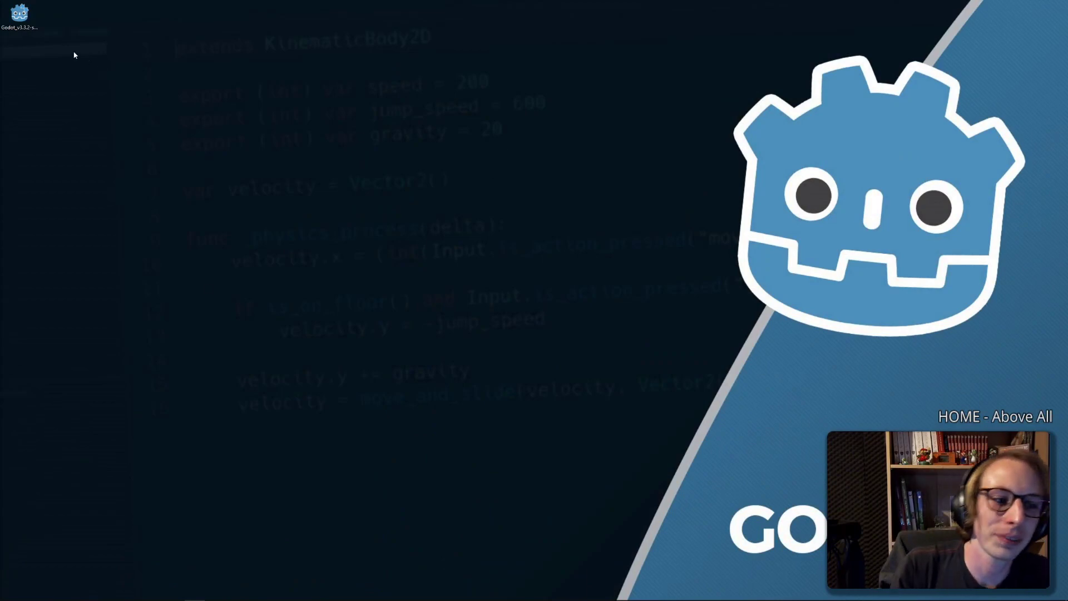
# Launch Godot 3.3.2's Project Manager, scroll its project list to Crispy Cheese, and open a file browser
pyautogui.click(16, 25)
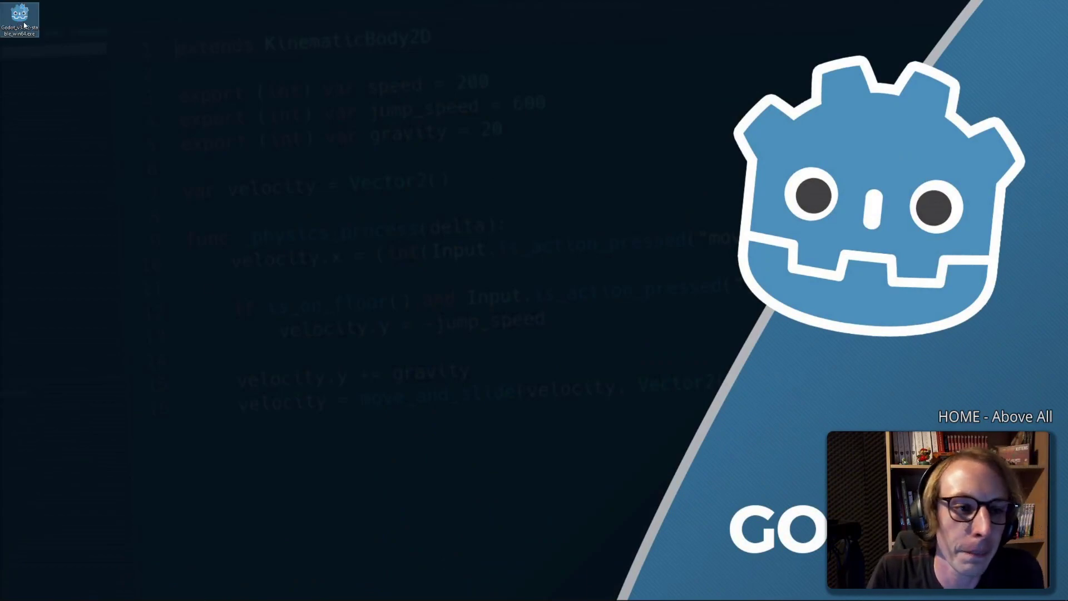
pyautogui.doubleClick(24, 25)
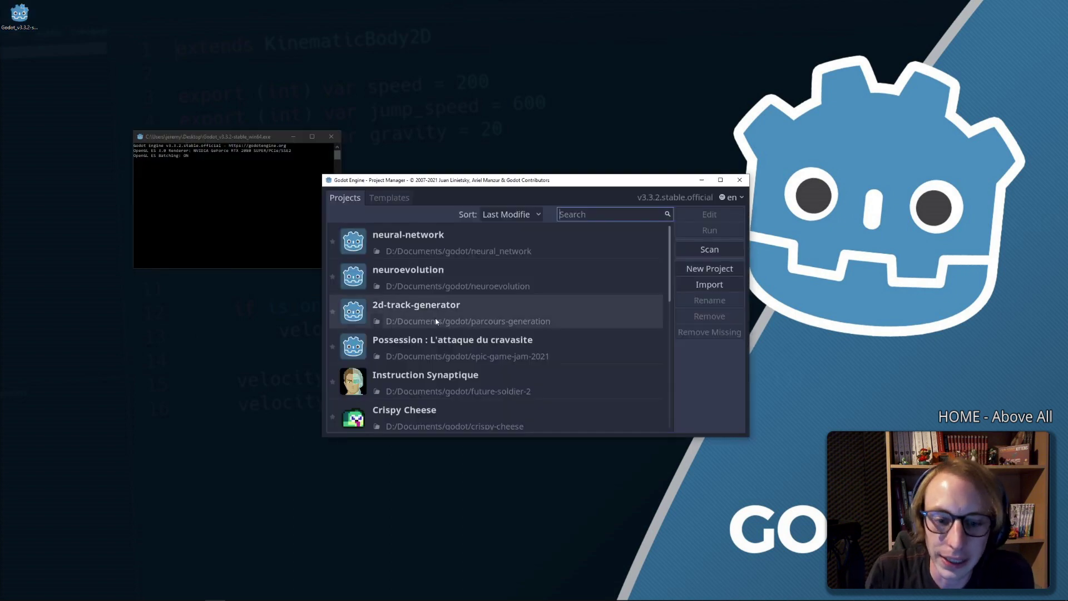
pyautogui.scroll(-2, 436, 321)
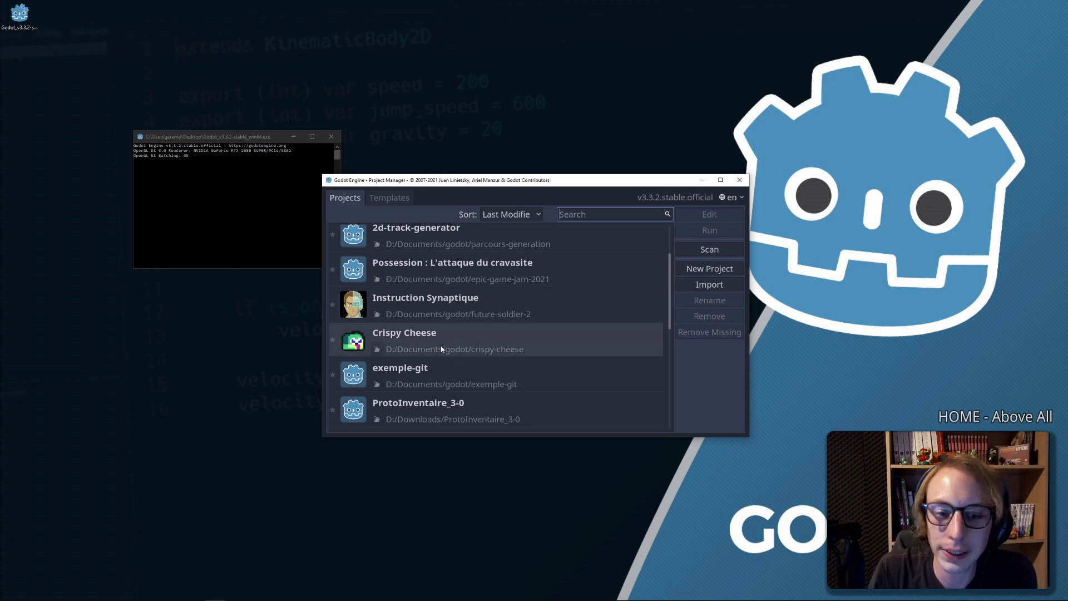
pyautogui.moveTo(215, 595)
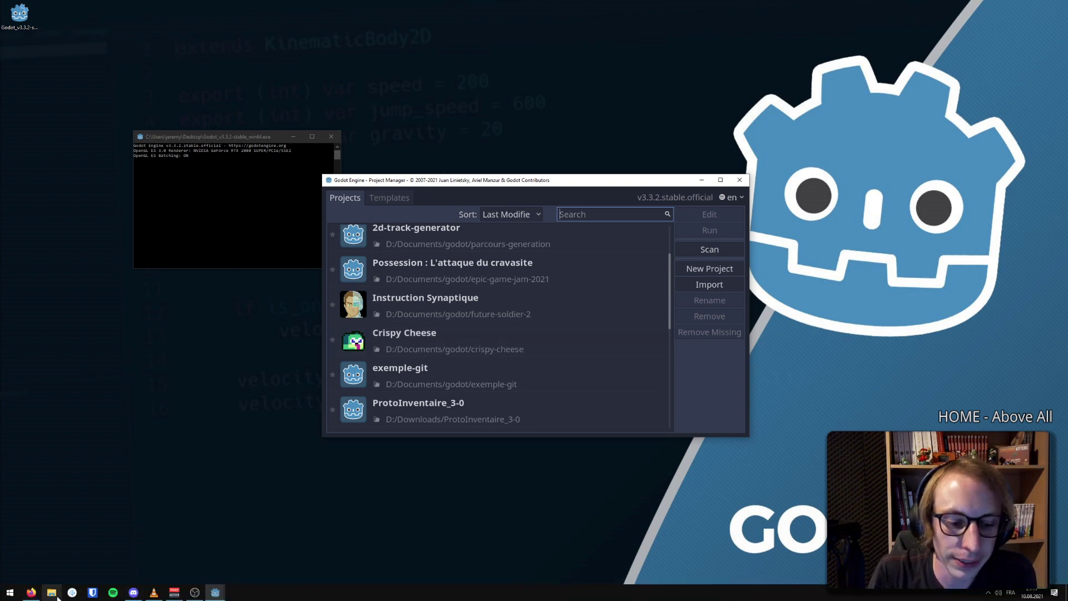
pyautogui.click(52, 592)
# Arrange the file browser and PowerShell console over the Godot Project Manager
pyautogui.moveTo(279, 127); pyautogui.dragTo(0, 145)
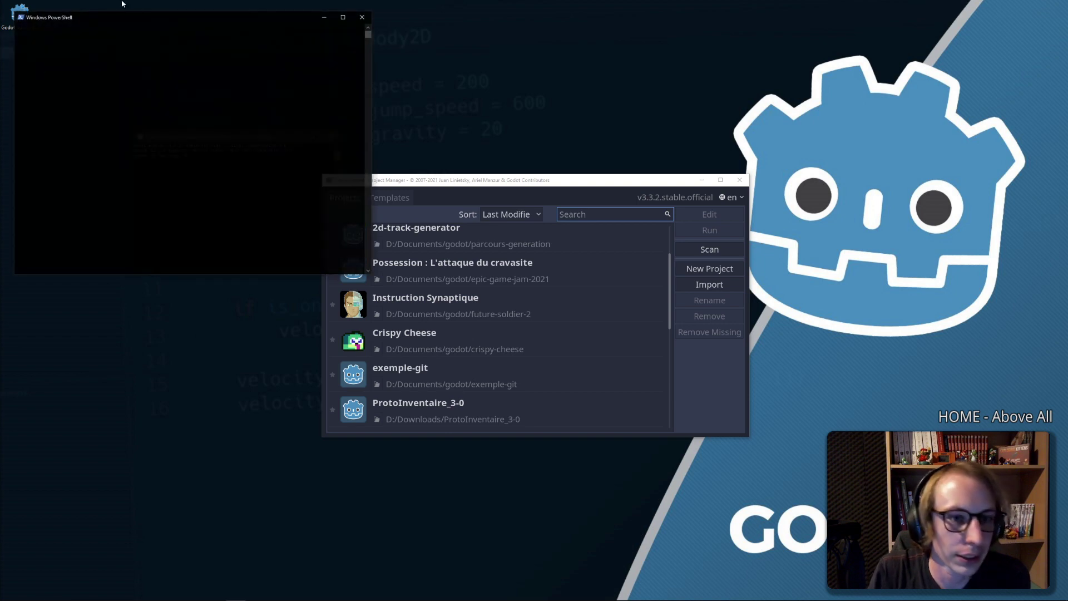
pyautogui.moveTo(116, 18); pyautogui.dragTo(188, 150)
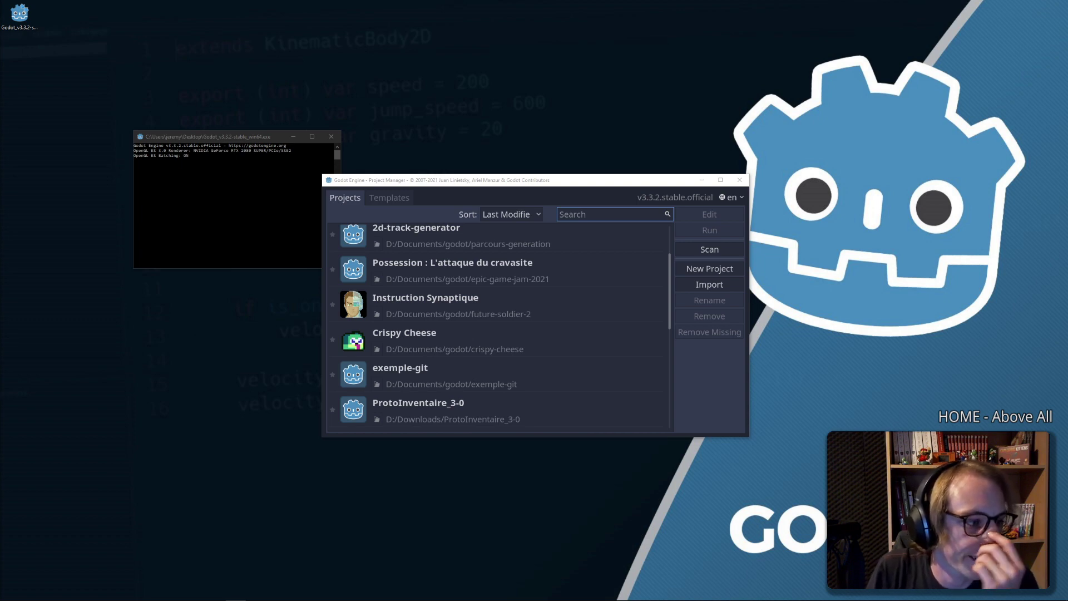
pyautogui.hotkey('alt', 'Tab')
pyautogui.moveTo(235, 189); pyautogui.dragTo(284, 183)
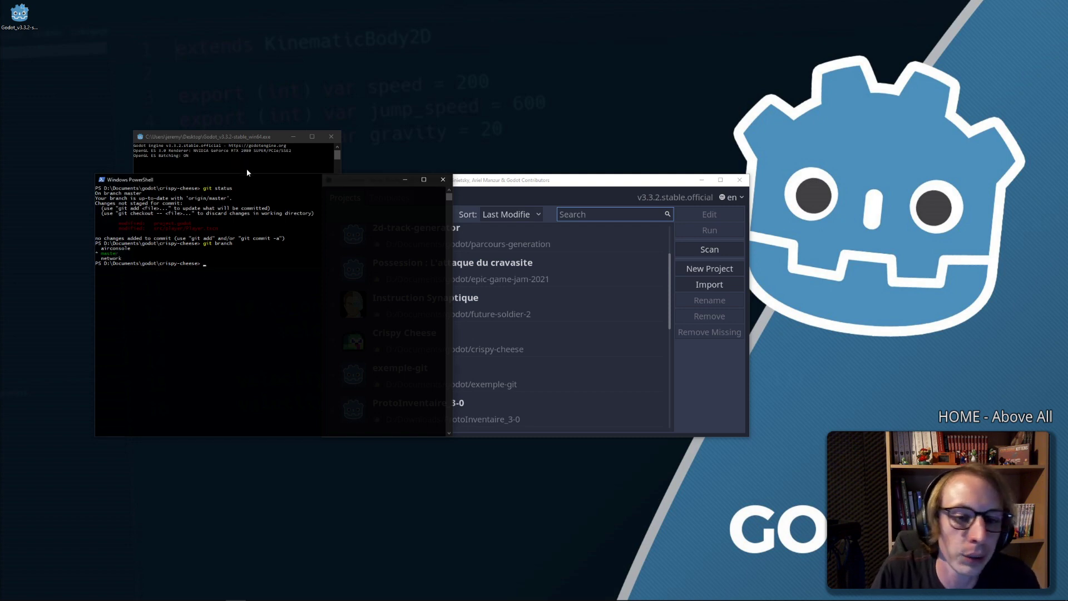
pyautogui.moveTo(248, 177)
pyautogui.mouseDown()
pyautogui.moveTo(347, 192)
pyautogui.moveTo(234, 218)
pyautogui.mouseUp()
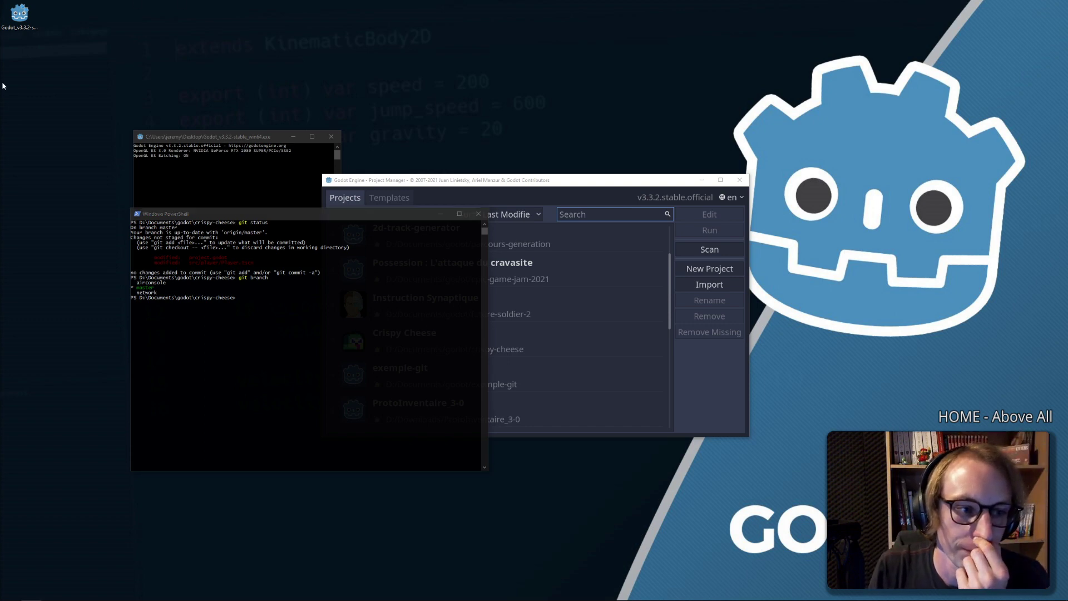
pyautogui.moveTo(305, 213); pyautogui.dragTo(348, 172)
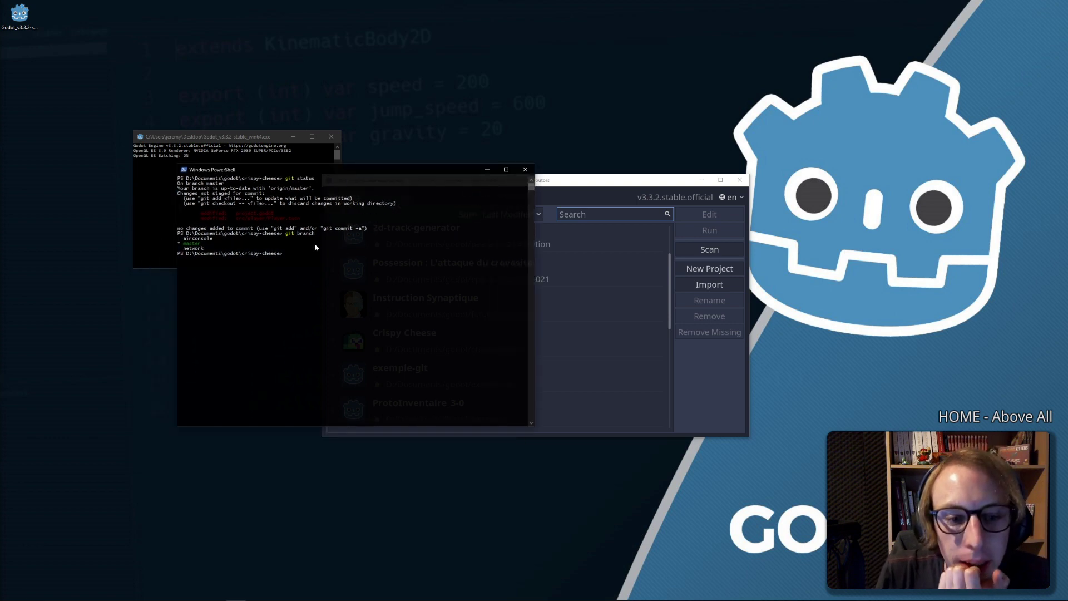
# Copy part of the console's prompt line, then hide the console to reveal the Project Manager
pyautogui.moveTo(296, 258); pyautogui.dragTo(299, 250)
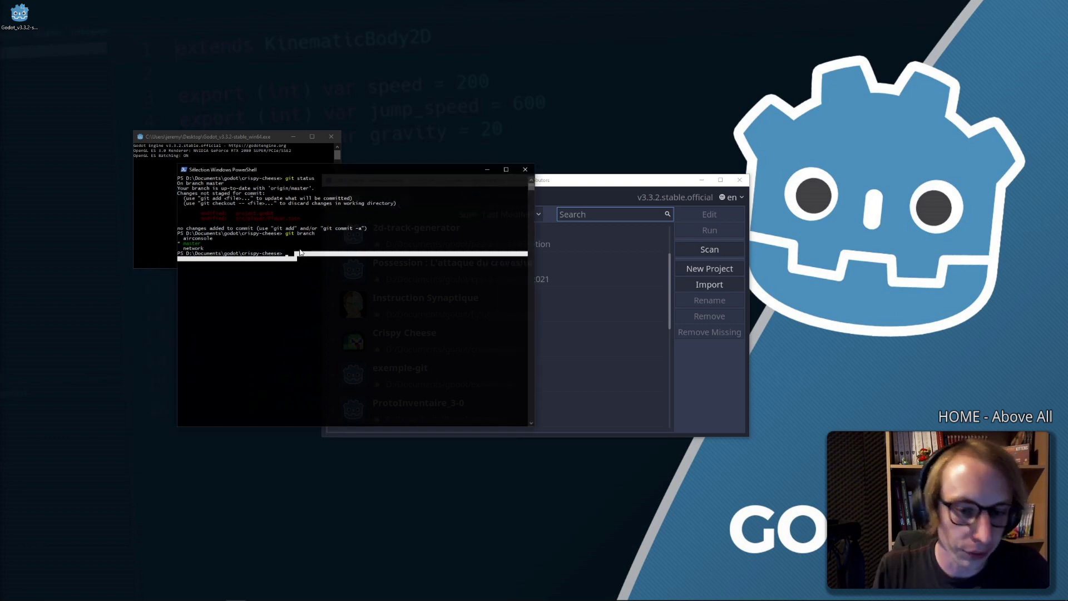
pyautogui.rightClick(317, 221)
pyautogui.doubleClick(183, 168)
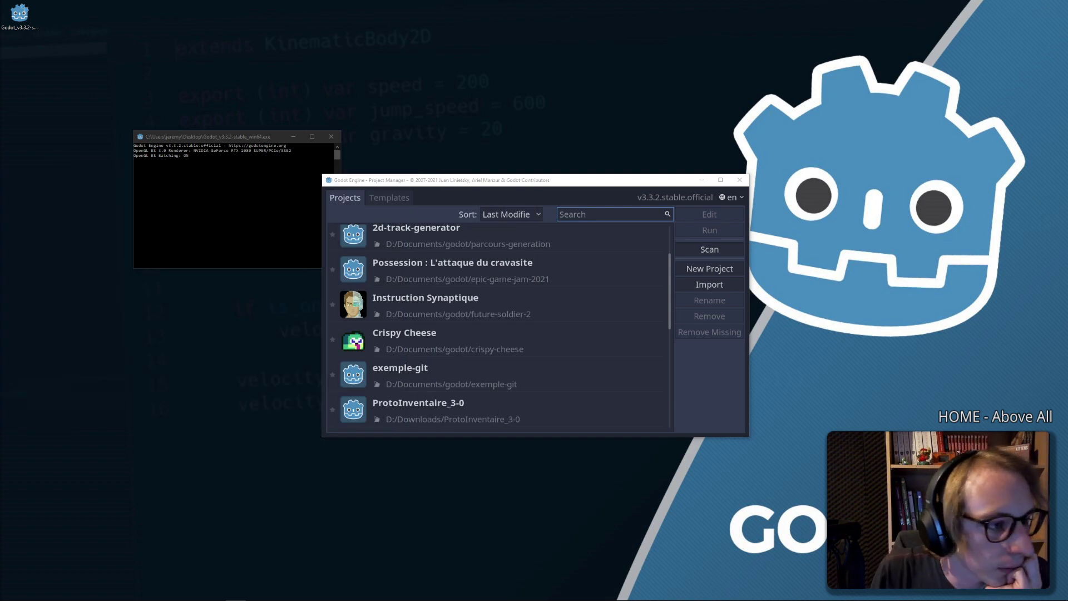
# Quit the git log pager and run git status in the crispy-cheese repo
pyautogui.hotkey('alt', 'Tab')
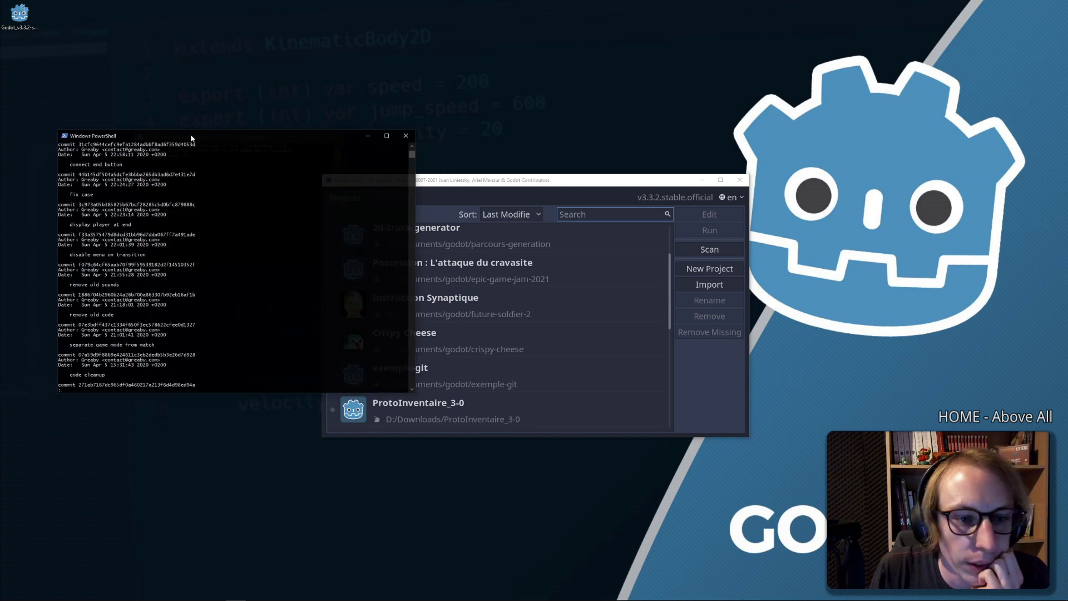
pyautogui.moveTo(191, 139); pyautogui.dragTo(194, 141)
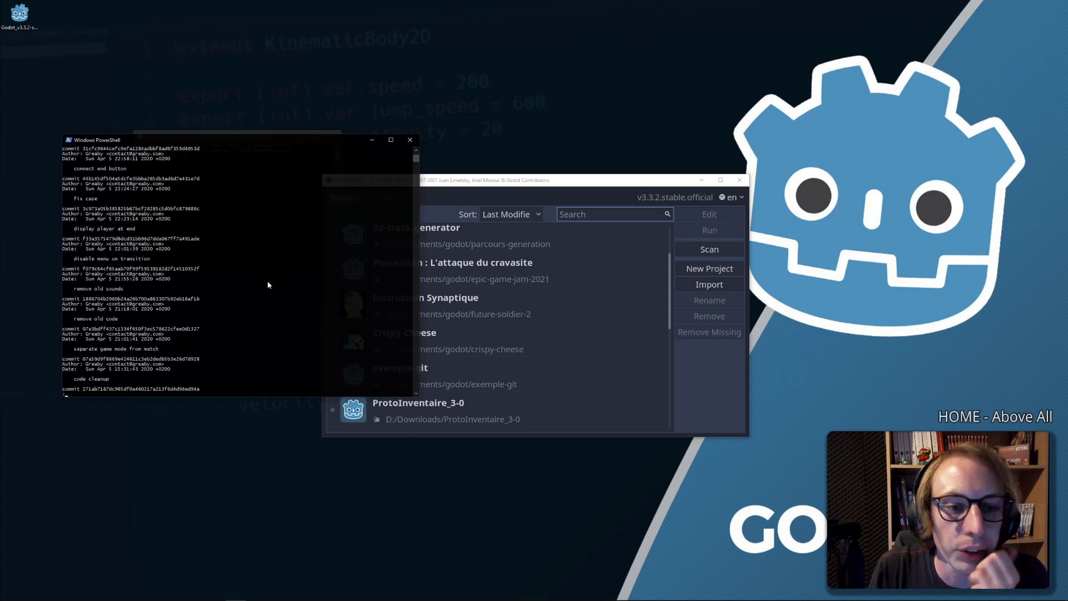
pyautogui.write('qgit ')
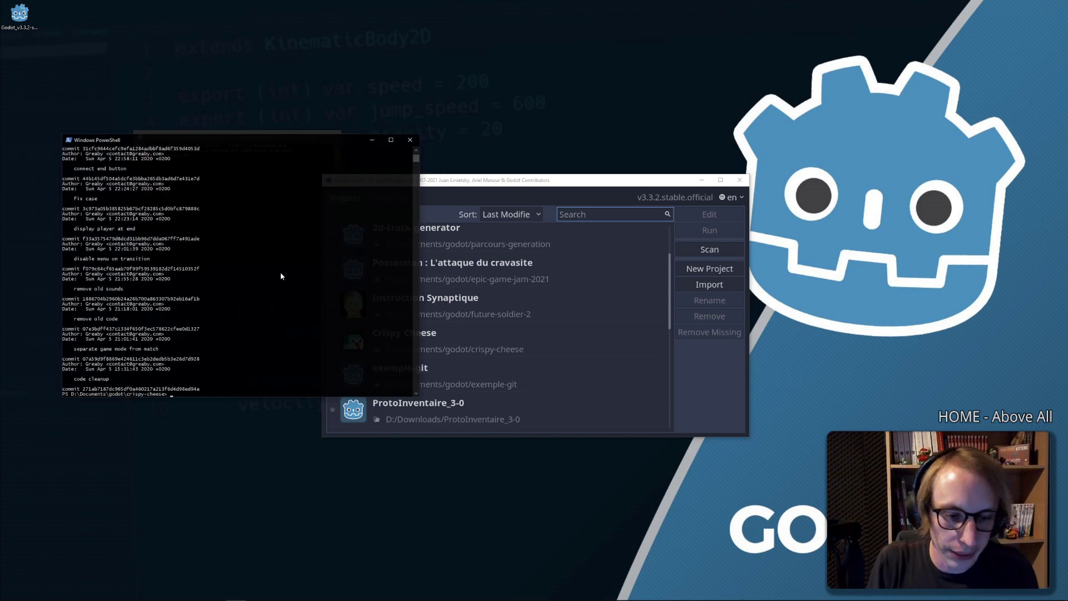
pyautogui.write('sole')
pyautogui.press('Return')
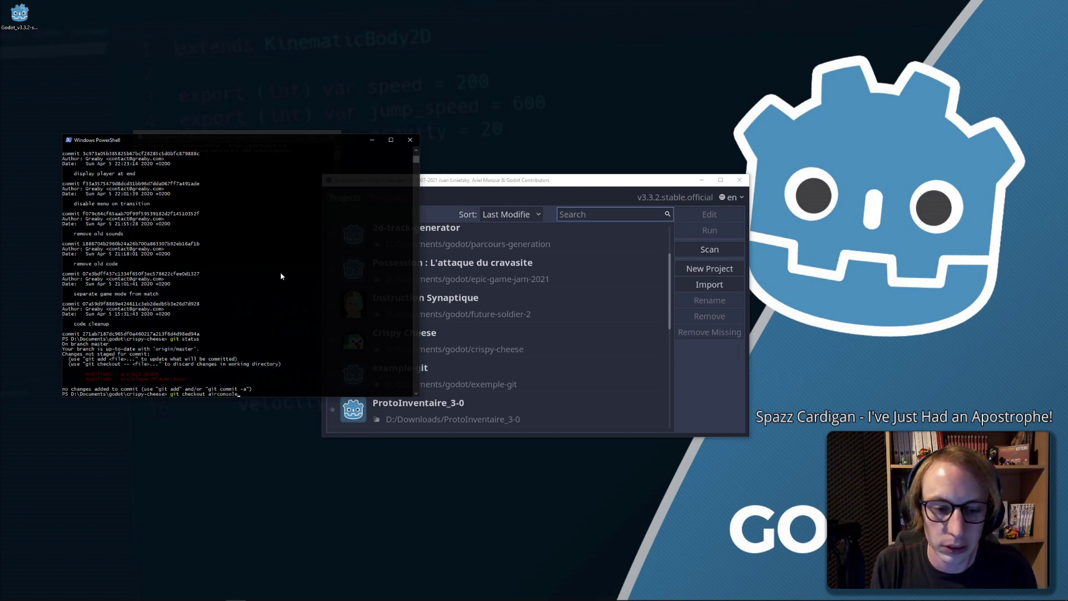
# Try git checkout airconsole, which fails over local changes, and show the diff for project.godot and Player.tscn
pyautogui.press('Return')
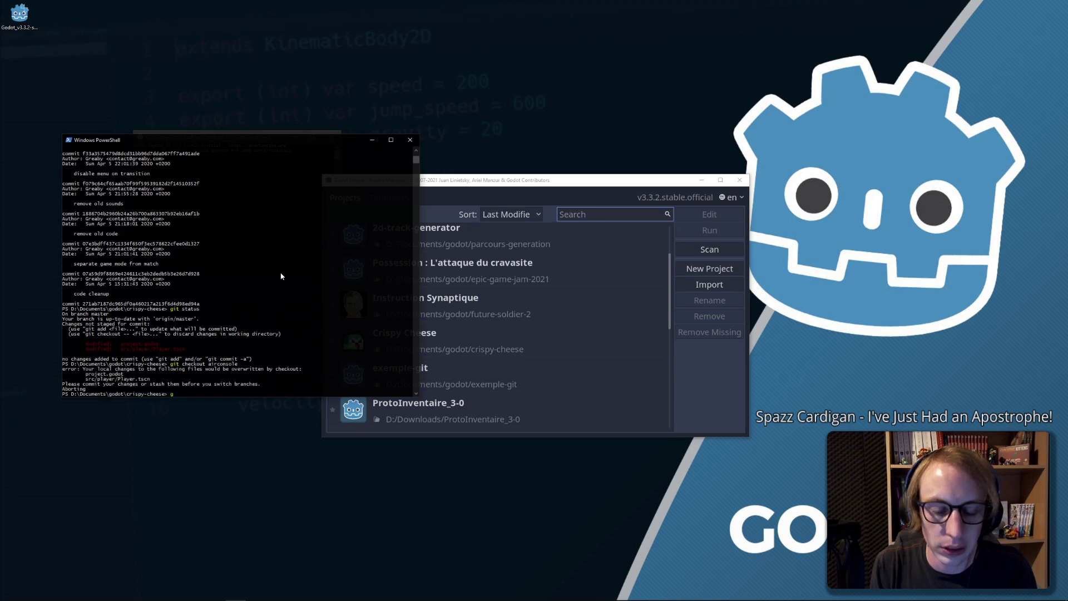
pyautogui.write('git diff')
pyautogui.press('Return')
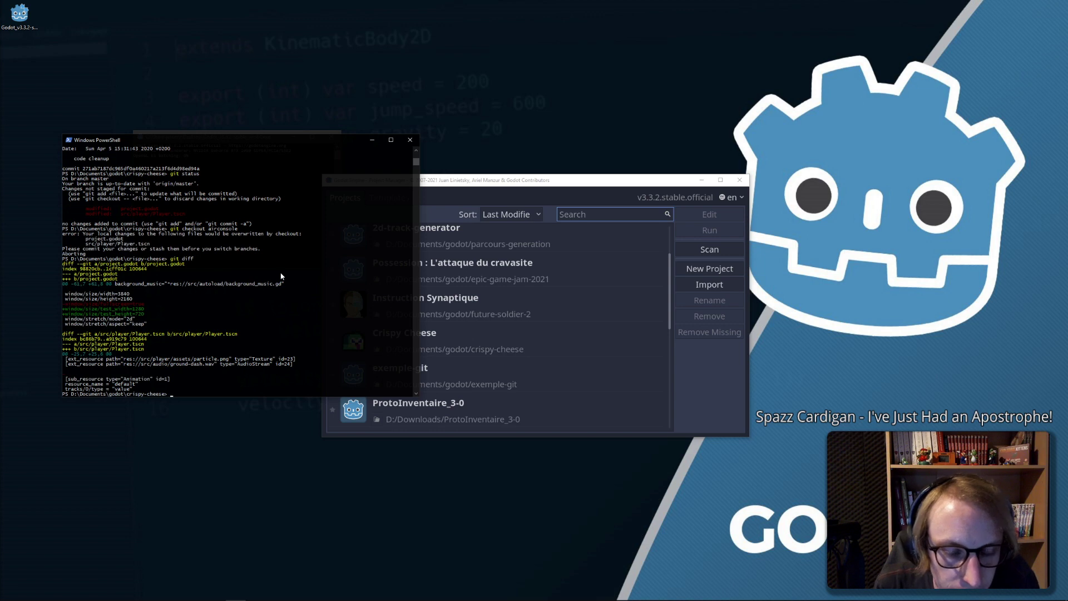
pyautogui.click(216, 360)
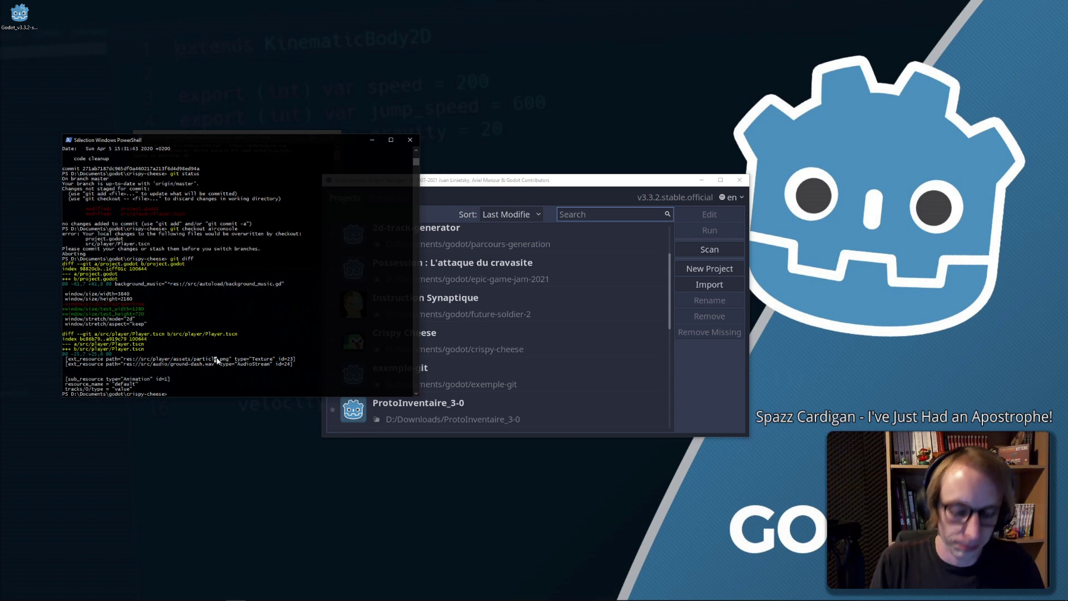
pyautogui.write('git checkout .')
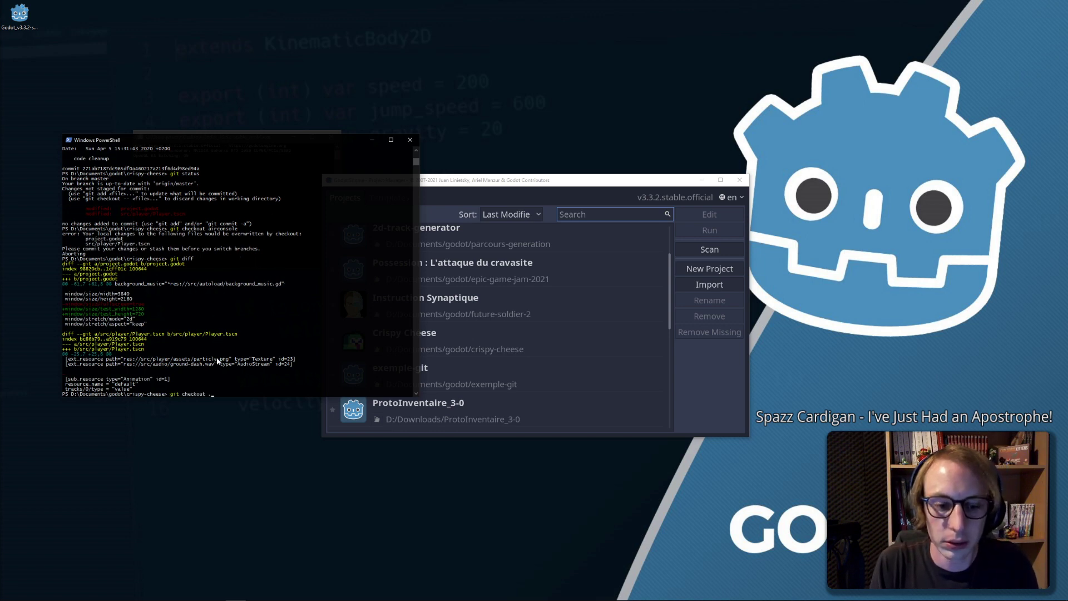
# Discard all local changes with git checkout . and review the console output
pyautogui.press('Return')
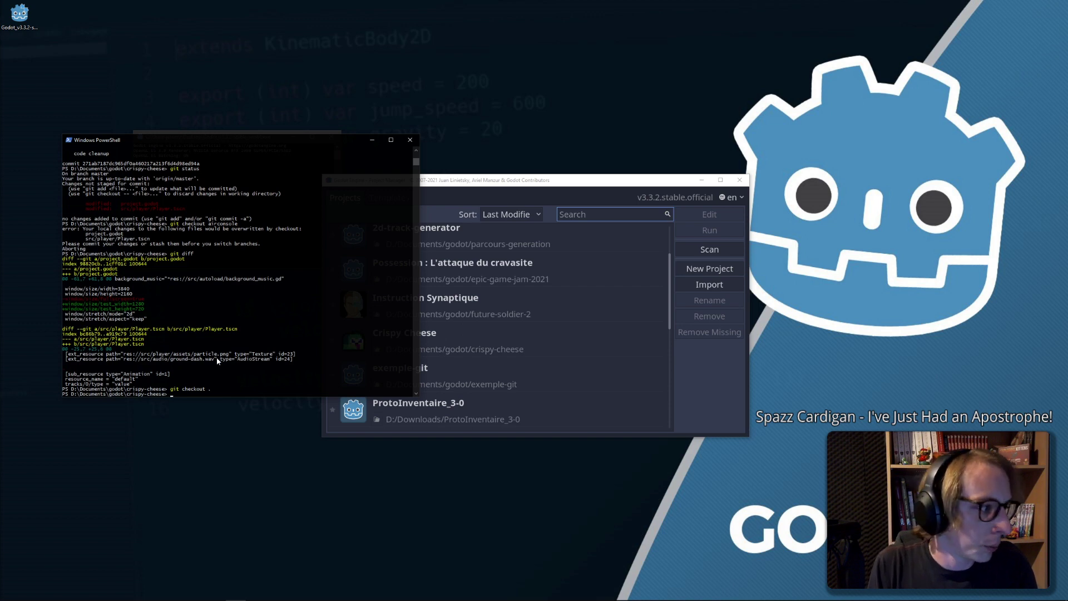
pyautogui.keyDown('ctrl'); pyautogui.scroll(2, 215, 357); pyautogui.keyUp('ctrl')
pyautogui.keyDown('ctrl'); pyautogui.scroll(1, 215, 348); pyautogui.keyUp('ctrl')
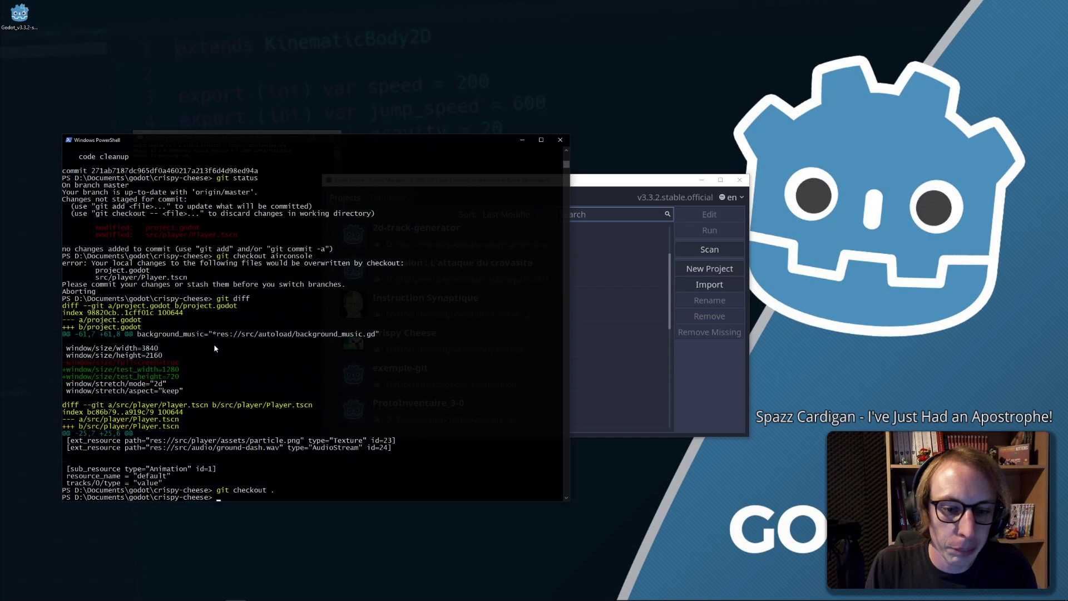
pyautogui.moveTo(239, 167); pyautogui.dragTo(203, 257)
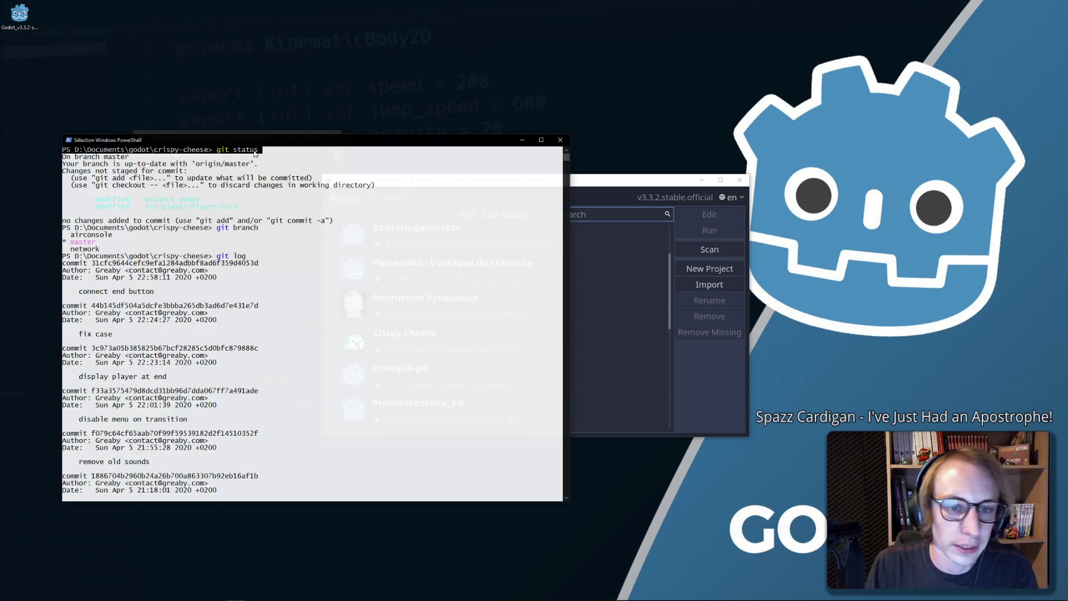
pyautogui.click(202, 257)
pyautogui.keyDown('ctrl'); pyautogui.scroll(1, 311, 278); pyautogui.keyUp('ctrl')
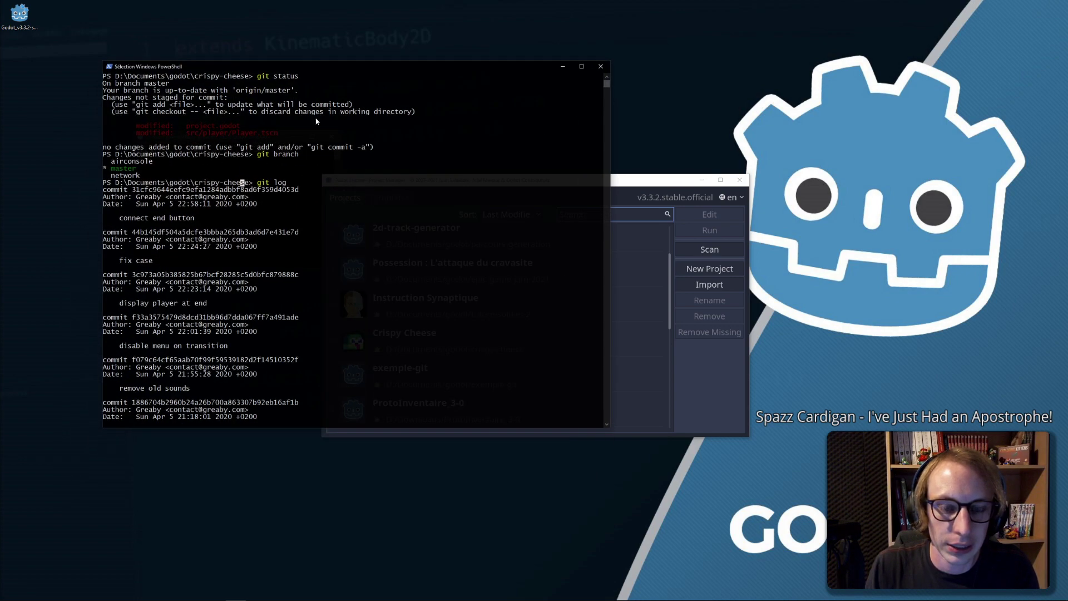
pyautogui.keyDown('ctrl'); pyautogui.scroll(1, 333, 305); pyautogui.keyUp('ctrl')
pyautogui.keyDown('ctrl'); pyautogui.scroll(1, 325, 332); pyautogui.keyUp('ctrl')
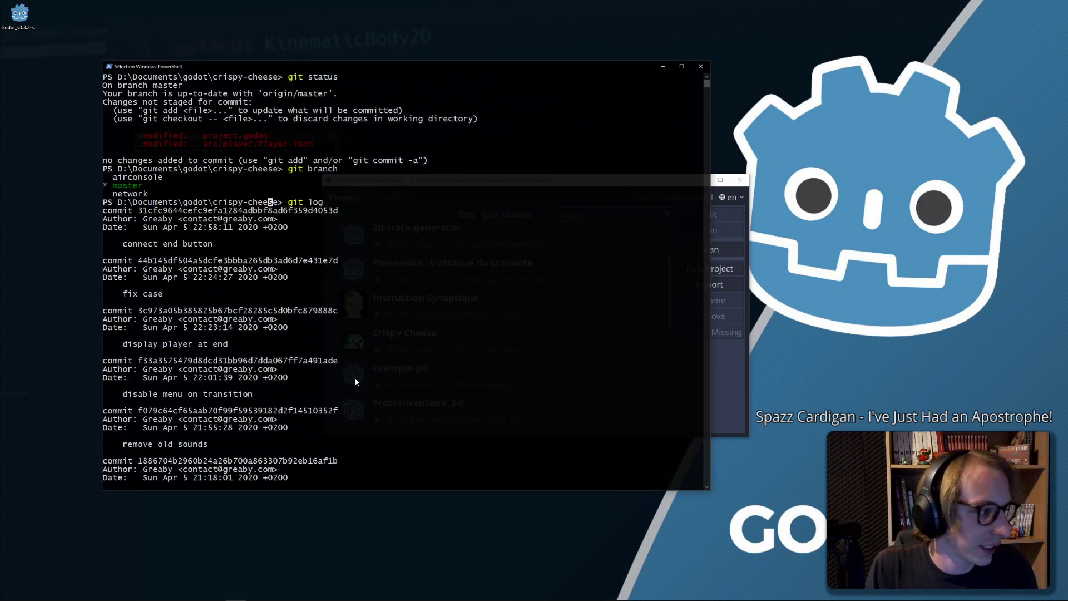
pyautogui.scroll(-2, 355, 376)
pyautogui.scroll(-11, 362, 374)
# Switch the repo to the airconsole branch, up to date with origin
pyautogui.press('Return')
pyautogui.write('git checkout .')
pyautogui.press('Return')
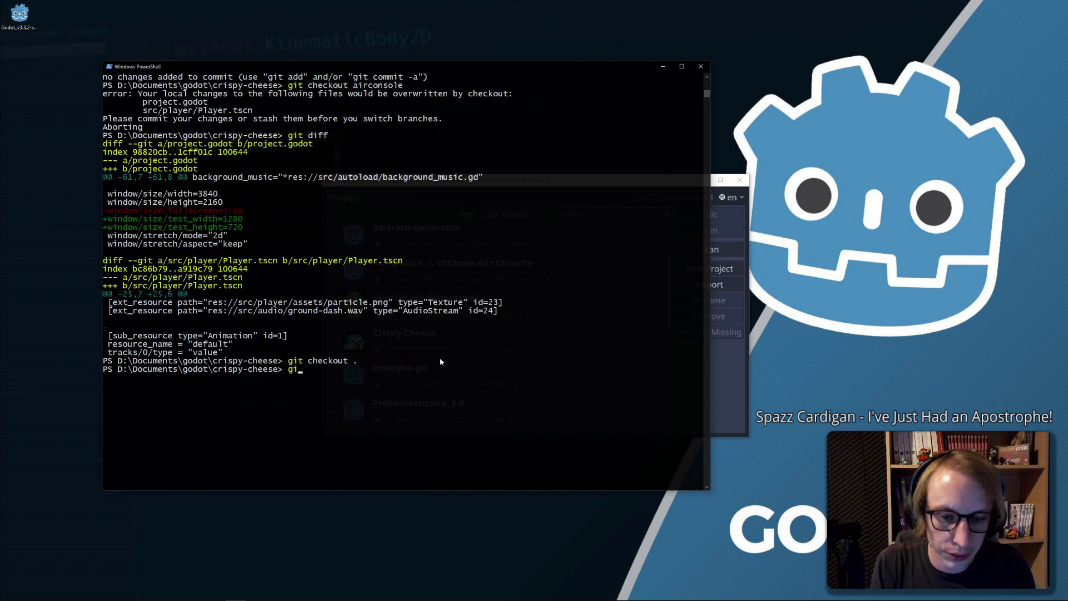
pyautogui.write('t checkout ')
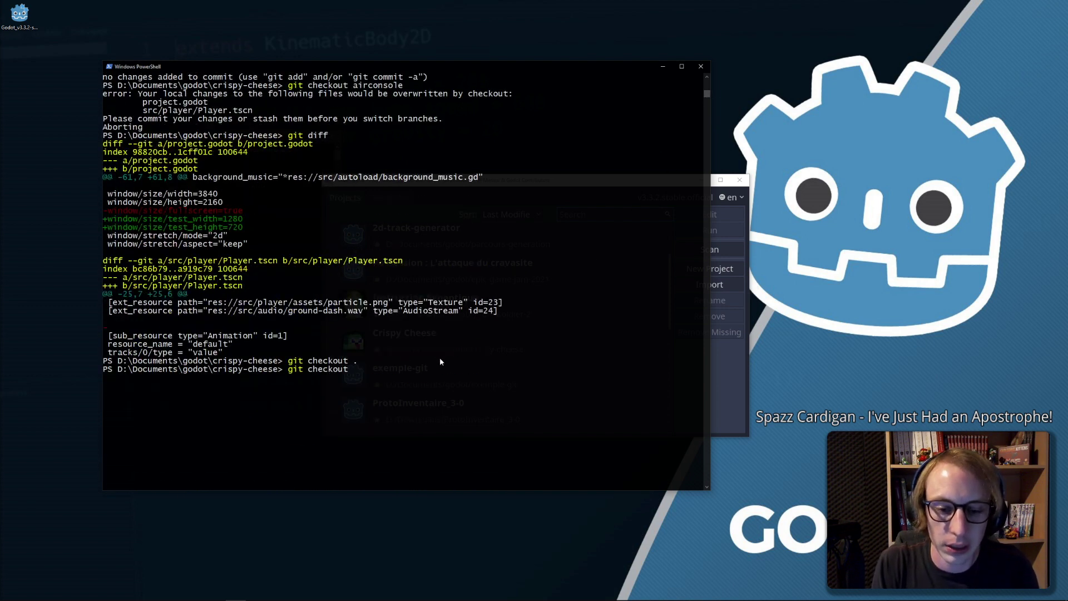
pyautogui.write('airconso')
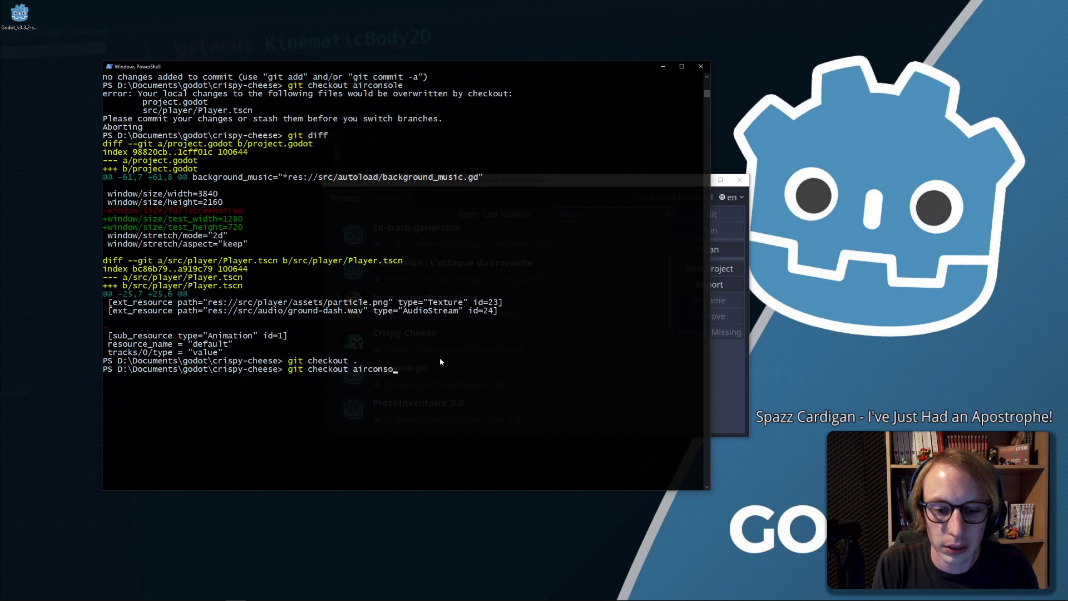
pyautogui.write('le')
pyautogui.press('Return')
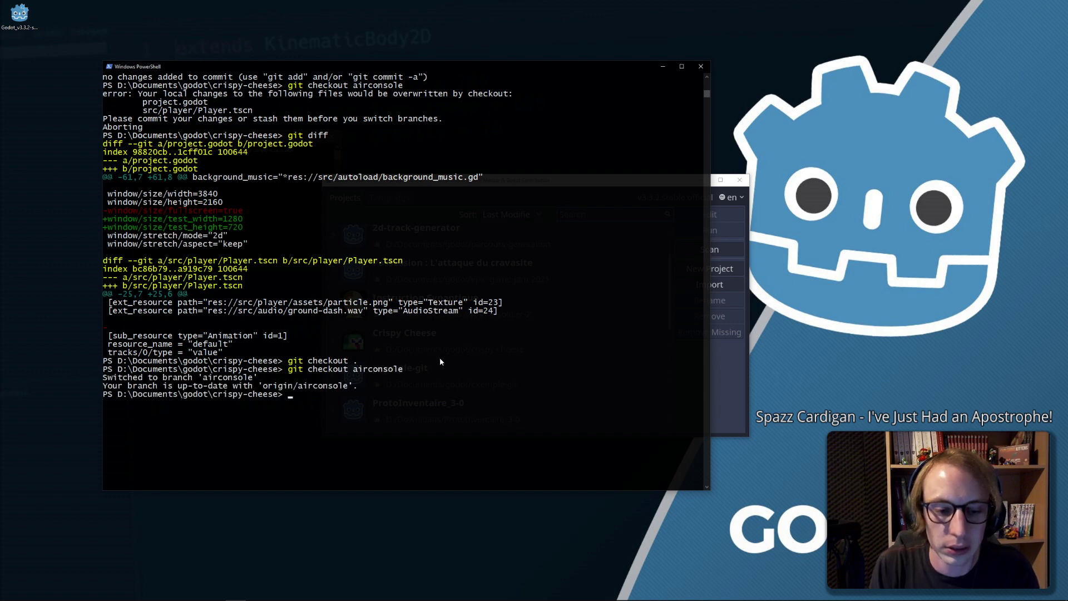
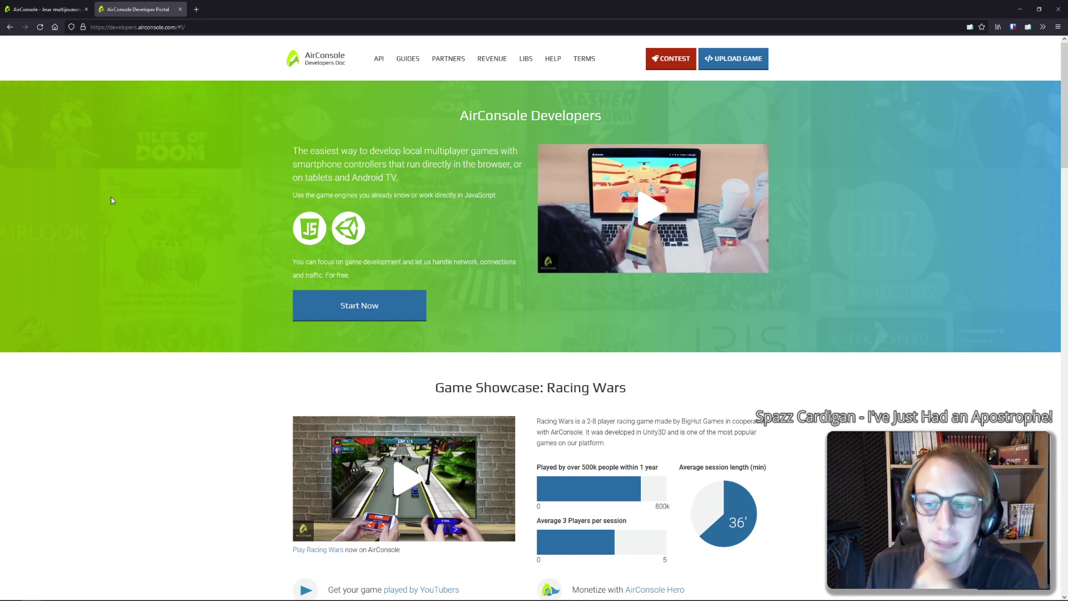
# Scroll through the AirConsole Developers homepage sections and return to the top
pyautogui.scroll(-4, 119, 201)
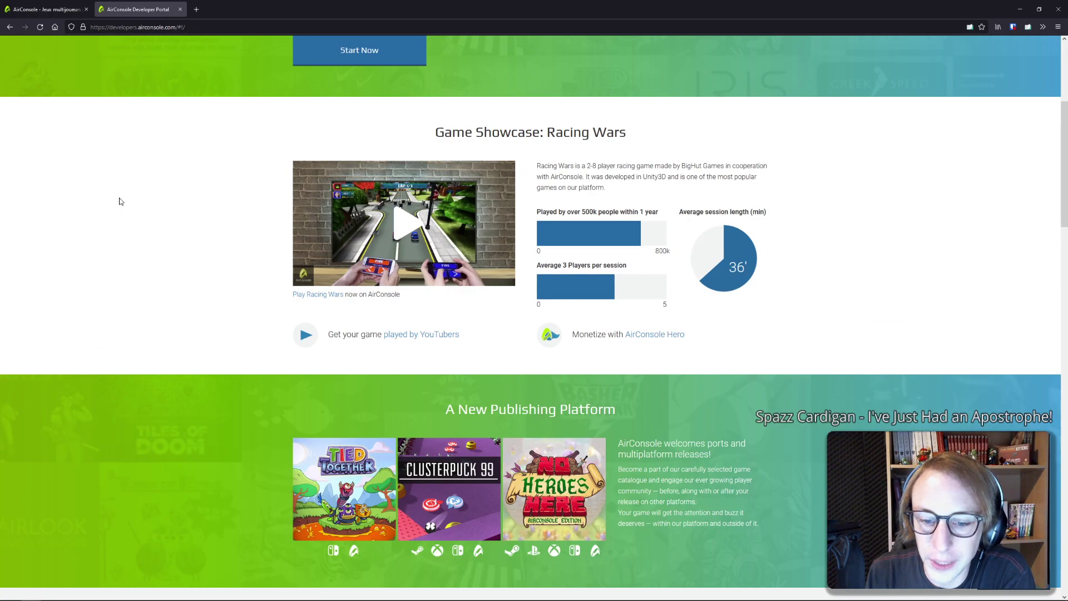
pyautogui.scroll(4, 120, 201)
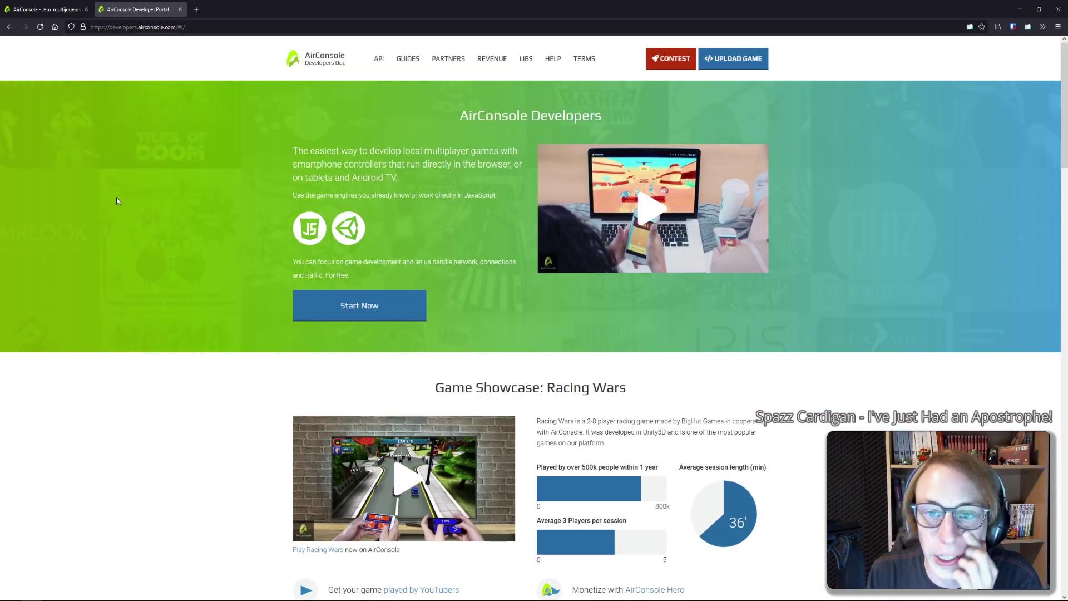
pyautogui.scroll(-4, 115, 198)
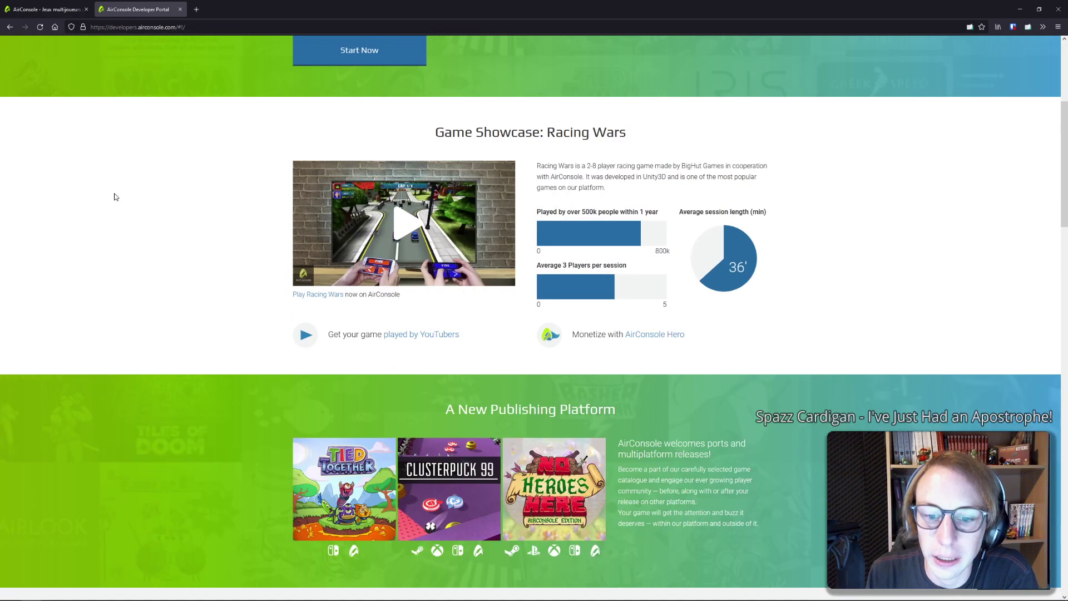
pyautogui.scroll(4, 115, 195)
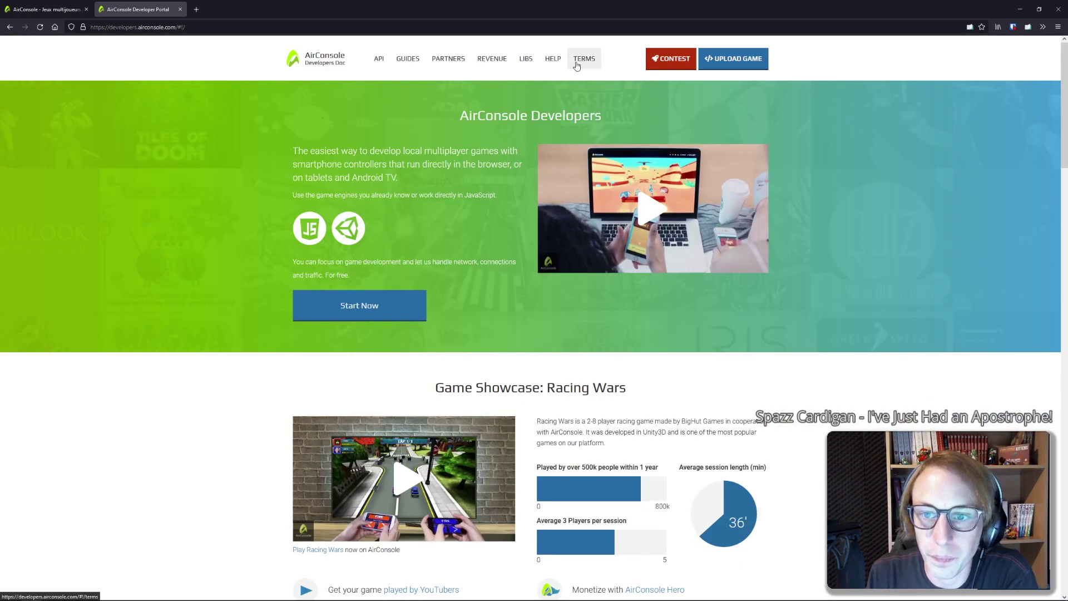
pyautogui.scroll(-2, 405, 269)
pyautogui.scroll(-7, 401, 272)
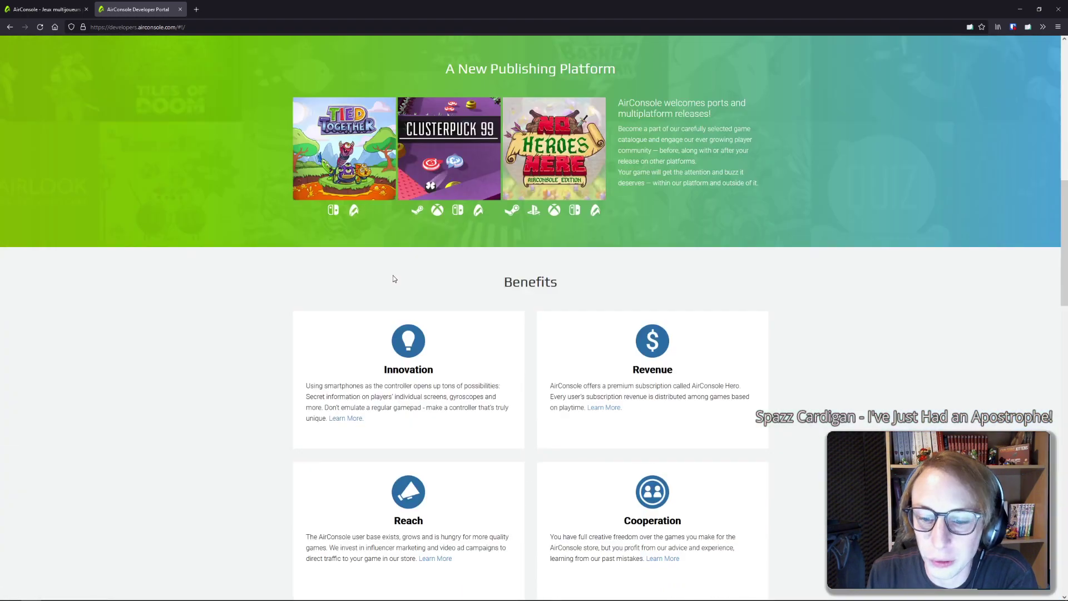
pyautogui.scroll(-3, 379, 275)
pyautogui.scroll(-4, 356, 272)
pyautogui.scroll(3, 316, 262)
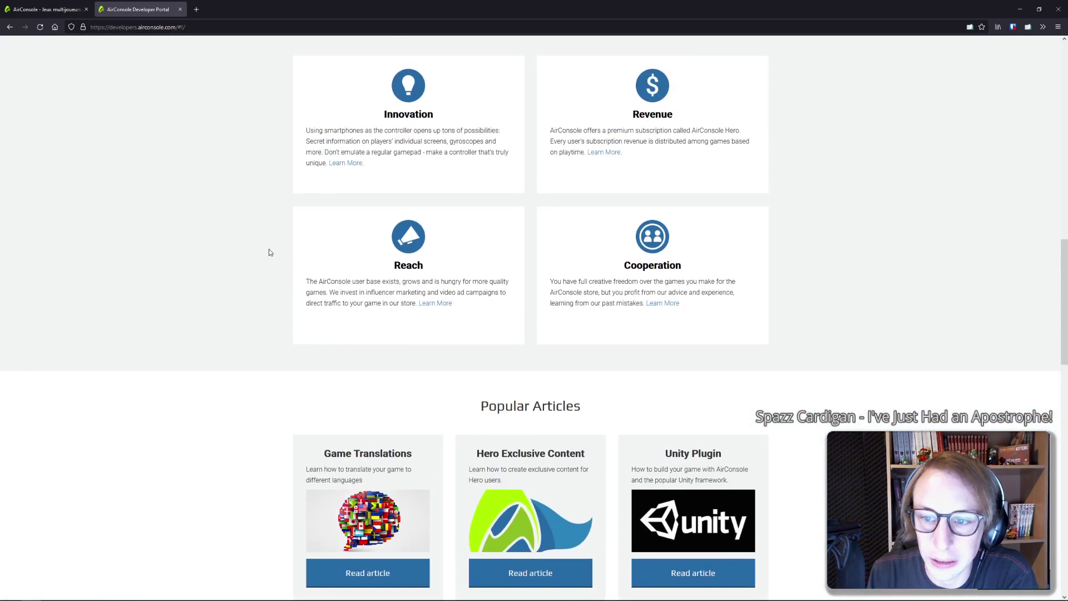
pyautogui.scroll(-4, 260, 248)
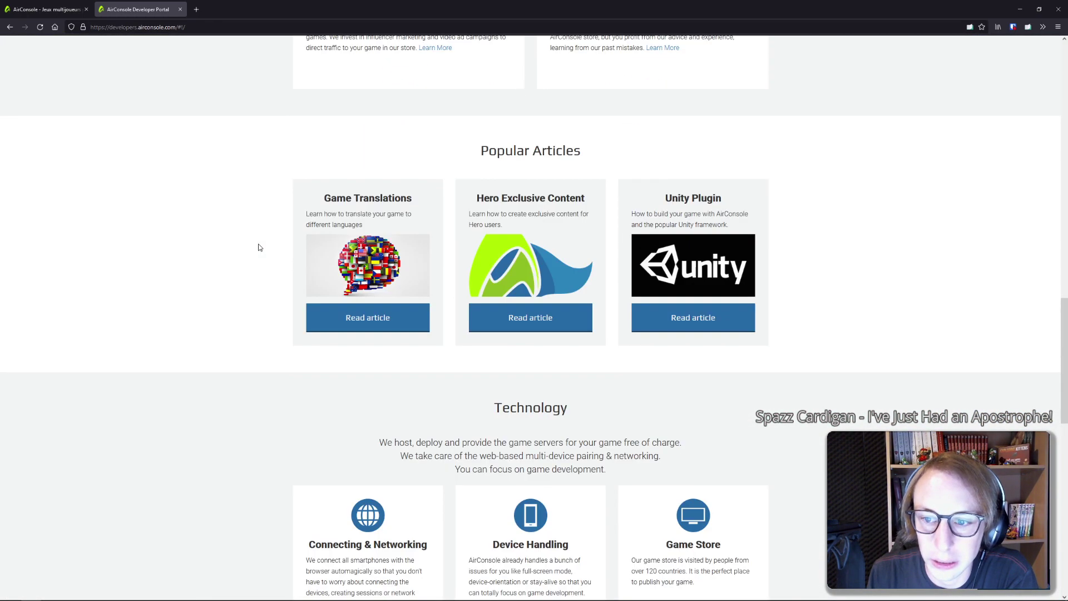
pyautogui.scroll(-3, 259, 248)
pyautogui.scroll(-5, 259, 248)
pyautogui.scroll(-3, 259, 247)
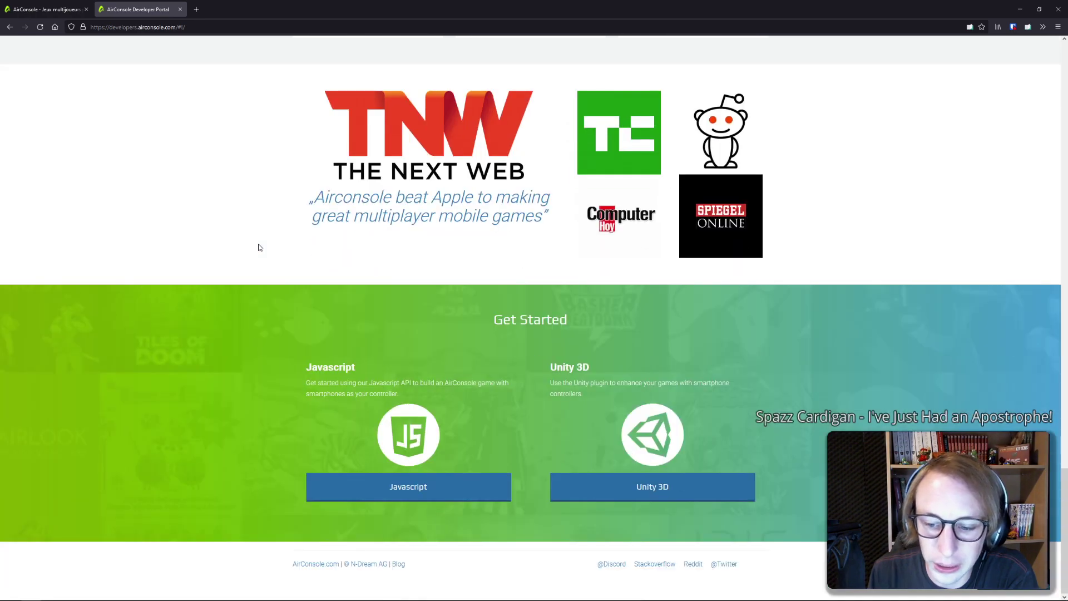
pyautogui.scroll(10, 241, 277)
pyautogui.scroll(10, 190, 357)
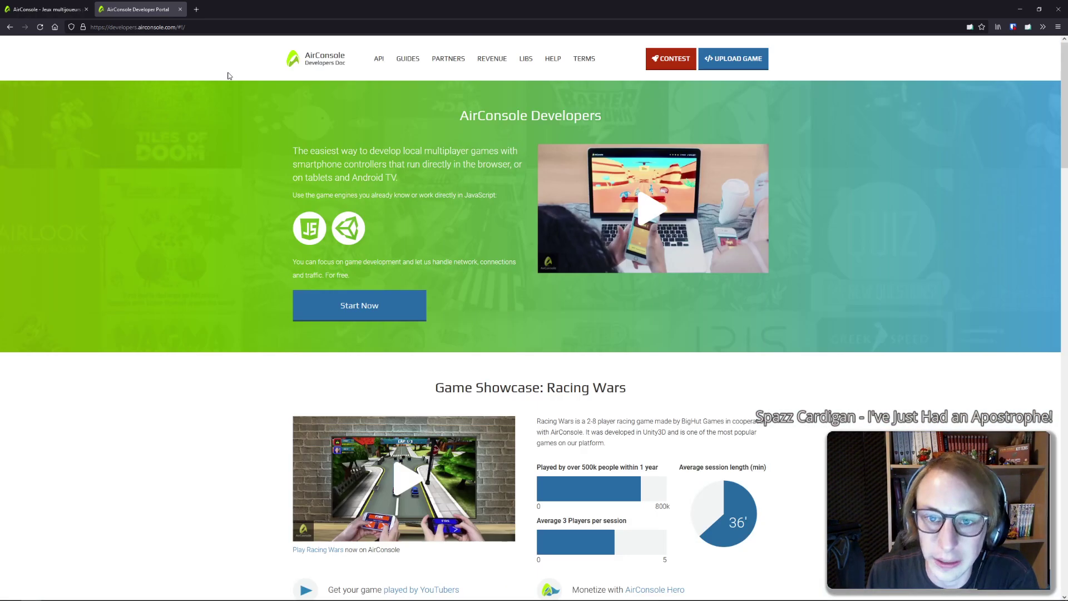
# Open the Guides page and browse its Getting started articles
pyautogui.click(403, 61)
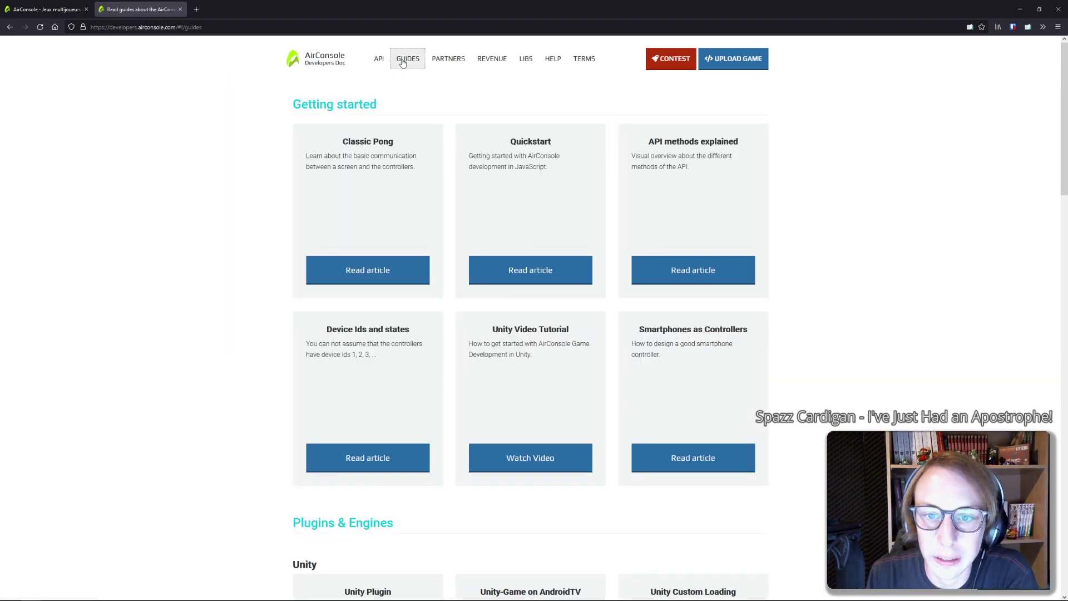
pyautogui.scroll(-3, 190, 265)
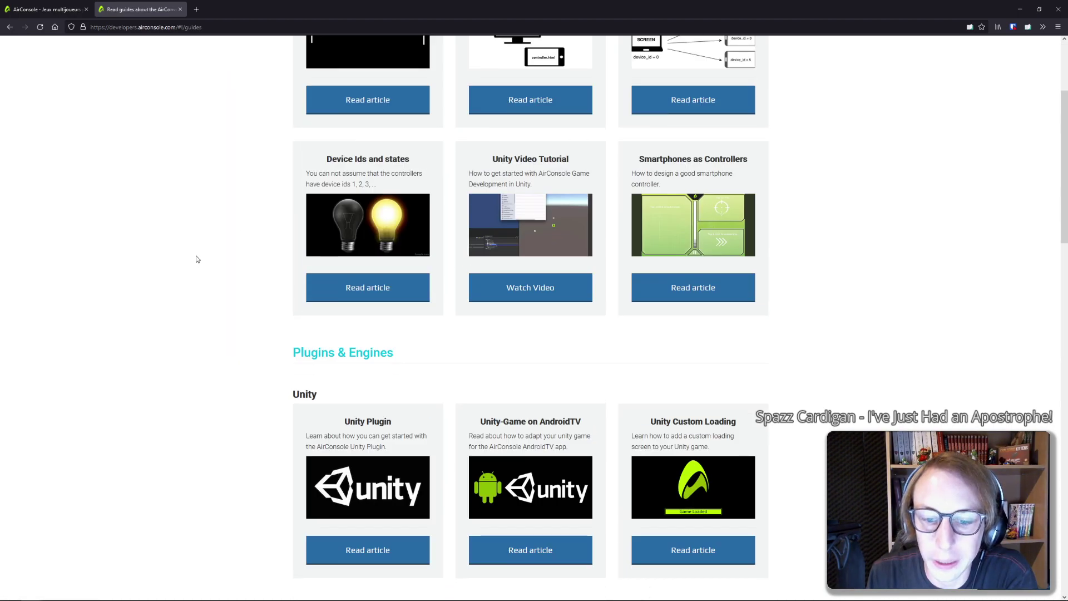
pyautogui.scroll(-3, 195, 258)
pyautogui.scroll(-3, 197, 259)
pyautogui.scroll(-3, 195, 256)
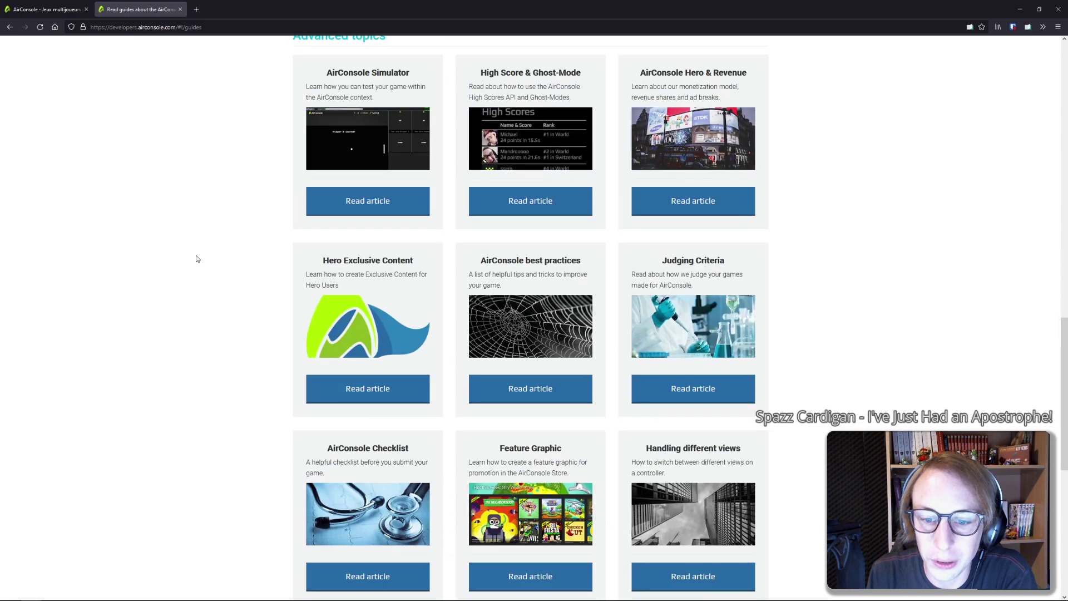
pyautogui.scroll(15, 195, 257)
# Open the Hero and Revenue Shares page and scroll through its revenue split chart
pyautogui.click(492, 61)
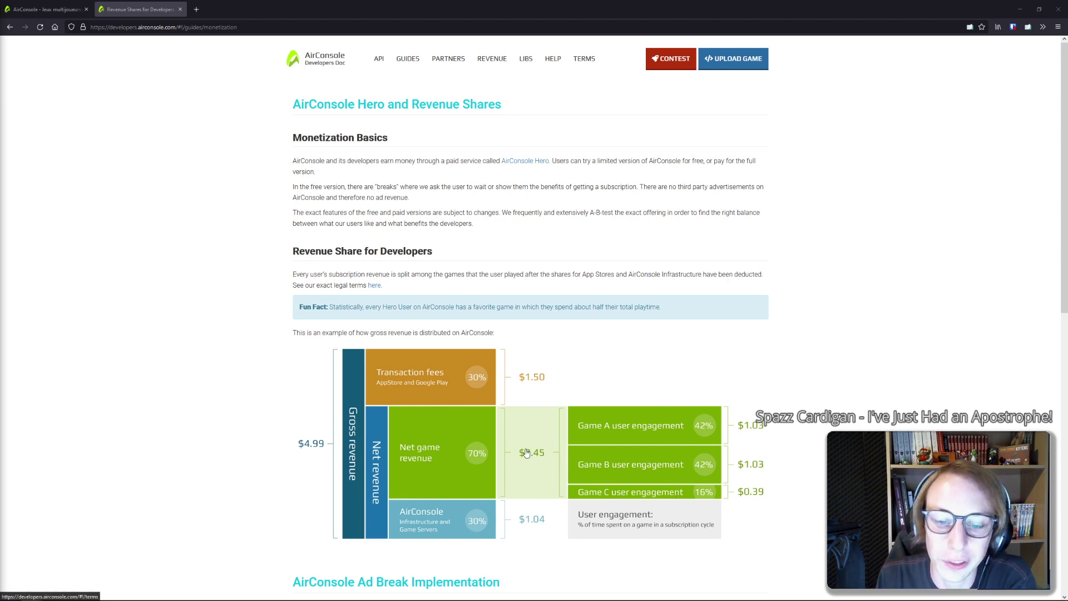
pyautogui.scroll(-1, 445, 423)
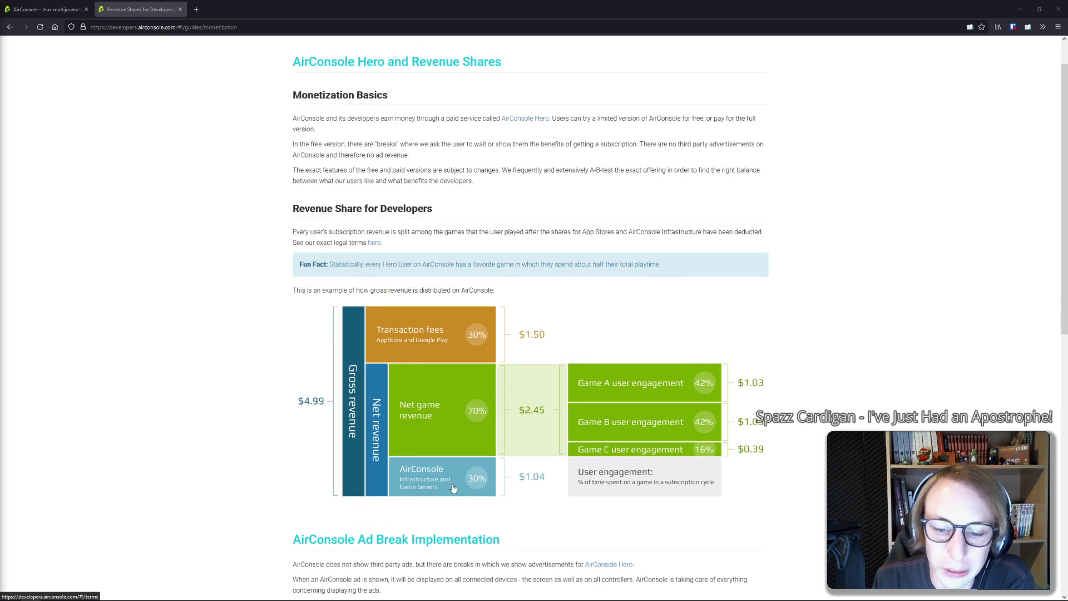
pyautogui.scroll(-3, 385, 436)
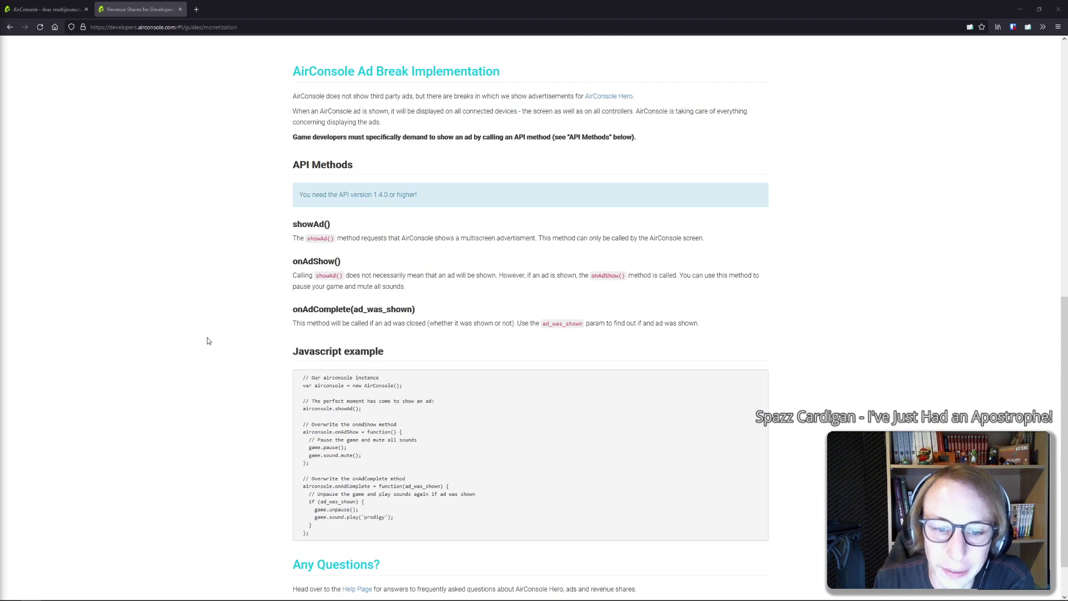
pyautogui.middleClick(207, 340)
pyautogui.middleClick(223, 410)
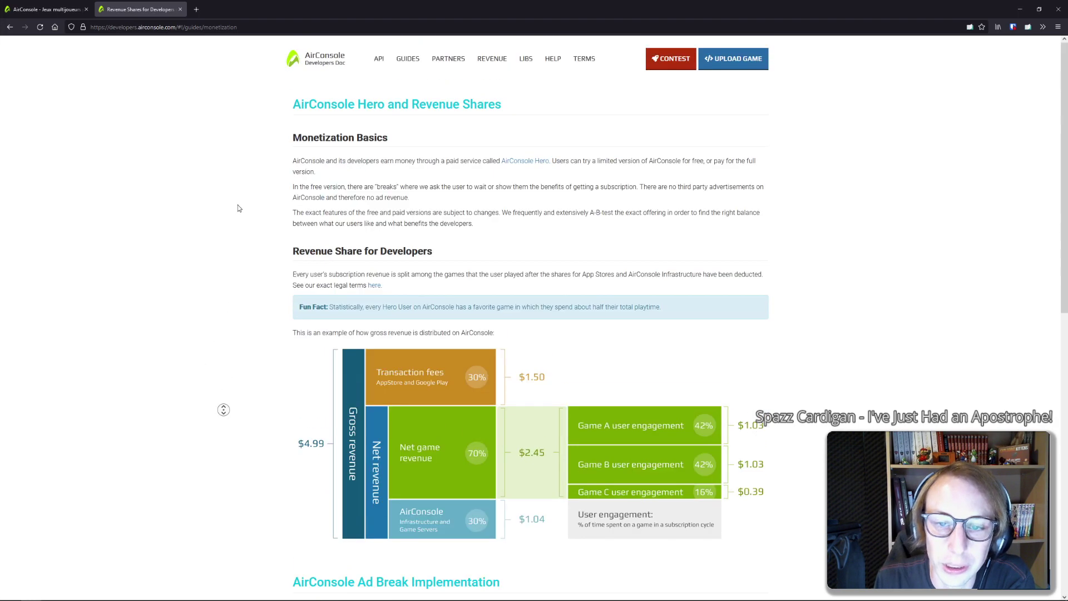
pyautogui.middleClick(238, 204)
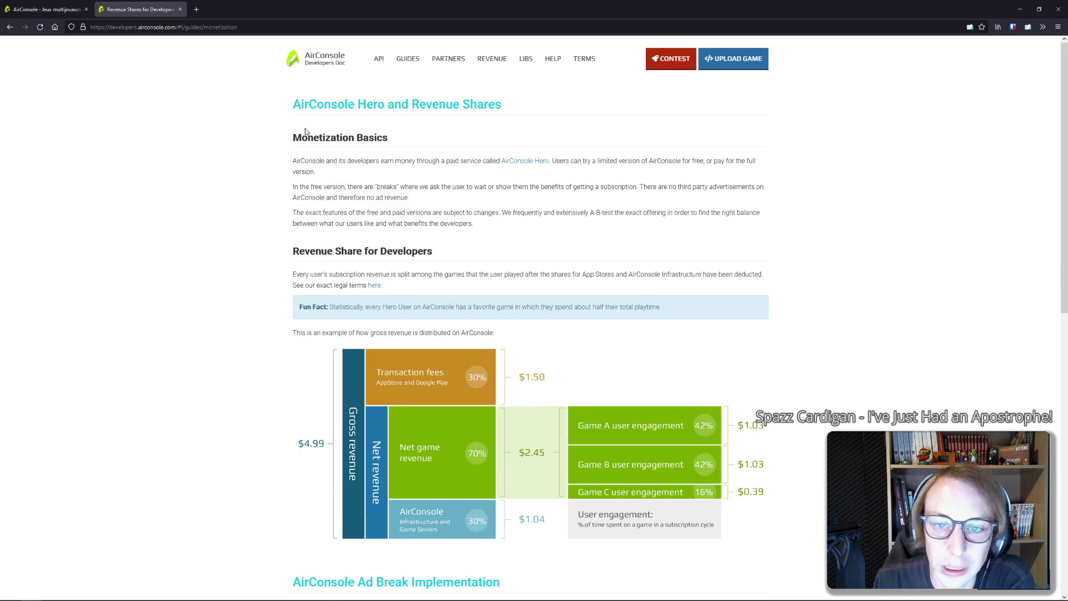
# Go to Projects and Programs and read the Call for Projects 2020 details
pyautogui.click(441, 62)
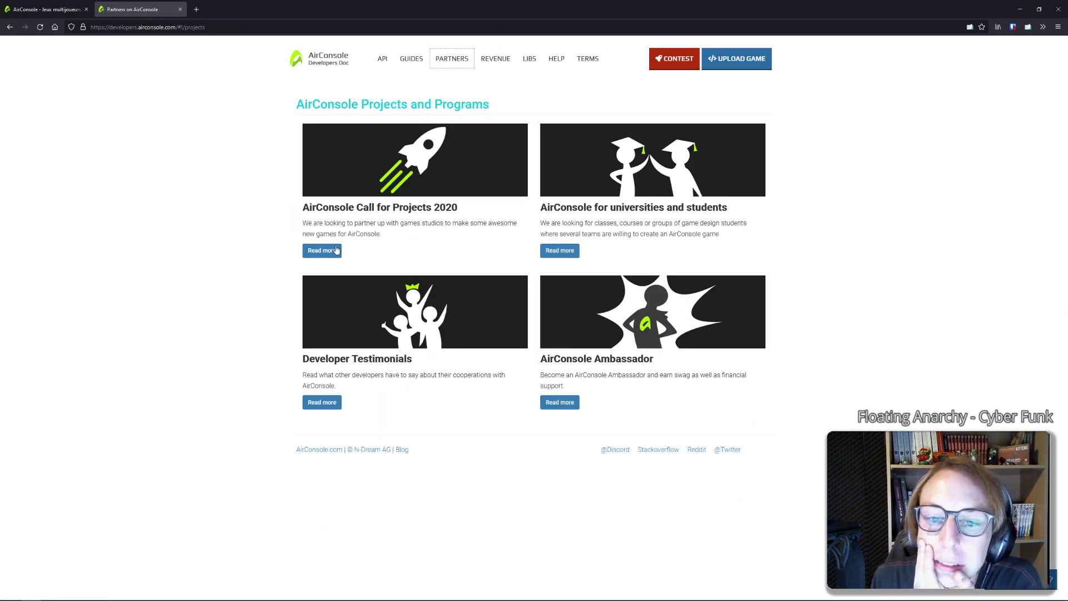
pyautogui.click(328, 253)
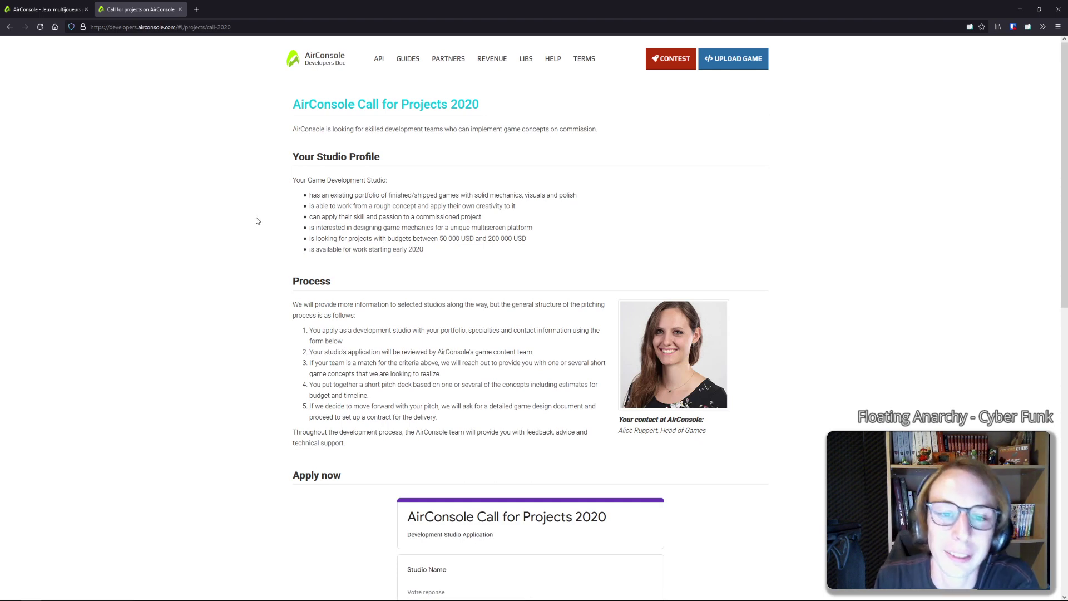
pyautogui.scroll(-5, 258, 222)
pyautogui.scroll(5, 258, 221)
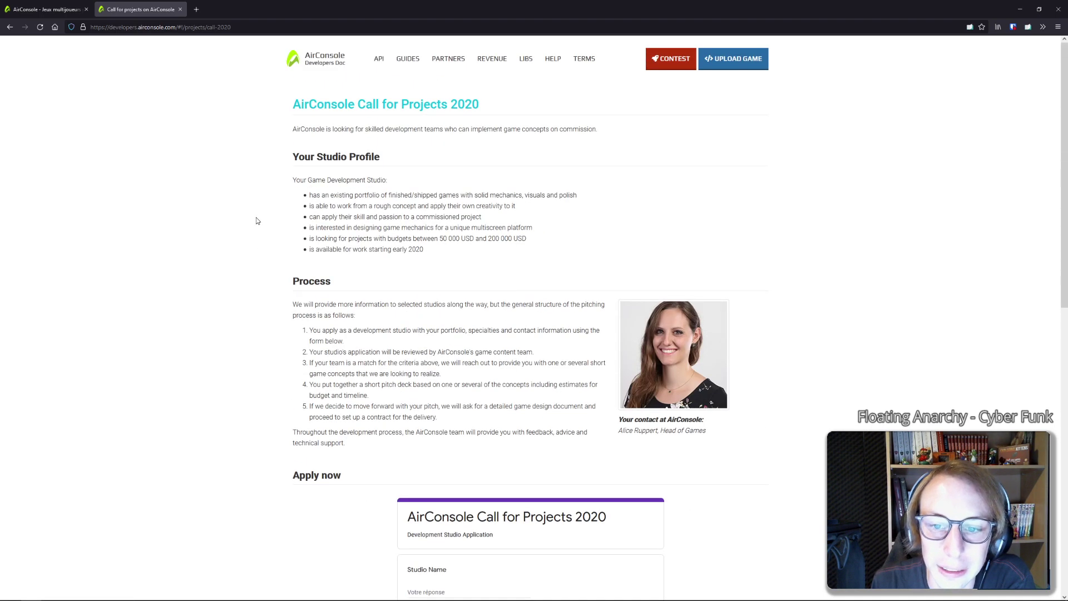
pyautogui.scroll(-5, 258, 221)
pyautogui.scroll(-6, 257, 221)
pyautogui.scroll(5, 257, 219)
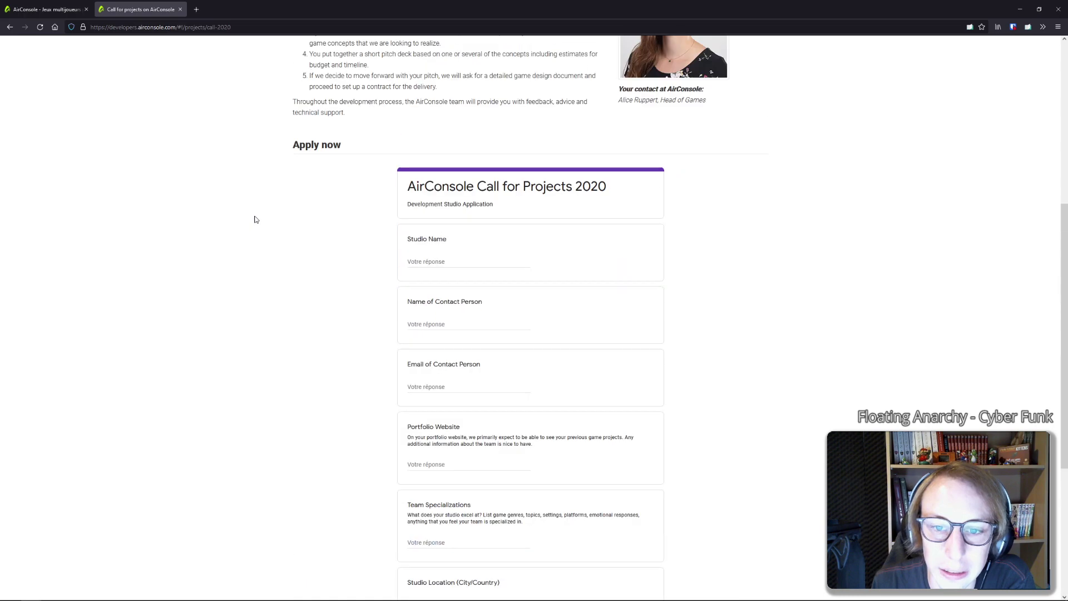
pyautogui.scroll(3, 256, 219)
pyautogui.scroll(1, 254, 217)
pyautogui.scroll(2, 245, 225)
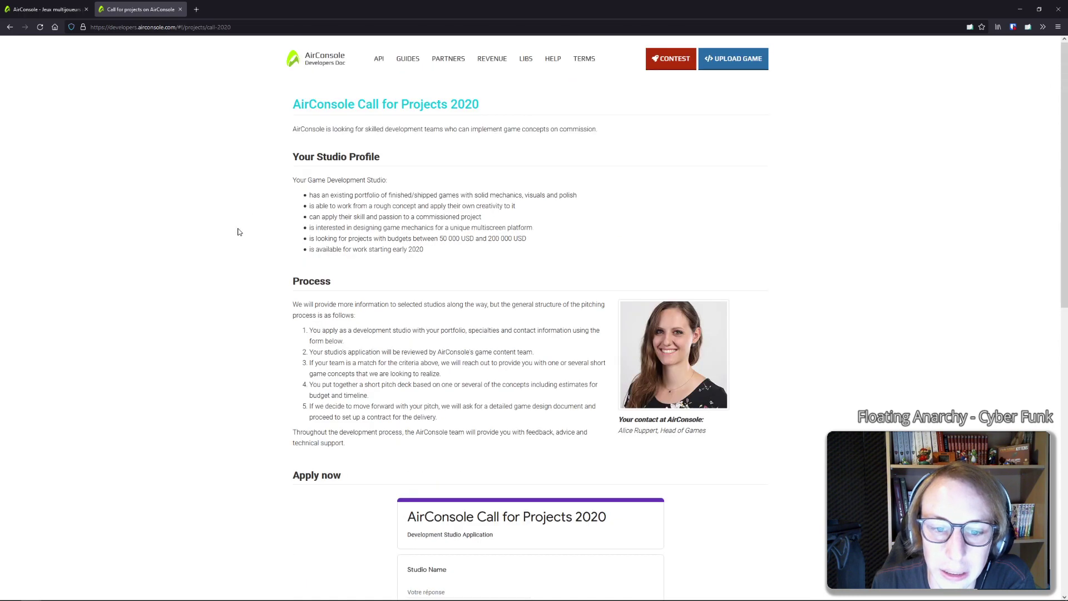
# Return to the overview, view the Ambassador page, then come back to Projects and Programs
pyautogui.click(10, 27)
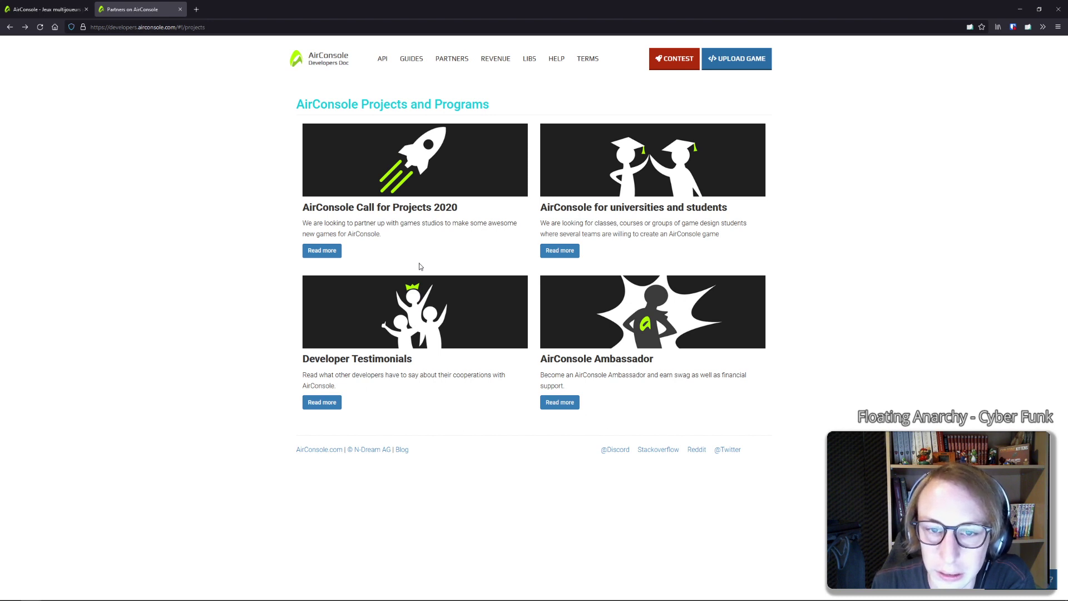
pyautogui.click(573, 303)
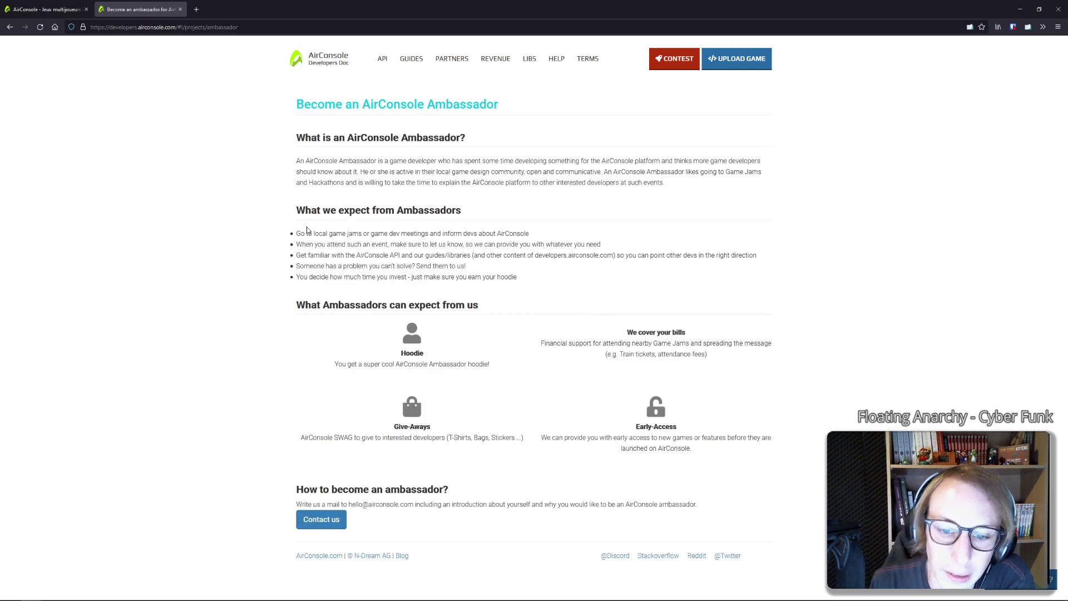
pyautogui.click(10, 26)
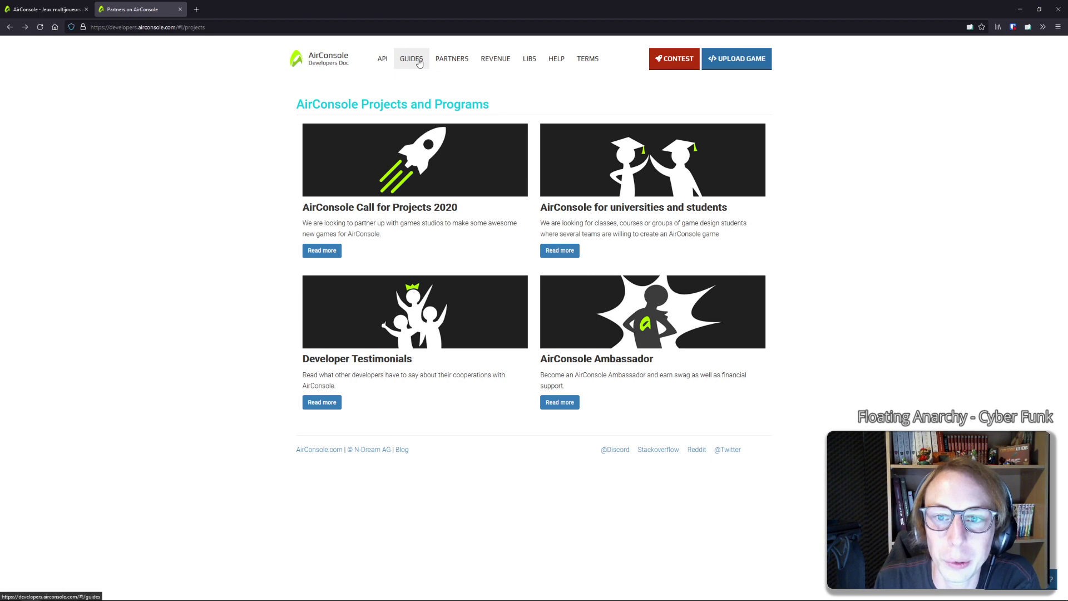
pyautogui.click(672, 59)
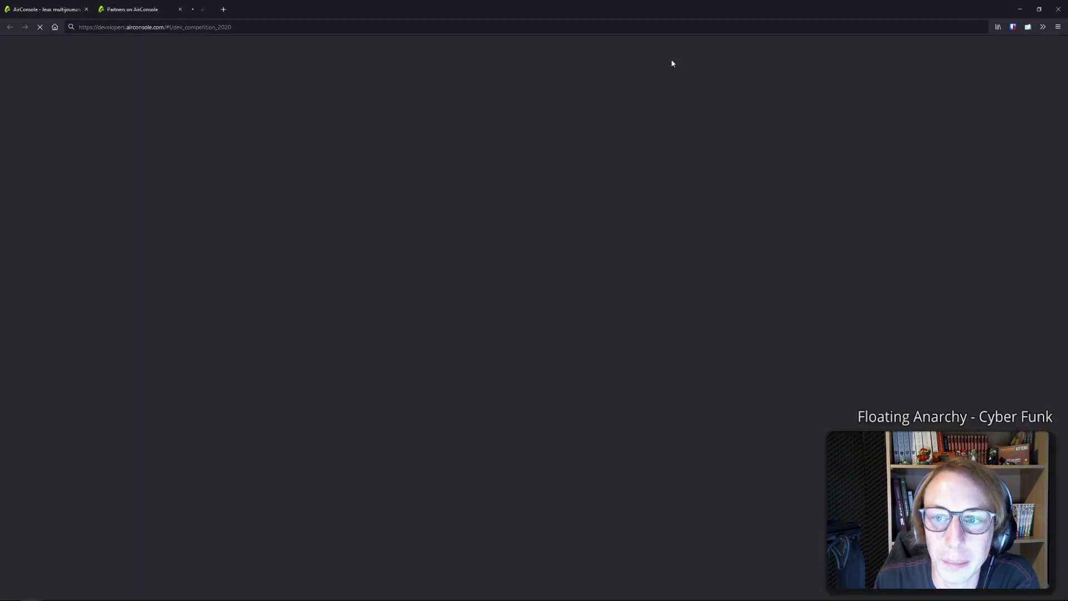
pyautogui.scroll(-10, 229, 333)
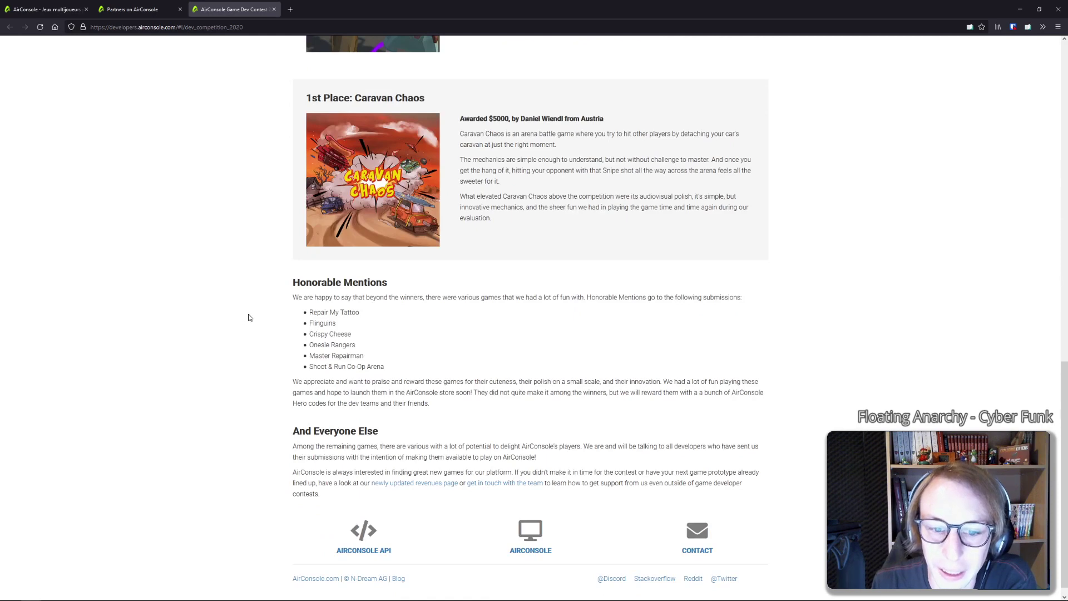
pyautogui.scroll(4, 249, 317)
pyautogui.scroll(6, 315, 313)
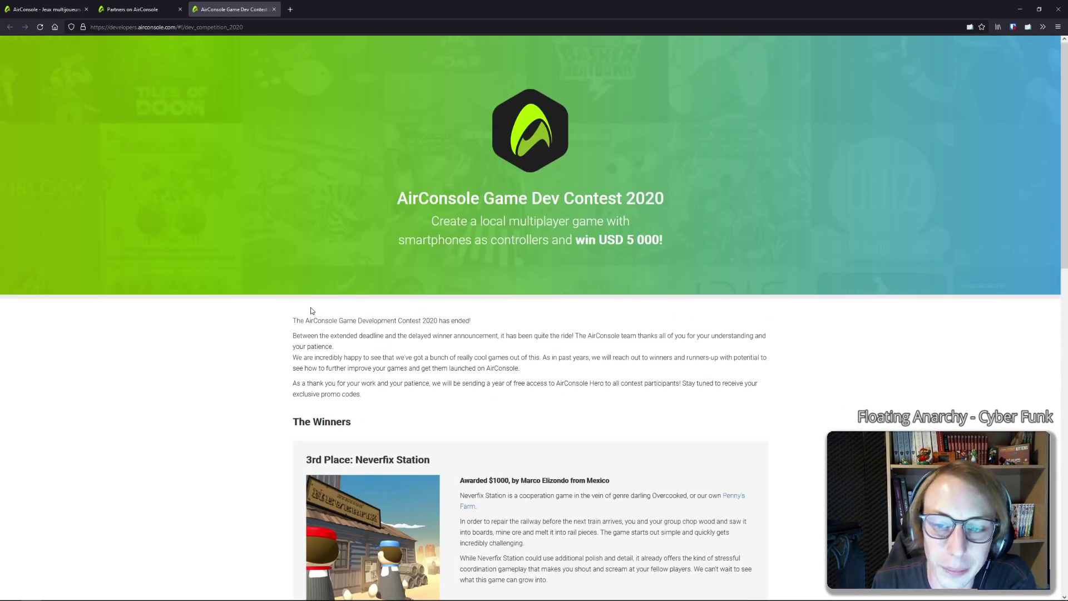
pyautogui.moveTo(409, 198); pyautogui.dragTo(695, 196)
pyautogui.click(696, 196)
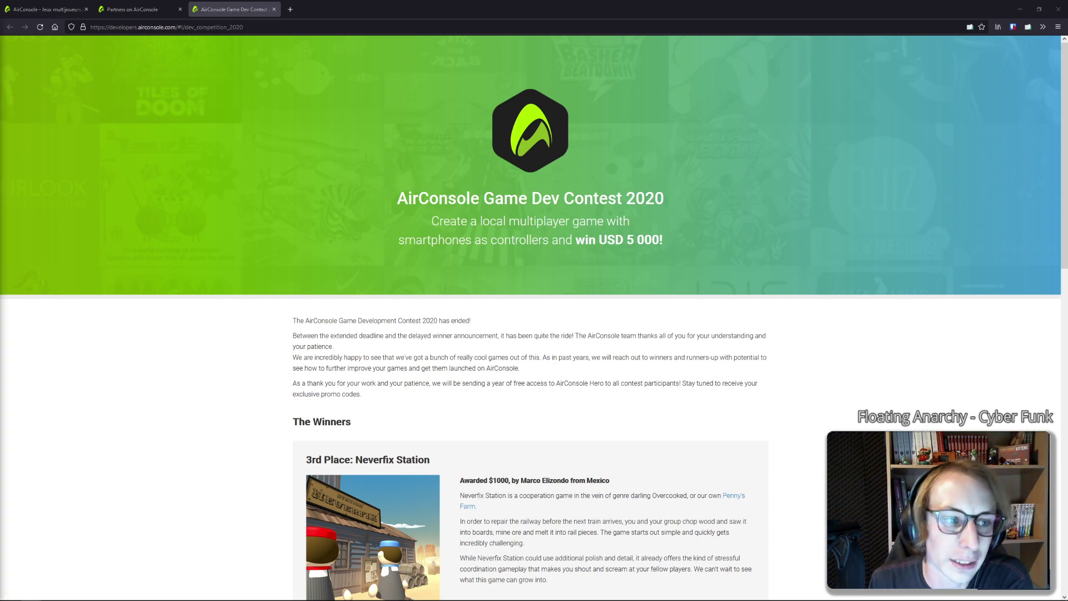
pyautogui.scroll(-3, 279, 331)
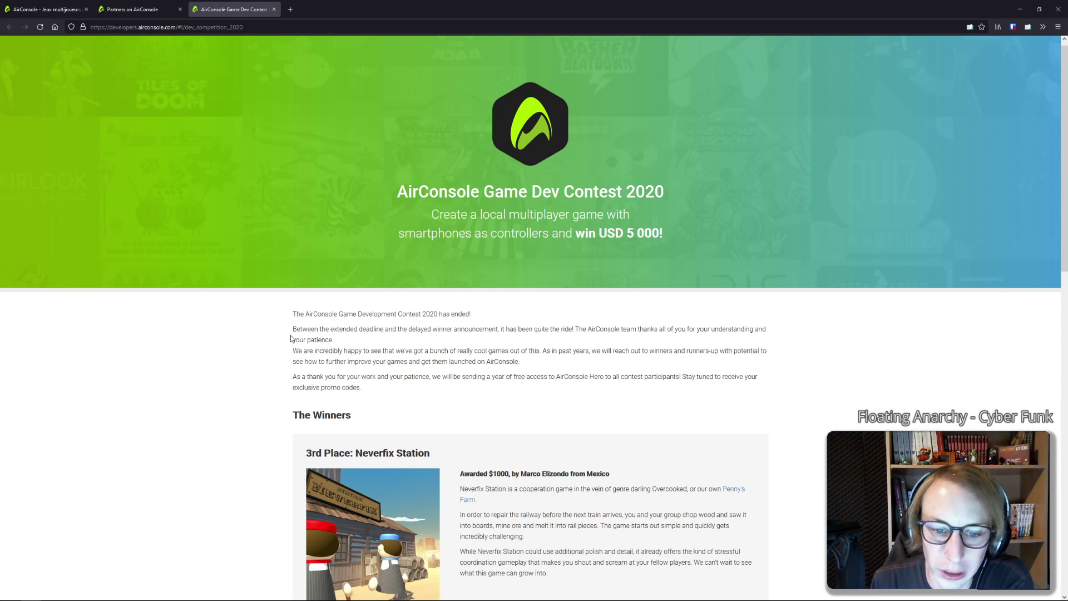
pyautogui.scroll(-2, 256, 325)
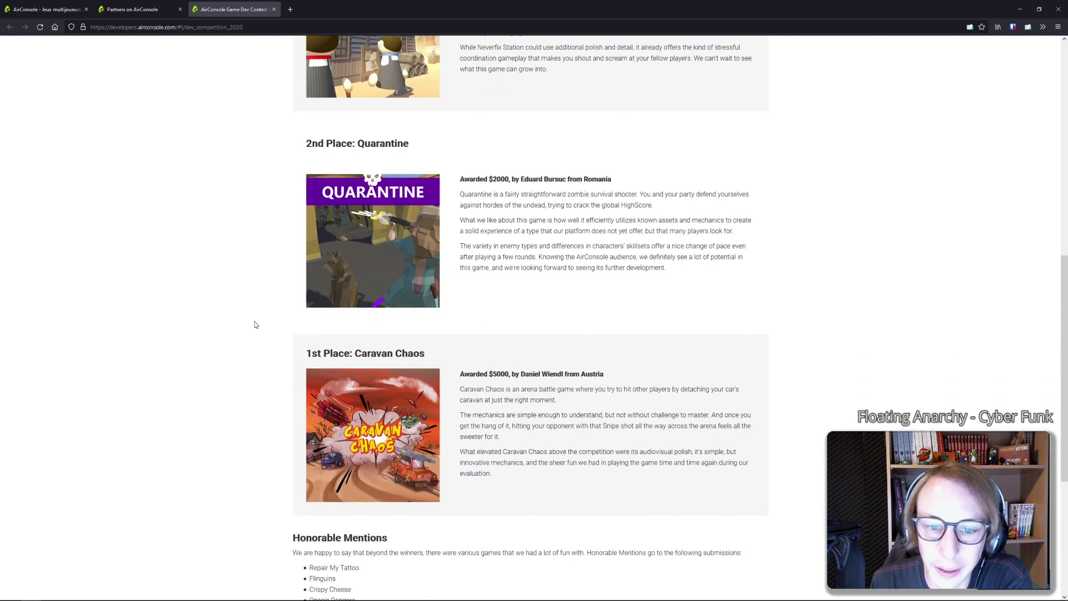
pyautogui.scroll(-3, 255, 324)
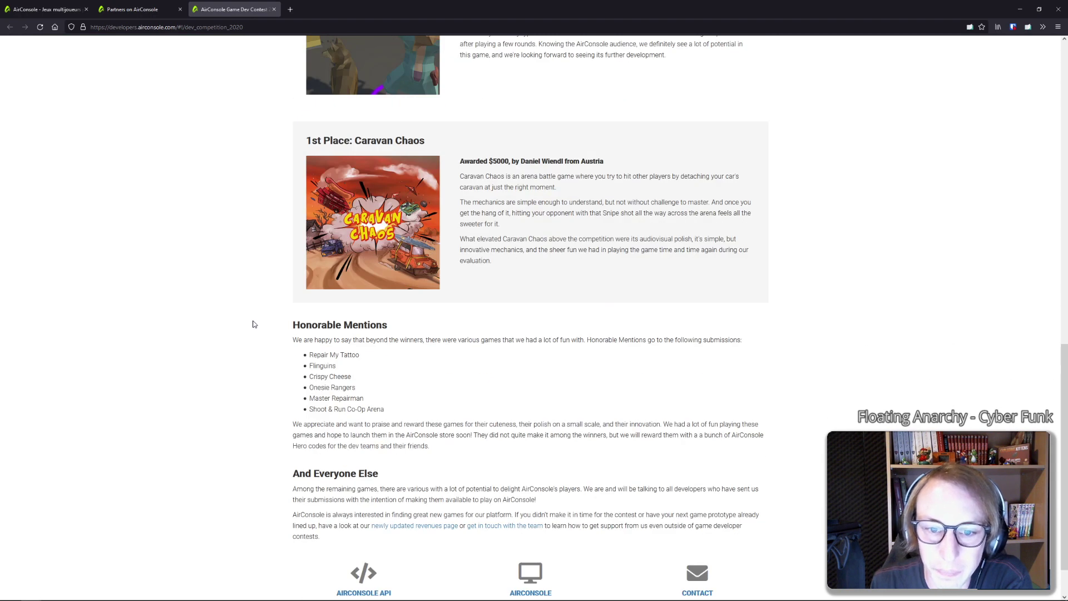
pyautogui.scroll(-1, 254, 324)
pyautogui.moveTo(306, 321); pyautogui.dragTo(363, 322)
pyautogui.click(356, 321)
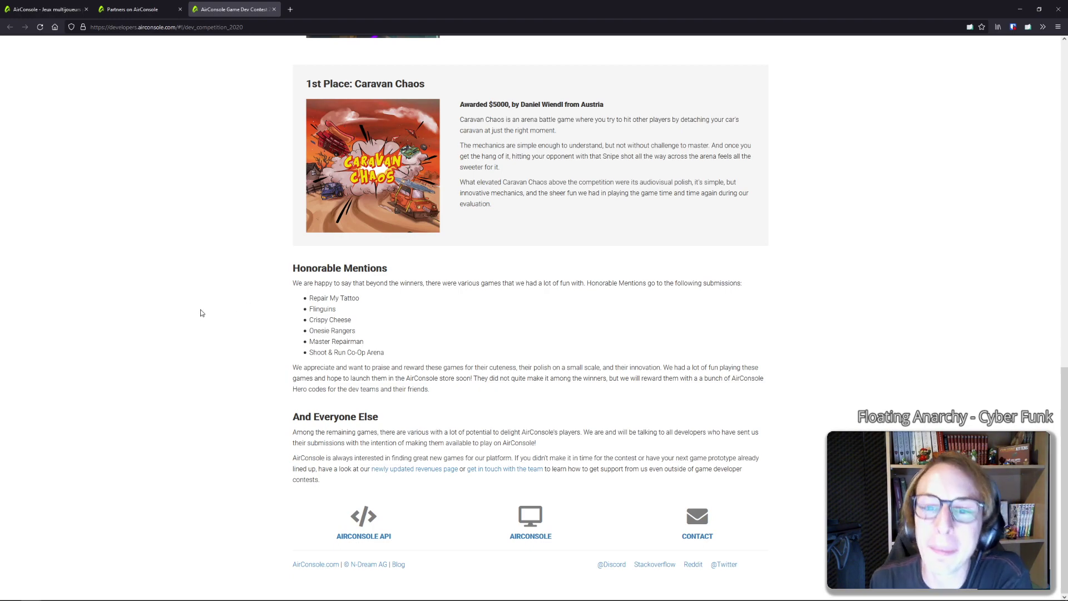
pyautogui.moveTo(200, 309); pyautogui.dragTo(199, 234, button='middle')
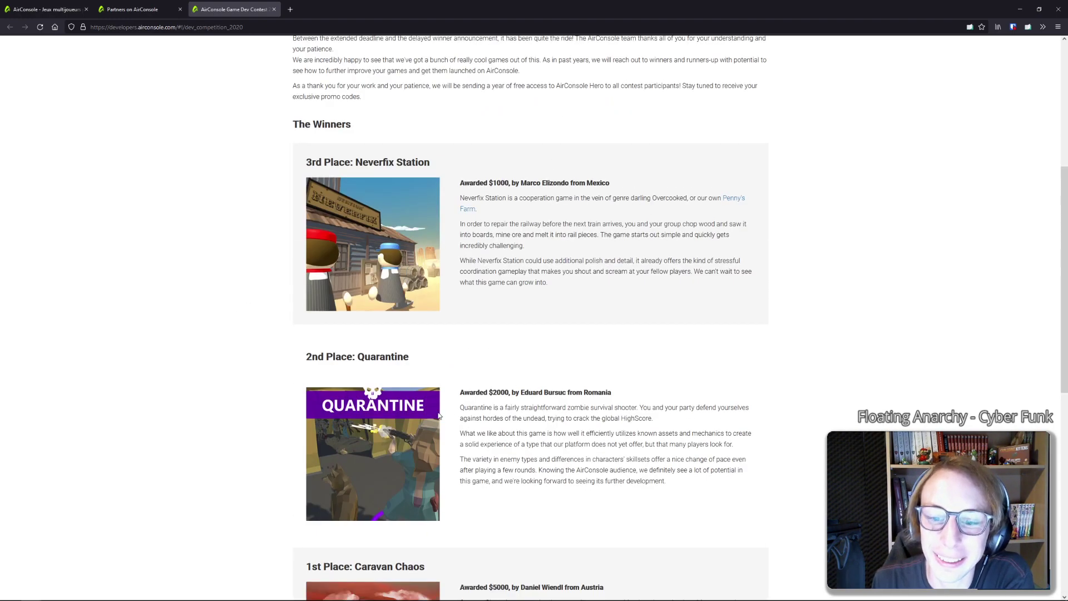
pyautogui.scroll(-5, 422, 399)
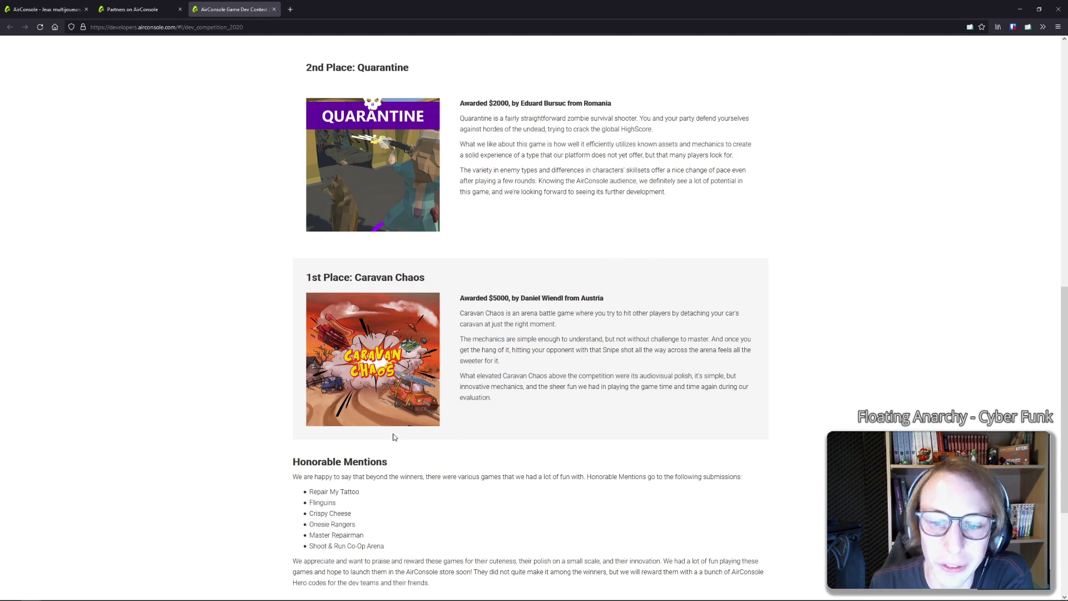
pyautogui.scroll(-2, 393, 436)
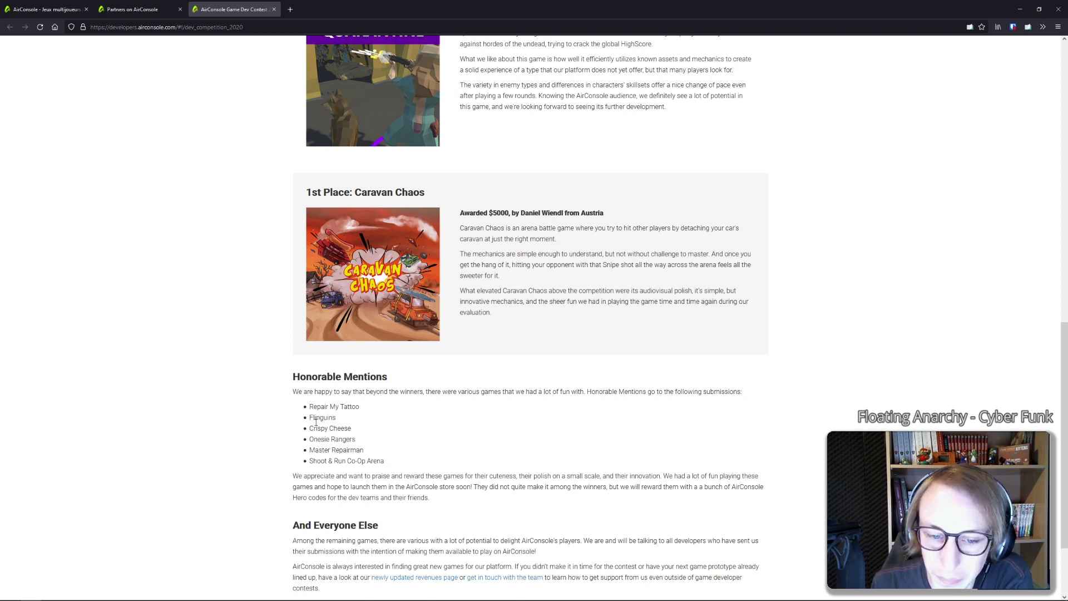
pyautogui.moveTo(310, 427); pyautogui.dragTo(362, 429)
pyautogui.click(359, 433)
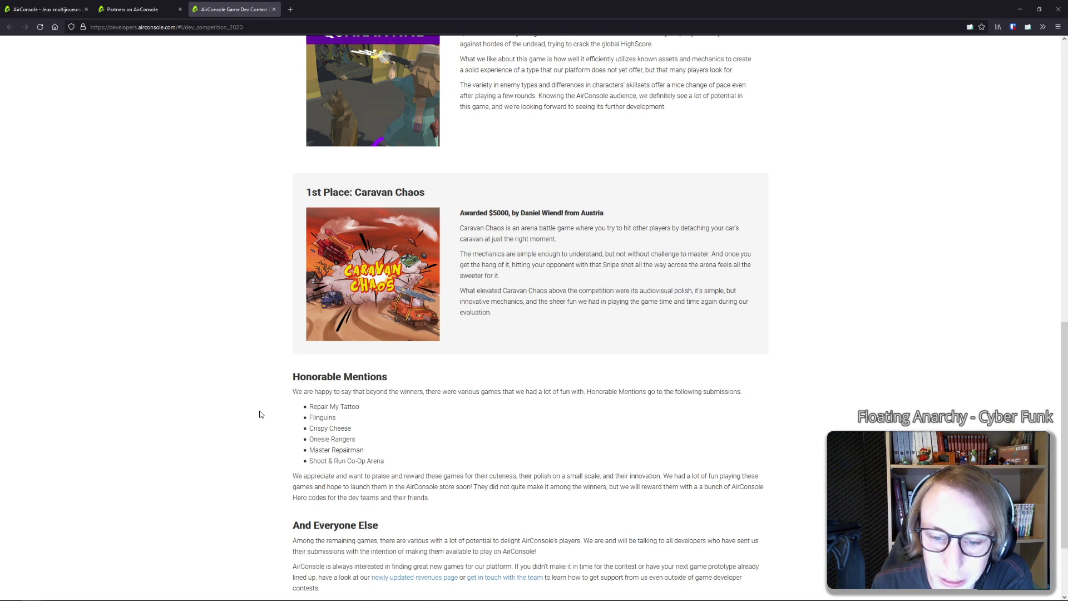
pyautogui.scroll(-3, 262, 414)
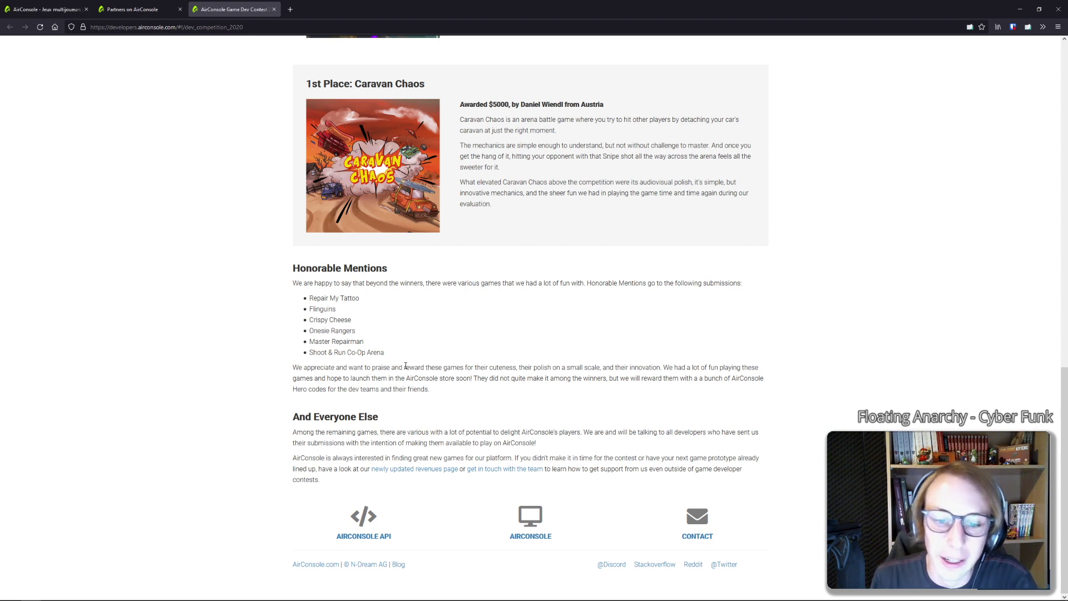
pyautogui.scroll(1, 393, 356)
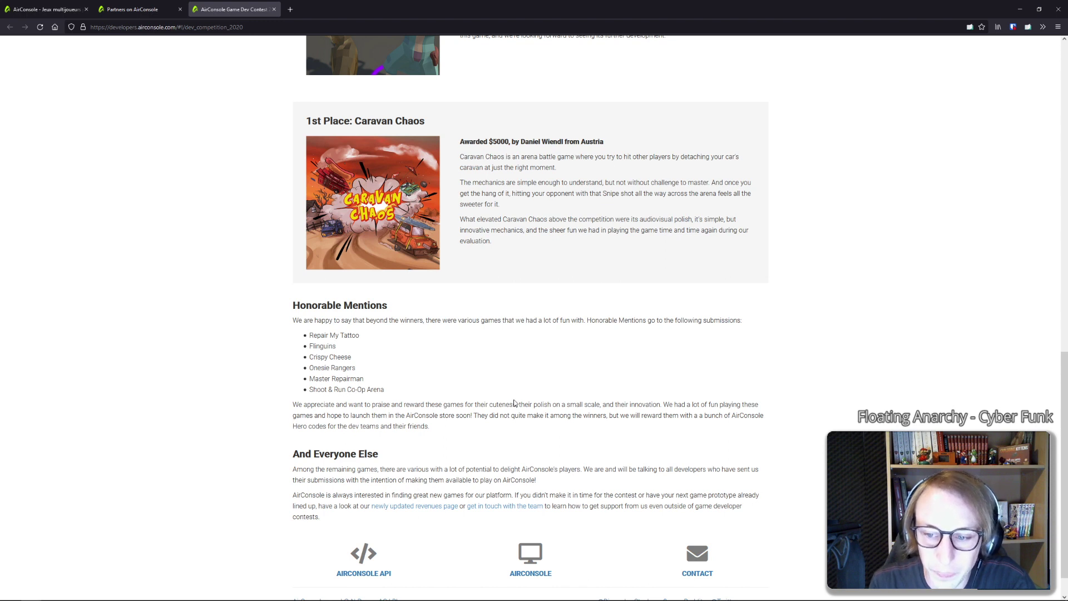
pyautogui.moveTo(360, 405); pyautogui.dragTo(310, 416)
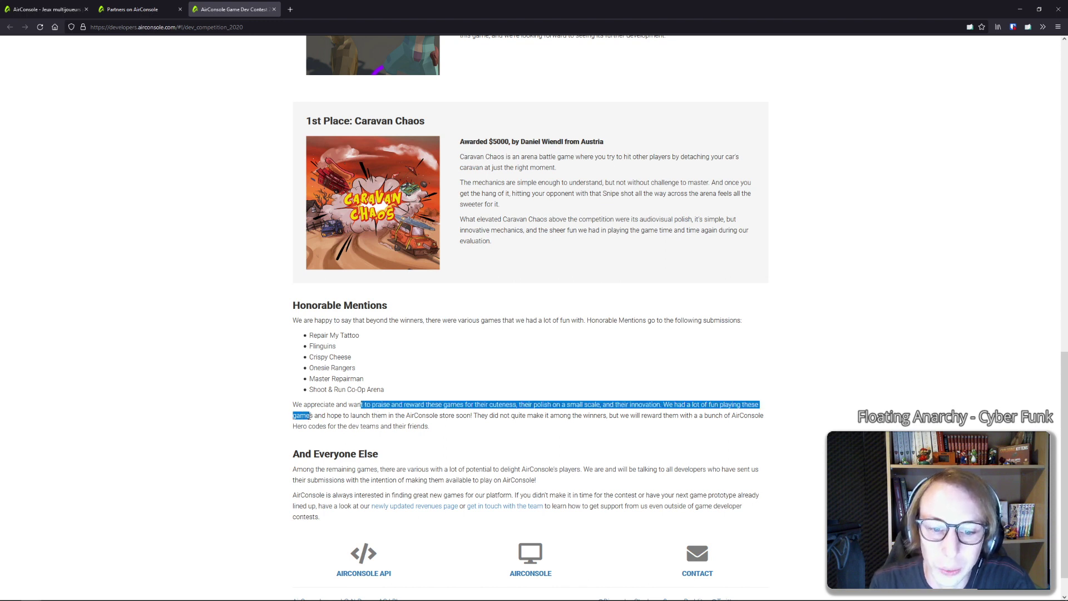
pyautogui.click(311, 416)
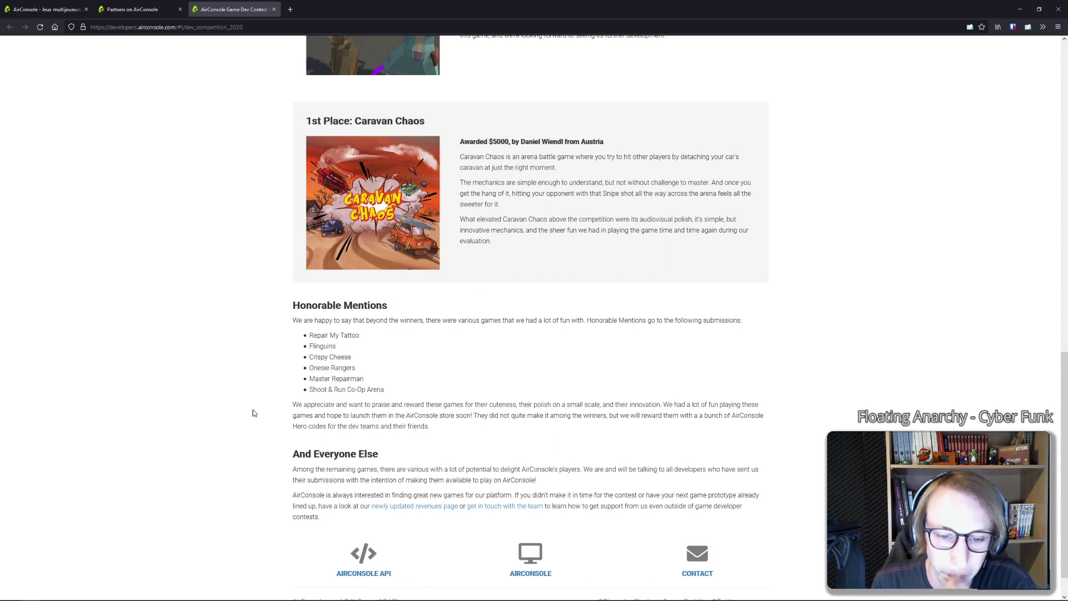
pyautogui.scroll(-1, 250, 410)
pyautogui.scroll(3, 286, 250)
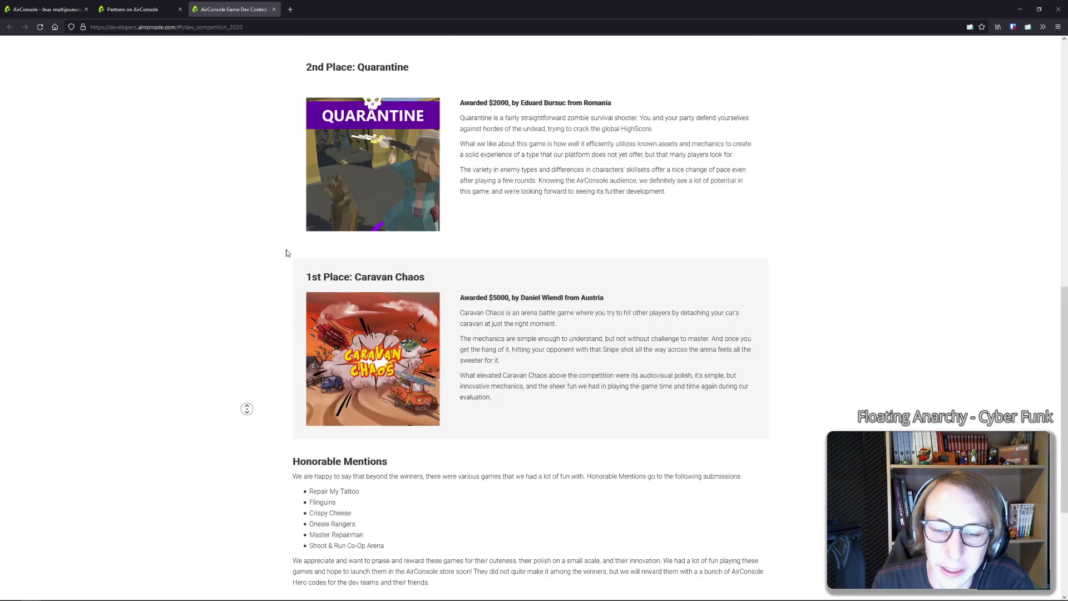
pyautogui.scroll(15, 296, 268)
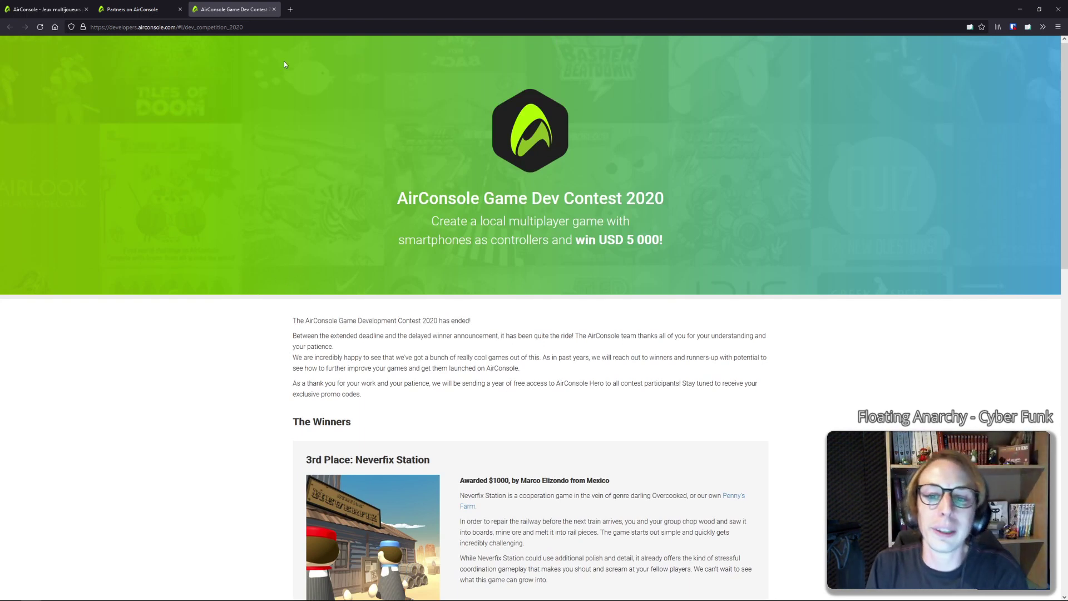
# Close the contest results tab, open the AirConsole Blog in a new tab, and return to Projects and Programs
pyautogui.click(274, 9)
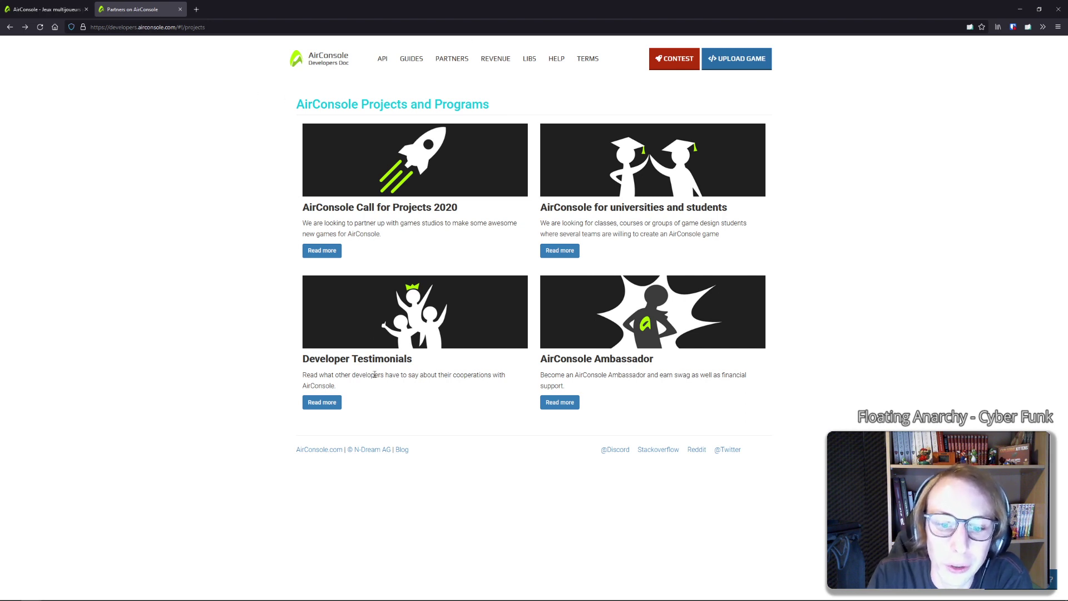
pyautogui.click(402, 449)
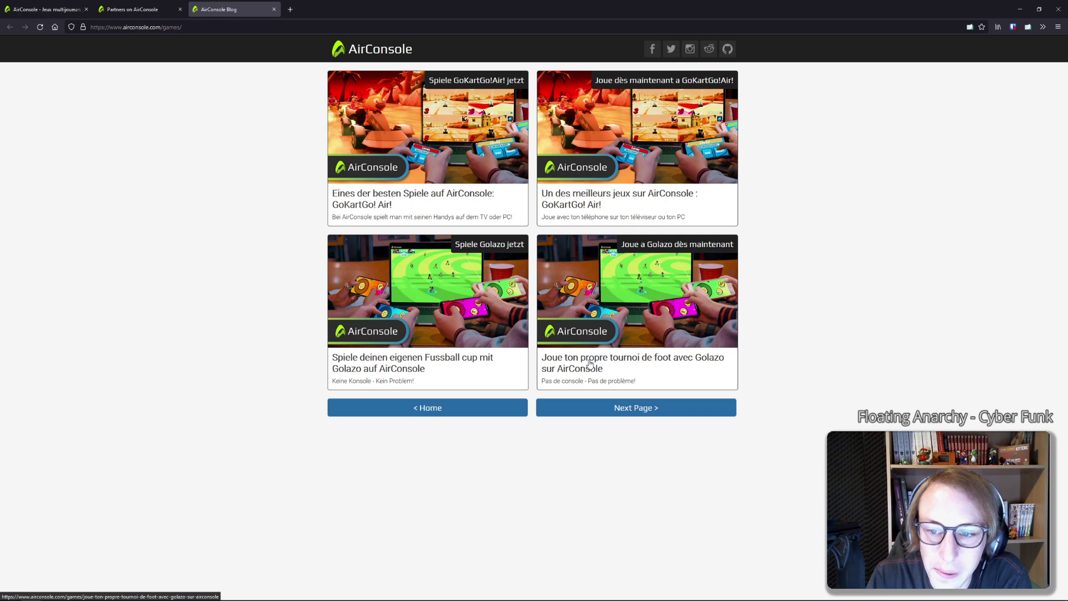
pyautogui.click(124, 9)
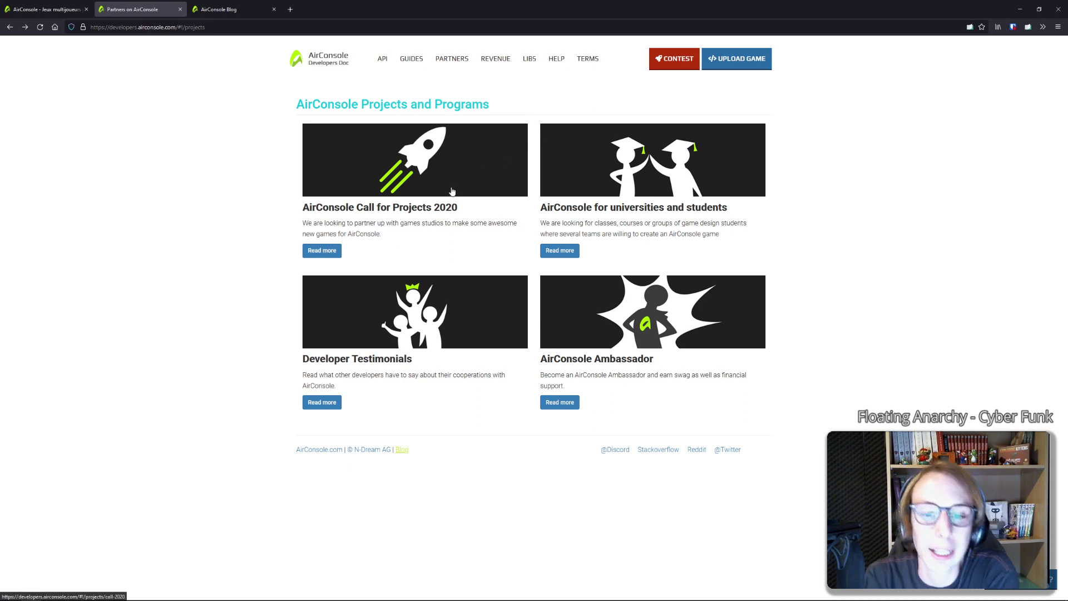
# Open the API reference, scroll through the docs, and jump back to the top
pyautogui.click(380, 59)
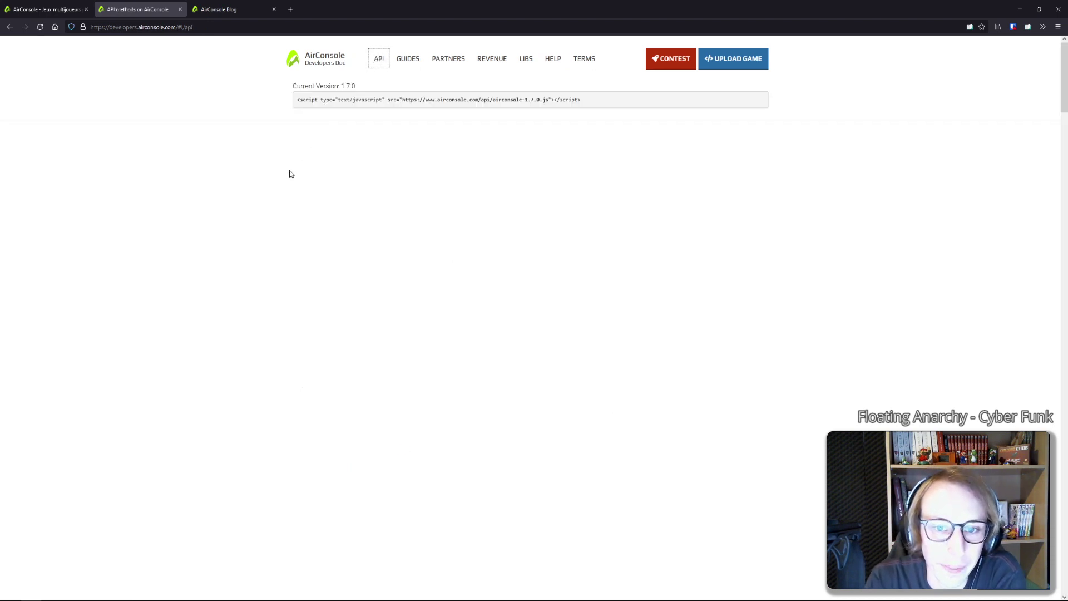
pyautogui.scroll(-4, 289, 175)
pyautogui.scroll(-4, 288, 181)
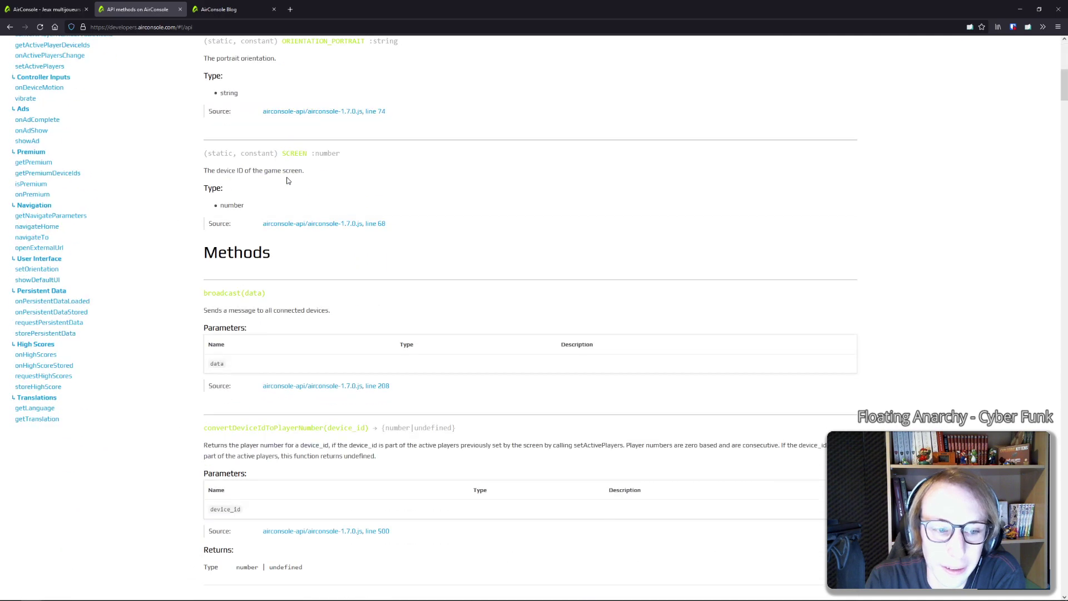
pyautogui.middleClick(199, 296)
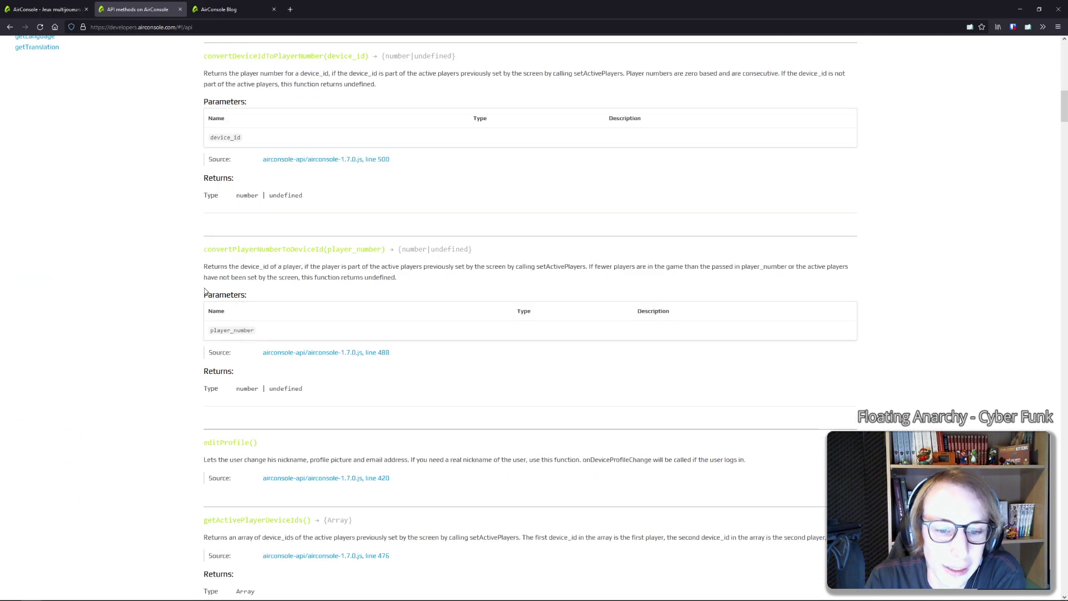
pyautogui.press('Home')
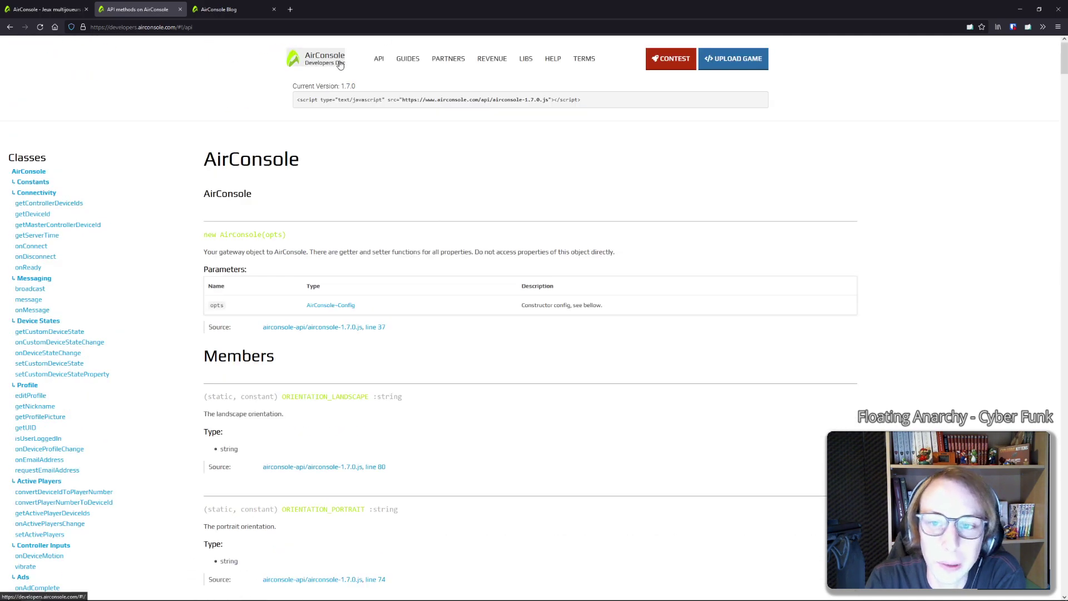
# Go to the developer home page and autoscroll through its overview and Racing Wars showcase
pyautogui.click(340, 65)
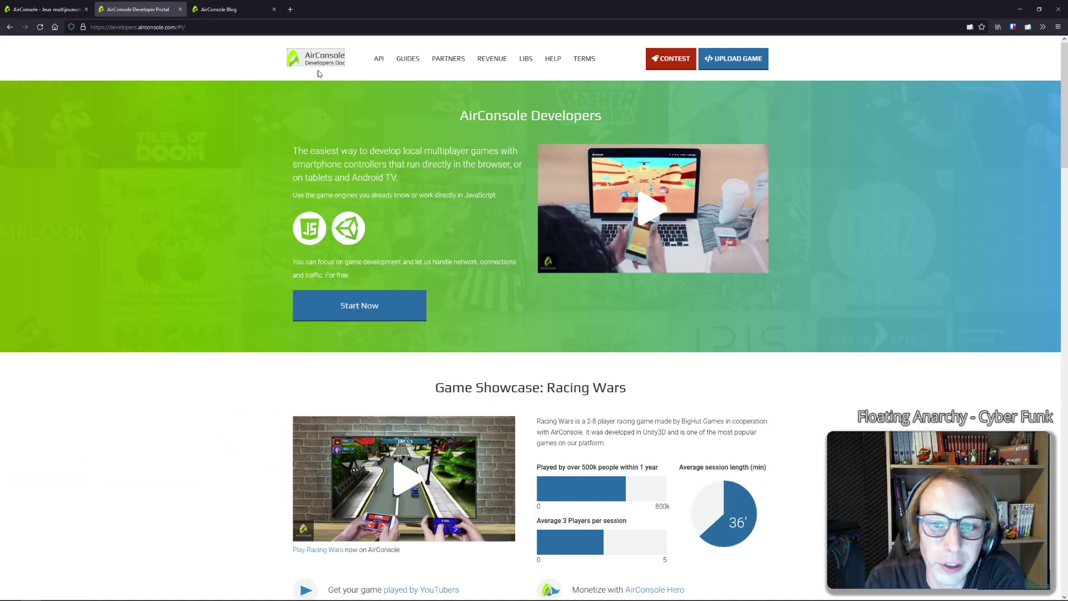
pyautogui.scroll(-1, 226, 200)
pyautogui.scroll(-5, 225, 197)
pyautogui.middleClick(237, 152)
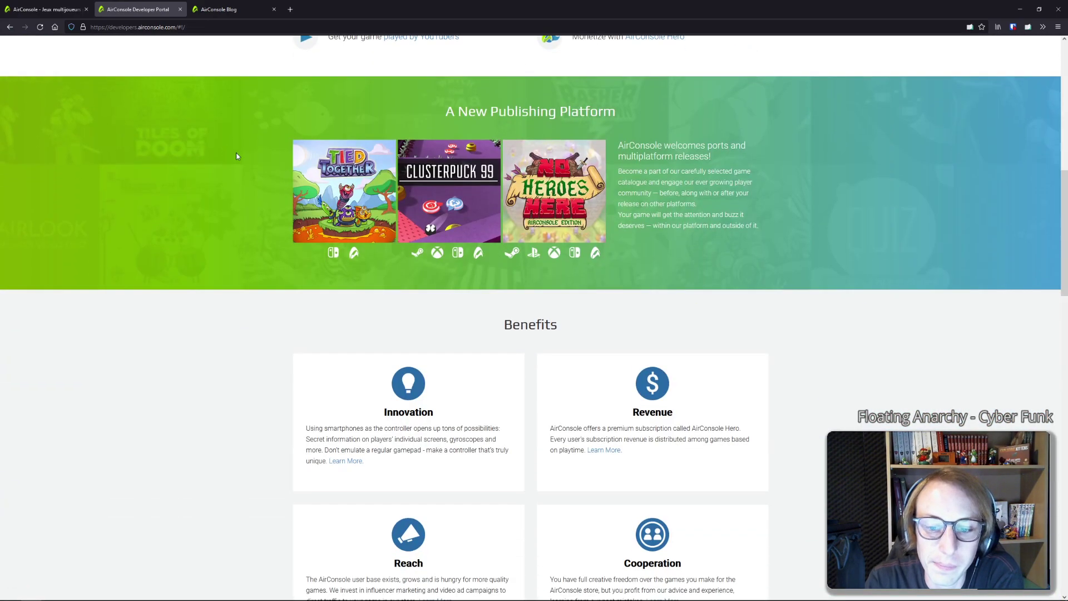
pyautogui.middleClick(221, 251)
pyautogui.middleClick(220, 251)
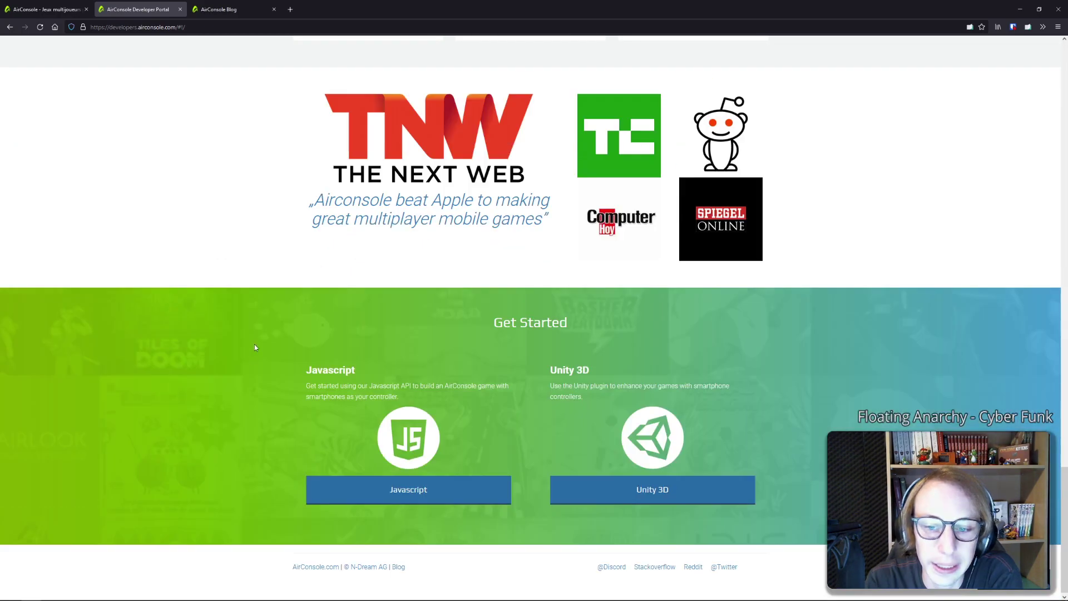
pyautogui.middleClick(250, 303)
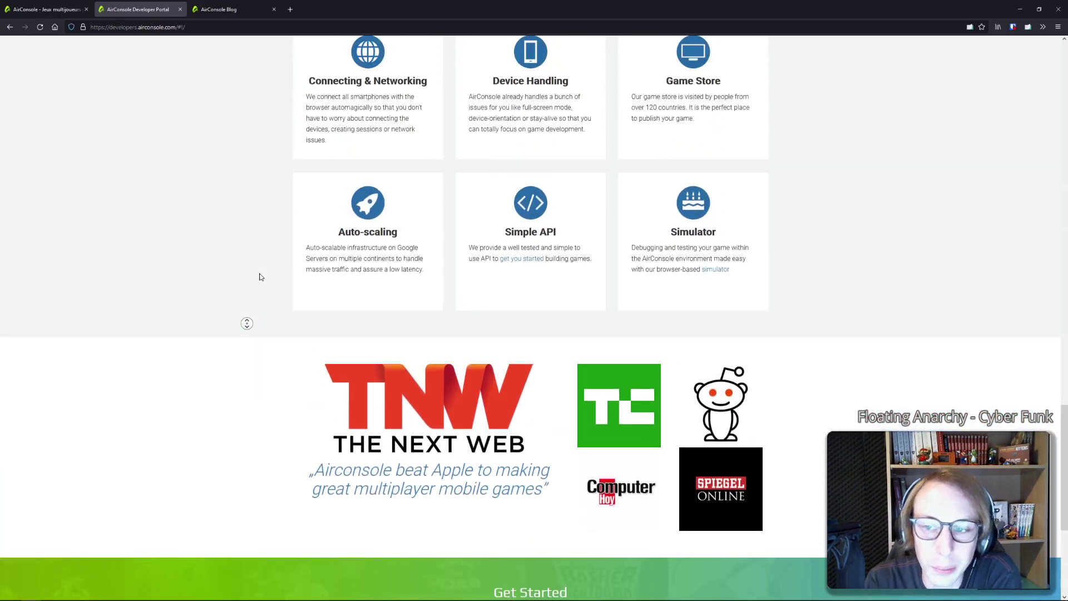
pyautogui.middleClick(255, 289)
pyautogui.middleClick(256, 290)
pyautogui.middleClick(245, 264)
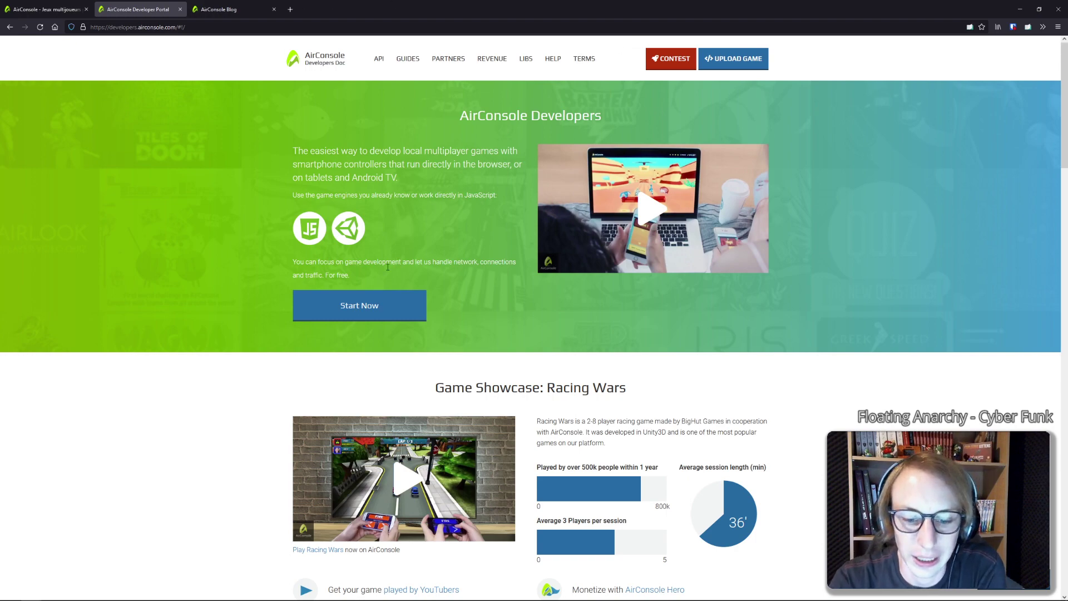
# Open the Unity Plugin guide from the developer home page
pyautogui.scroll(-3, 312, 276)
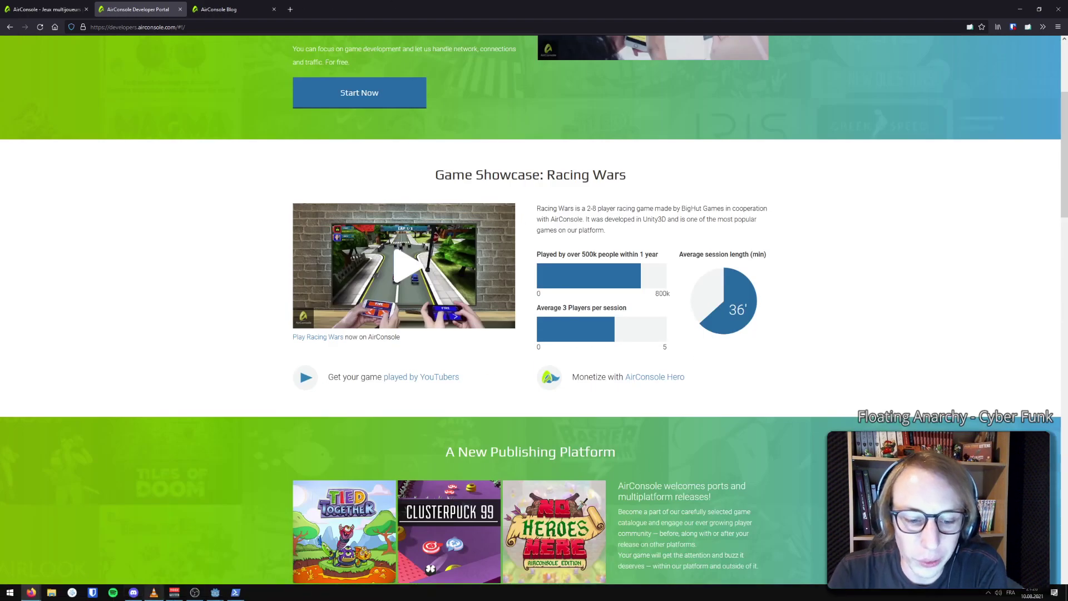
pyautogui.moveTo(235, 592)
pyautogui.scroll(3, 270, 388)
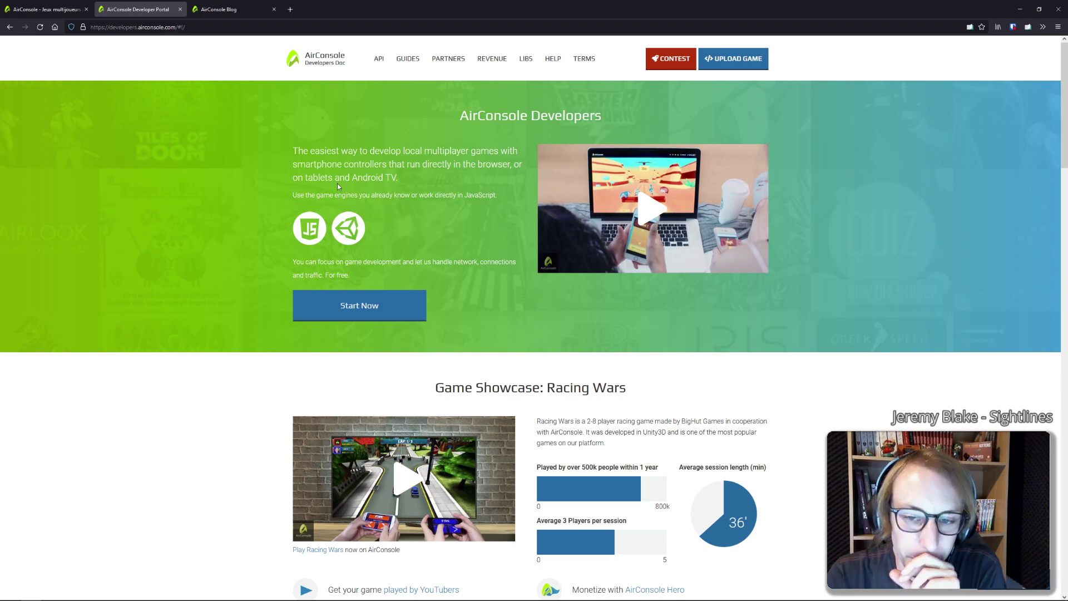
pyautogui.click(356, 234)
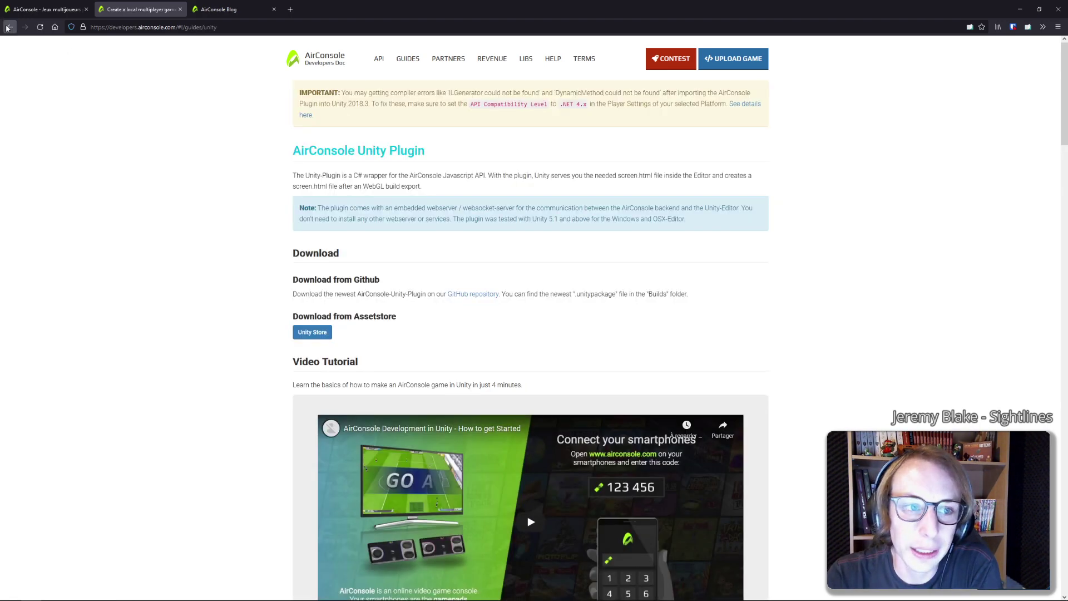
# Go back and open the JavaScript API reference, scrolling through the AirConsole class methods
pyautogui.click(10, 27)
pyautogui.click(311, 237)
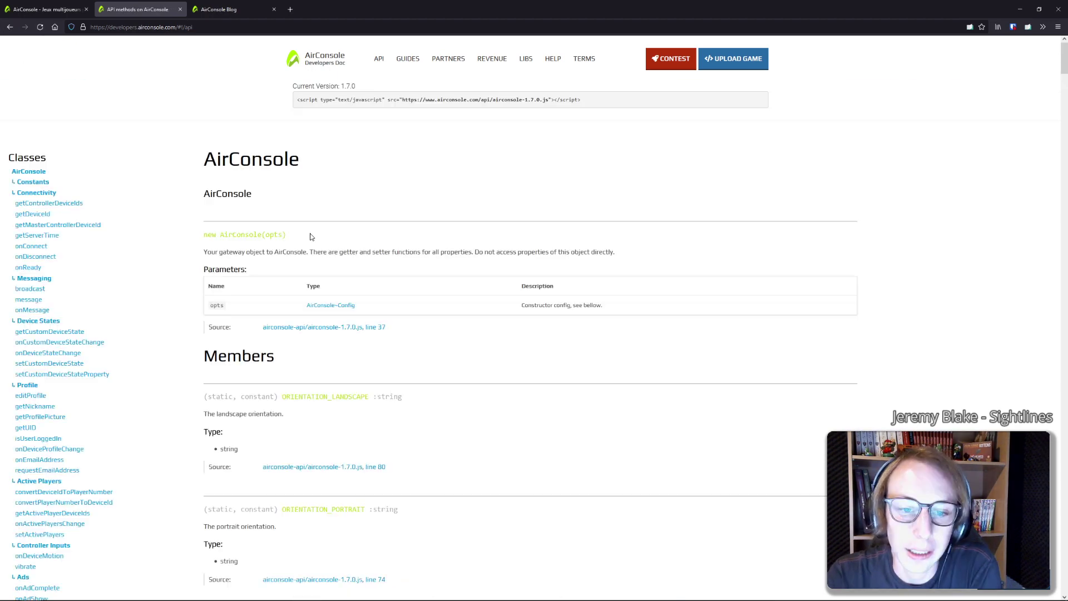
pyautogui.scroll(-5, 295, 299)
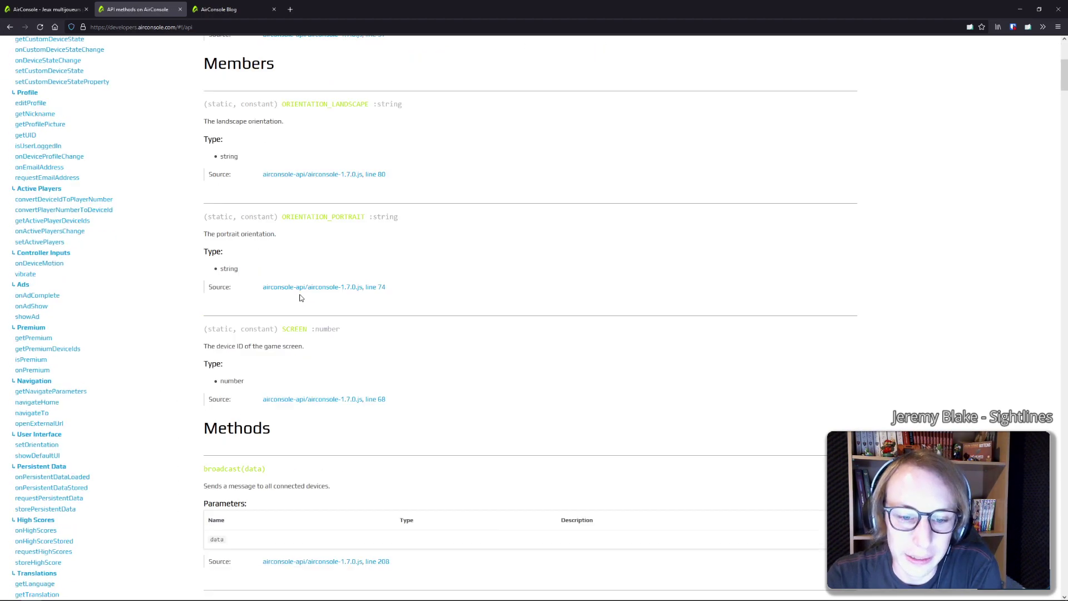
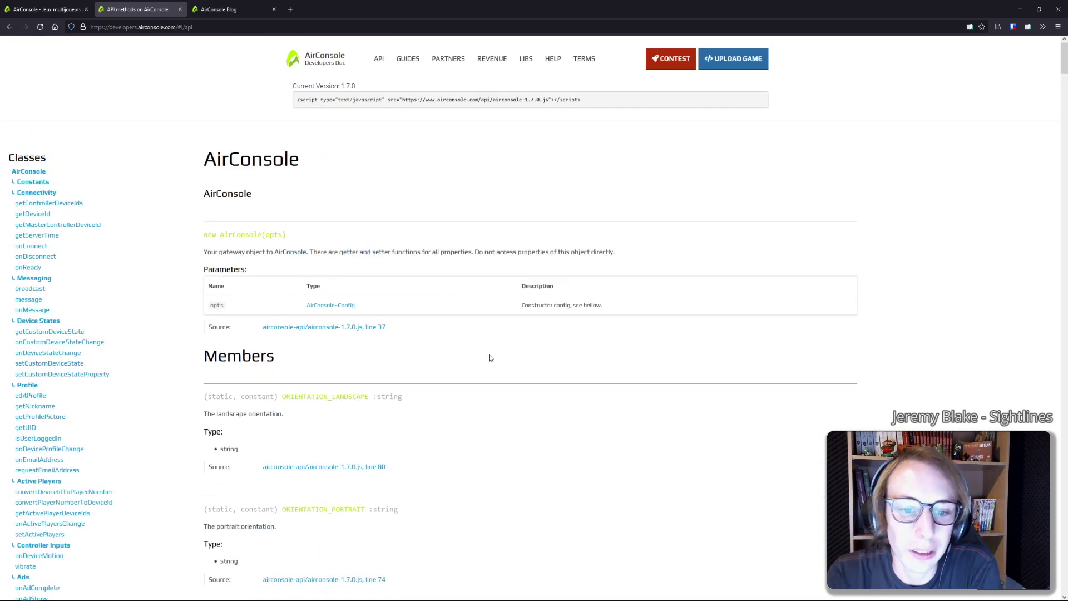
# Return to the AirConsole Developers home page and scroll through it briefly
pyautogui.click(10, 26)
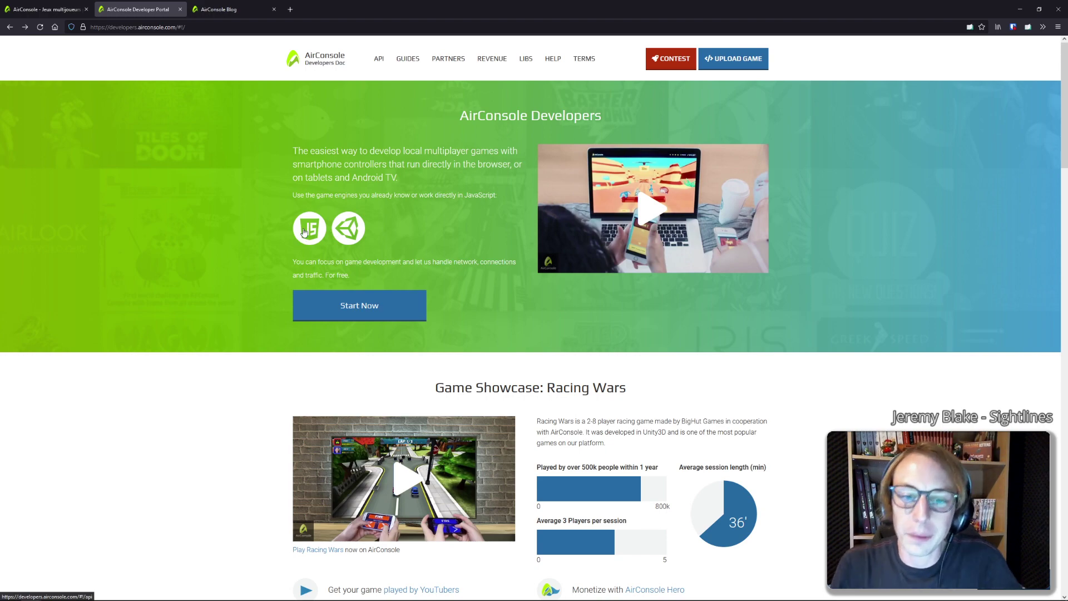
pyautogui.scroll(-6, 304, 322)
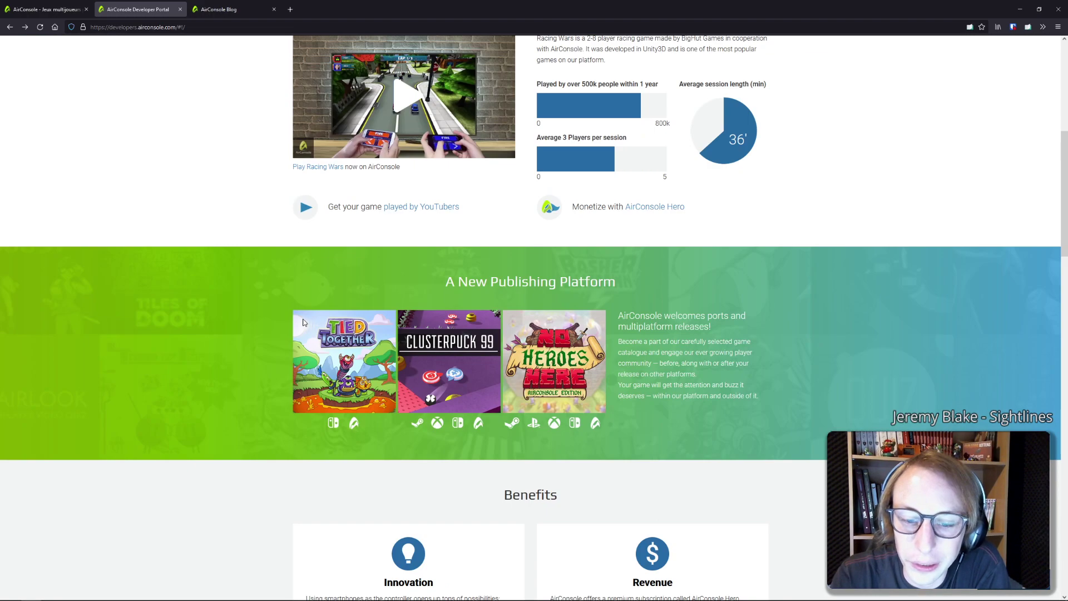
pyautogui.scroll(-5, 273, 356)
pyautogui.scroll(10, 267, 367)
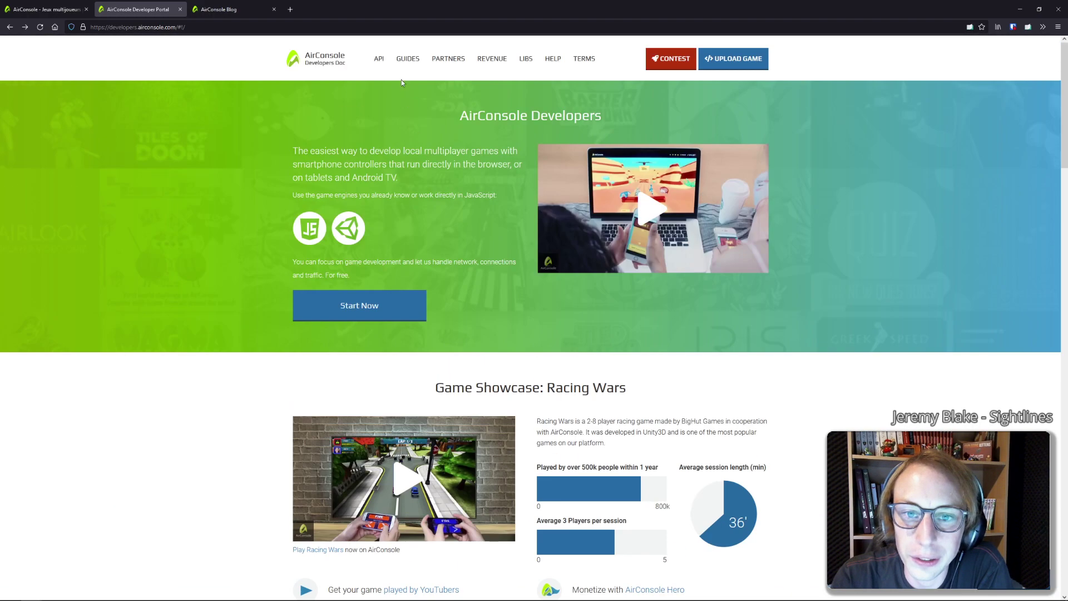
# Open the AirConsole API documentation and skim the top of it
pyautogui.click(379, 58)
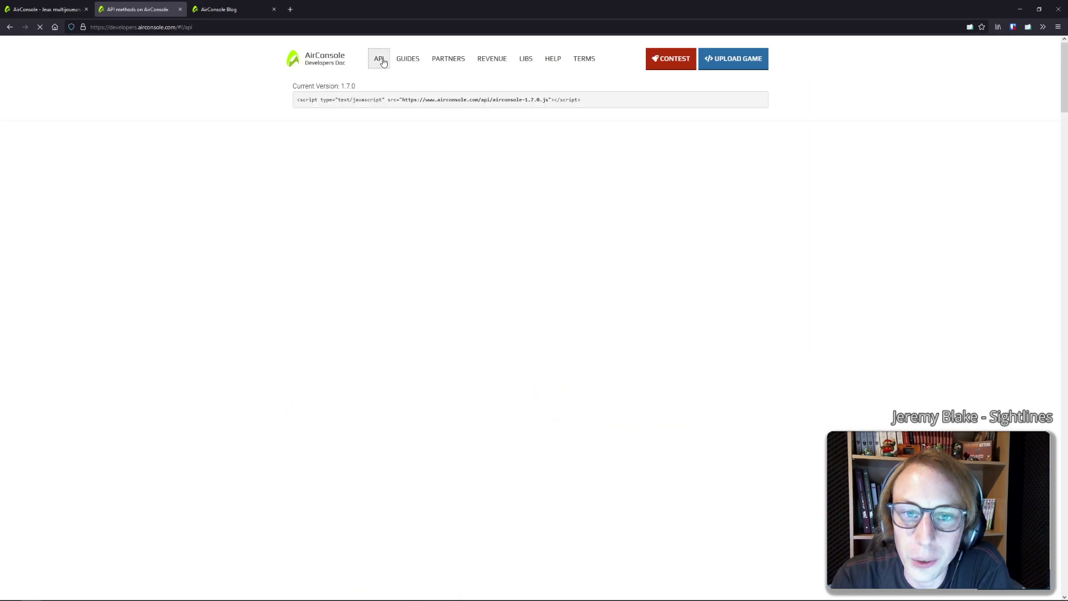
pyautogui.scroll(-5, 167, 213)
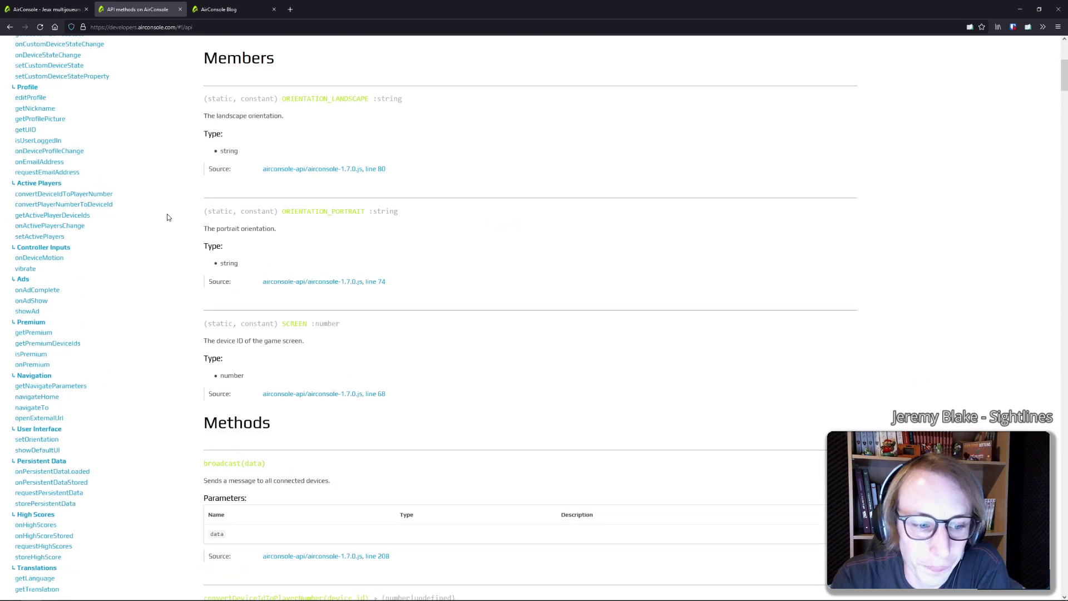
pyautogui.scroll(4, 111, 159)
# Go back to the home page and scroll through Benefits and Popular Articles and back up
pyautogui.click(10, 27)
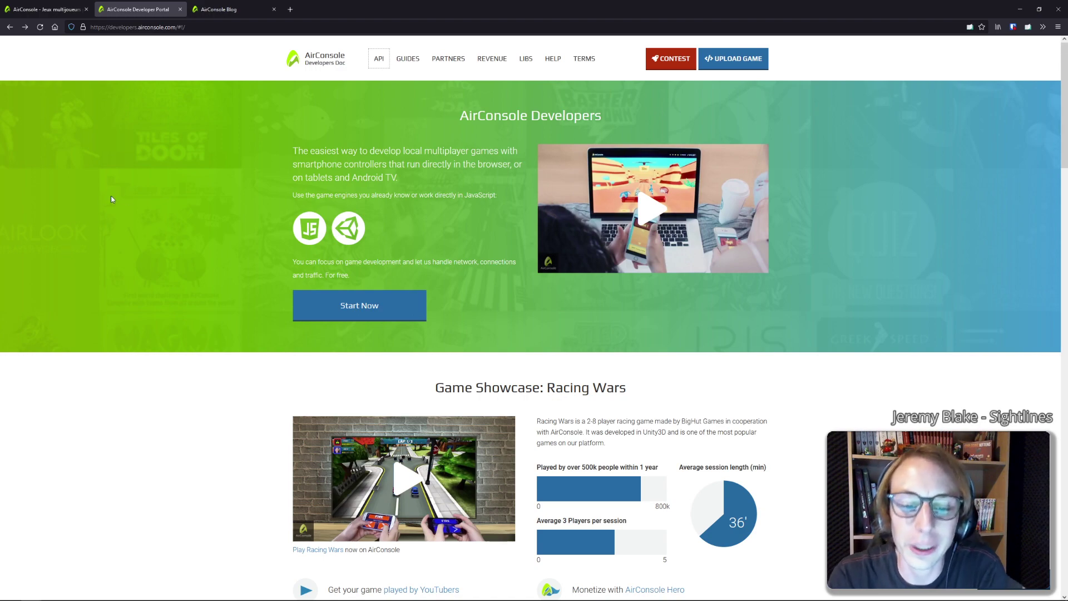
pyautogui.scroll(-9, 92, 211)
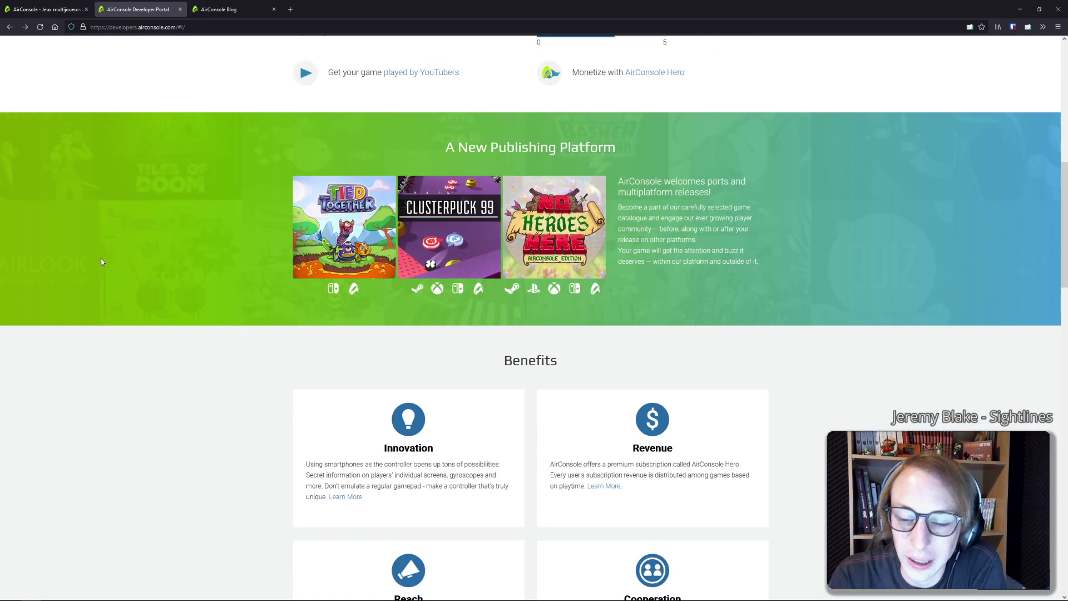
pyautogui.scroll(-7, 118, 347)
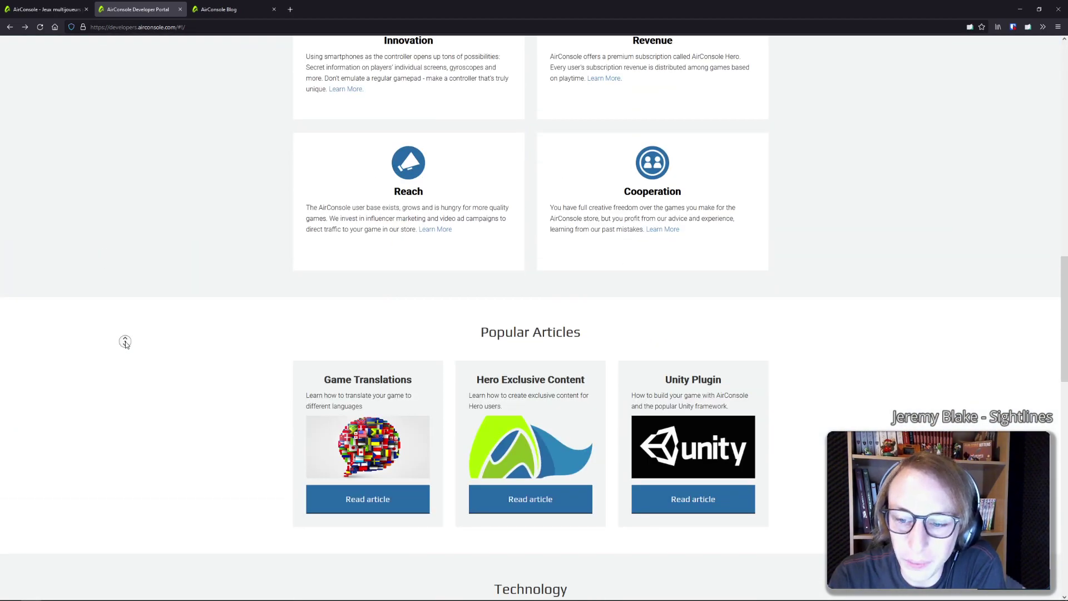
pyautogui.scroll(2, 124, 341)
pyautogui.scroll(14, 134, 301)
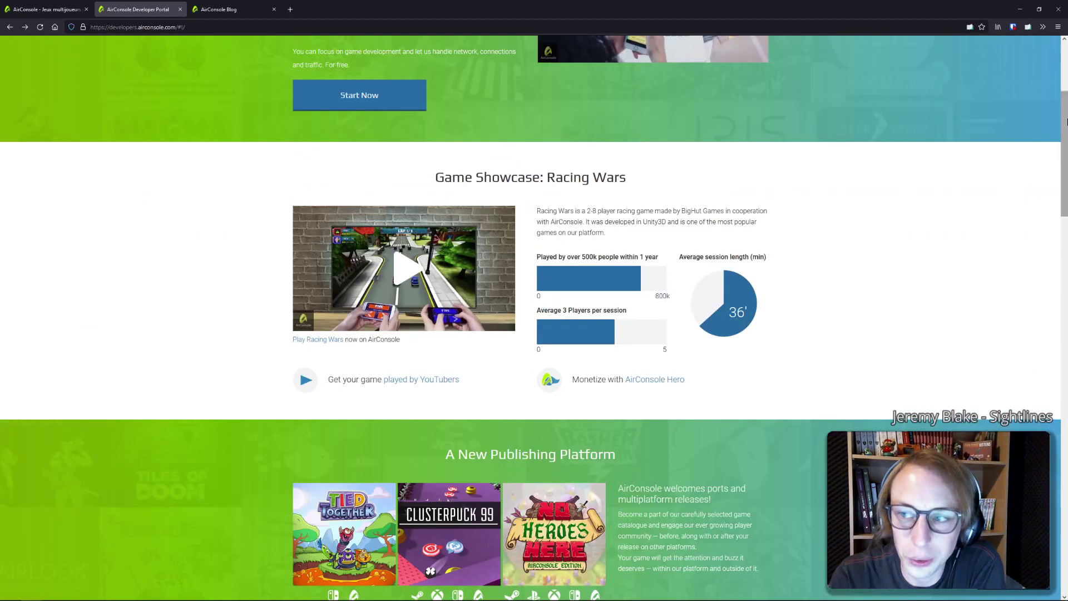
# Minimize the browser and PowerShell, then open Crispy Cheese from the Godot Project Manager list
pyautogui.click(1021, 8)
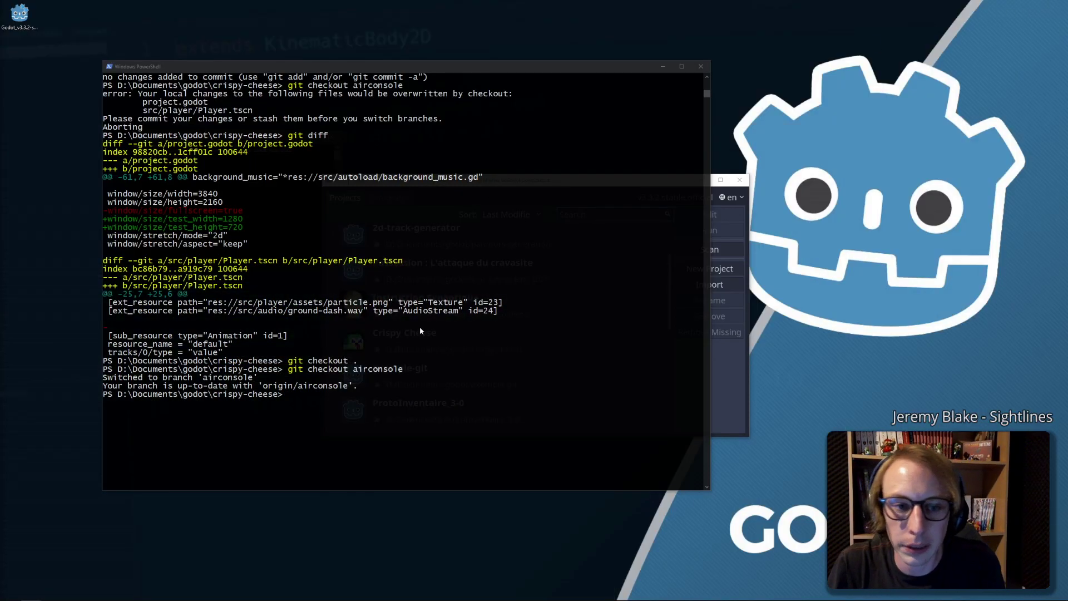
pyautogui.keyDown('ctrl'); pyautogui.scroll(-2, 371, 286); pyautogui.keyUp('ctrl')
pyautogui.keyDown('ctrl'); pyautogui.scroll(-1, 372, 286); pyautogui.keyUp('ctrl')
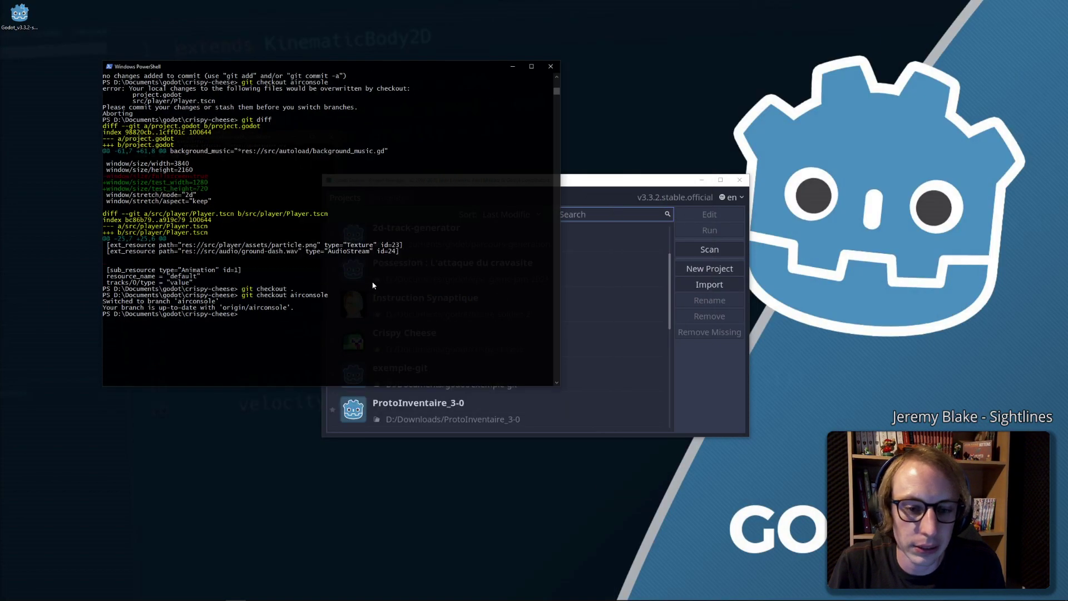
pyautogui.click(512, 67)
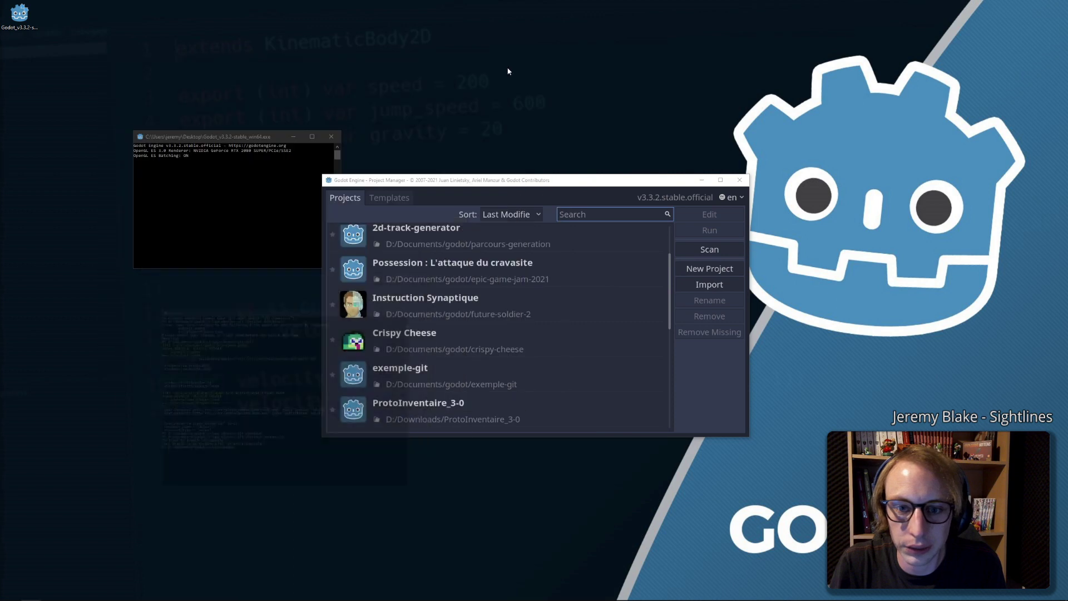
pyautogui.doubleClick(431, 332)
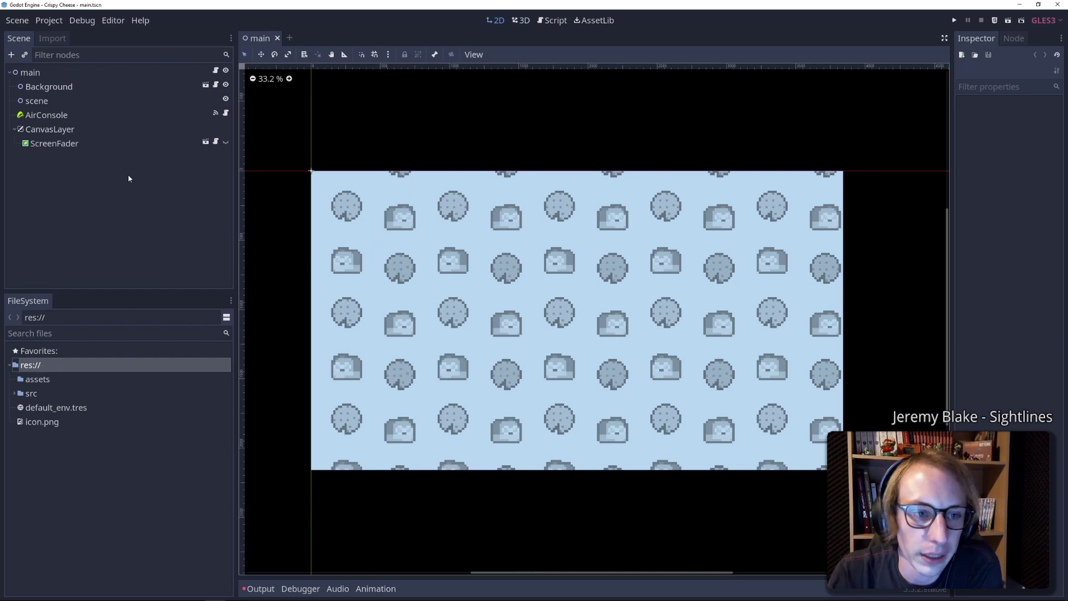
# Open the AirConsole node's script and select the airconsole.getControllerDeviceIds() call on line 44
pyautogui.click(93, 116)
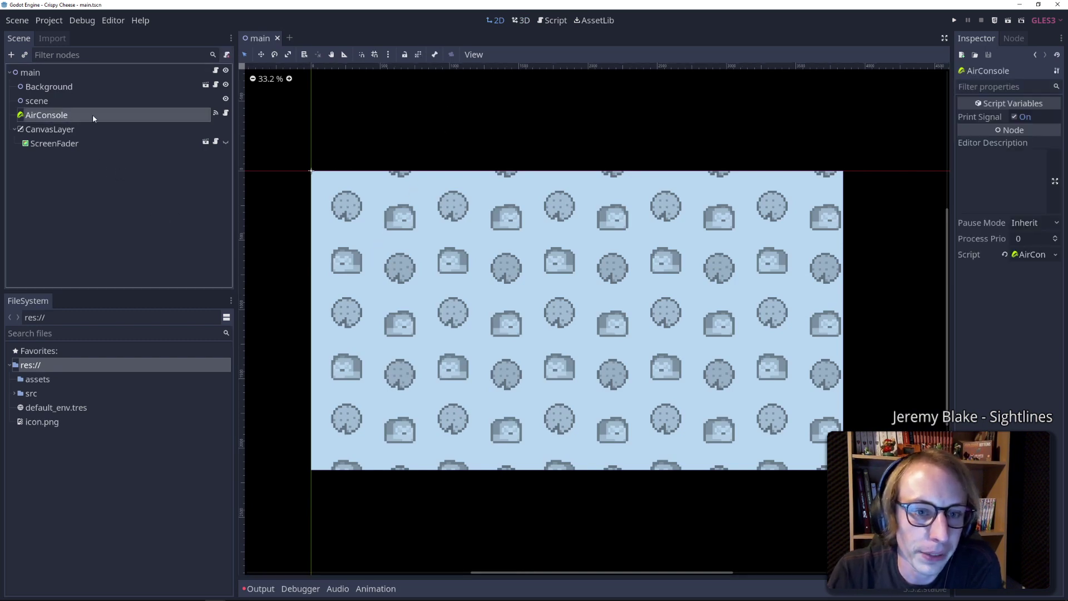
pyautogui.click(227, 114)
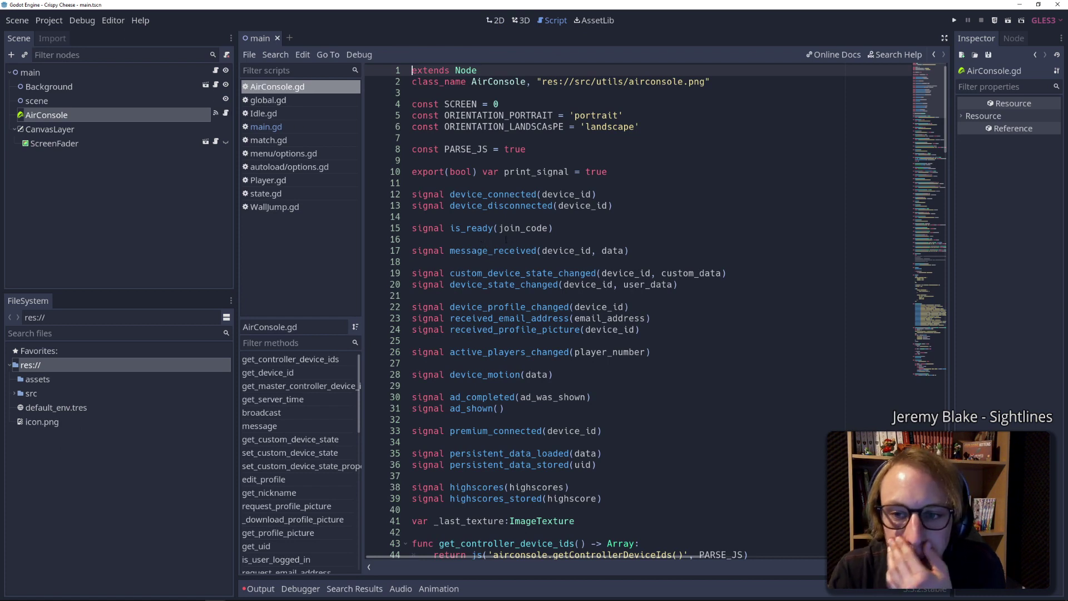
pyautogui.scroll(-5, 556, 312)
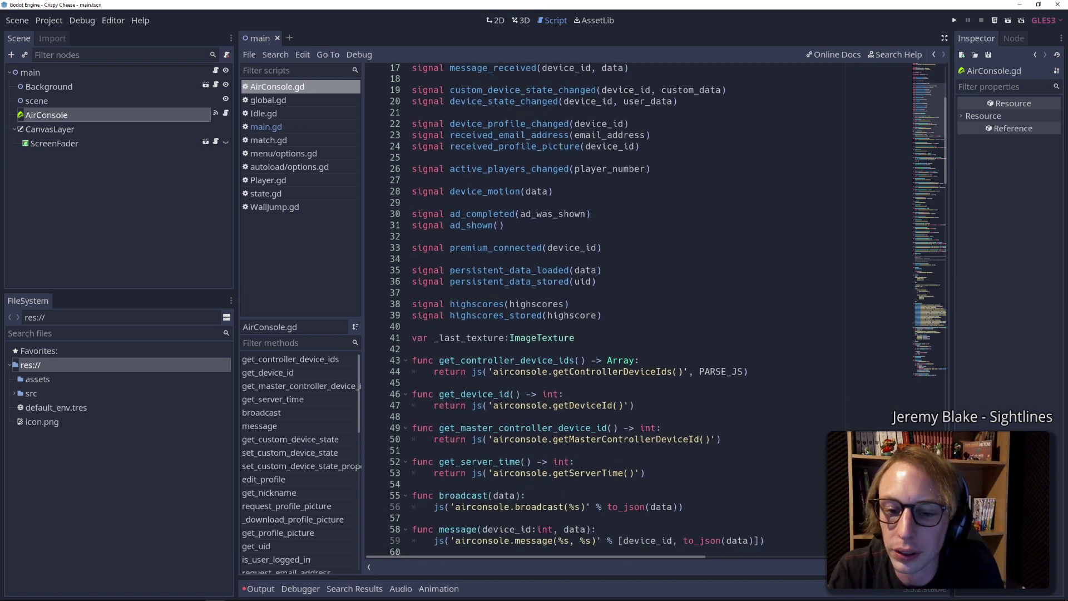
pyautogui.scroll(-6, 556, 311)
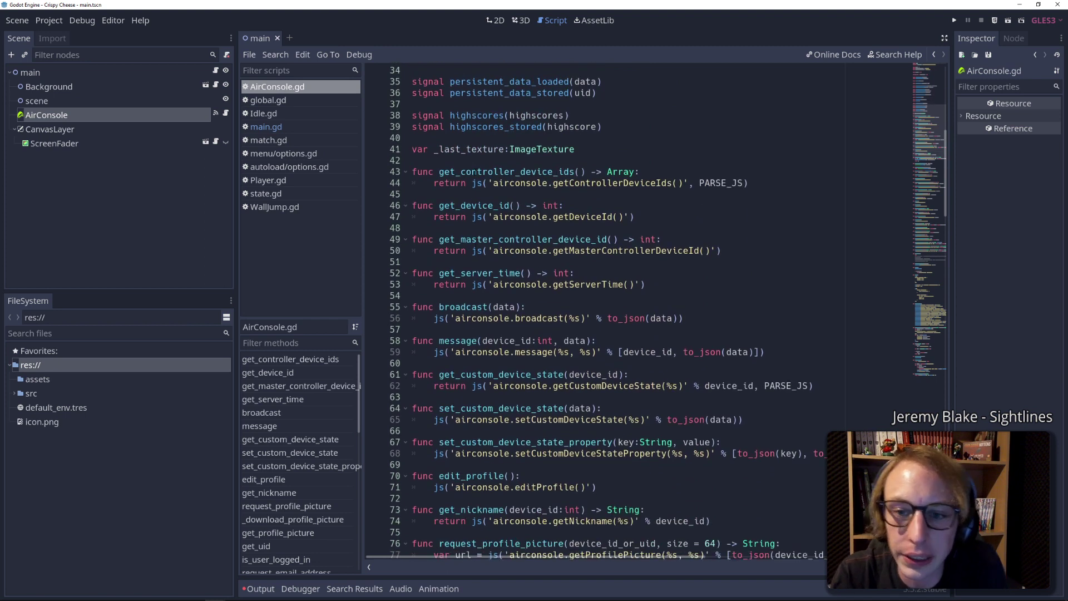
pyautogui.doubleClick(474, 184)
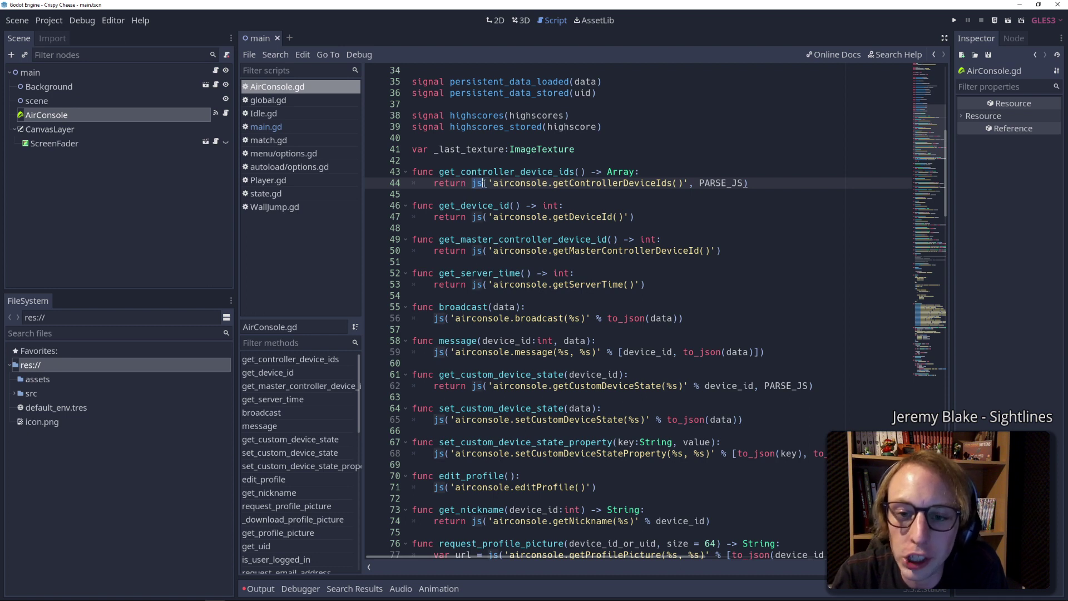
pyautogui.moveTo(488, 184); pyautogui.dragTo(683, 184)
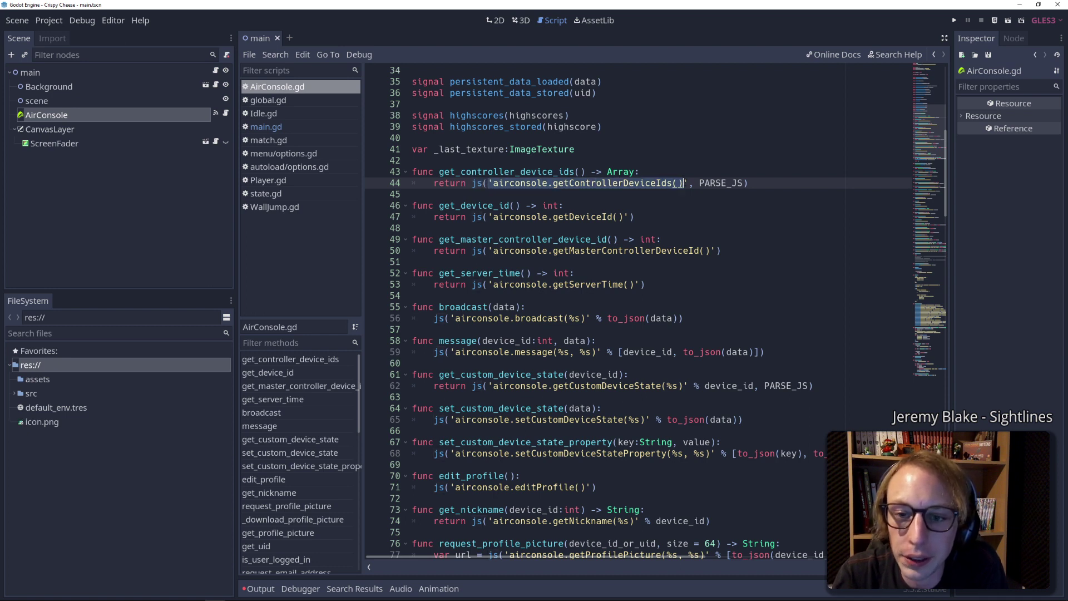
pyautogui.click(683, 183)
# Inspect the airconsole.getNickname(%s) call on line 74 and lines 182–190 of AirConsole.gd
pyautogui.scroll(-5, 684, 183)
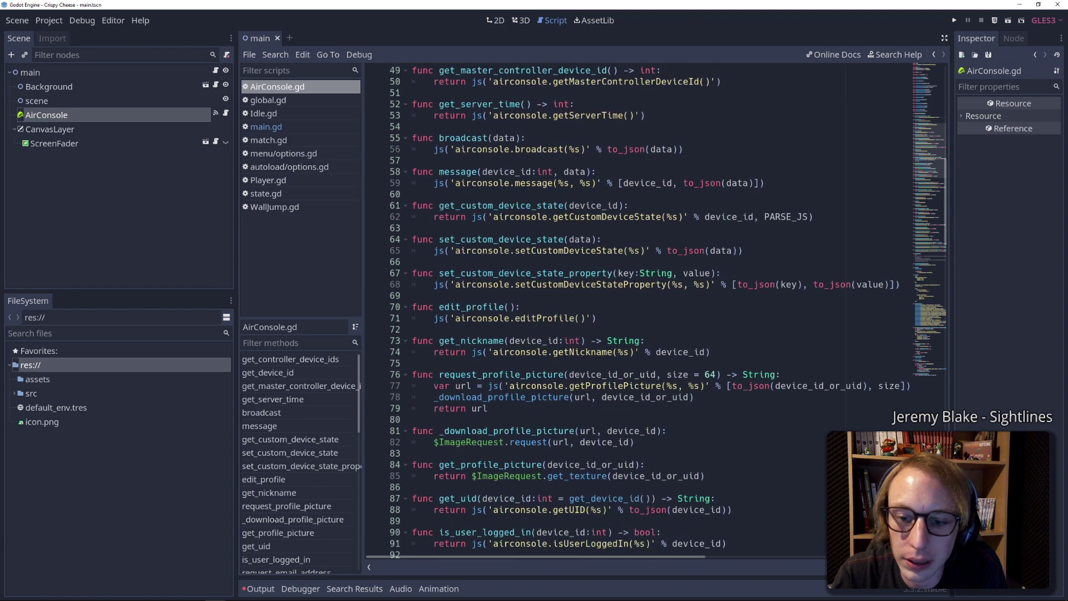
pyautogui.moveTo(490, 352); pyautogui.dragTo(635, 351)
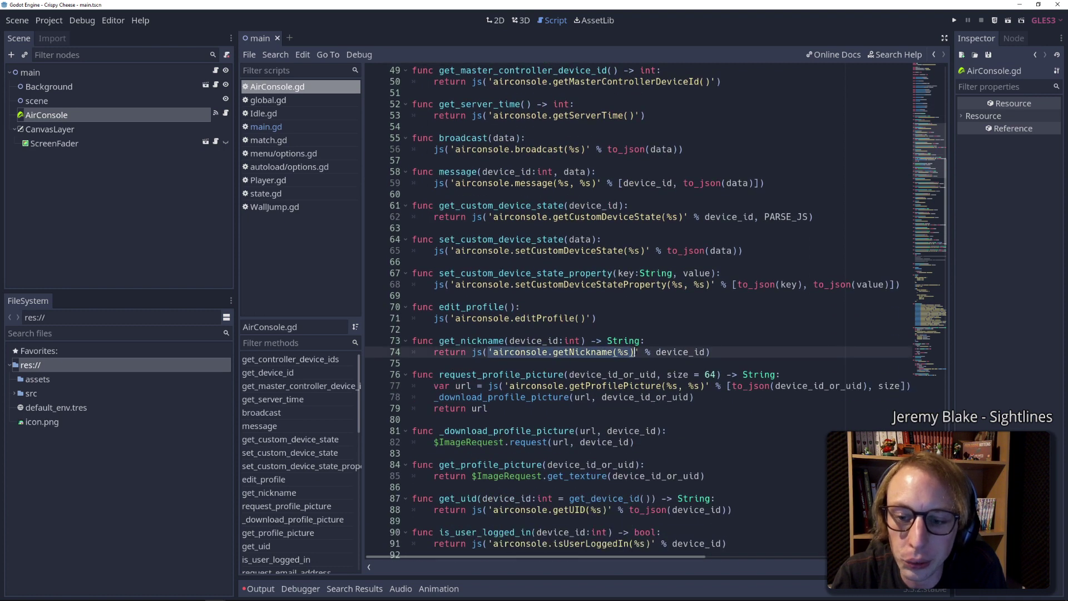
pyautogui.doubleClick(449, 351)
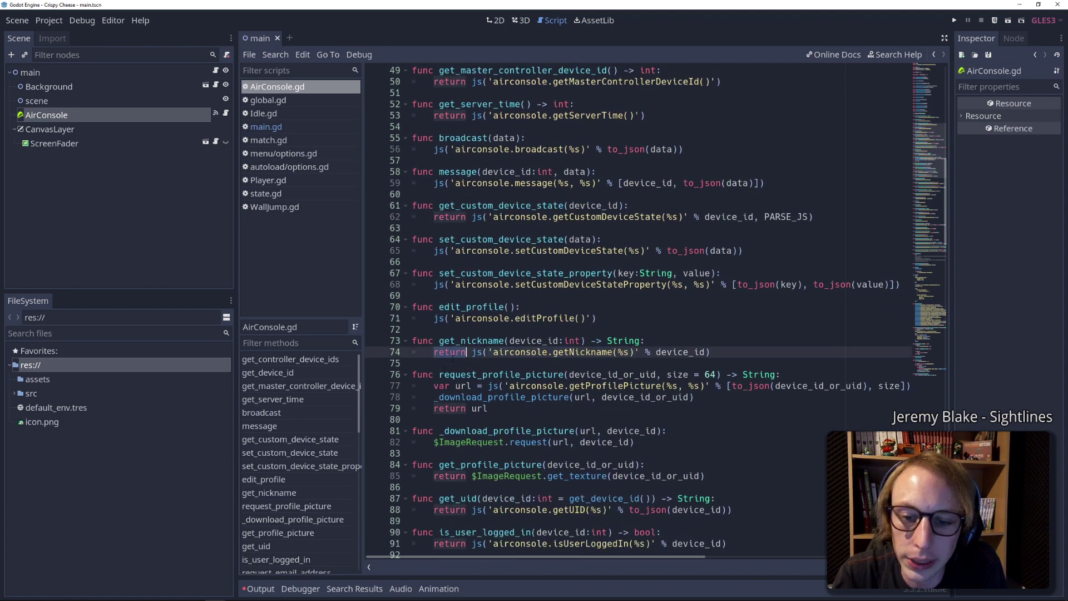
pyautogui.scroll(-6, 420, 386)
pyautogui.scroll(-5, 420, 386)
pyautogui.scroll(-6, 420, 386)
pyautogui.scroll(-7, 420, 387)
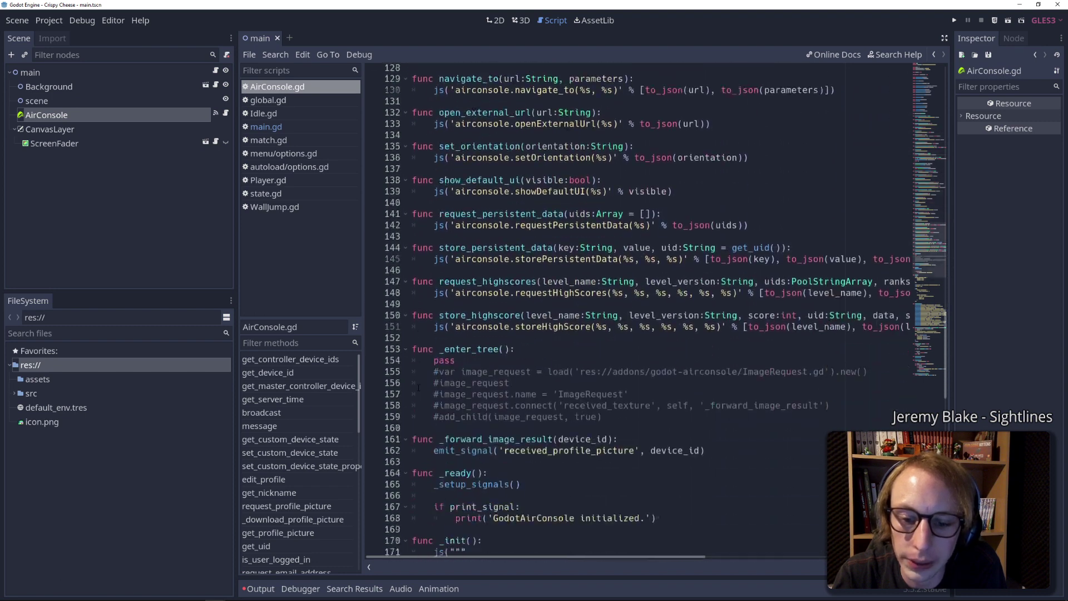
pyautogui.scroll(-9, 420, 387)
pyautogui.scroll(-6, 420, 388)
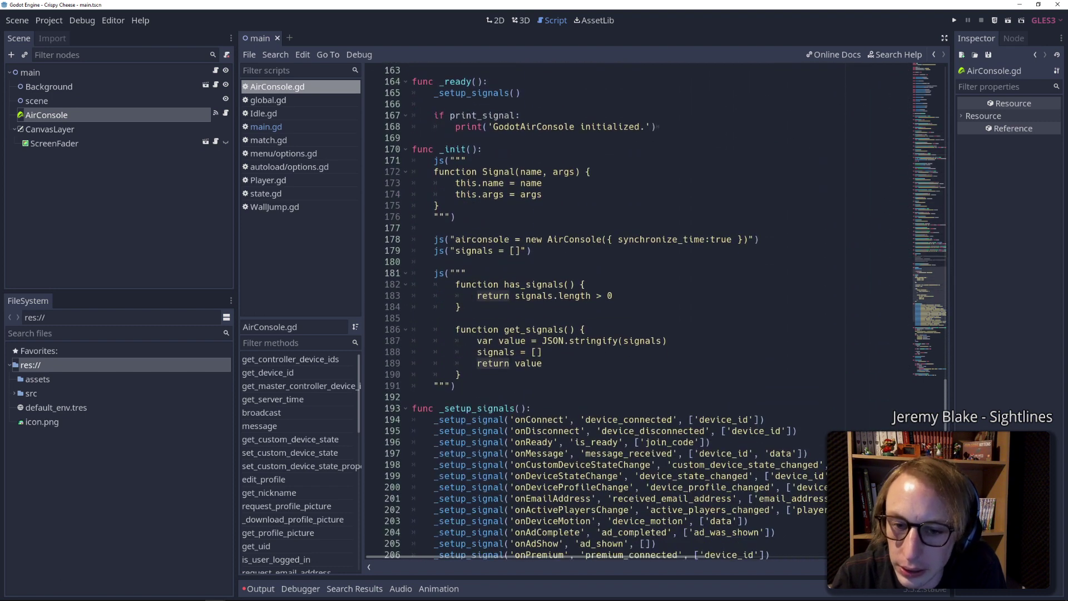
pyautogui.scroll(-2, 482, 240)
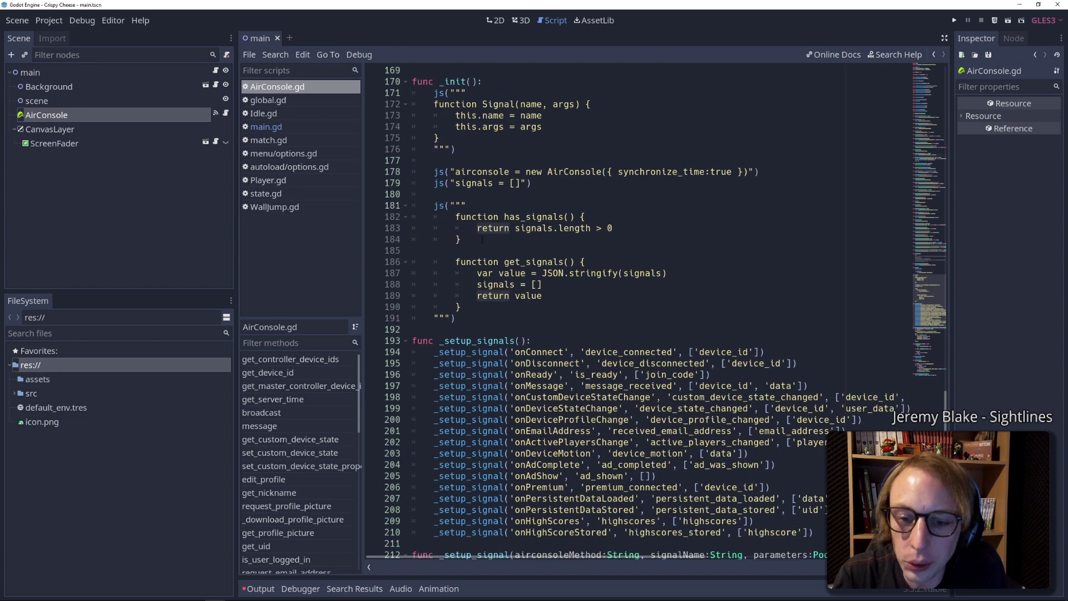
pyautogui.moveTo(415, 216); pyautogui.dragTo(461, 306)
pyautogui.click(460, 306)
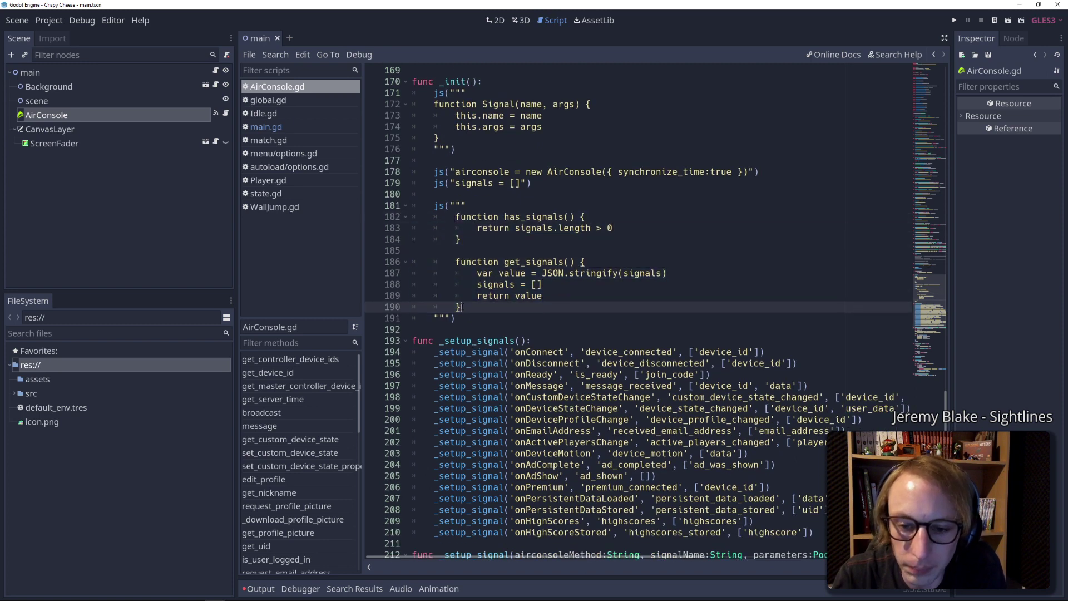
# Scroll through the rest of AirConsole.gd, undoing and redoing the last change
pyautogui.scroll(-5, 460, 307)
pyautogui.scroll(-6, 457, 309)
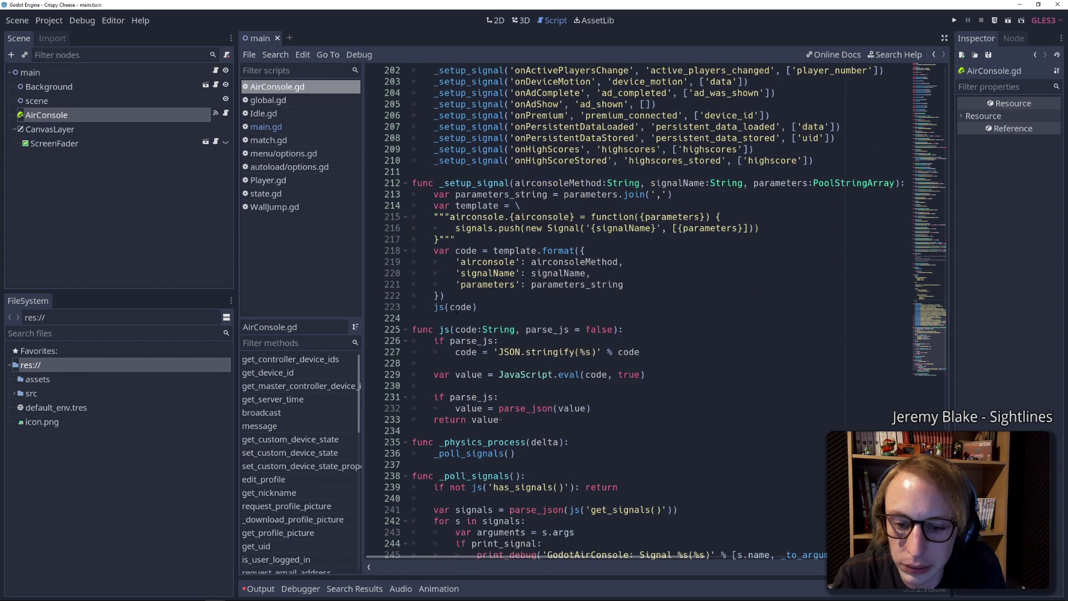
pyautogui.scroll(-2, 457, 309)
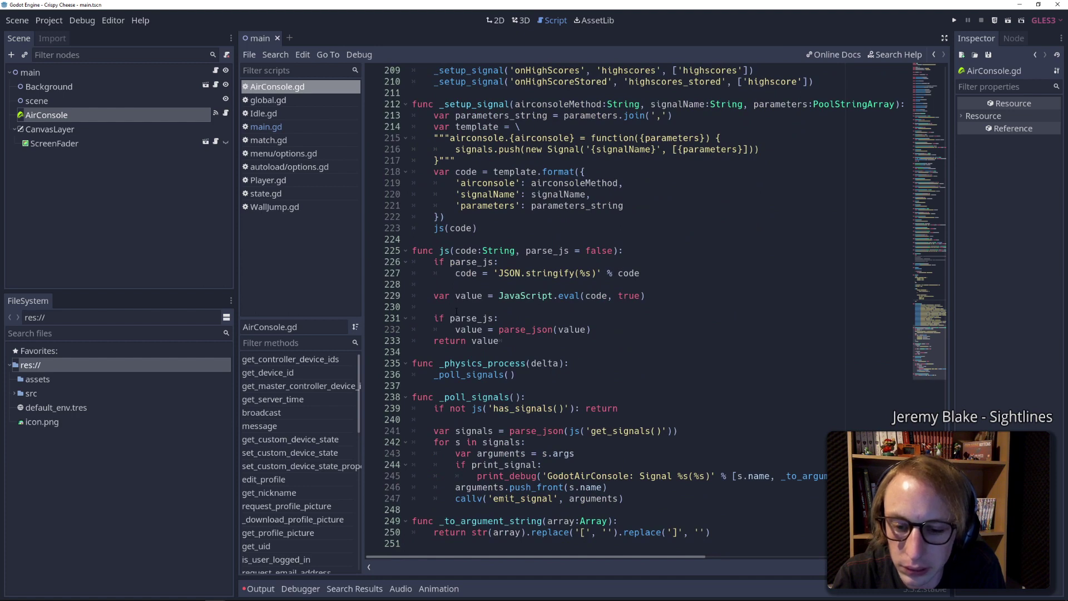
pyautogui.scroll(13, 933, 353)
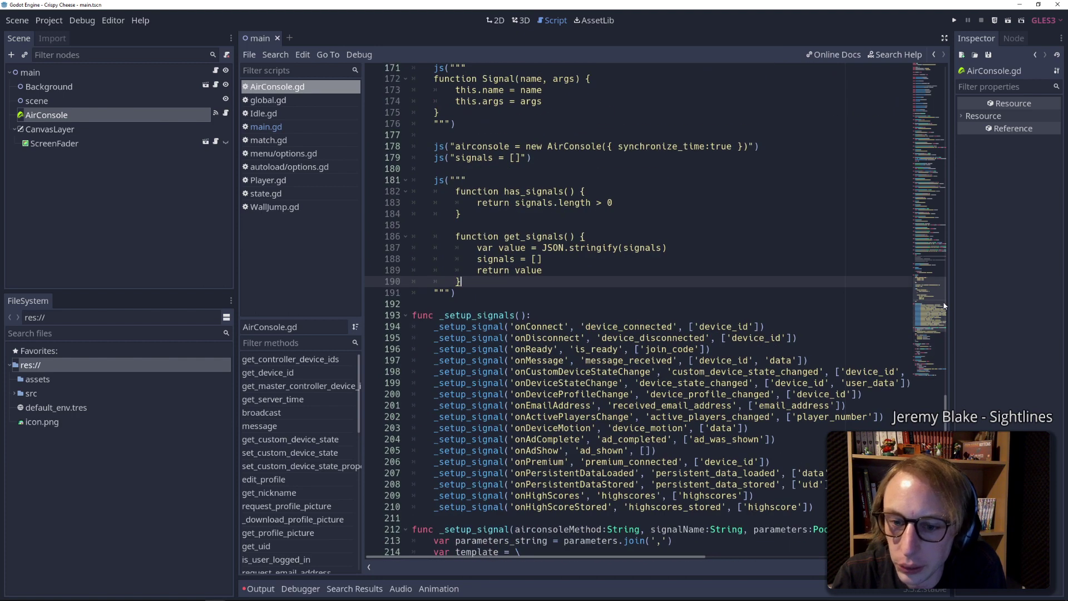
pyautogui.scroll(4, 933, 352)
pyautogui.scroll(-1, 530, 435)
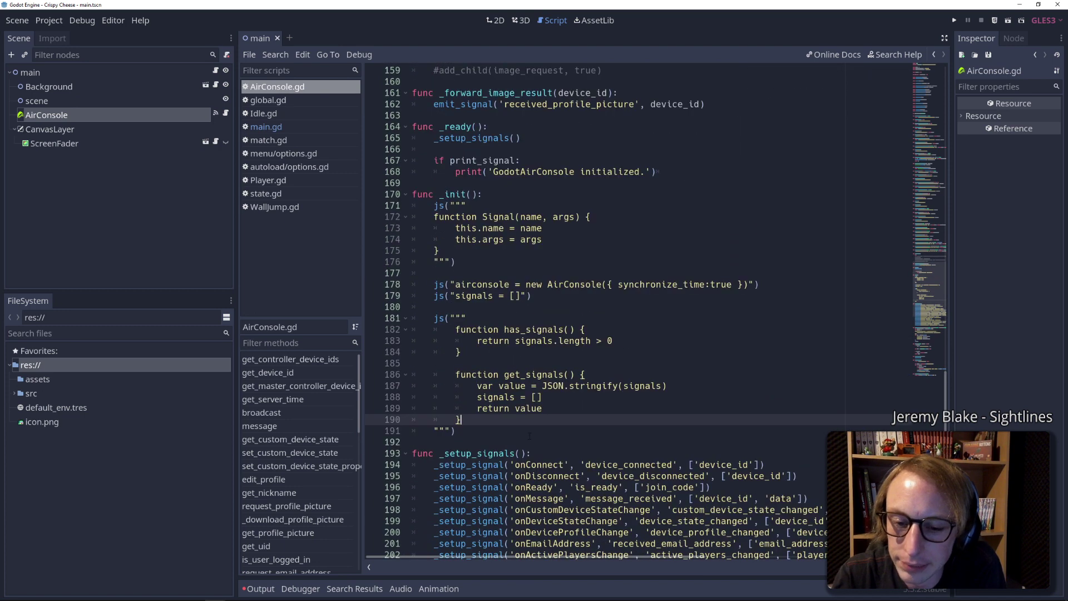
pyautogui.hotkey('ctrl', 'z')
pyautogui.hotkey('ctrl', 'y')
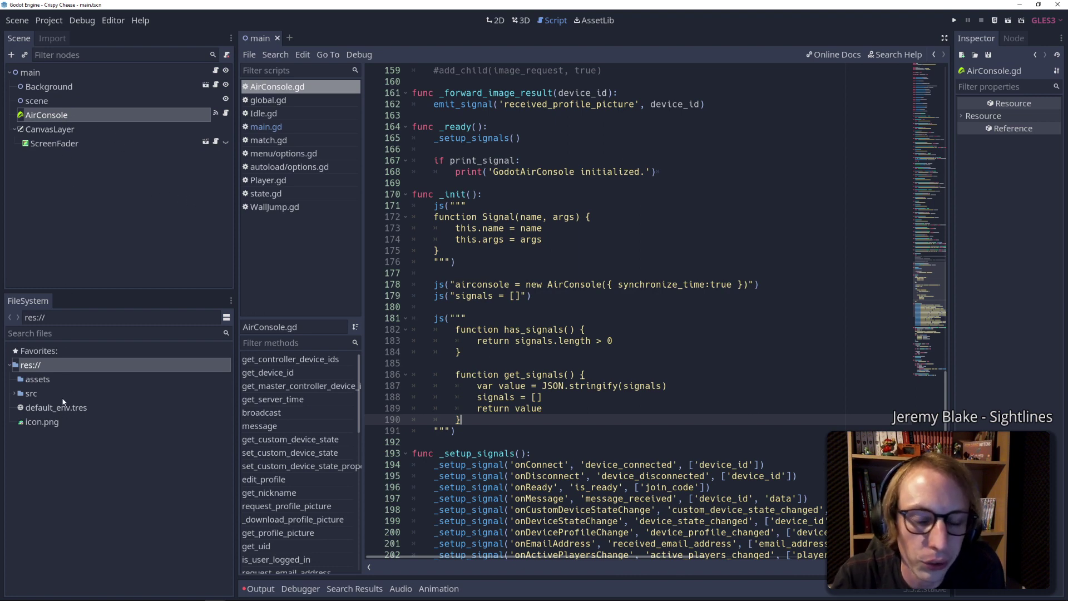
# Select the main root node, expand the src folder and select main.tscn
pyautogui.click(48, 77)
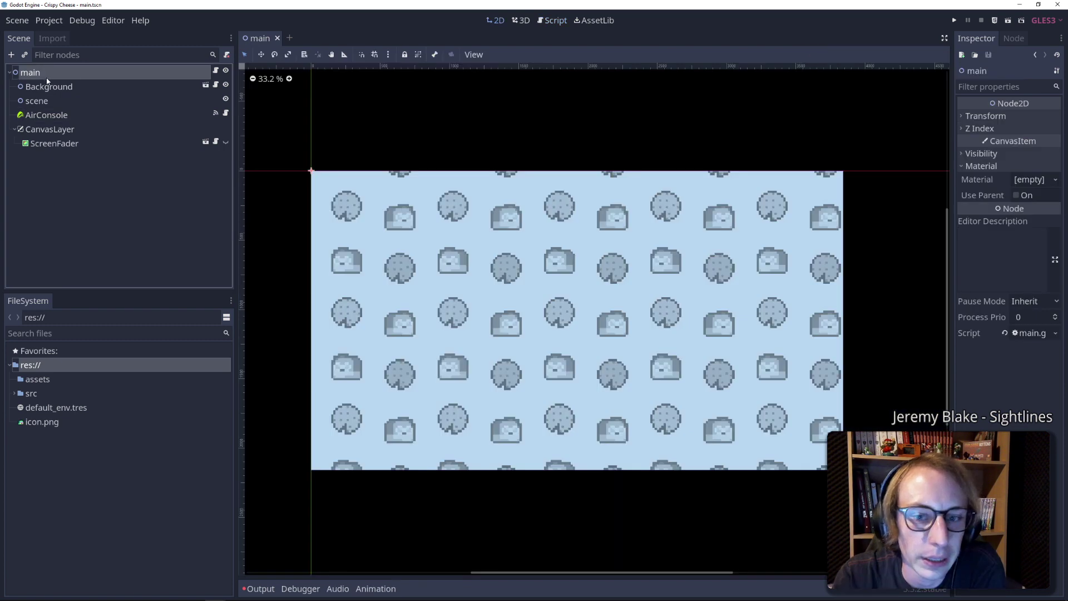
pyautogui.click(15, 393)
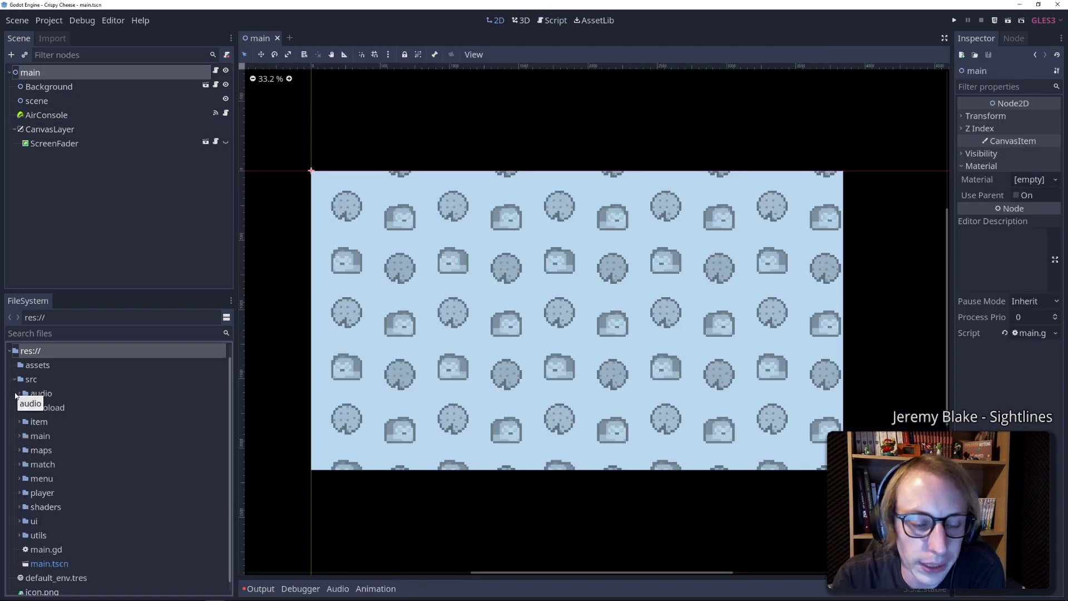
pyautogui.scroll(-1, 39, 434)
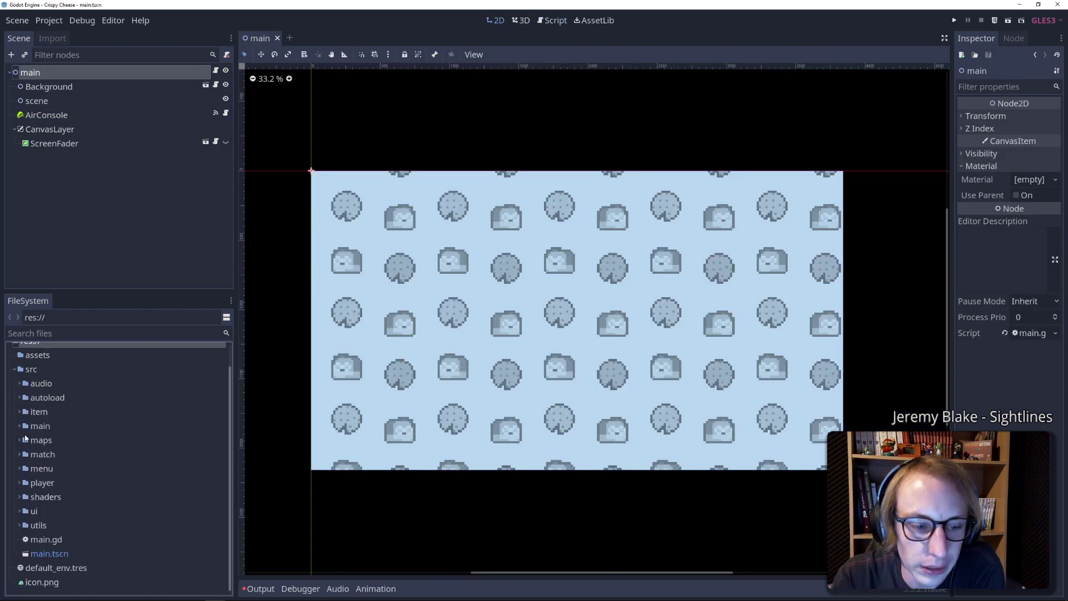
pyautogui.click(44, 554)
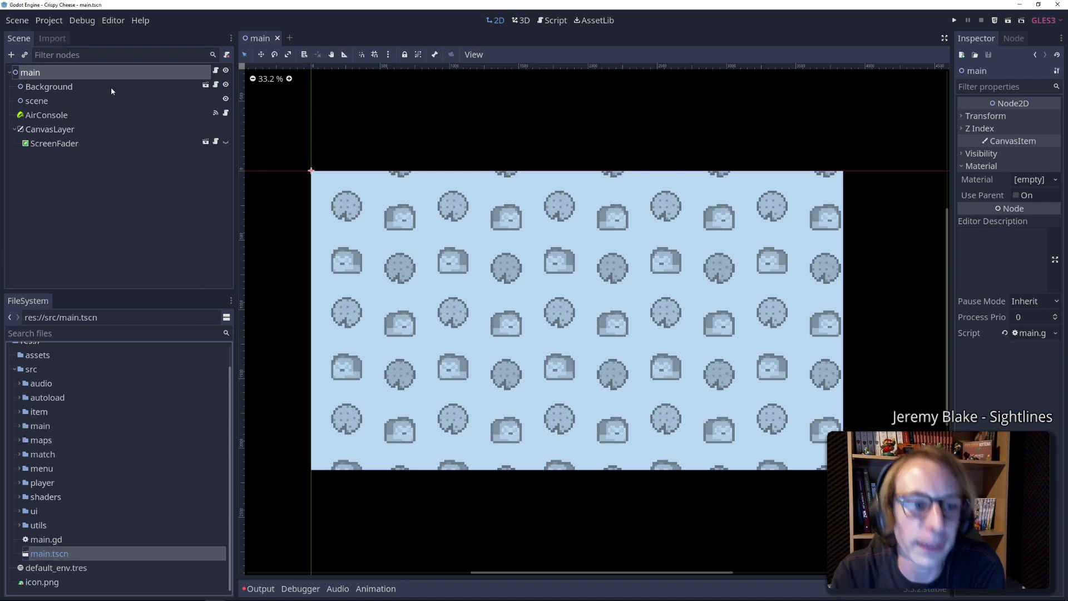
# Open the Background scene in its own tab and show its animation track
pyautogui.click(205, 86)
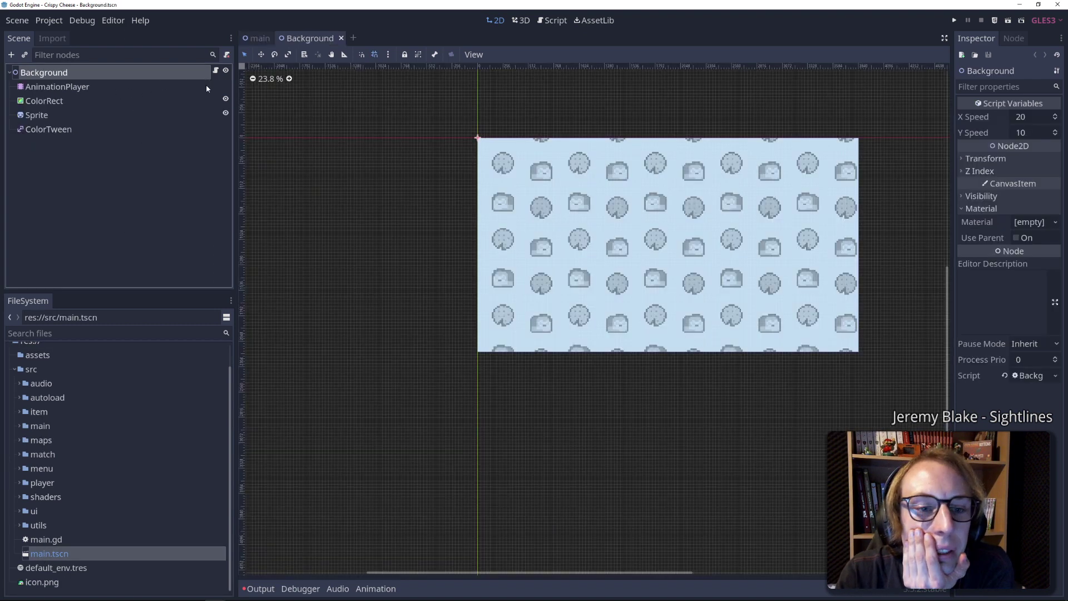
pyautogui.doubleClick(83, 72)
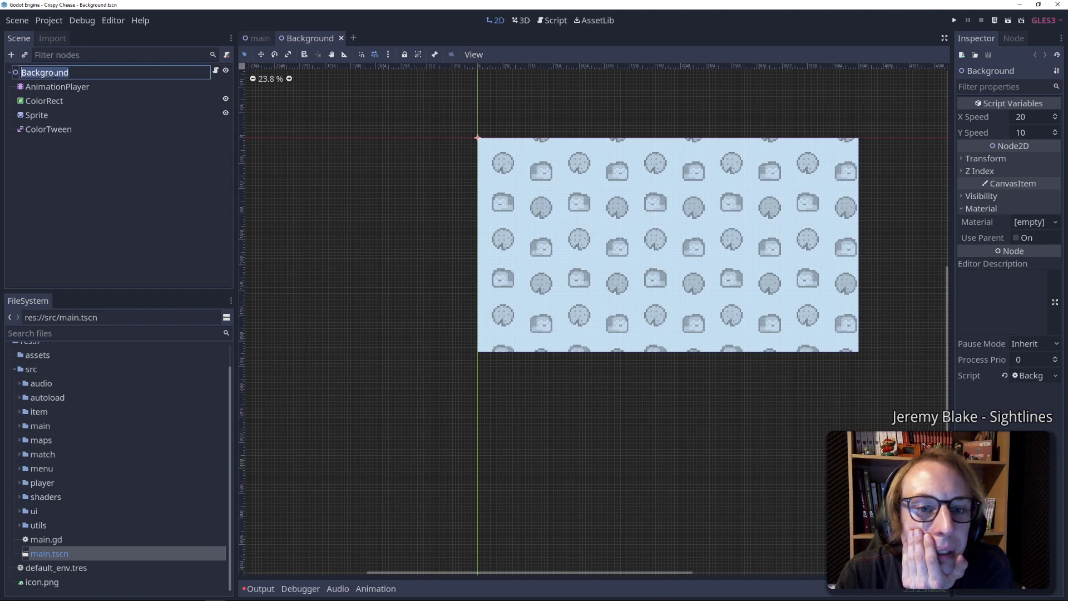
pyautogui.click(65, 79)
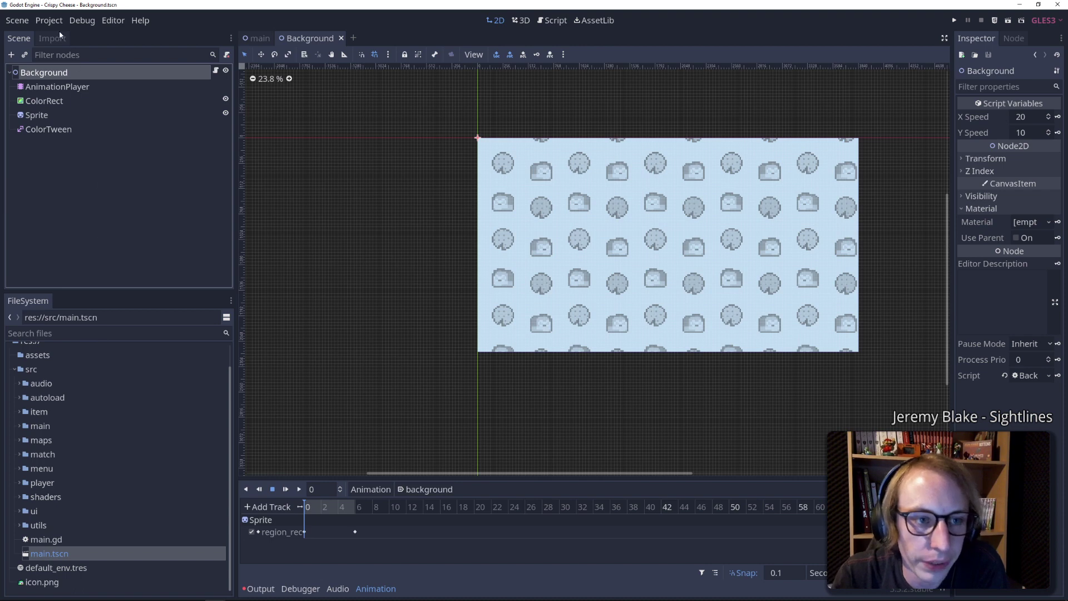
# Review the Import Defaults, Plugins and AutoLoad tabs in Project Settings, then close it
pyautogui.click(49, 20)
pyautogui.click(58, 35)
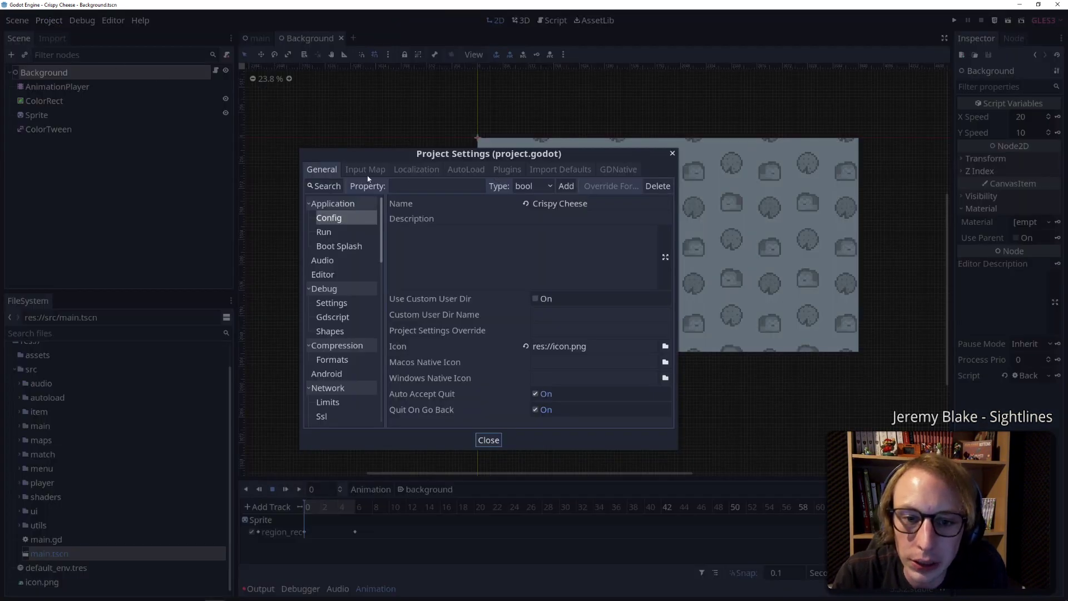
pyautogui.click(556, 170)
pyautogui.click(507, 169)
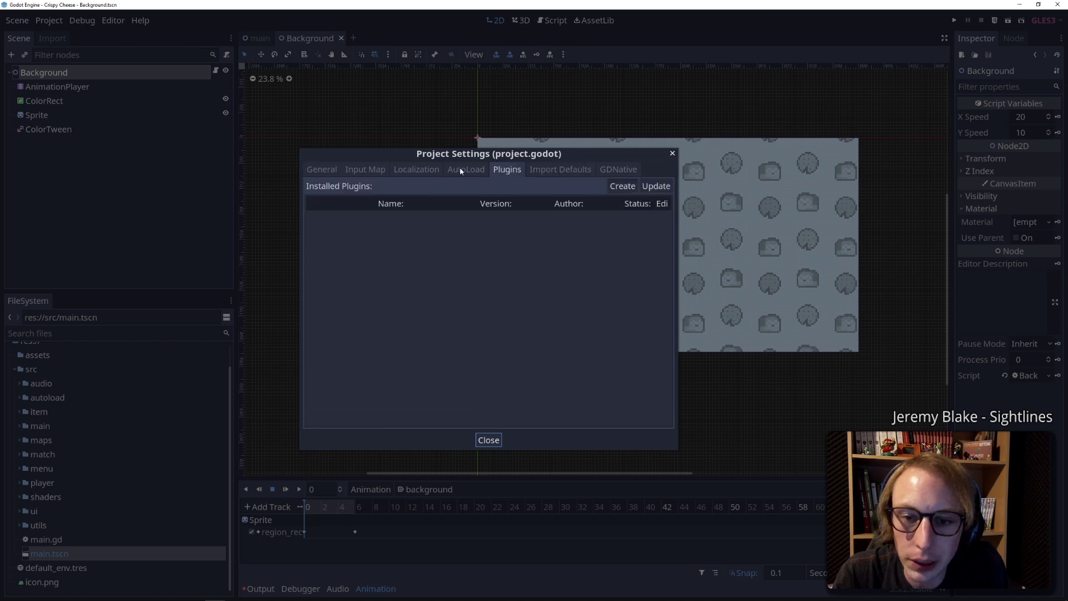
pyautogui.click(460, 168)
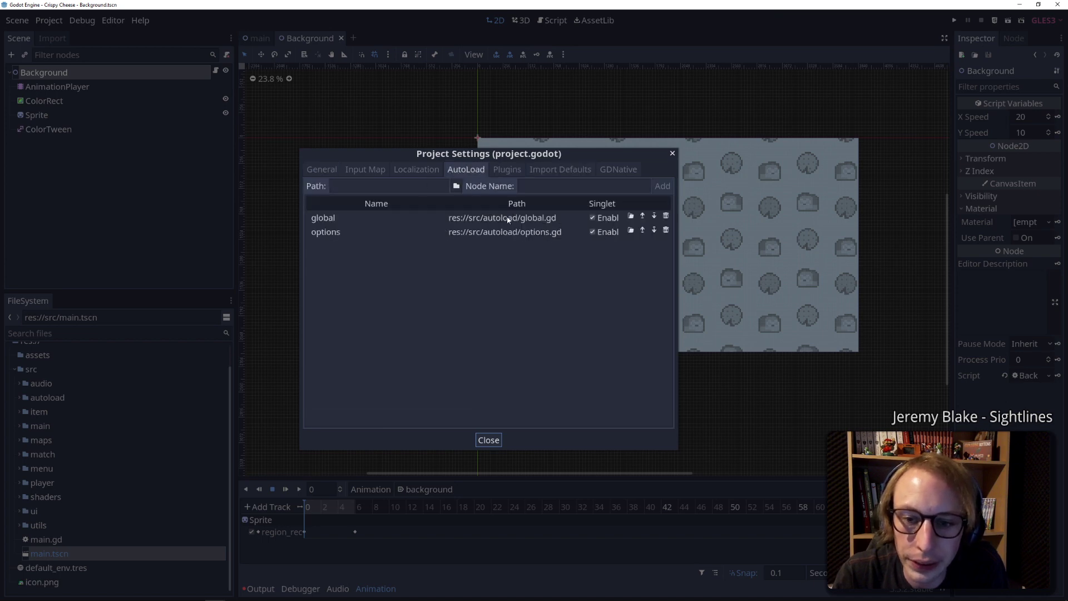
pyautogui.click(673, 153)
pyautogui.scroll(1, 36, 396)
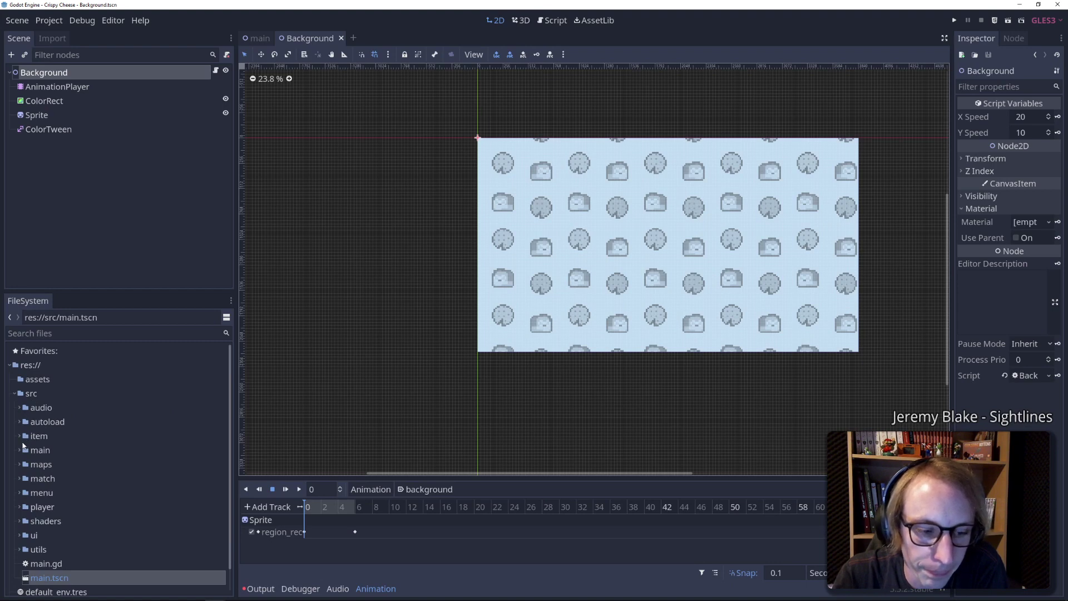
pyautogui.scroll(-1, 23, 445)
# Comment out play(audioRessource, -20) on line 13 of src/autoload/global.gd and run with F5
pyautogui.scroll(1, 28, 461)
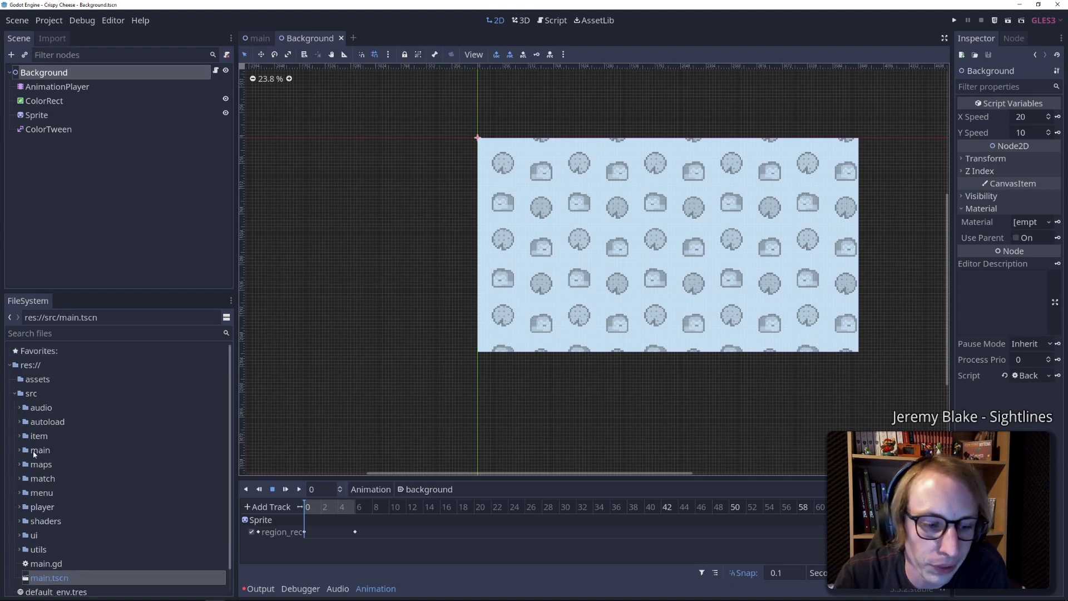
pyautogui.click(20, 424)
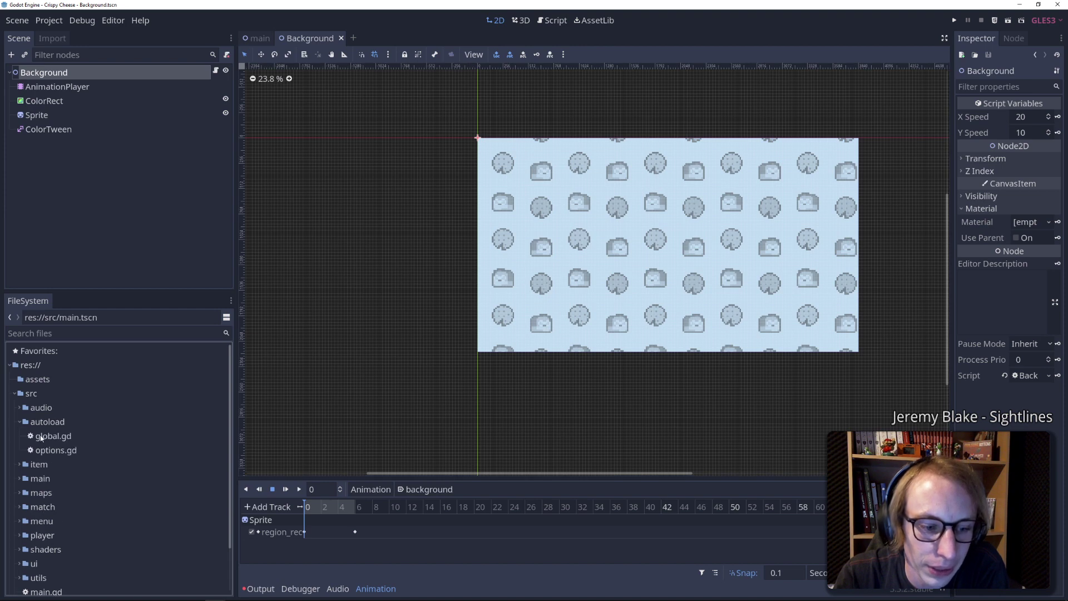
pyautogui.doubleClick(40, 437)
pyautogui.scroll(5, 612, 261)
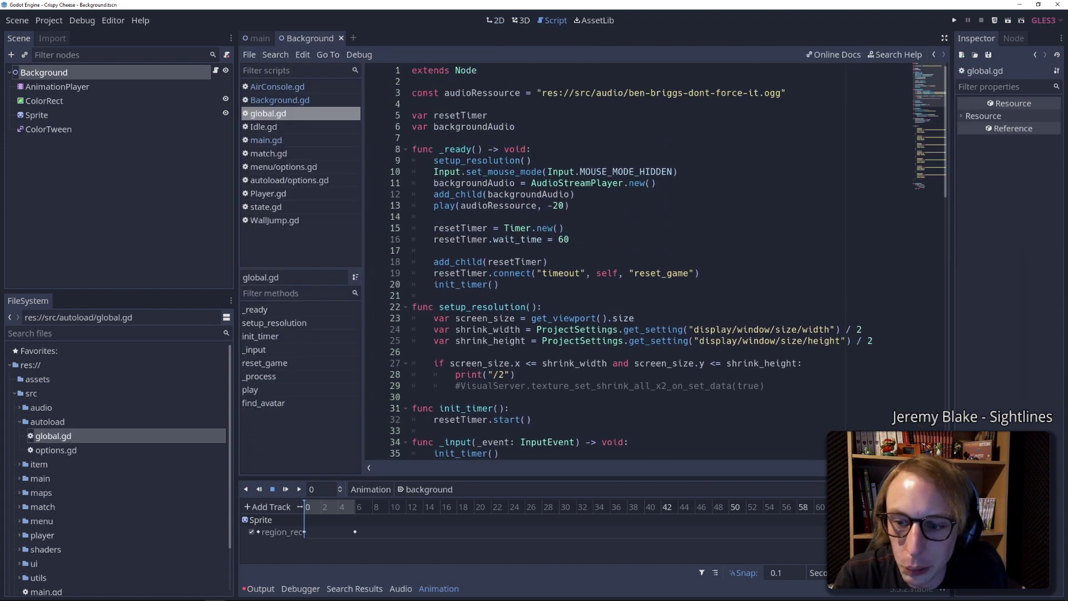
pyautogui.doubleClick(482, 93)
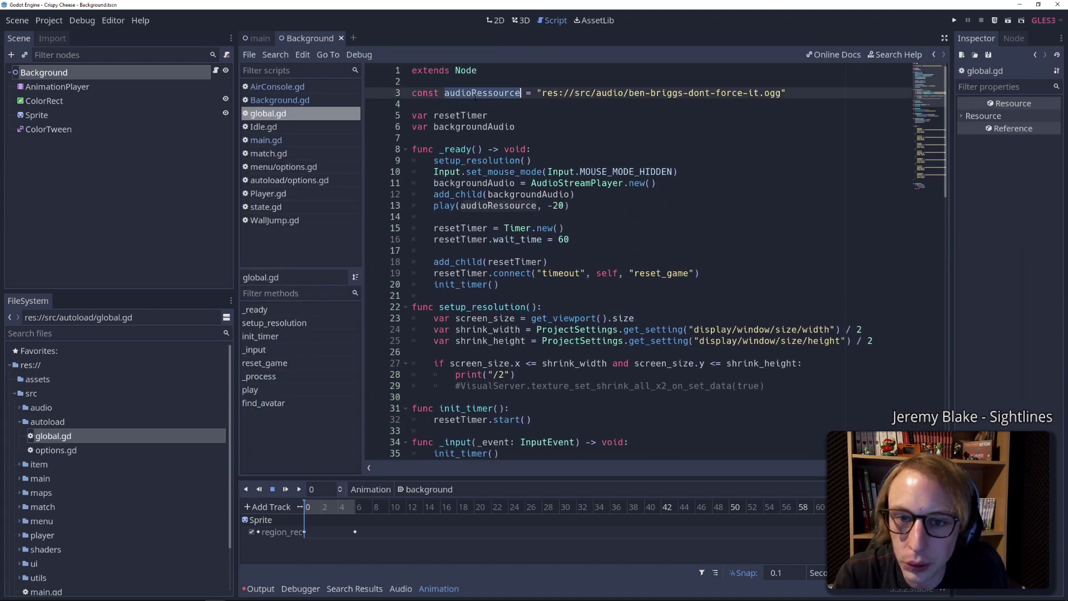
pyautogui.click(436, 210)
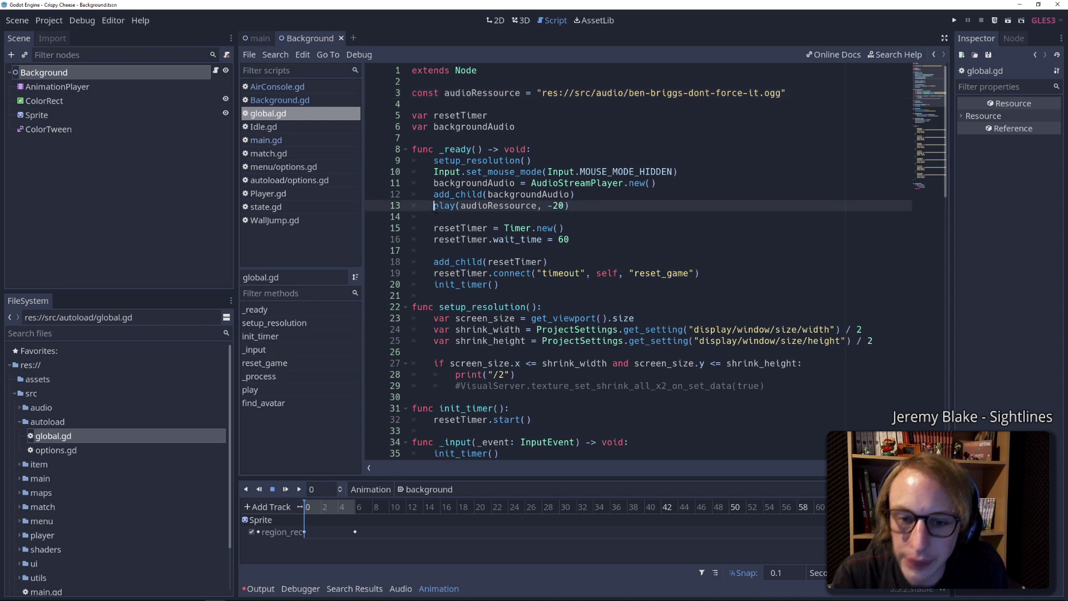
pyautogui.write('#')
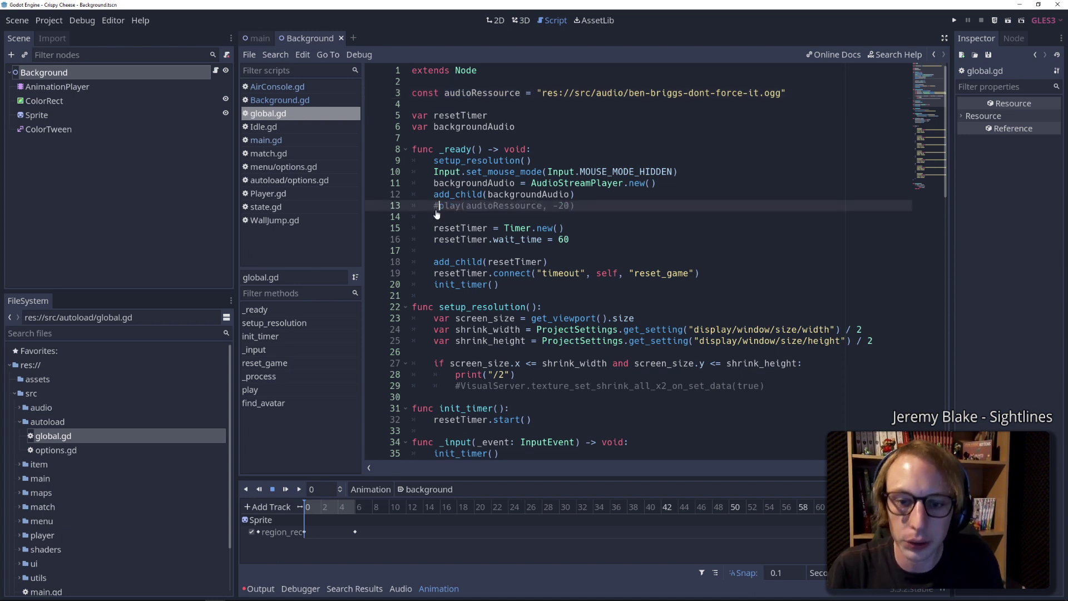
pyautogui.press('F5')
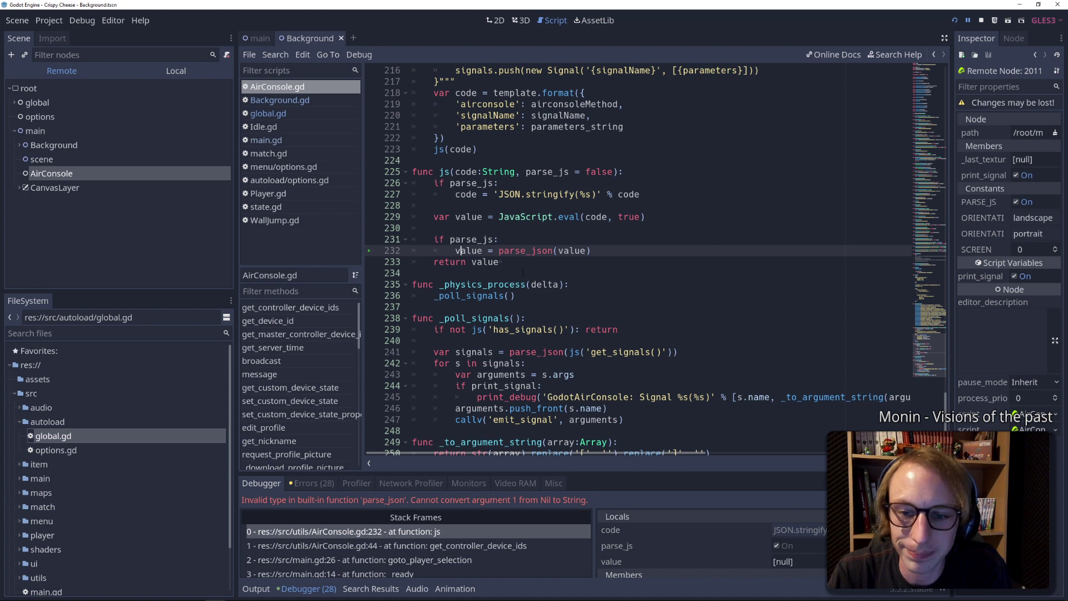
# Examine the parse_json error on lines 231–232 and make the debugger panel taller
pyautogui.doubleClick(477, 250)
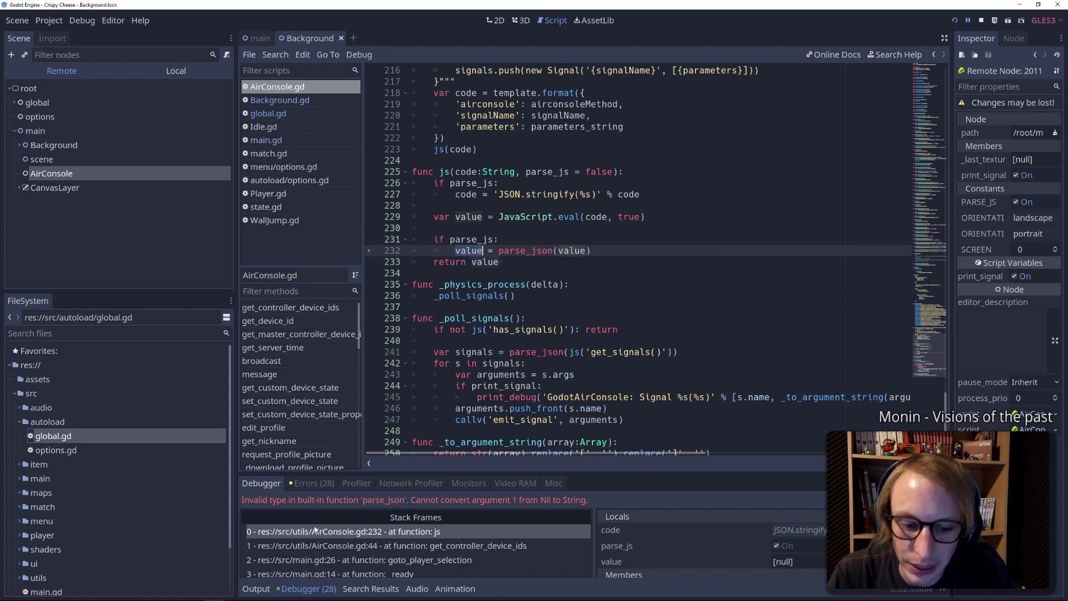
pyautogui.moveTo(359, 474); pyautogui.dragTo(388, 377)
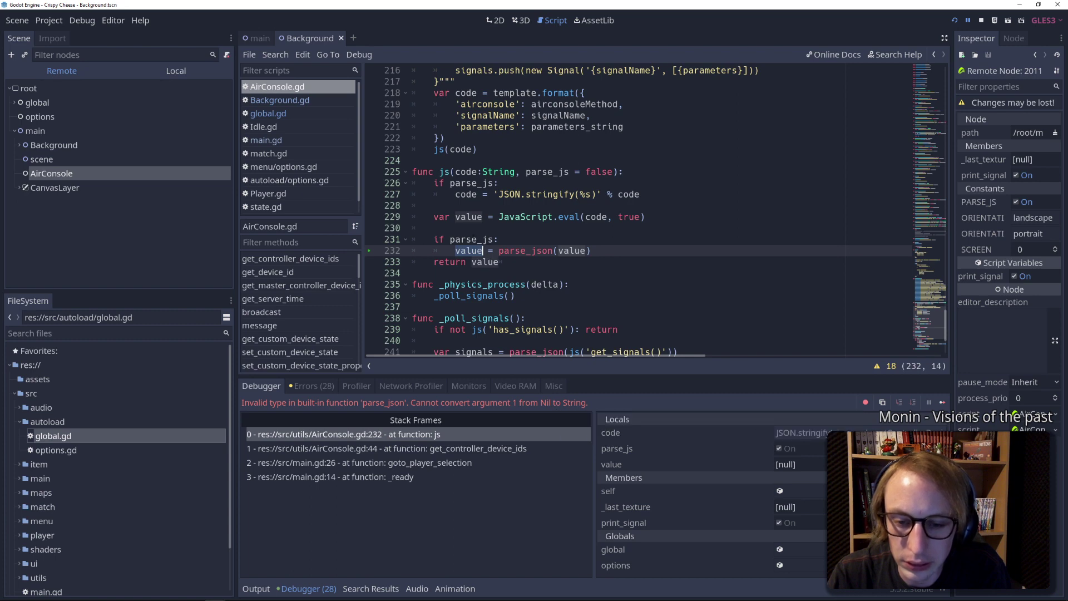
pyautogui.doubleClick(471, 240)
# Scroll through AirConsole.gd and stop the running game
pyautogui.scroll(3, 443, 293)
pyautogui.scroll(7, 444, 292)
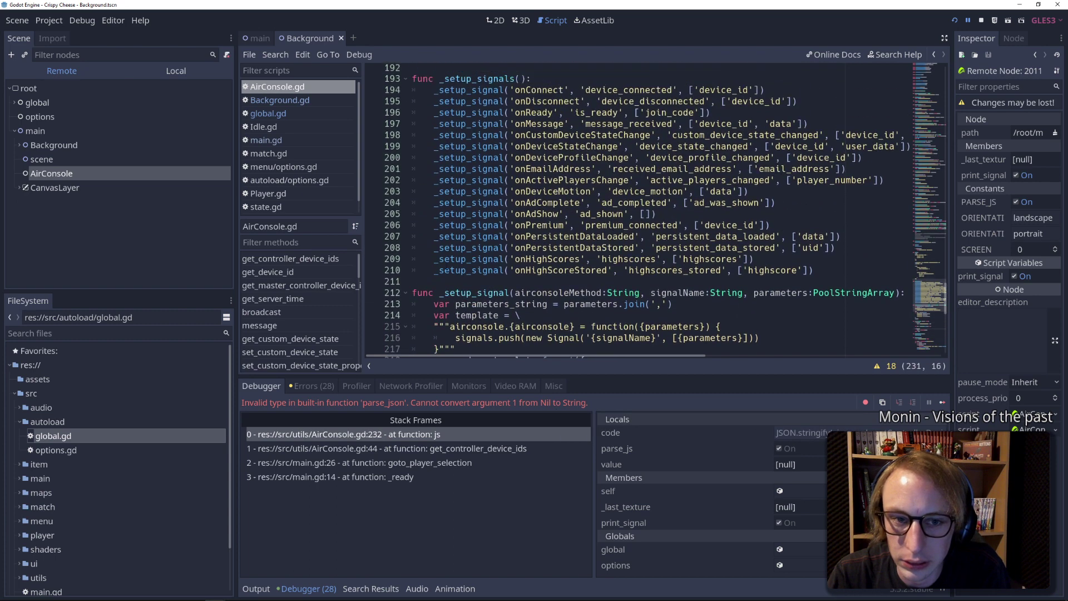
pyautogui.scroll(8, 443, 293)
pyautogui.scroll(2, 444, 292)
pyautogui.scroll(10, 444, 293)
pyautogui.scroll(6, 443, 292)
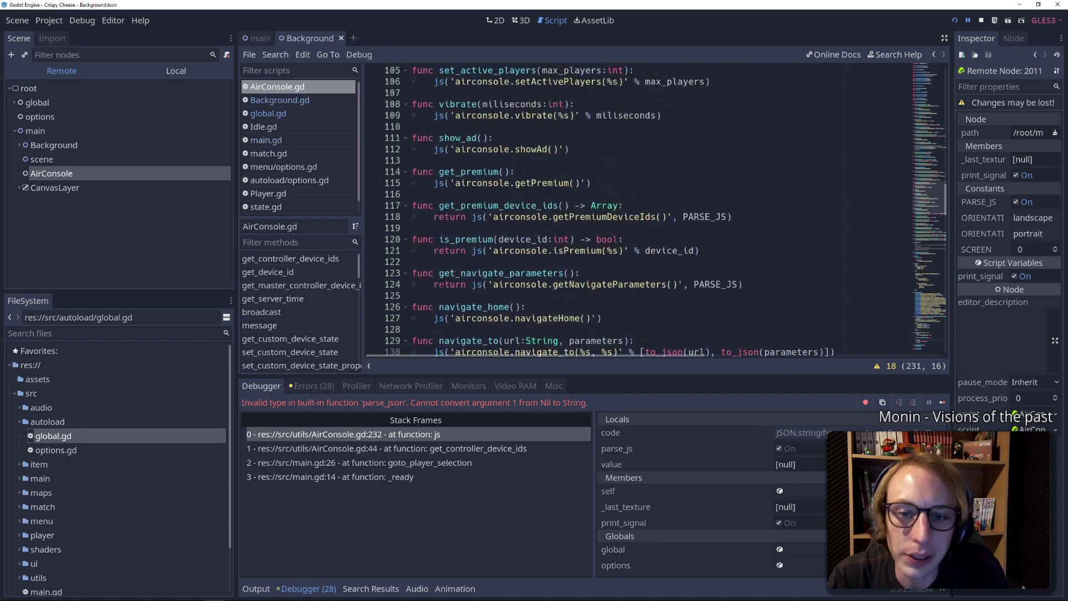
pyautogui.scroll(-11, 443, 293)
pyautogui.scroll(-4, 443, 292)
pyautogui.scroll(-9, 444, 293)
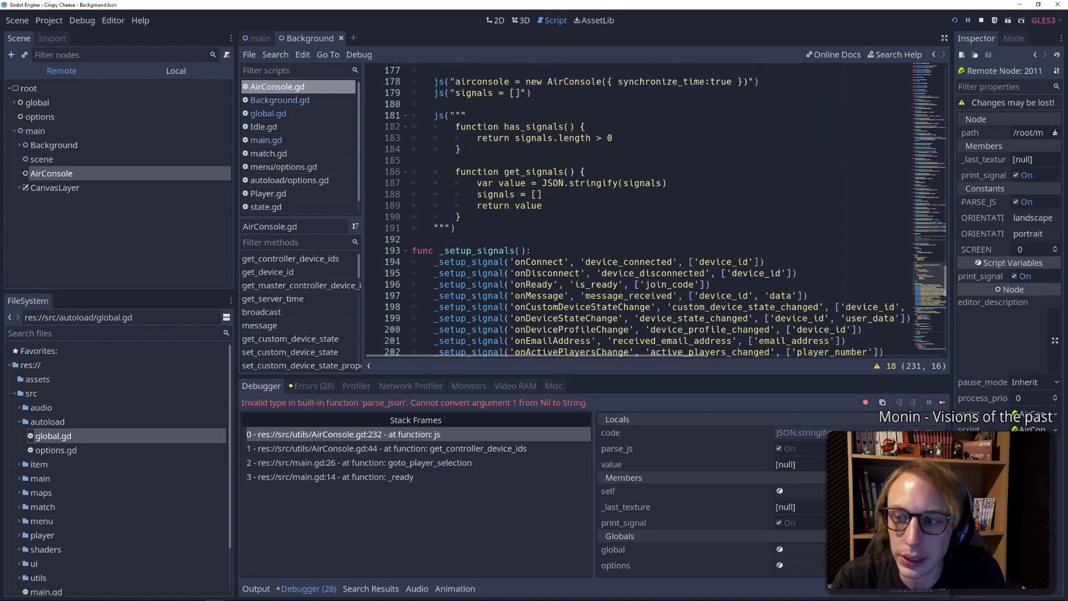
pyautogui.click(982, 20)
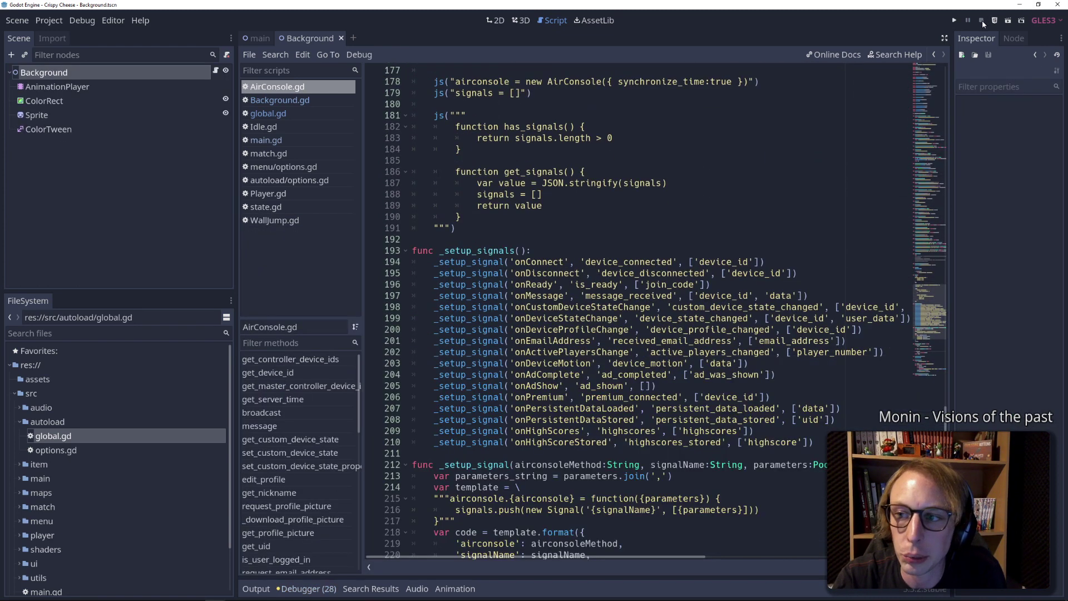
# Quit the Godot editor, confirming the prompt, and return to PowerShell
pyautogui.click(1051, 5)
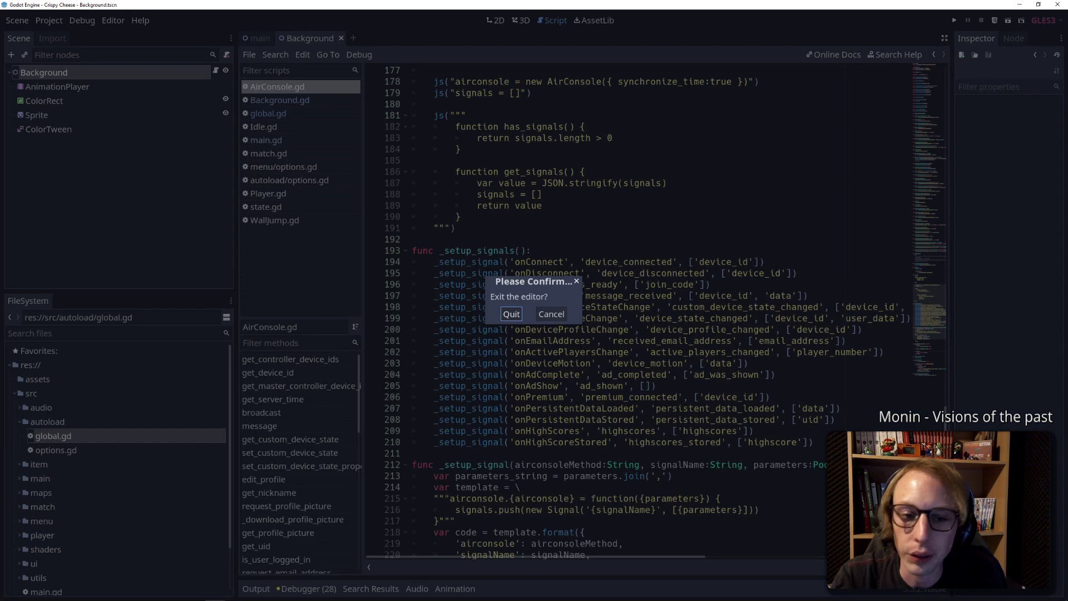
pyautogui.click(507, 314)
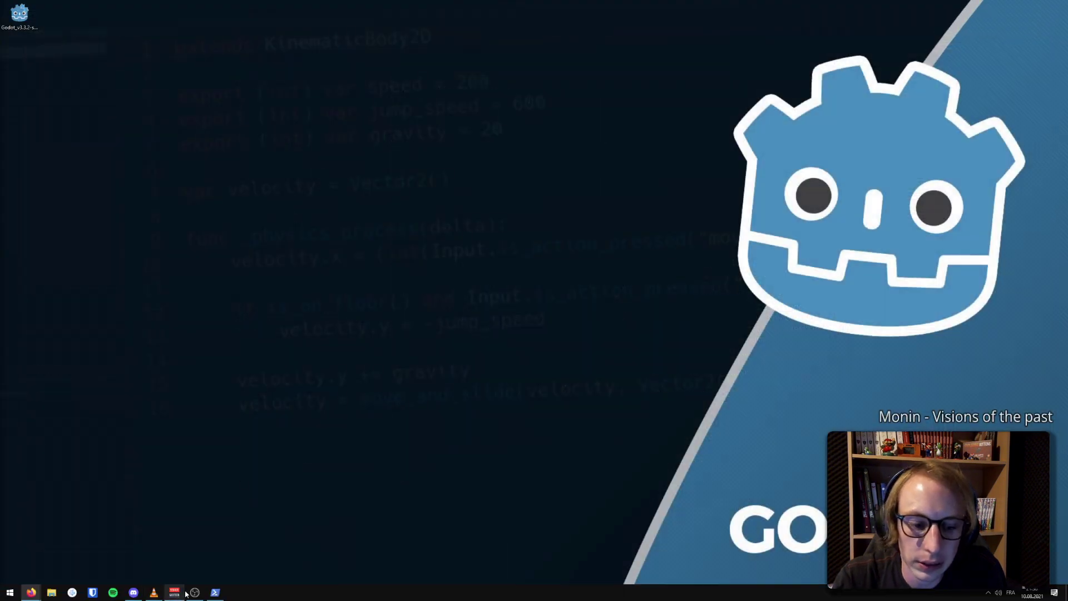
pyautogui.click(215, 593)
pyautogui.write('git status')
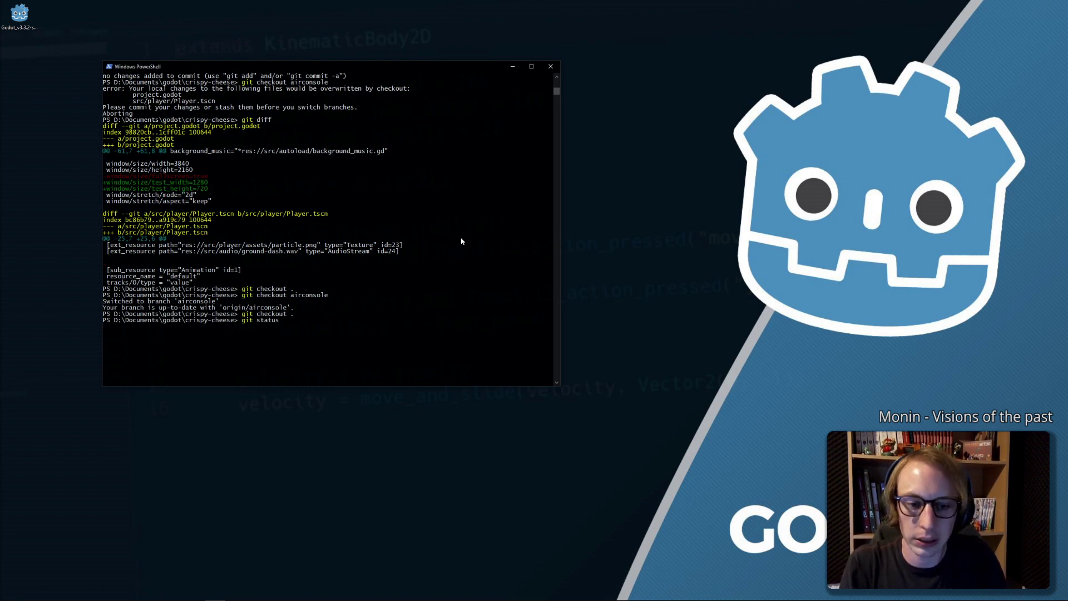
# Run git status and git checkout master, then launch the Godot executable from the desktop
pyautogui.press('Return')
pyautogui.write('g')
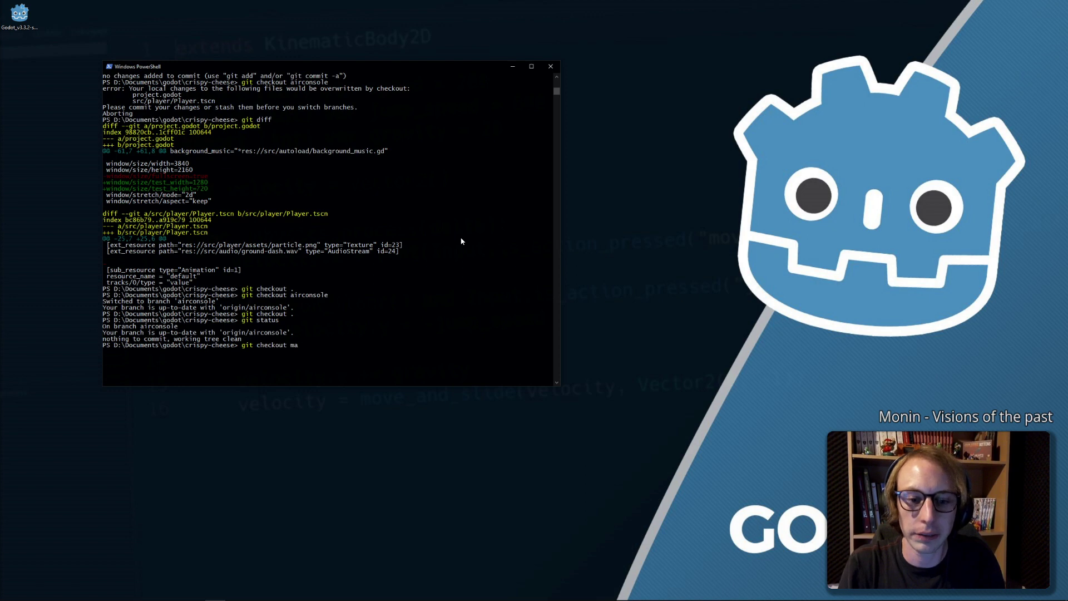
pyautogui.press('Return')
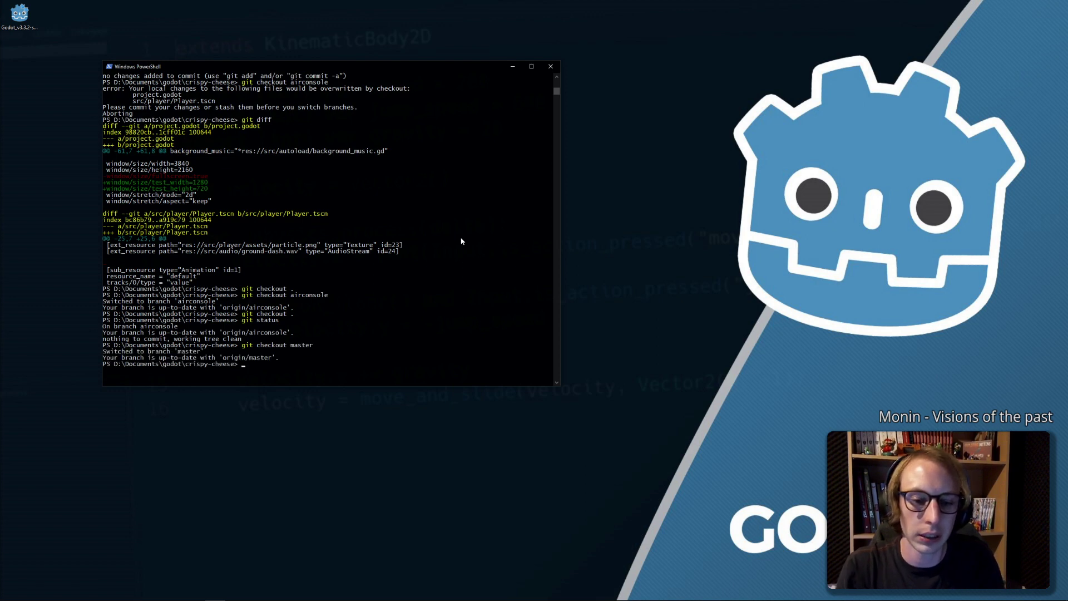
pyautogui.click(32, 17)
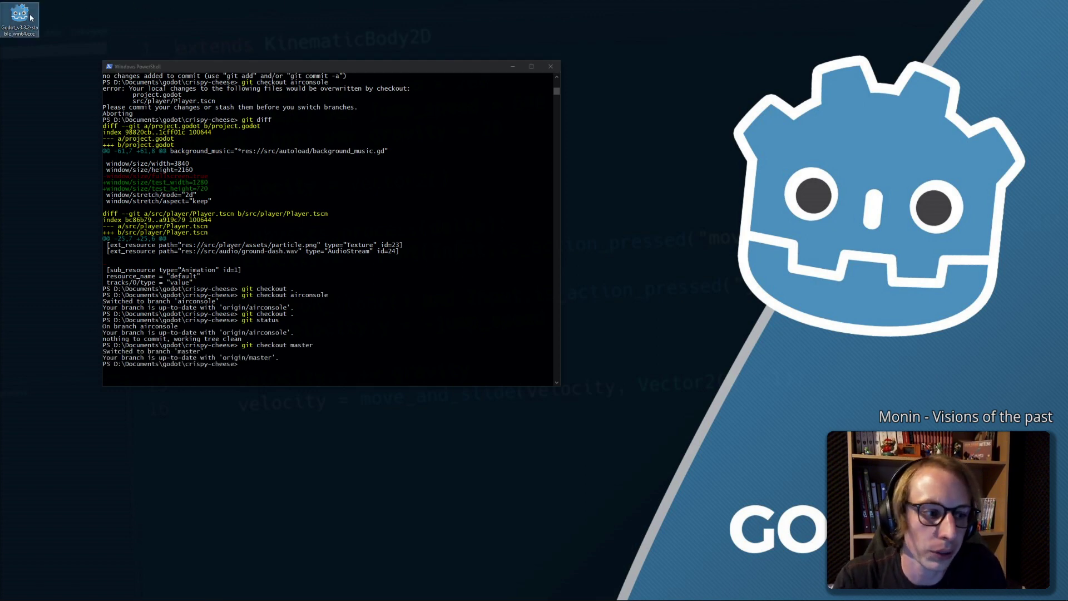
pyautogui.doubleClick(30, 17)
# Open Crispy Cheese, expand src > autoload and open global.gd
pyautogui.doubleClick(403, 233)
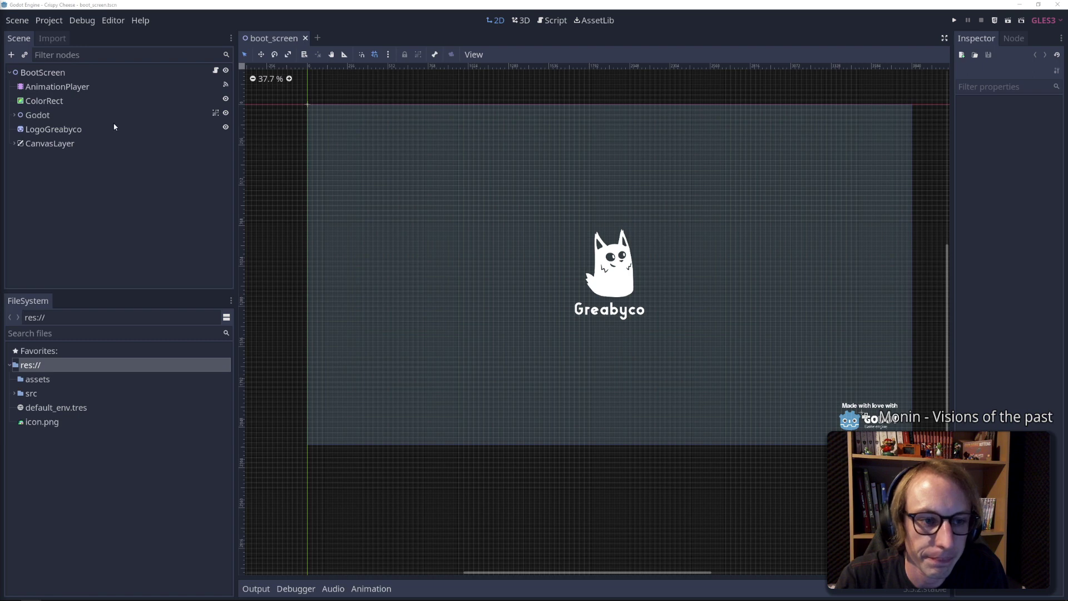
pyautogui.click(16, 392)
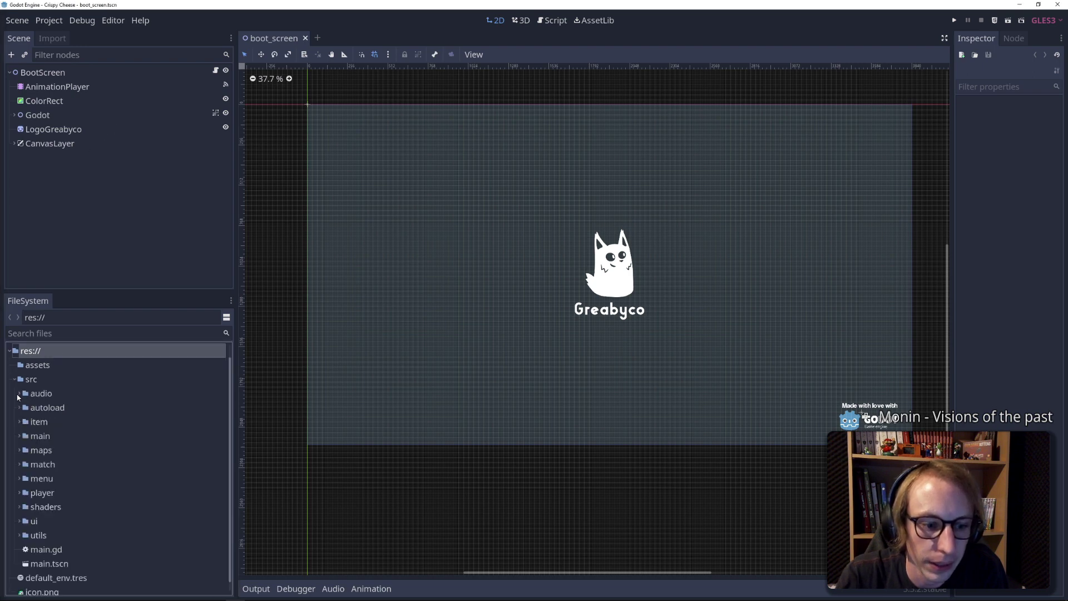
pyautogui.click(18, 409)
pyautogui.doubleClick(69, 437)
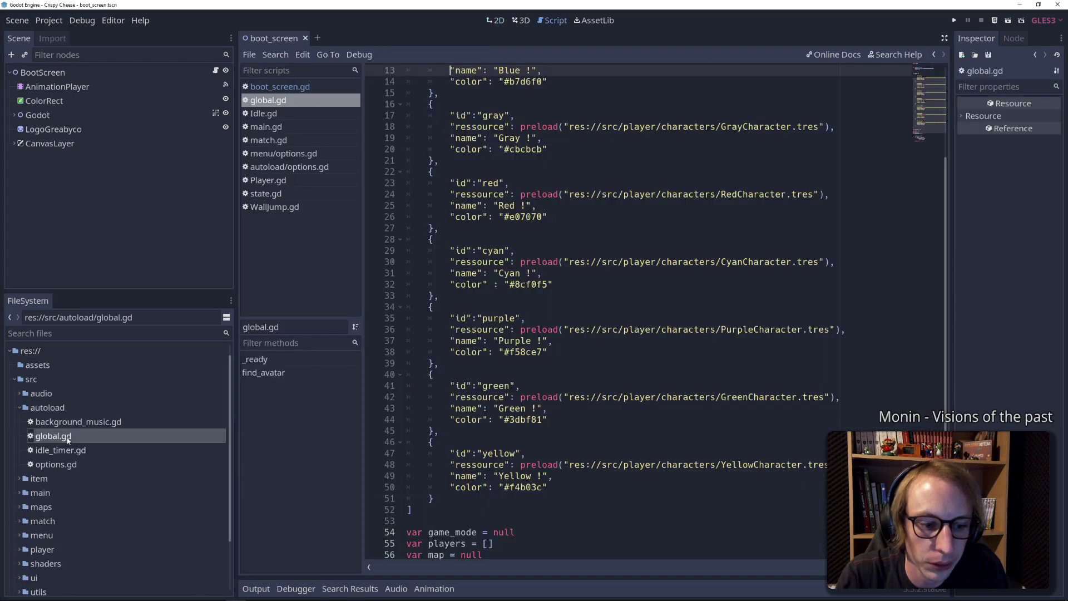
pyautogui.scroll(4, 461, 229)
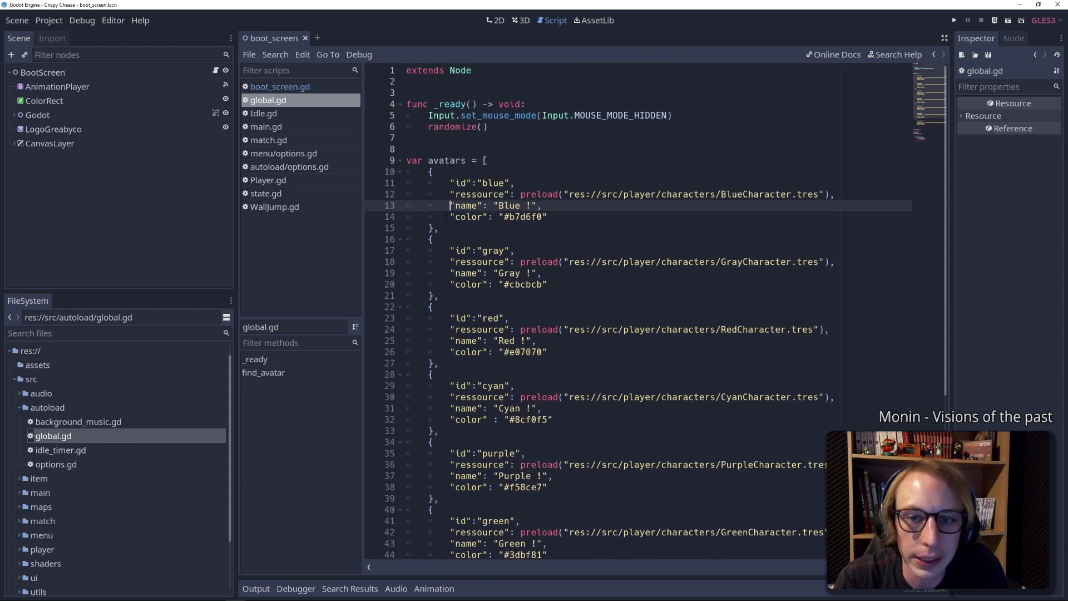
pyautogui.scroll(-6, 429, 195)
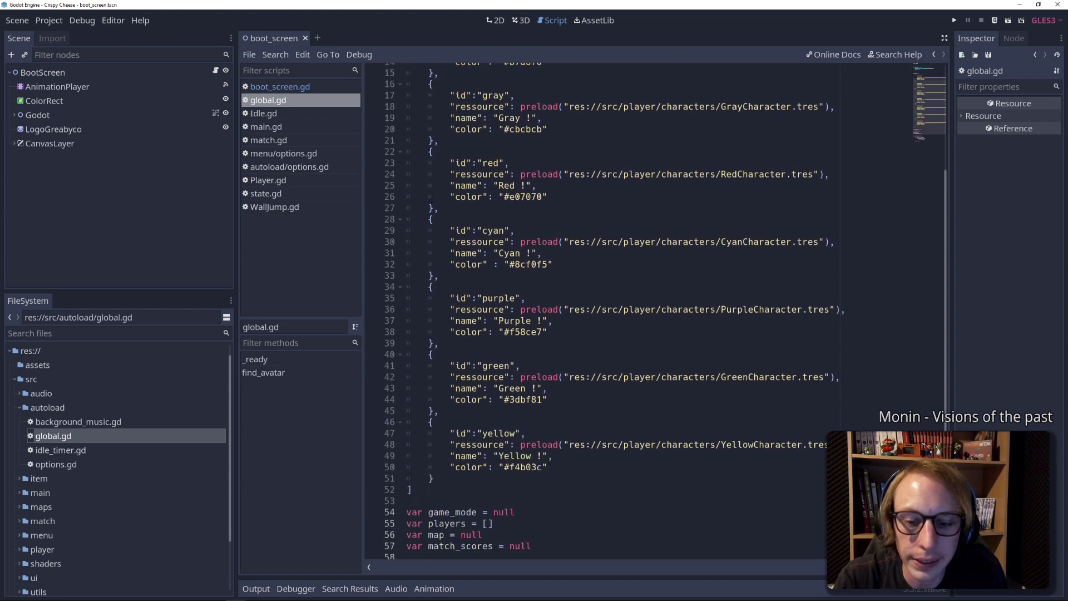
pyautogui.scroll(7, 427, 206)
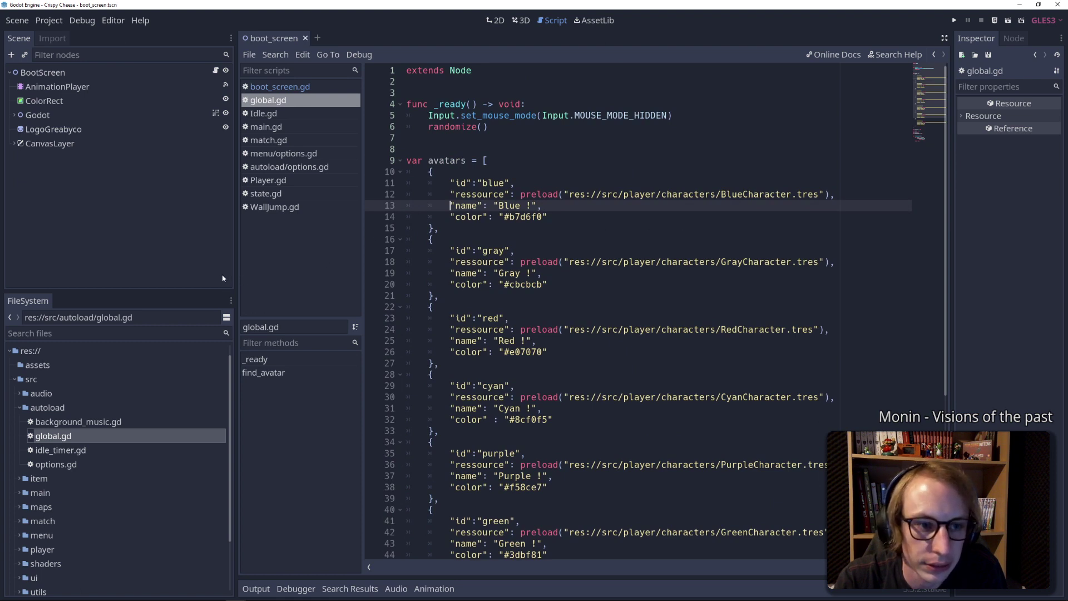
# Open background_music.gd and comment out play(AUDIO_RESSOURCE, -20) on line 10
pyautogui.doubleClick(88, 426)
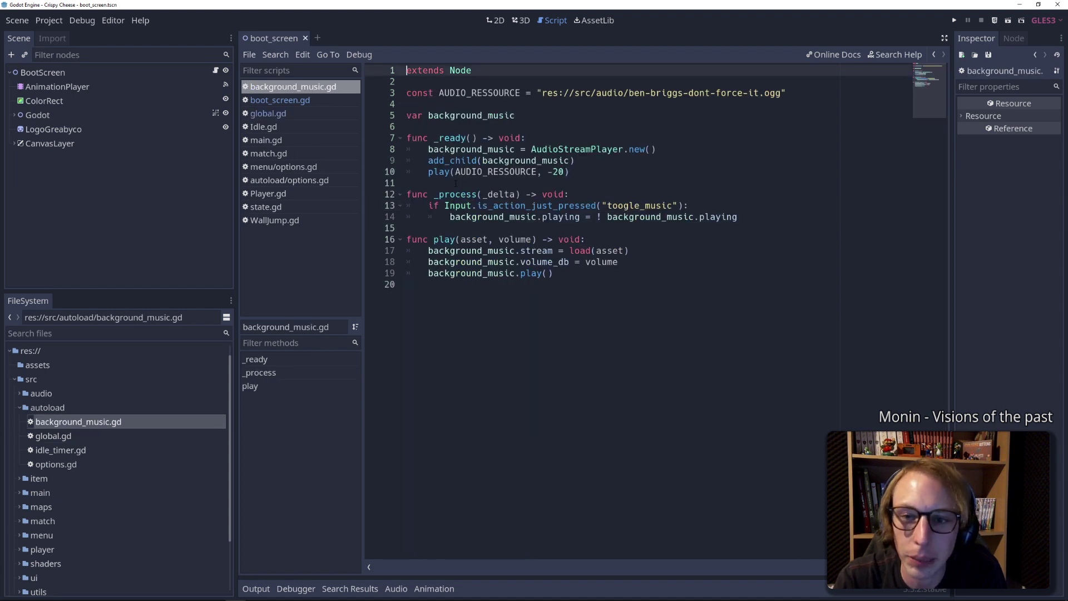
pyautogui.doubleClick(480, 92)
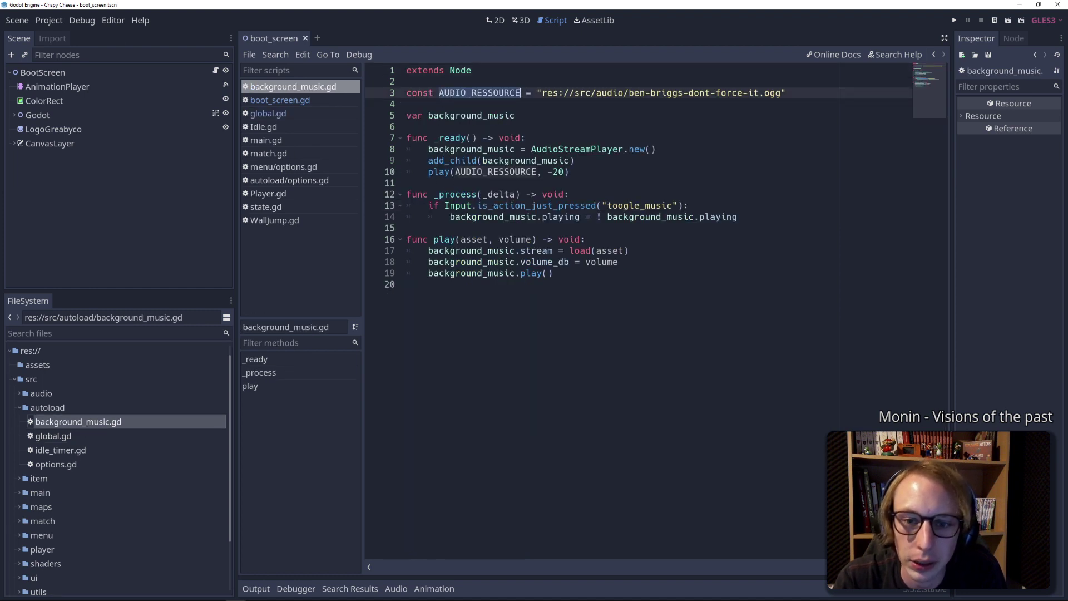
pyautogui.click(433, 172)
pyautogui.write('#')
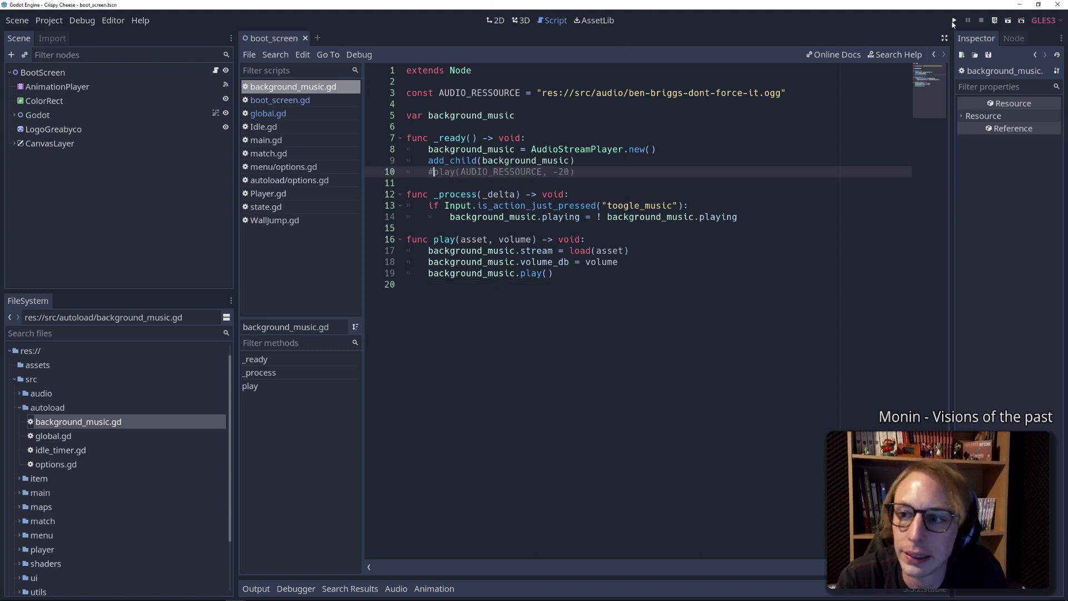
# Run the game and start a Classic match from the main menu
pyautogui.click(954, 21)
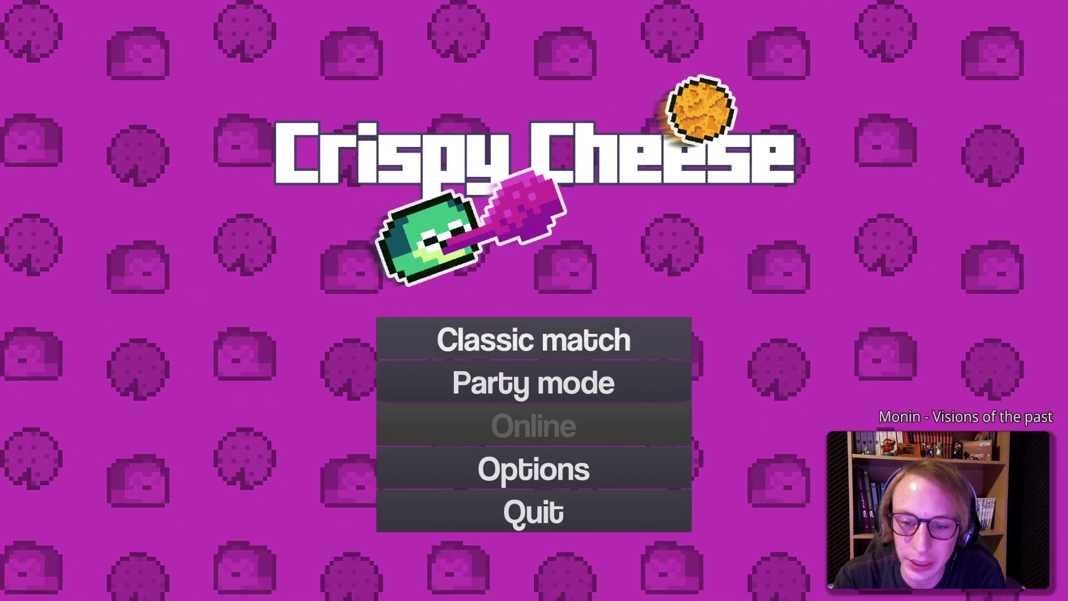
pyautogui.press('Down')
pyautogui.press('Down')
pyautogui.press('Down')
pyautogui.press('Return')
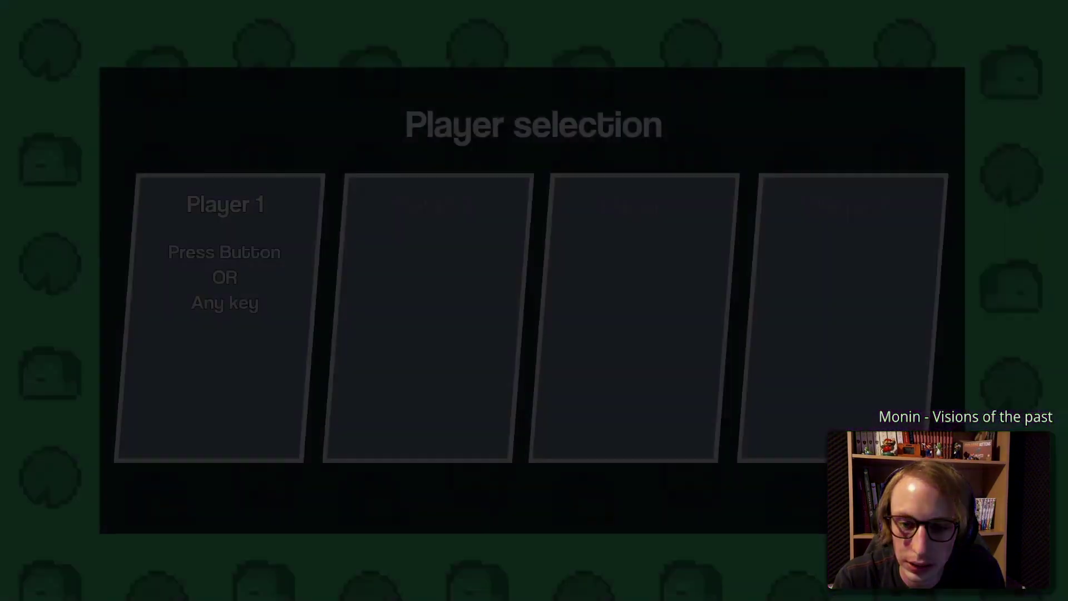
# Join as Player 1, cycle characters, confirm ready, and browse the maps
pyautogui.press('Return')
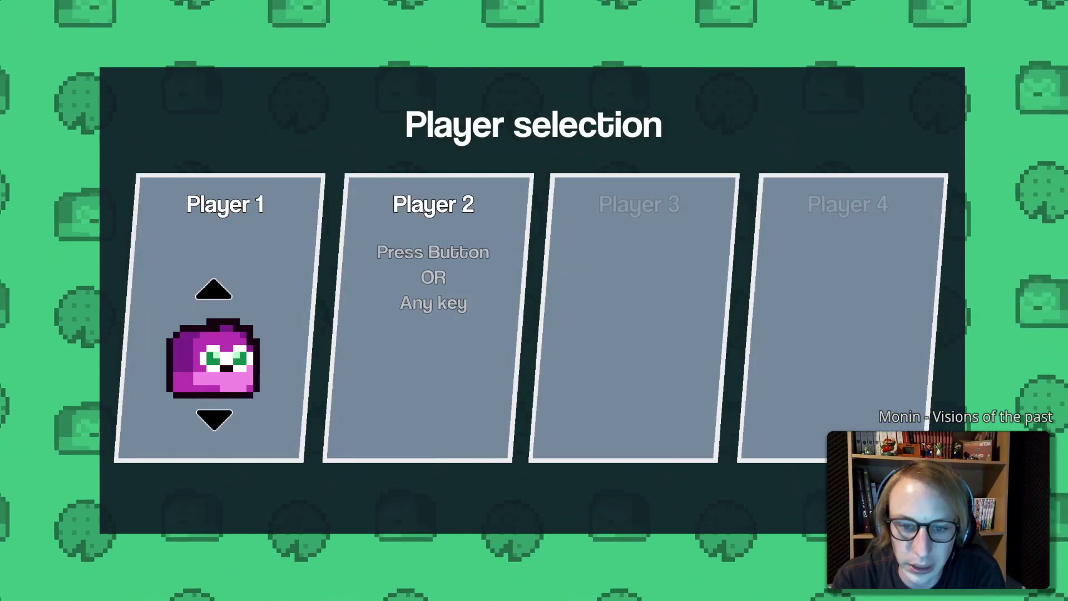
pyautogui.press('Down')
pyautogui.press('Down')
pyautogui.press('Down')
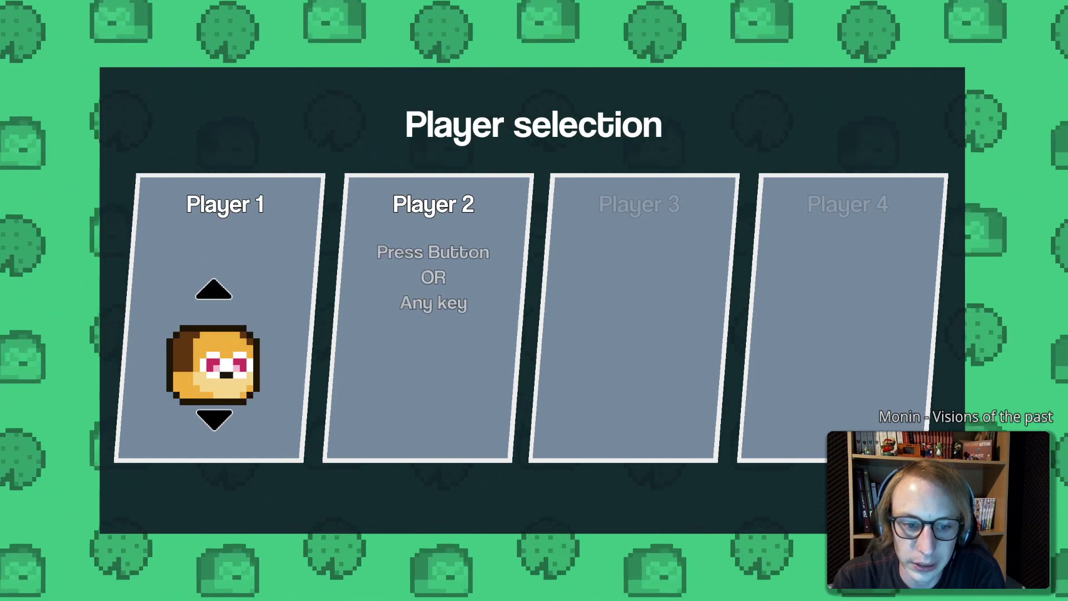
pyautogui.press('Up')
pyautogui.press('Up')
pyautogui.press('Return')
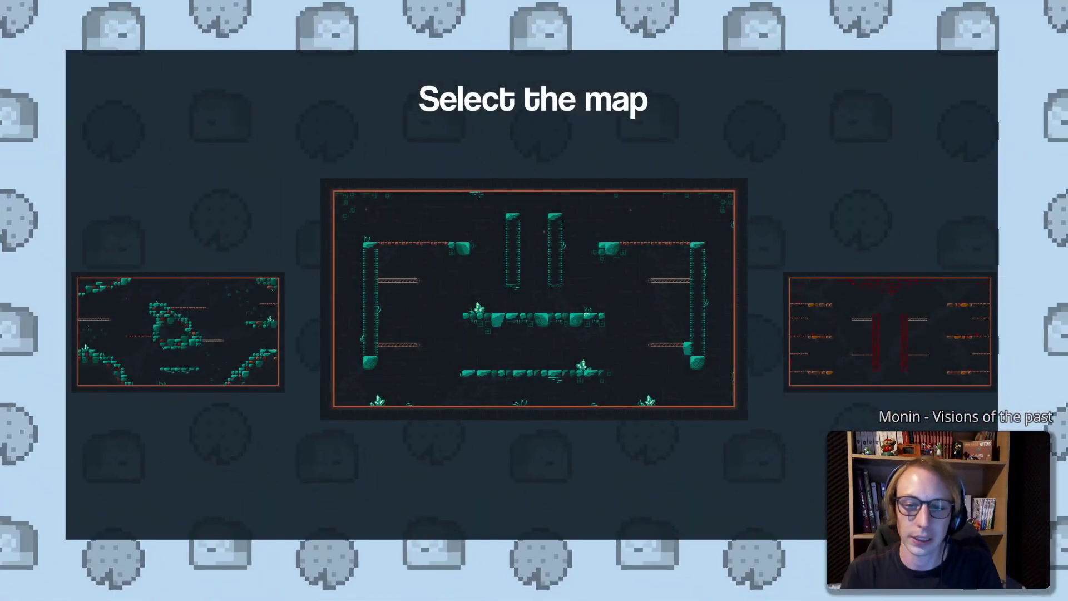
pyautogui.press('Right')
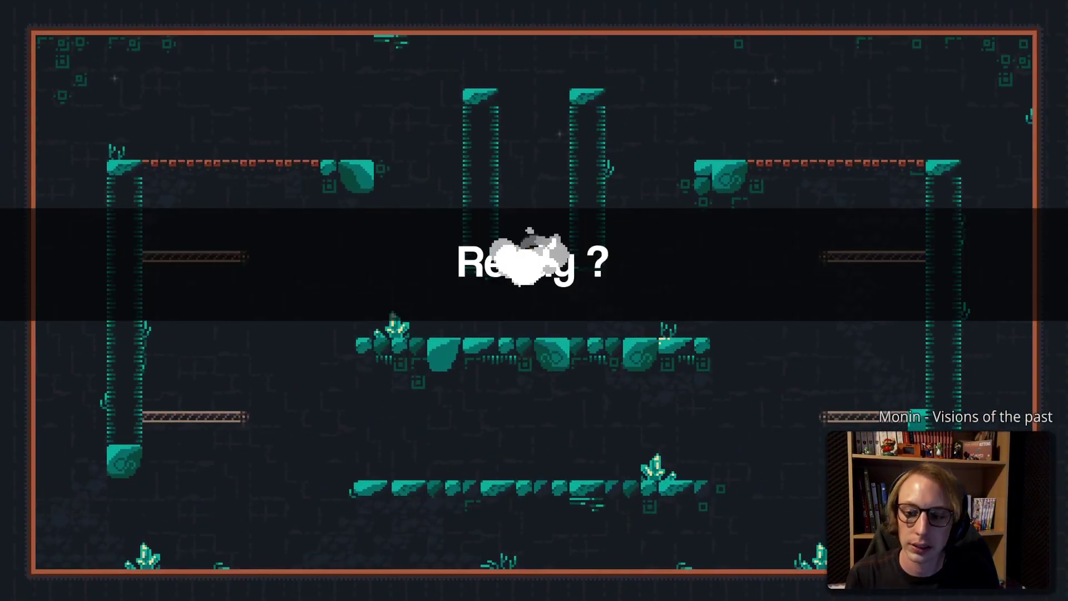
# Move the ghost up through the arena and grab the orange ball near the top-left ledge
pyautogui.press('Up')
pyautogui.press('Left')
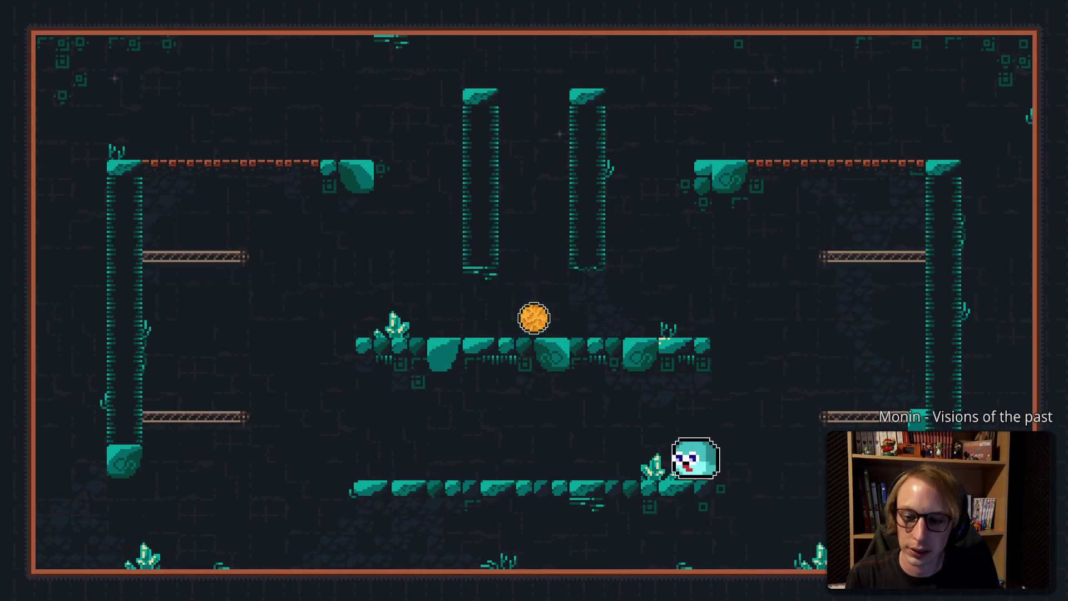
pyautogui.press('Left')
pyautogui.press('Up')
pyautogui.press('Right')
pyautogui.press('Left')
pyautogui.press('Left')
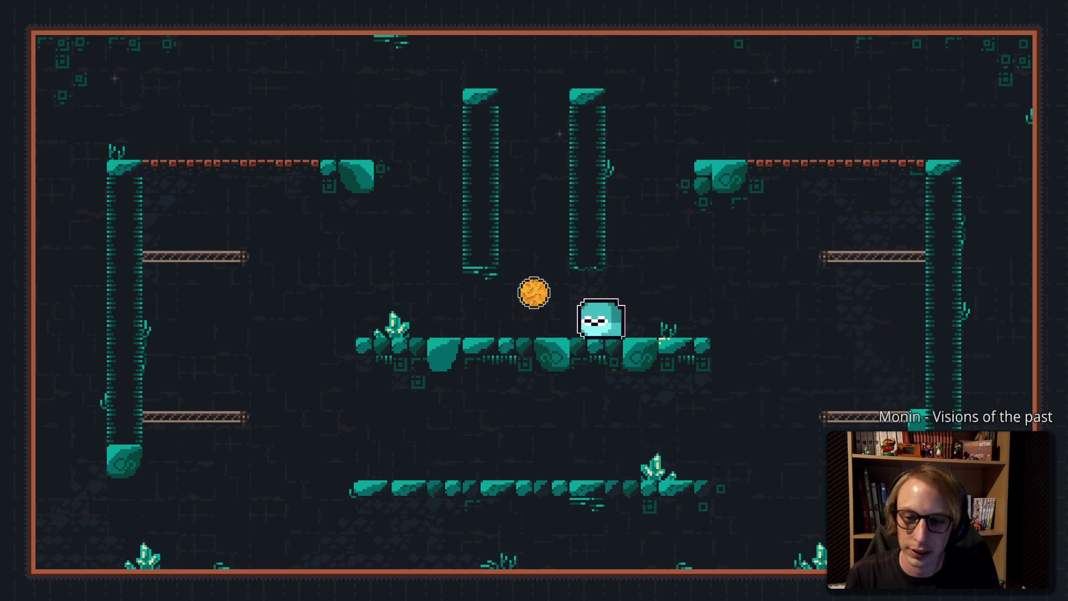
pyautogui.press('Left')
pyautogui.press('Up')
pyautogui.press('Left')
pyautogui.press('Left')
# Carry the orange ball across the top of the arena past the right edge
pyautogui.press('Up')
pyautogui.press('Right')
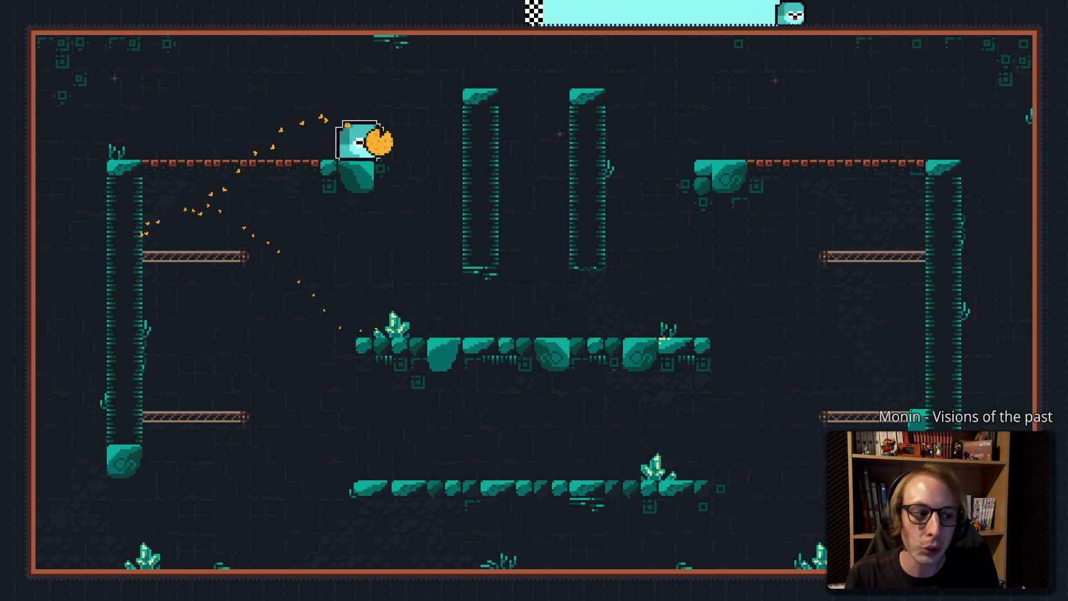
pyautogui.press('Up')
pyautogui.press('Right')
pyautogui.press('Right')
pyautogui.press('Right')
pyautogui.press('Up')
pyautogui.press('Right')
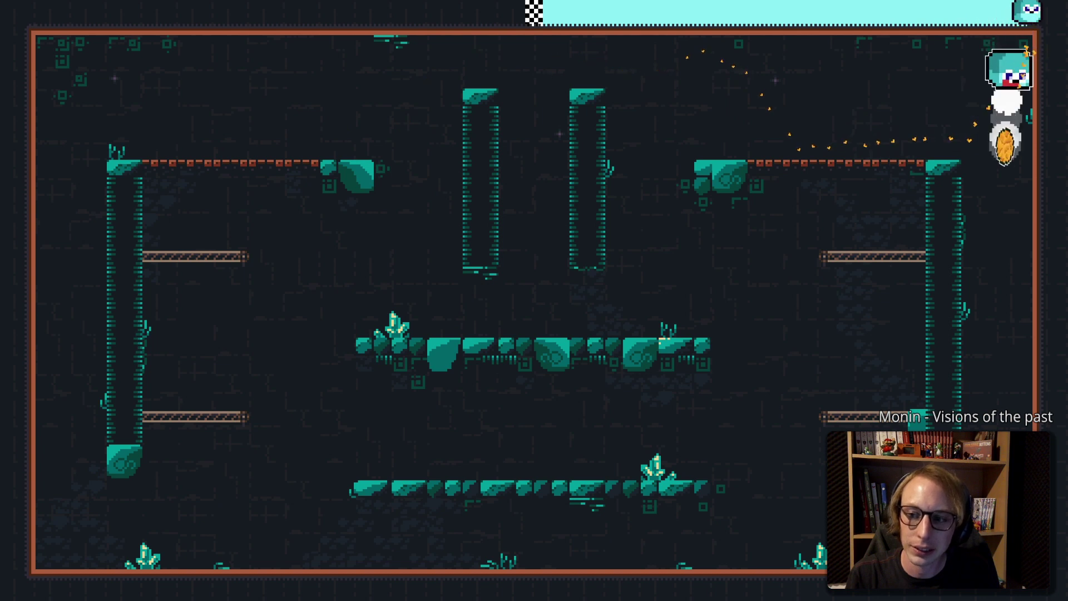
pyautogui.press('Right')
# Drop the ghost to the bottom-left floor, then run right and jump
pyautogui.press('Left')
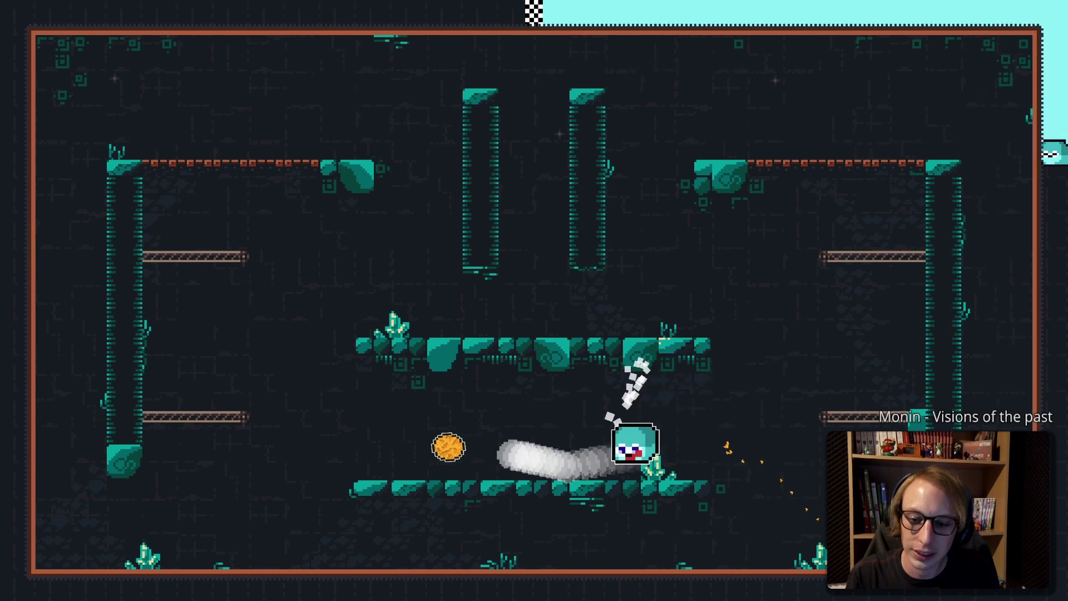
pyautogui.press('Left')
pyautogui.press('Down')
pyautogui.press('Left')
pyautogui.press('Left')
pyautogui.press('Left')
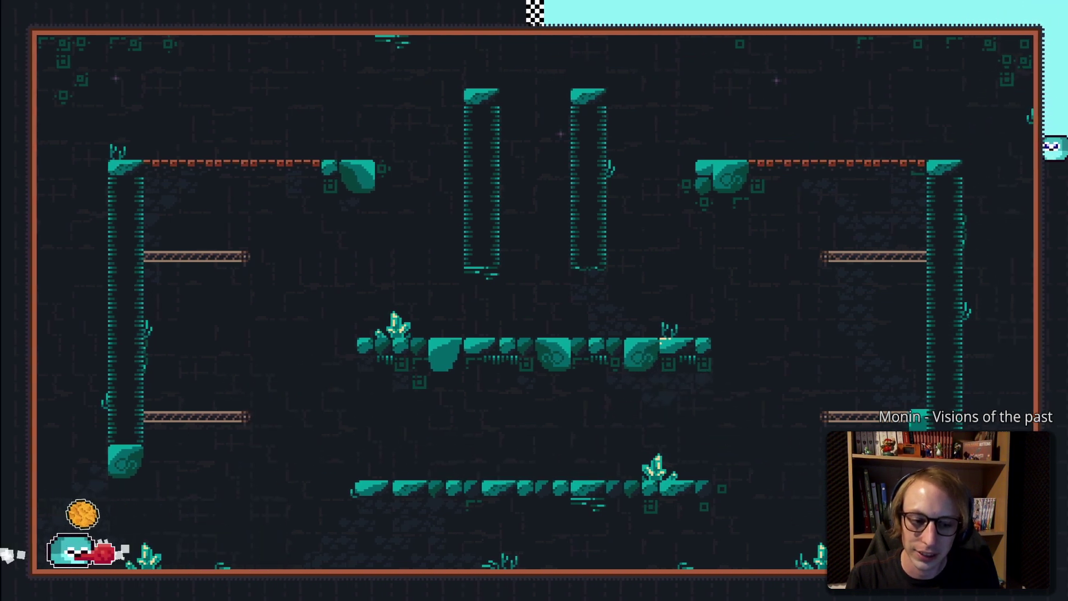
pyautogui.press('Right')
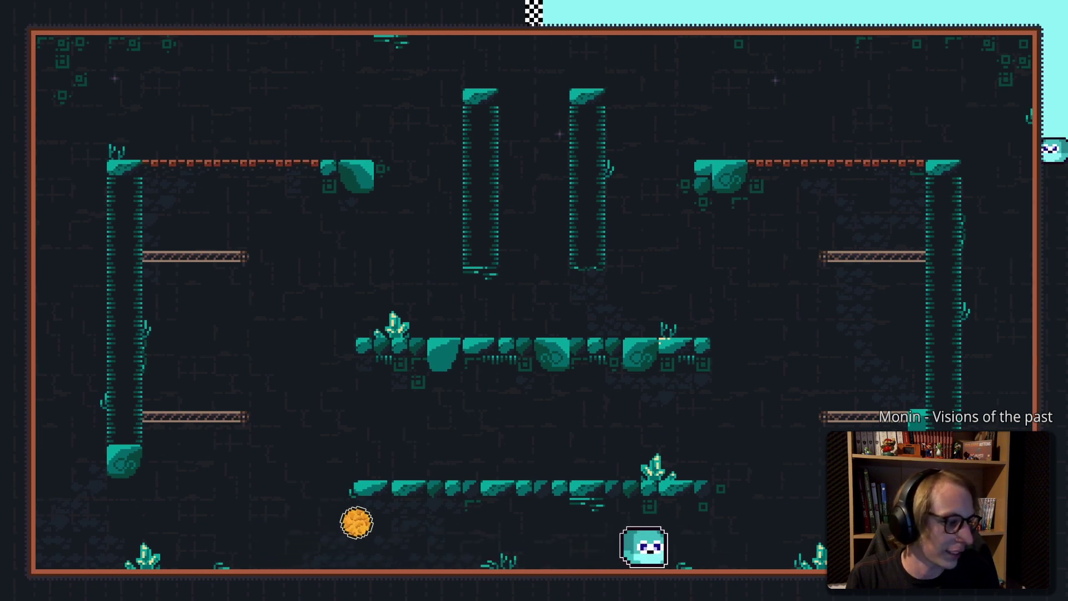
pyautogui.press('Right')
pyautogui.press('Up')
# Jump the ghost up through the middle and steer it around near the top
pyautogui.press('Left')
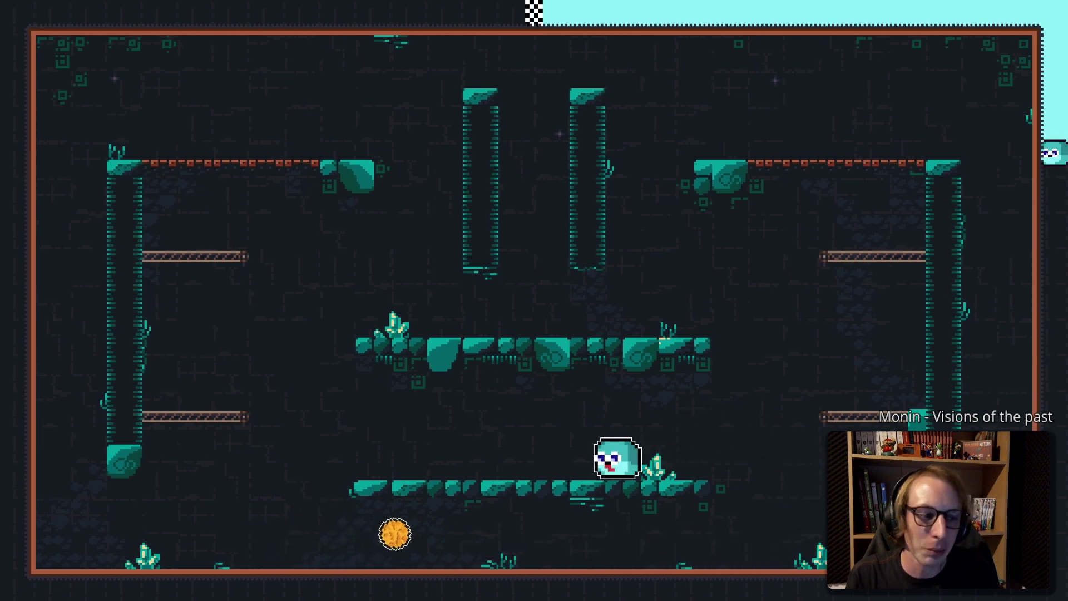
pyautogui.press('Up')
pyautogui.press('Right')
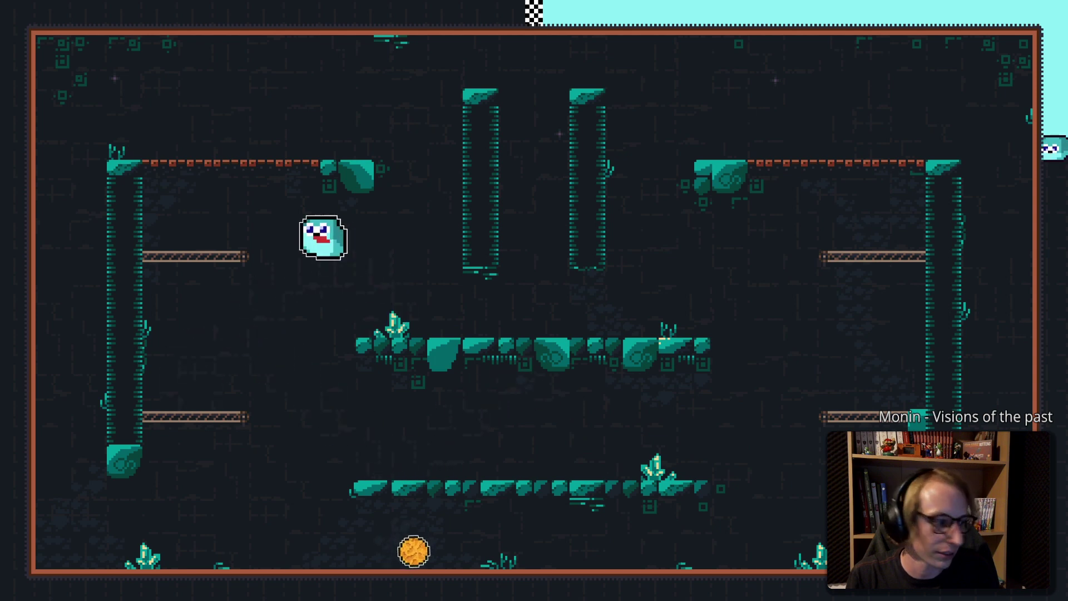
pyautogui.press('Left')
pyautogui.press('Right')
pyautogui.press('Up')
pyautogui.press('Right')
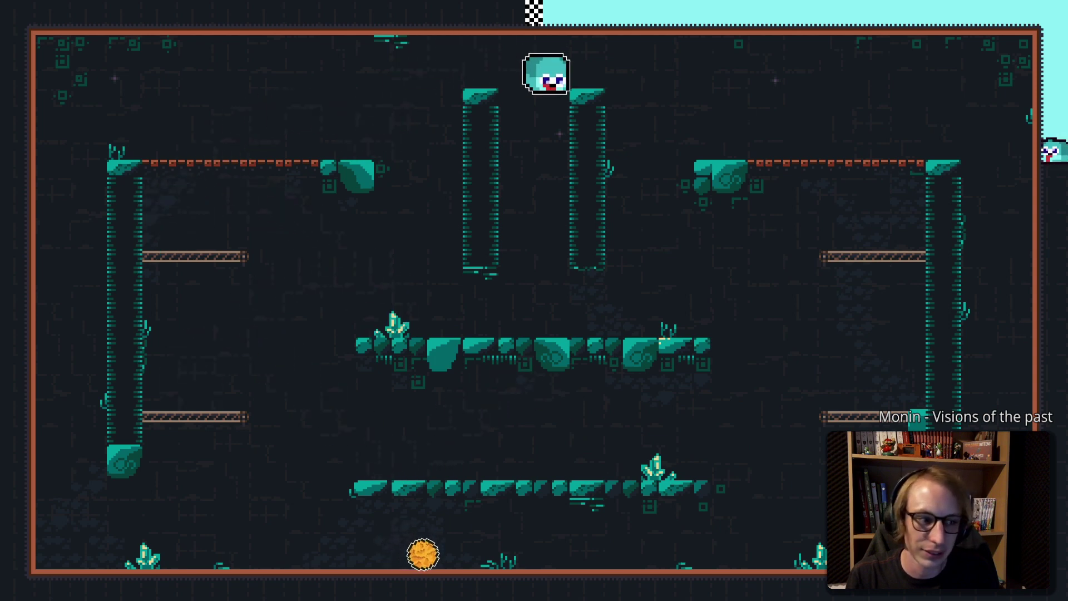
pyautogui.press('Left')
pyautogui.press('Right')
pyautogui.press('Up')
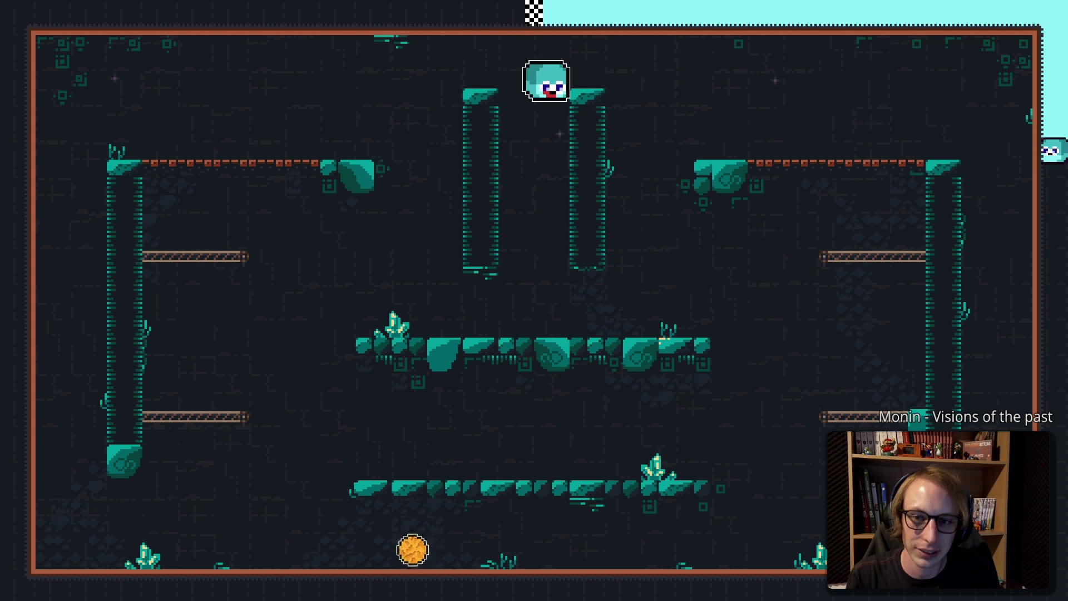
# Drop back to the floor, climb the left wall, and slide back down
pyautogui.press('Left')
pyautogui.press('Right')
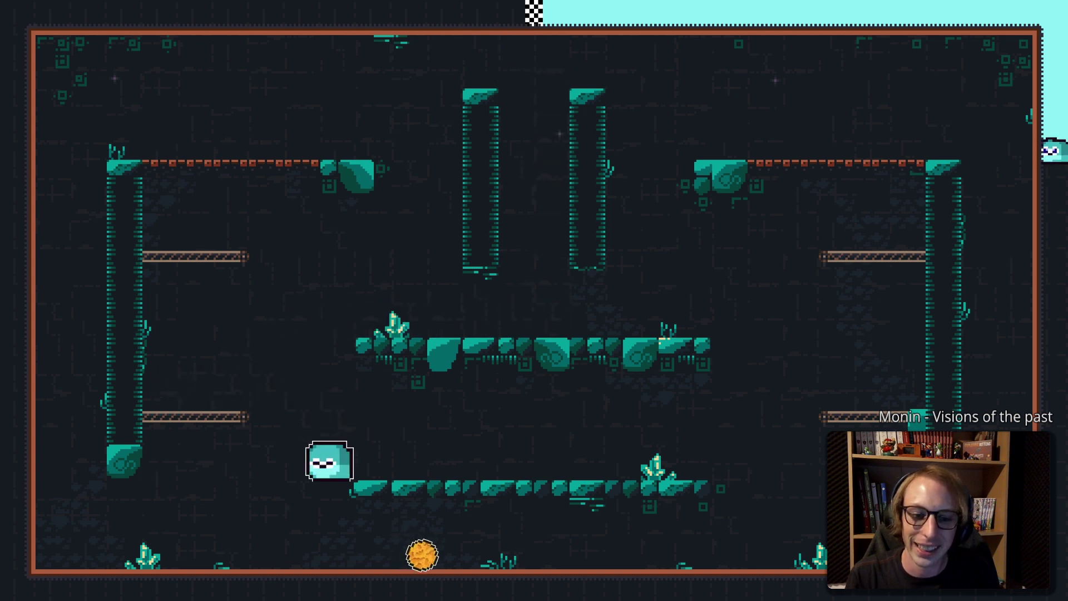
pyautogui.press('Left')
pyautogui.press('Left')
pyautogui.press('Up')
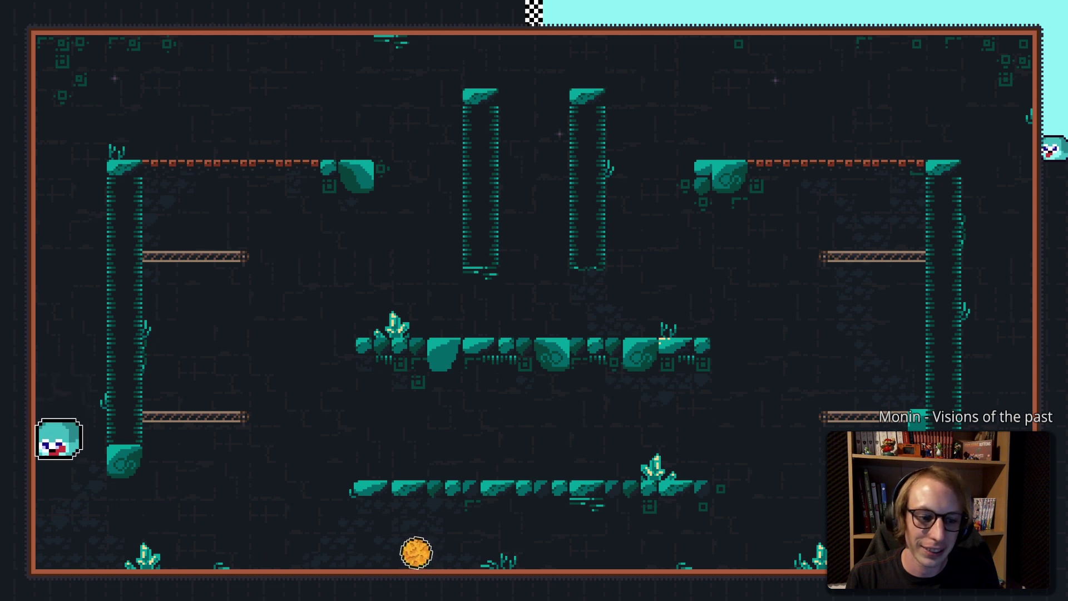
pyautogui.press('Up')
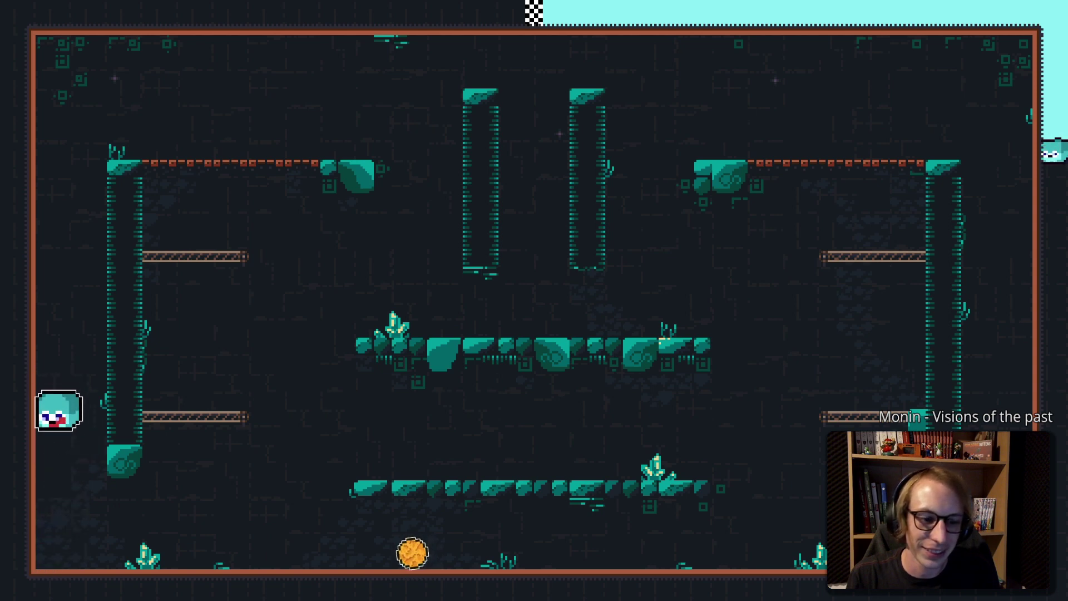
pyautogui.press('Right')
pyautogui.press('Left')
pyautogui.press('Up')
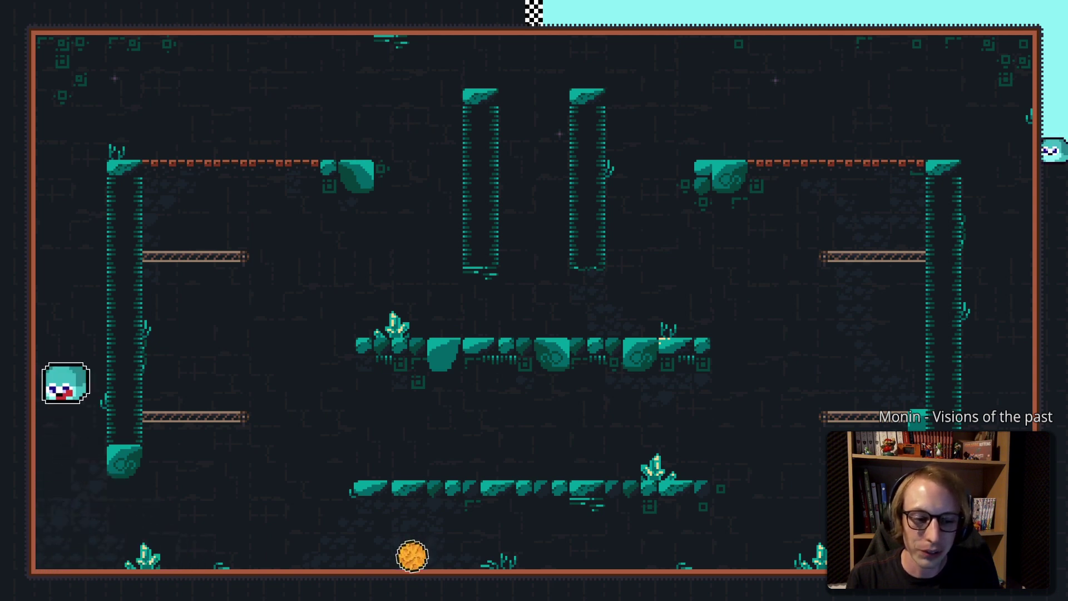
pyautogui.press('Up')
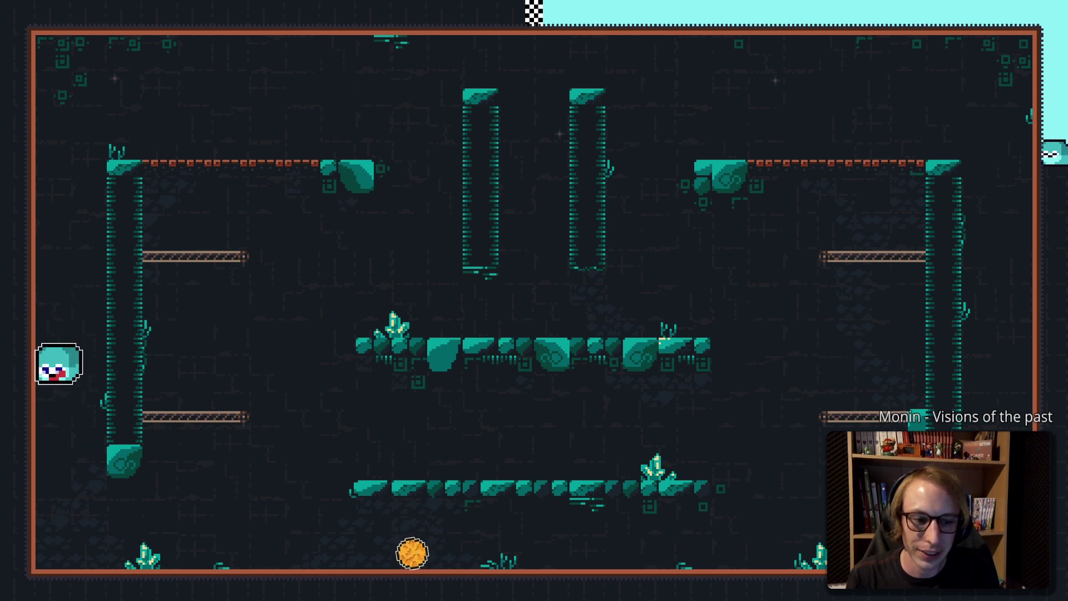
# Run along the floor, climb the left wall again, then knock the orange ball
pyautogui.press('Right')
pyautogui.press('Left')
pyautogui.press('Up')
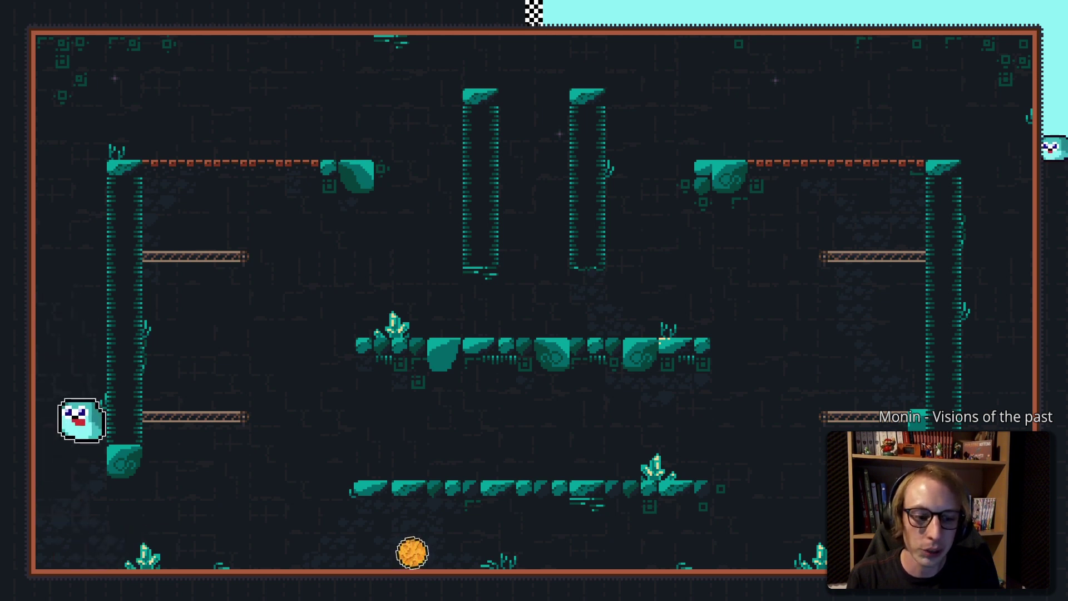
pyautogui.press('Right')
pyautogui.press('Right')
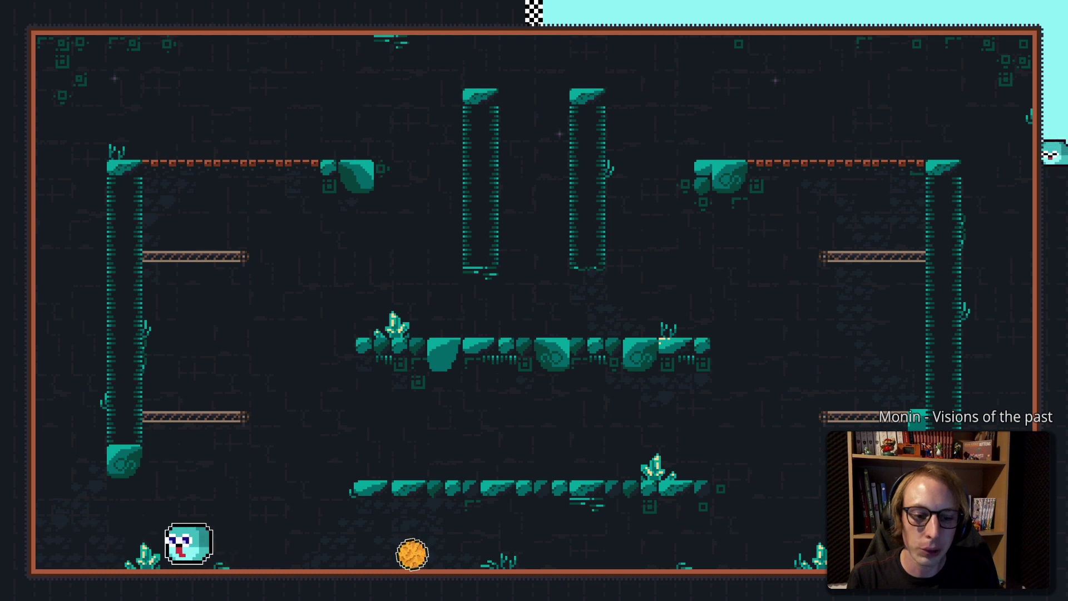
pyautogui.press('Left')
pyautogui.press('Right')
pyautogui.press('Left')
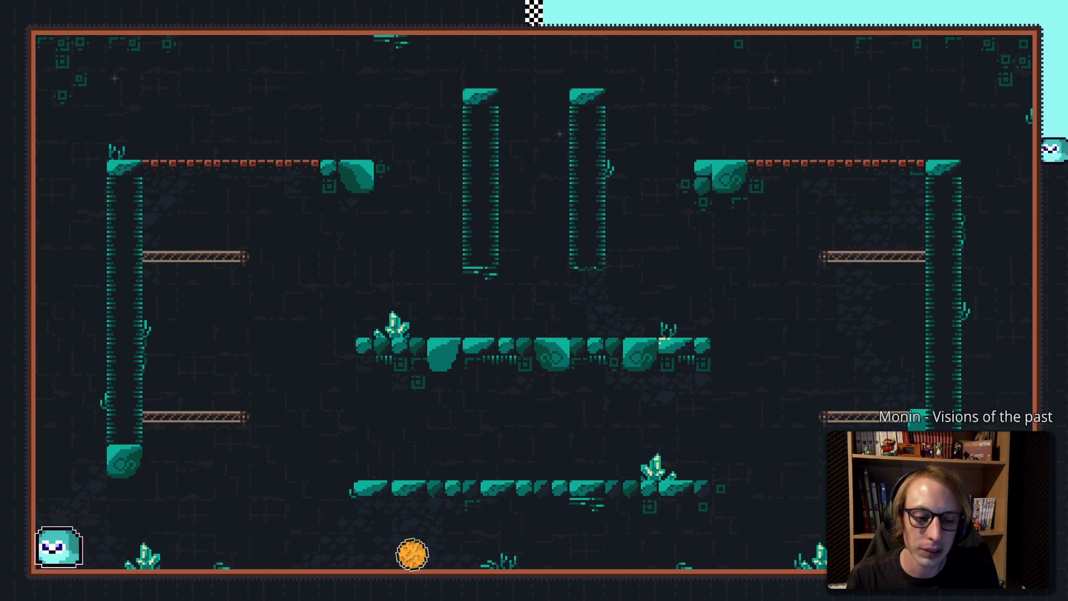
pyautogui.press('Up')
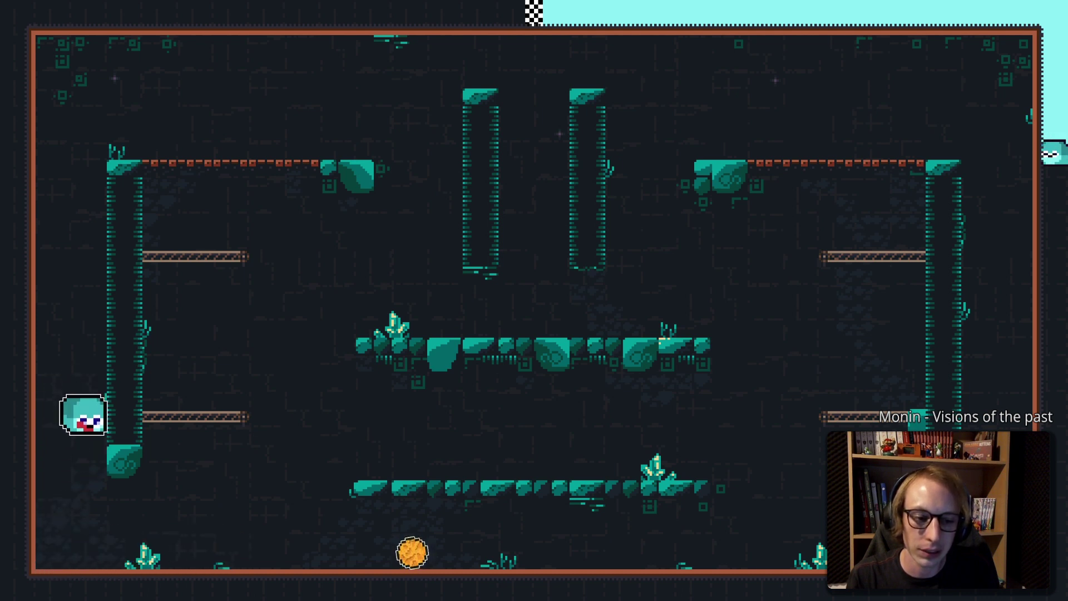
pyautogui.press('Right')
pyautogui.press('Right')
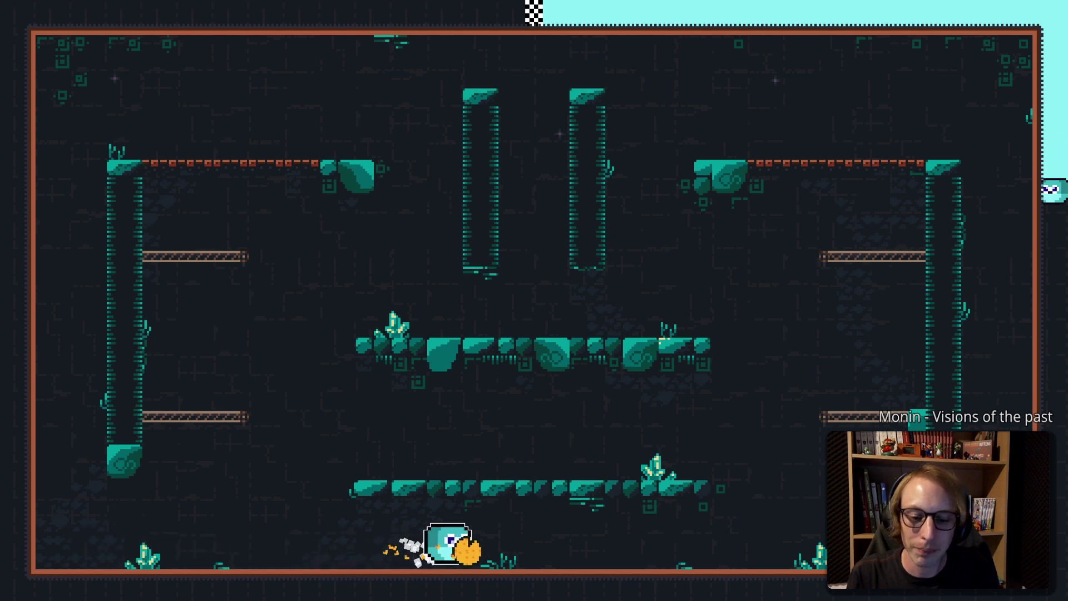
pyautogui.press('Right')
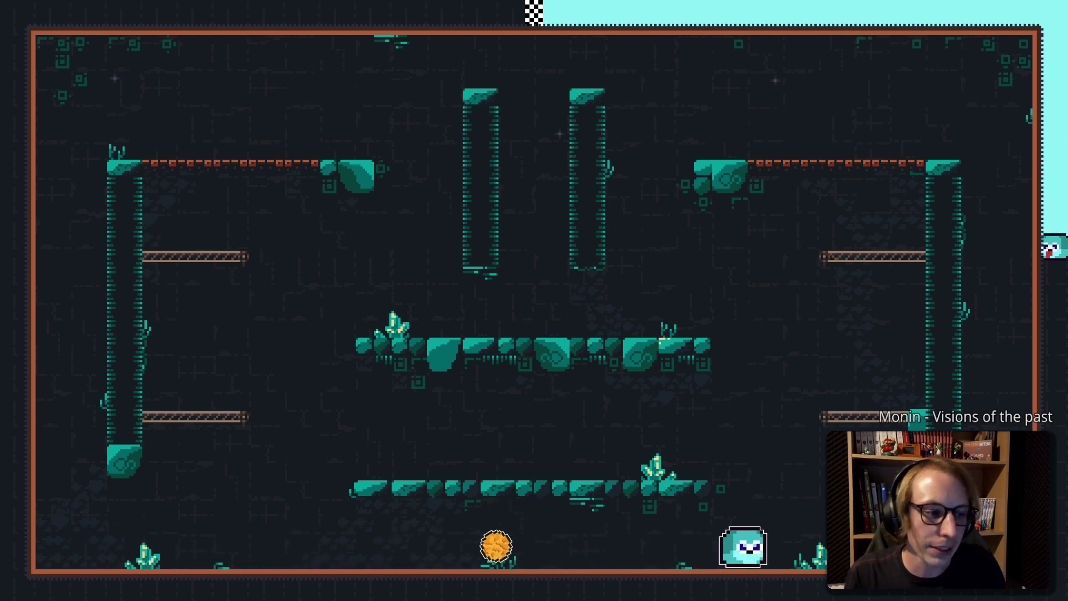
pyautogui.press('Left')
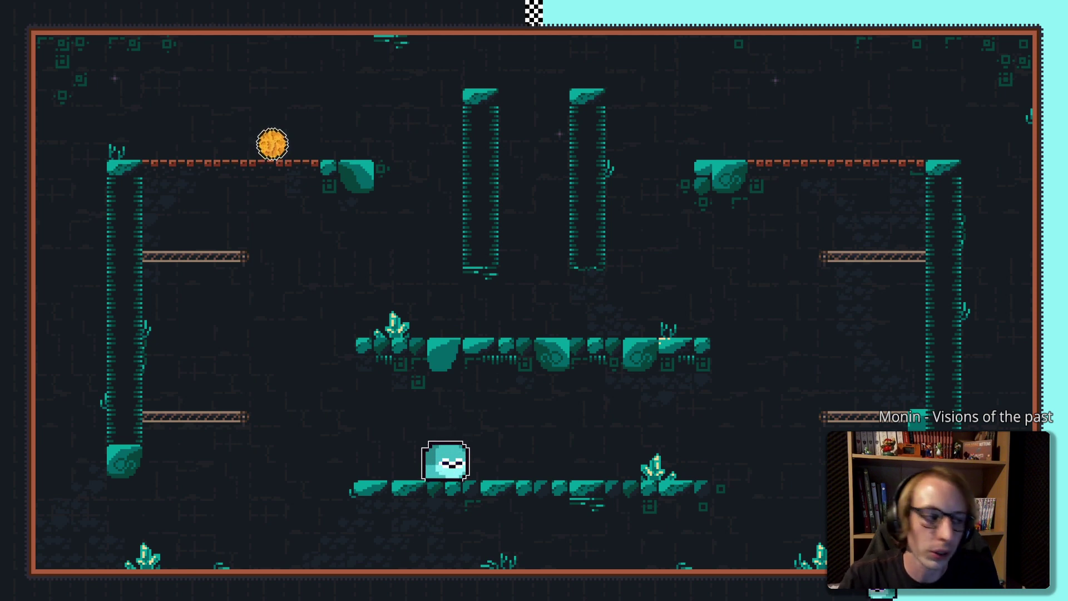
# Jump up to the upper-left ledge and knock the orange ball down-left
pyautogui.press('Left')
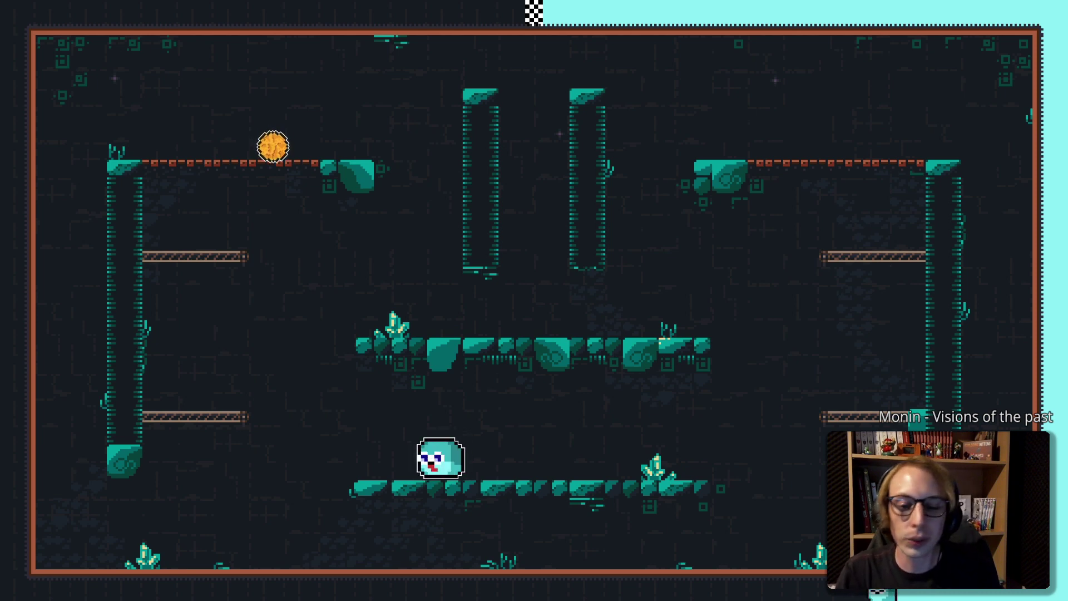
pyautogui.press('space')
pyautogui.press('Right')
pyautogui.press('Left')
pyautogui.press('space')
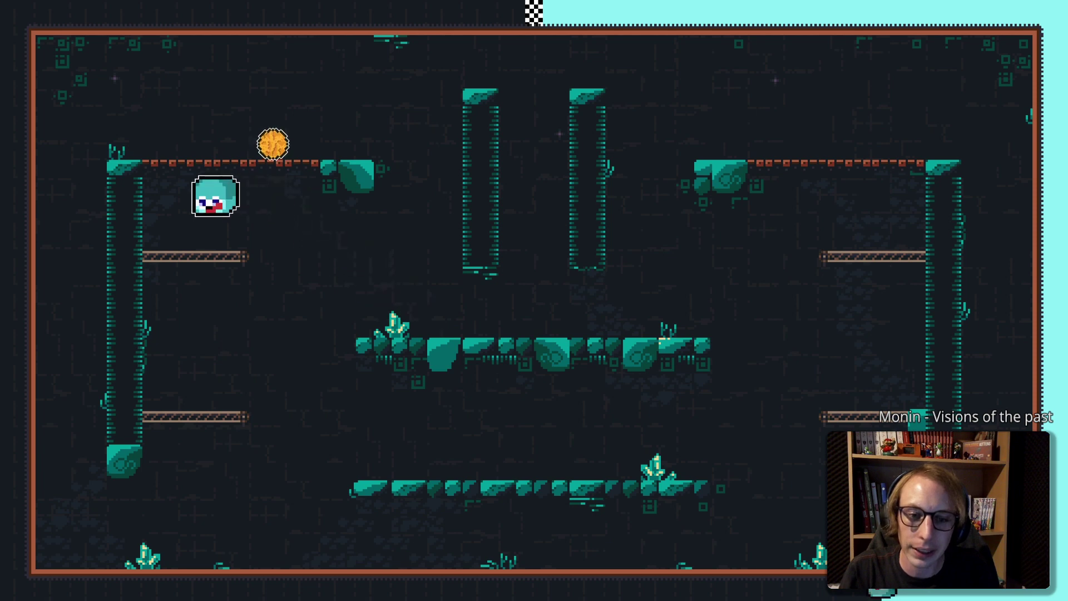
pyautogui.press('Right')
pyautogui.press('space')
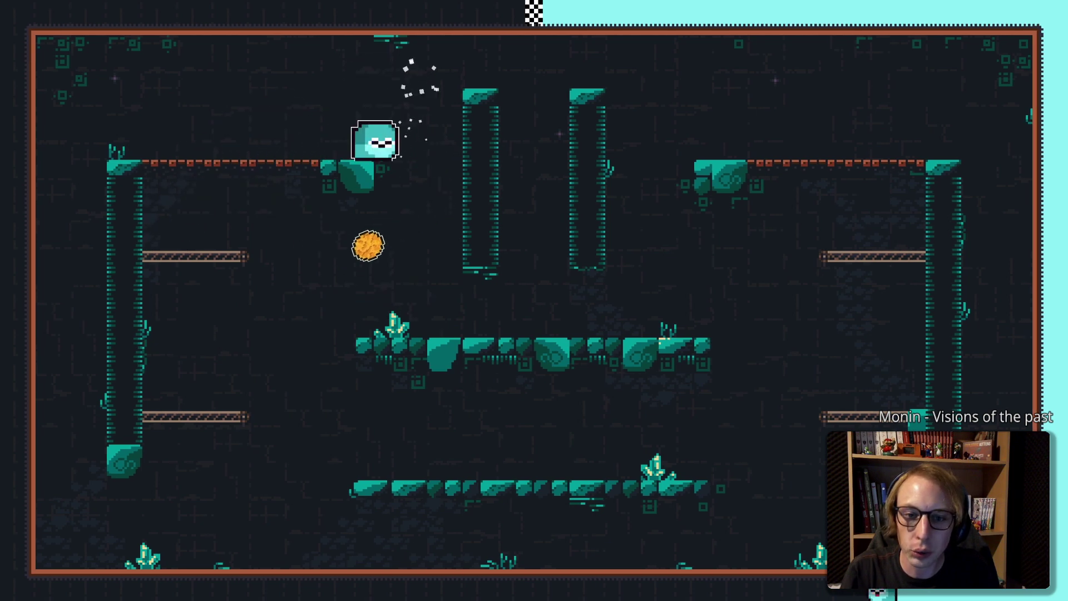
# Pick up the orange ball, run right, and wall-jump off the right wall
pyautogui.press('Left')
pyautogui.press('Right')
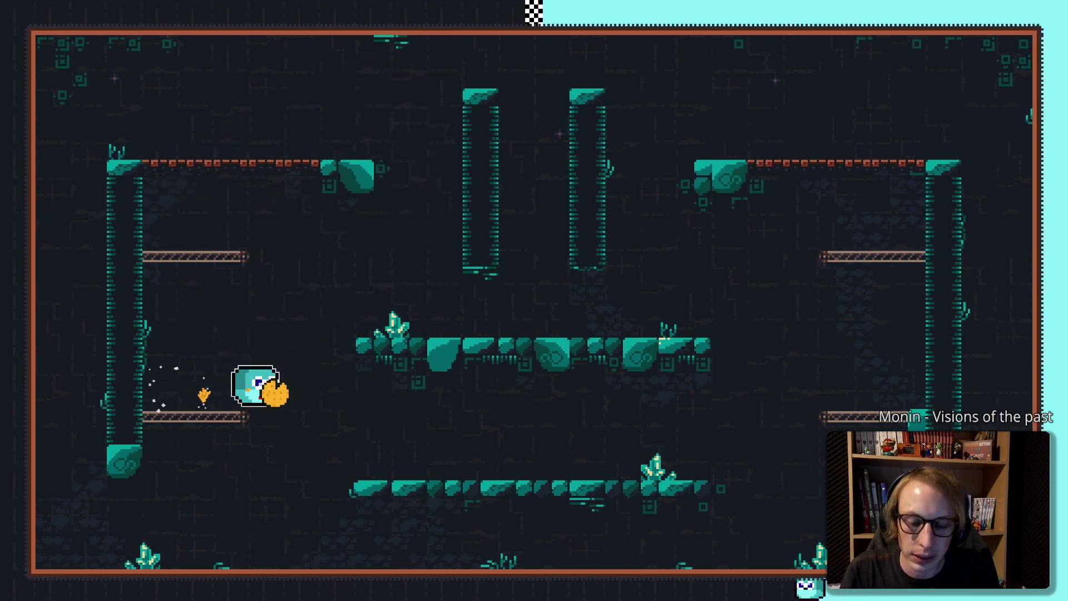
pyautogui.press('Right')
pyautogui.press('space')
pyautogui.press('Left')
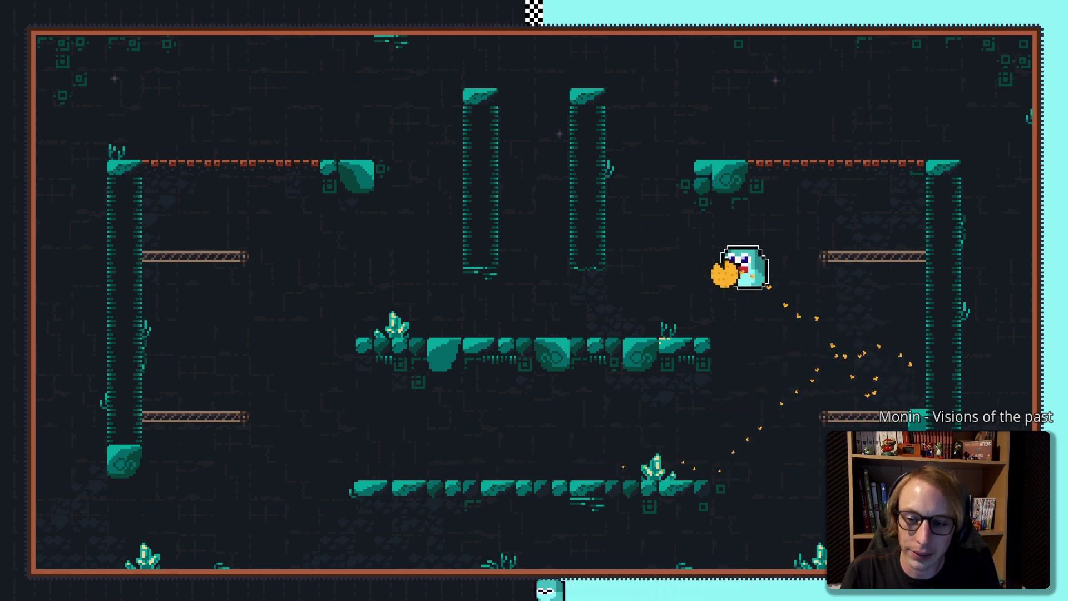
pyautogui.press('Right')
pyautogui.press('space')
pyautogui.press('Left')
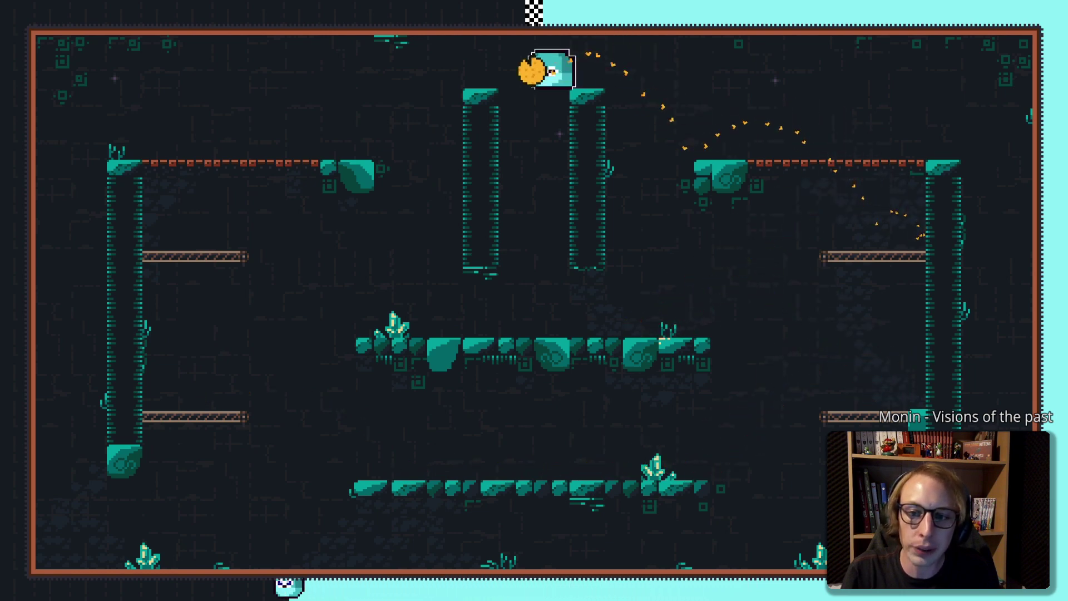
# Reach the upper-right ledge, then throw the ball upward and catch it
pyautogui.press('Left')
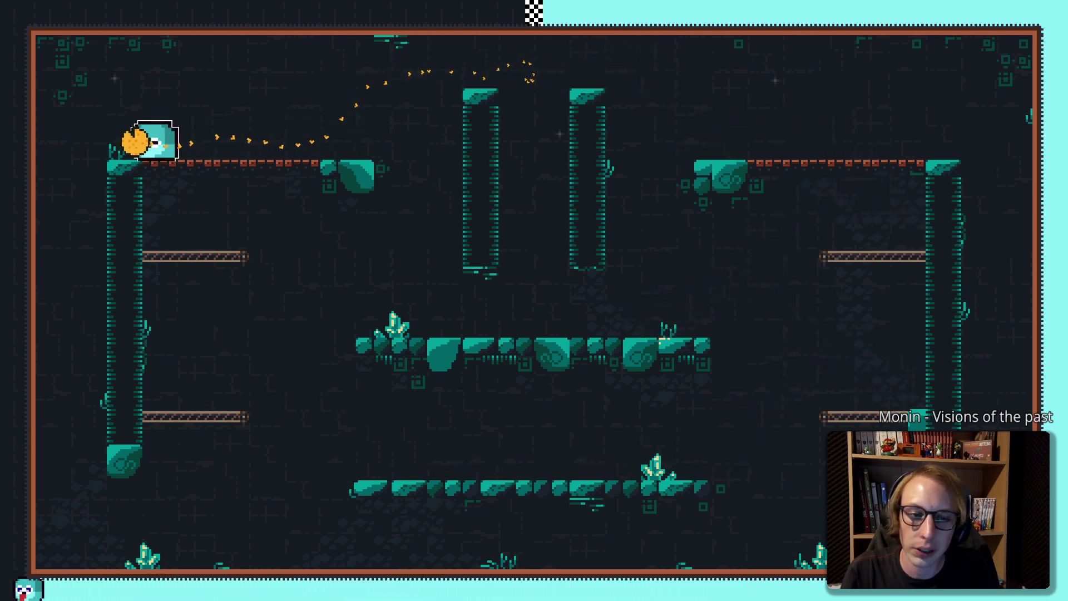
pyautogui.press('Right')
pyautogui.press('space')
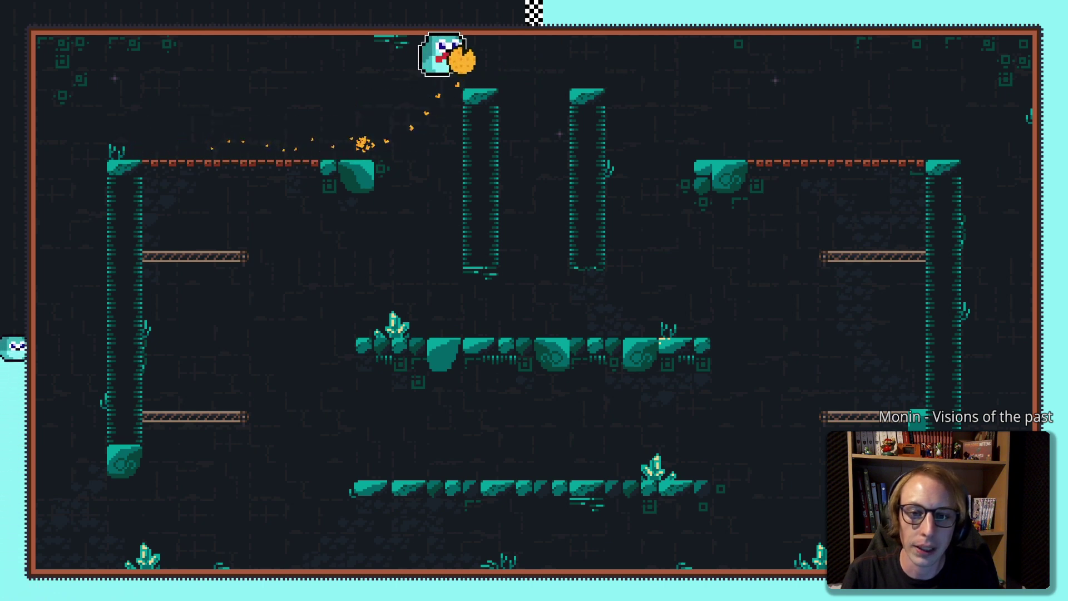
pyautogui.press('Left')
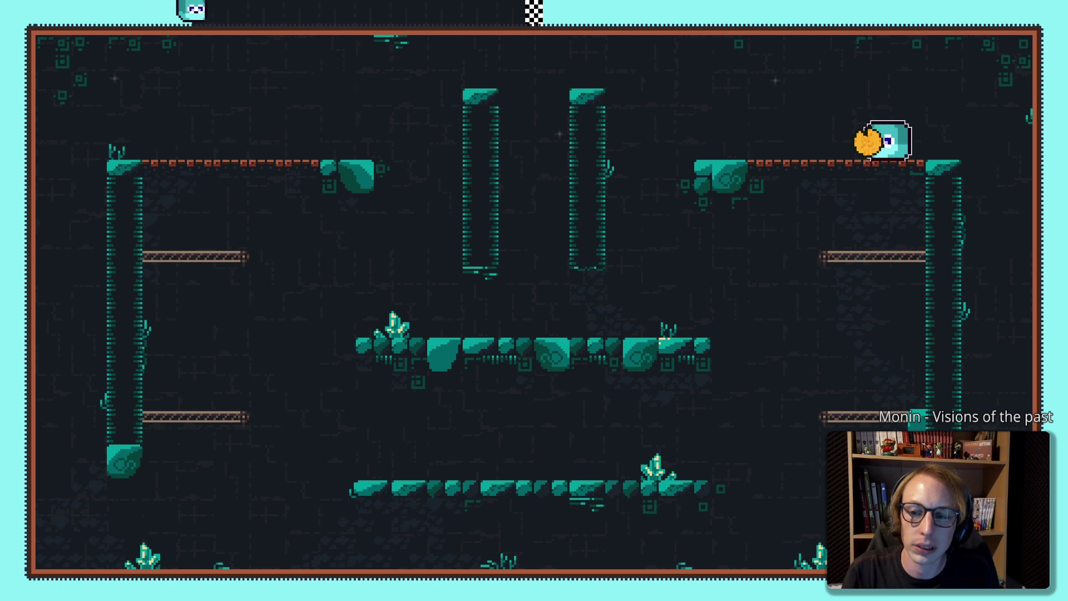
pyautogui.press('x')
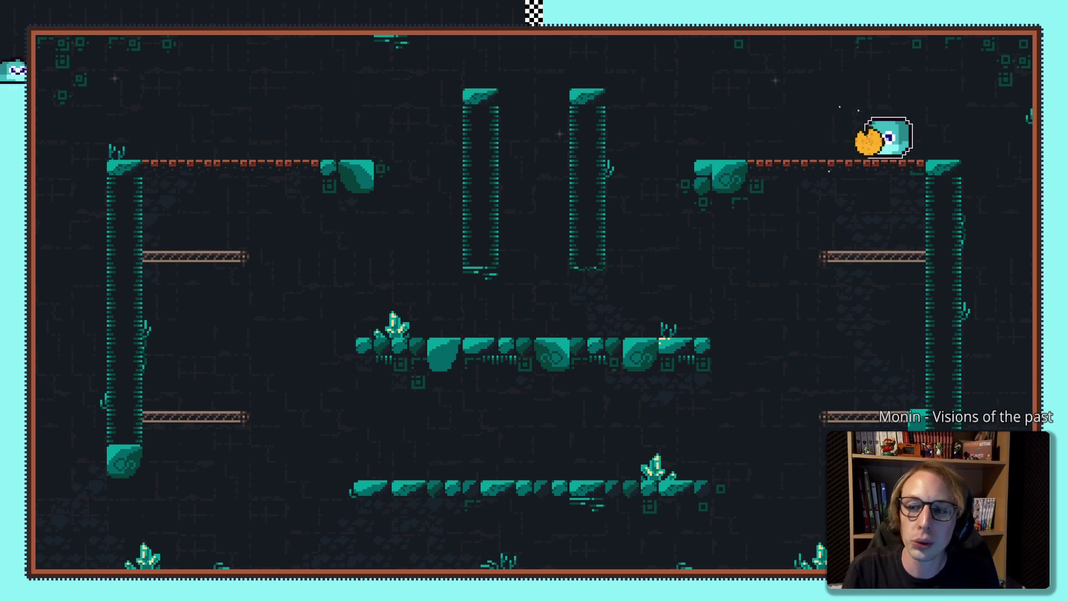
pyautogui.press('x')
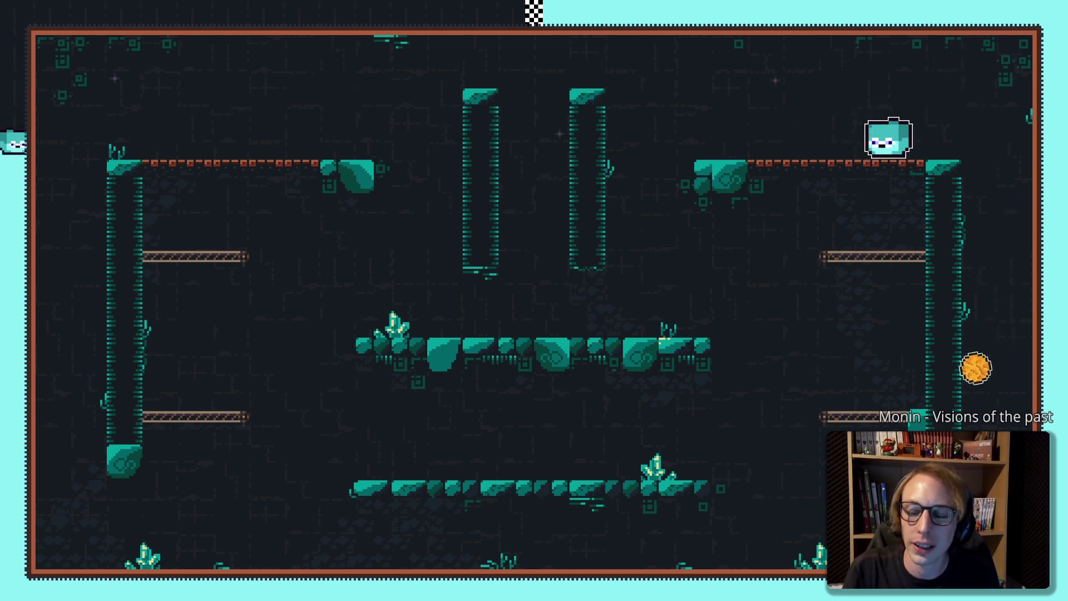
# Carry the ball down the right side and left along the lower platform
pyautogui.press('Right')
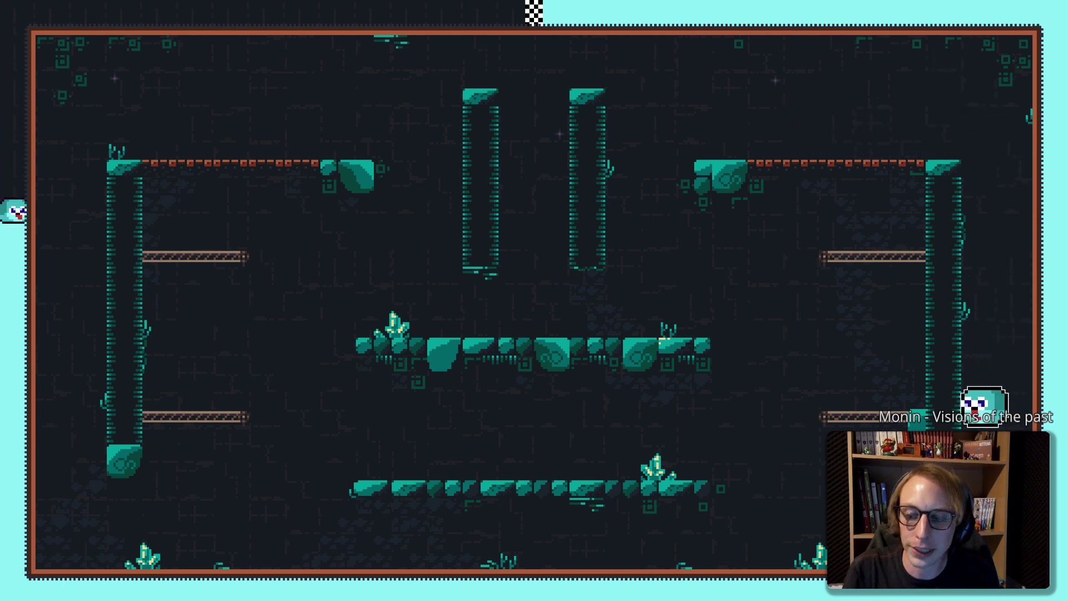
pyautogui.press('c')
pyautogui.press('c')
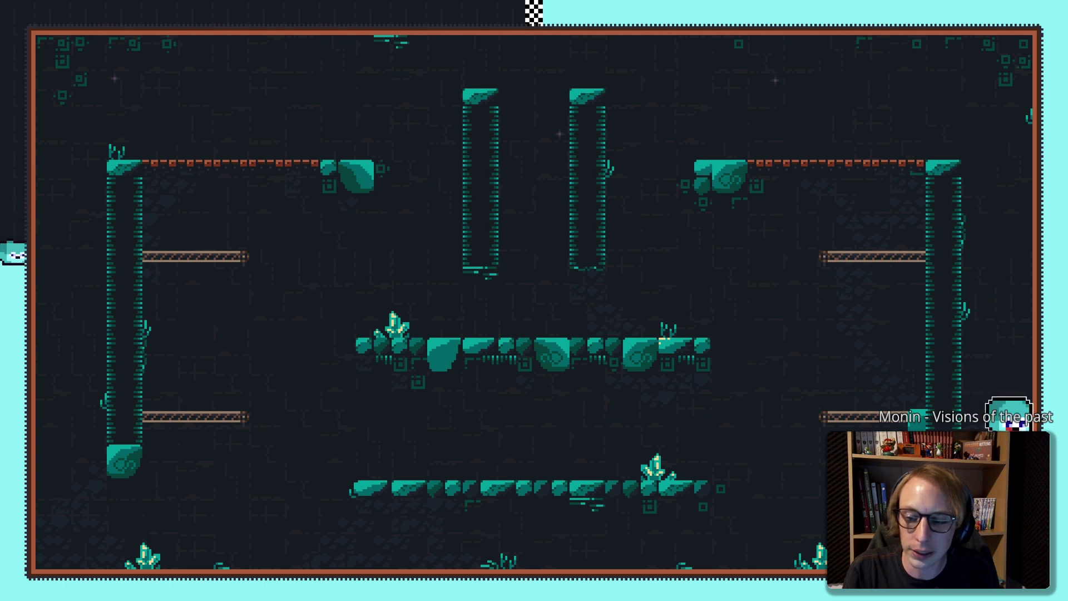
pyautogui.press('c')
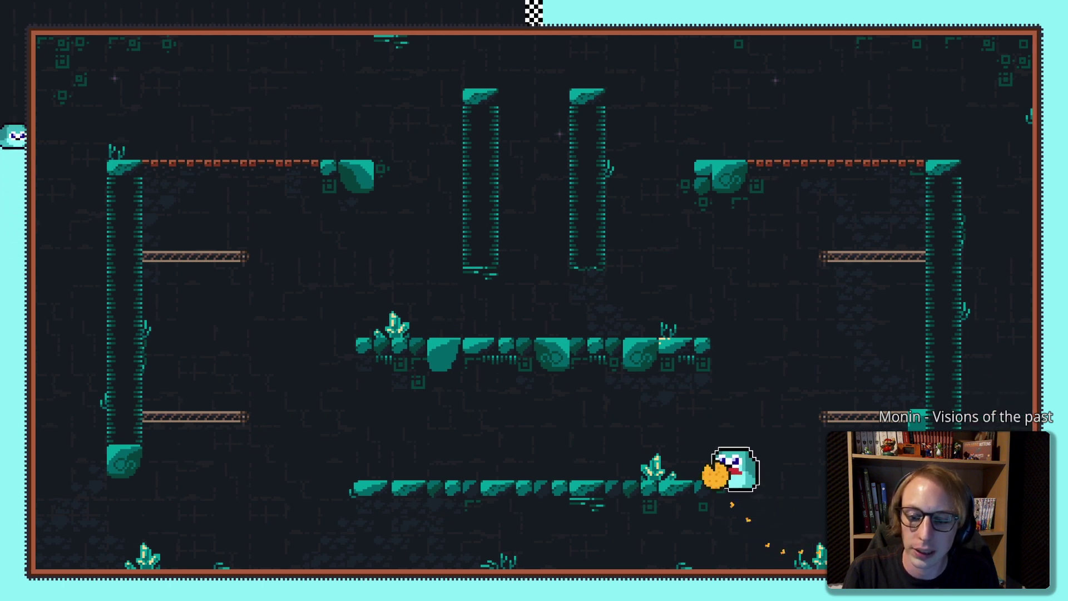
pyautogui.press('Left')
pyautogui.press('c')
pyautogui.press('Right')
pyautogui.press('c')
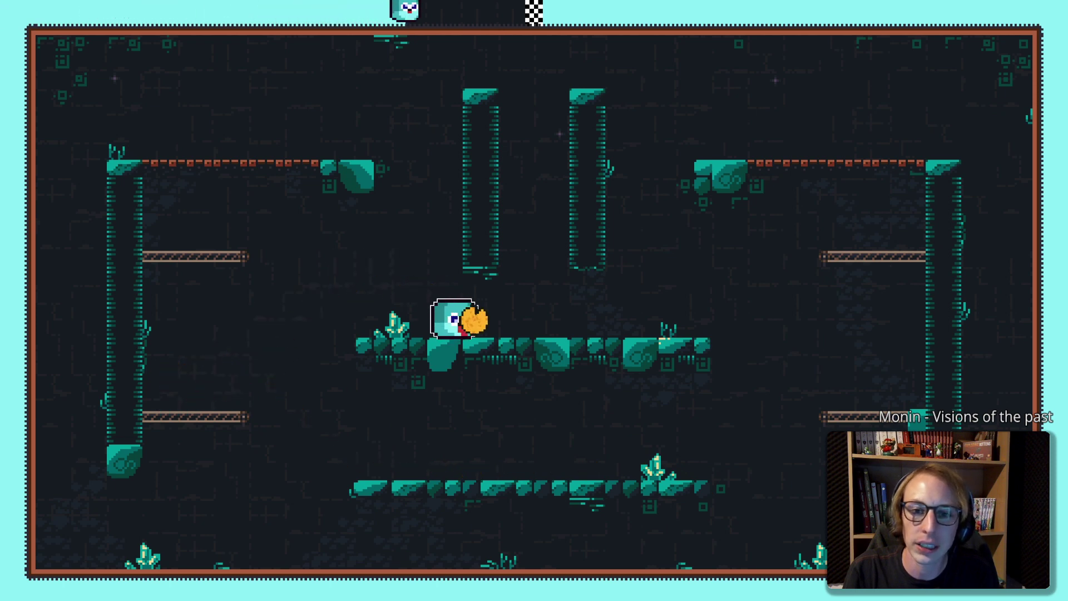
# Throw the ball right, pick it up, and jump toward the upper-right ledge
pyautogui.press('x')
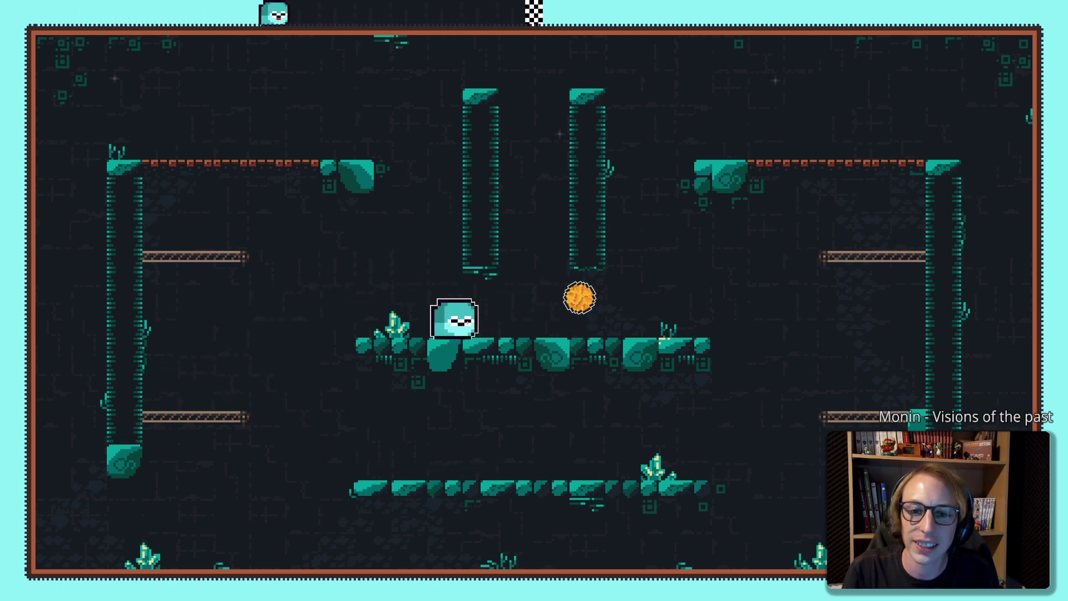
pyautogui.press('Right')
pyautogui.press('x')
pyautogui.press('Right')
pyautogui.press('c')
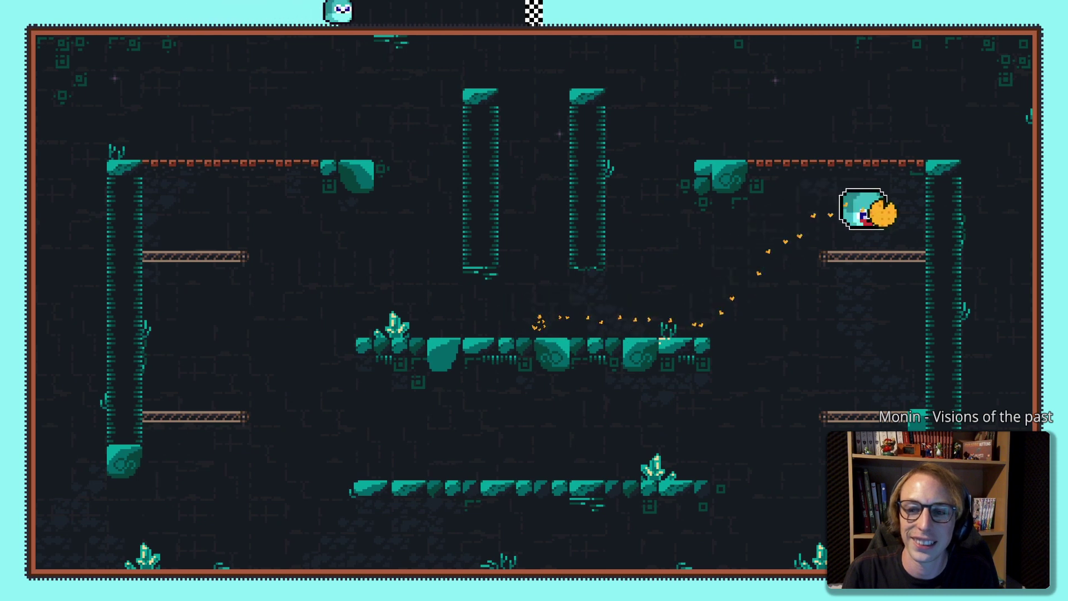
pyautogui.press('Left')
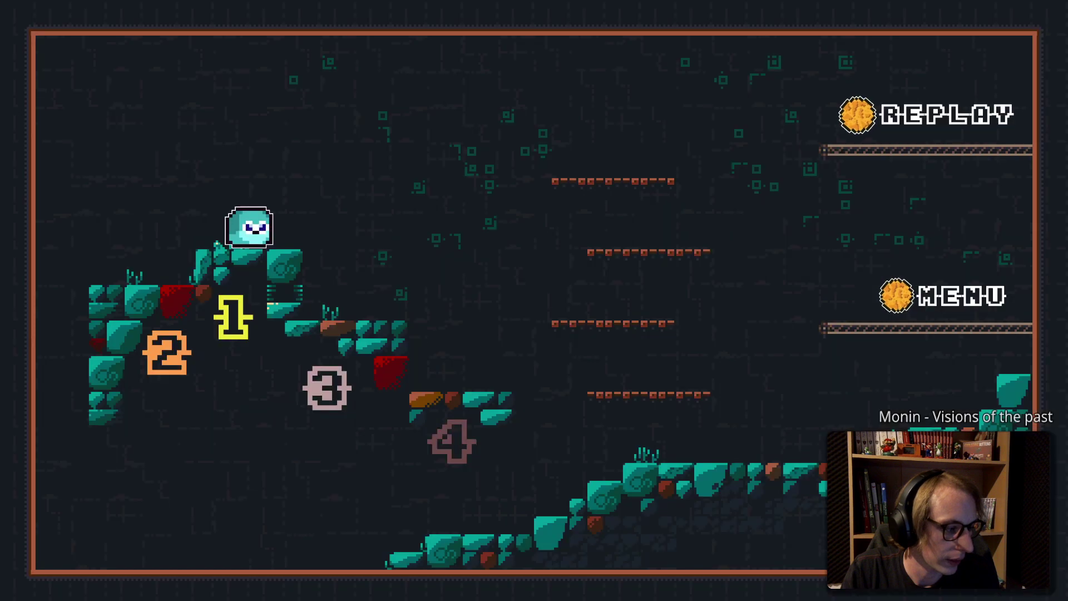
# Leave the fullscreen game from the REPLAY/MENU results screen with Enter
pyautogui.press('Return')
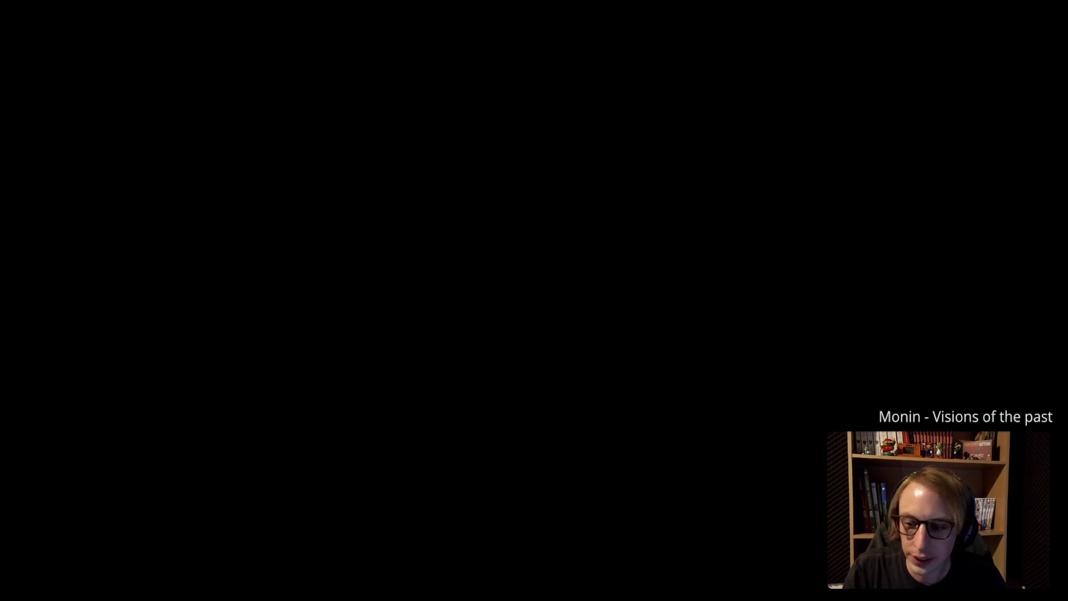
# Bring up the Windows Start menu, then dismiss it to return to the game
pyautogui.press('super')
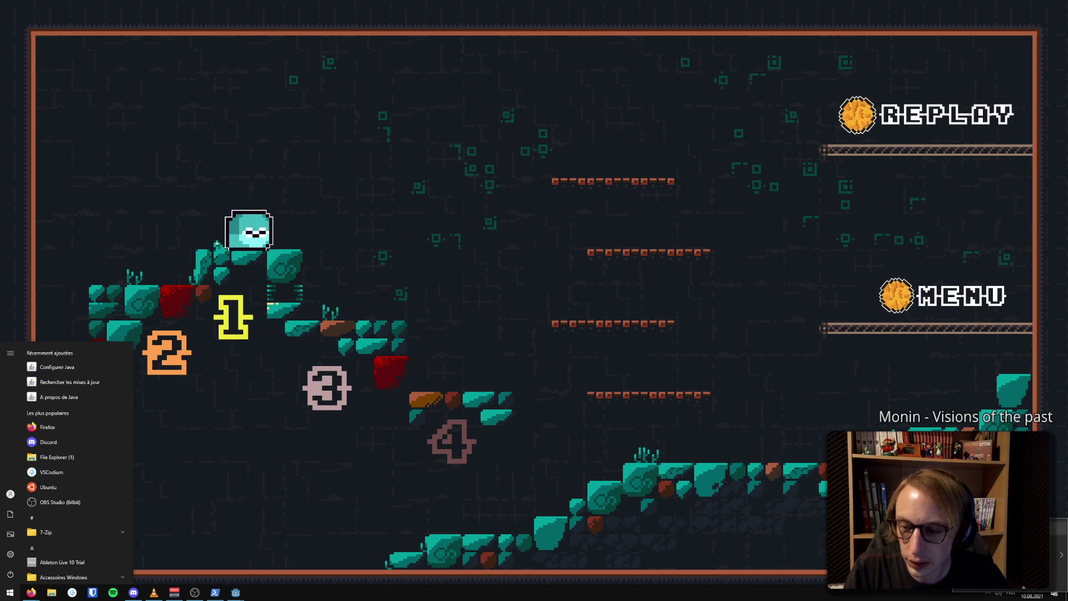
pyautogui.press('Escape')
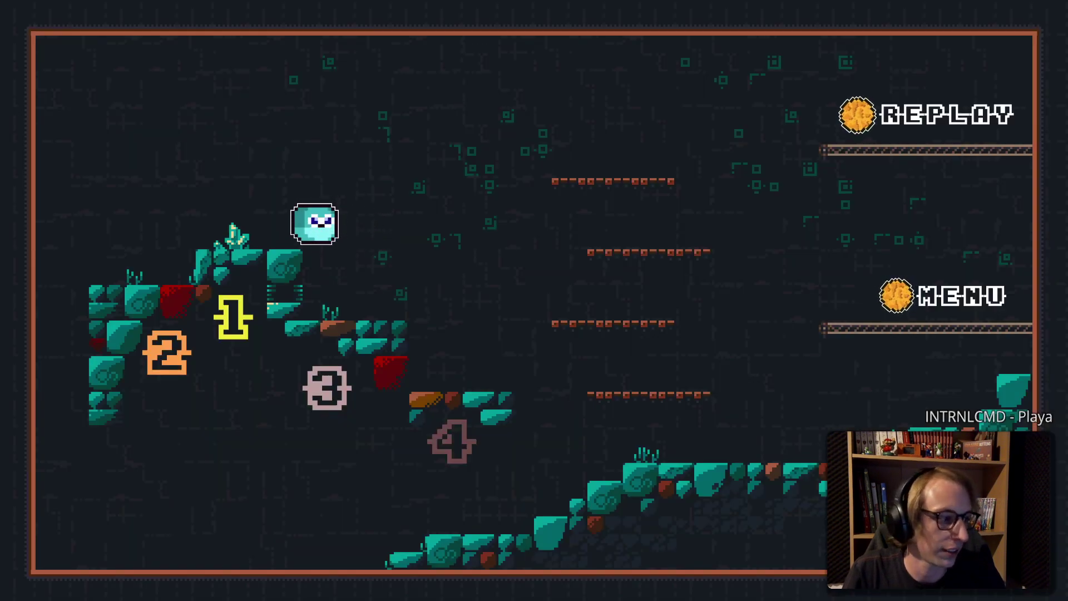
# Jump the character up the platforms and into the REPLAY orb to restart the match
pyautogui.press('Right')
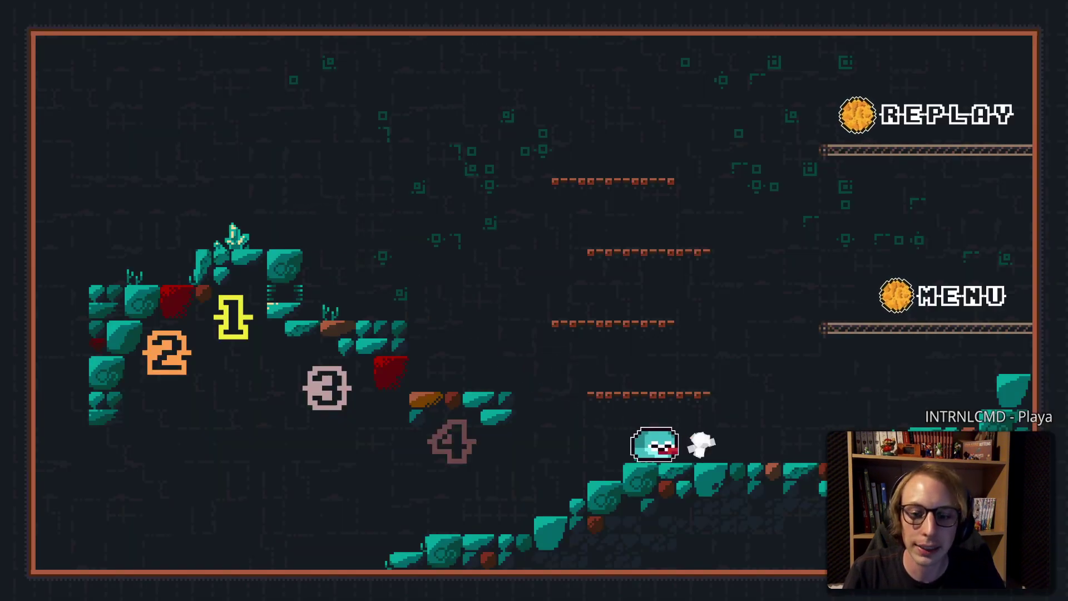
pyautogui.press('space')
pyautogui.press('space')
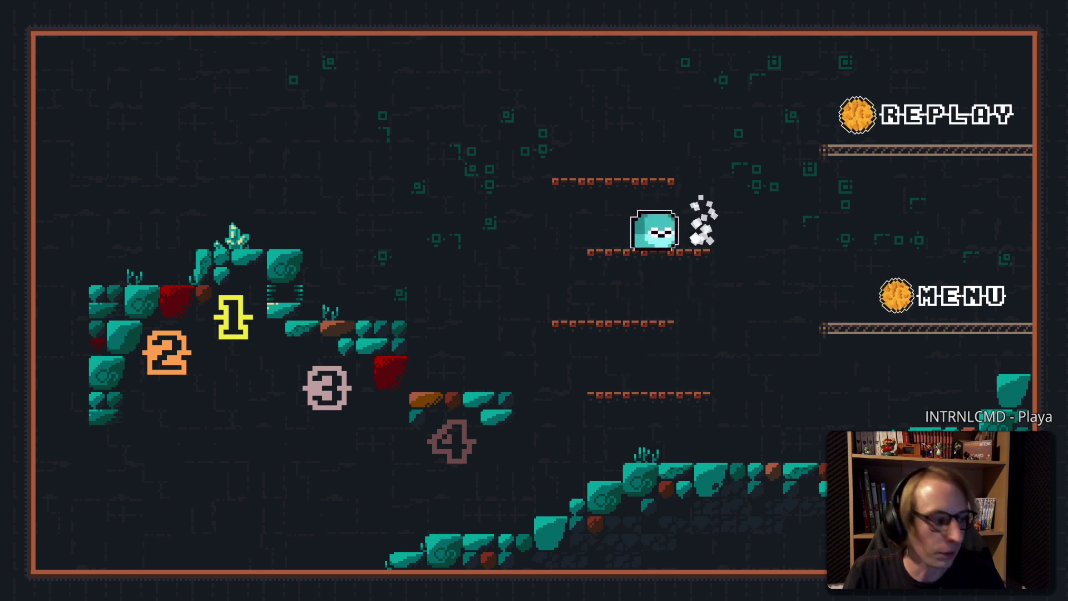
pyautogui.press('Left')
pyautogui.press('x')
pyautogui.press('space')
pyautogui.press('Right')
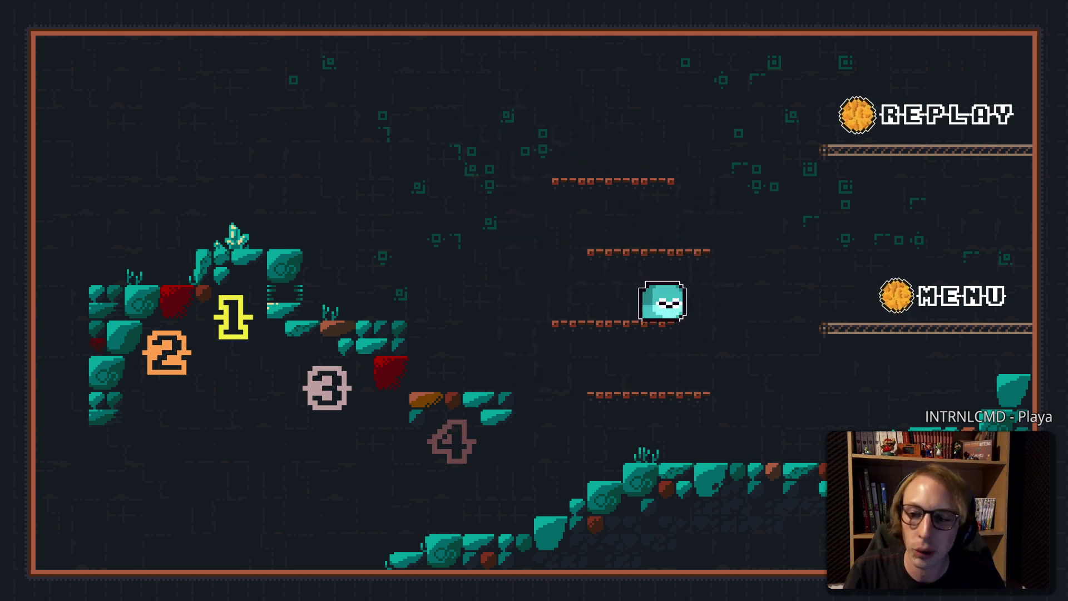
pyautogui.press('space')
pyautogui.press('space')
pyautogui.press('Right')
pyautogui.press('Left')
pyautogui.press('space')
pyautogui.press('Right')
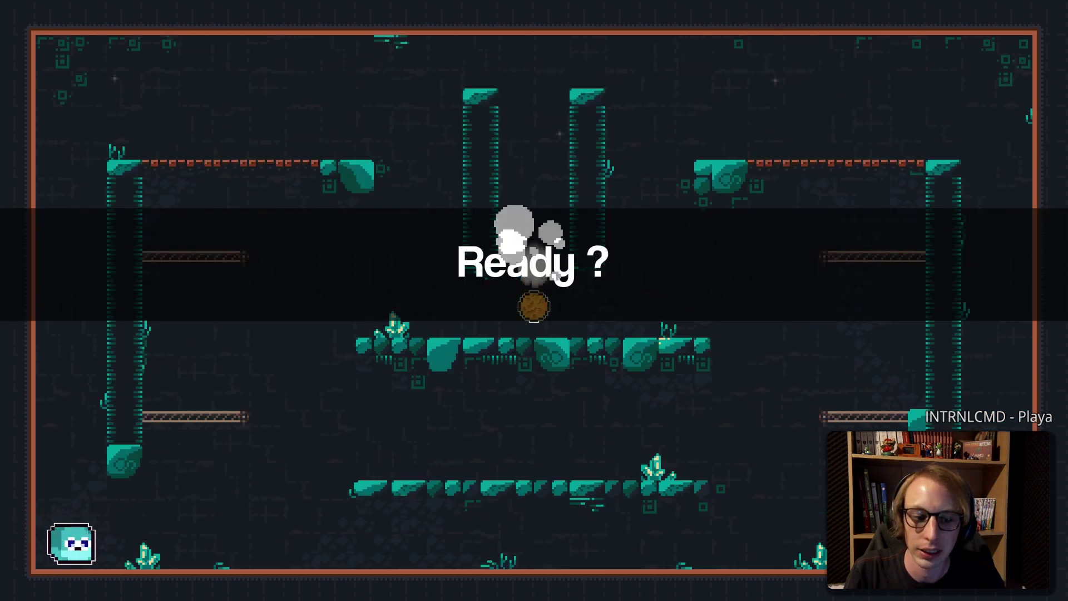
# Jump around the spawn area and come back left to grab the orb
pyautogui.press('Right')
pyautogui.press('space')
pyautogui.press('Left')
pyautogui.press('space')
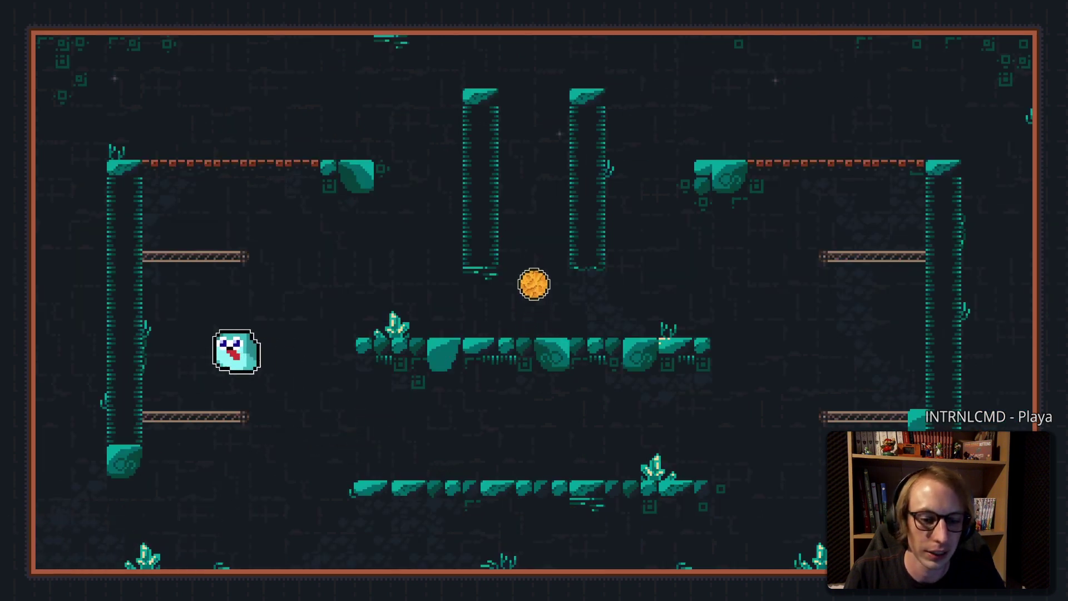
pyautogui.press('Right')
pyautogui.press('space')
pyautogui.press('Right')
pyautogui.press('space')
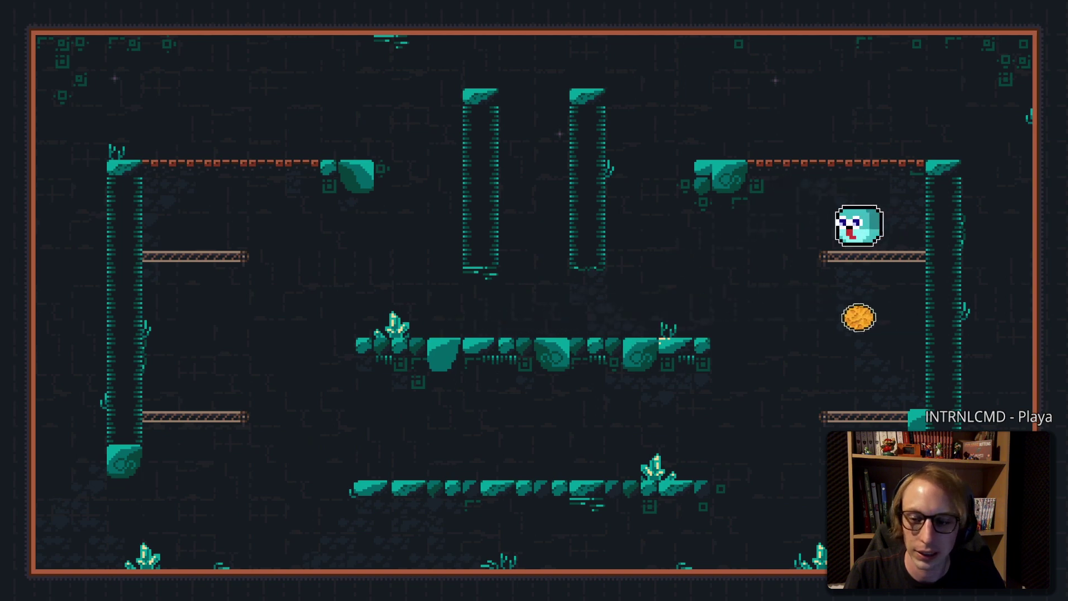
pyautogui.press('Left')
# Throw the orb at the left wall, then drop onto the centre platform and ledge
pyautogui.press('x')
pyautogui.press('space')
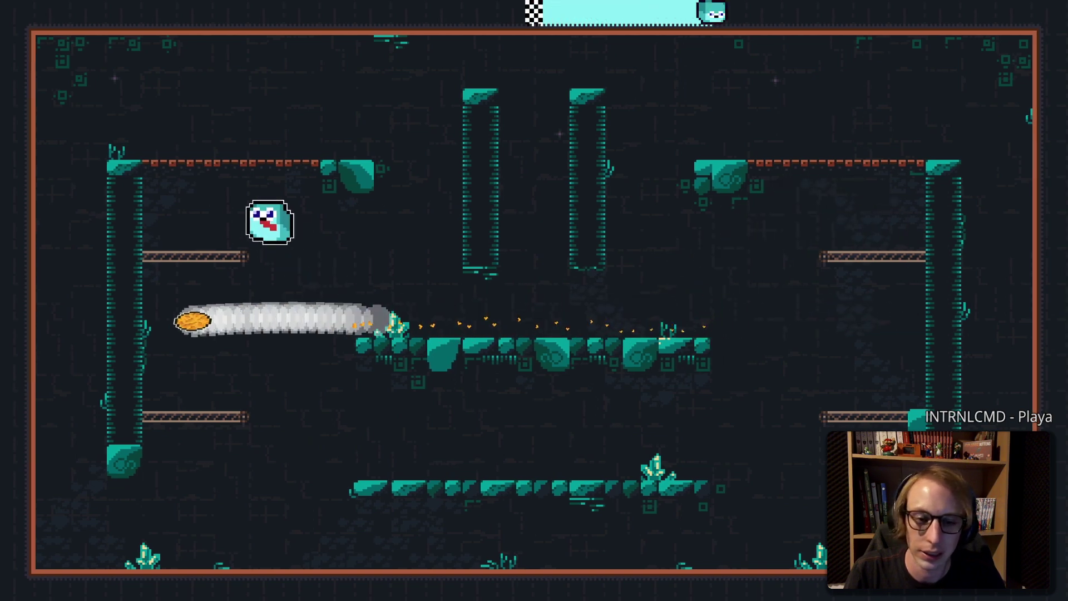
pyautogui.press('Right')
pyautogui.press('Left')
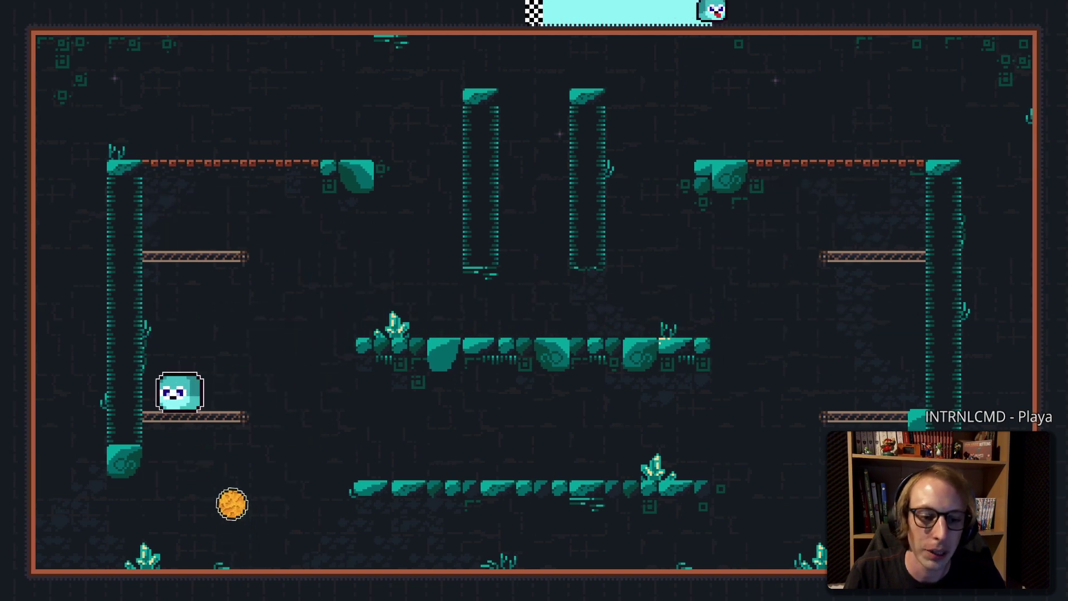
pyautogui.press('Right')
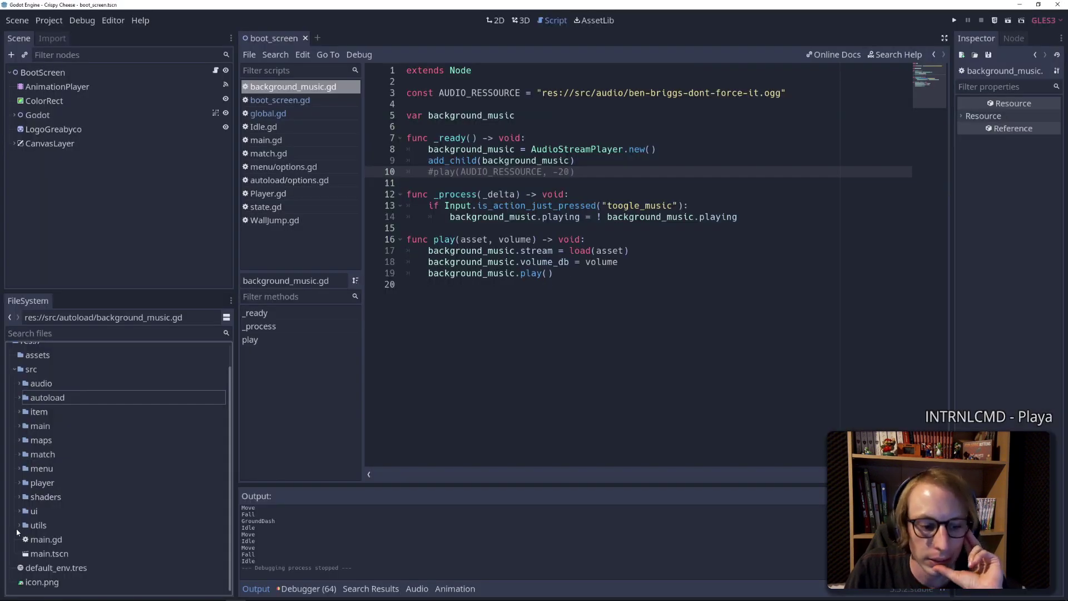
pyautogui.click(19, 529)
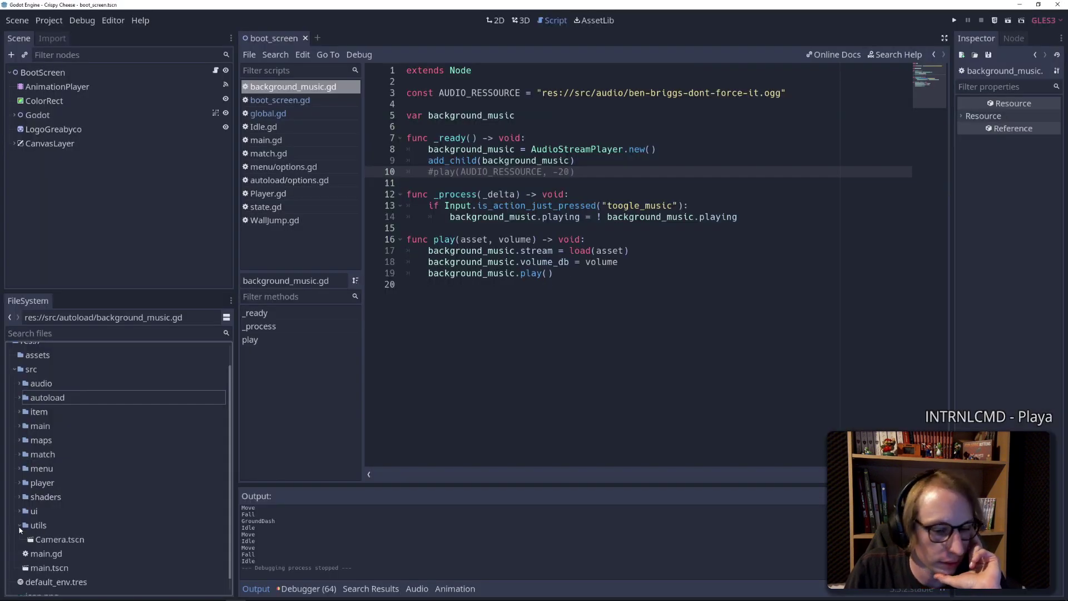
pyautogui.click(18, 469)
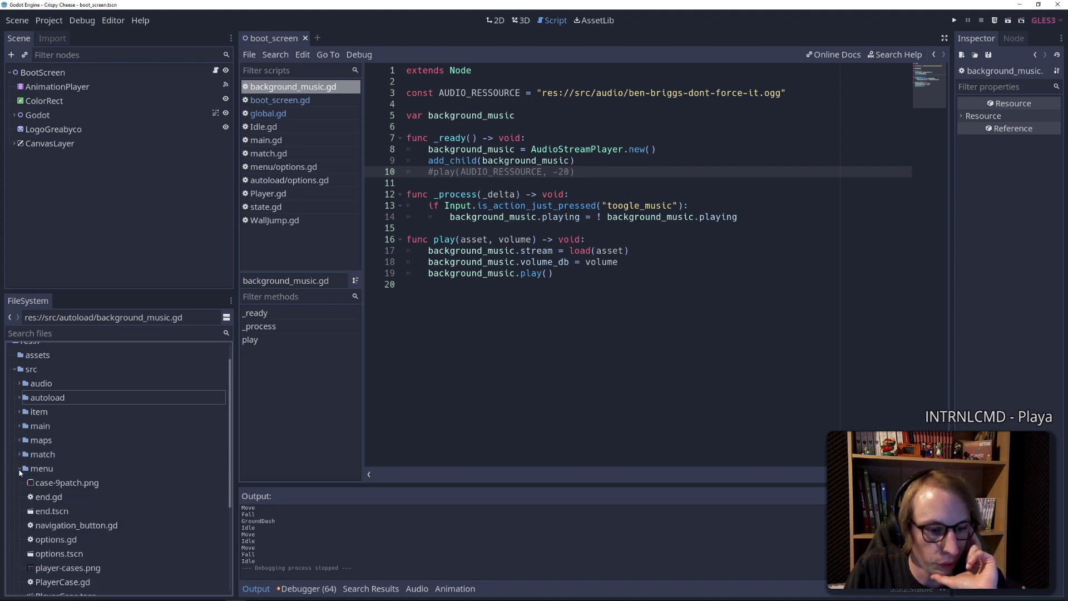
pyautogui.scroll(-3, 19, 477)
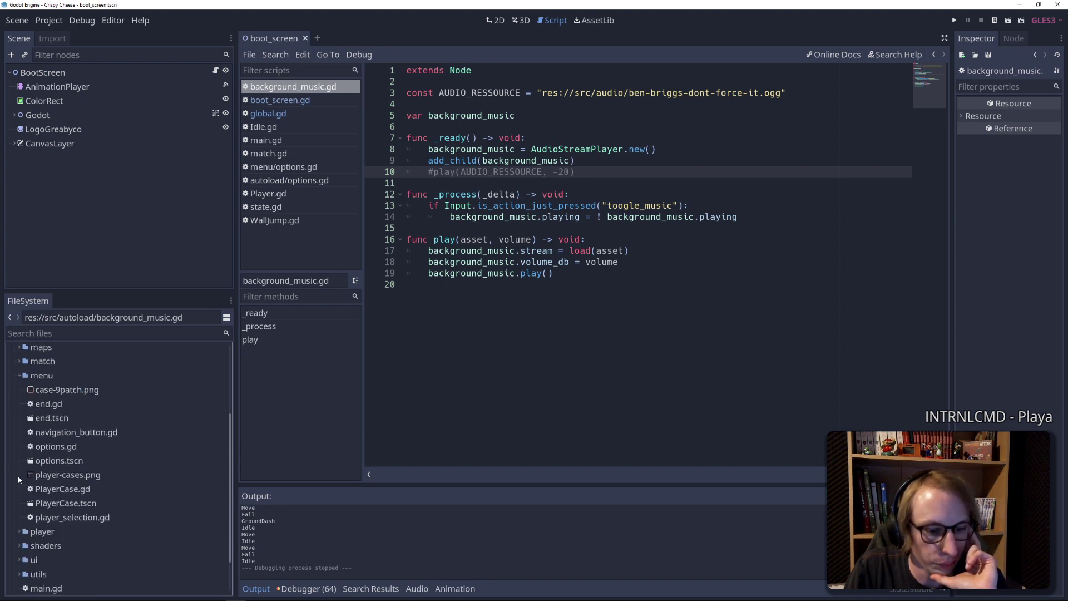
pyautogui.click(19, 376)
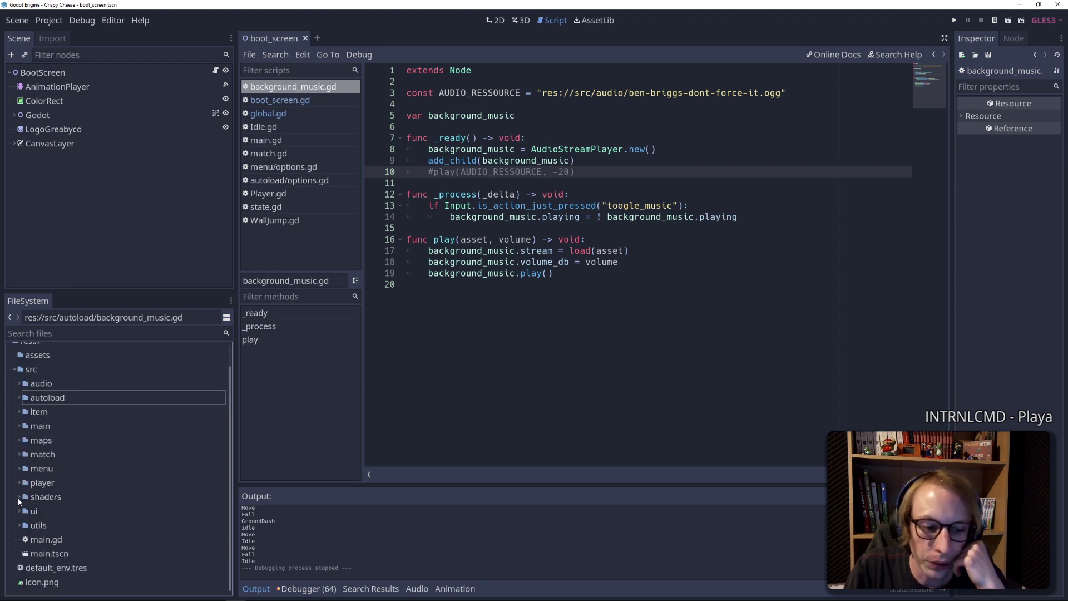
pyautogui.click(19, 482)
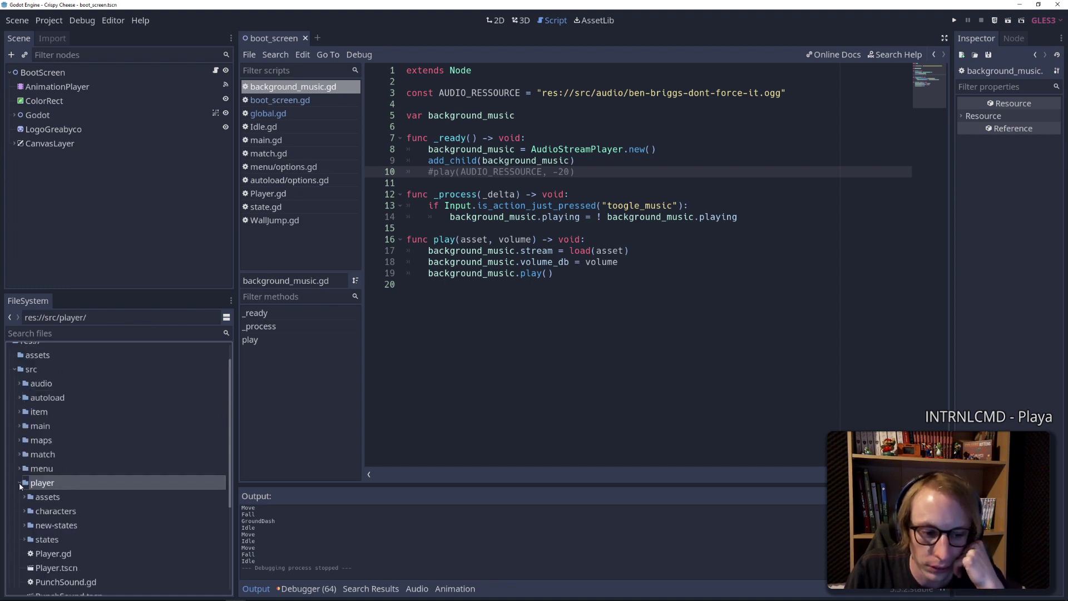
pyautogui.scroll(-3, 20, 486)
pyautogui.scroll(-2, 20, 486)
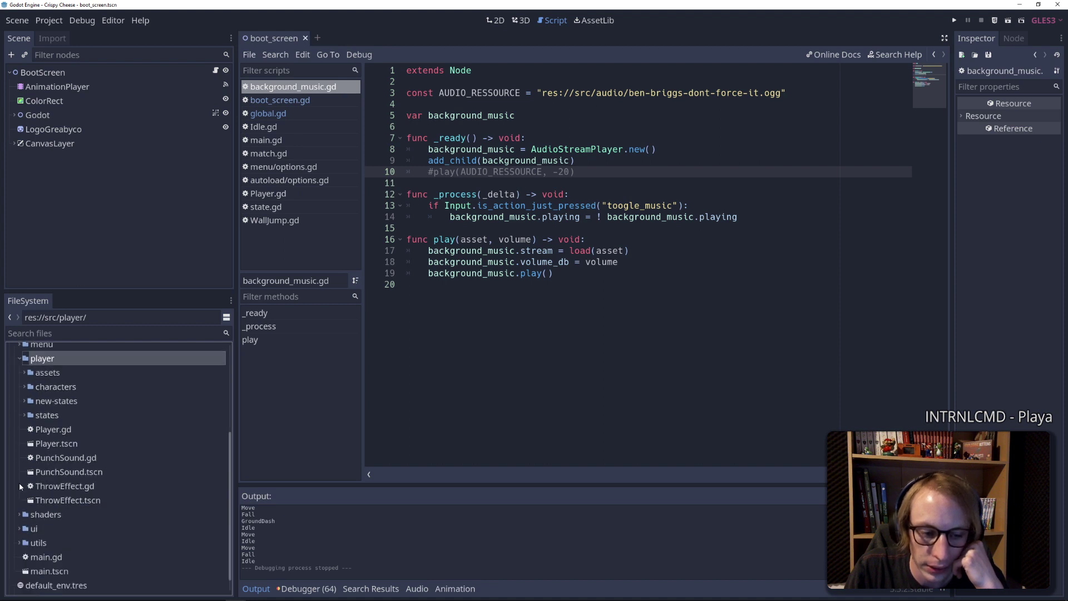
pyautogui.scroll(4, 20, 485)
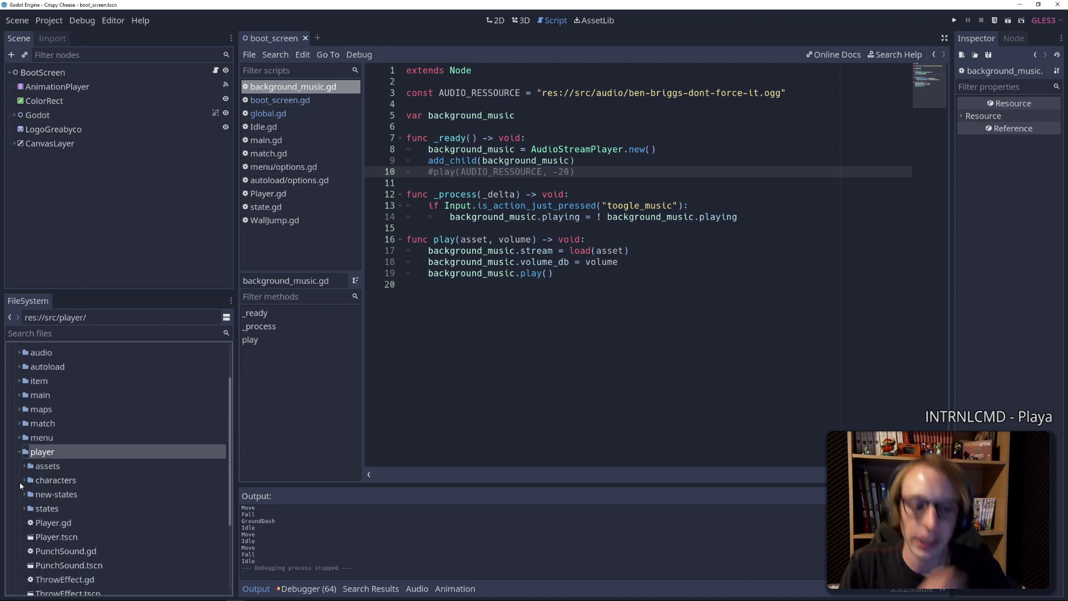
pyautogui.click(18, 452)
pyautogui.click(20, 438)
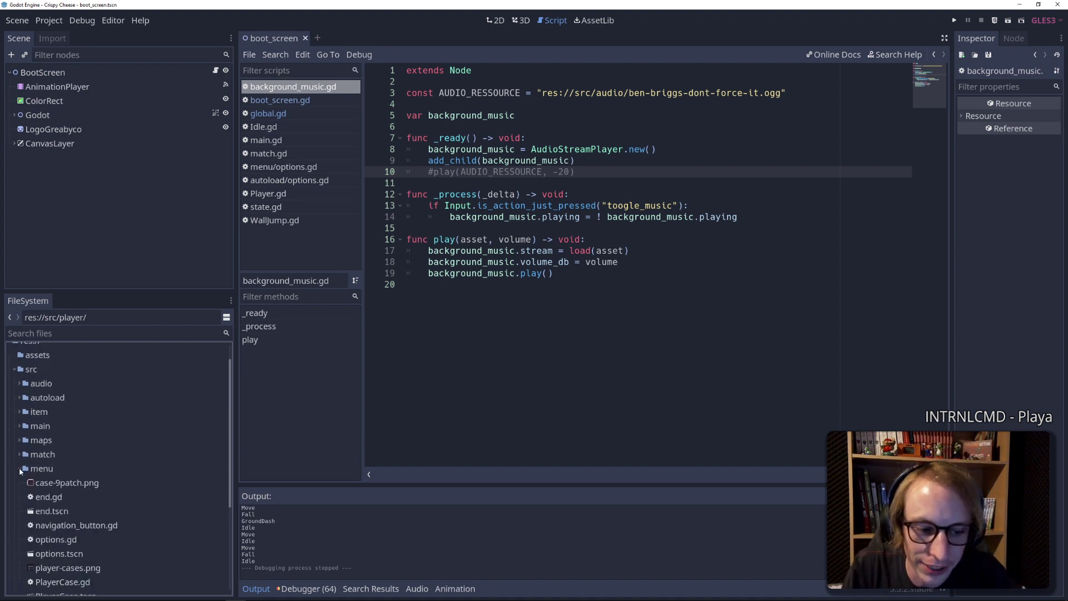
pyautogui.scroll(2, 20, 474)
pyautogui.scroll(2, 25, 476)
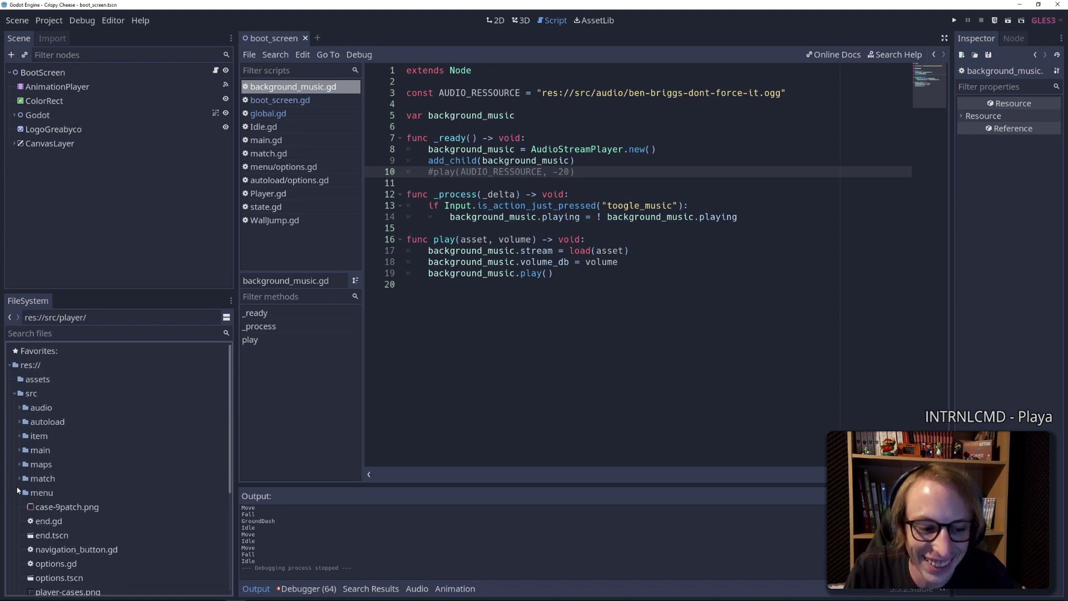
pyautogui.click(19, 492)
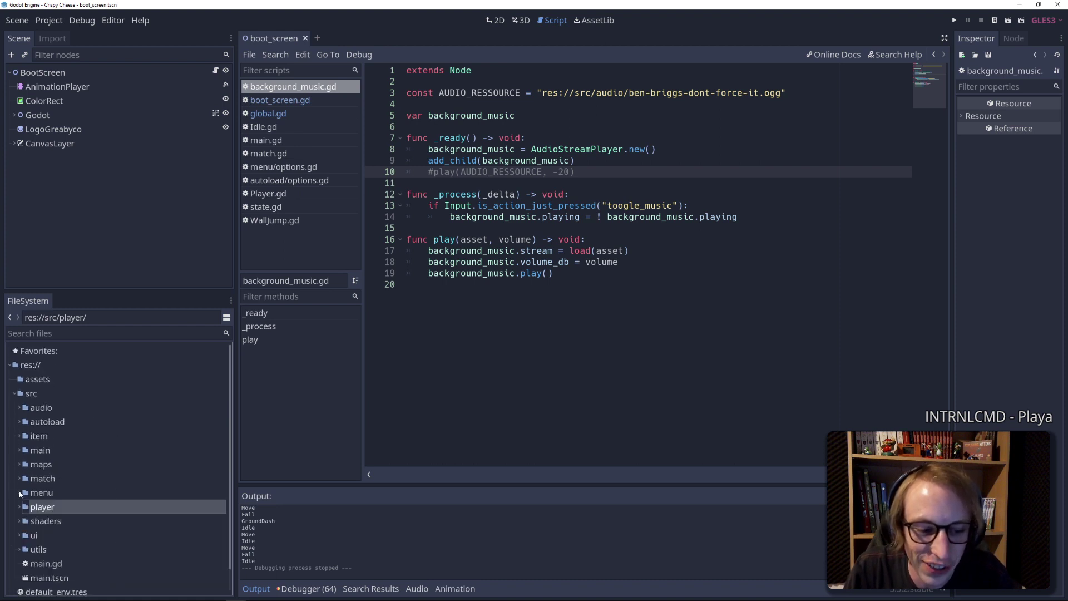
pyautogui.click(20, 451)
pyautogui.click(20, 450)
pyautogui.scroll(-1, 23, 470)
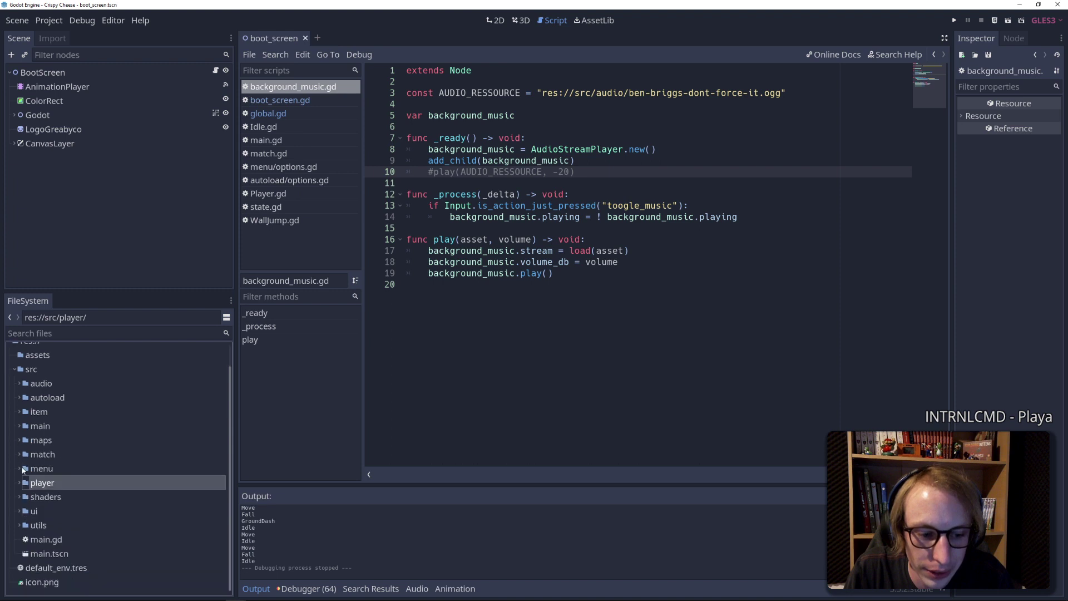
pyautogui.click(23, 512)
pyautogui.click(21, 510)
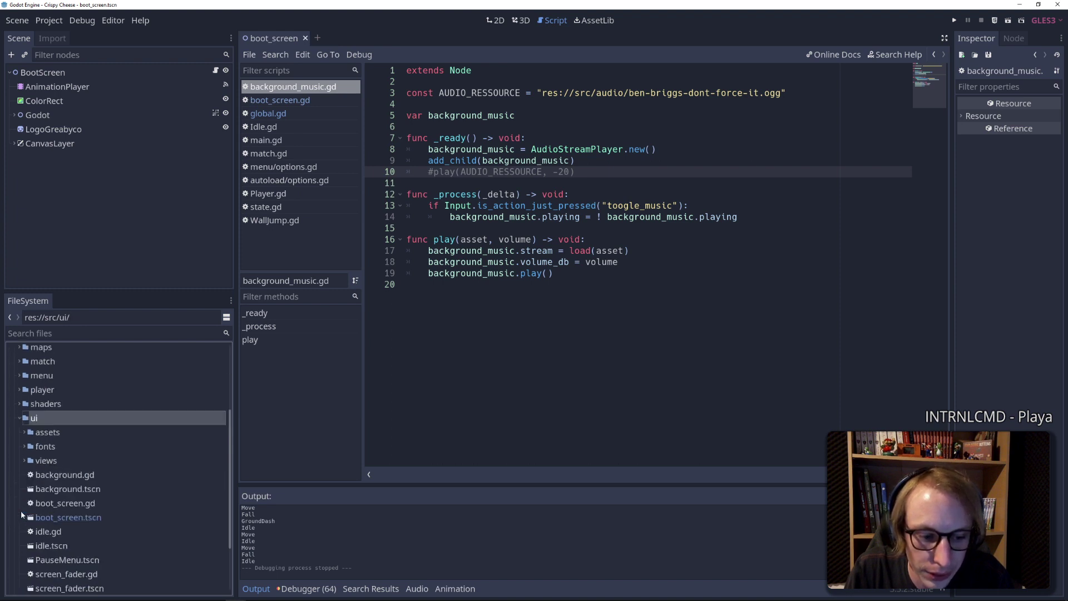
pyautogui.scroll(-5, 23, 501)
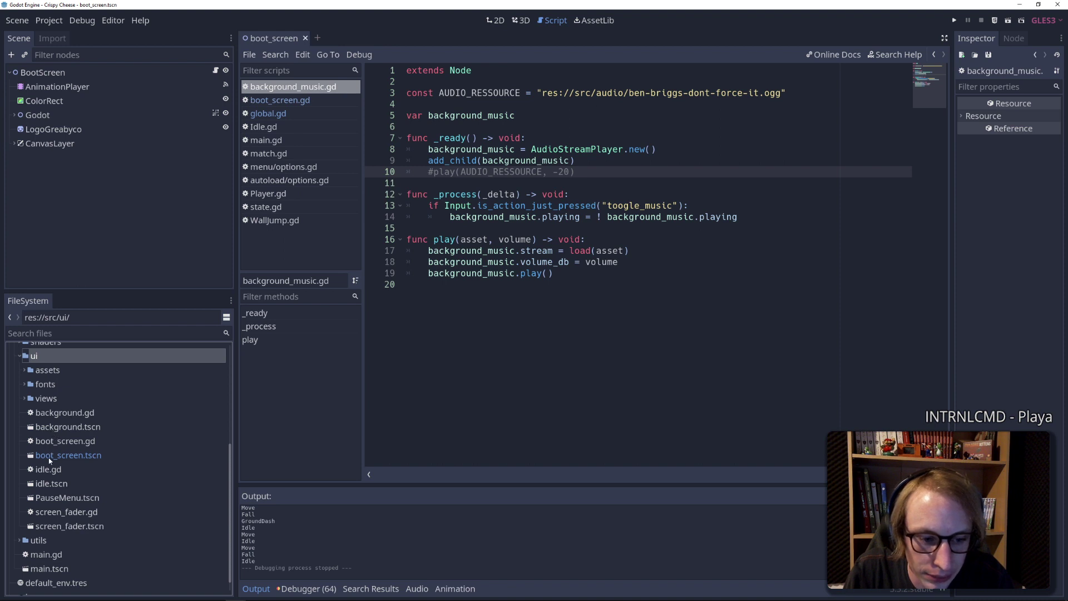
pyautogui.click(26, 399)
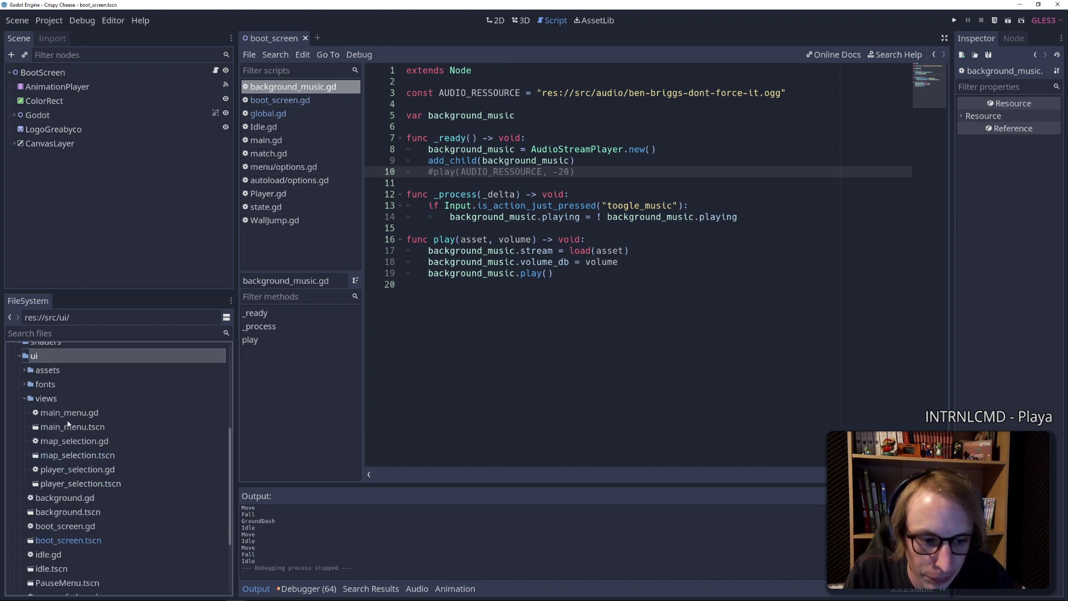
pyautogui.click(24, 399)
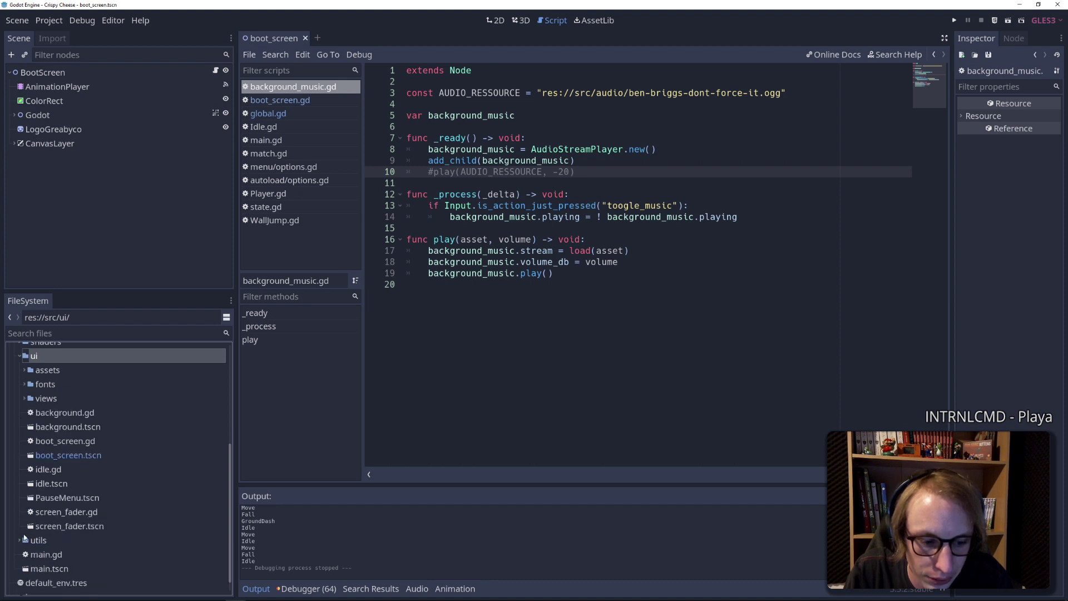
pyautogui.scroll(-1, 25, 537)
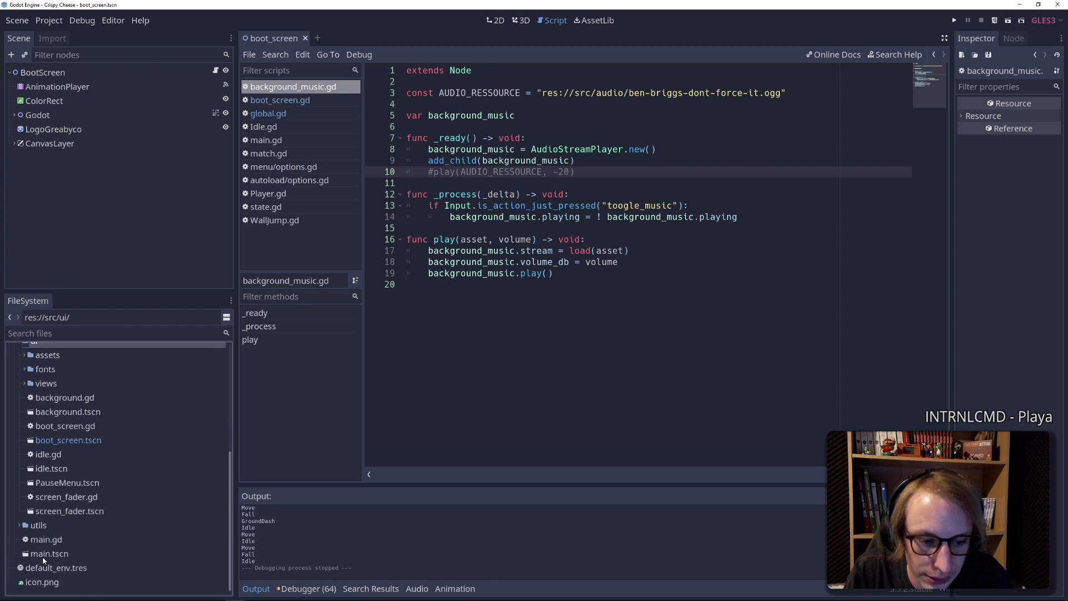
pyautogui.scroll(5, 48, 516)
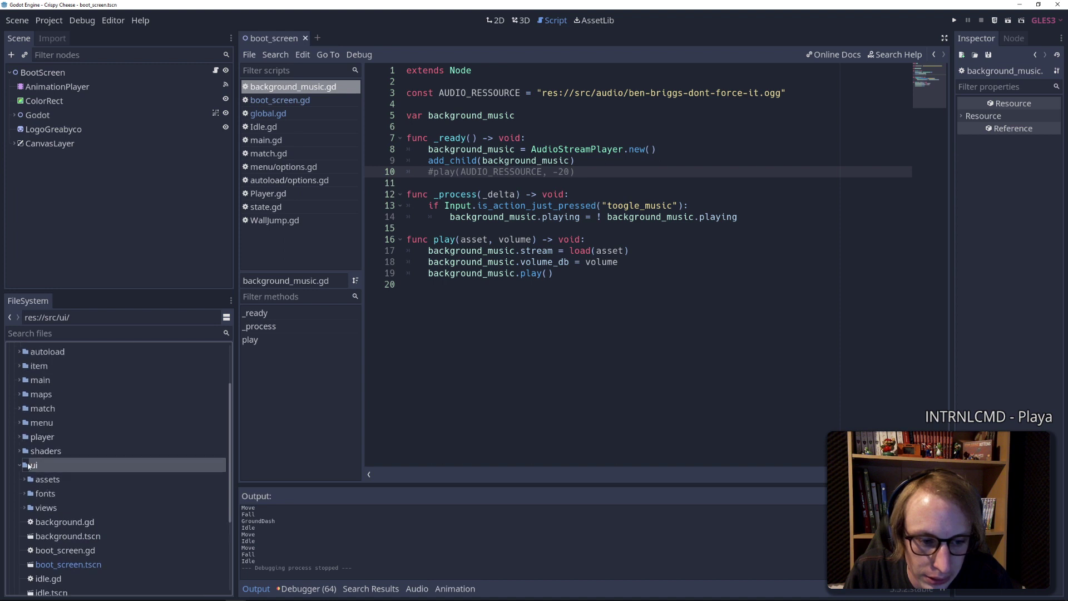
pyautogui.click(19, 438)
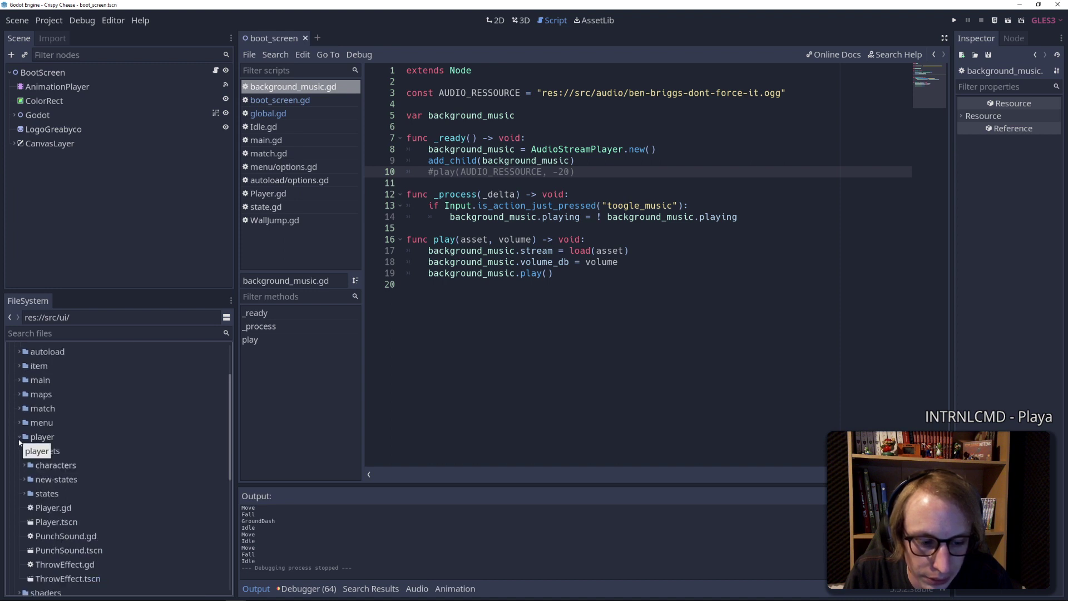
pyautogui.click(19, 437)
pyautogui.click(20, 424)
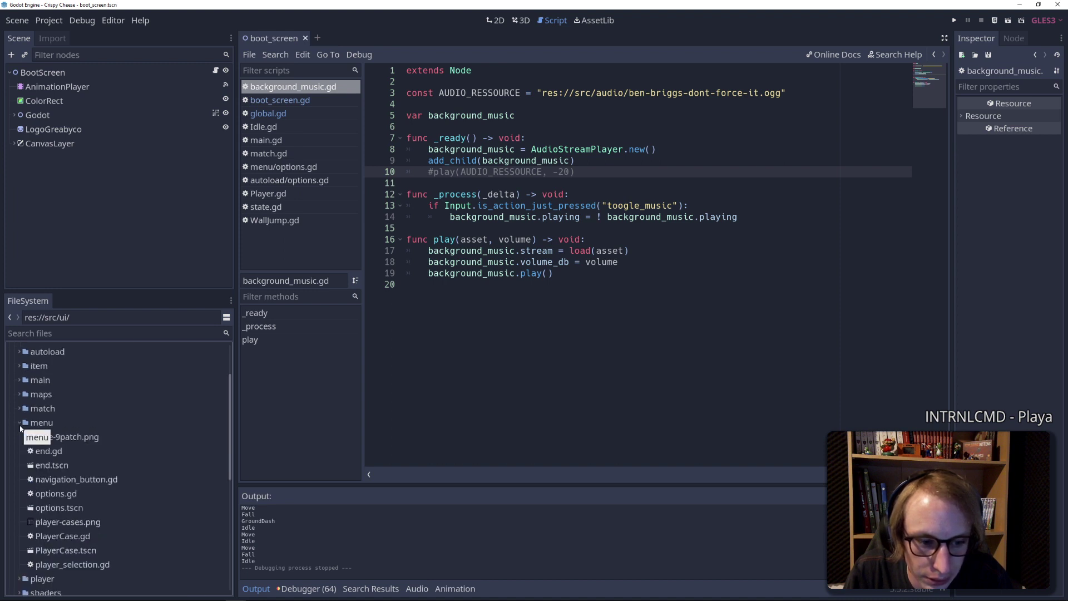
pyautogui.click(20, 423)
pyautogui.click(20, 410)
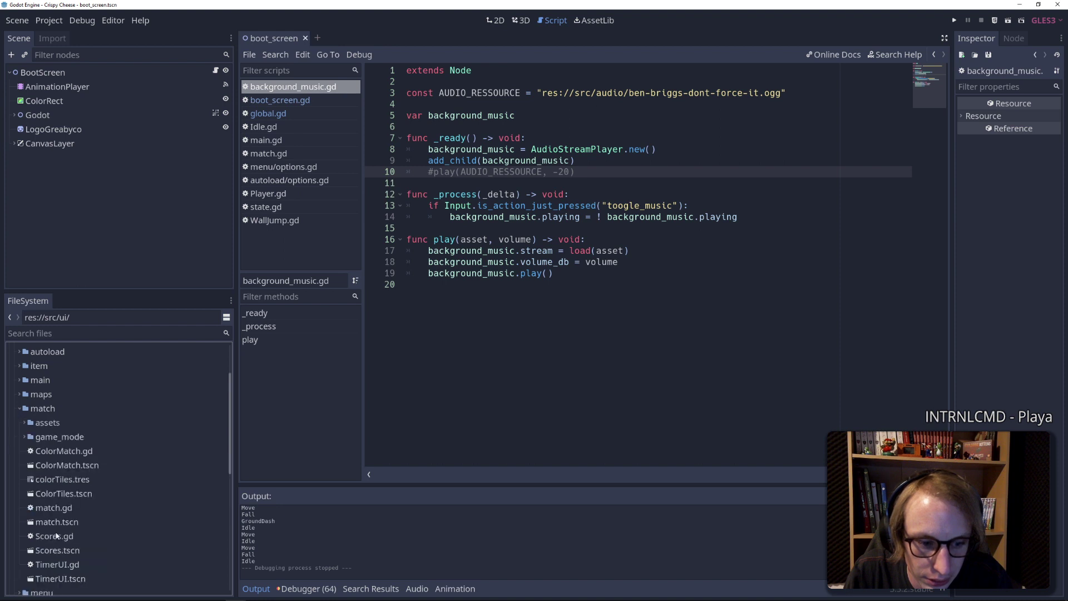
pyautogui.click(25, 425)
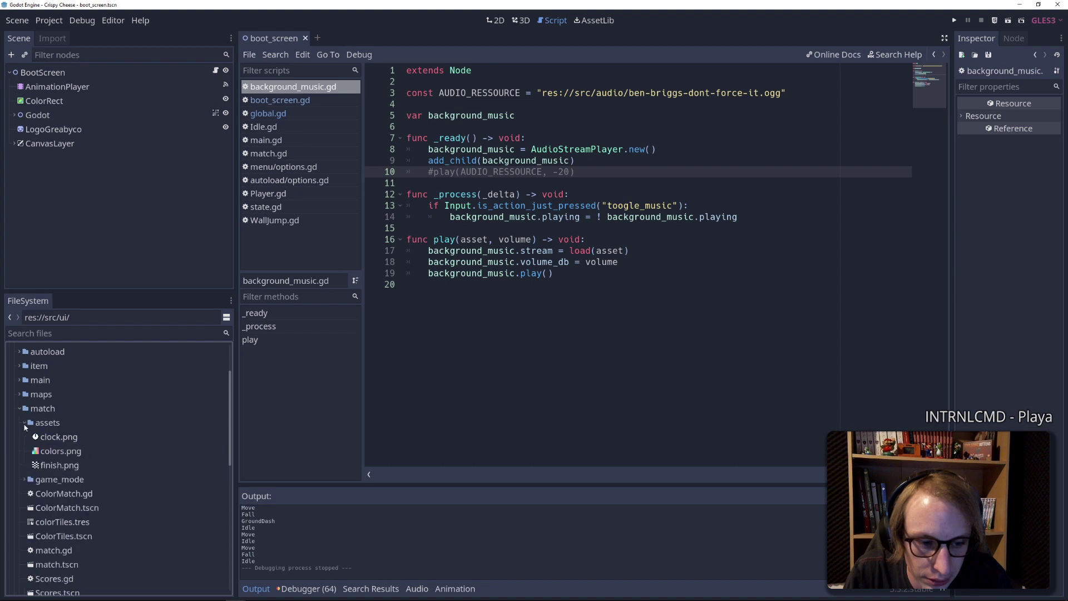
pyautogui.click(20, 409)
pyautogui.click(20, 395)
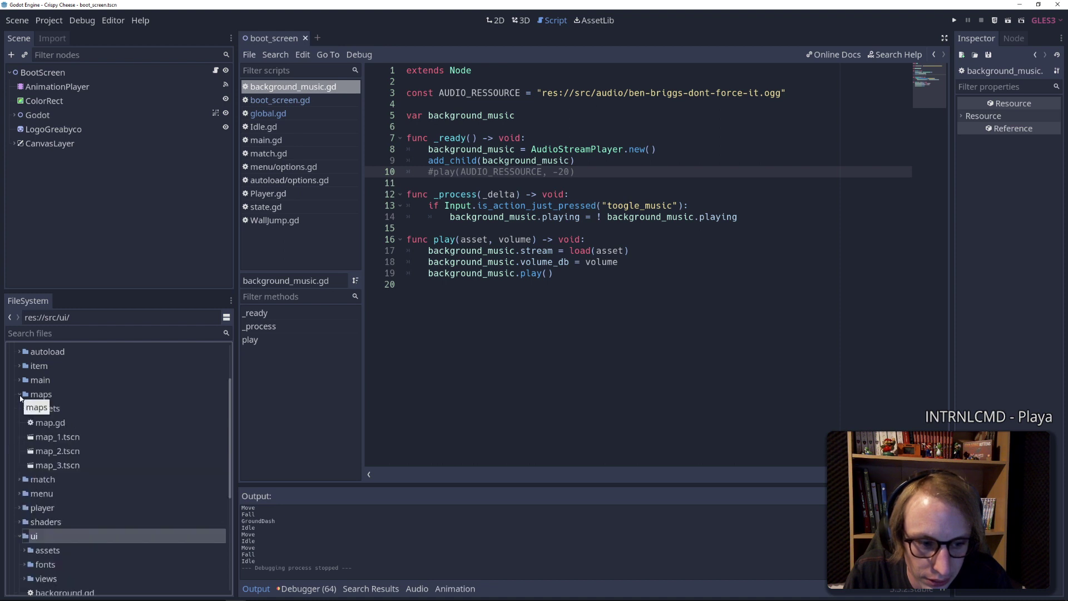
pyautogui.click(20, 394)
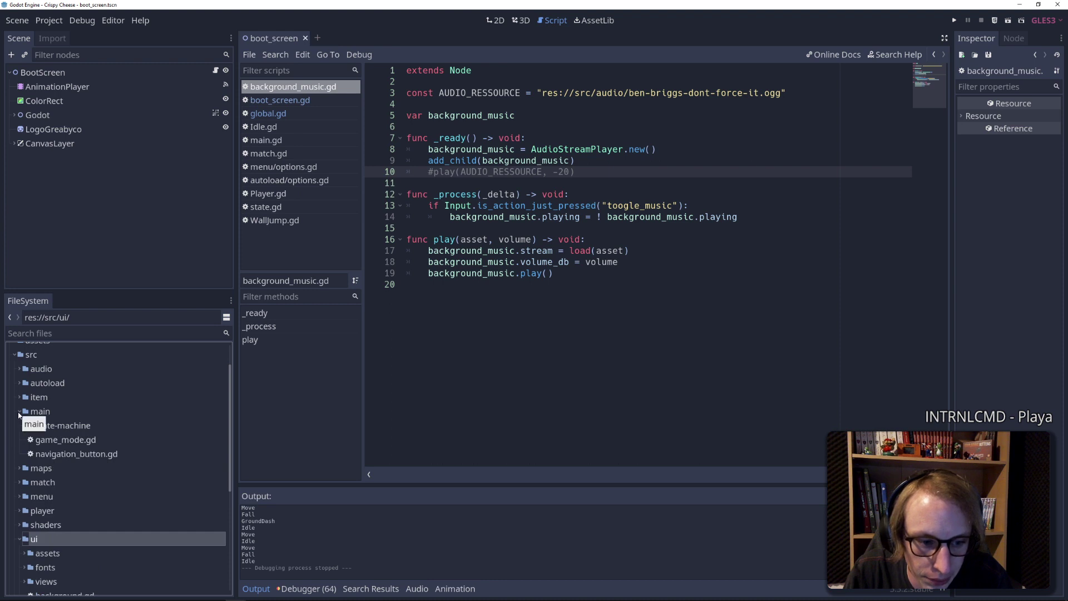
pyautogui.click(19, 411)
pyautogui.click(19, 397)
pyautogui.click(19, 397)
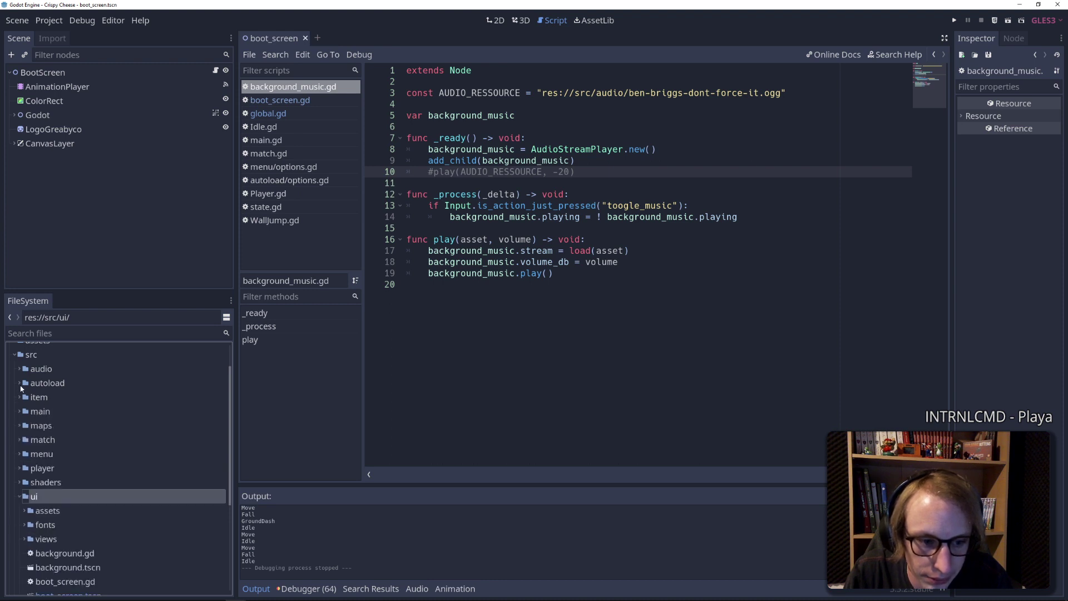
pyautogui.click(19, 383)
pyautogui.click(19, 383)
pyautogui.click(19, 369)
pyautogui.click(20, 369)
pyautogui.scroll(-5, 27, 470)
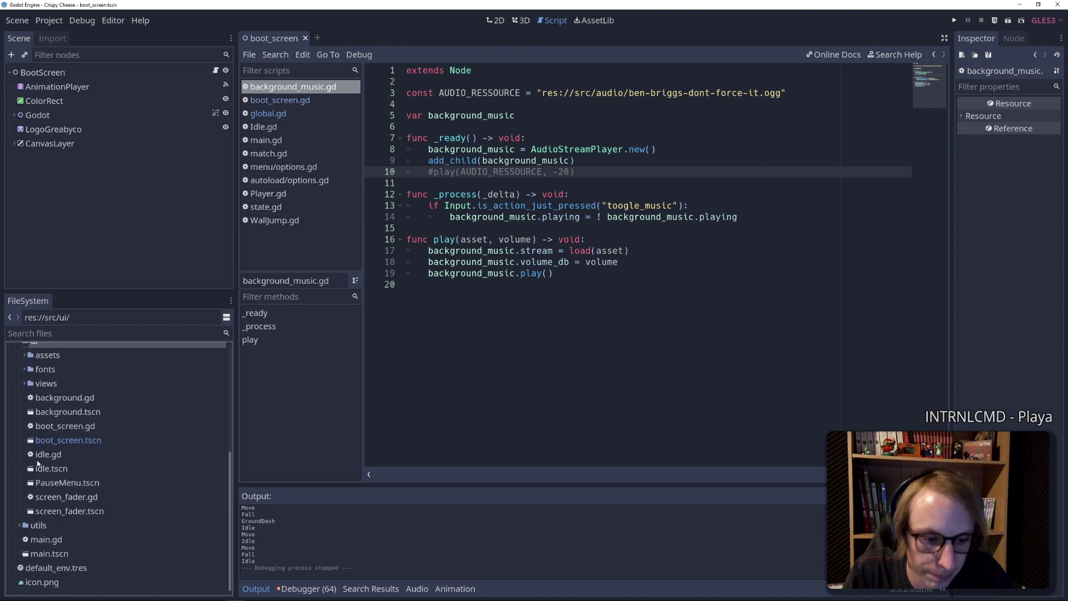
# Open PauseMenu.tscn in the 2D view, then open background.tscn
pyautogui.doubleClick(68, 484)
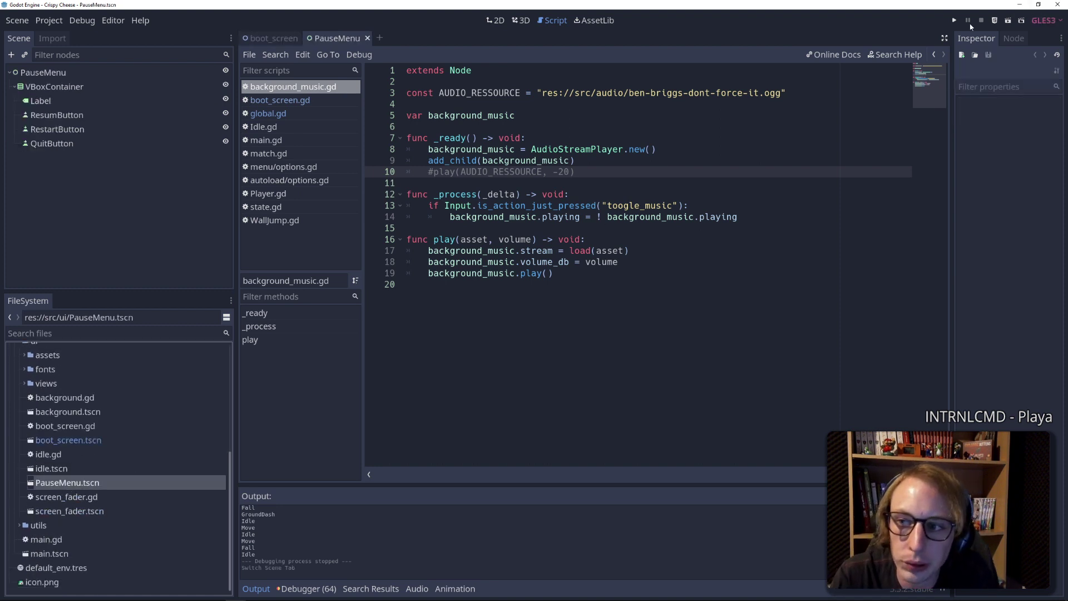
pyautogui.click(496, 21)
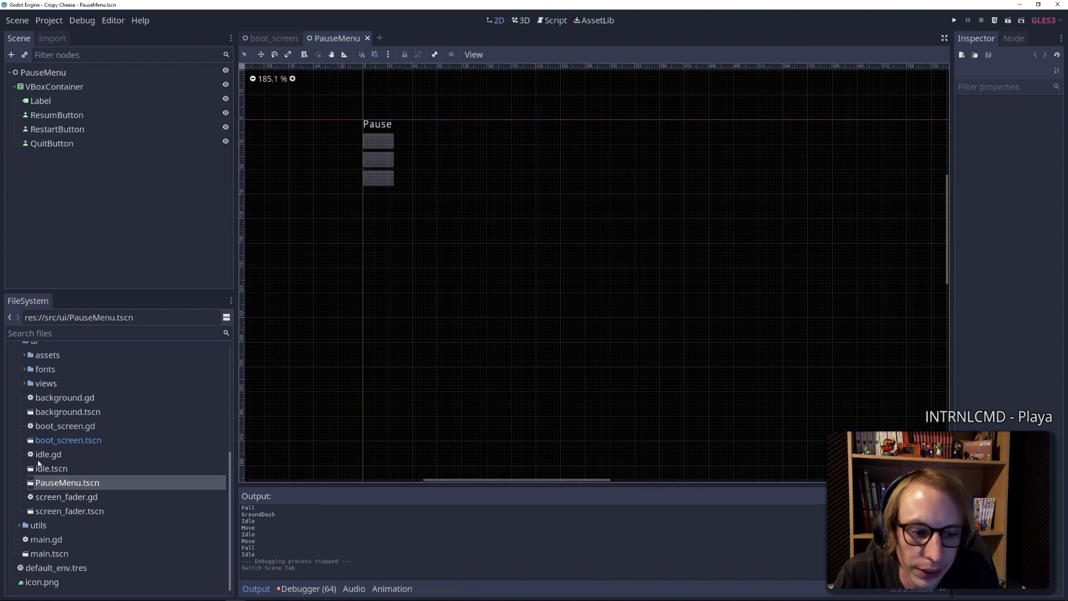
pyautogui.doubleClick(56, 413)
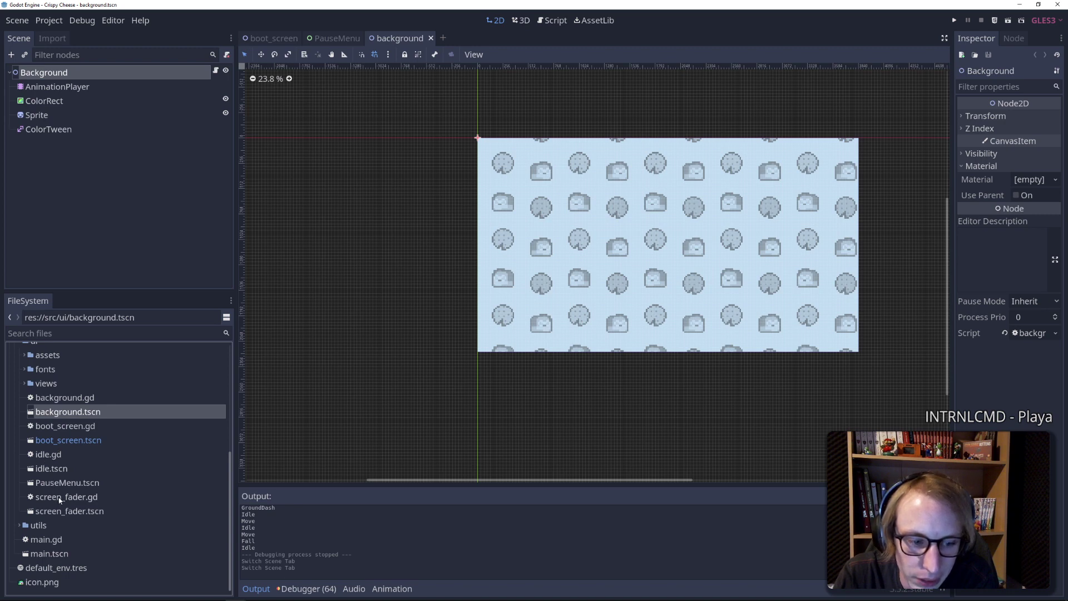
# Browse the views, fonts, ui assets, player and menu folders in FileSystem
pyautogui.scroll(2, 18, 420)
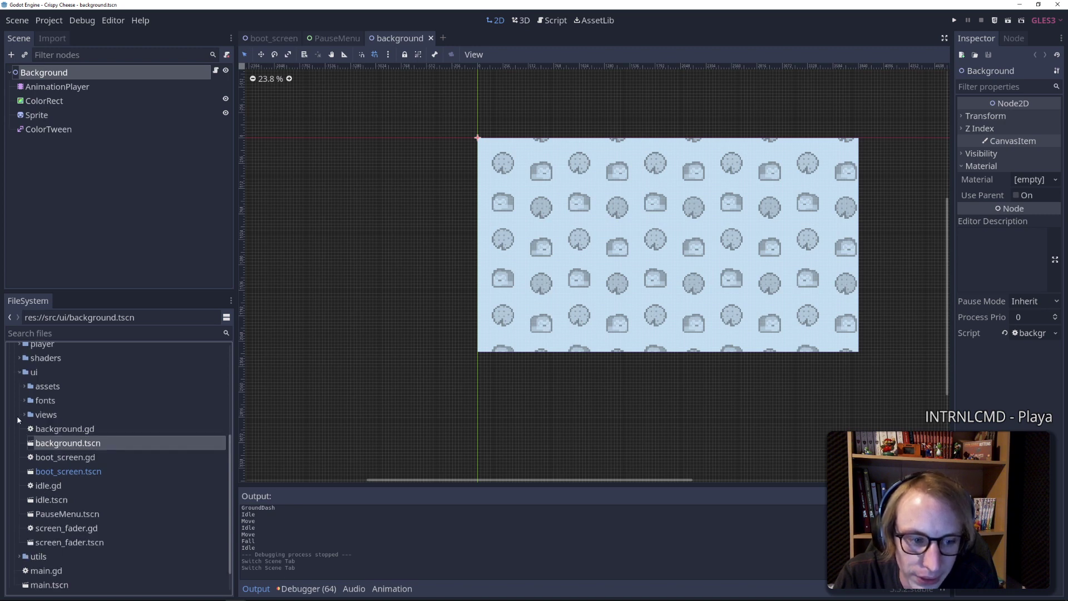
pyautogui.click(21, 413)
pyautogui.click(24, 416)
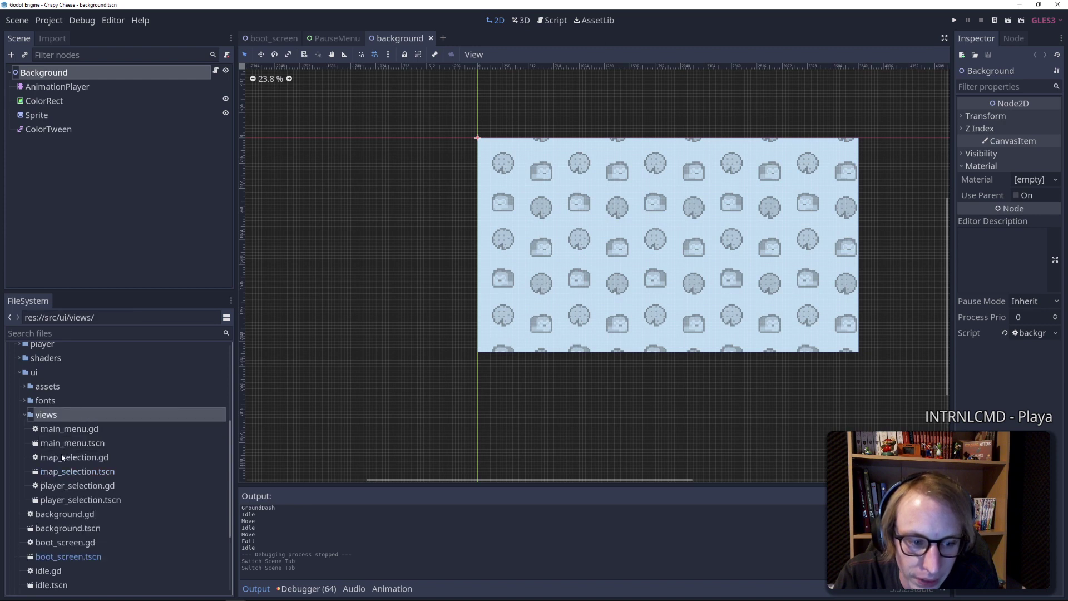
pyautogui.click(24, 416)
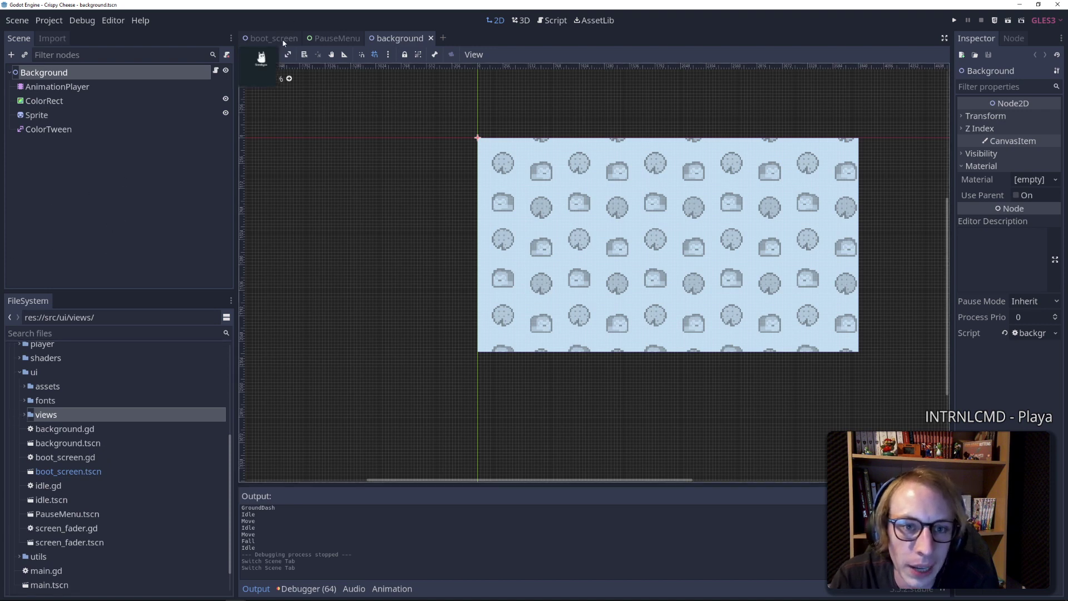
pyautogui.scroll(-1, 88, 477)
pyautogui.scroll(3, 75, 493)
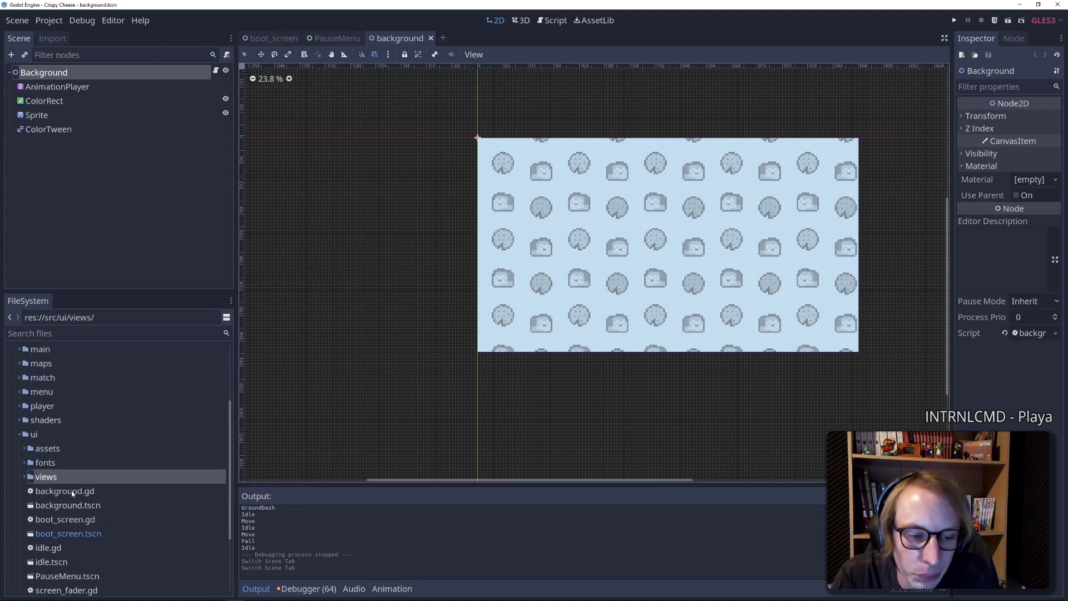
pyautogui.click(25, 462)
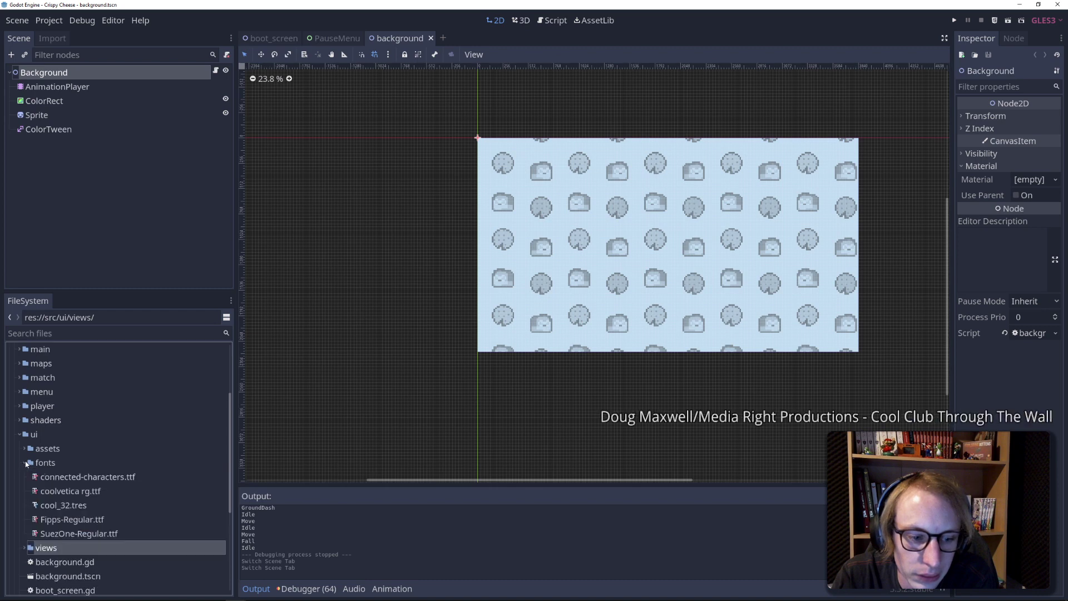
pyautogui.click(25, 462)
pyautogui.click(25, 449)
pyautogui.click(25, 448)
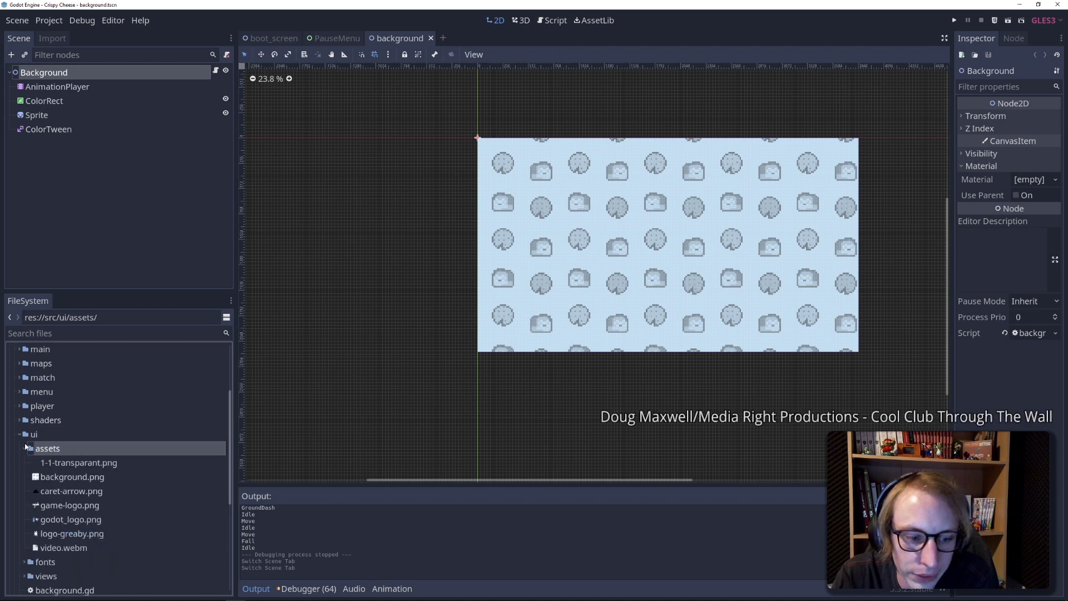
pyautogui.click(26, 449)
pyautogui.click(34, 406)
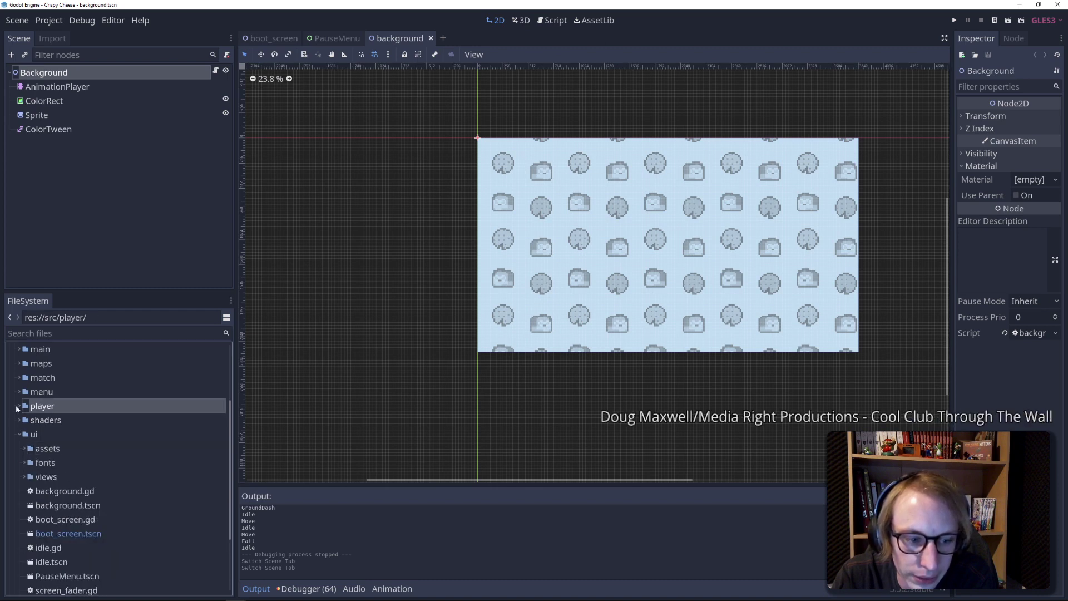
pyautogui.click(19, 406)
pyautogui.click(20, 406)
pyautogui.click(19, 392)
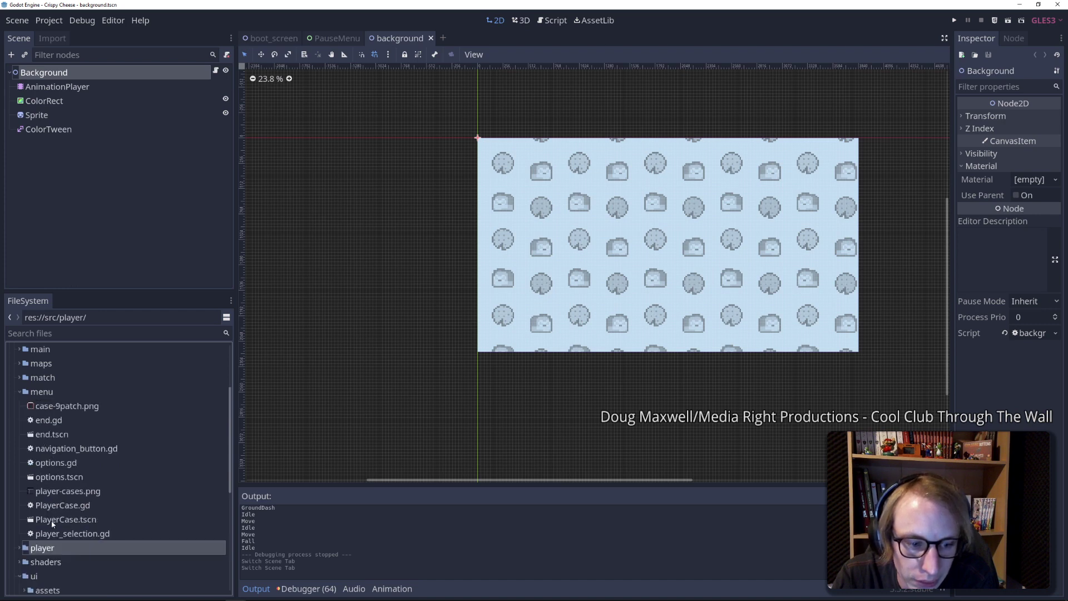
# Expand src/autoload and open idle_timer.gd in the script editor
pyautogui.scroll(3, 51, 534)
pyautogui.scroll(2, 52, 529)
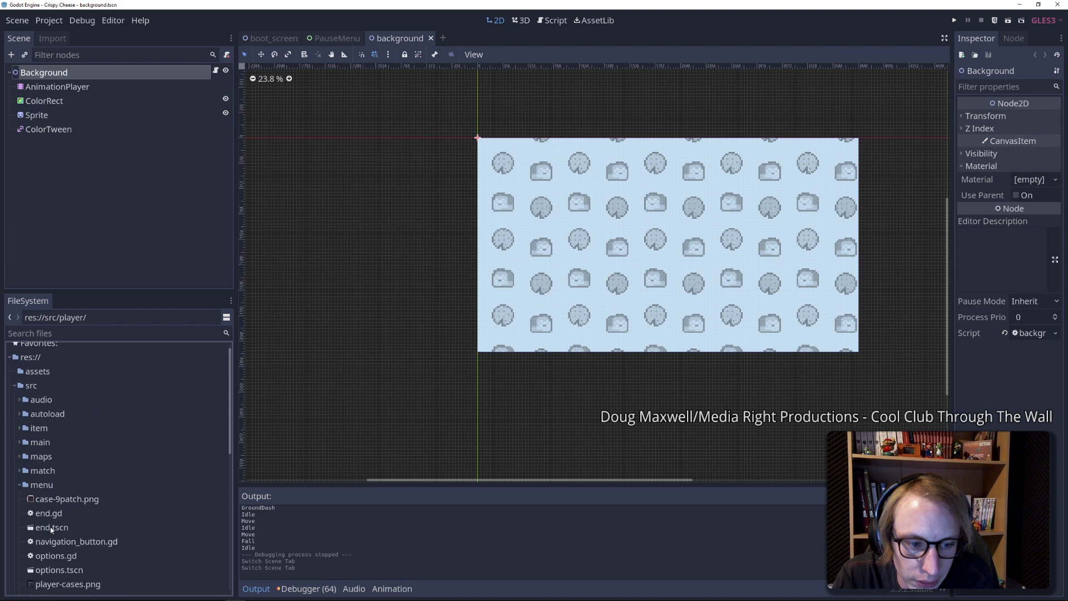
pyautogui.click(21, 414)
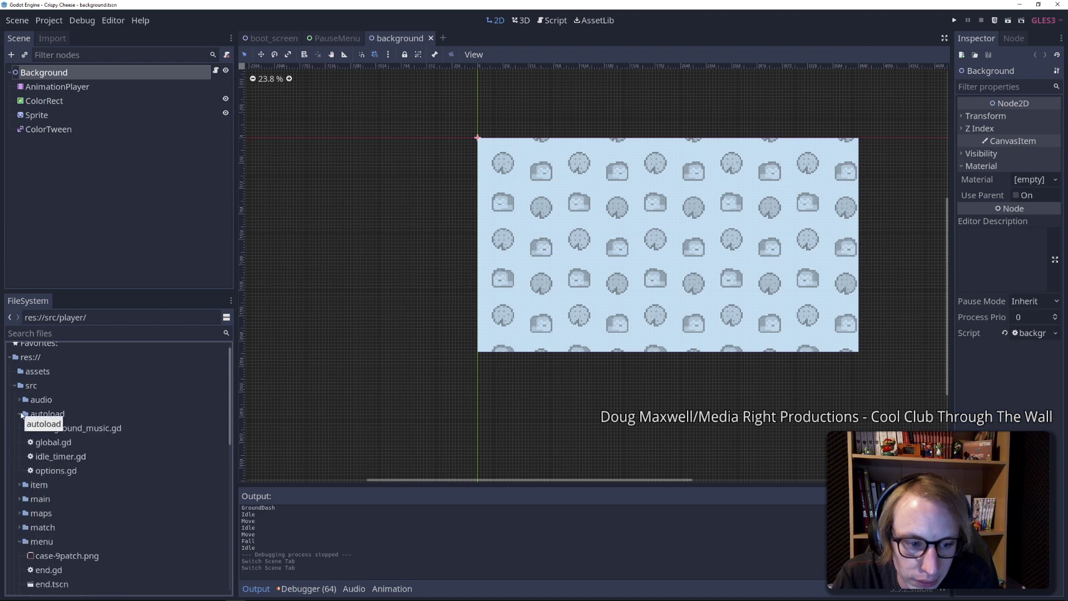
pyautogui.doubleClick(47, 453)
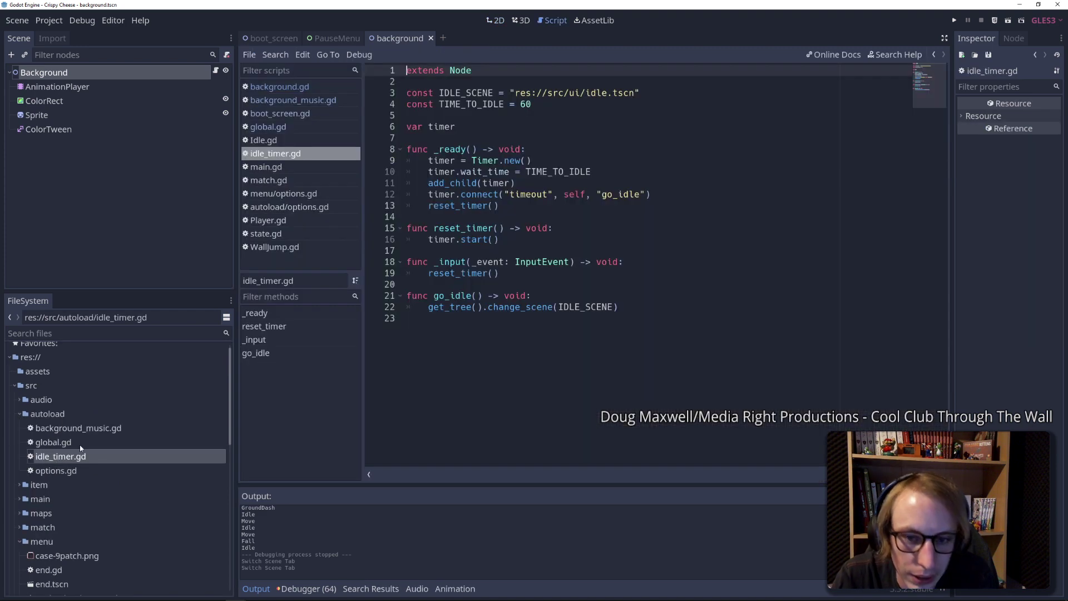
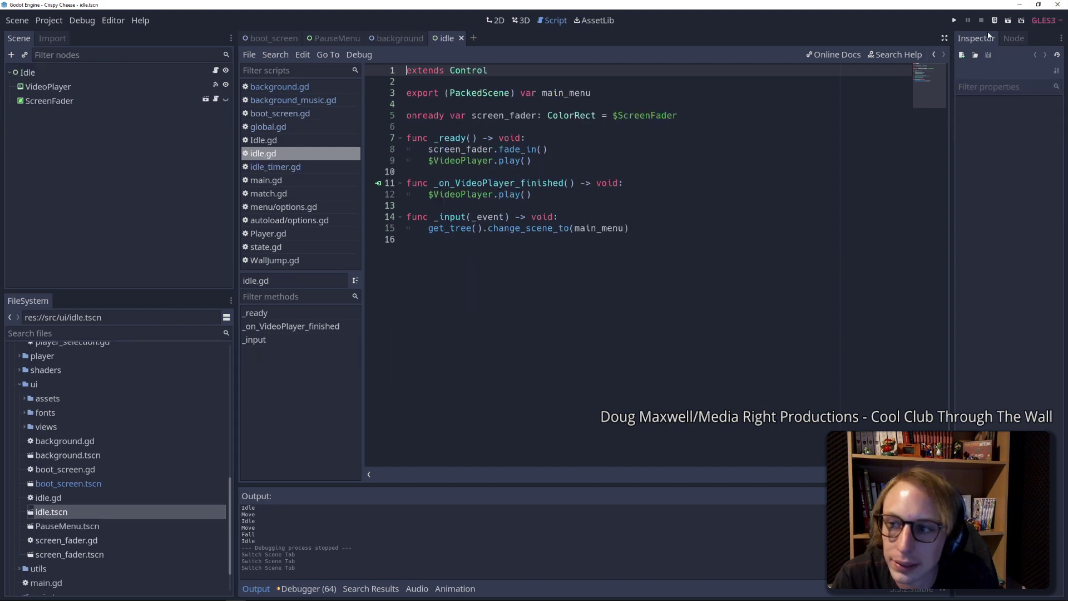
# Test-run the idle screen, then comment out line 15 of idle.gd with # and save
pyautogui.click(1009, 21)
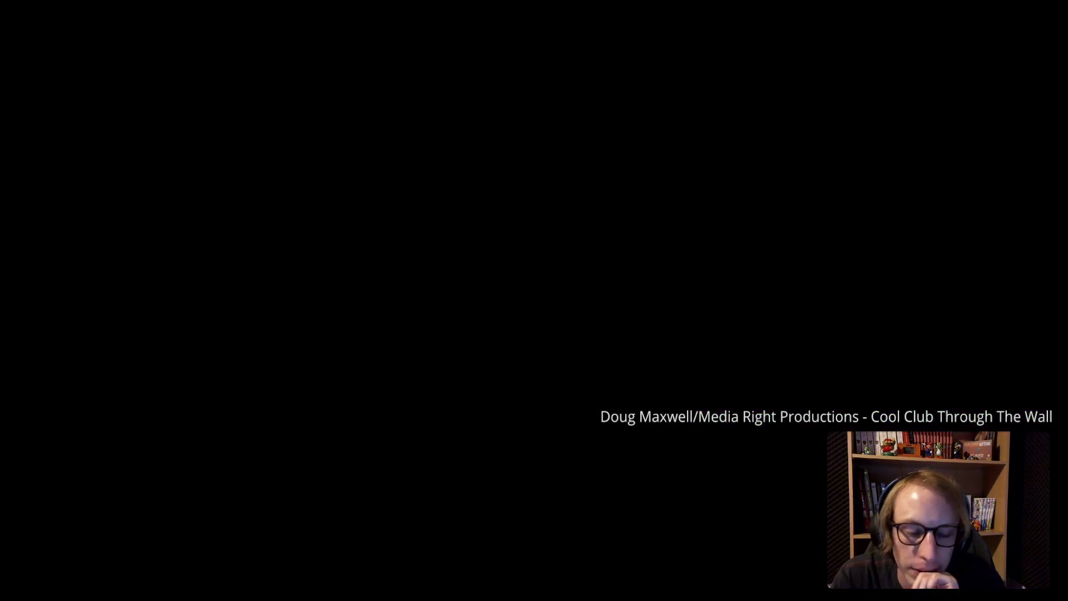
pyautogui.hotkey('alt', 'F4')
pyautogui.click(427, 228)
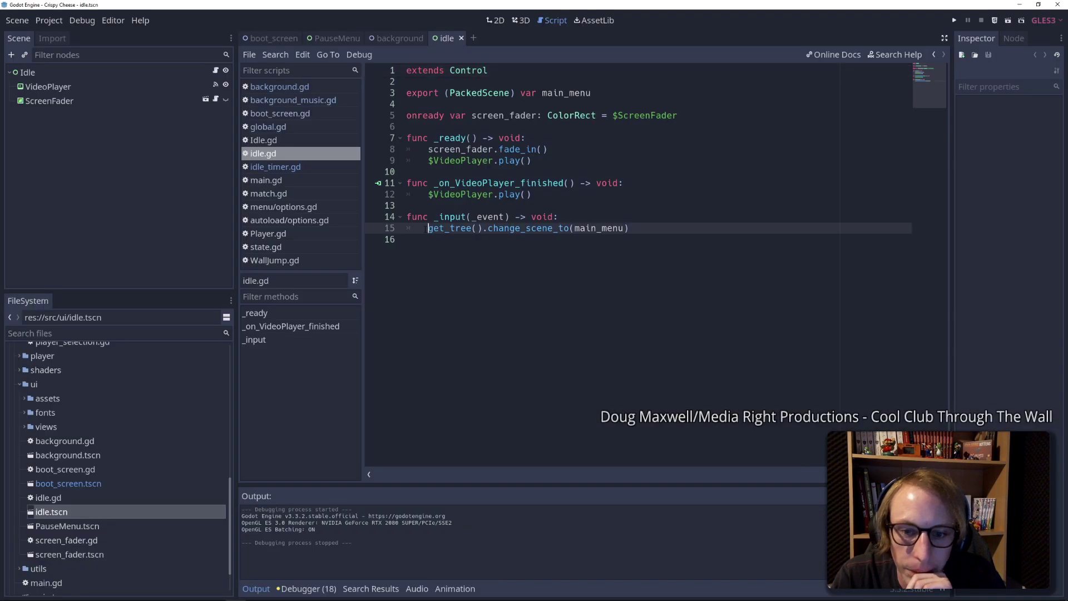
pyautogui.write('#')
pyautogui.hotkey('ctrl', 's')
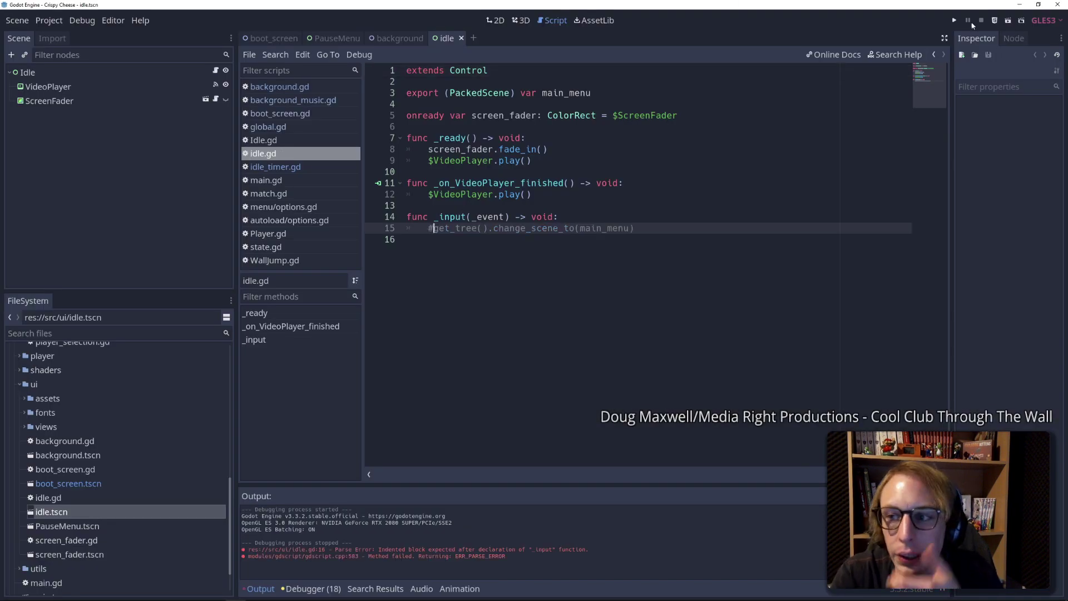
# Run the scene again, save idle.gd with pass added, dismiss the Load Errors dialog, and stop the game
pyautogui.click(1007, 21)
pyautogui.write('pass')
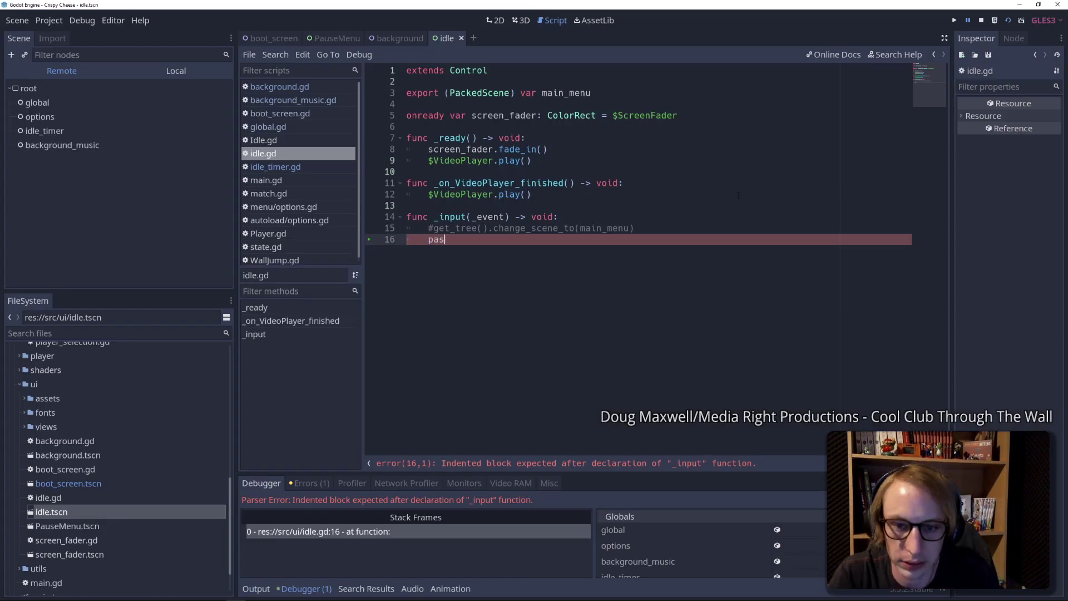
pyautogui.hotkey('ctrl', 's')
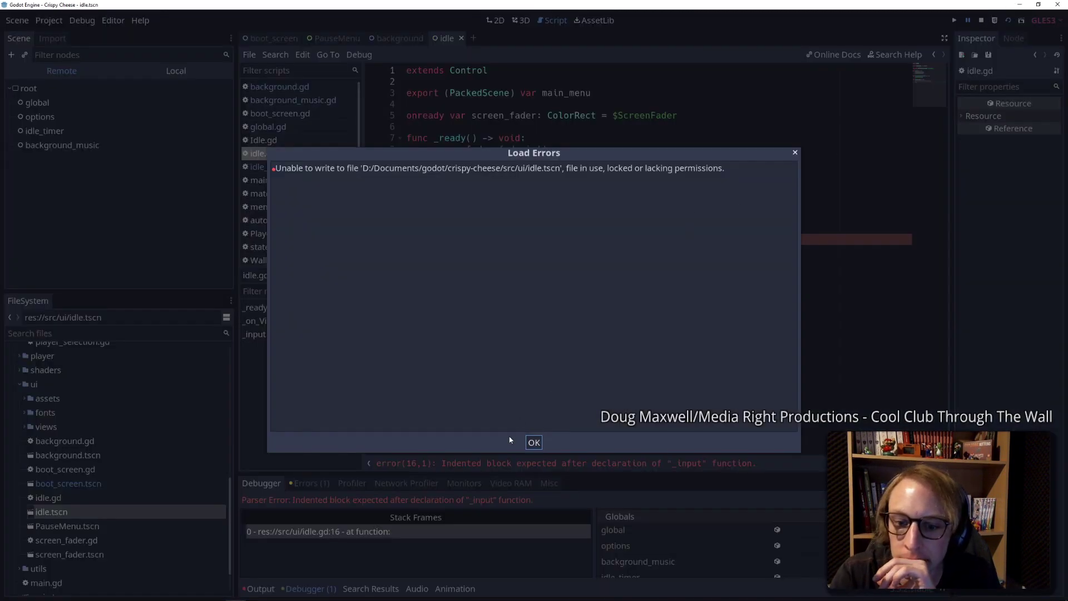
pyautogui.click(533, 442)
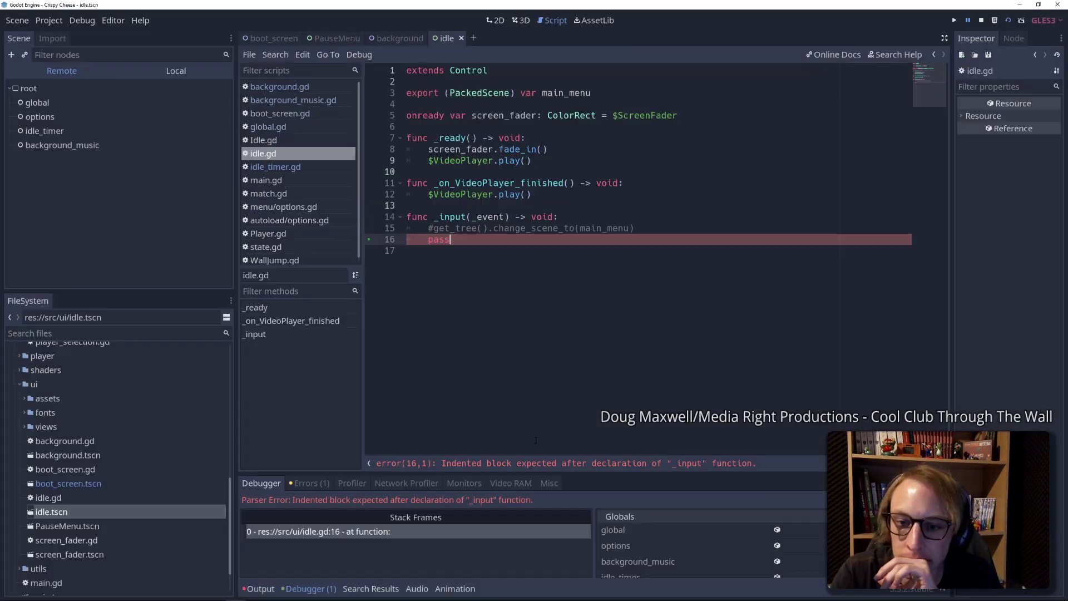
pyautogui.click(986, 20)
pyautogui.press('F6')
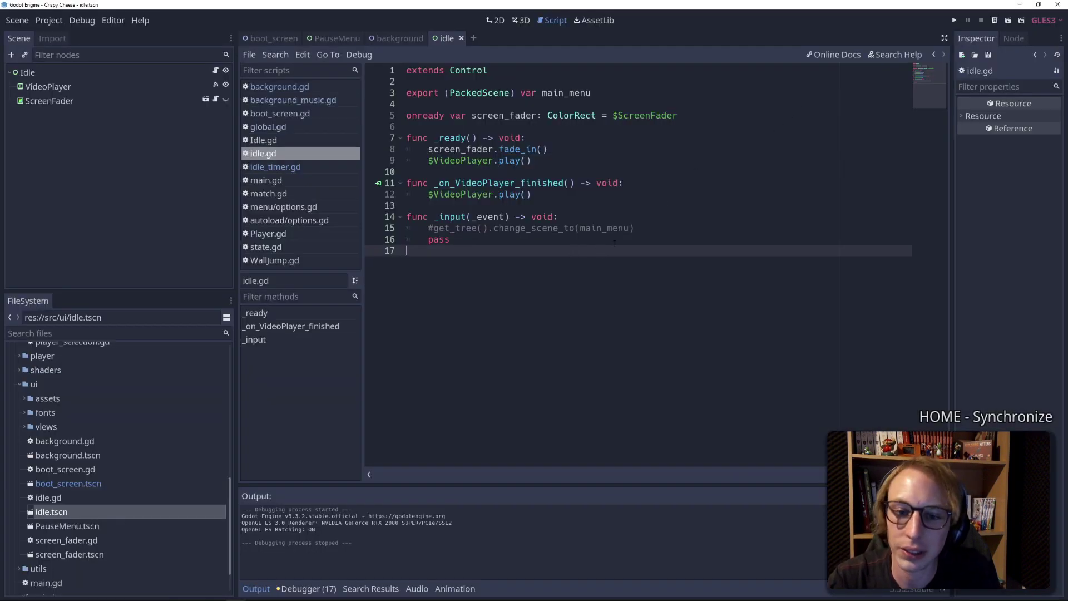
# Restore the get_tree().change_scene_to(main_menu) call on line 15 of idle.gd and delete the pass line
pyautogui.click(499, 239)
pyautogui.press('Up')
pyautogui.hotkey('ctrl', 'k')
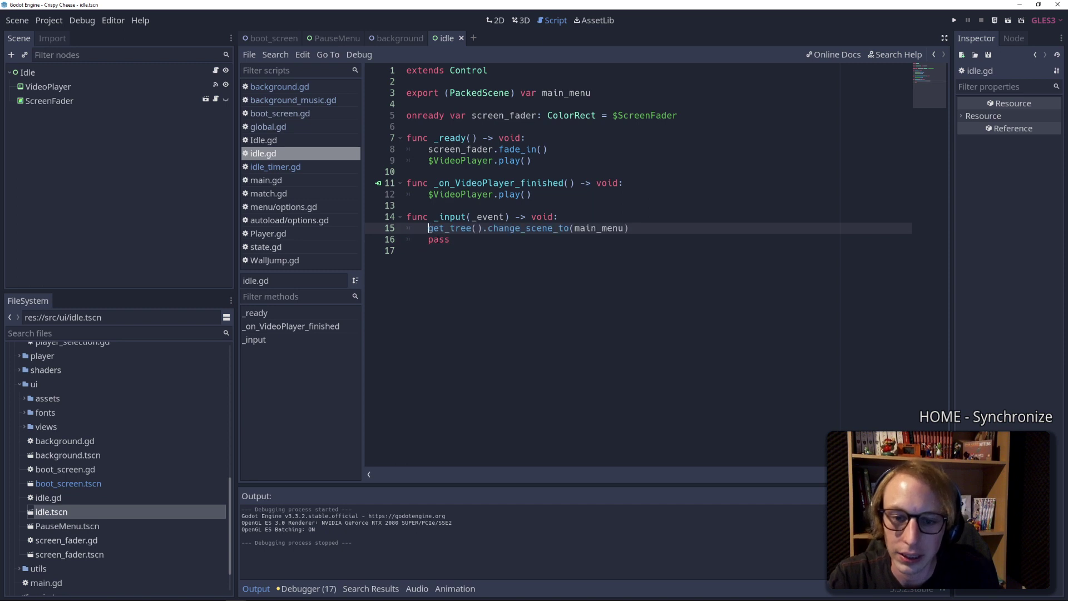
pyautogui.press('Down')
pyautogui.press('BackSpace')
pyautogui.press('BackSpace')
pyautogui.press('BackSpace')
pyautogui.press('BackSpace')
pyautogui.press('BackSpace')
pyautogui.click(453, 249)
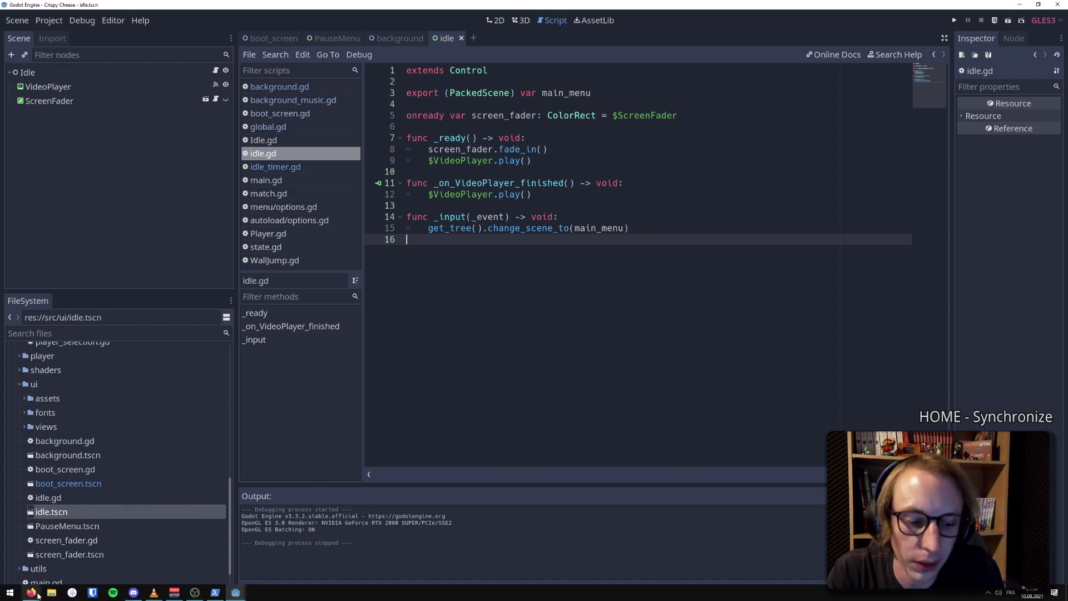
# Switch to Firefox and scroll down the AirConsole developer site
pyautogui.click(89, 581)
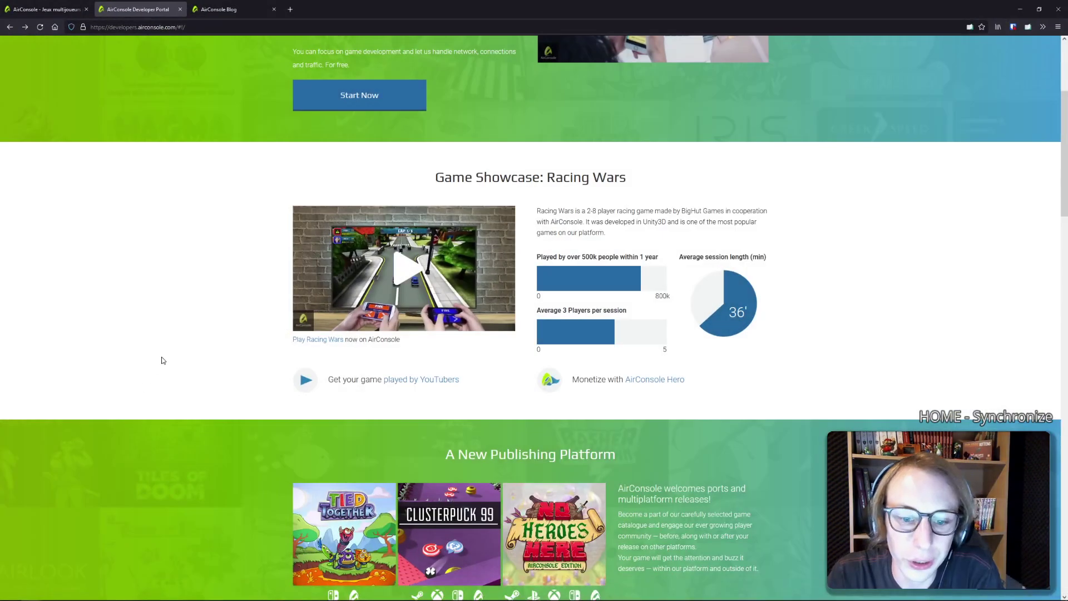
pyautogui.scroll(-3, 160, 359)
pyautogui.scroll(-3, 165, 354)
pyautogui.scroll(-5, 167, 348)
pyautogui.scroll(-3, 167, 401)
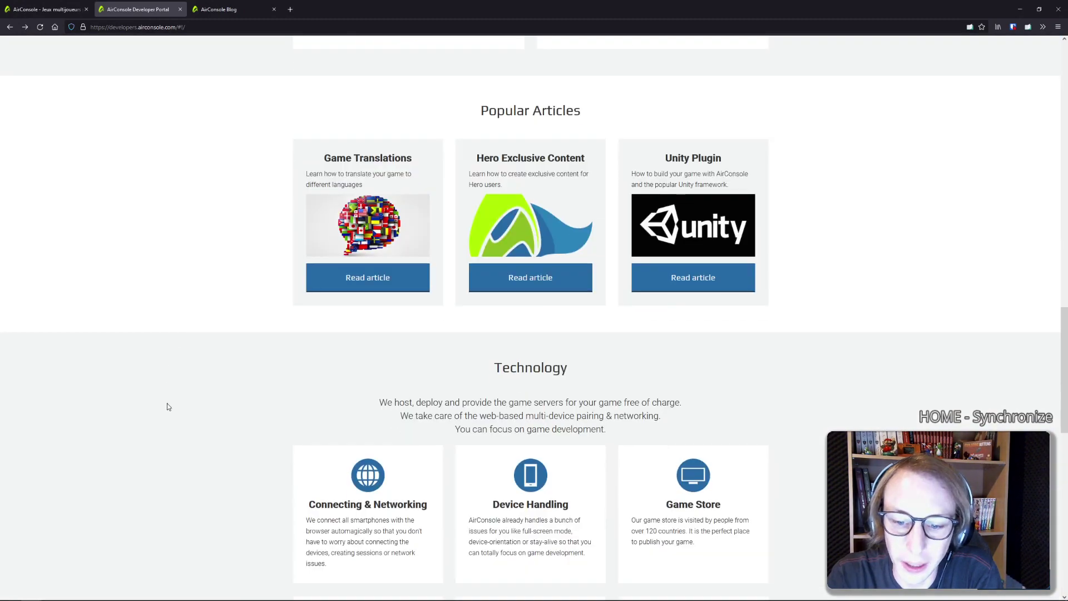
pyautogui.middleClick(166, 402)
# Open the GUIDES page and scroll down to the Advanced topics articles
pyautogui.click(401, 64)
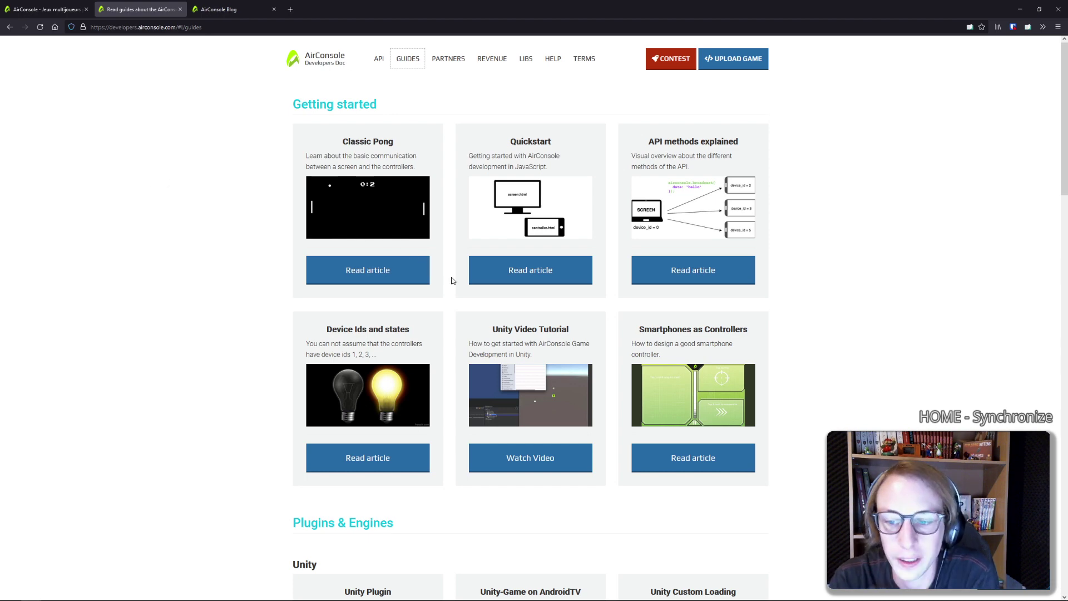
pyautogui.scroll(-5, 448, 281)
pyautogui.scroll(-3, 325, 250)
pyautogui.scroll(-5, 269, 231)
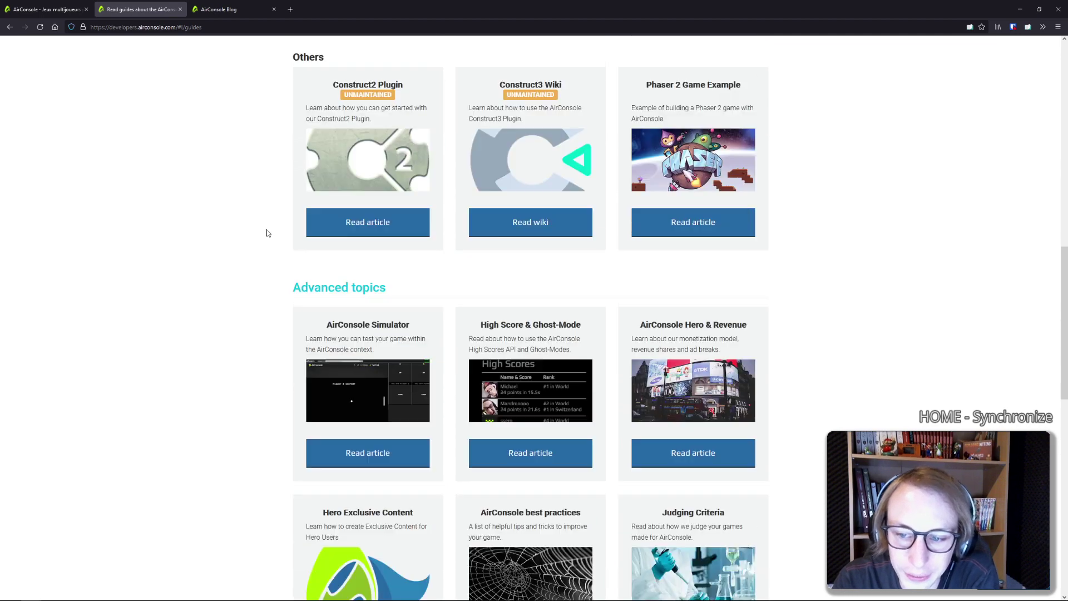
pyautogui.scroll(-2, 267, 231)
pyautogui.moveTo(256, 244); pyautogui.dragTo(252, 254, button='middle')
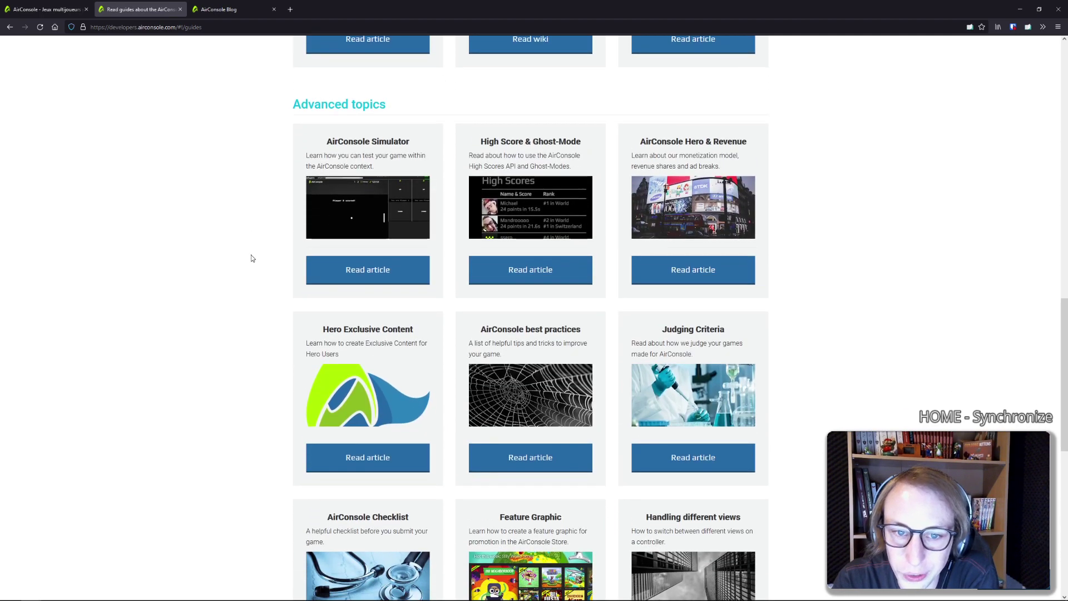
# Open the AirConsole Simulator 'How to test your game' article and briefly select all its text
pyautogui.click(368, 270)
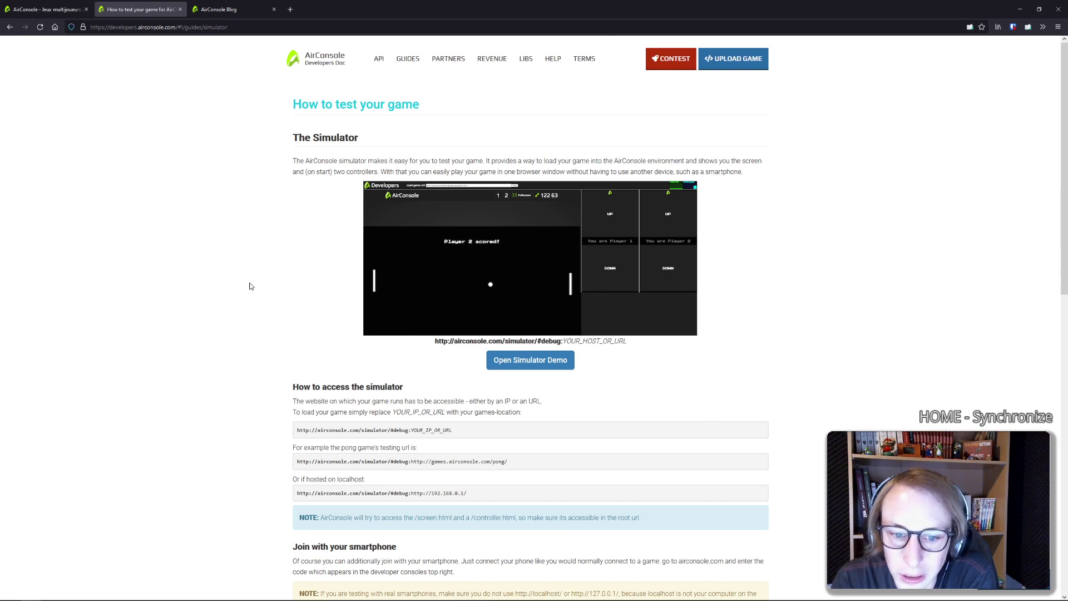
pyautogui.hotkey('ctrl', 'a')
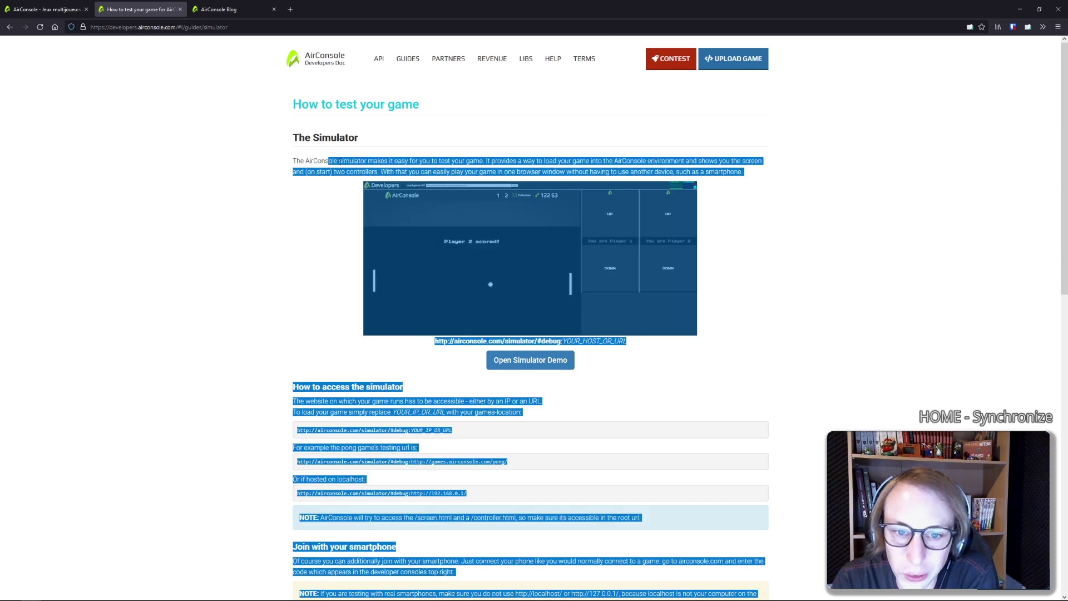
pyautogui.click(345, 162)
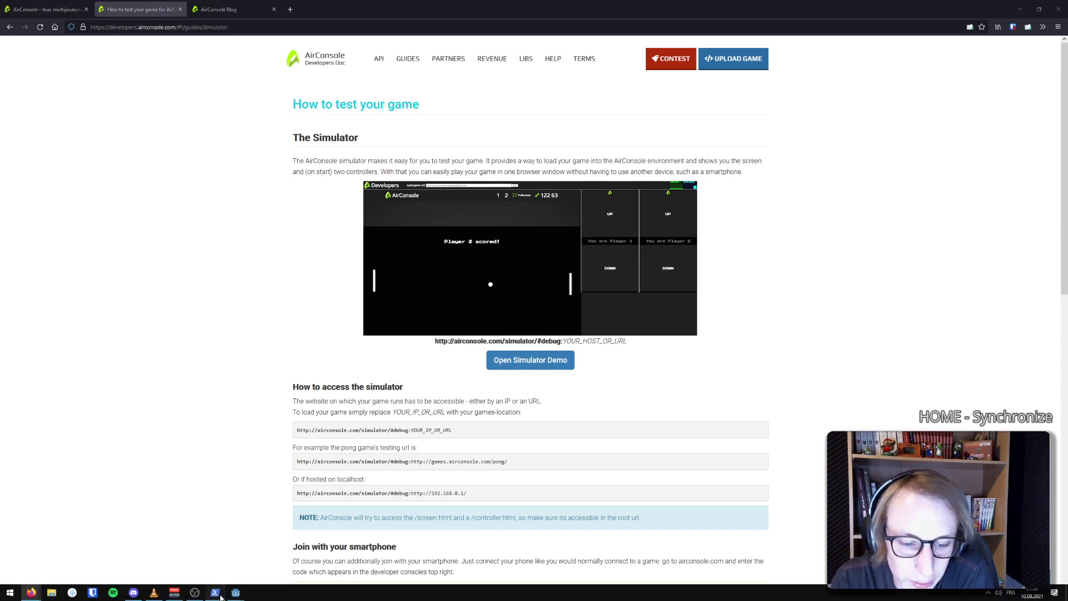
# Bring the Godot editor forward from the taskbar, then minimize it back to the guide
pyautogui.click(214, 592)
pyautogui.moveTo(236, 591)
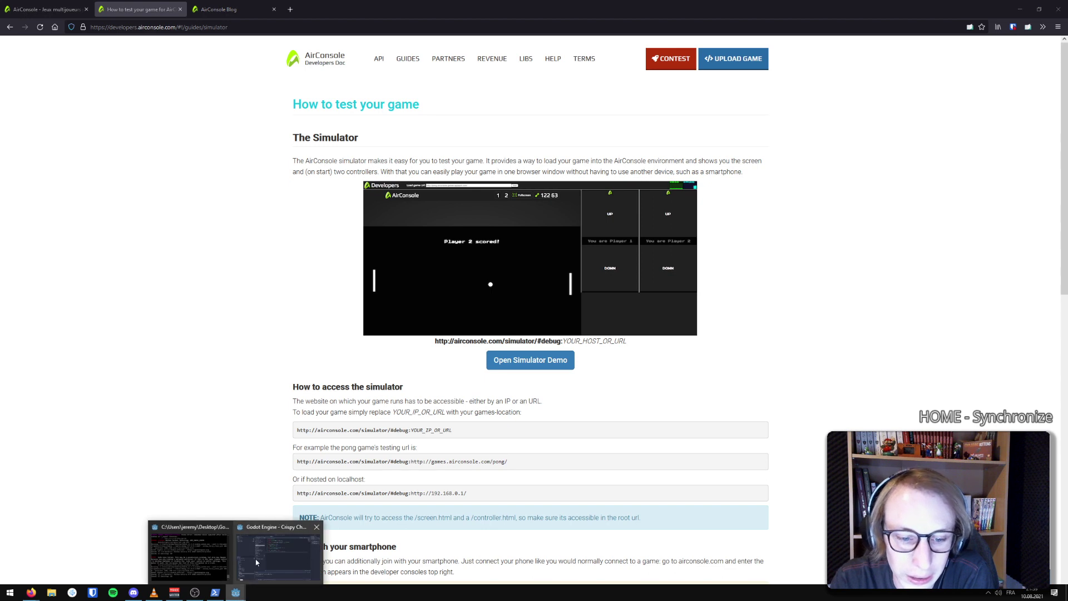
pyautogui.click(279, 551)
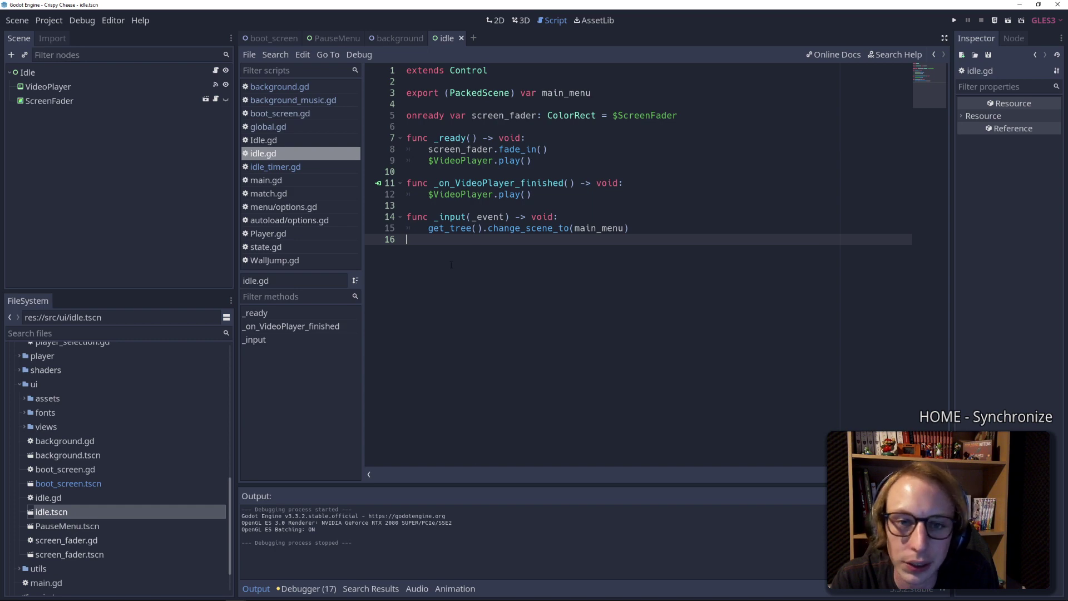
pyautogui.click(1020, 5)
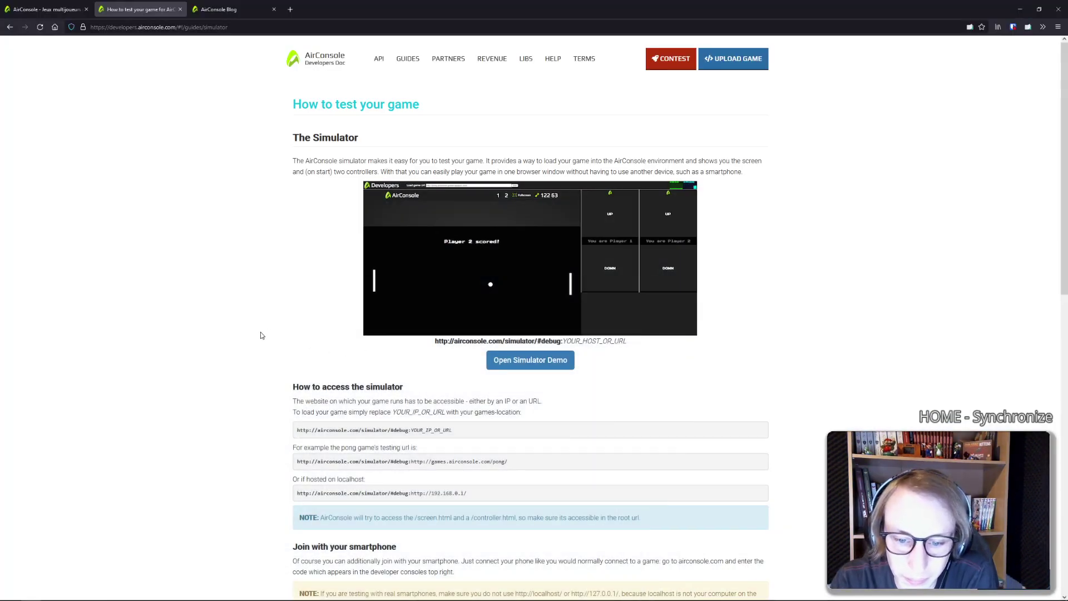
# Zoom the simulator guide to 160% and highlight the example debug URL with its YOUR_IP_OR_URL placeholder
pyautogui.scroll(-3, 262, 335)
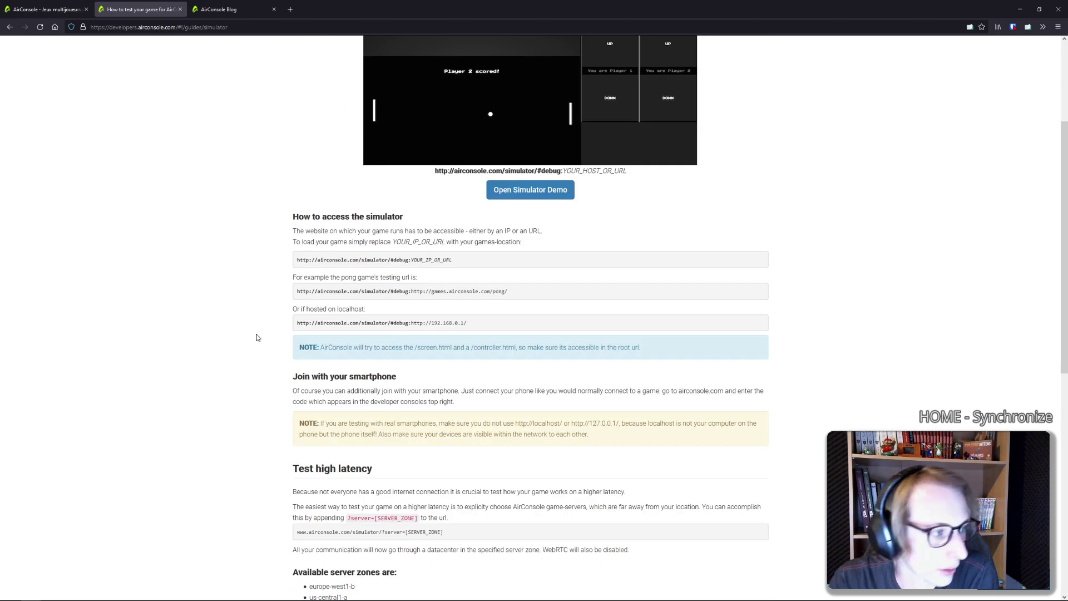
pyautogui.keyDown('ctrl'); pyautogui.scroll(3, 261, 325); pyautogui.keyUp('ctrl')
pyautogui.keyDown('ctrl'); pyautogui.scroll(1, 261, 325); pyautogui.keyUp('ctrl')
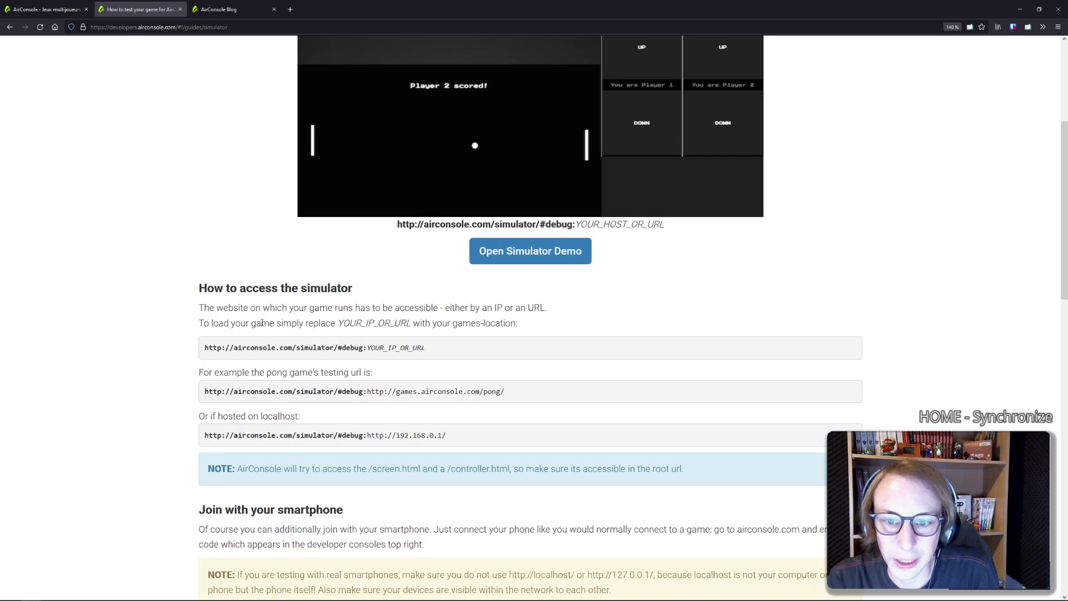
pyautogui.keyDown('ctrl'); pyautogui.scroll(1, 245, 321); pyautogui.keyUp('ctrl')
pyautogui.keyDown('ctrl'); pyautogui.scroll(1, 225, 316); pyautogui.keyUp('ctrl')
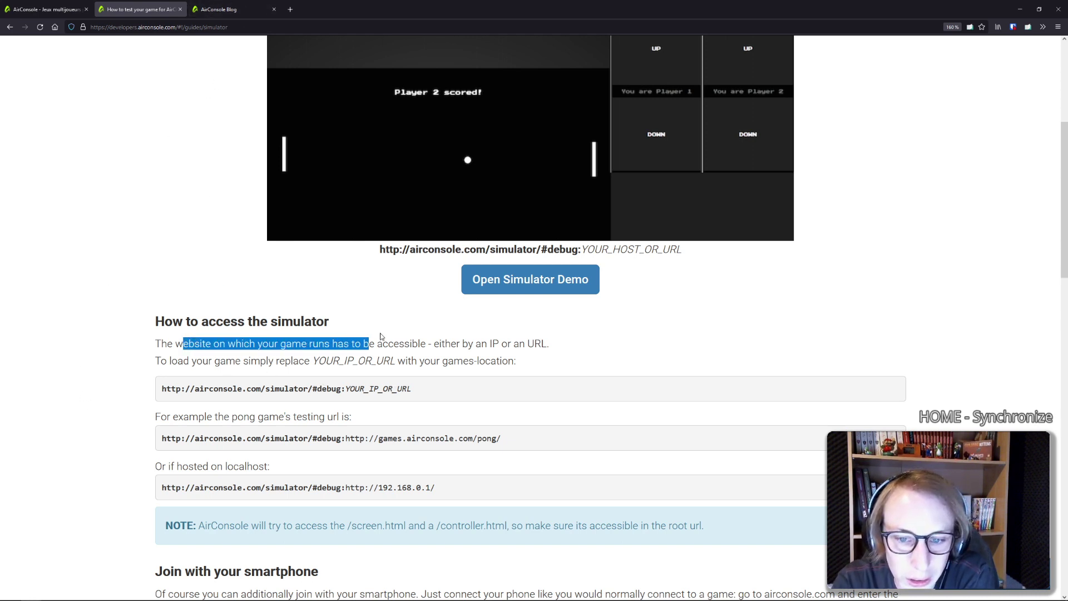
pyautogui.moveTo(182, 338); pyautogui.dragTo(520, 343)
pyautogui.click(409, 338)
pyautogui.moveTo(187, 345)
pyautogui.mouseDown()
pyautogui.moveTo(338, 390)
pyautogui.moveTo(409, 397)
pyautogui.moveTo(346, 389)
pyautogui.mouseUp()
pyautogui.click(349, 389)
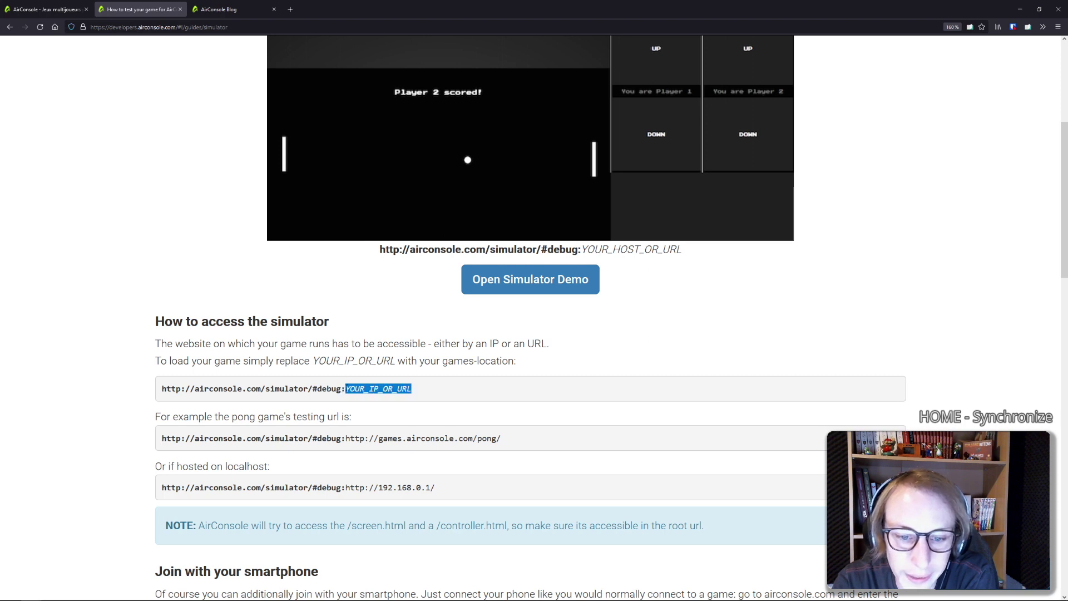
pyautogui.click(347, 388)
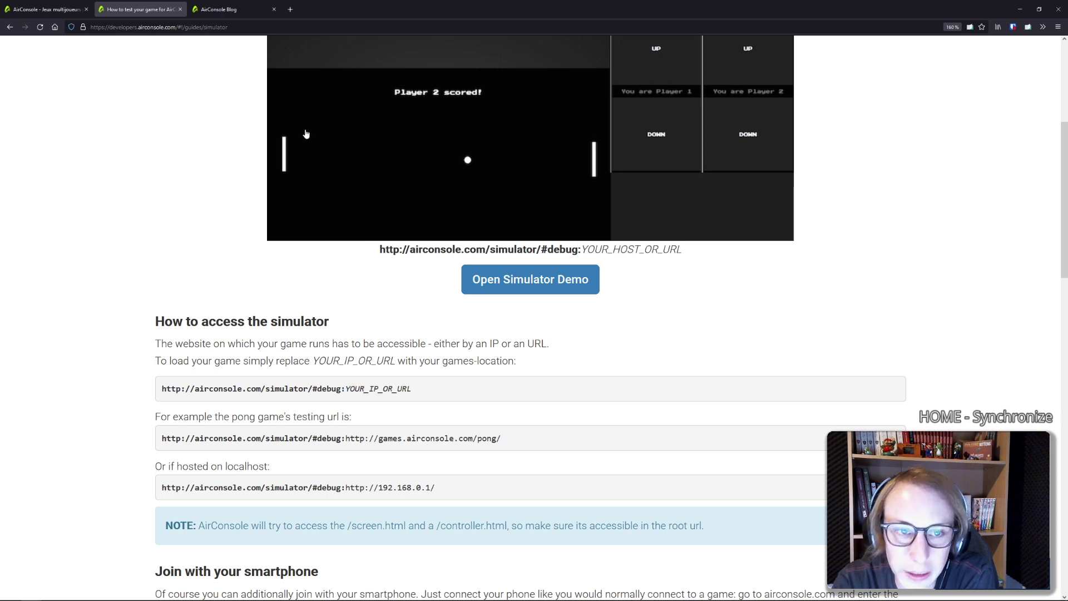
# Open a new tab, type greaby.co/, then close that tab
pyautogui.click(290, 11)
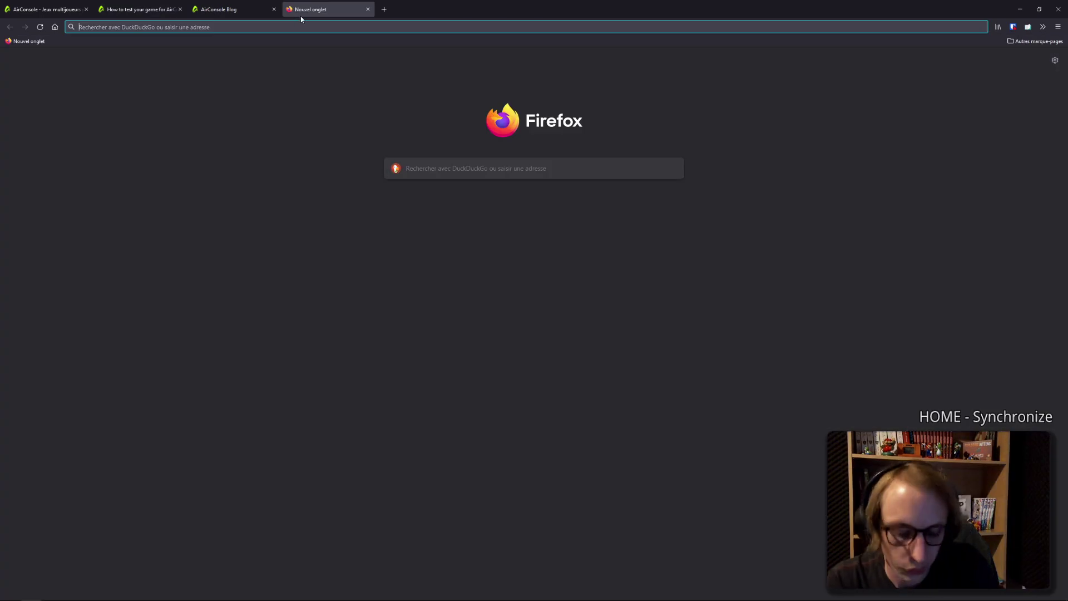
pyautogui.write('greaby.co/')
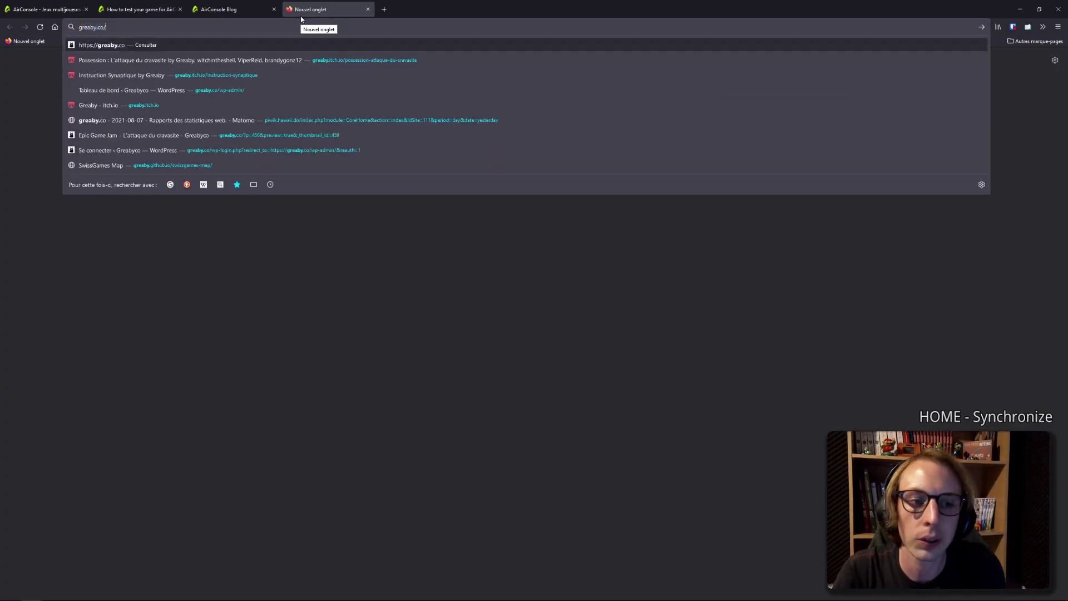
pyautogui.click(368, 9)
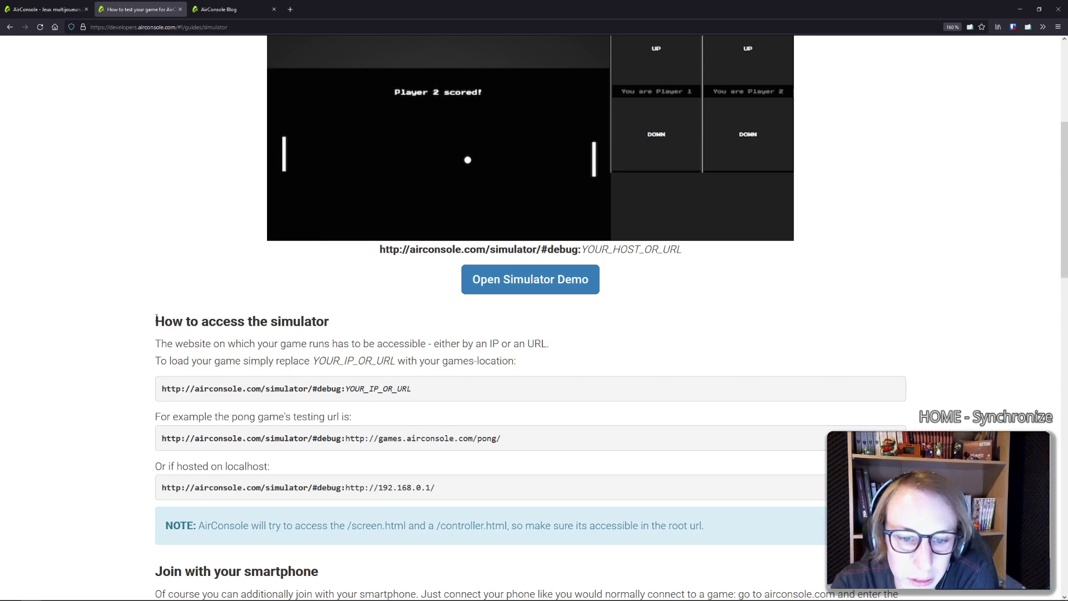
pyautogui.scroll(-6, 167, 315)
pyautogui.scroll(4, 155, 318)
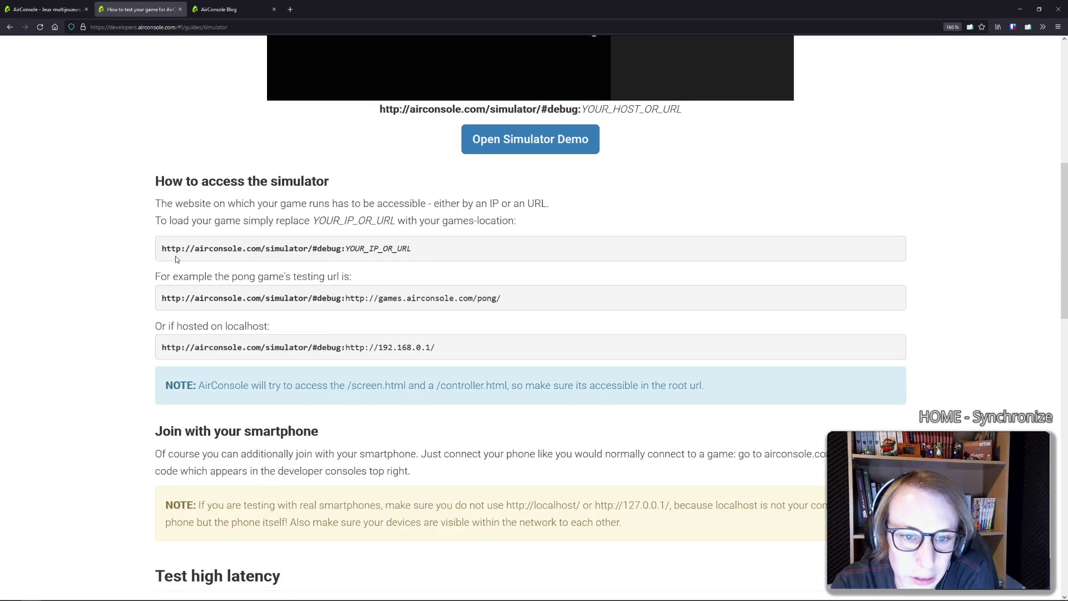
pyautogui.moveTo(181, 249); pyautogui.dragTo(343, 257)
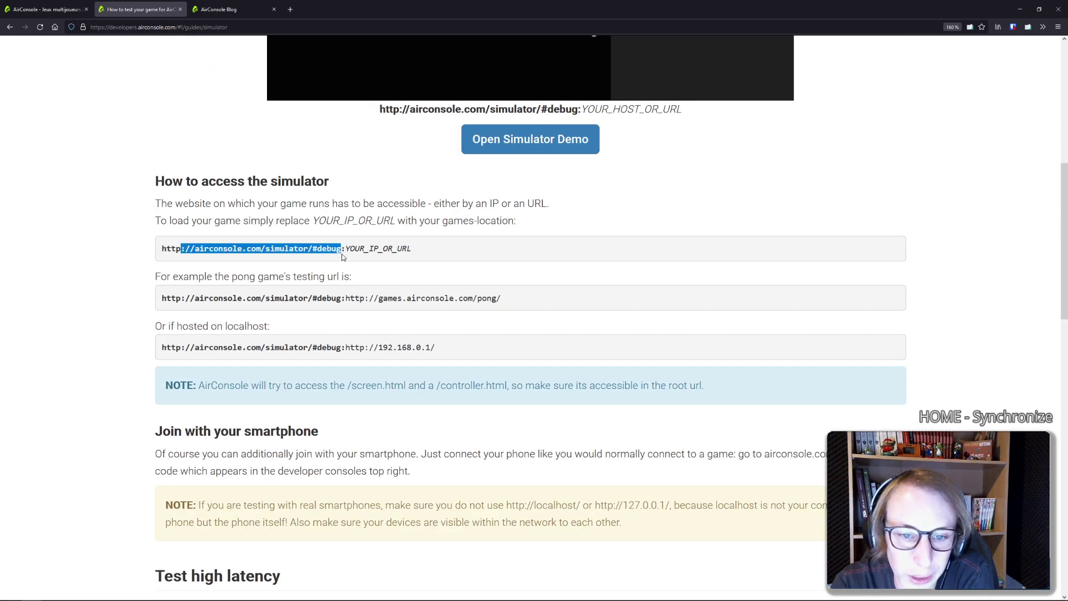
pyautogui.click(342, 256)
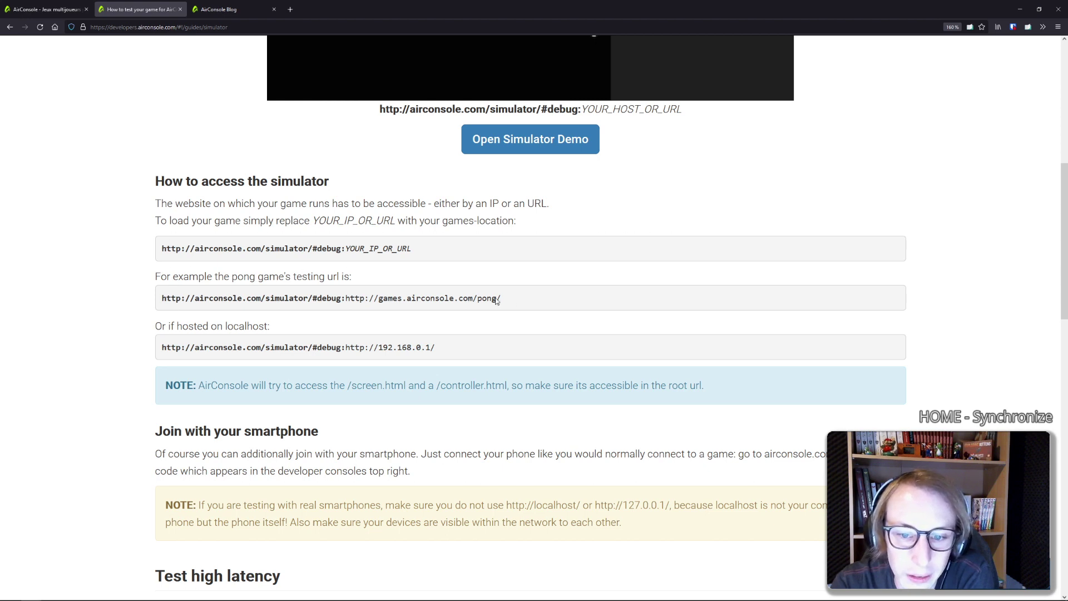
pyautogui.moveTo(501, 299); pyautogui.dragTo(349, 300)
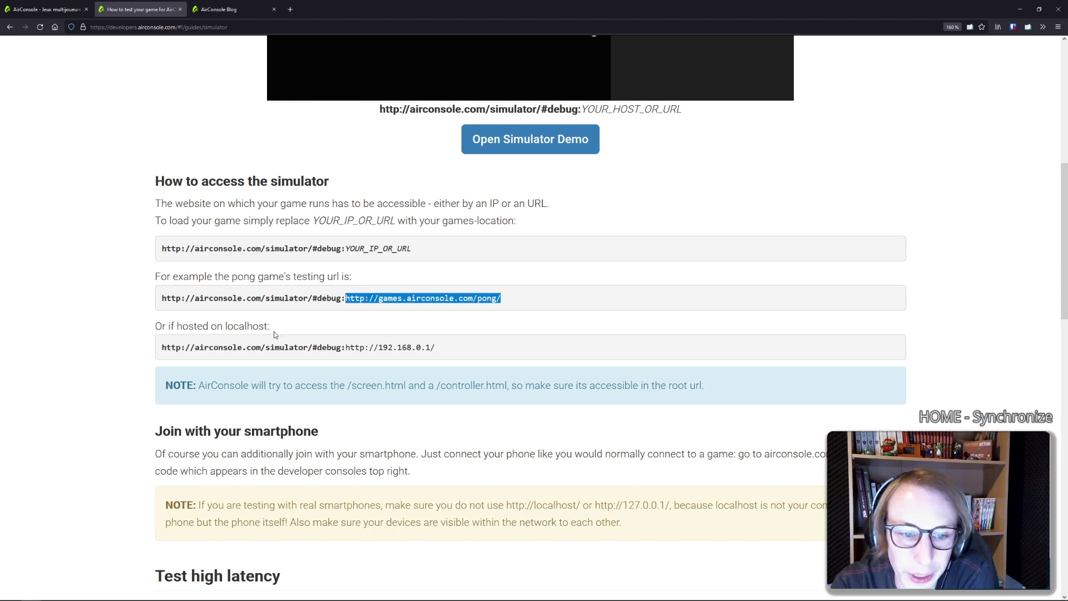
pyautogui.moveTo(362, 348); pyautogui.dragTo(457, 348)
pyautogui.click(201, 371)
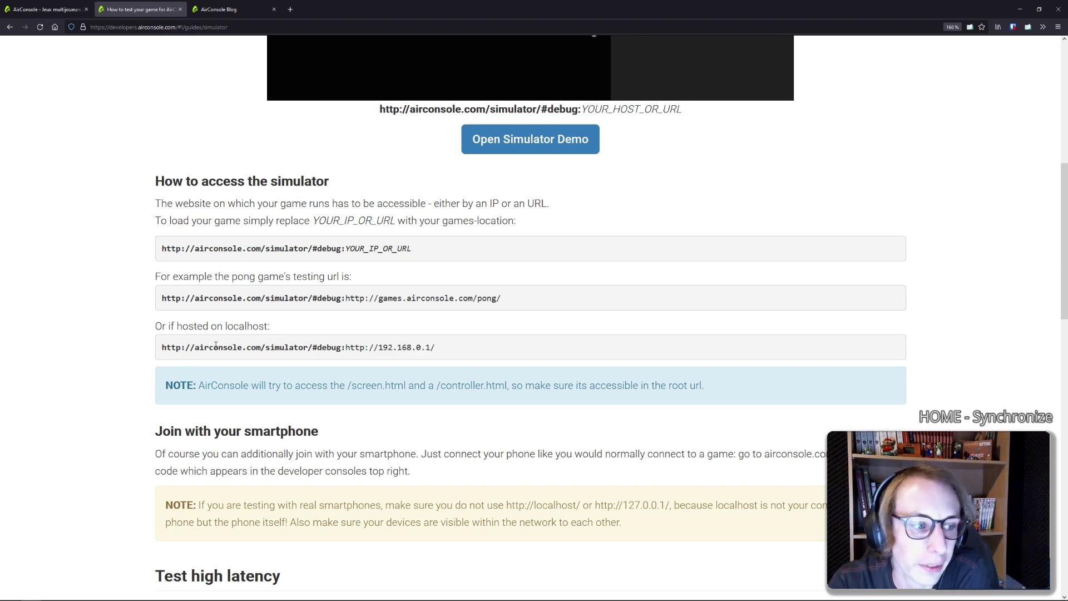
pyautogui.scroll(-2, 230, 350)
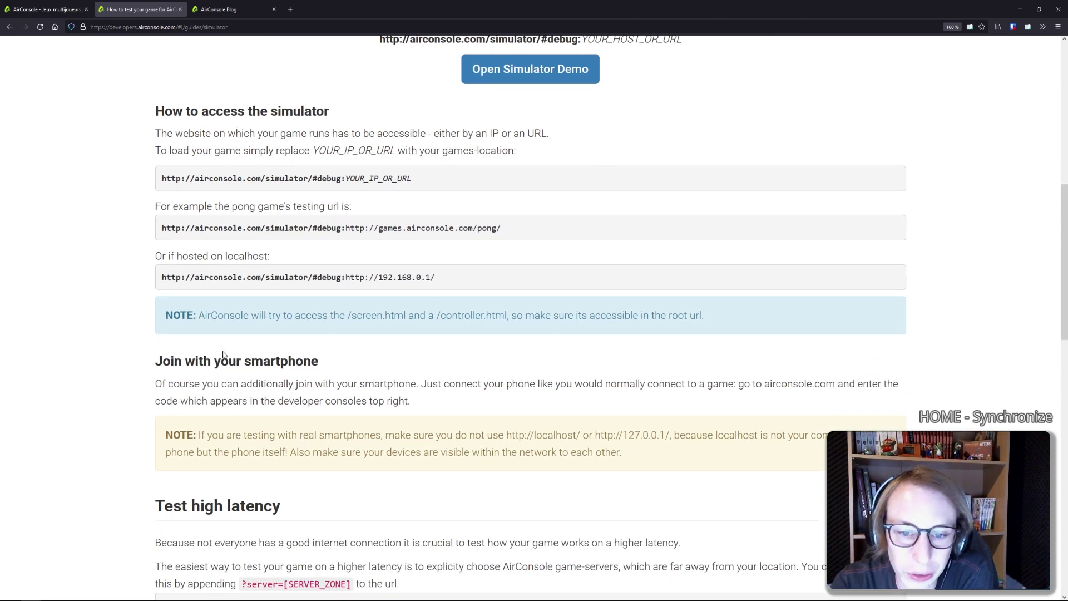
pyautogui.scroll(-5, 221, 356)
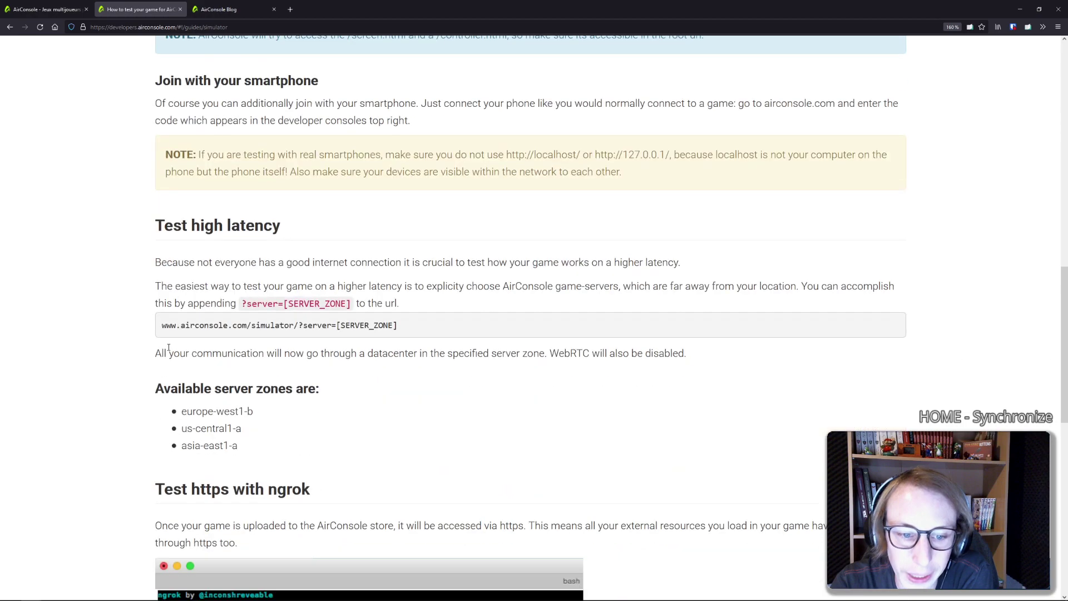
pyautogui.scroll(-1, 147, 349)
pyautogui.scroll(7, 144, 348)
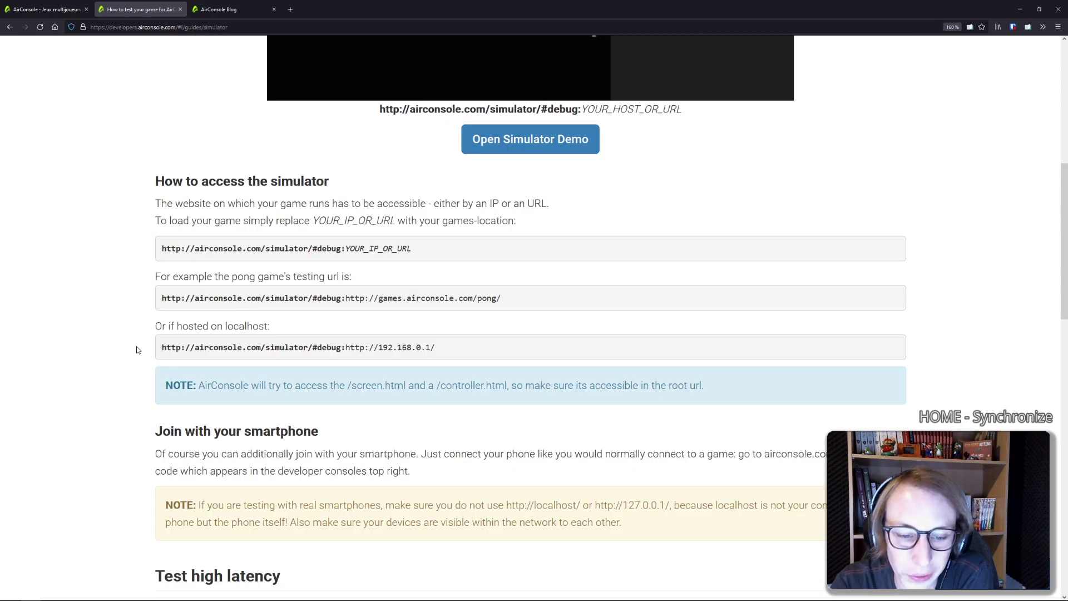
pyautogui.scroll(-2, 136, 349)
pyautogui.scroll(-2, 134, 347)
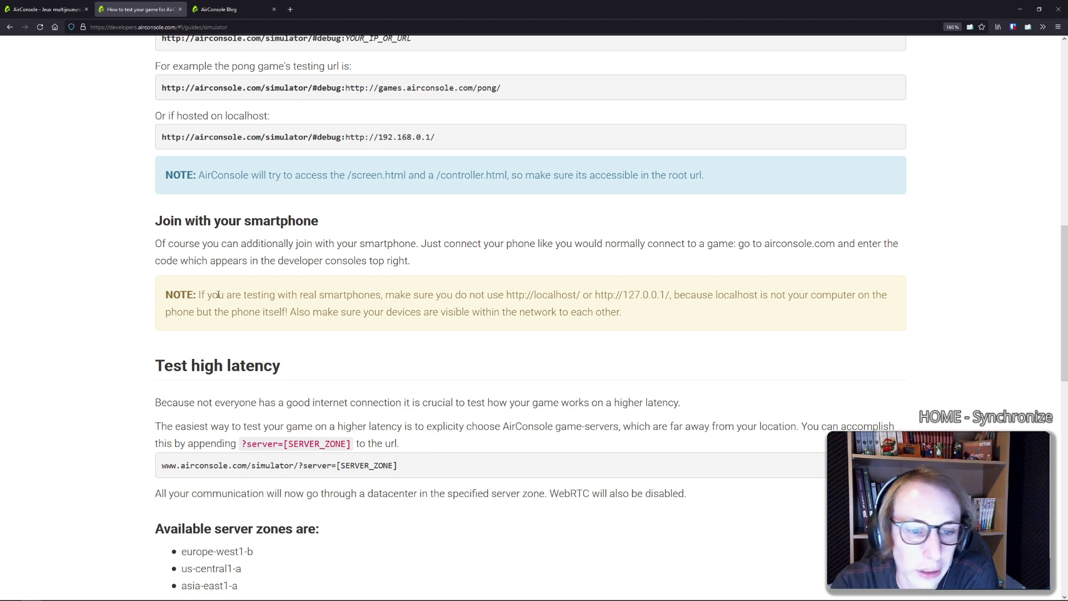
pyautogui.moveTo(184, 596)
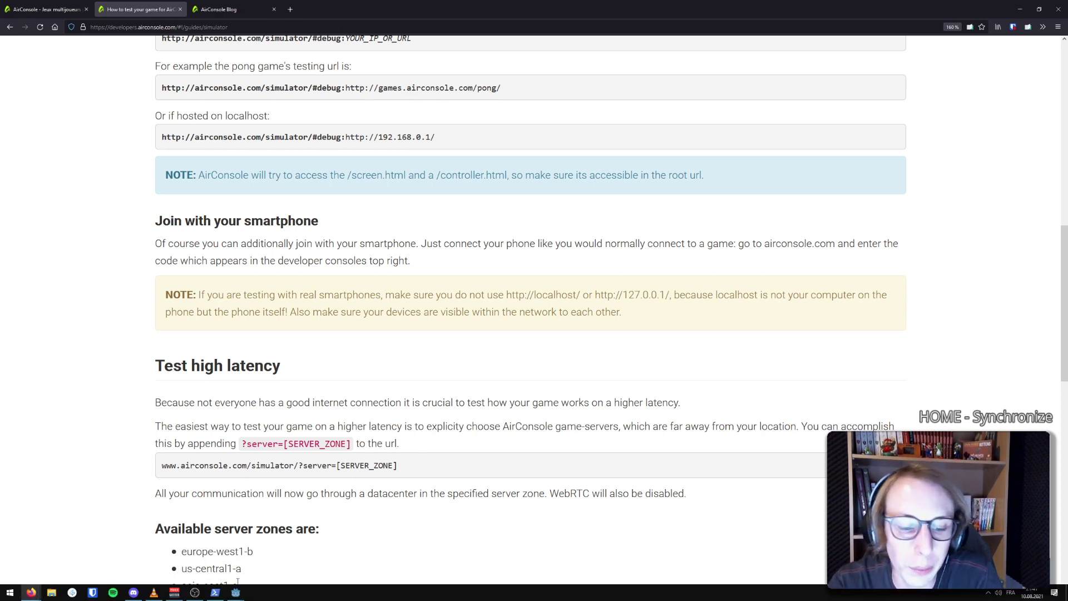
pyautogui.scroll(2, 192, 209)
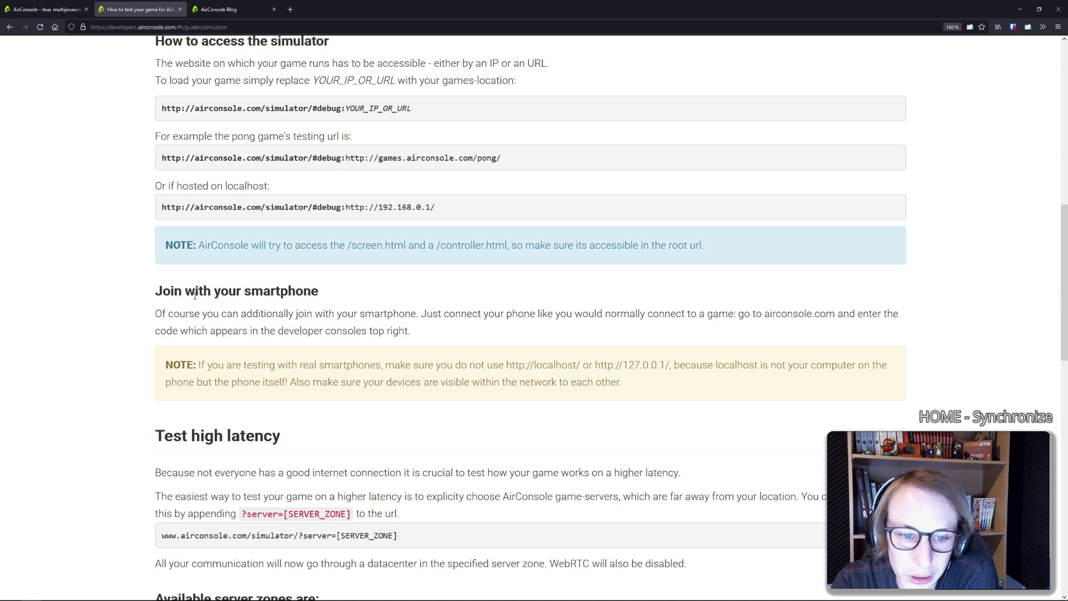
pyautogui.moveTo(233, 313); pyautogui.dragTo(460, 313)
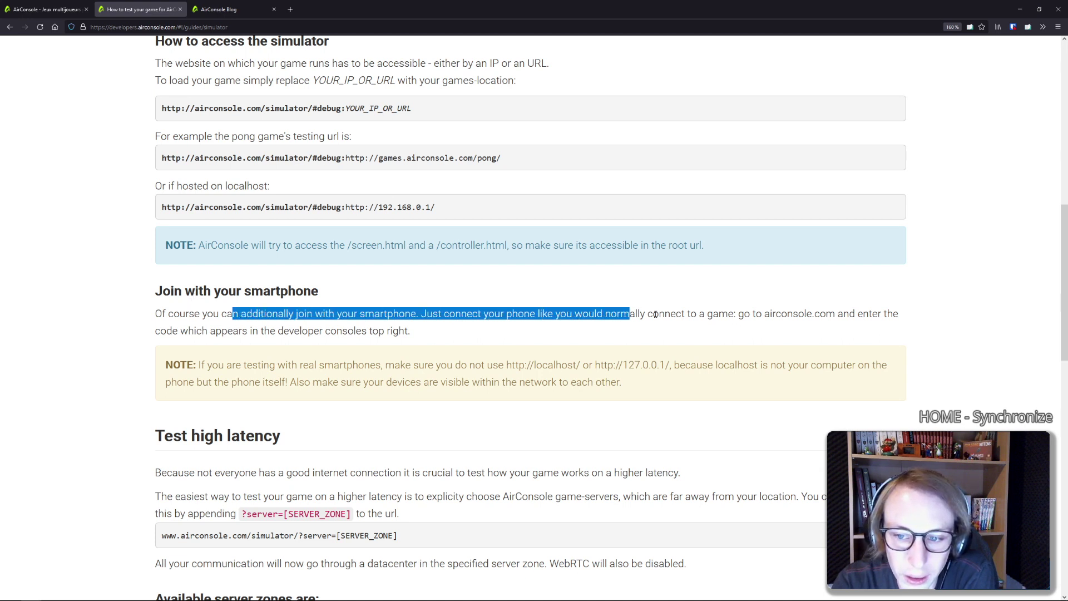
pyautogui.moveTo(463, 309); pyautogui.dragTo(848, 331)
pyautogui.click(842, 335)
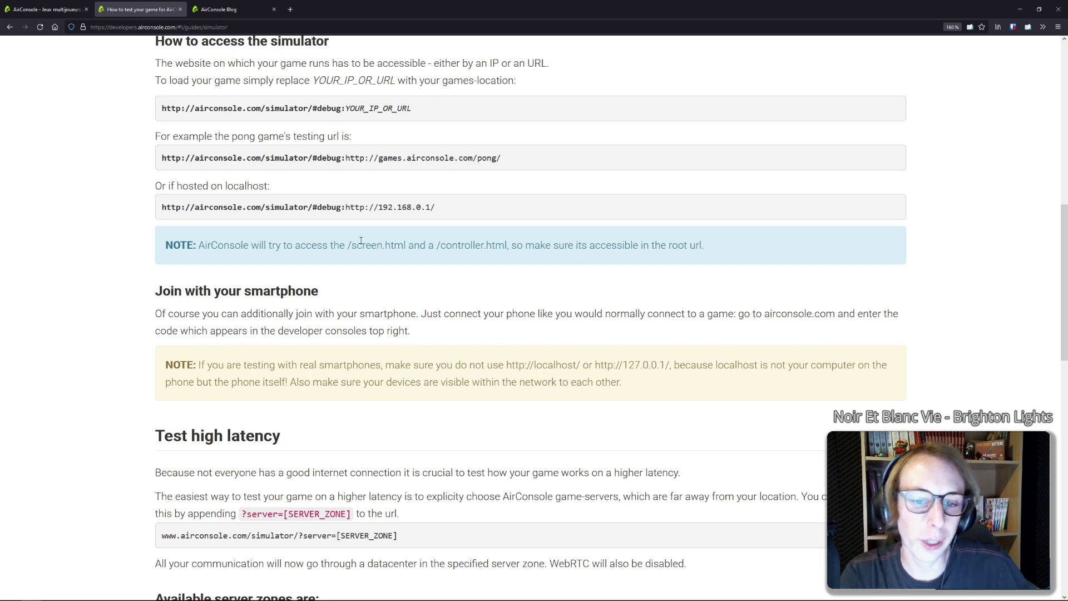
pyautogui.moveTo(351, 245); pyautogui.dragTo(407, 245)
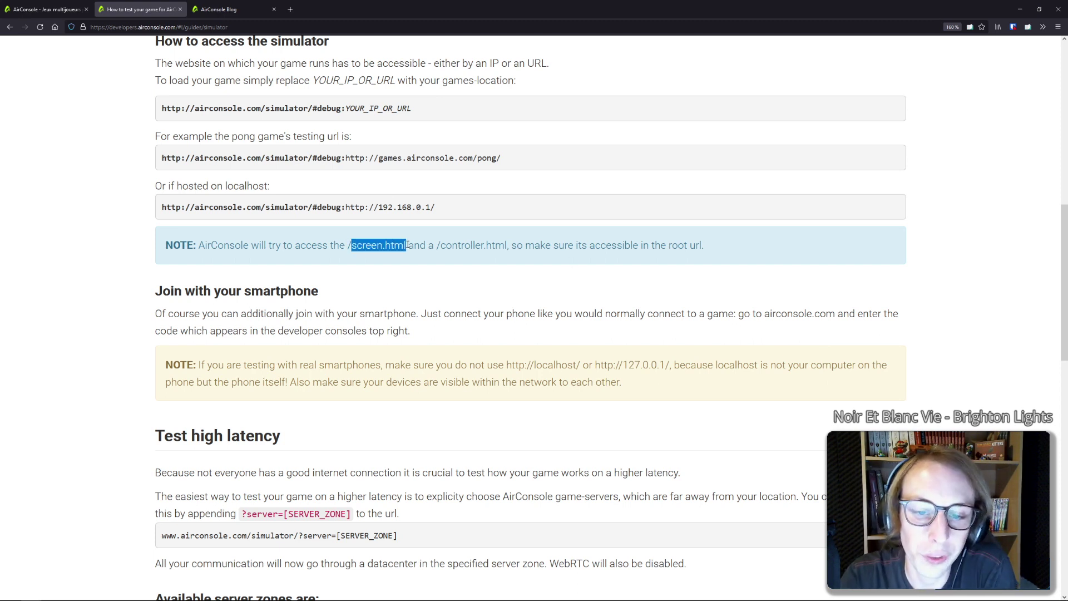
pyautogui.click(349, 246)
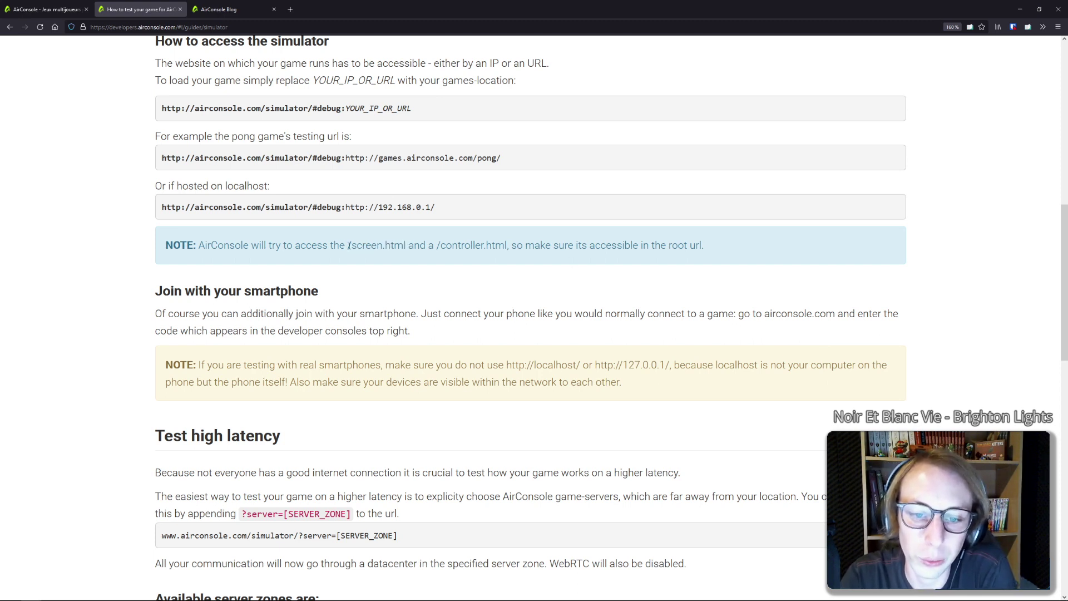
pyautogui.moveTo(352, 245)
pyautogui.mouseDown()
pyautogui.moveTo(408, 250)
pyautogui.moveTo(382, 247)
pyautogui.mouseUp()
pyautogui.click(406, 248)
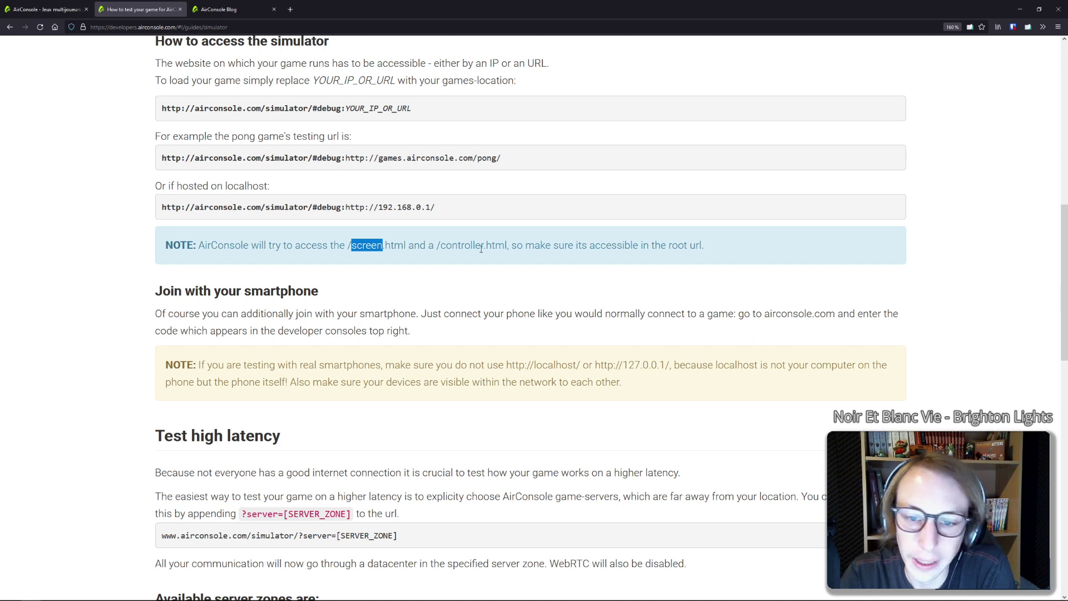
pyautogui.doubleClick(478, 245)
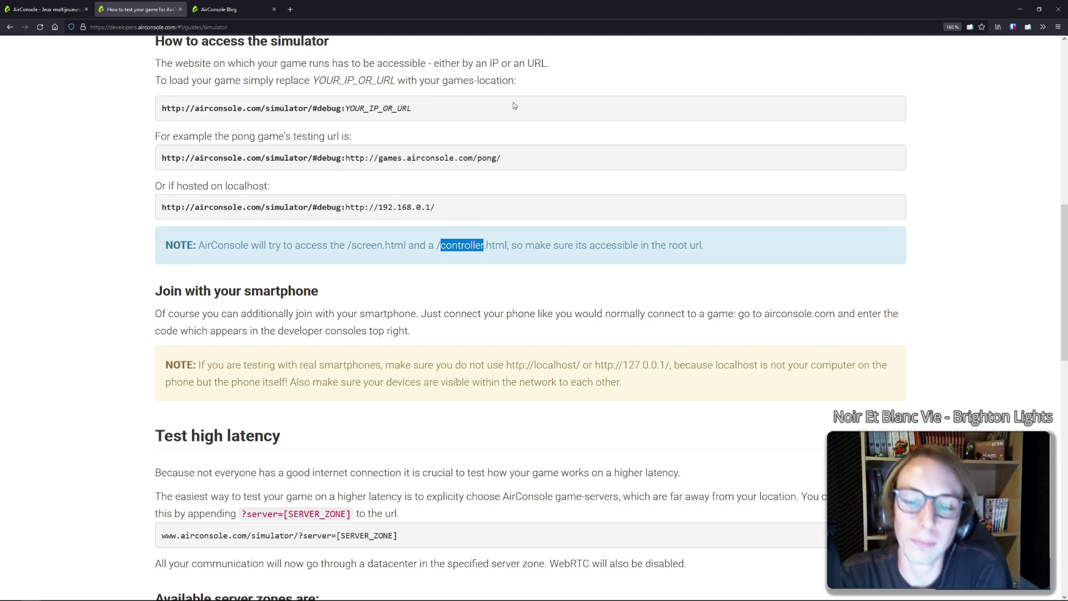
pyautogui.doubleClick(367, 245)
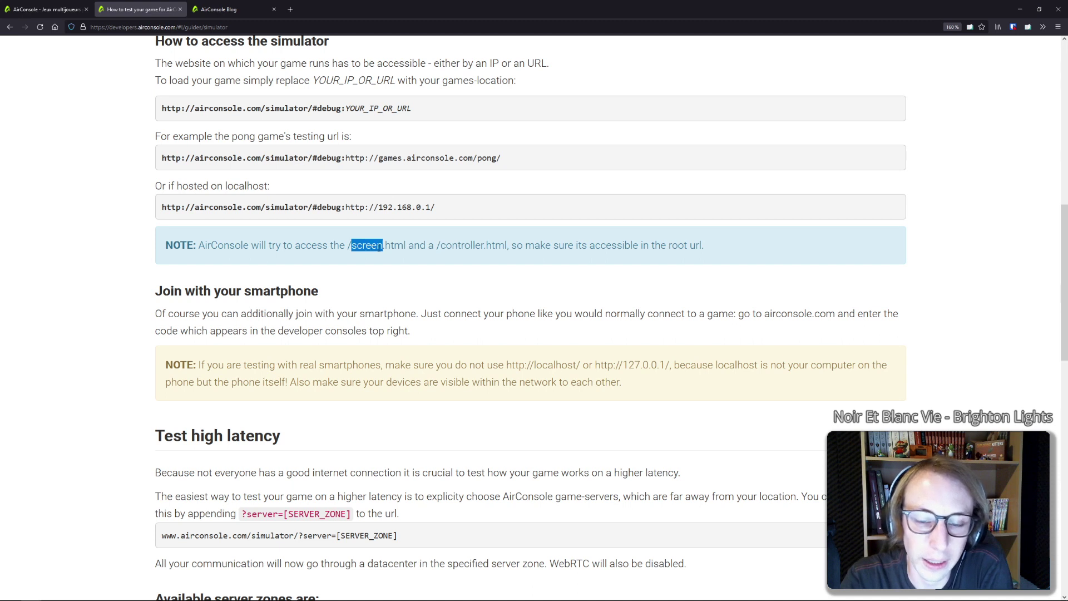
pyautogui.click(395, 247)
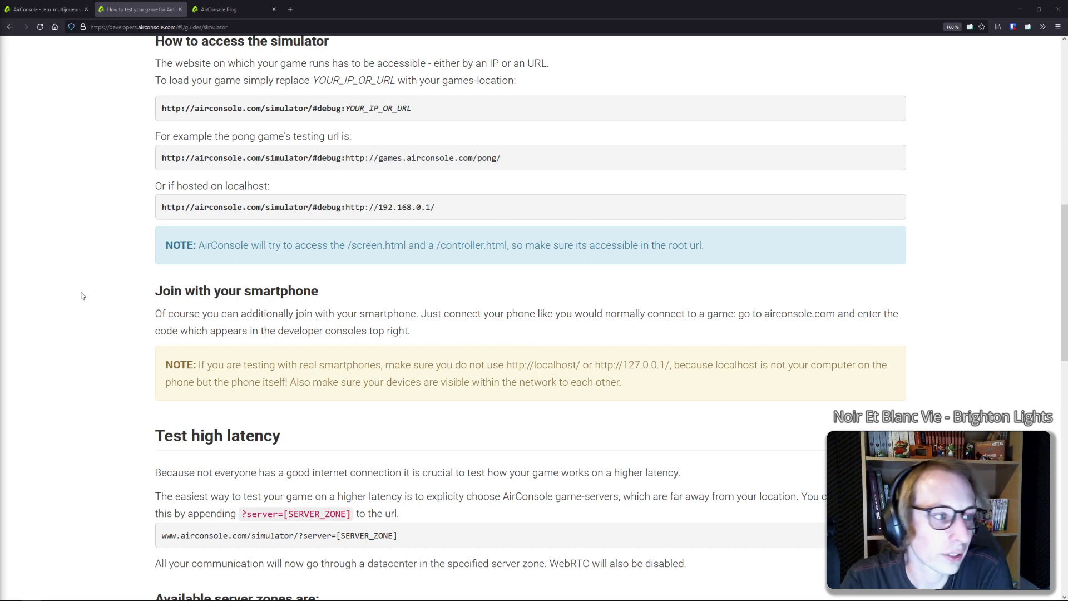
pyautogui.scroll(-5, 281, 305)
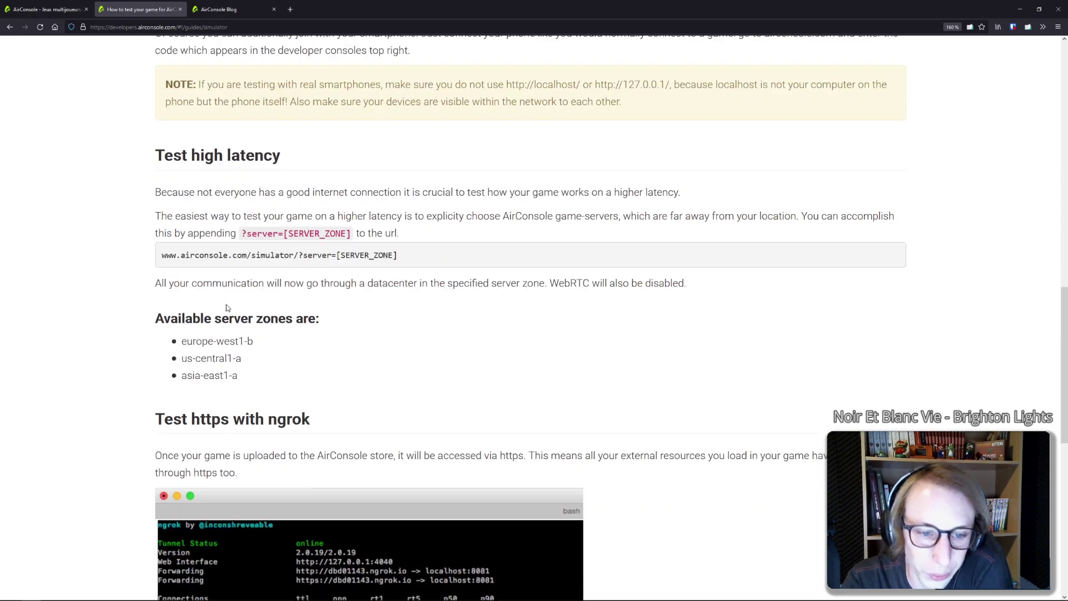
pyautogui.scroll(7, 207, 315)
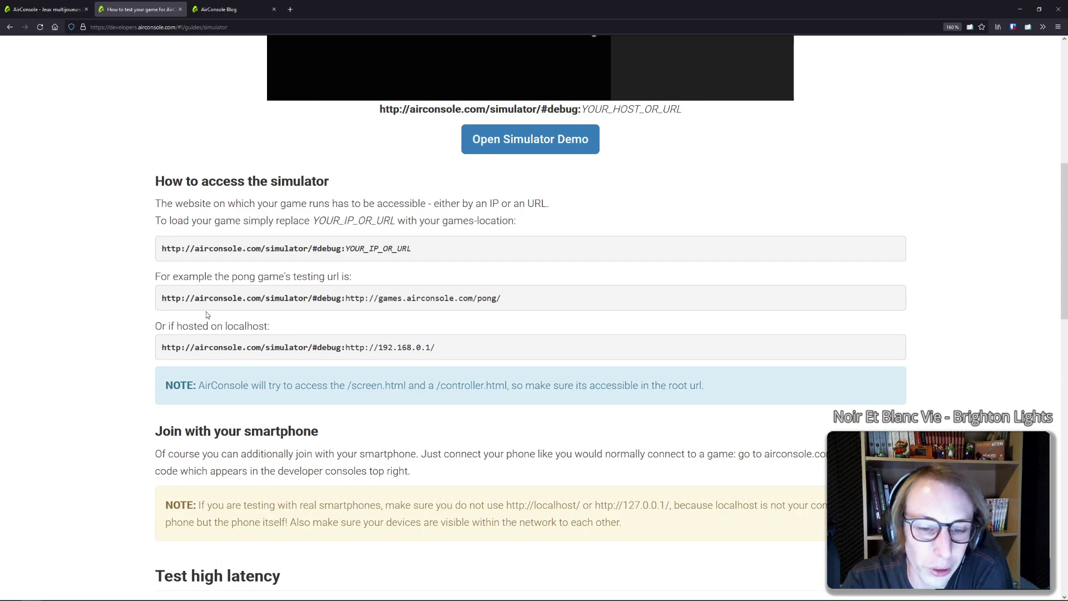
pyautogui.scroll(6, 339, 245)
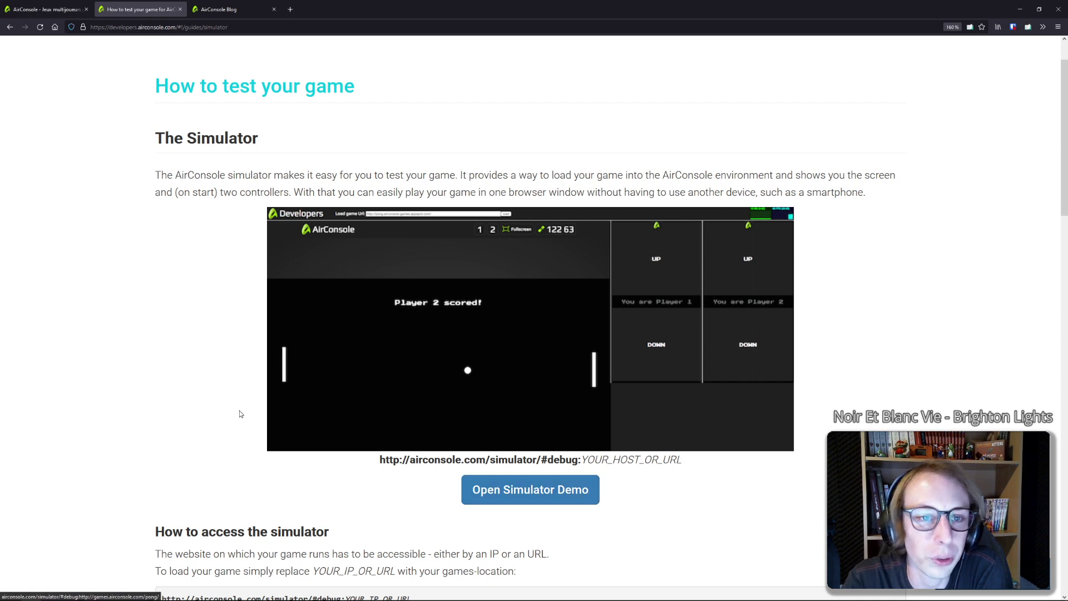
pyautogui.scroll(-6, 213, 408)
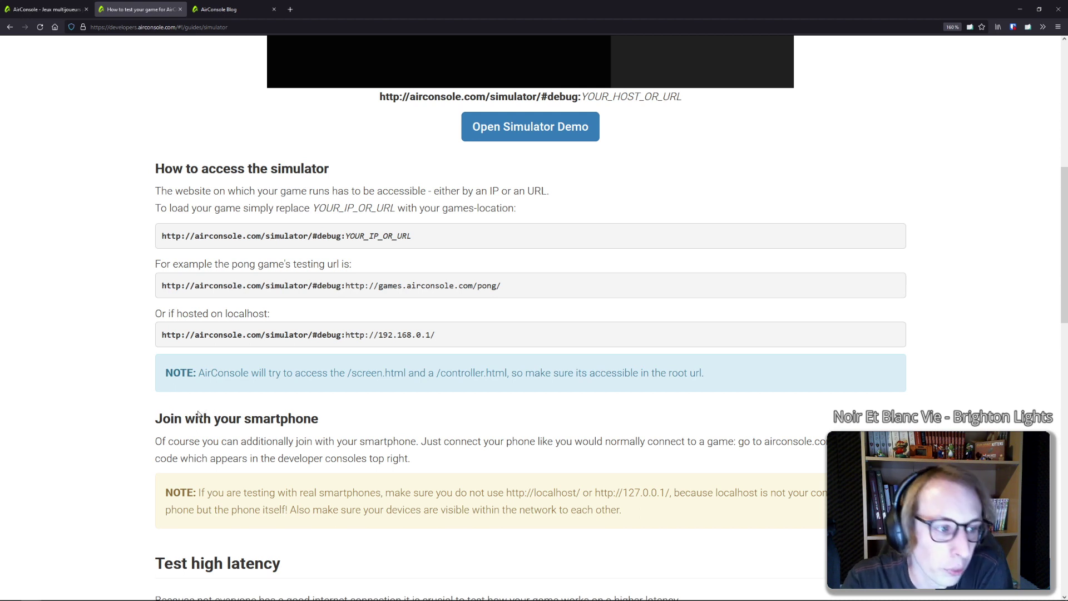
pyautogui.moveTo(28, 599)
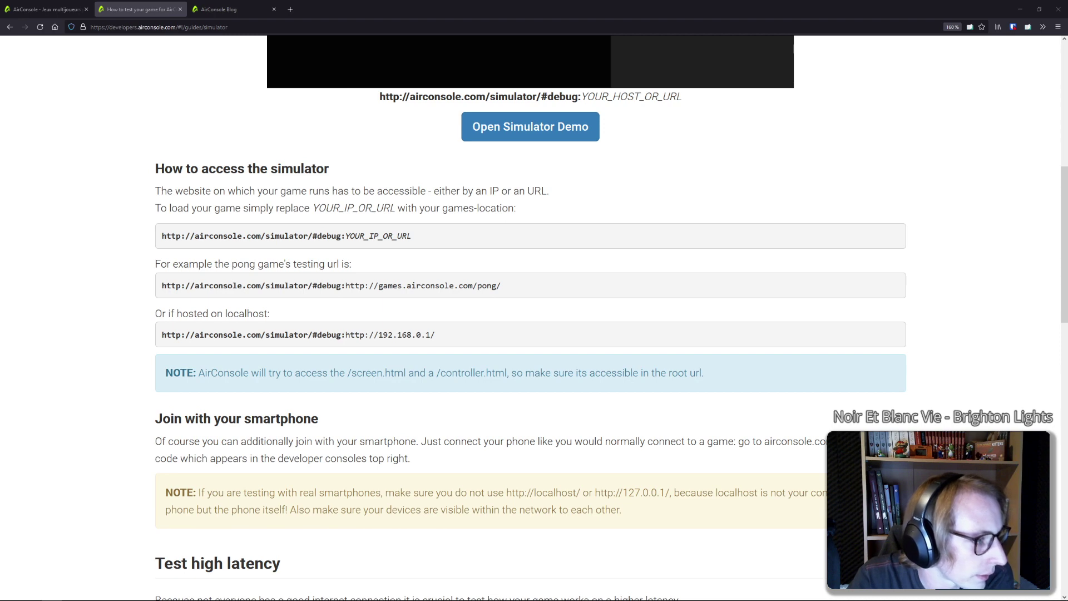
# Move File Explorer onscreen, open the test-air-console folder and select AirConsole.gd
pyautogui.moveTo(0, 154); pyautogui.dragTo(581, 154)
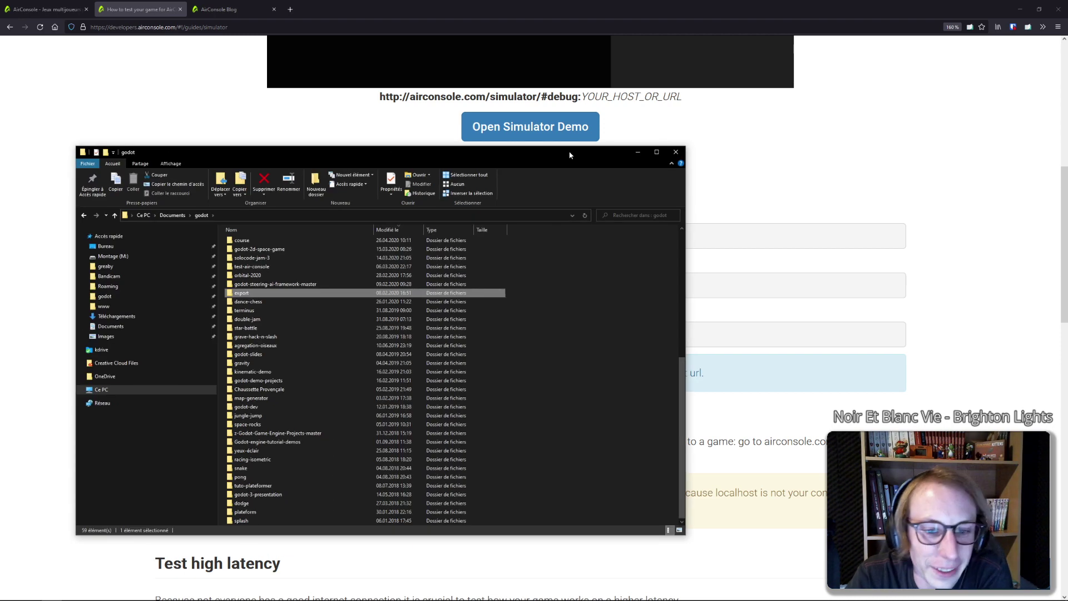
pyautogui.doubleClick(256, 266)
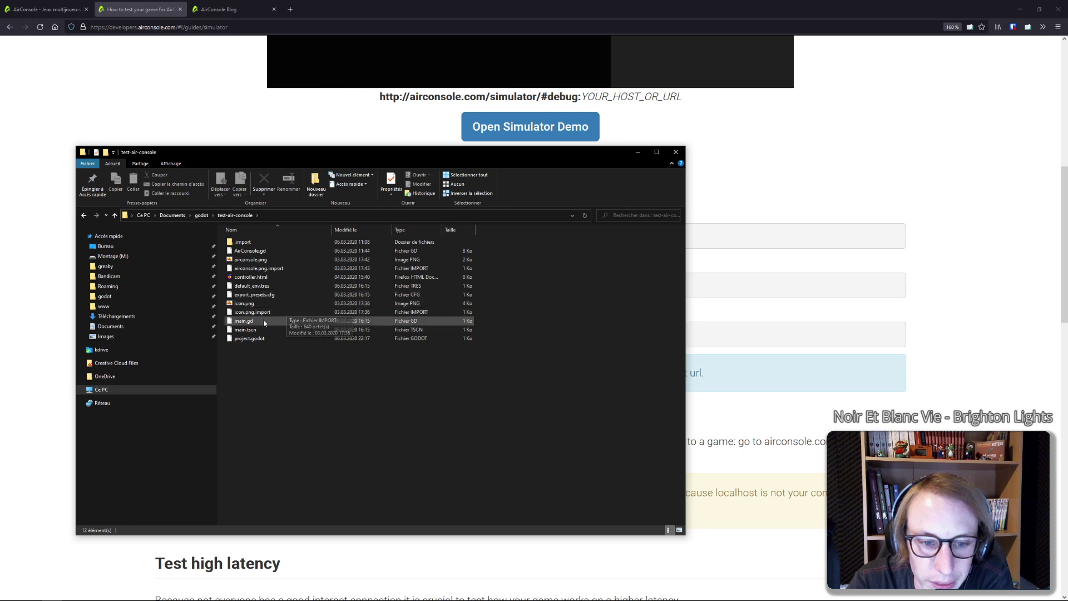
pyautogui.moveTo(249, 349); pyautogui.dragTo(254, 253)
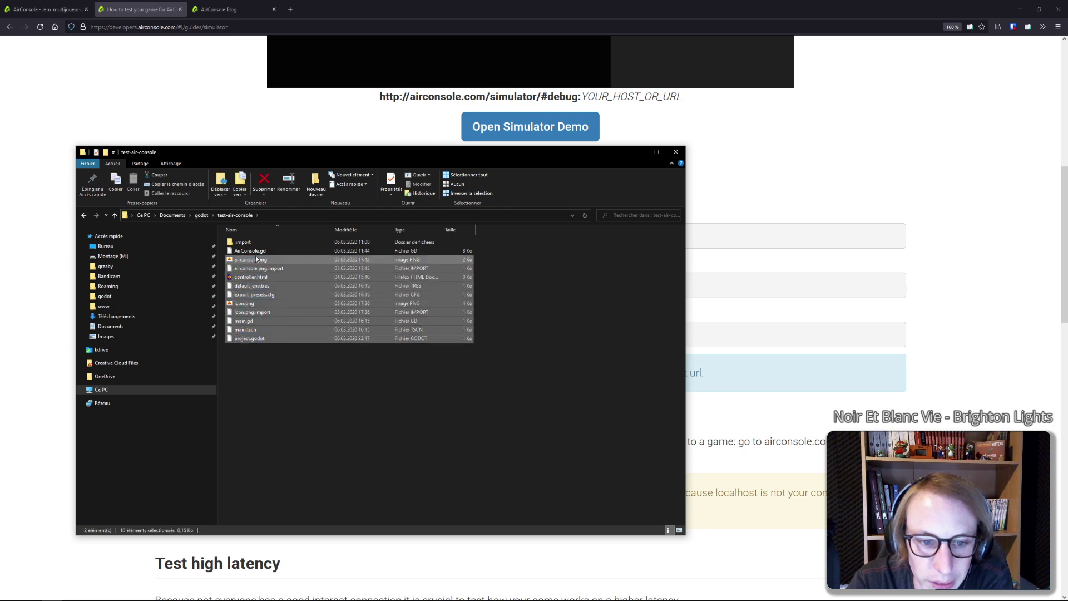
pyautogui.click(254, 252)
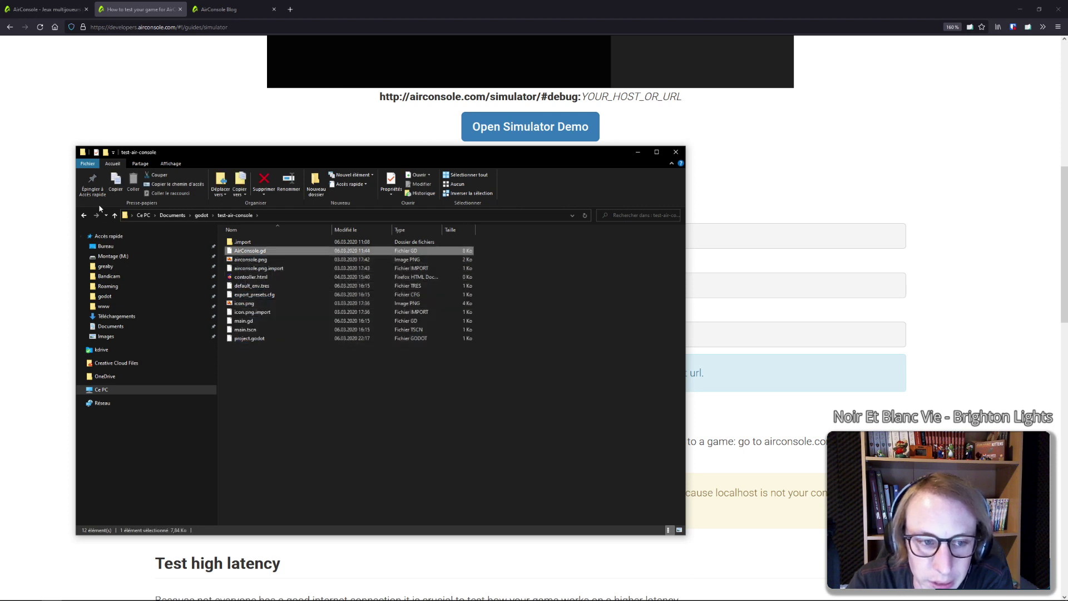
# Go back to the Documents\godot folder and scroll through its project folders
pyautogui.click(84, 215)
pyautogui.scroll(-2, 315, 419)
pyautogui.scroll(-3, 311, 418)
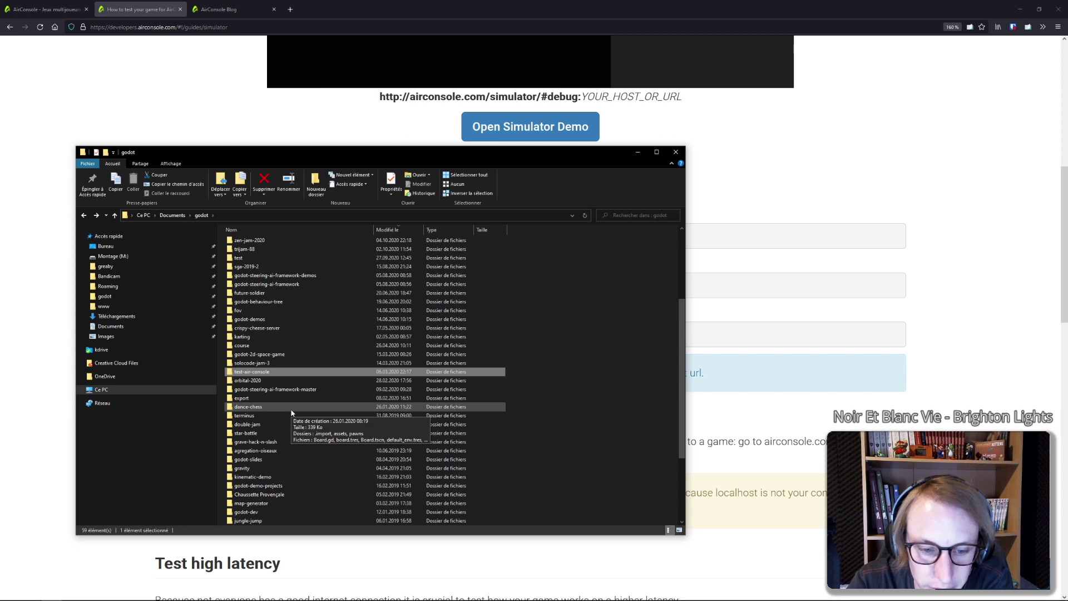
pyautogui.scroll(-1, 291, 412)
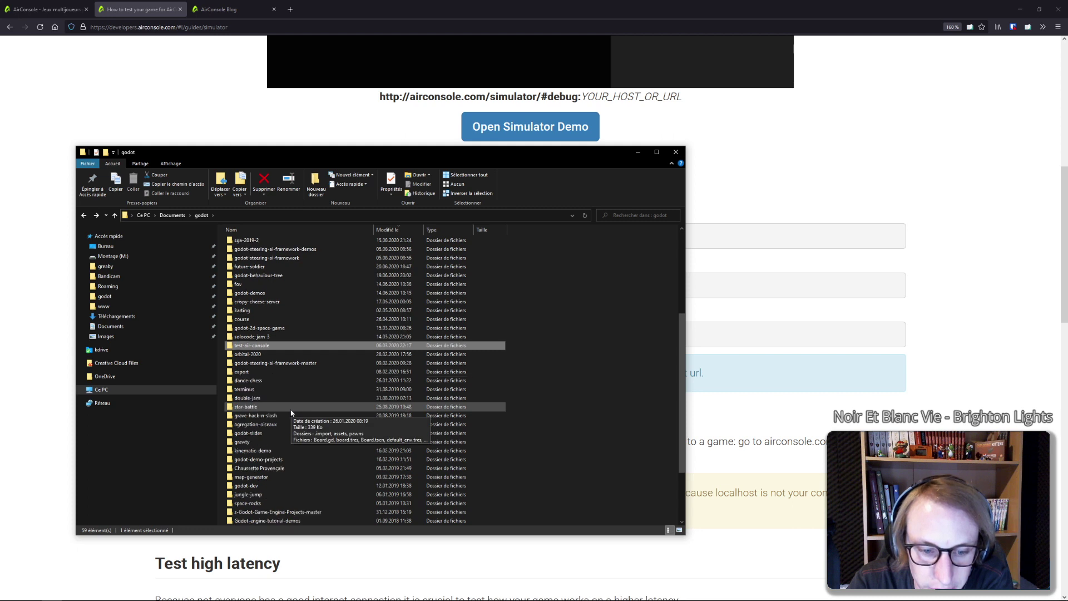
pyautogui.scroll(-1, 291, 412)
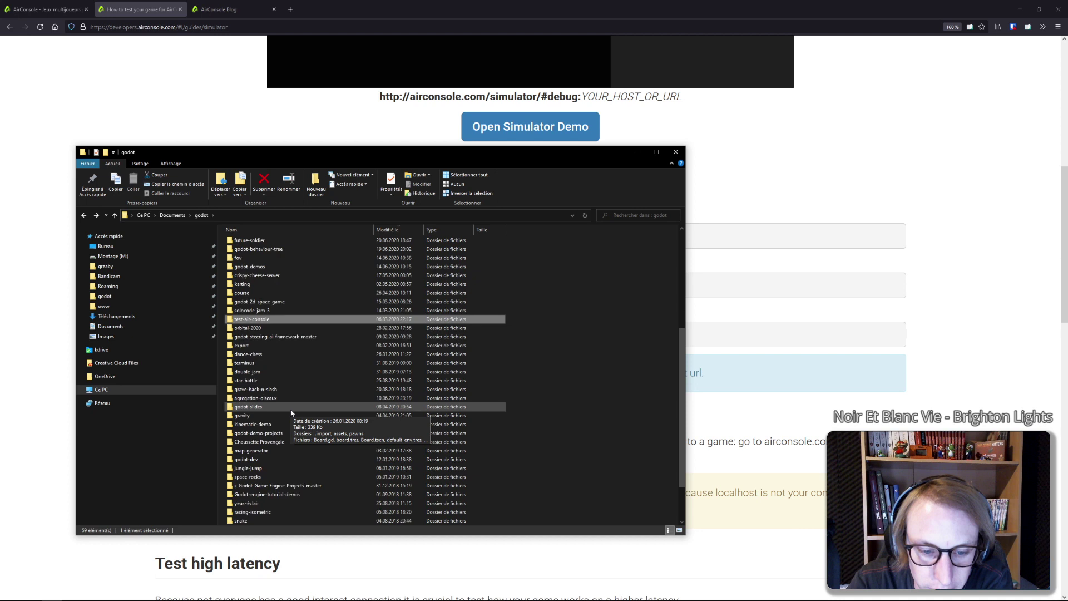
pyautogui.scroll(-1, 291, 412)
pyautogui.scroll(-1, 291, 412)
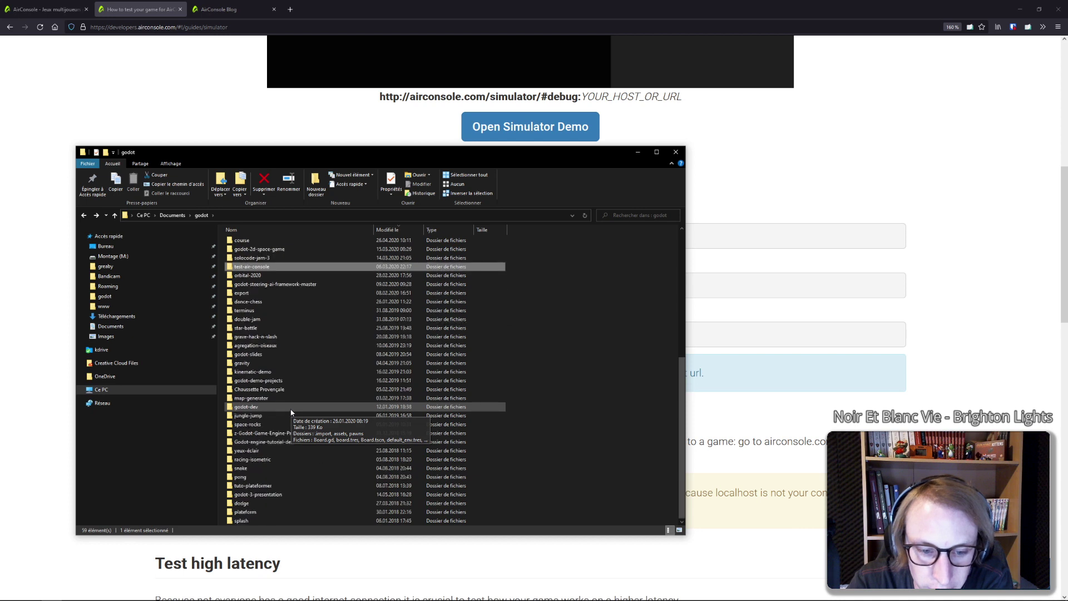
pyautogui.scroll(6, 287, 410)
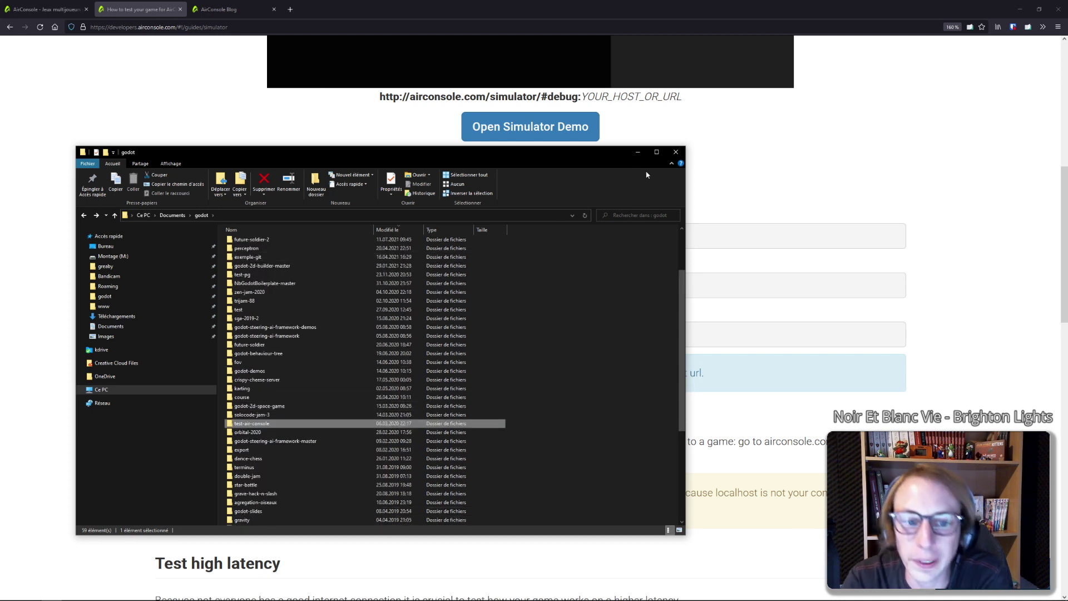
# Return to the 'How to test your game' page, scroll through it, then minimize Firefox to the desktop
pyautogui.click(695, 139)
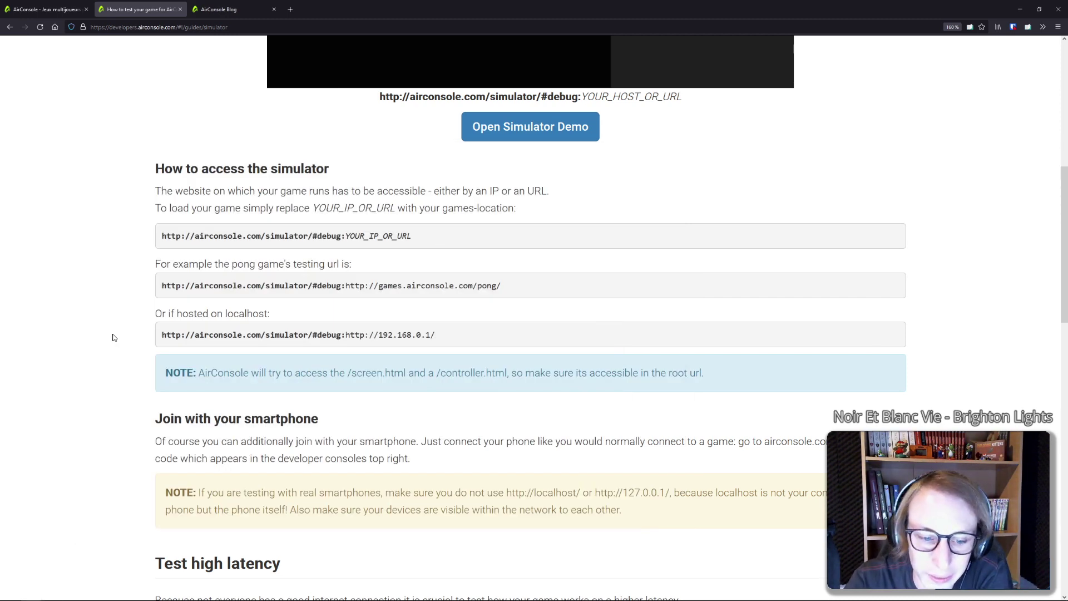
pyautogui.scroll(-5, 111, 333)
pyautogui.scroll(-3, 110, 313)
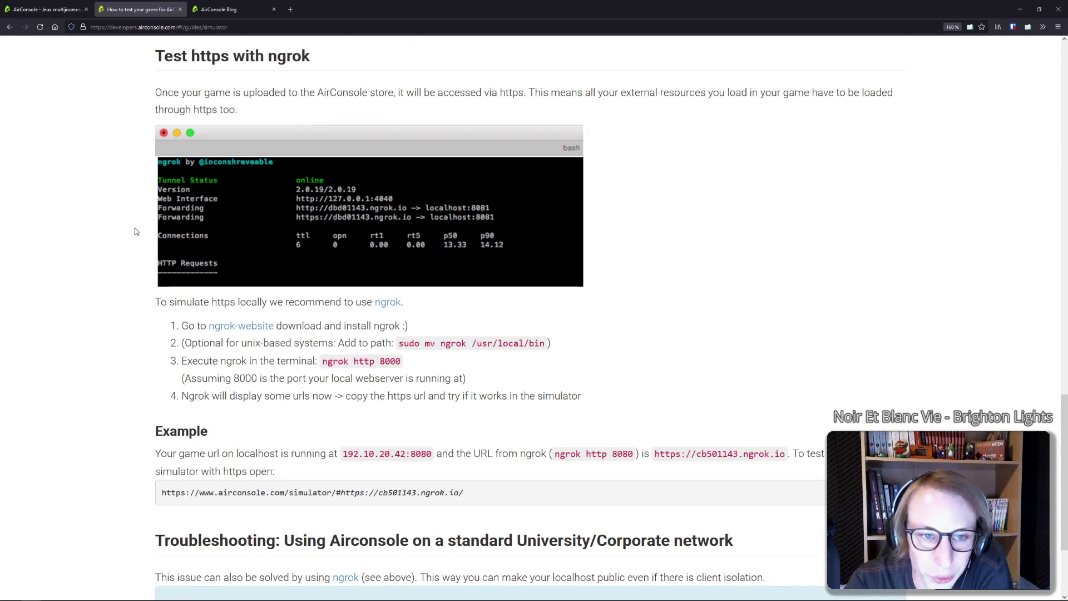
pyautogui.scroll(-2, 128, 250)
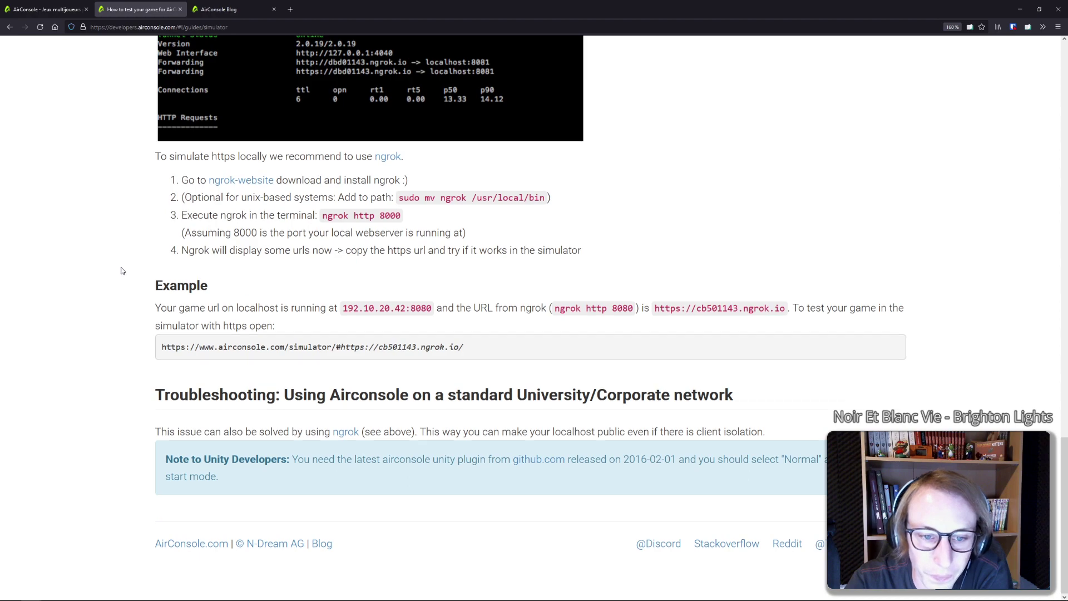
pyautogui.scroll(4, 123, 269)
pyautogui.scroll(10, 123, 268)
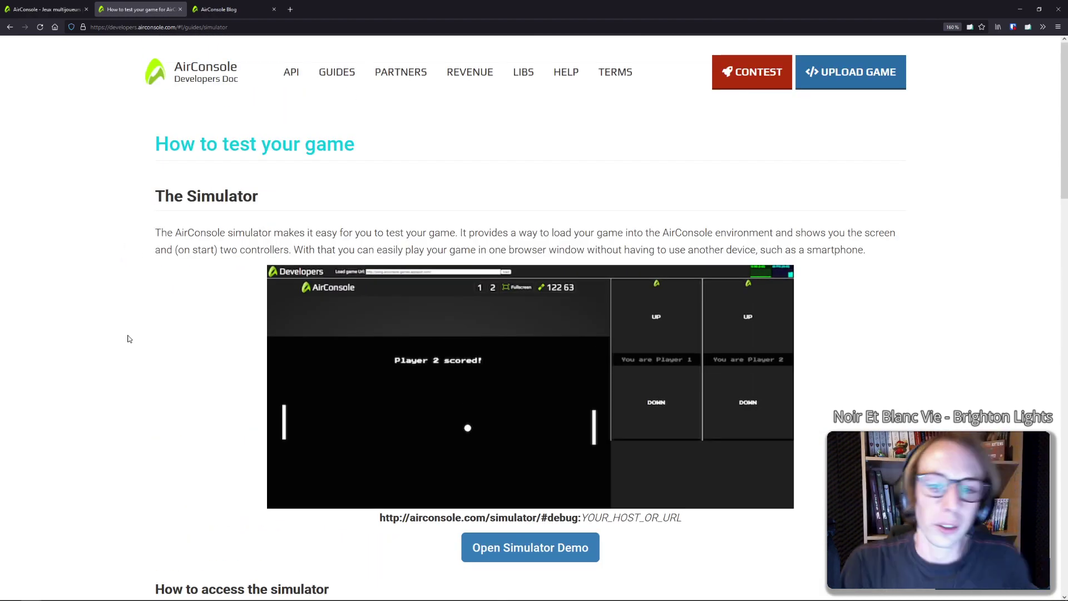
pyautogui.click(1019, 9)
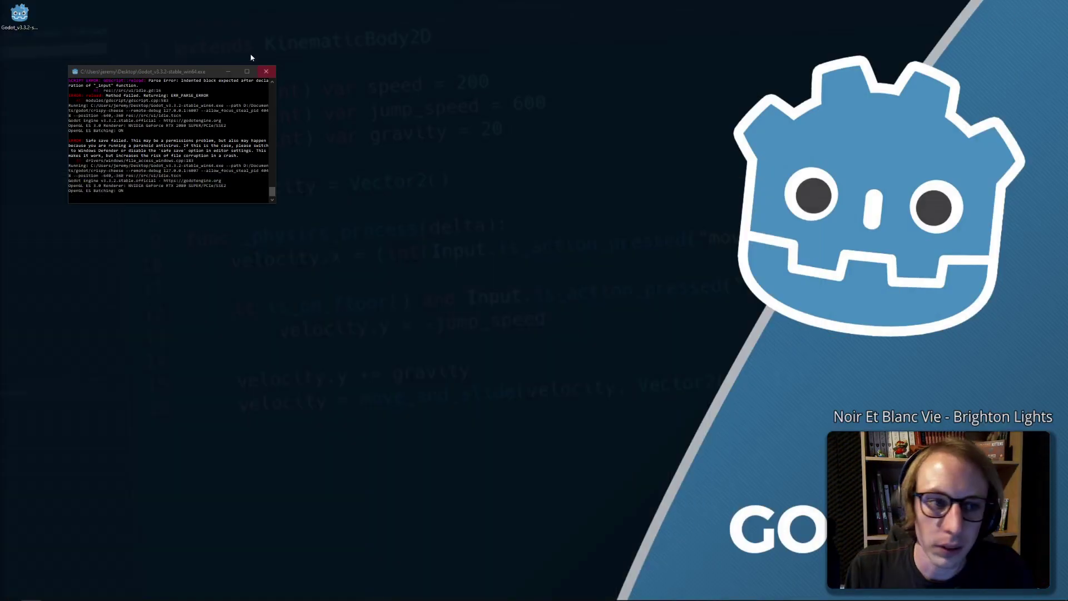
# Launch the Godot project manager and start a new project named manette-crispy-cheese
pyautogui.click(30, 24)
pyautogui.doubleClick(29, 24)
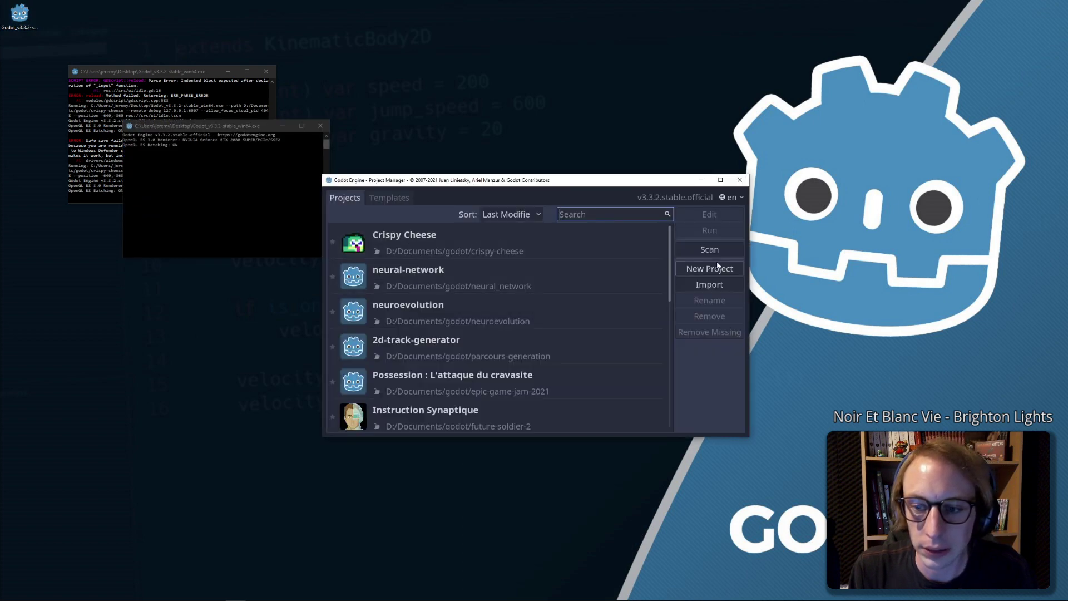
pyautogui.click(712, 270)
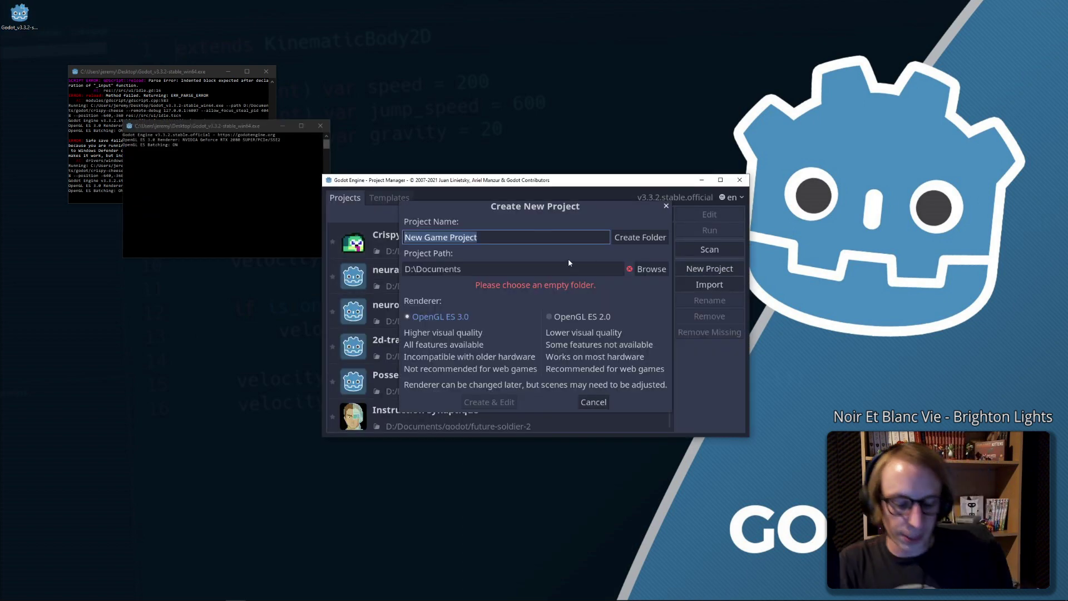
pyautogui.write('man')
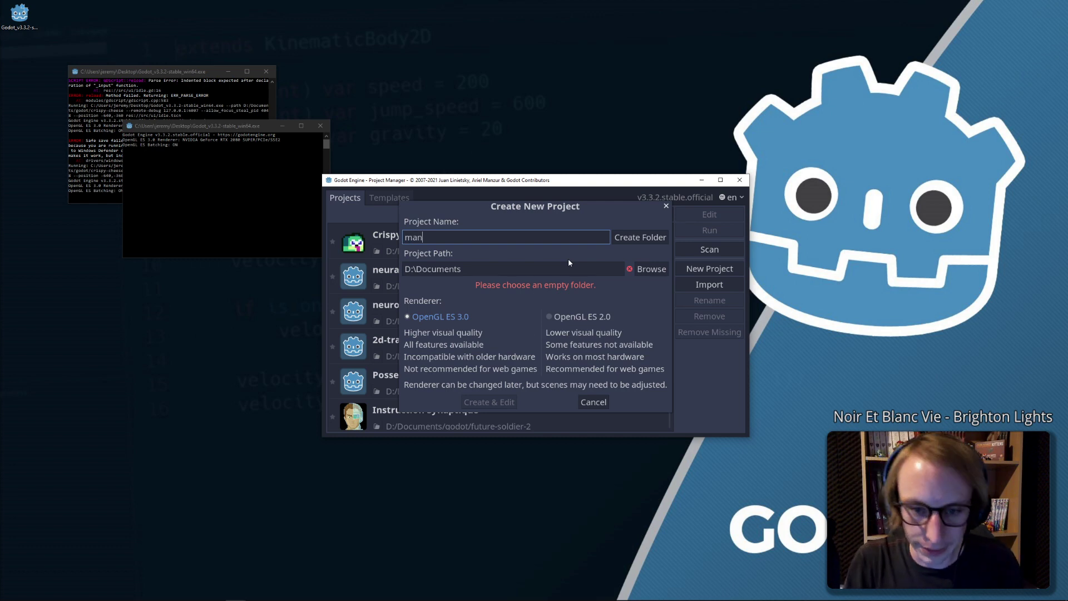
pyautogui.write('ette')
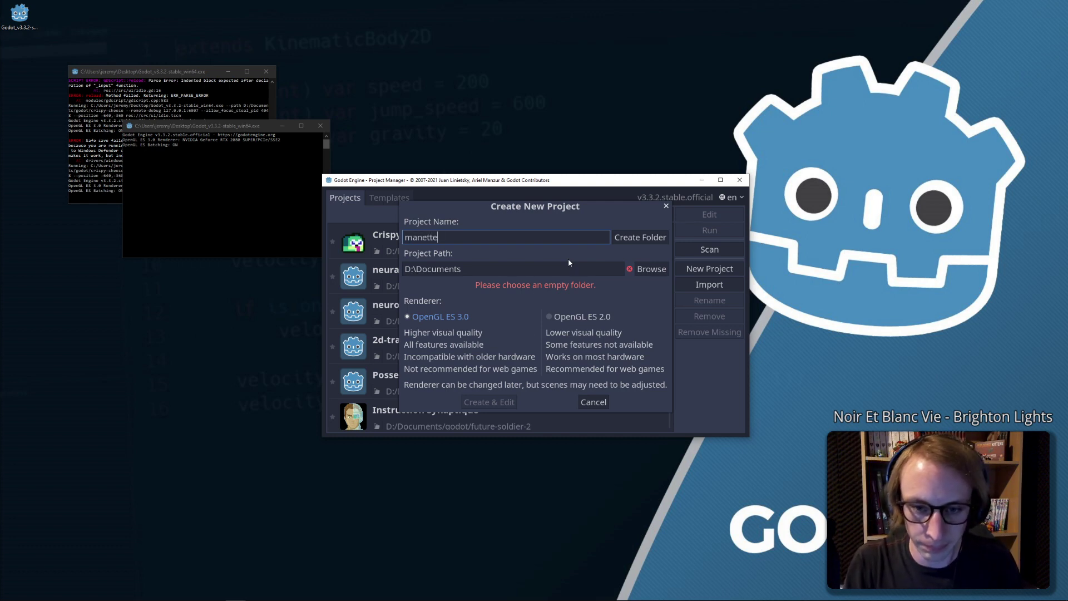
pyautogui.write('-cris')
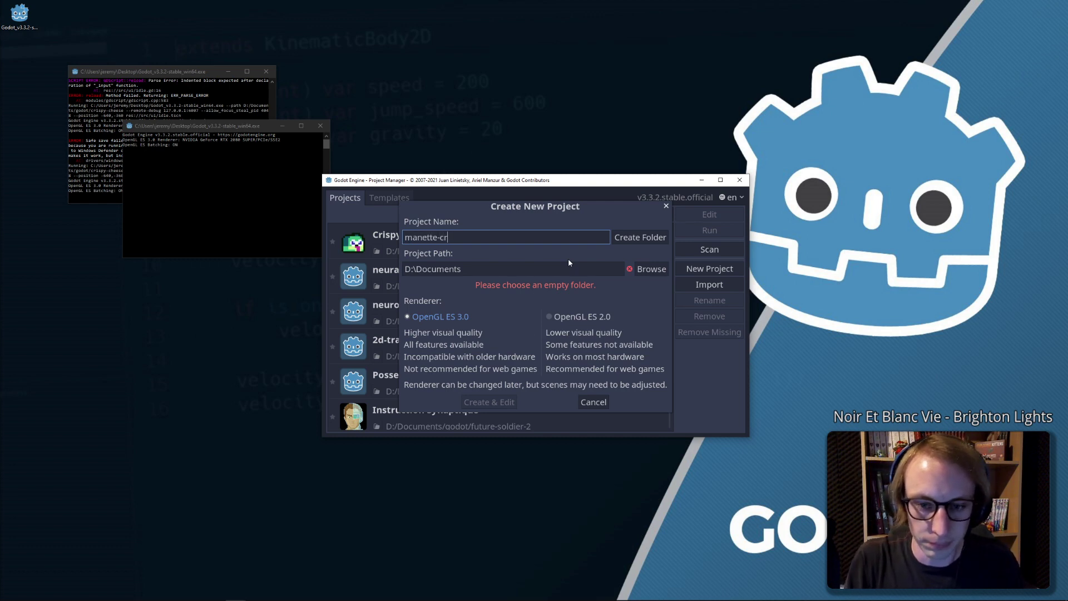
pyautogui.write('py')
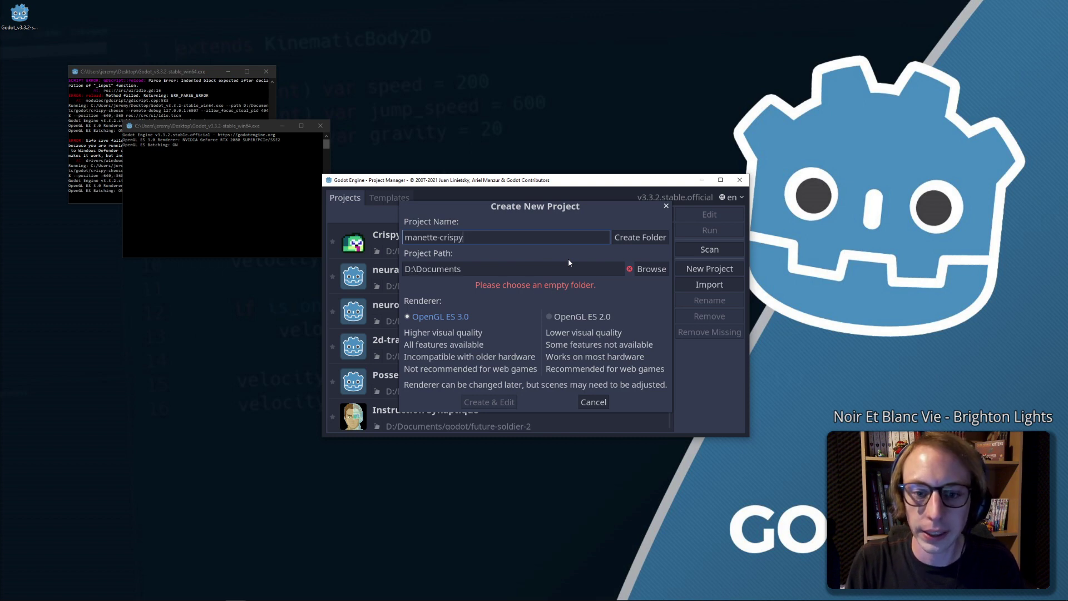
pyautogui.write('-cheese')
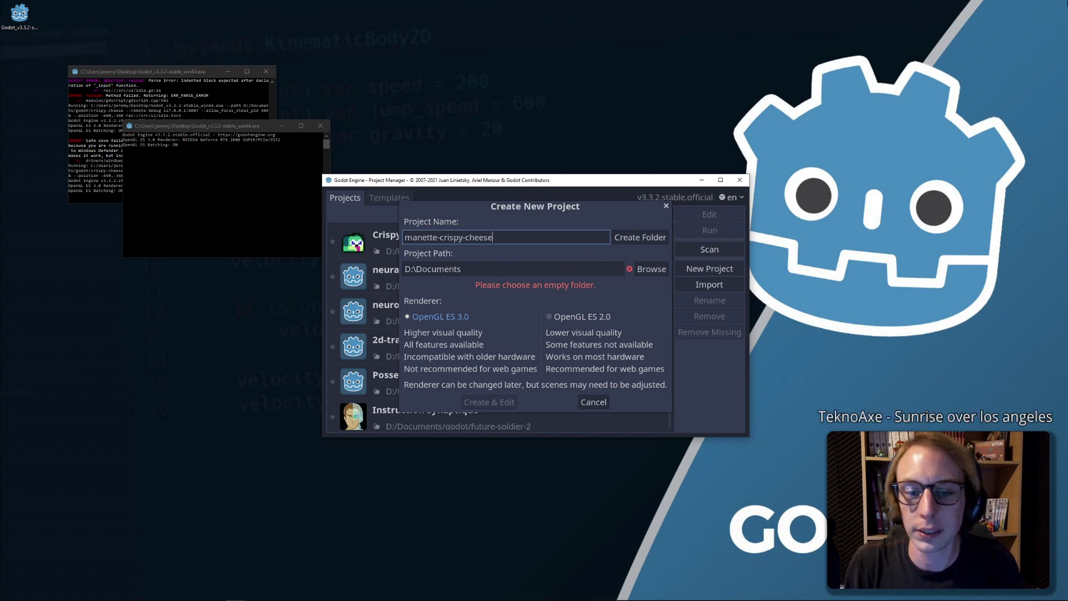
# Place the project in a new manette-crispy-cheese folder under D:/Documents/godot and open it in the editor
pyautogui.click(652, 269)
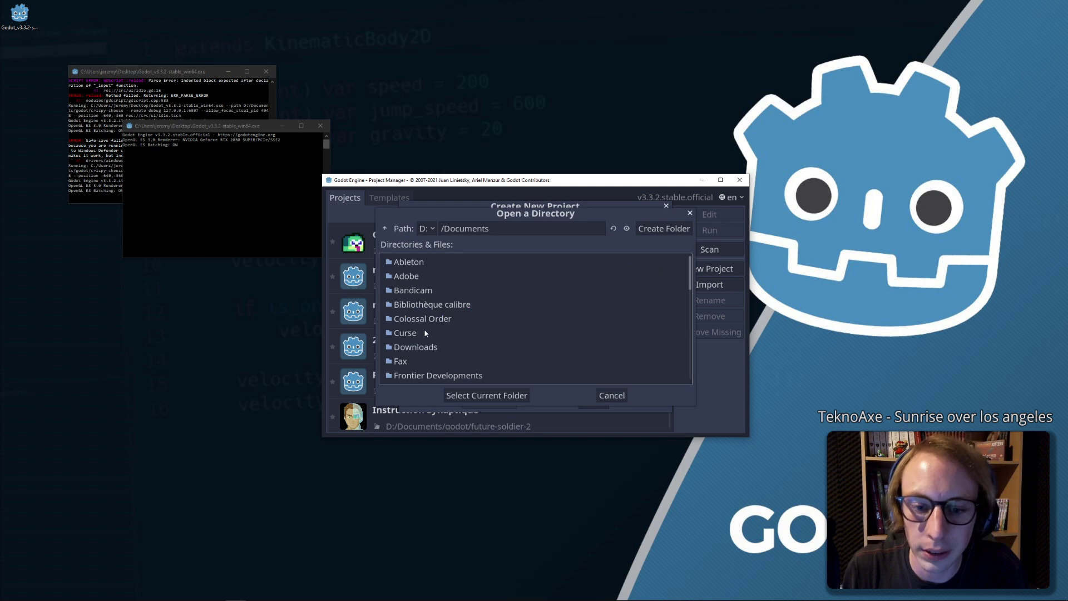
pyautogui.scroll(-1, 428, 326)
pyautogui.scroll(-2, 425, 333)
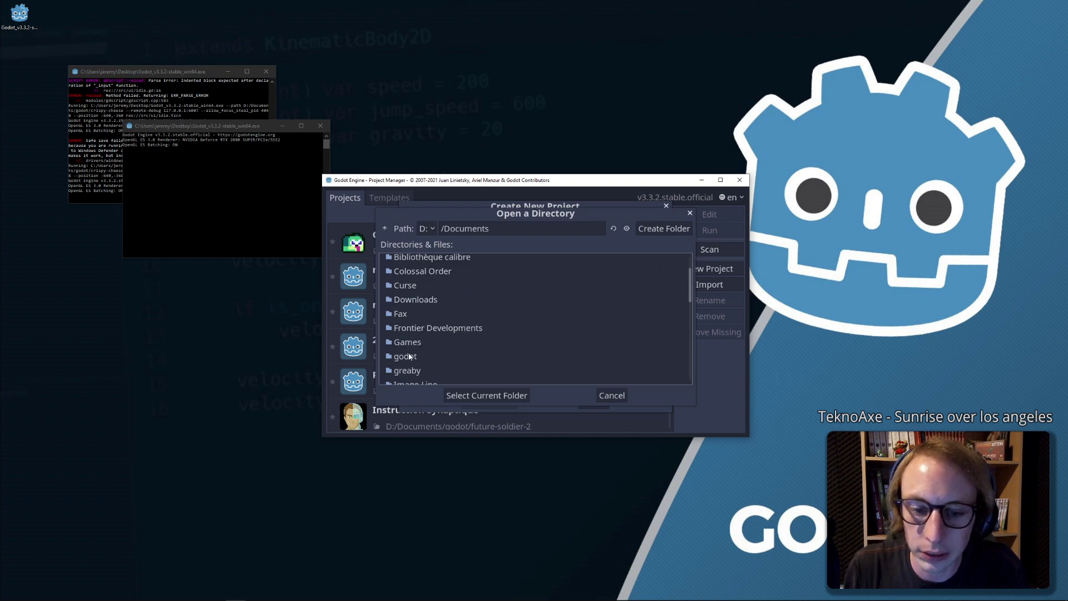
pyautogui.click(421, 356)
pyautogui.click(498, 396)
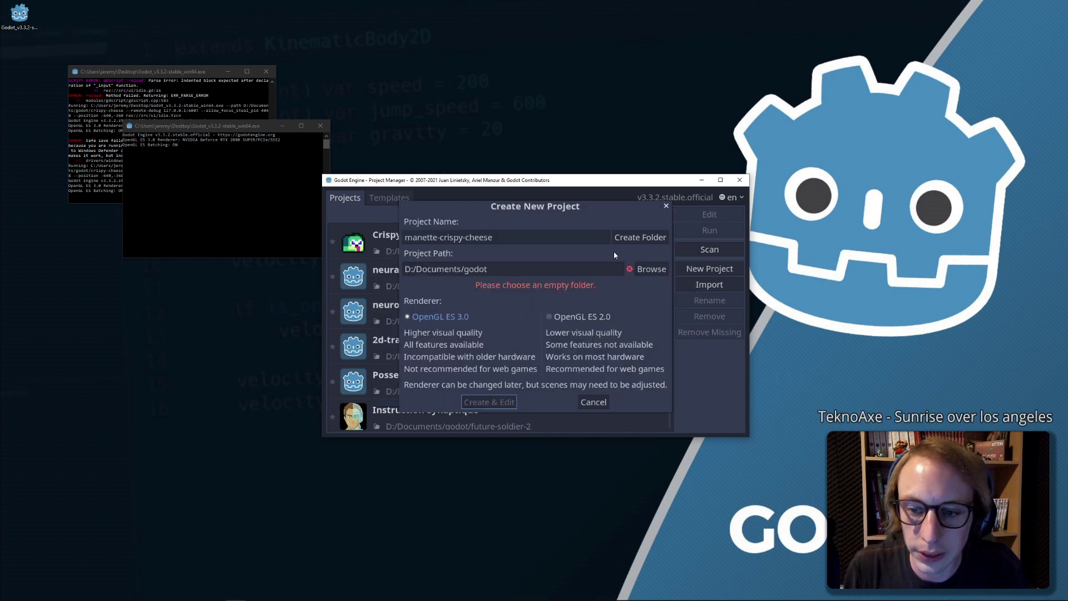
pyautogui.click(638, 239)
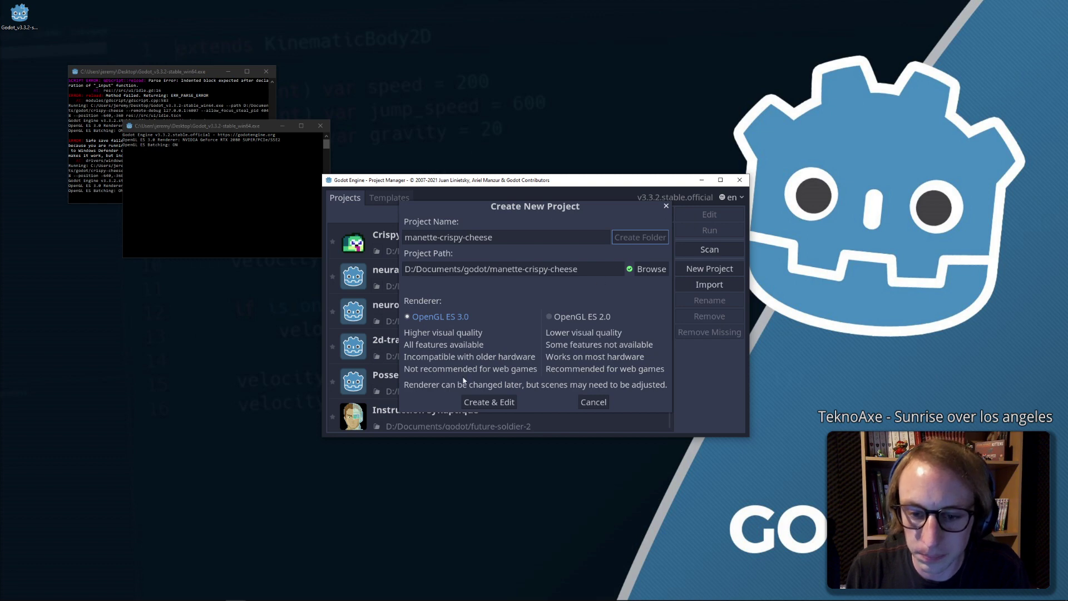
pyautogui.click(483, 401)
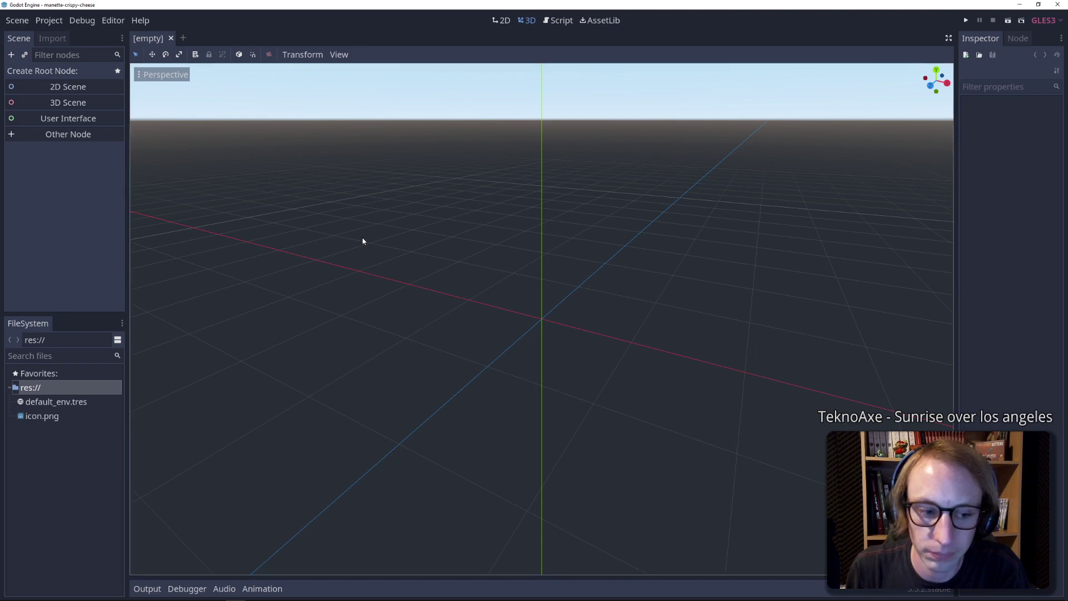
# Create a 2D scene with a Node2D root named main, save it as main.tscn, and switch to the godot-airconsole repository
pyautogui.click(501, 20)
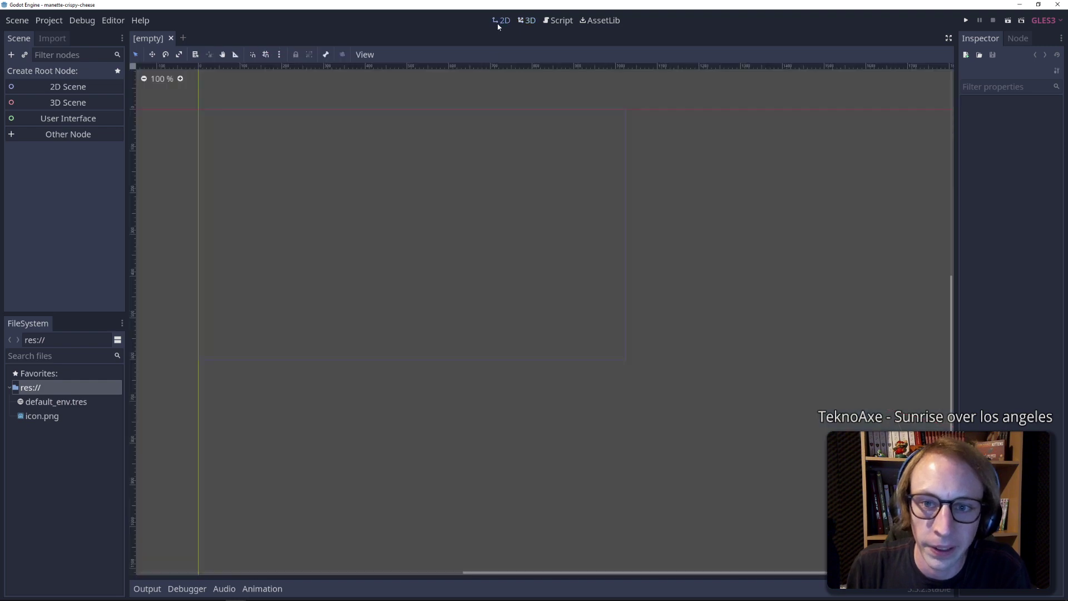
pyautogui.click(67, 87)
pyautogui.doubleClick(52, 75)
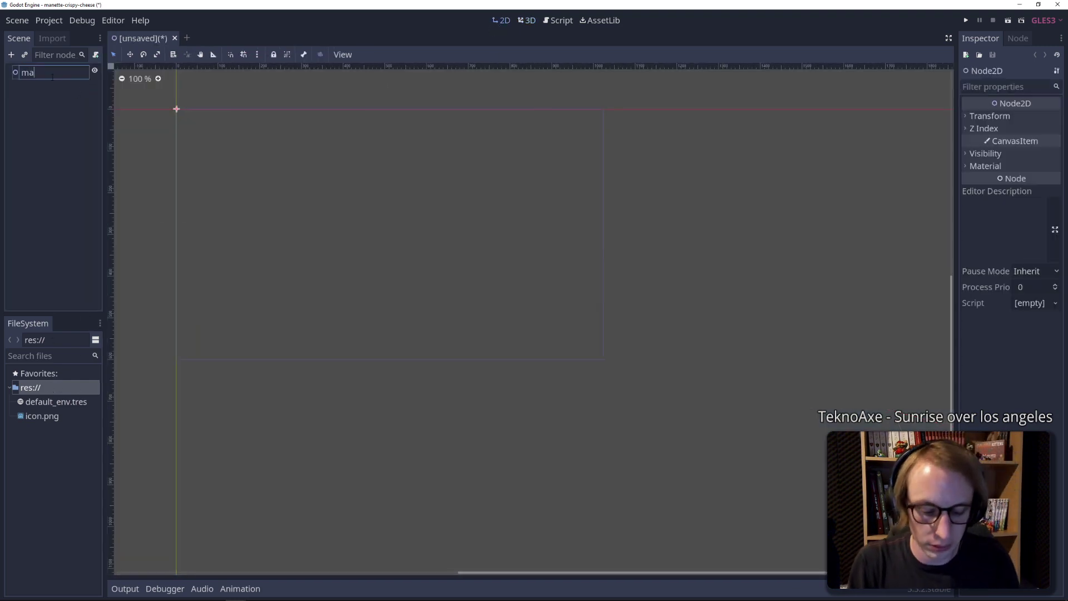
pyautogui.write('main')
pyautogui.press('Return')
pyautogui.hotkey('ctrl', 's')
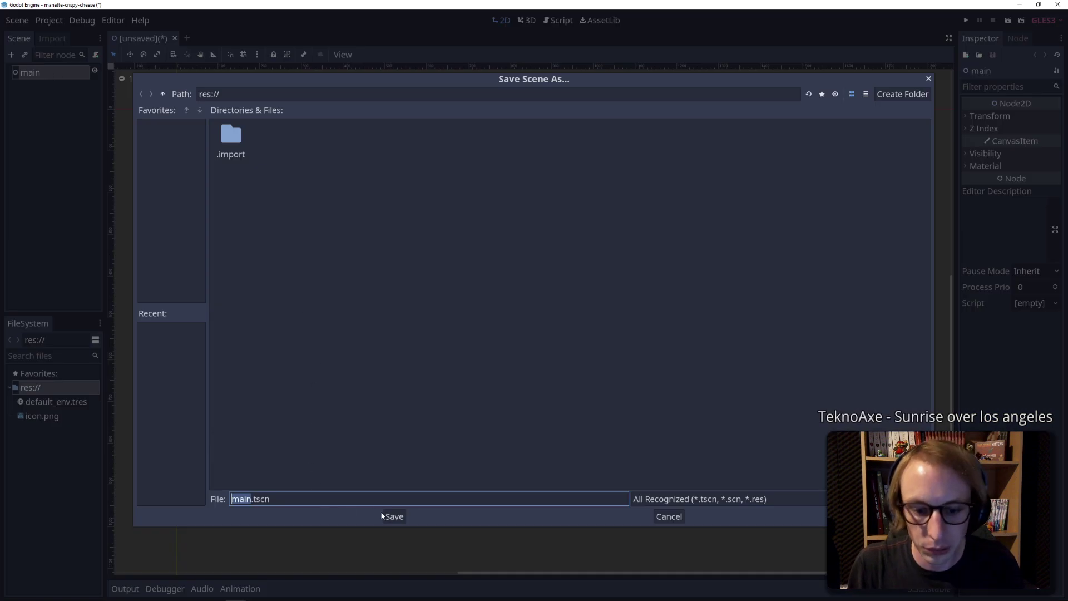
pyautogui.click(392, 516)
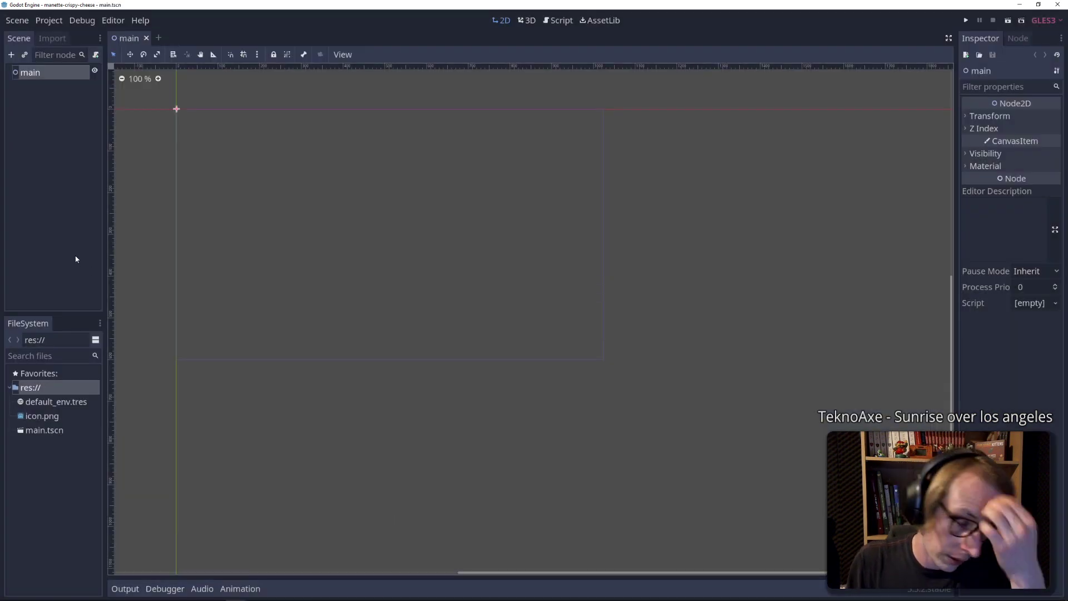
pyautogui.moveTo(17, 598)
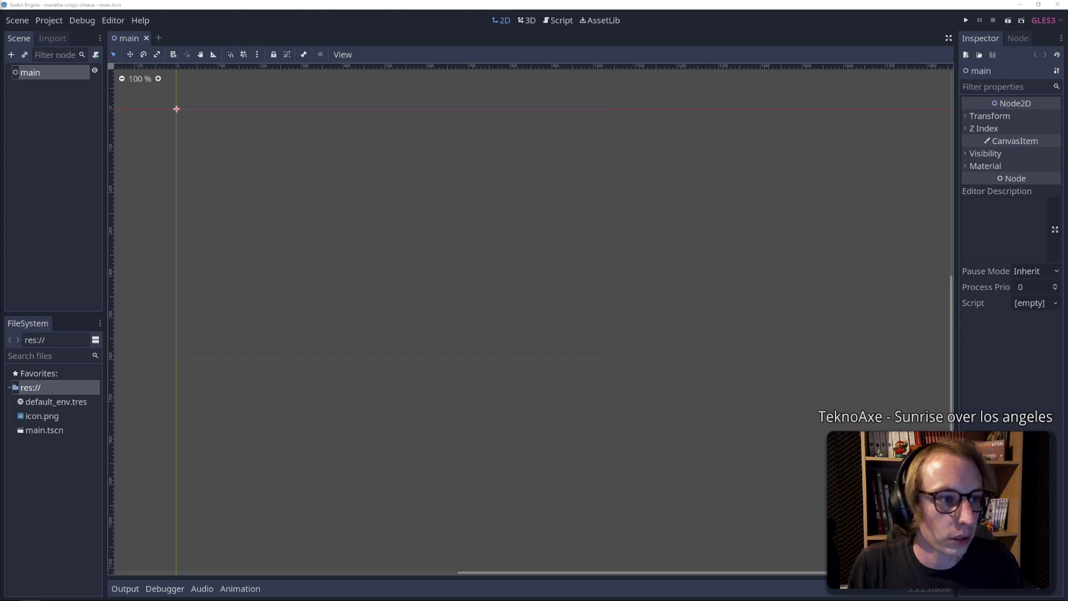
pyautogui.hotkey('alt', 'Tab')
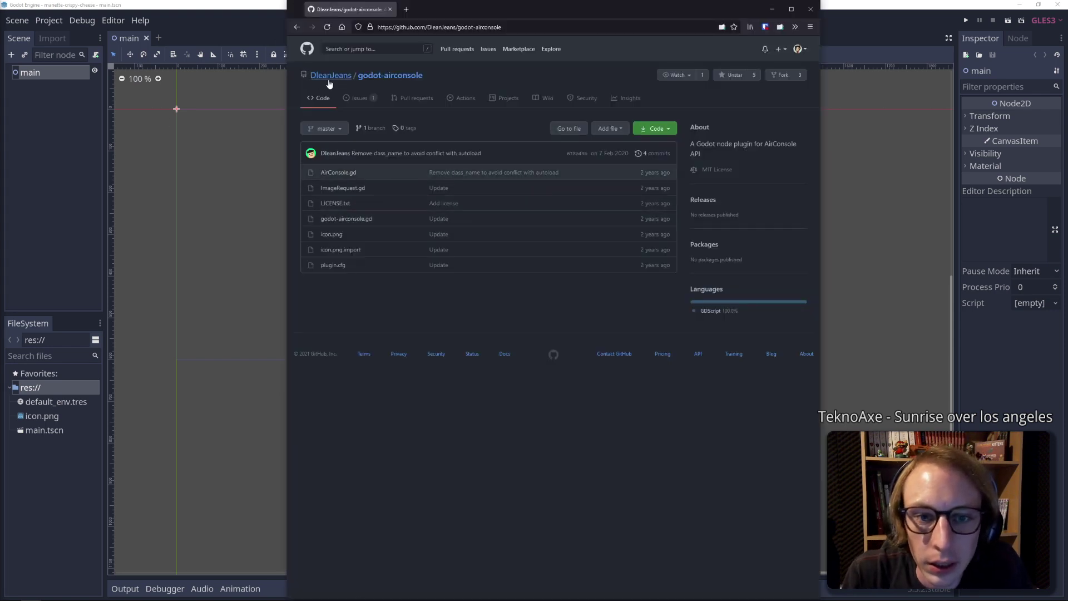
# Read the godot-airconsole repository's LICENSE.txt and godot-airconsole.gd files, returning to the file list after each
pyautogui.moveTo(329, 83)
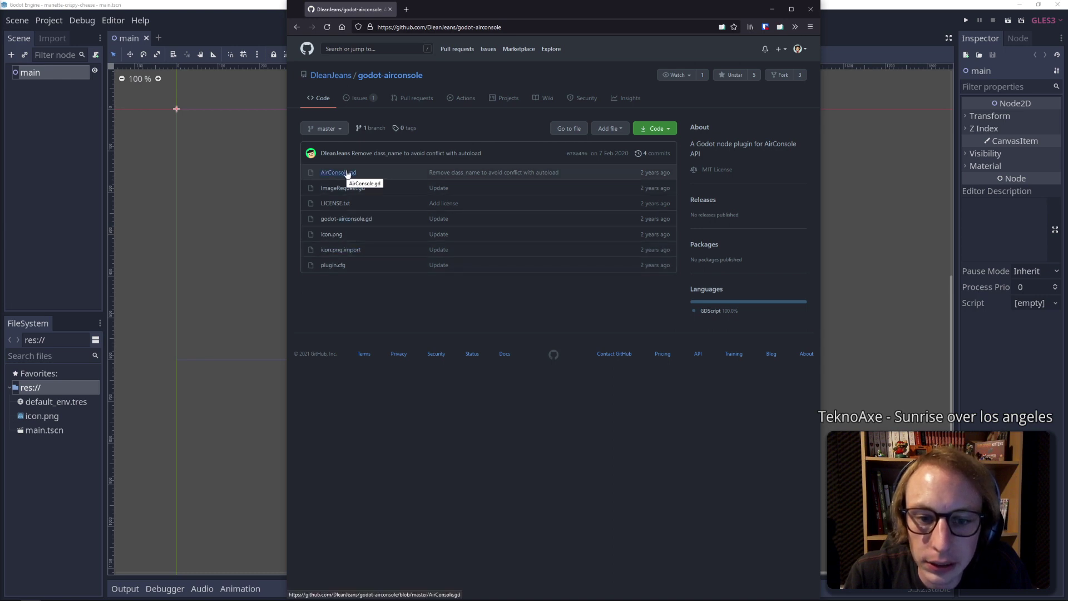
pyautogui.click(335, 204)
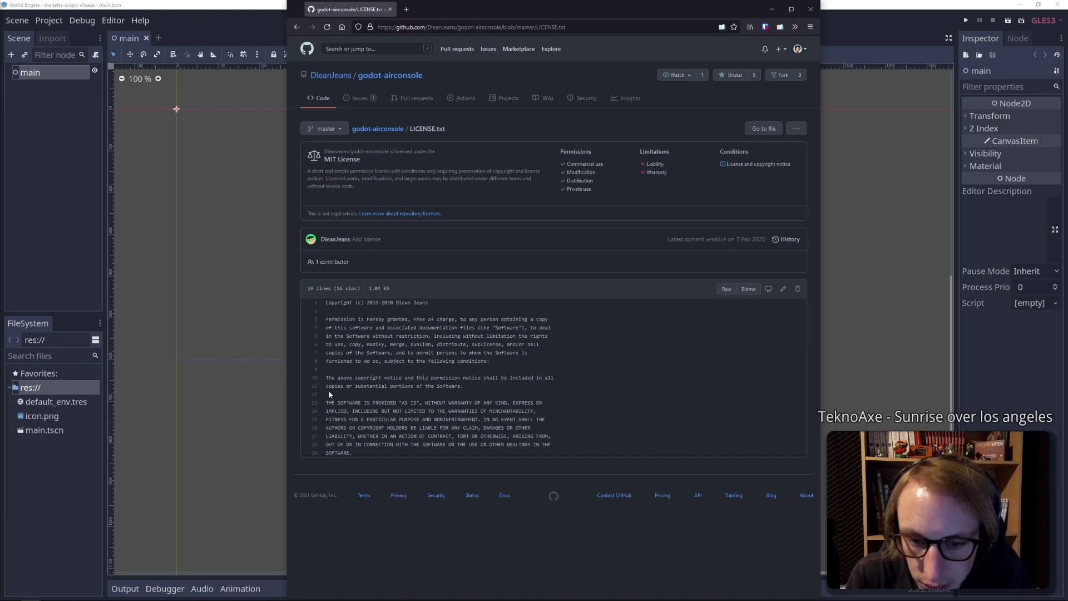
pyautogui.click(296, 26)
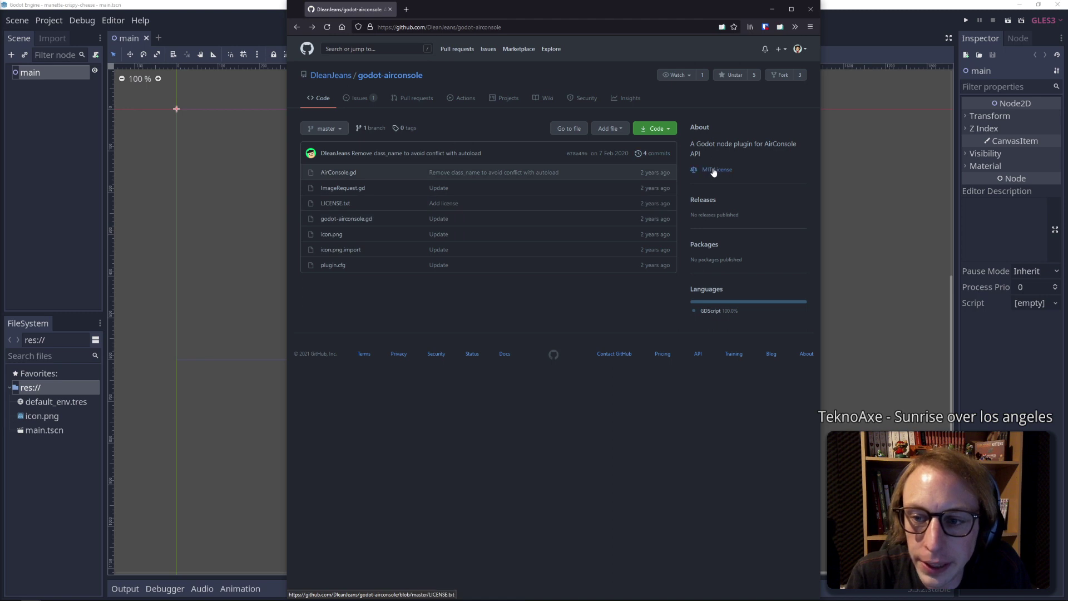
pyautogui.click(341, 219)
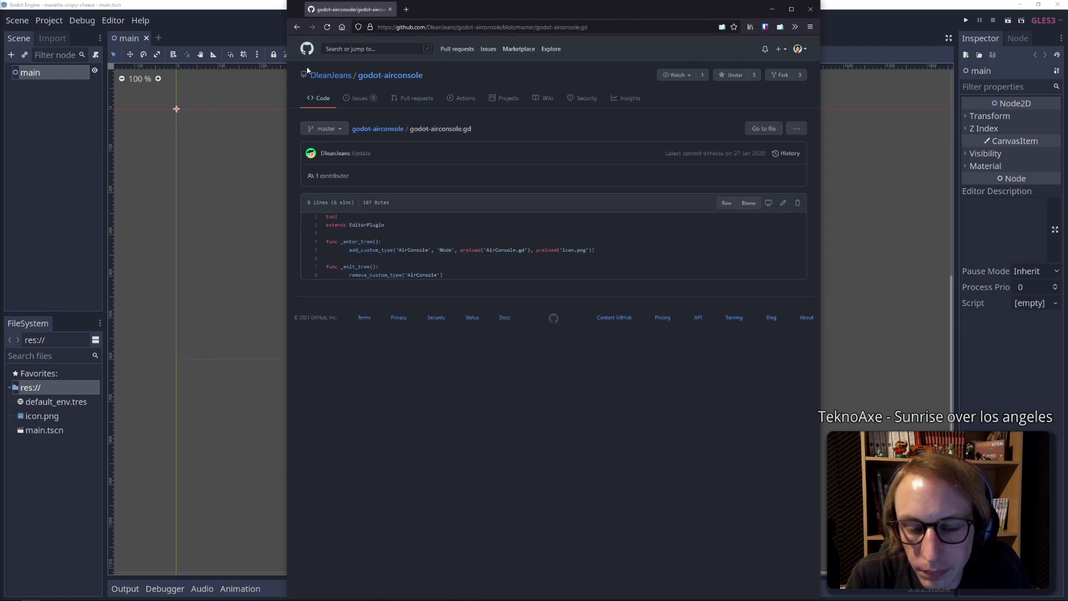
pyautogui.click(297, 26)
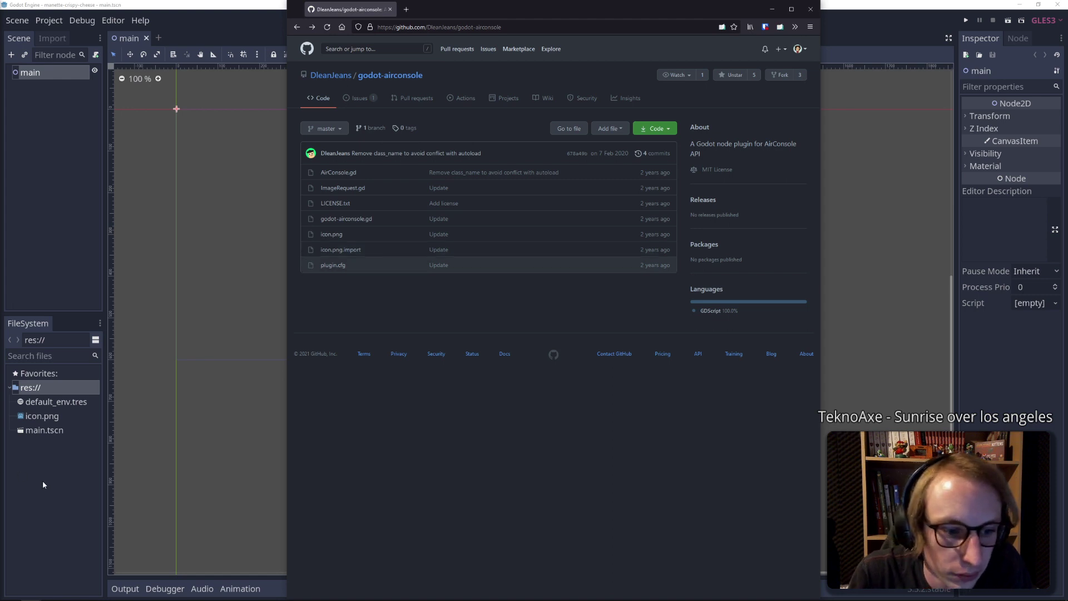
# Create a new folder named utils in the project root
pyautogui.rightClick(40, 386)
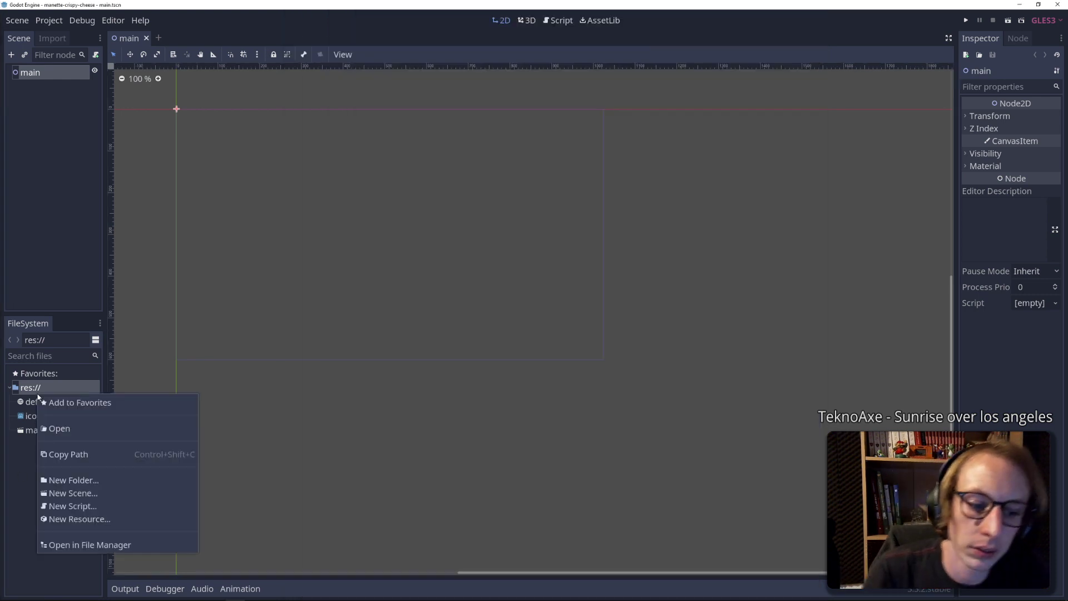
pyautogui.click(80, 481)
pyautogui.write('utils')
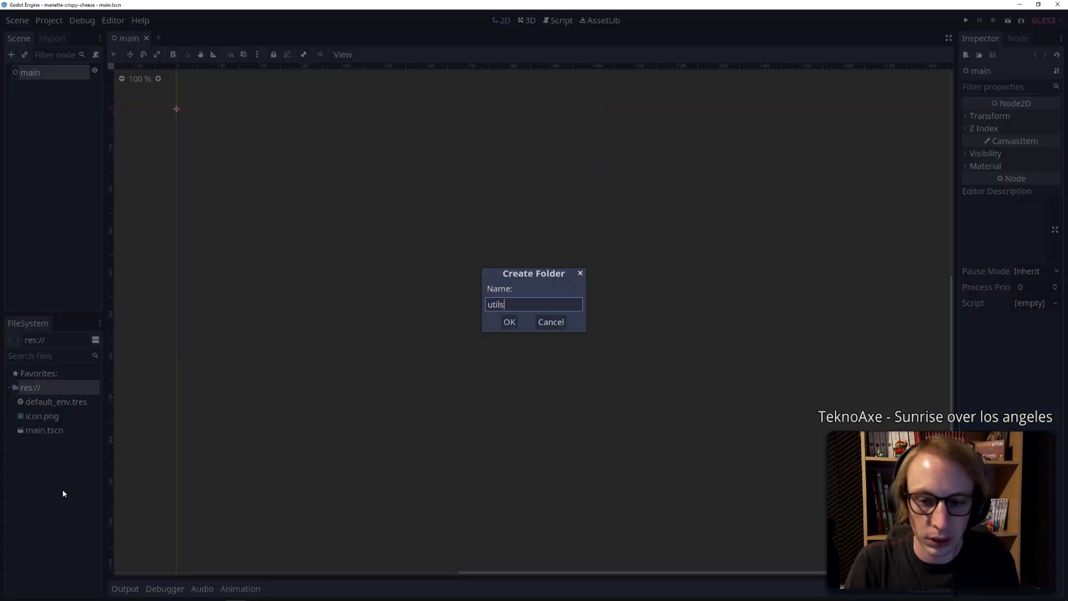
pyautogui.press('Return')
# Create the Airconsole.gd script inside utils and open it for editing
pyautogui.click(40, 404)
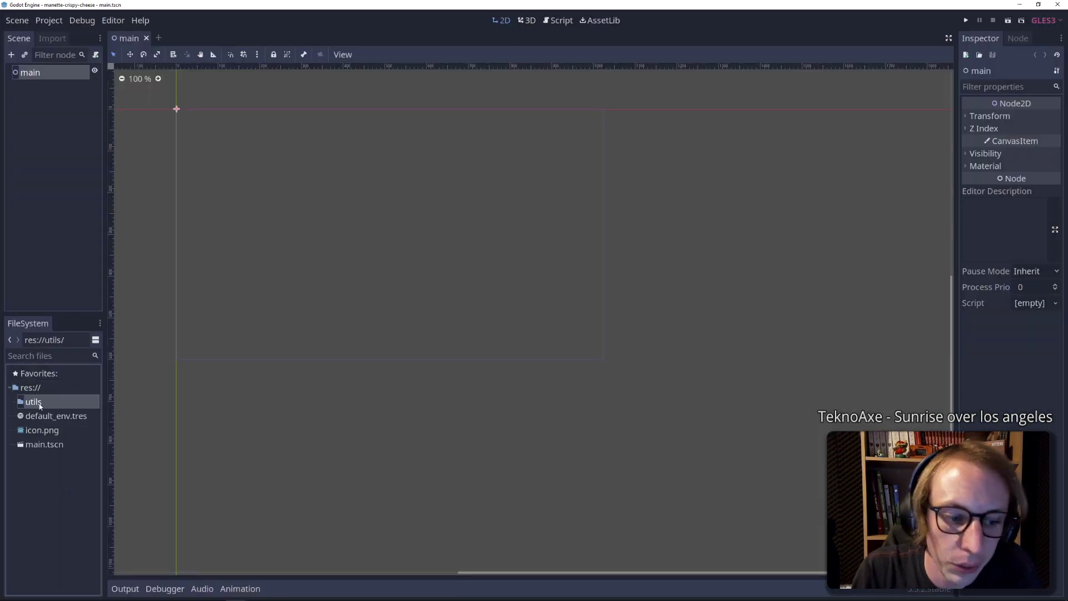
pyautogui.rightClick(39, 406)
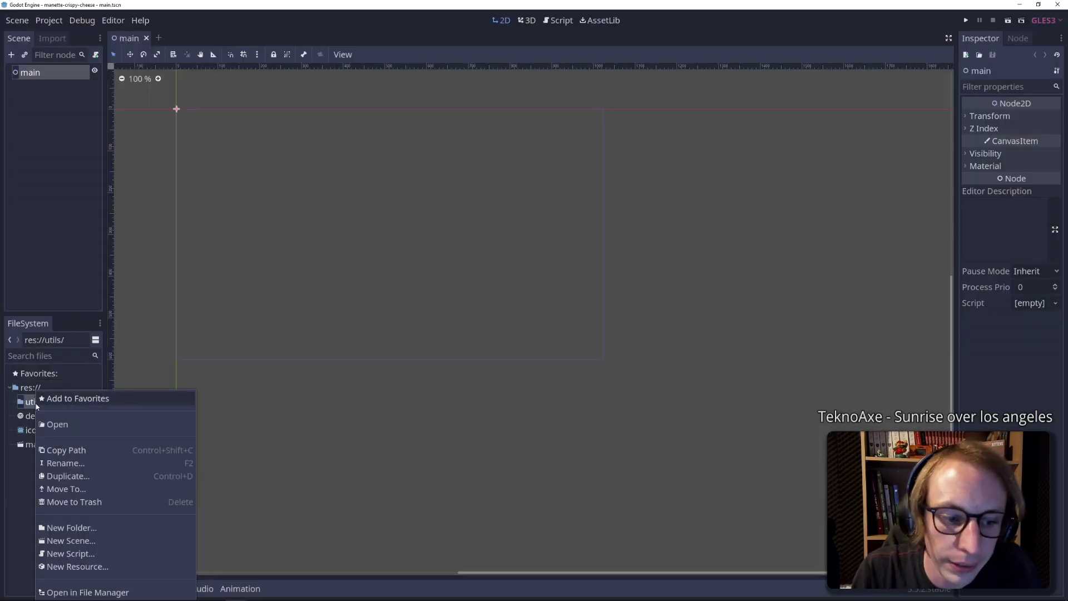
pyautogui.click(69, 553)
pyautogui.write('AI')
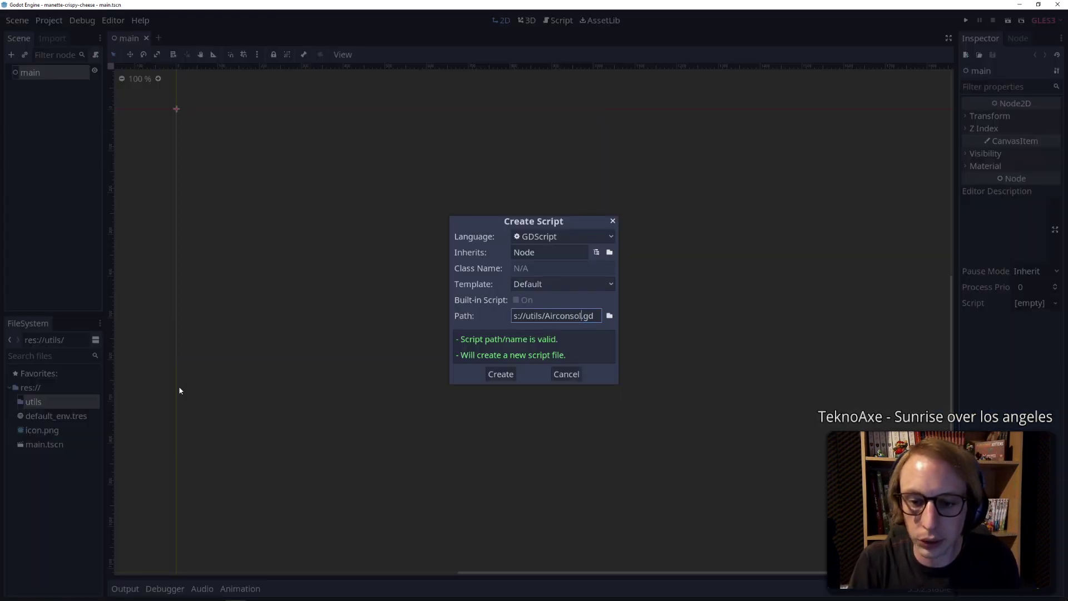
pyautogui.press('Return')
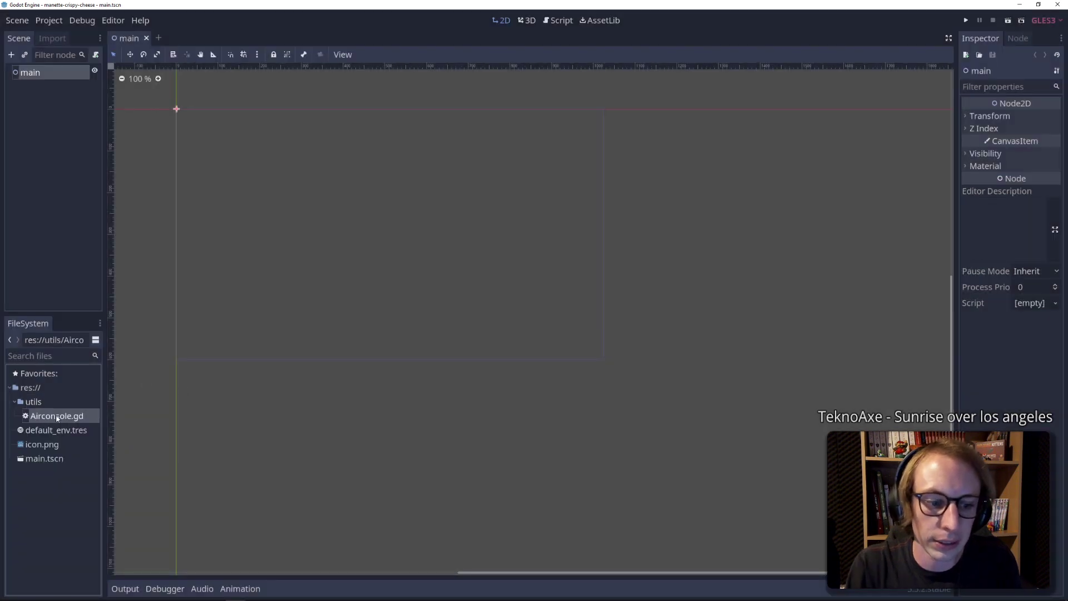
pyautogui.doubleClick(58, 417)
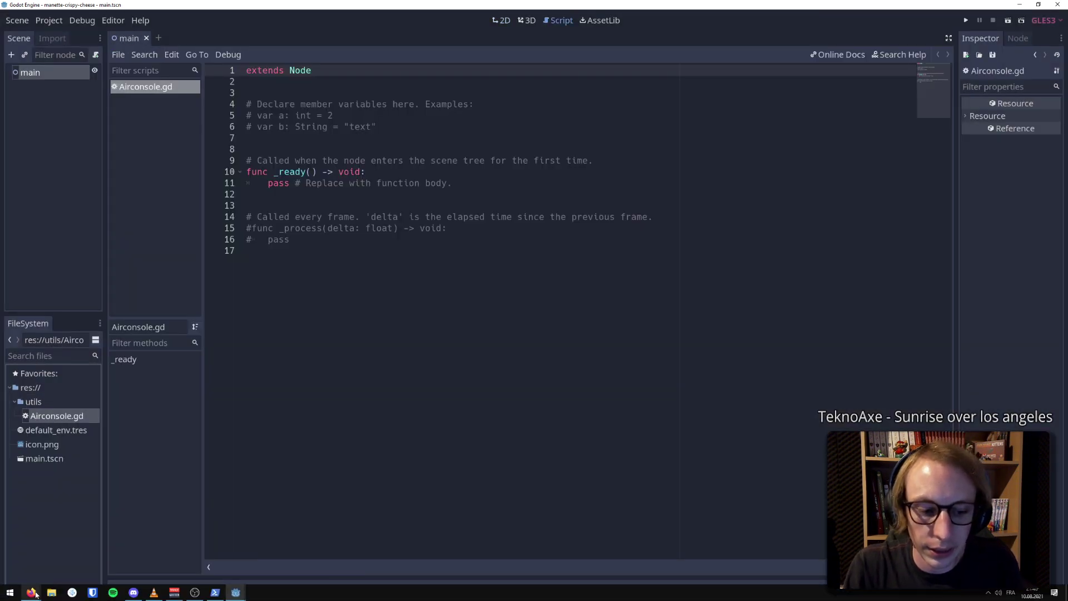
# Copy the full raw AirConsole.gd source from the godot-airconsole GitHub repository
pyautogui.moveTo(32, 591)
pyautogui.click(164, 556)
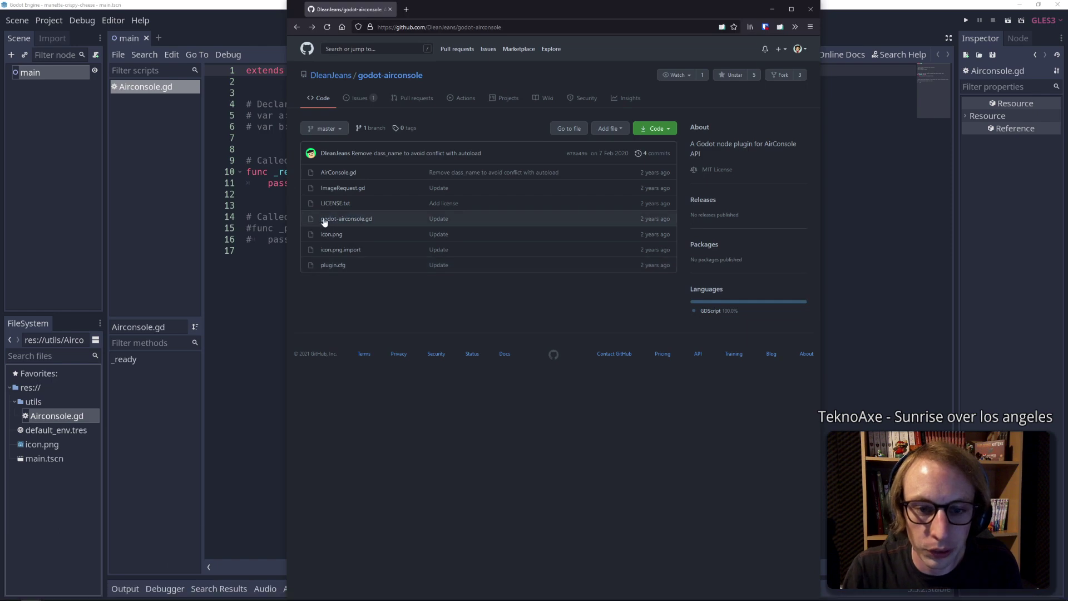
pyautogui.click(334, 176)
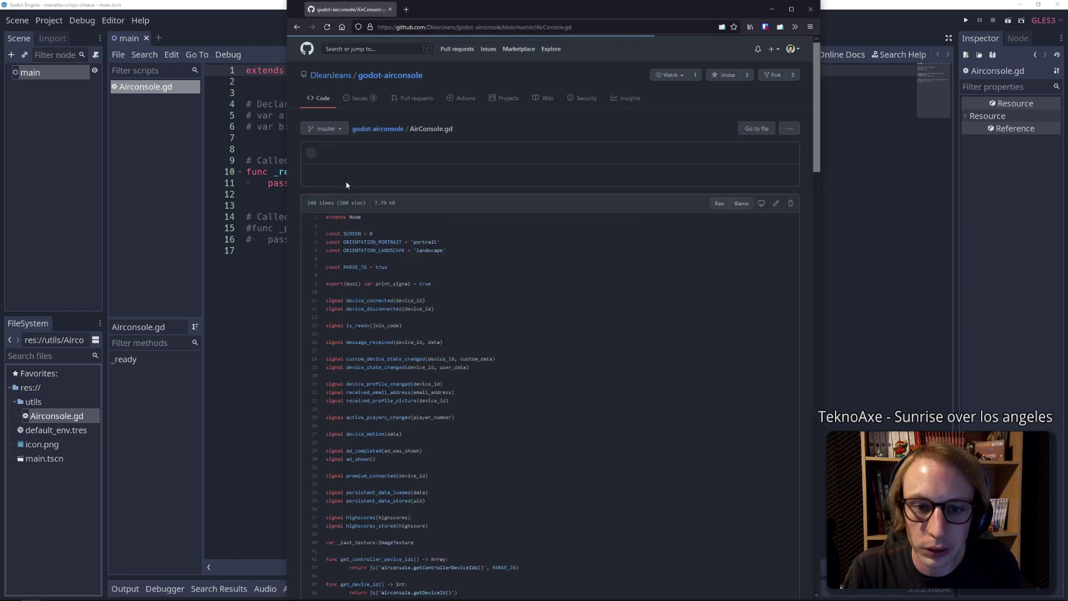
pyautogui.click(720, 203)
pyautogui.hotkey('ctrl', 'a')
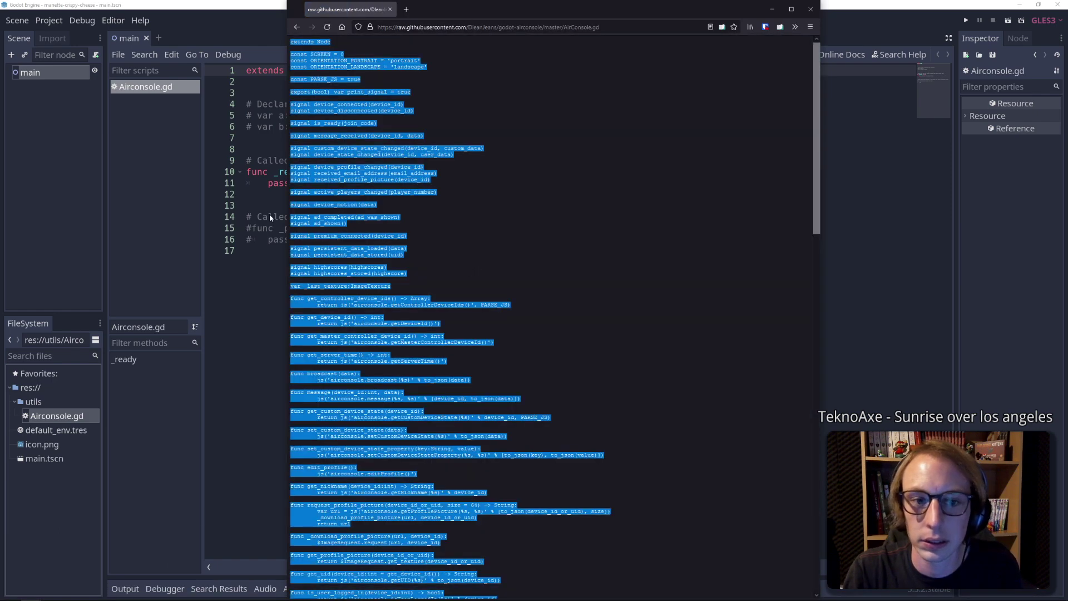
pyautogui.hotkey('ctrl', 'c')
# Replace the Airconsole.gd template with the copied AirConsole code and look it over
pyautogui.click(269, 214)
pyautogui.hotkey('ctrl', 'a')
pyautogui.hotkey('ctrl', 'v')
pyautogui.scroll(5, 501, 311)
pyautogui.scroll(5, 501, 311)
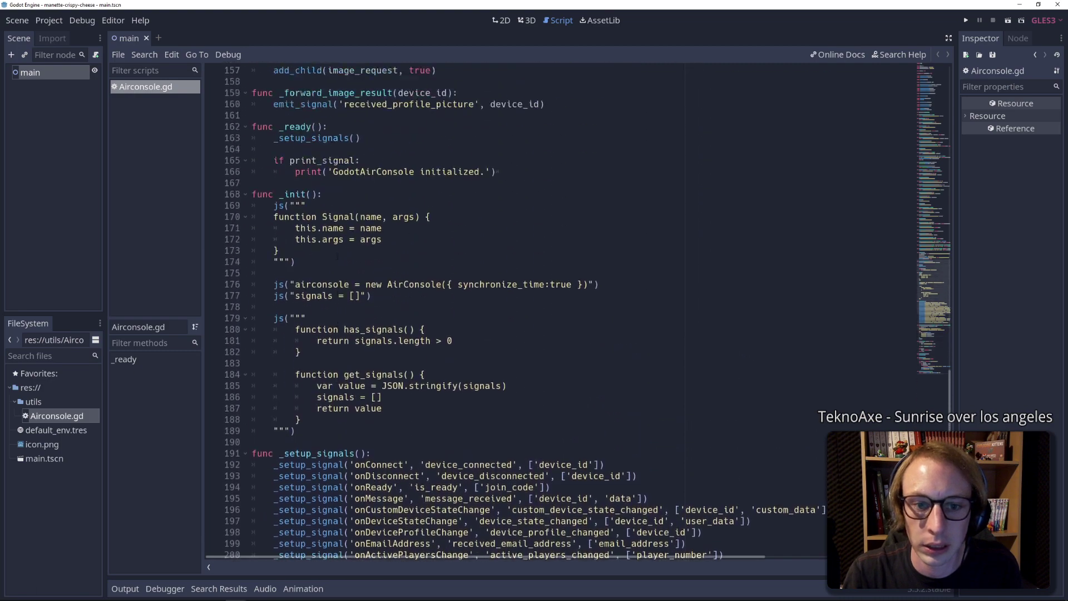
pyautogui.scroll(1, 500, 311)
pyautogui.scroll(4, 500, 312)
pyautogui.scroll(9, 501, 312)
pyautogui.scroll(10, 501, 311)
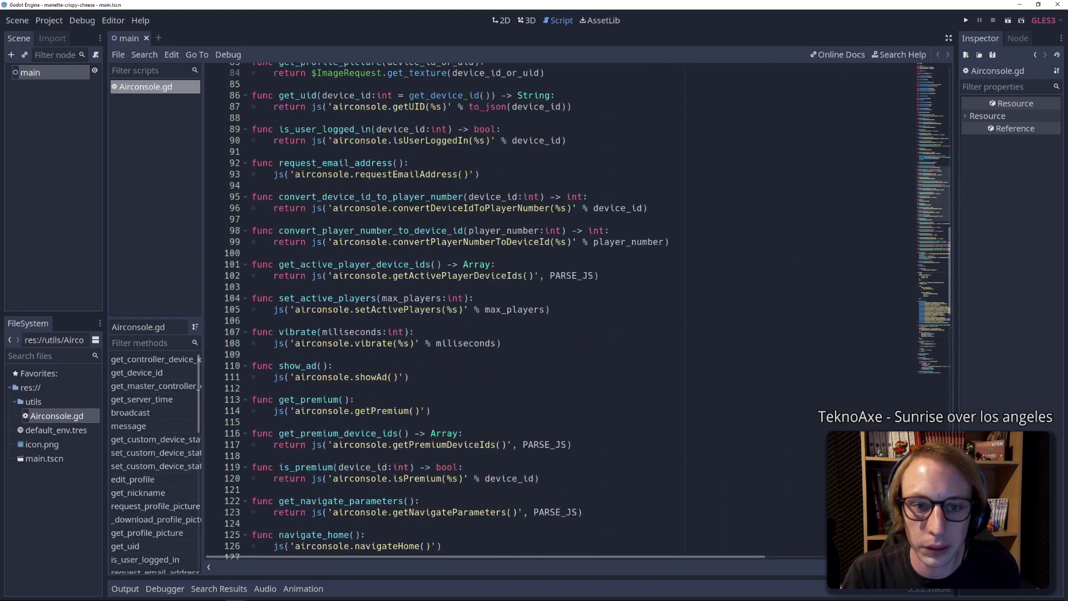
pyautogui.scroll(10, 501, 311)
pyautogui.scroll(9, 500, 311)
pyautogui.scroll(9, 501, 311)
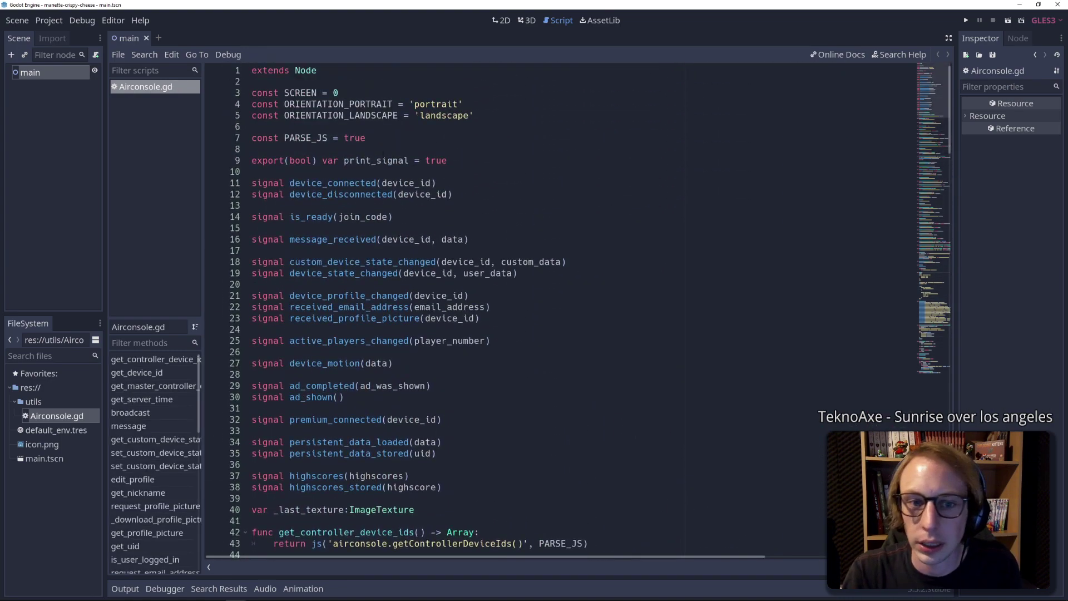
pyautogui.moveTo(138, 597)
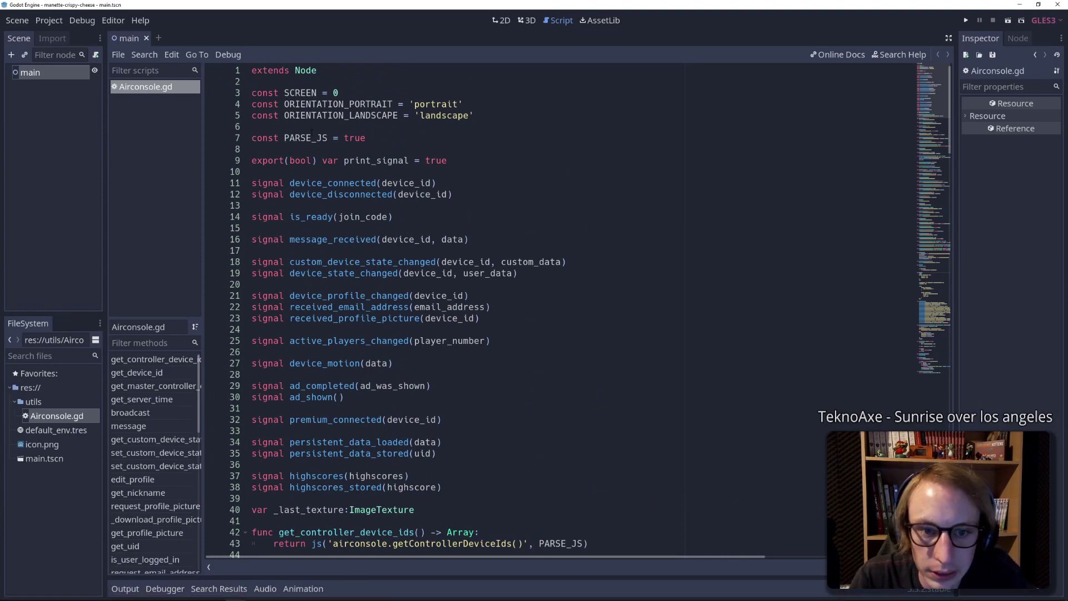
pyautogui.scroll(-3, 321, 179)
pyautogui.scroll(-2, 321, 179)
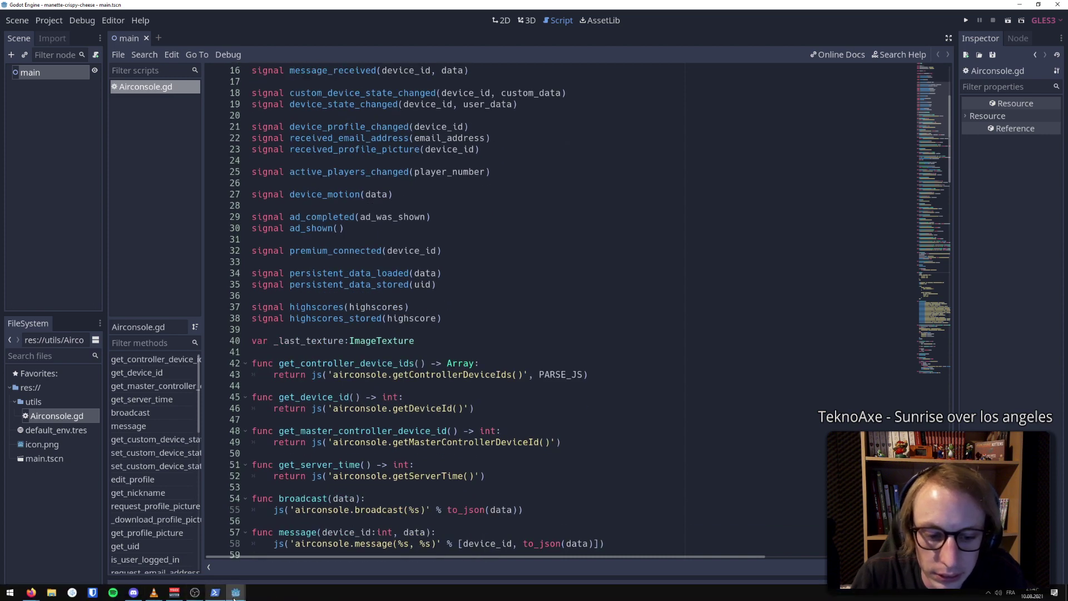
pyautogui.moveTo(236, 594)
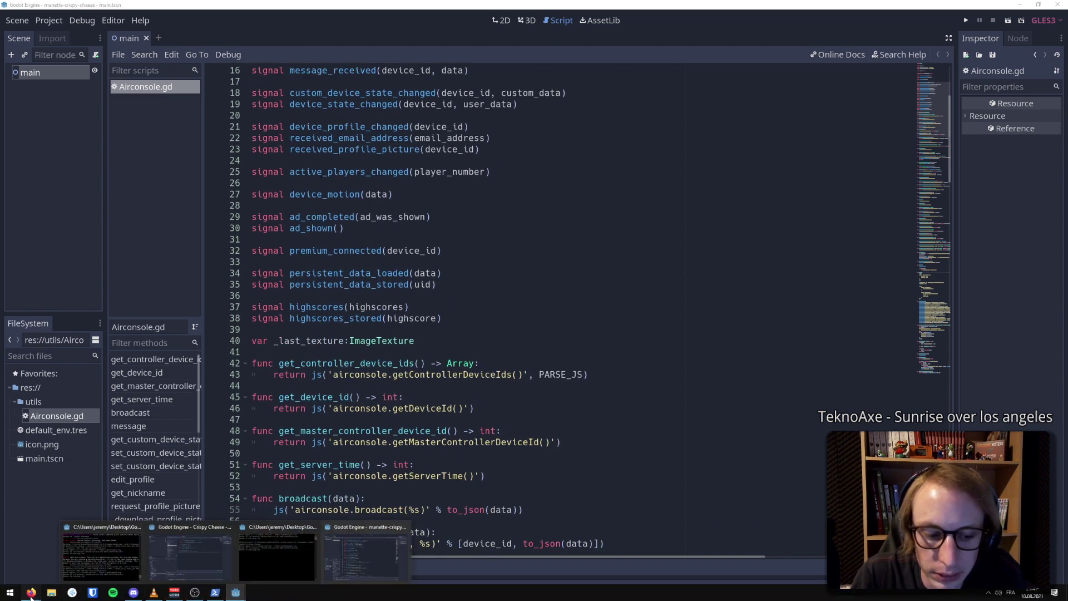
pyautogui.moveTo(45, 594)
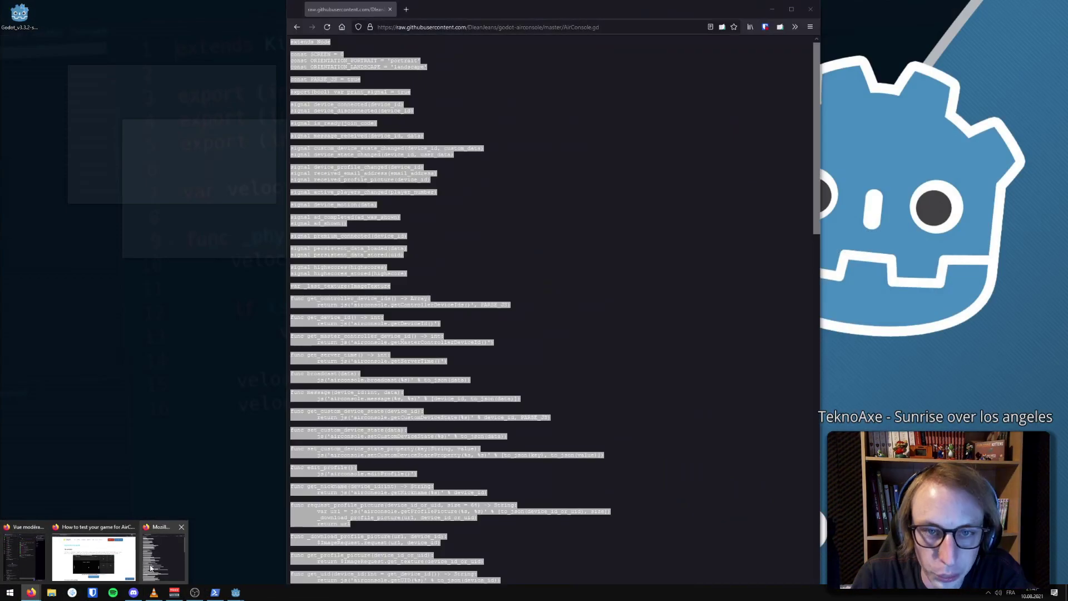
# Review the repository's ImageRequest.gd file on GitHub
pyautogui.click(36, 560)
pyautogui.click(300, 30)
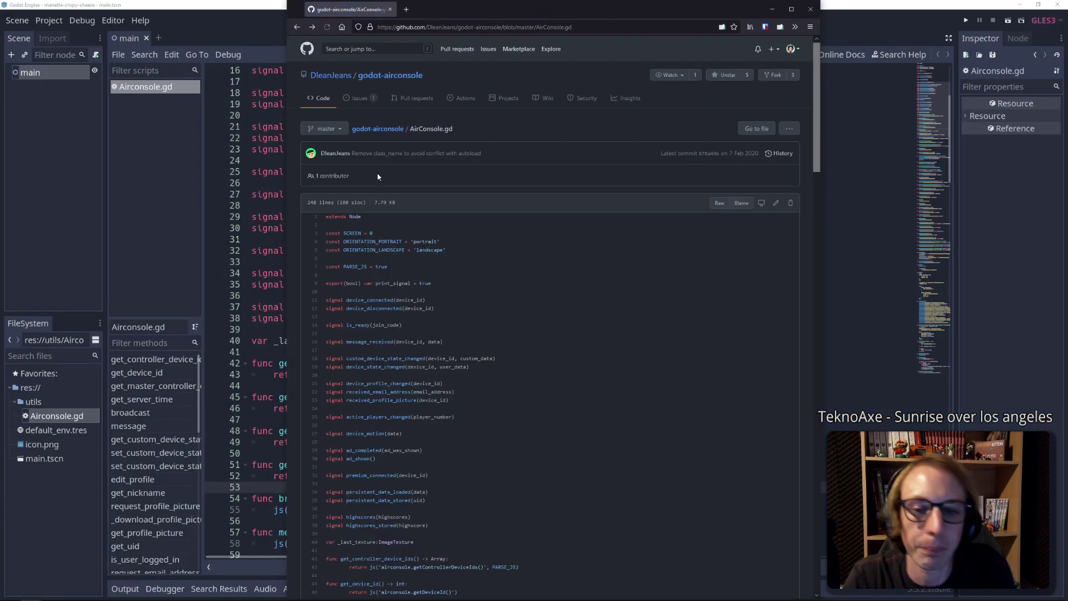
pyautogui.click(297, 28)
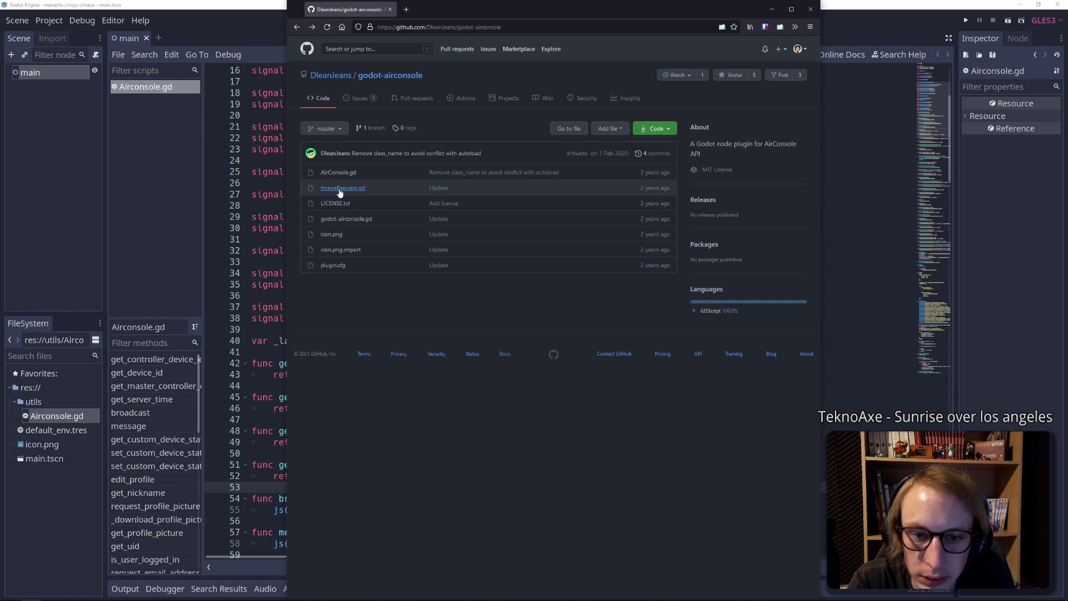
pyautogui.click(339, 189)
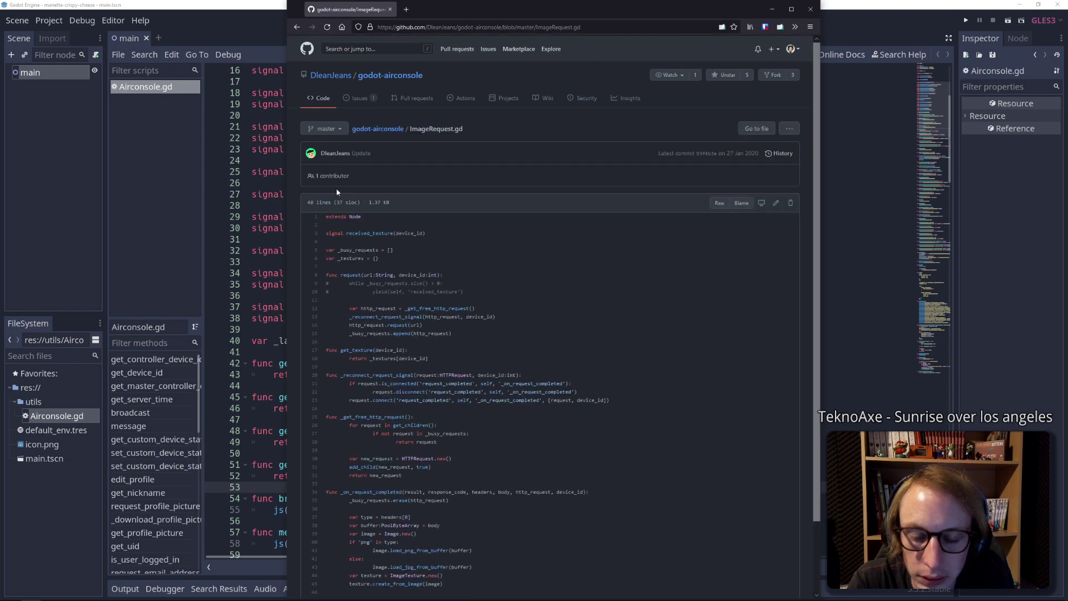
pyautogui.scroll(-2, 334, 191)
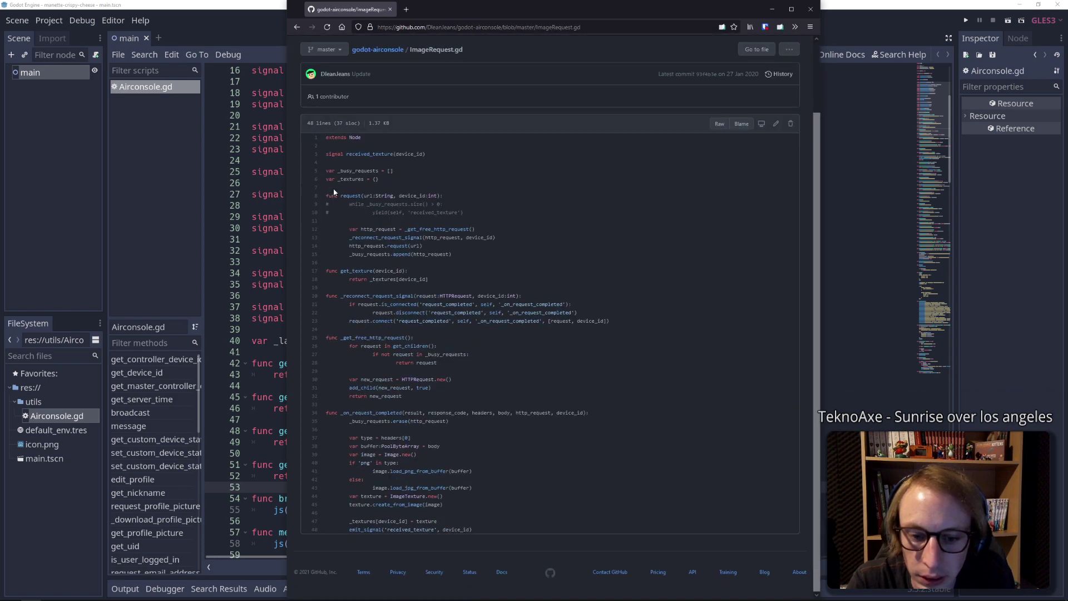
pyautogui.scroll(2, 334, 192)
pyautogui.click(297, 27)
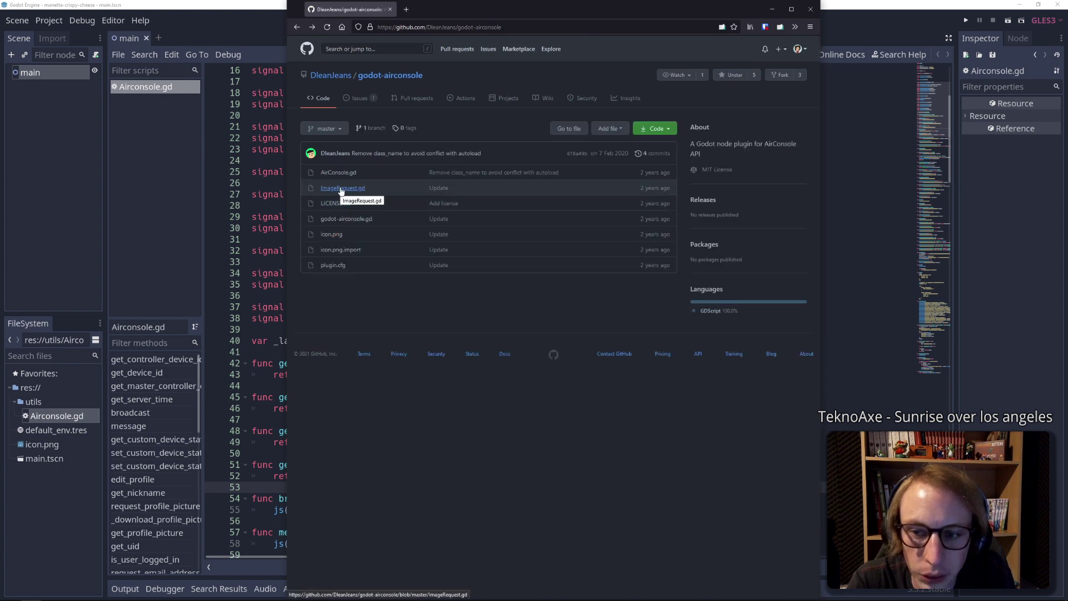
pyautogui.click(341, 189)
pyautogui.scroll(-2, 322, 210)
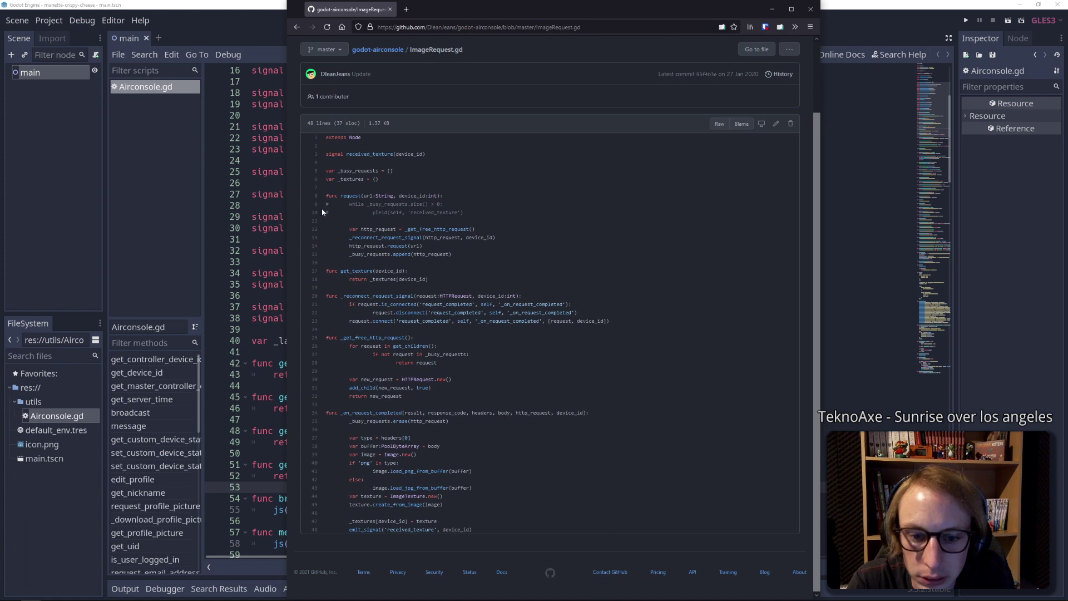
pyautogui.click(297, 27)
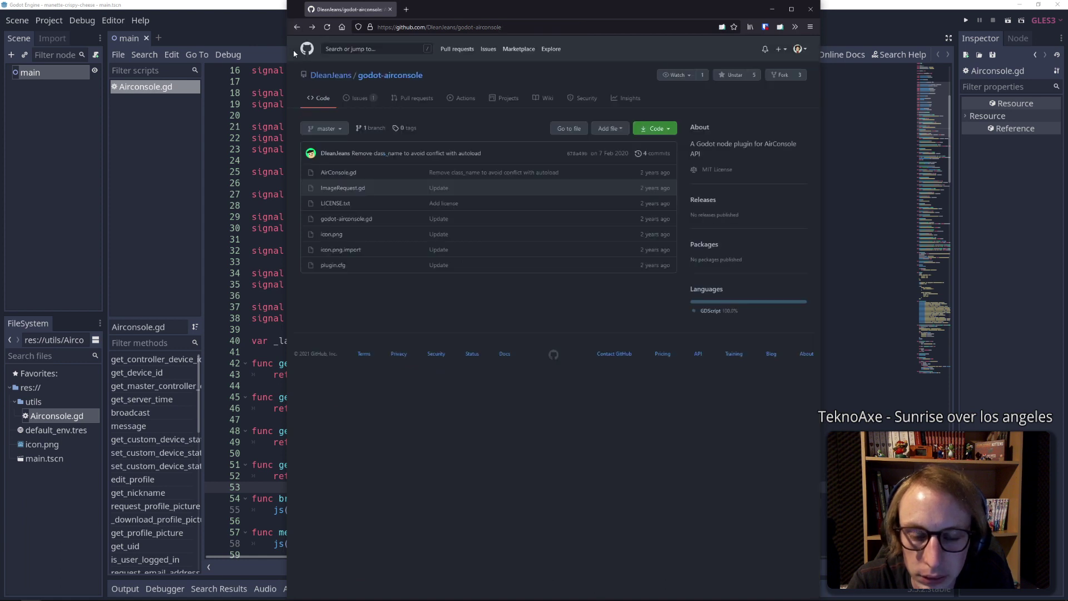
# Inspect godot-airconsole.gd, selecting its add_custom_type line, then return to Godot
pyautogui.click(355, 223)
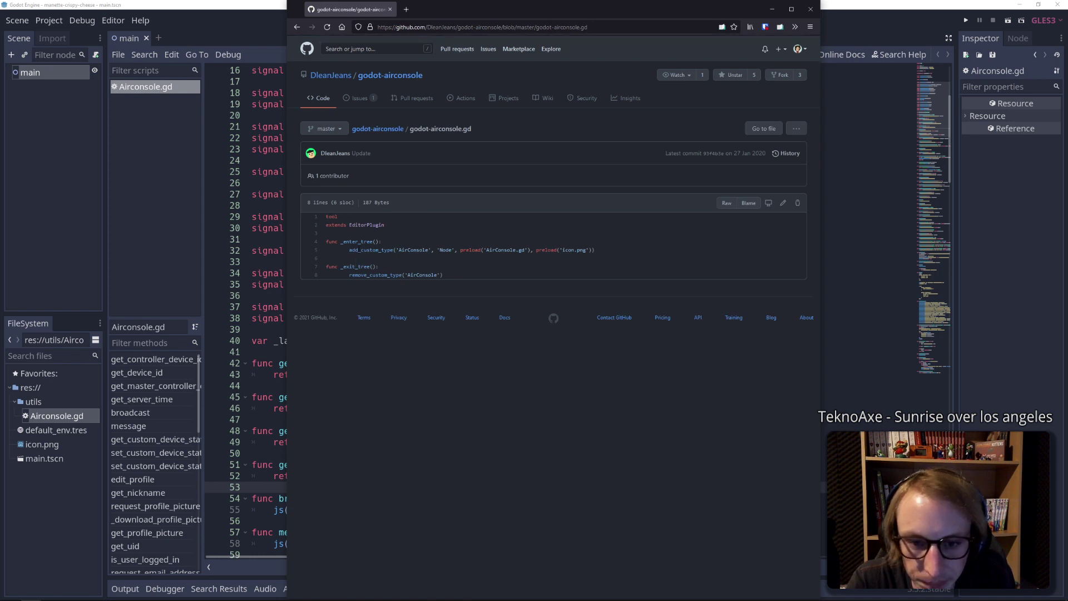
pyautogui.doubleClick(365, 276)
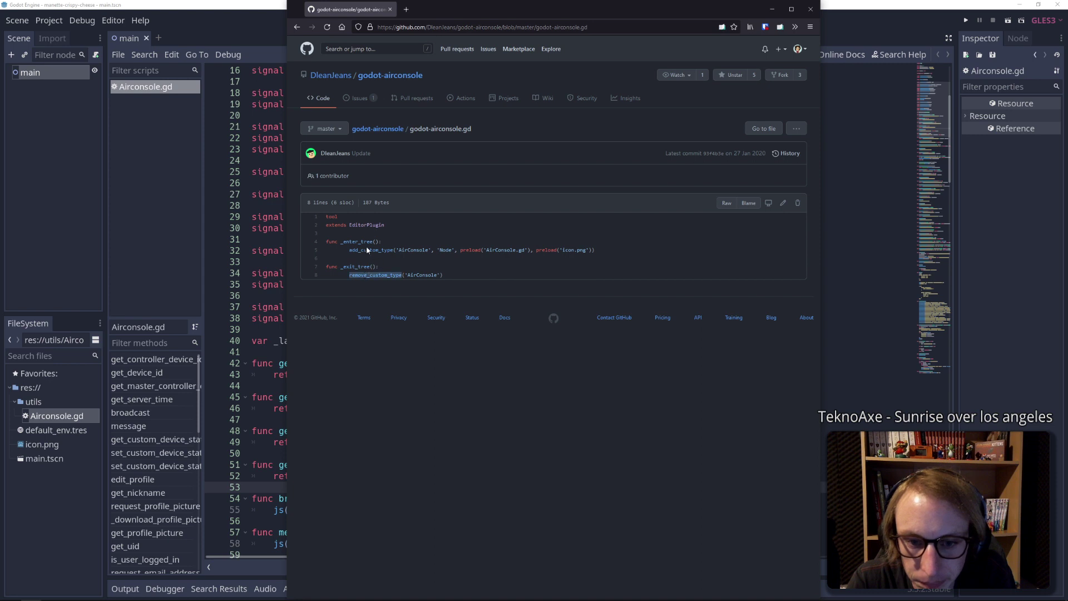
pyautogui.doubleClick(367, 250)
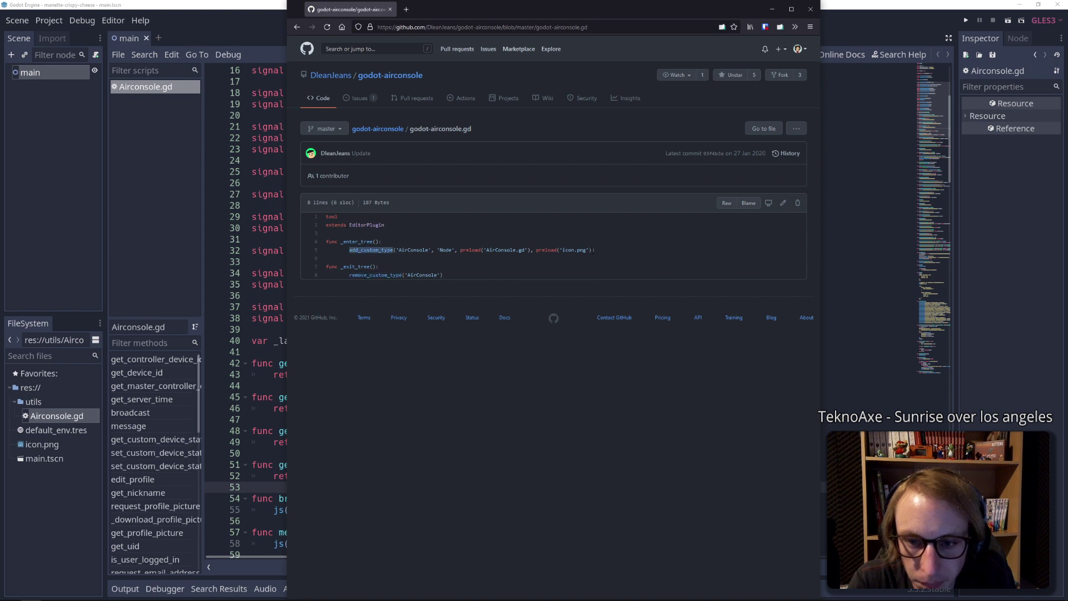
pyautogui.moveTo(595, 249); pyautogui.dragTo(355, 249)
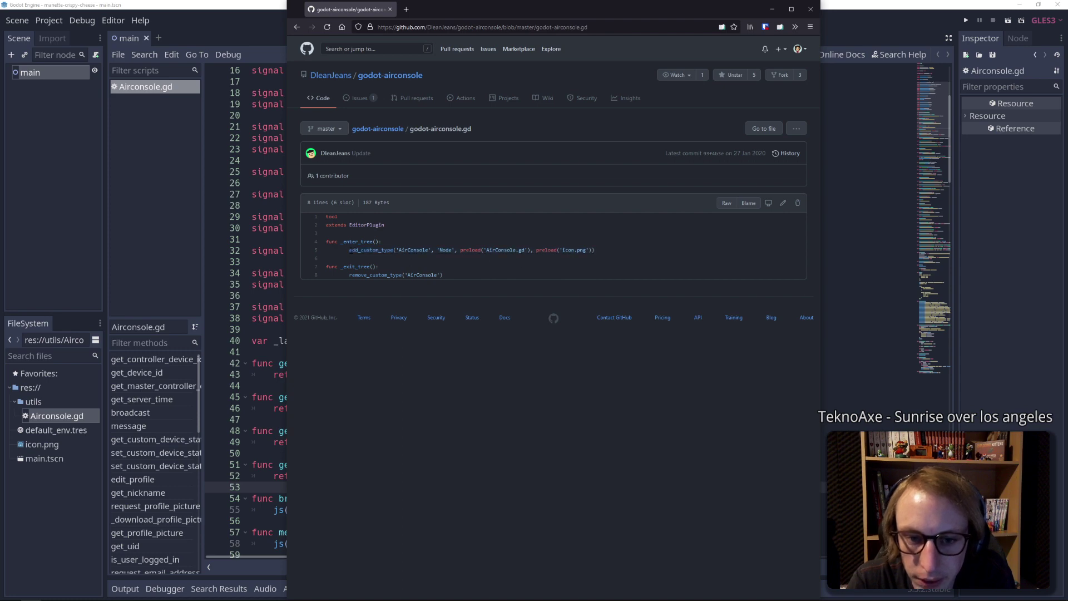
pyautogui.click(269, 195)
# Add 'class_name Airconsole' on line 2 of Airconsole.gd
pyautogui.scroll(3, 347, 167)
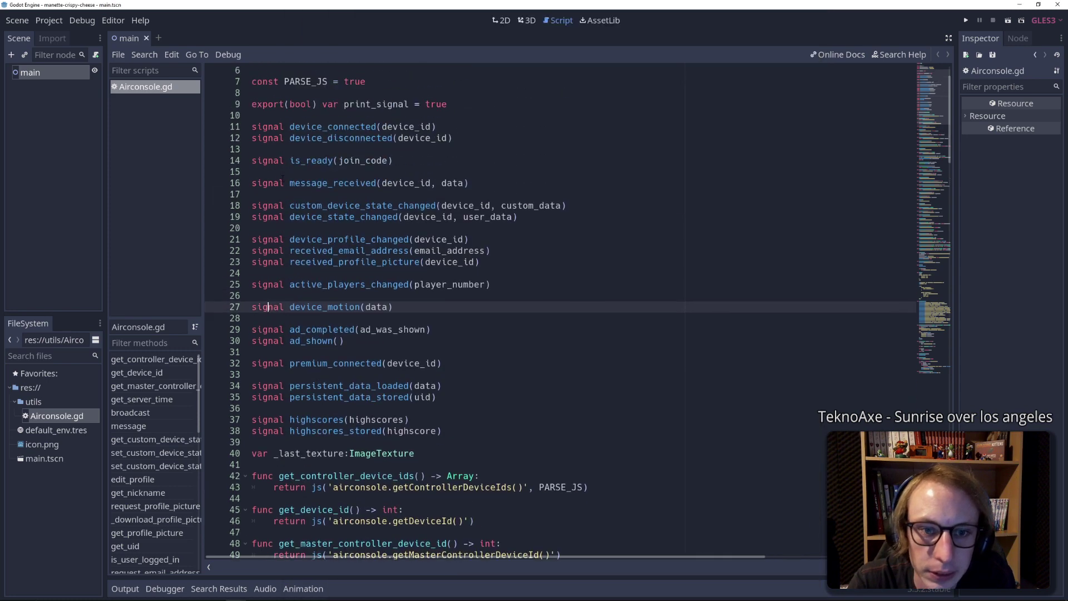
pyautogui.scroll(2, 348, 167)
pyautogui.click(347, 66)
pyautogui.press('Return')
pyautogui.write('cla')
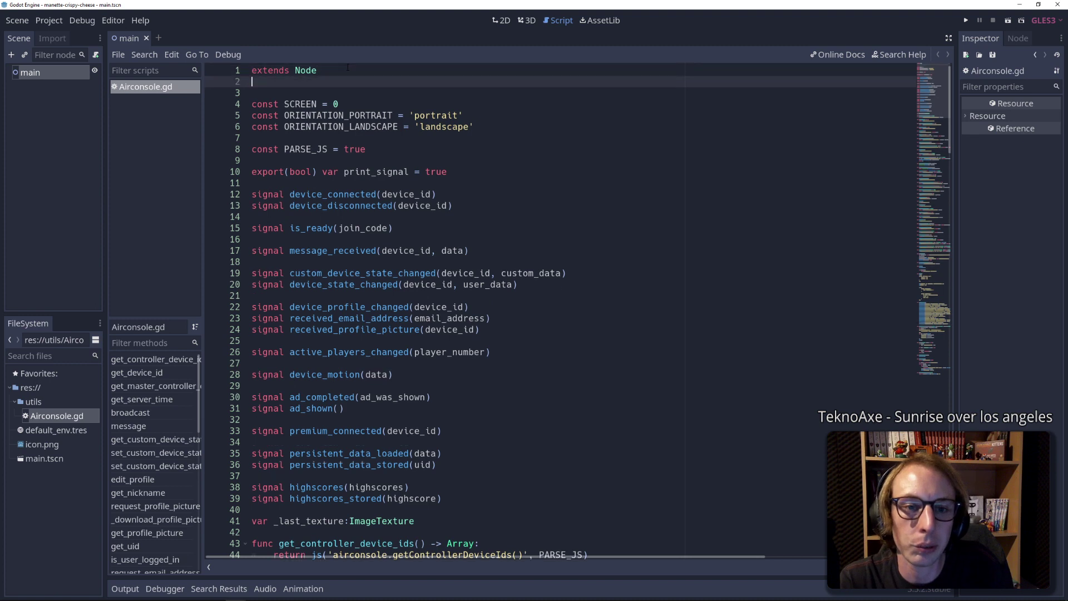
pyautogui.write('ss_name Airco')
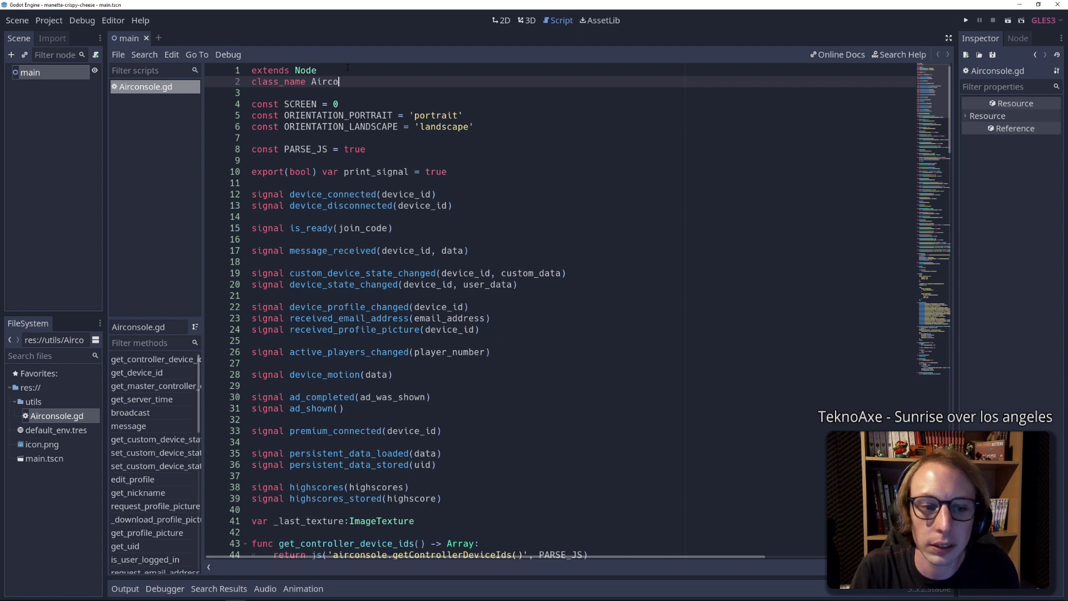
pyautogui.write(' e')
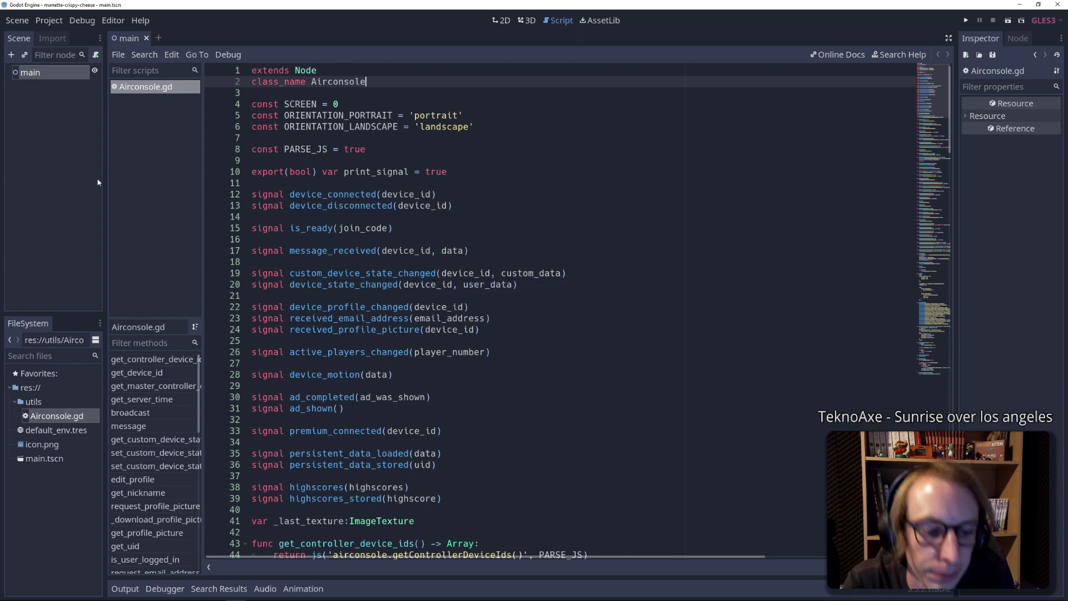
# Add an Airconsole child node under main and save the main scene
pyautogui.click(63, 458)
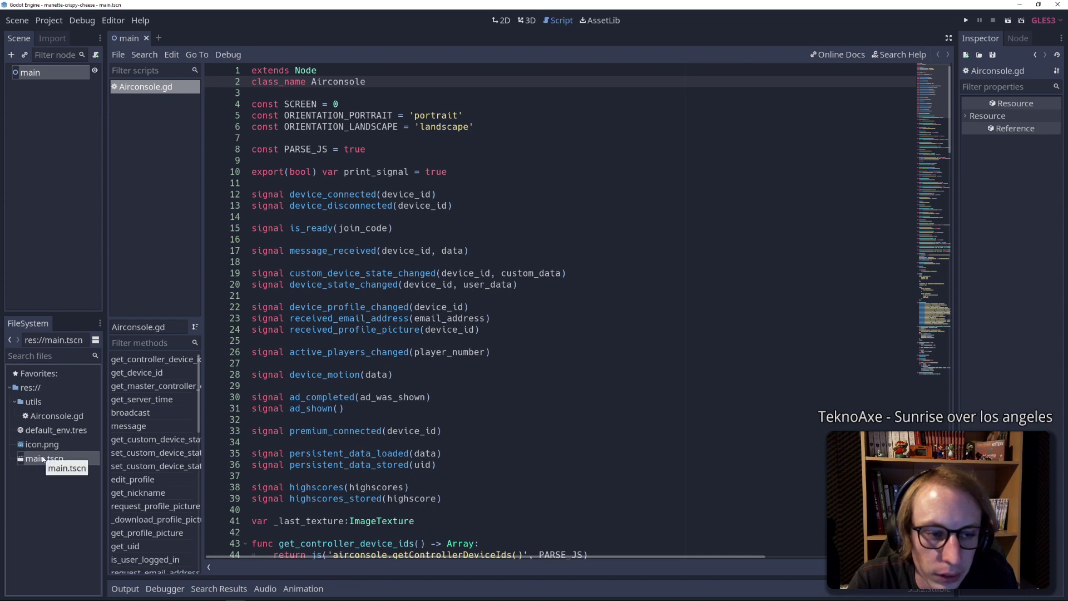
pyautogui.click(11, 55)
pyautogui.write('a')
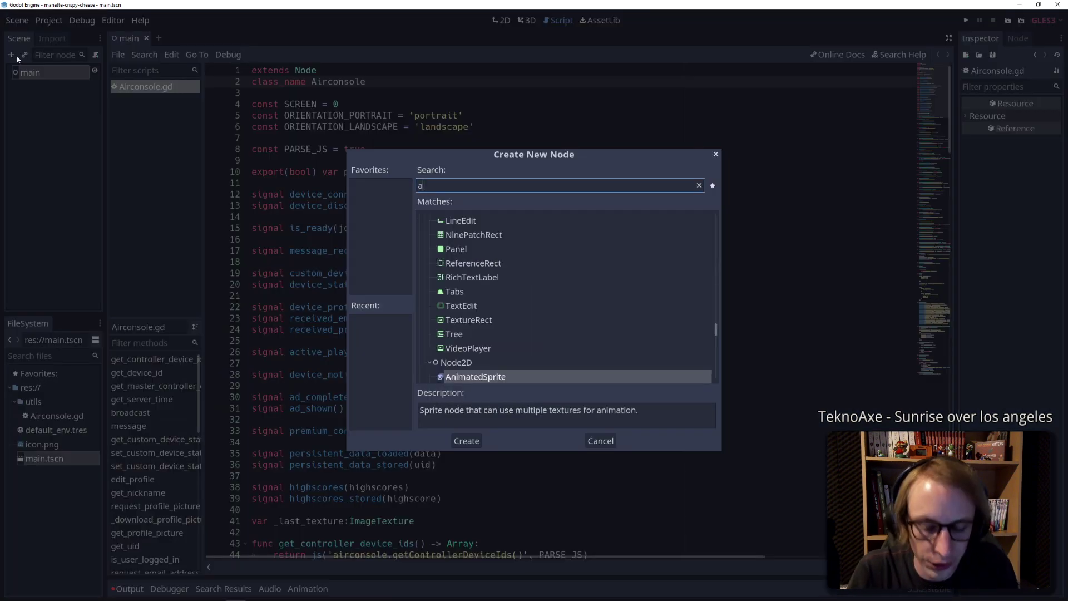
pyautogui.write('ircon')
pyautogui.press('Return')
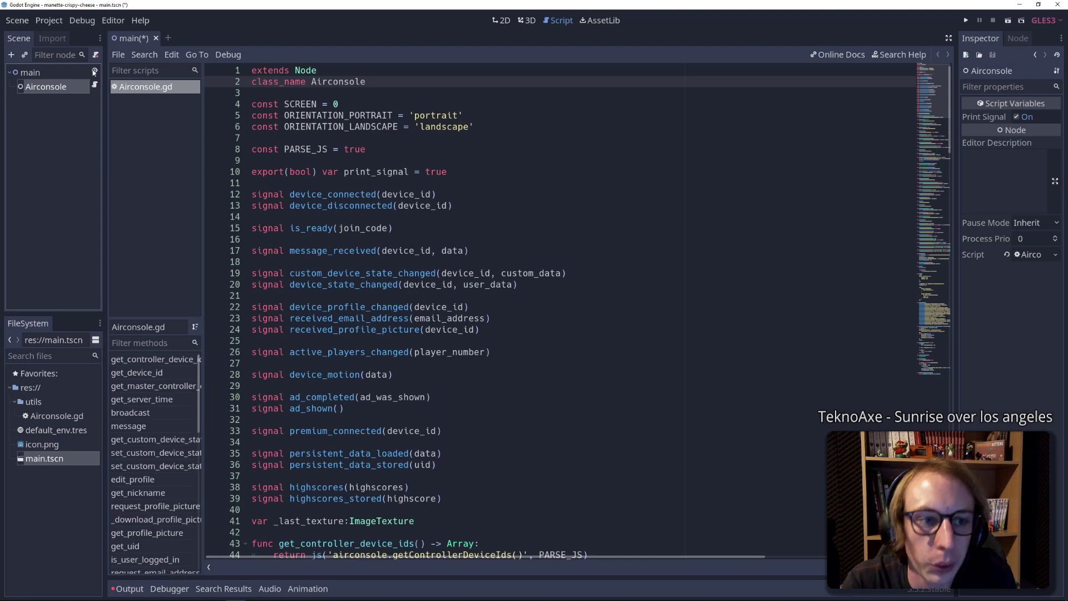
pyautogui.click(64, 114)
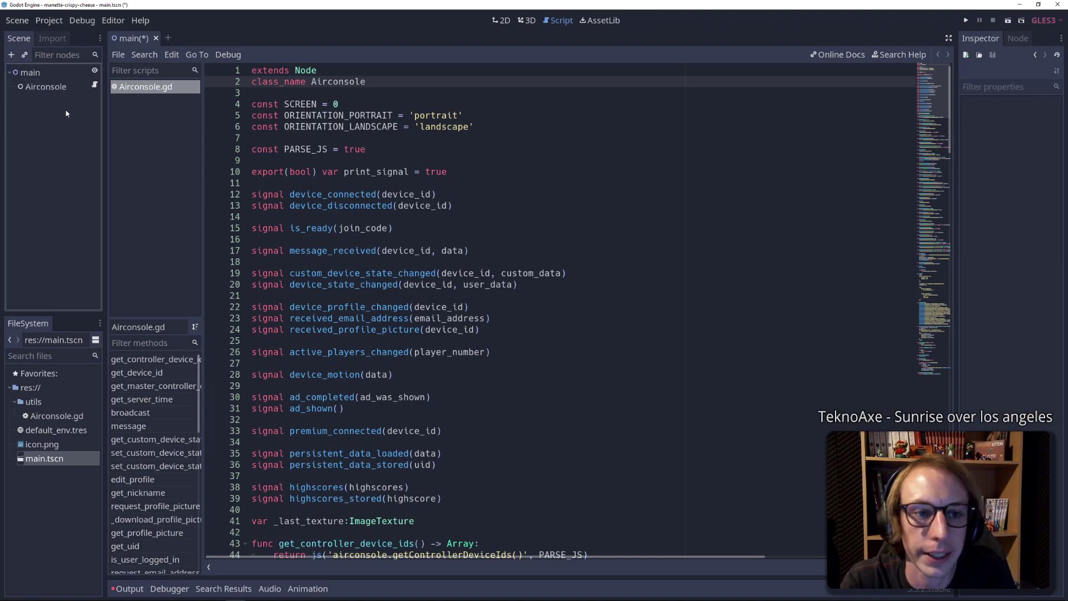
pyautogui.hotkey('ctrl', 's')
pyautogui.click(30, 72)
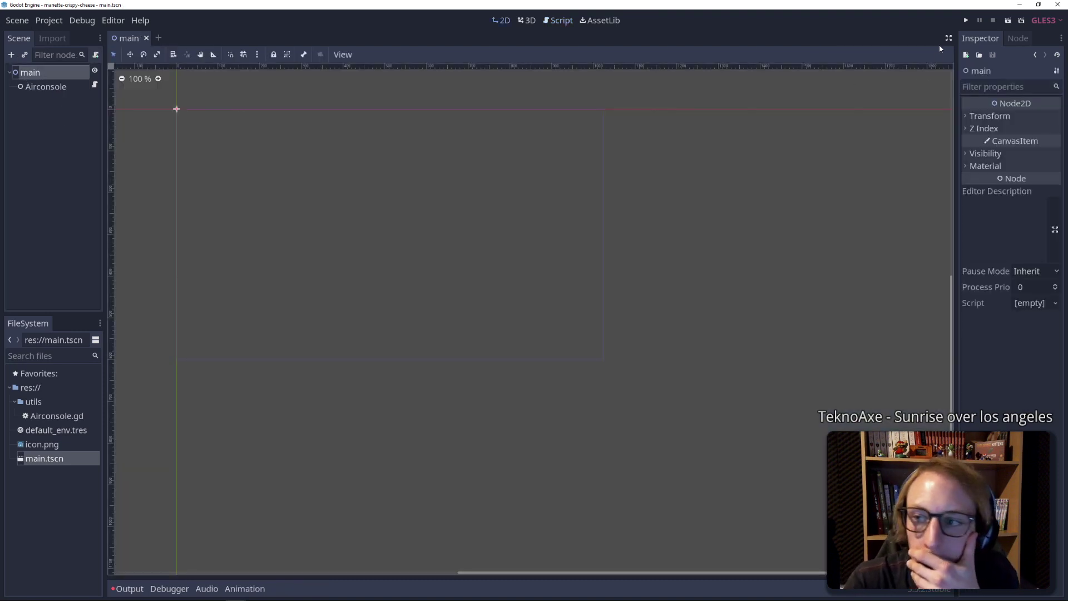
pyautogui.click(968, 20)
pyautogui.click(479, 320)
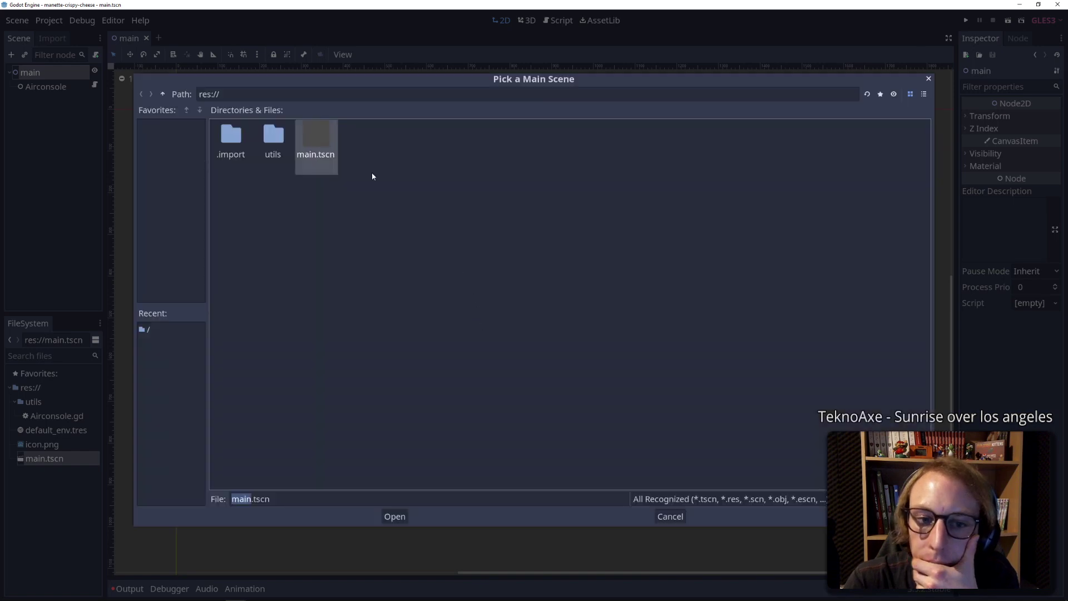
pyautogui.doubleClick(314, 151)
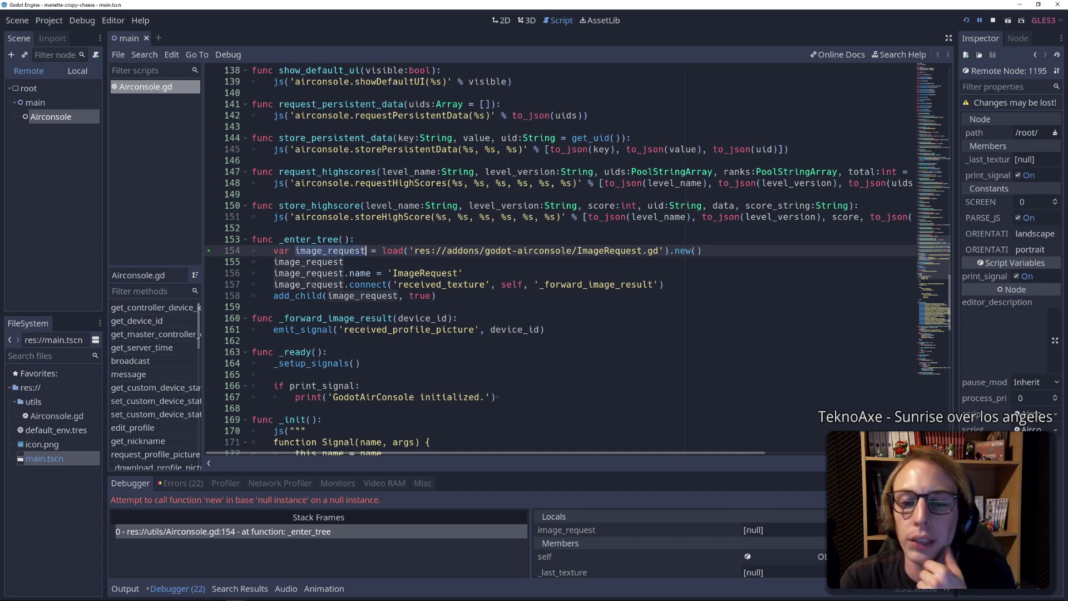
pyautogui.moveTo(311, 285)
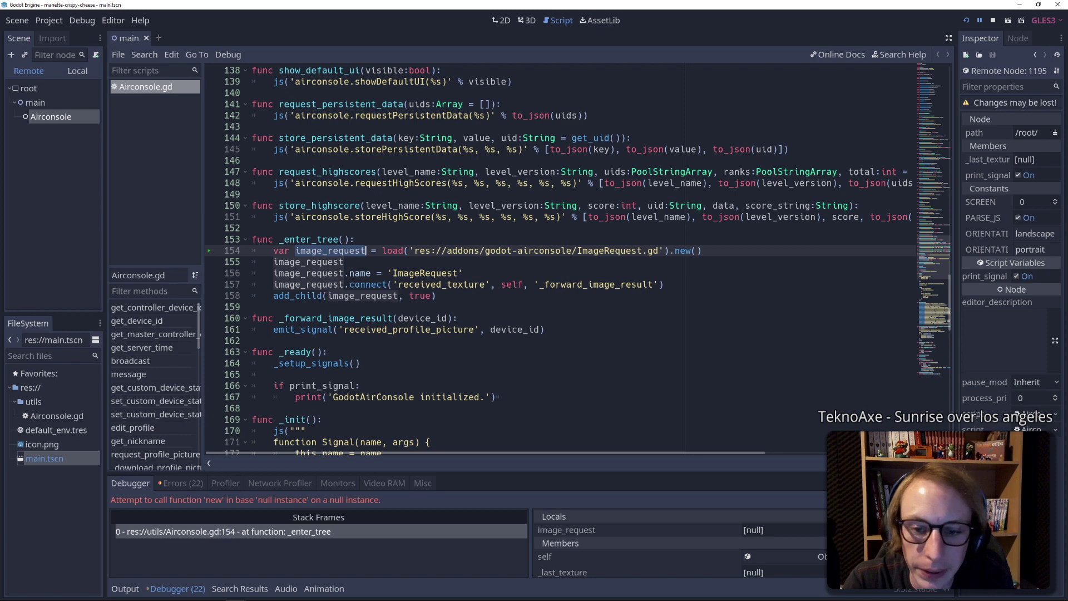
pyautogui.doubleClick(463, 250)
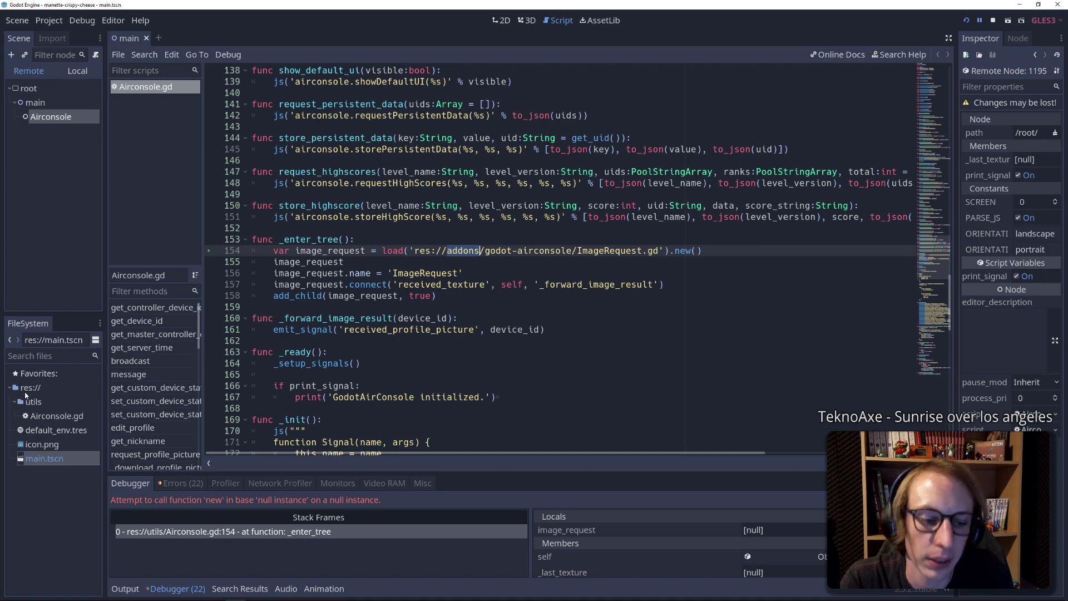
# Rename the utils folder to addons
pyautogui.click(37, 401)
pyautogui.rightClick(37, 401)
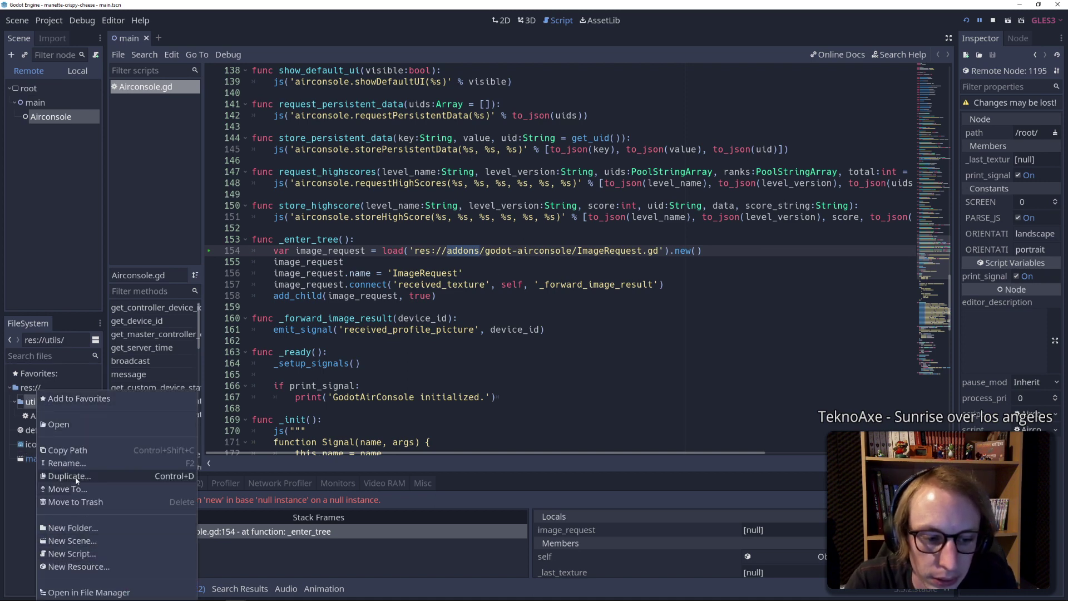
pyautogui.click(75, 473)
pyautogui.press('Escape')
pyautogui.rightClick(33, 403)
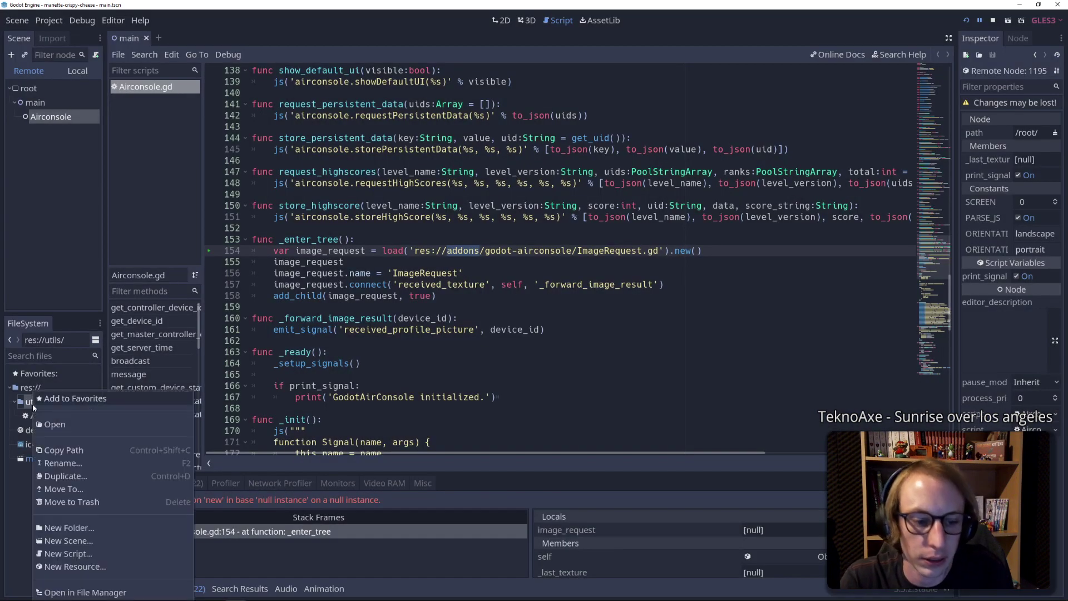
pyautogui.click(62, 462)
pyautogui.write('addons')
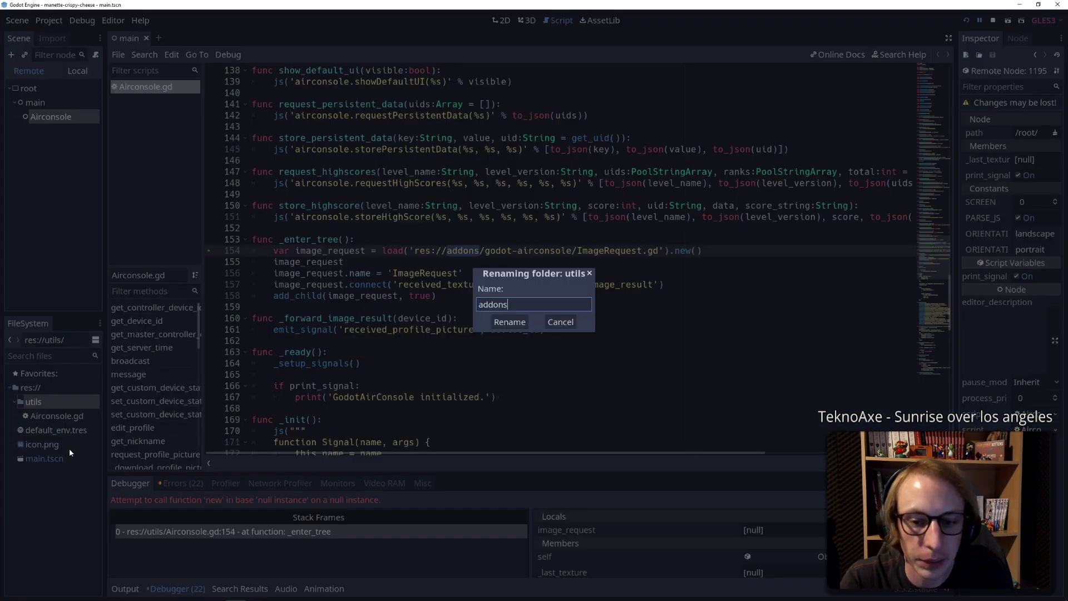
pyautogui.press('Return')
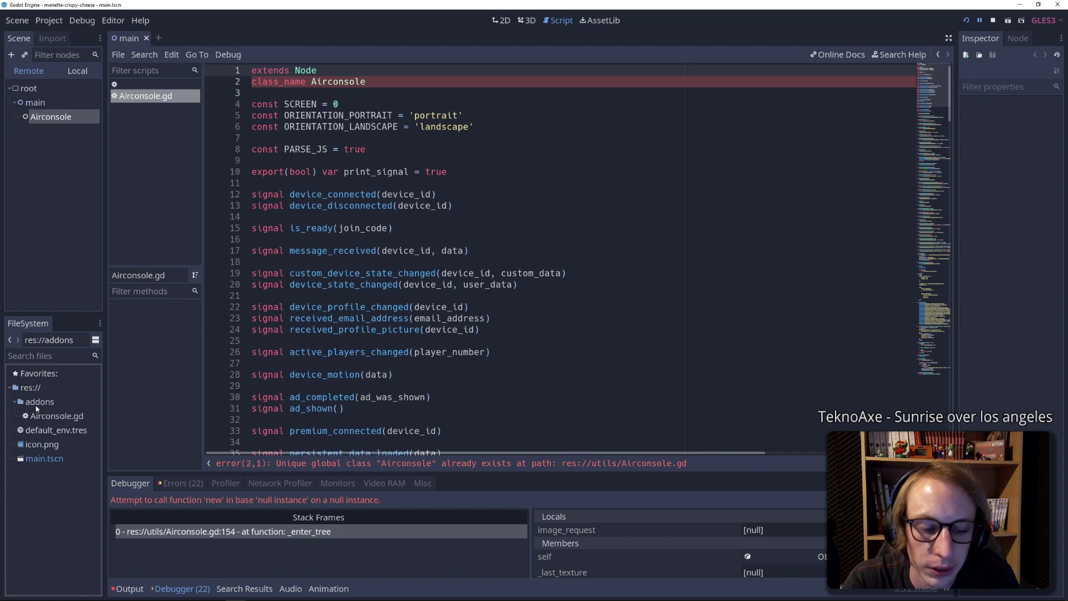
# Create a godot-airconsole folder inside addons and move Airconsole.gd into it
pyautogui.rightClick(34, 403)
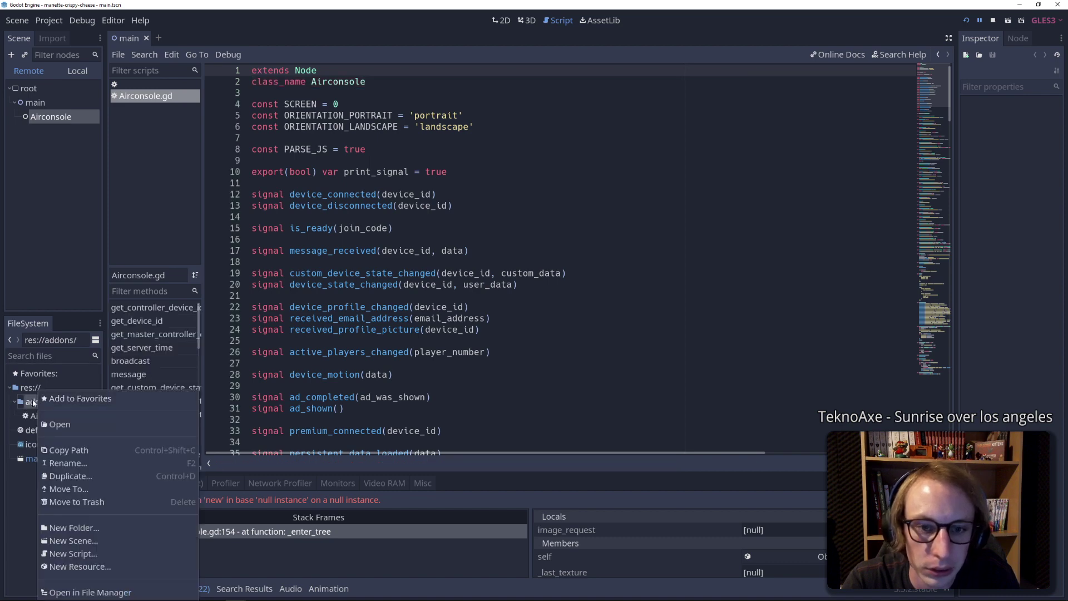
pyautogui.press('Escape')
pyautogui.scroll(-15, 557, 256)
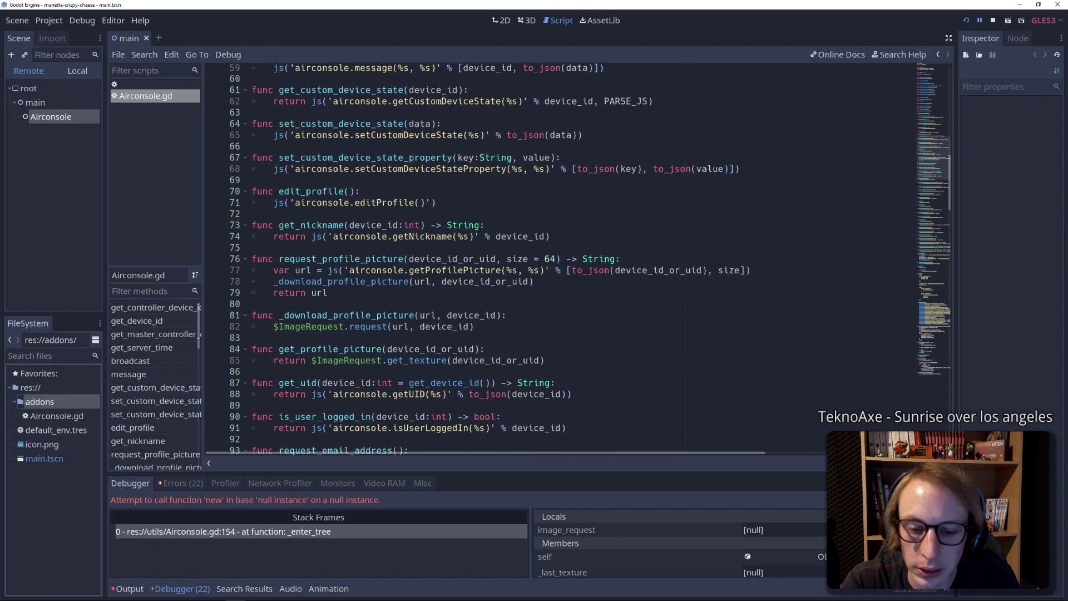
pyautogui.hotkey('ctrl', 'f')
pyautogui.write('godot')
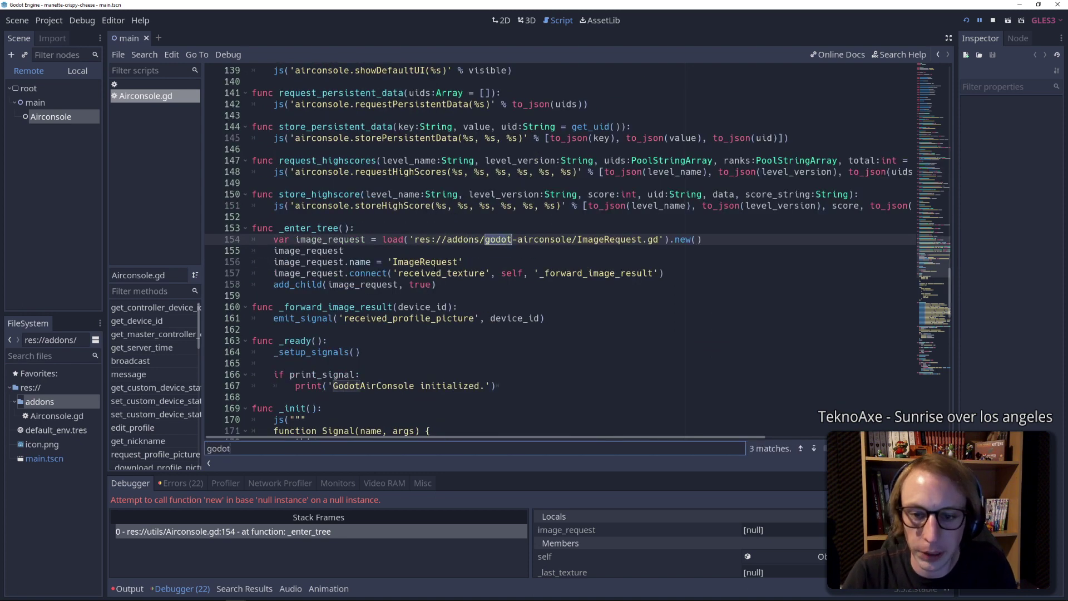
pyautogui.write('-')
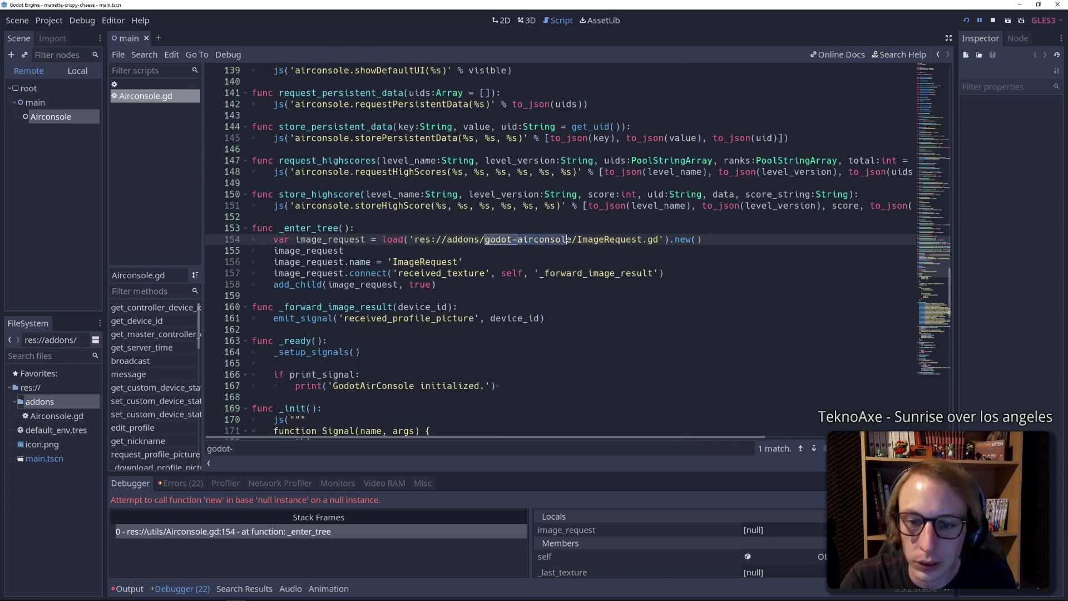
pyautogui.rightClick(40, 404)
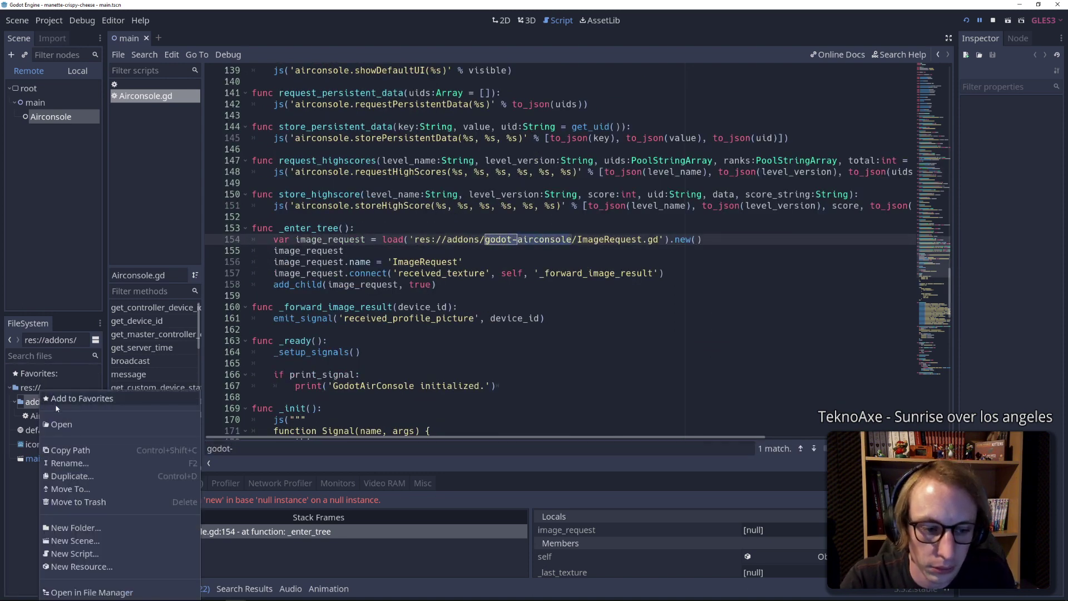
pyautogui.click(89, 527)
pyautogui.write('godot-airconsole')
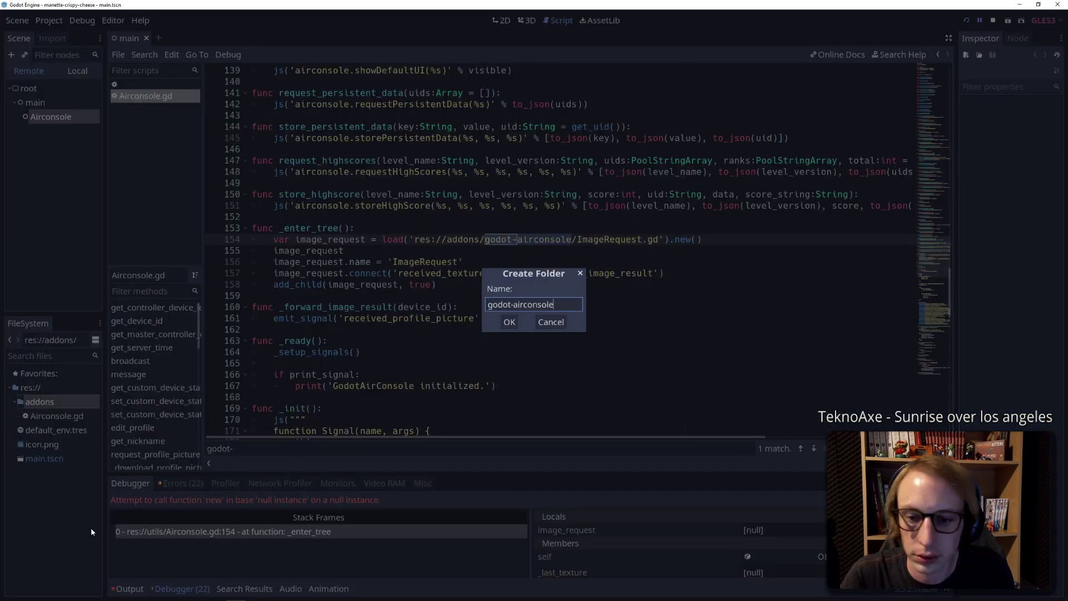
pyautogui.press('Return')
pyautogui.moveTo(41, 429); pyautogui.dragTo(49, 417)
pyautogui.click(20, 417)
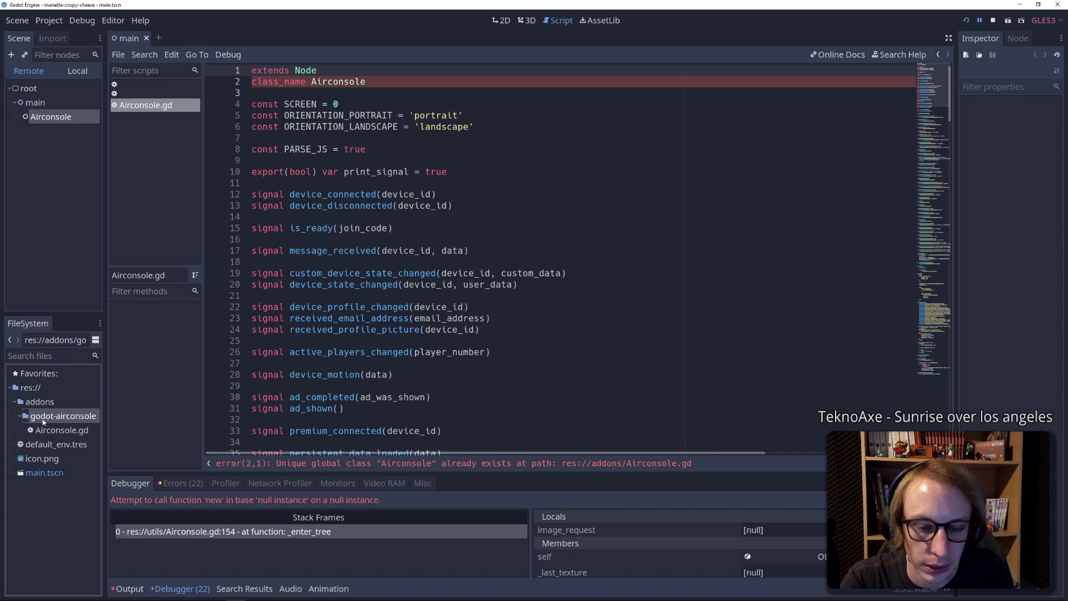
# Create ImageRequest.gd in the godot-airconsole folder and open it for editing
pyautogui.scroll(-10, 393, 304)
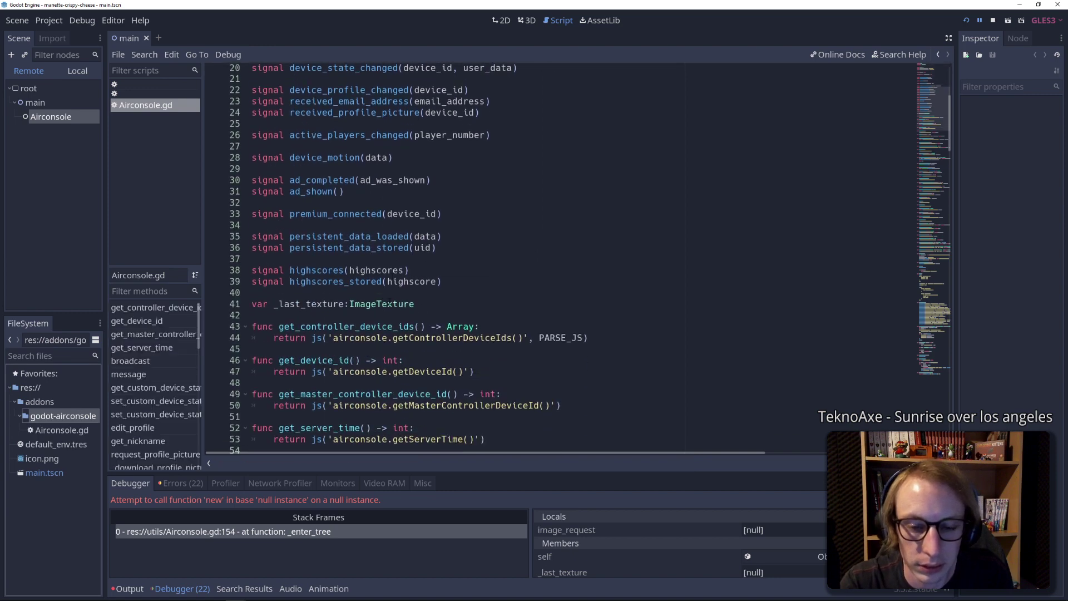
pyautogui.click(393, 306)
pyautogui.hotkey('ctrl', 'f')
pyautogui.write('godot-airconsole')
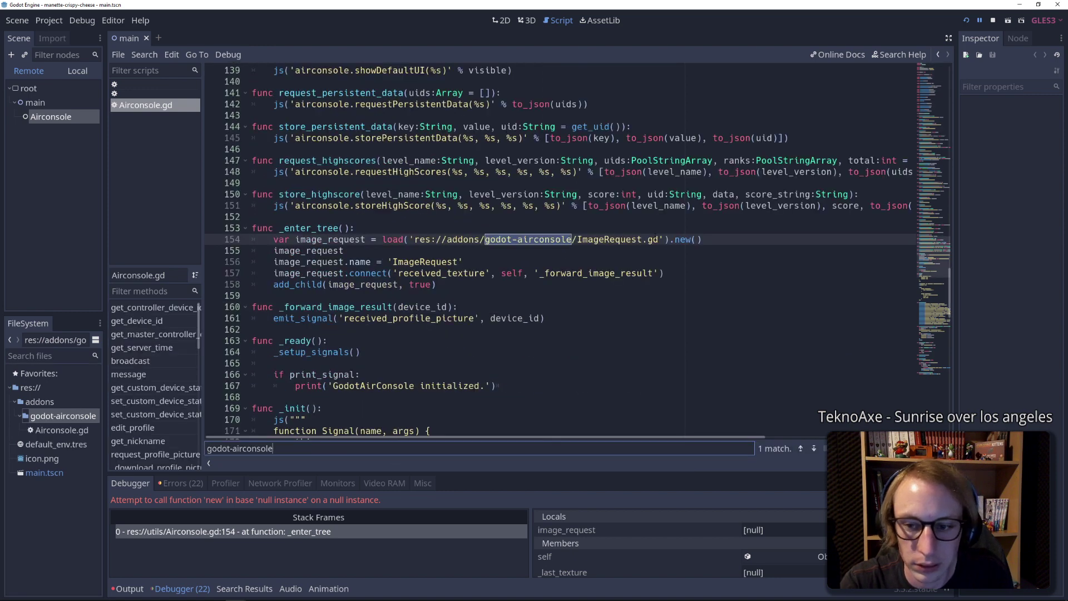
pyautogui.click(643, 239)
pyautogui.rightClick(46, 416)
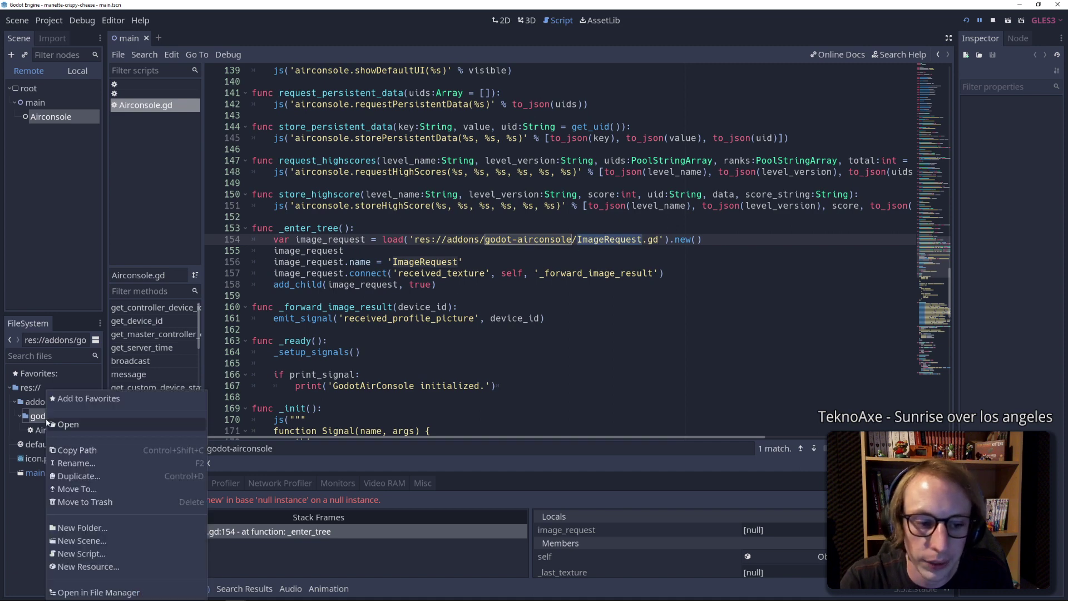
pyautogui.click(81, 554)
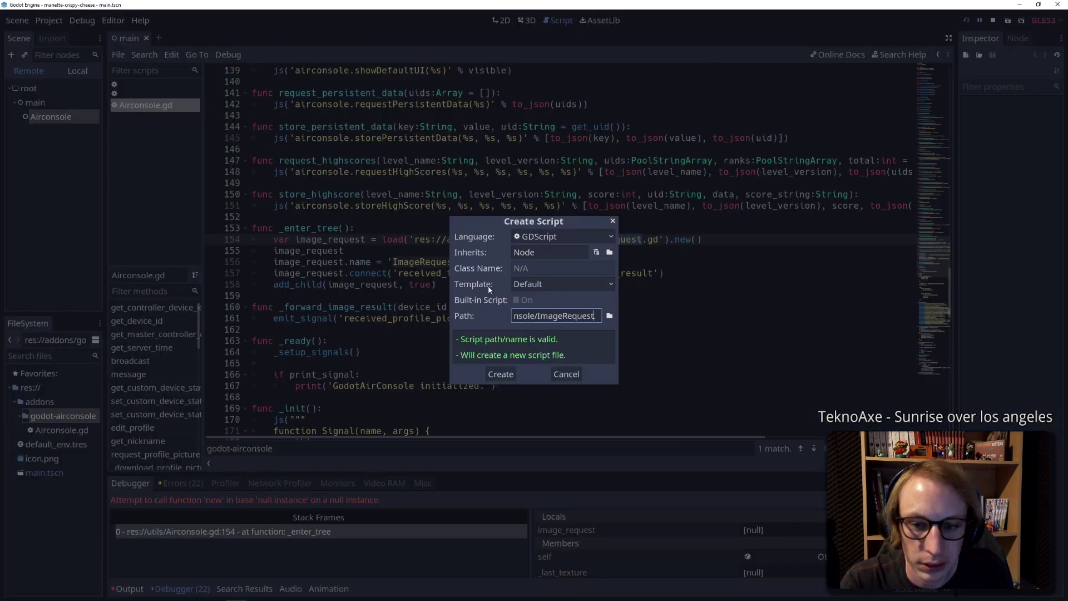
pyautogui.click(501, 374)
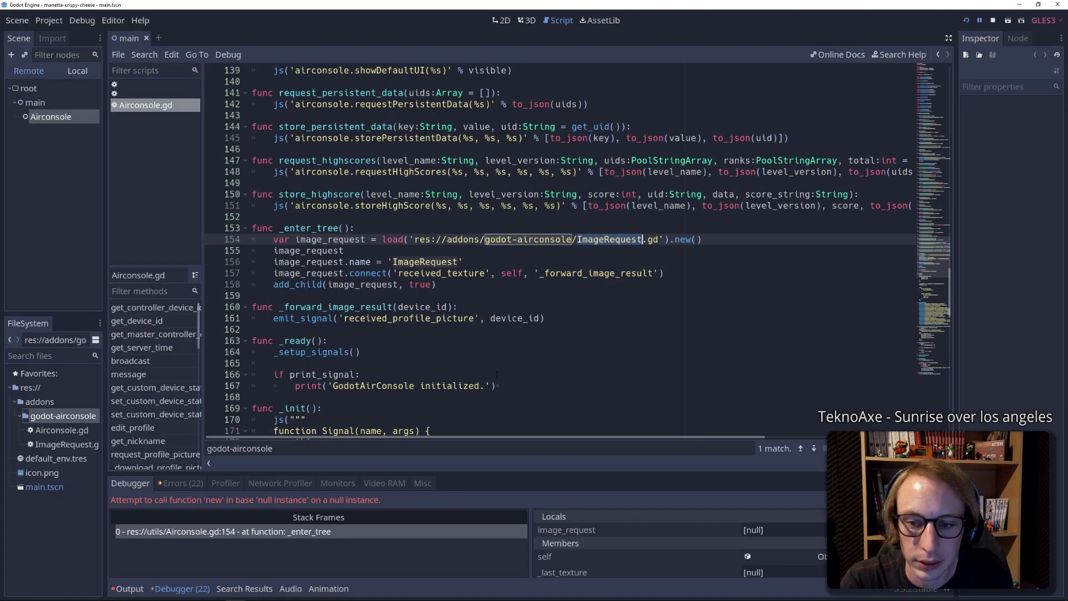
pyautogui.doubleClick(67, 444)
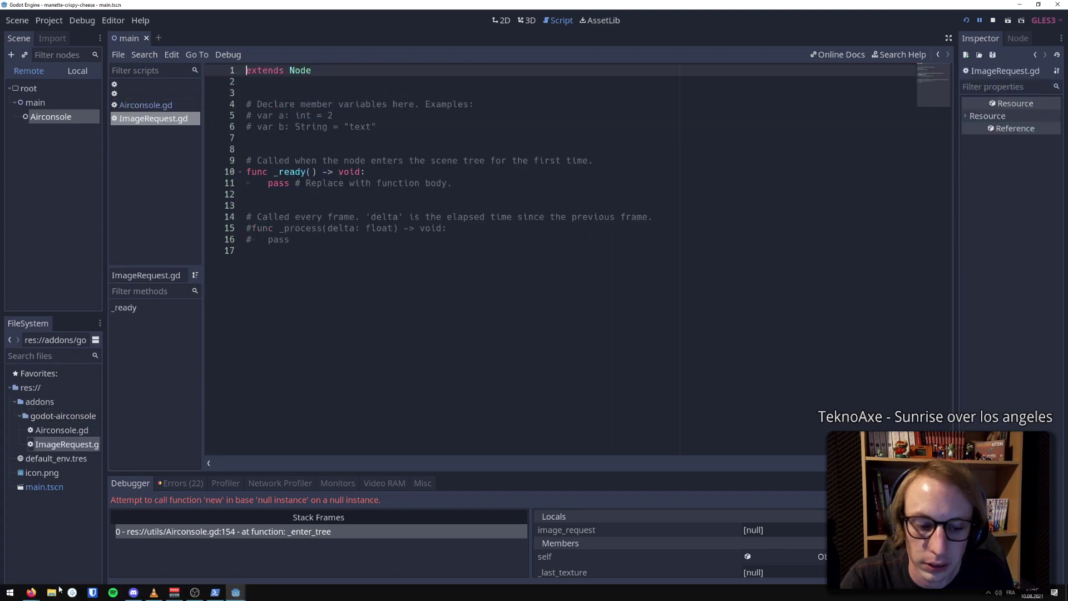
# Copy the raw ImageRequest.gd source from GitHub over the Godot script's default template
pyautogui.moveTo(39, 595)
pyautogui.click(161, 553)
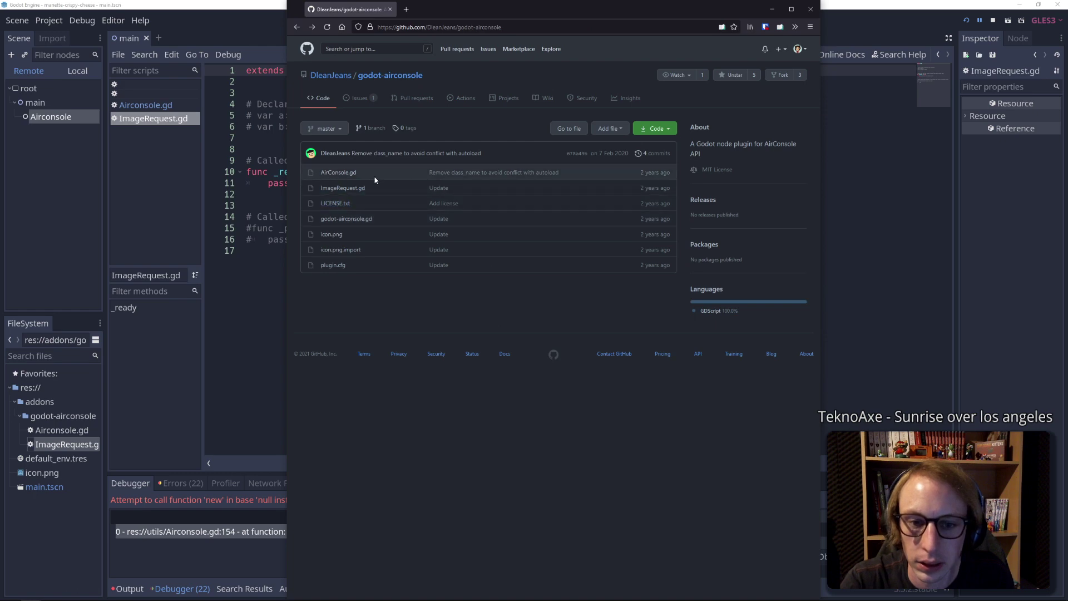
pyautogui.click(338, 189)
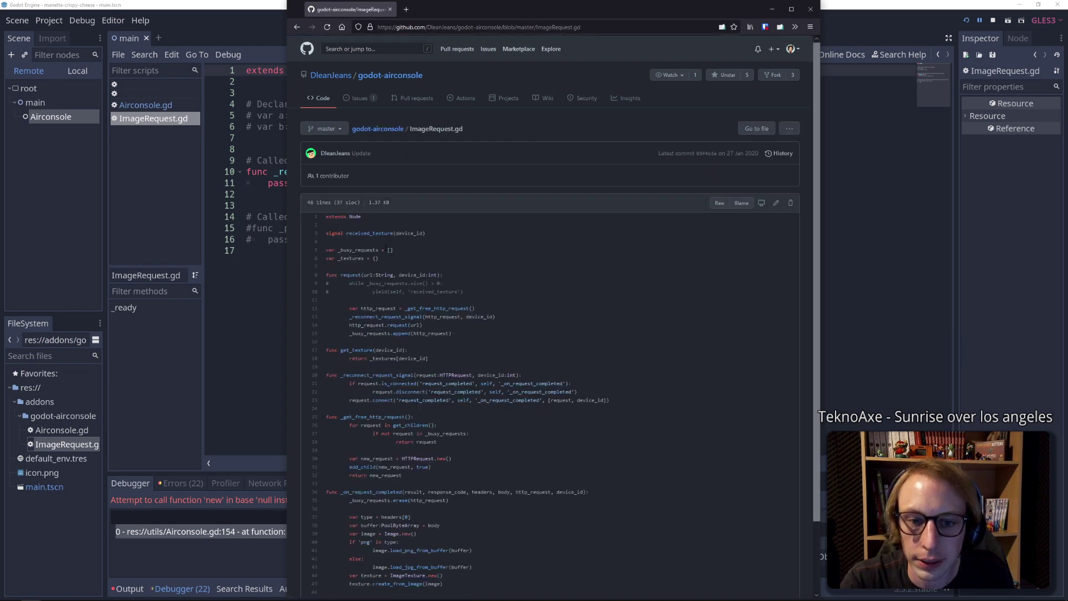
pyautogui.click(719, 203)
pyautogui.hotkey('ctrl', 'a')
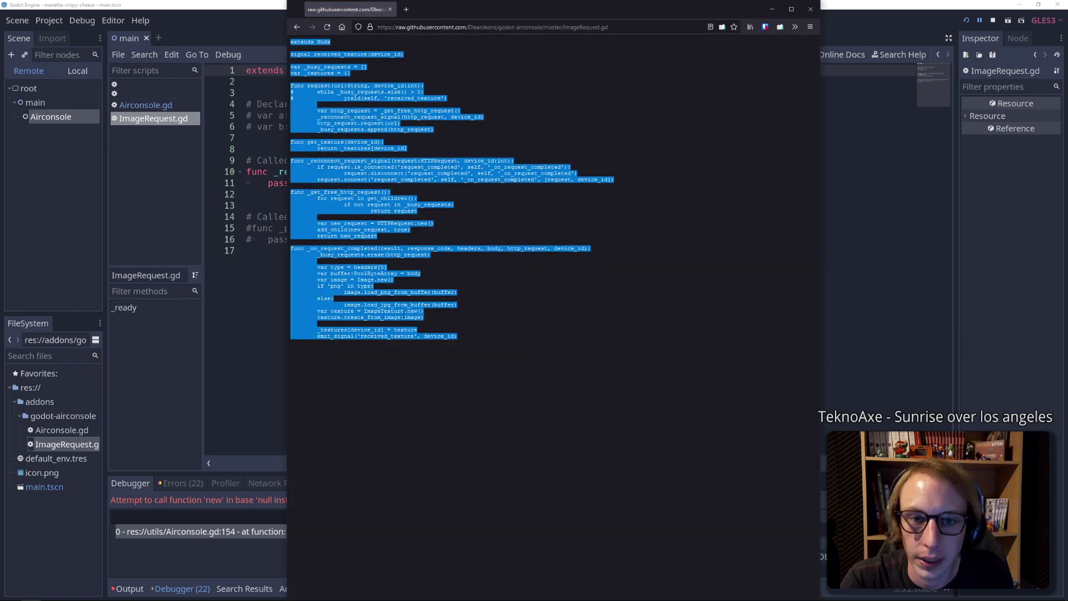
pyautogui.hotkey('ctrl', 'c')
pyautogui.click(242, 190)
pyautogui.hotkey('ctrl', 'a')
pyautogui.hotkey('ctrl', 'v')
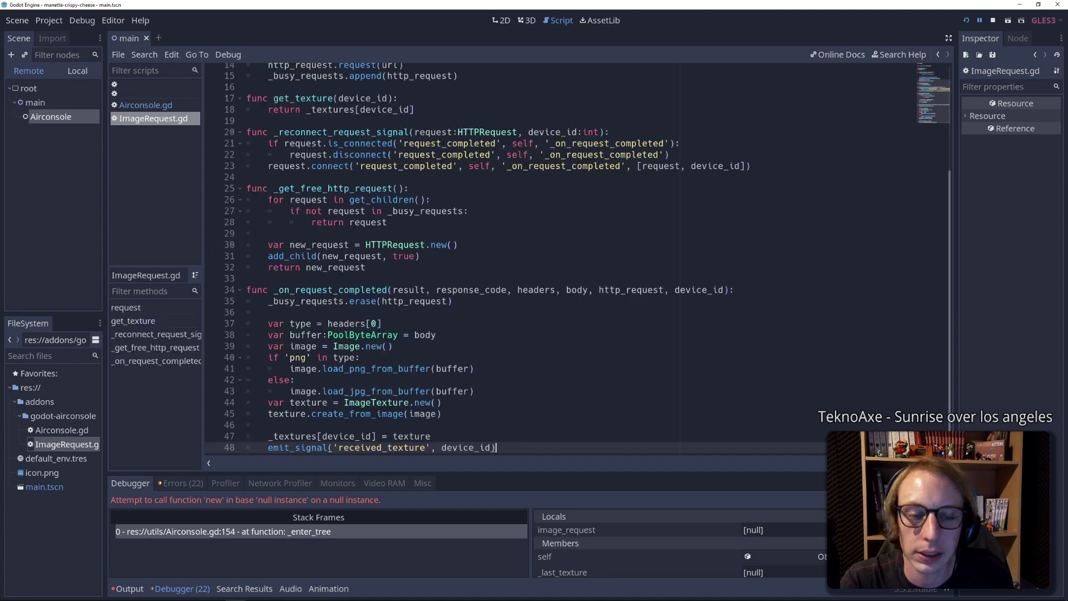
# Run the project, close the game window, and close all open scripts
pyautogui.click(968, 20)
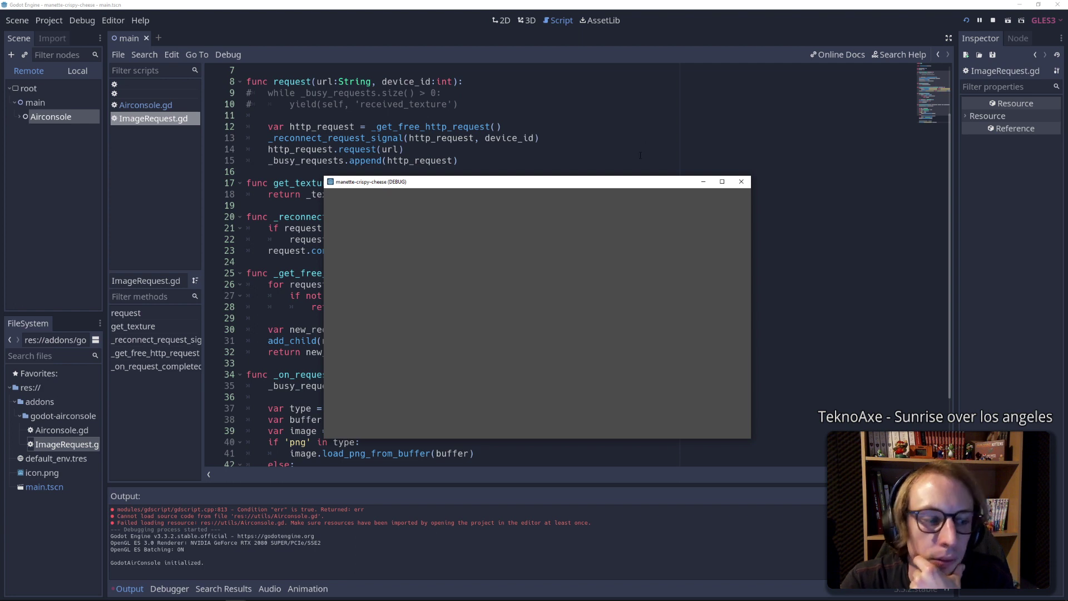
pyautogui.click(741, 181)
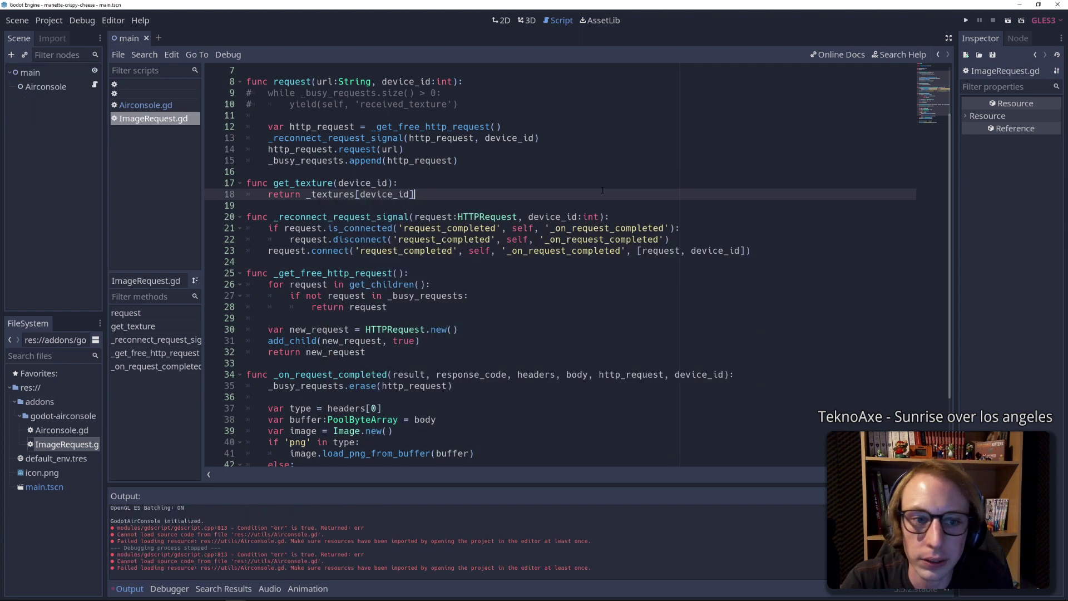
pyautogui.rightClick(142, 91)
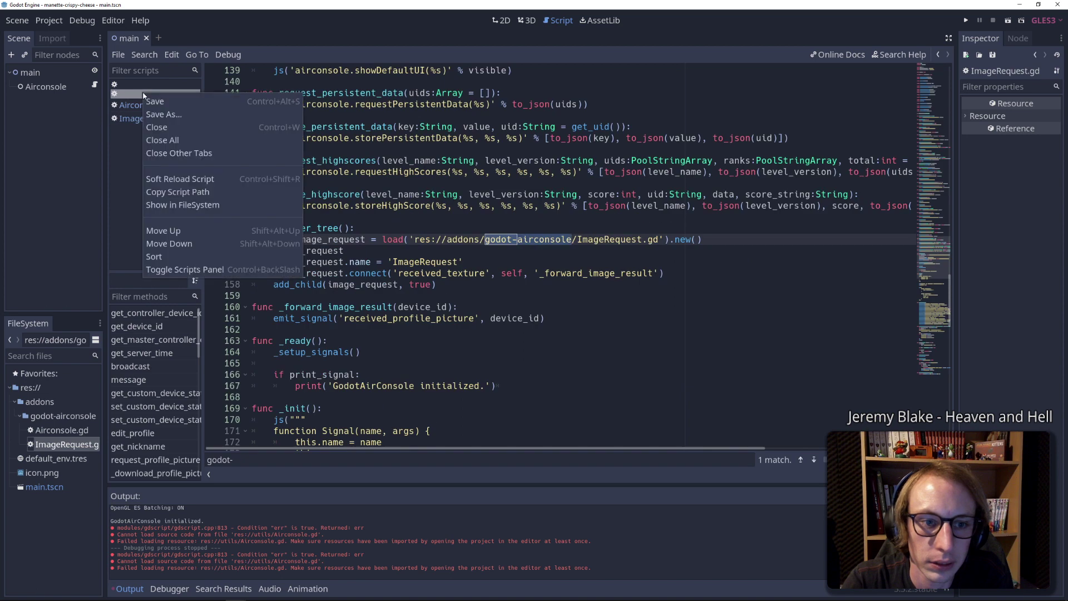
pyautogui.click(166, 139)
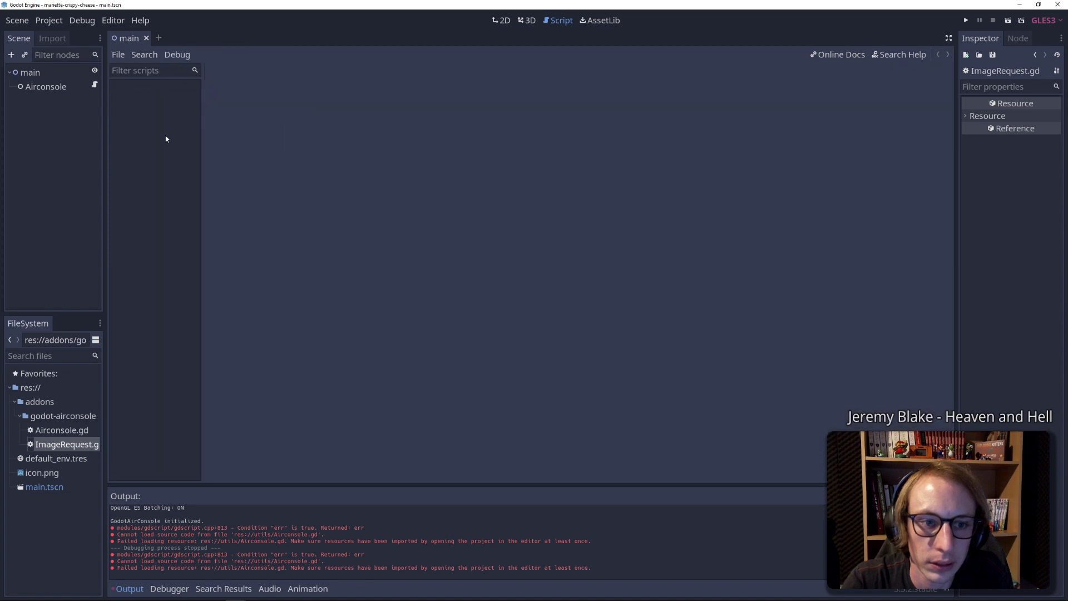
pyautogui.click(37, 75)
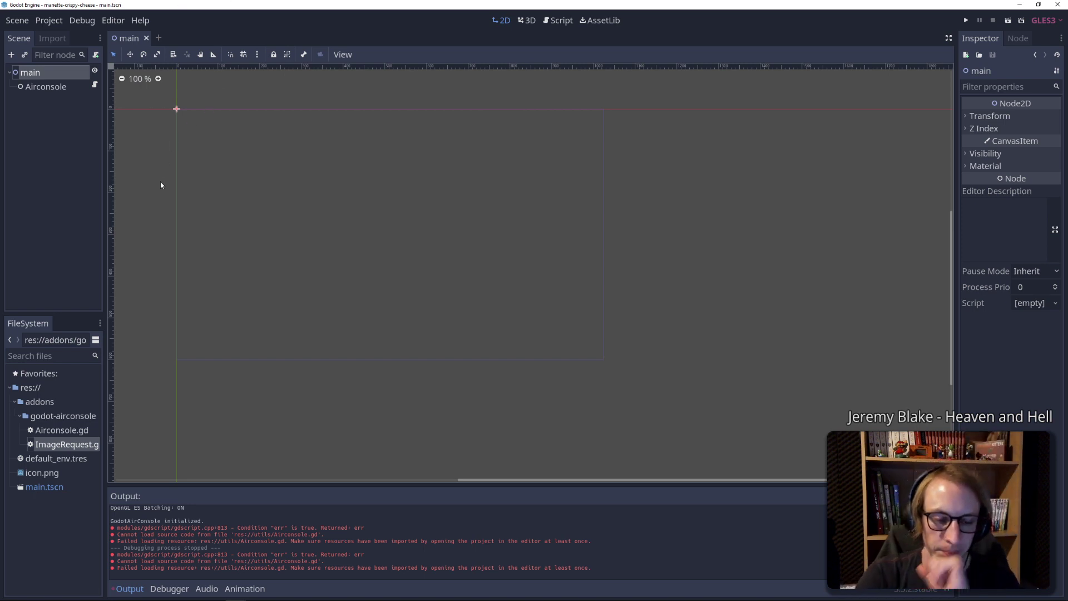
# Quit the other Godot project's editor window
pyautogui.moveTo(232, 598)
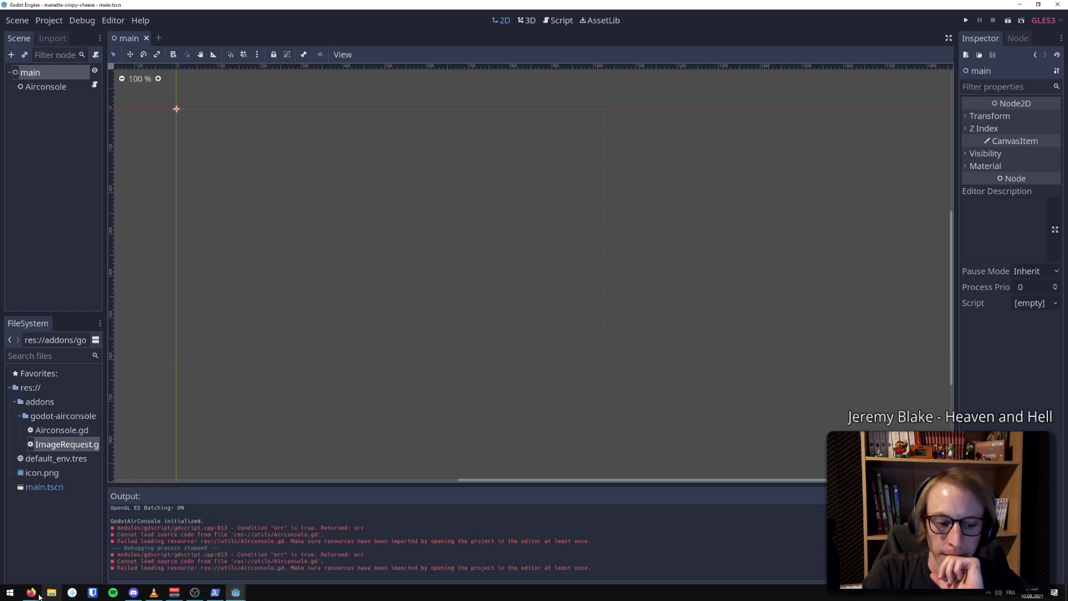
pyautogui.click(198, 546)
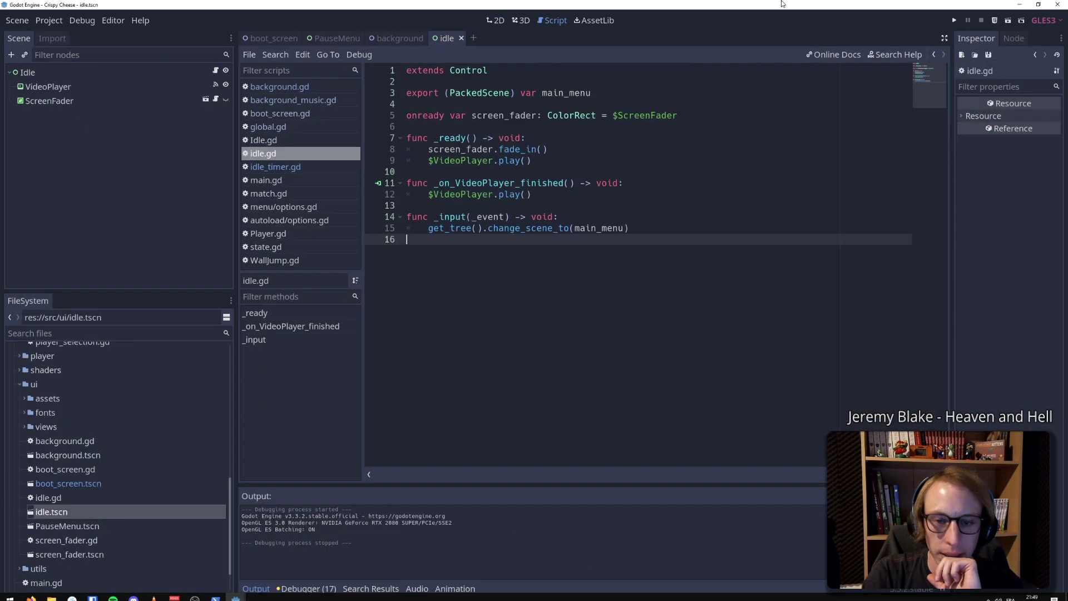
pyautogui.click(1059, 5)
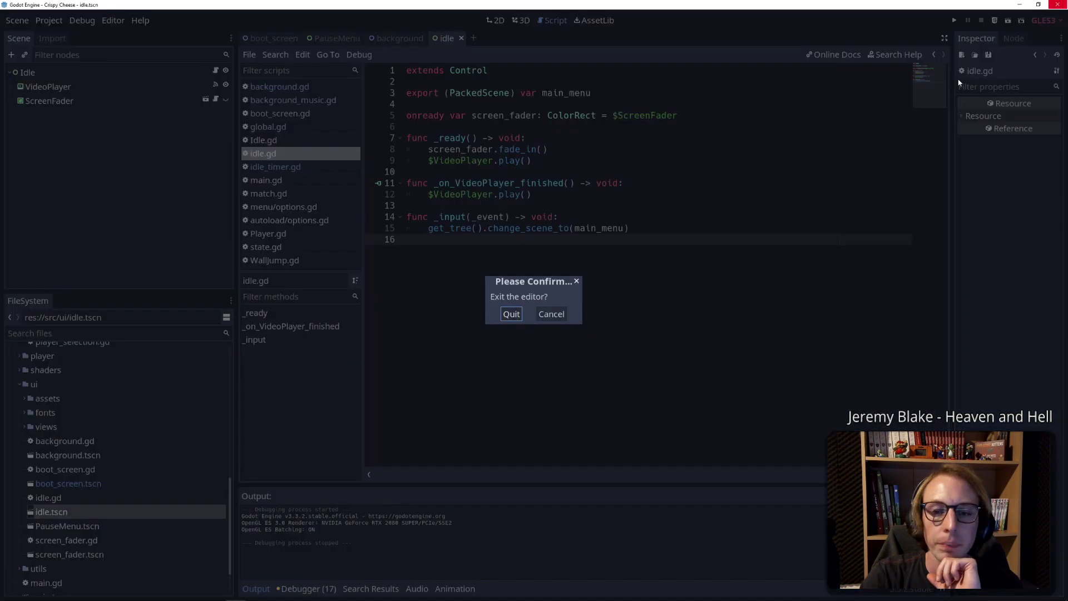
pyautogui.click(521, 321)
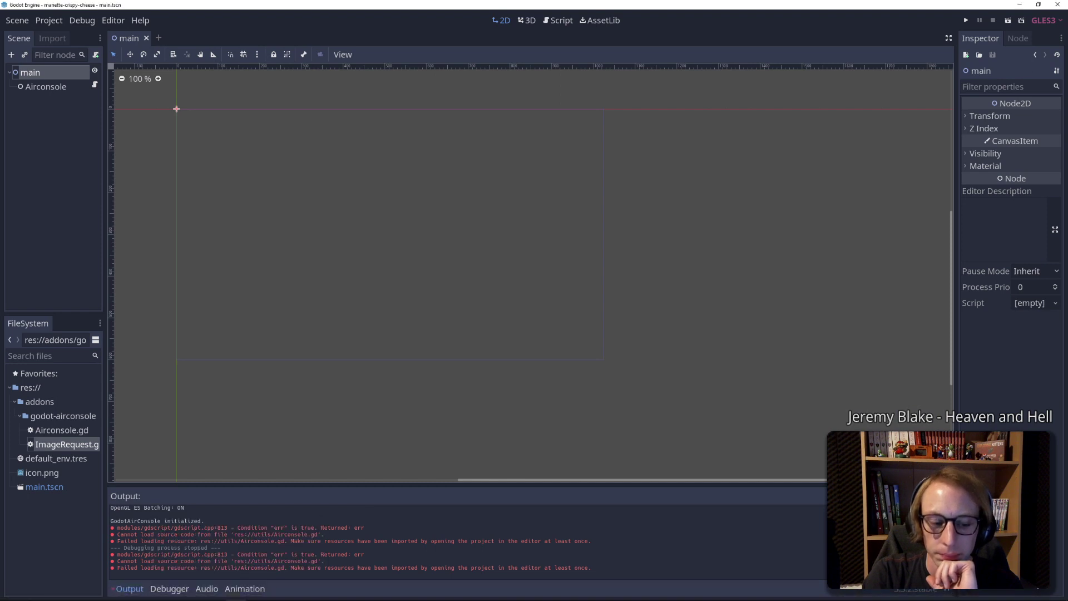
# Read through the AirConsole 'How to test your game' simulator guide
pyautogui.moveTo(27, 593)
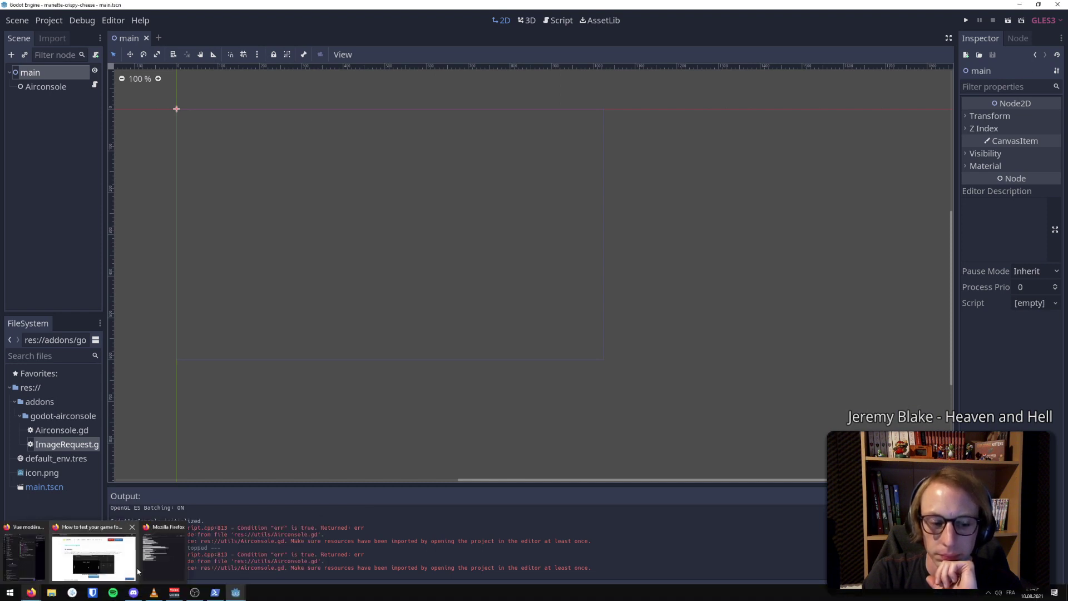
pyautogui.moveTo(121, 571)
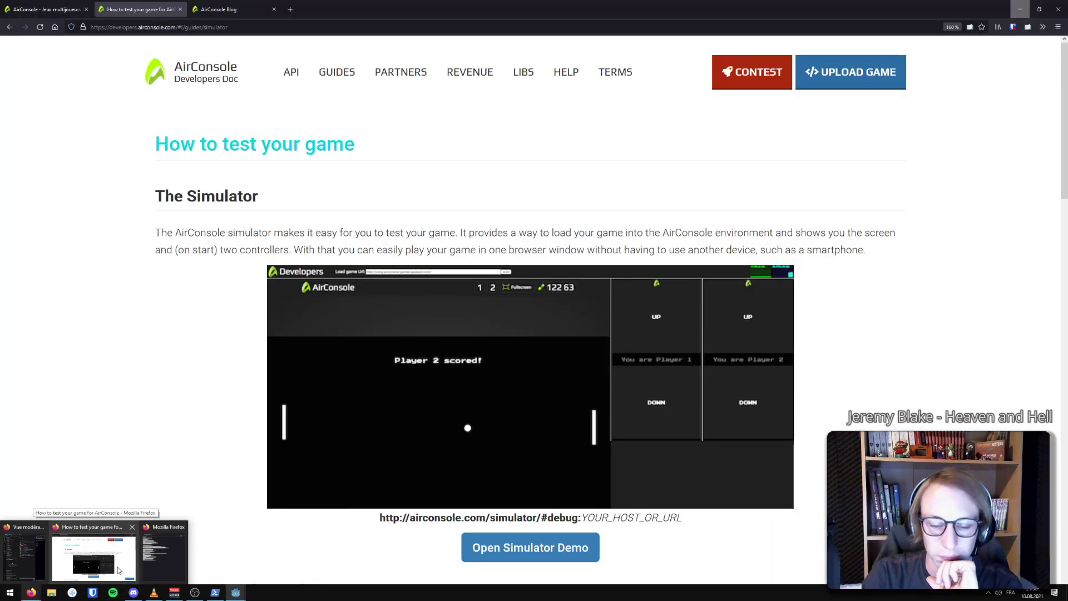
pyautogui.click(118, 566)
pyautogui.scroll(-5, 278, 455)
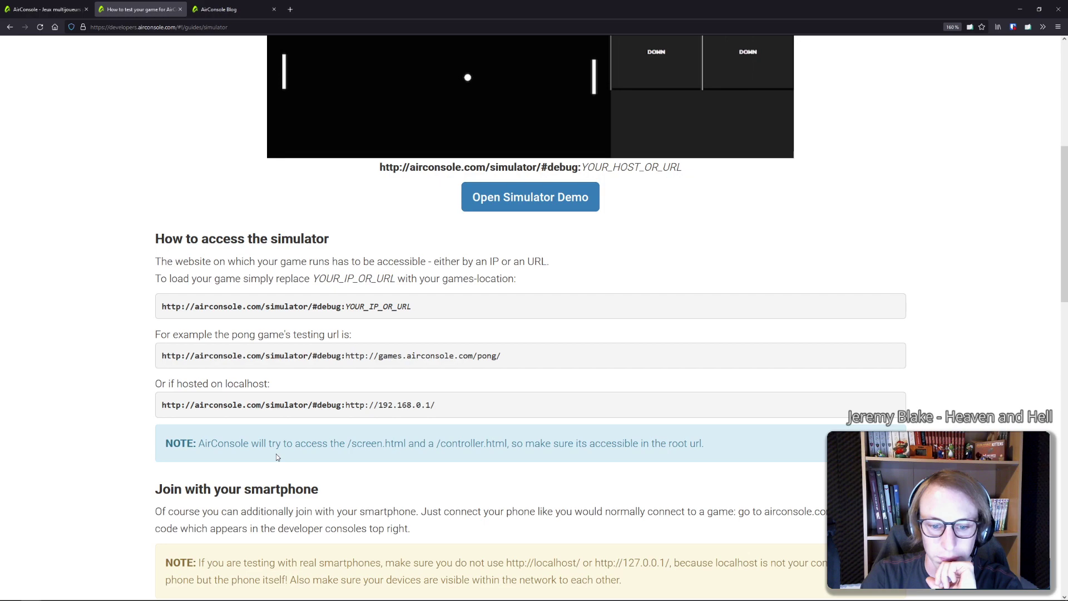
pyautogui.scroll(-4, 275, 454)
pyautogui.scroll(5, 276, 453)
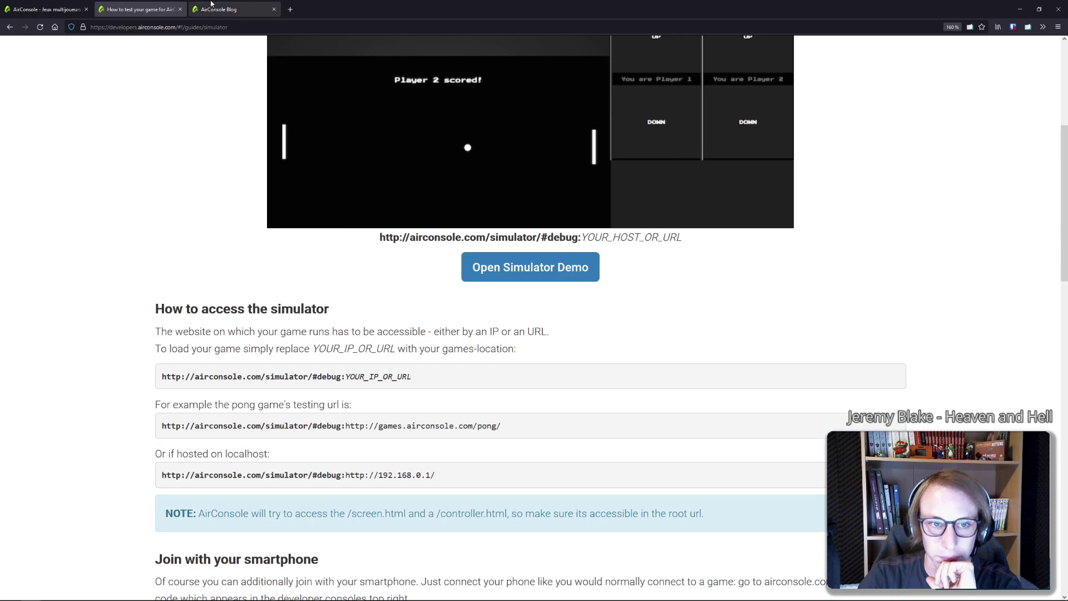
pyautogui.click(214, 8)
pyautogui.click(127, 8)
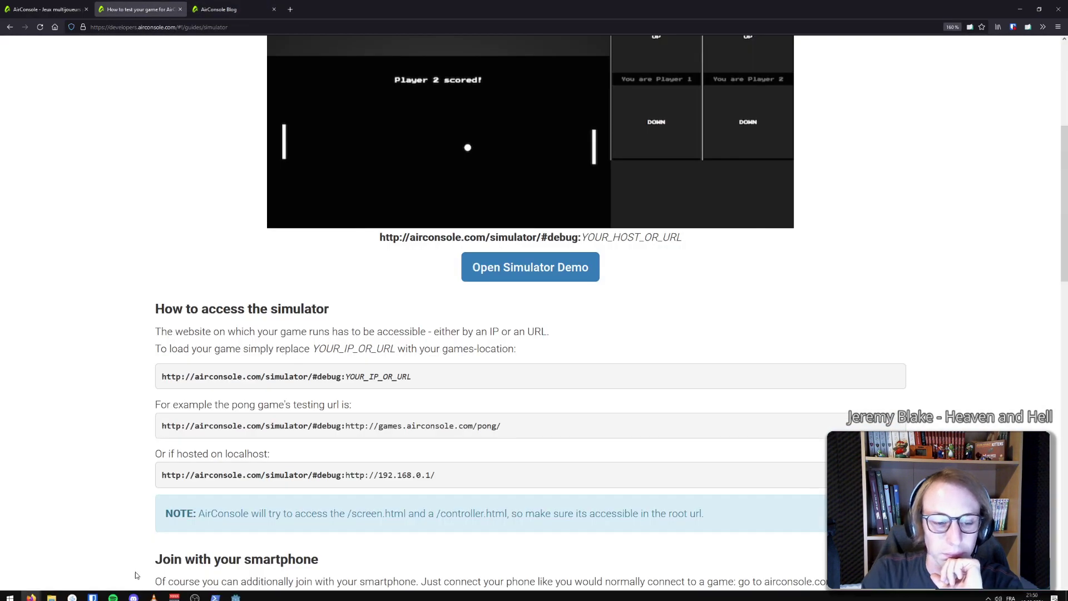
# Merge the raw ImageRequest.gd window into the main browser as a tab
pyautogui.moveTo(30, 592)
pyautogui.click(94, 548)
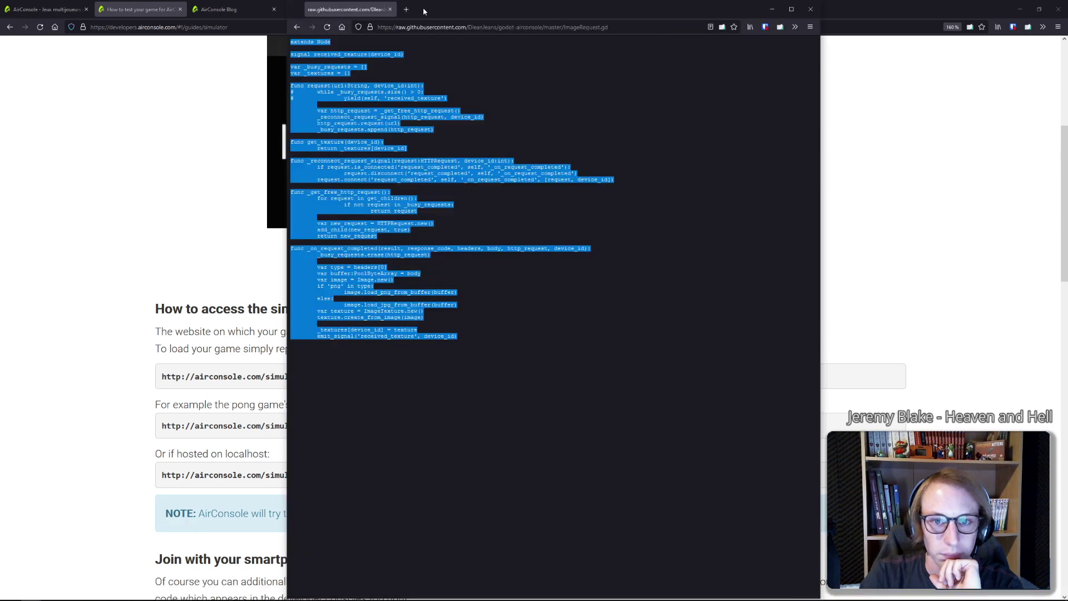
pyautogui.moveTo(424, 11)
pyautogui.mouseDown()
pyautogui.moveTo(398, 11)
pyautogui.moveTo(300, 76)
pyautogui.mouseUp()
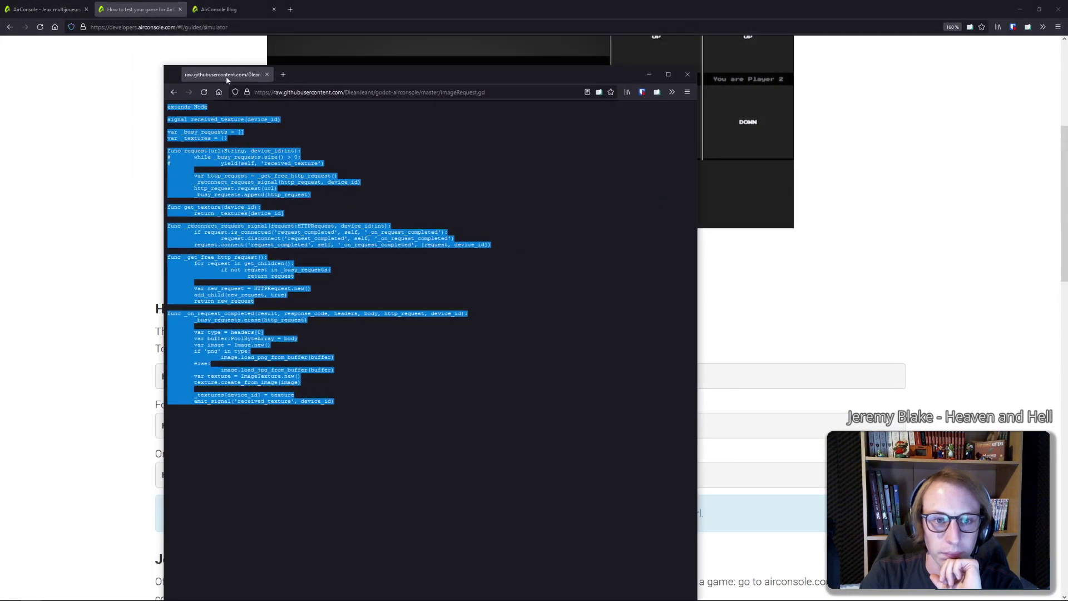
pyautogui.moveTo(300, 76); pyautogui.dragTo(308, 8)
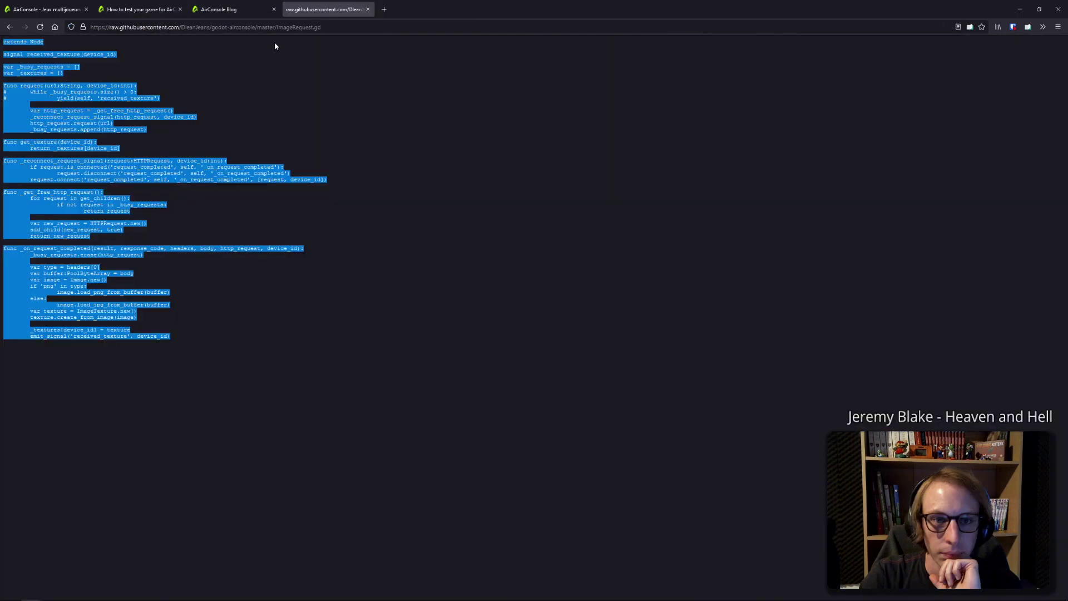
# Browse the repository's plugin.cfg and AirConsole.gd, then go to the Issues list
pyautogui.click(9, 28)
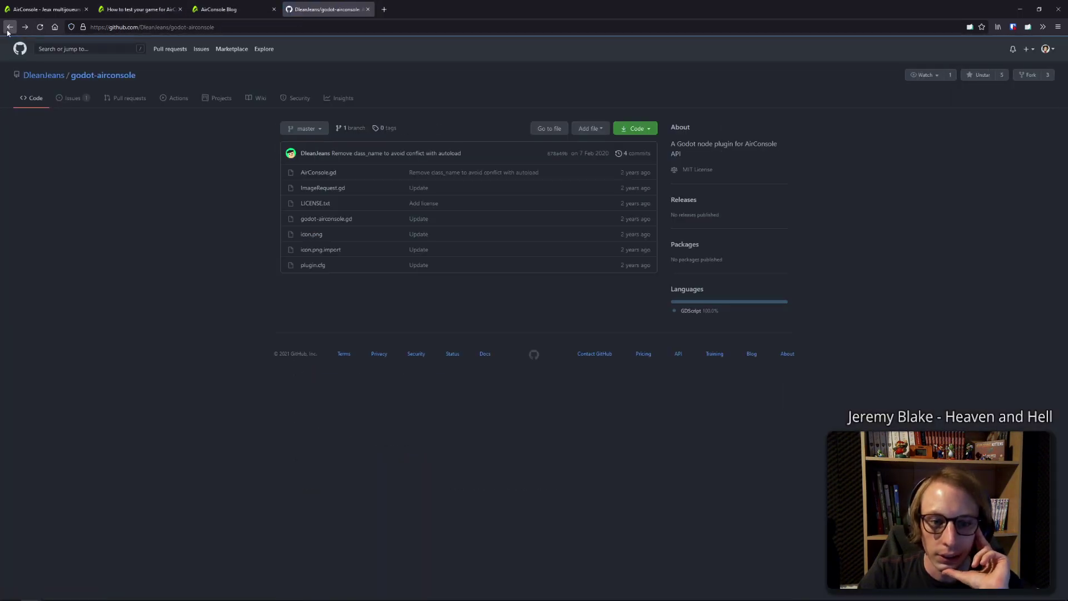
pyautogui.click(313, 265)
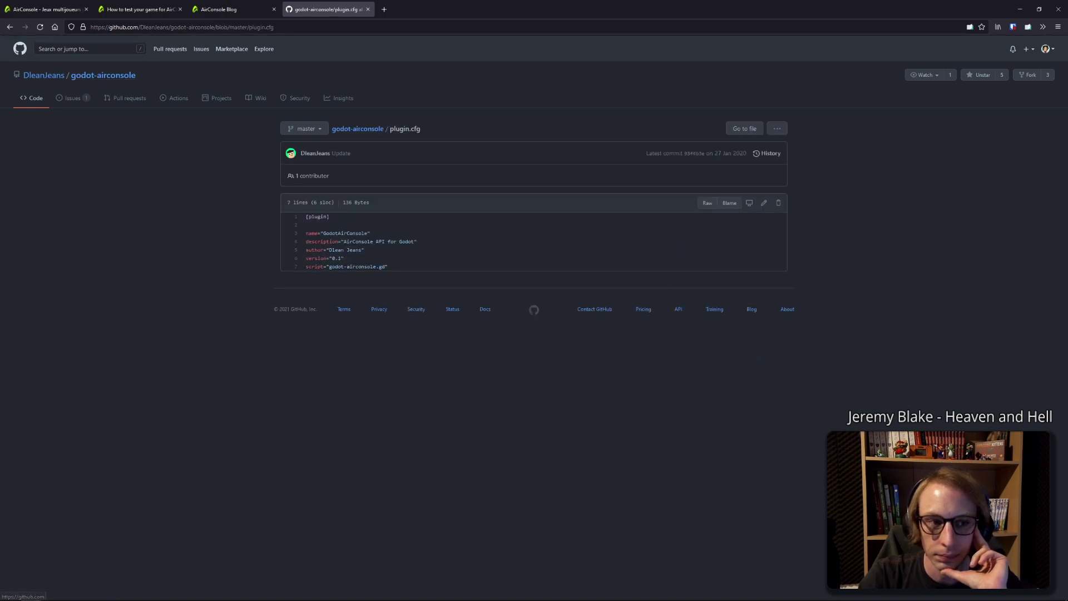
pyautogui.click(9, 27)
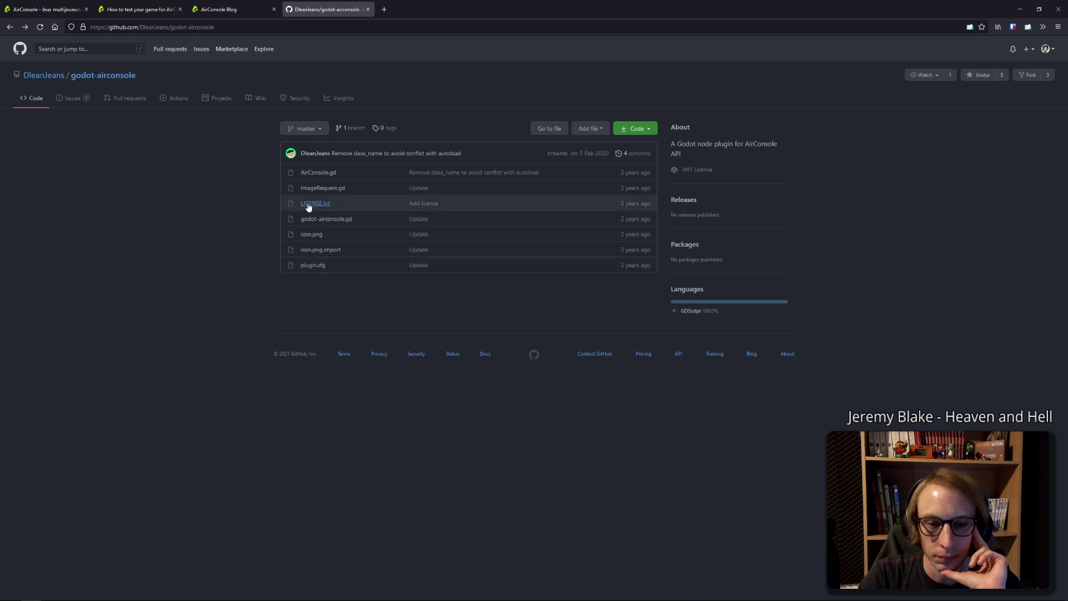
pyautogui.click(316, 173)
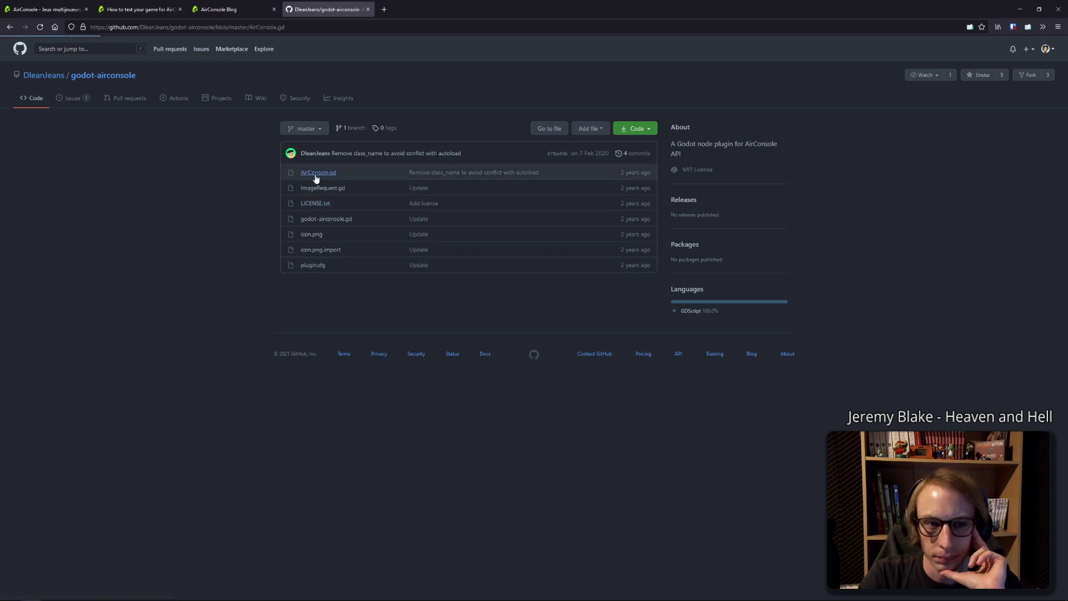
pyautogui.click(77, 104)
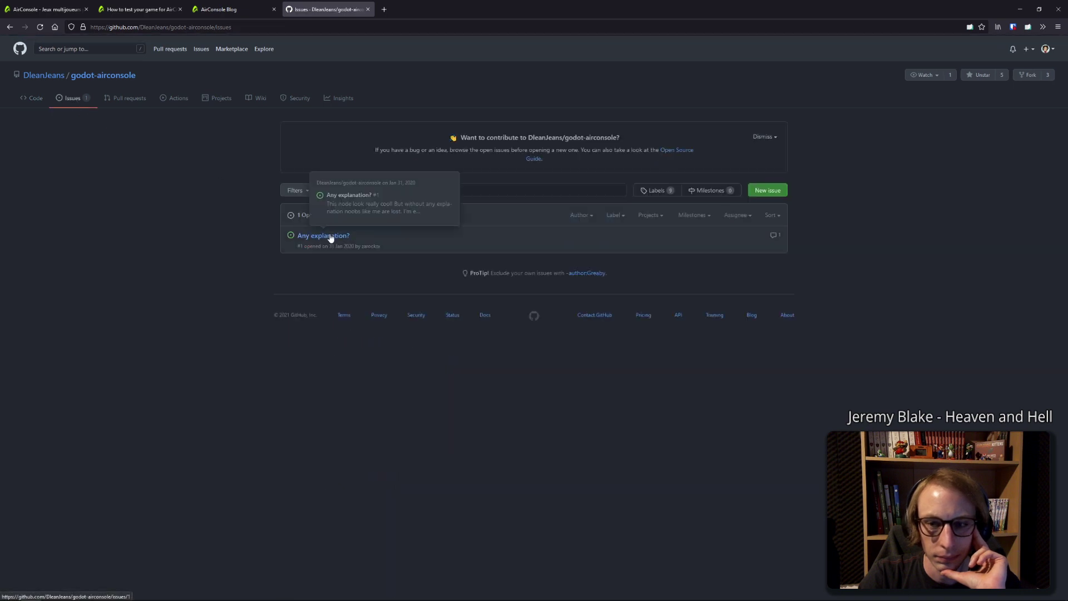
# Open the 'Any explanation?' issue and select the owner's AirConsole script tag line for html export
pyautogui.click(330, 236)
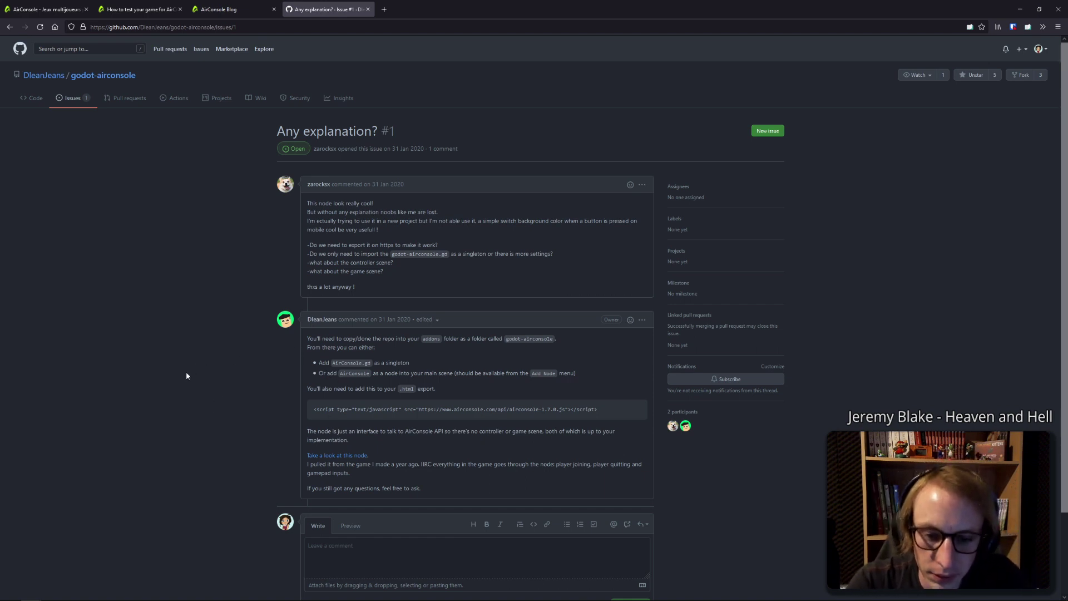
pyautogui.scroll(-3, 167, 395)
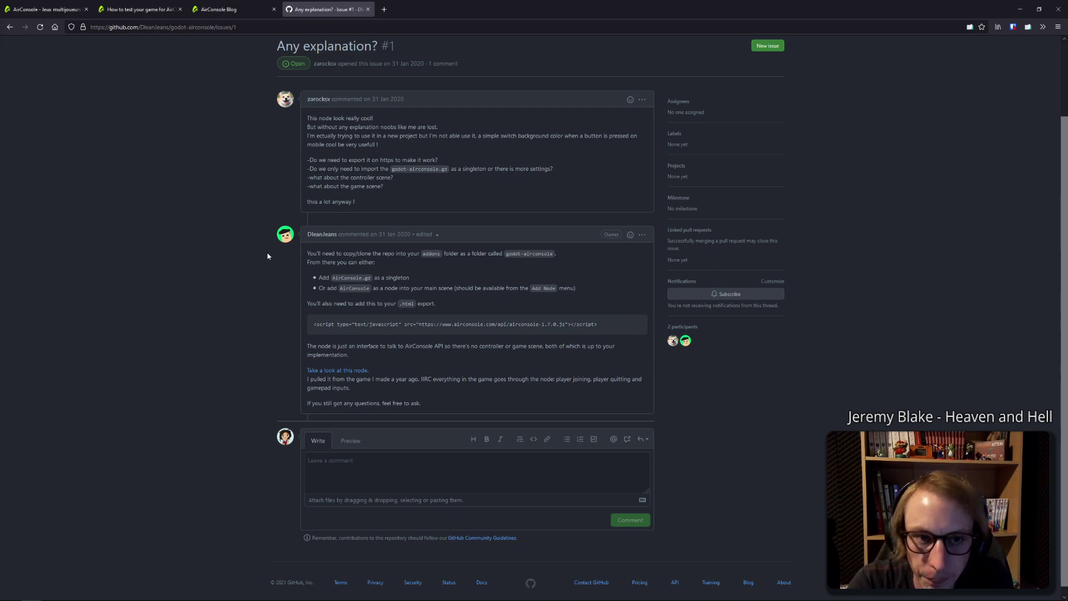
pyautogui.click(261, 9)
pyautogui.click(310, 8)
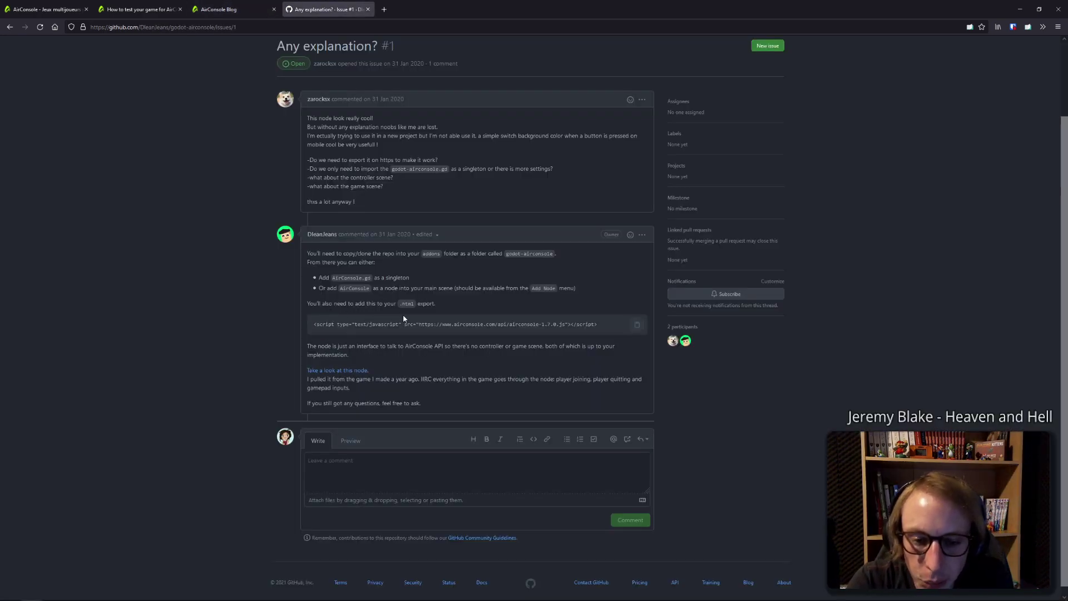
pyautogui.moveTo(406, 303)
pyautogui.mouseDown()
pyautogui.moveTo(436, 305)
pyautogui.moveTo(315, 244)
pyautogui.moveTo(401, 307)
pyautogui.mouseUp()
pyautogui.moveTo(315, 329); pyautogui.dragTo(606, 328)
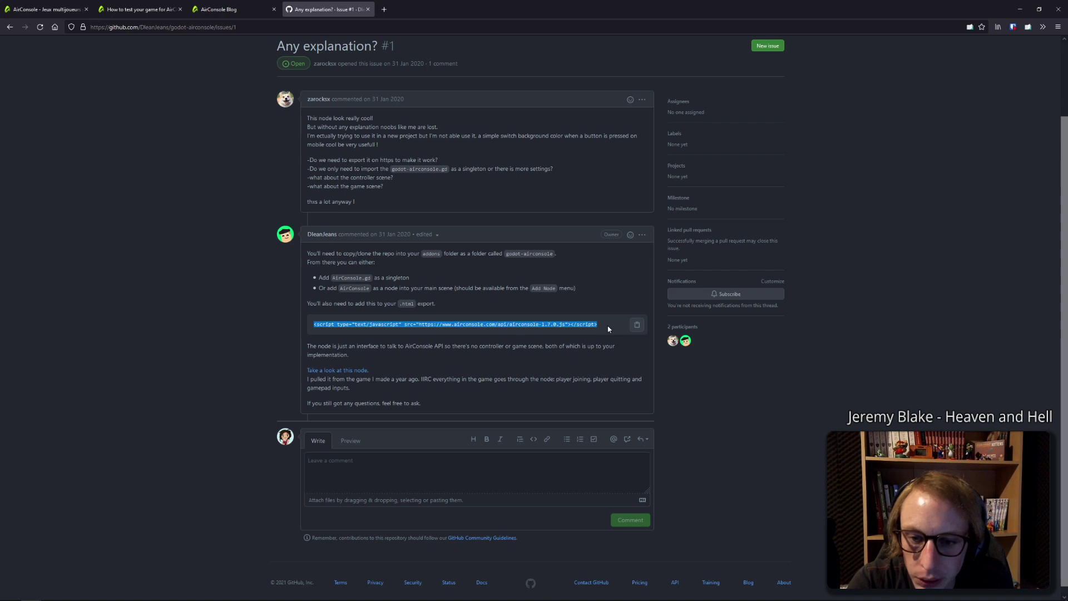
pyautogui.click(547, 330)
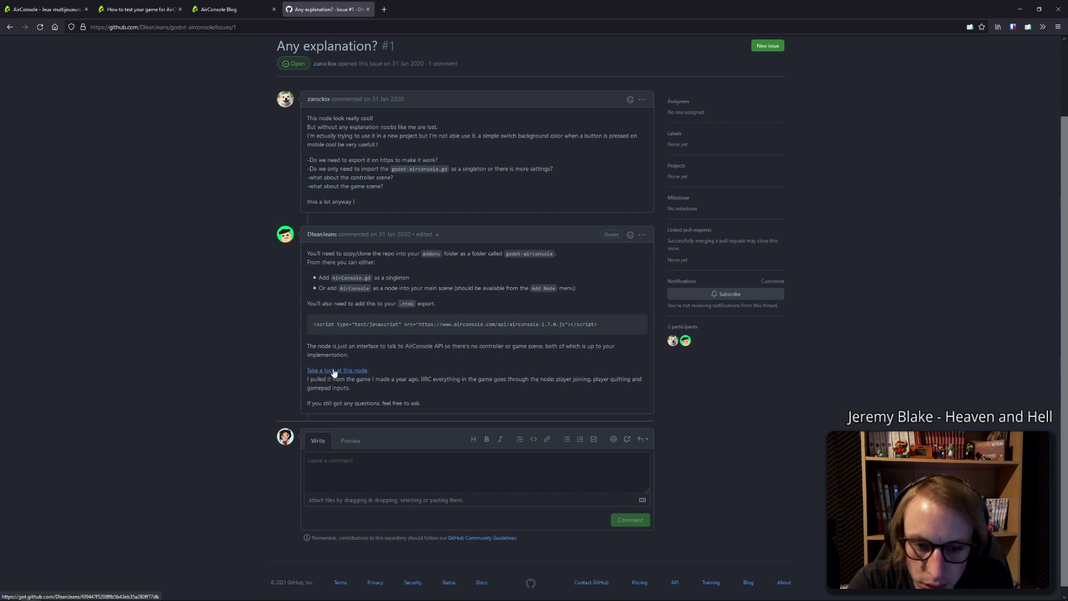
pyautogui.click(334, 370)
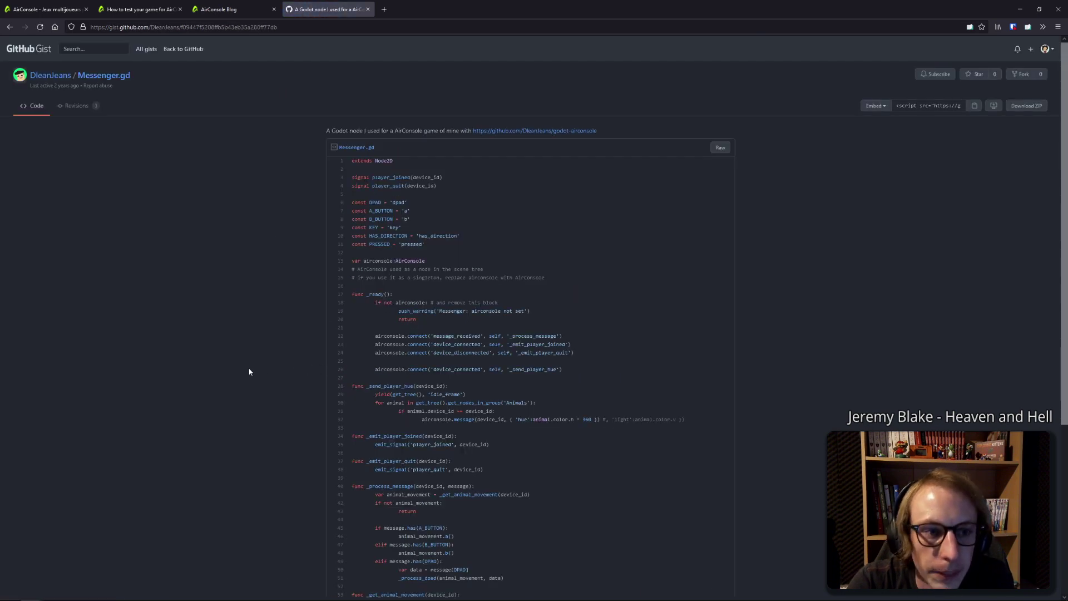
pyautogui.scroll(-5, 243, 371)
pyautogui.scroll(5, 239, 366)
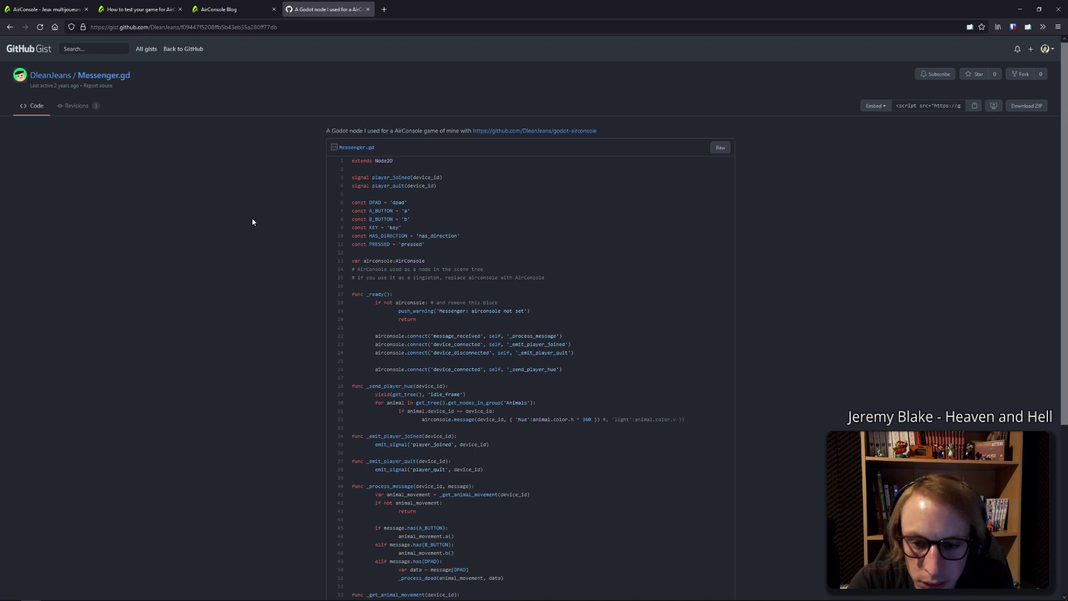
pyautogui.scroll(-4, 252, 222)
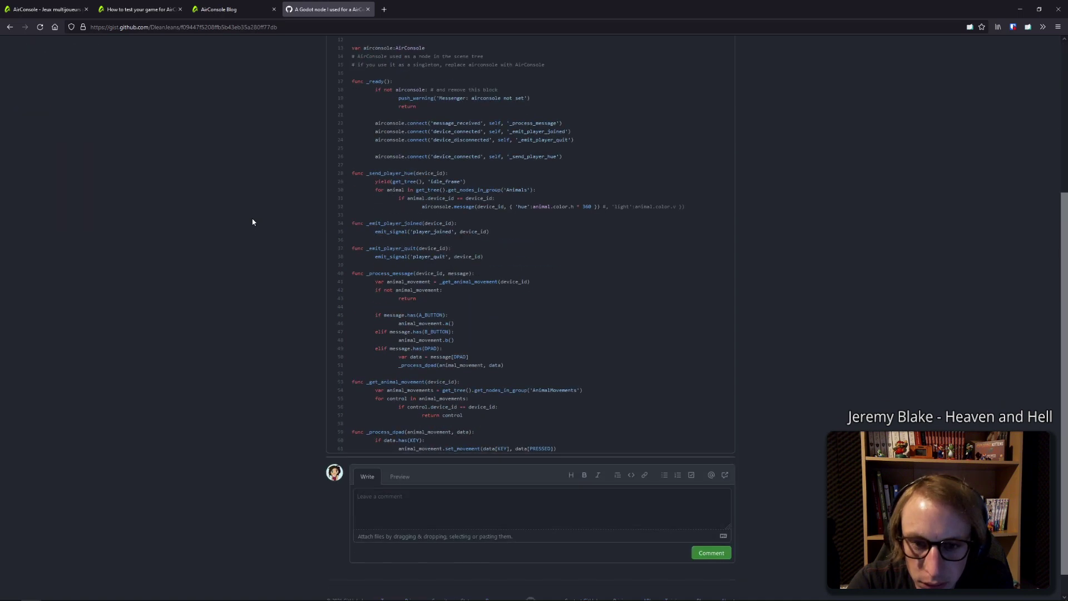
pyautogui.click(10, 29)
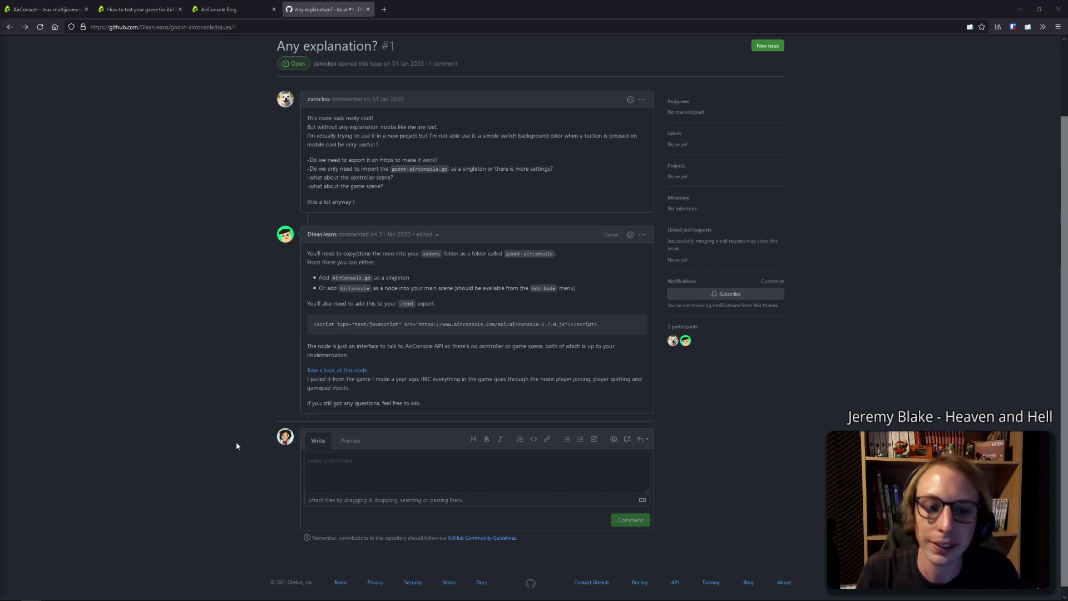
pyautogui.moveTo(240, 599)
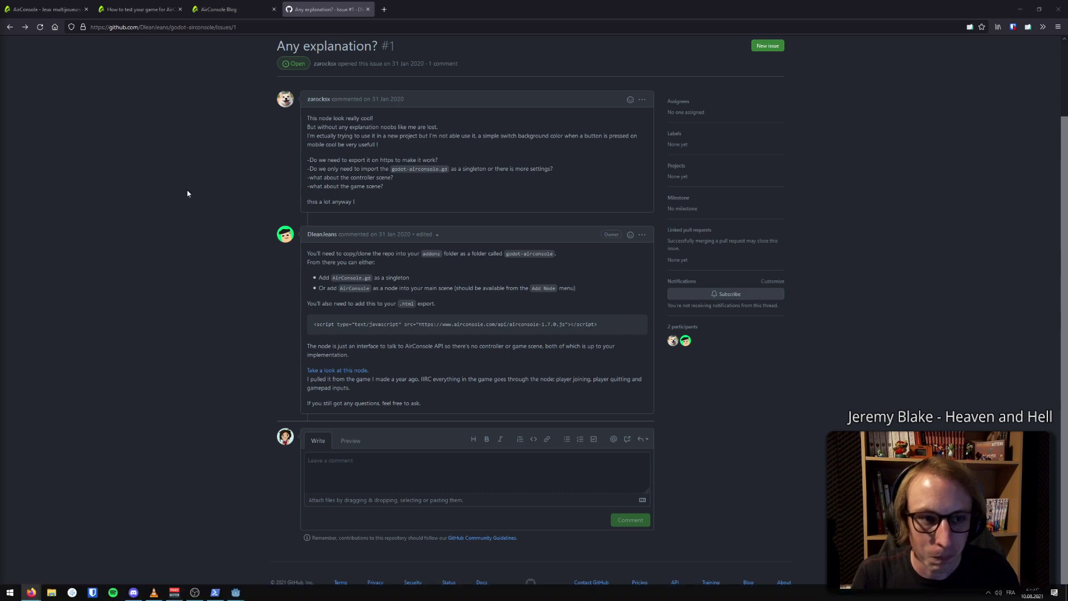
# Open an AirConsole game from the Blog tab's games list, then go back to the games page
pyautogui.click(222, 9)
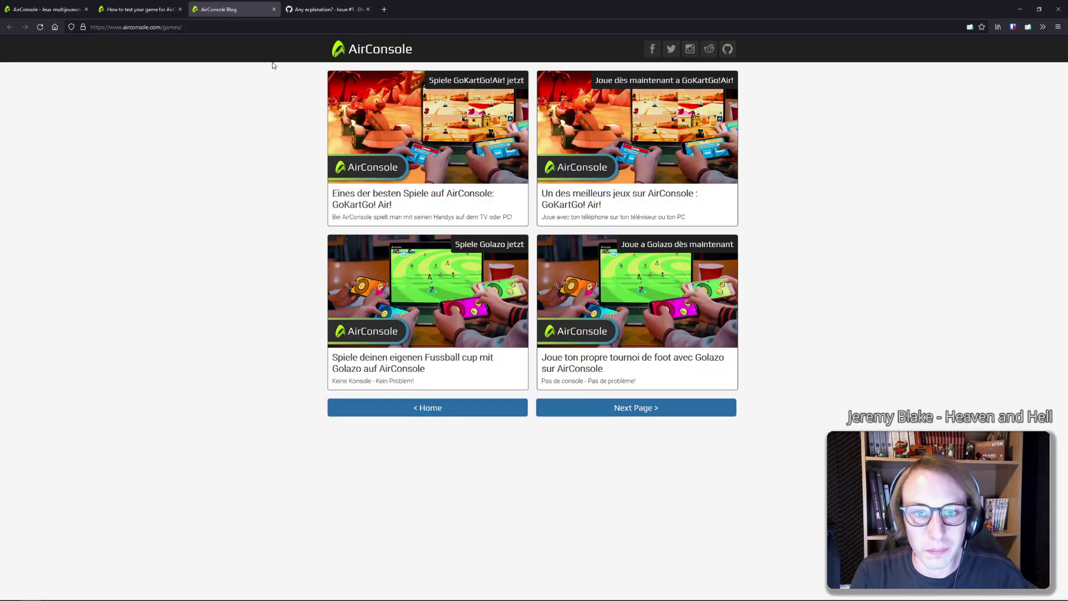
pyautogui.click(328, 73)
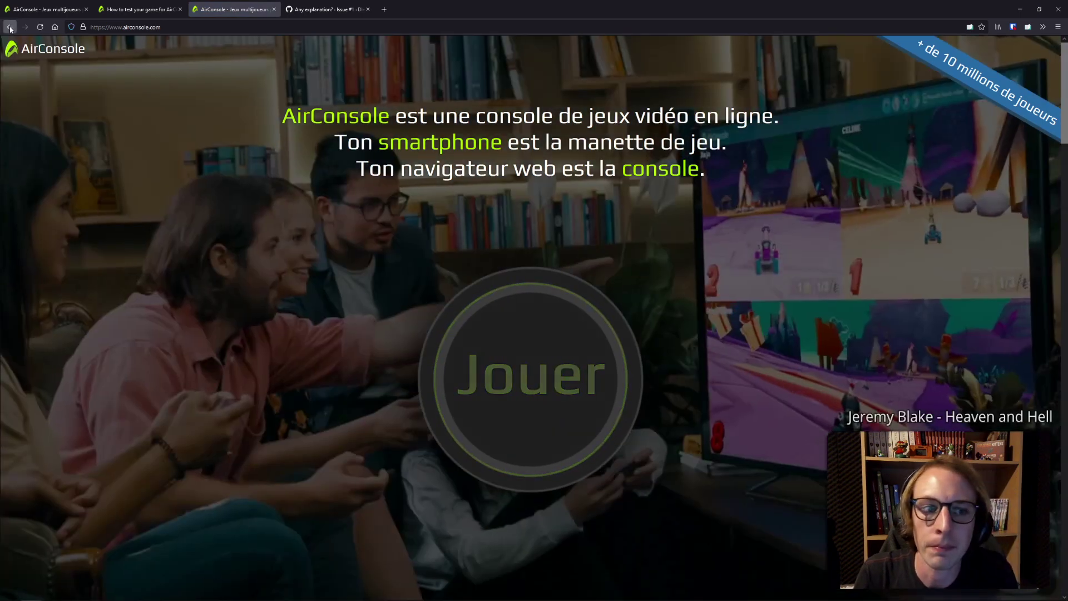
pyautogui.click(10, 27)
# Skim the How to test your game guide, then bring the Godot editor back to front
pyautogui.click(123, 8)
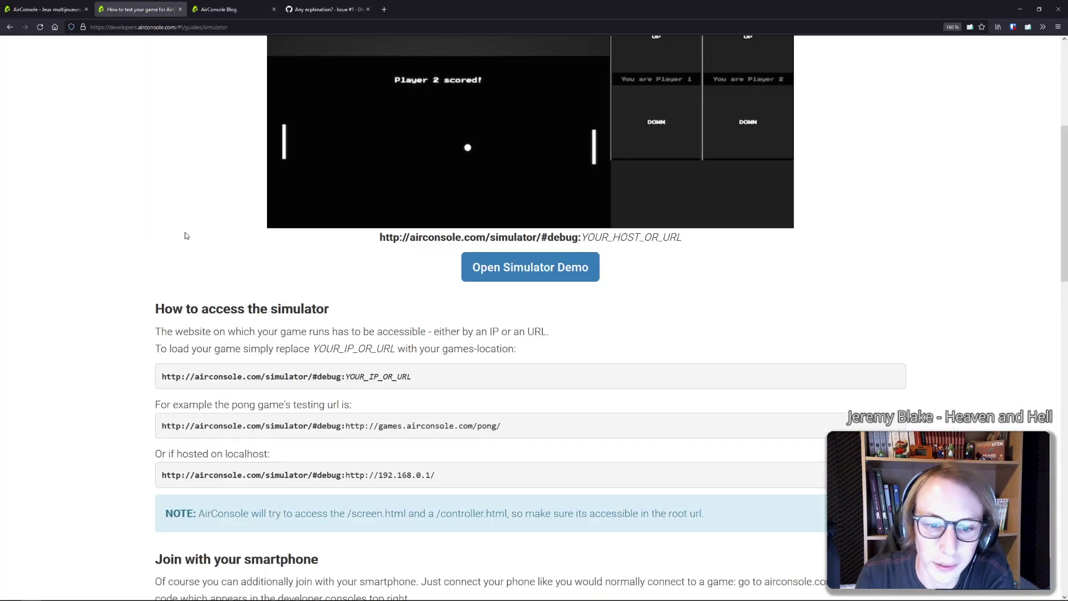
pyautogui.scroll(-3, 195, 256)
pyautogui.scroll(-3, 203, 278)
pyautogui.scroll(1, 200, 284)
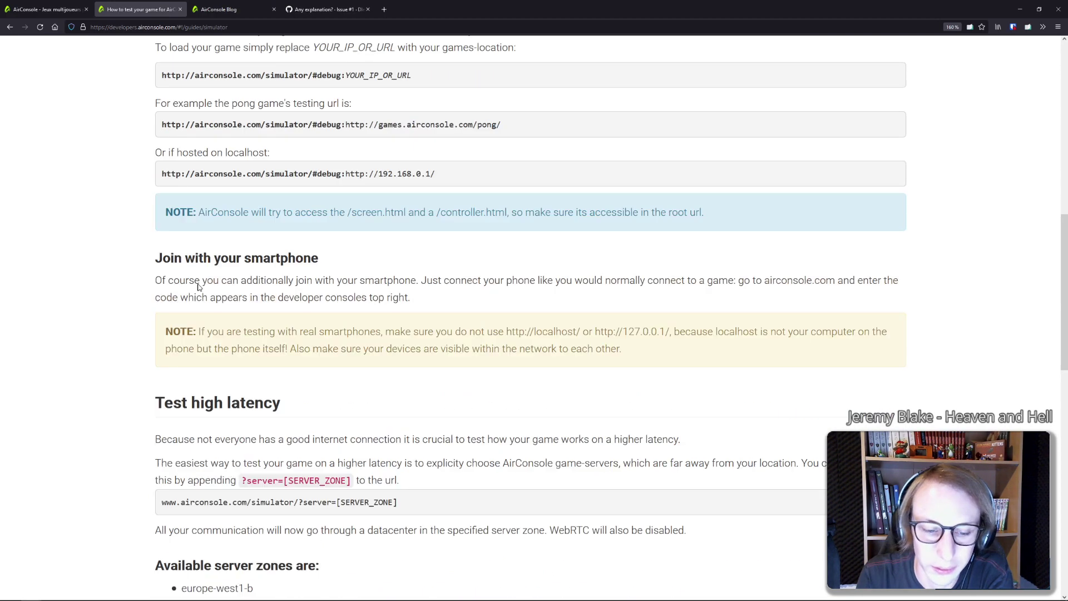
pyautogui.scroll(3, 199, 286)
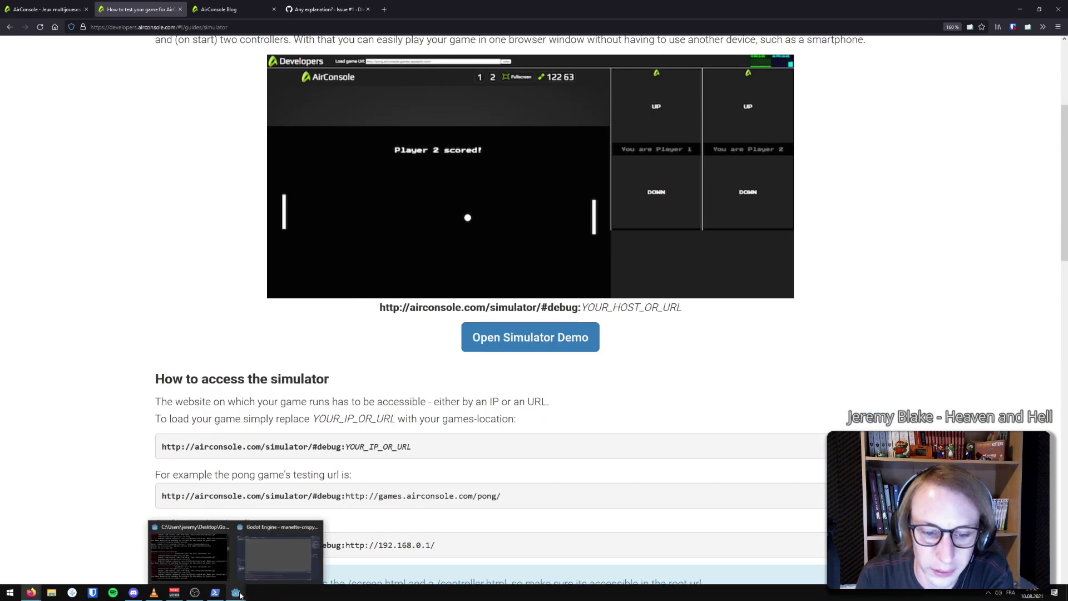
pyautogui.click(251, 579)
# Open the project export settings and add an HTML5 export preset
pyautogui.click(82, 20)
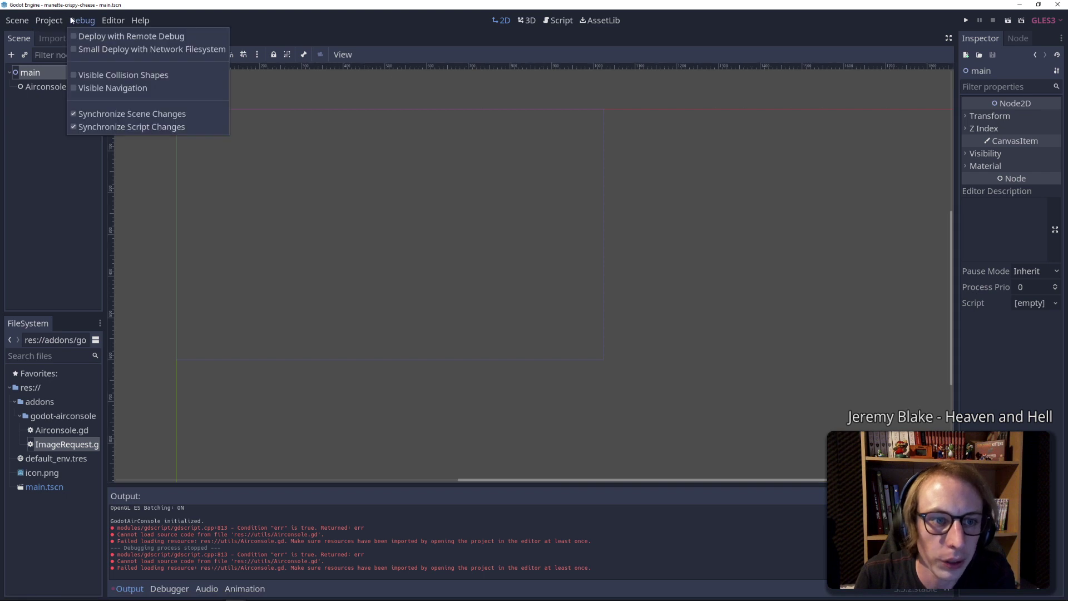
pyautogui.moveTo(54, 23)
pyautogui.click(51, 87)
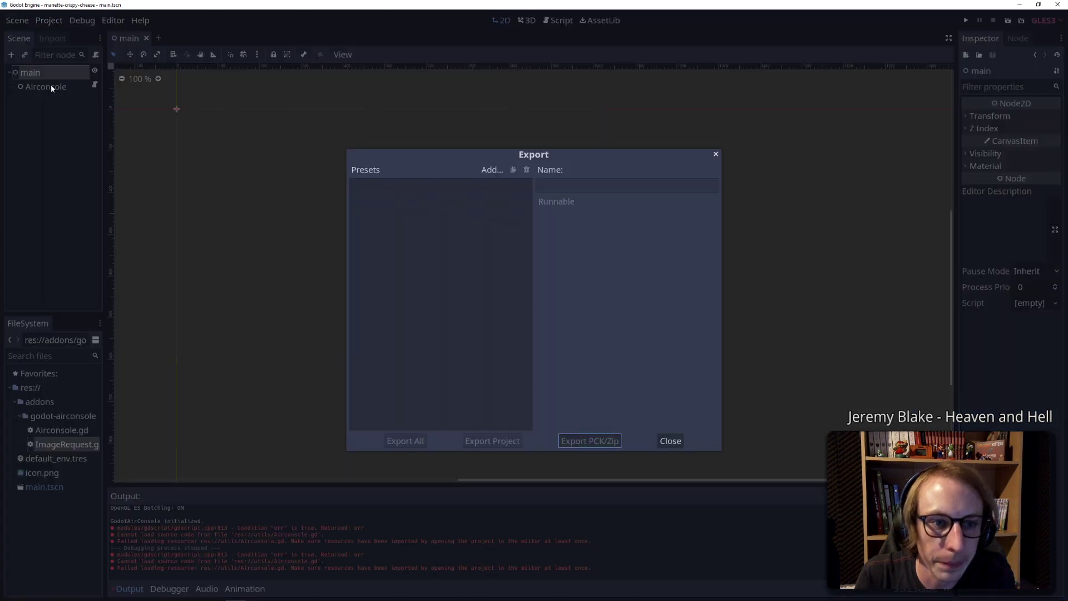
pyautogui.click(483, 170)
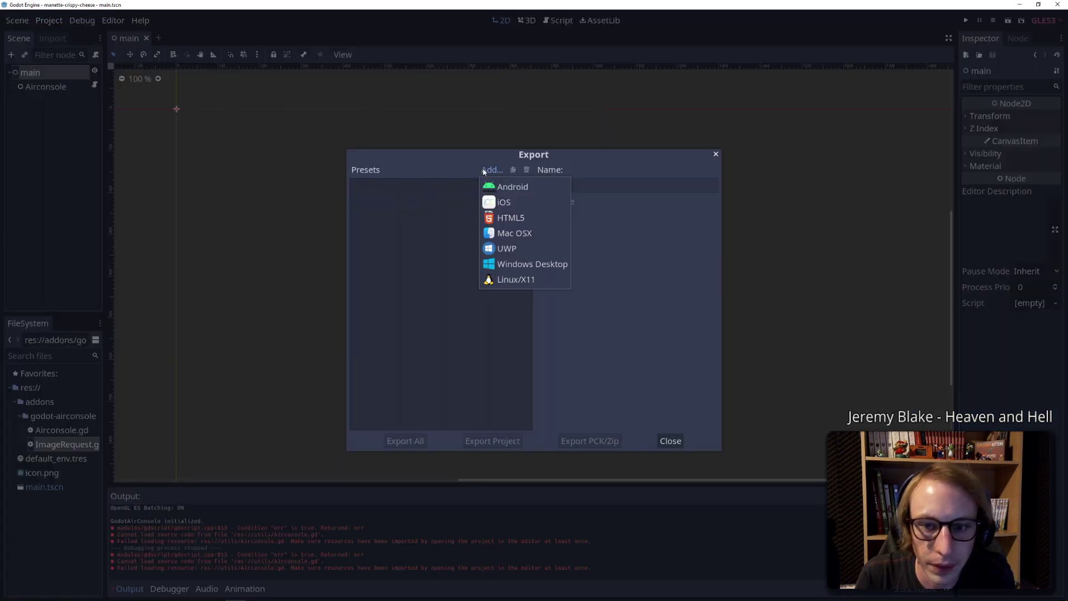
pyautogui.click(503, 218)
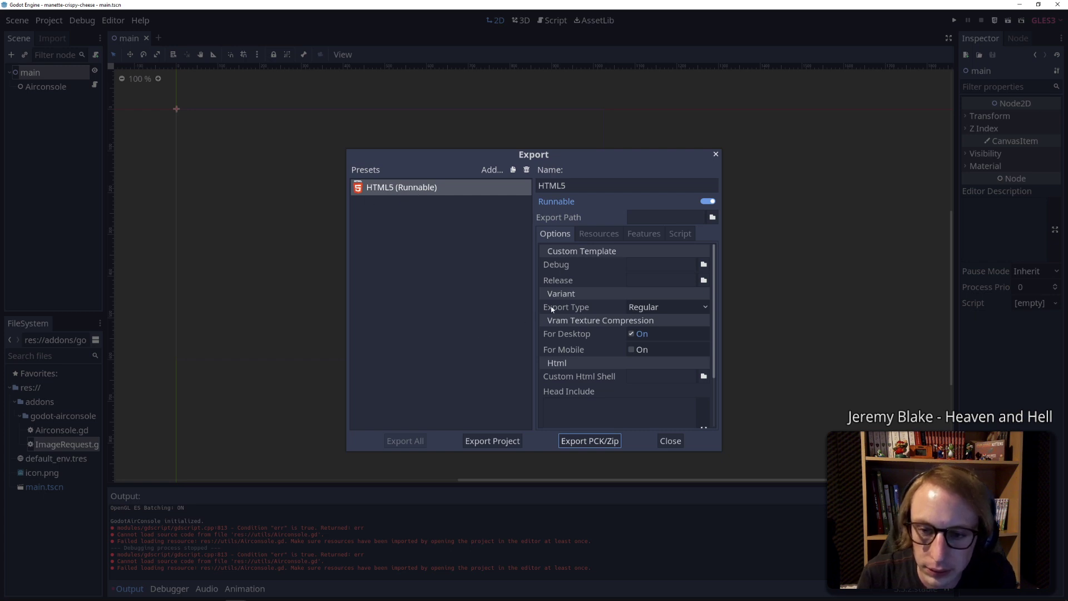
# Review the HTML5 (Runnable) preset options and start exporting the project
pyautogui.scroll(-3, 570, 305)
pyautogui.scroll(3, 569, 303)
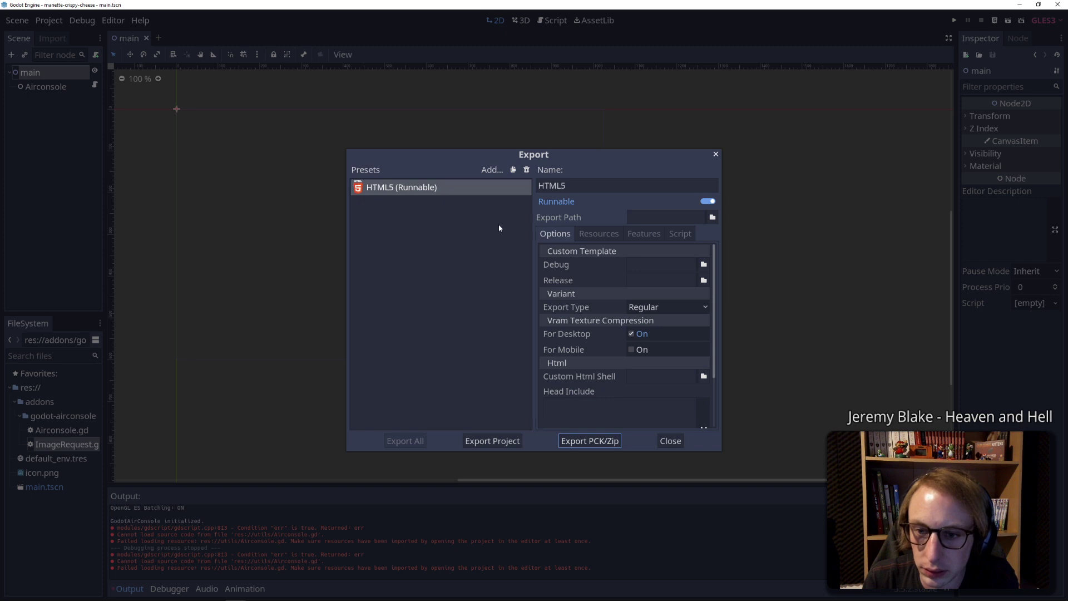
pyautogui.scroll(-3, 578, 284)
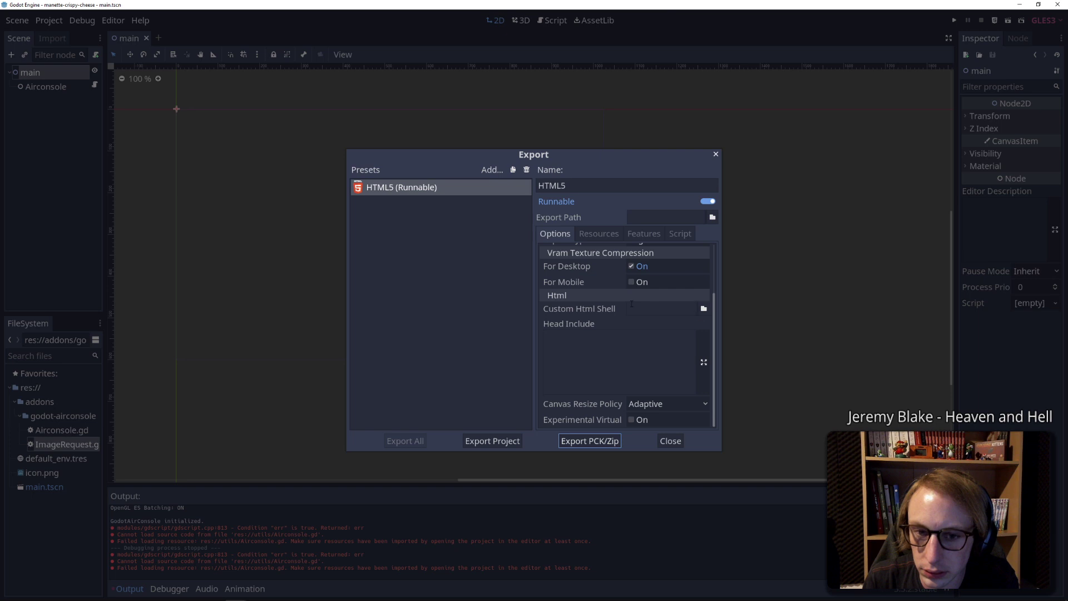
pyautogui.scroll(3, 601, 349)
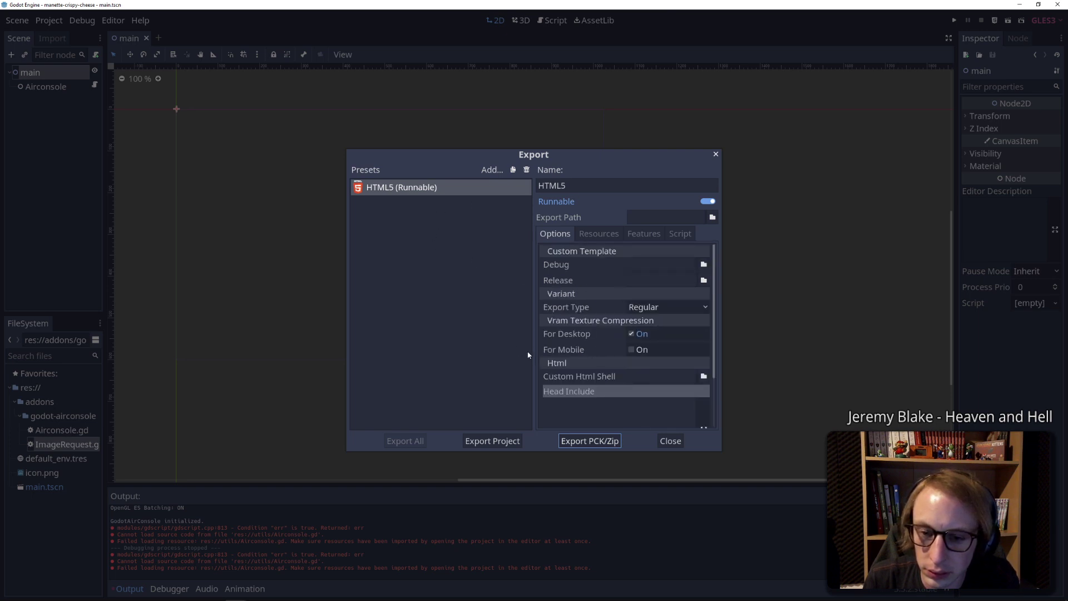
pyautogui.scroll(-3, 591, 371)
pyautogui.scroll(3, 592, 371)
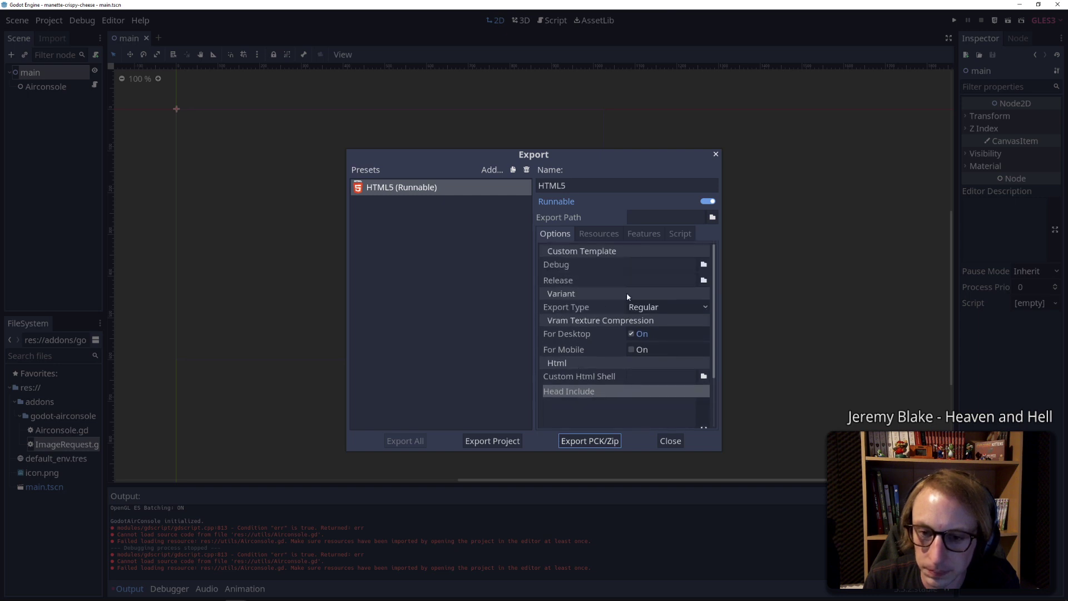
pyautogui.click(489, 442)
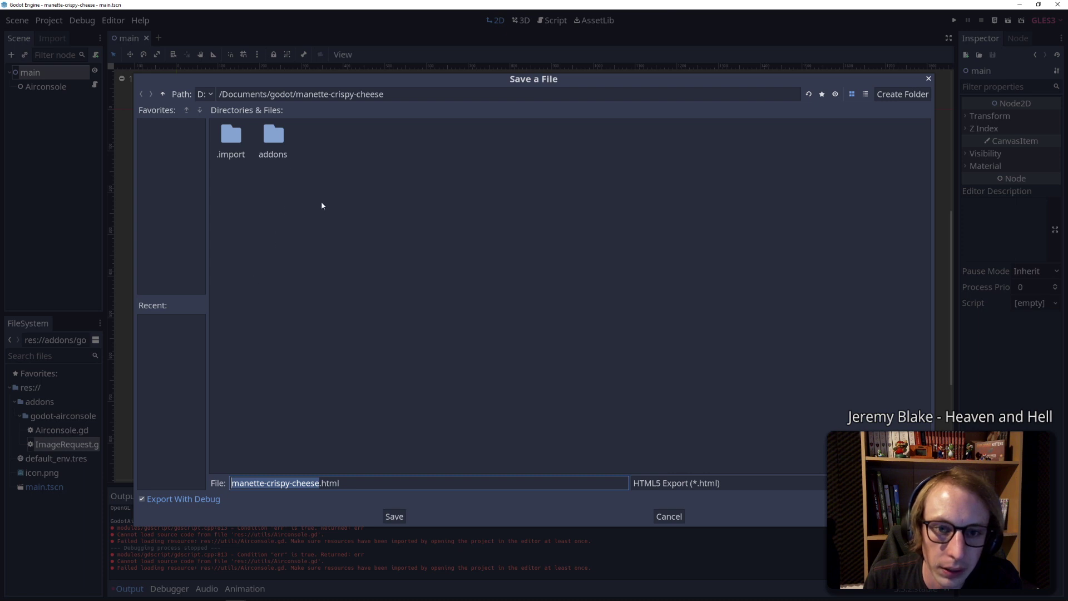
# Create a new folder named 'export' inside the project folder
pyautogui.rightClick(310, 224)
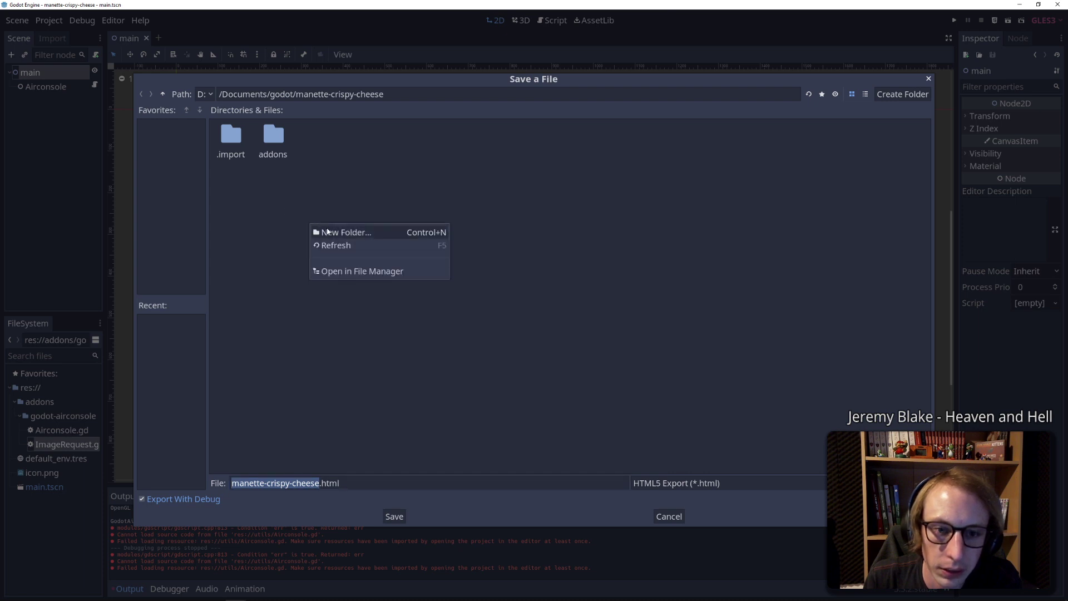
pyautogui.click(328, 232)
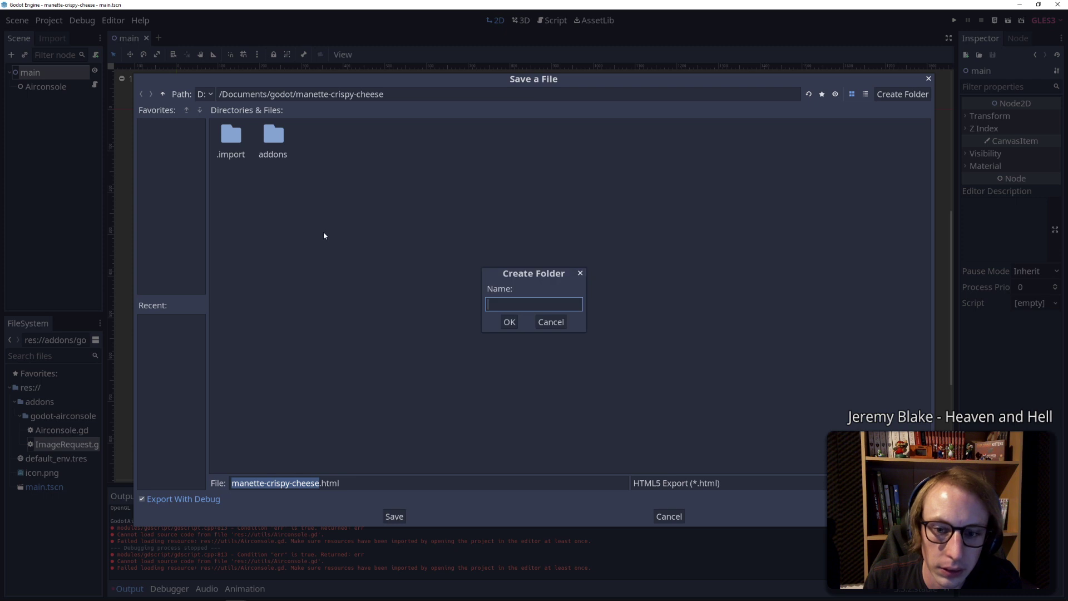
pyautogui.write('export')
pyautogui.press('Return')
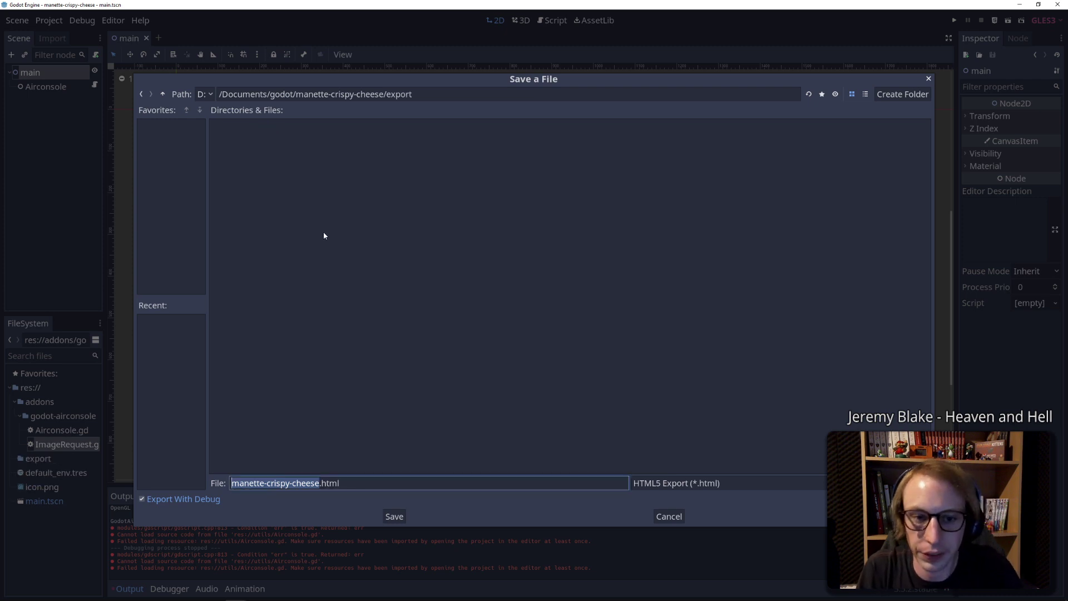
# Take the word 'controller' from the AirConsole testing guide for the export file name
pyautogui.click(317, 483)
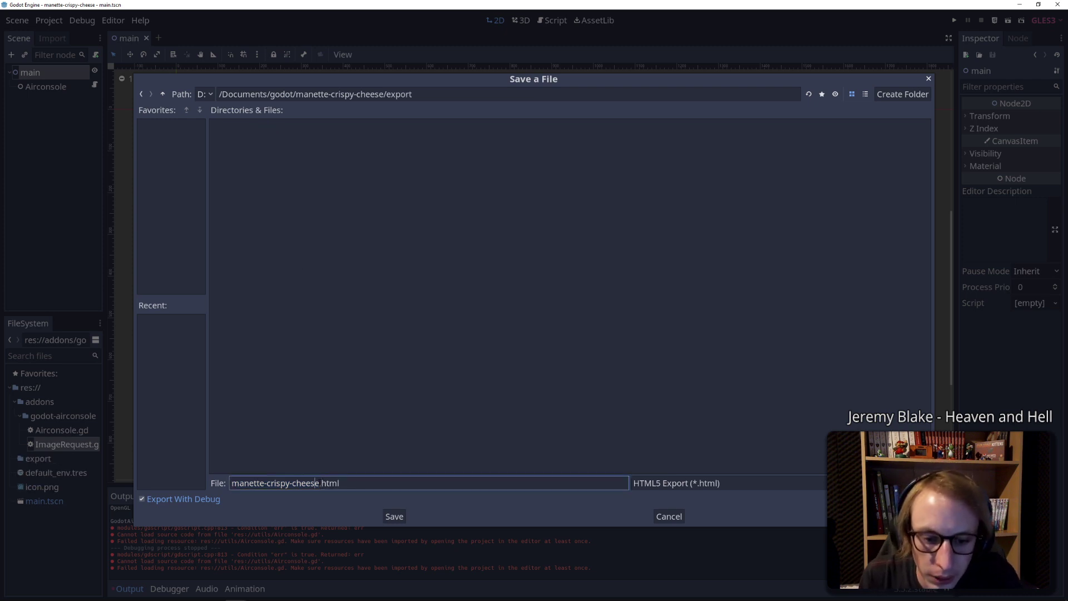
pyautogui.moveTo(315, 483); pyautogui.dragTo(264, 483)
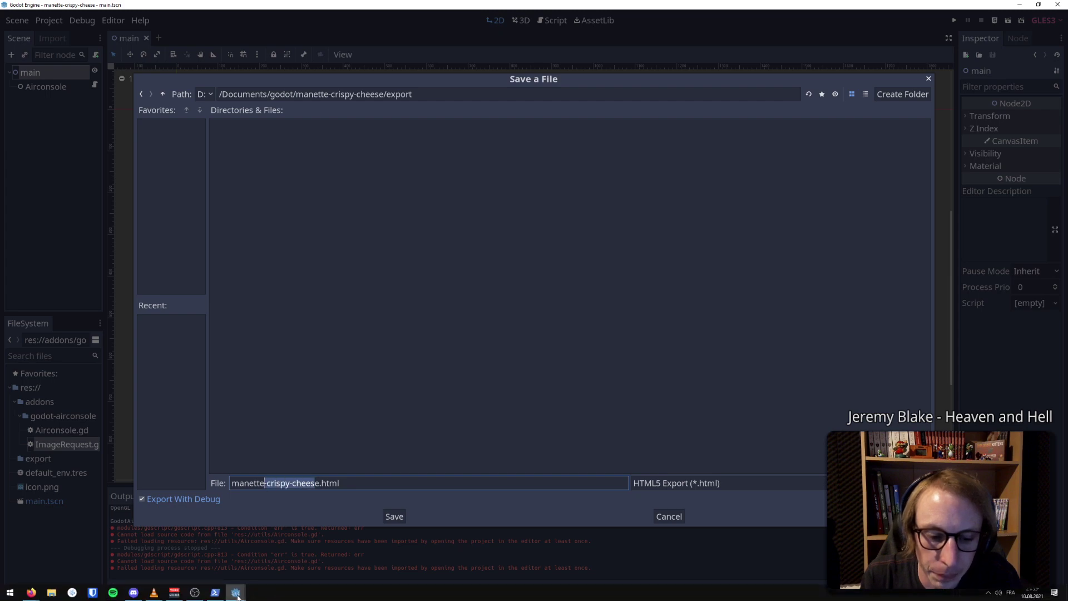
pyautogui.moveTo(31, 592)
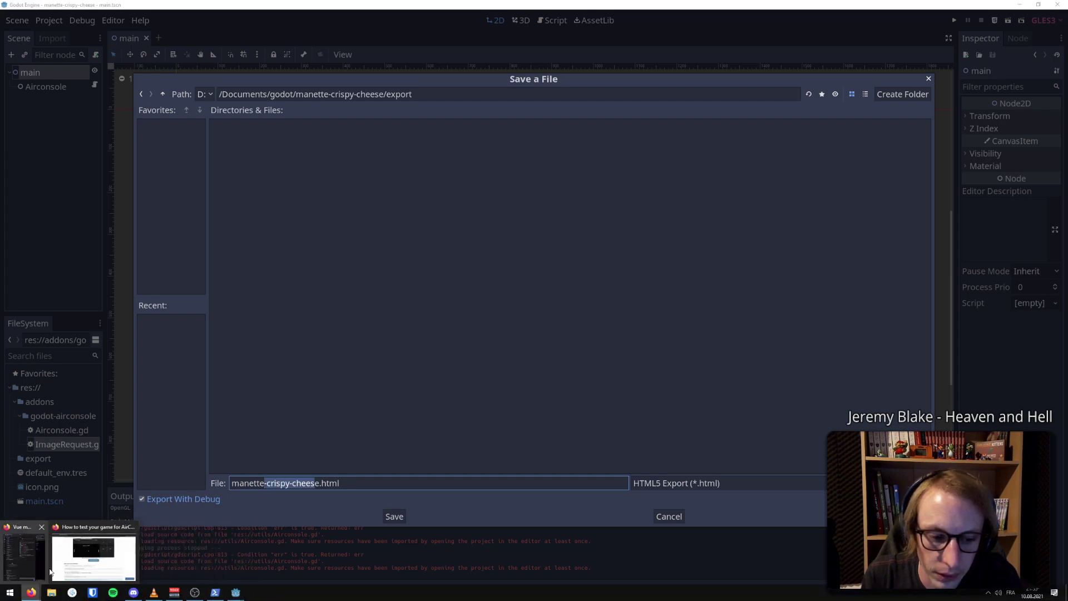
pyautogui.click(76, 561)
pyautogui.scroll(-5, 196, 406)
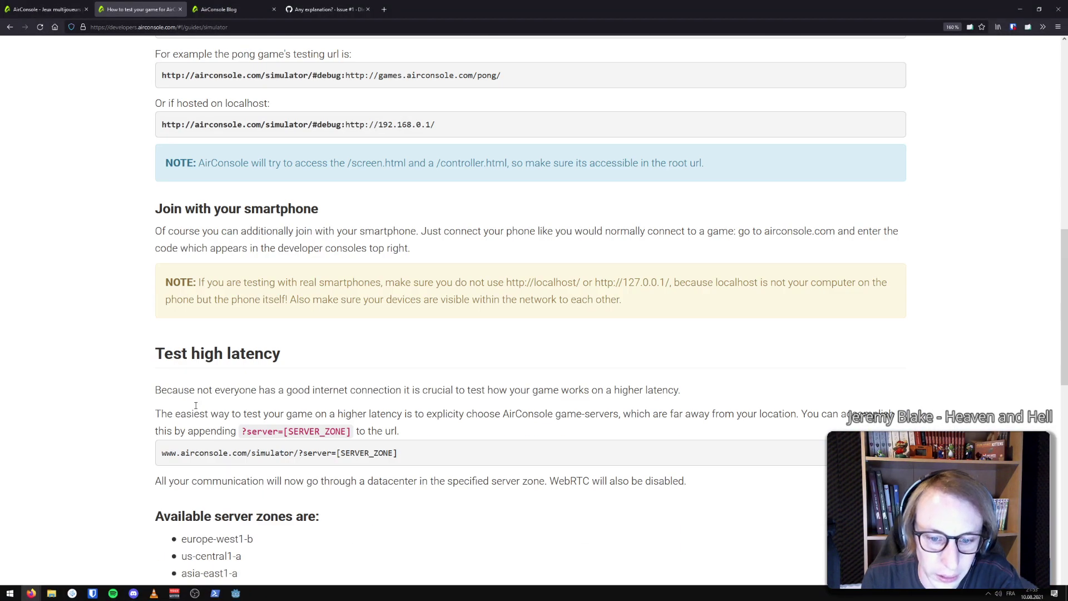
pyautogui.scroll(2, 354, 355)
pyautogui.scroll(3, 354, 354)
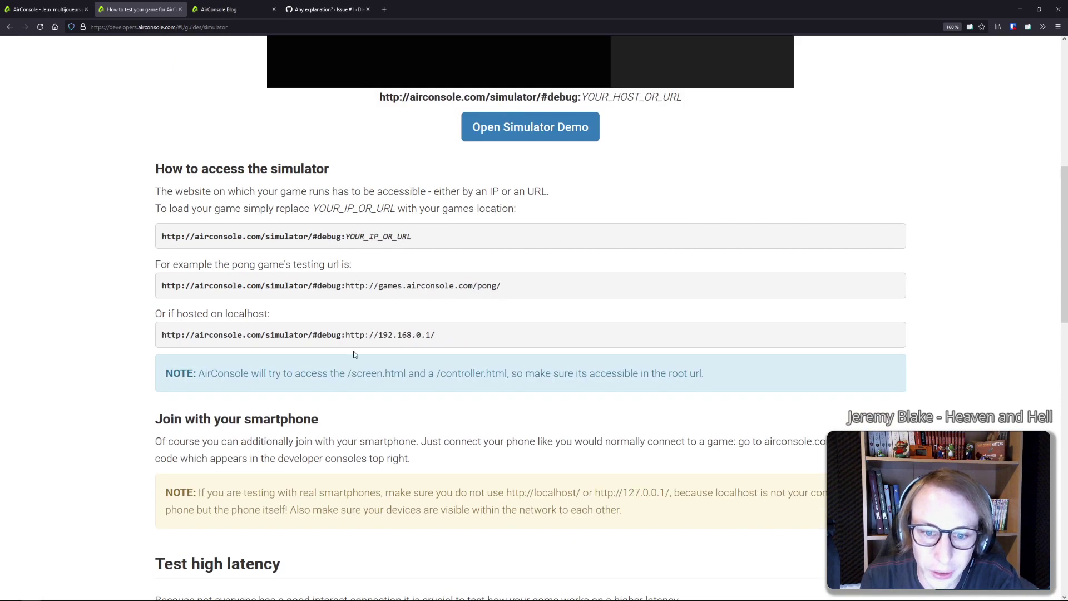
pyautogui.doubleClick(467, 375)
pyautogui.hotkey('ctrl', 'c')
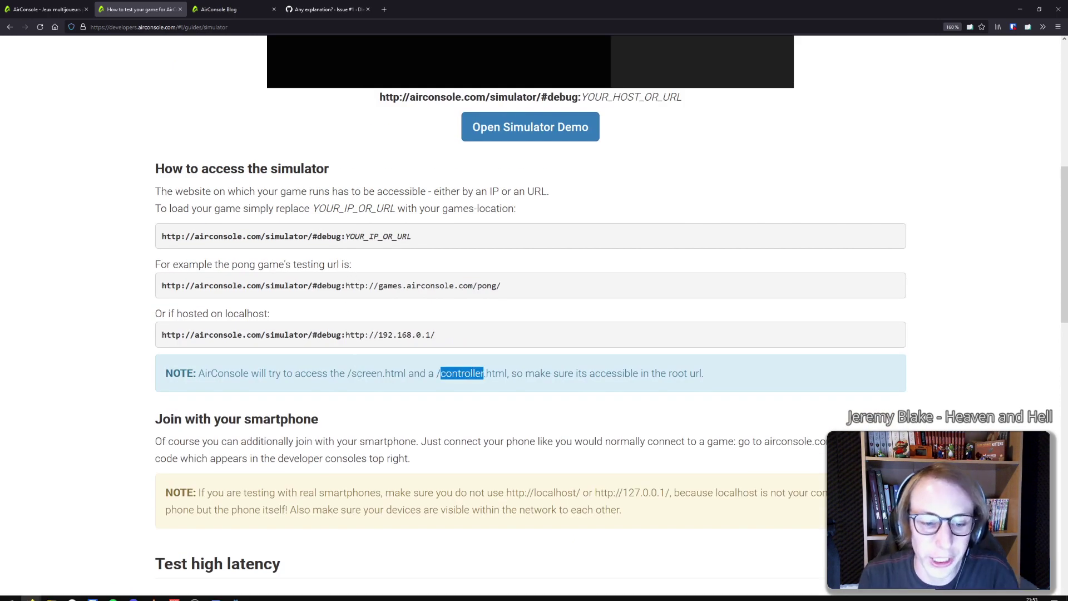
pyautogui.click(237, 593)
pyautogui.click(275, 557)
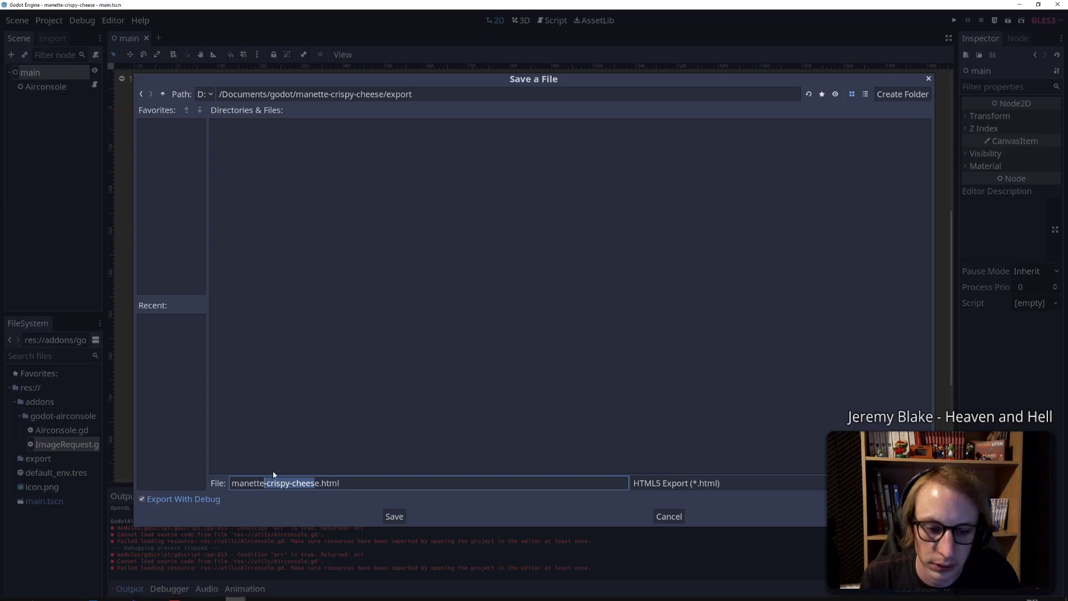
# Save the HTML5 export as controller.html in the export folder, then close the Export dialog
pyautogui.moveTo(232, 483); pyautogui.dragTo(320, 484)
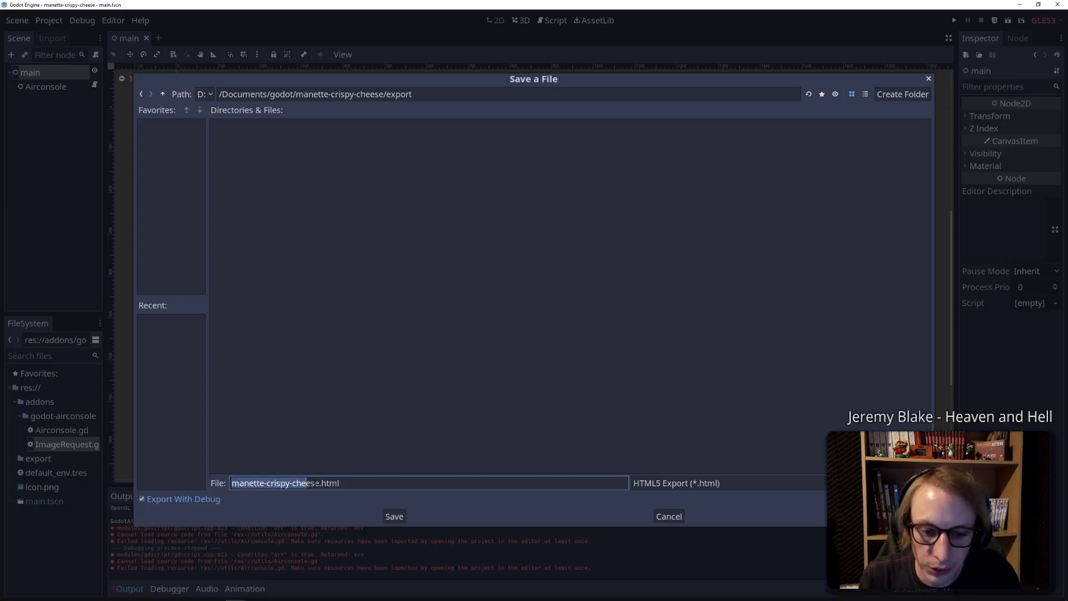
pyautogui.hotkey('ctrl', 'v')
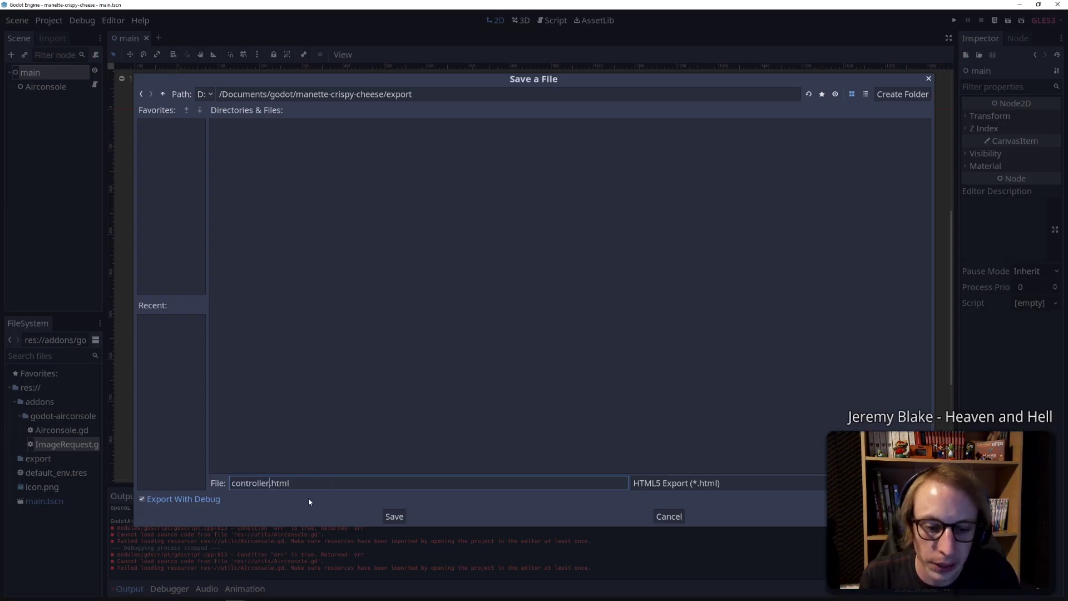
pyautogui.click(396, 516)
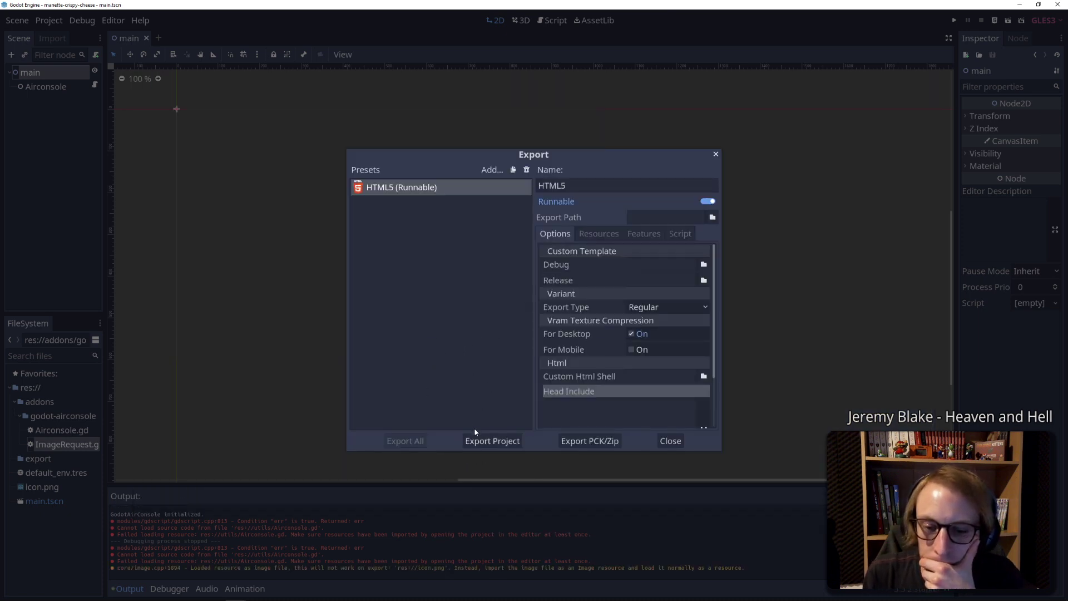
pyautogui.click(480, 440)
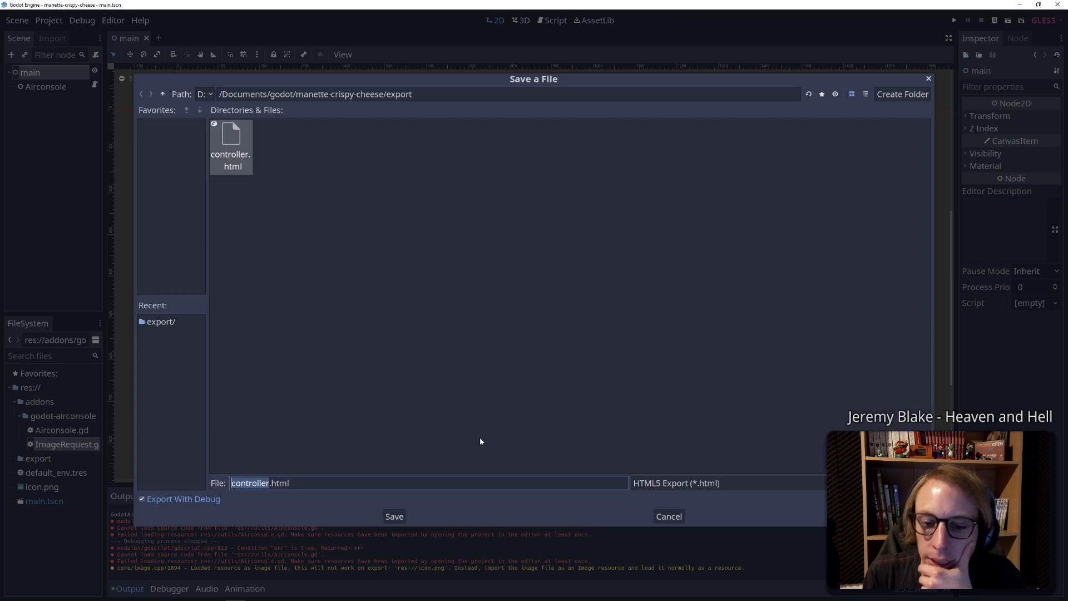
pyautogui.click(669, 519)
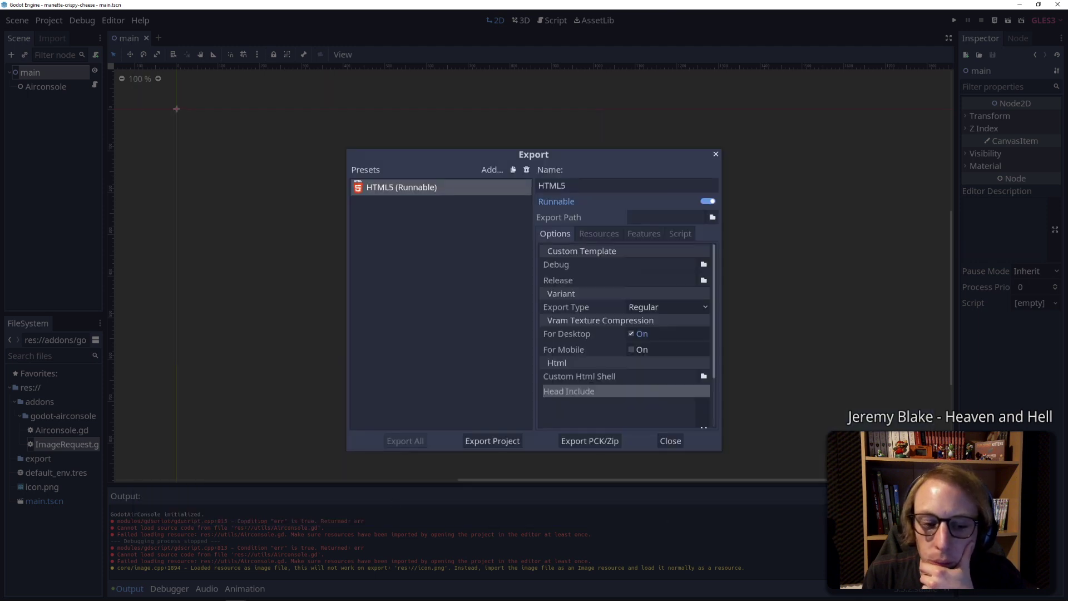
pyautogui.click(621, 460)
# Browse to the manette-crispy-cheese export folder and open controller.html in Firefox
pyautogui.click(52, 592)
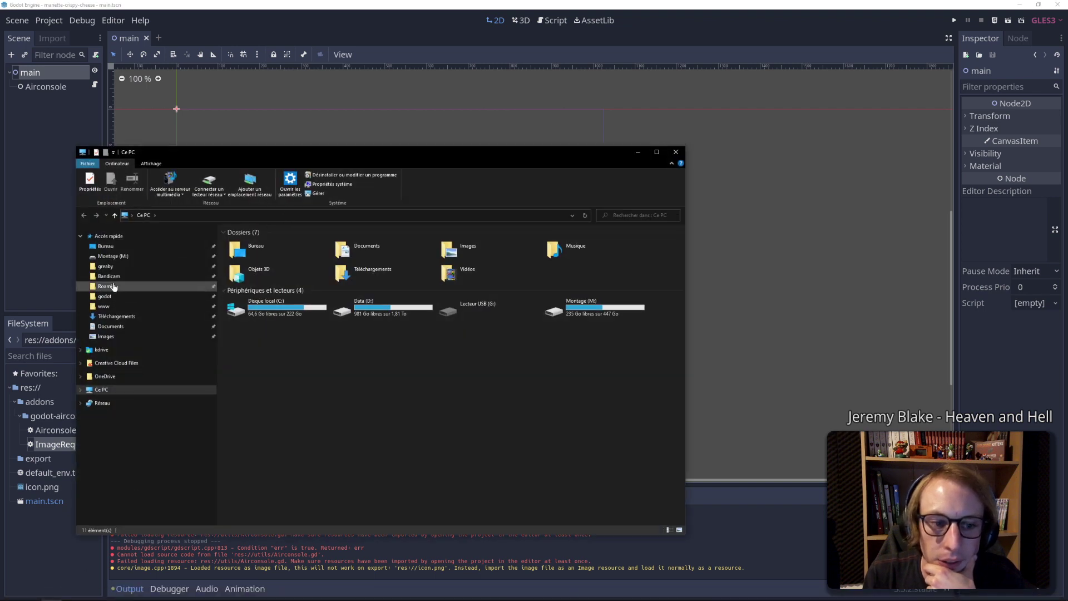
pyautogui.click(106, 266)
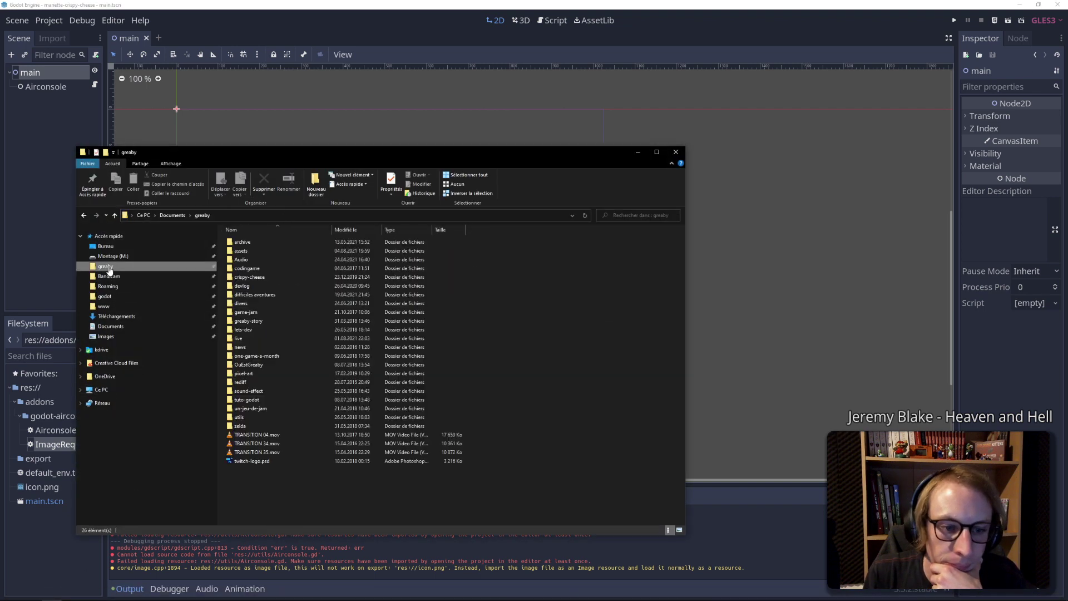
pyautogui.click(104, 296)
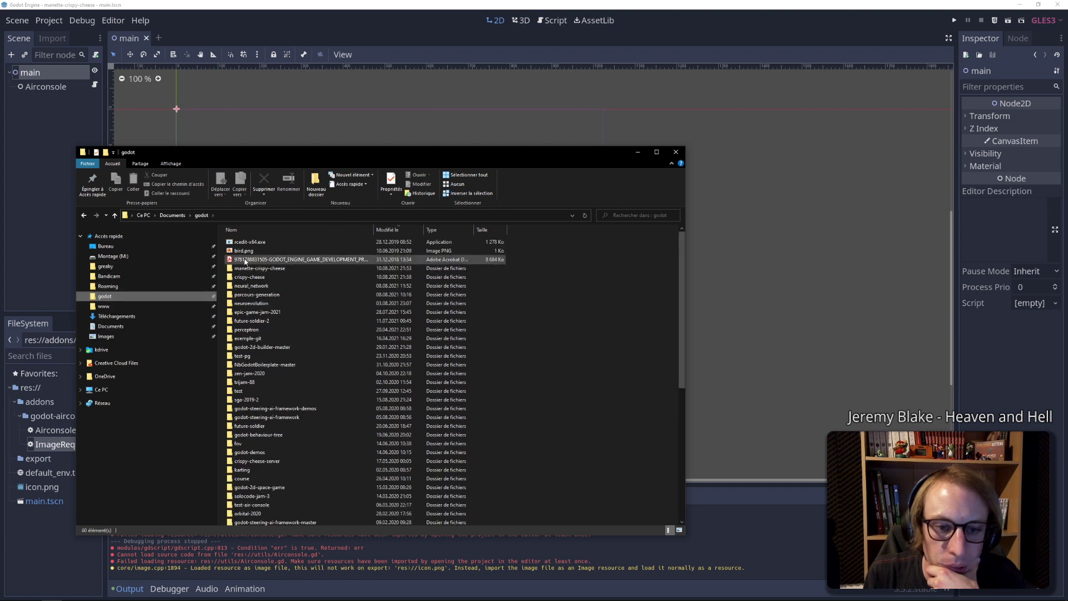
pyautogui.doubleClick(255, 270)
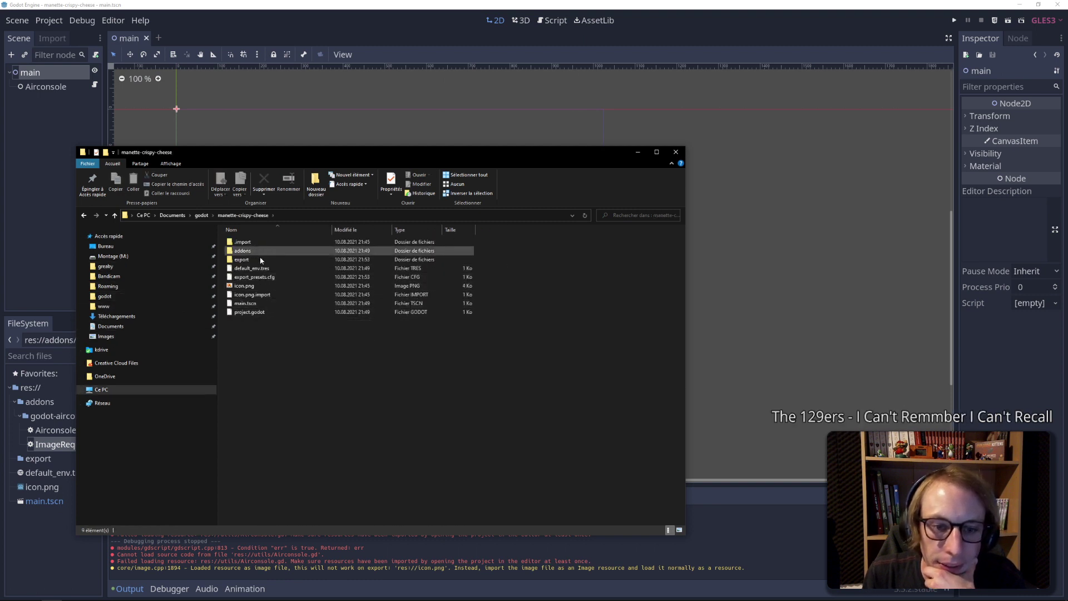
pyautogui.doubleClick(236, 259)
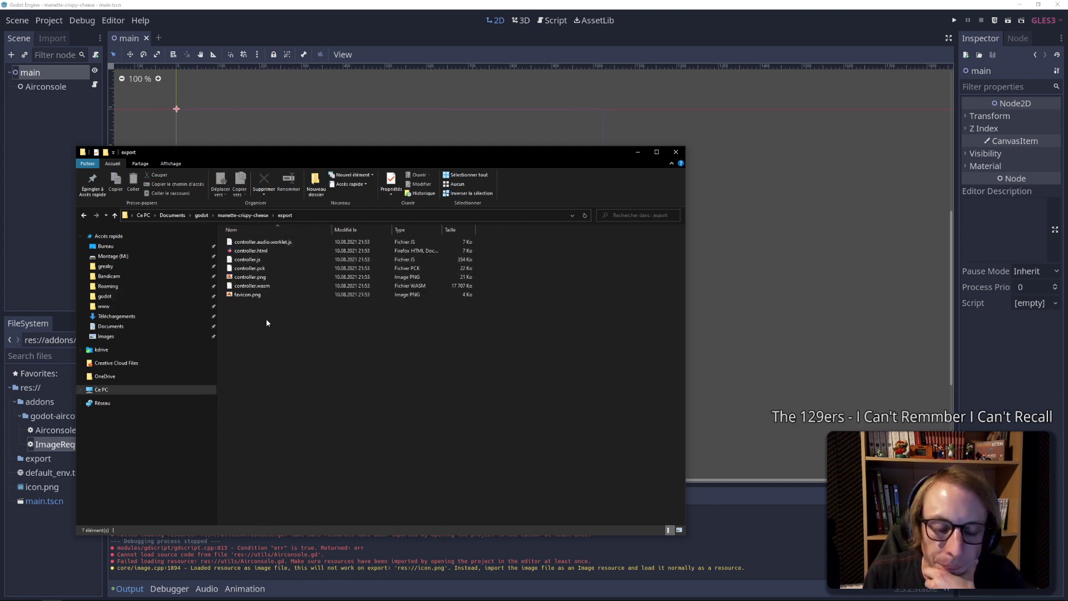
pyautogui.moveTo(265, 322); pyautogui.dragTo(259, 239)
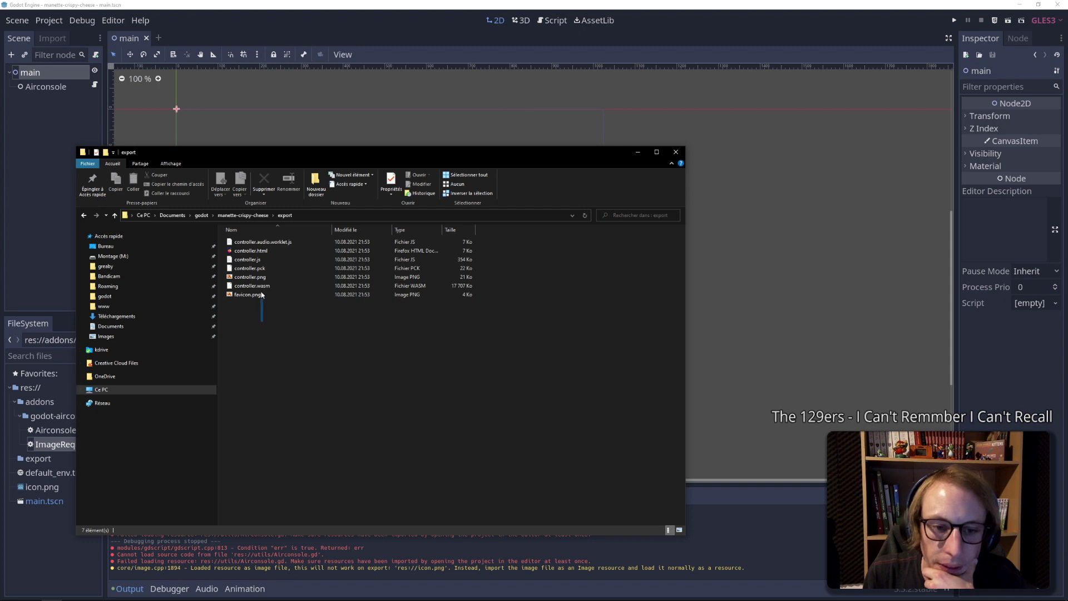
pyautogui.click(302, 367)
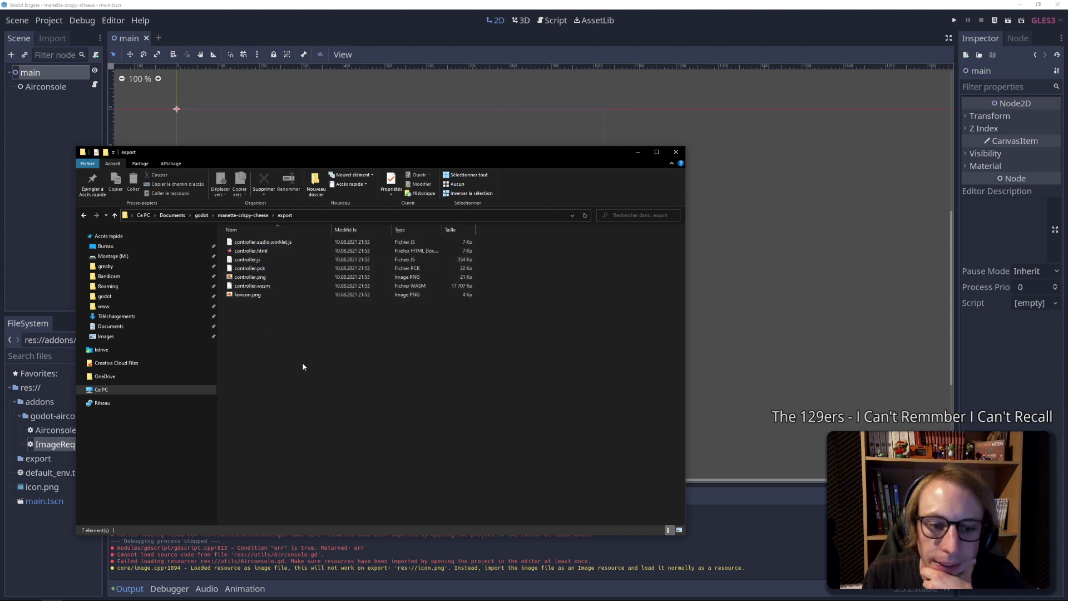
pyautogui.click(250, 252)
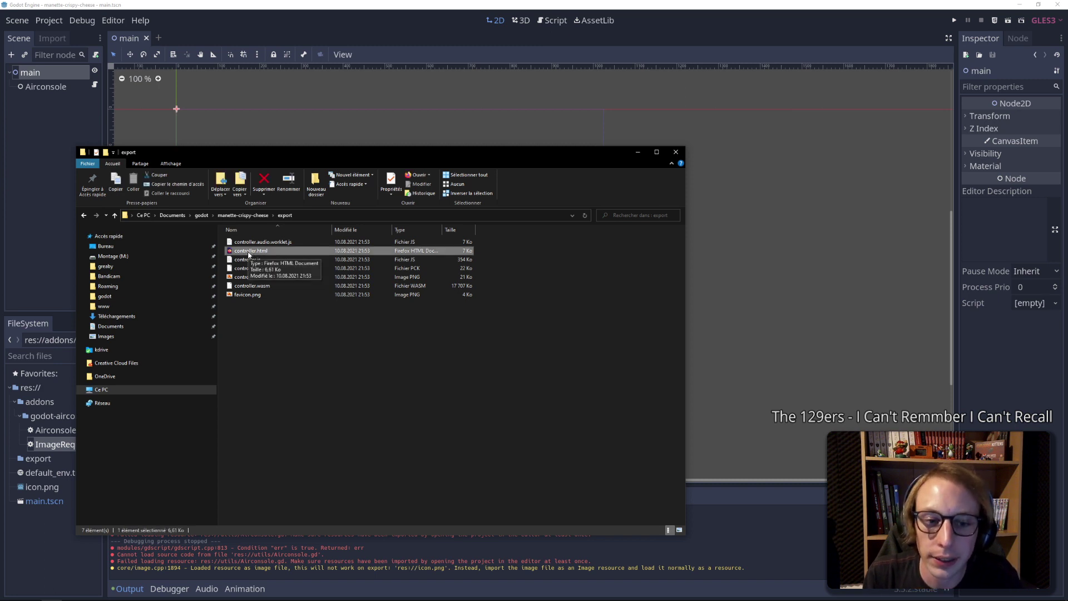
pyautogui.doubleClick(249, 253)
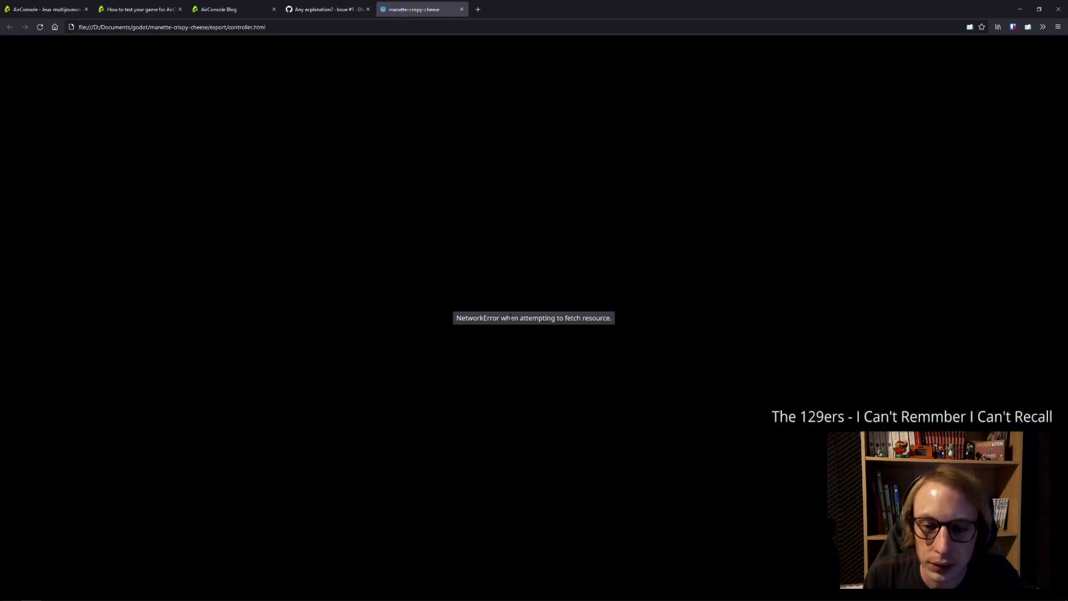
# Reload controller.html and inspect its network activity and console errors in developer tools
pyautogui.press('F12')
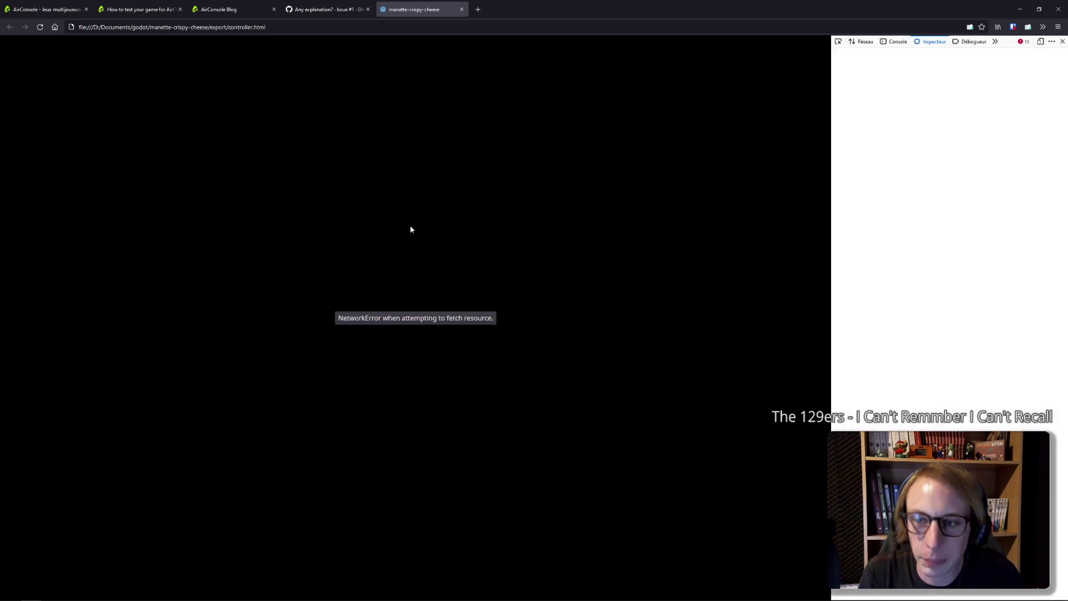
pyautogui.click(862, 42)
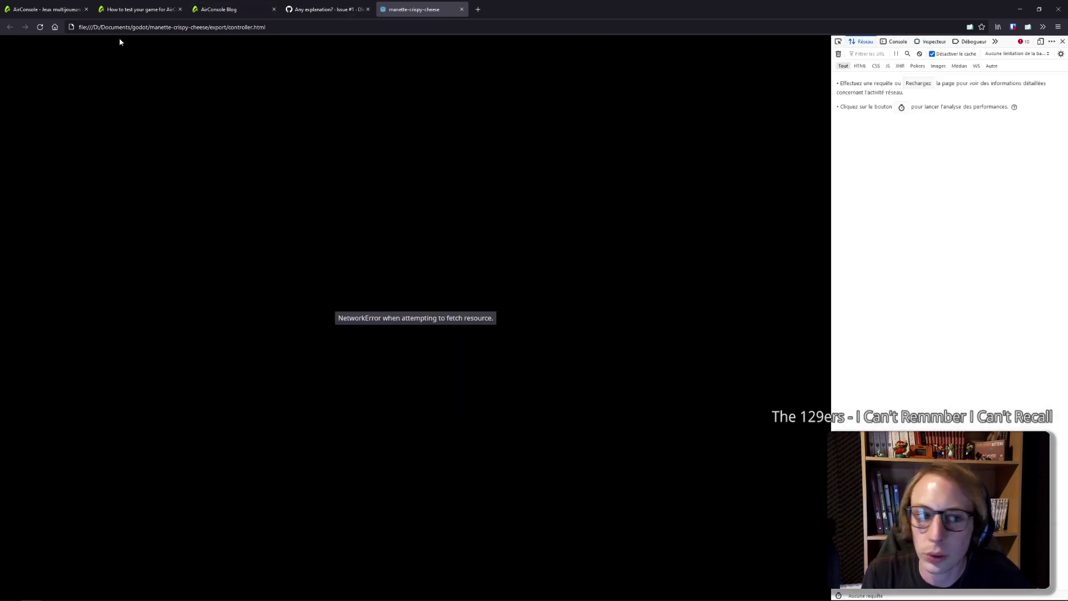
pyautogui.click(40, 27)
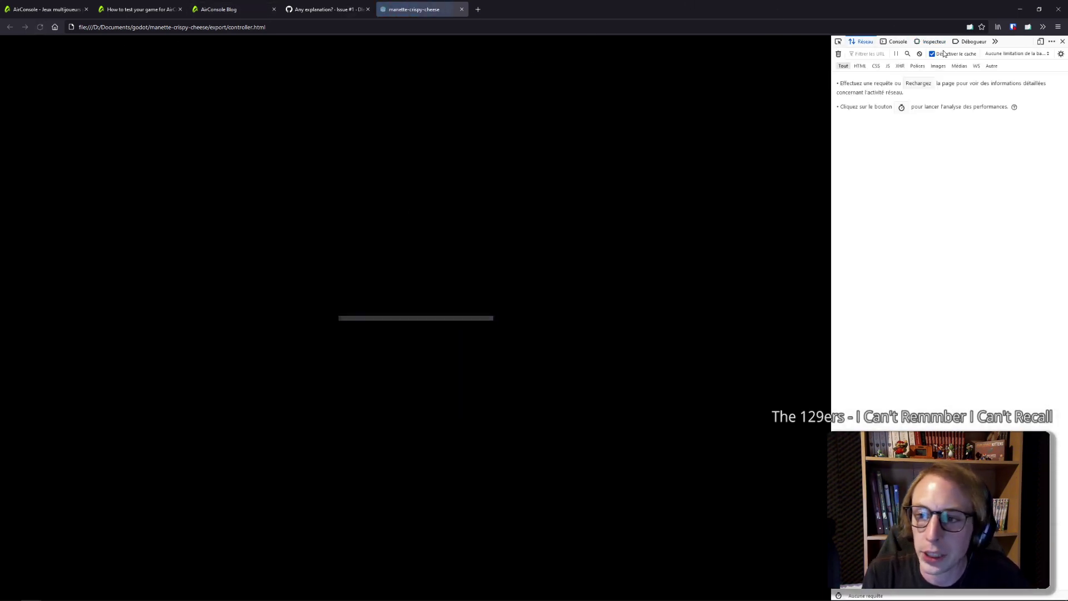
pyautogui.click(897, 42)
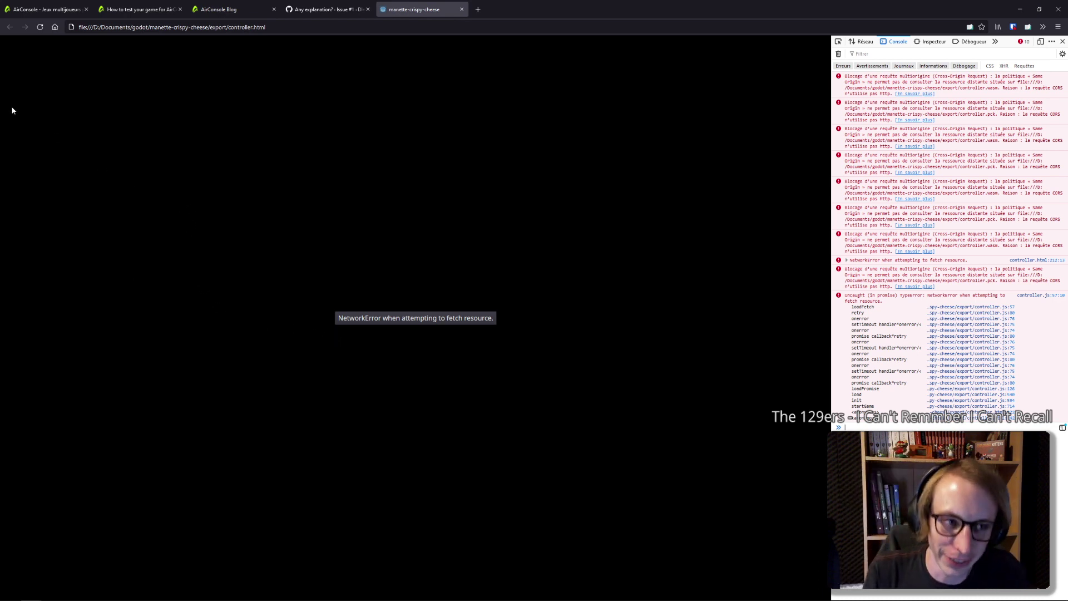
pyautogui.click(236, 251)
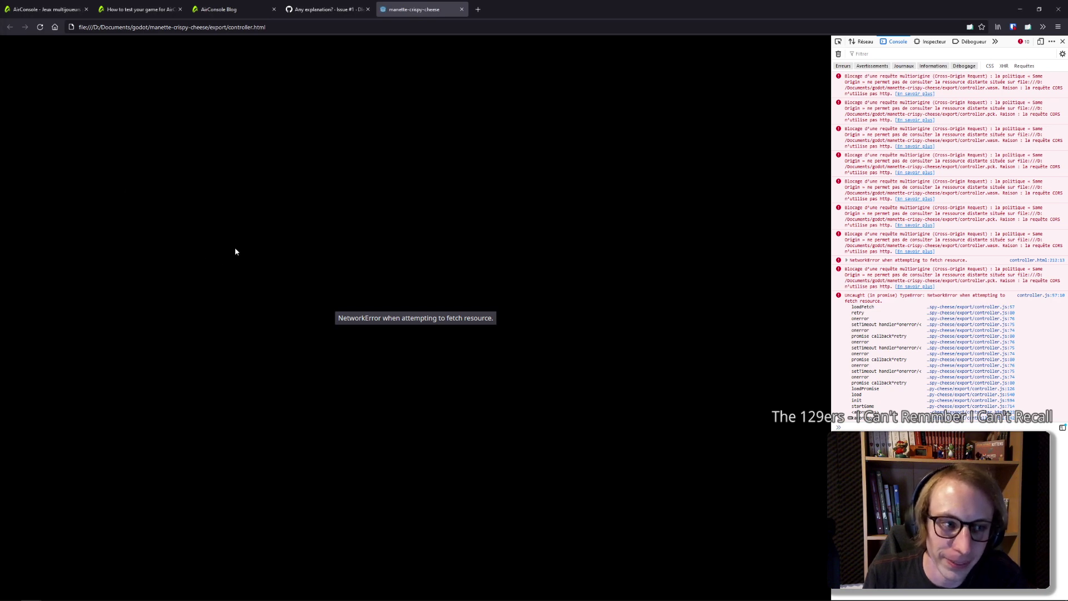
# Close the controller page tab and return to the export folder window
pyautogui.click(462, 10)
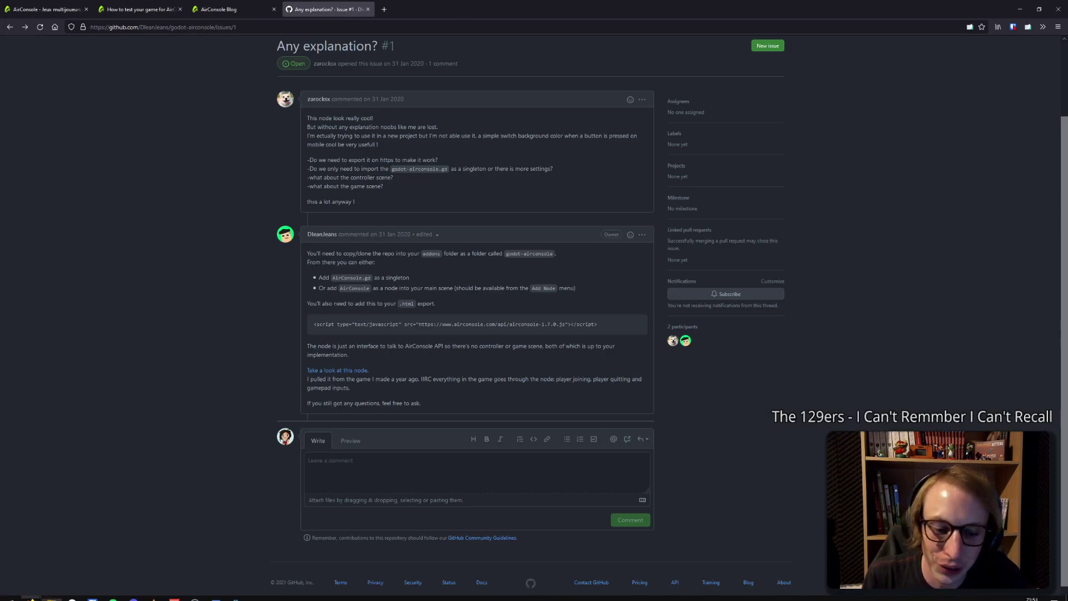
pyautogui.moveTo(154, 593)
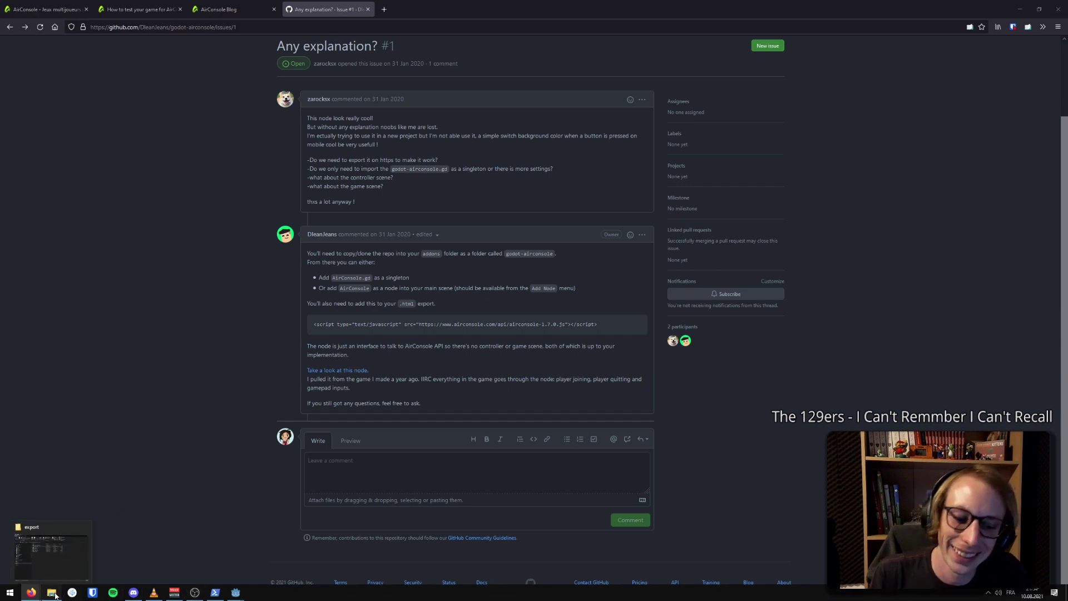
pyautogui.click(51, 592)
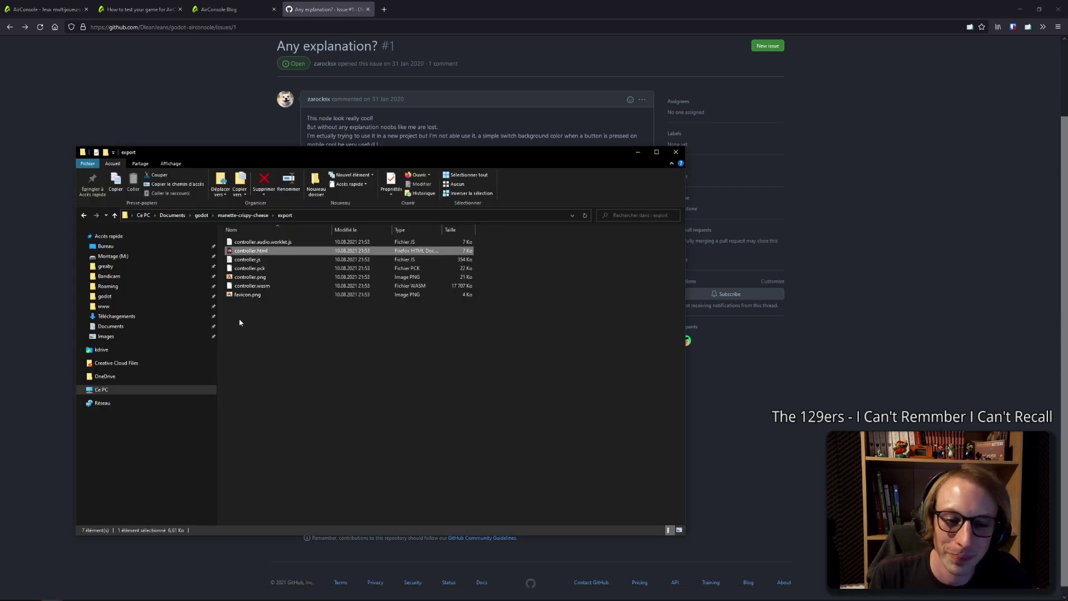
# Preview controller.png and look over the seven exported files
pyautogui.doubleClick(250, 278)
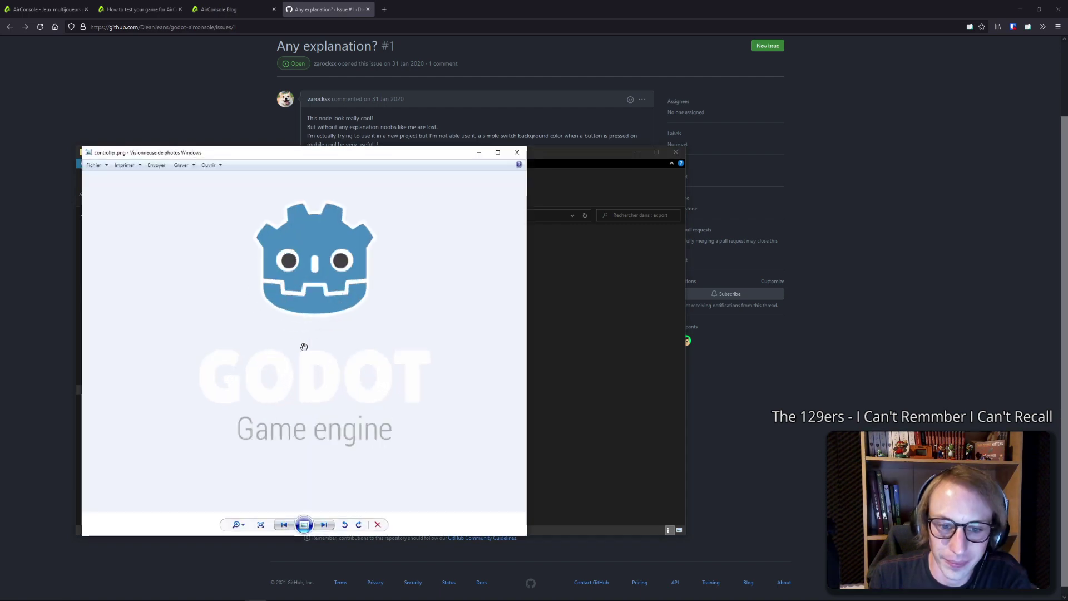
pyautogui.click(517, 155)
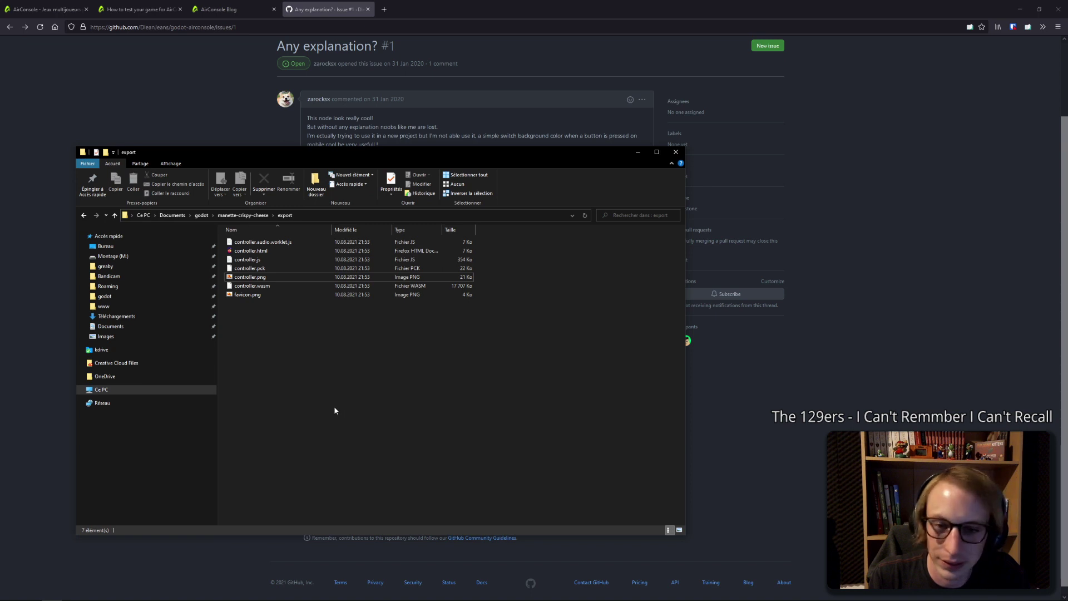
pyautogui.moveTo(335, 410); pyautogui.dragTo(275, 238)
pyautogui.click(354, 333)
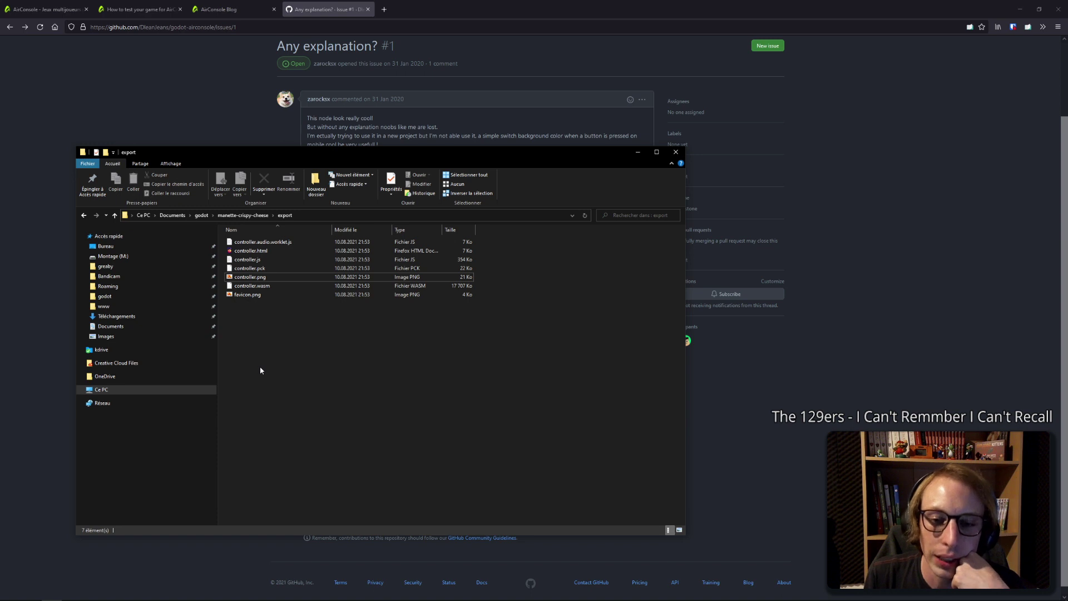
pyautogui.moveTo(259, 371); pyautogui.dragTo(296, 330)
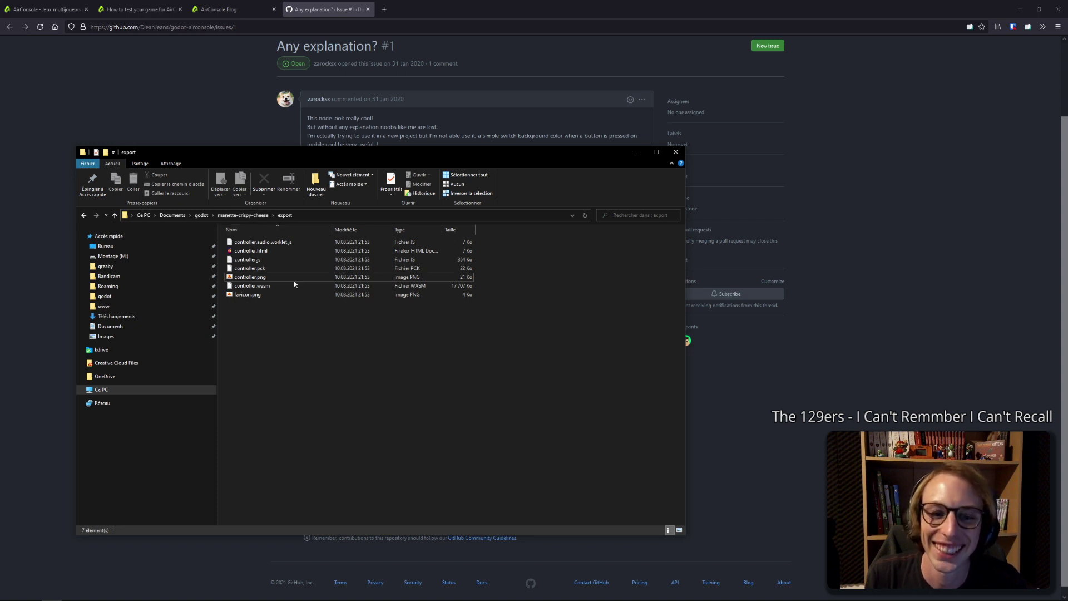
pyautogui.moveTo(333, 335); pyautogui.dragTo(274, 233)
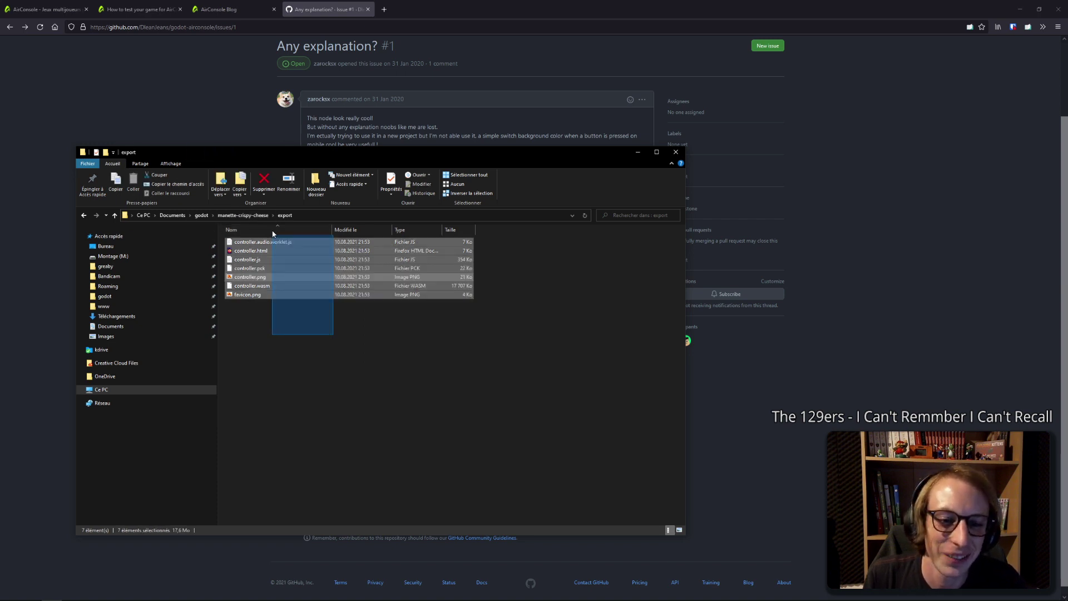
pyautogui.click(334, 362)
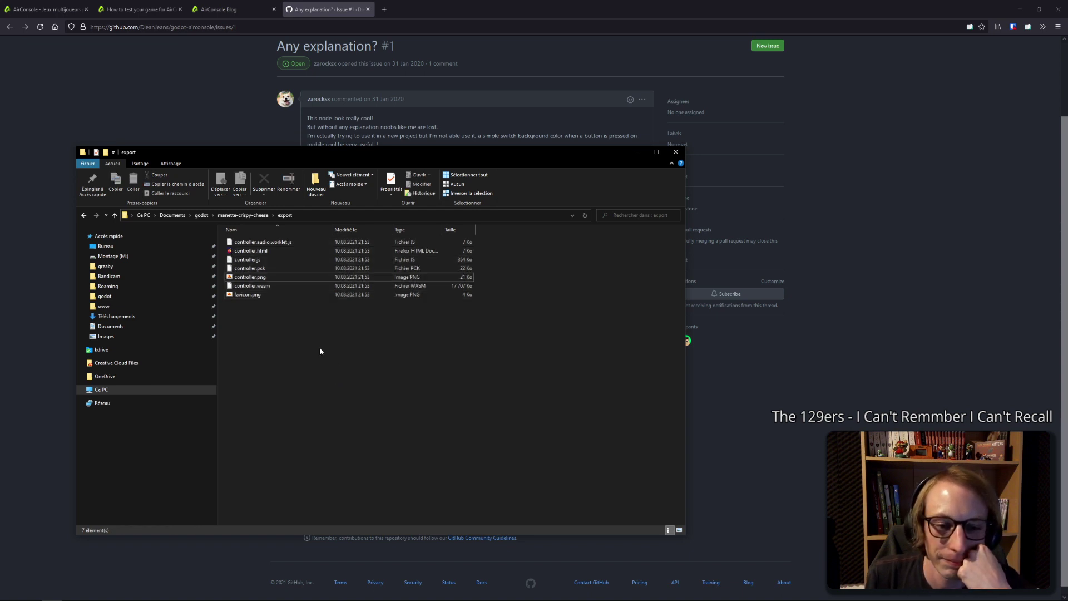
# Go up to the manette-crispy-cheese project folder and bring Explorer back to the front
pyautogui.click(233, 216)
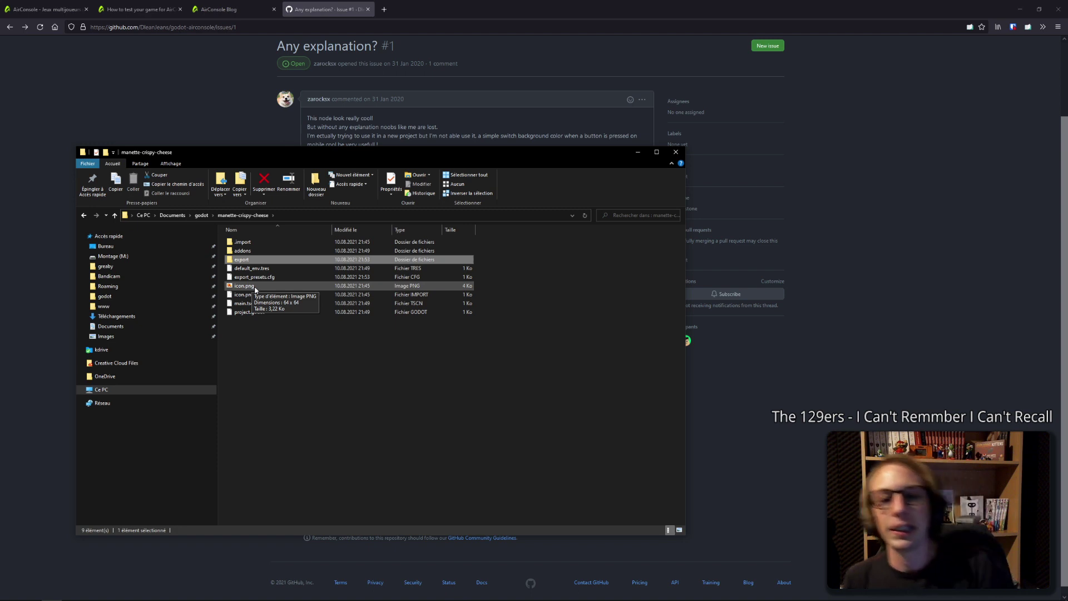
pyautogui.moveTo(245, 598)
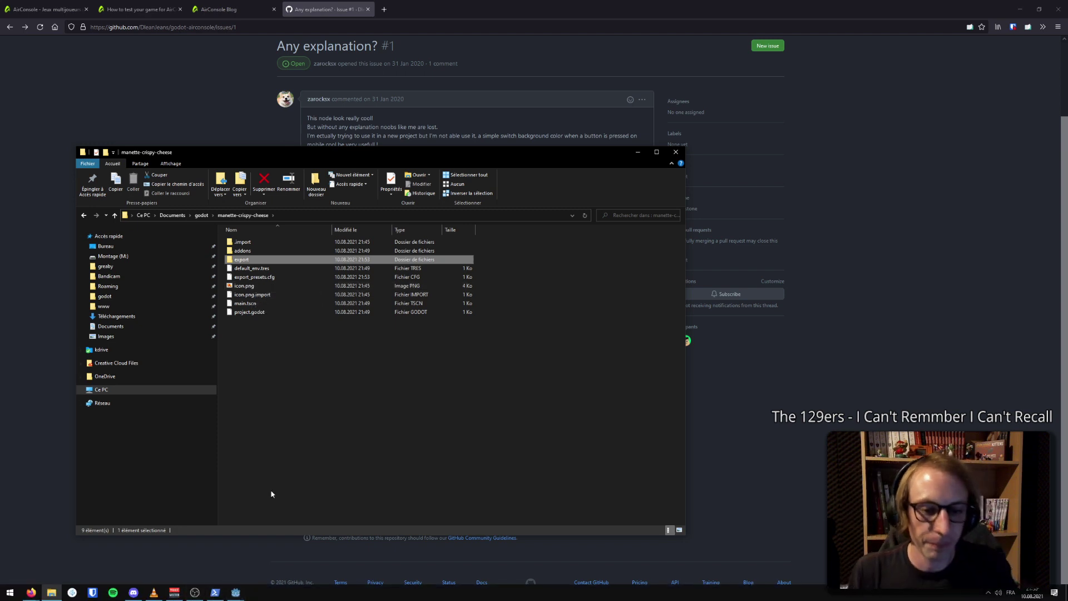
pyautogui.moveTo(235, 261)
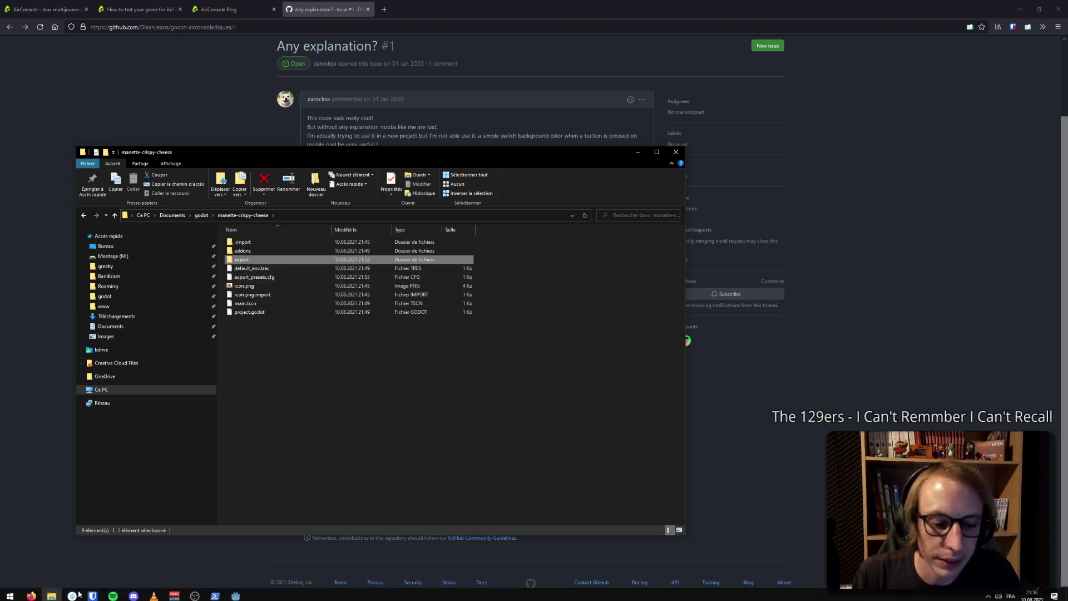
pyautogui.click(76, 594)
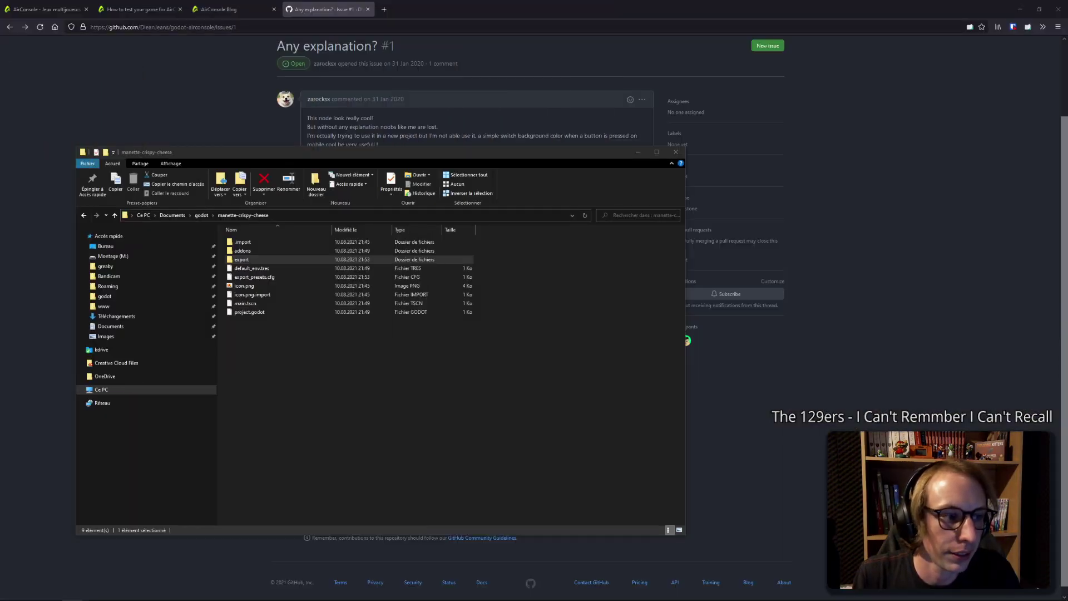
pyautogui.moveTo(310, 598)
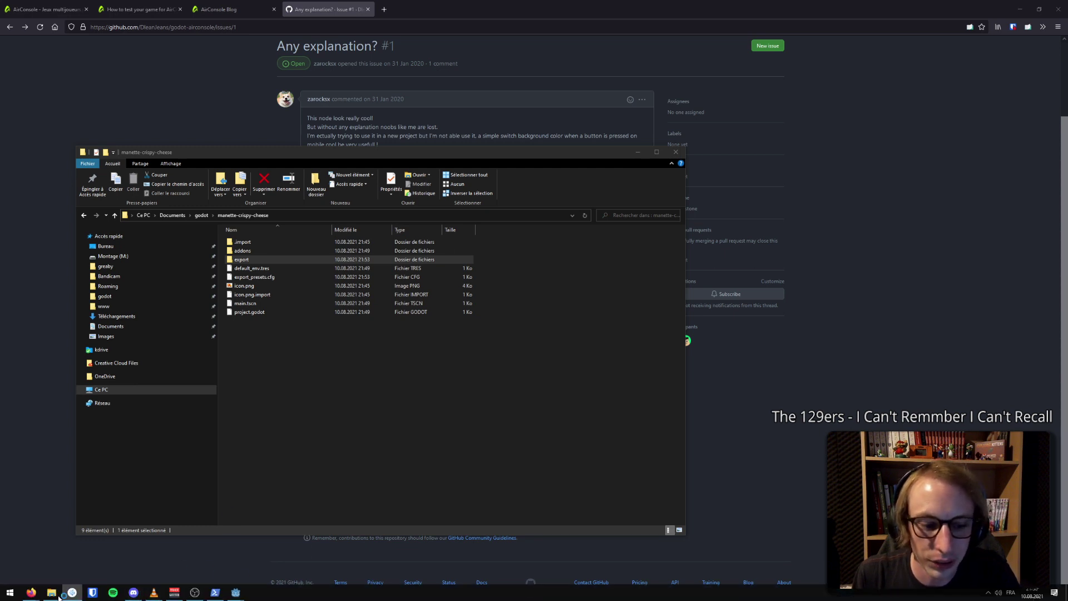
pyautogui.click(52, 593)
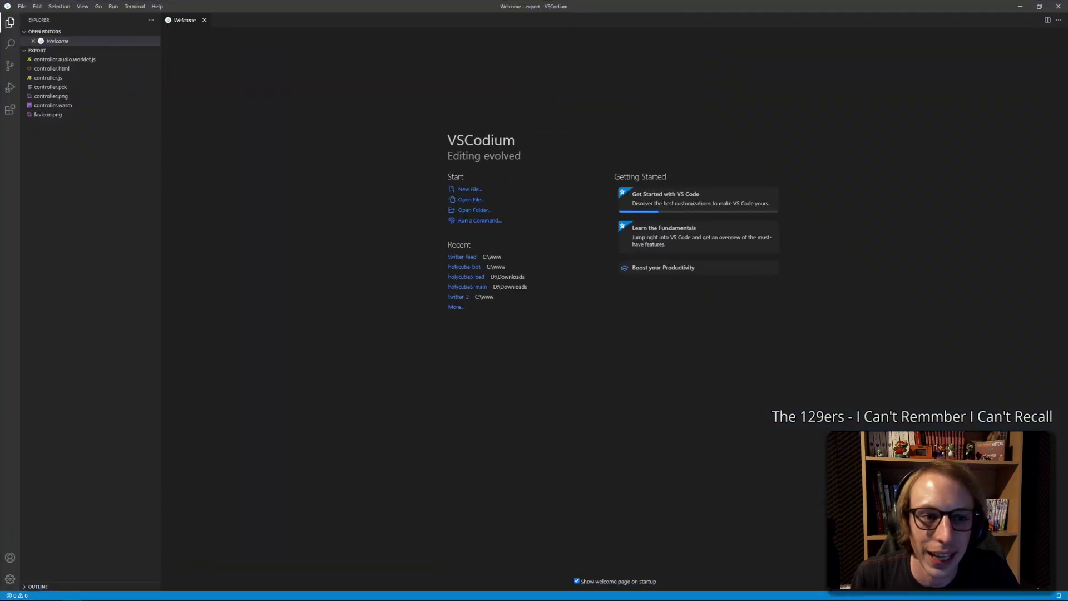
# Open controller.html in VSCodium, scroll through Godot's HTML loader code, and return to line 1
pyautogui.click(49, 68)
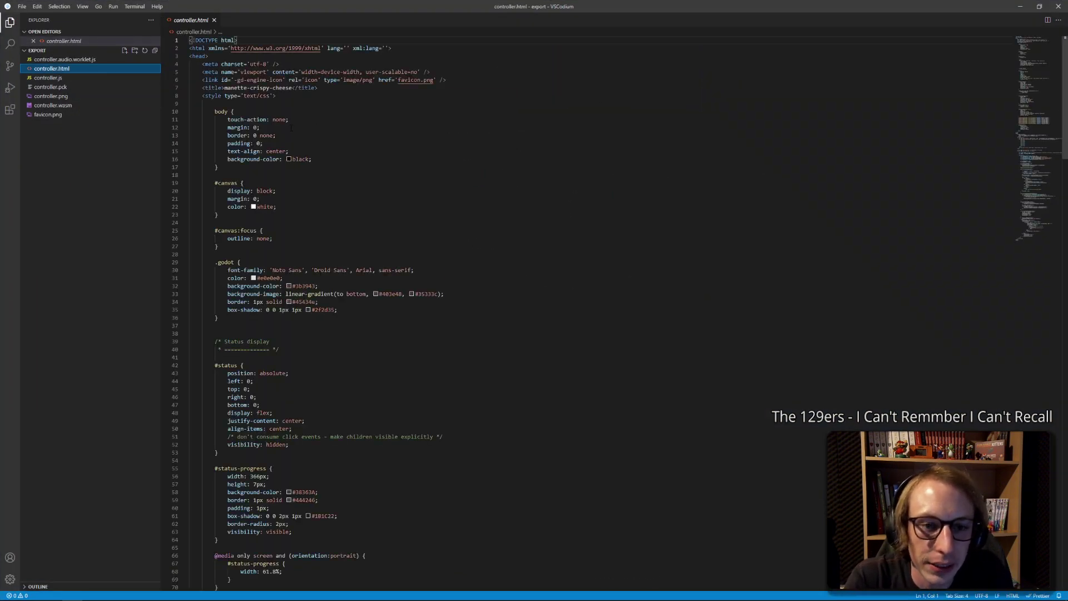
pyautogui.scroll(-10, 291, 128)
pyautogui.scroll(-10, 289, 167)
pyautogui.scroll(-10, 287, 211)
pyautogui.scroll(-10, 283, 260)
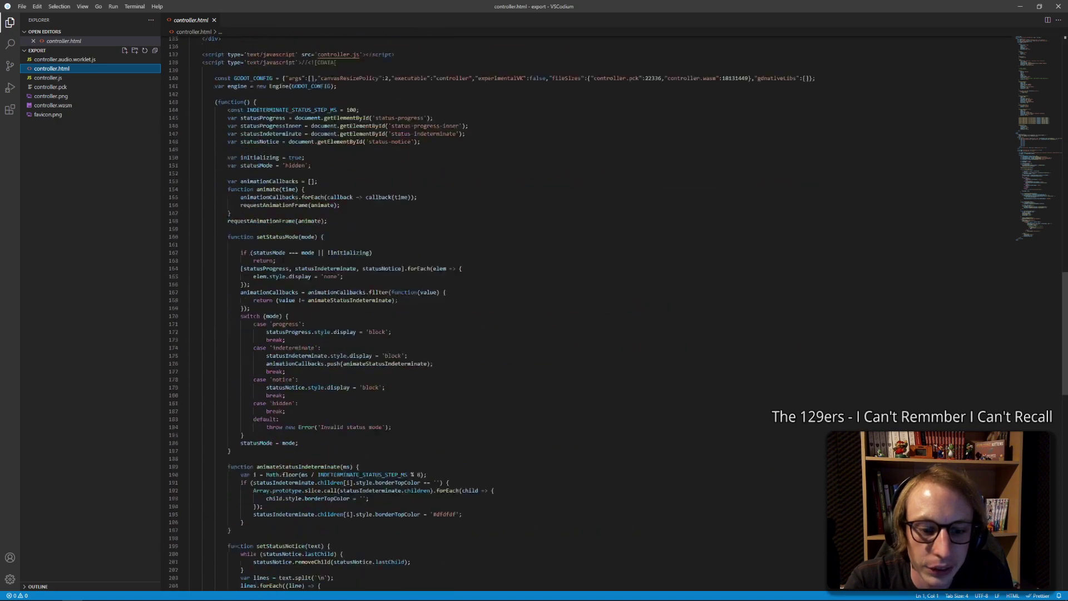
pyautogui.scroll(-8, 283, 260)
pyautogui.scroll(-9, 283, 260)
pyautogui.scroll(-3, 283, 260)
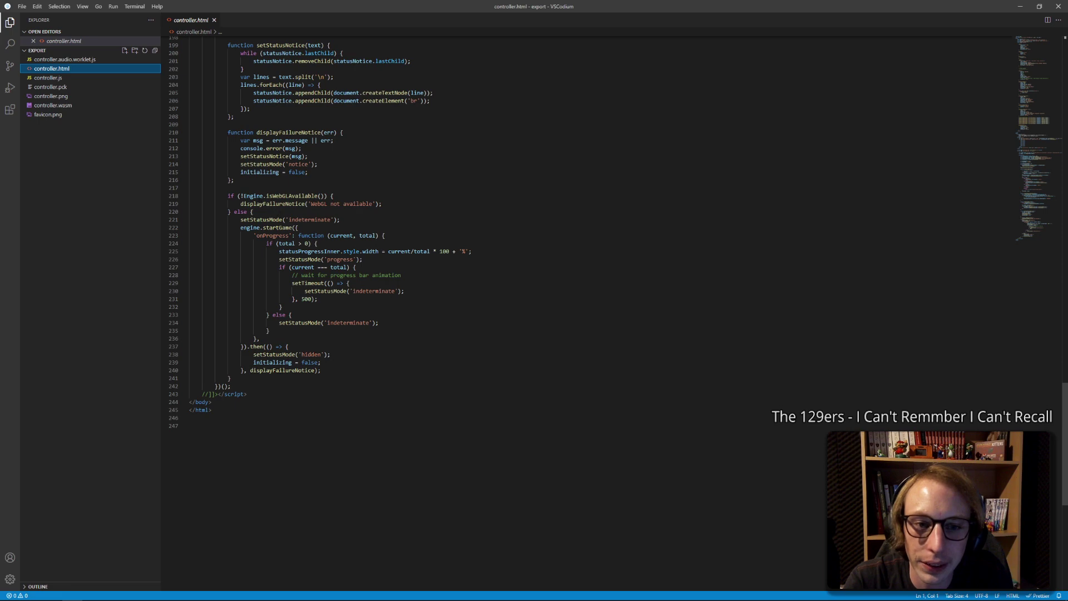
pyautogui.doubleClick(253, 196)
pyautogui.moveTo(1030, 222); pyautogui.dragTo(1030, 56)
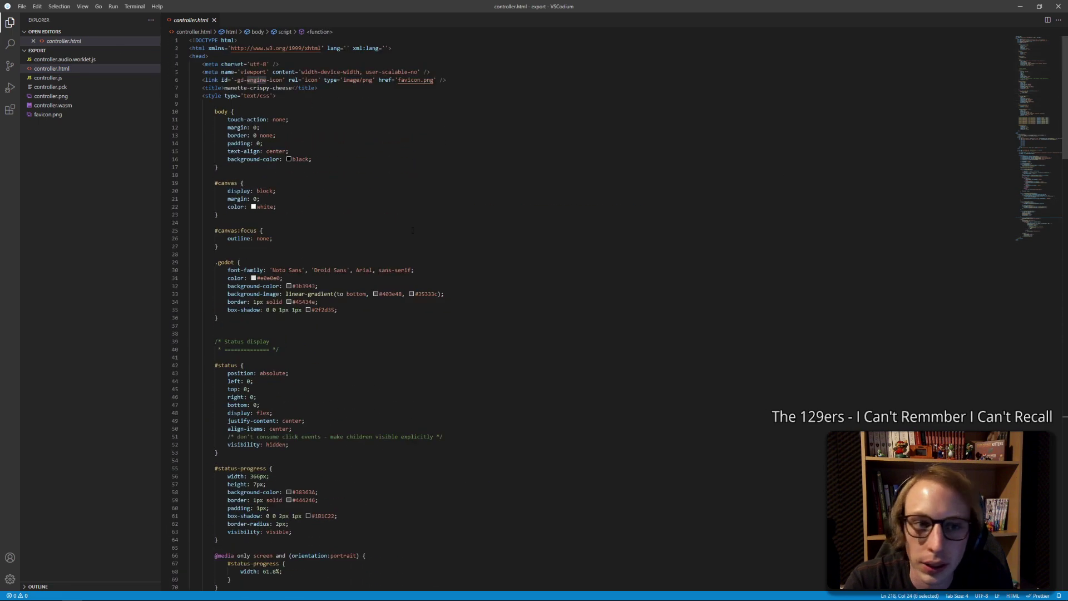
pyautogui.click(30, 592)
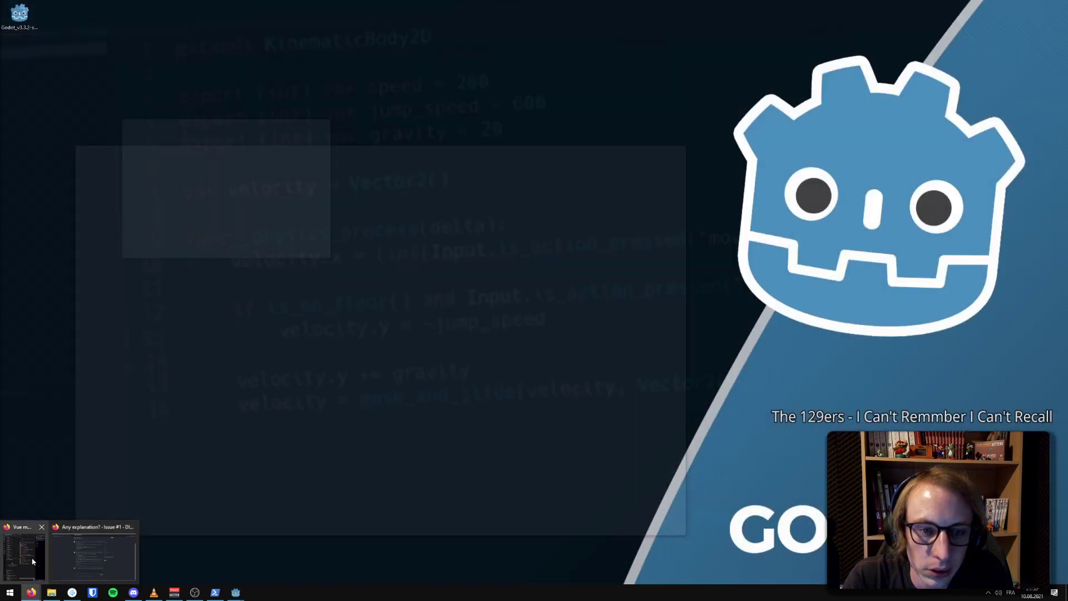
# Bring the Firefox window with the GitHub issue 'Any explanation? #1' to the front
pyautogui.click(84, 553)
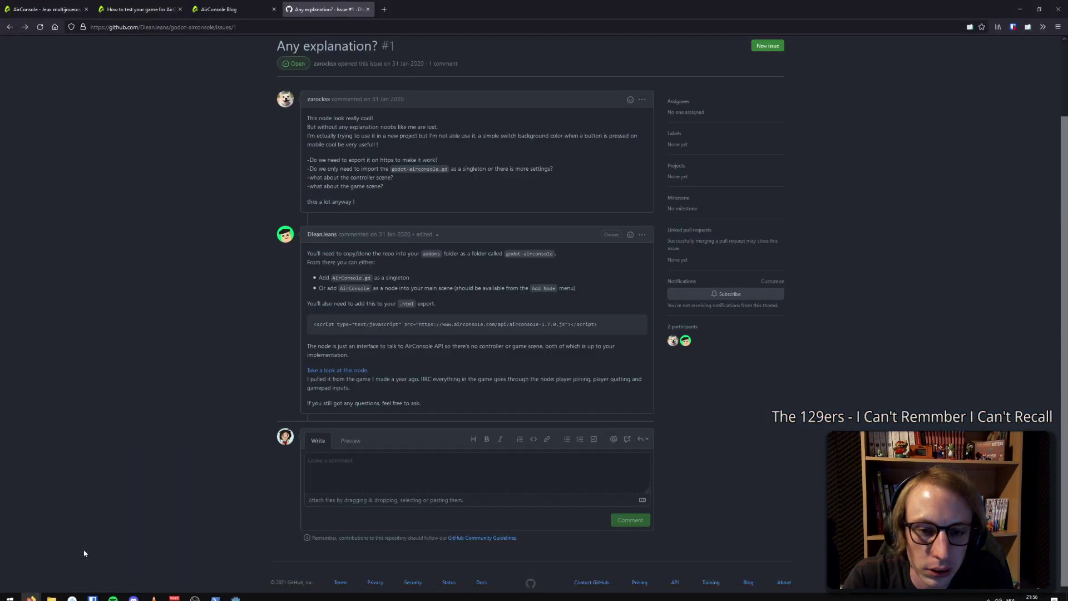
pyautogui.click(30, 595)
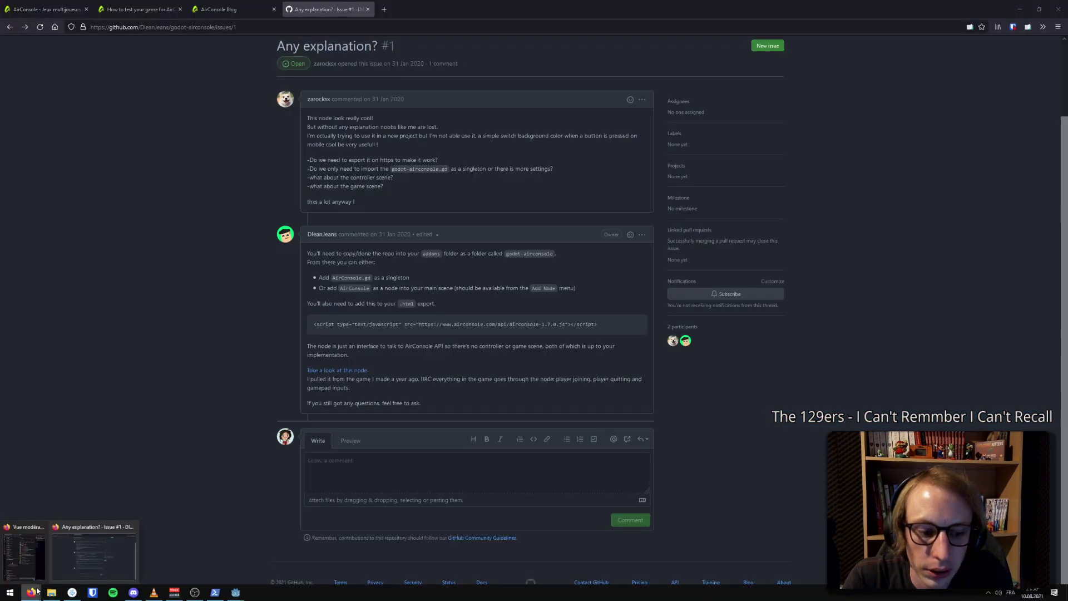
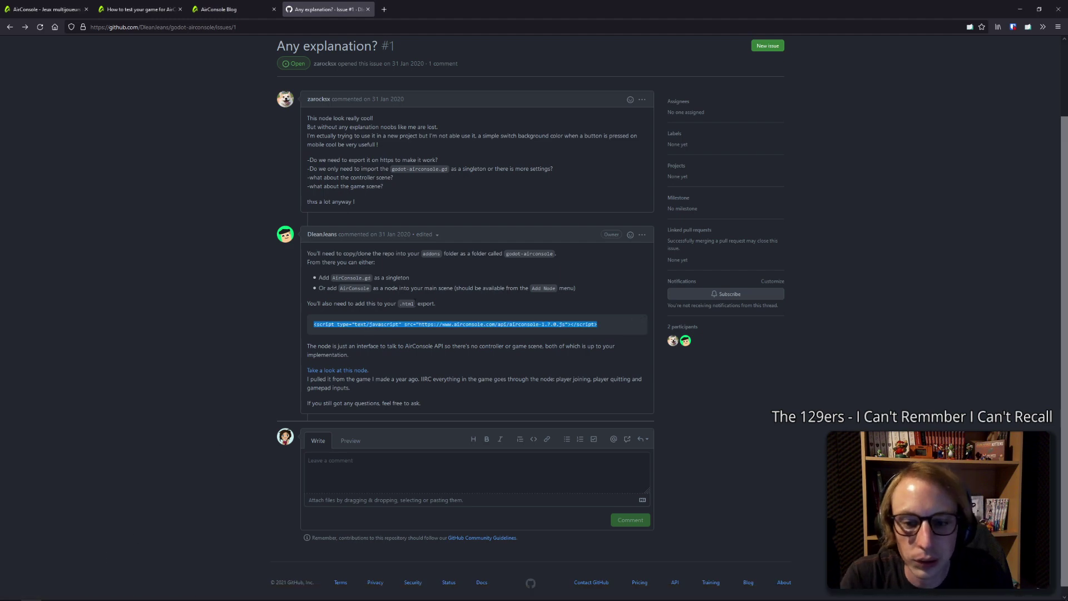
# Open the AirConsole API reference page and select its 1.7.0 script include line
pyautogui.click(222, 9)
pyautogui.click(159, 4)
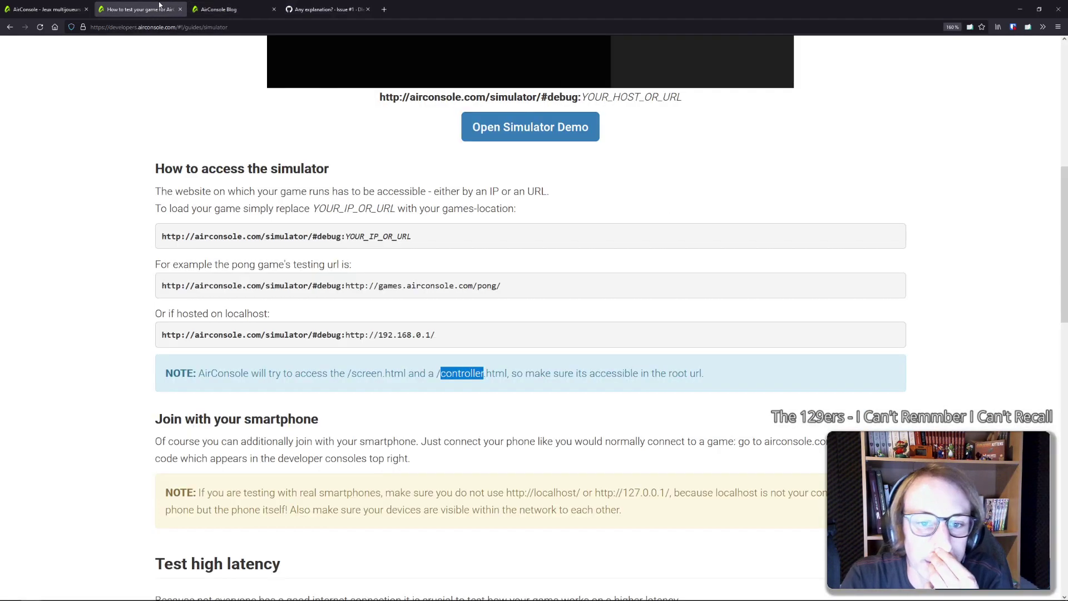
pyautogui.click(328, 9)
pyautogui.click(139, 9)
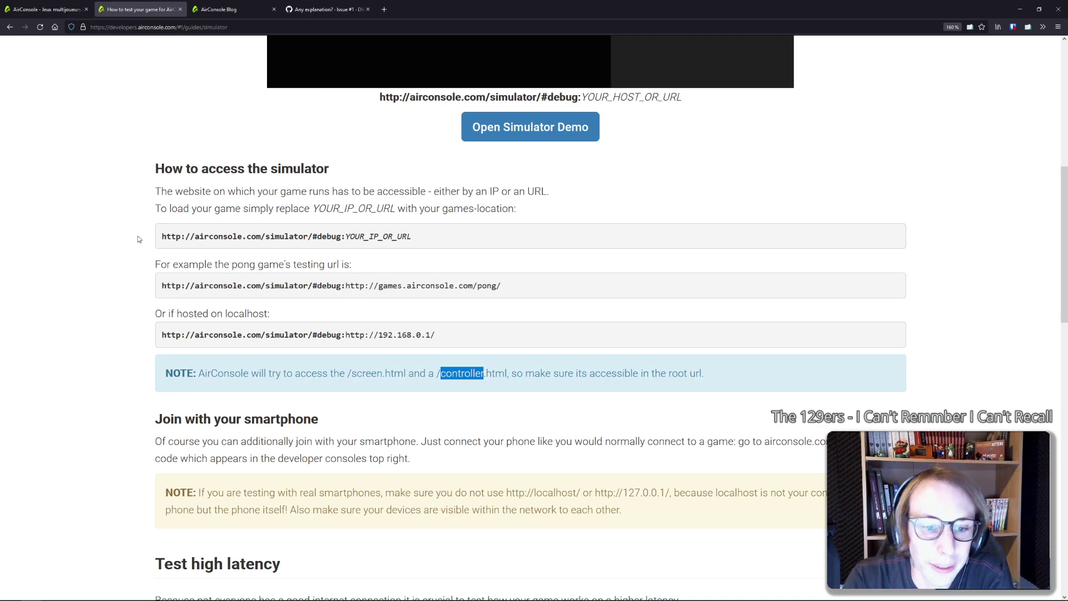
pyautogui.scroll(5, 223, 167)
pyautogui.click(289, 67)
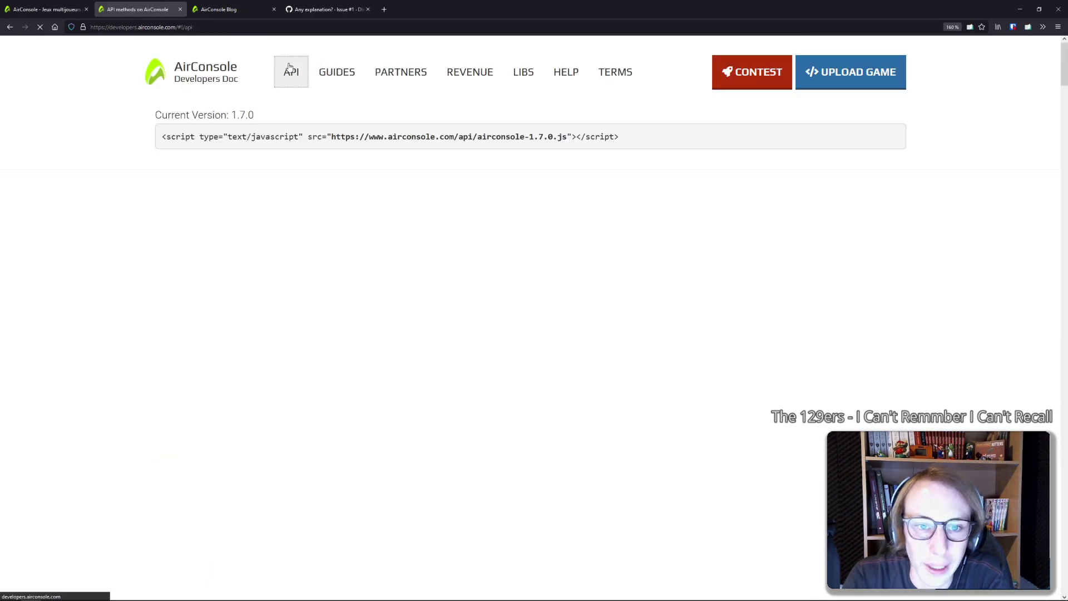
pyautogui.tripleClick(287, 143)
pyautogui.hotkey('ctrl', 'c')
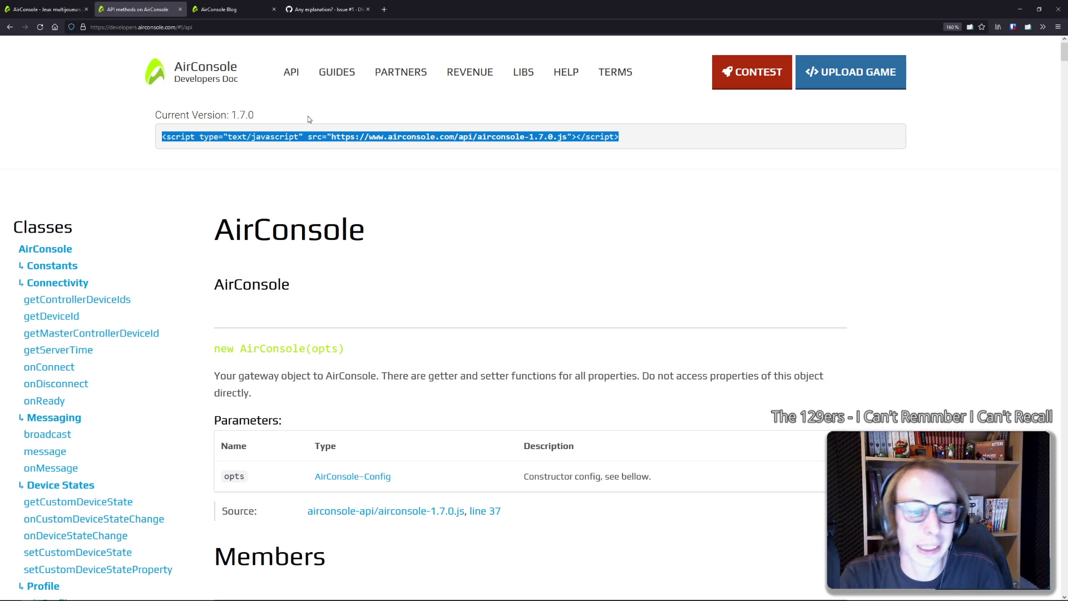
# Paste the AirConsole 1.7.0 script tag on a new line after controller.html's favicon link
pyautogui.click(1019, 10)
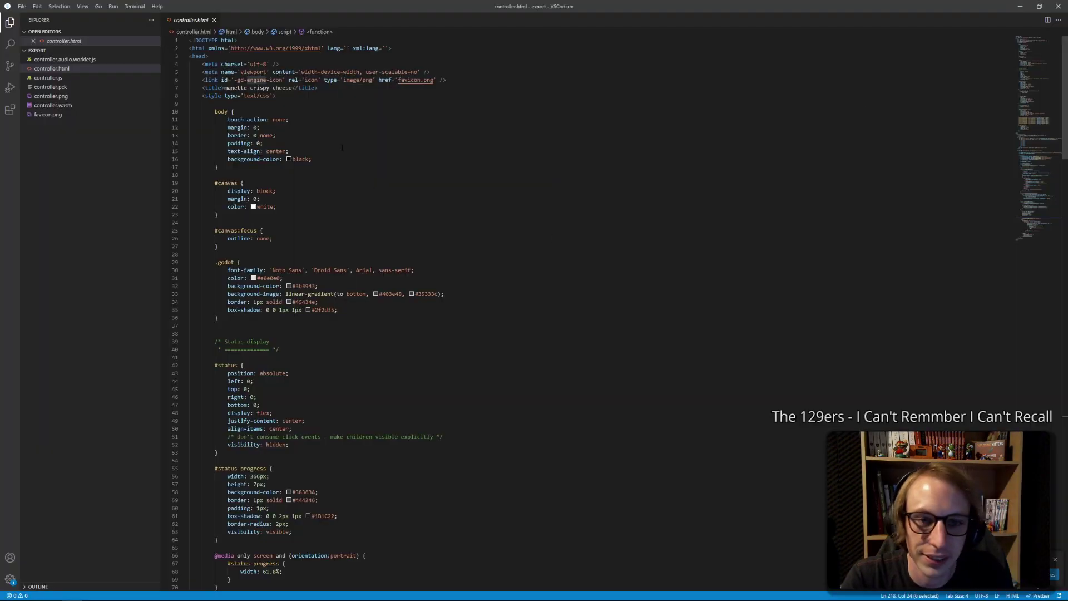
pyautogui.click(338, 89)
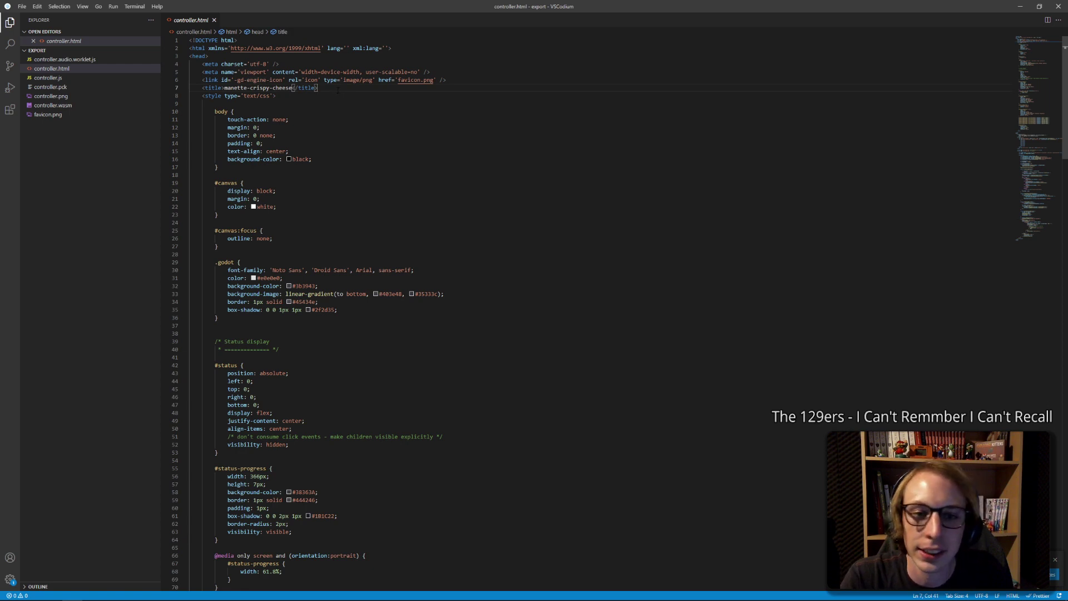
pyautogui.click(445, 80)
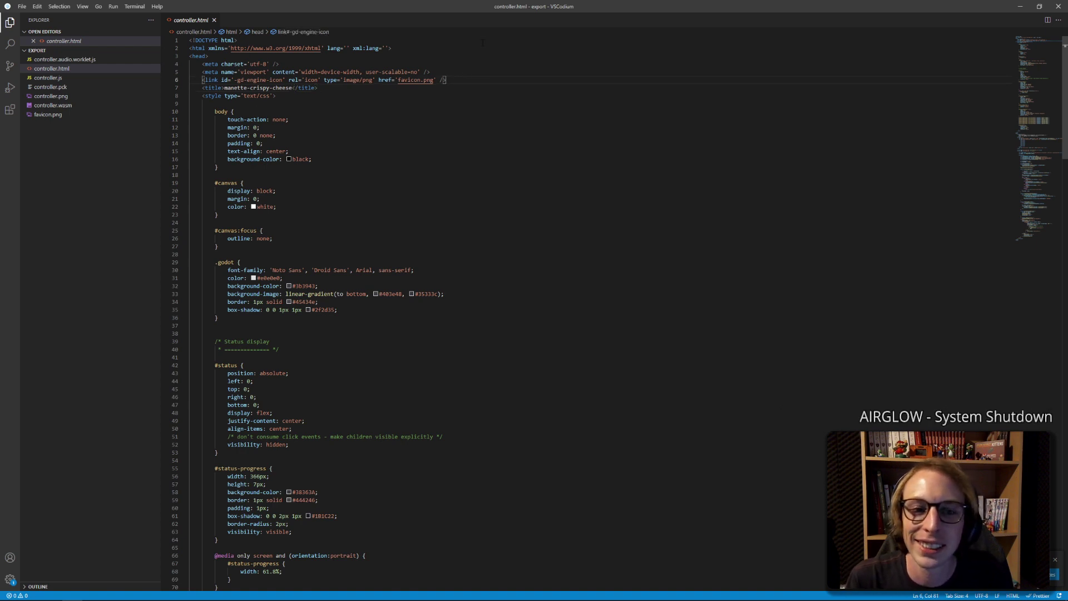
pyautogui.press('Return')
pyautogui.hotkey('ctrl', 'v')
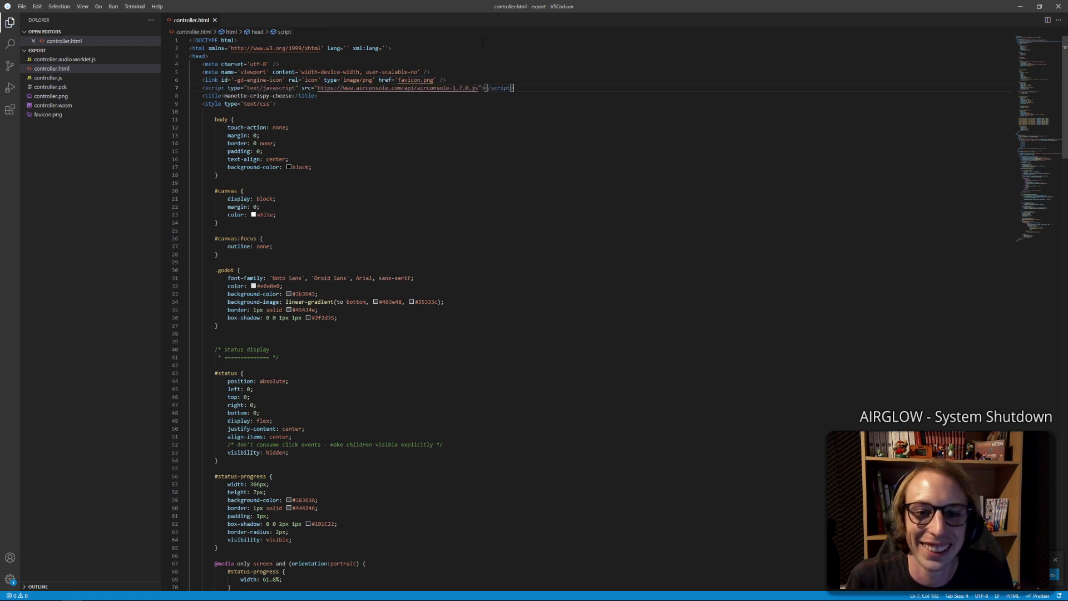
# Select the AirConsole API URL on line 7 to check the pasted tag
pyautogui.click(467, 109)
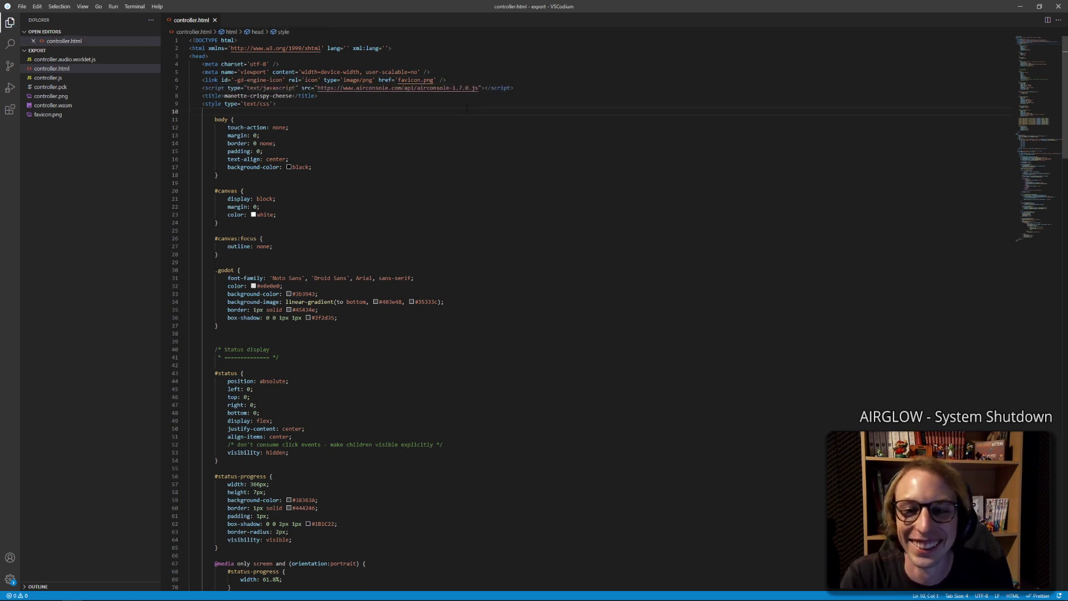
pyautogui.keyDown('shift'); pyautogui.click(451, 118); pyautogui.keyUp('shift')
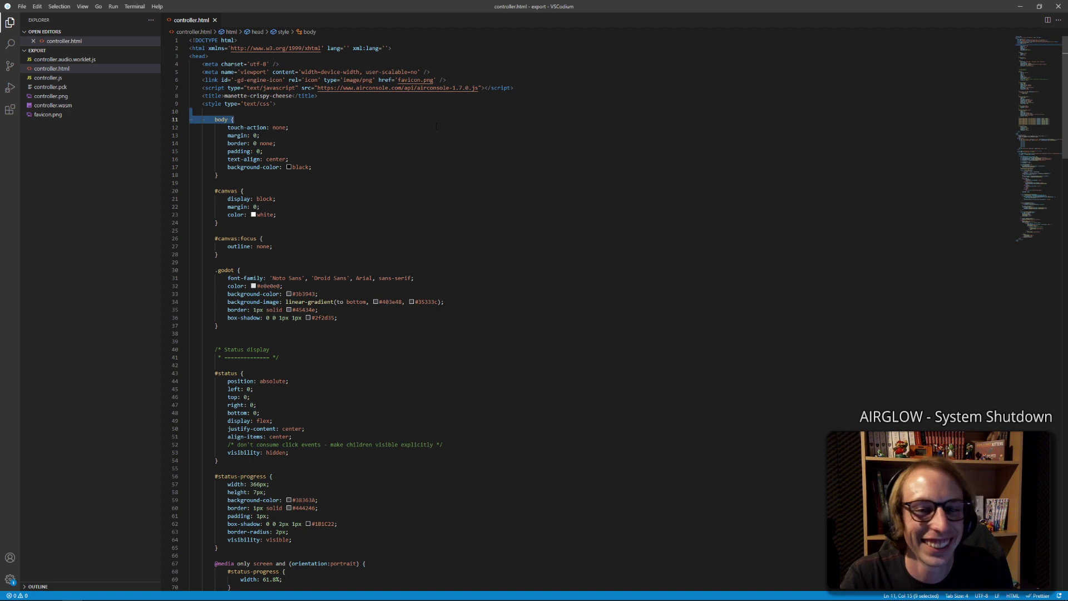
pyautogui.moveTo(478, 88); pyautogui.dragTo(319, 88)
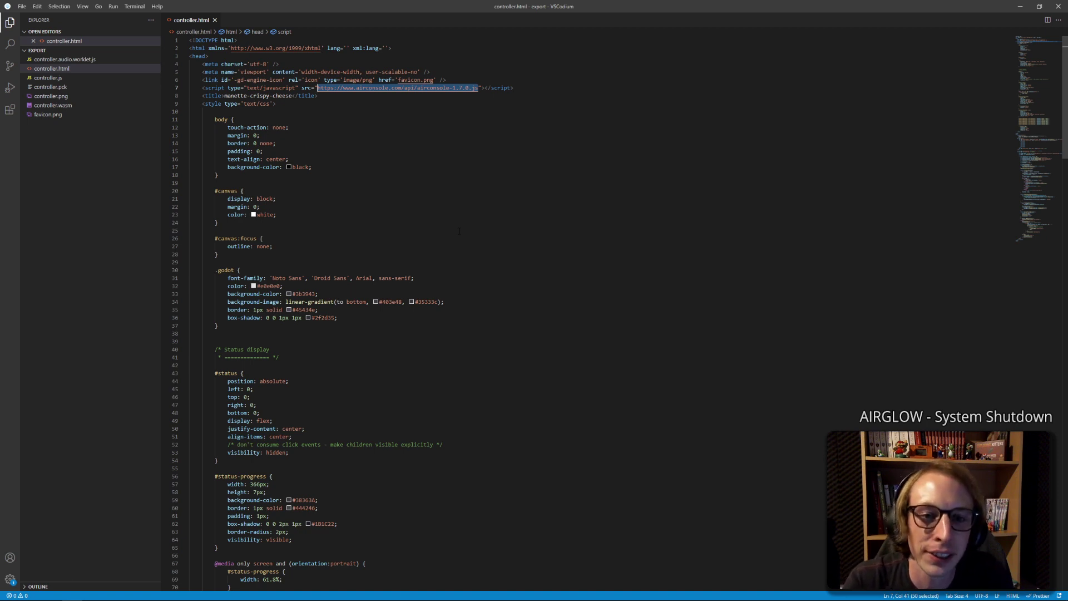
pyautogui.moveTo(479, 87)
pyautogui.mouseDown()
pyautogui.moveTo(281, 80)
pyautogui.moveTo(314, 88)
pyautogui.mouseUp()
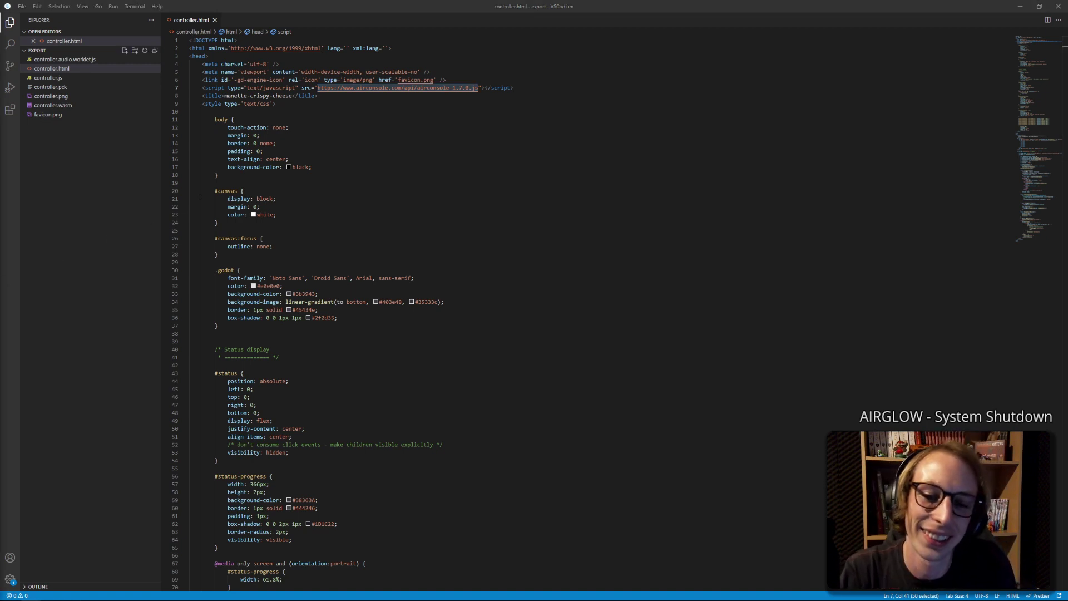
# Review the whole script tag on line 7, then close VSCodium
pyautogui.click(362, 158)
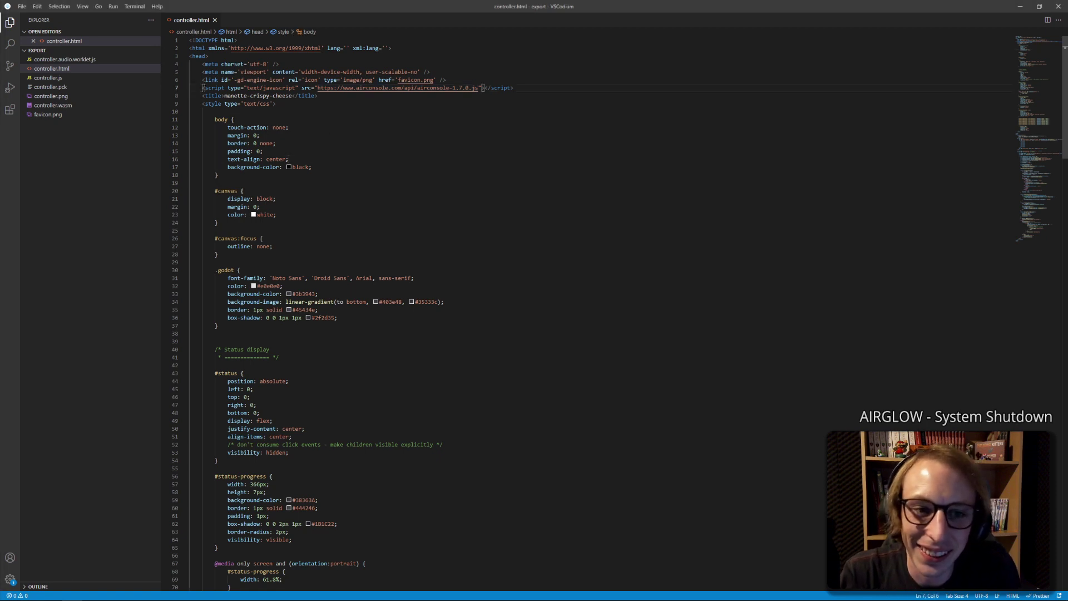
pyautogui.moveTo(203, 87)
pyautogui.mouseDown()
pyautogui.moveTo(525, 87)
pyautogui.moveTo(237, 80)
pyautogui.moveTo(189, 66)
pyautogui.moveTo(318, 96)
pyautogui.moveTo(527, 89)
pyautogui.mouseUp()
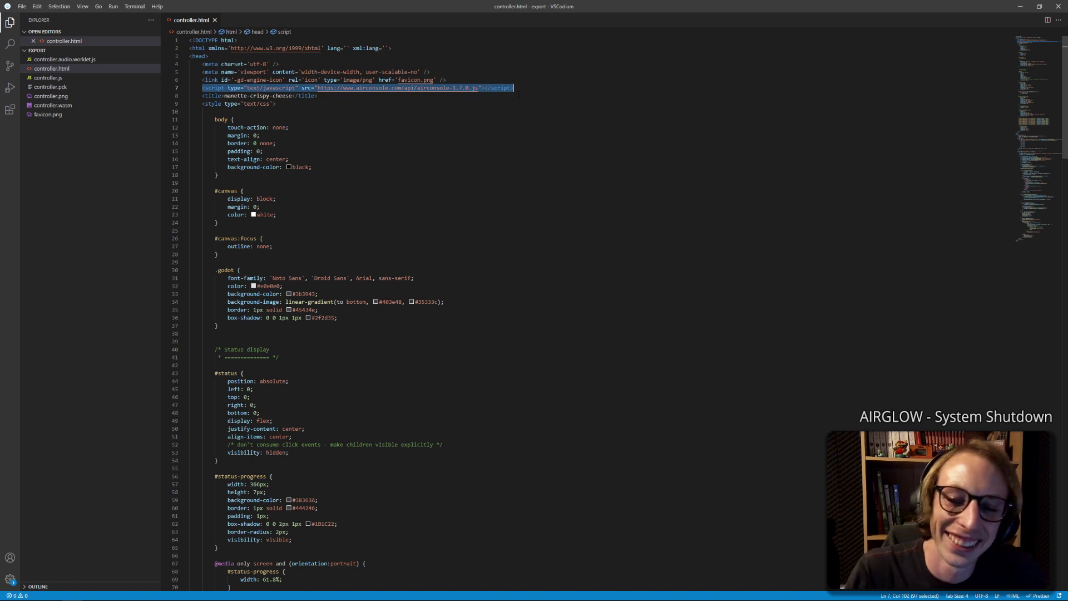
pyautogui.click(357, 102)
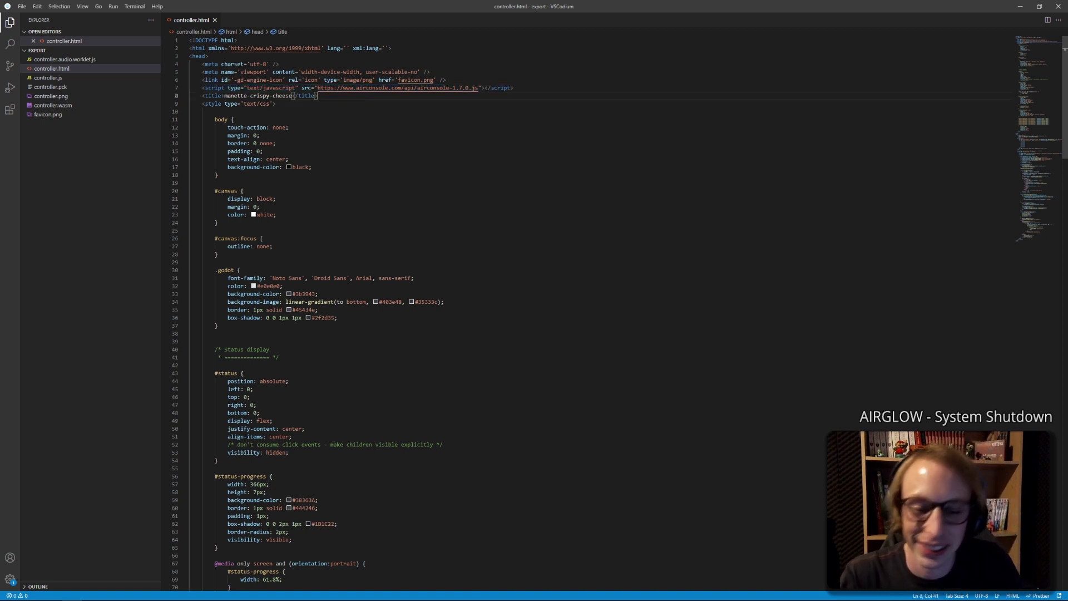
pyautogui.click(1046, 13)
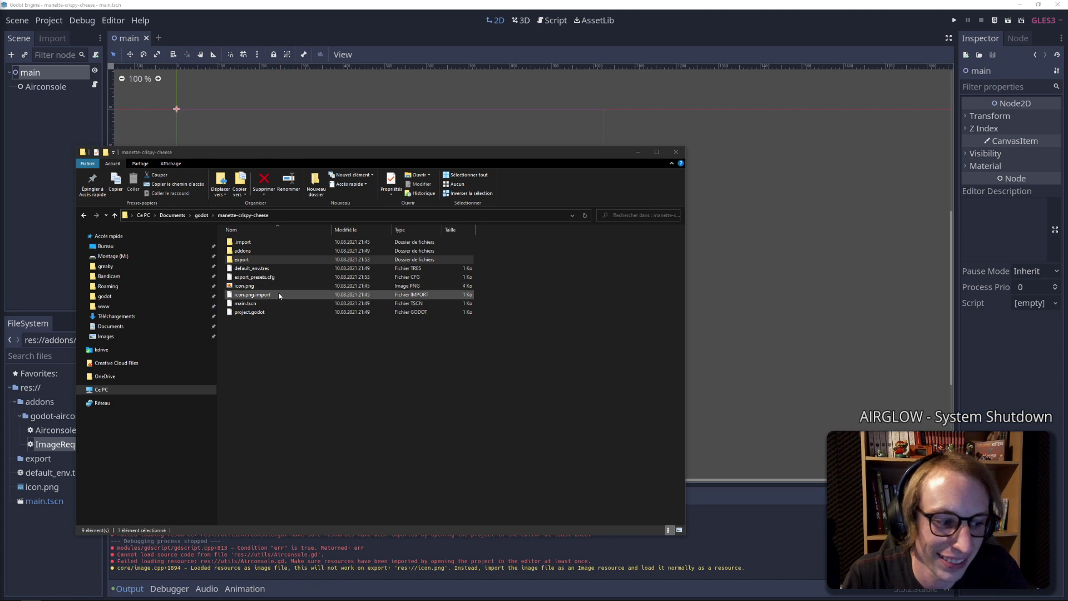
# Bring the Godot editor forward, pan its 2D canvas, and show then minimise the project folder
pyautogui.click(435, 14)
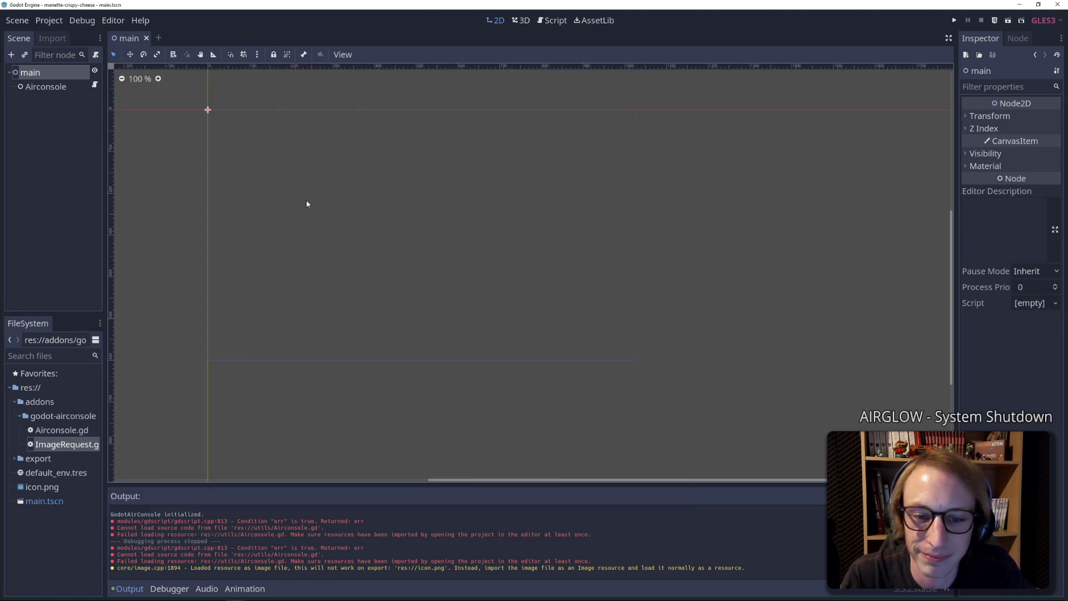
pyautogui.moveTo(323, 263); pyautogui.dragTo(361, 228, button='middle')
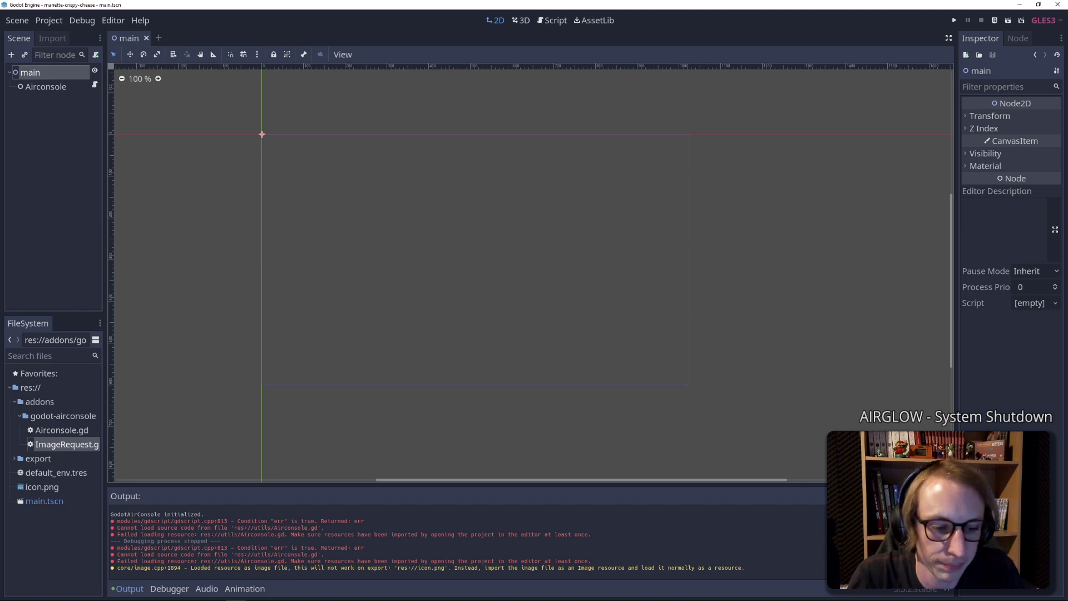
pyautogui.moveTo(183, 598)
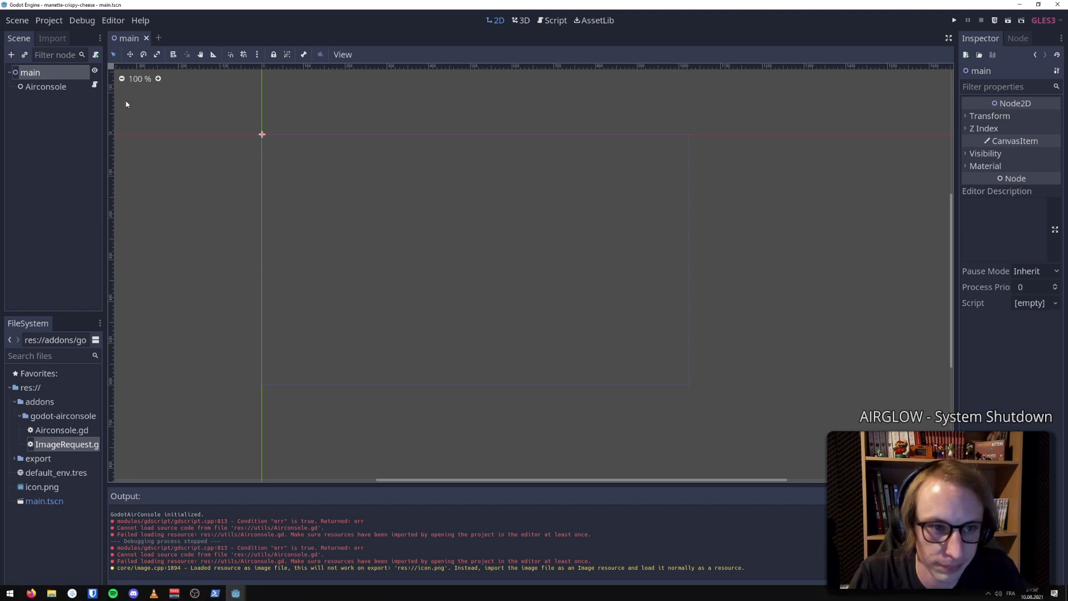
pyautogui.scroll(1, 281, 426)
pyautogui.moveTo(277, 599)
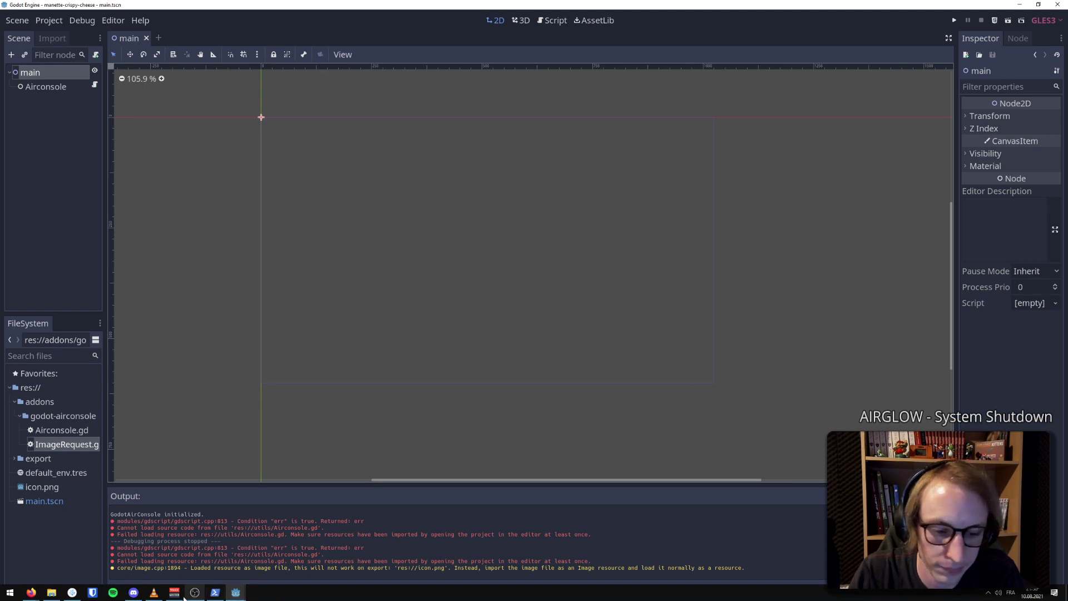
pyautogui.moveTo(53, 596)
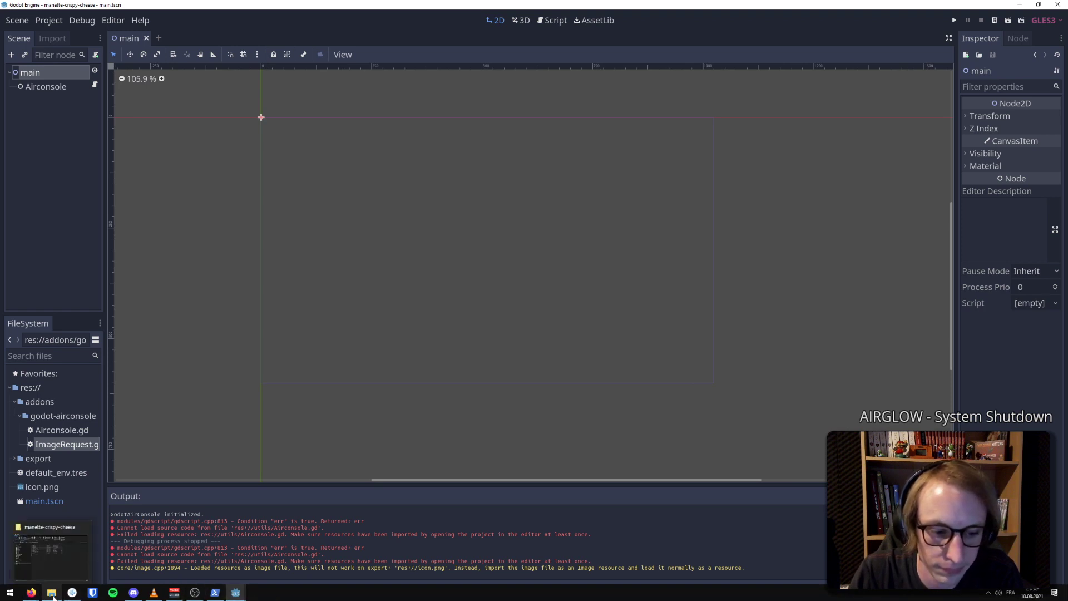
pyautogui.click(53, 596)
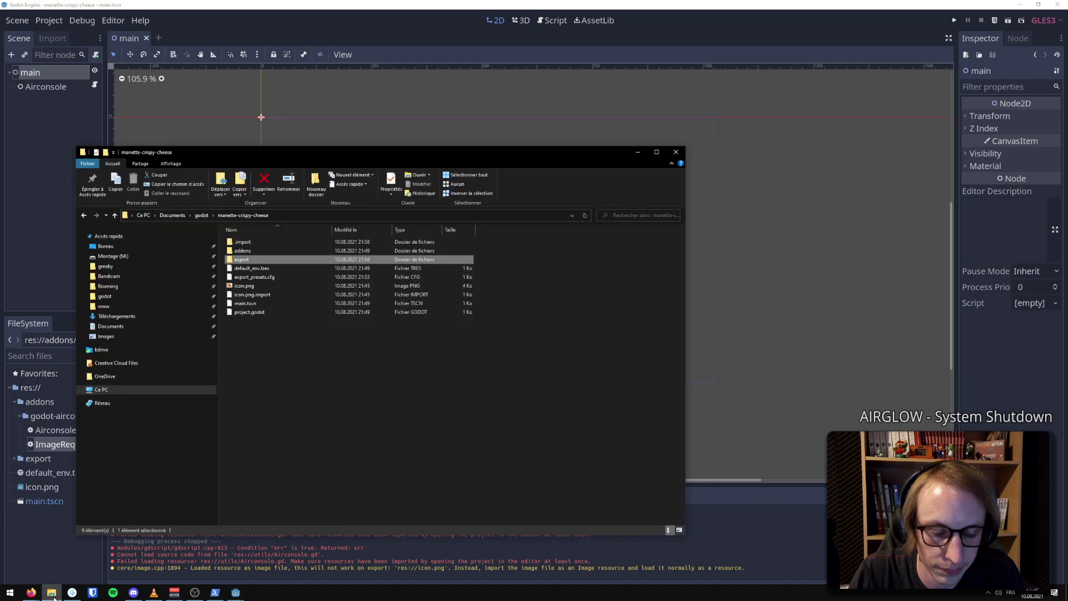
pyautogui.click(53, 596)
# Open and dismiss the Scene menu, then restore the Godot window to a smaller size
pyautogui.click(17, 20)
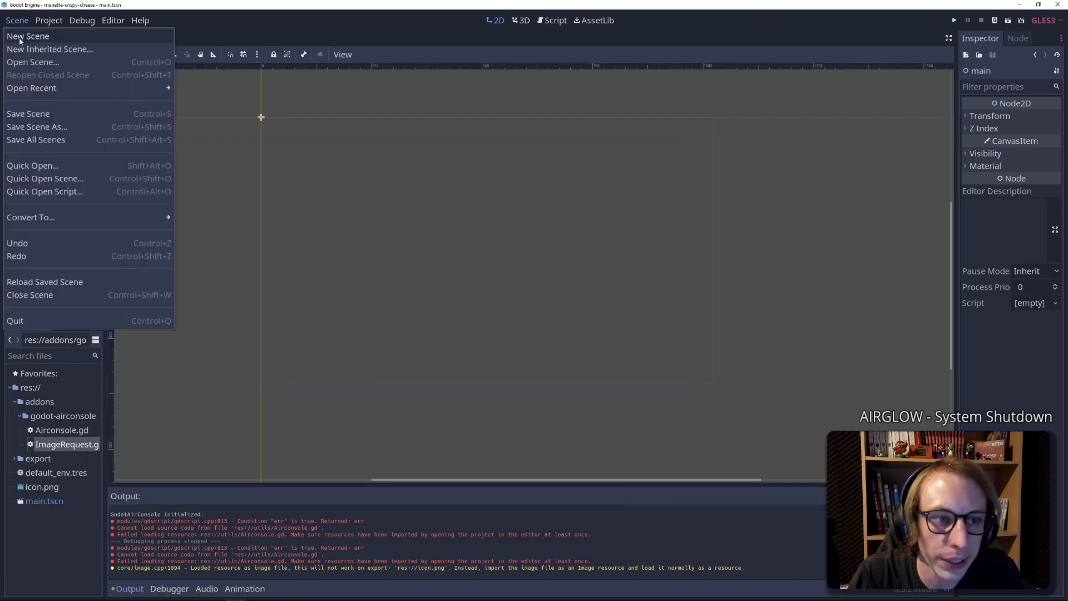
pyautogui.click(224, 36)
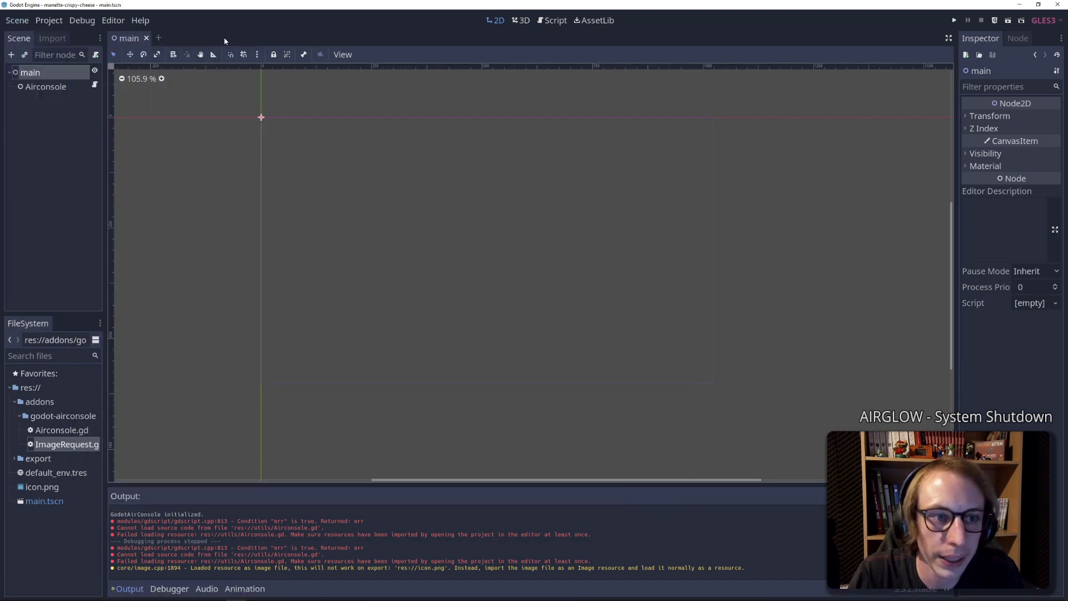
pyautogui.click(1037, 4)
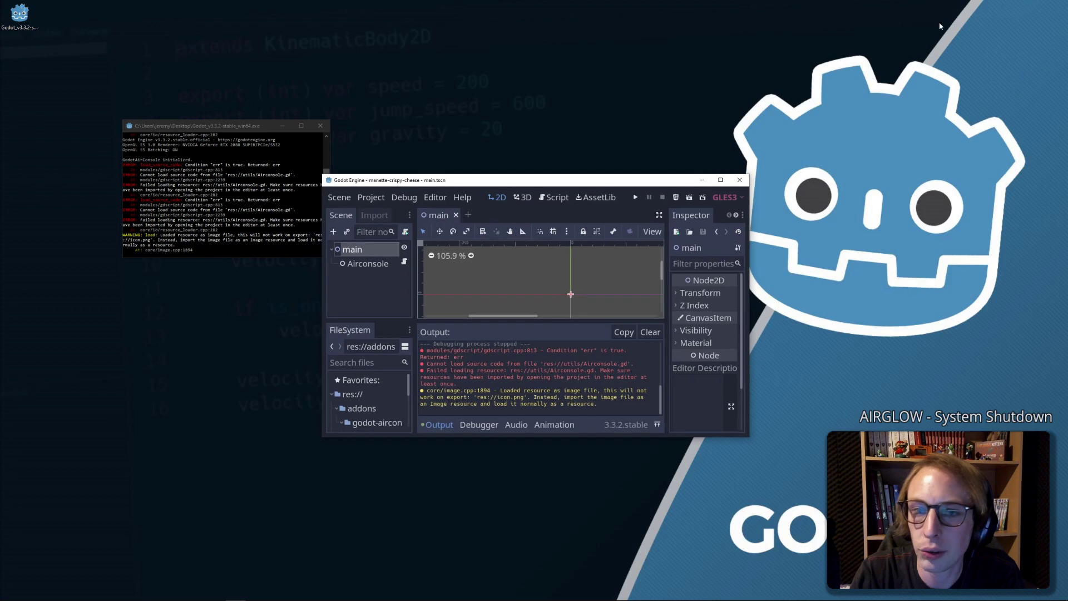
# Launch another Godot Project Manager and start importing an existing project via Browse
pyautogui.doubleClick(8, 16)
pyautogui.scroll(-5, 400, 290)
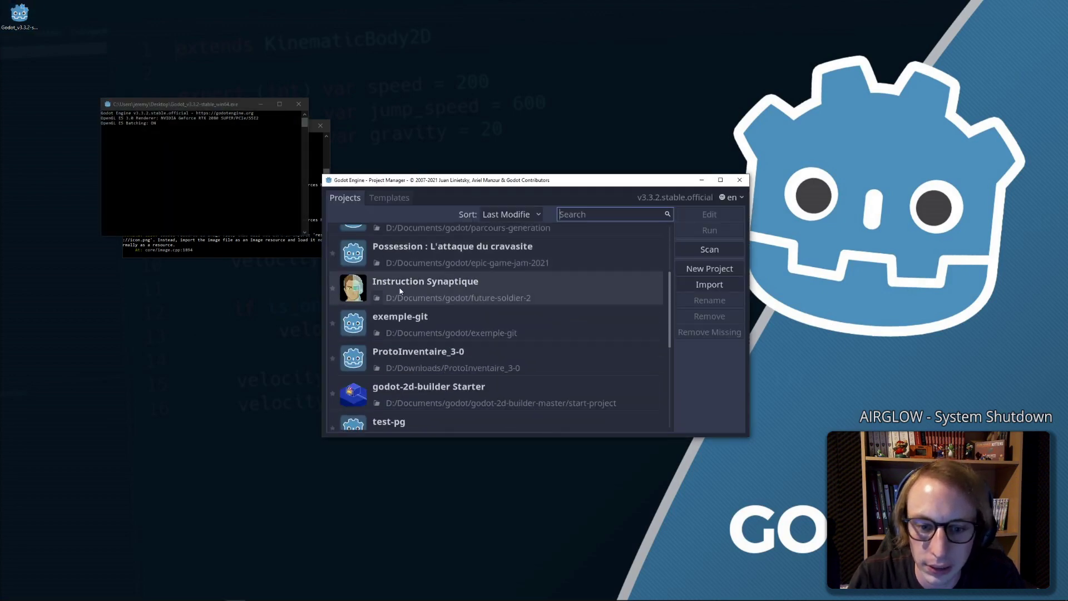
pyautogui.scroll(-5, 400, 289)
pyautogui.scroll(5, 401, 289)
pyautogui.scroll(5, 401, 289)
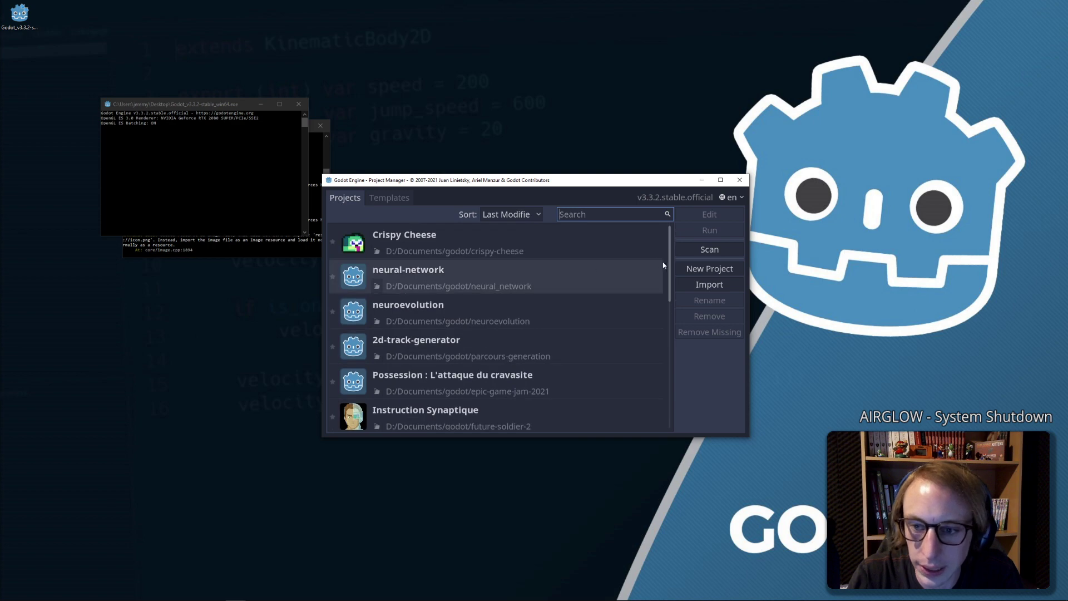
pyautogui.click(687, 287)
pyautogui.click(619, 303)
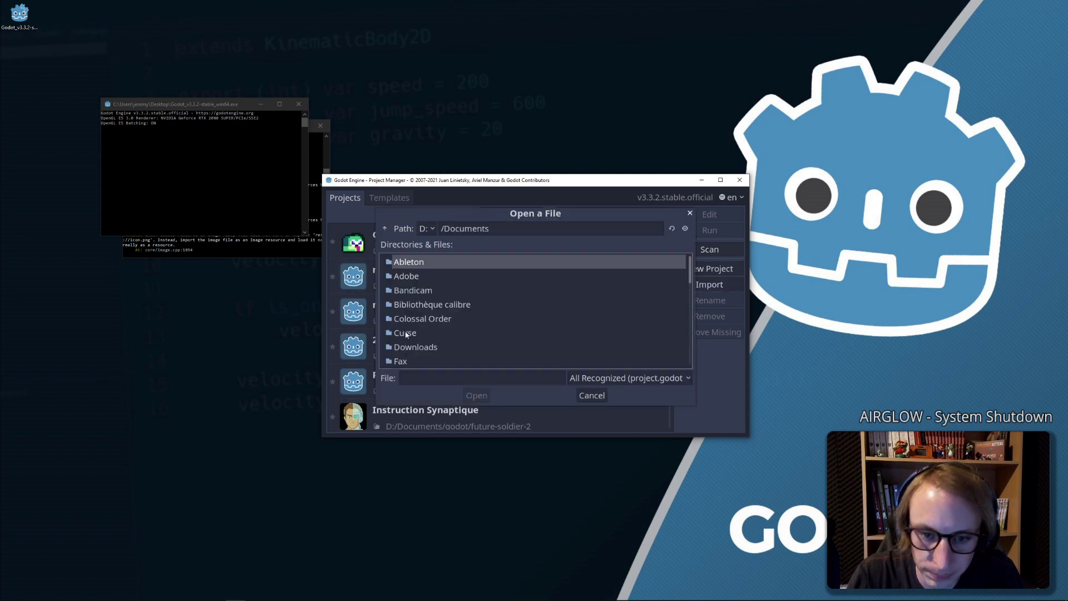
# Pick project.godot in Documents/godot/test-air-console and choose Import & Edit
pyautogui.scroll(-2, 414, 290)
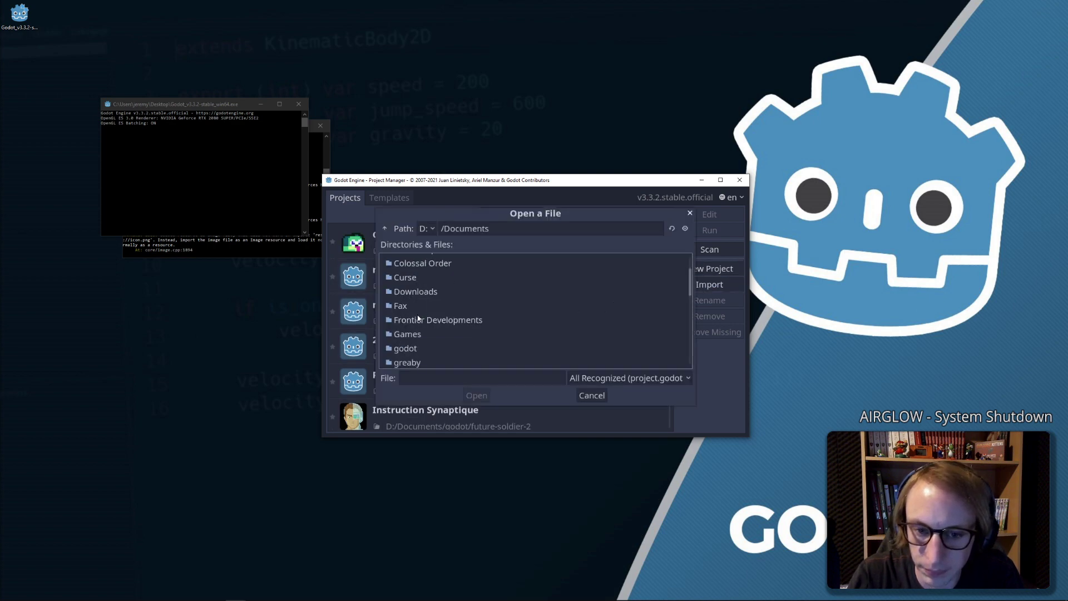
pyautogui.doubleClick(411, 348)
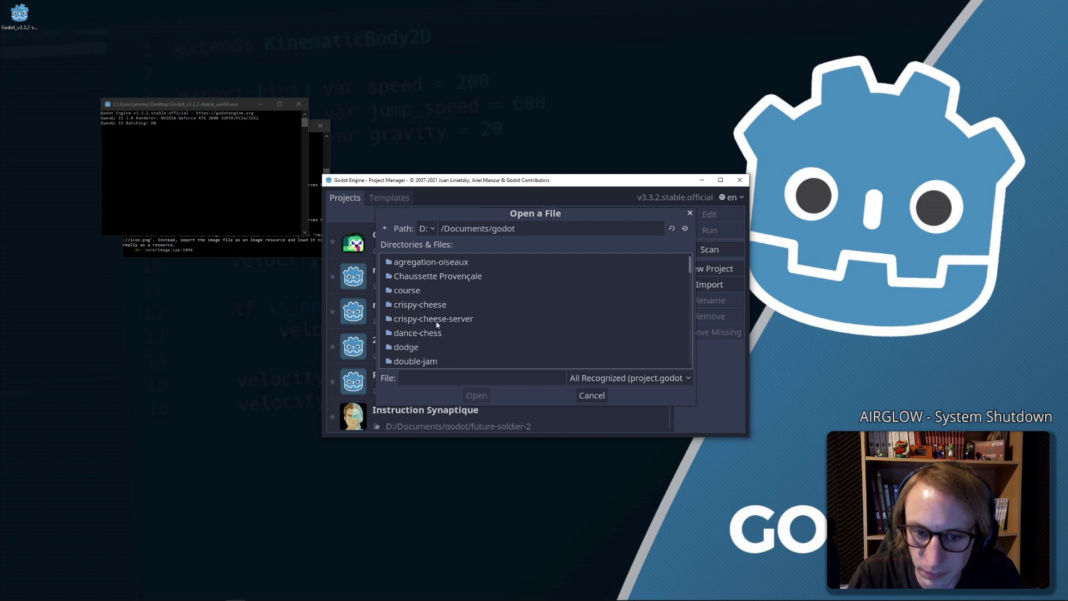
pyautogui.scroll(-3, 436, 325)
pyautogui.scroll(-2, 432, 327)
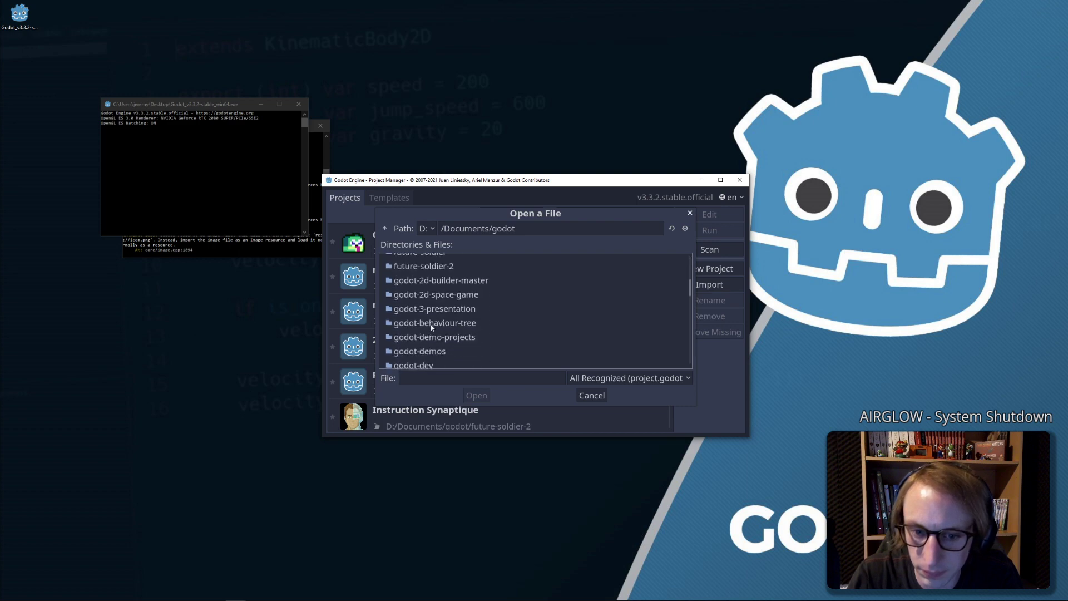
pyautogui.scroll(-2, 432, 327)
pyautogui.scroll(-1, 431, 327)
pyautogui.scroll(-2, 388, 316)
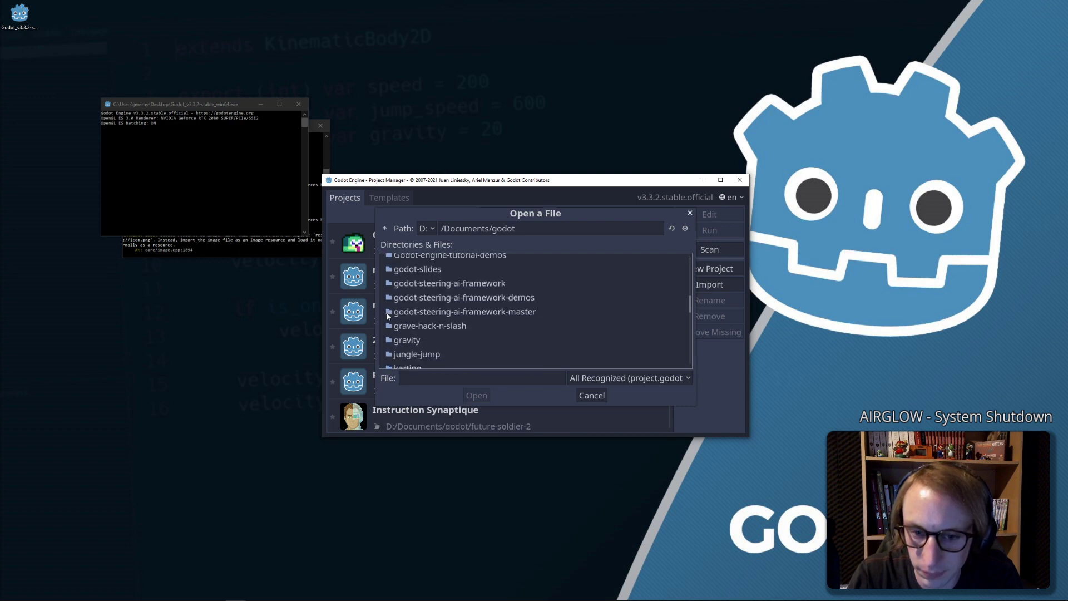
pyautogui.scroll(-2, 400, 314)
pyautogui.scroll(-1, 395, 313)
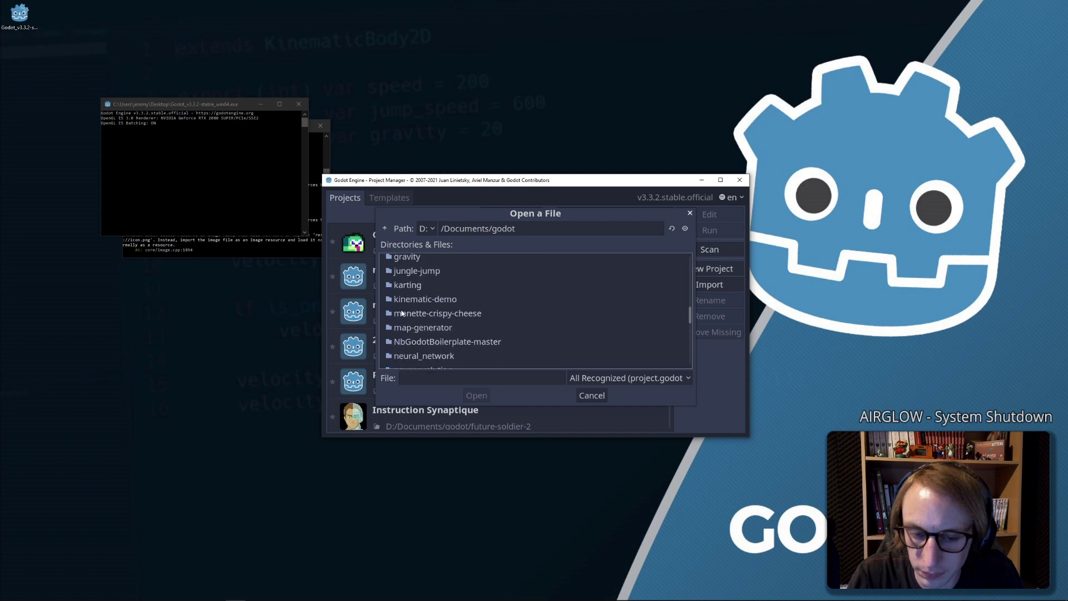
pyautogui.scroll(-1, 421, 295)
pyautogui.scroll(-1, 420, 296)
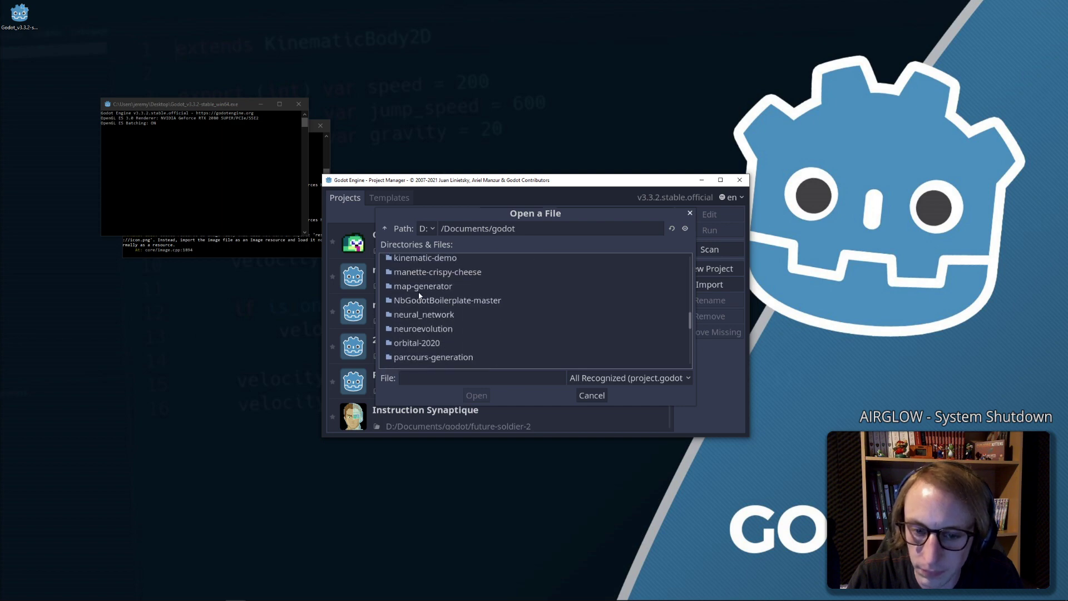
pyautogui.scroll(-3, 419, 296)
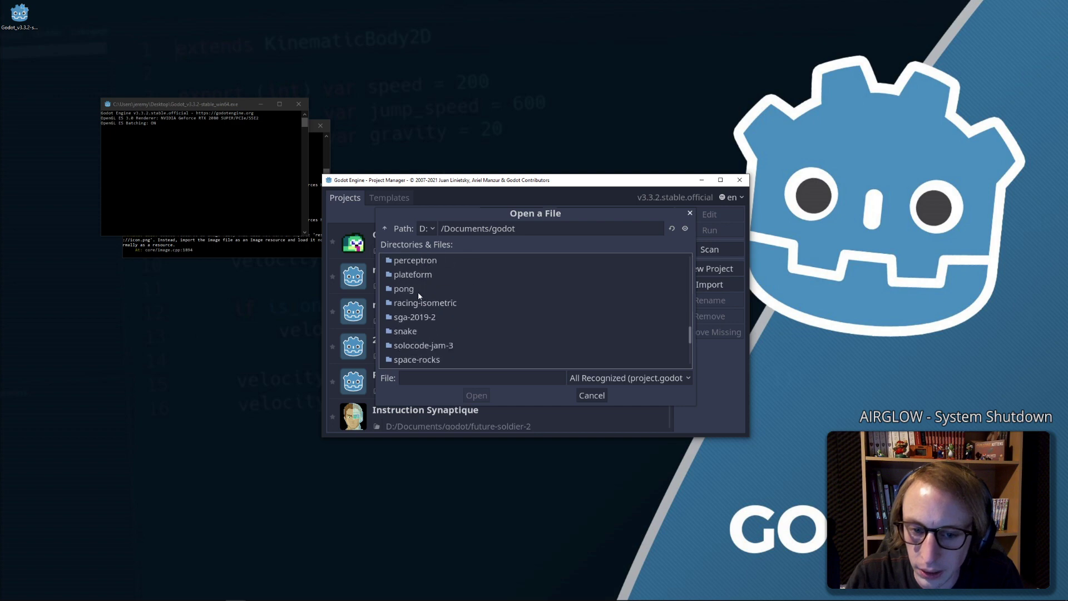
pyautogui.scroll(-2, 418, 293)
pyautogui.scroll(-3, 418, 296)
pyautogui.click(416, 337)
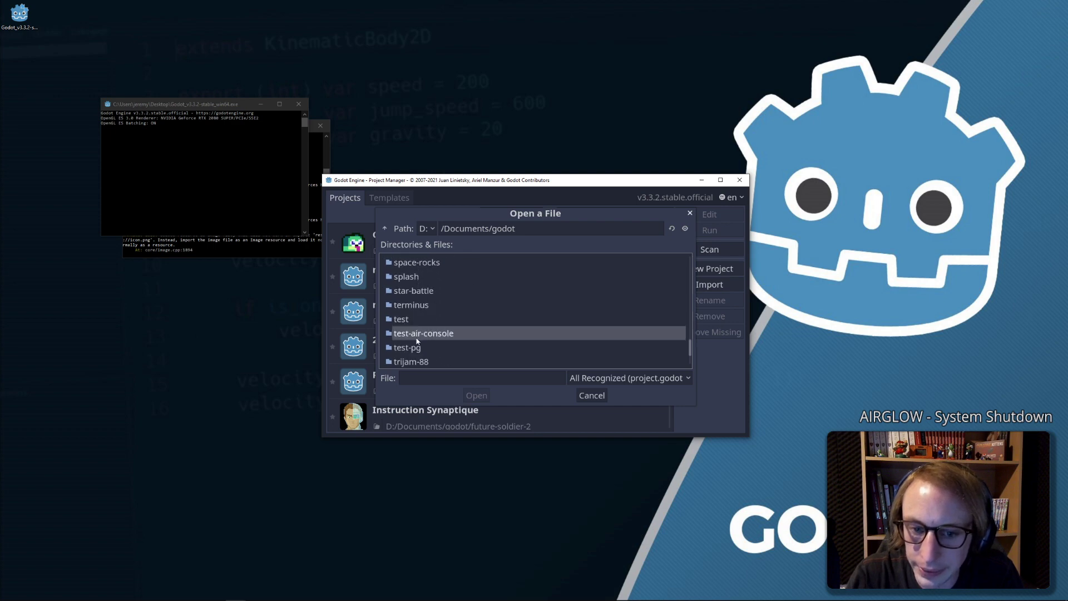
pyautogui.doubleClick(438, 338)
pyautogui.doubleClick(415, 279)
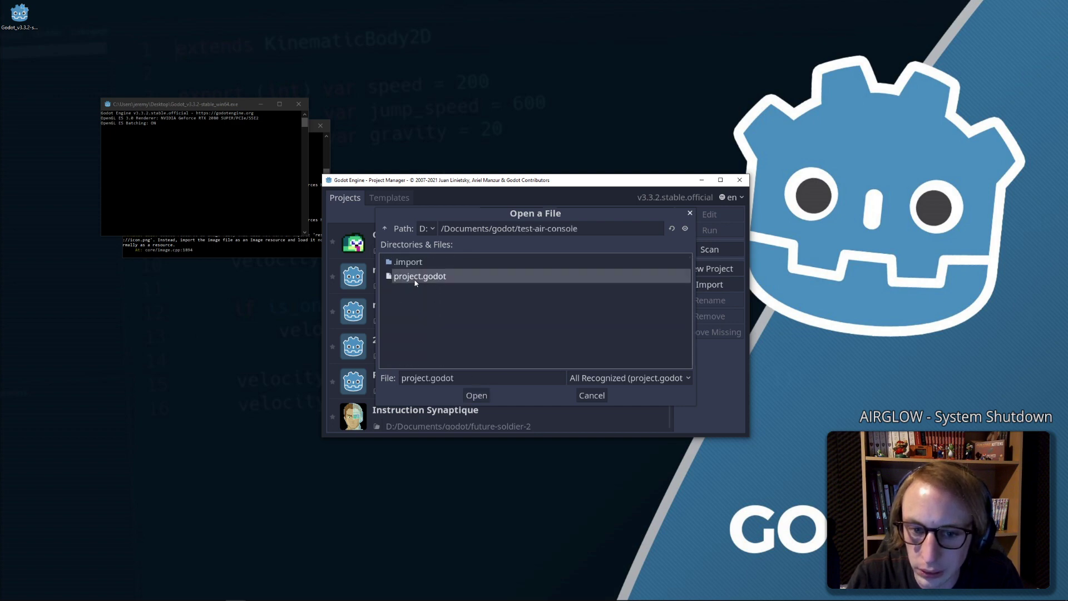
pyautogui.click(500, 336)
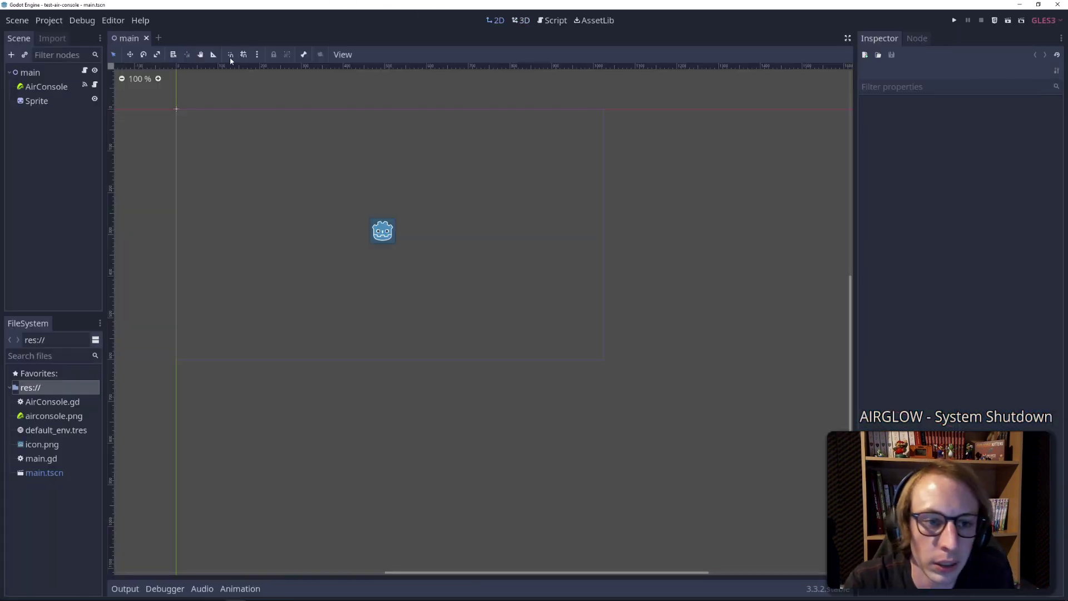
# Inspect the Sprite node, then open AirConsole.gd from the AirConsole node's script icon
pyautogui.click(37, 101)
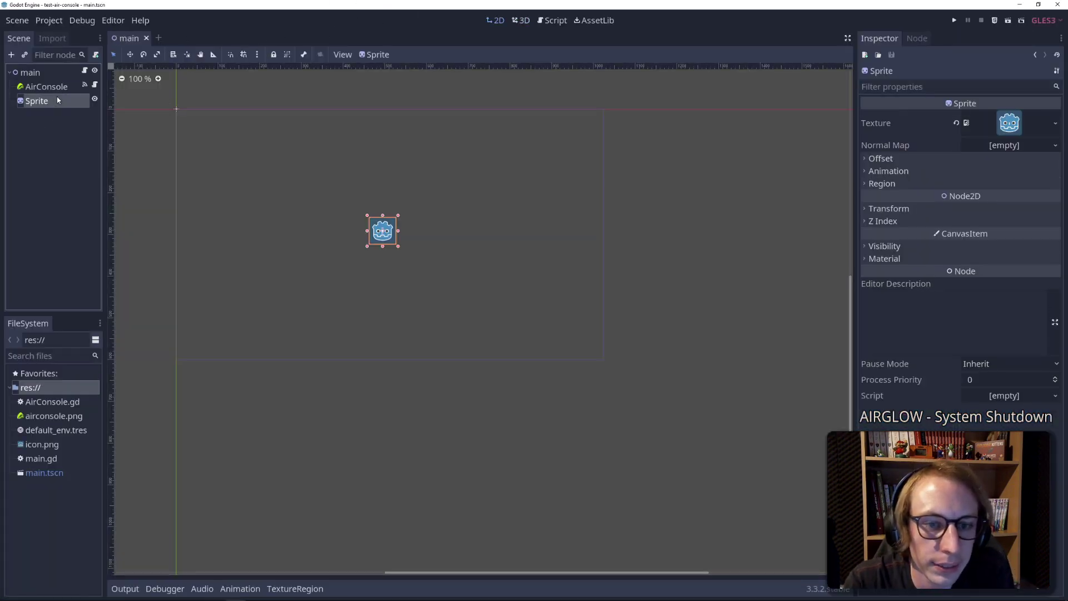
pyautogui.click(288, 171)
pyautogui.click(84, 86)
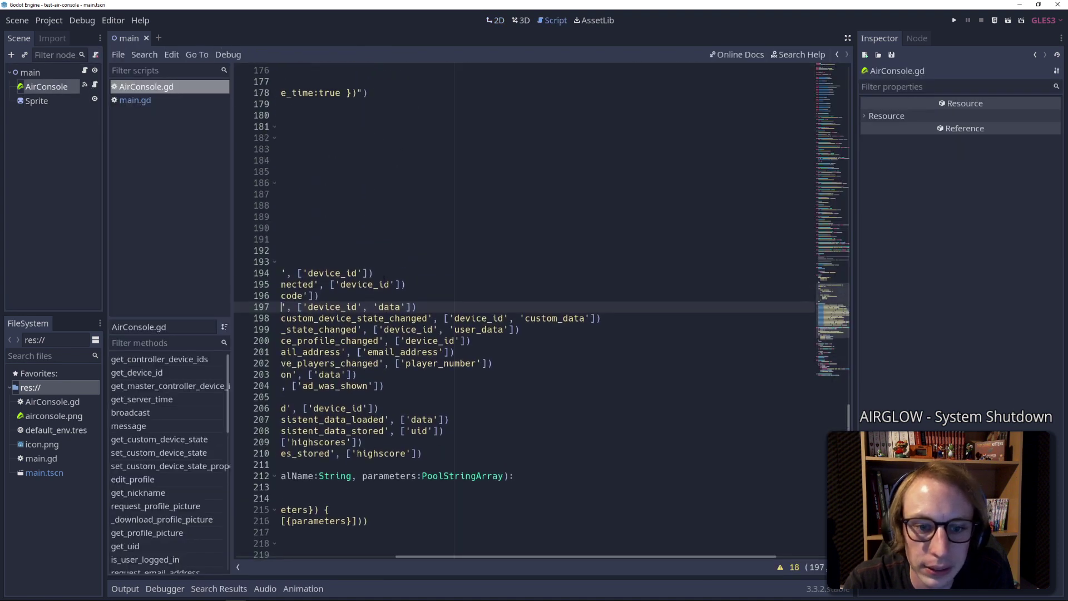
pyautogui.moveTo(425, 555); pyautogui.dragTo(267, 555)
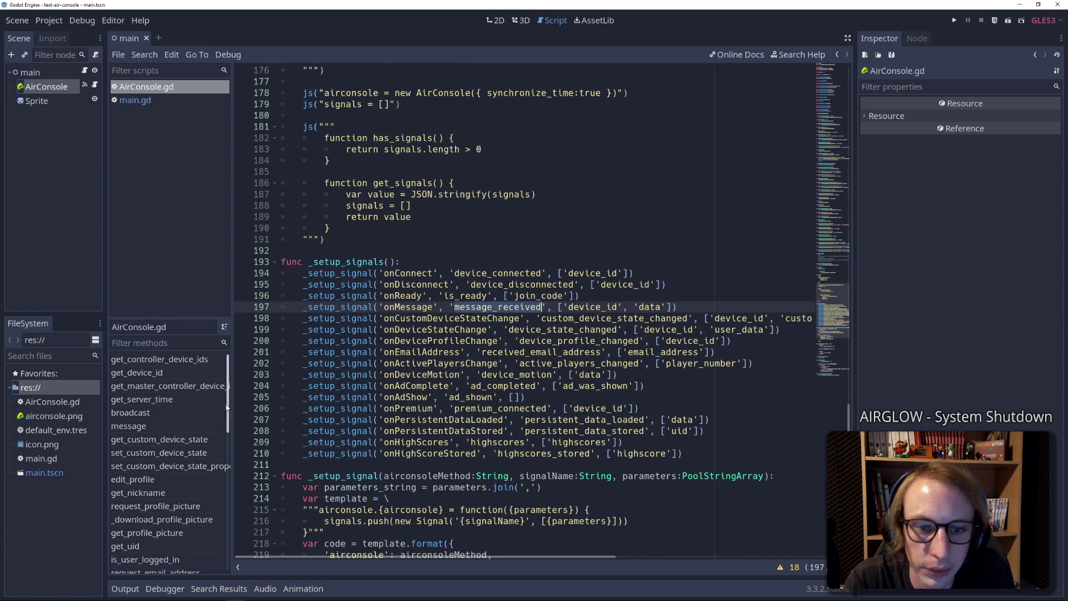
# Open main.gd and inspect the data.move statement on line 22
pyautogui.click(85, 71)
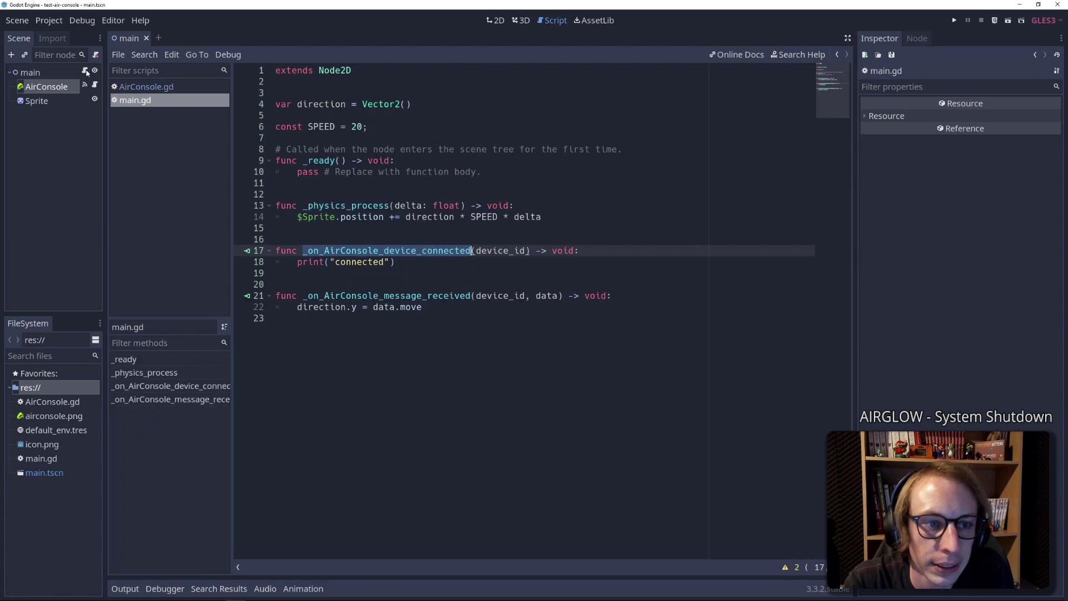
pyautogui.click(456, 227)
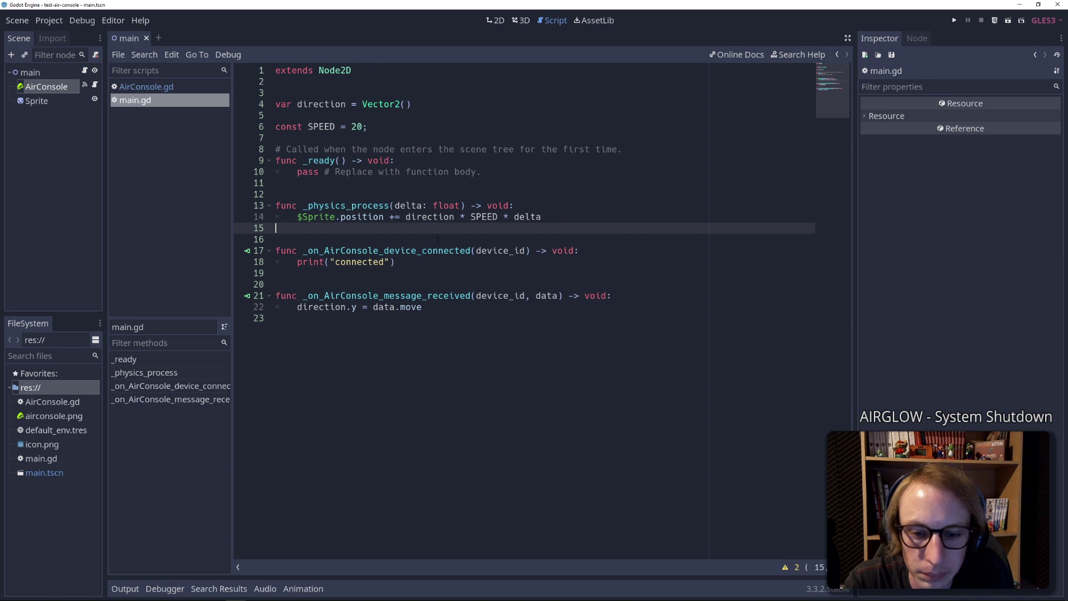
pyautogui.doubleClick(384, 309)
pyautogui.doubleClick(407, 308)
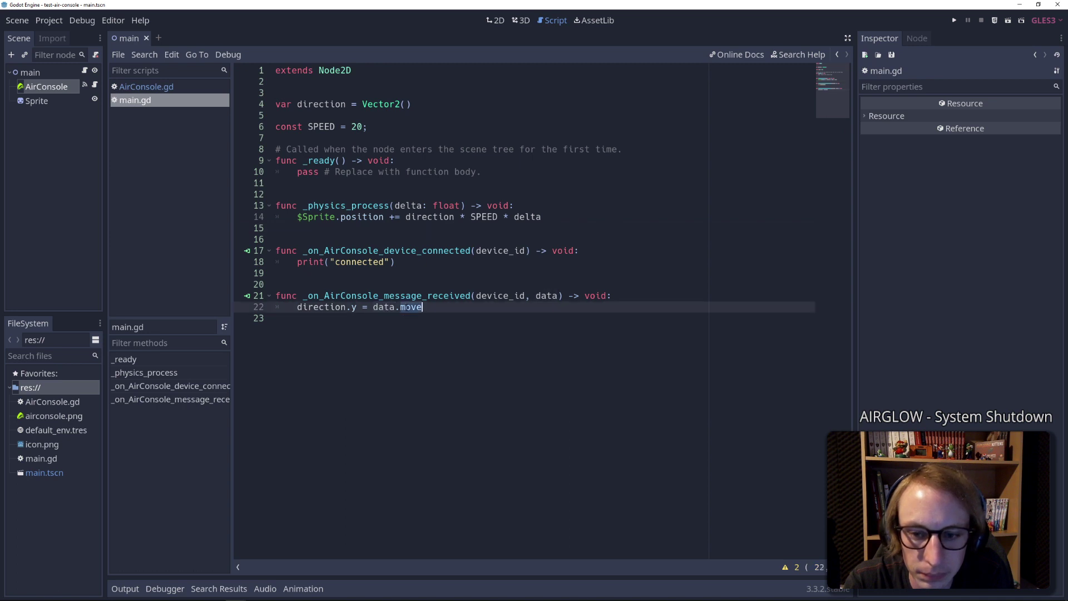
pyautogui.press('End')
pyautogui.hotkey('shift', 'Home')
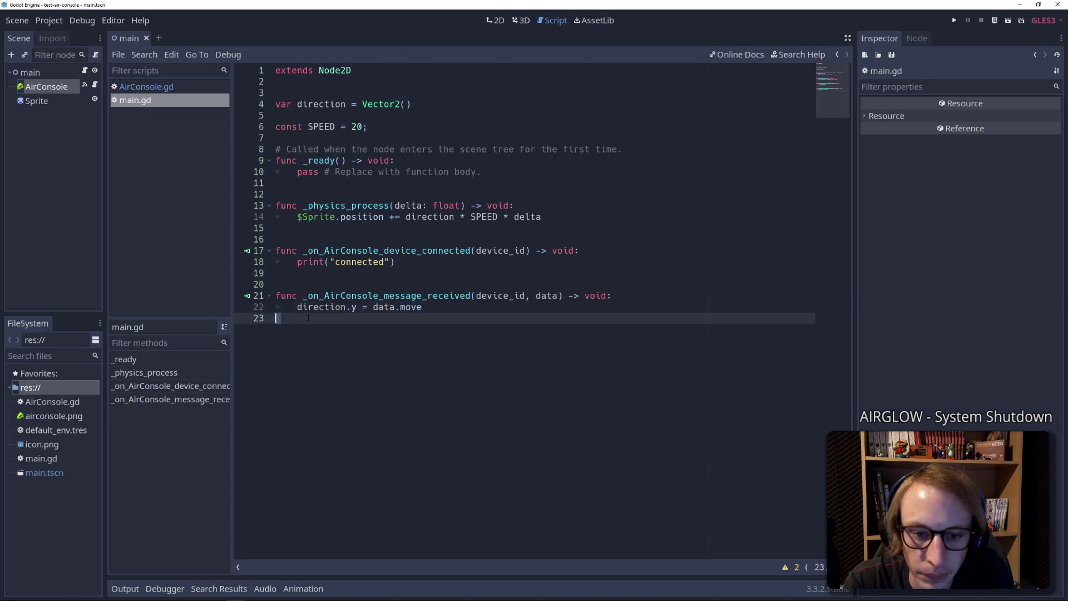
pyautogui.press('Left')
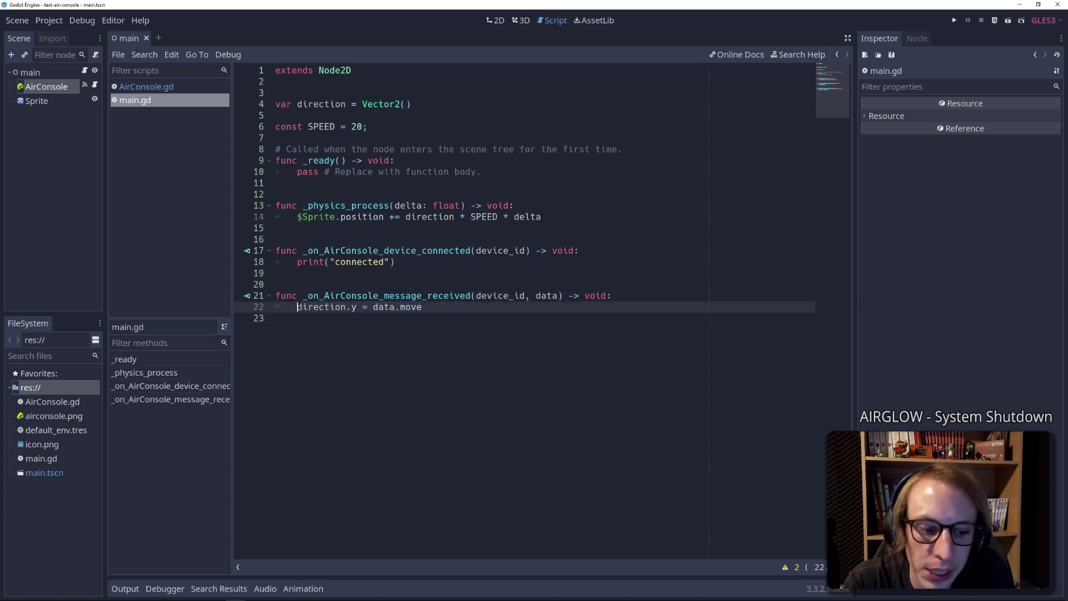
# Select the _on_AirConsole_message_received function name on line 21
pyautogui.click(51, 594)
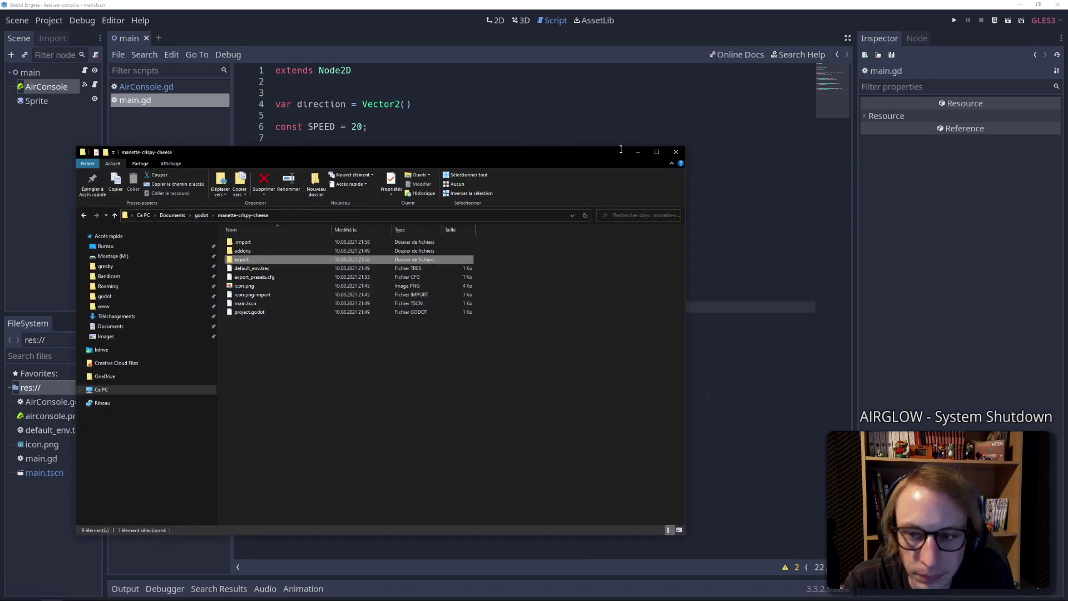
pyautogui.click(634, 154)
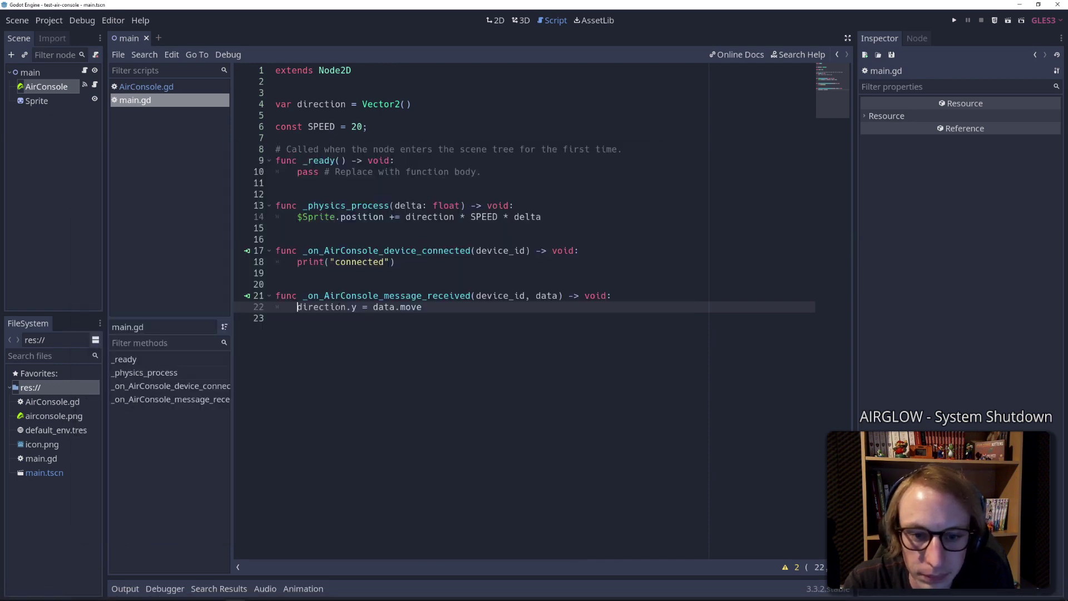
pyautogui.doubleClick(382, 307)
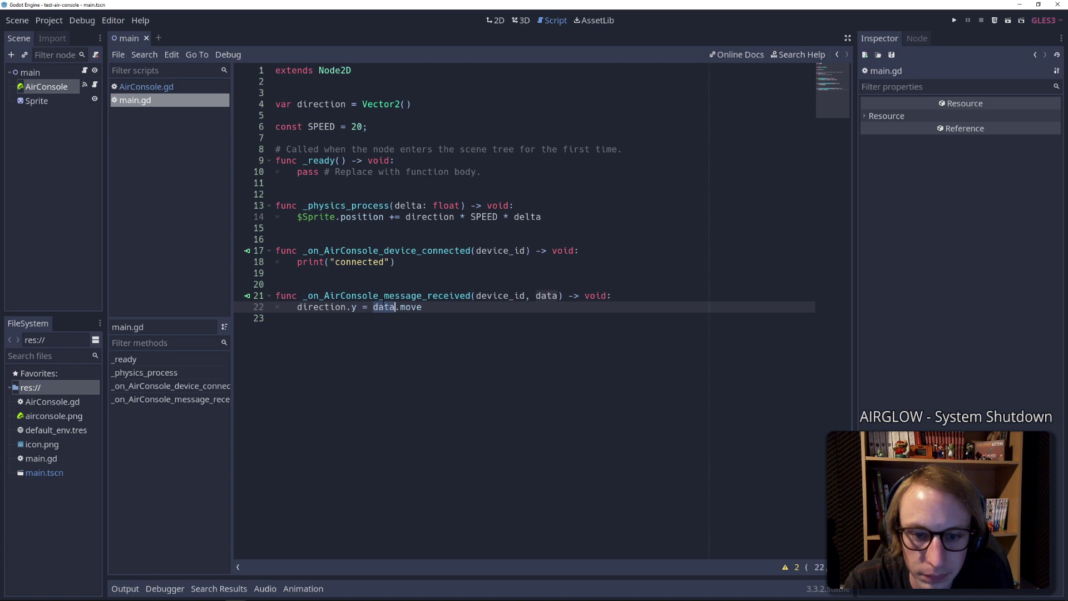
pyautogui.click(311, 296)
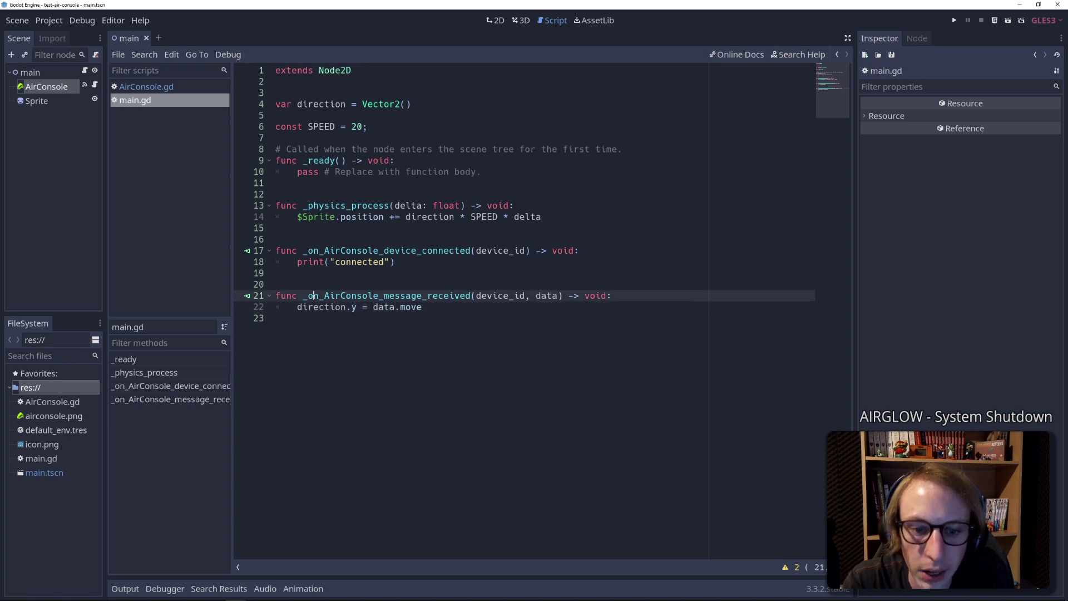
pyautogui.doubleClick(405, 295)
# List the AirConsole node's signals and check the device_connected and message_received connections
pyautogui.click(11, 85)
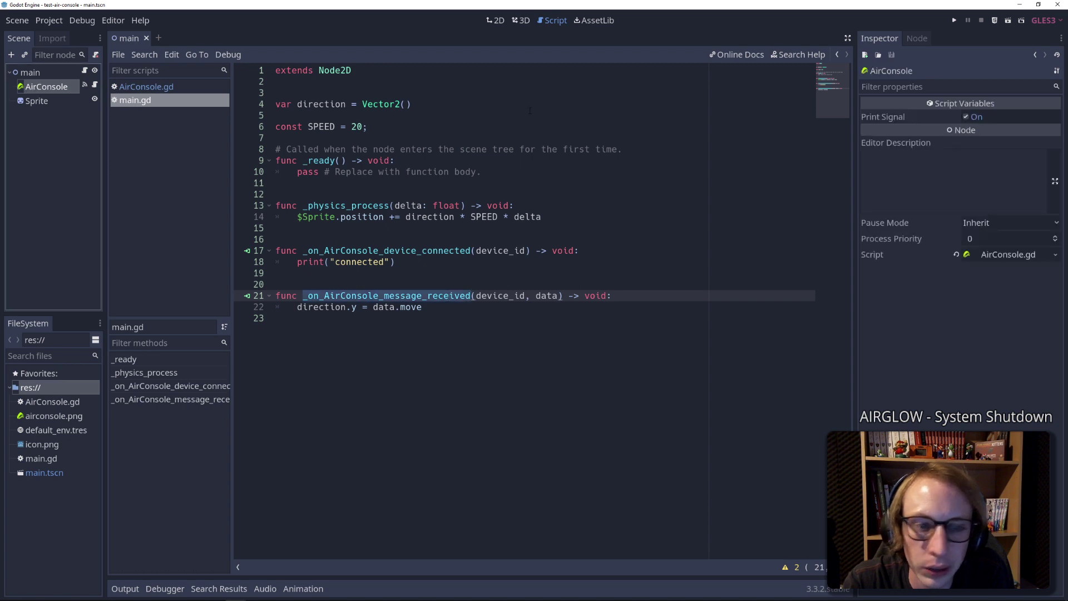
pyautogui.click(917, 39)
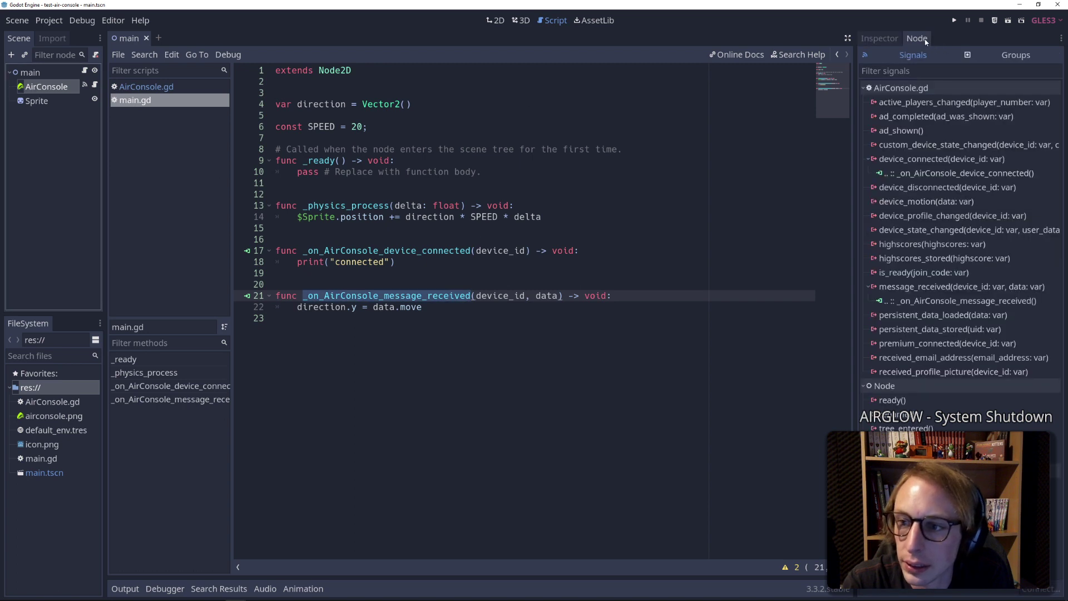
pyautogui.click(915, 160)
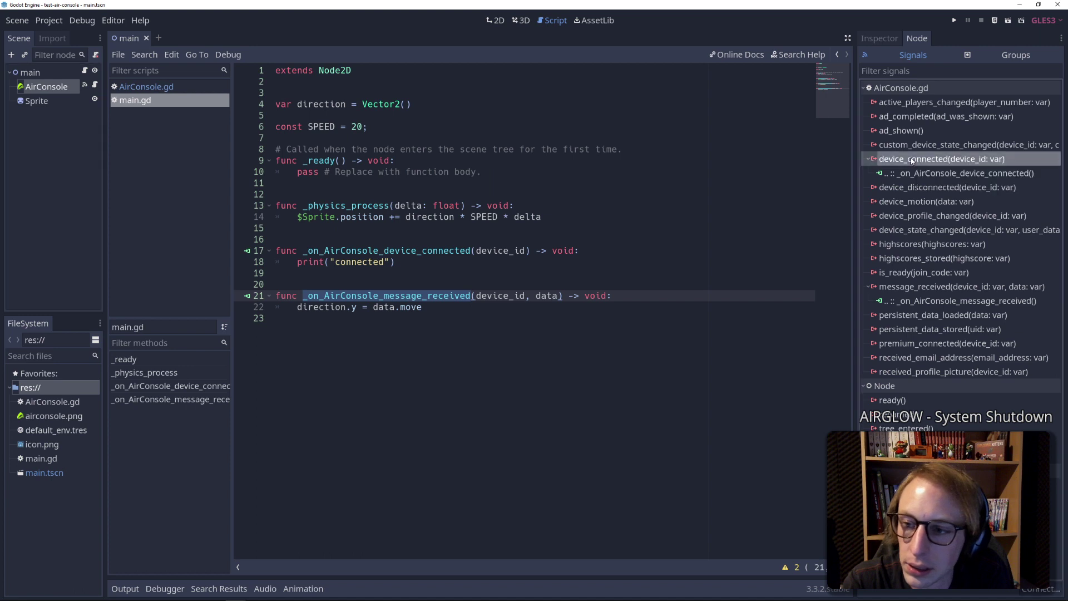
pyautogui.click(911, 288)
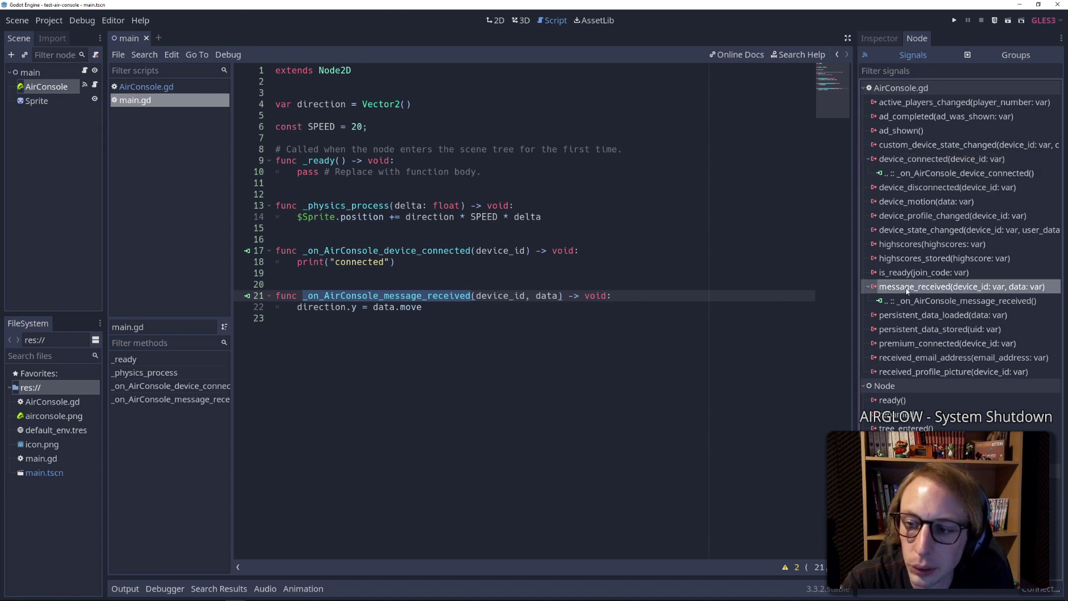
pyautogui.click(940, 301)
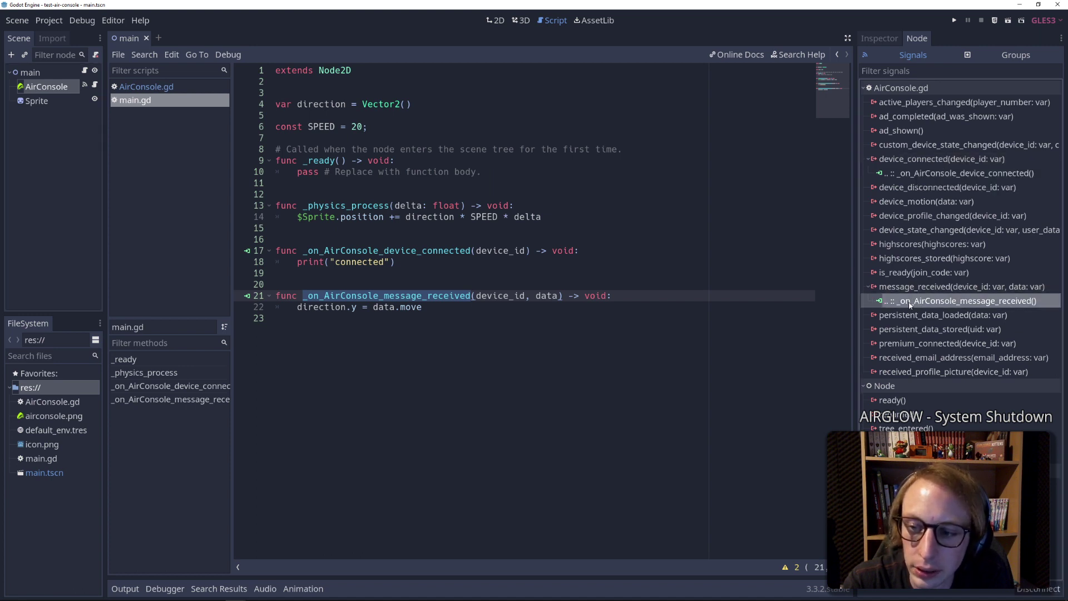
pyautogui.moveTo(194, 597)
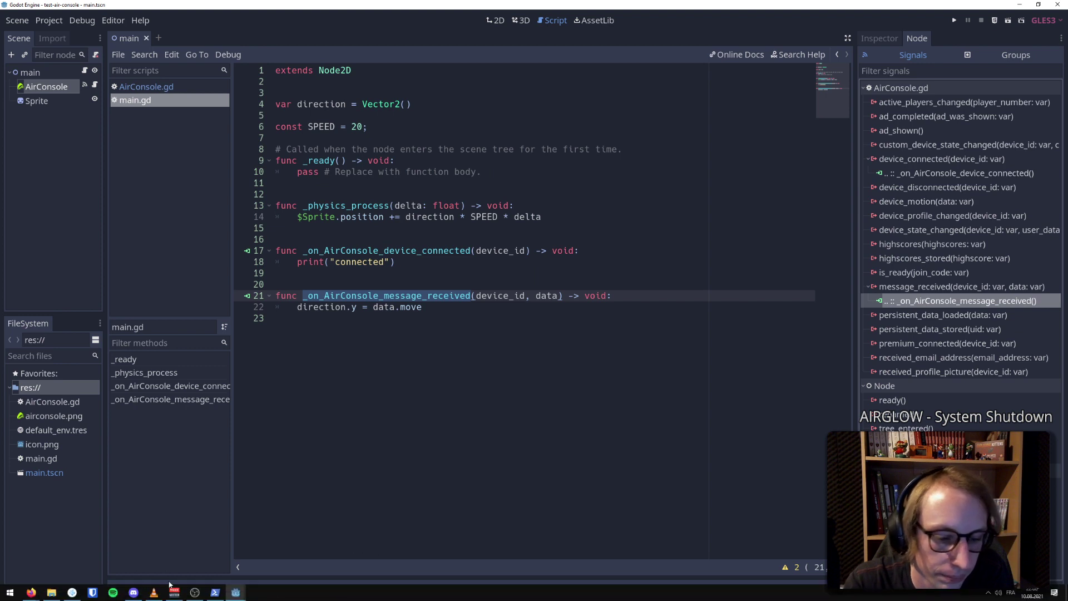
pyautogui.moveTo(236, 593)
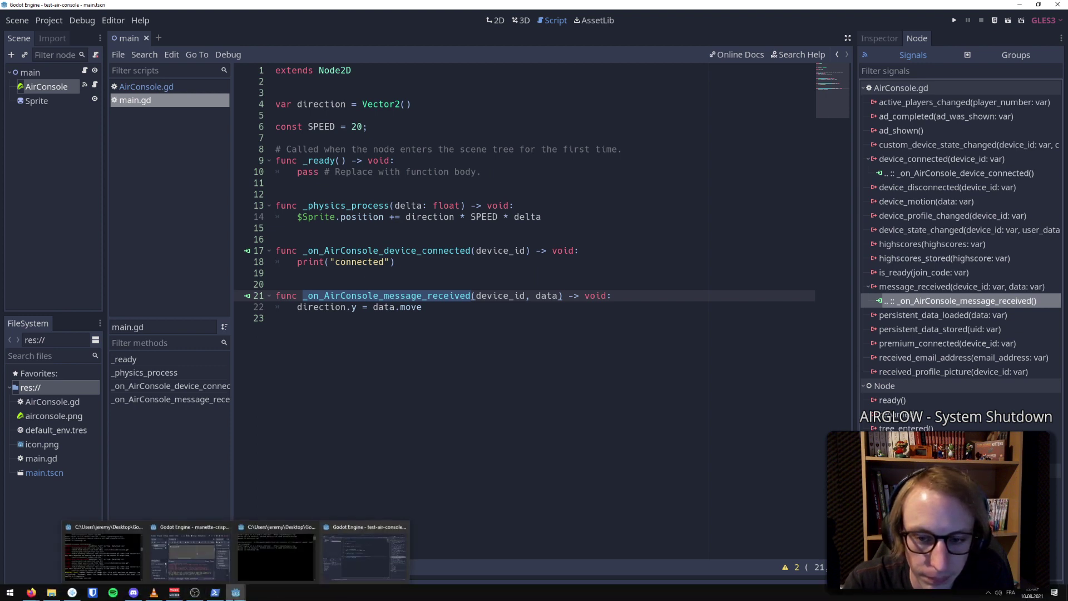
# Return to AirConsole.gd, scroll to the top, and highlight the broadcast function name
pyautogui.hotkey('alt', 'Left')
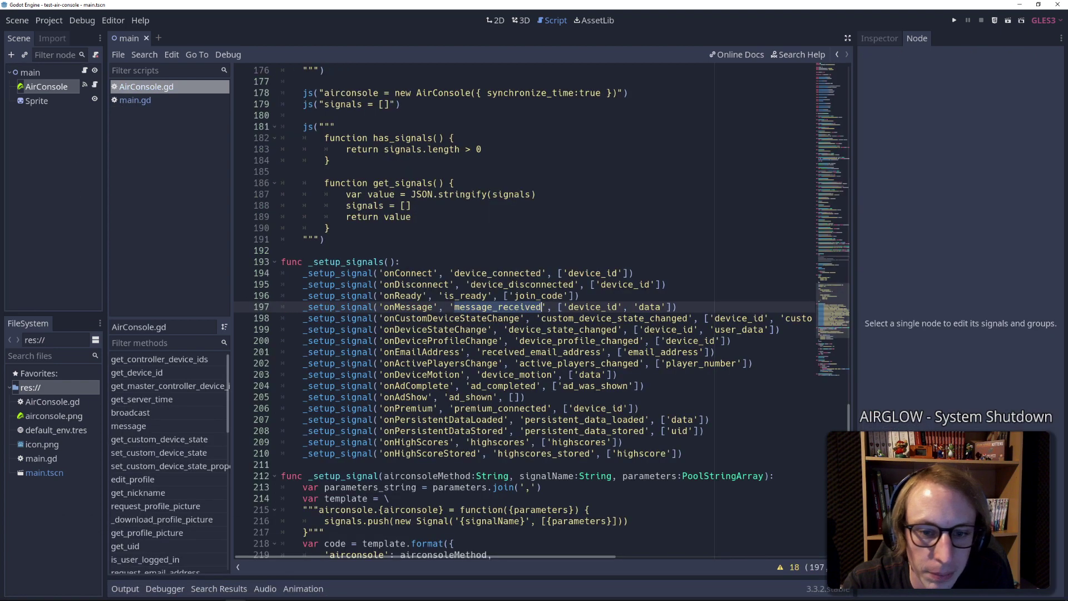
pyautogui.scroll(6, 365, 369)
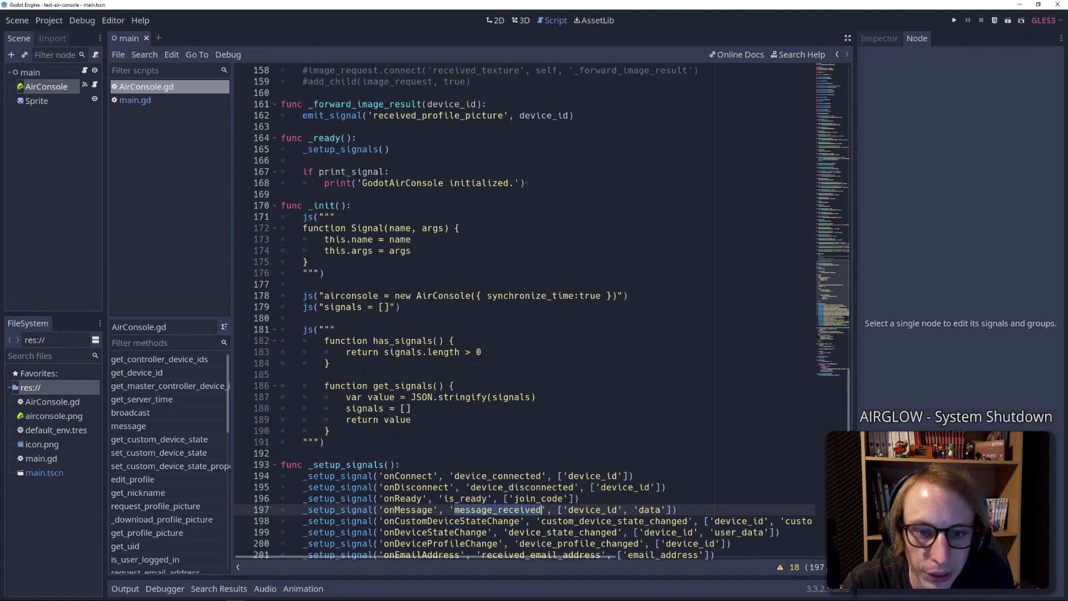
pyautogui.scroll(7, 364, 369)
pyautogui.scroll(2, 361, 374)
pyautogui.scroll(3, 362, 374)
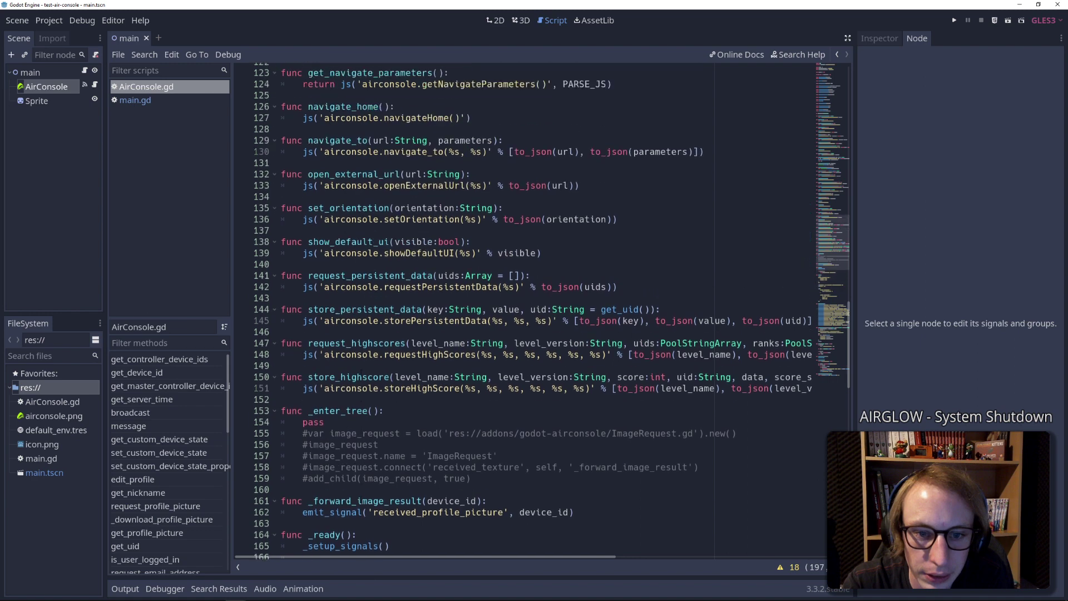
pyautogui.scroll(1, 362, 374)
pyautogui.scroll(1, 360, 373)
pyautogui.scroll(4, 361, 374)
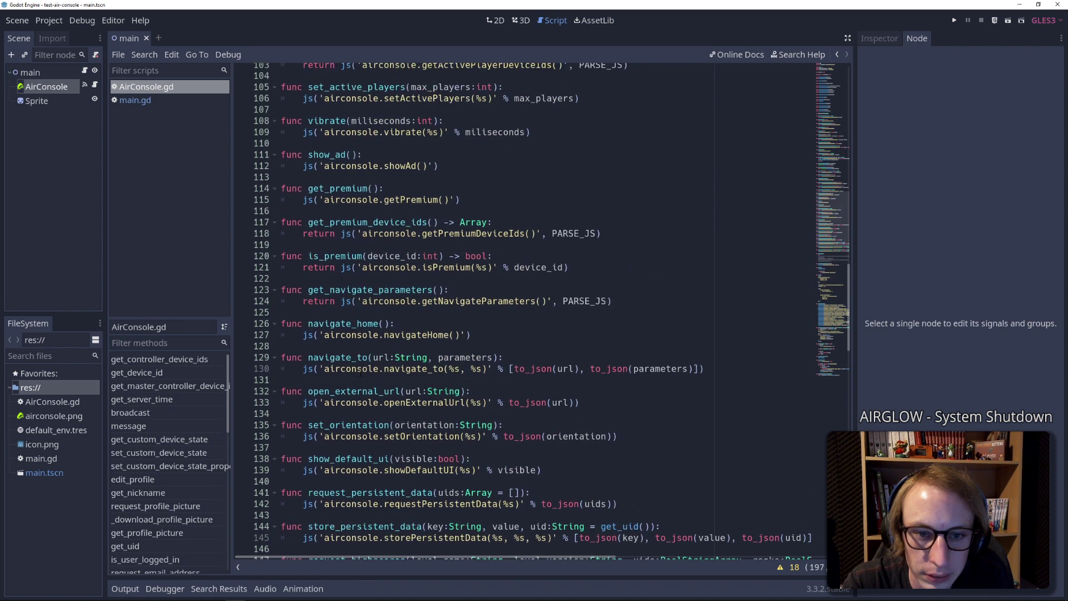
pyautogui.scroll(3, 361, 374)
pyautogui.scroll(4, 360, 374)
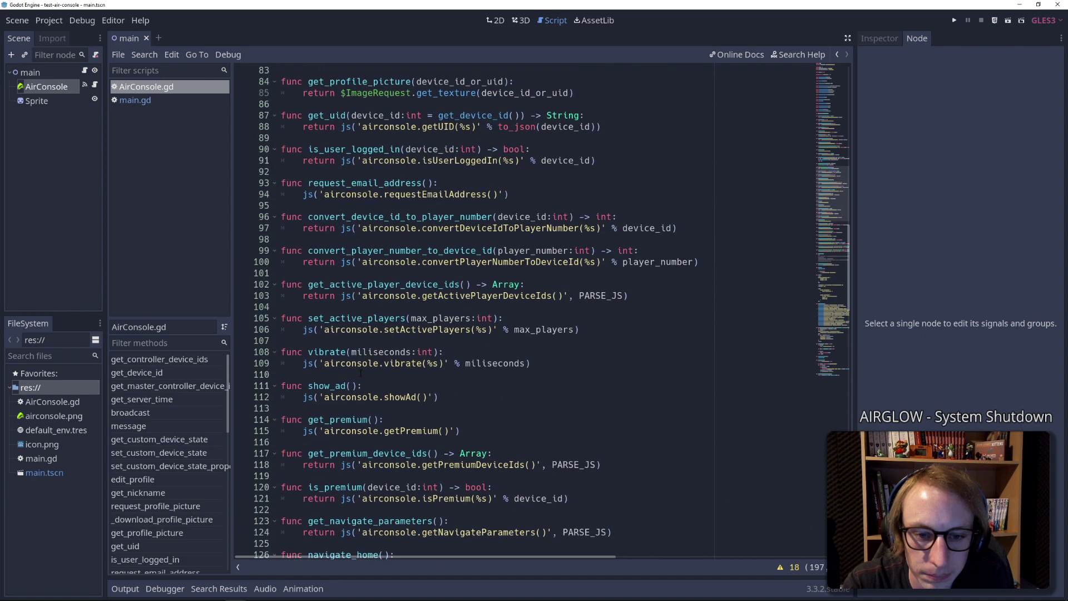
pyautogui.scroll(6, 360, 374)
pyautogui.scroll(1, 360, 373)
pyautogui.scroll(6, 360, 374)
pyautogui.scroll(6, 361, 373)
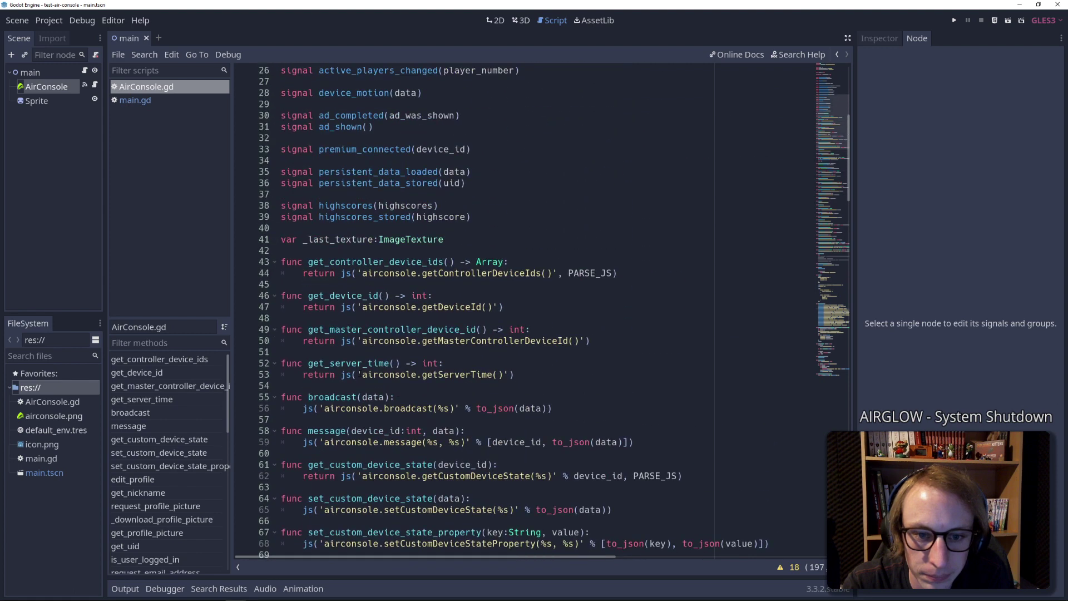
pyautogui.scroll(-1, 360, 374)
pyautogui.doubleClick(334, 363)
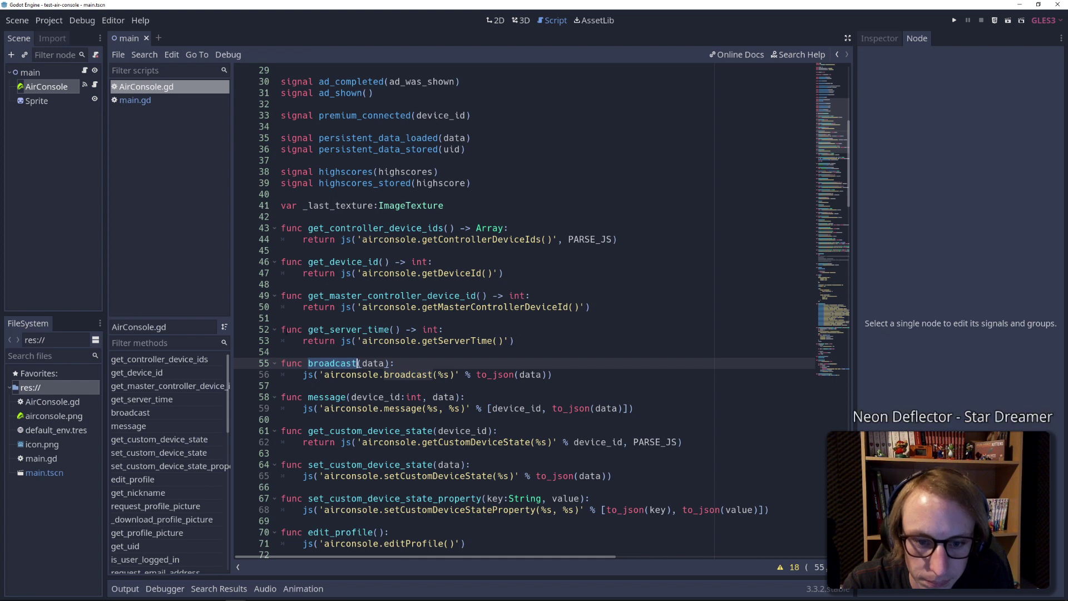
# Highlight message, device_id, get_custom_device_state and set_custom_device_state further down the script
pyautogui.scroll(-2, 523, 311)
pyautogui.scroll(-1, 523, 311)
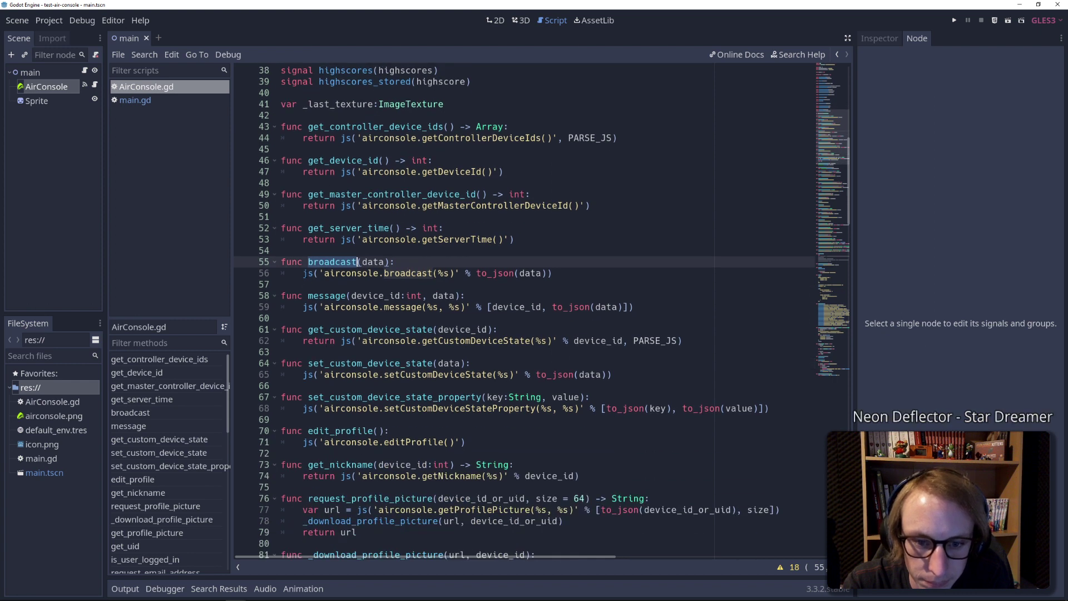
pyautogui.doubleClick(326, 296)
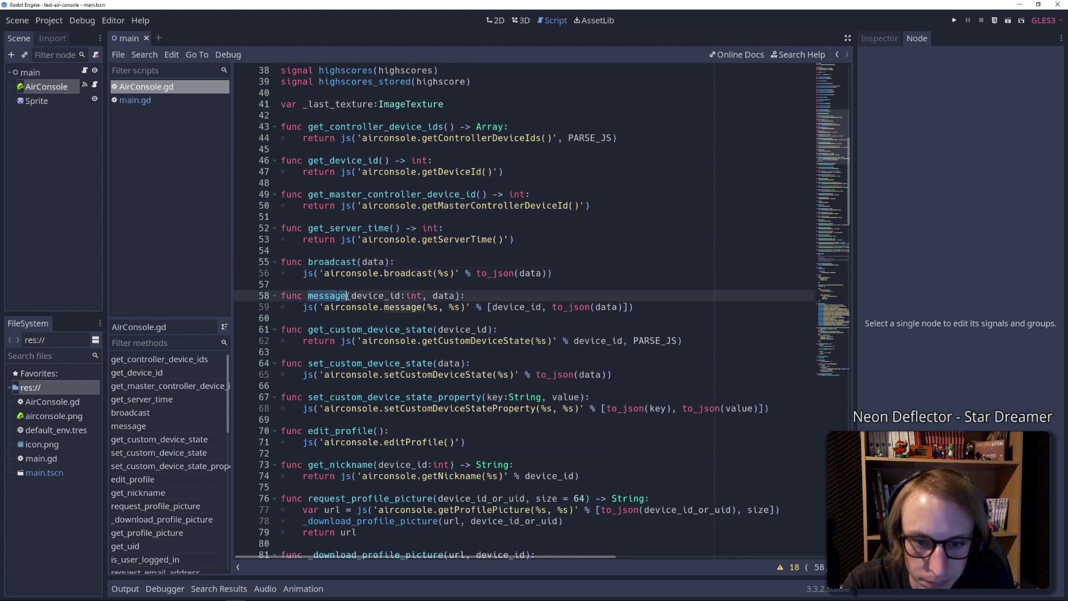
pyautogui.doubleClick(398, 295)
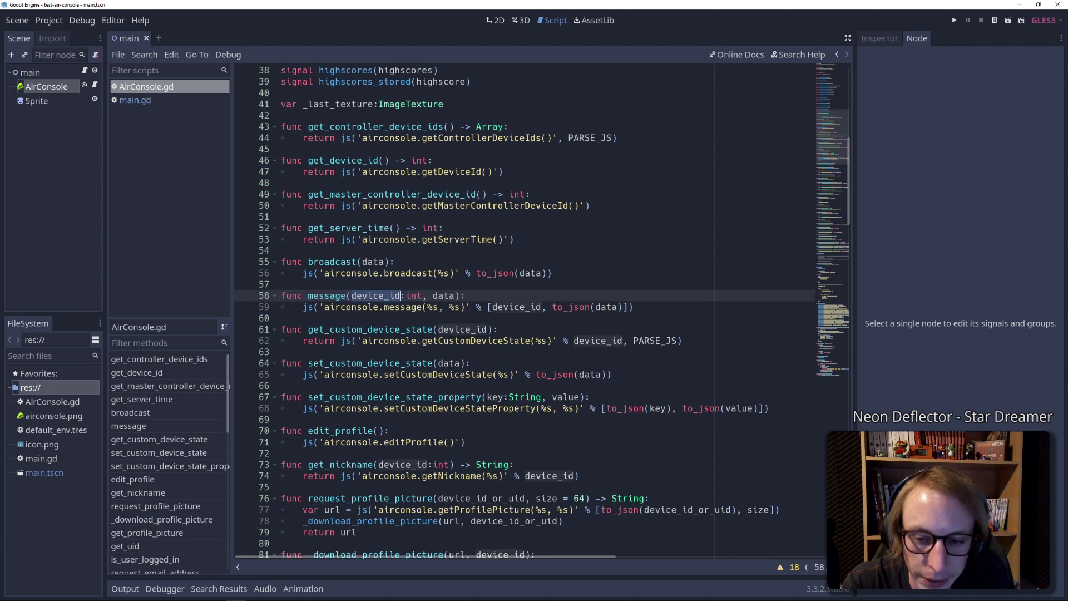
pyautogui.doubleClick(370, 329)
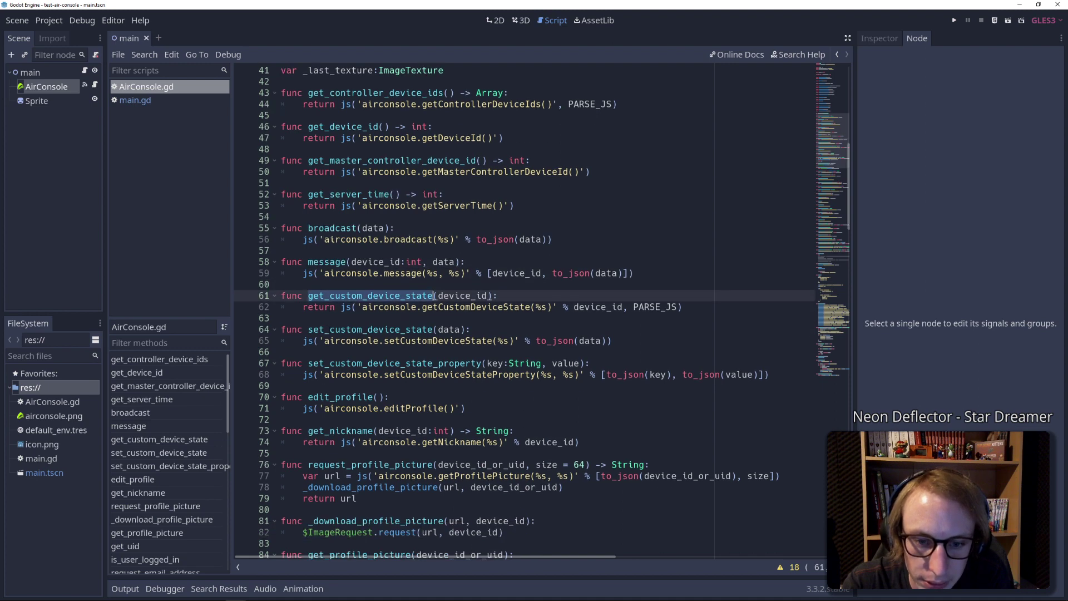
pyautogui.doubleClick(370, 329)
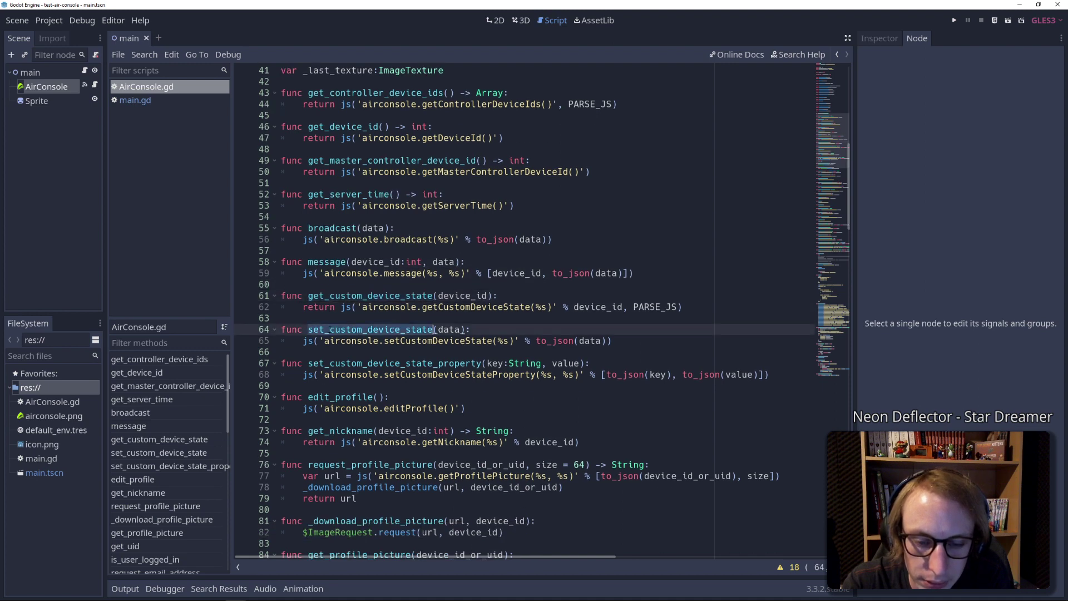
pyautogui.scroll(-2, 370, 330)
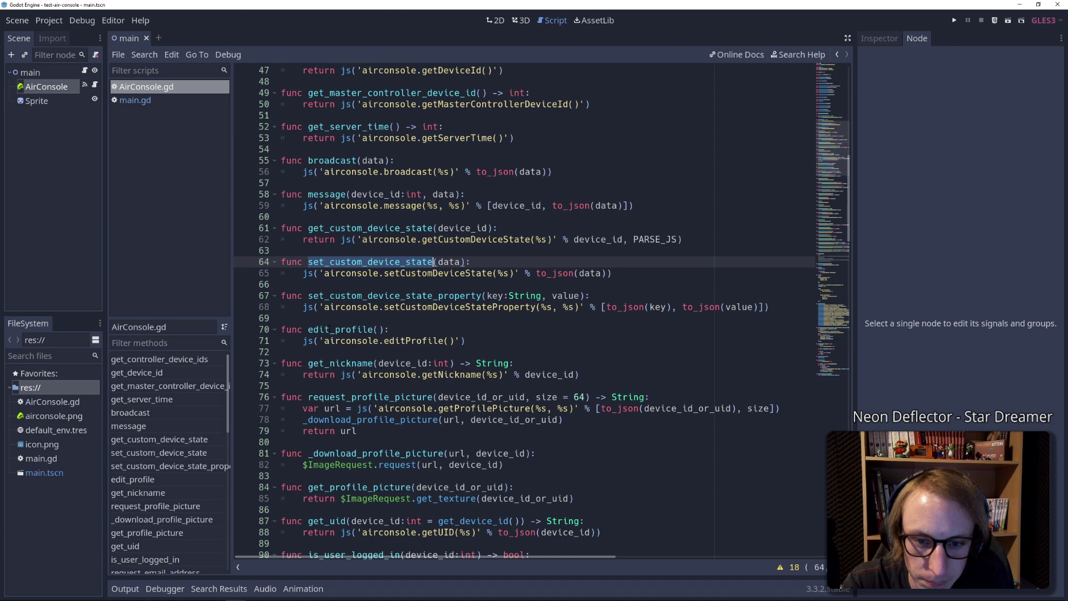
pyautogui.scroll(-2, 328, 330)
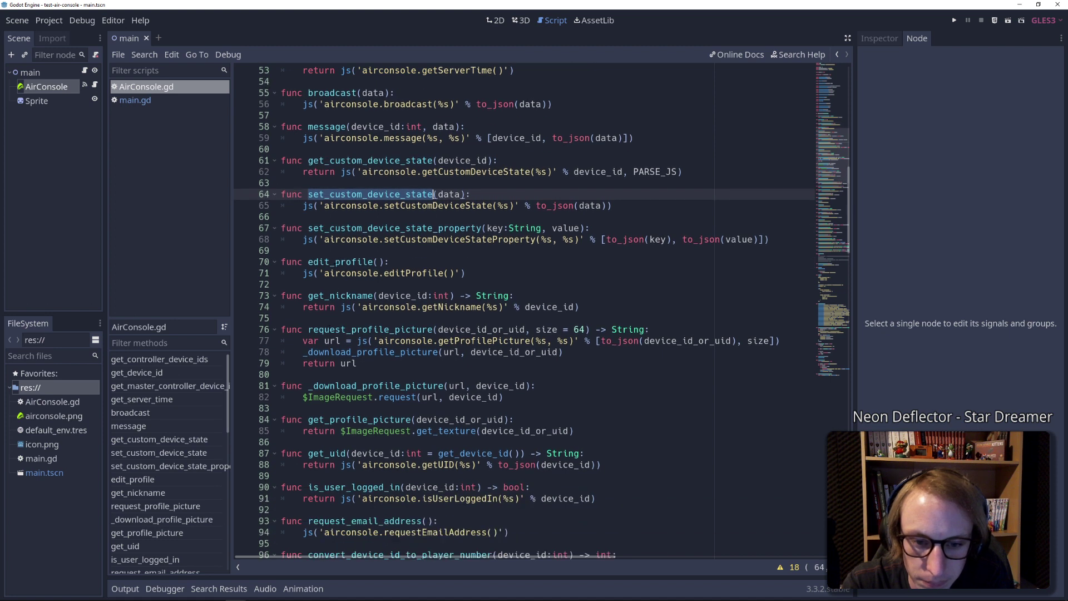
pyautogui.scroll(-4, 434, 194)
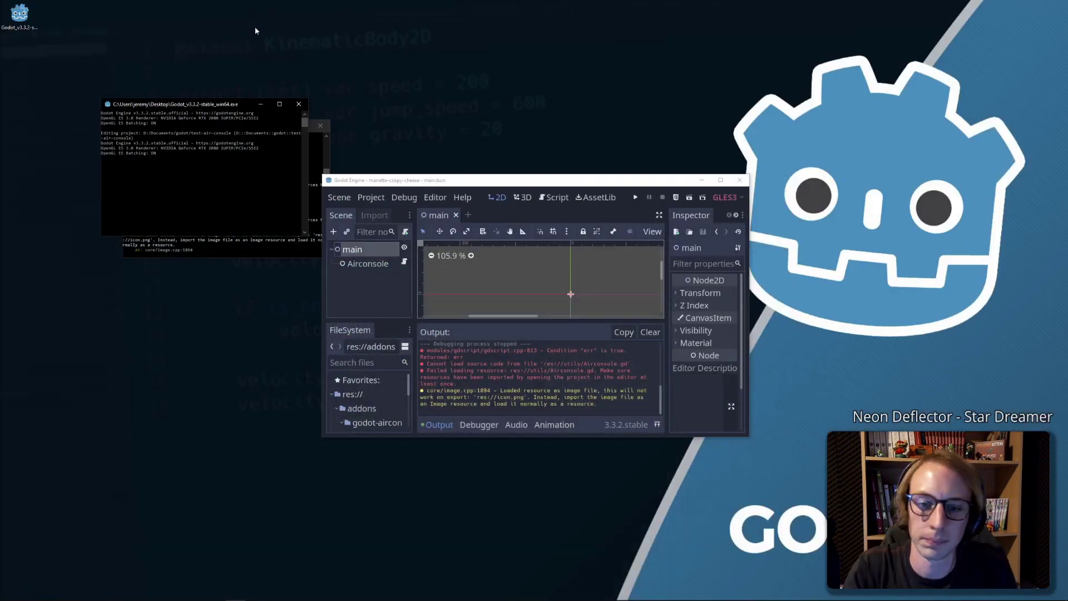
# Maximize Godot, show the Airconsole node's signals, and view the ad_shown declaration in its script
pyautogui.doubleClick(512, 183)
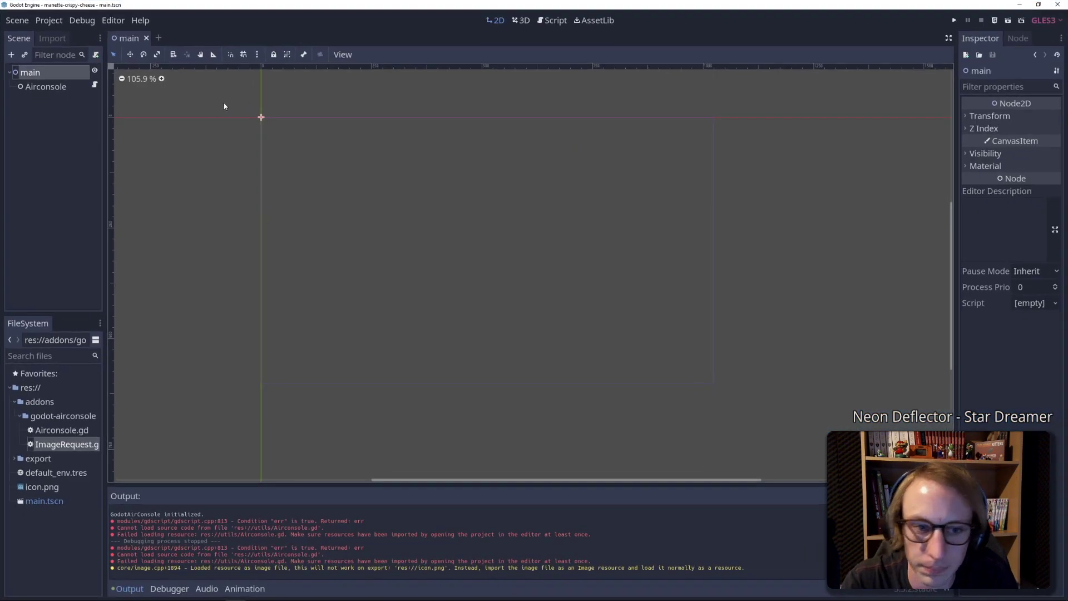
pyautogui.click(69, 87)
pyautogui.click(74, 77)
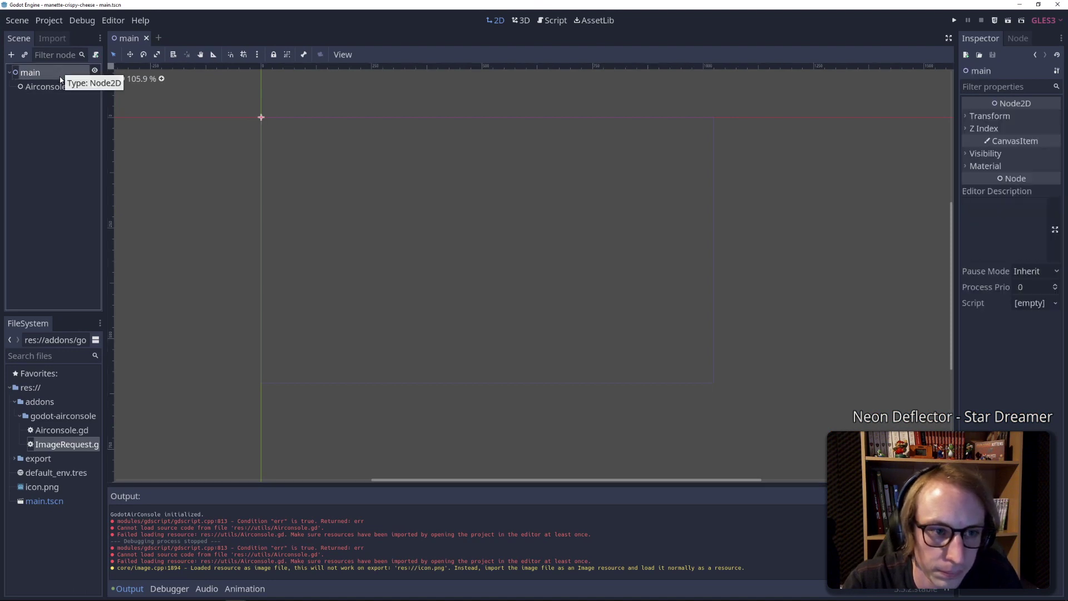
pyautogui.click(51, 87)
pyautogui.click(1016, 39)
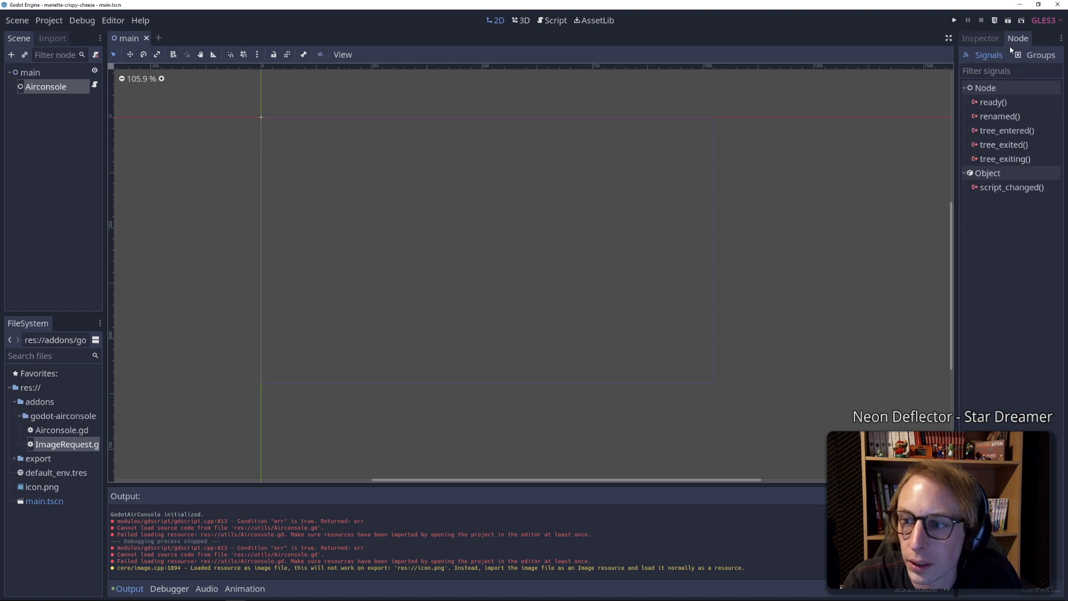
pyautogui.click(96, 86)
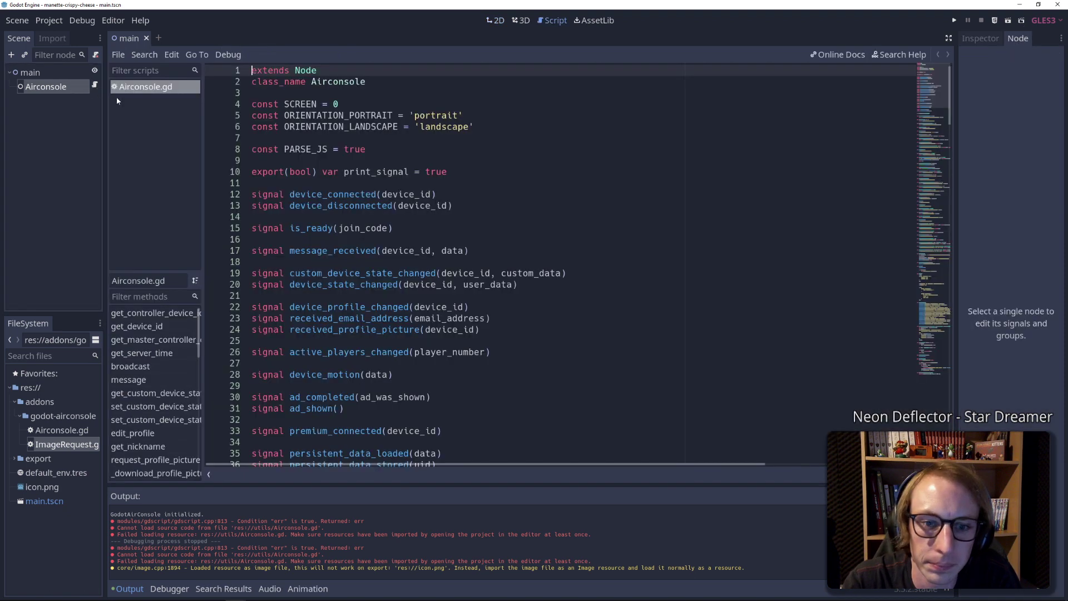
pyautogui.scroll(-3, 329, 363)
pyautogui.click(330, 307)
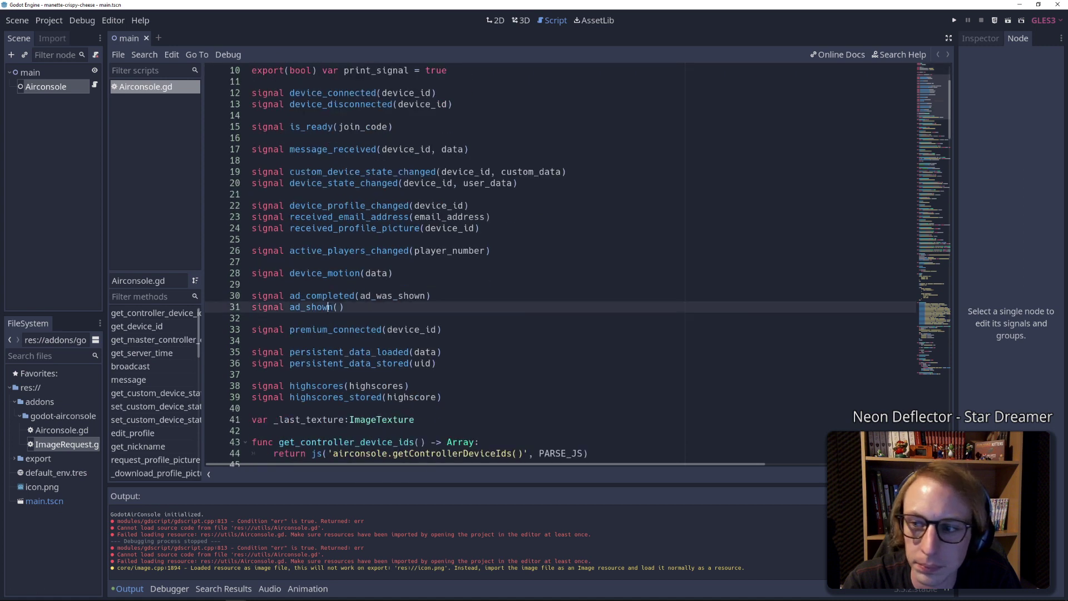
# Recheck the Airconsole node's signals and groups, then reopen its script
pyautogui.click(45, 87)
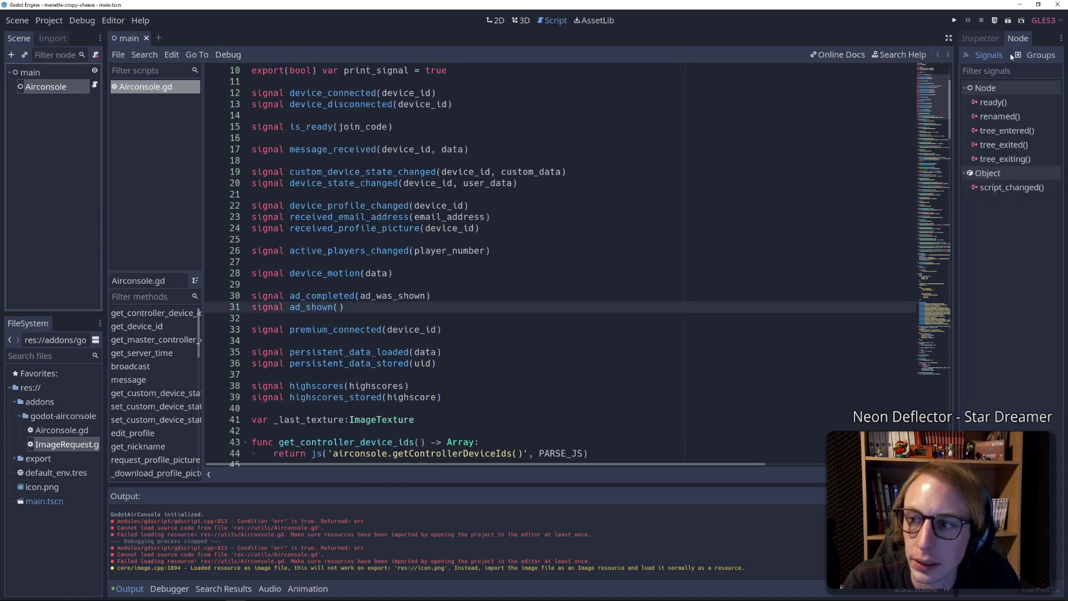
pyautogui.click(1035, 54)
pyautogui.click(990, 55)
pyautogui.click(37, 77)
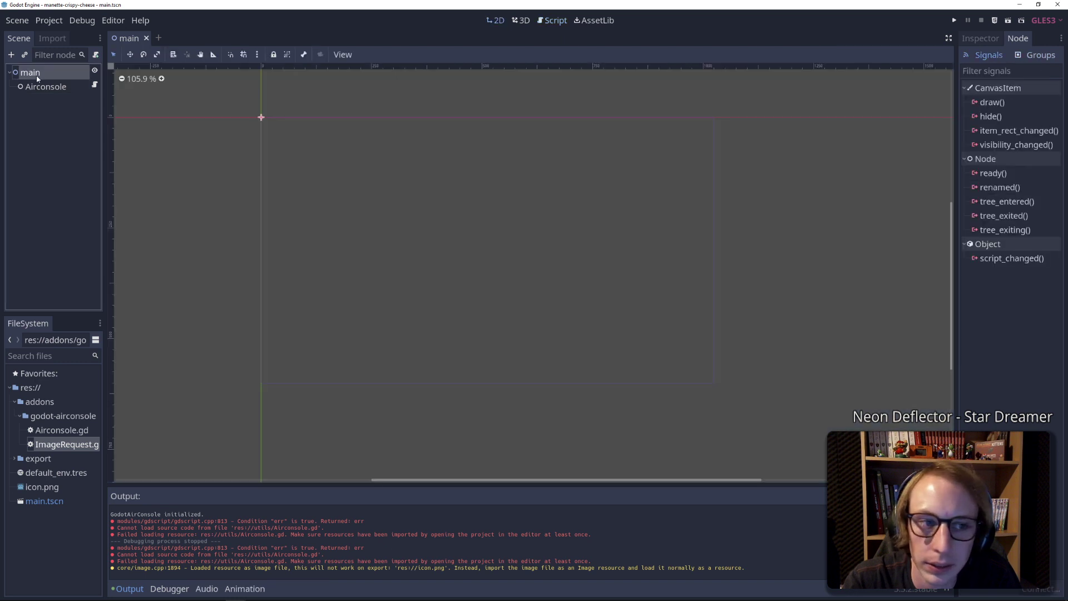
pyautogui.click(44, 87)
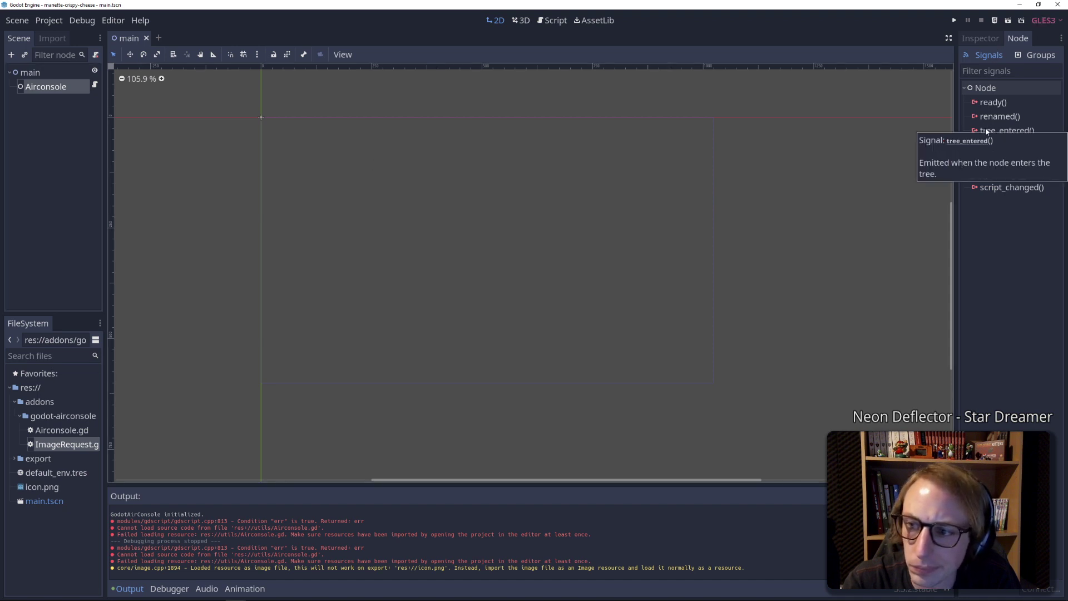
pyautogui.click(94, 85)
pyautogui.scroll(3, 322, 137)
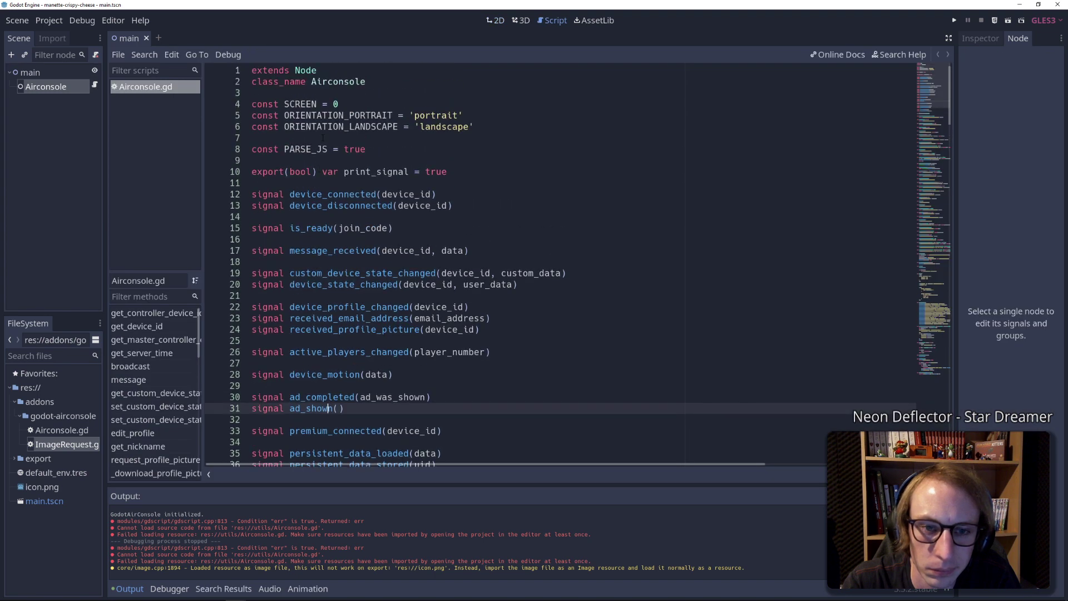
pyautogui.click(74, 91)
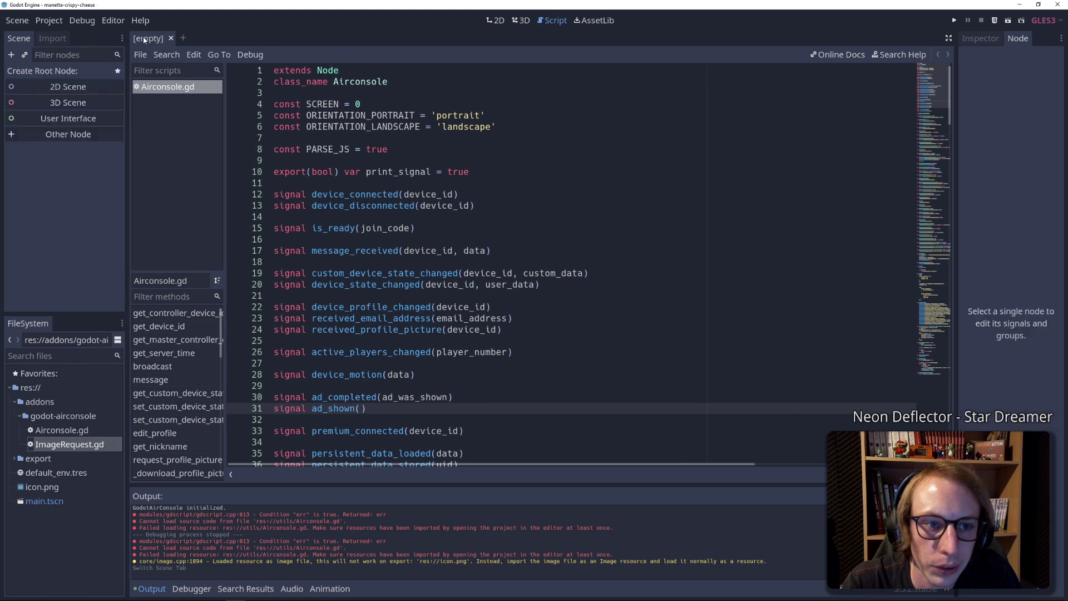
# Close and reopen main.tscn, recheck the Airconsole signals, and select Airconsole.gd in FileSystem
pyautogui.click(147, 38)
pyautogui.doubleClick(44, 500)
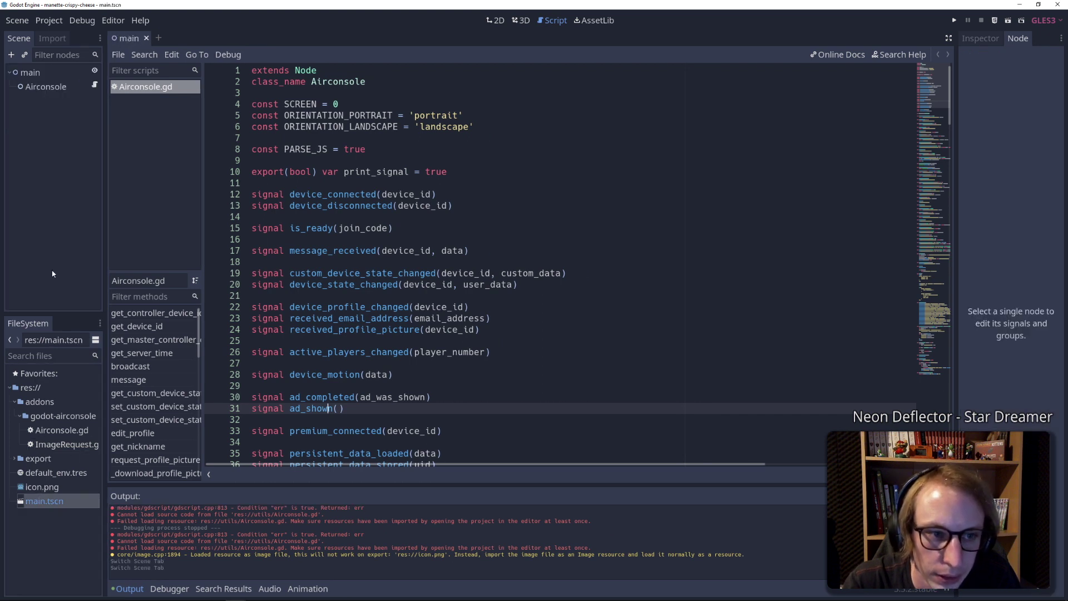
pyautogui.click(58, 86)
pyautogui.click(31, 72)
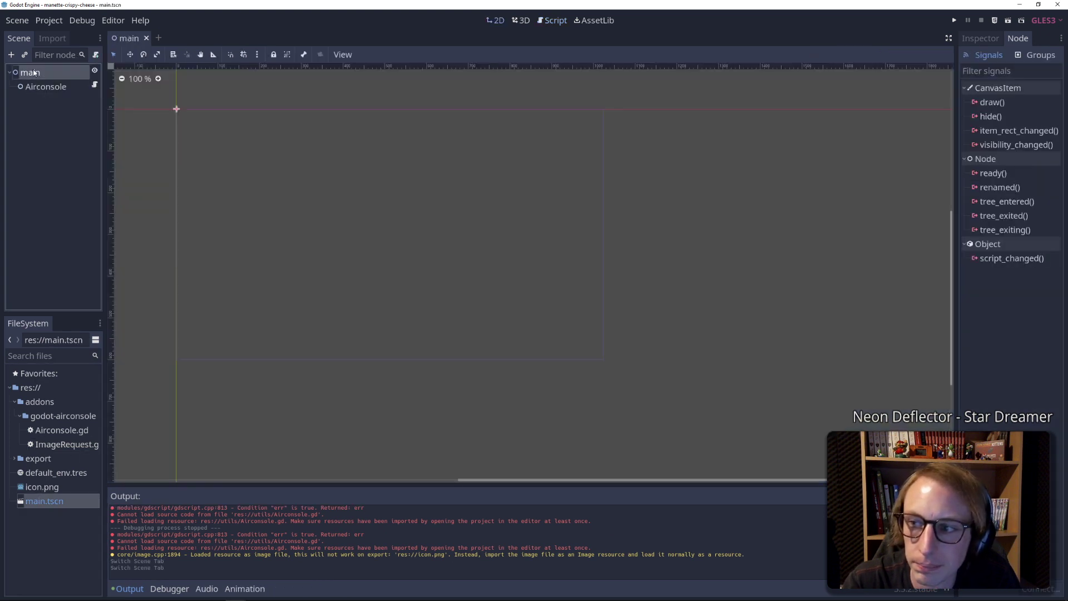
pyautogui.click(29, 90)
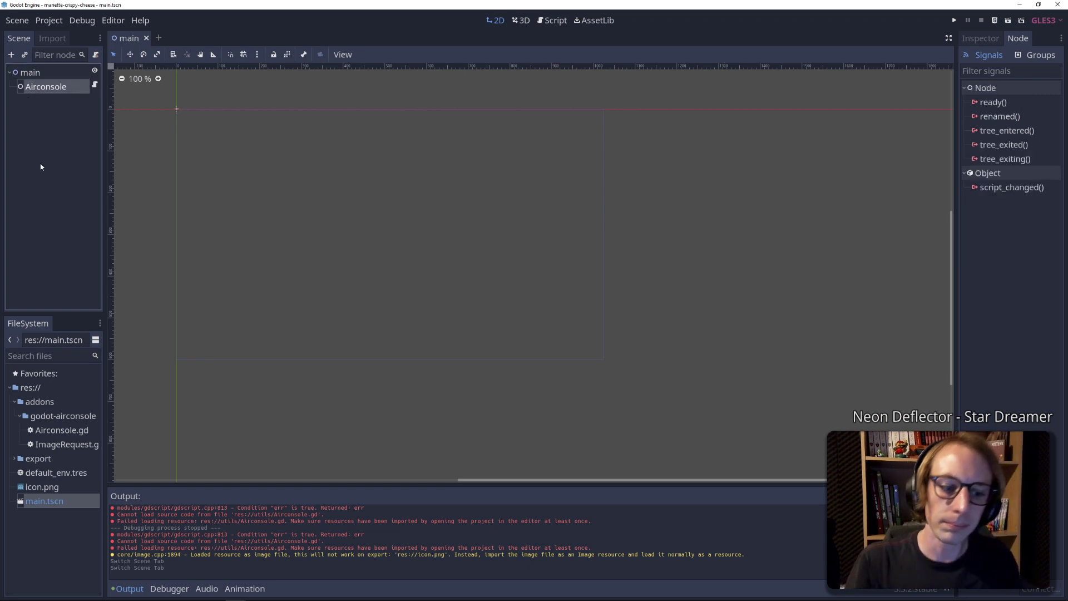
pyautogui.click(55, 430)
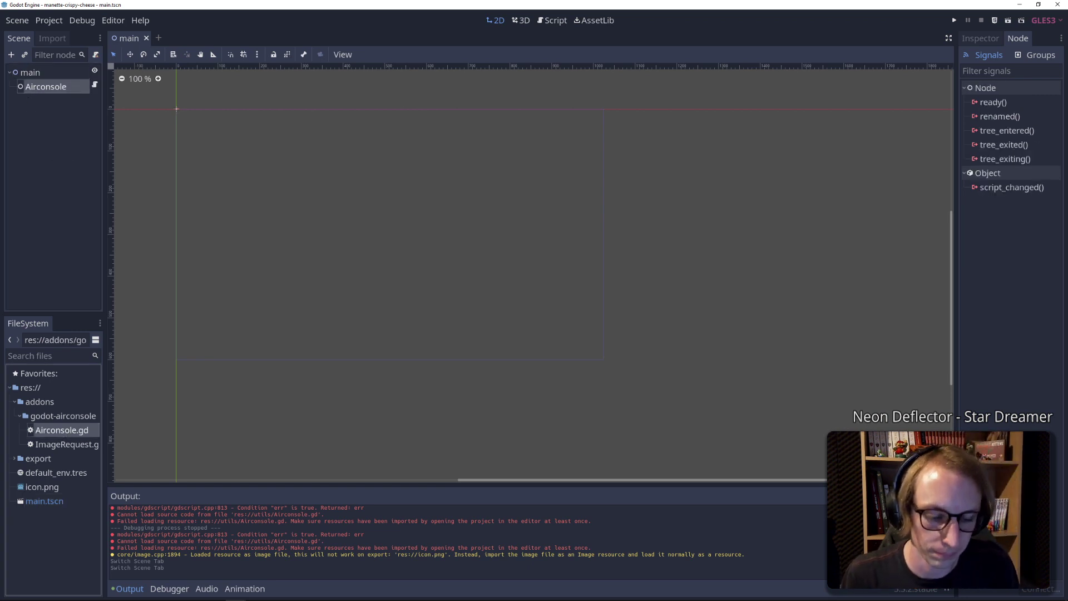
pyautogui.click(56, 594)
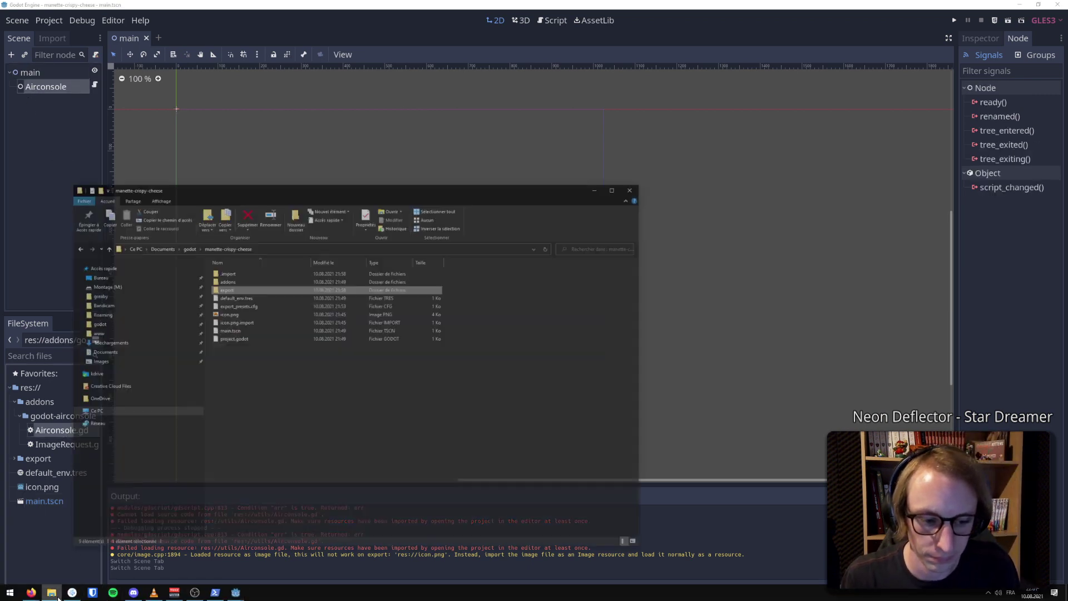
pyautogui.click(55, 594)
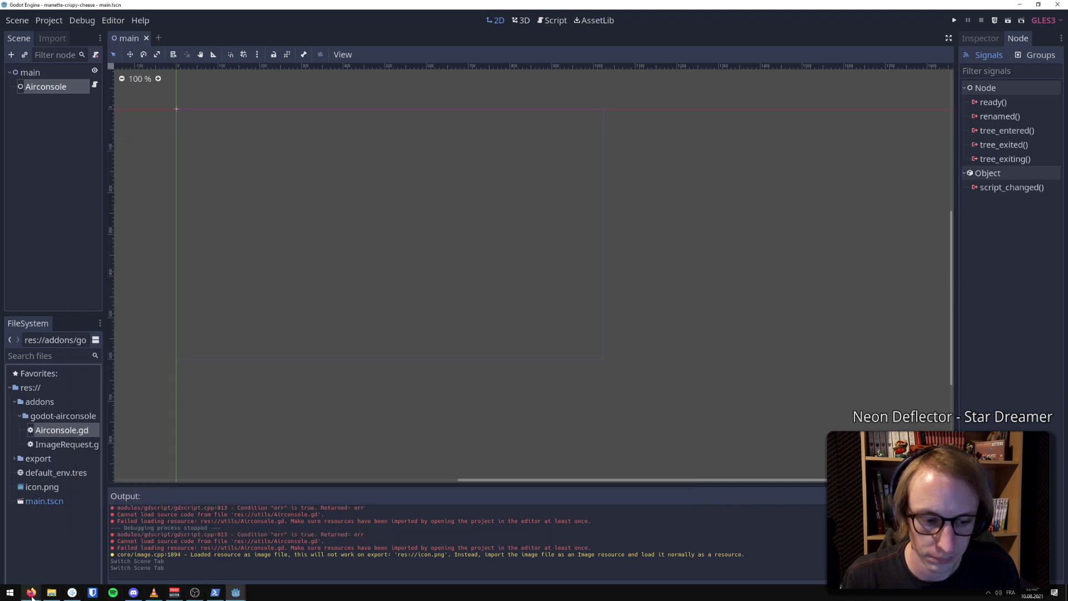
# Bring Firefox forward and go from the GitHub issue to the godot-airconsole repository's code page
pyautogui.moveTo(31, 593)
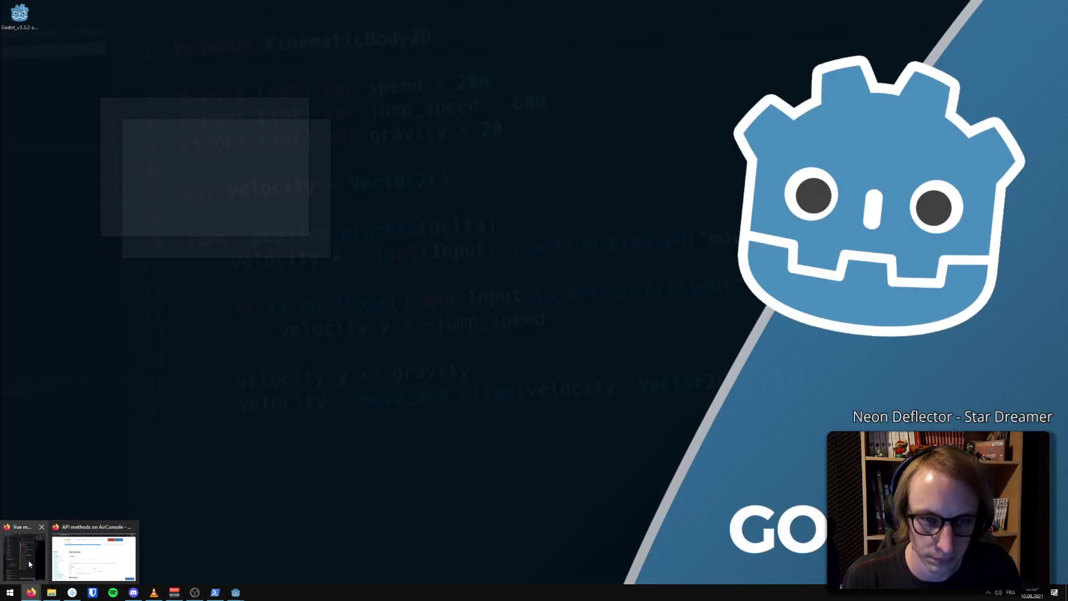
pyautogui.click(89, 559)
pyautogui.click(331, 9)
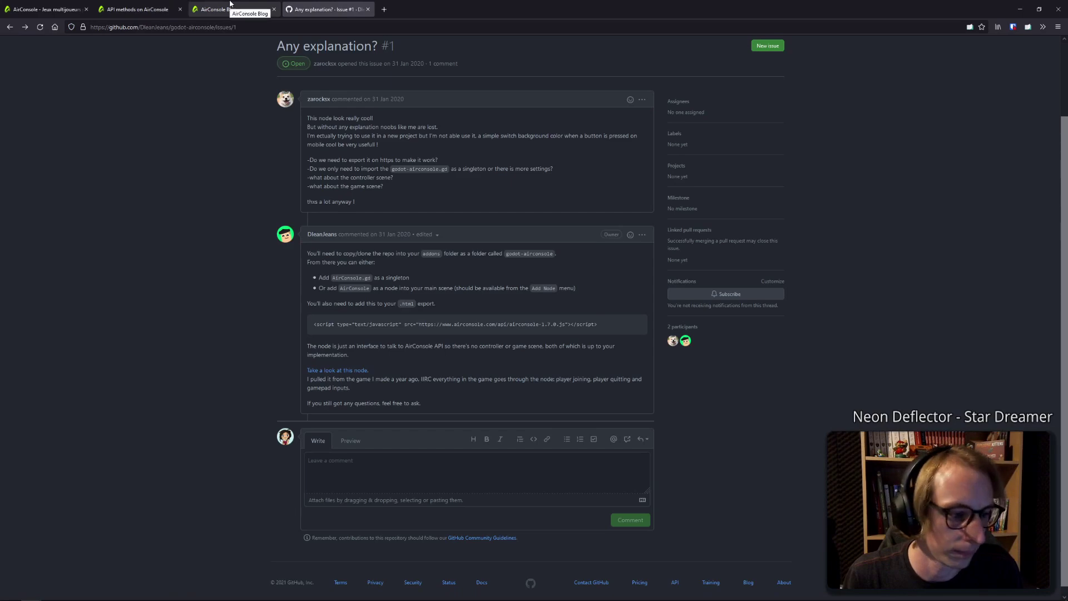
pyautogui.click(245, 9)
pyautogui.click(308, 4)
pyautogui.scroll(3, 292, 161)
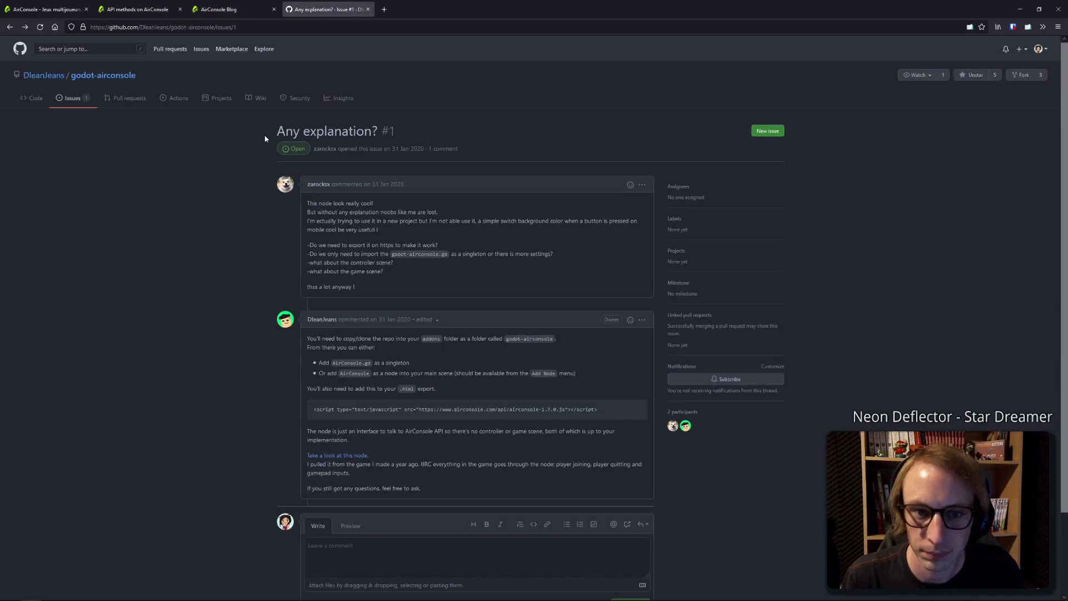
pyautogui.click(36, 98)
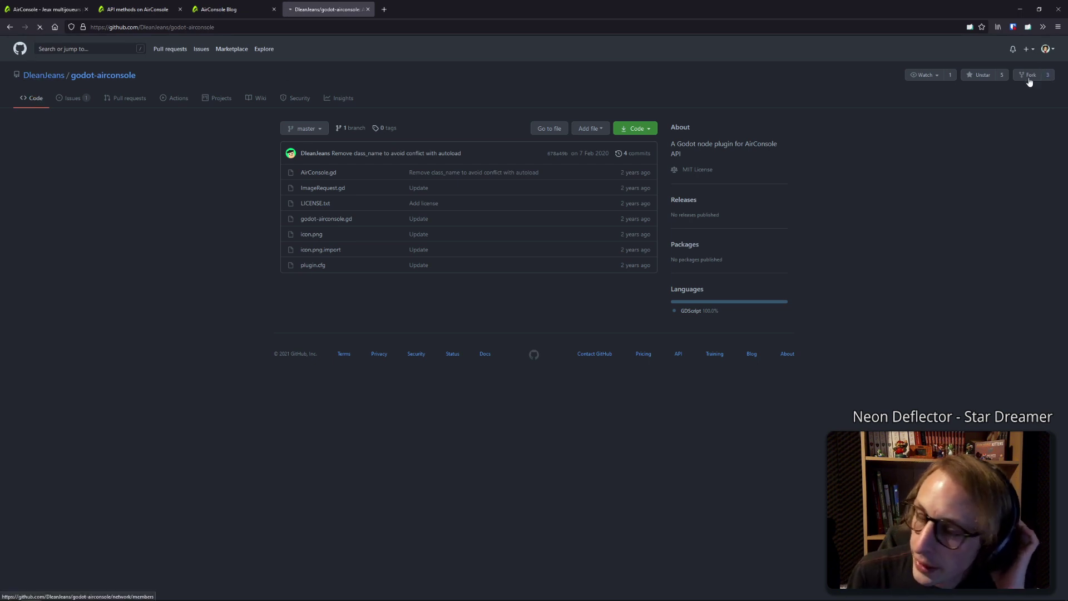
# Pick the deakcor fork from the forks list and browse into its demos/html-controller-demo folder
pyautogui.click(1047, 74)
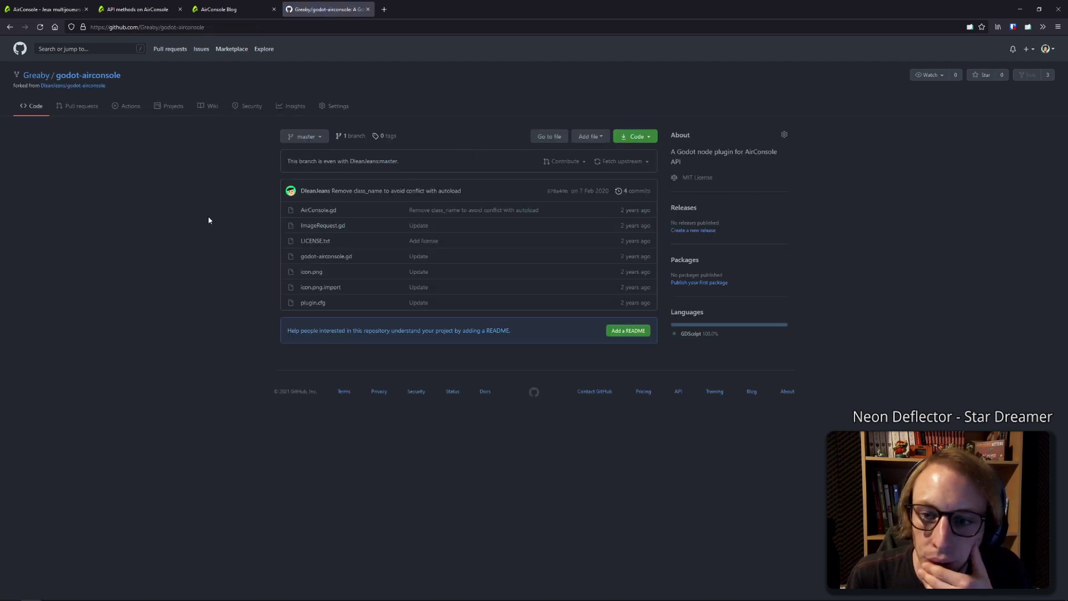
pyautogui.click(9, 28)
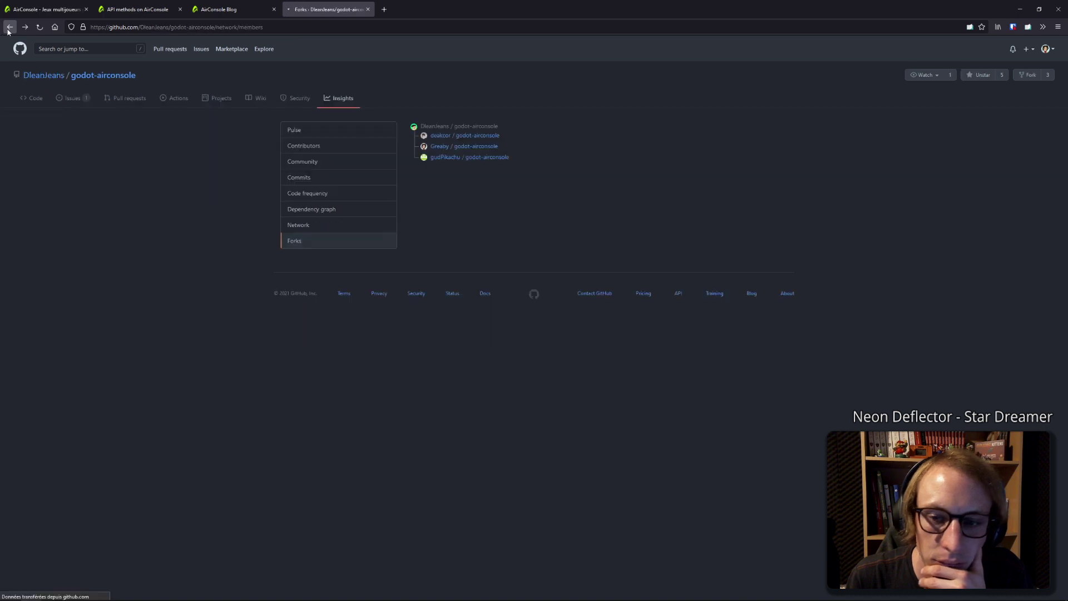
pyautogui.click(470, 136)
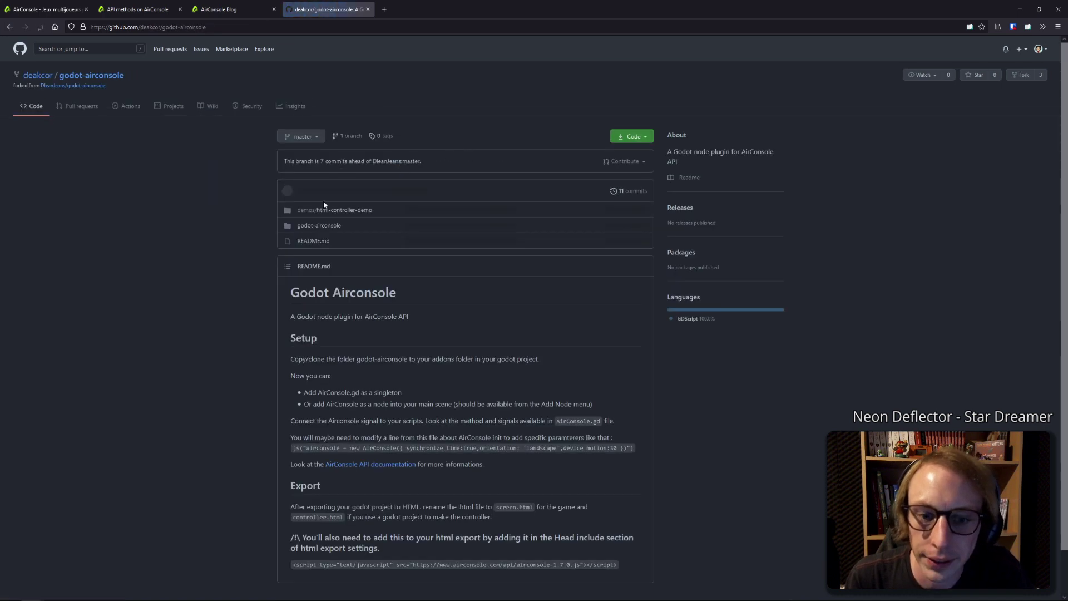
pyautogui.scroll(-2, 202, 196)
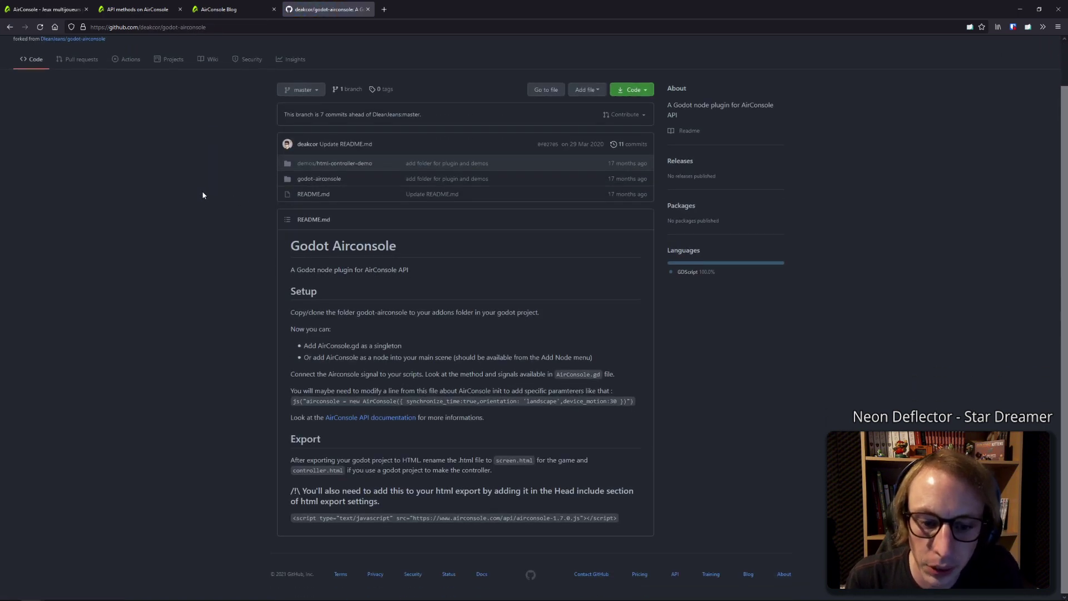
pyautogui.scroll(2, 203, 192)
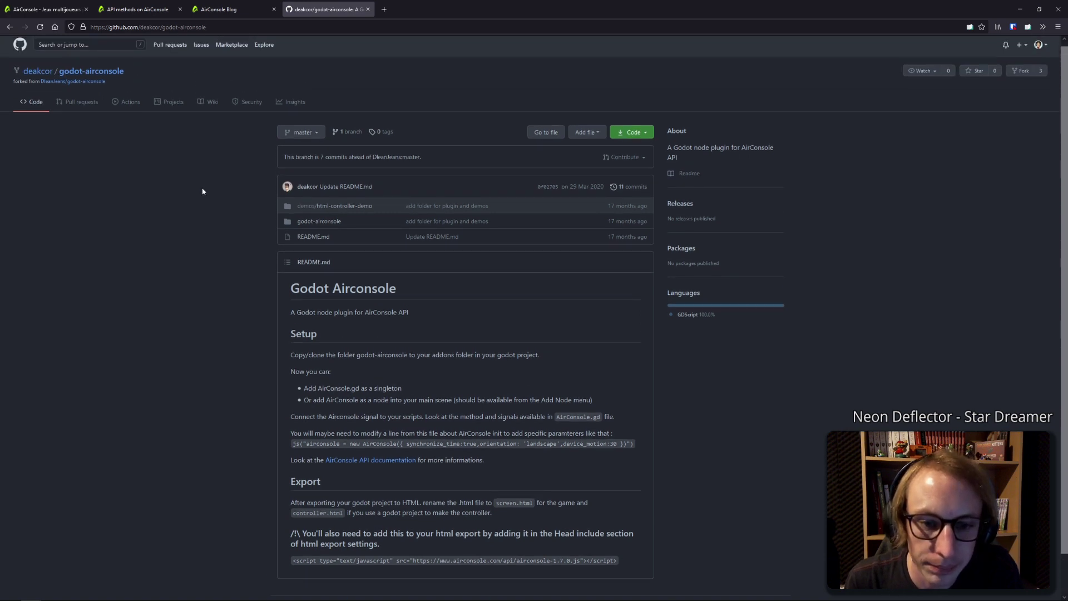
pyautogui.click(364, 207)
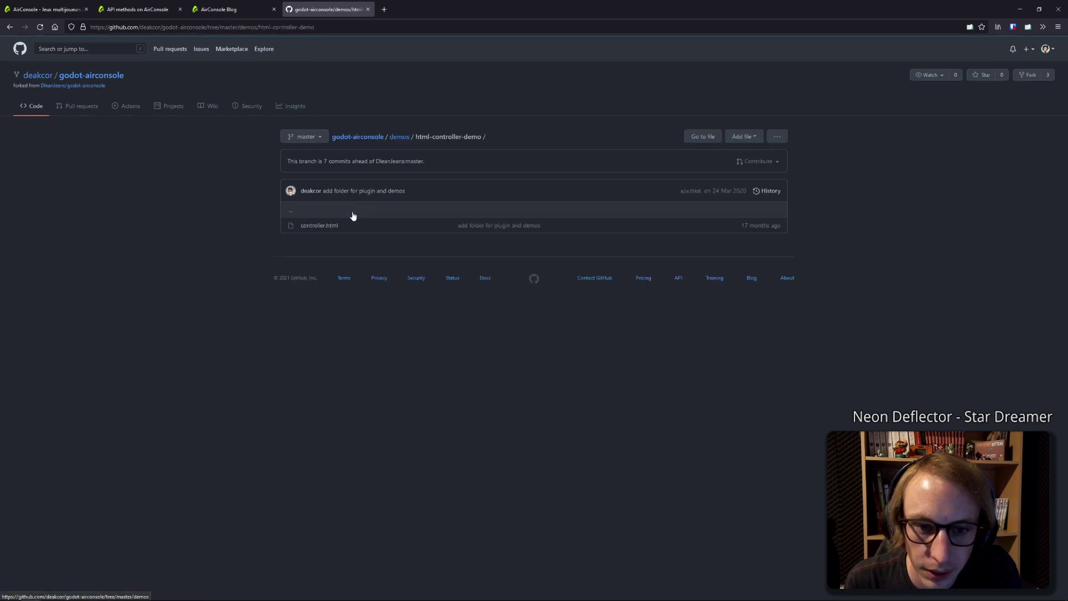
# View controller.html in the deakcor fork and scroll through its code
pyautogui.click(331, 226)
pyautogui.scroll(-3, 198, 222)
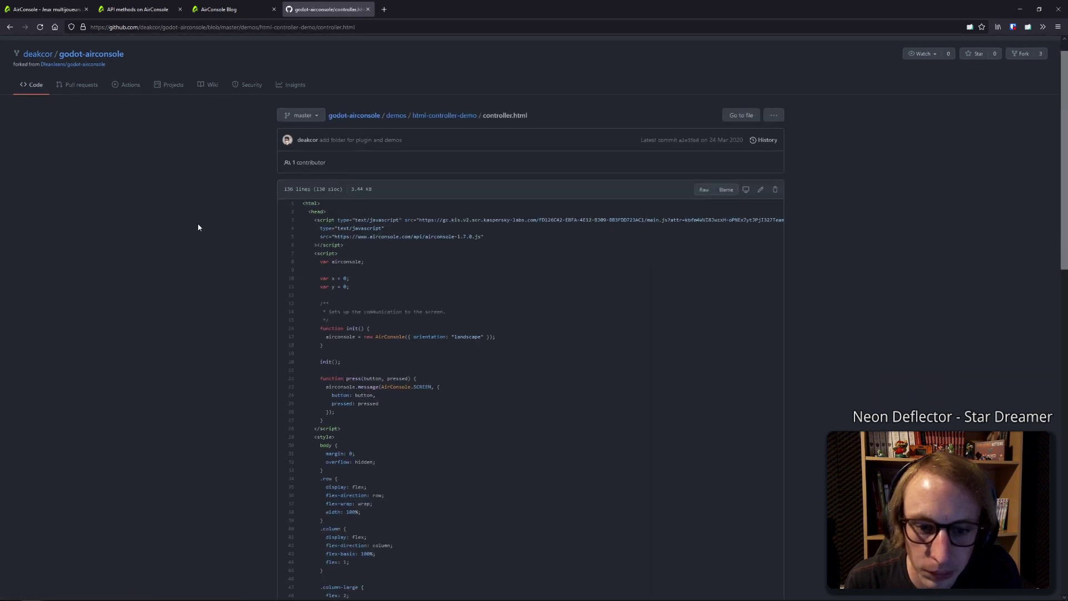
pyautogui.scroll(2, 198, 226)
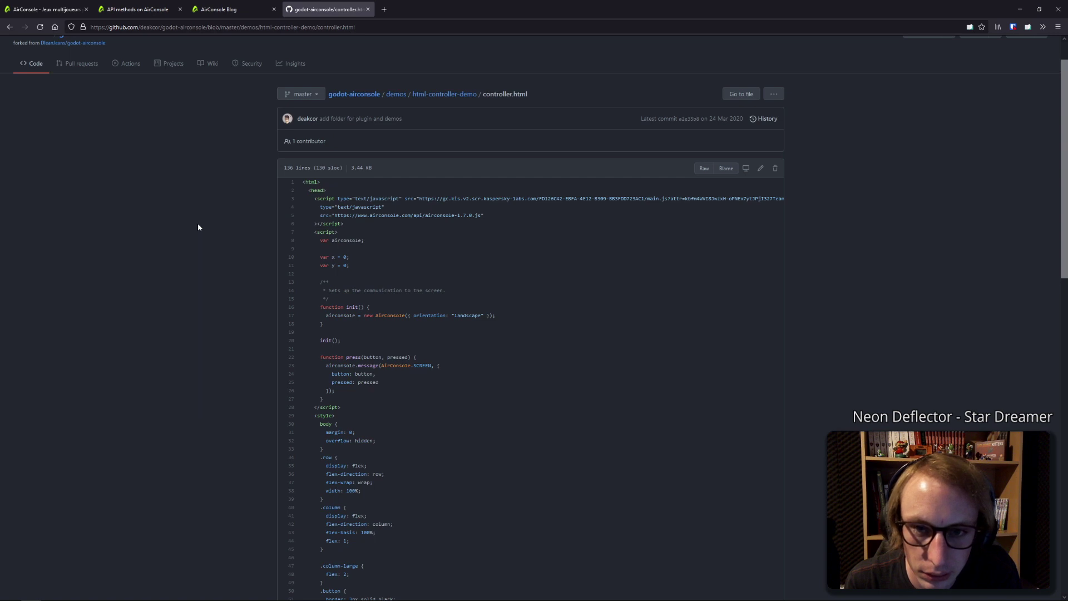
pyautogui.scroll(-1, 198, 227)
pyautogui.scroll(-5, 198, 226)
pyautogui.scroll(-4, 198, 226)
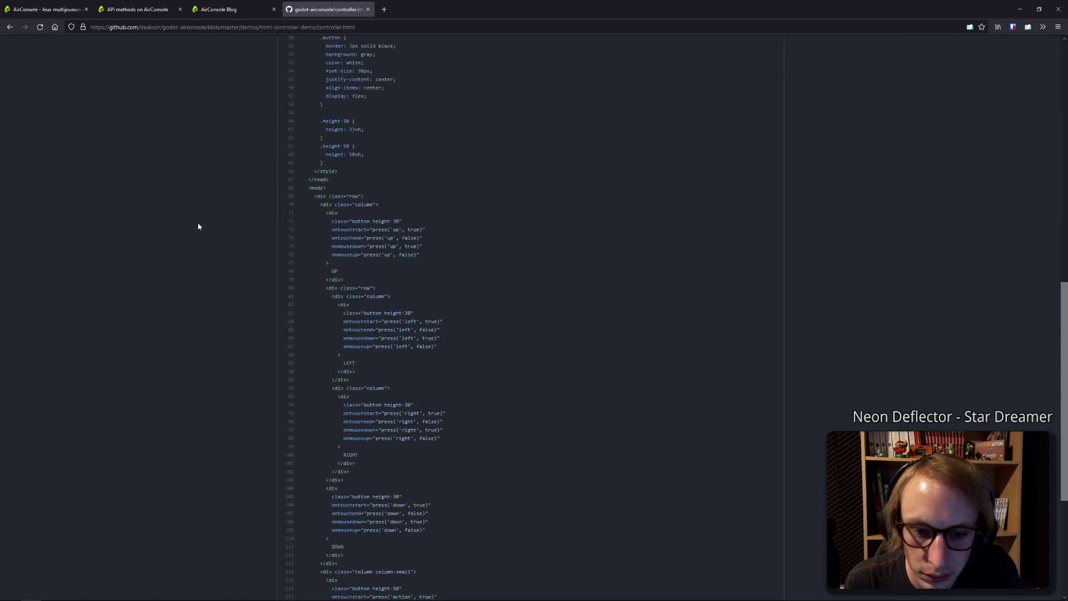
pyautogui.scroll(-4, 198, 226)
pyautogui.scroll(-2, 198, 226)
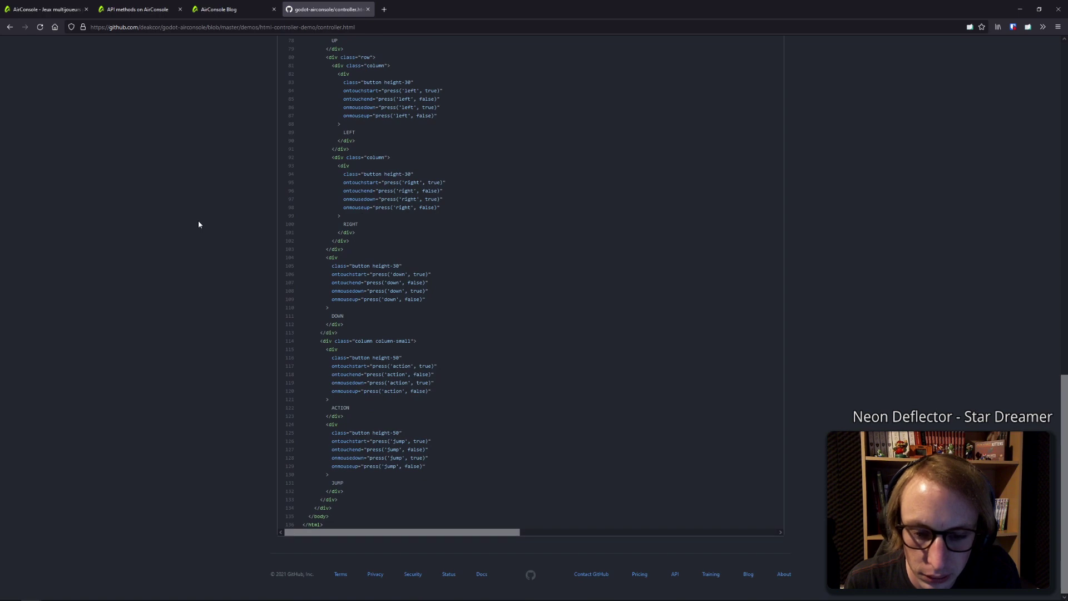
pyautogui.scroll(5, 199, 220)
pyautogui.scroll(12, 198, 214)
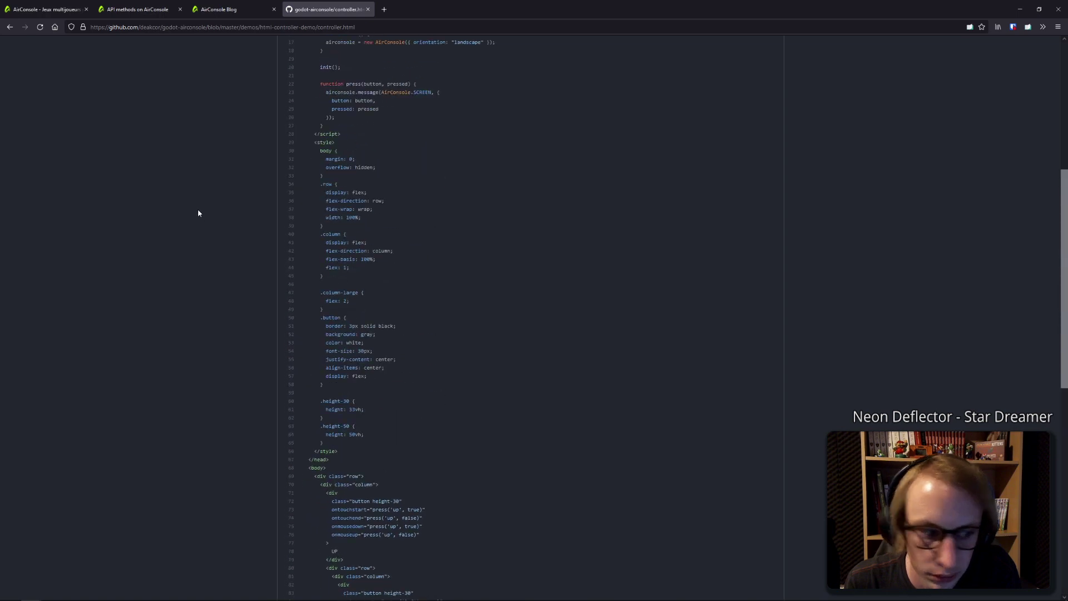
pyautogui.scroll(8, 189, 209)
# Look inside the fork's godot-airconsole plugin folder, then return to the fork's README front page
pyautogui.click(10, 26)
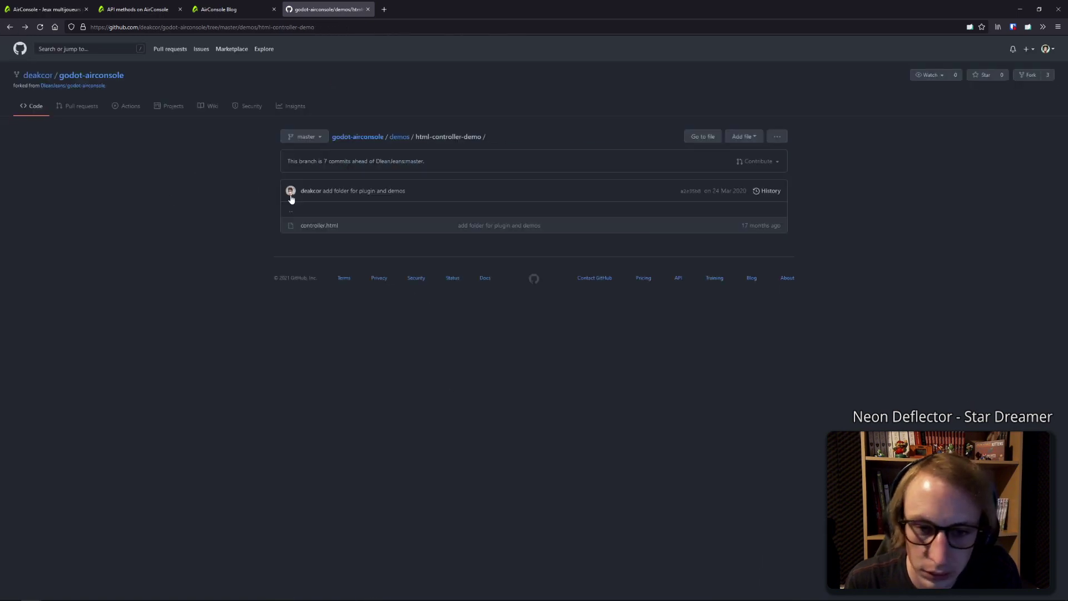
pyautogui.click(91, 75)
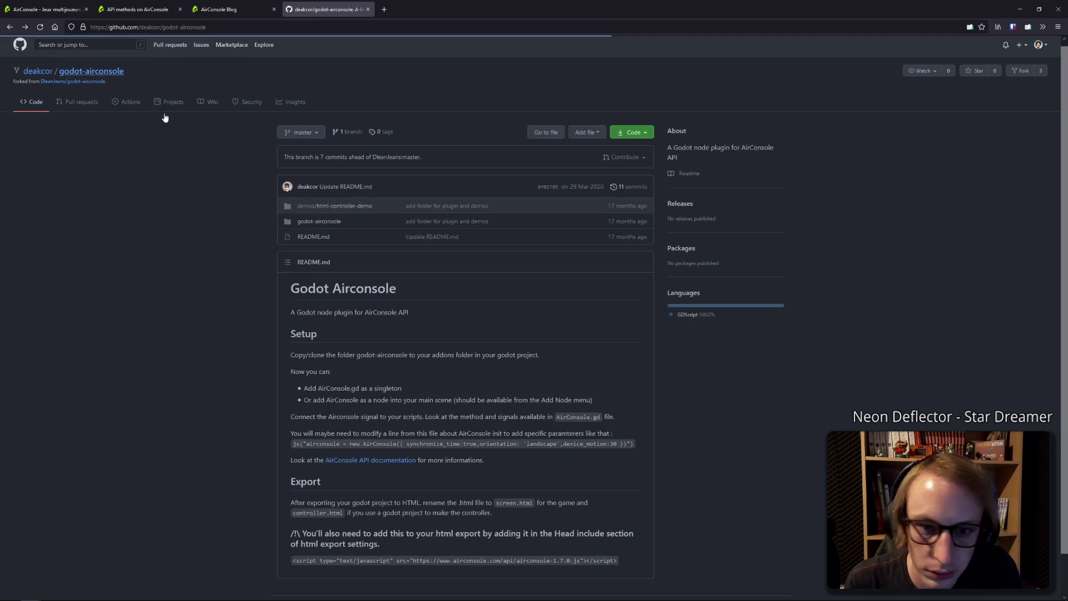
pyautogui.click(326, 225)
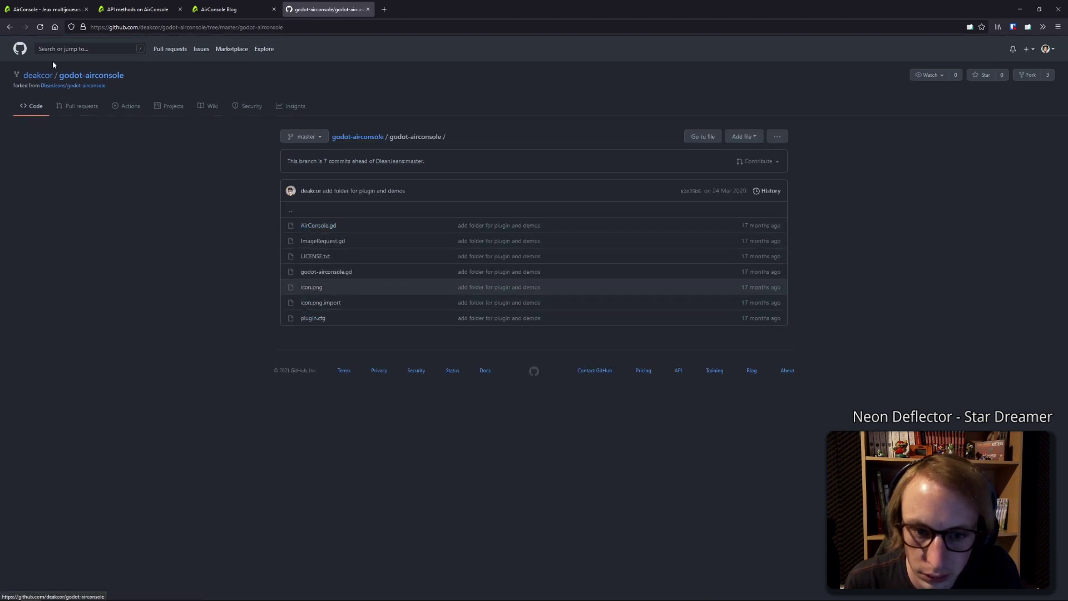
pyautogui.click(10, 27)
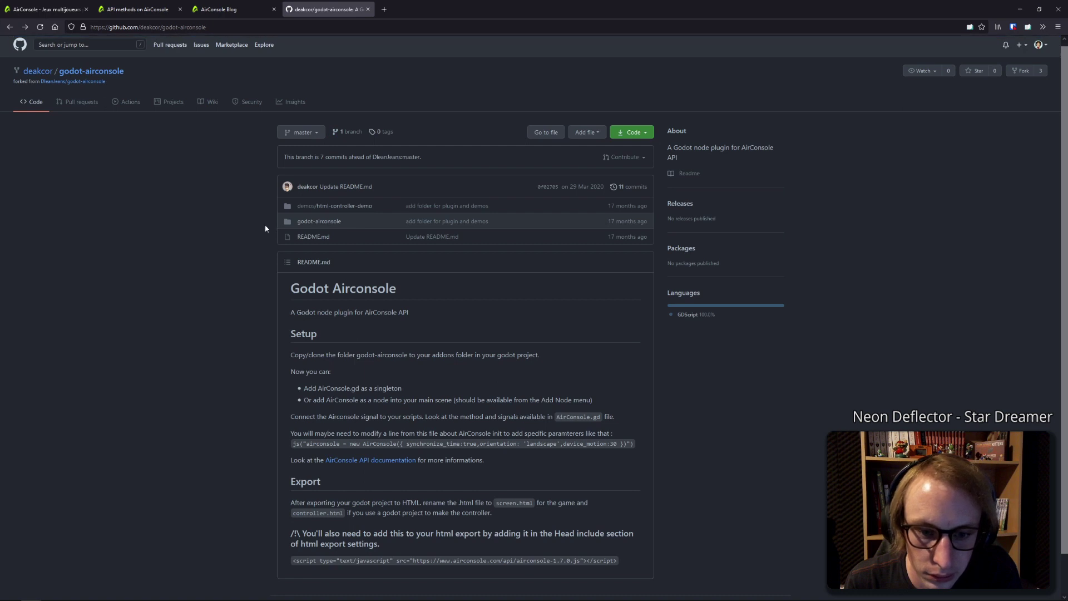
pyautogui.scroll(-2, 231, 214)
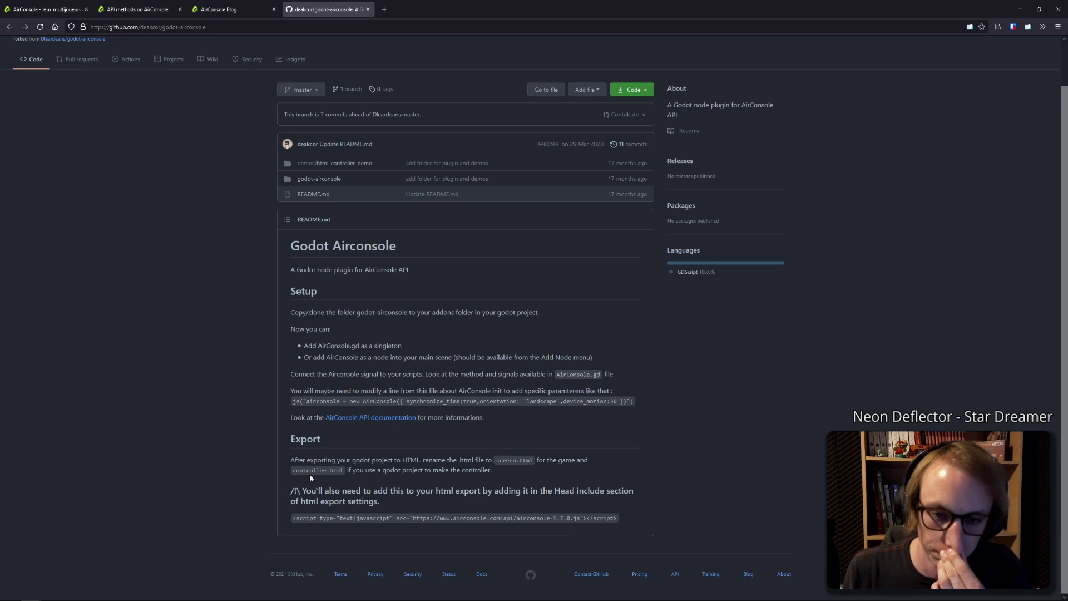
pyautogui.moveTo(221, 597)
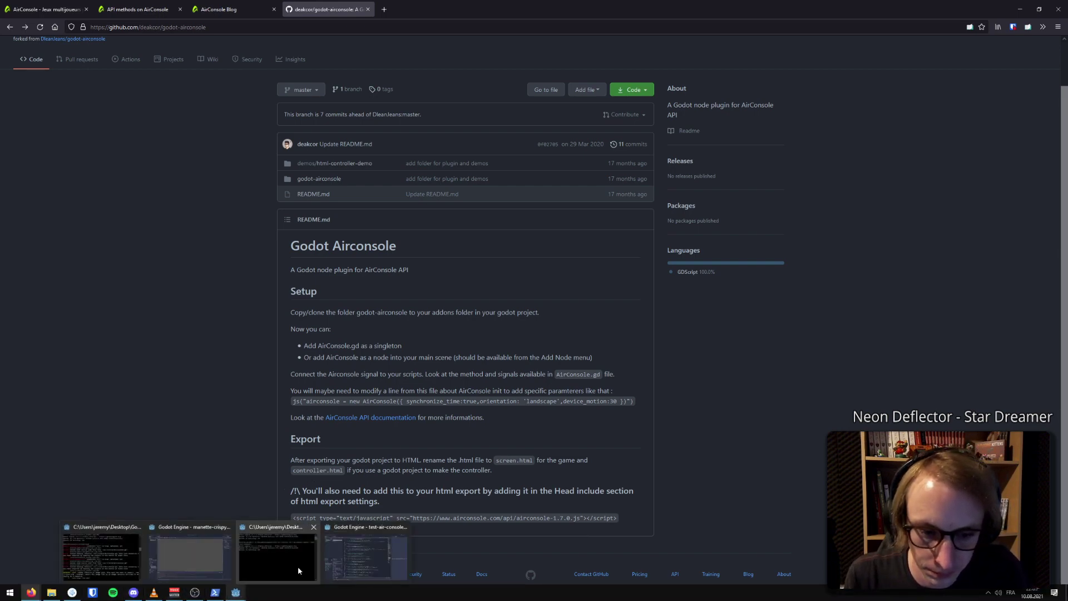
# In the manette-crispy-cheese project, review the Airconsole node's script, then select the main node
pyautogui.moveTo(359, 560)
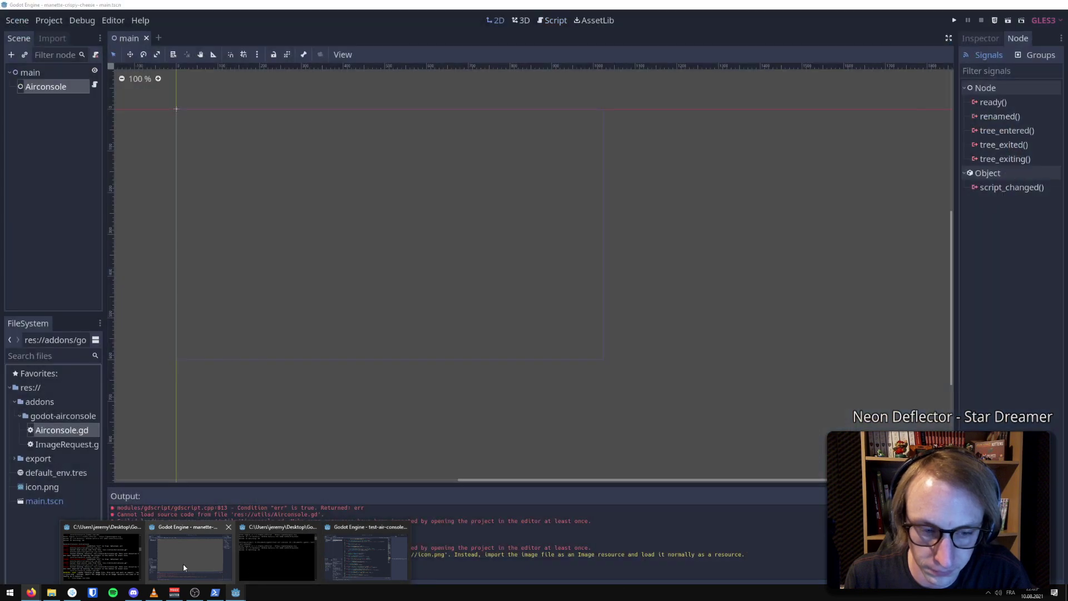
pyautogui.click(183, 563)
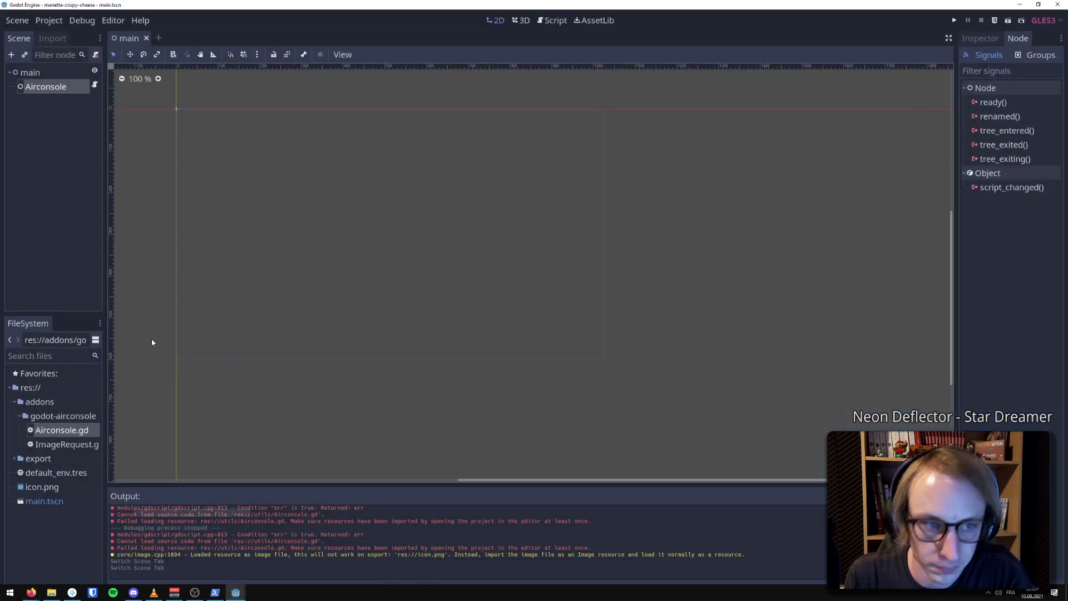
pyautogui.click(95, 85)
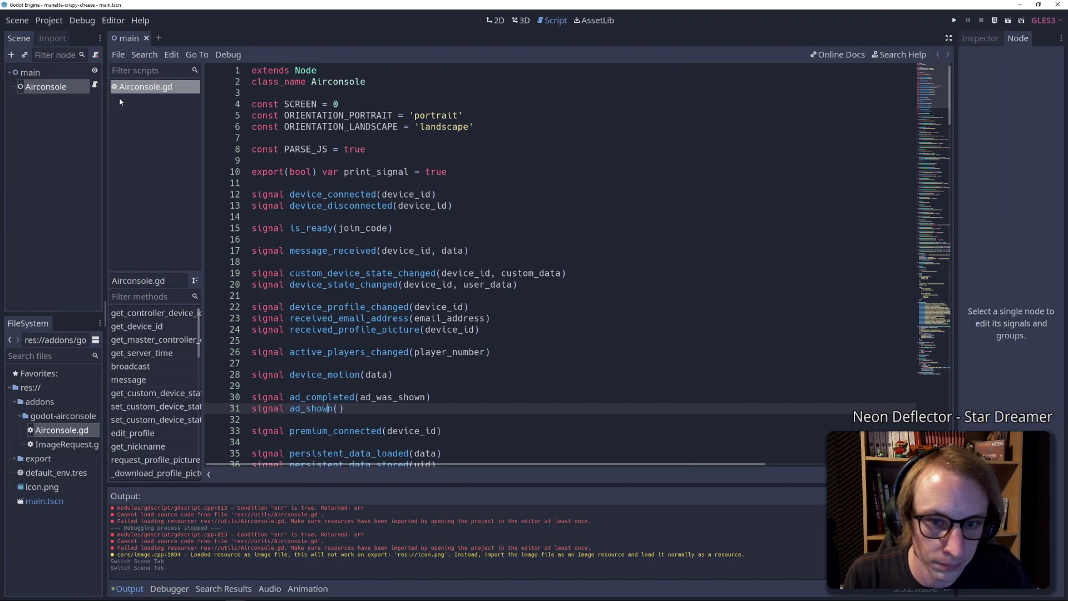
pyautogui.scroll(-3, 357, 220)
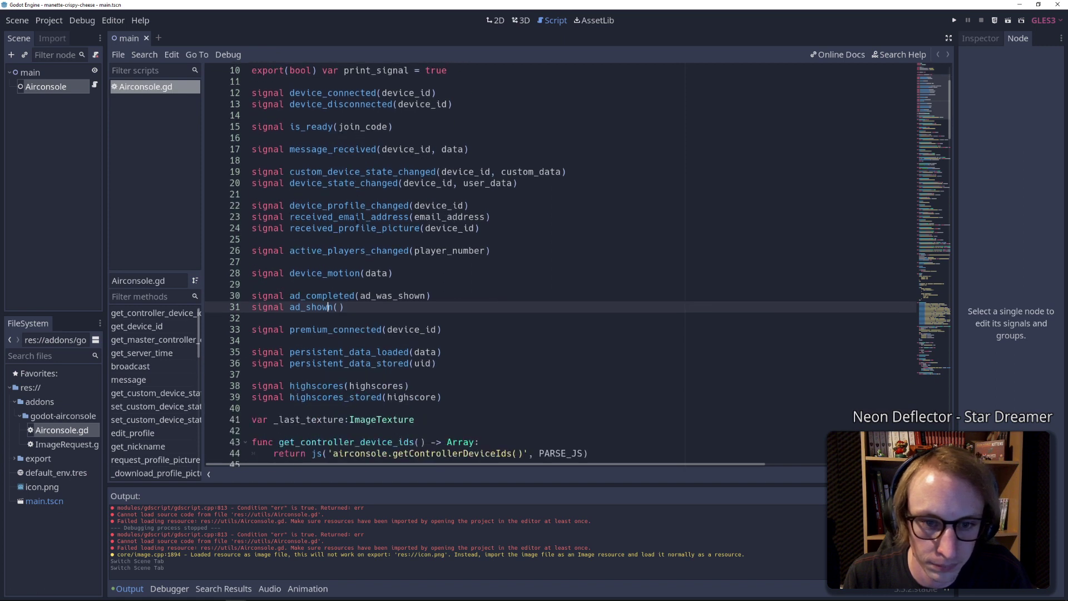
pyautogui.scroll(2, 357, 220)
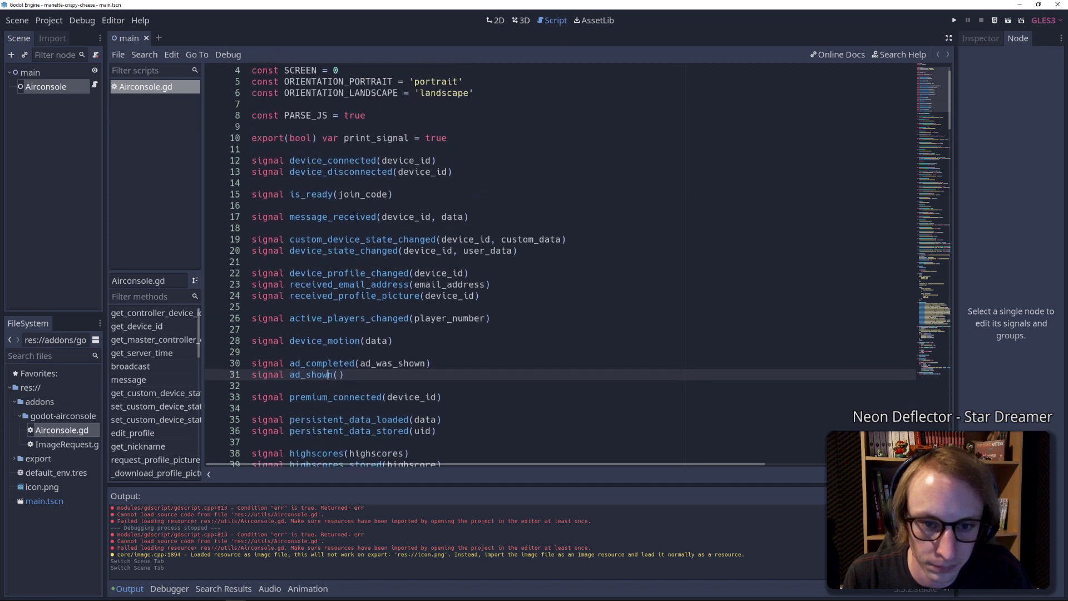
pyautogui.scroll(1, 357, 220)
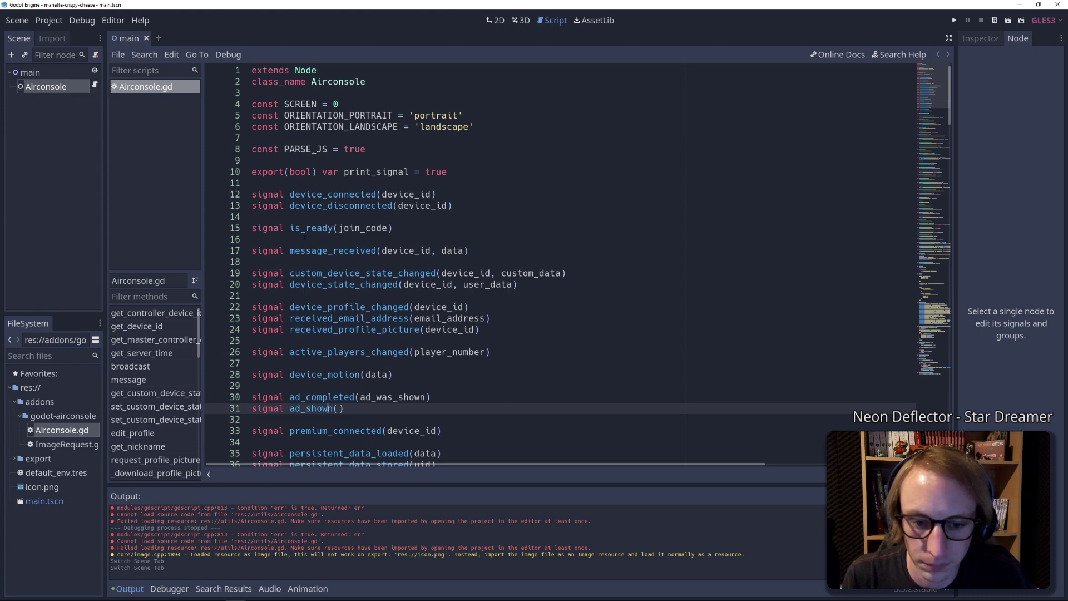
pyautogui.scroll(-4, 304, 237)
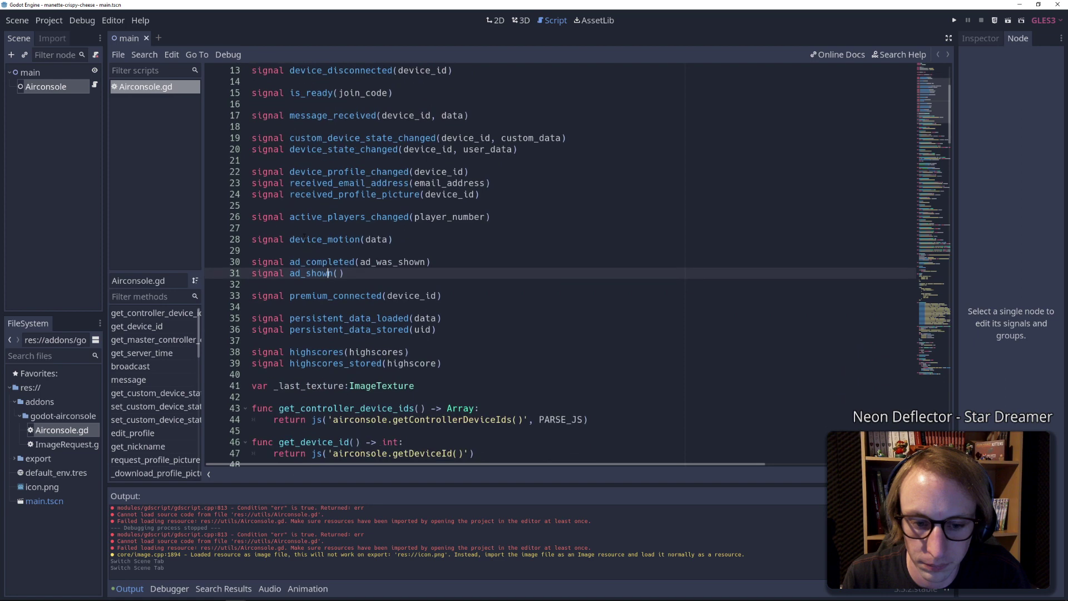
pyautogui.click(58, 73)
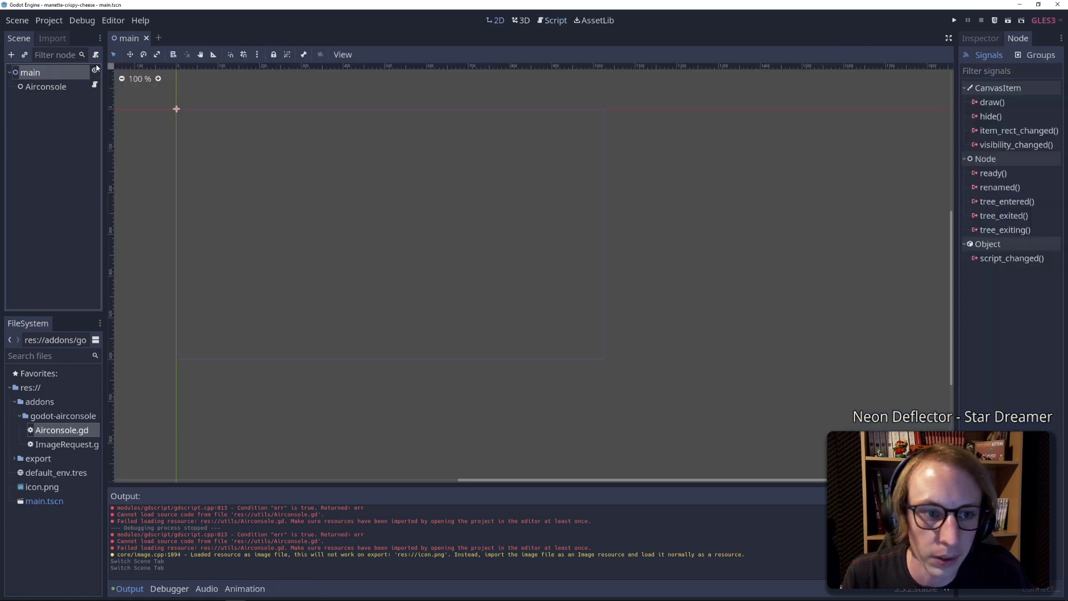
# Attach a new main.gd script to main, strip its template, and declare an _input(event) function
pyautogui.click(96, 55)
pyautogui.click(505, 374)
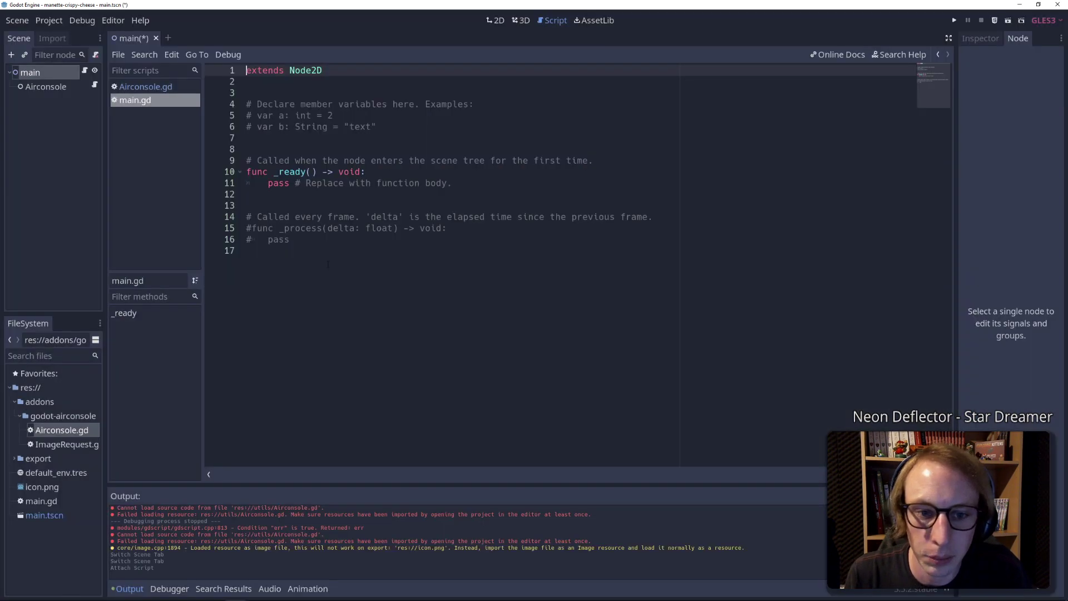
pyautogui.moveTo(245, 251); pyautogui.dragTo(239, 105)
pyautogui.press('BackSpace')
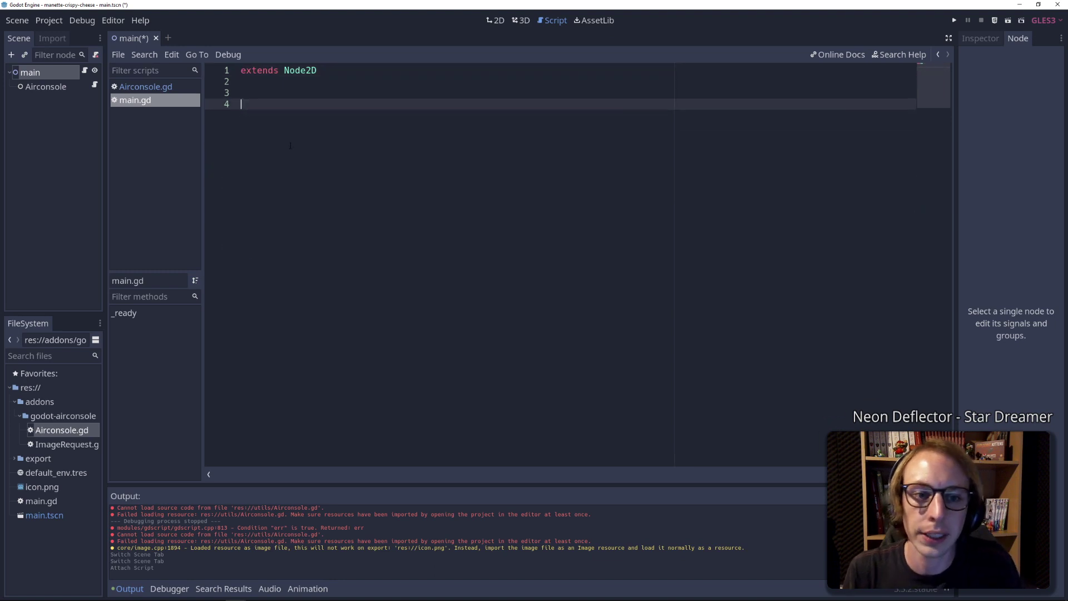
pyautogui.write('func ')
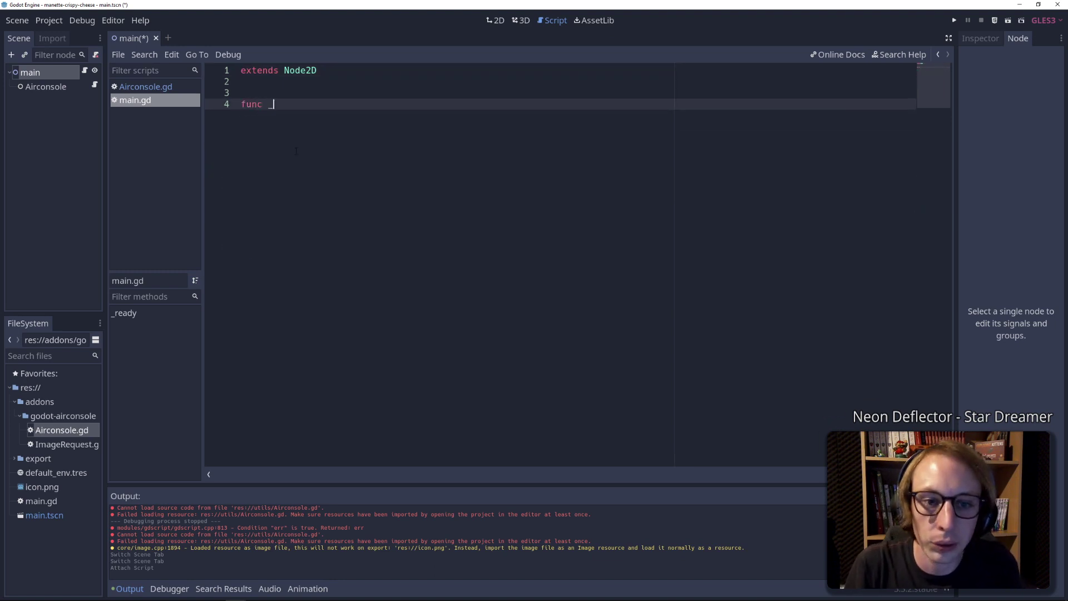
pyautogui.write('_in')
pyautogui.press('Down')
pyautogui.press('Return')
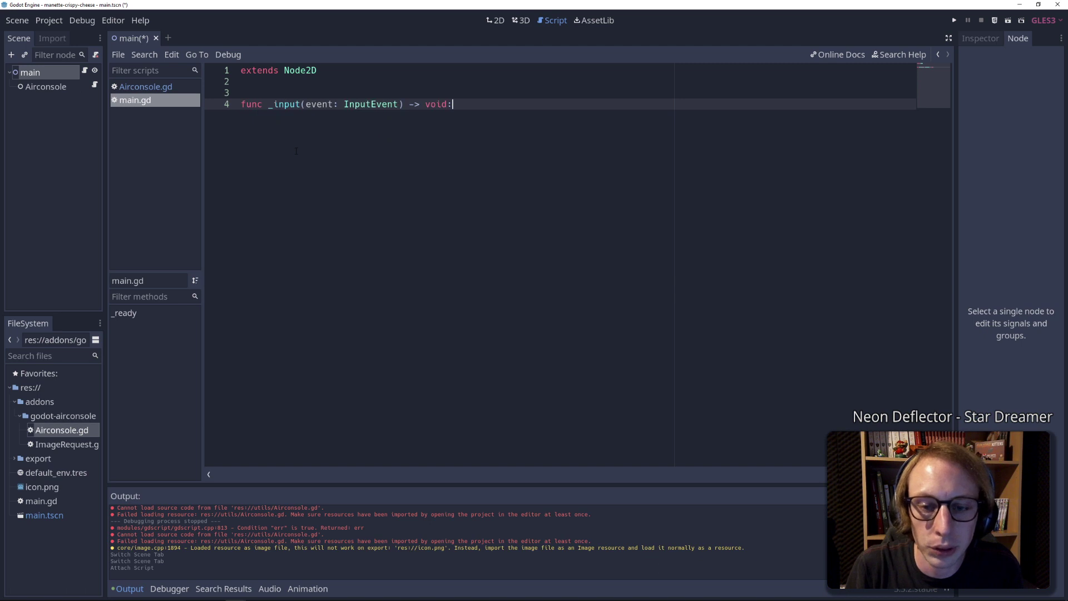
pyautogui.press('Return')
pyautogui.press('Return')
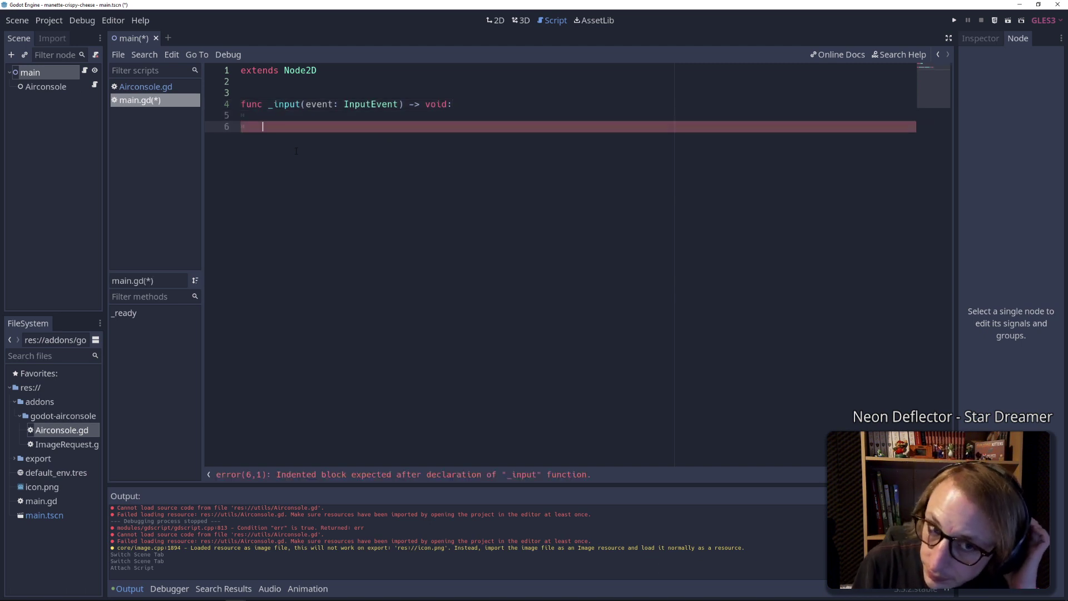
pyautogui.press('Up')
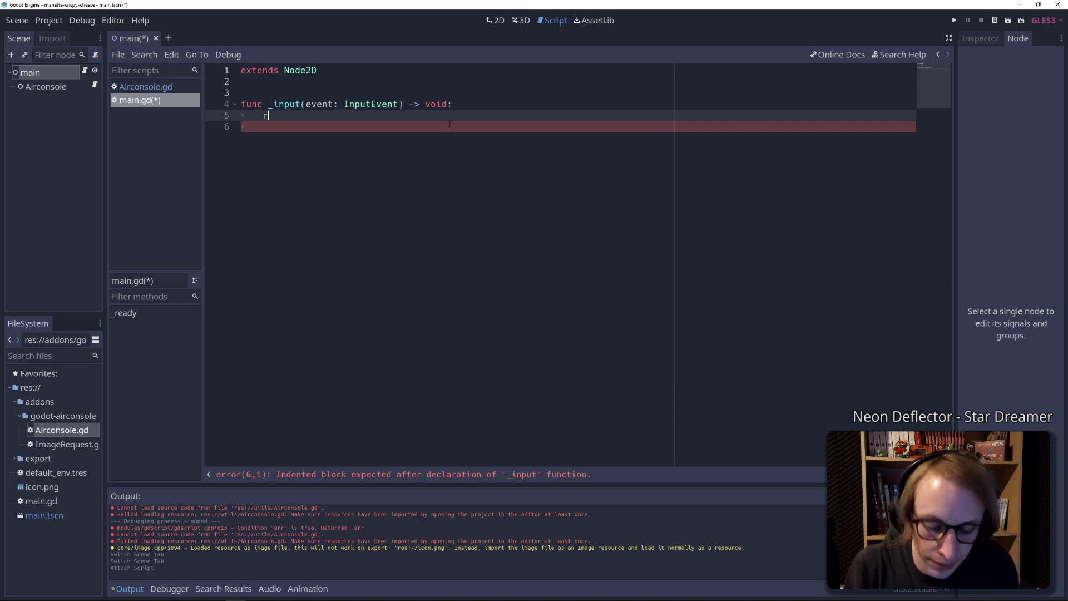
# Write 'if event is InputEventScreenTouch:' as the first line of _input
pyautogui.write('if eve')
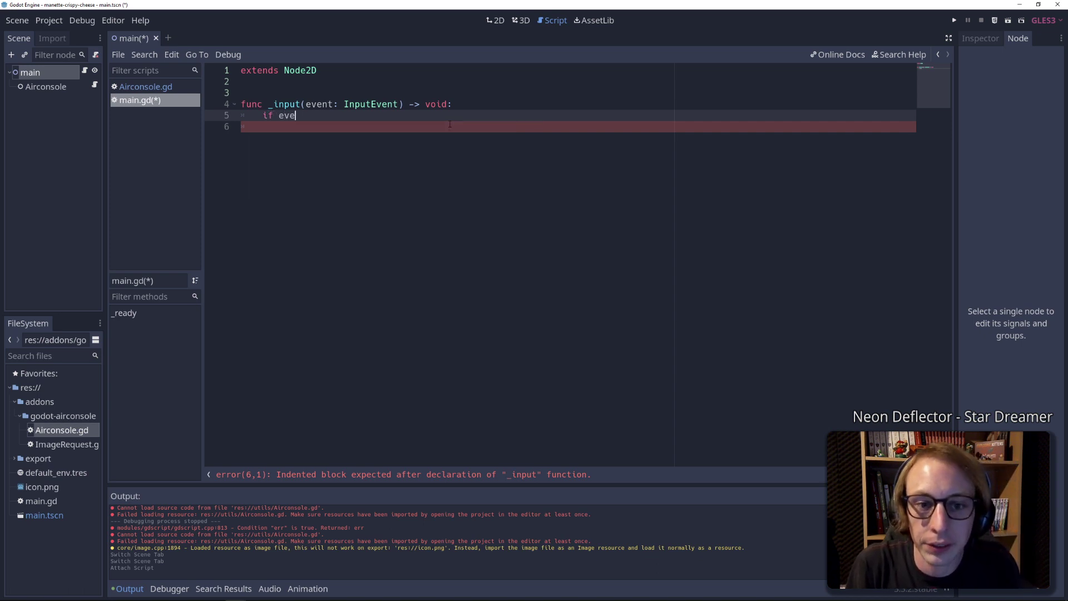
pyautogui.write('nt is In')
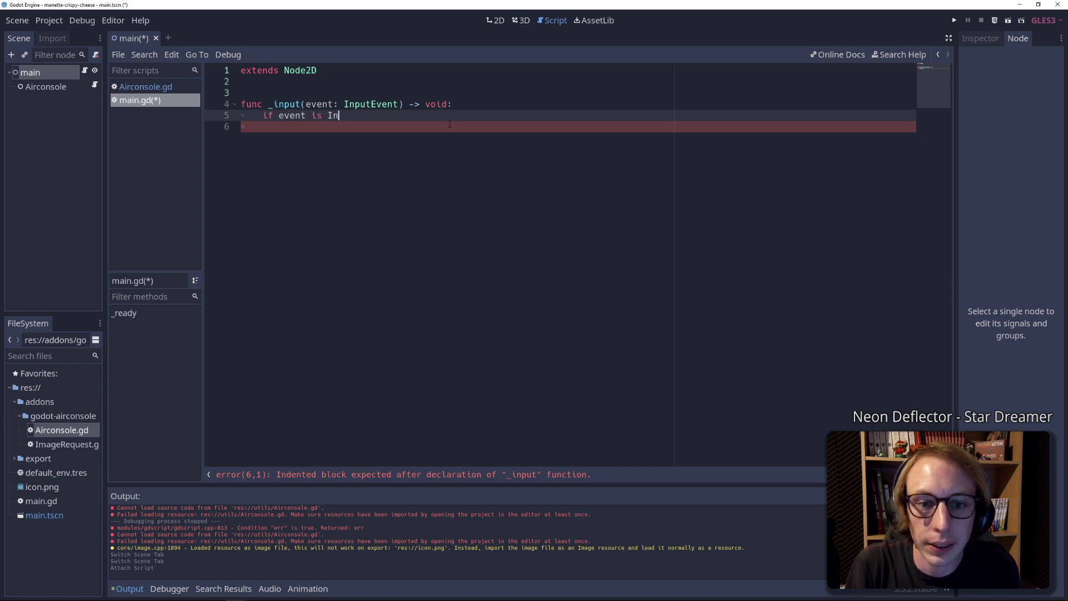
pyautogui.write('pu')
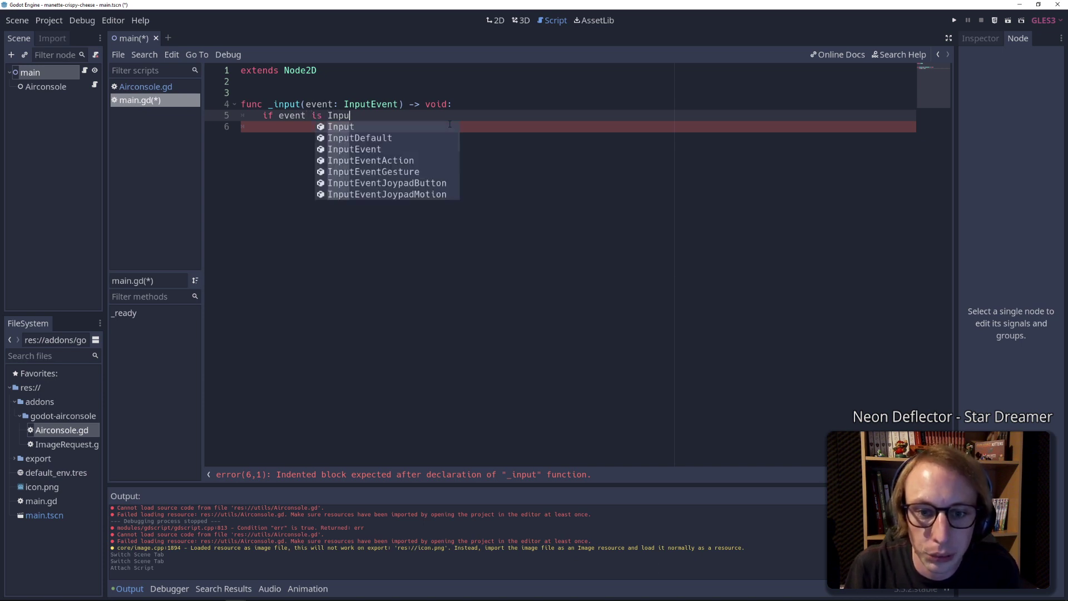
pyautogui.press('Down')
pyautogui.press('Down')
pyautogui.press('Down')
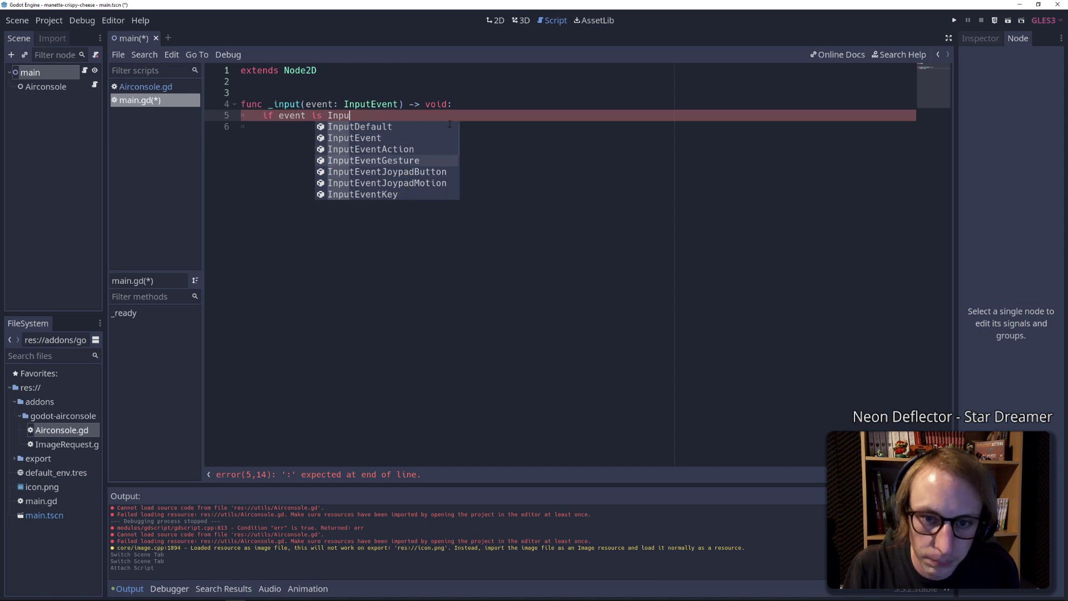
pyautogui.press('Down')
pyautogui.press('Down')
pyautogui.press('Down')
pyautogui.press('Down')
pyautogui.press('Down')
pyautogui.press('Down')
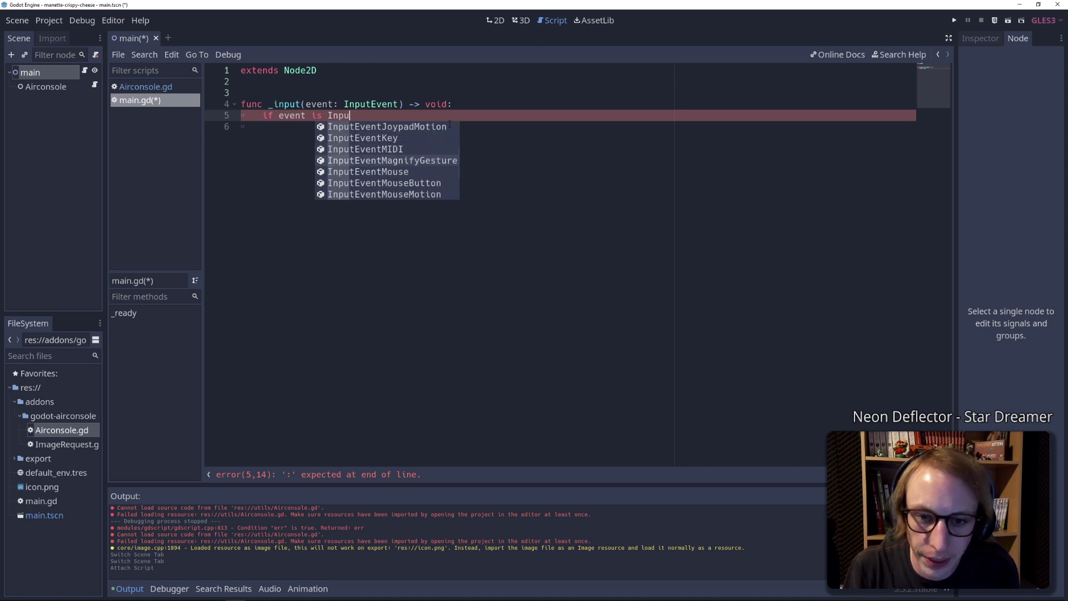
pyautogui.press('Down')
pyautogui.press('Down')
pyautogui.press('Down')
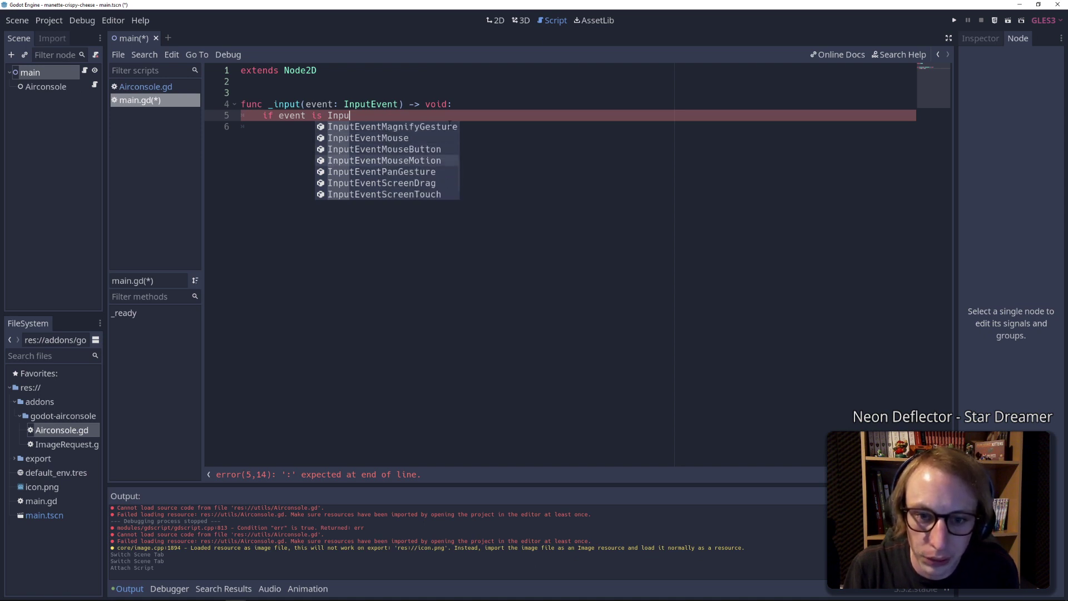
pyautogui.press('Down')
pyautogui.press('Down')
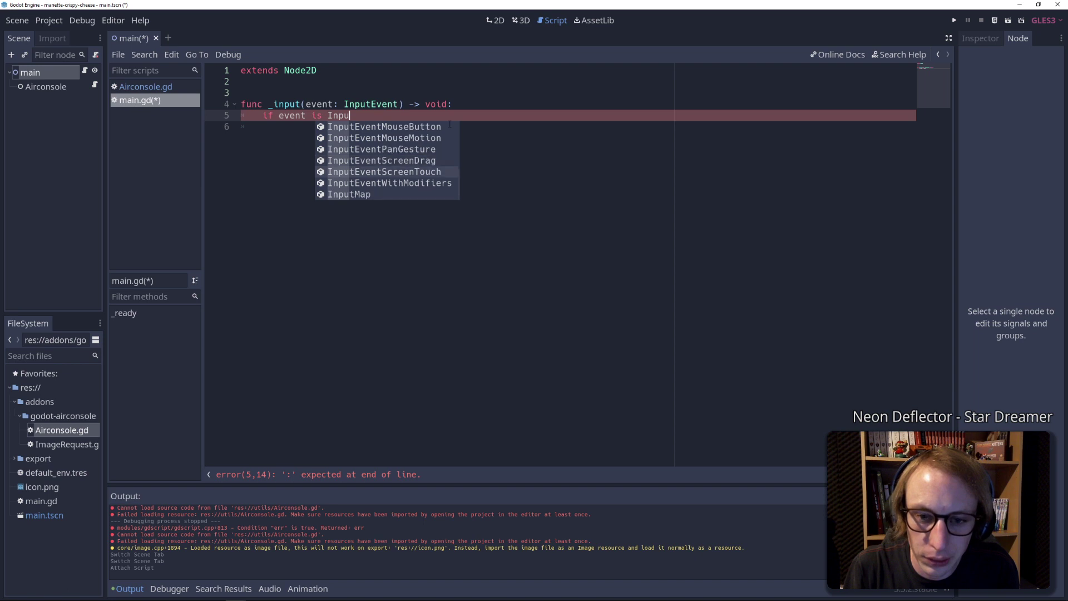
pyautogui.press('Down')
pyautogui.press('Return')
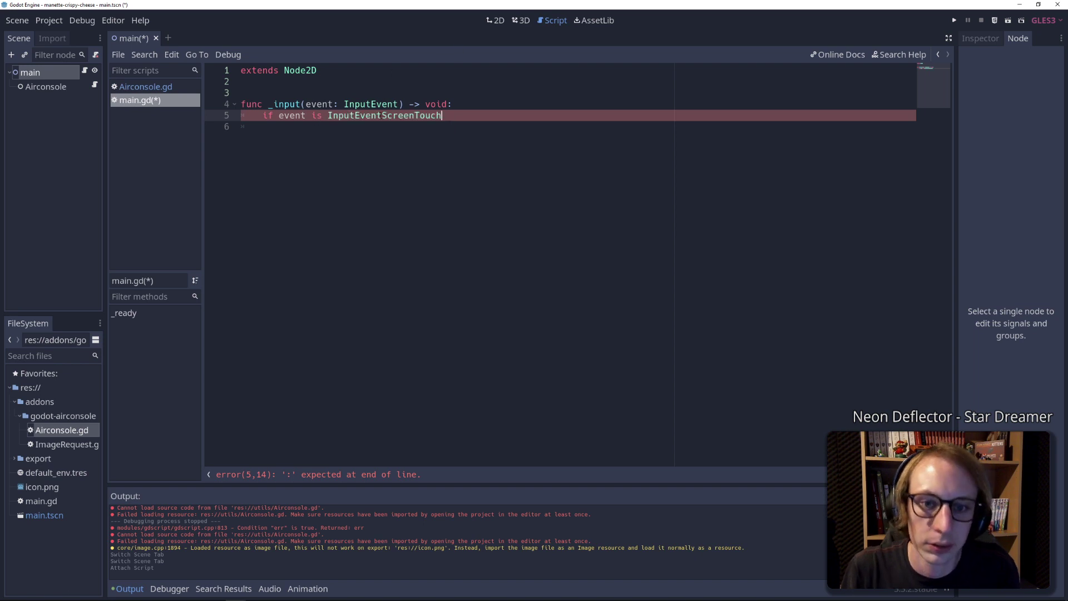
pyautogui.moveTo(82, 587)
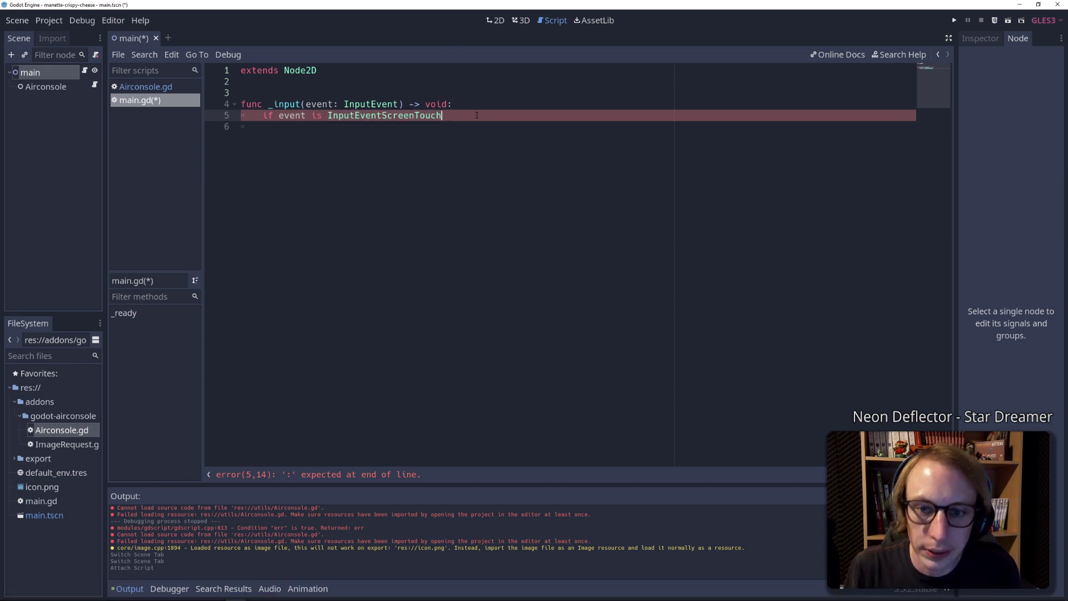
pyautogui.write(':')
pyautogui.press('Return')
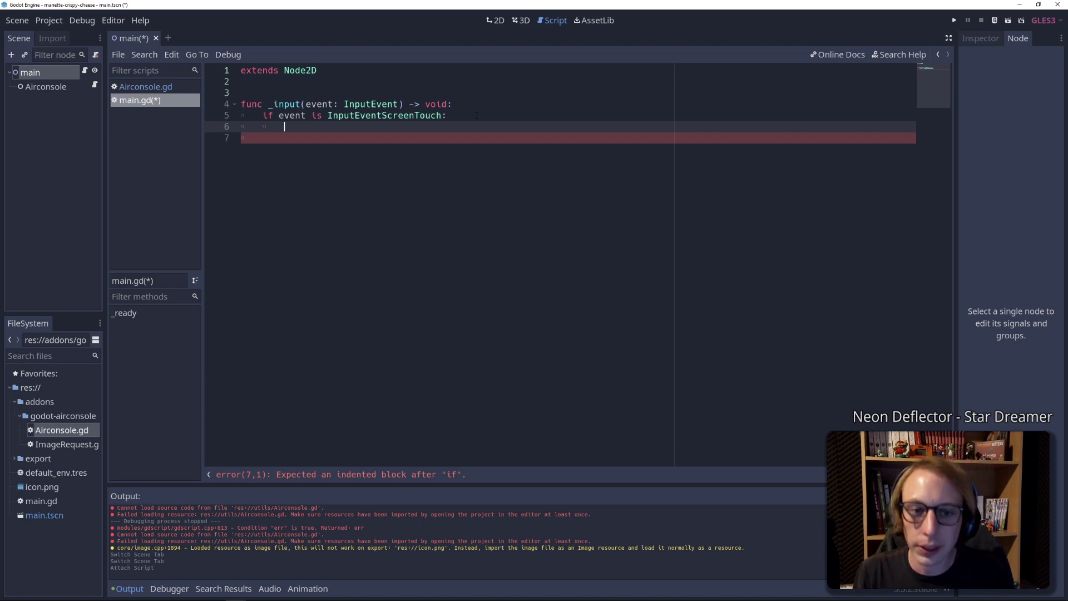
# Put pass under the touch check and look up InputEventScreenTouch in the documentation
pyautogui.write('pass')
pyautogui.doubleClick(400, 116)
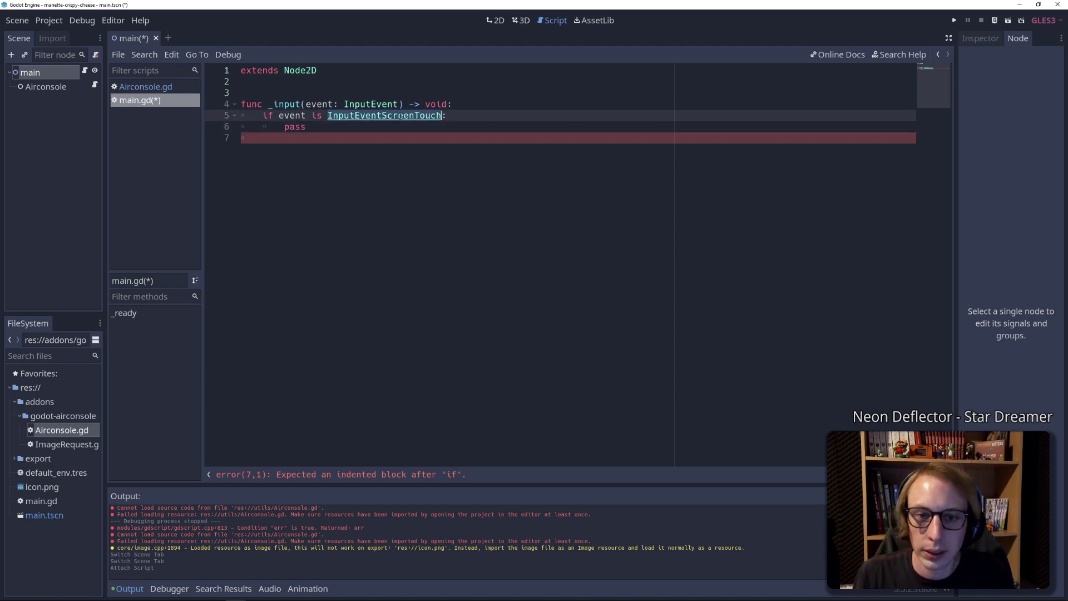
pyautogui.keyDown('ctrl'); pyautogui.click(400, 116); pyautogui.keyUp('ctrl')
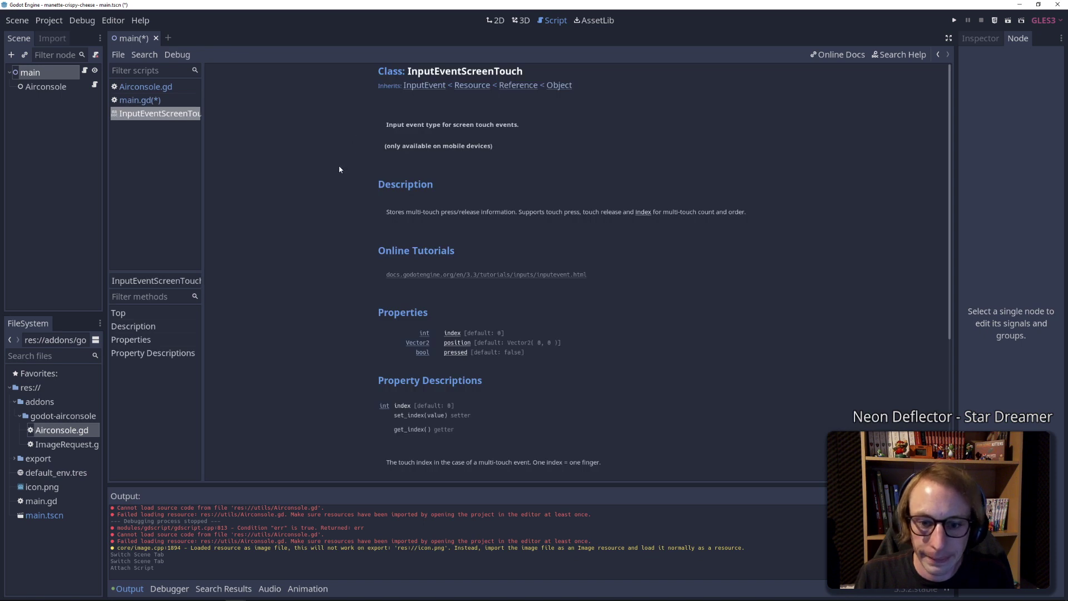
pyautogui.click(150, 101)
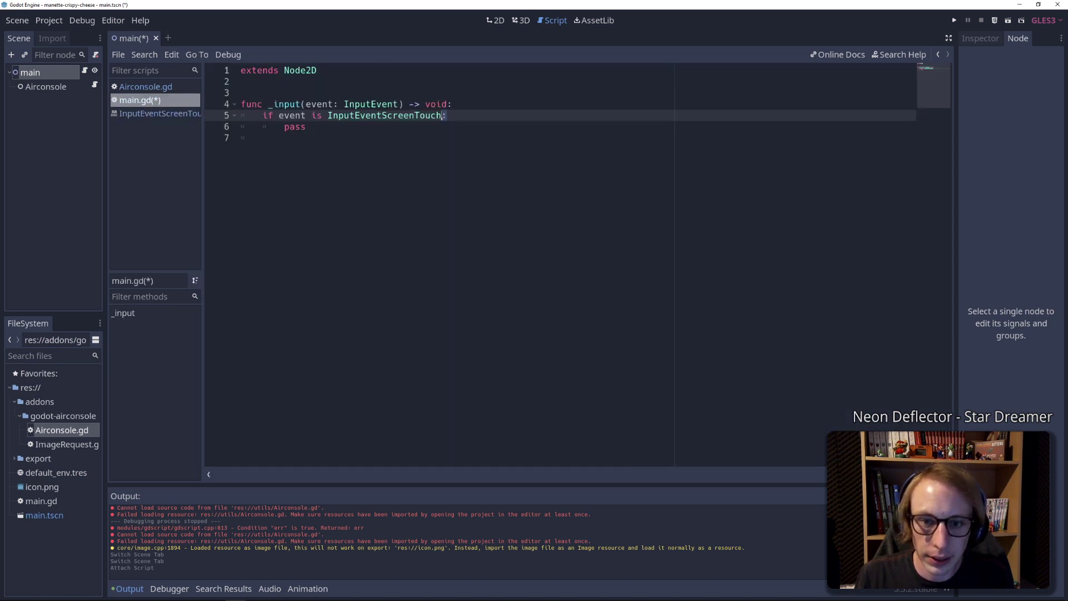
# Try 'and event.pressed' on the touch check, then remove it and add a line beneath
pyautogui.write('and')
pyautogui.write(' event.')
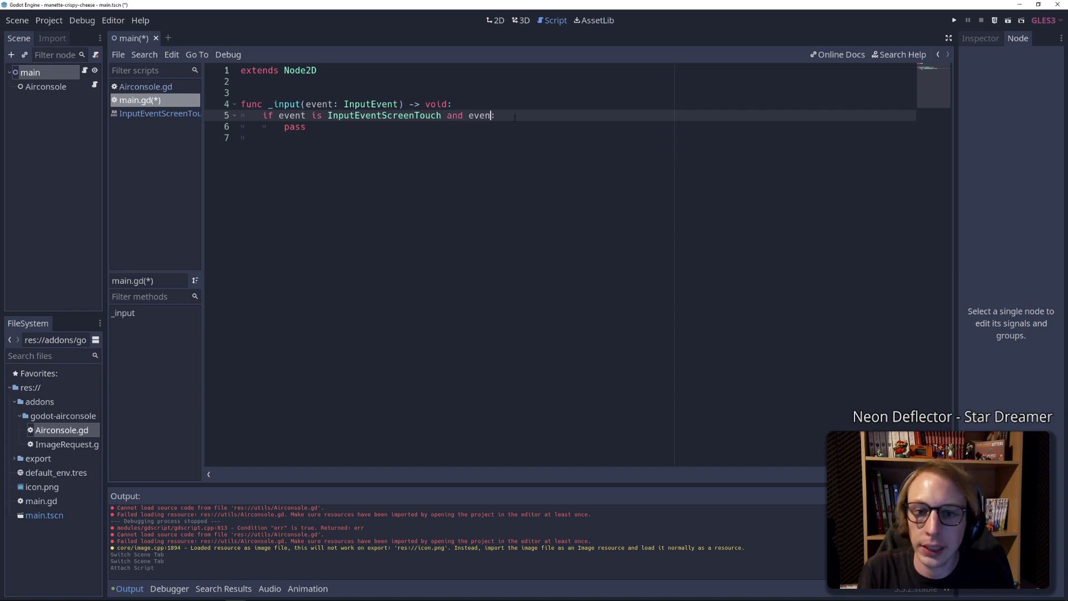
pyautogui.write('presse')
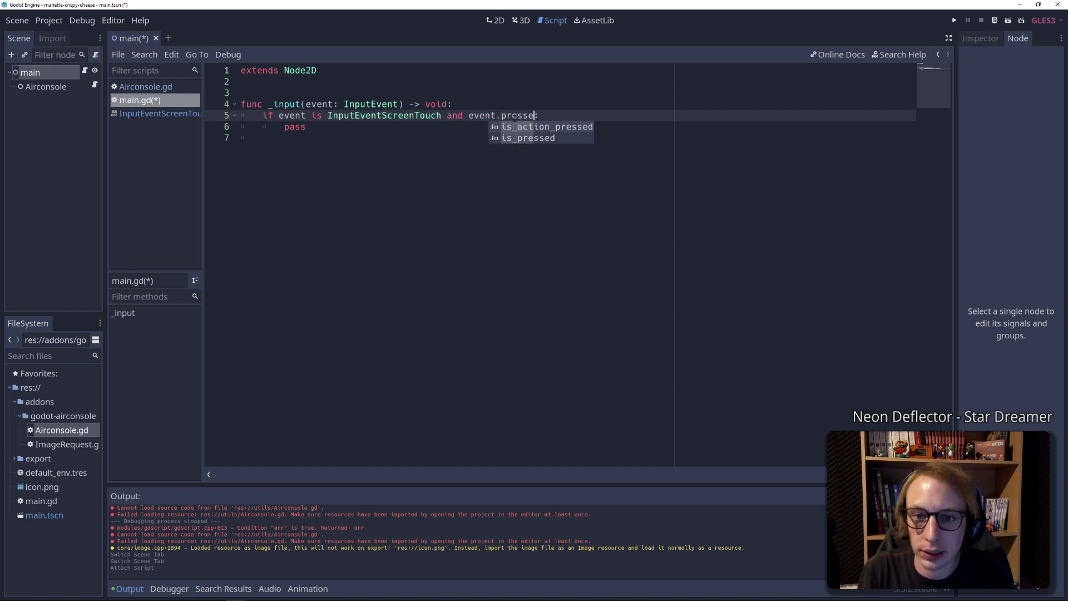
pyautogui.write('d')
pyautogui.press('Escape')
pyautogui.press('Down')
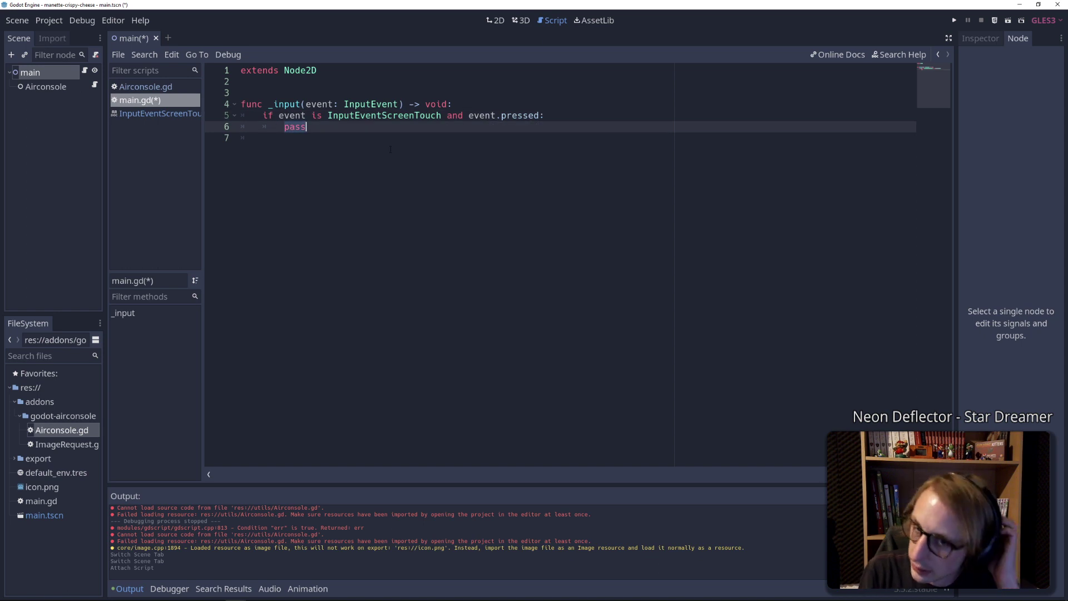
pyautogui.click(447, 116)
pyautogui.moveTo(447, 115); pyautogui.dragTo(539, 115)
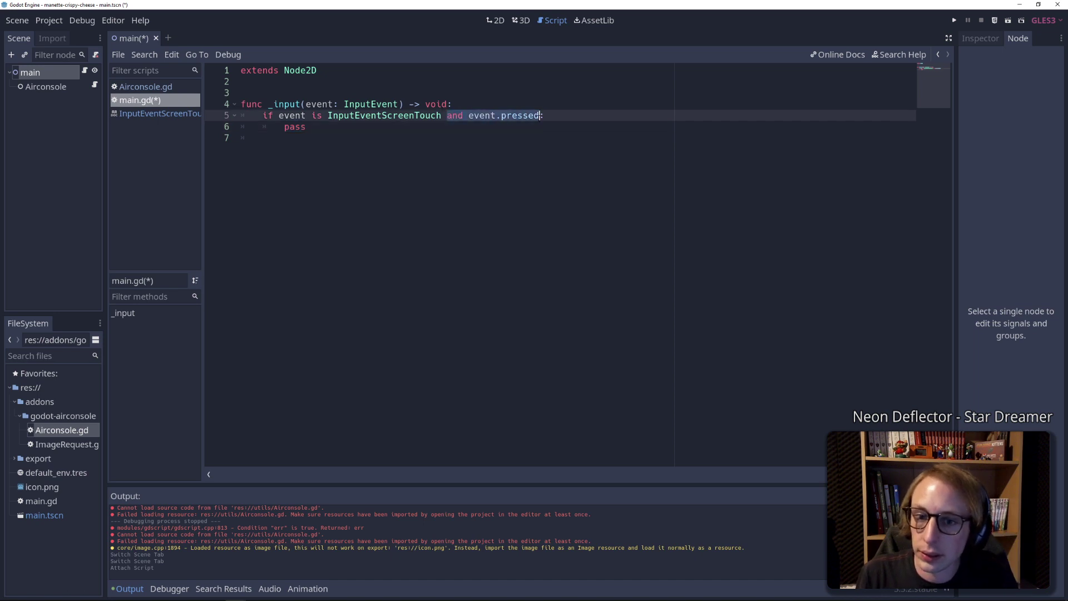
pyautogui.press('BackSpace')
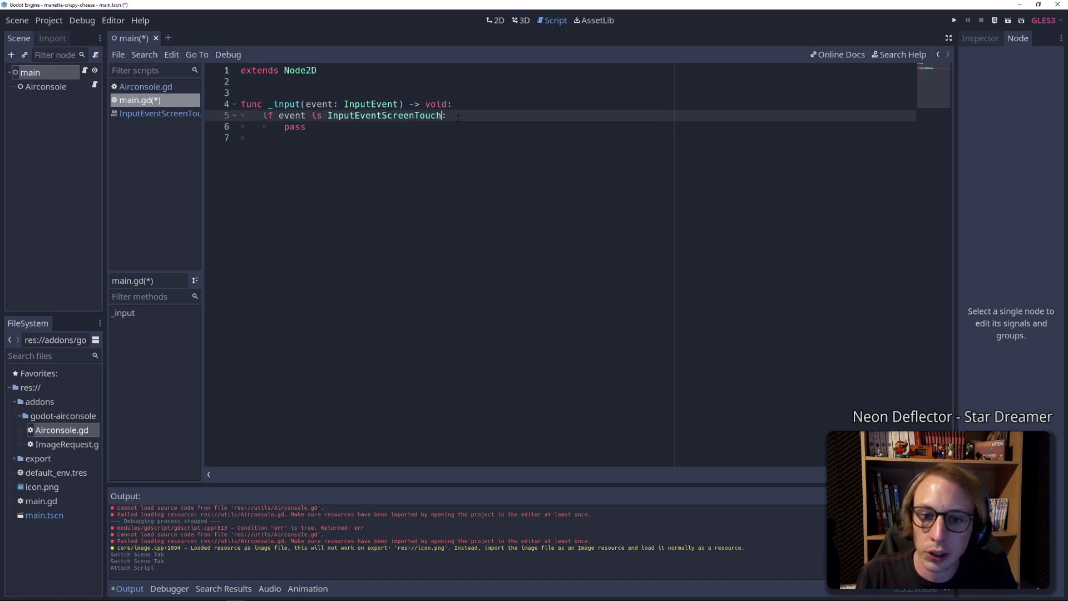
pyautogui.click(458, 116)
pyautogui.press('Return')
# Add a nested 'if event.pressed:' with pass and an 'else:' with pass, and save
pyautogui.write('if ')
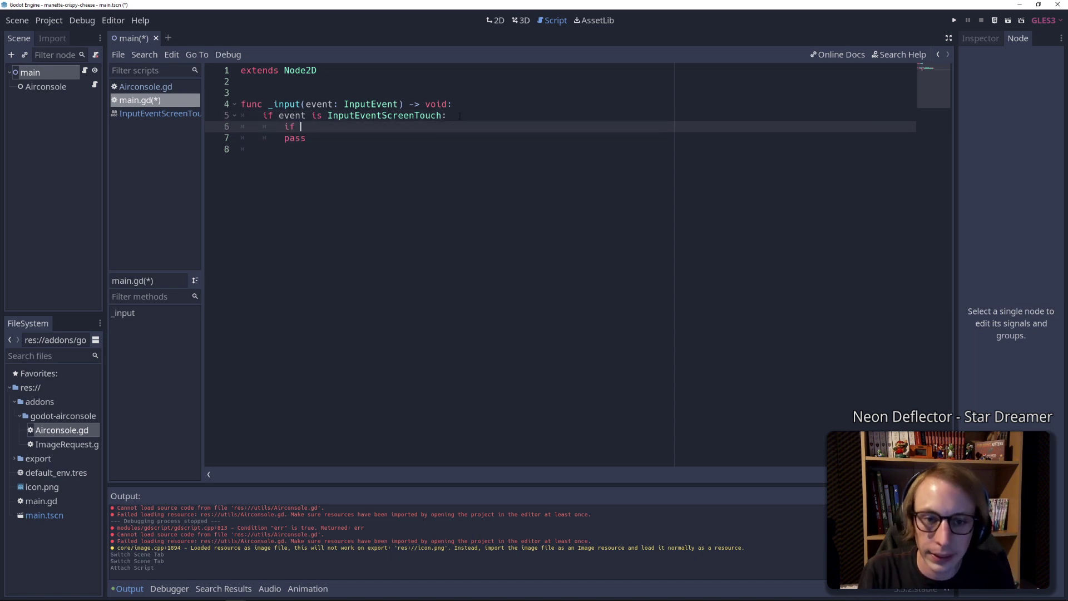
pyautogui.write('event.pre')
pyautogui.press('Return')
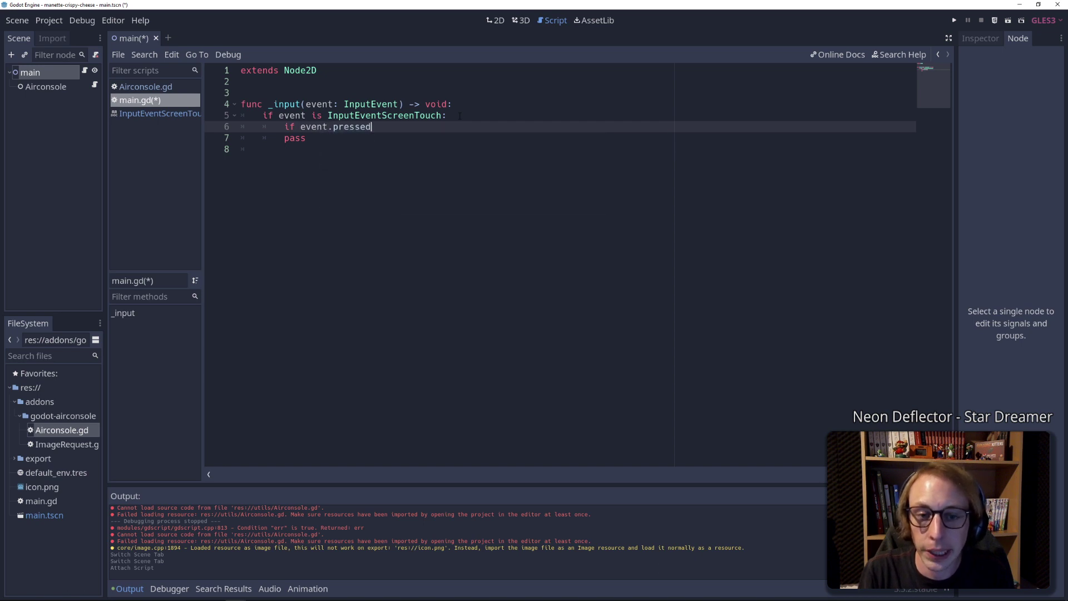
pyautogui.write(':')
pyautogui.press('Return')
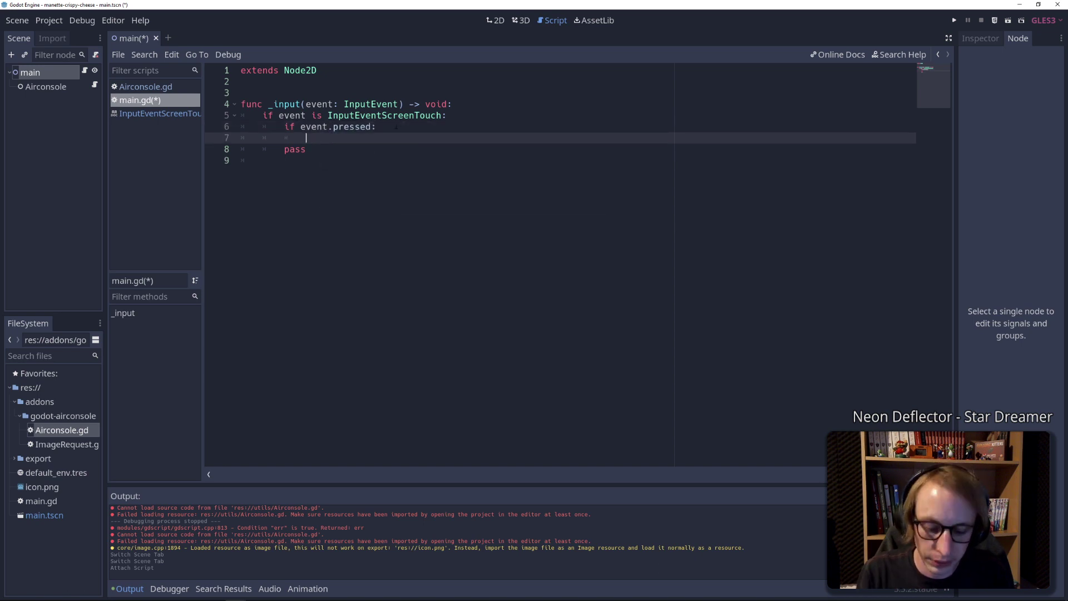
pyautogui.write('pass')
pyautogui.press('Return')
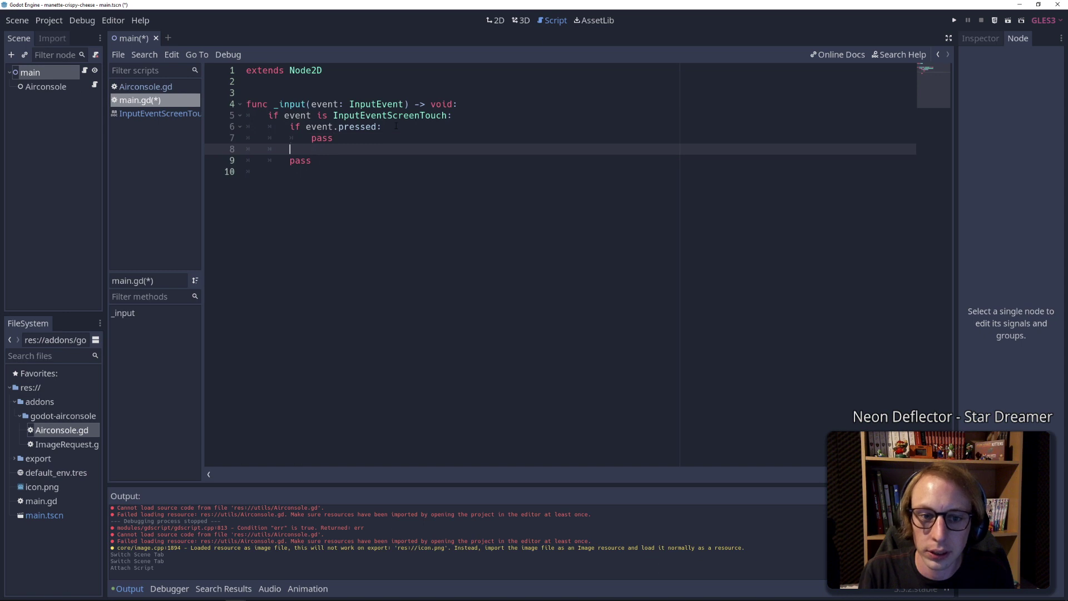
pyautogui.write('esl')
pyautogui.press('BackSpace')
pyautogui.write('lse:')
pyautogui.press('Return')
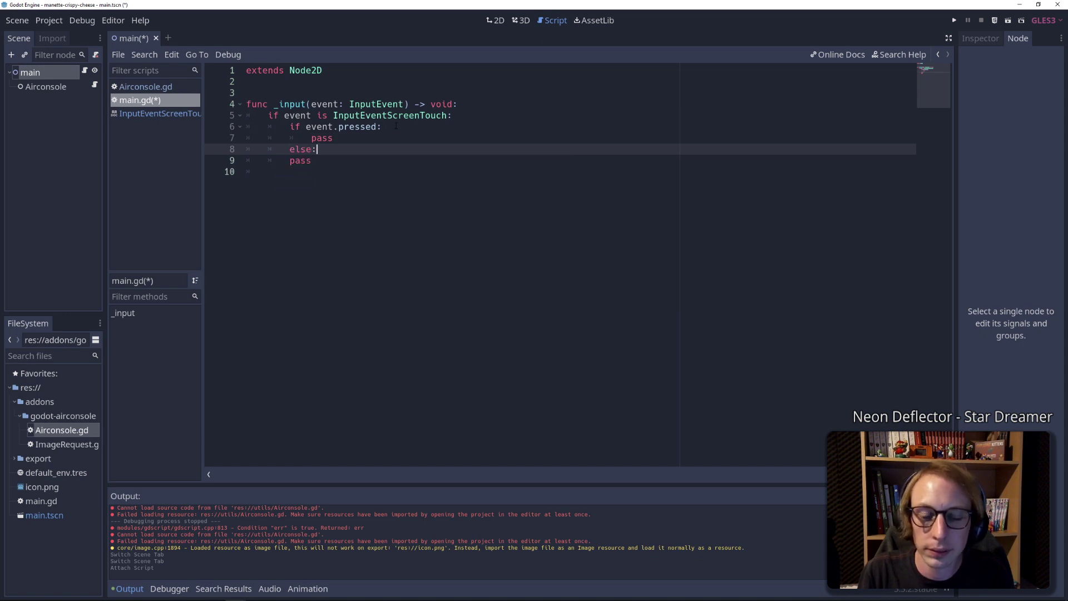
pyautogui.press('Down')
pyautogui.press('Tab')
pyautogui.hotkey('ctrl', 's')
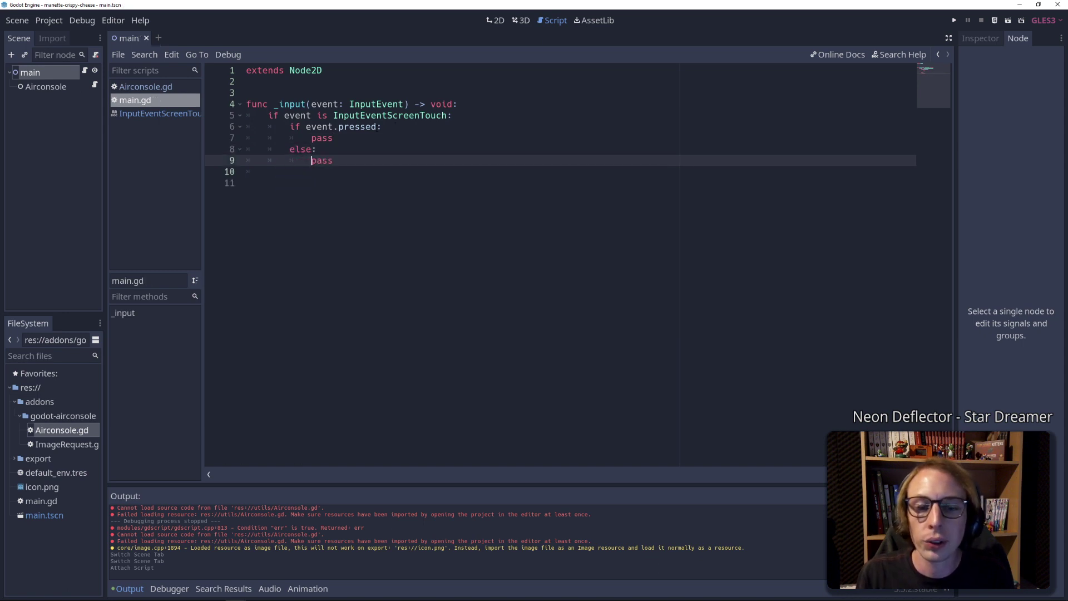
pyautogui.click(322, 137)
pyautogui.doubleClick(322, 137)
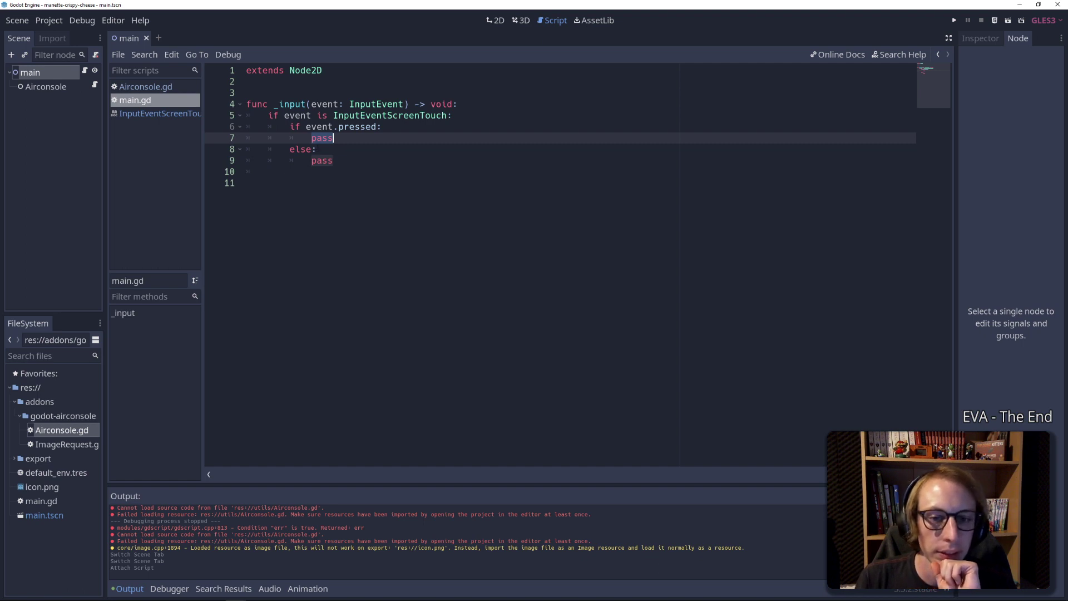
# Add 'onready airconsole = $Airconsole' below the extends line and save
pyautogui.doubleClick(325, 139)
pyautogui.write('A')
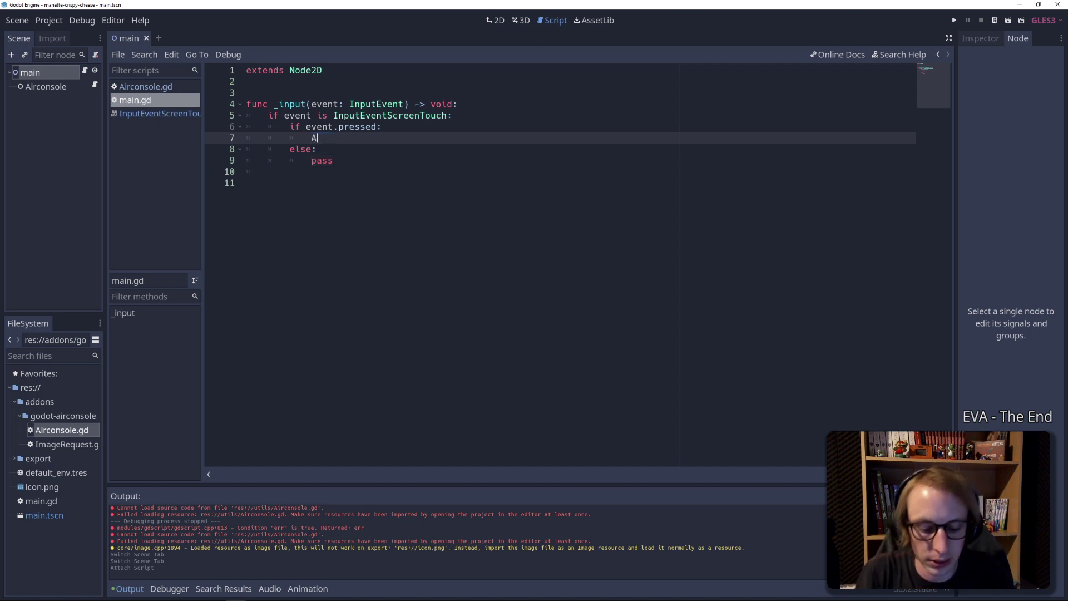
pyautogui.write('ir')
pyautogui.press('BackSpace')
pyautogui.press('BackSpace')
pyautogui.press('BackSpace')
pyautogui.click(310, 88)
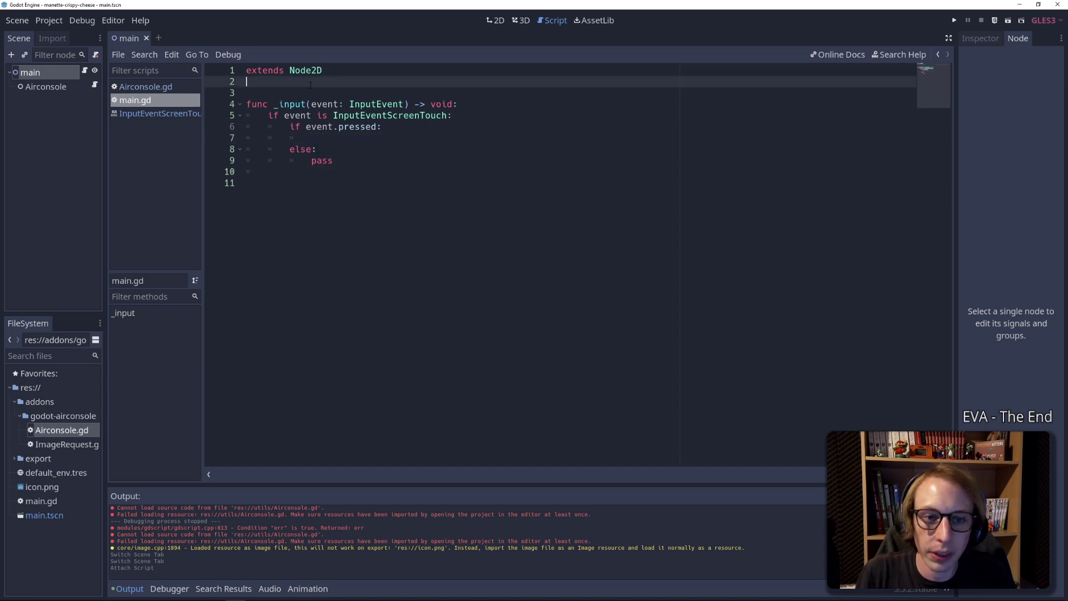
pyautogui.press('Return')
pyautogui.press('Return')
pyautogui.press('Return')
pyautogui.press('Up')
pyautogui.write('oo')
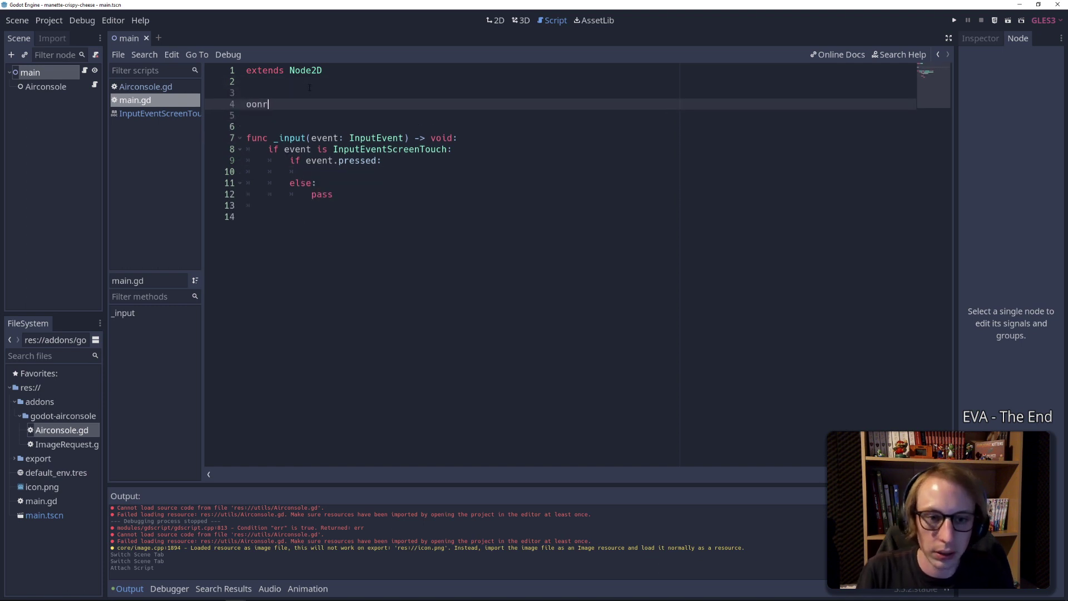
pyautogui.press('BackSpace')
pyautogui.write('nready ai')
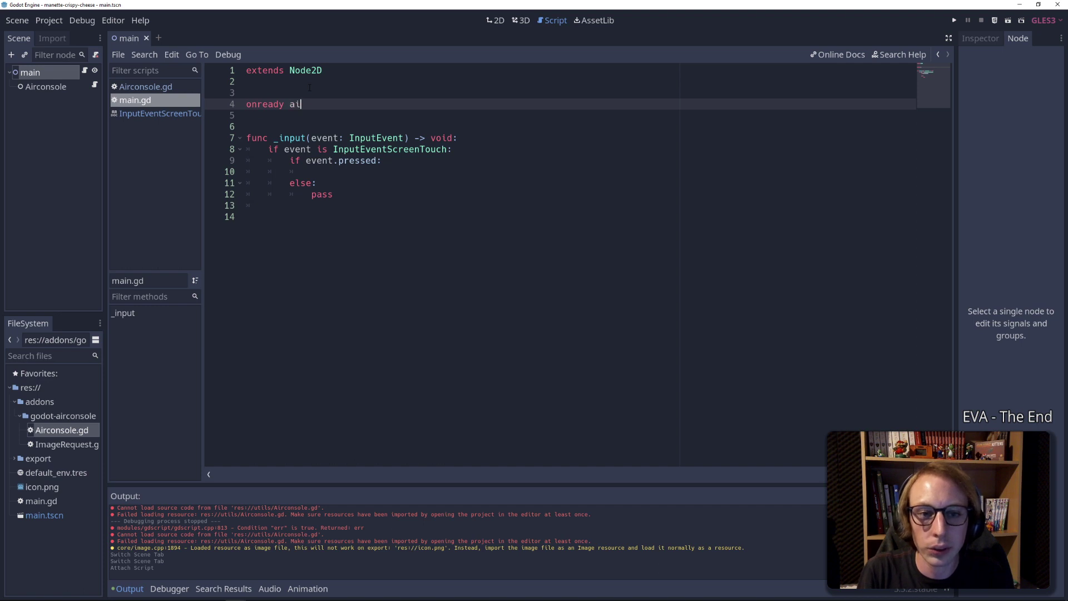
pyautogui.write('rconsole = $Air')
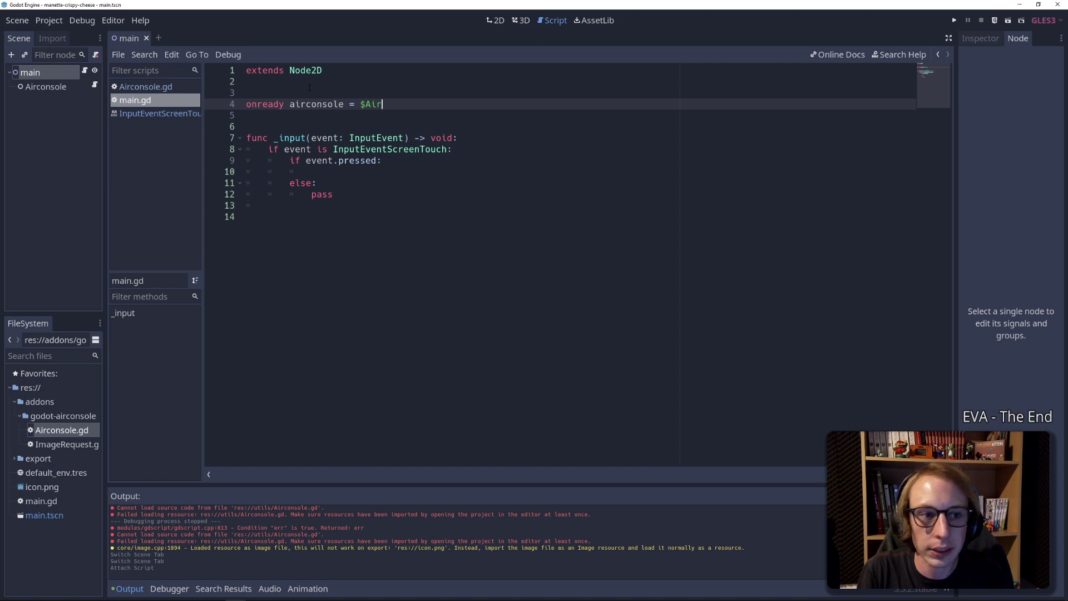
pyautogui.write('console')
pyautogui.hotkey('ctrl', 's')
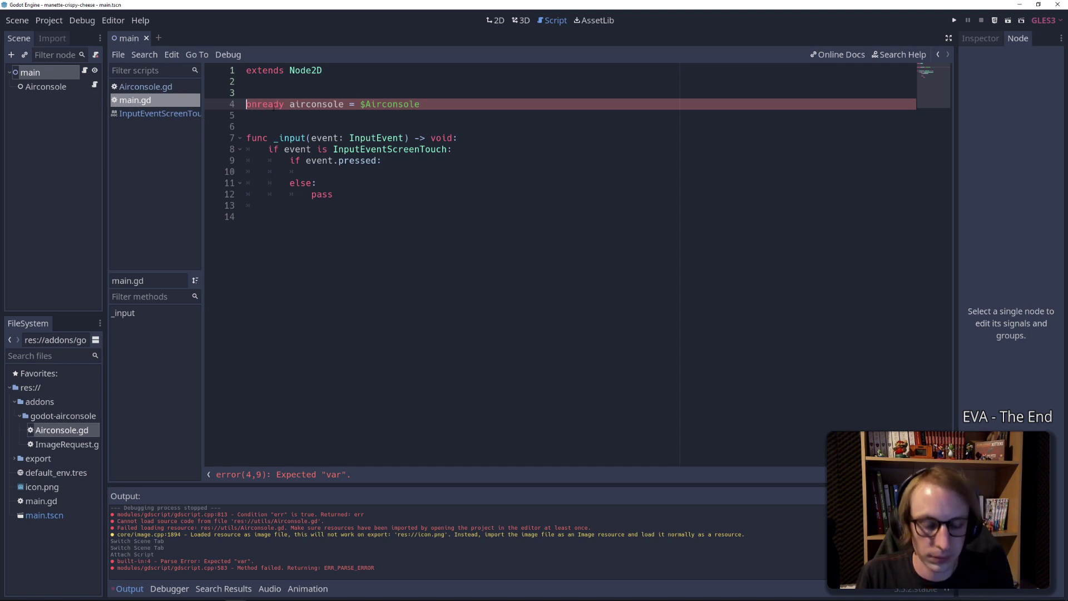
# Fix the declaration to 'onready var' and start line 10 with 'airconsole.'
pyautogui.click(251, 106)
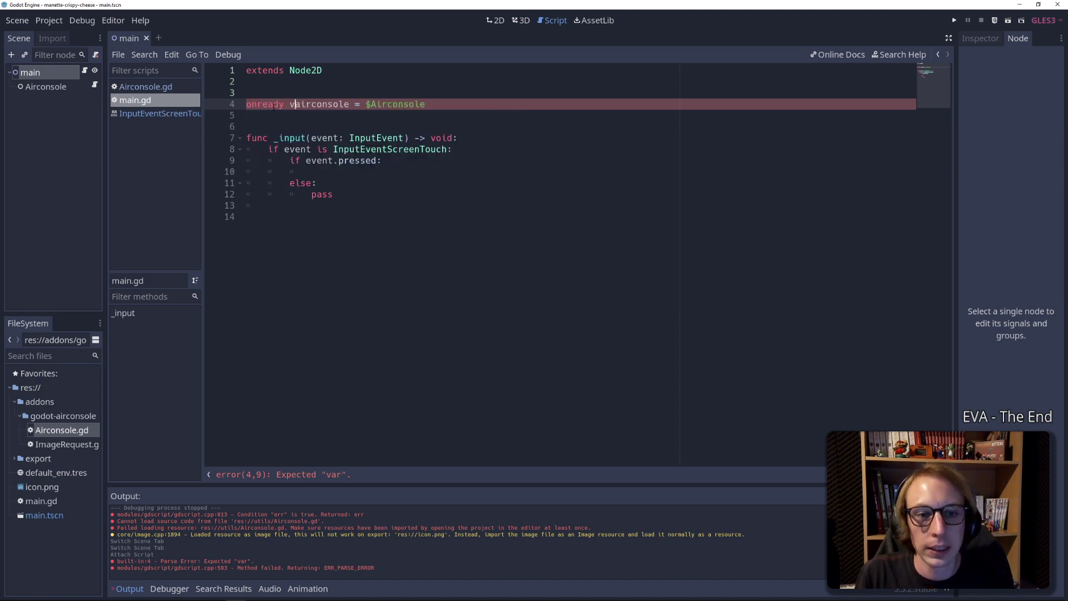
pyautogui.write('var')
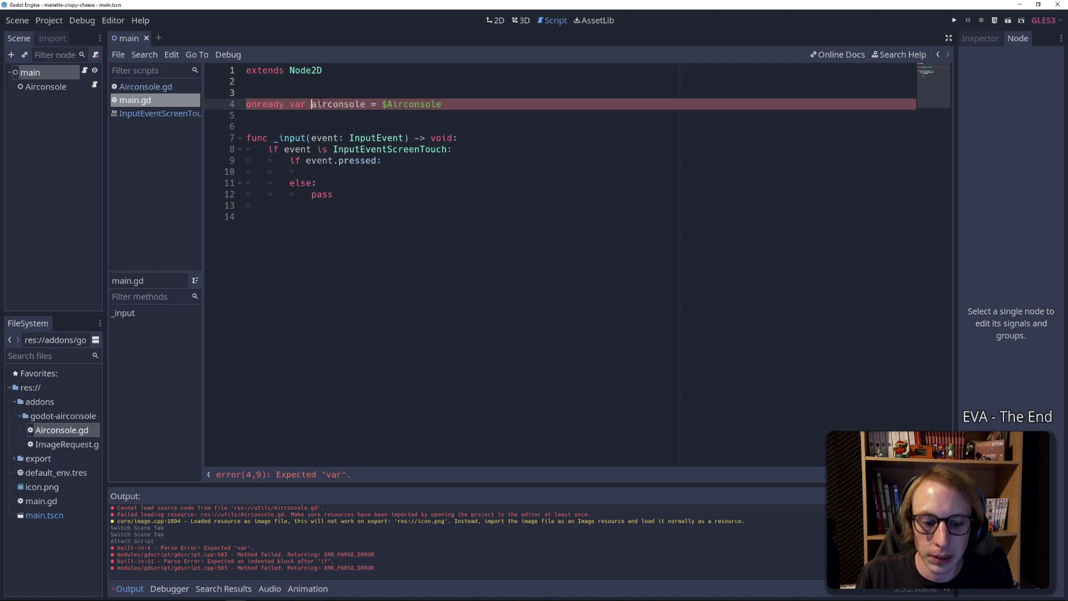
pyautogui.click(312, 171)
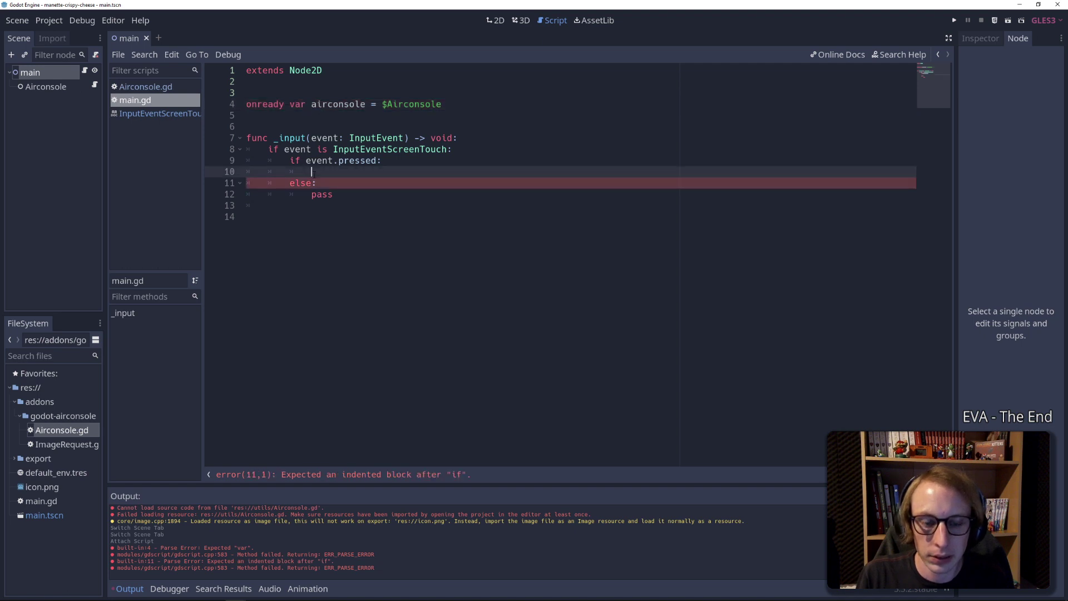
pyautogui.doubleClick(338, 104)
pyautogui.hotkey('ctrl', 'c')
pyautogui.click(312, 172)
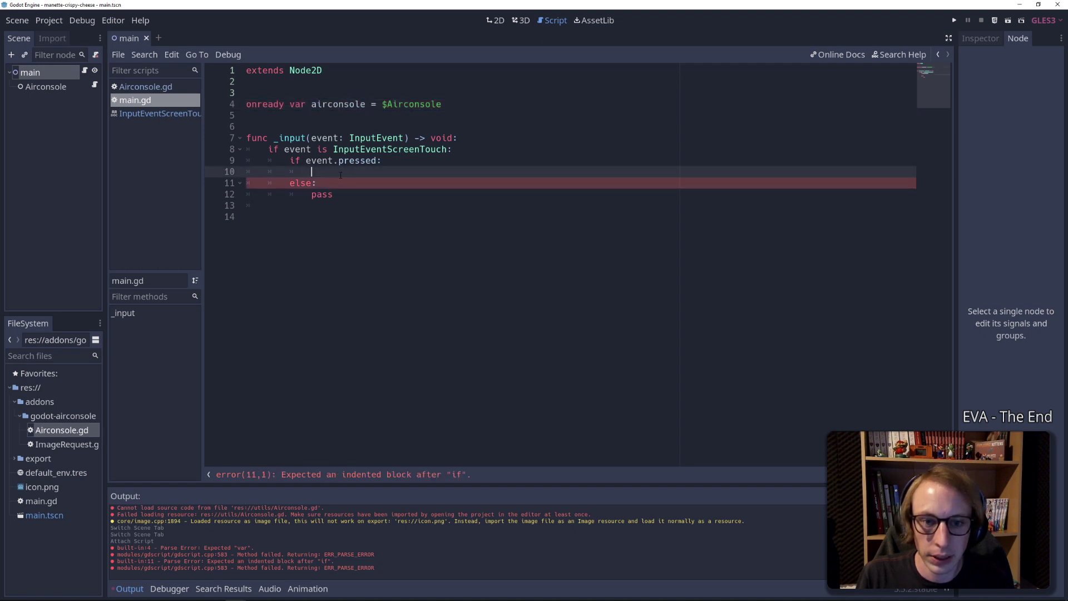
pyautogui.hotkey('ctrl', 'v')
pyautogui.write('.')
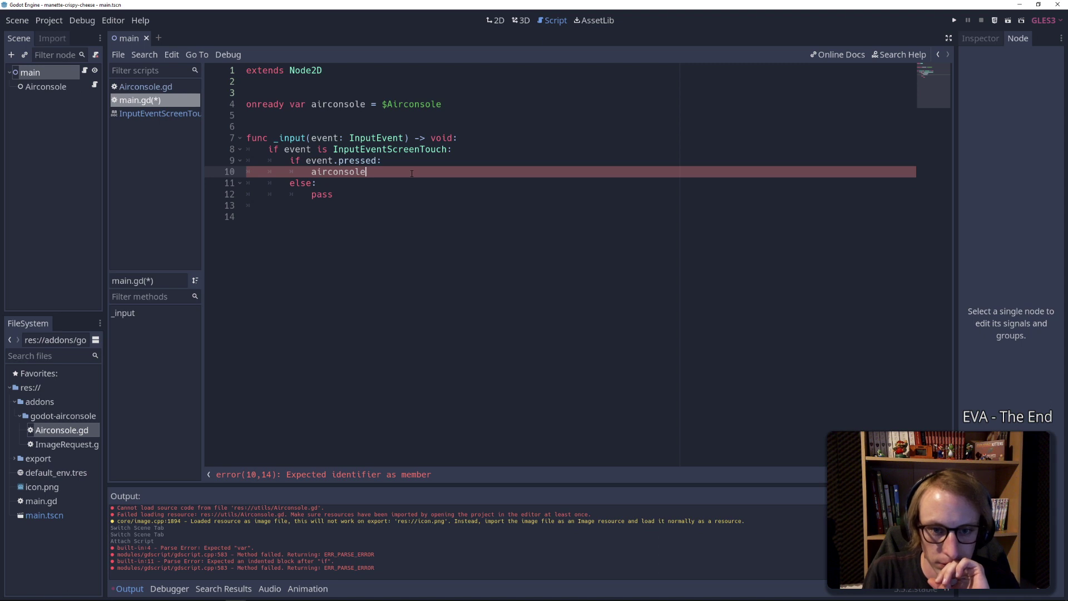
pyautogui.hotkey('ctrl', 'z')
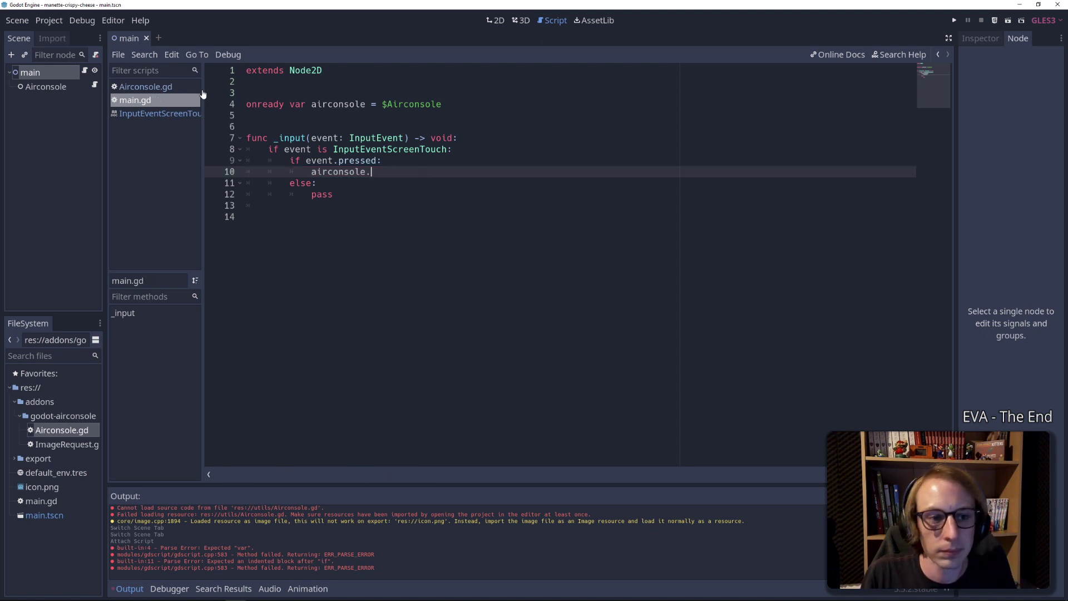
pyautogui.click(81, 83)
pyautogui.click(93, 84)
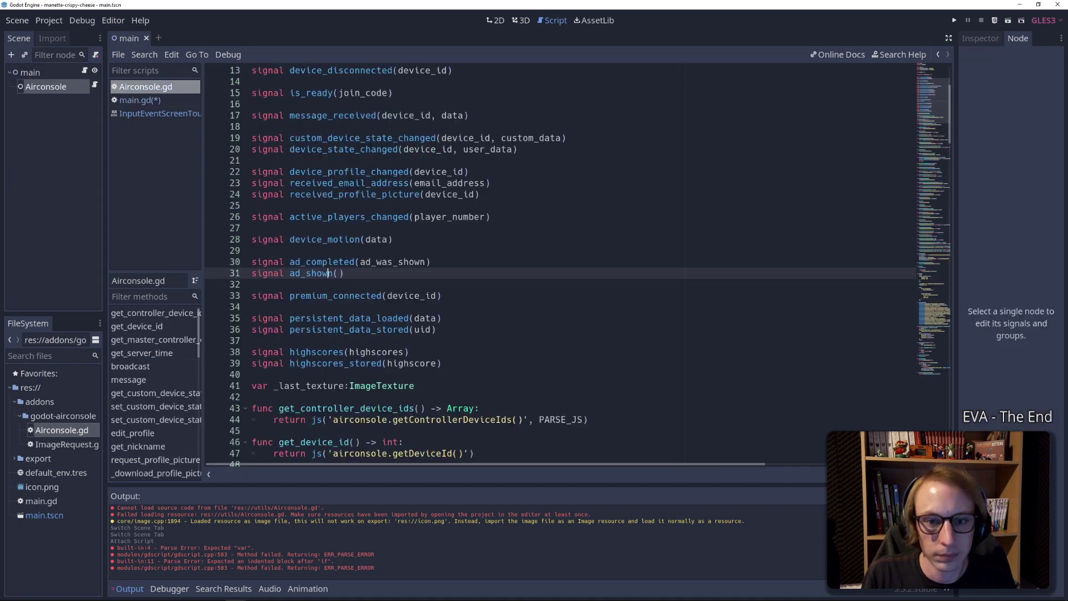
pyautogui.scroll(3, 556, 262)
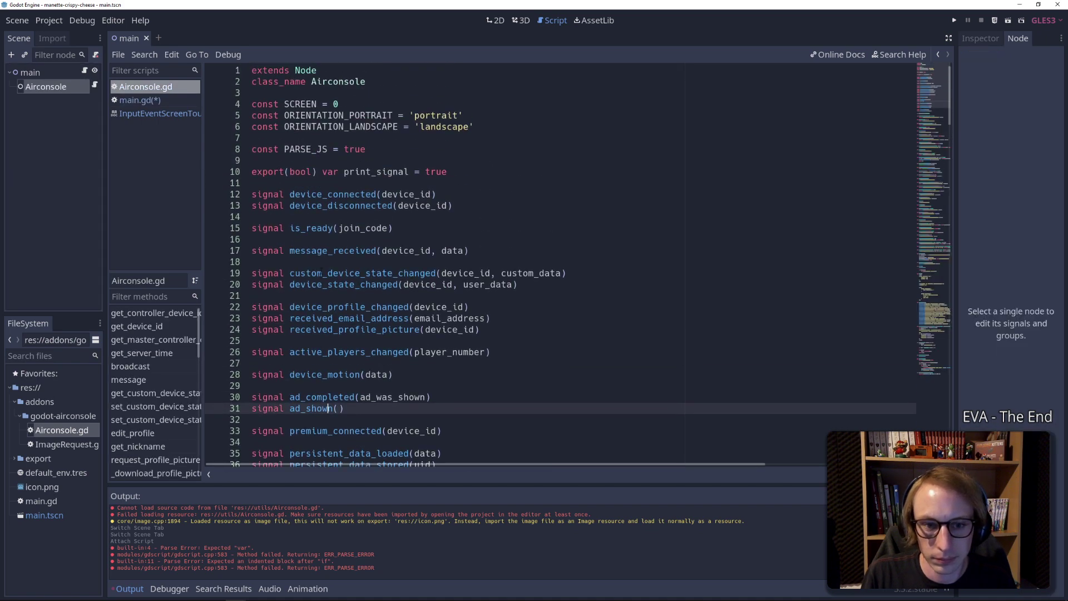
pyautogui.scroll(-2, 556, 262)
pyautogui.scroll(-6, 556, 262)
pyautogui.scroll(-2, 556, 262)
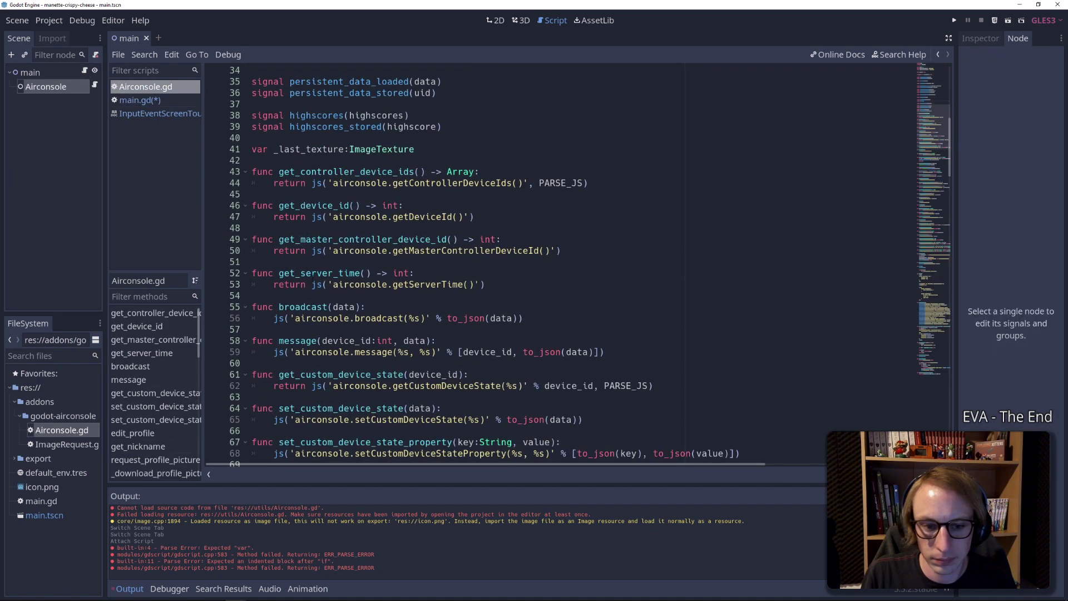
pyautogui.doubleClick(296, 306)
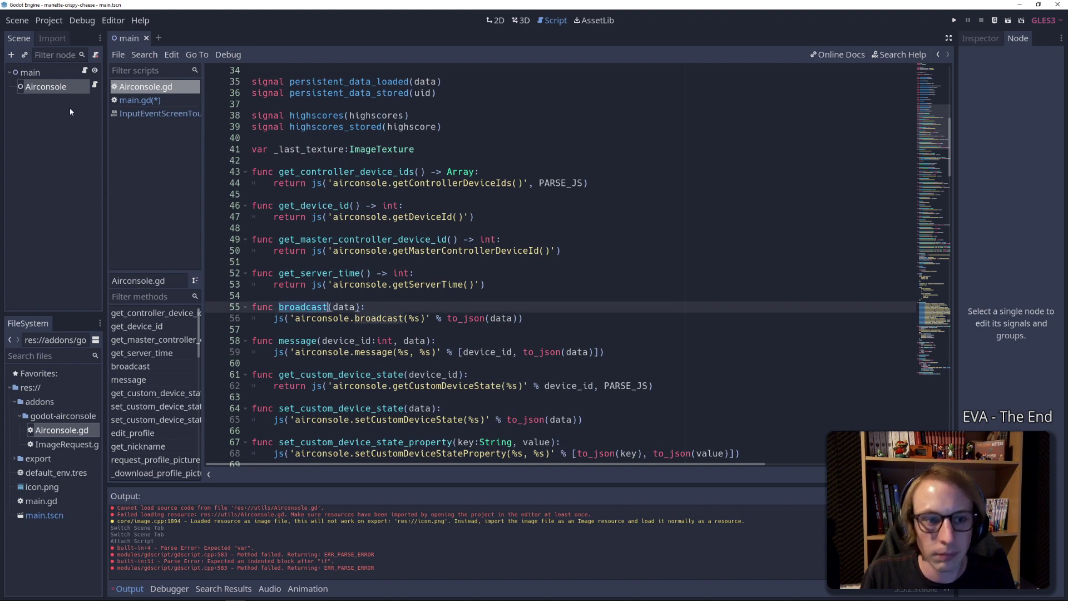
pyautogui.click(128, 101)
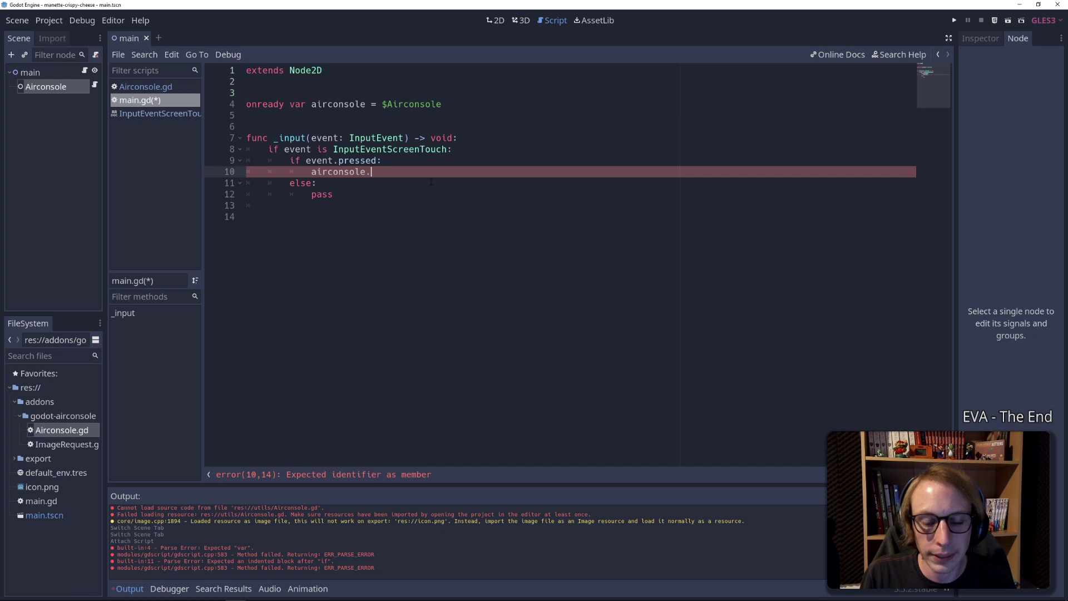
# Write airconsole.broadcast with a "touch": true entry under the pressed branch, saving along the way
pyautogui.hotkey('ctrl', 'v')
pyautogui.write('([')
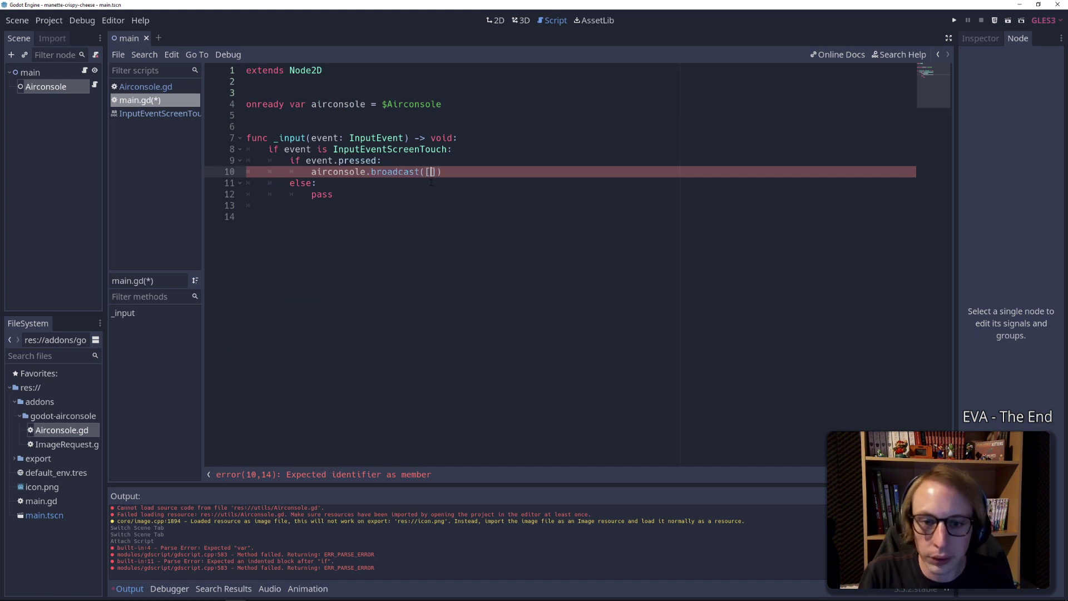
pyautogui.press('Return')
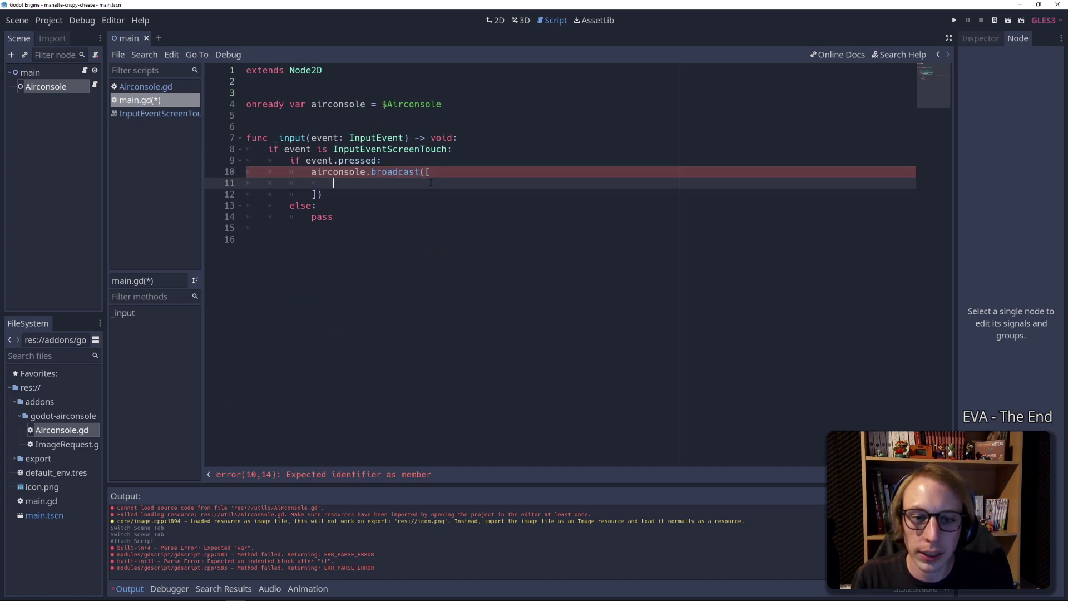
pyautogui.write('"touch"')
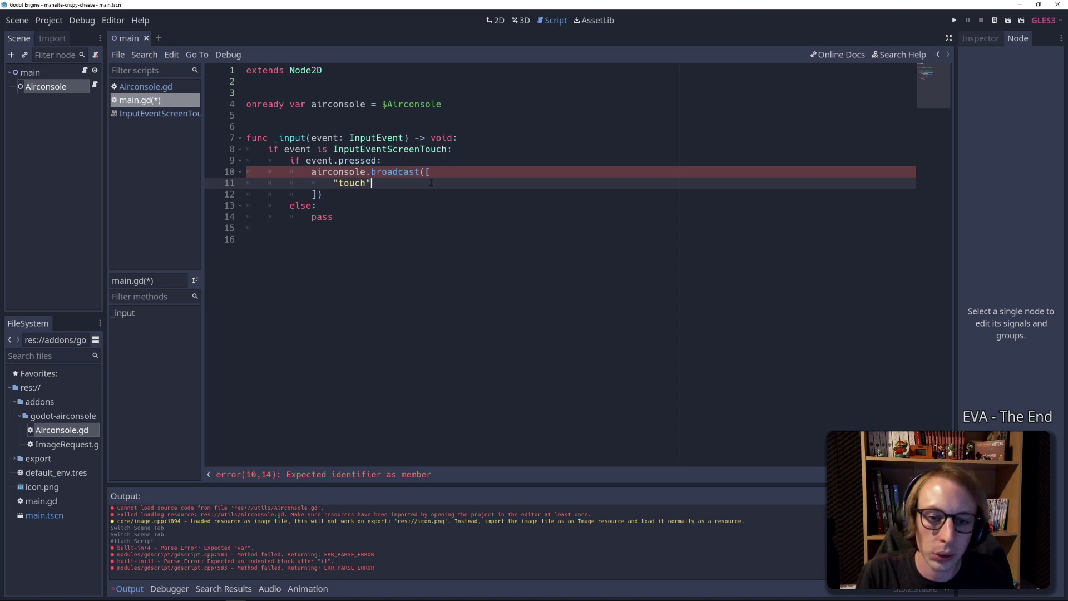
pyautogui.write(': true')
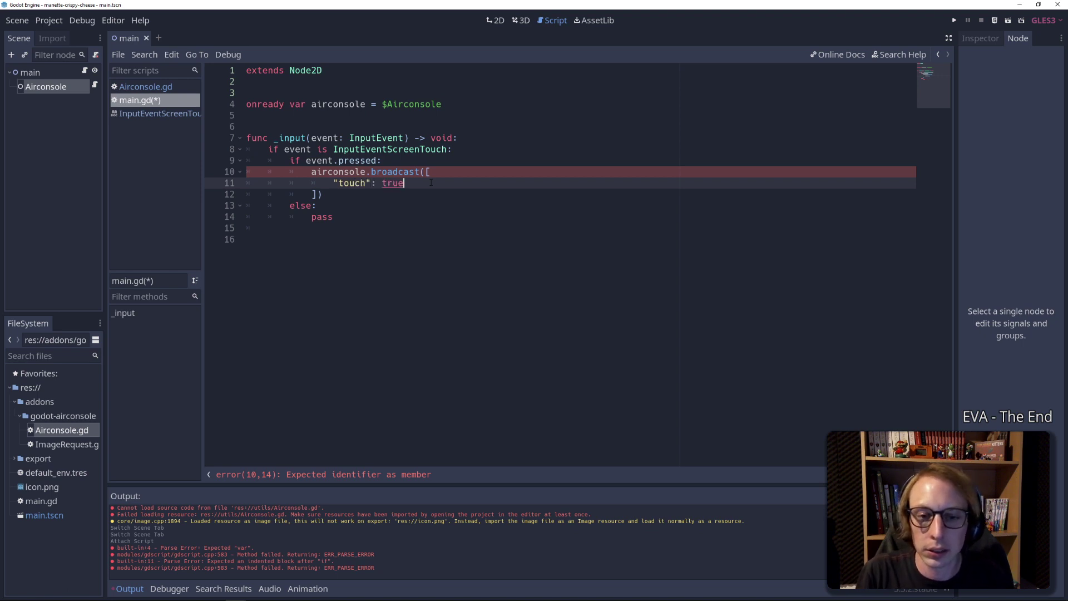
pyautogui.hotkey('ctrl', 's')
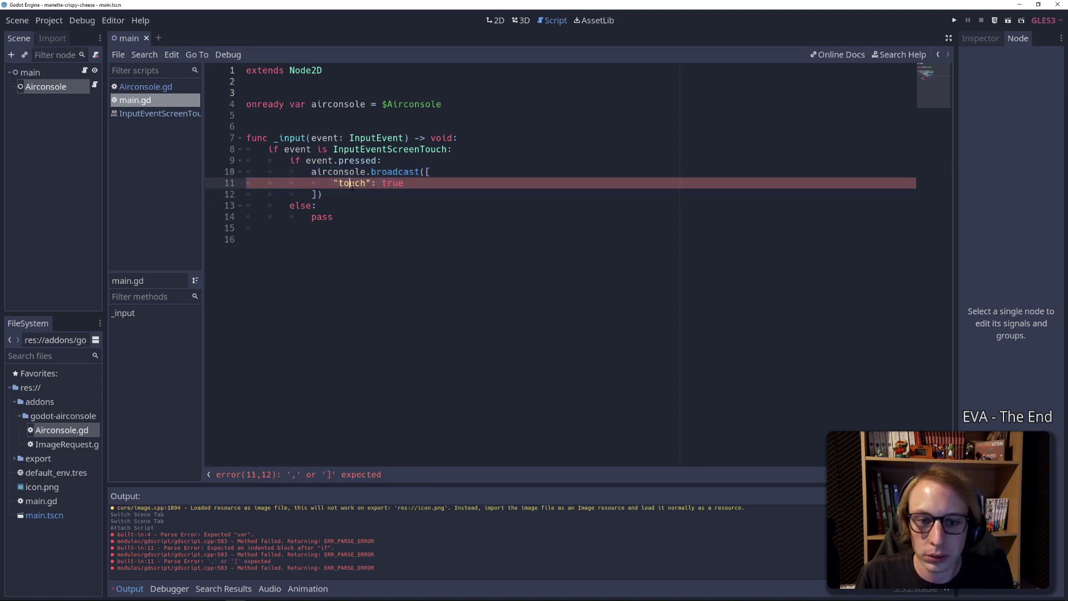
pyautogui.press('BackSpace')
pyautogui.write('=>')
pyautogui.hotkey('ctrl', 's')
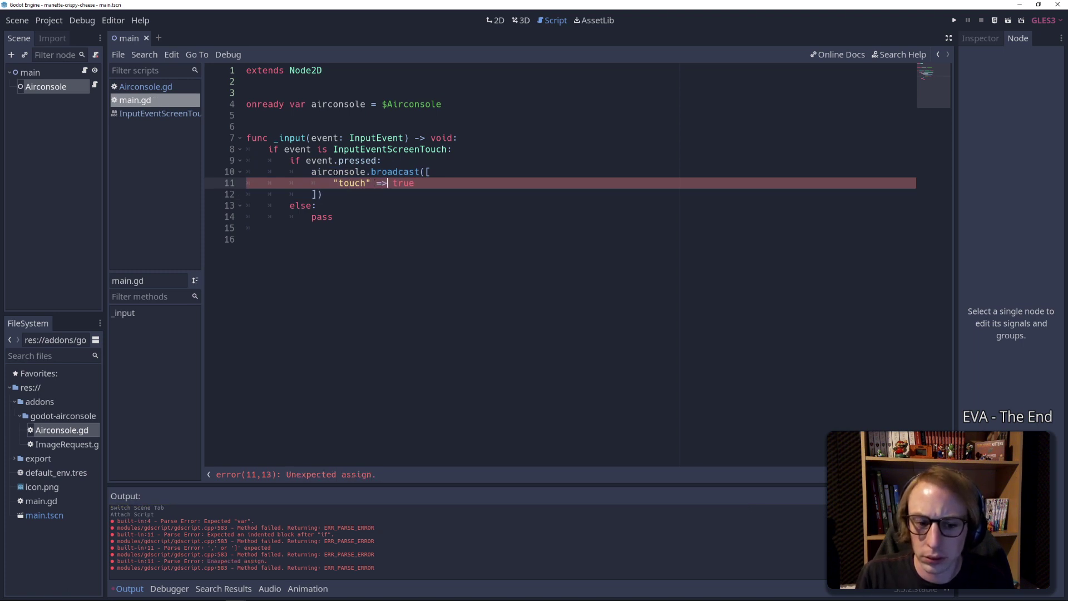
pyautogui.press('BackSpace')
pyautogui.press('BackSpace')
pyautogui.press('BackSpace')
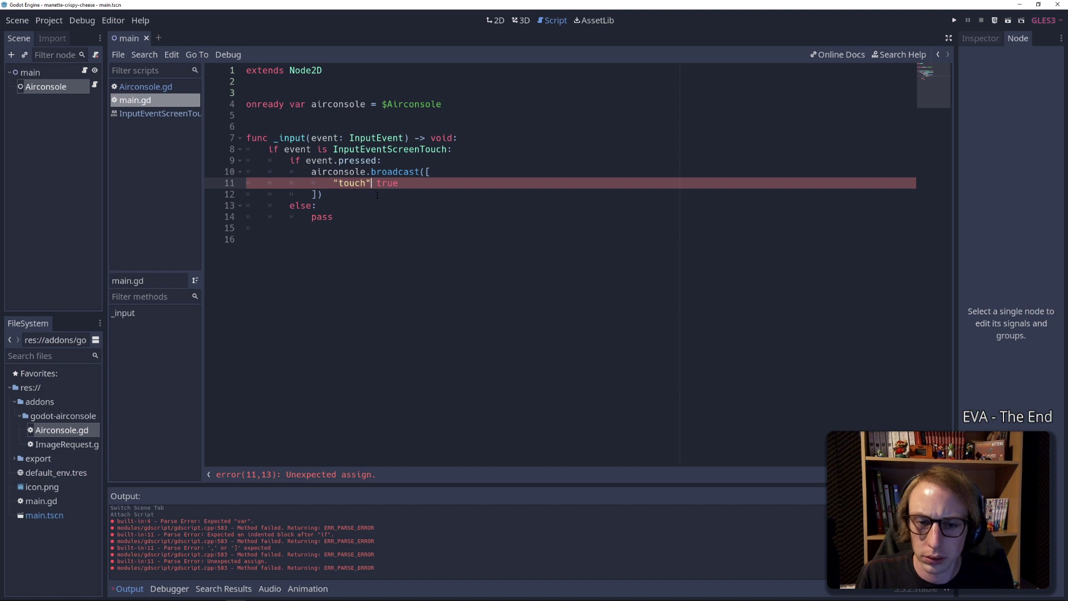
pyautogui.write(':')
# Swap the square brackets for braces so it reads broadcast({"touch": true}), and save
pyautogui.click(442, 173)
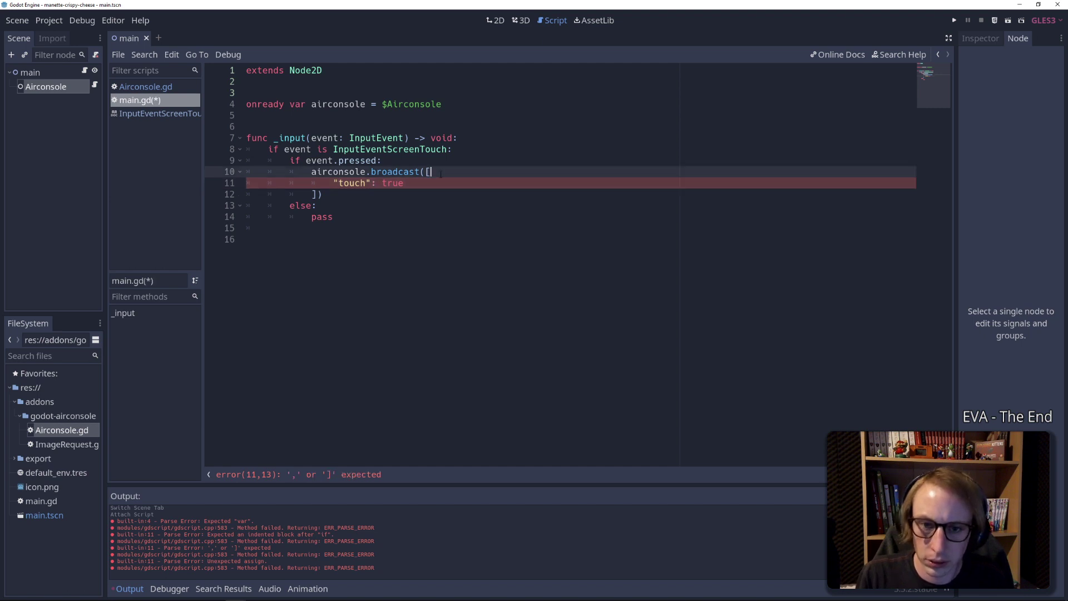
pyautogui.press('BackSpace')
pyautogui.write('{')
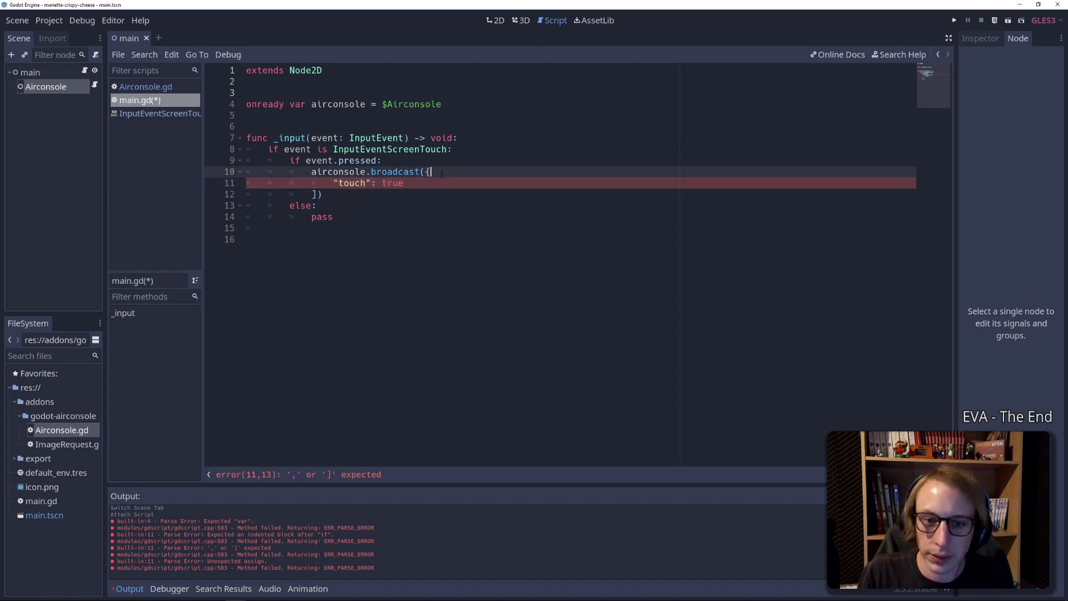
pyautogui.click(319, 194)
pyautogui.press('BackSpace')
pyautogui.write('}')
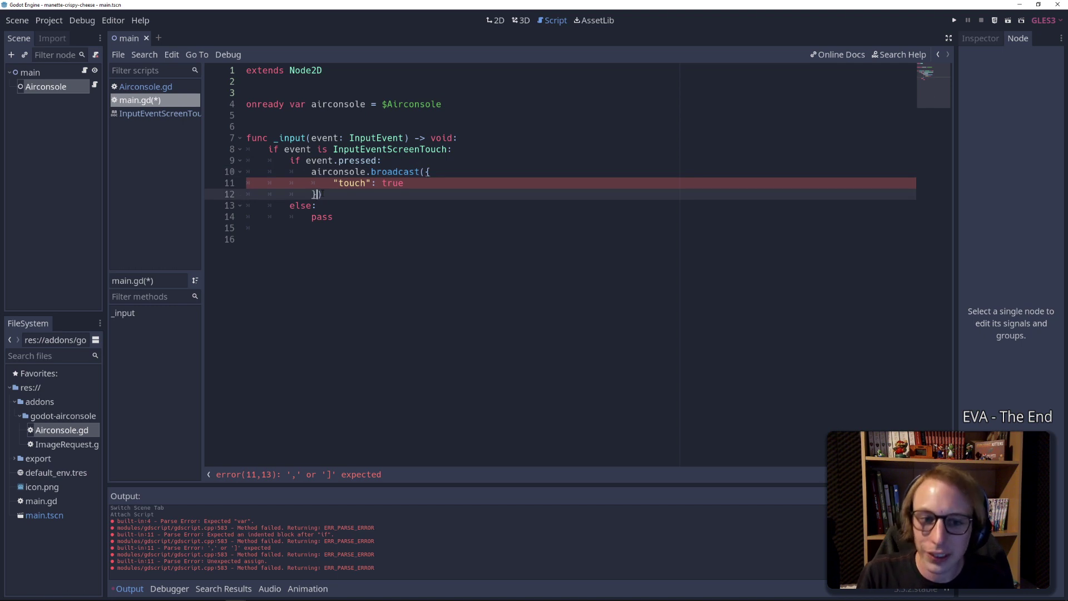
pyautogui.hotkey('ctrl', 's')
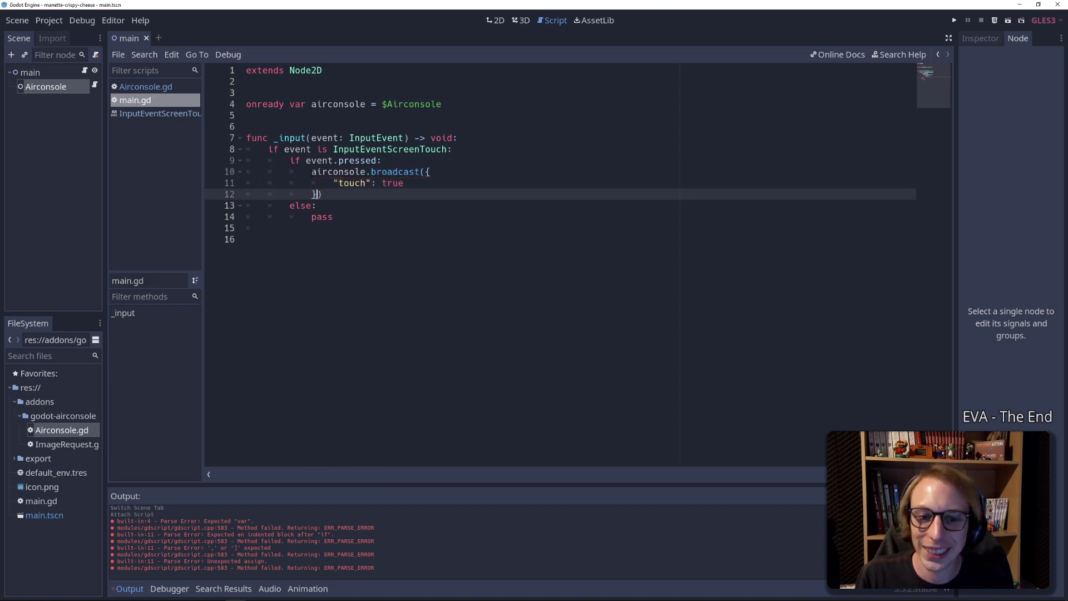
# Copy the broadcast block over the else branch's pass and change true to false
pyautogui.moveTo(310, 171); pyautogui.dragTo(337, 194)
pyautogui.hotkey('ctrl', 'c')
pyautogui.doubleClick(321, 217)
pyautogui.hotkey('ctrl', 'v')
pyautogui.doubleClick(393, 228)
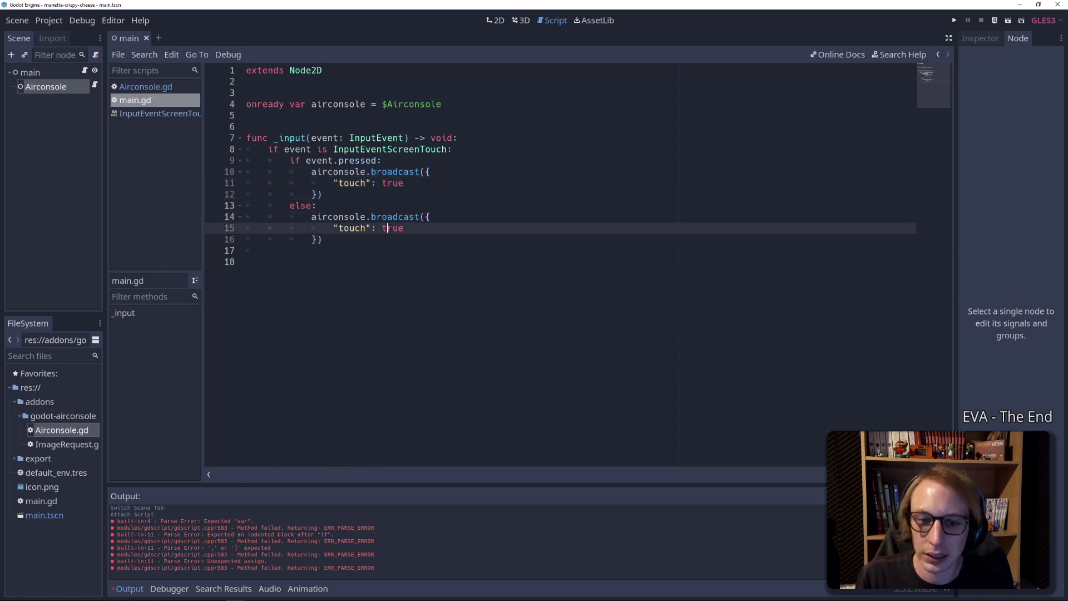
pyautogui.write('false')
pyautogui.hotkey('ctrl', 's')
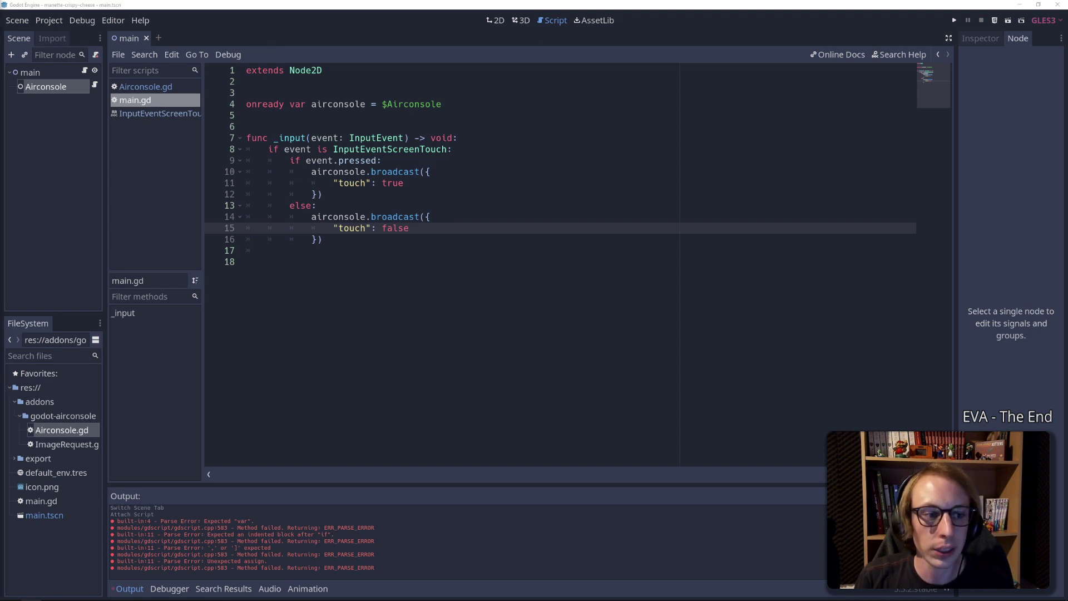
# Save main.gd and delete the extra blank line 6 before _input
pyautogui.click(427, 203)
pyautogui.click(334, 228)
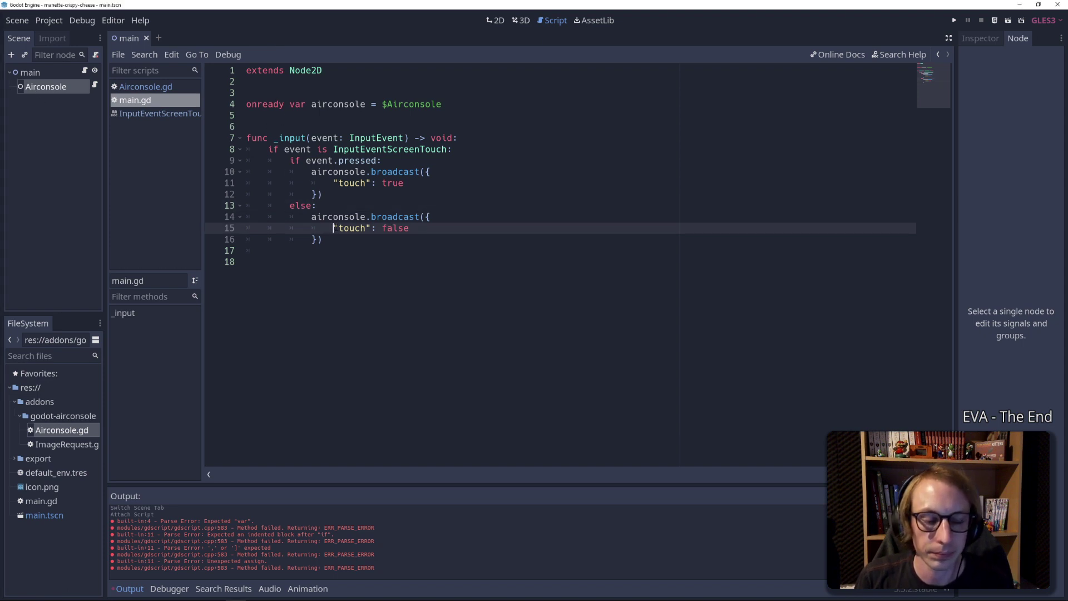
pyautogui.click(328, 204)
pyautogui.hotkey('ctrl', 's')
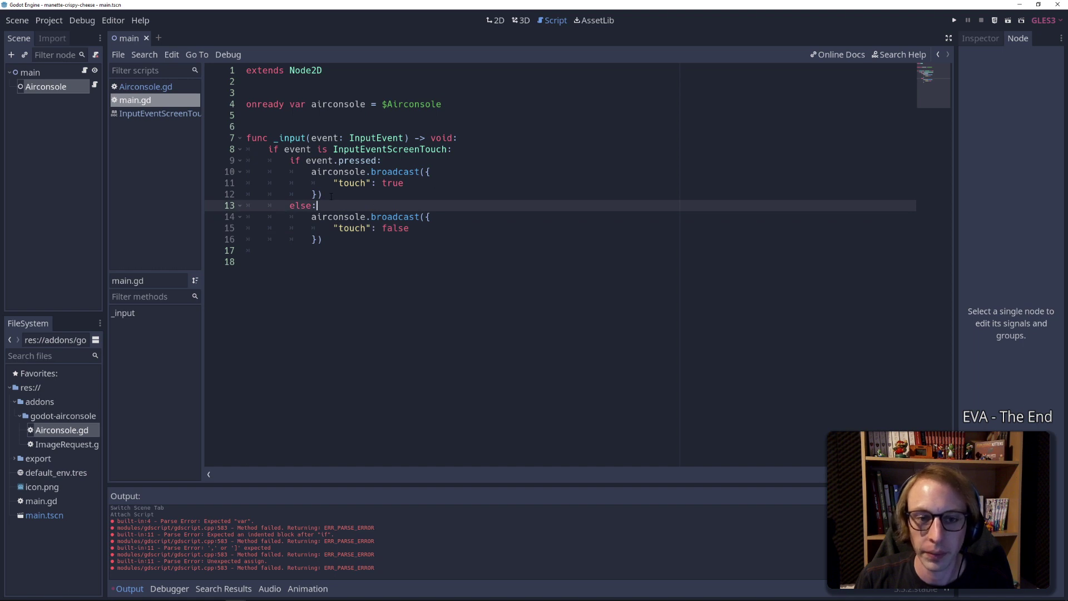
pyautogui.click(247, 126)
pyautogui.press('BackSpace')
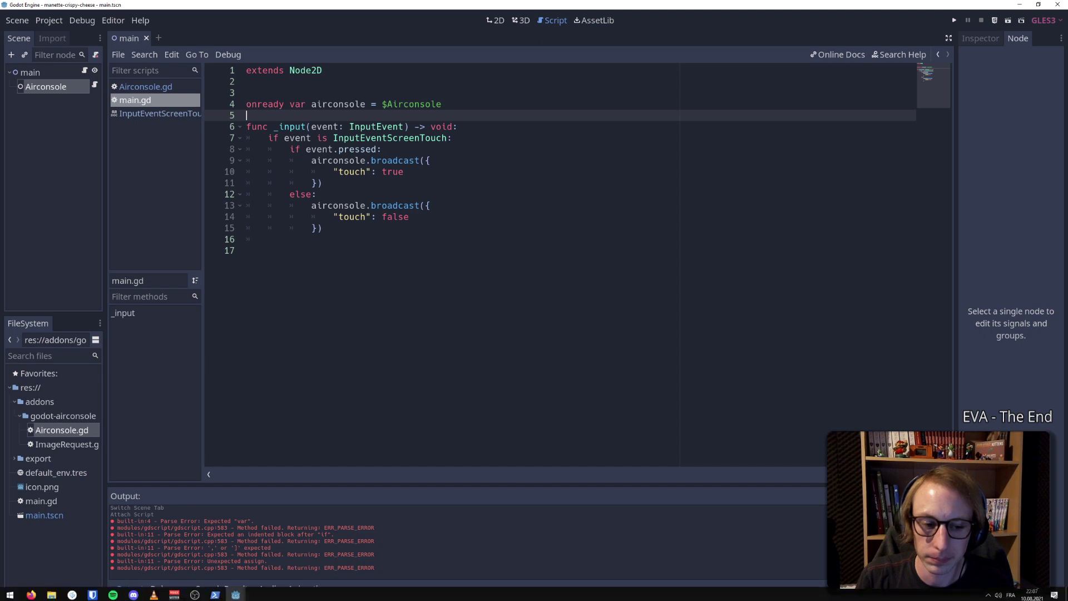
pyautogui.moveTo(57, 596)
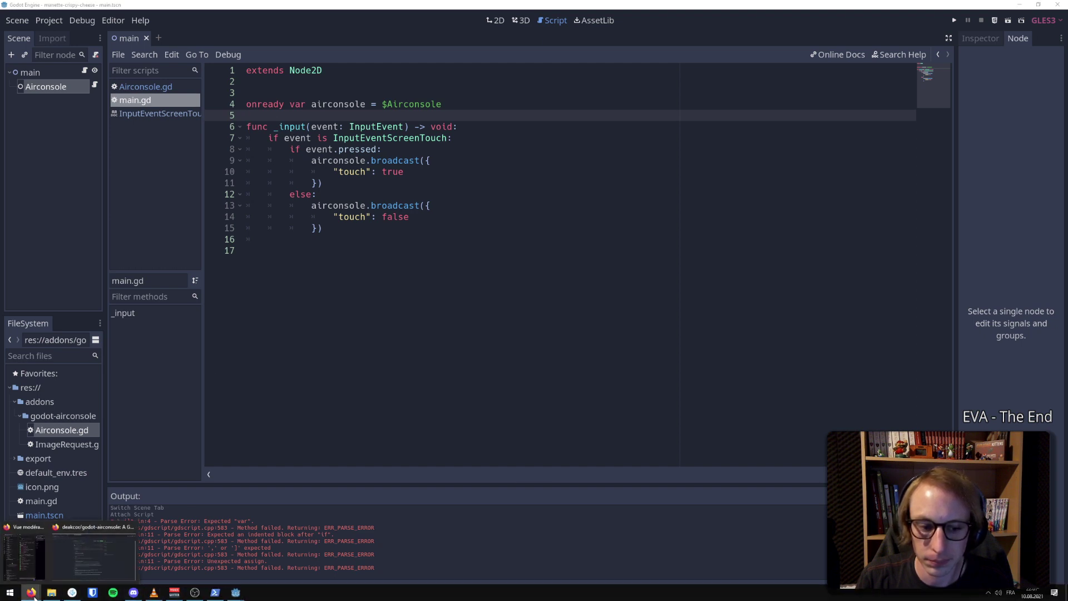
# Return to the original godot-airconsole repository and save it as godot-airconsole-master.zip
pyautogui.click(96, 553)
pyautogui.click(9, 28)
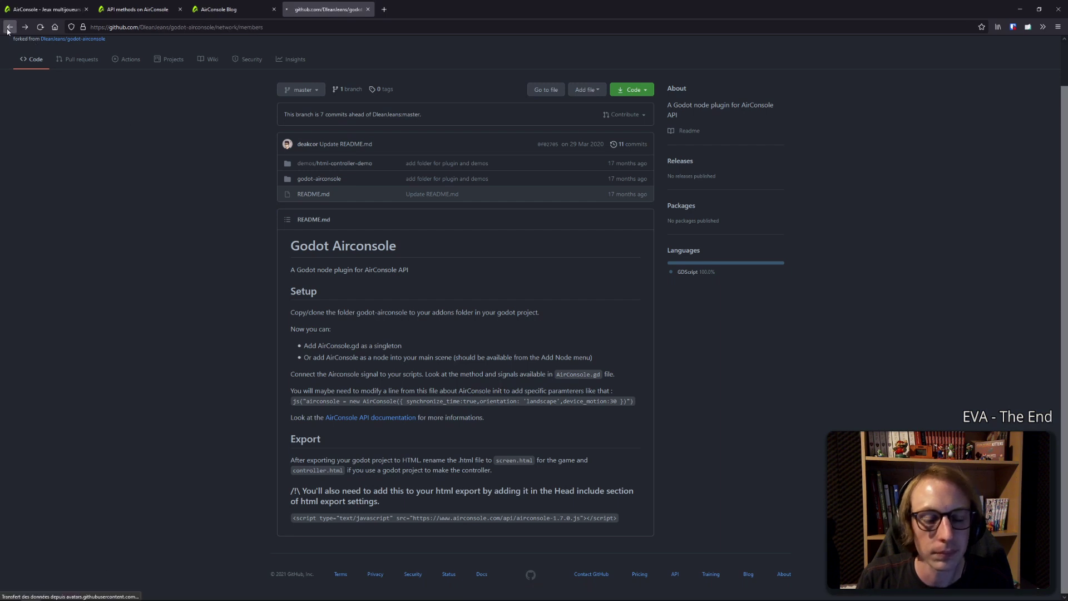
pyautogui.click(9, 28)
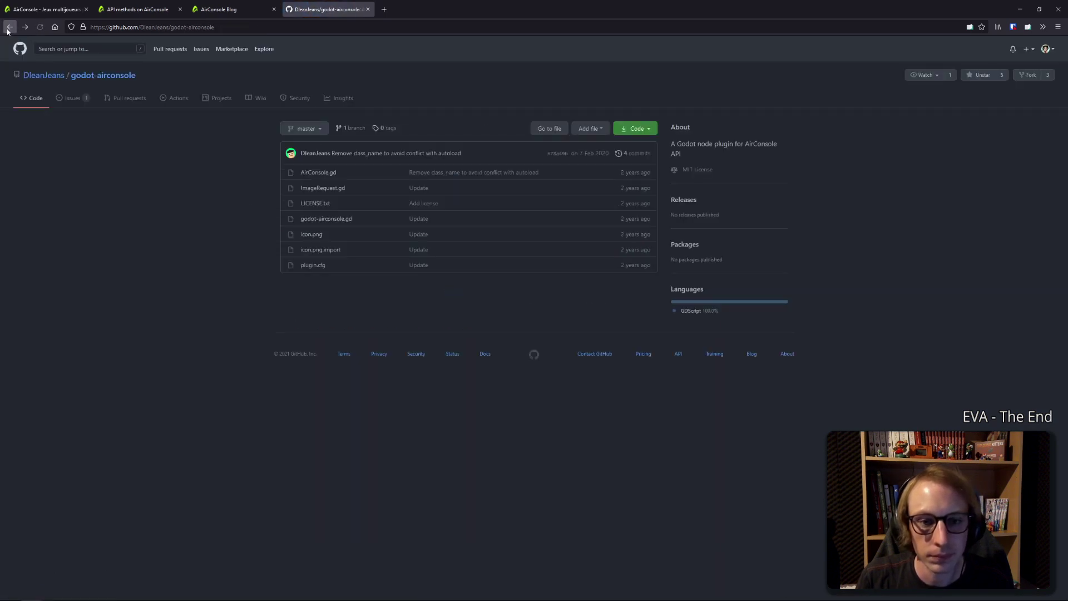
pyautogui.click(647, 133)
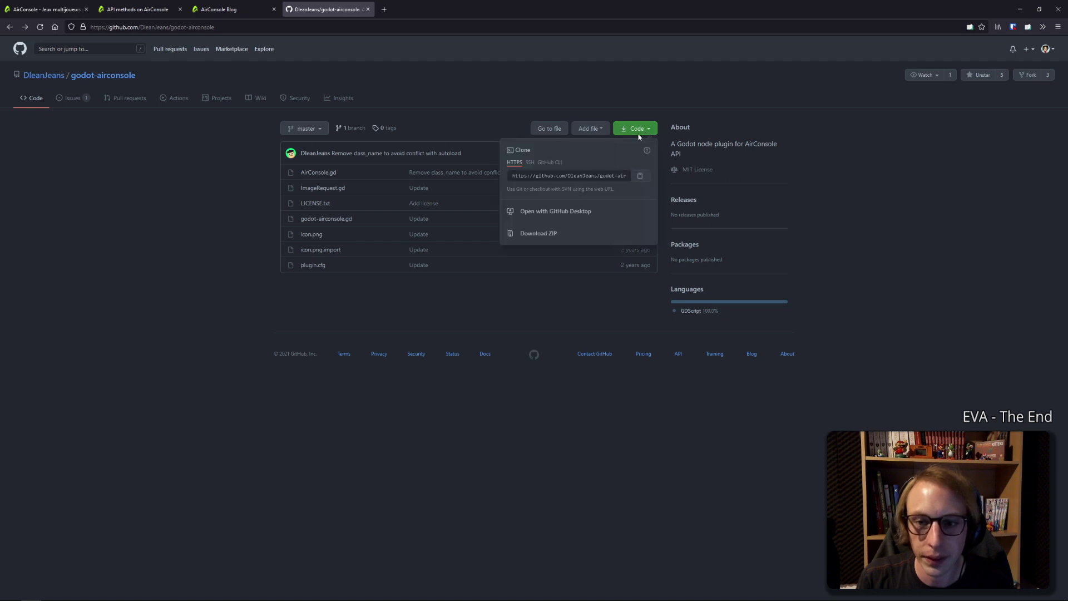
pyautogui.click(540, 236)
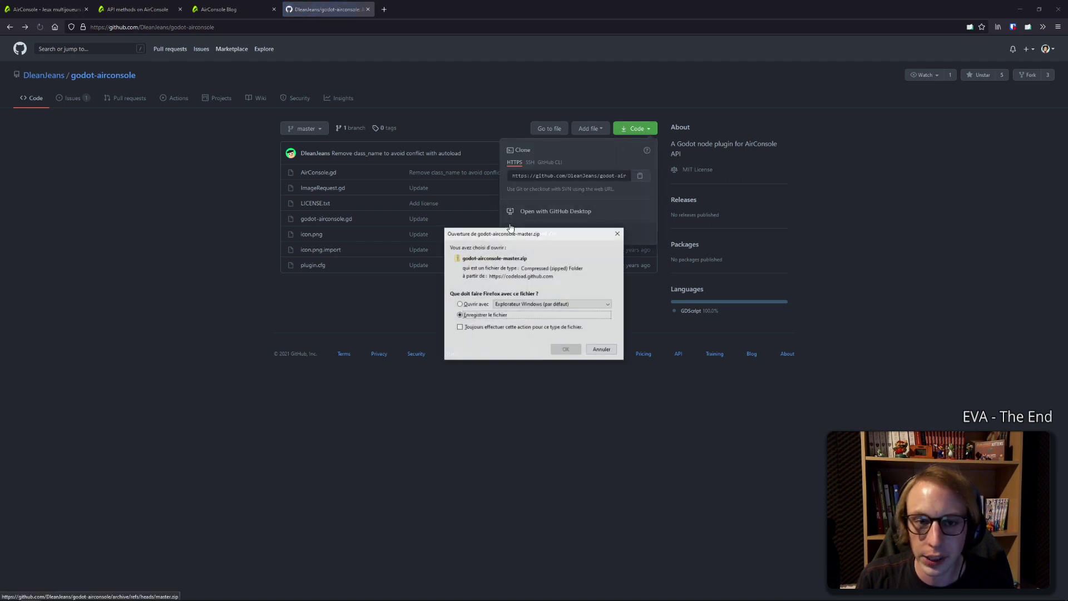
pyautogui.click(564, 349)
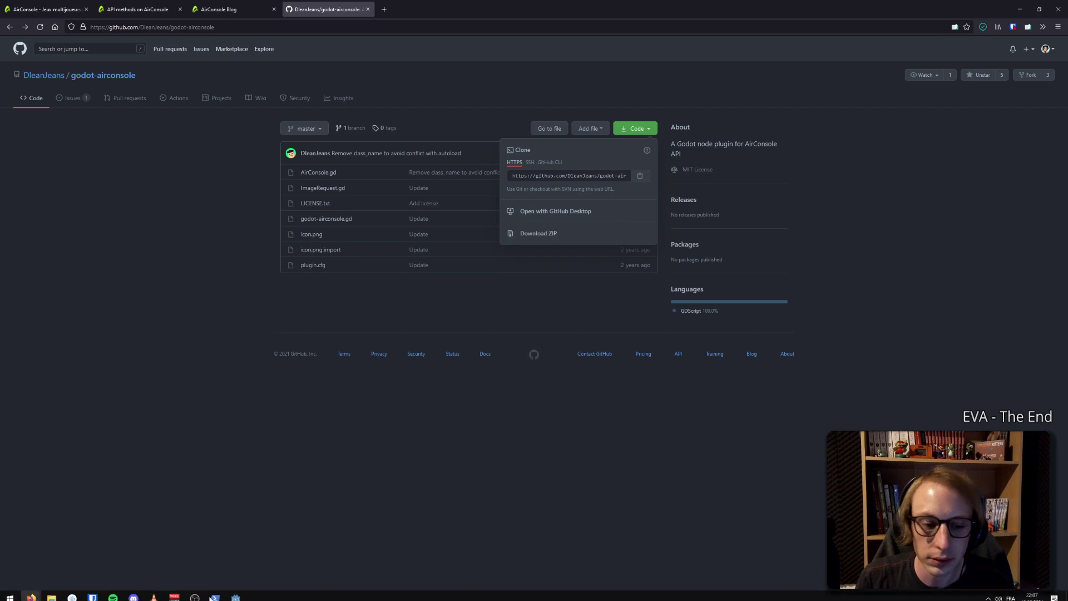
pyautogui.click(53, 594)
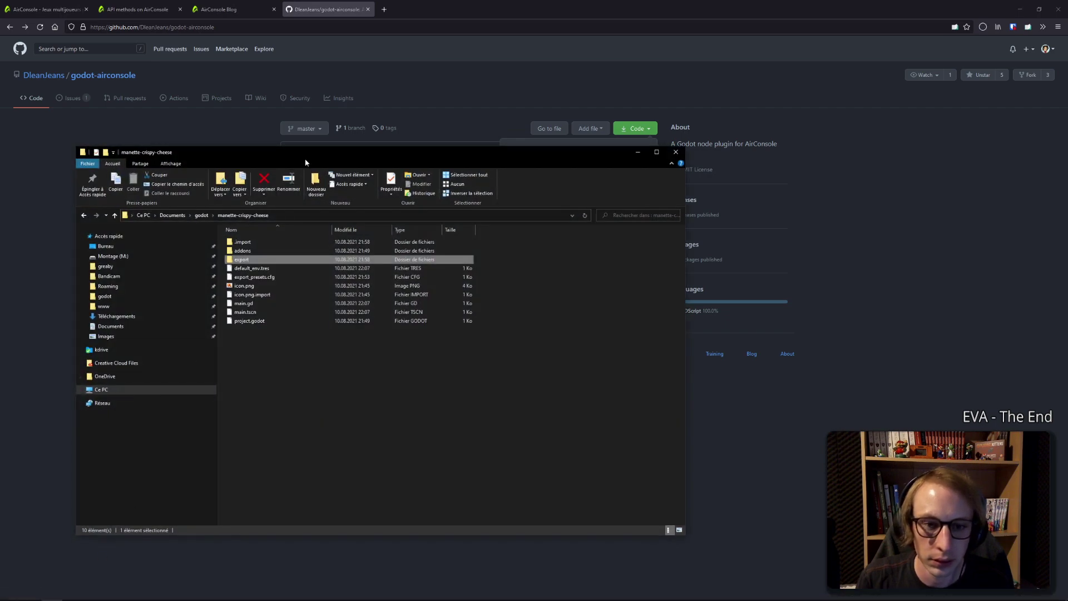
# Minimize the manette-crispy-cheese File Explorer window to reveal the GitHub page
pyautogui.click(637, 152)
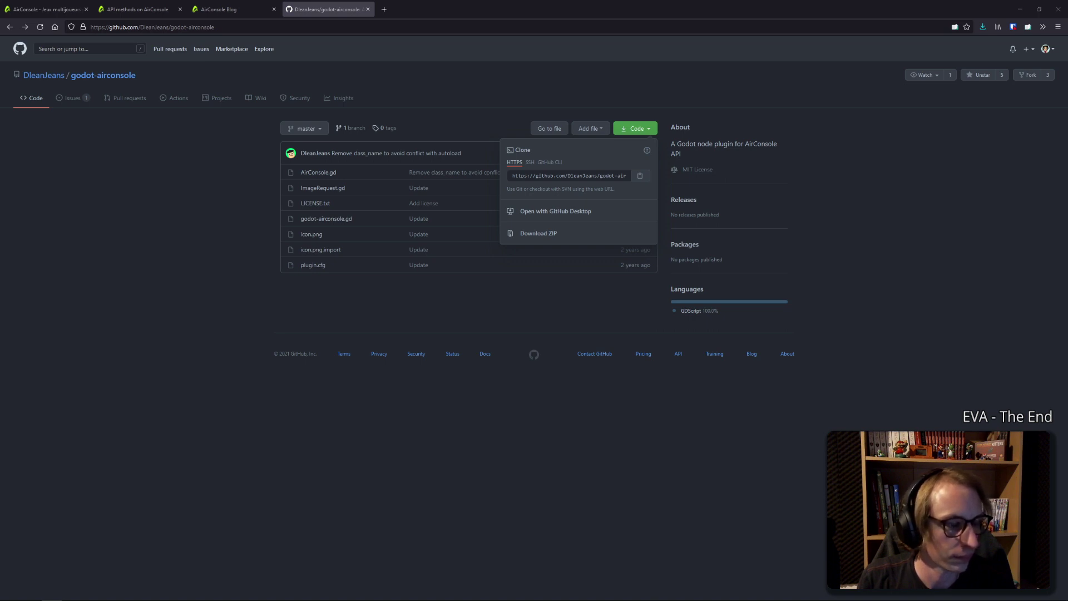
# Switch briefly to the test-air-console Godot window, then back to the manette-crispy-cheese editor
pyautogui.click(221, 293)
pyautogui.moveTo(237, 598)
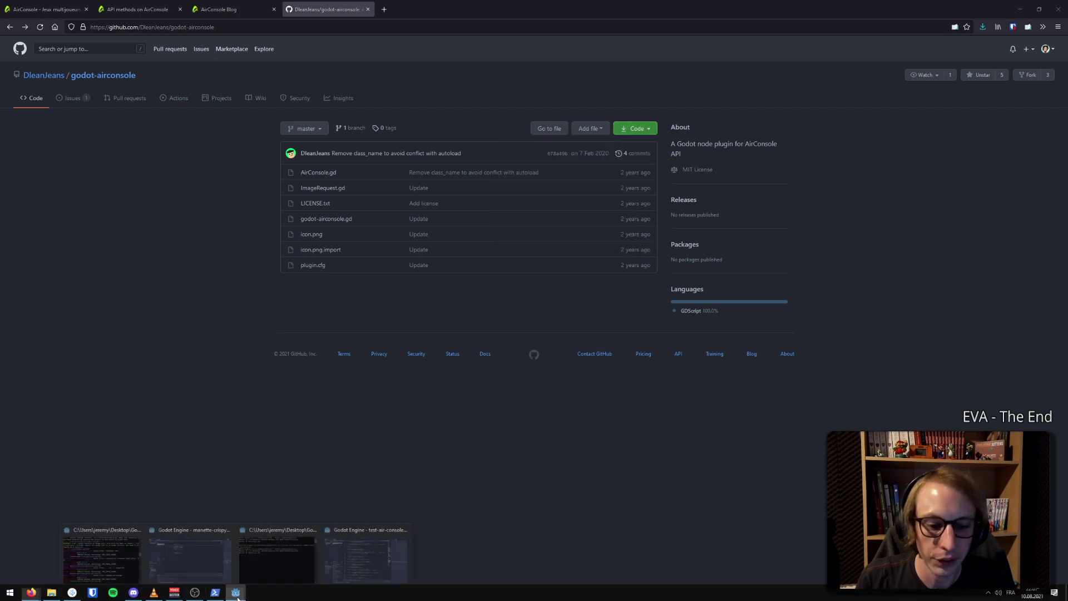
pyautogui.click(348, 559)
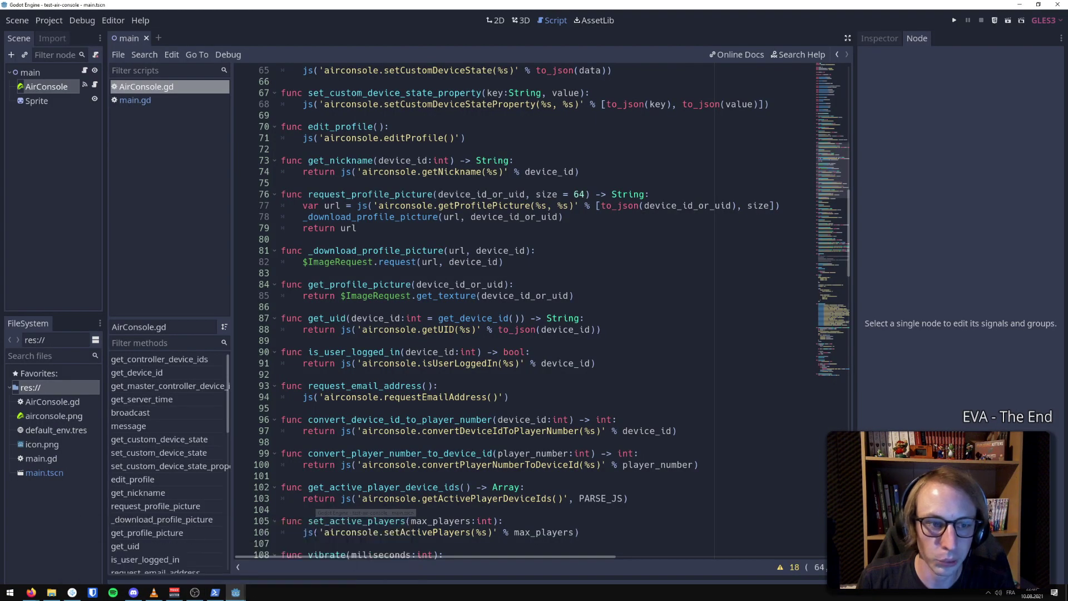
pyautogui.click(163, 558)
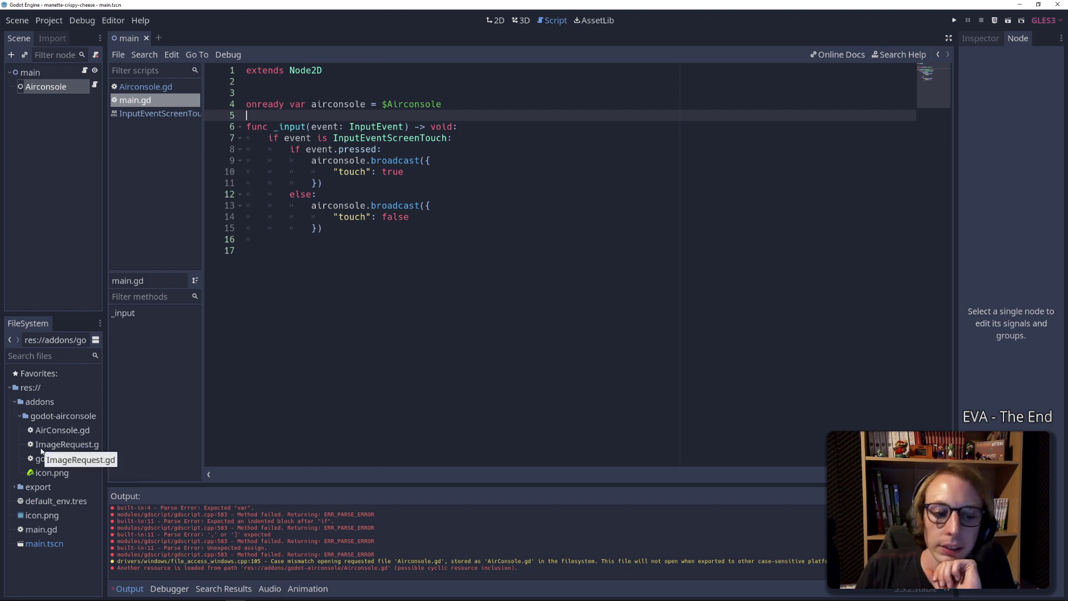
# Close and reopen main.tscn, then select the main node
pyautogui.click(147, 38)
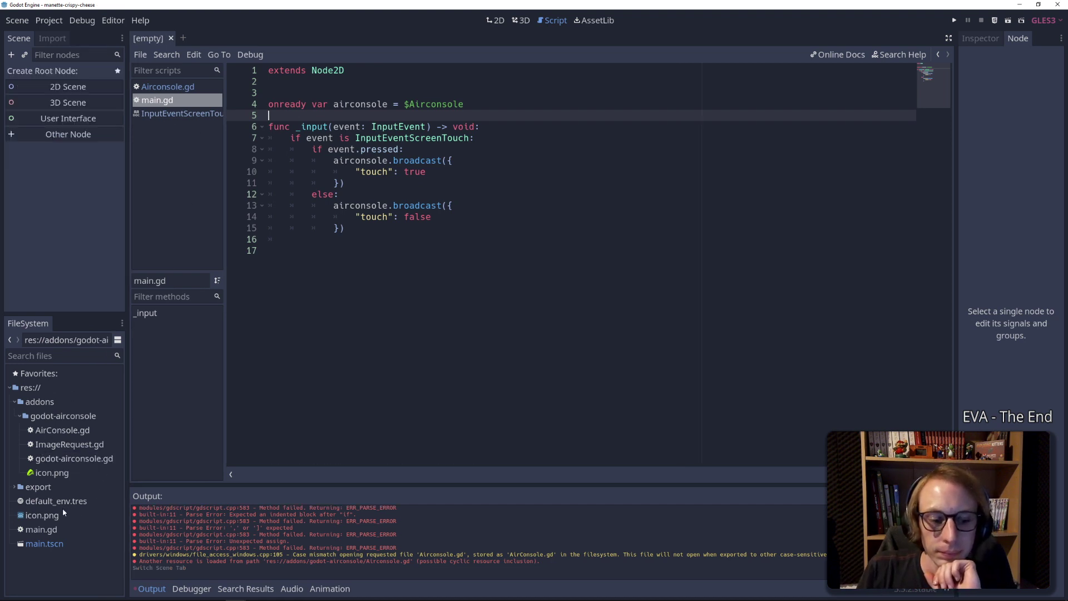
pyautogui.doubleClick(45, 546)
pyautogui.click(27, 73)
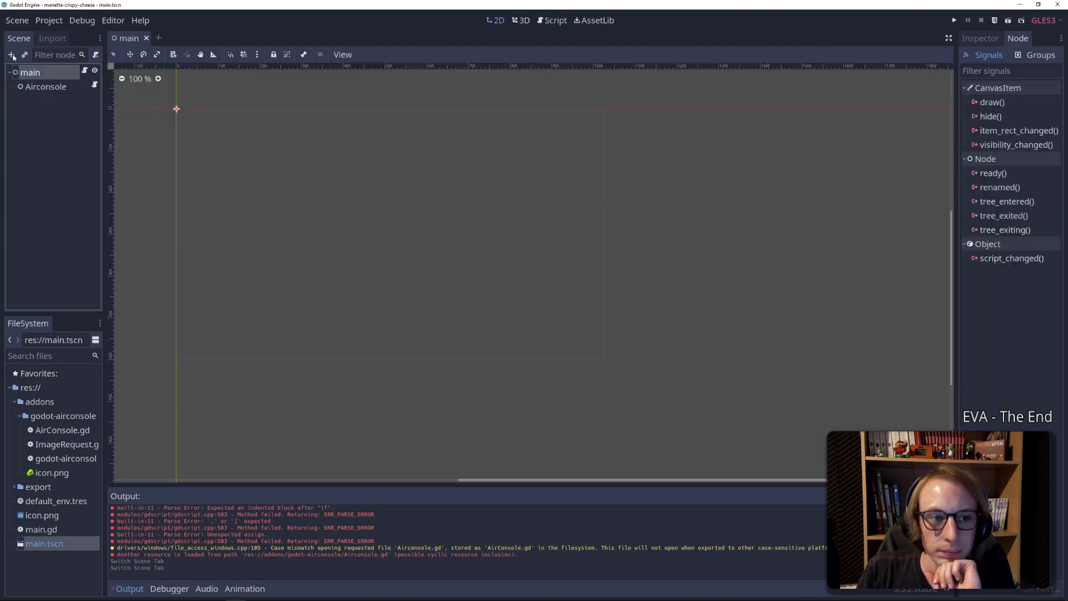
# Search the Add Child Node list for 'airc', cancel when none is found, and quit the editor
pyautogui.click(11, 54)
pyautogui.write('air')
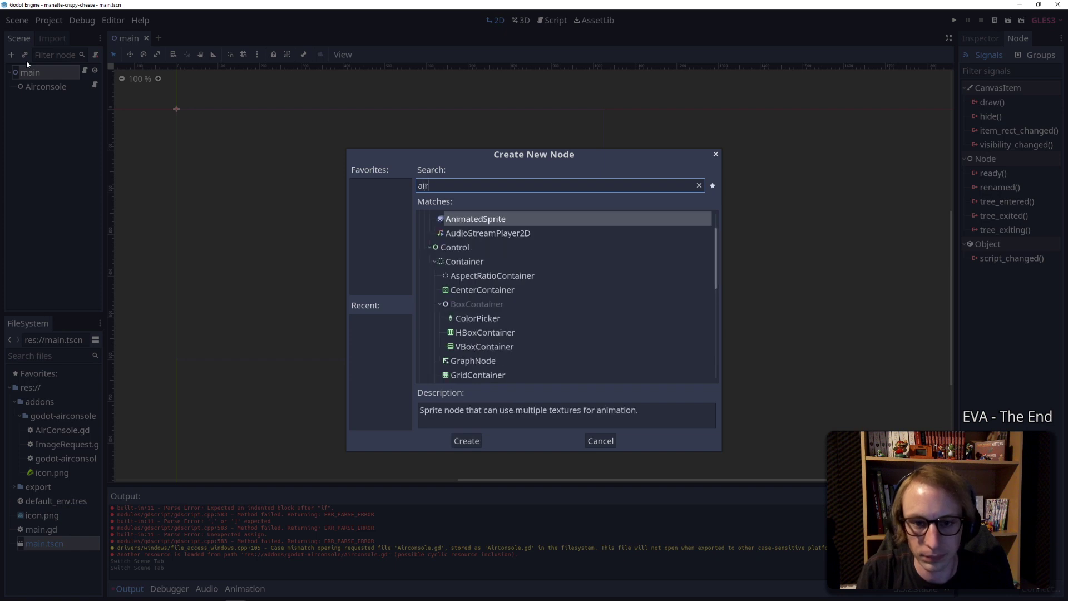
pyautogui.write('c')
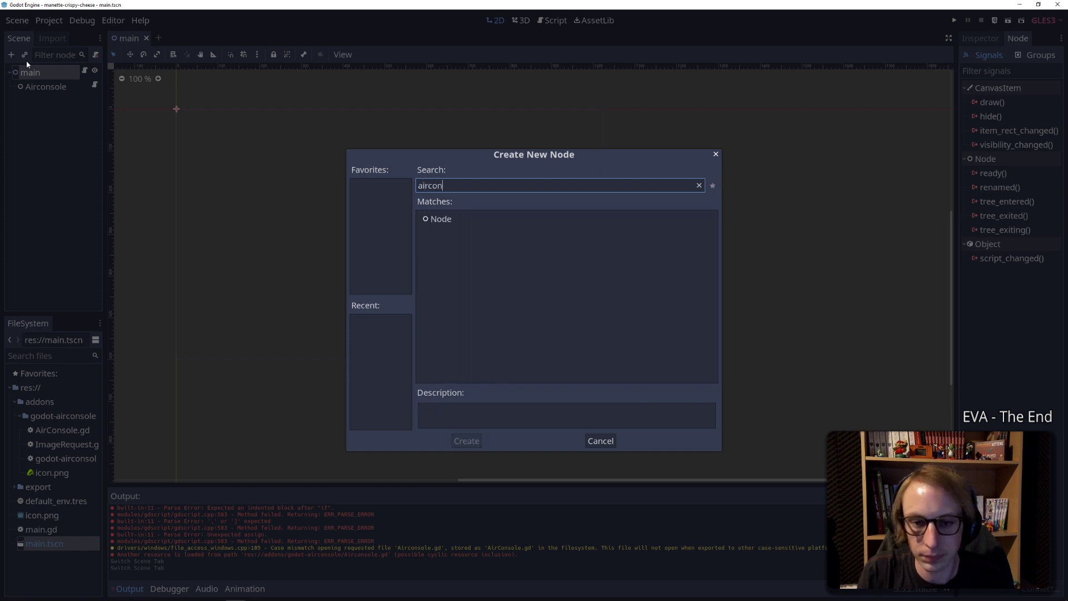
pyautogui.press('BackSpace')
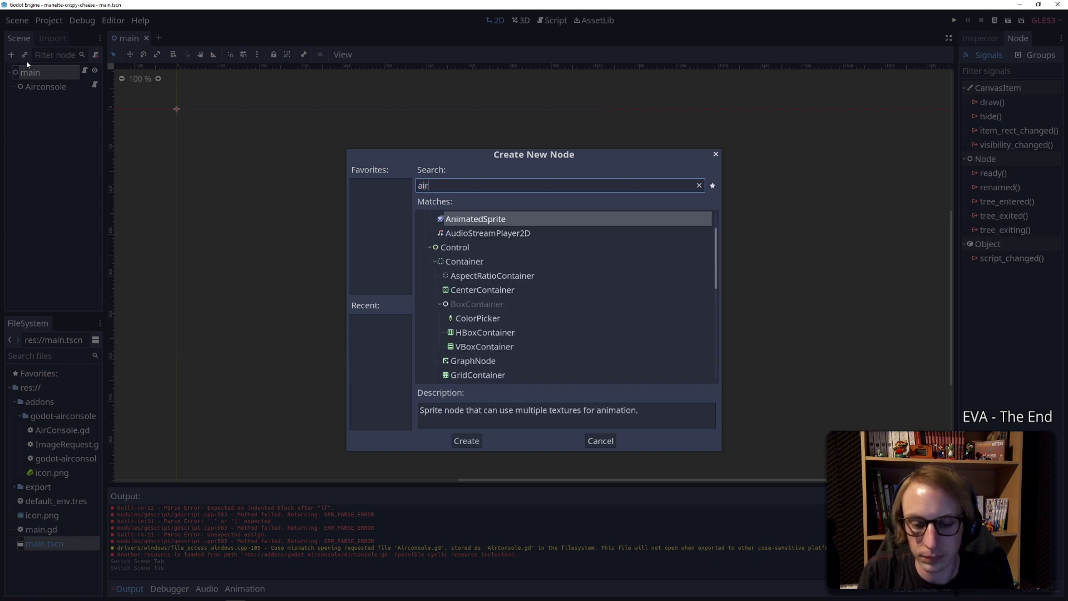
pyautogui.press('BackSpace')
pyautogui.press('BackSpace')
pyautogui.press('Escape')
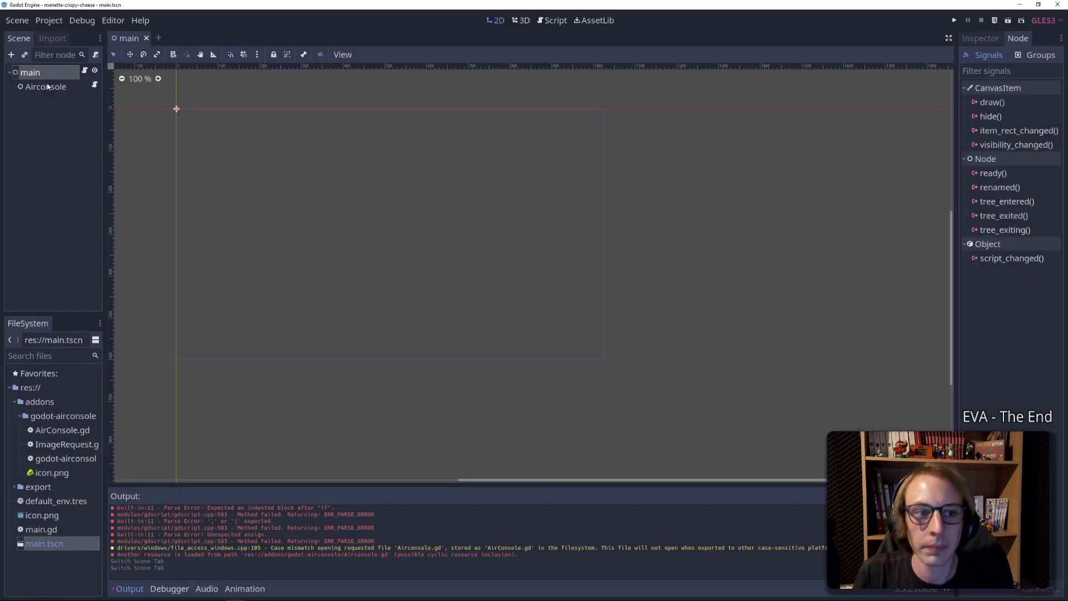
pyautogui.click(1057, 4)
# Quit both the manette-crispy-cheese and test-air-console editors
pyautogui.click(520, 311)
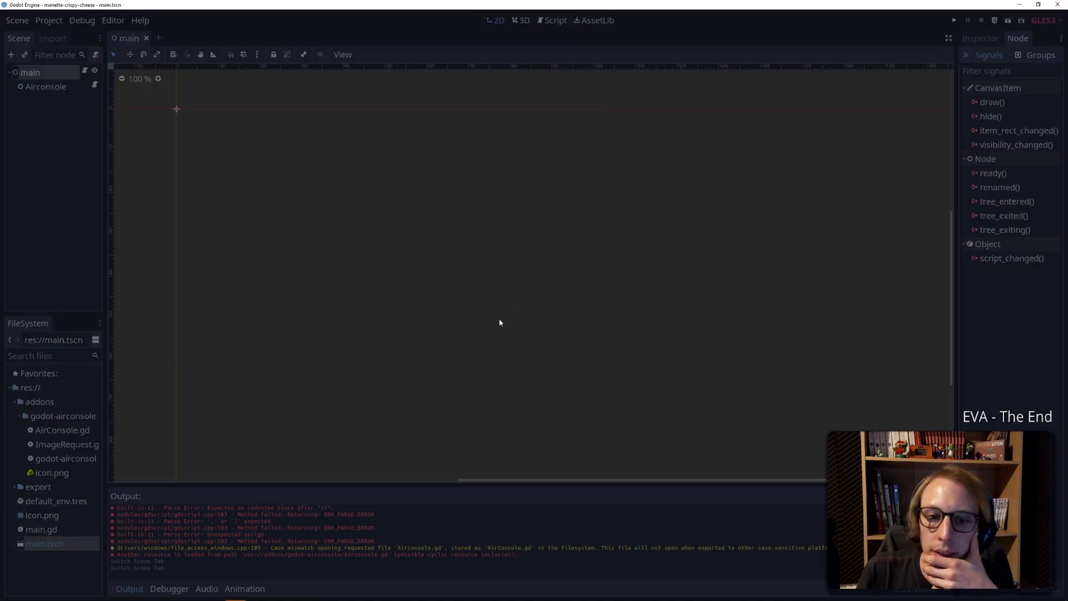
pyautogui.click(1056, 5)
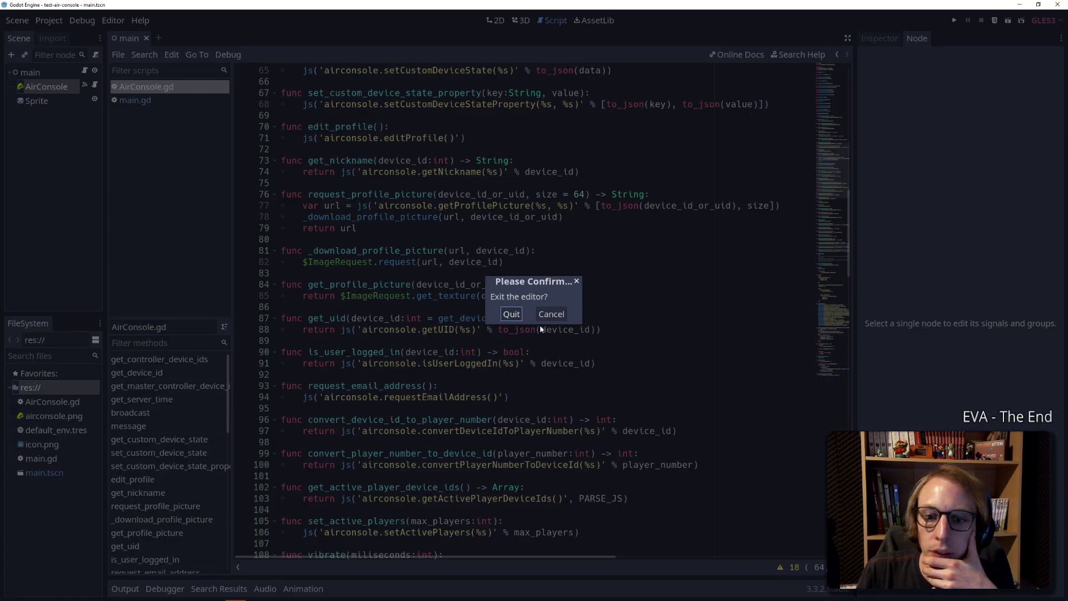
pyautogui.click(509, 317)
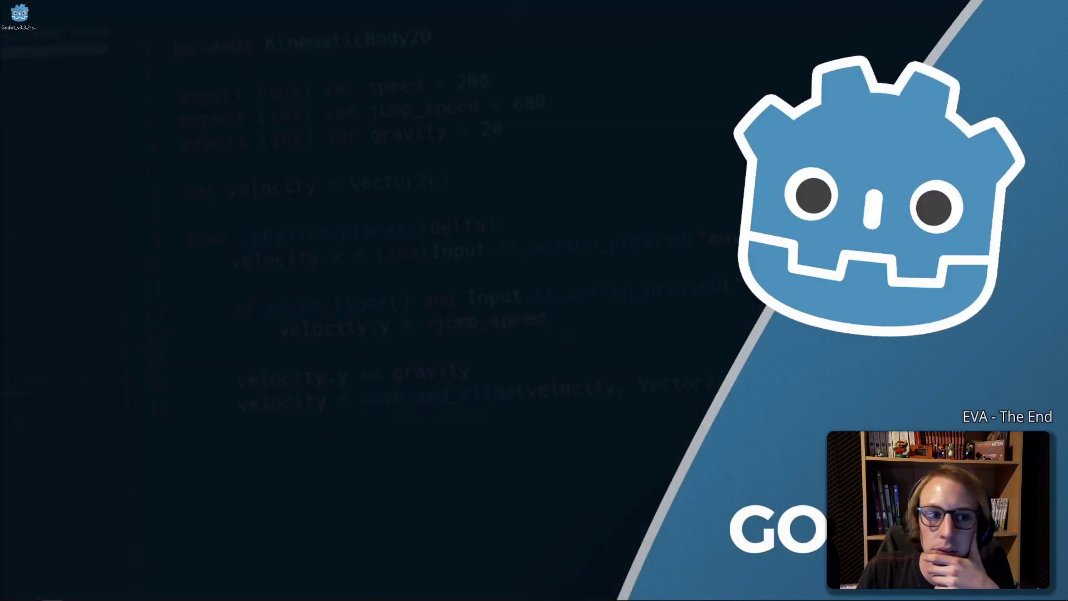
# Relaunch Godot, open and quit test-air-console, then relaunch to the Project Manager
pyautogui.doubleClick(19, 16)
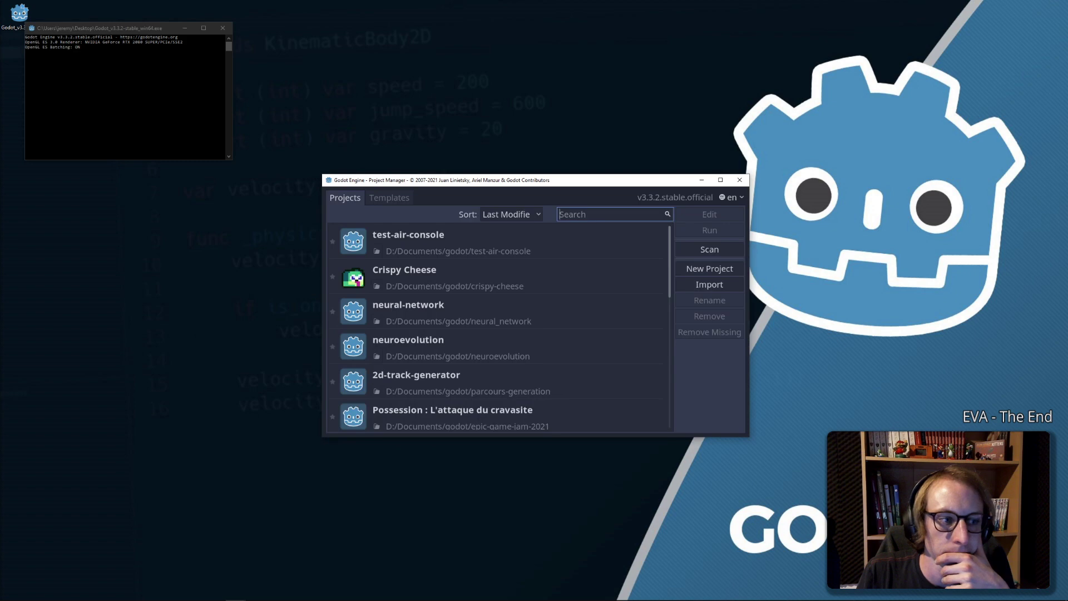
pyautogui.doubleClick(426, 248)
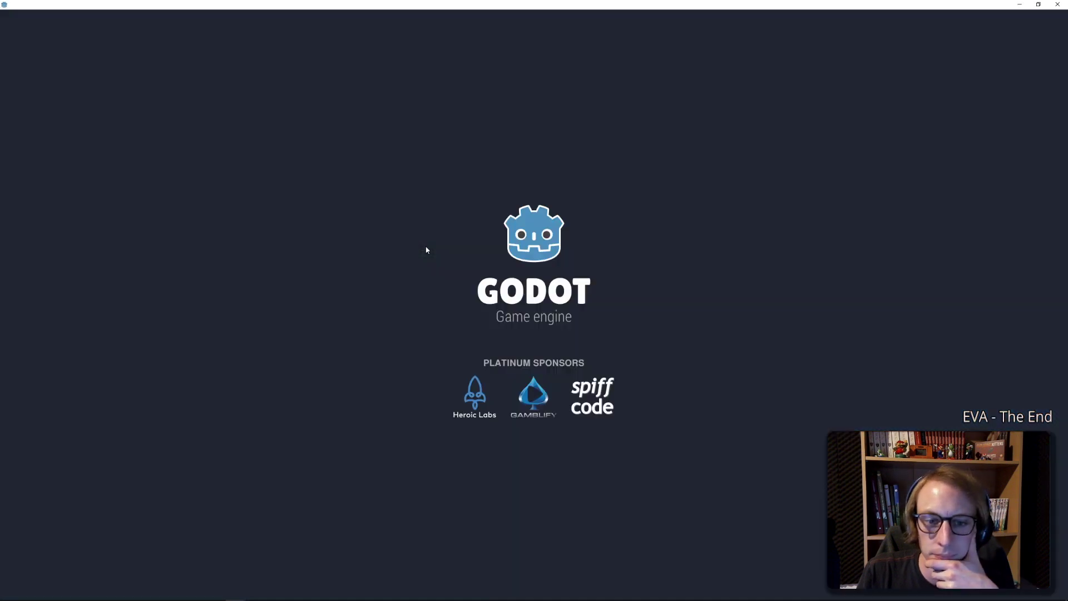
pyautogui.click(1062, 5)
pyautogui.click(508, 313)
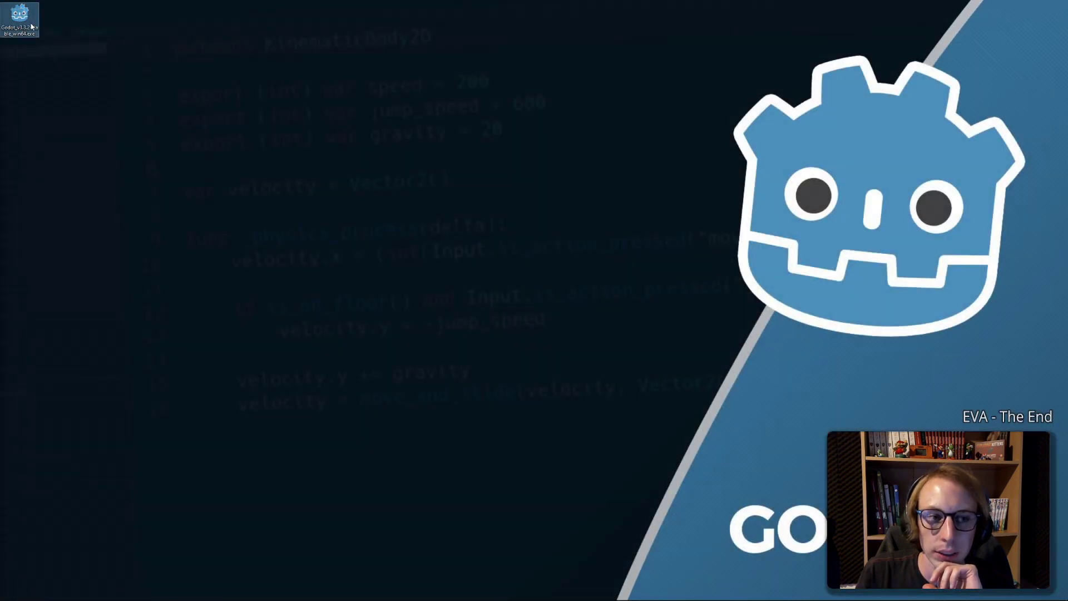
pyautogui.doubleClick(32, 25)
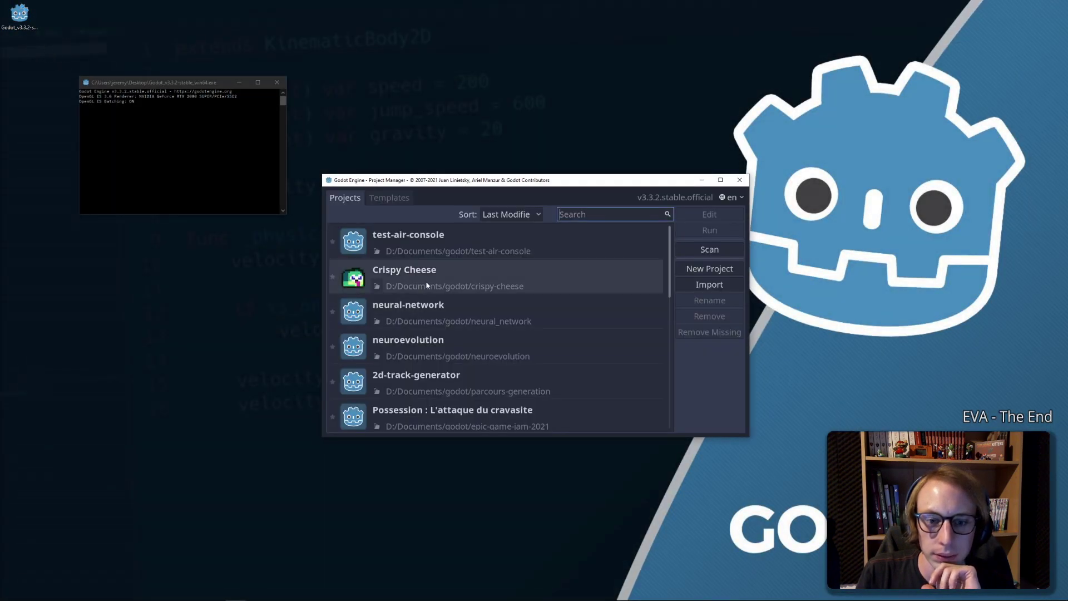
# Scroll through the Project Manager's project list and start importing an existing project
pyautogui.scroll(-3, 427, 285)
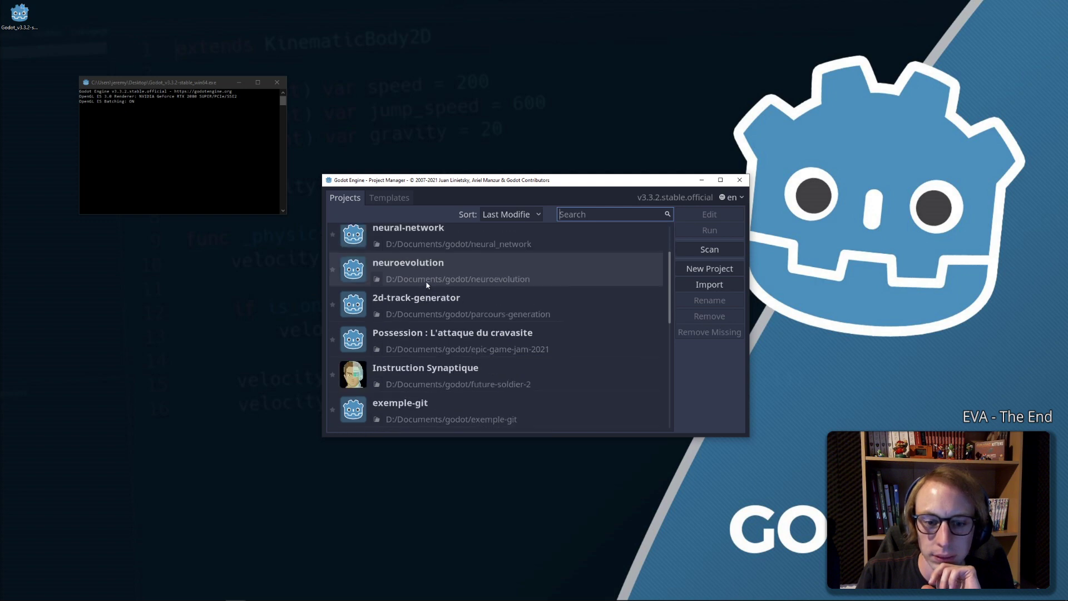
pyautogui.scroll(-3, 427, 285)
pyautogui.scroll(-3, 427, 284)
pyautogui.scroll(-2, 427, 284)
pyautogui.scroll(5, 426, 285)
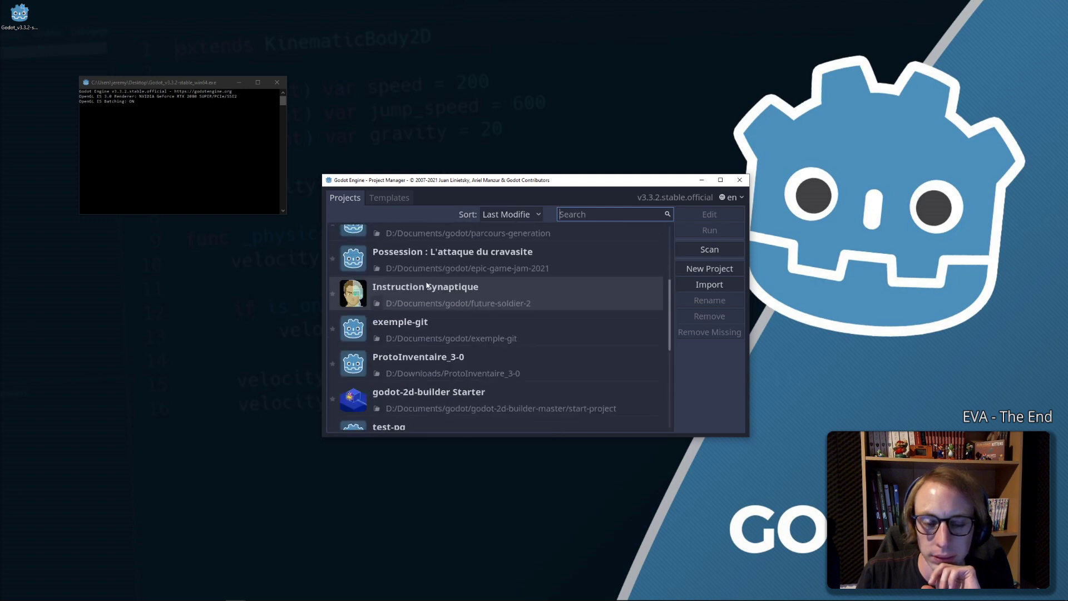
pyautogui.scroll(6, 427, 285)
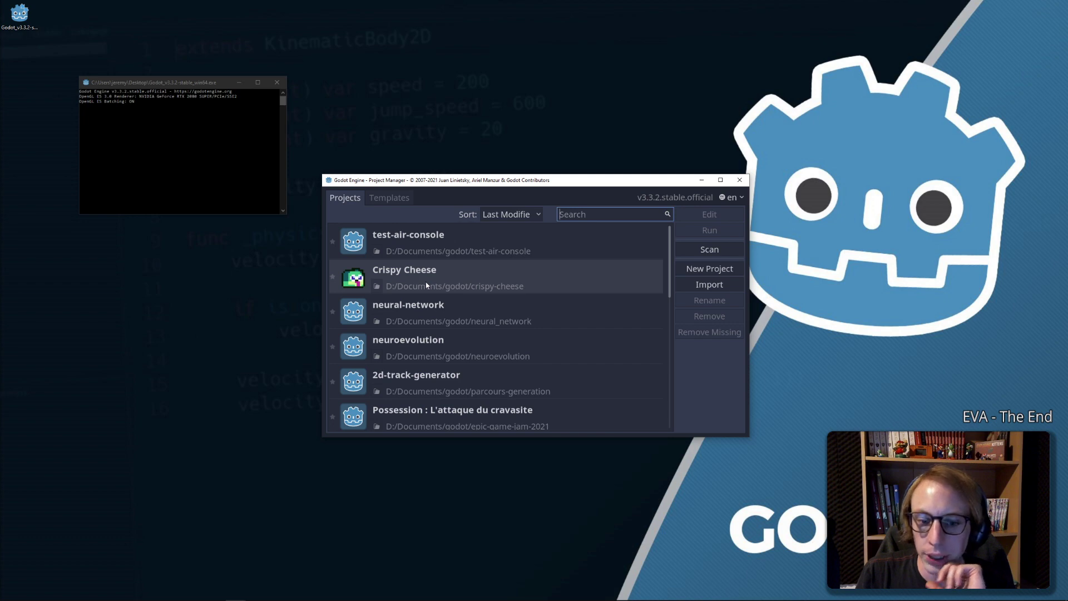
pyautogui.scroll(-3, 427, 284)
pyautogui.scroll(-2, 427, 285)
pyautogui.scroll(-3, 427, 286)
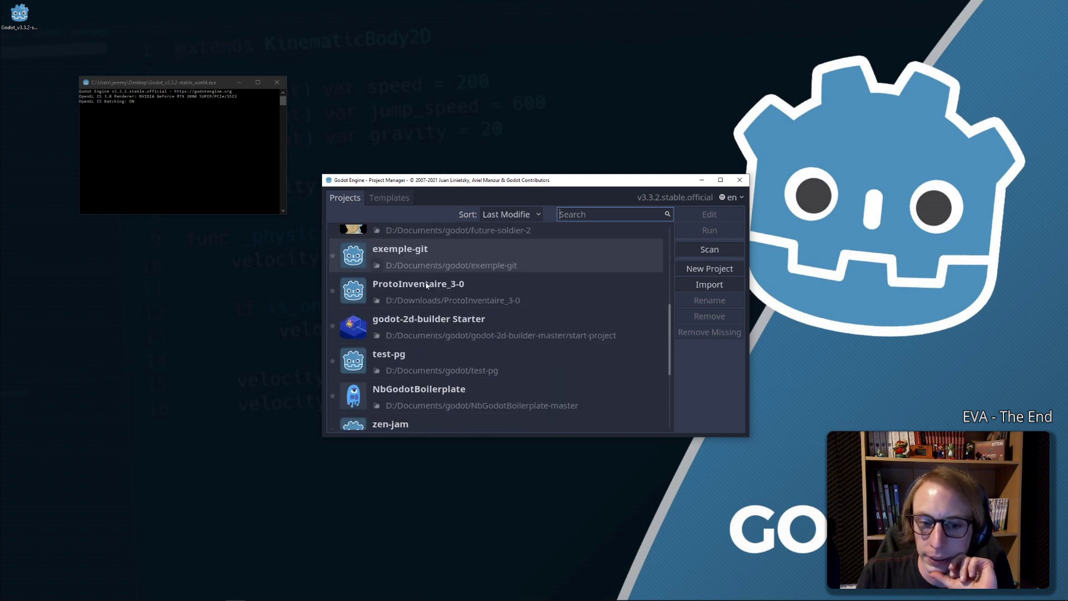
pyautogui.scroll(-3, 426, 285)
pyautogui.scroll(-2, 425, 286)
pyautogui.scroll(-1, 424, 285)
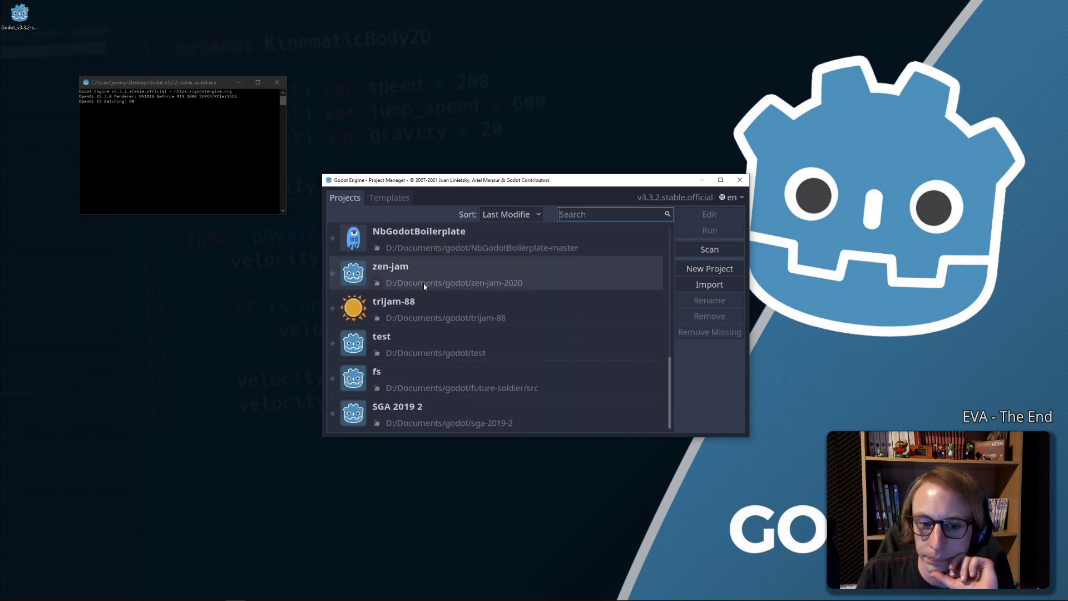
pyautogui.scroll(1, 425, 286)
pyautogui.scroll(4, 425, 285)
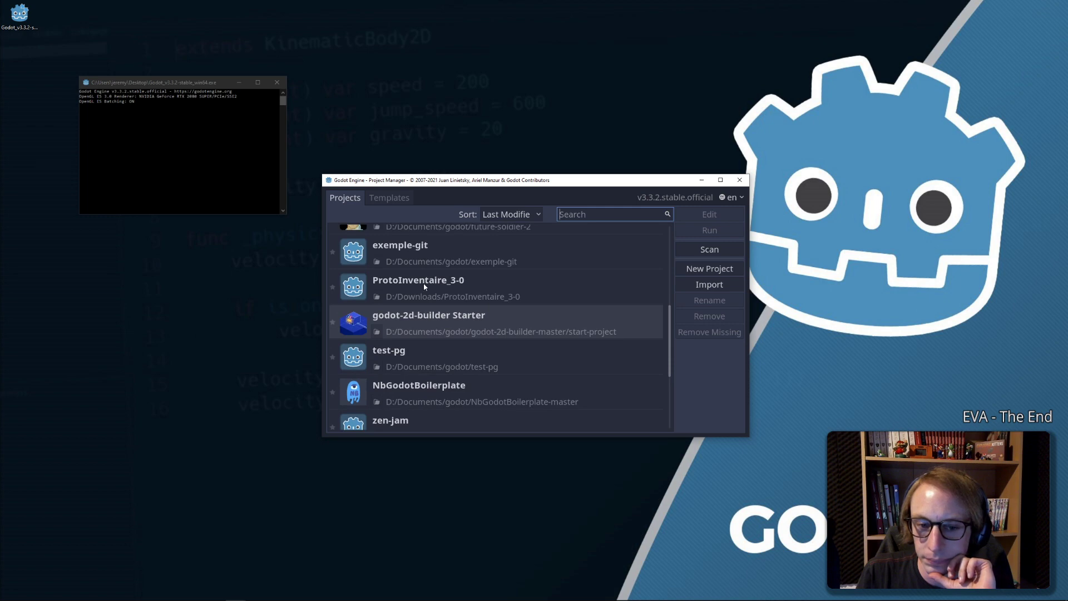
pyautogui.scroll(4, 425, 285)
pyautogui.scroll(3, 425, 286)
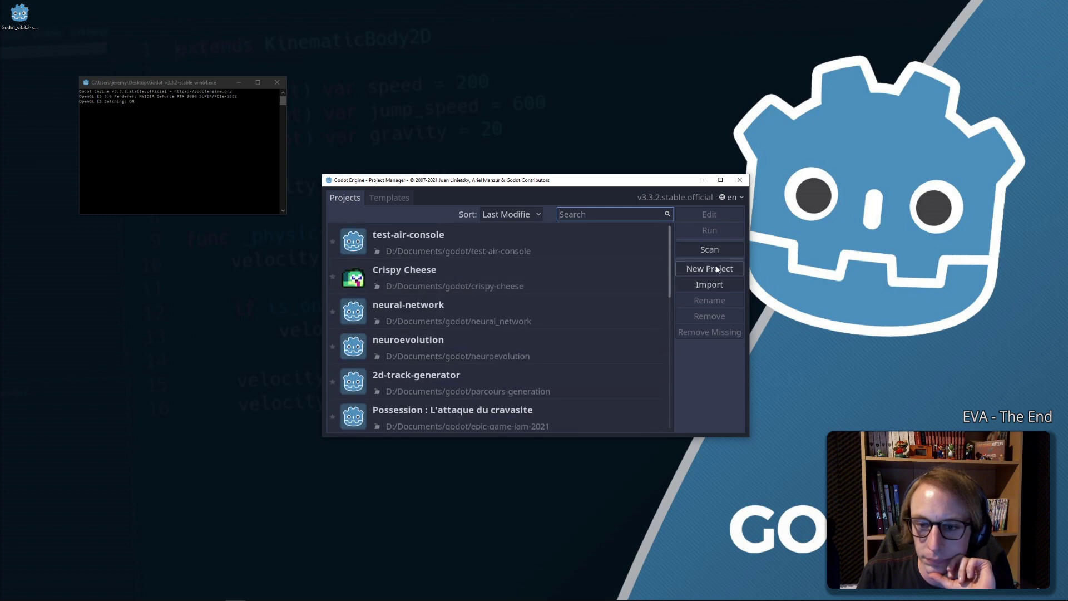
pyautogui.click(704, 286)
# Browse into the godot folder in Documents to find the project to import
pyautogui.click(627, 304)
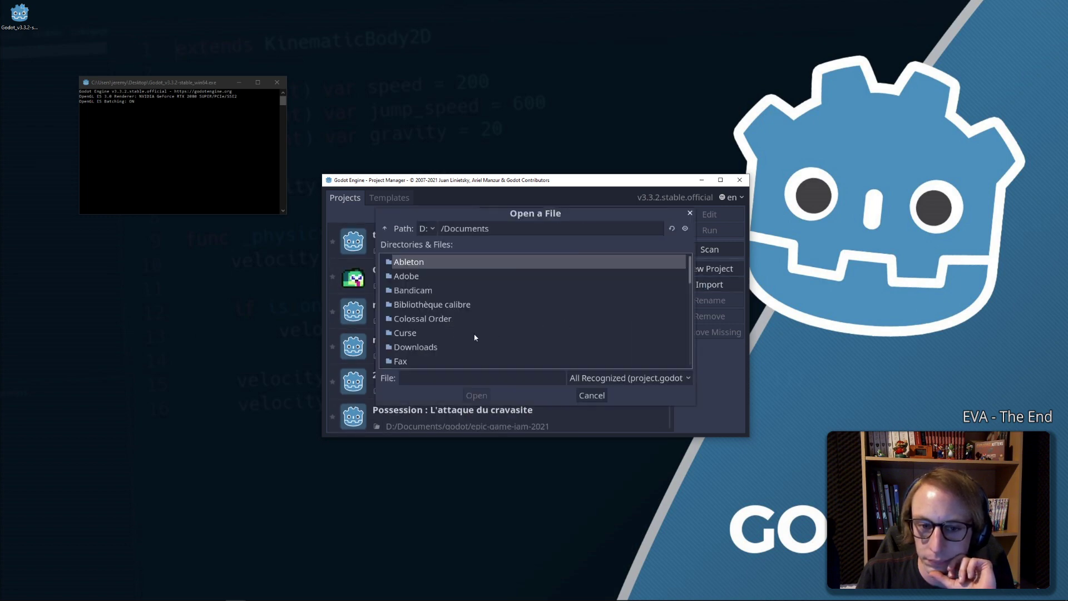
pyautogui.scroll(-3, 423, 312)
pyautogui.scroll(-1, 428, 326)
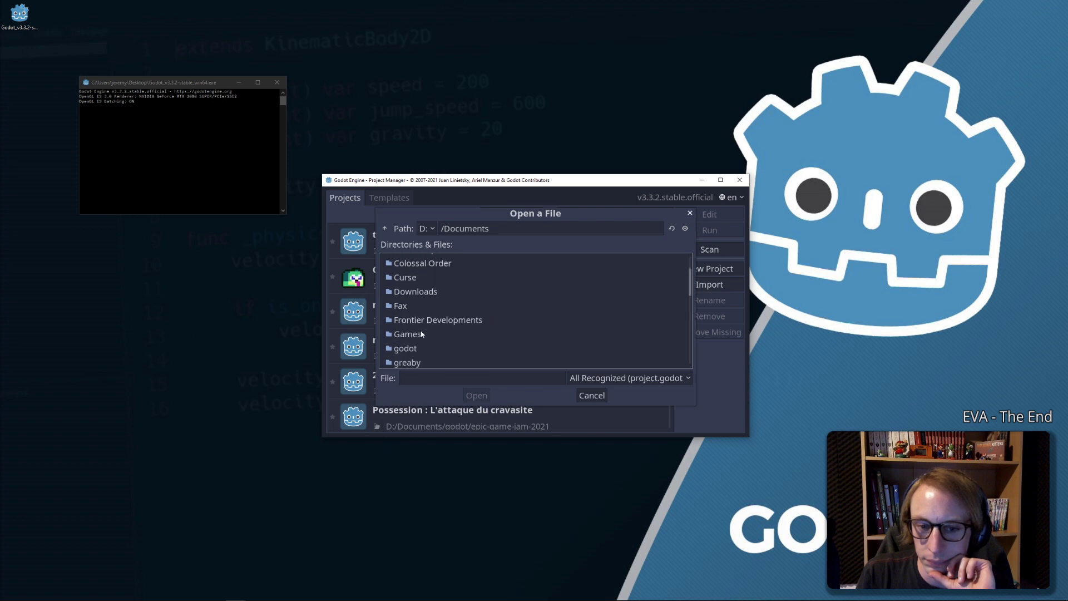
pyautogui.doubleClick(406, 348)
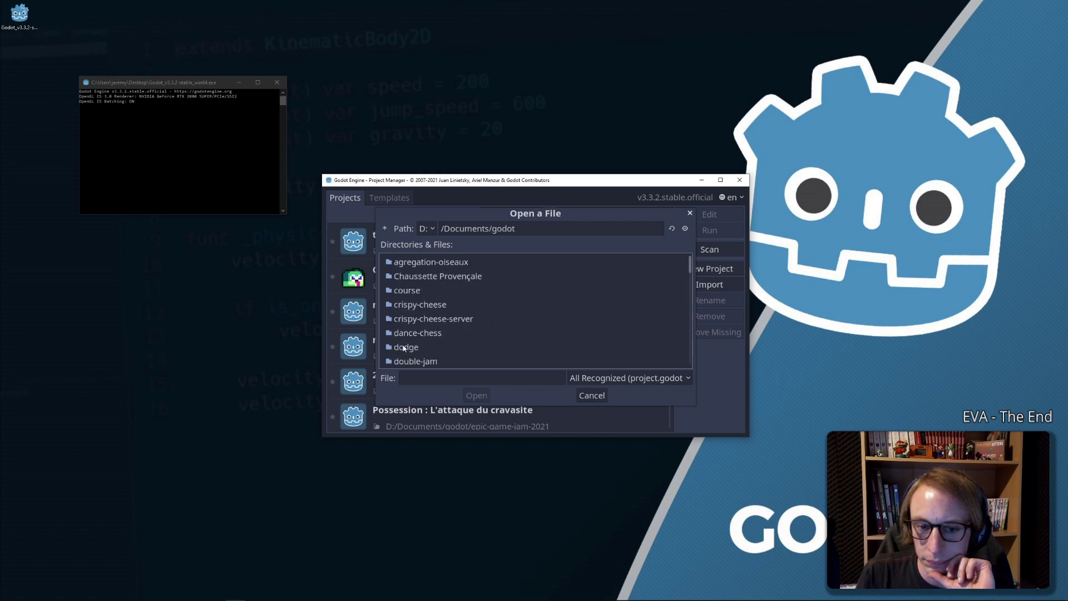
pyautogui.scroll(-2, 425, 322)
pyautogui.scroll(-1, 425, 322)
pyautogui.scroll(-4, 425, 322)
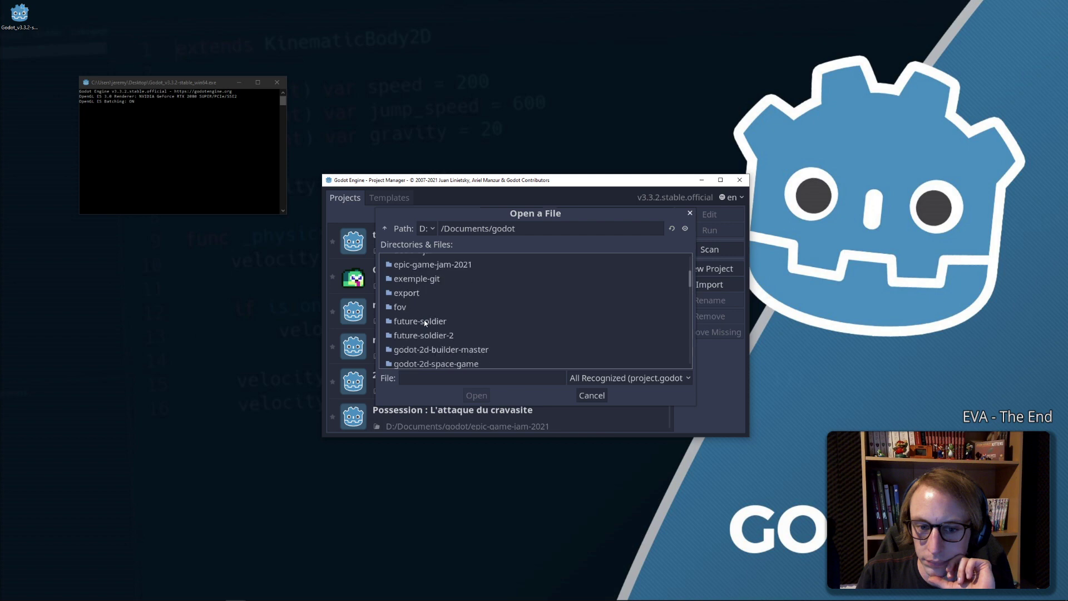
pyautogui.scroll(-2, 425, 322)
pyautogui.scroll(-3, 426, 323)
pyautogui.scroll(-3, 425, 323)
pyautogui.scroll(-2, 426, 323)
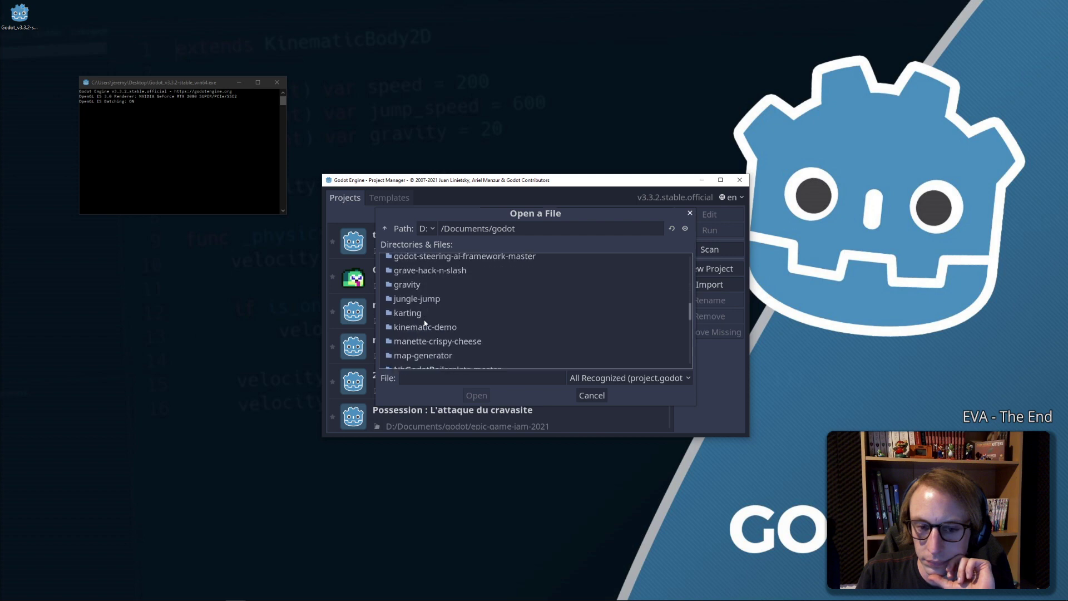
pyautogui.scroll(-2, 426, 322)
# Choose the manette-crispy-cheese folder and import the project into the editor
pyautogui.click(427, 301)
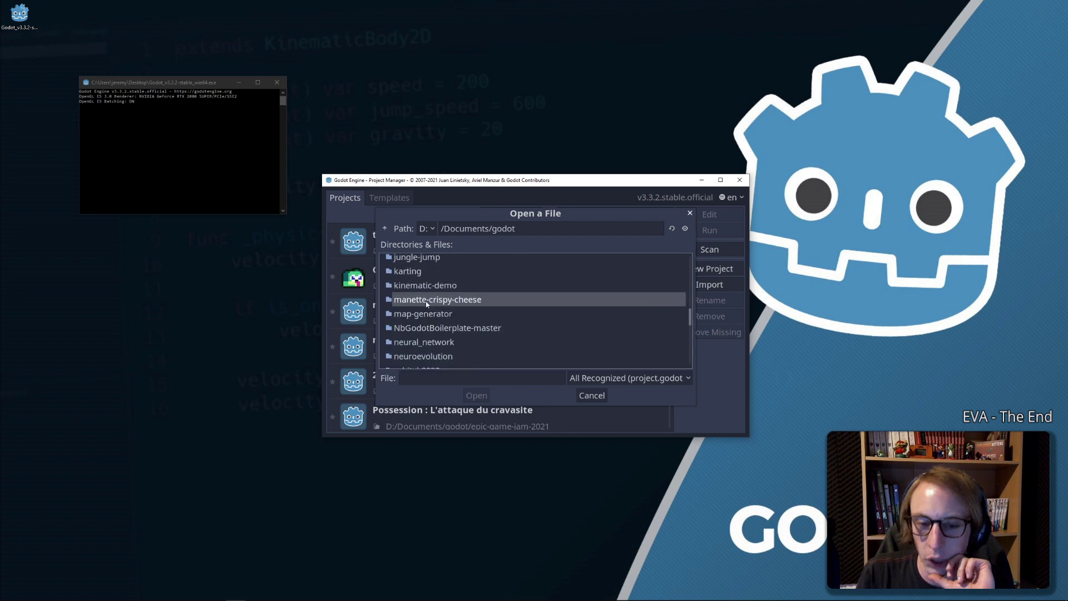
pyautogui.moveTo(444, 216); pyautogui.dragTo(534, 217)
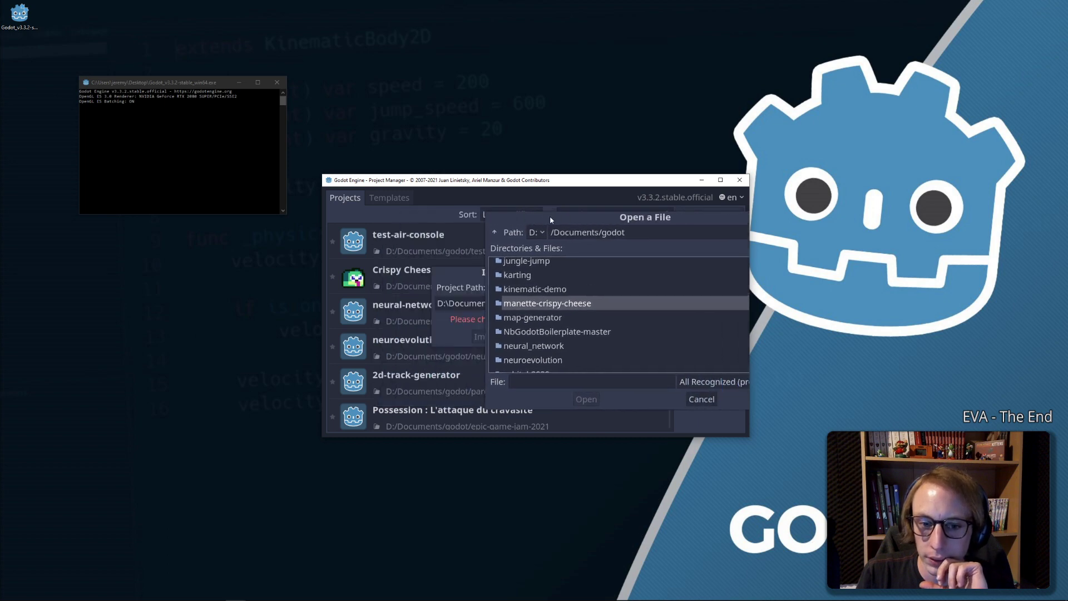
pyautogui.doubleClick(514, 305)
pyautogui.doubleClick(512, 305)
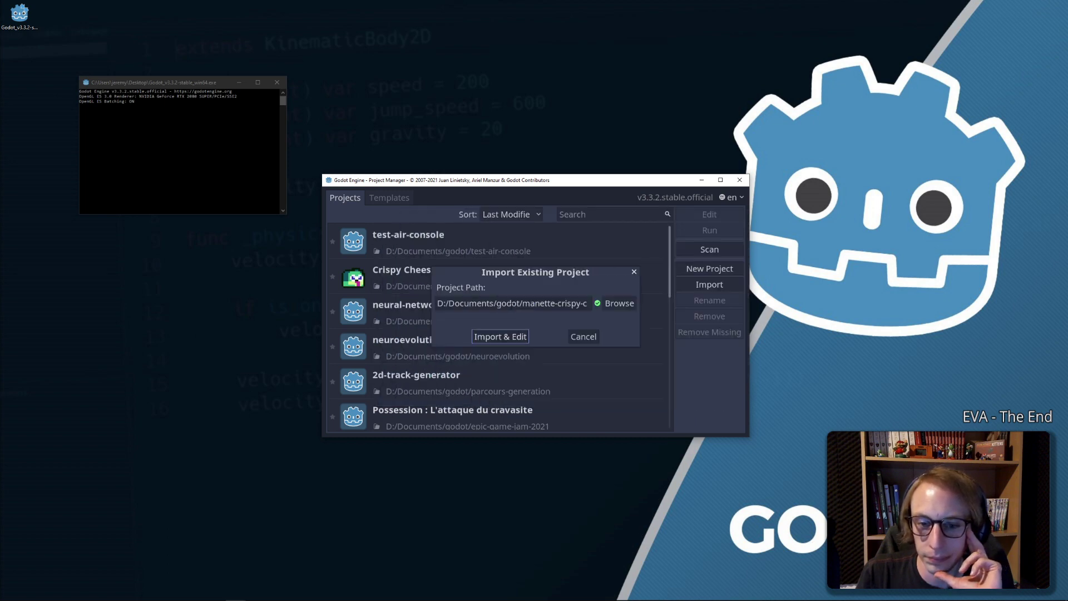
pyautogui.click(507, 334)
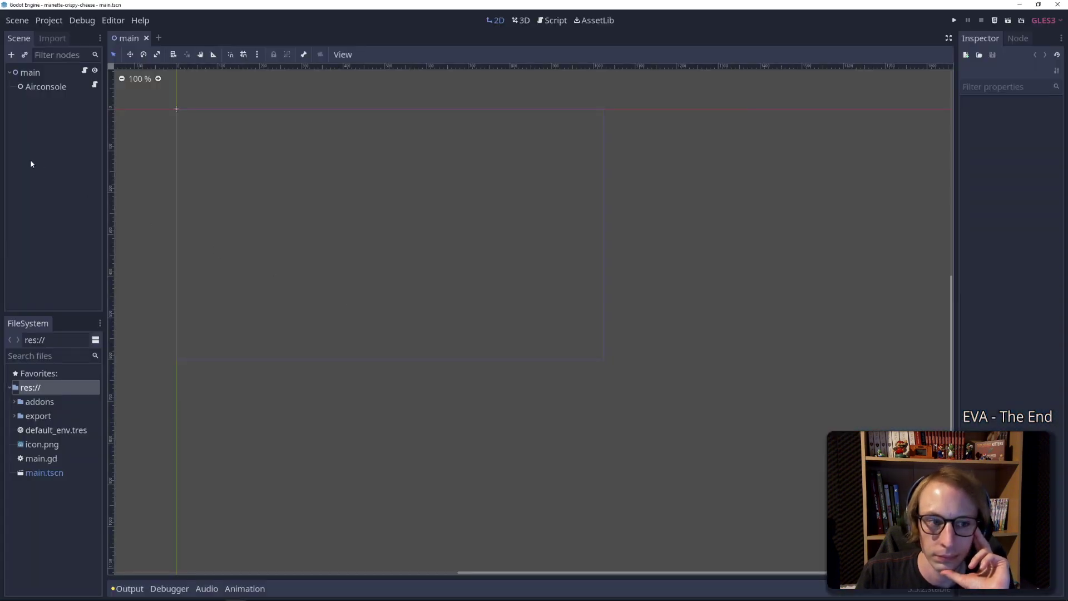
# Search for an 'aircon' node type, cancel, and expand the addons folder in FileSystem
pyautogui.click(12, 57)
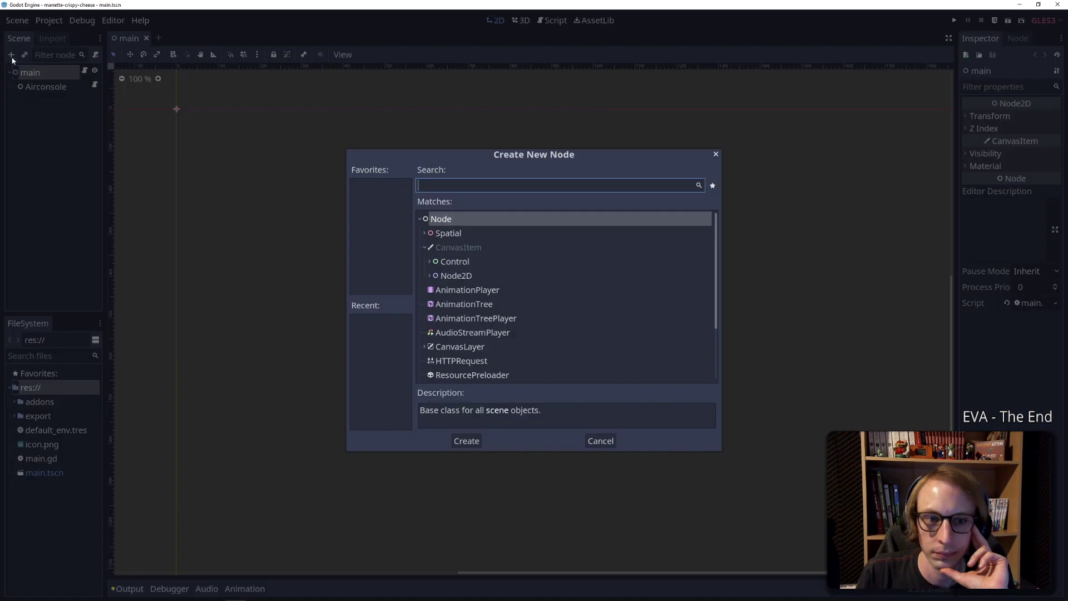
pyautogui.write('airc')
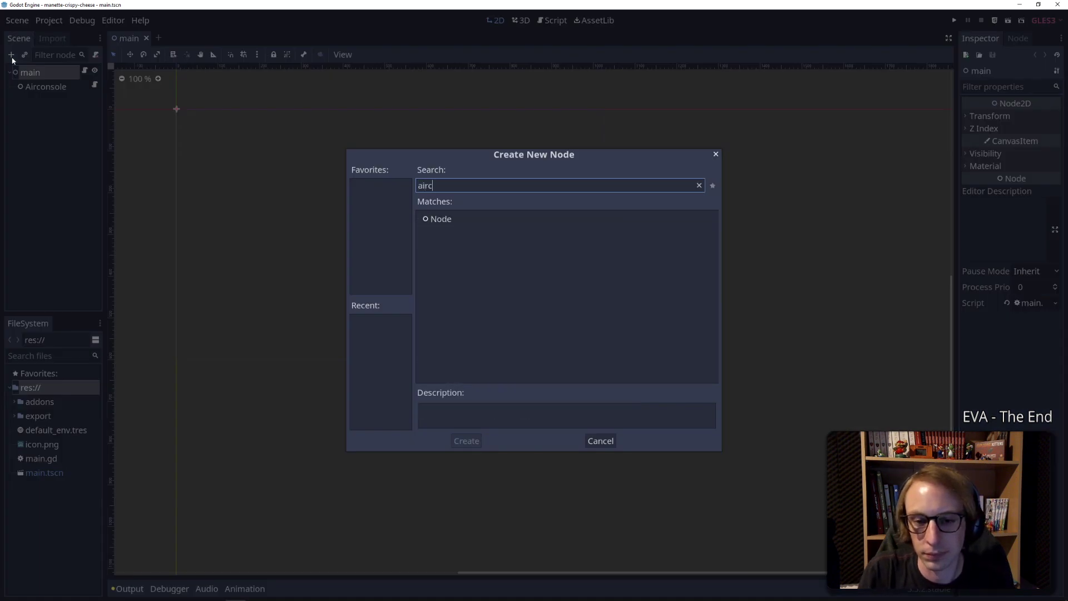
pyautogui.write('ons')
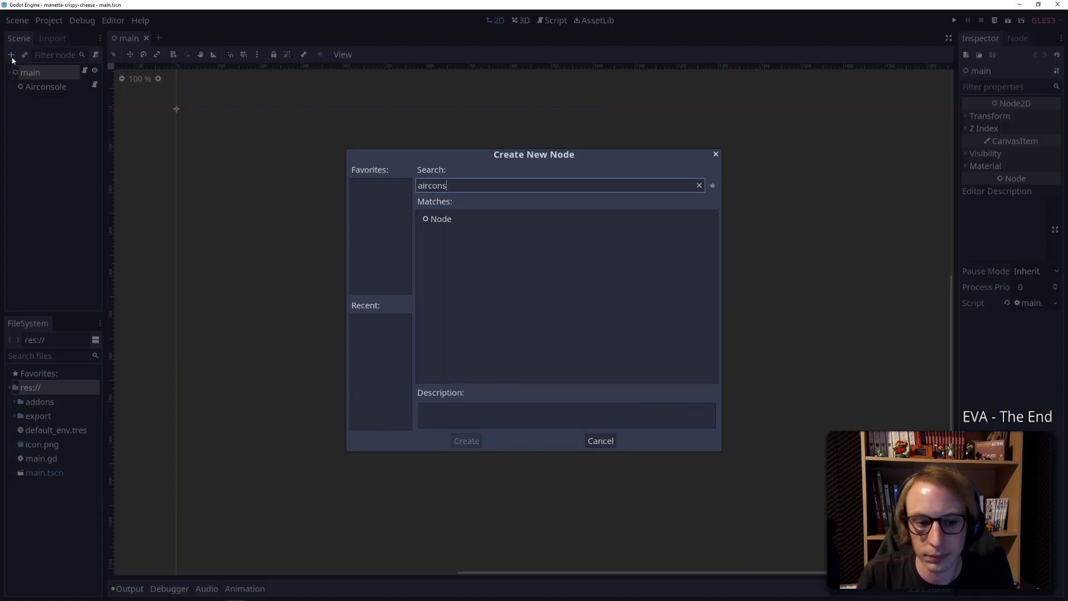
pyautogui.press('Escape')
pyautogui.click(14, 401)
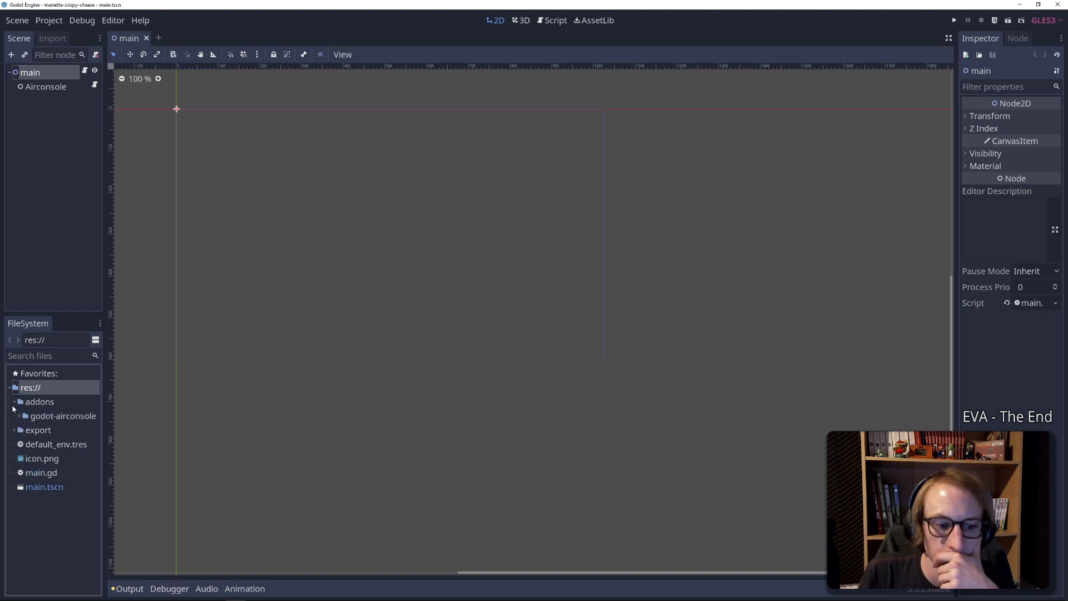
# Open the AirConsole.gd and godot-airconsole.gd plugin scripts, returning to Airconsole.gd
pyautogui.click(20, 417)
pyautogui.doubleClick(54, 430)
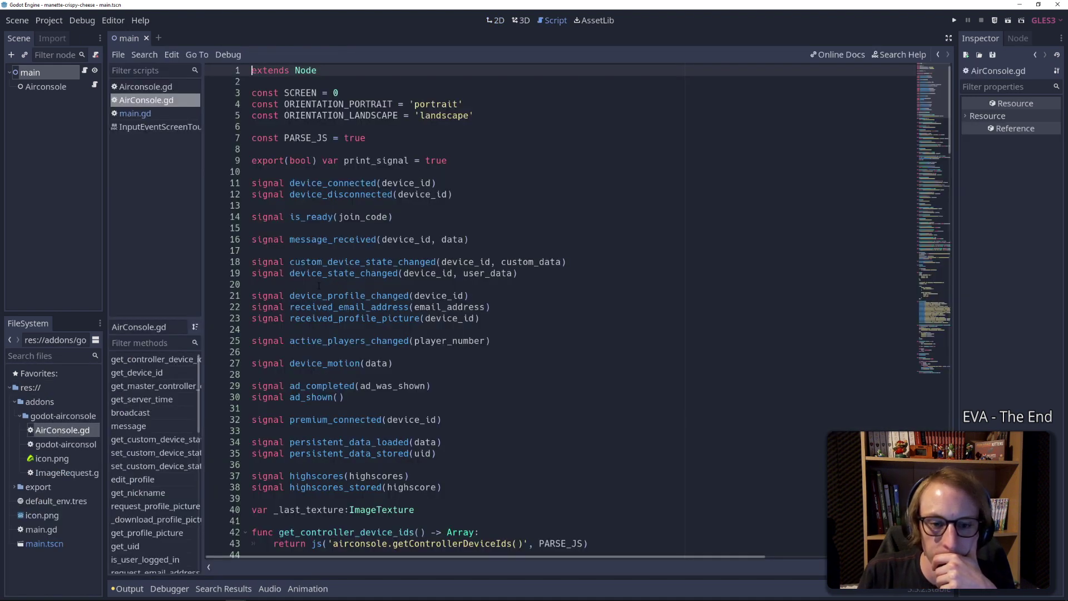
pyautogui.scroll(-5, 319, 285)
pyautogui.scroll(5, 319, 286)
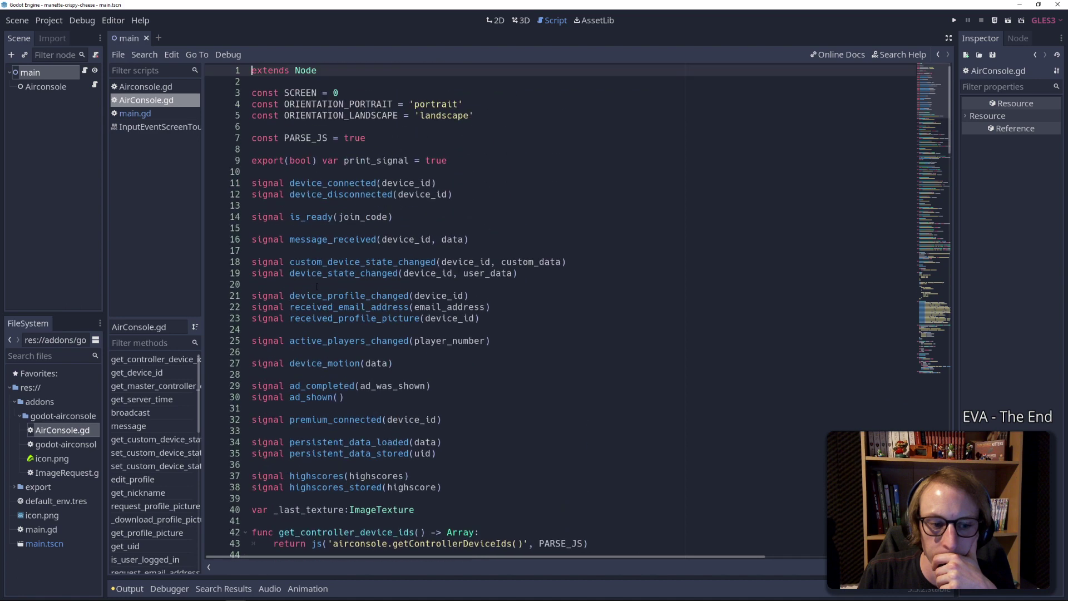
pyautogui.click(66, 446)
pyautogui.doubleClick(66, 446)
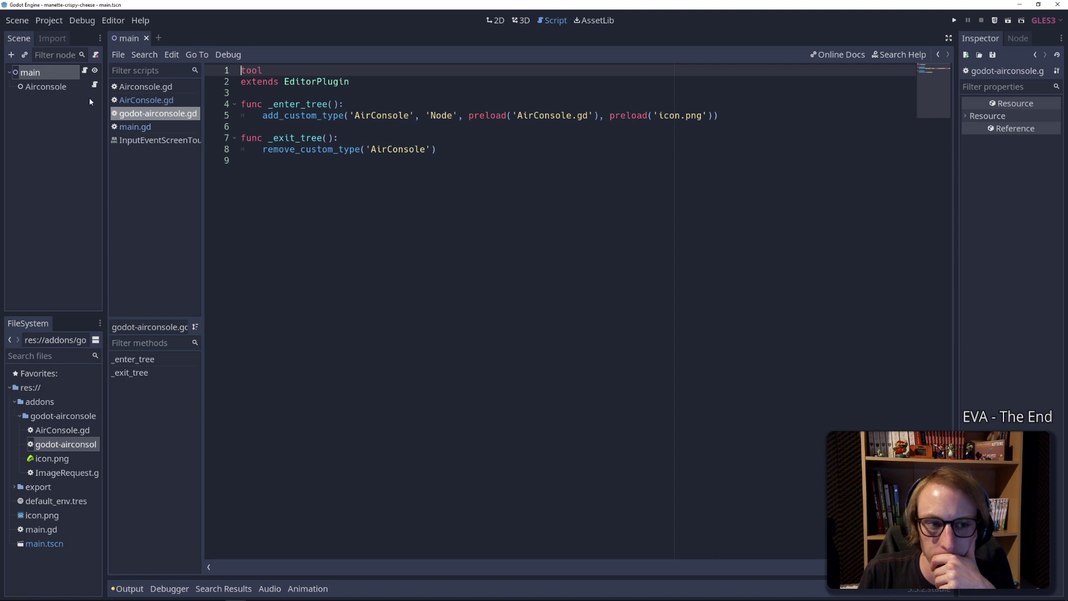
pyautogui.click(95, 85)
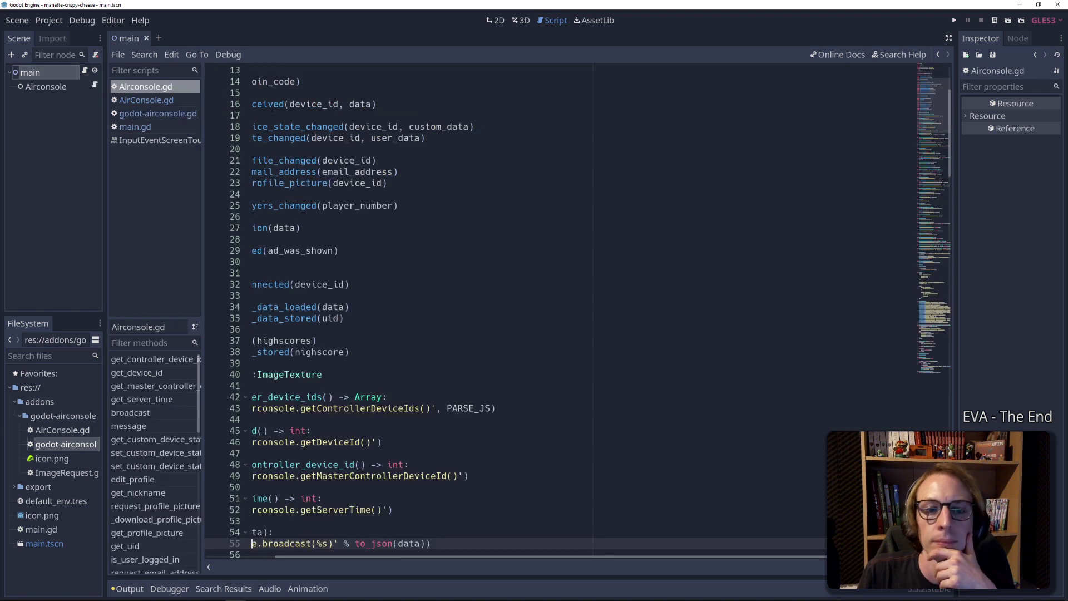
# Add 'class_name Airconsole' below extends Node, save, and return to the 2D scene
pyautogui.scroll(4, 272, 110)
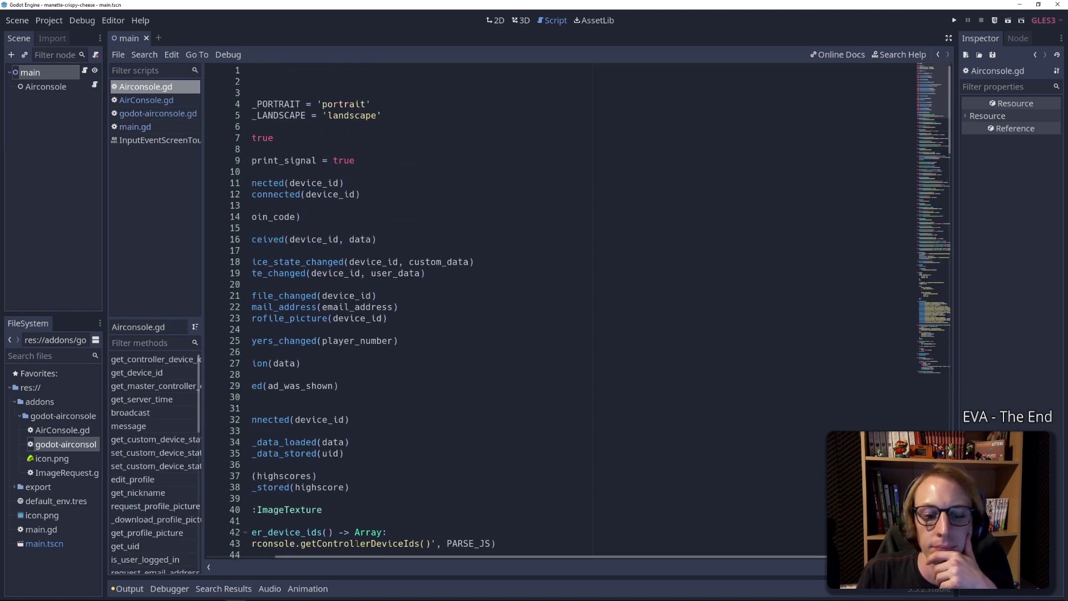
pyautogui.moveTo(358, 557); pyautogui.dragTo(290, 558)
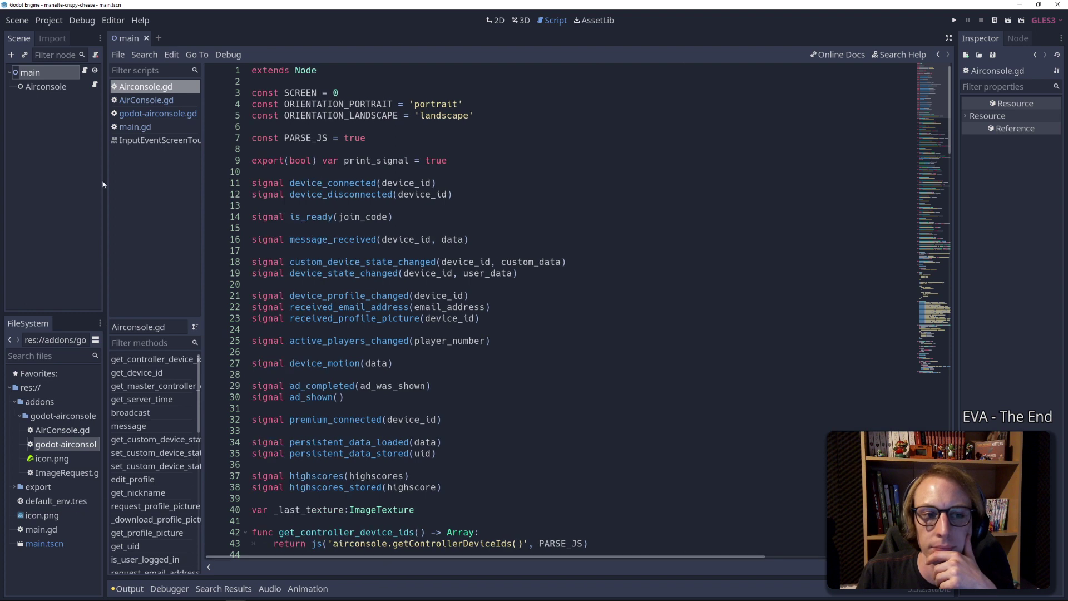
pyautogui.click(343, 70)
pyautogui.press('Return')
pyautogui.write('class_name')
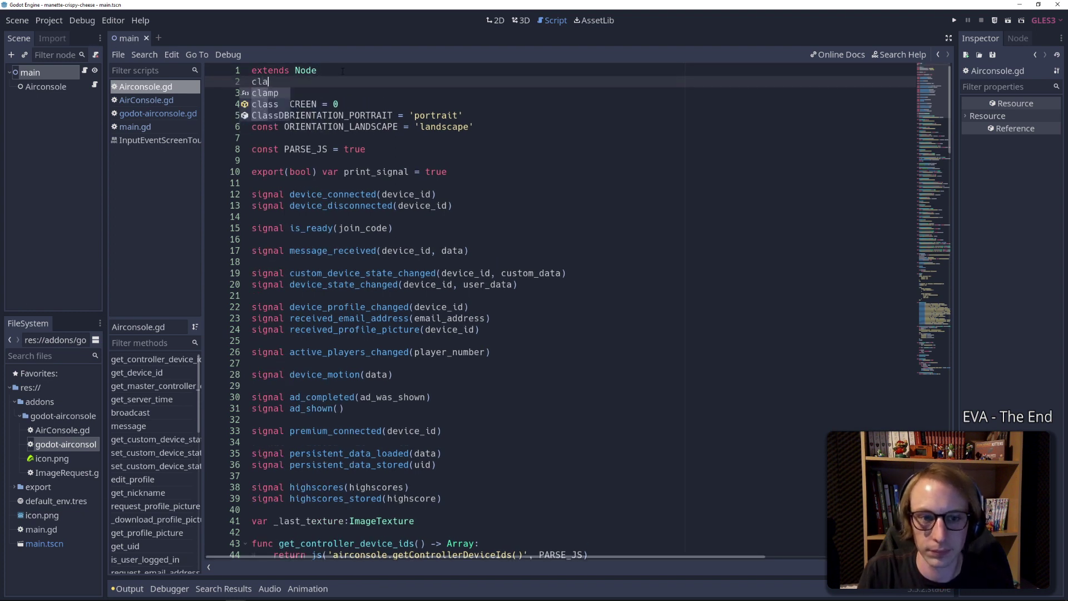
pyautogui.write(' Air')
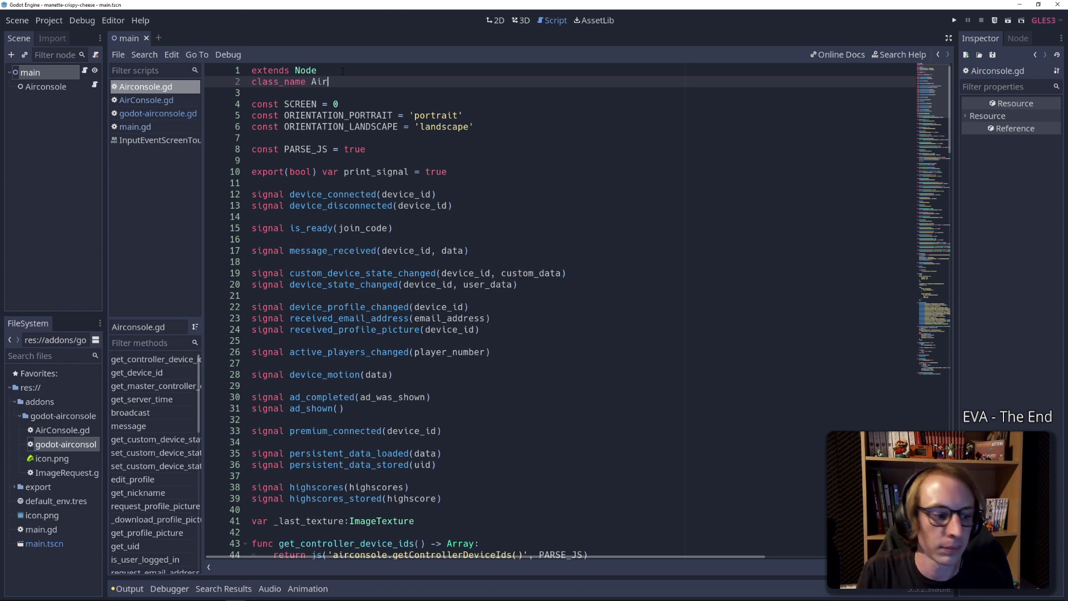
pyautogui.write('console')
pyautogui.hotkey('ctrl', 's')
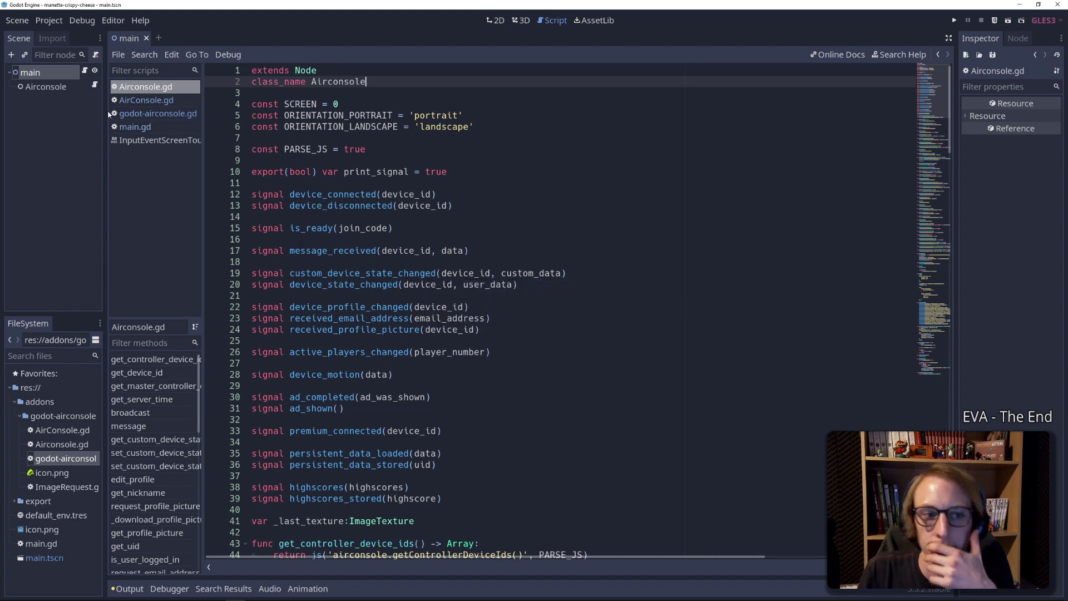
pyautogui.click(52, 76)
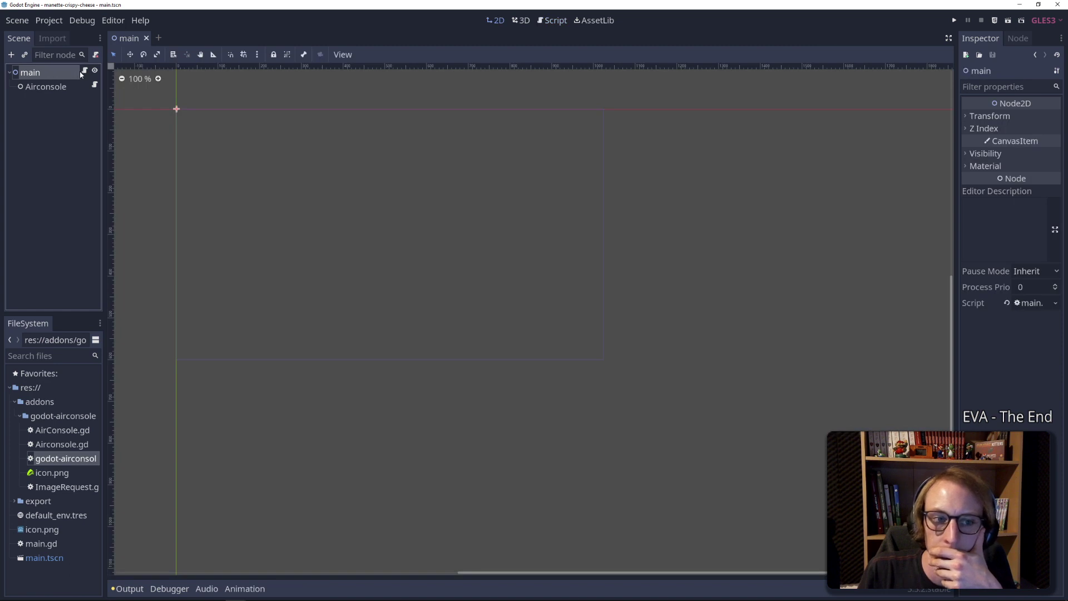
# Compare the Airconsole and main nodes' signal lists in the Node tab
pyautogui.click(71, 87)
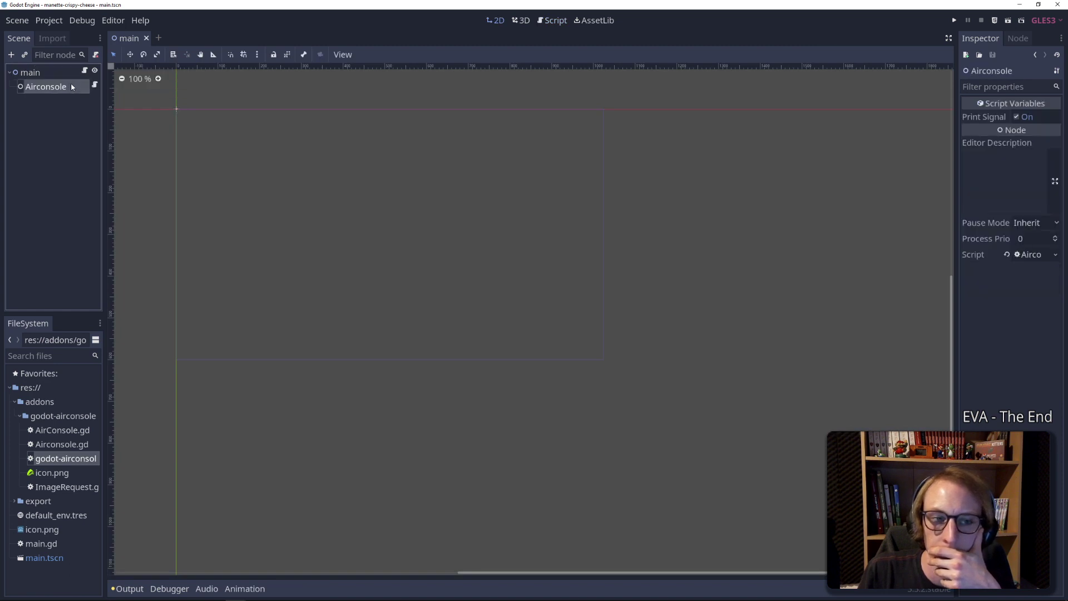
pyautogui.click(56, 76)
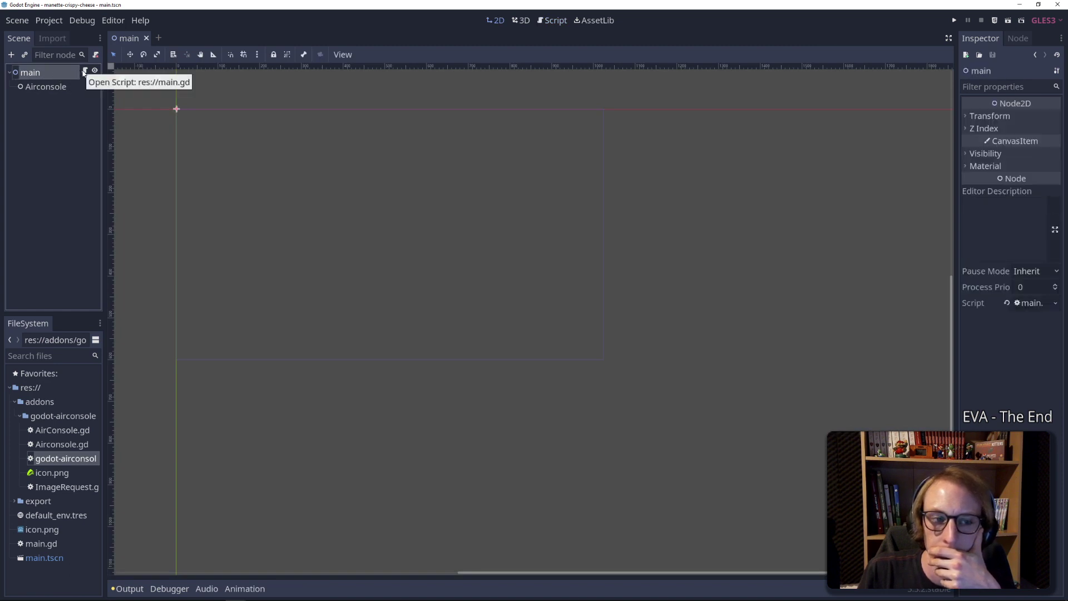
pyautogui.click(72, 85)
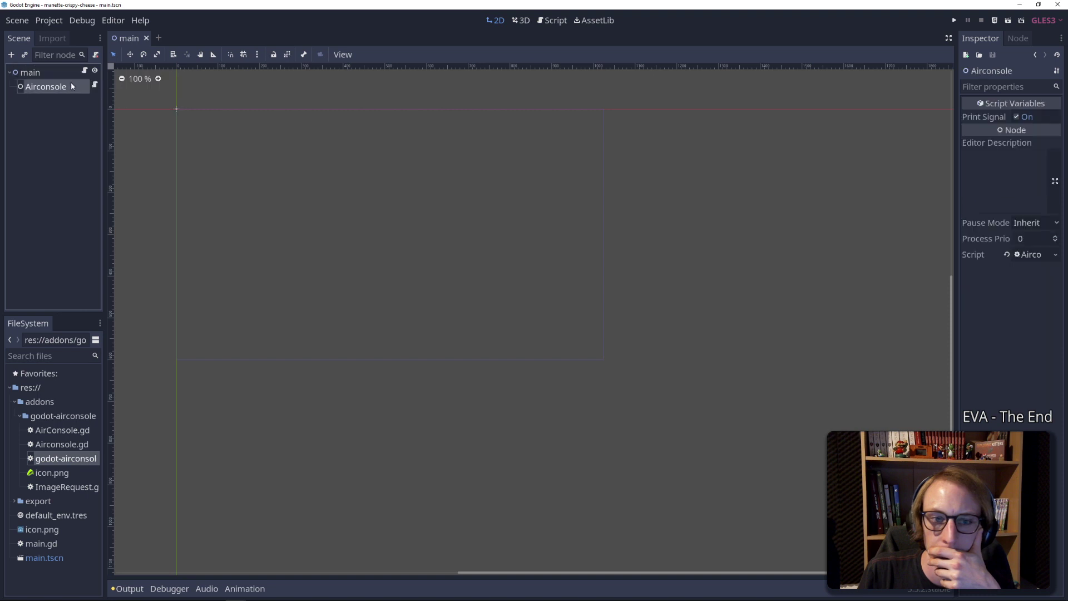
pyautogui.click(1014, 39)
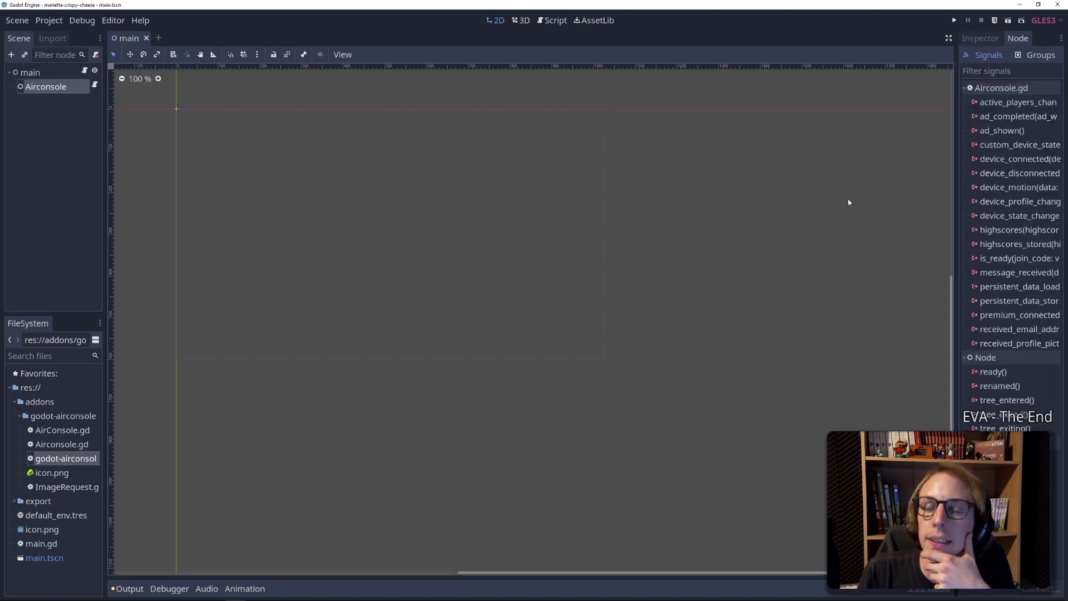
pyautogui.click(71, 71)
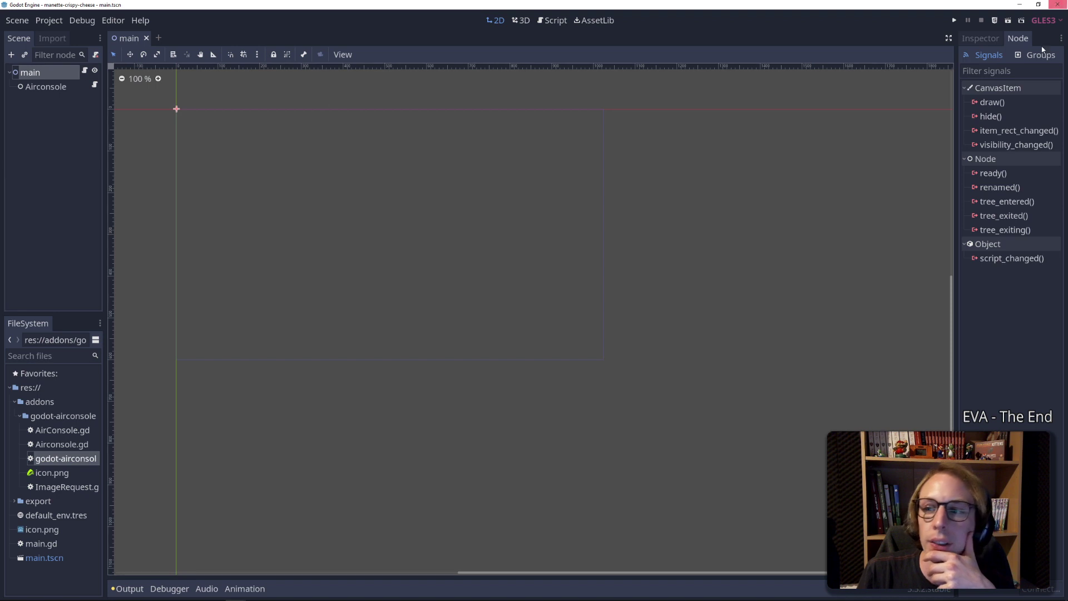
pyautogui.click(51, 85)
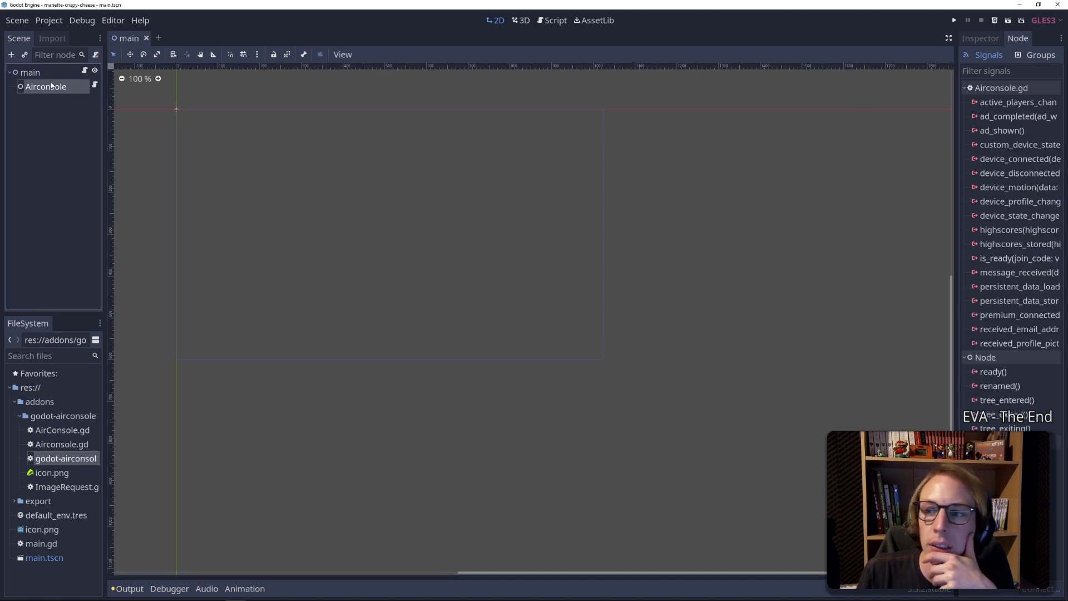
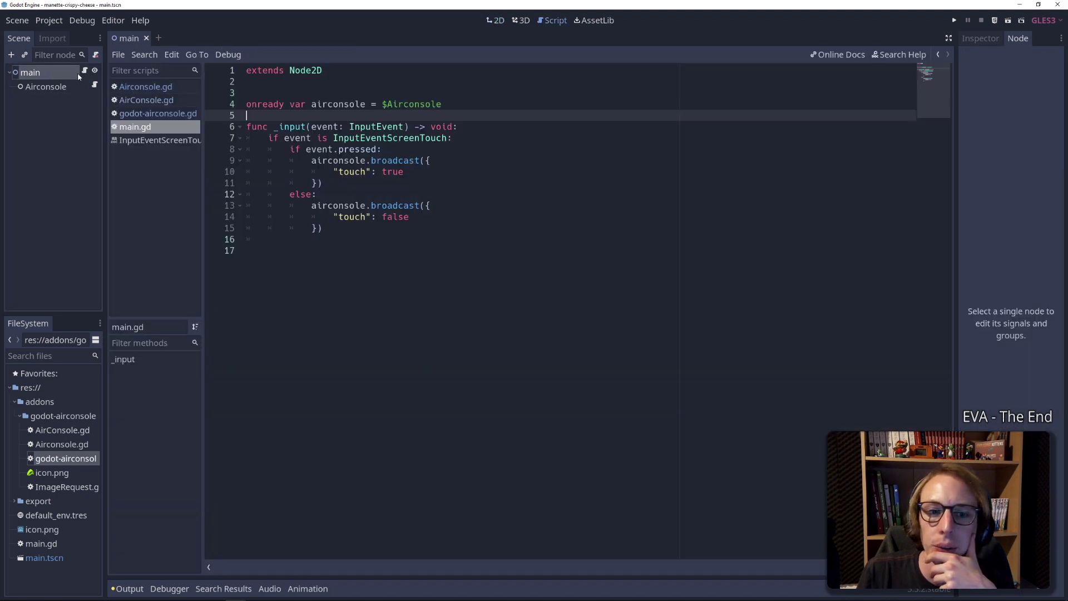
# Review the script's event.pressed check and broadcast call in the code editor
pyautogui.click(323, 149)
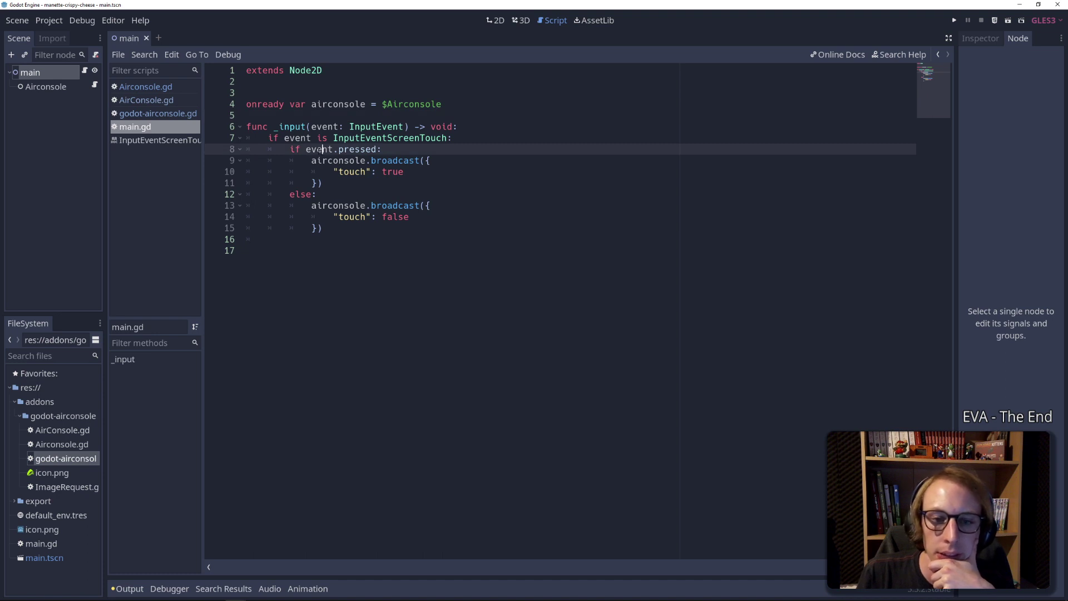
pyautogui.moveTo(343, 297); pyautogui.dragTo(312, 182)
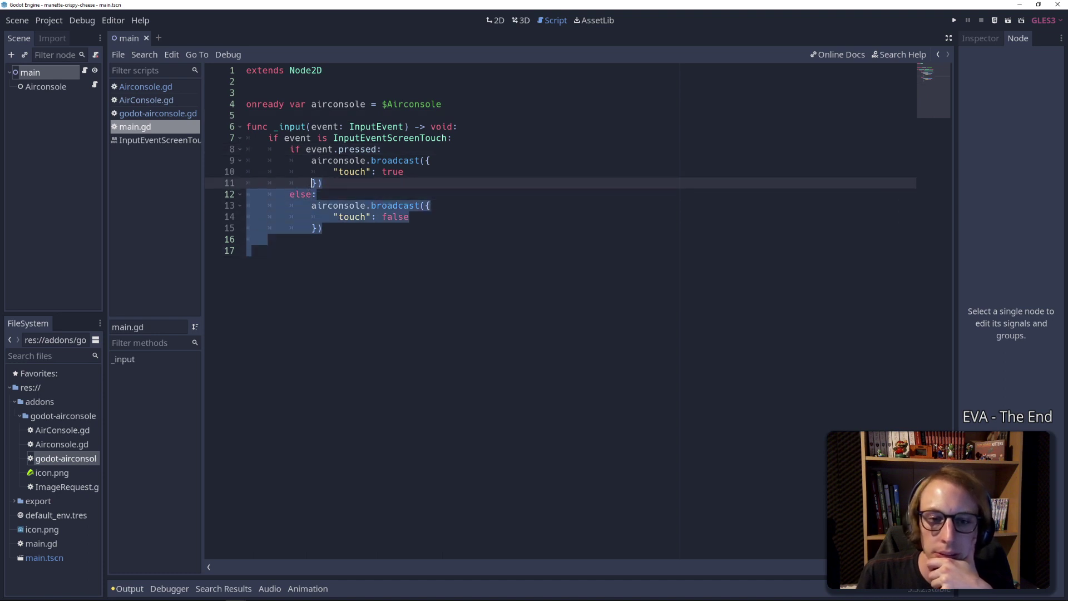
pyautogui.click(388, 150)
pyautogui.click(420, 160)
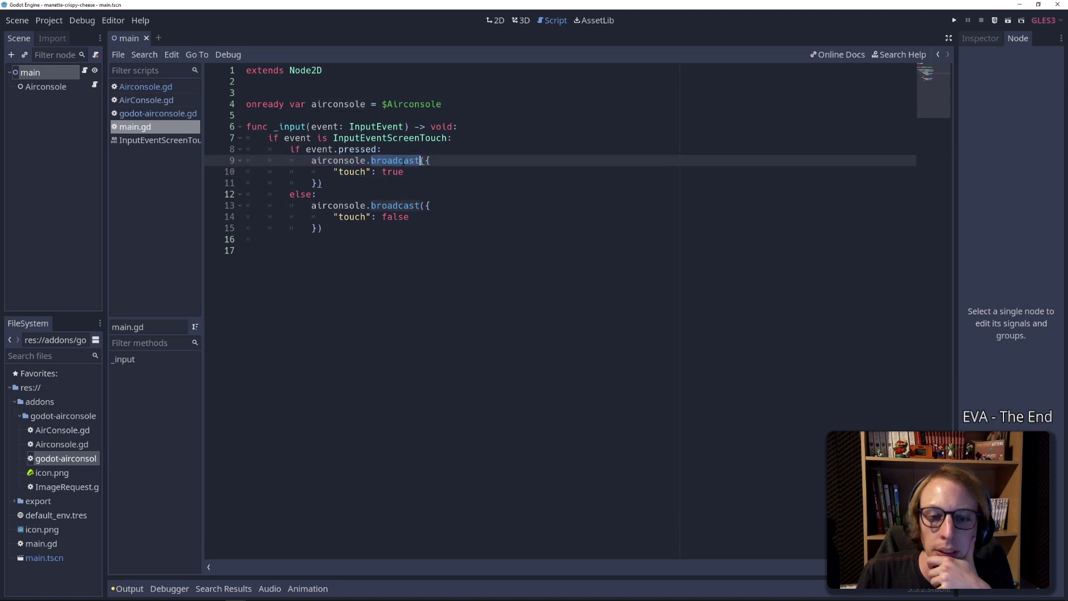
pyautogui.click(456, 247)
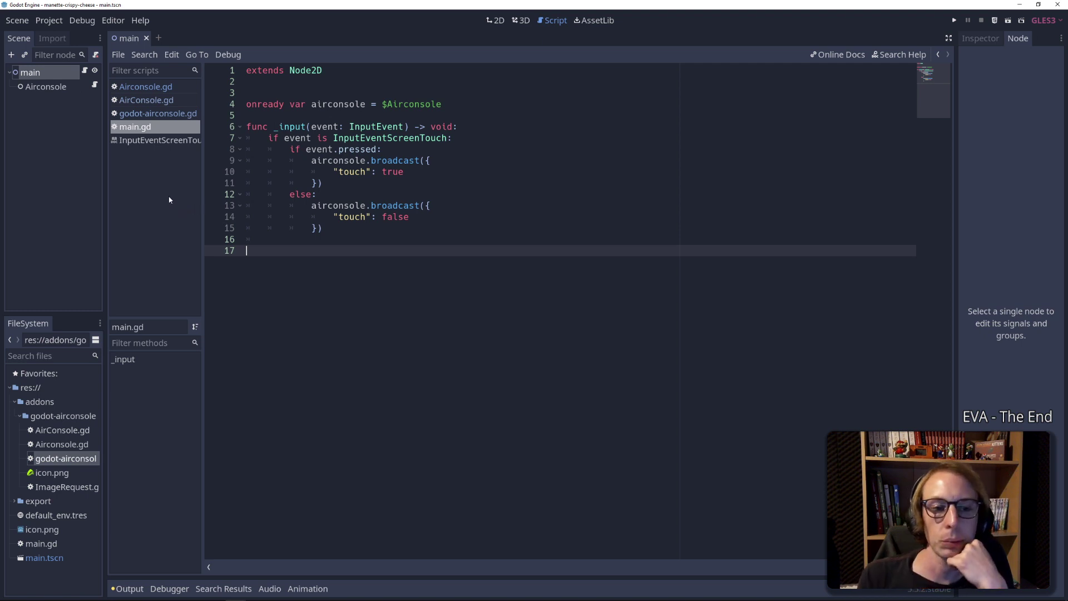
# In the godot folder, duplicate the manette-crispy-cheese project folder
pyautogui.moveTo(237, 594)
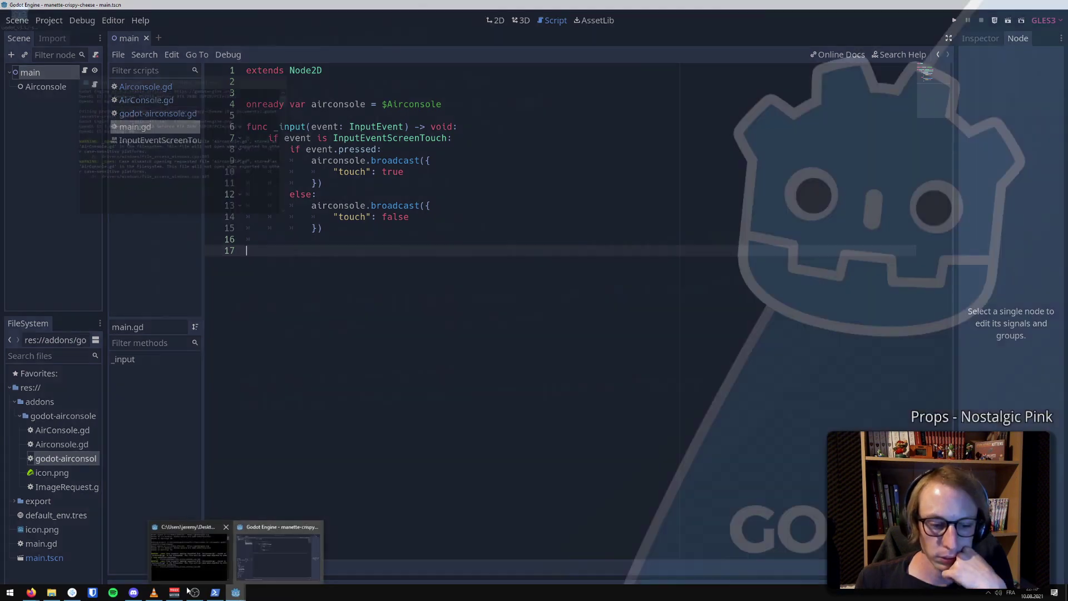
pyautogui.moveTo(51, 597)
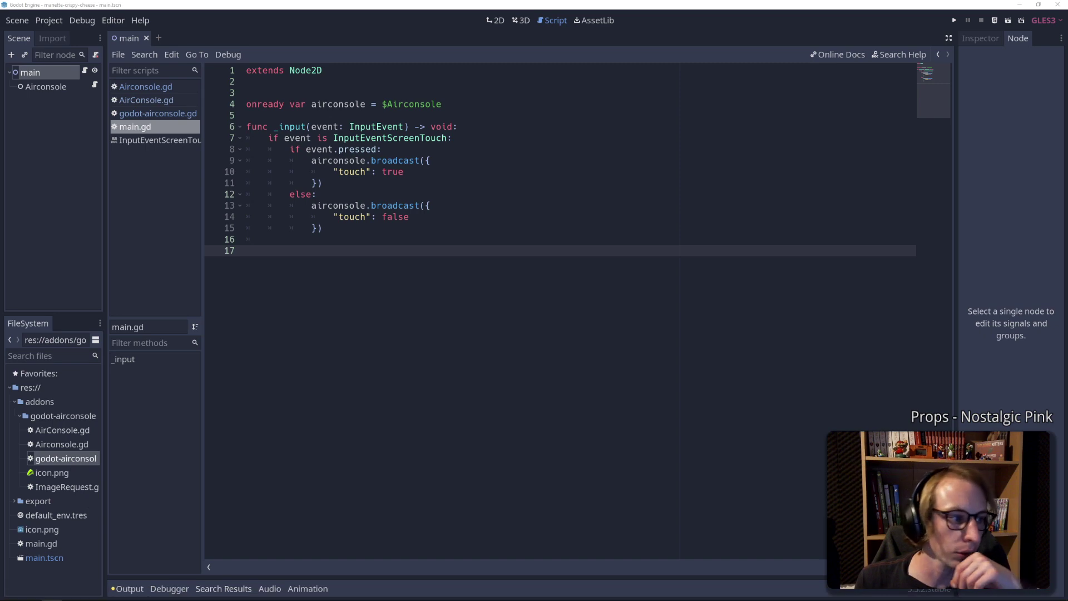
pyautogui.moveTo(8, 144)
pyautogui.mouseDown()
pyautogui.moveTo(286, 143)
pyautogui.moveTo(503, 116)
pyautogui.mouseUp()
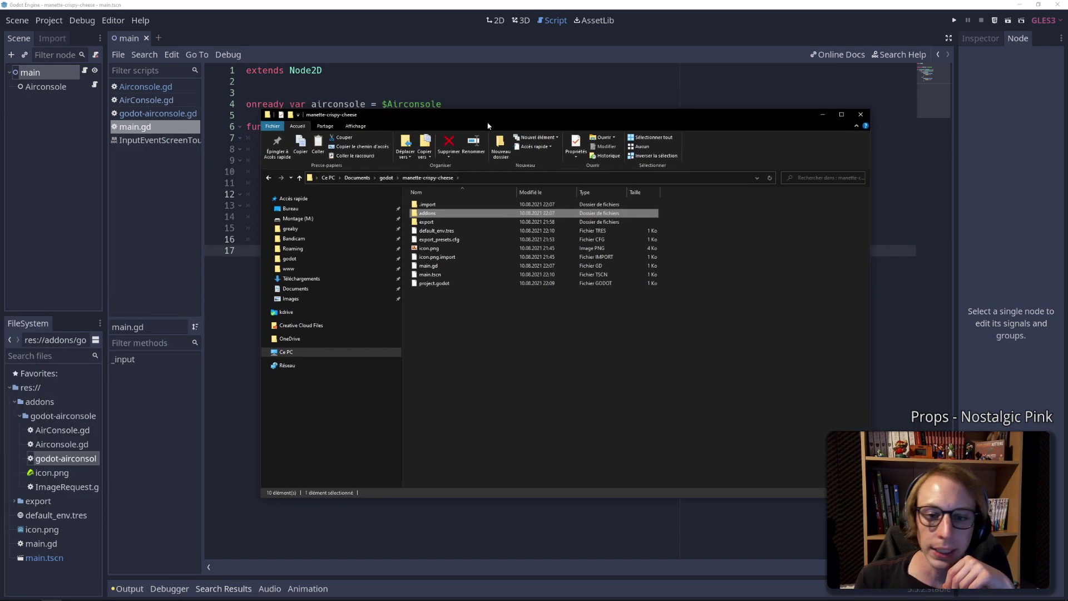
pyautogui.click(386, 177)
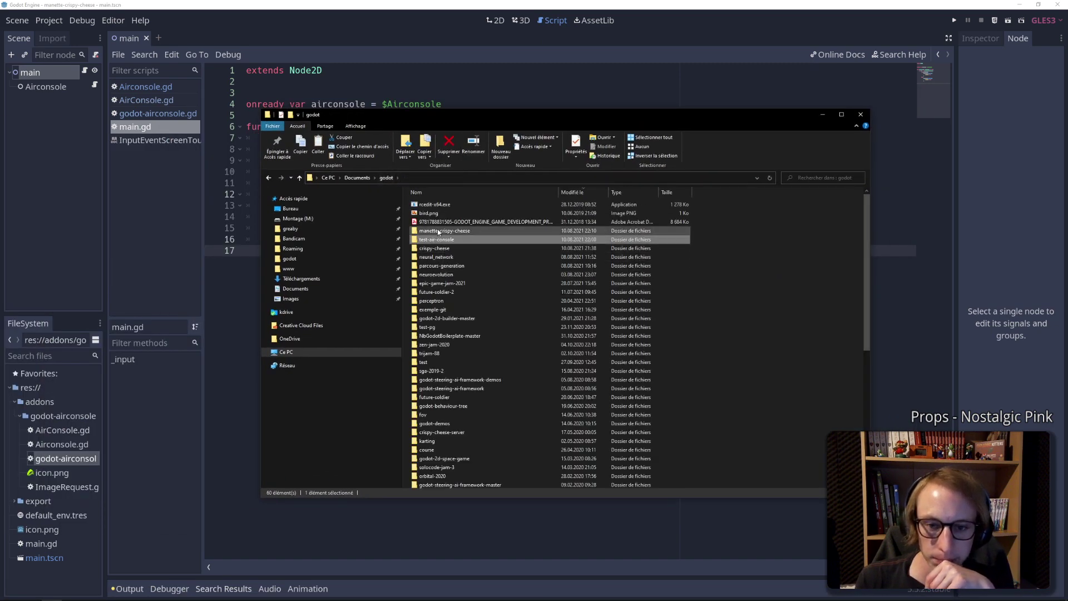
pyautogui.hotkey('ctrl', 'c')
pyautogui.hotkey('ctrl', 'v')
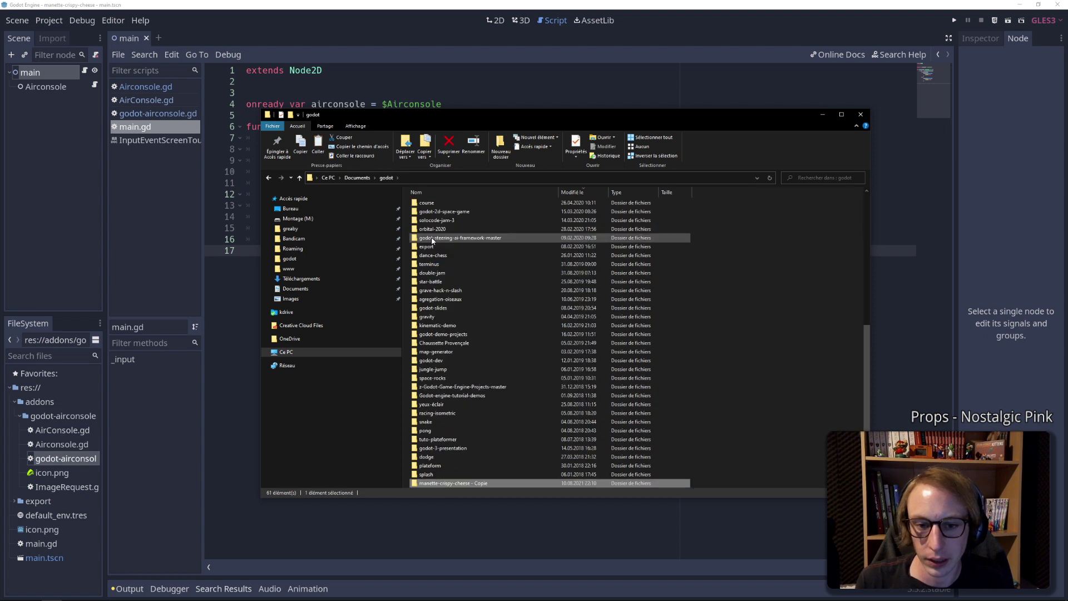
# Rename the copy to airconsole-test and delete the old test-air-console folder
pyautogui.press('F2')
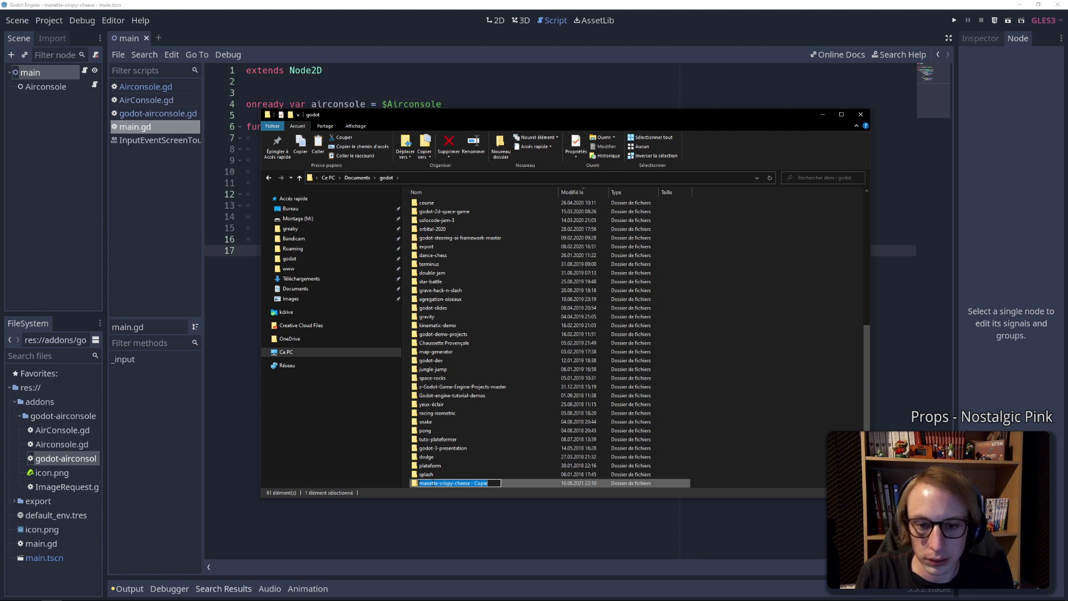
pyautogui.write('airconsole-test')
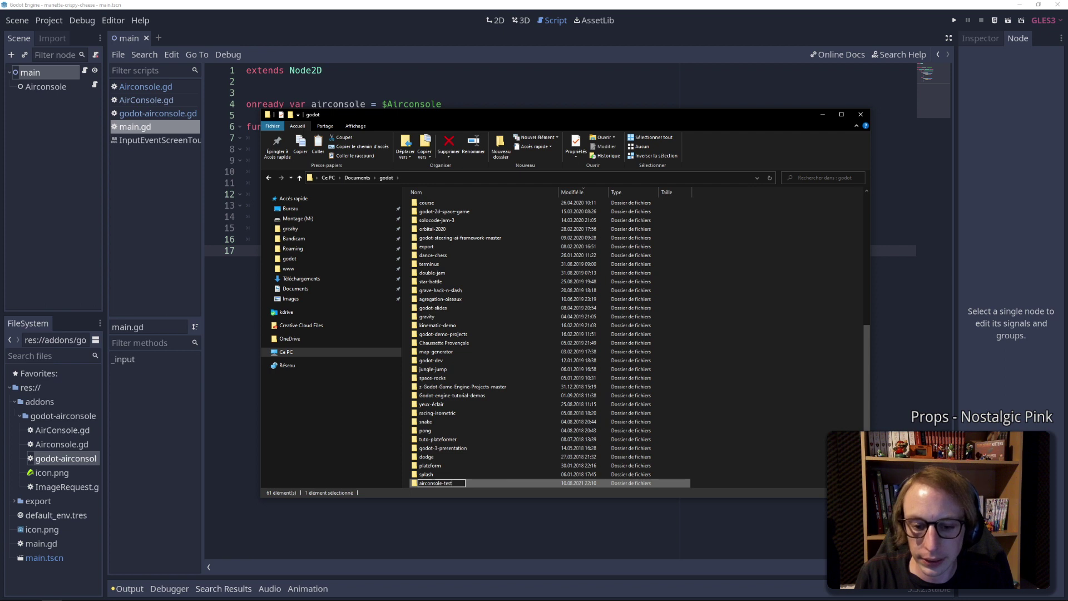
pyautogui.press('Return')
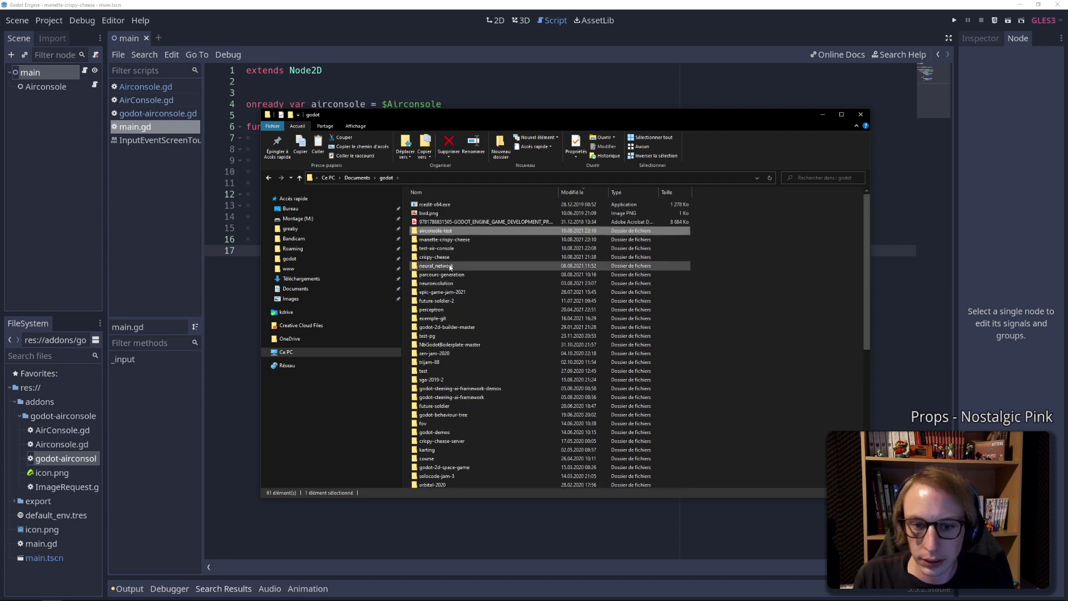
pyautogui.click(440, 248)
pyautogui.press('Delete')
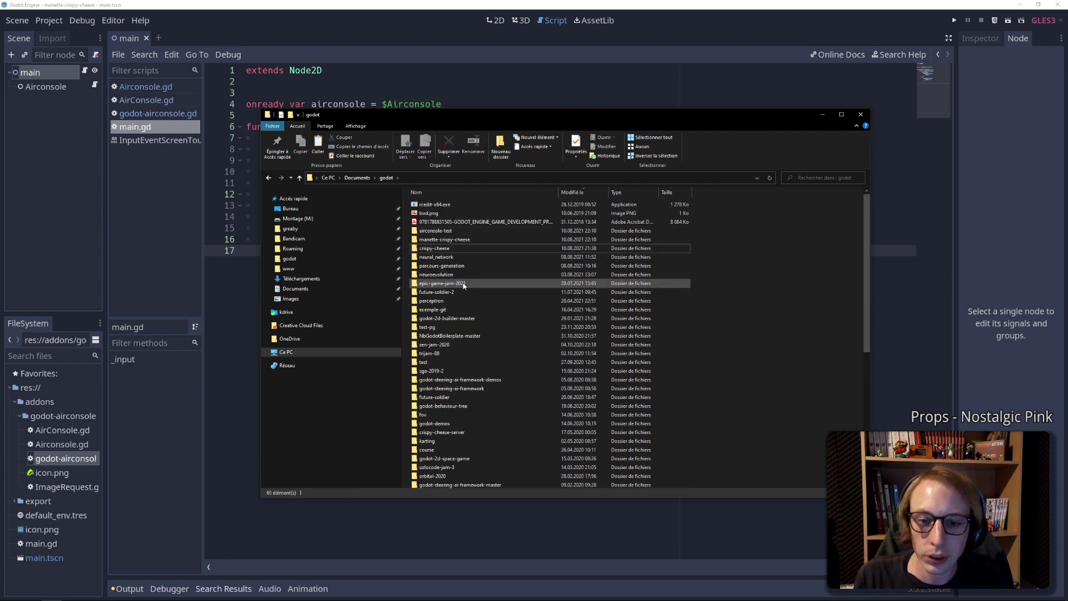
pyautogui.click(431, 232)
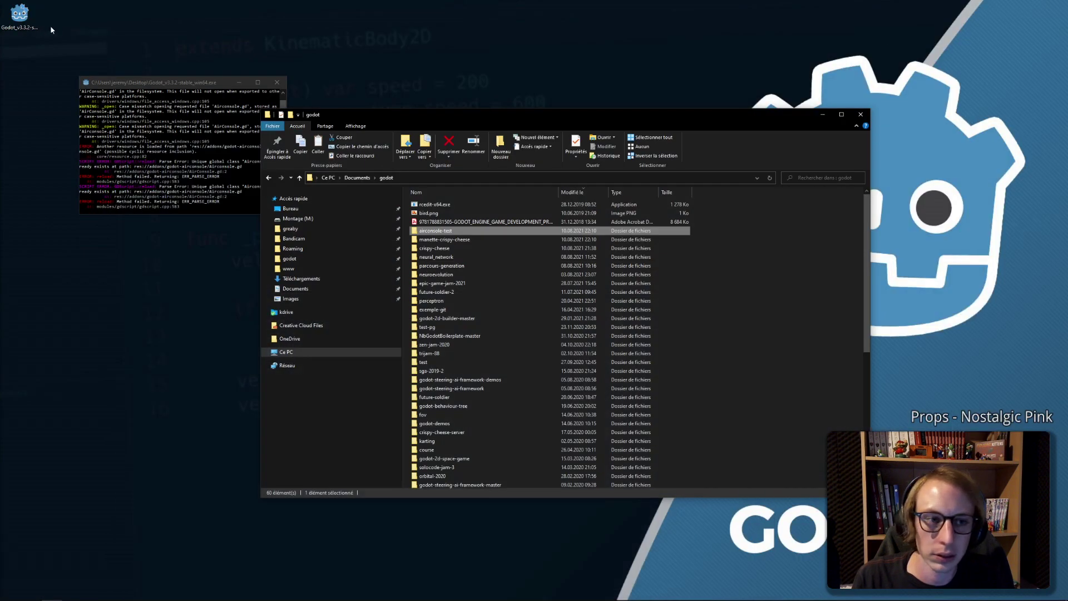
# Launch Godot and import Documents/godot/airconsole-test/project.godot with Import & Edit
pyautogui.click(35, 31)
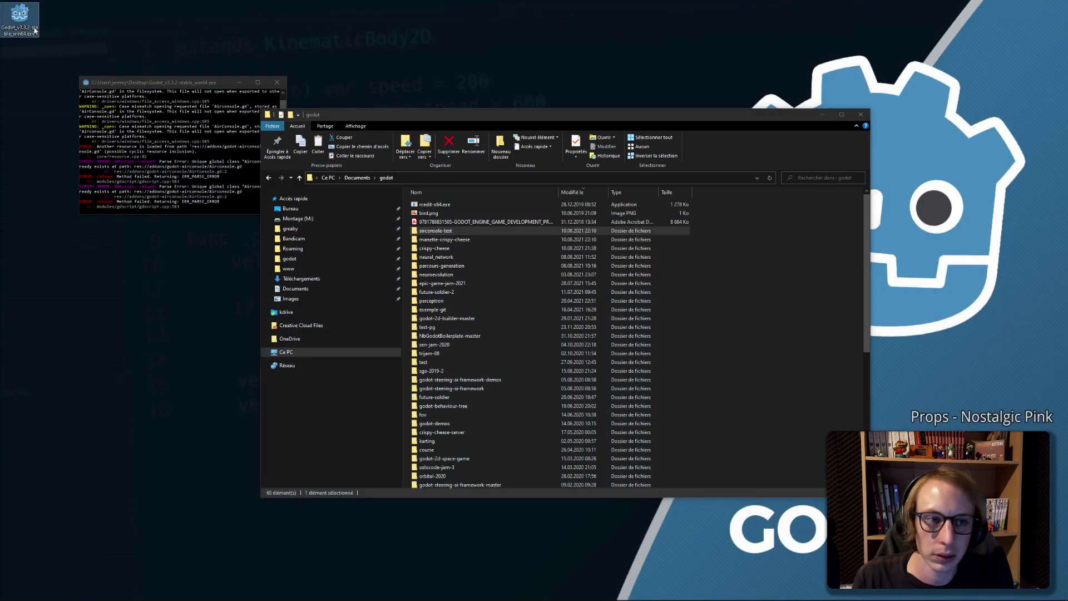
pyautogui.doubleClick(34, 30)
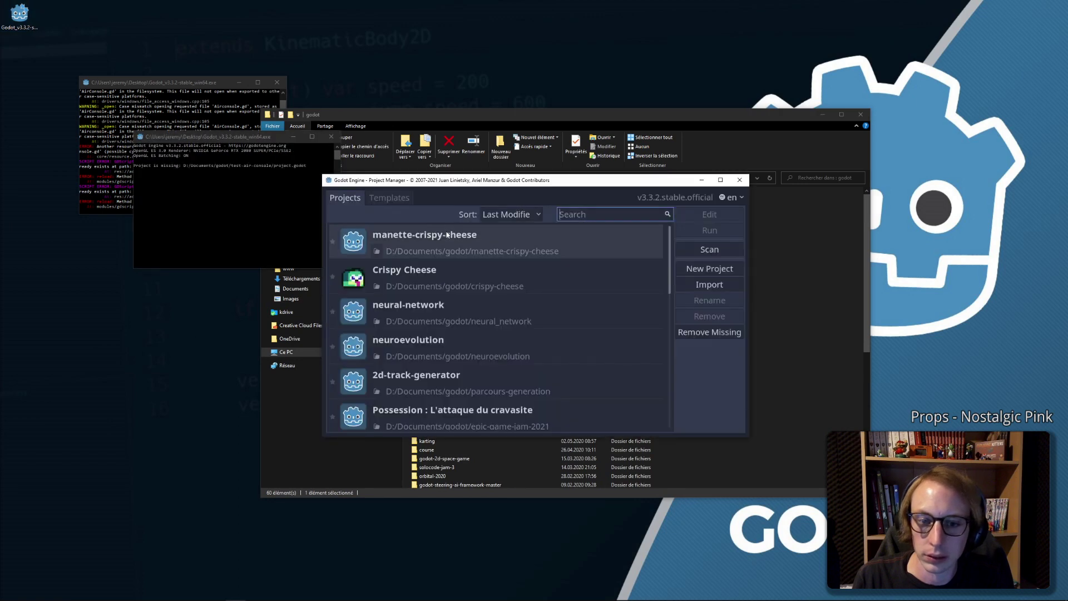
pyautogui.click(705, 285)
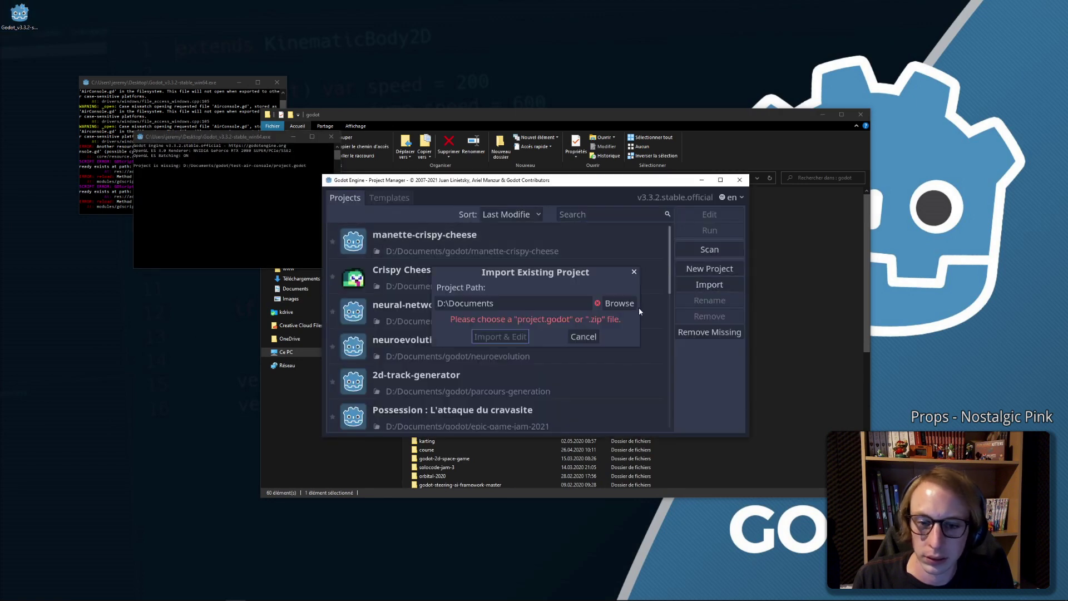
pyautogui.click(623, 304)
pyautogui.scroll(-3, 438, 279)
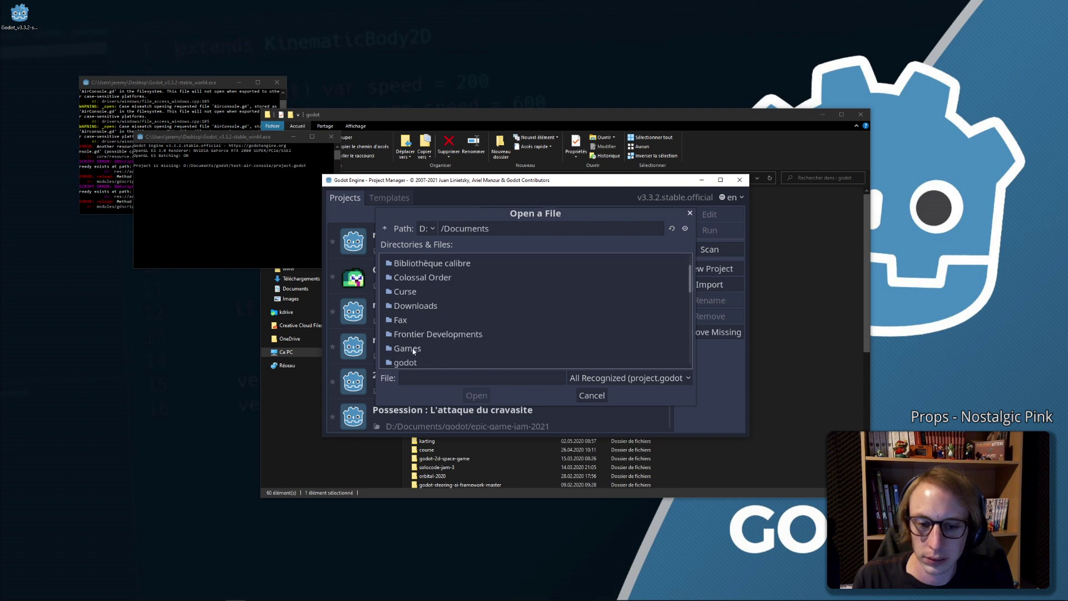
pyautogui.doubleClick(409, 362)
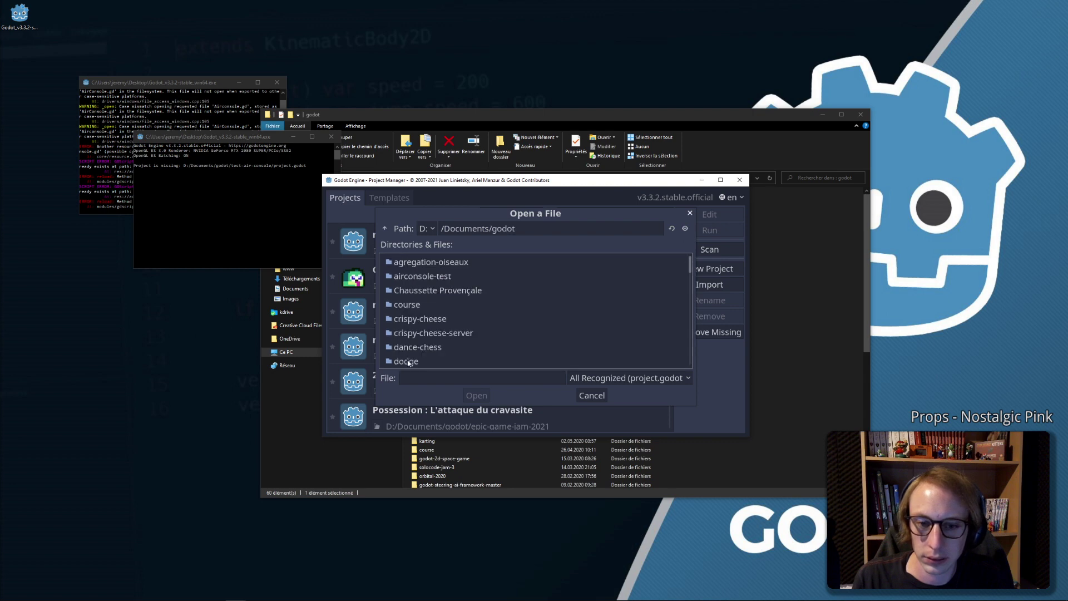
pyautogui.click(424, 278)
pyautogui.doubleClick(421, 278)
pyautogui.doubleClick(409, 308)
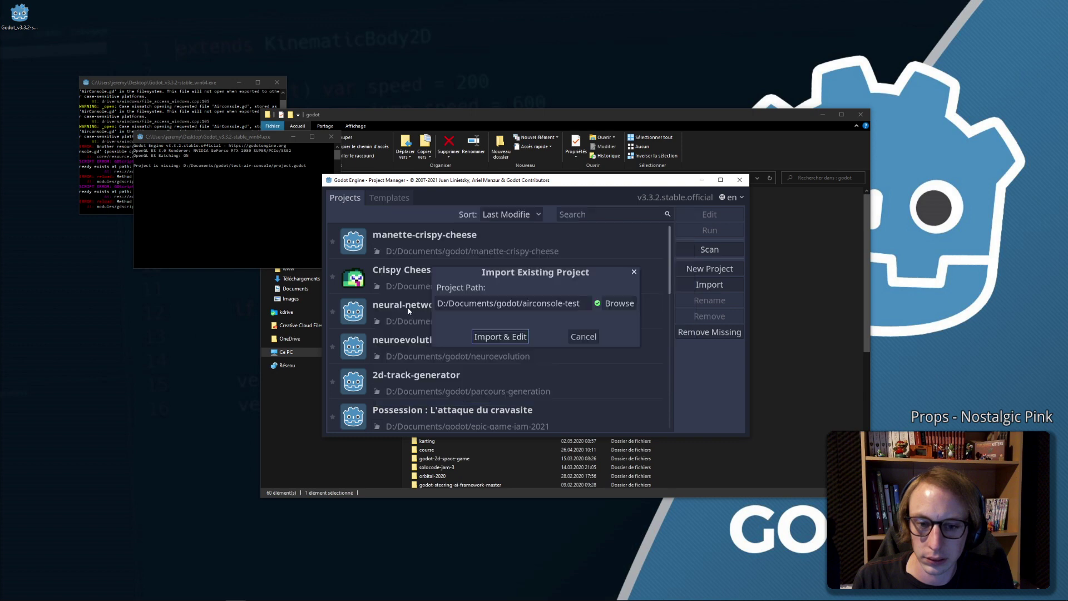
pyautogui.click(489, 337)
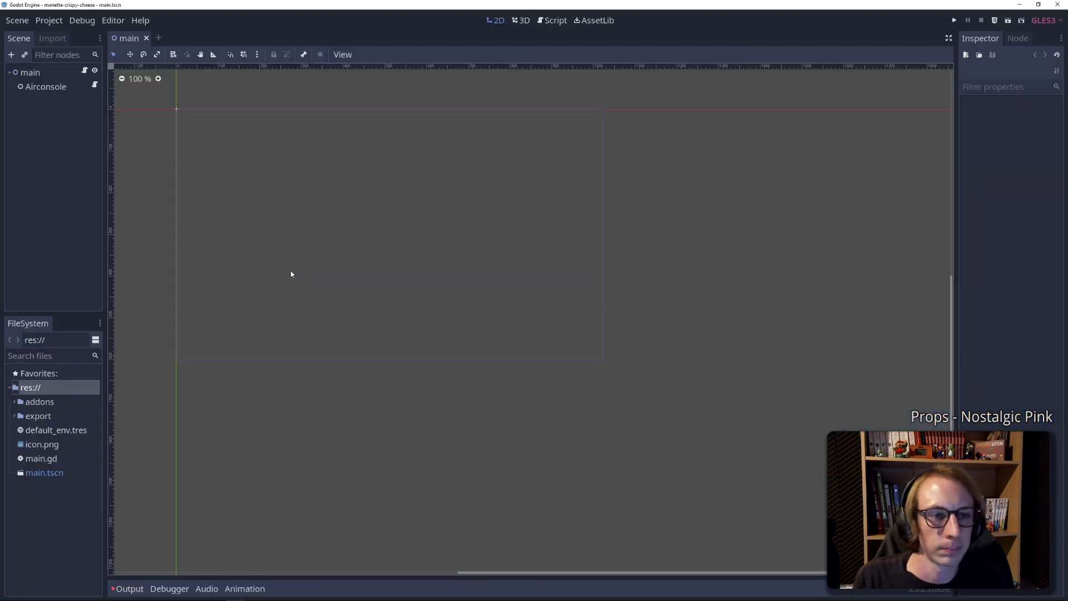
# Change the project Name setting to airconsole-test and save the main scene
pyautogui.click(49, 20)
pyautogui.click(49, 20)
pyautogui.click(49, 20)
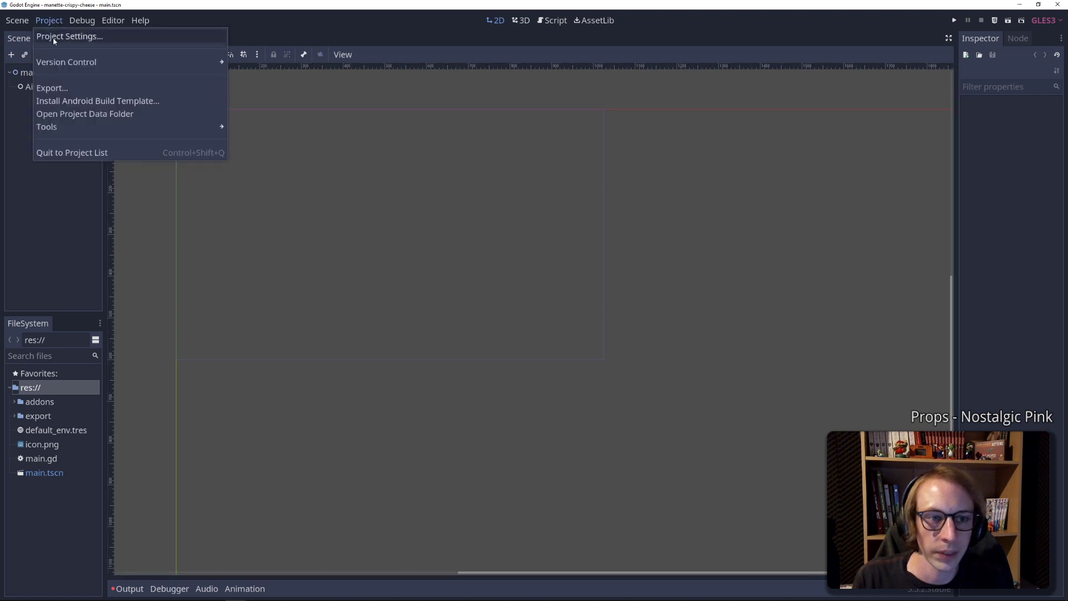
pyautogui.click(61, 36)
pyautogui.click(621, 204)
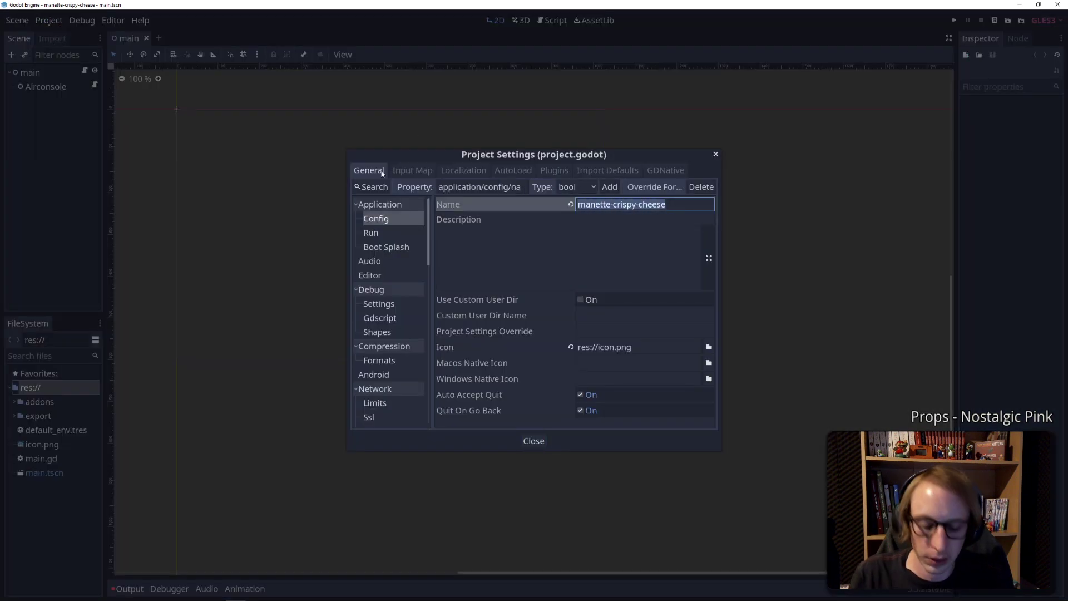
pyautogui.write('airconsole.')
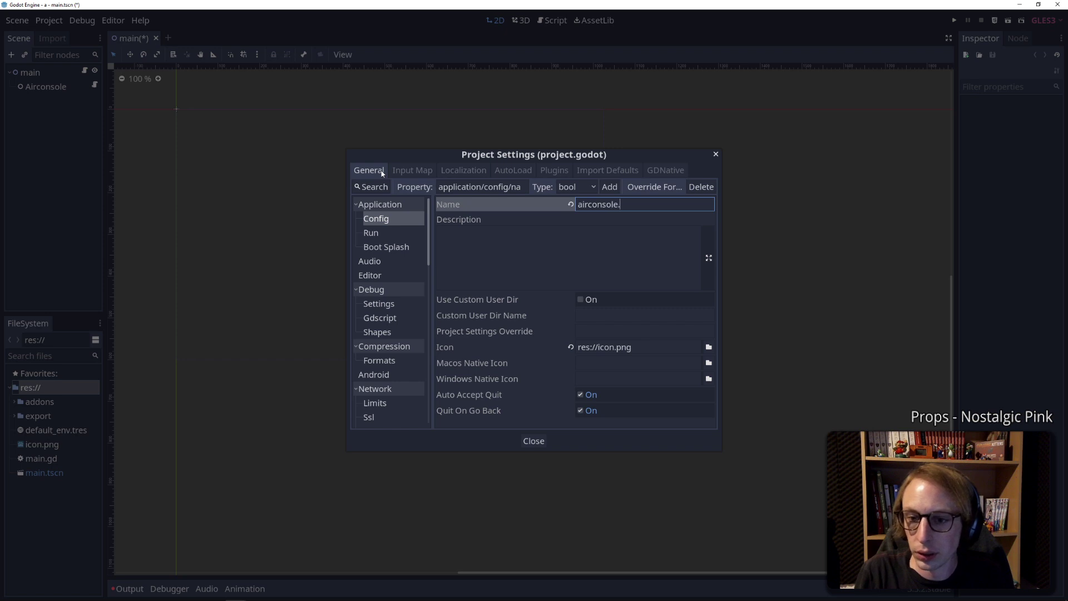
pyautogui.write('st')
pyautogui.press('Return')
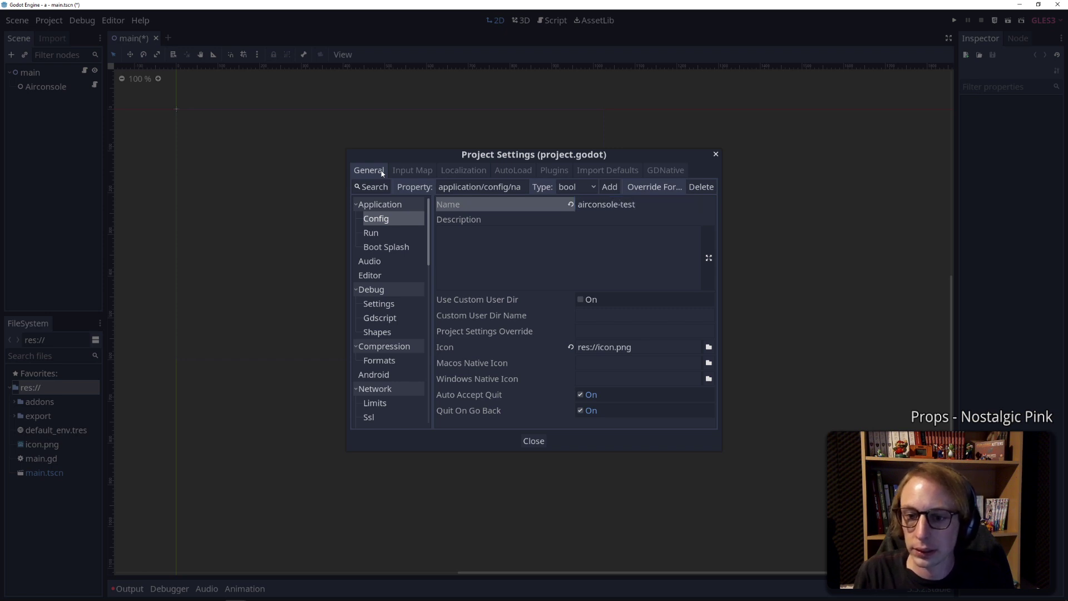
pyautogui.click(535, 439)
pyautogui.hotkey('ctrl', 's')
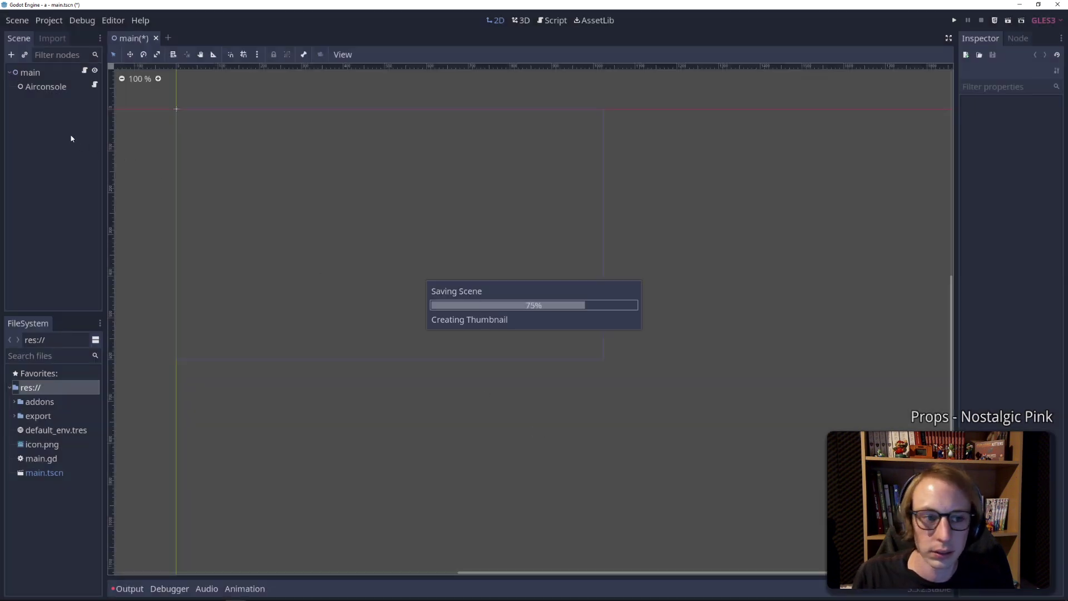
# Delete the _input function from main.gd and save the script
pyautogui.click(30, 72)
pyautogui.click(85, 71)
pyautogui.moveTo(253, 250); pyautogui.dragTo(173, 129)
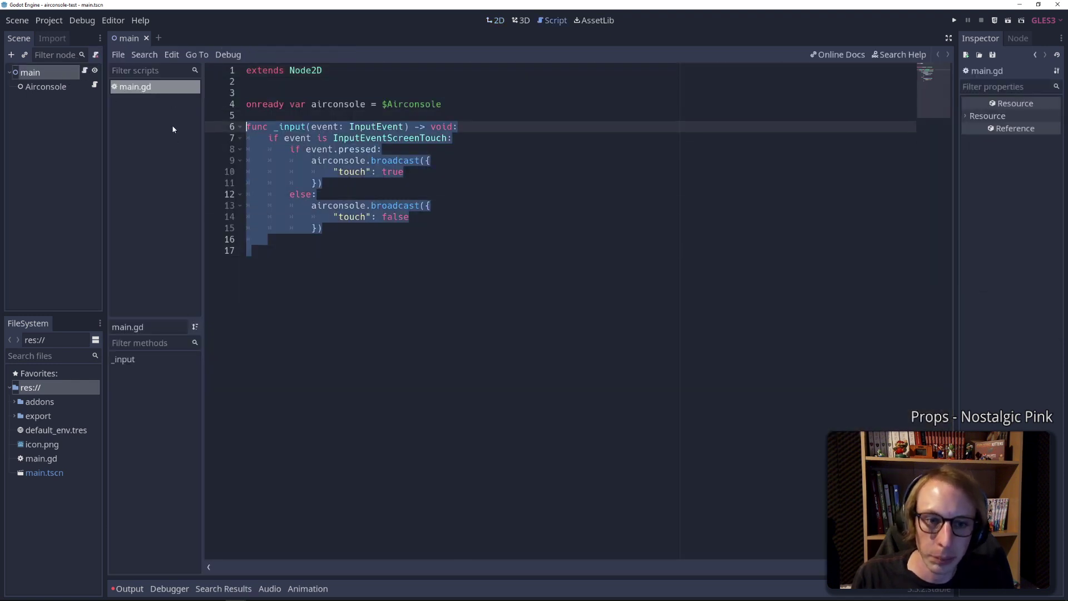
pyautogui.press('Delete')
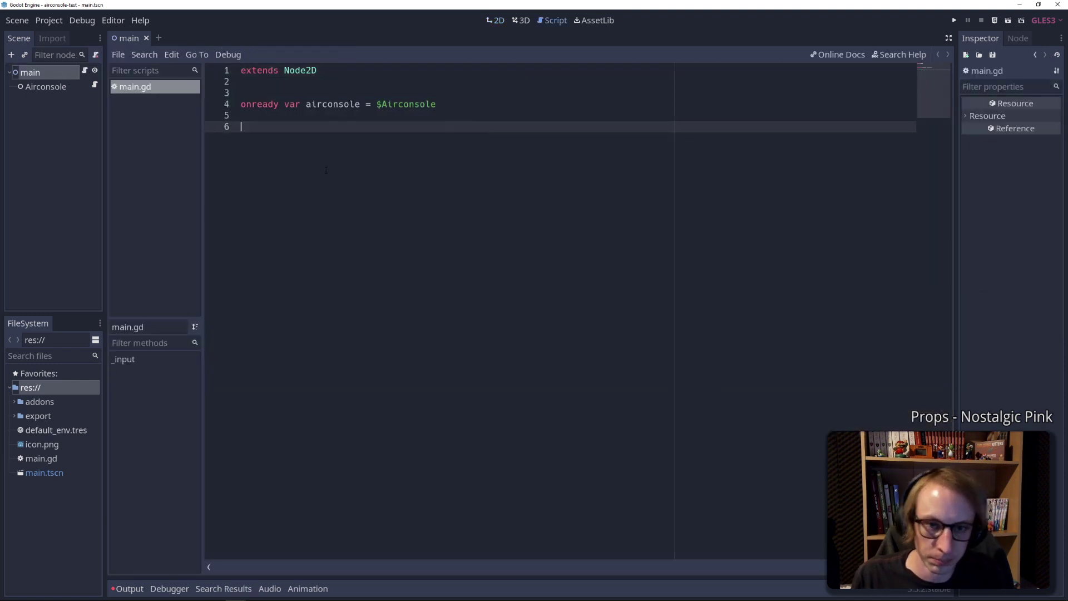
pyautogui.hotkey('ctrl', 's')
# Connect the Airconsole node's device_connected signal to main.gd
pyautogui.click(46, 87)
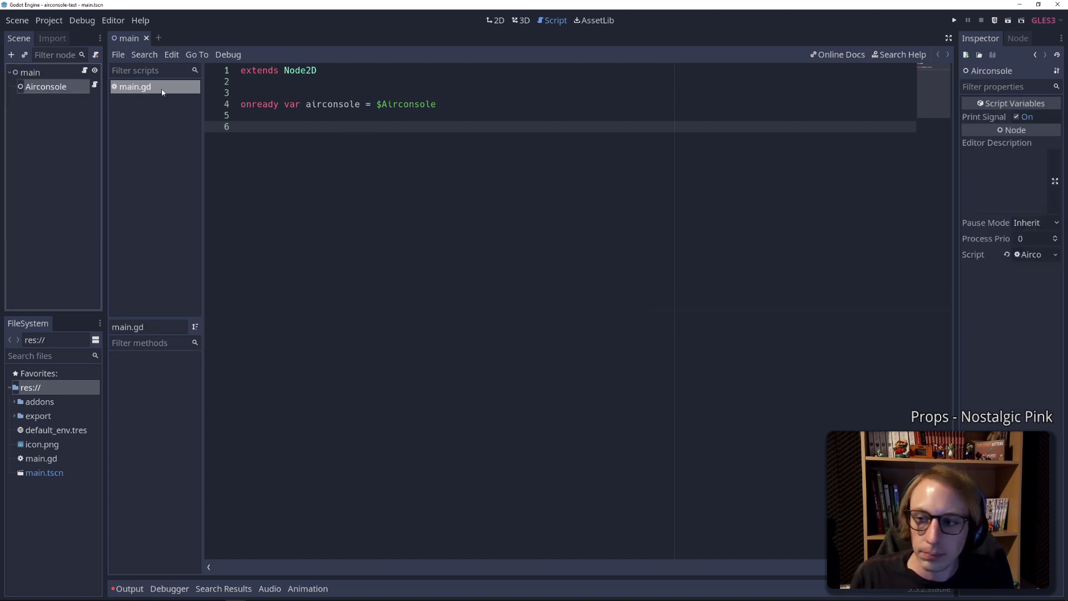
pyautogui.click(1018, 38)
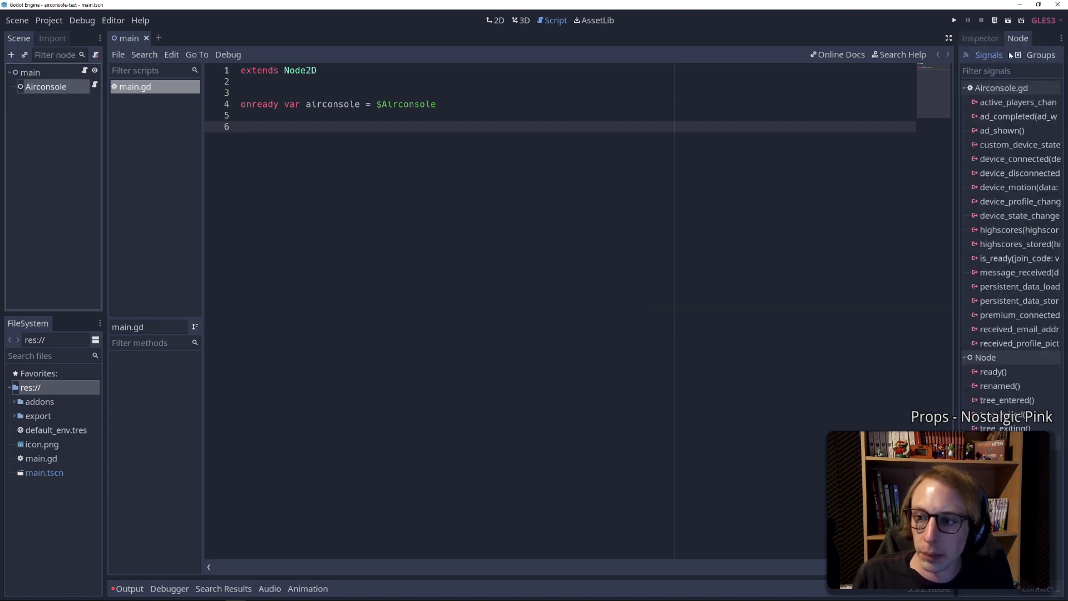
pyautogui.doubleClick(990, 160)
pyautogui.press('Return')
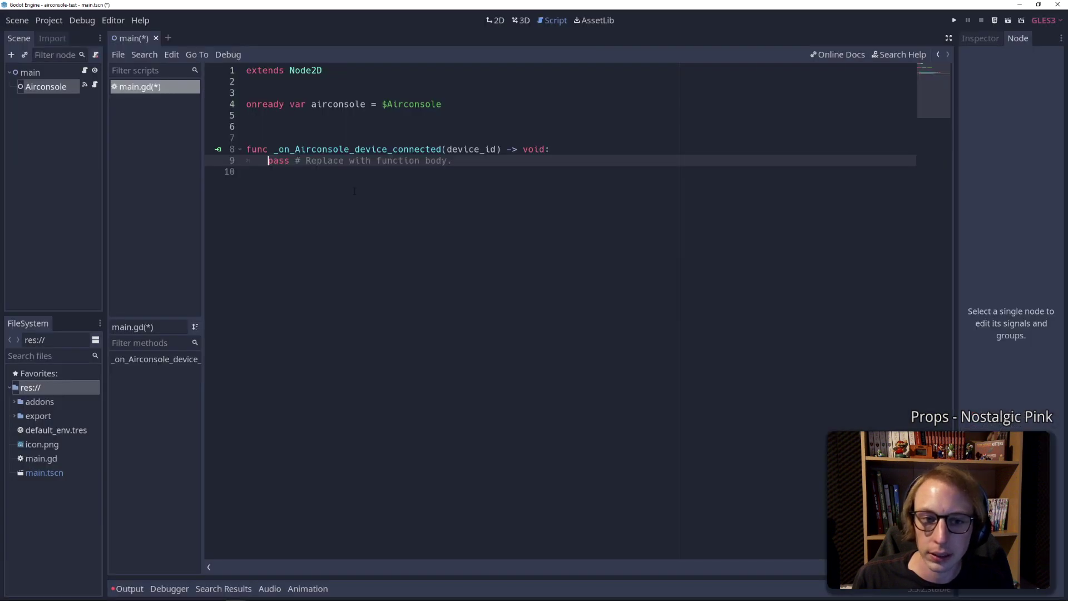
# Make the handler print "connected" and str(device_id), then save
pyautogui.moveTo(462, 161); pyautogui.dragTo(268, 161)
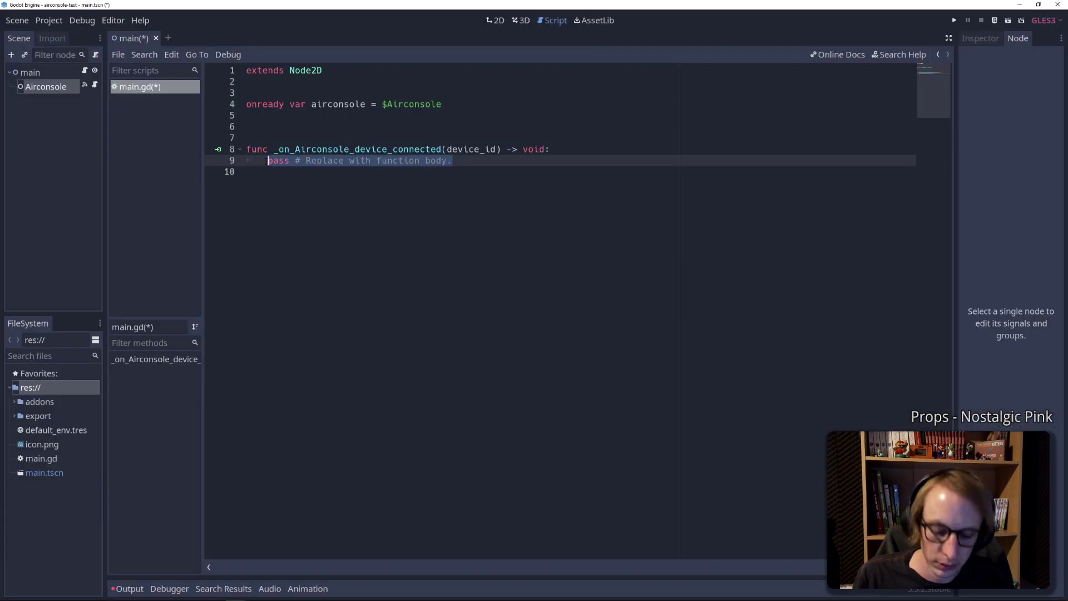
pyautogui.write('print(')
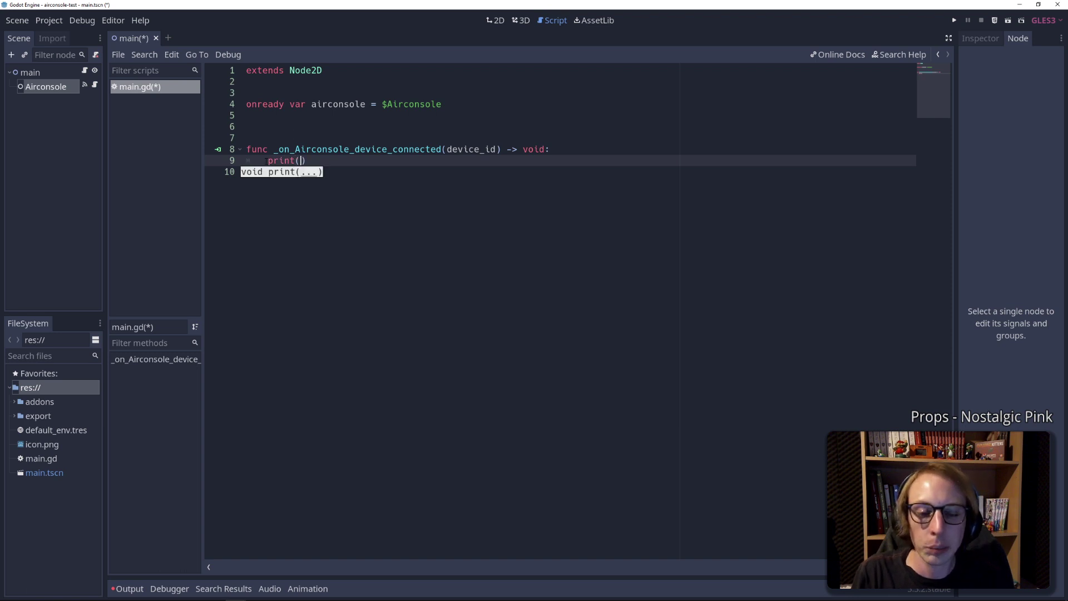
pyautogui.write('"connected')
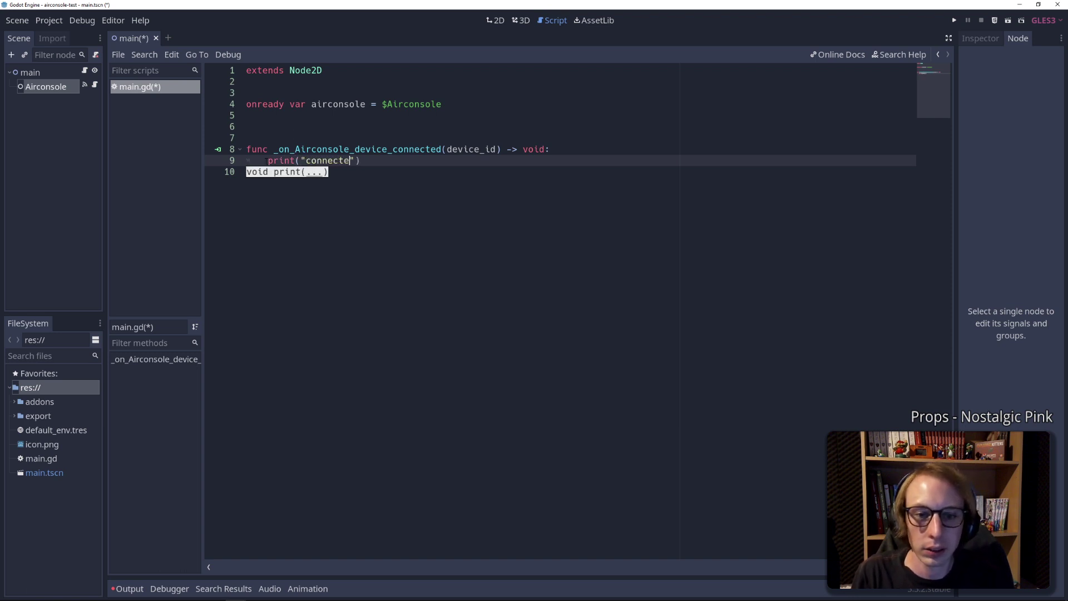
pyautogui.write('")')
pyautogui.press('Return')
pyautogui.write('nt')
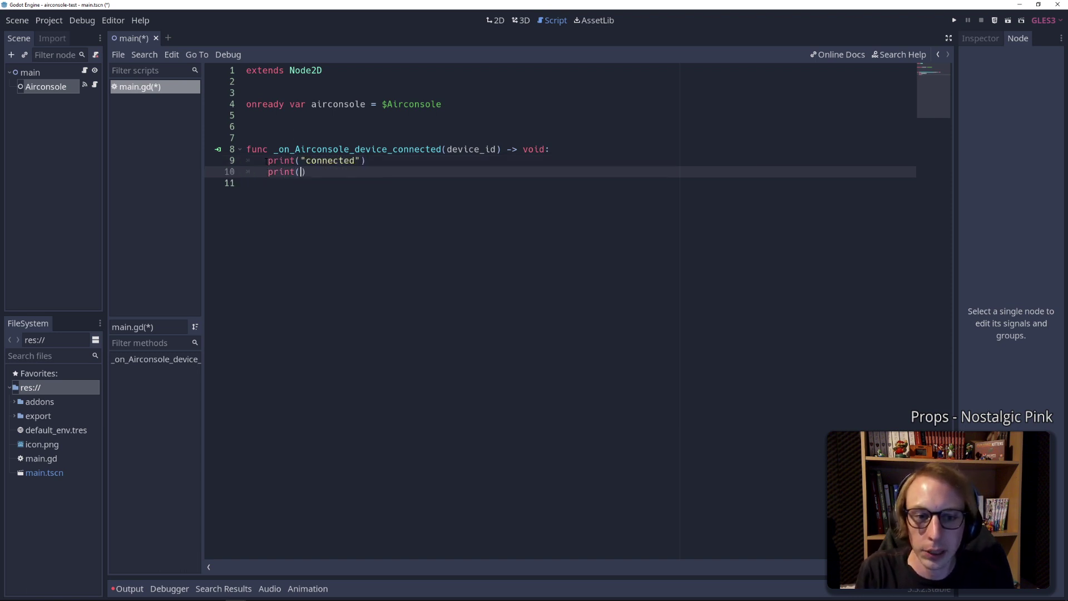
pyautogui.write('(')
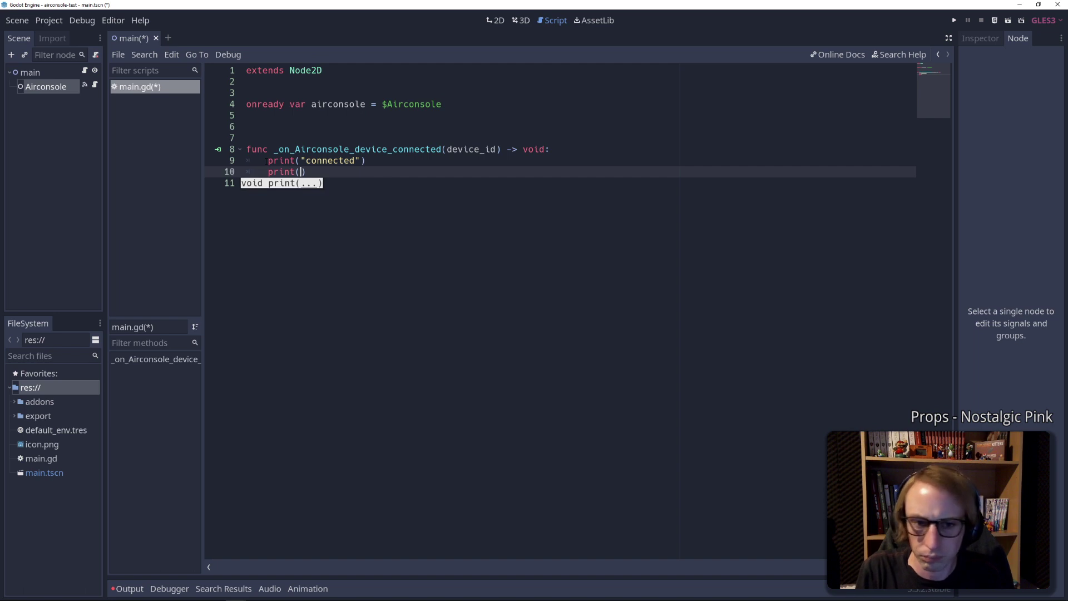
pyautogui.write('(')
pyautogui.write('r(')
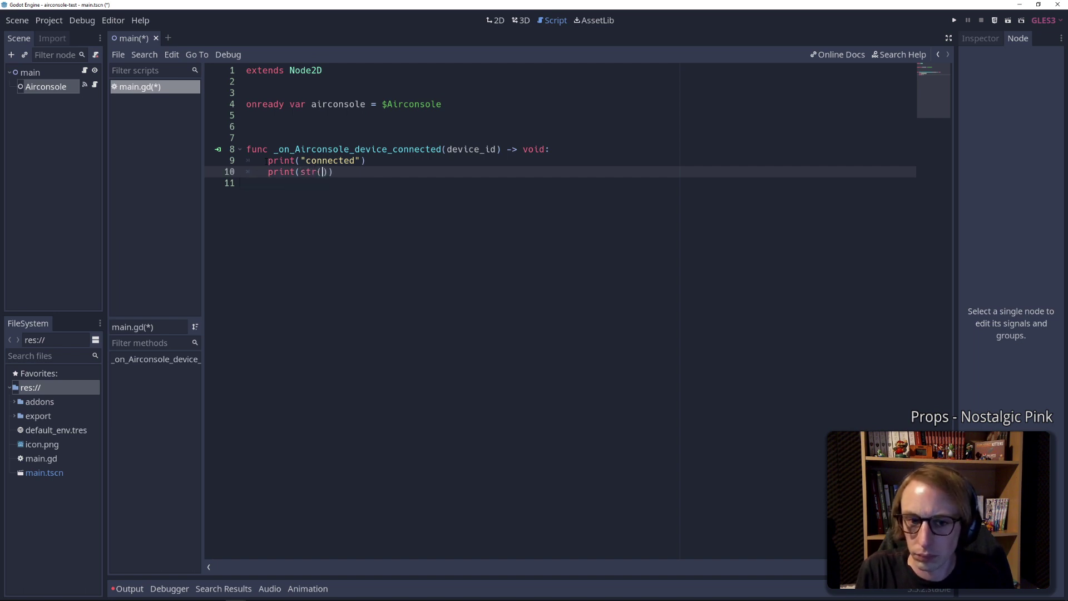
pyautogui.write('ice_i')
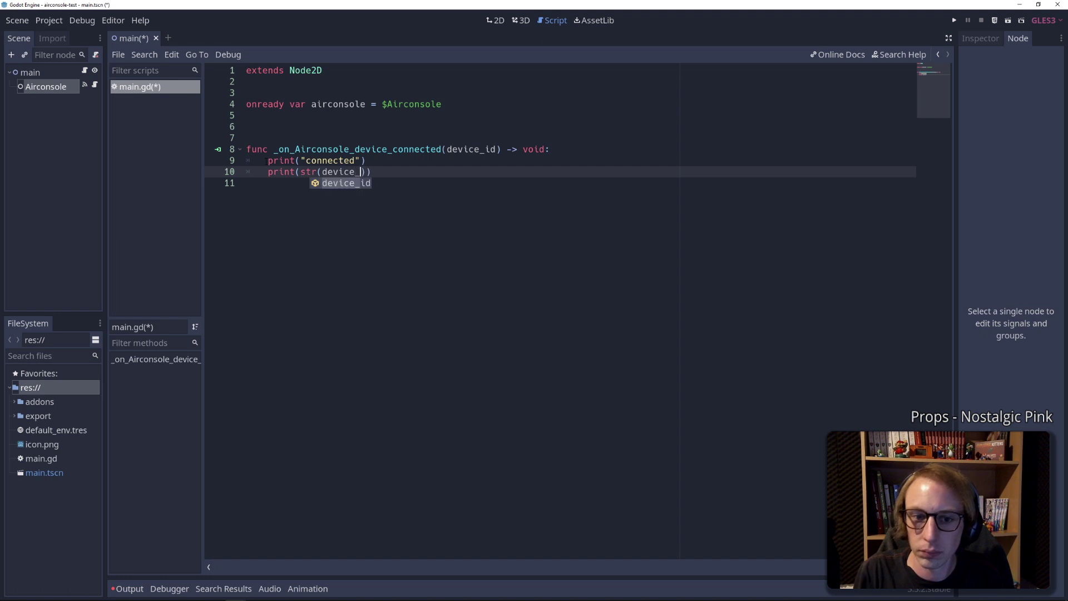
pyautogui.write('d')
pyautogui.press('End')
pyautogui.hotkey('ctrl', 's')
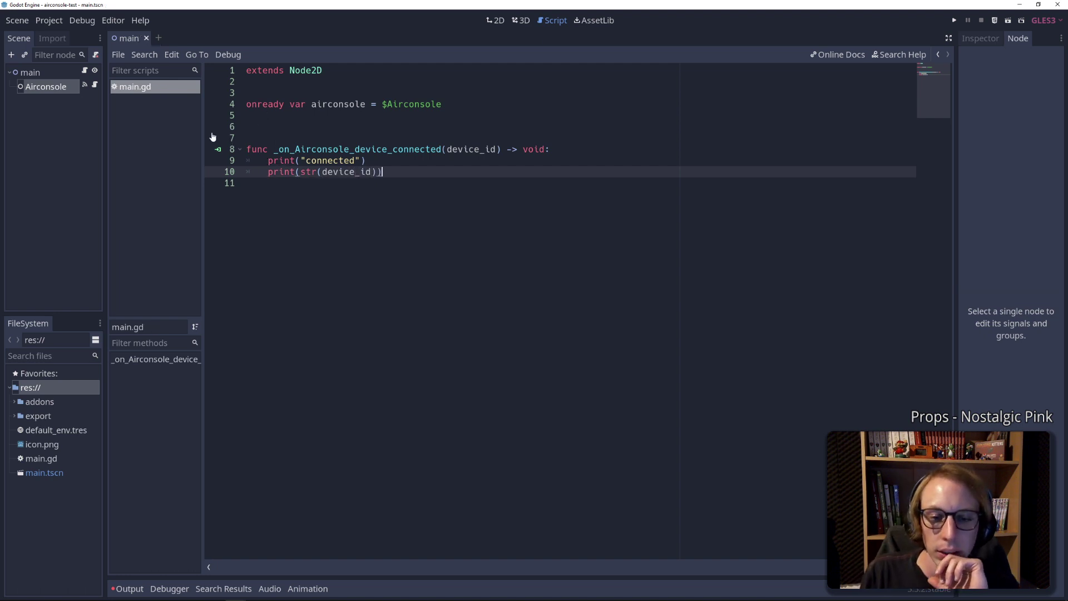
pyautogui.moveTo(263, 149); pyautogui.dragTo(305, 172)
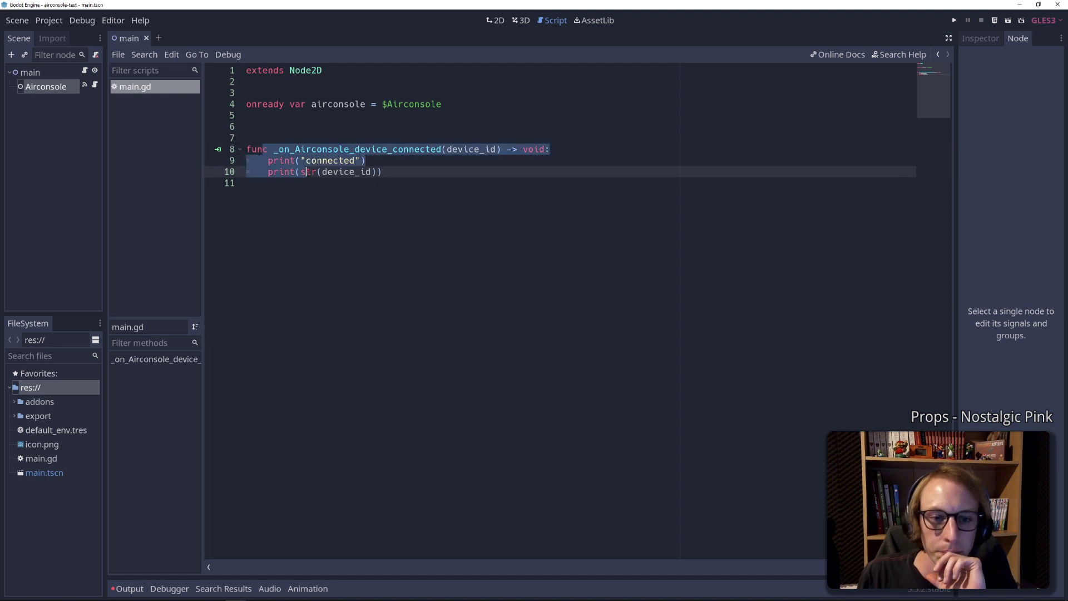
# Connect the Airconsole's message_received signal, creating _on_Airconsole_message_received(device_id, data)
pyautogui.click(48, 86)
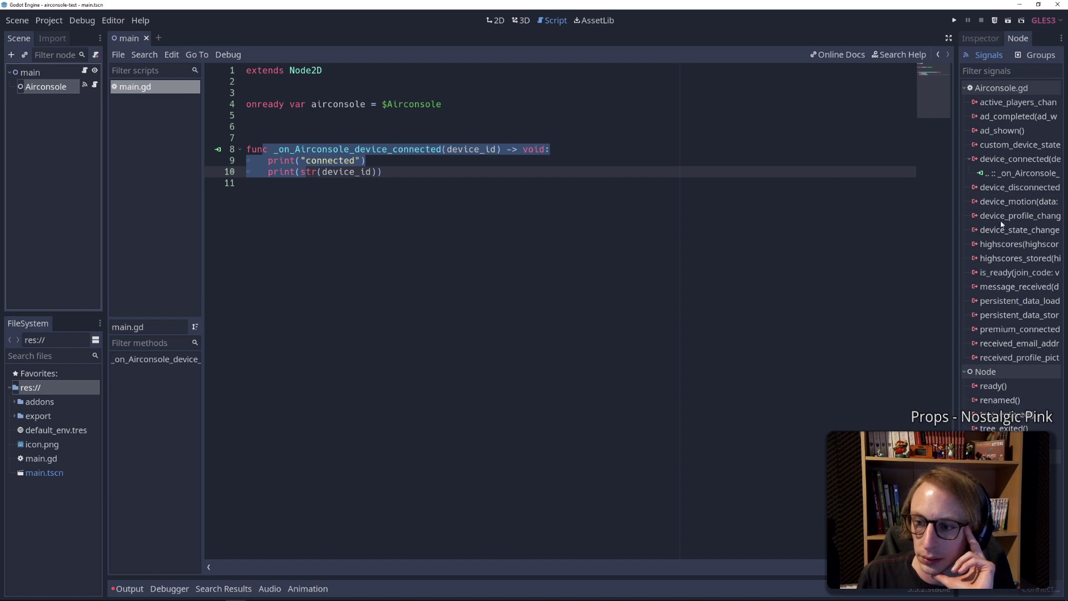
pyautogui.doubleClick(995, 286)
pyautogui.press('Return')
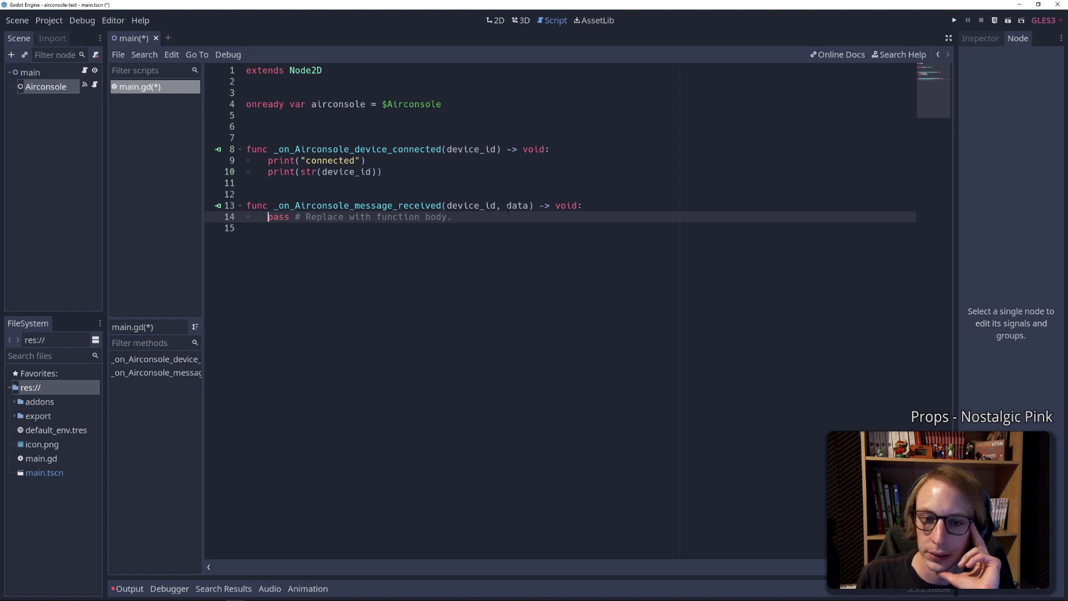
# Check the new function's data parameter and select its placeholder pass line
pyautogui.click(507, 206)
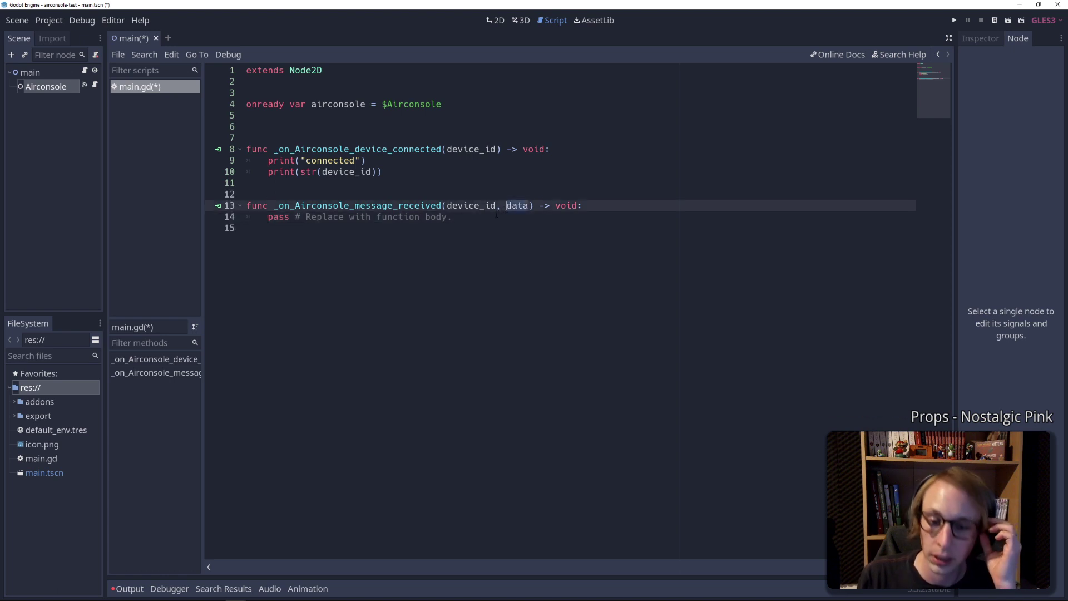
pyautogui.doubleClick(520, 206)
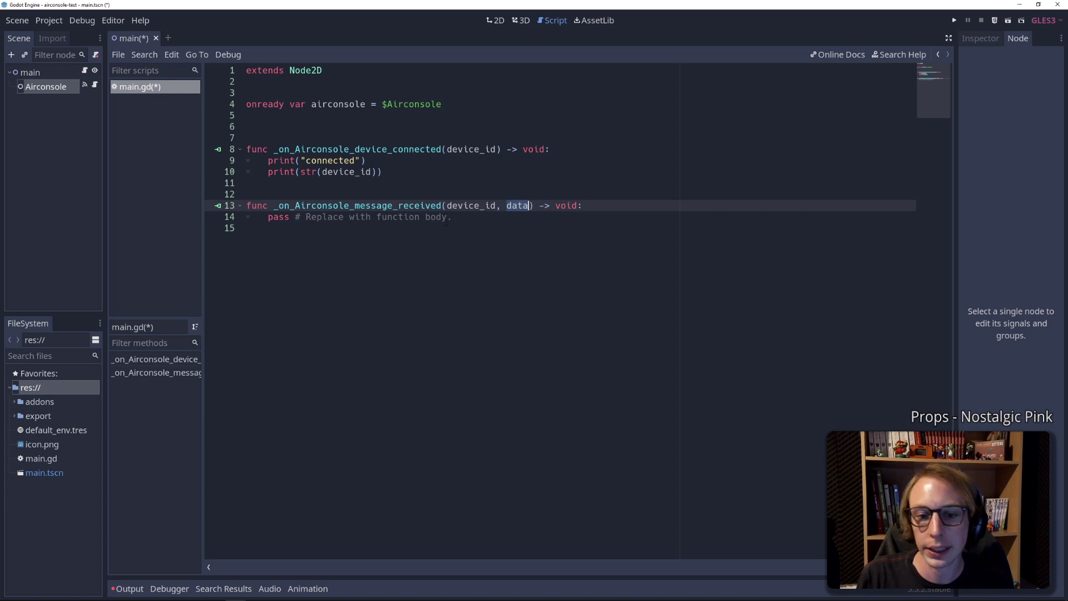
pyautogui.click(466, 219)
pyautogui.moveTo(466, 218); pyautogui.dragTo(266, 217)
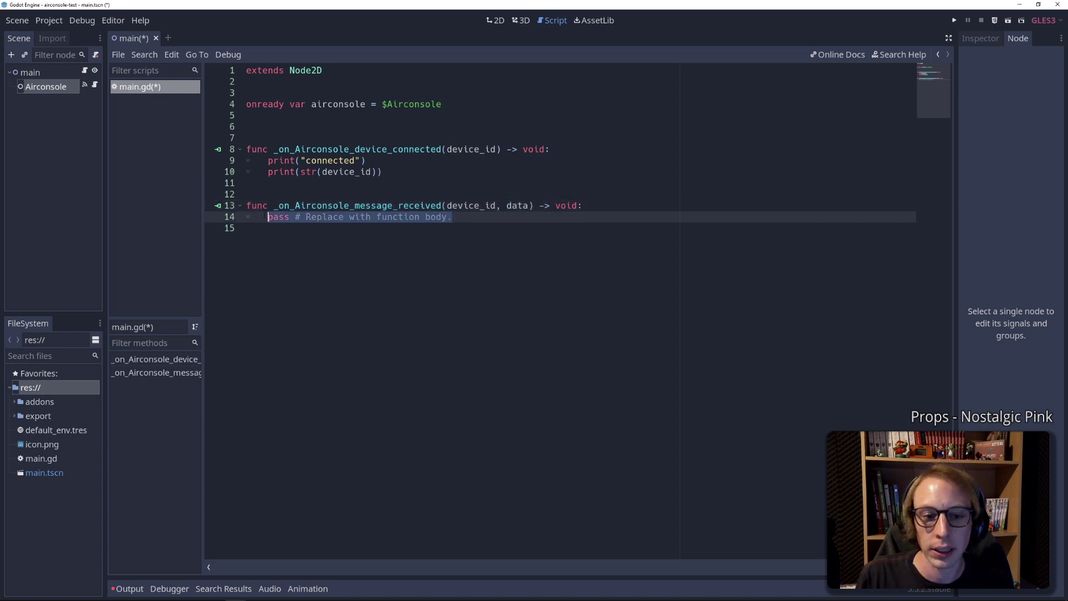
# Drag icon.png into the main scene's viewport to create an icon sprite
pyautogui.click(31, 73)
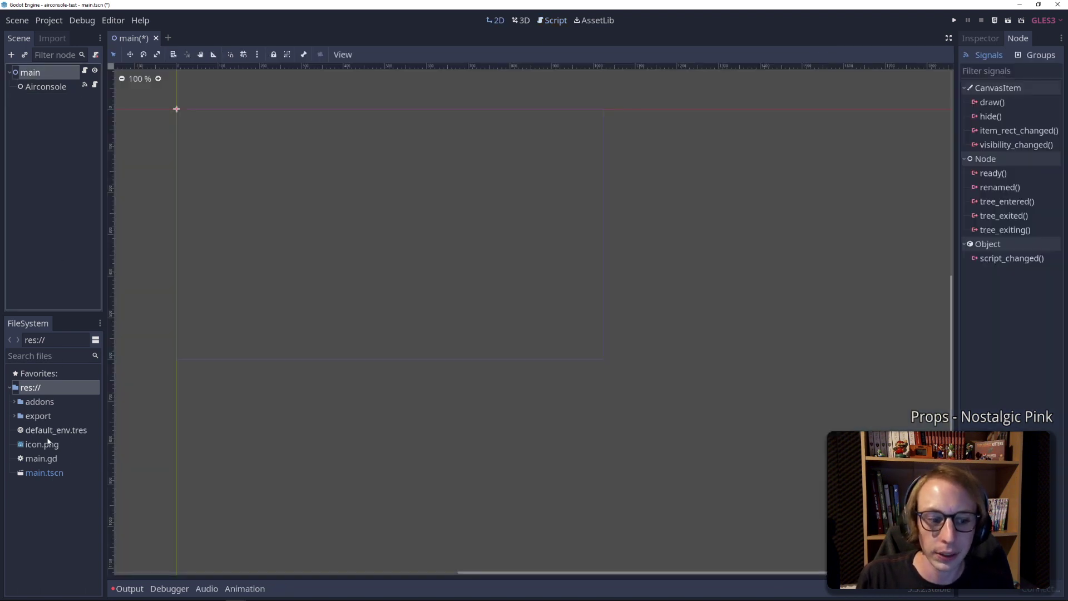
pyautogui.moveTo(42, 445); pyautogui.dragTo(390, 236)
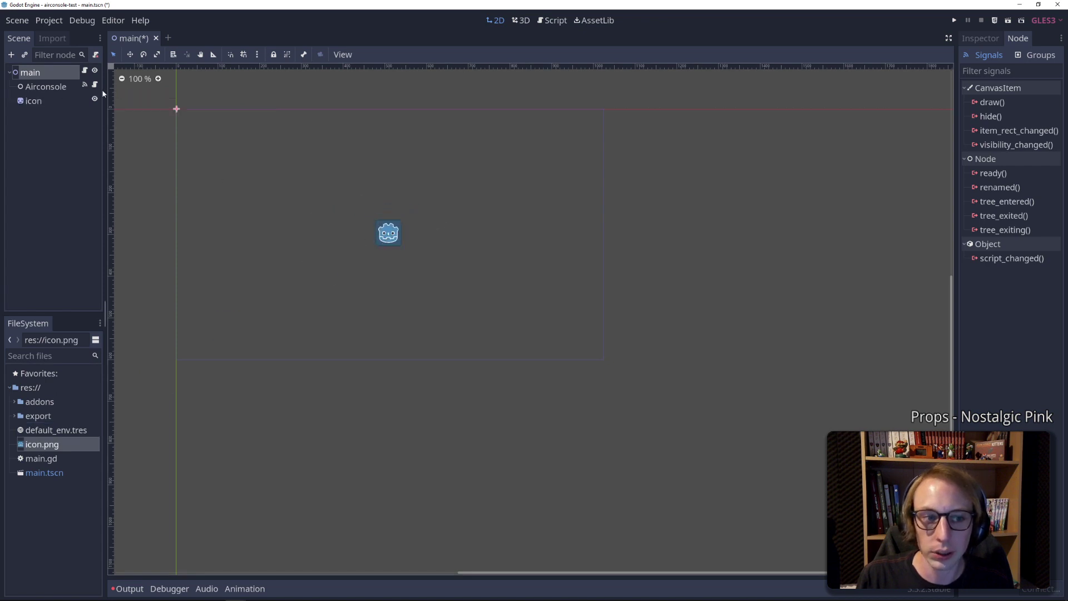
pyautogui.click(35, 103)
# Save main.gd and delete the message_received function's placeholder pass
pyautogui.click(90, 71)
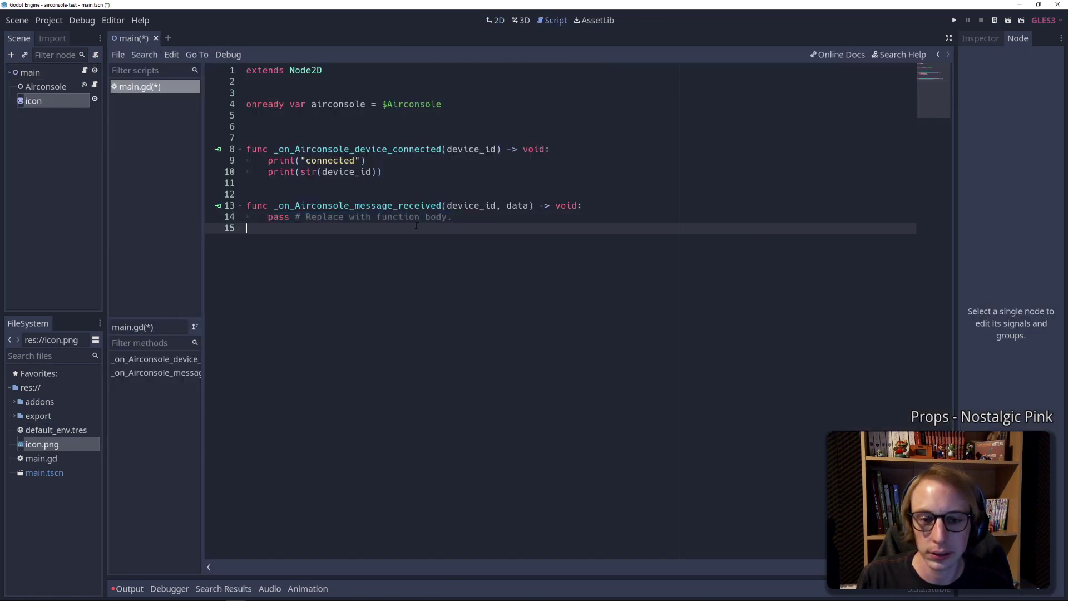
pyautogui.hotkey('ctrl', 's')
pyautogui.moveTo(428, 220); pyautogui.dragTo(481, 219)
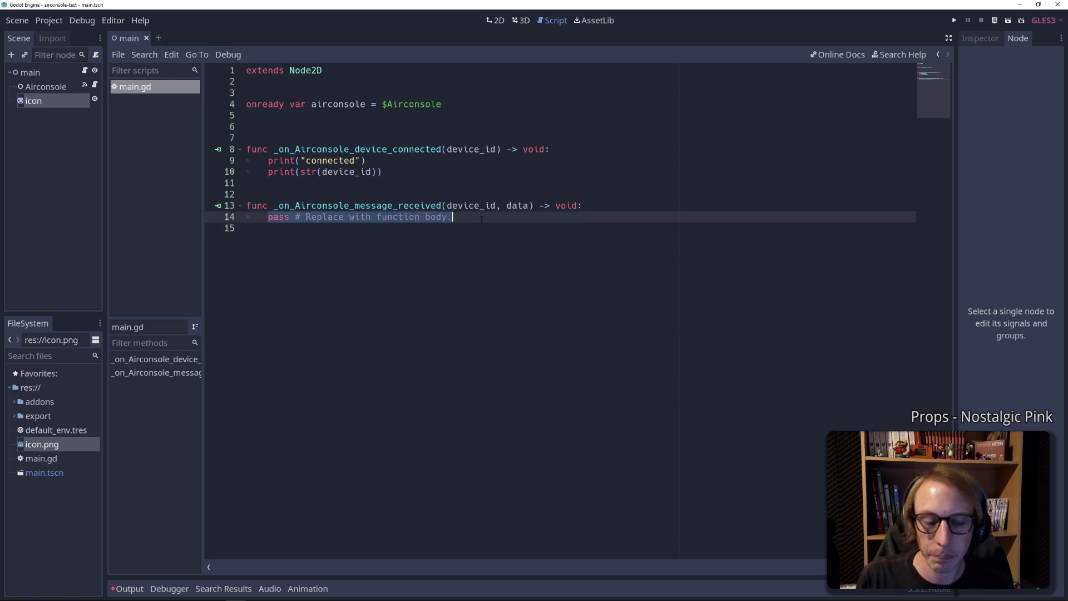
pyautogui.press('BackSpace')
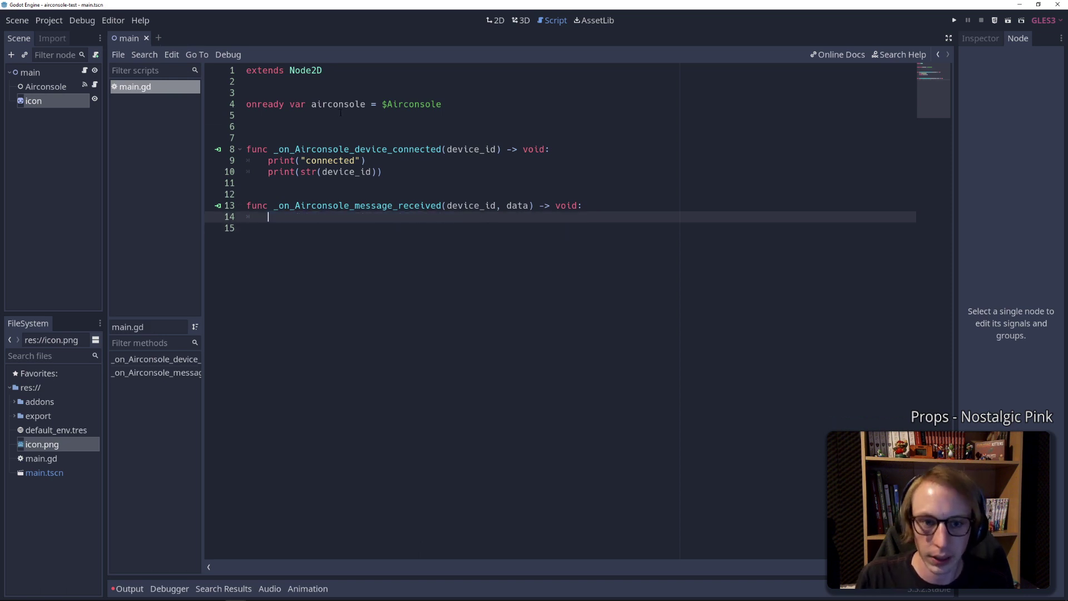
# Declare onready var icon = $icon on line 5 and save
pyautogui.click(340, 113)
pyautogui.write('onrea')
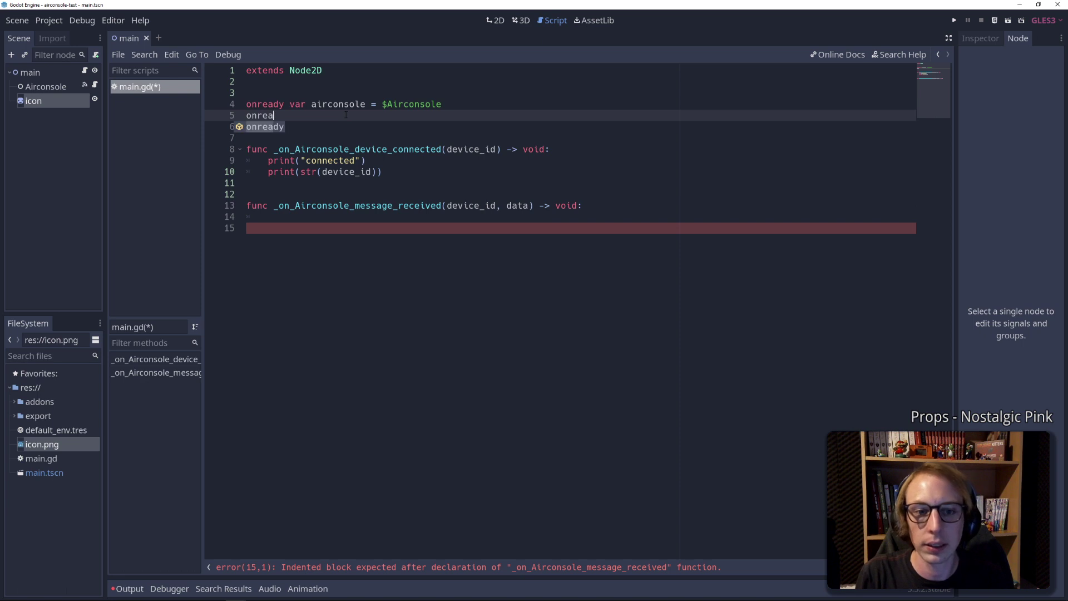
pyautogui.write('dy var icon')
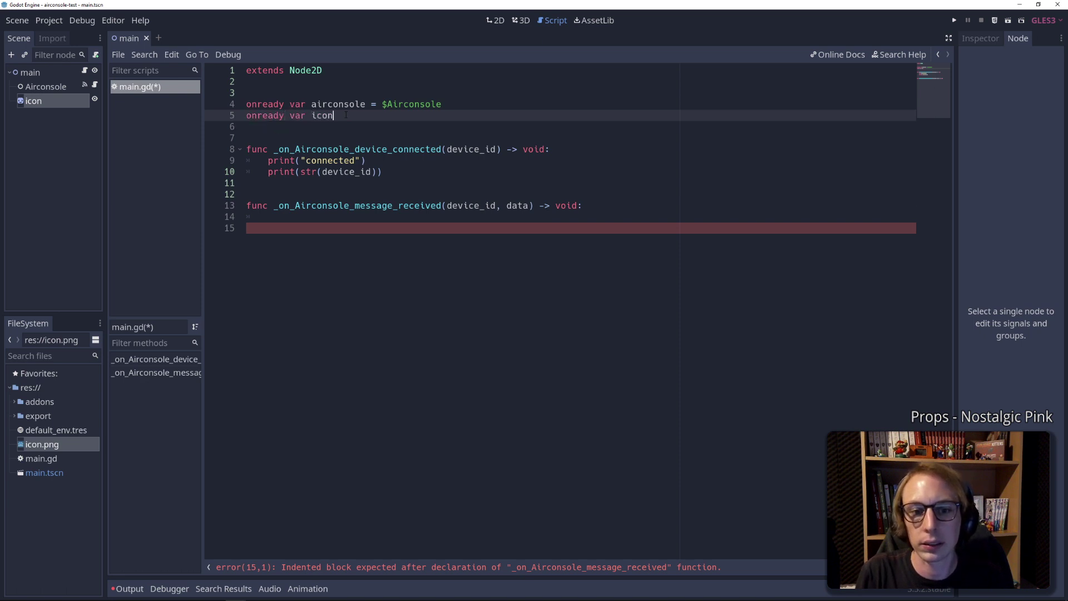
pyautogui.write(' = $')
pyautogui.press('Return')
pyautogui.hotkey('ctrl', 's')
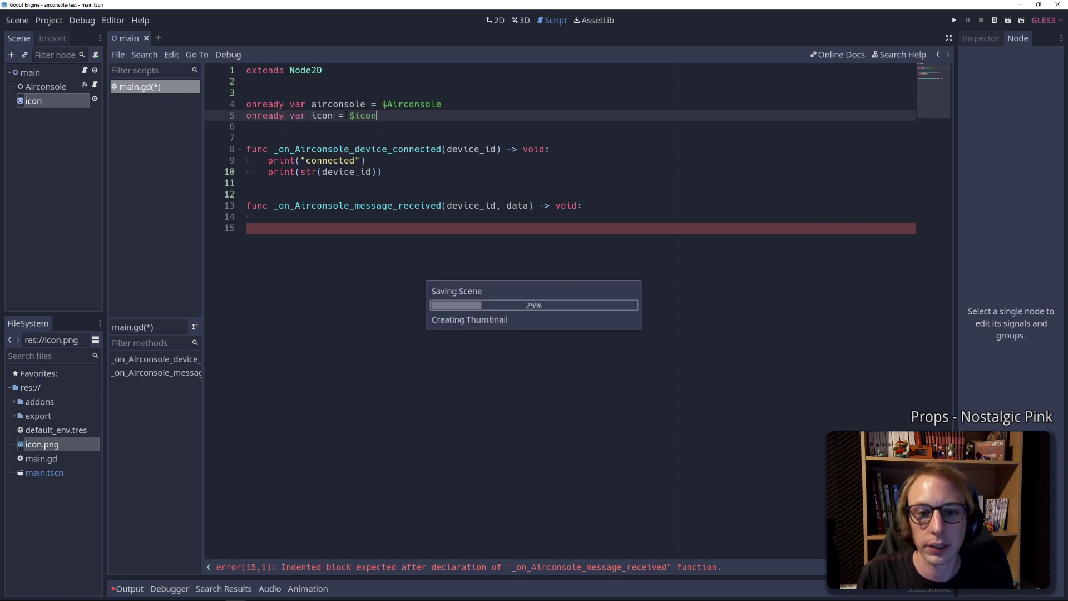
# Set icon.visible = data.touch in the message_received body and save
pyautogui.click(352, 218)
pyautogui.write('icon')
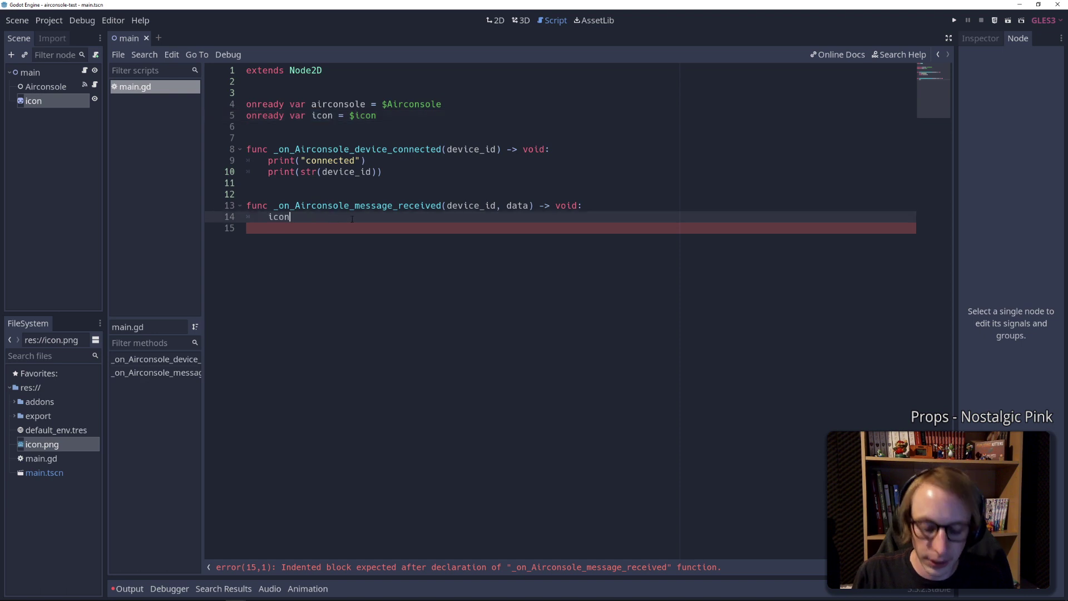
pyautogui.write('.vi')
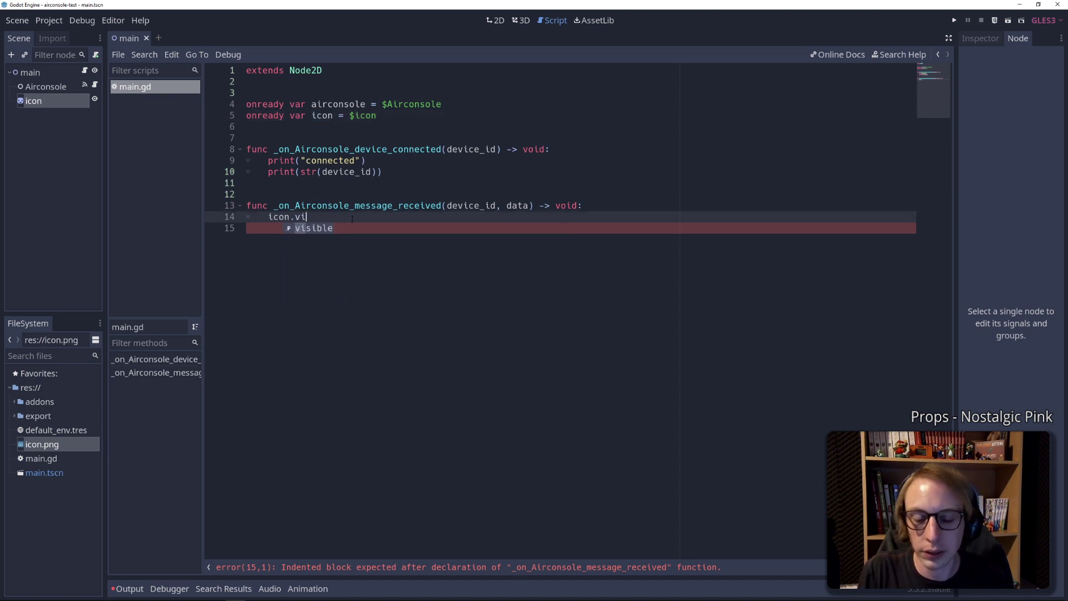
pyautogui.press('Return')
pyautogui.write('d')
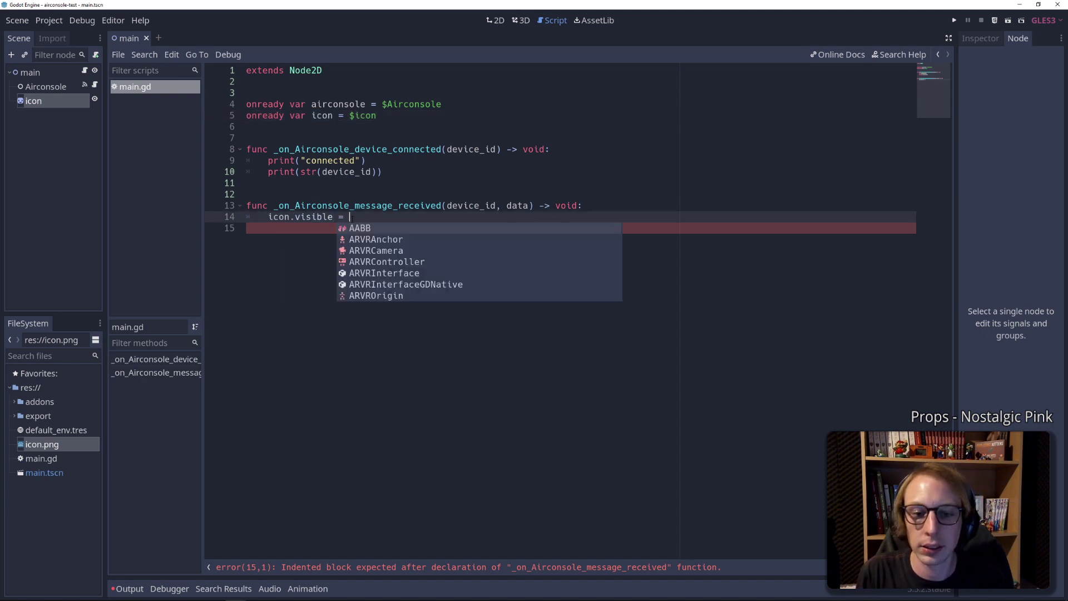
pyautogui.write('ata.')
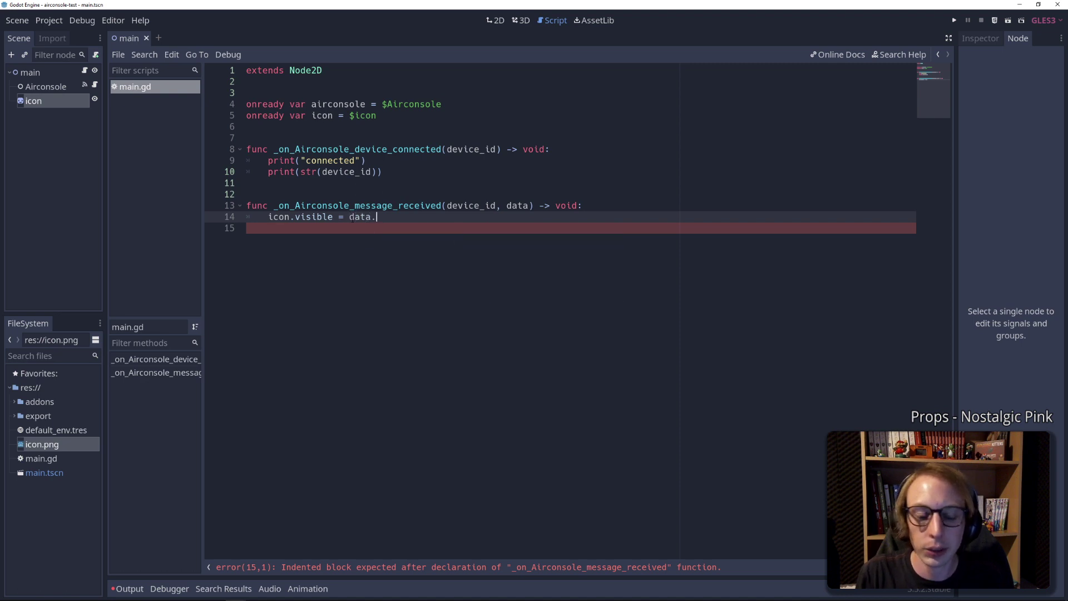
pyautogui.moveTo(240, 593)
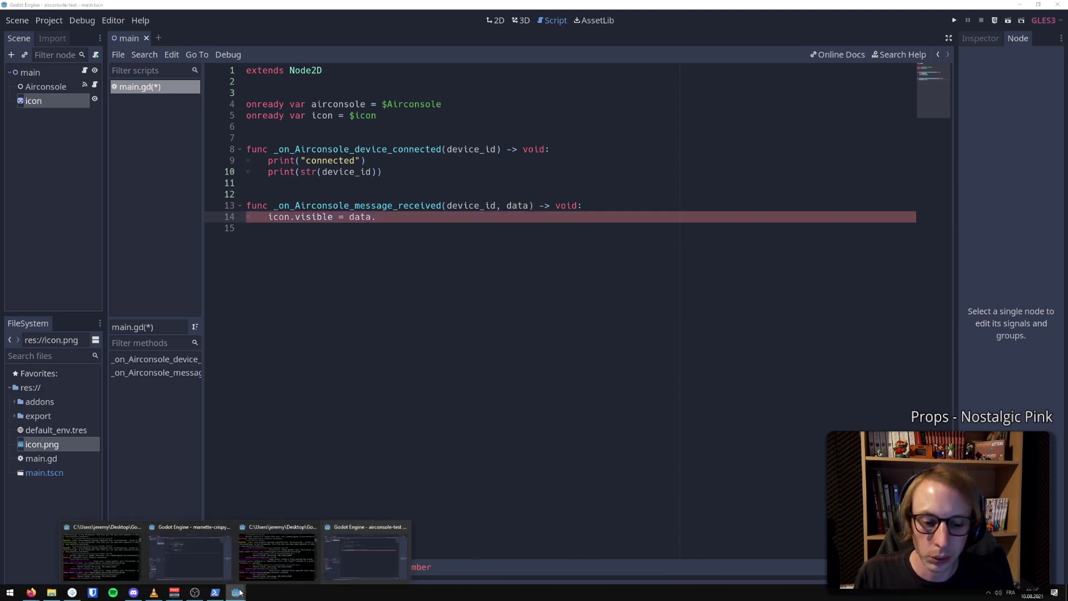
pyautogui.moveTo(208, 567)
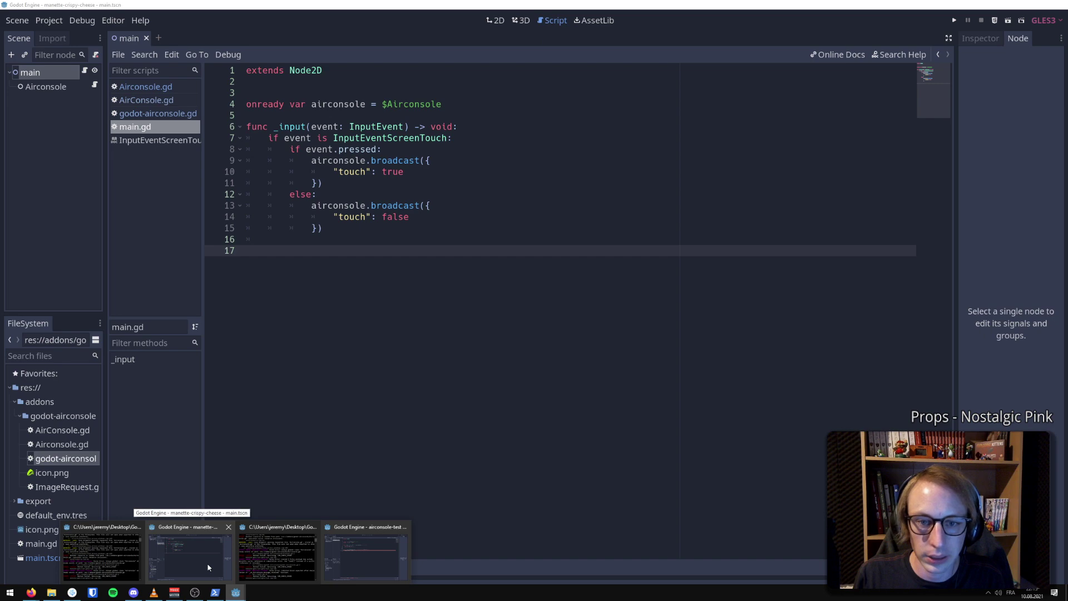
pyautogui.write('to')
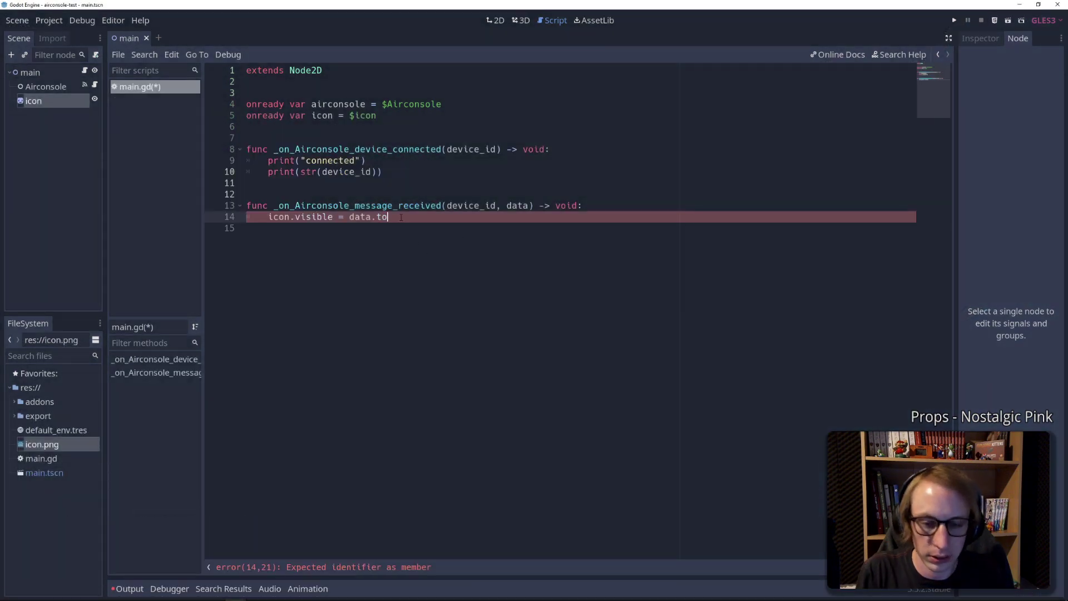
pyautogui.write('uch')
pyautogui.hotkey('ctrl', 's')
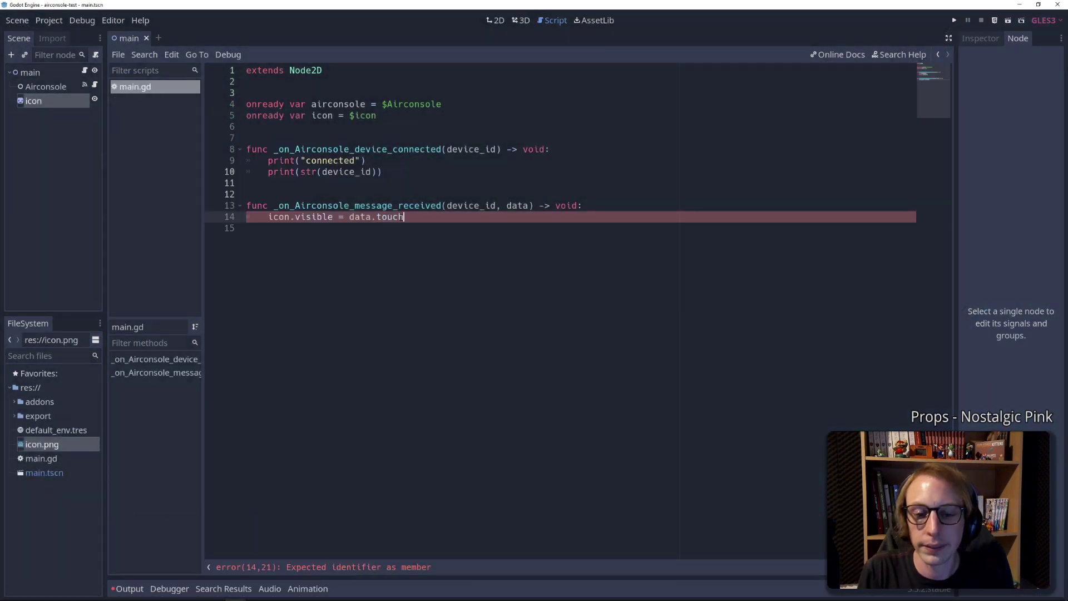
pyautogui.doubleClick(390, 217)
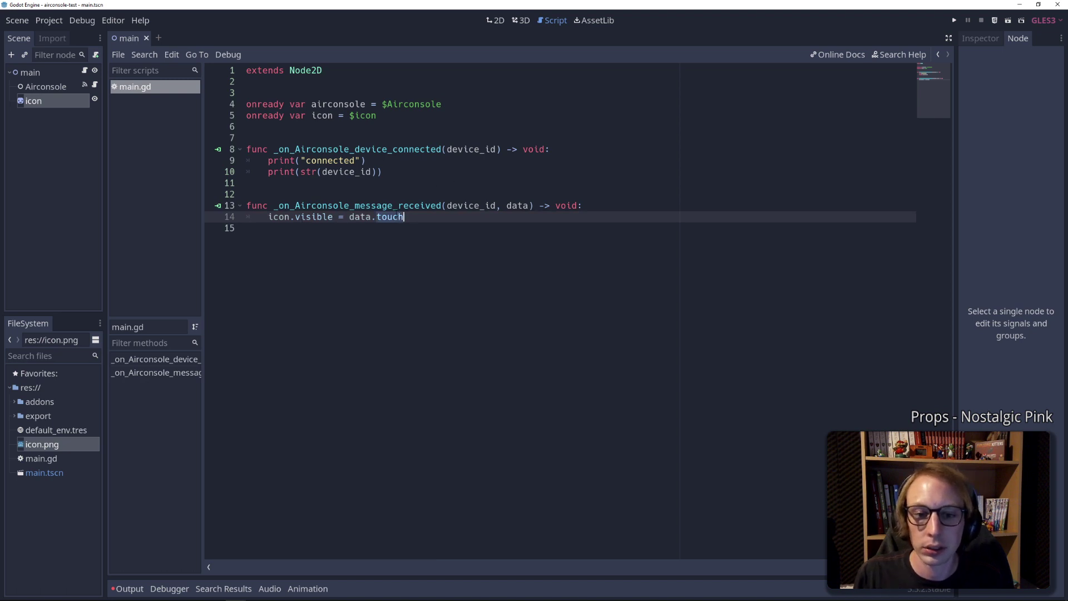
pyautogui.click(450, 236)
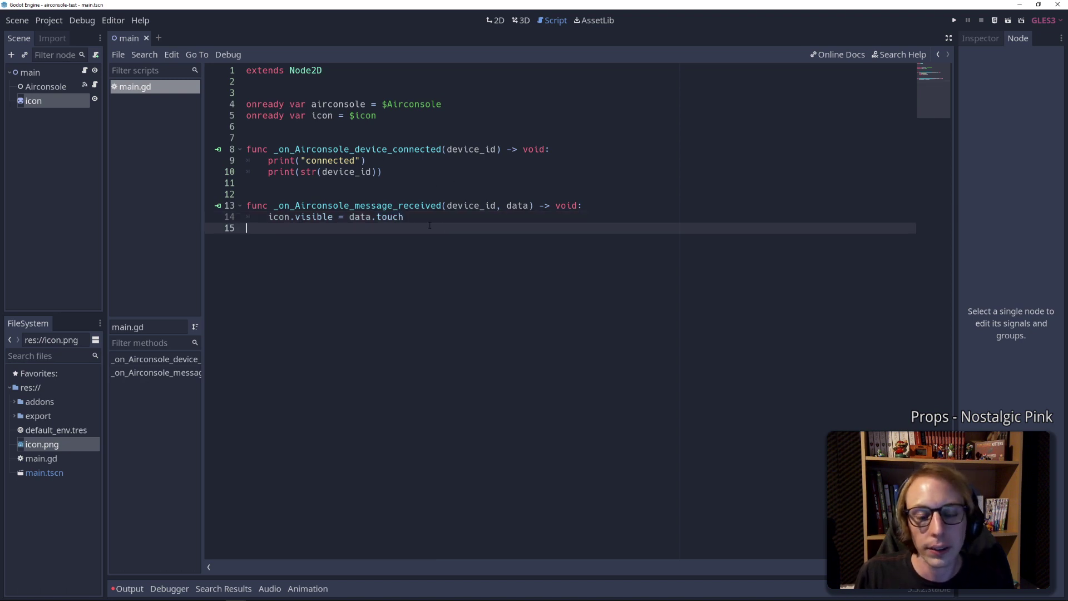
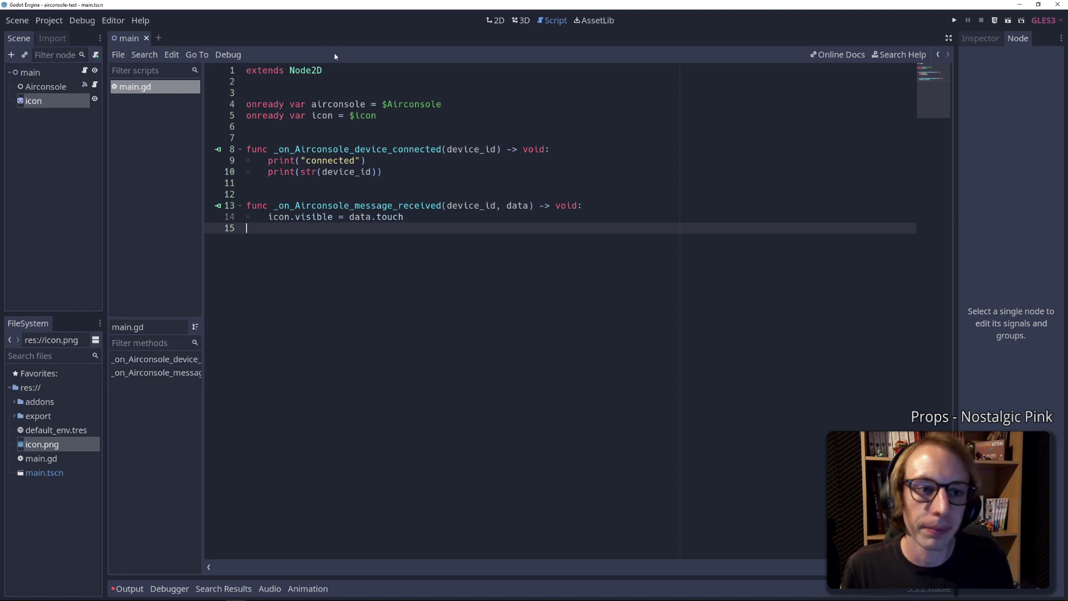
# Look over main.gd and the Project menu, then bring up Windows search to find FileZilla
pyautogui.click(322, 150)
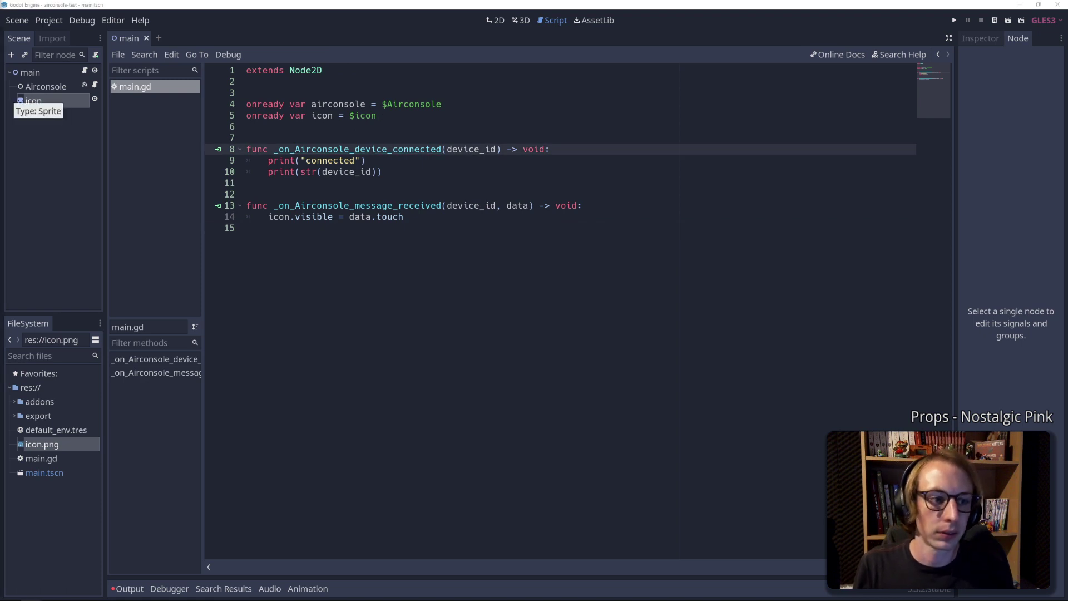
pyautogui.click(402, 183)
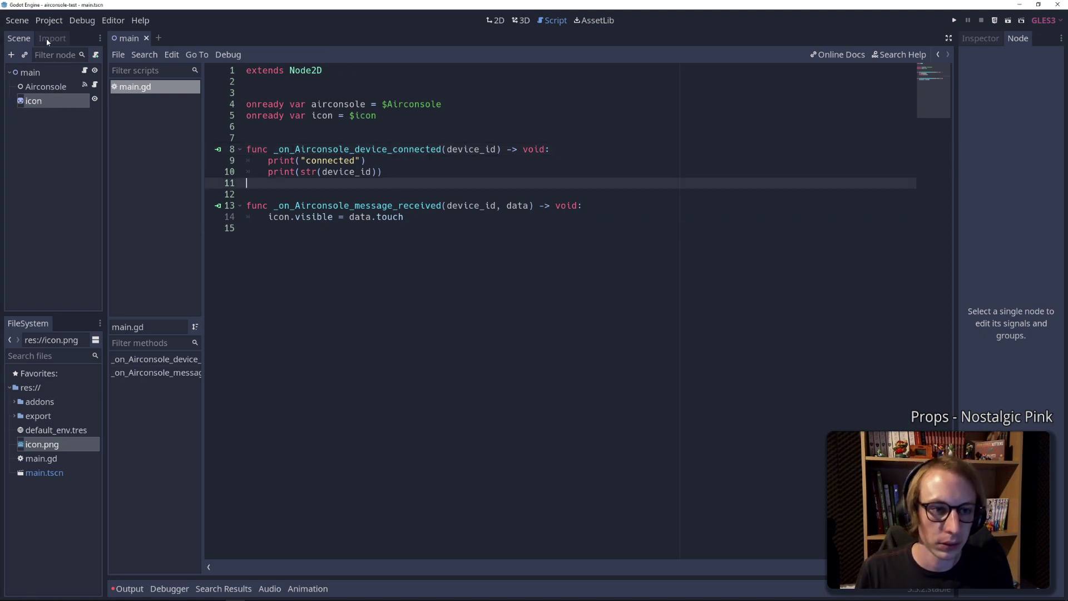
pyautogui.click(52, 22)
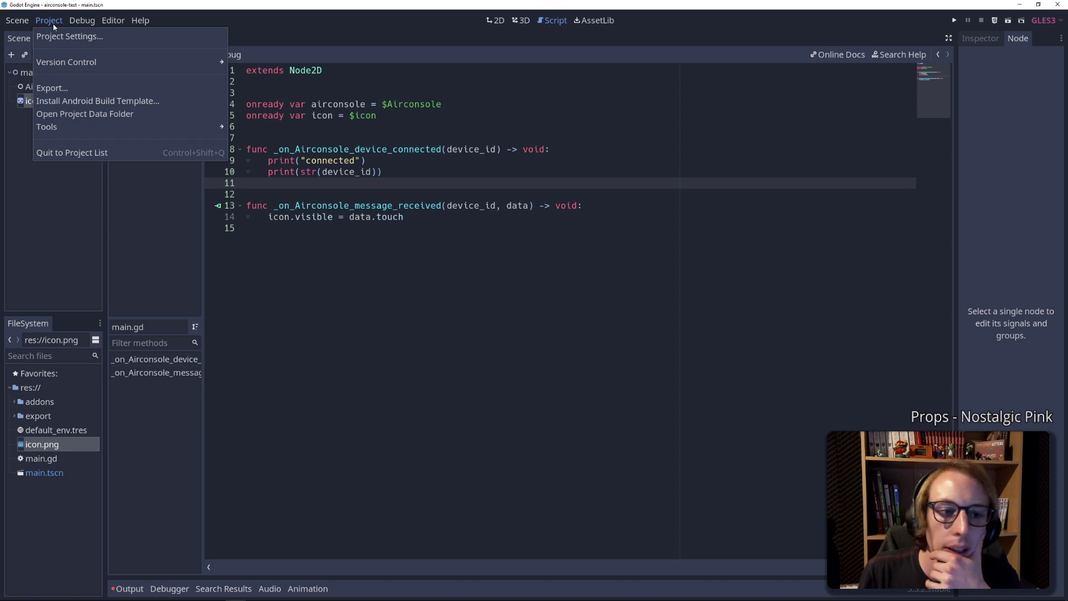
pyautogui.click(443, 185)
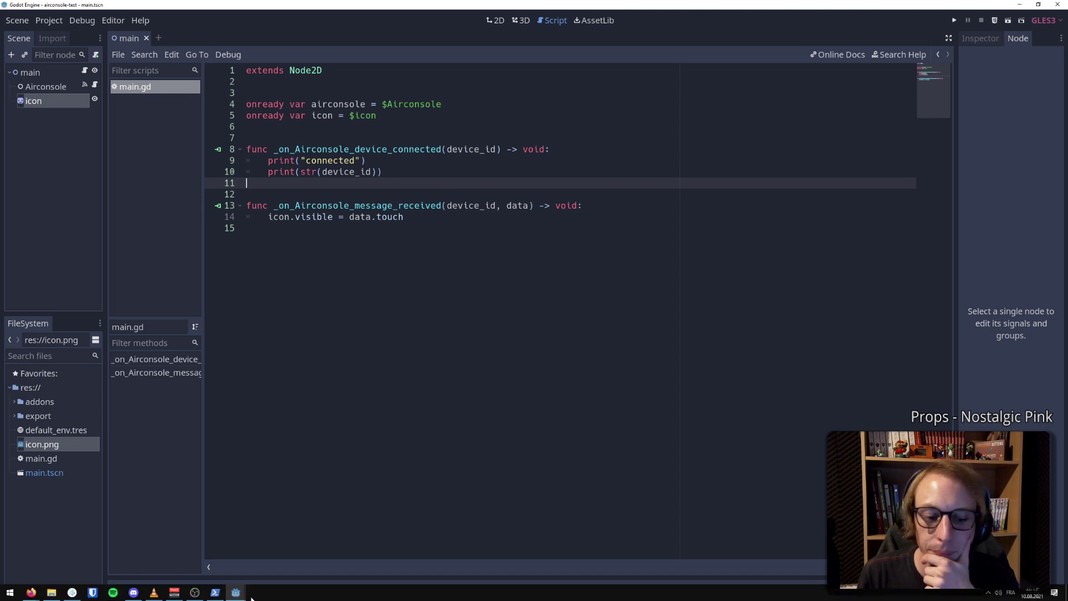
pyautogui.moveTo(51, 592)
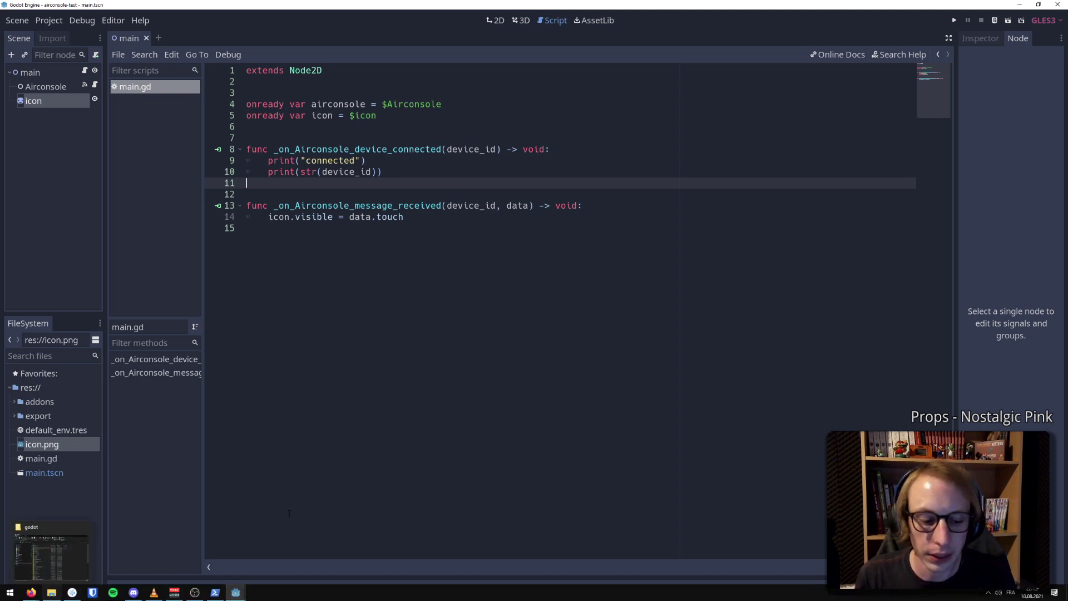
pyautogui.press('super')
# Launch FileZilla from the 'f' Start search result and minimize its window
pyautogui.write('f')
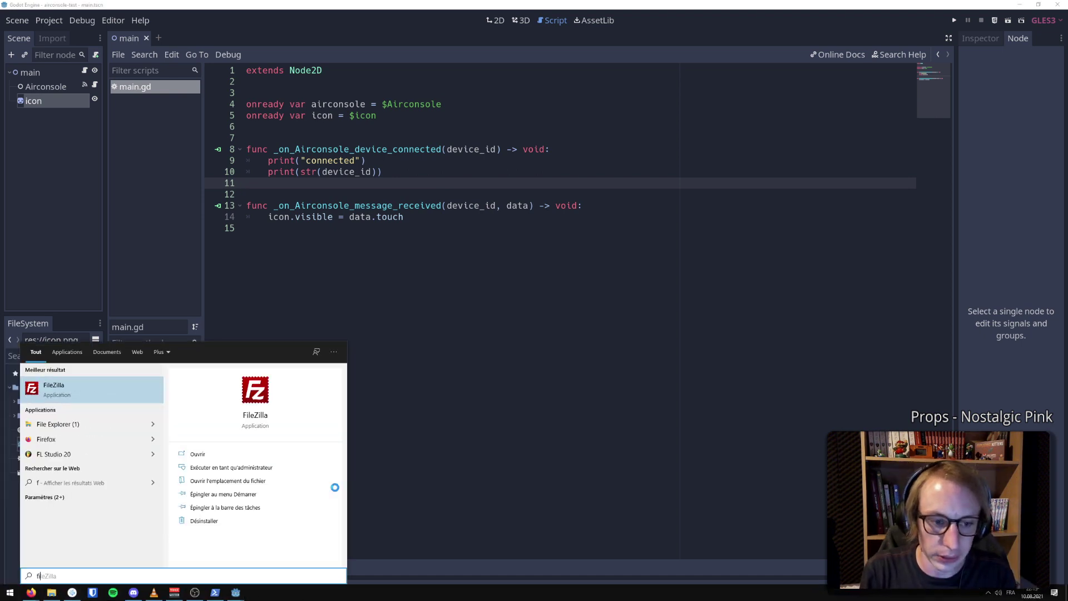
pyautogui.press('Return')
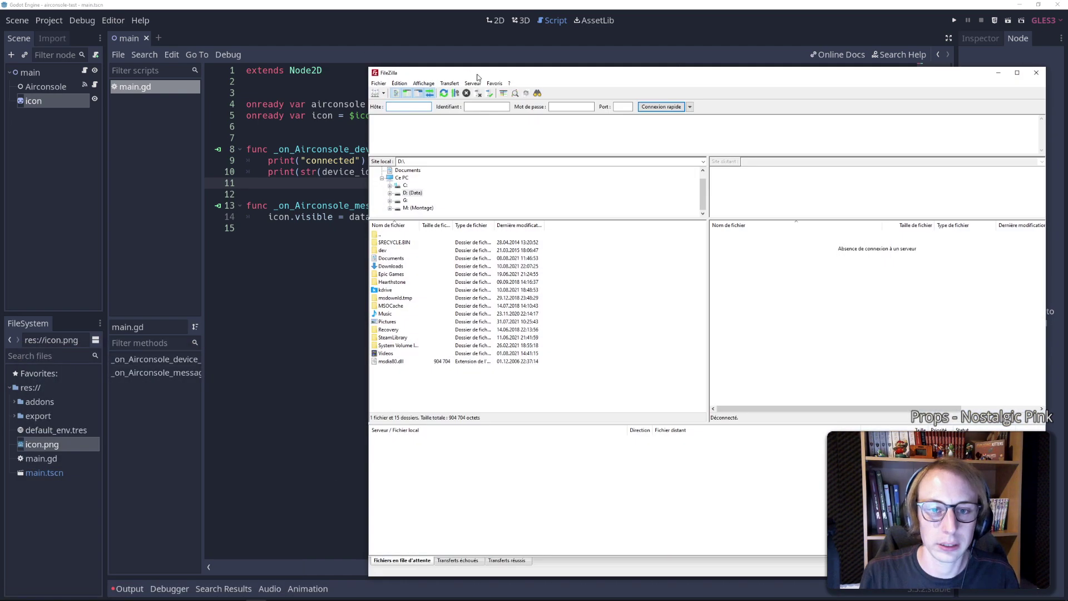
pyautogui.click(998, 72)
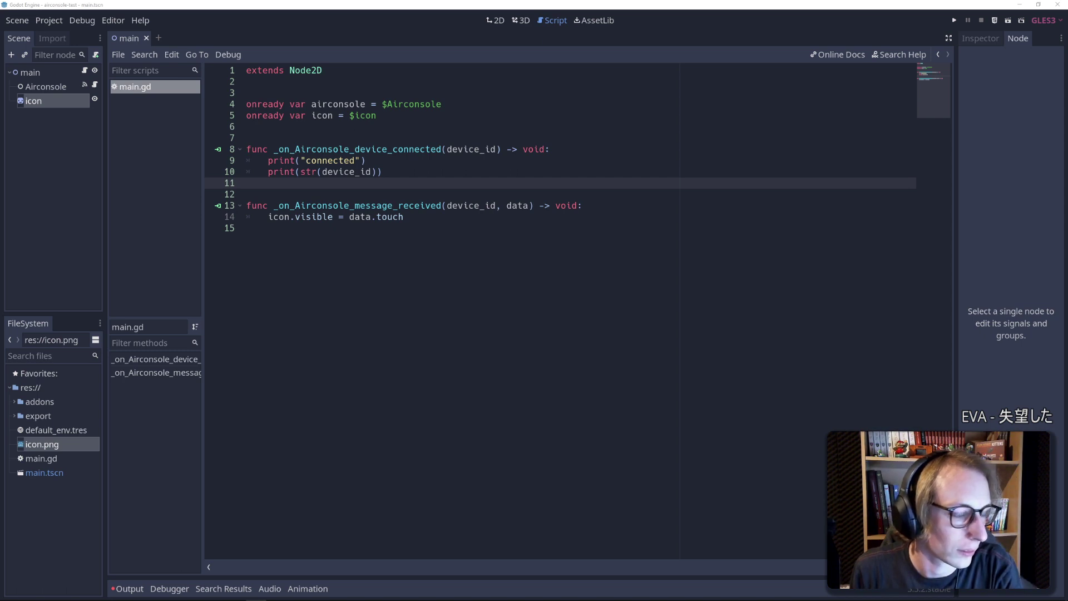
# Switch from the Godot script to Firefox and flip between the AirConsole documentation tabs
pyautogui.click(250, 228)
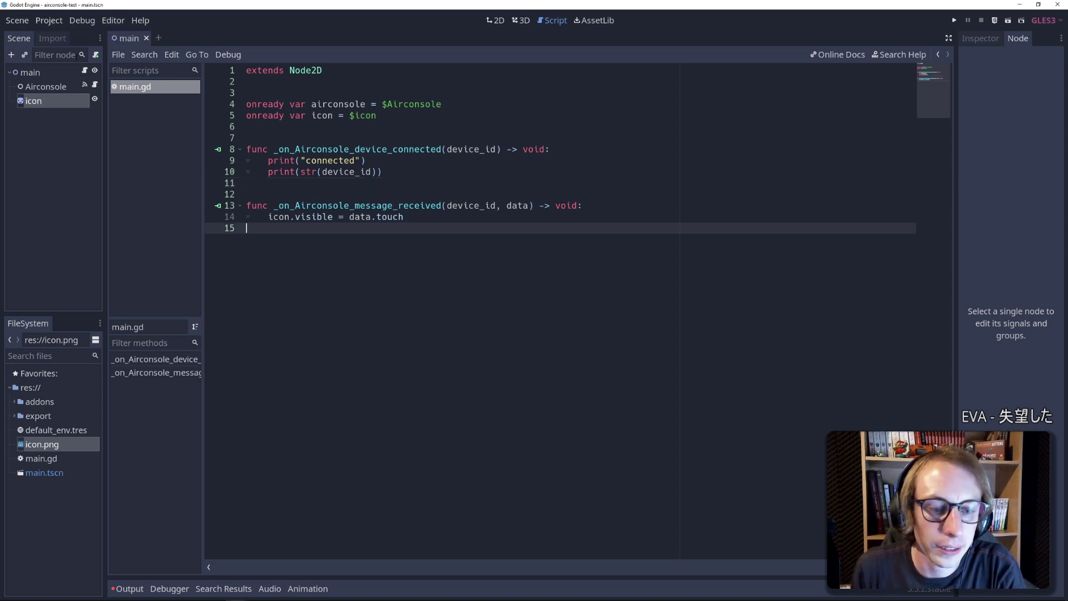
pyautogui.moveTo(30, 592)
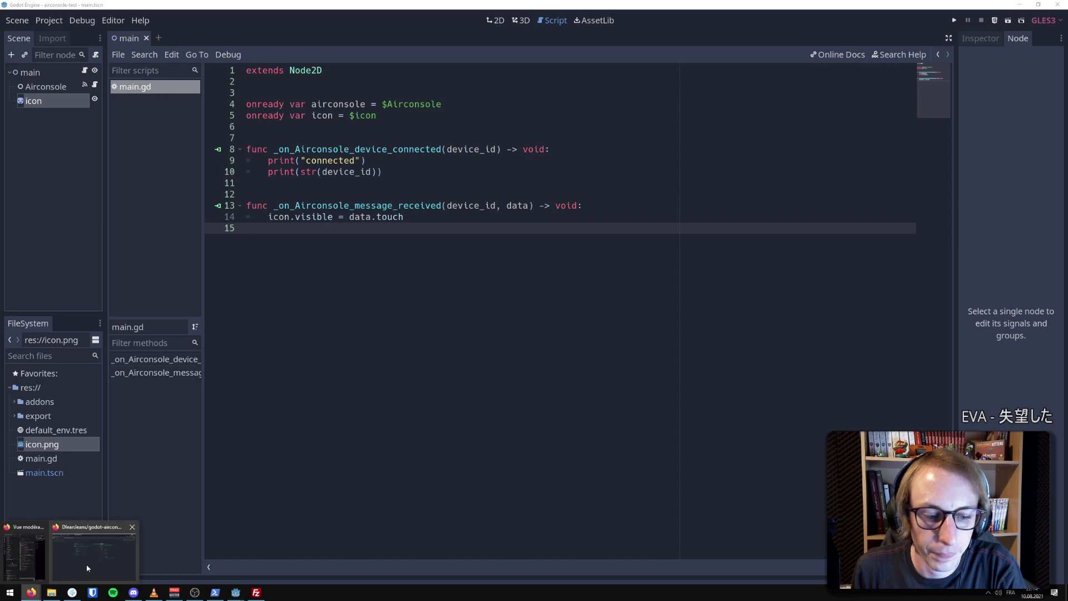
pyautogui.moveTo(87, 566)
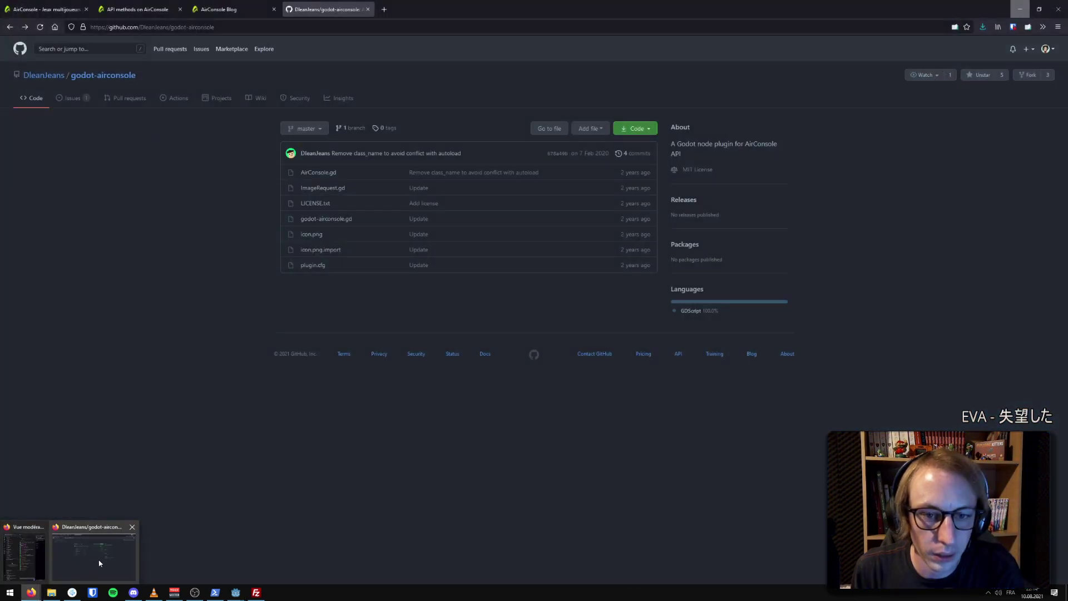
pyautogui.click(100, 563)
pyautogui.click(137, 9)
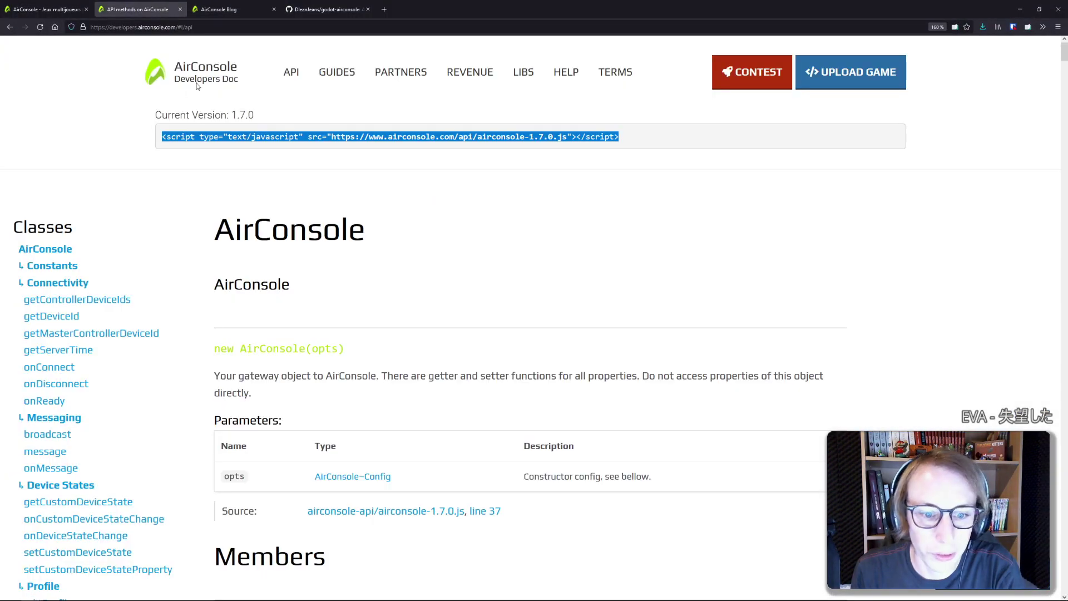
pyautogui.click(44, 9)
pyautogui.click(138, 9)
# Go back to the simulator testing guide and highlight the word 'screen' in its NOTE
pyautogui.click(9, 26)
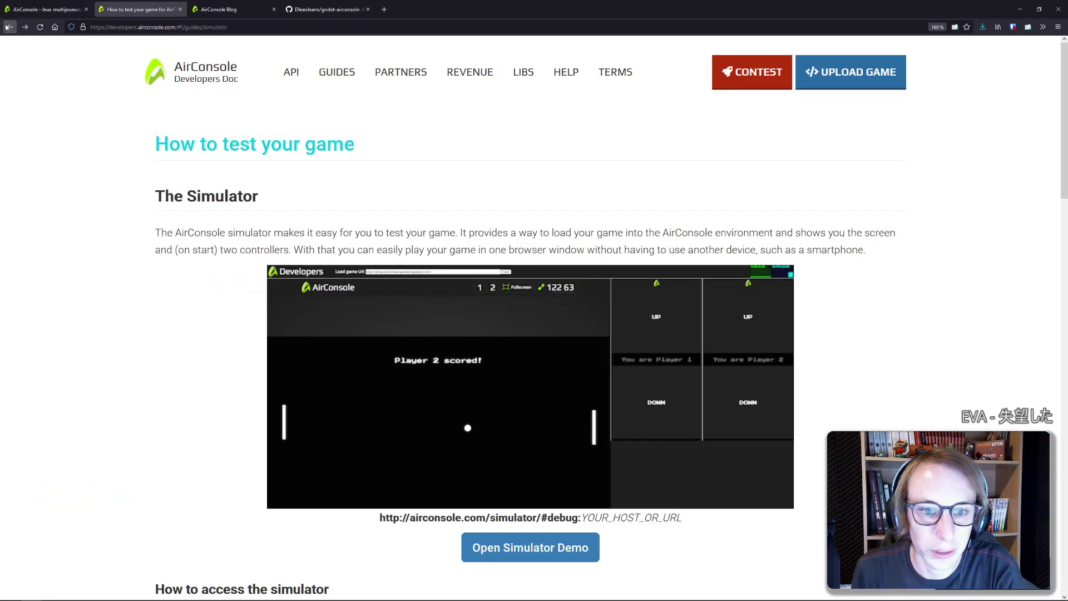
pyautogui.scroll(-5, 225, 226)
pyautogui.scroll(-2, 178, 224)
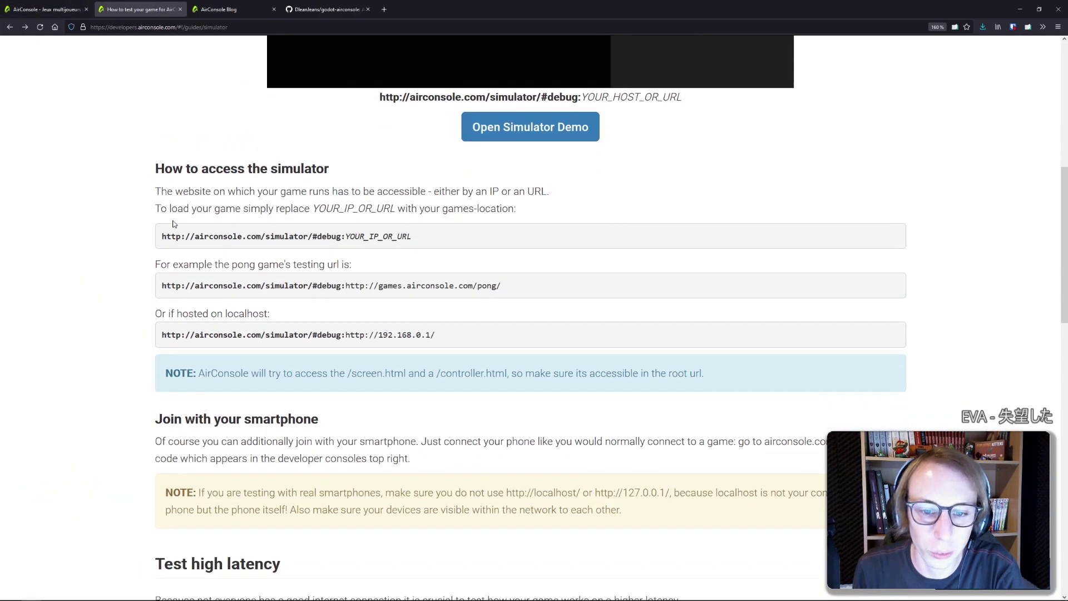
pyautogui.doubleClick(363, 304)
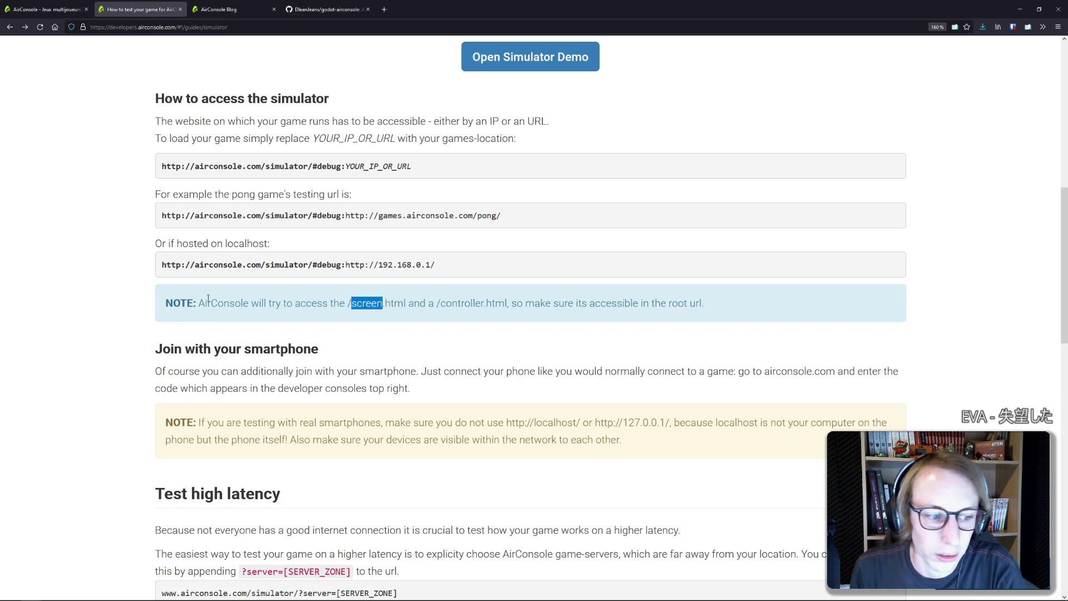
pyautogui.hotkey('alt', 'Tab')
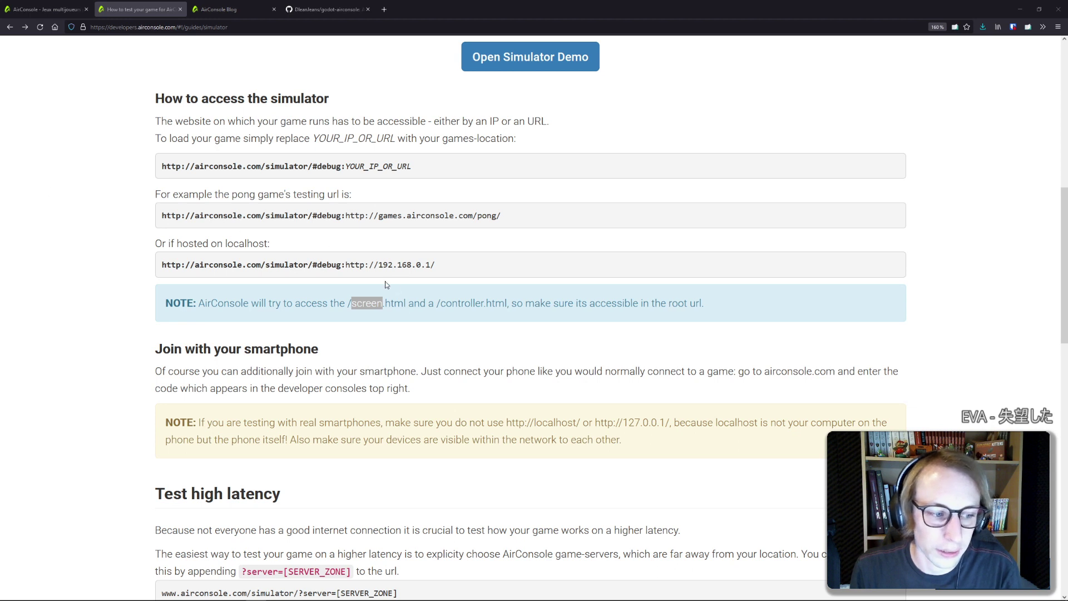
pyautogui.hotkey('alt', 'Tab')
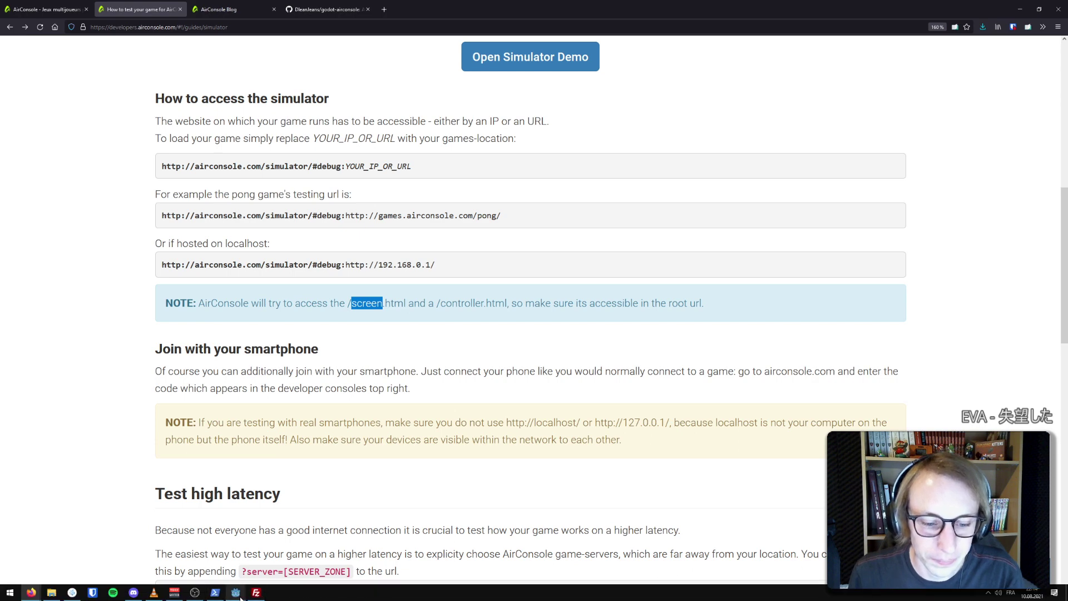
# Return to the Godot airconsole-test project and briefly view its Project Settings
pyautogui.moveTo(248, 597)
pyautogui.click(353, 562)
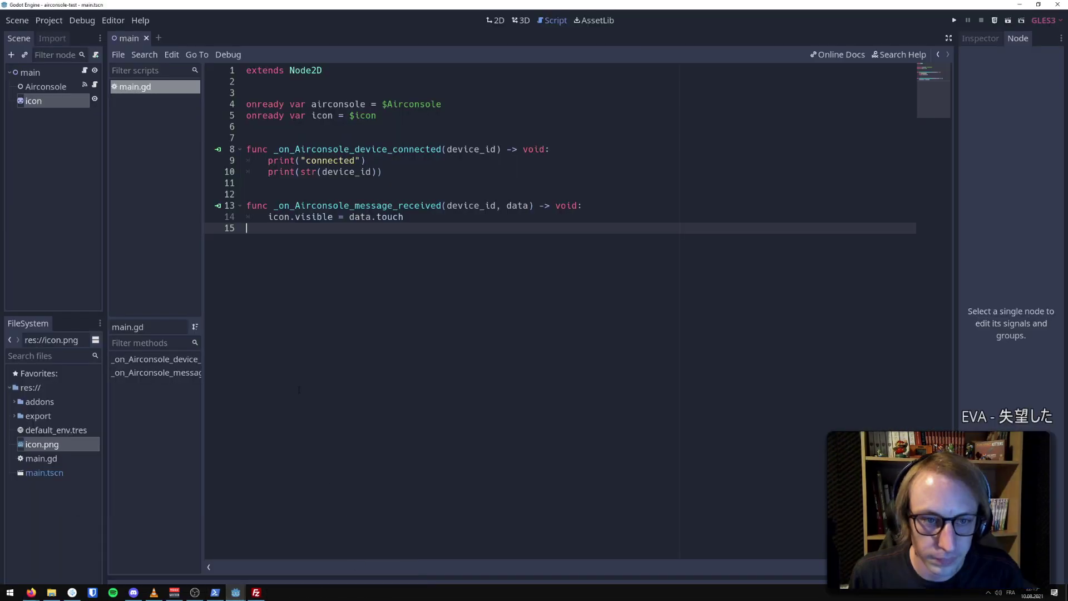
pyautogui.click(51, 20)
pyautogui.click(61, 36)
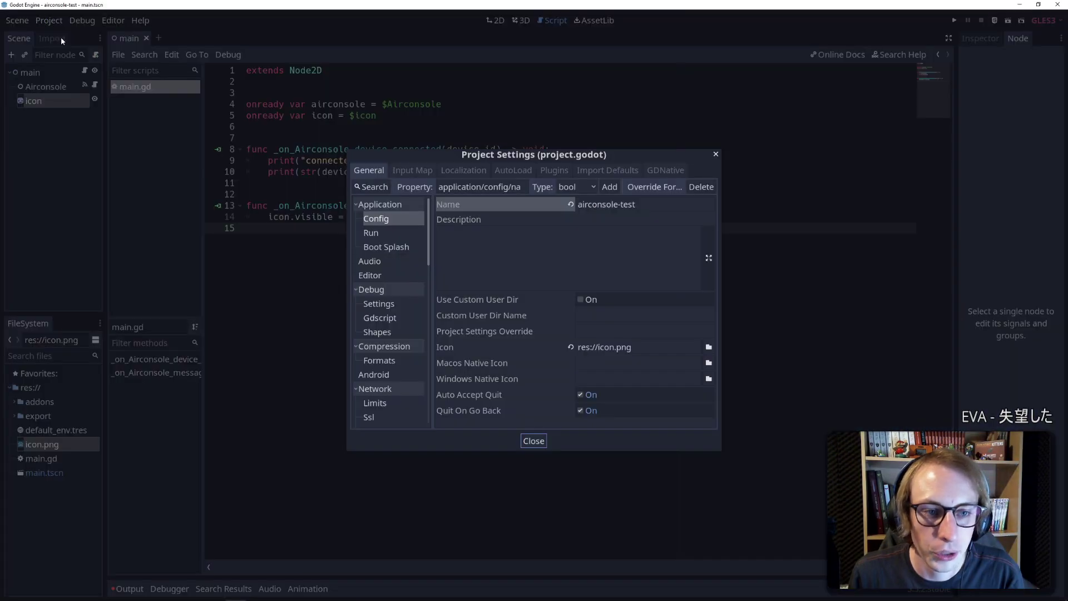
pyautogui.click(67, 31)
# Start exporting the HTML5 preset to controller.html, then cancel the save dialog
pyautogui.click(51, 23)
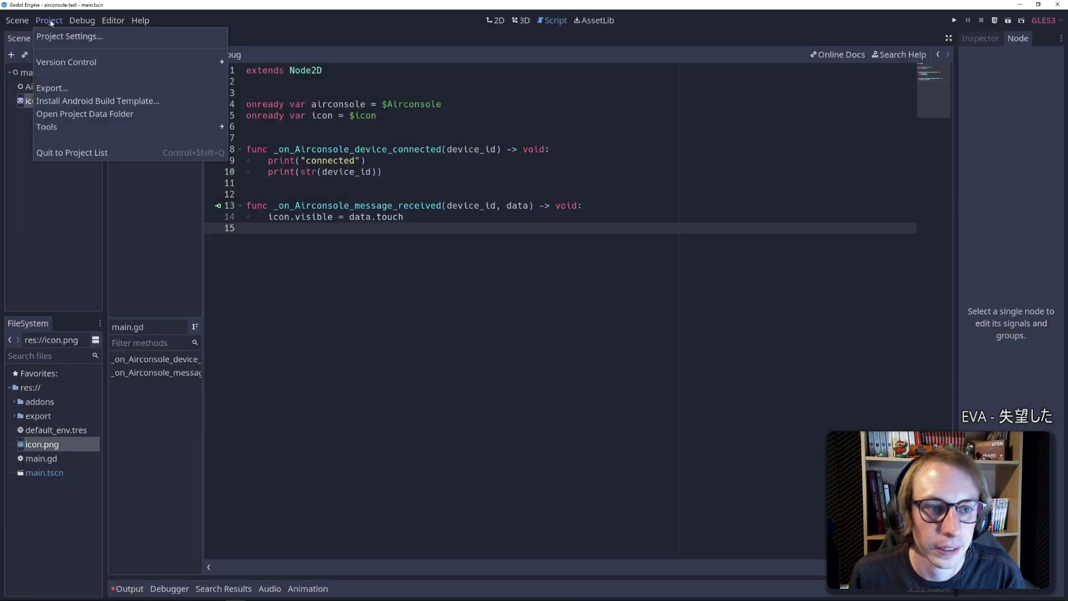
pyautogui.click(52, 88)
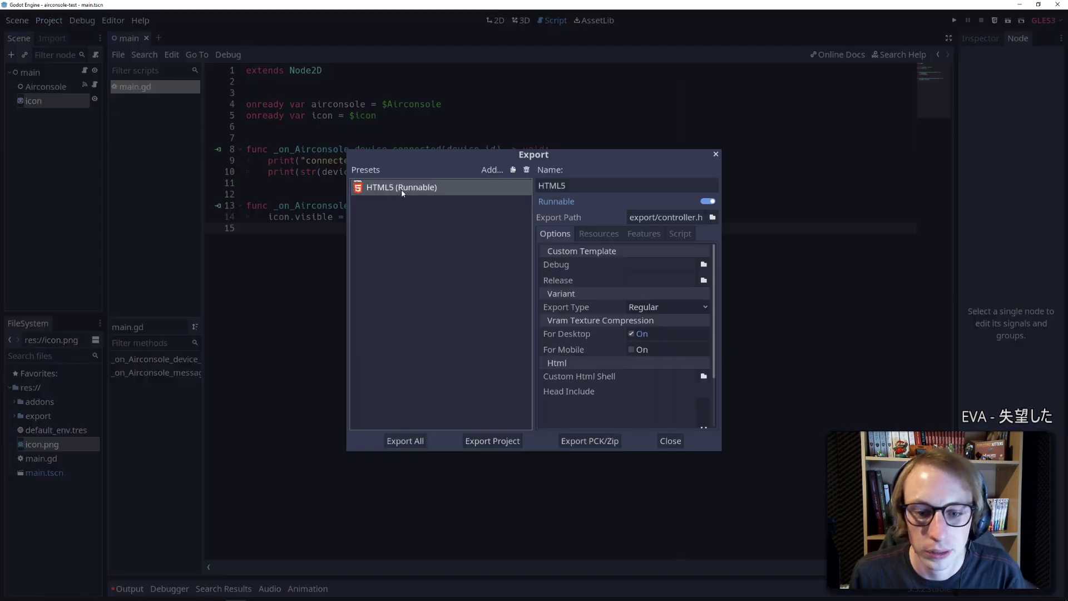
pyautogui.click(493, 440)
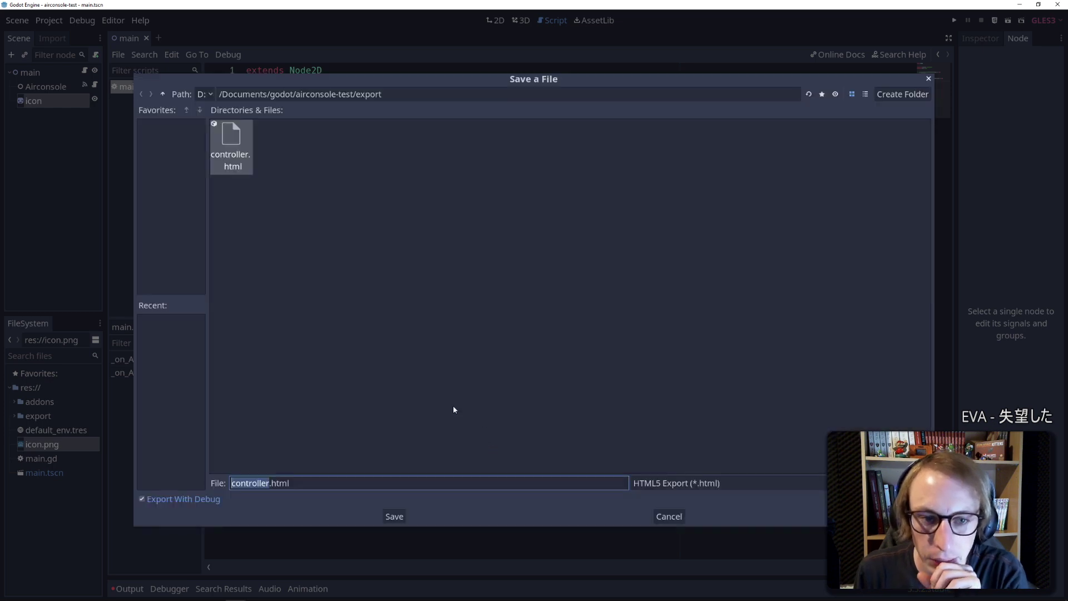
pyautogui.click(333, 307)
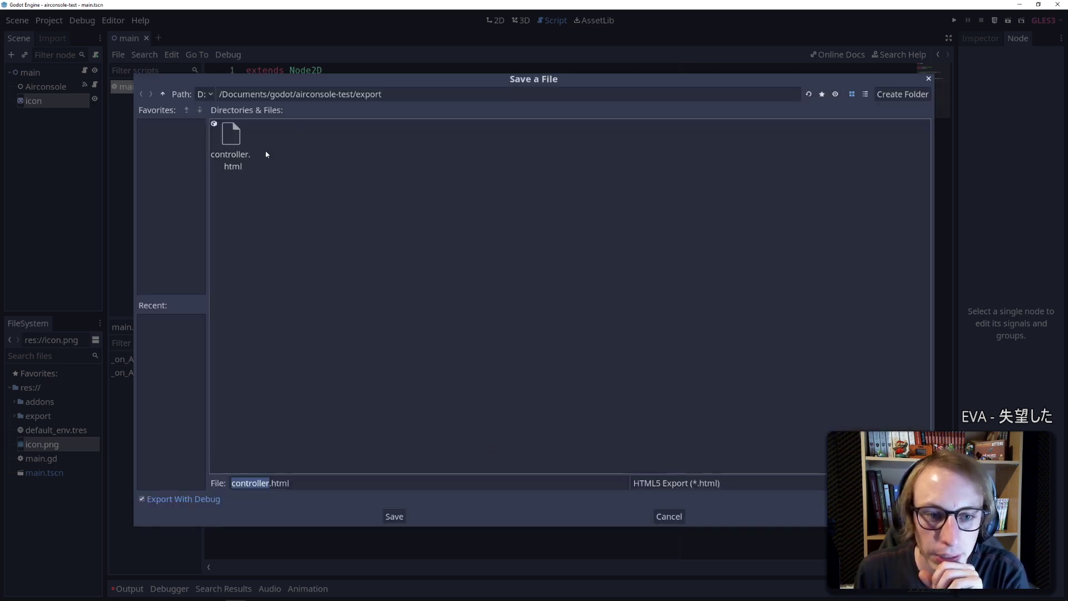
pyautogui.doubleClick(255, 482)
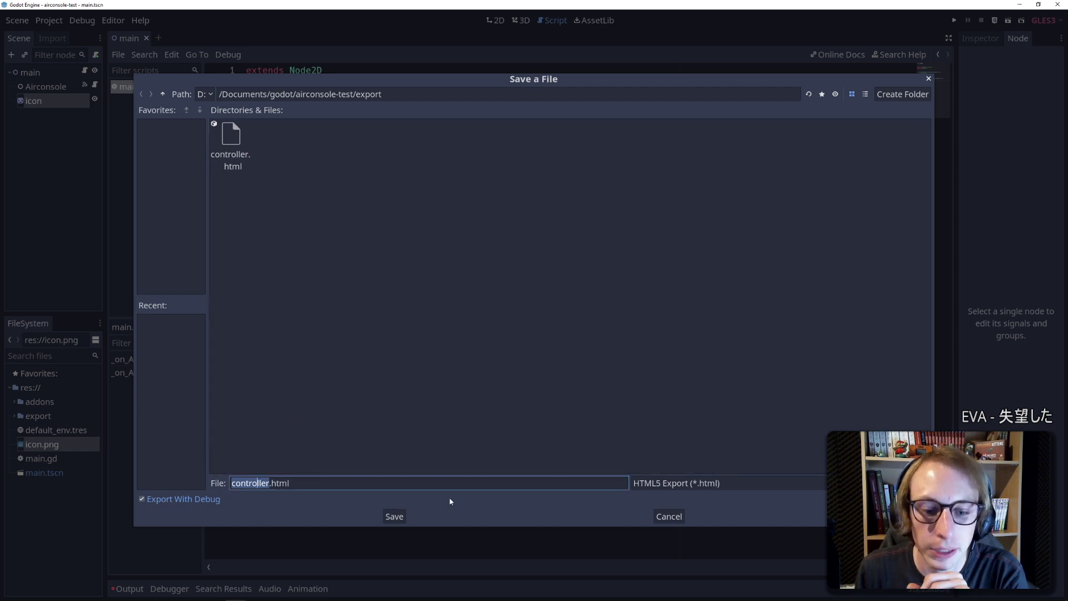
pyautogui.click(669, 516)
# Delete all the old exported files from the airconsole-test export folder
pyautogui.click(51, 593)
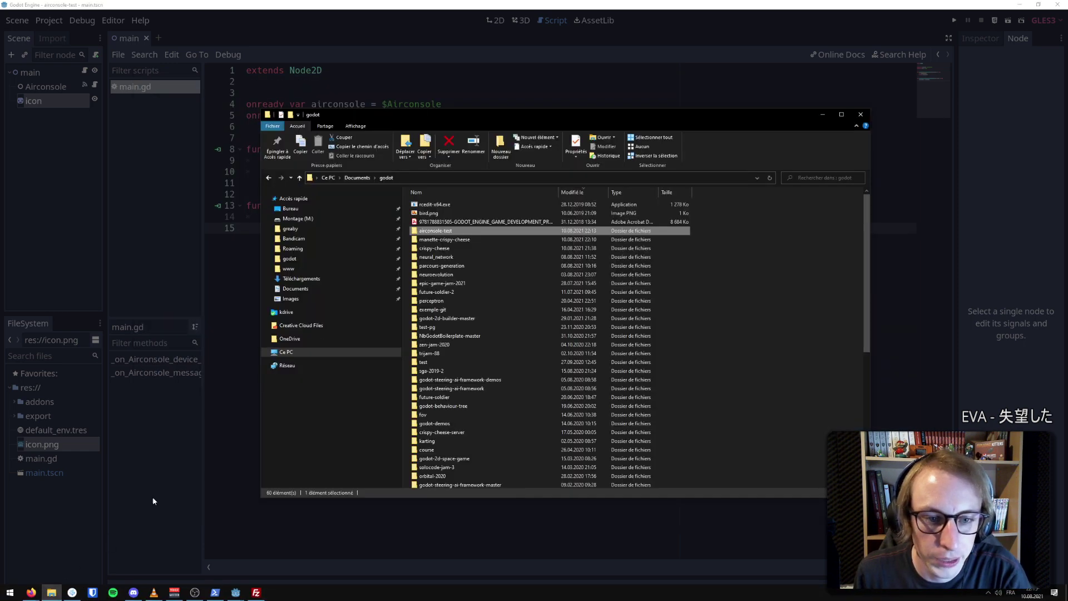
pyautogui.doubleClick(437, 230)
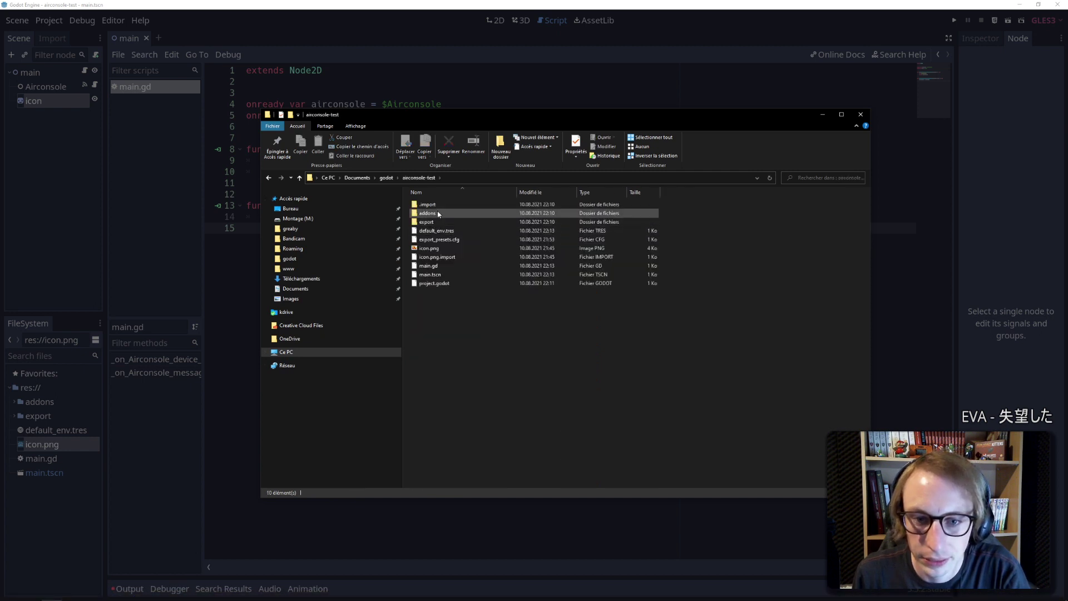
pyautogui.doubleClick(426, 222)
pyautogui.moveTo(489, 302); pyautogui.dragTo(458, 205)
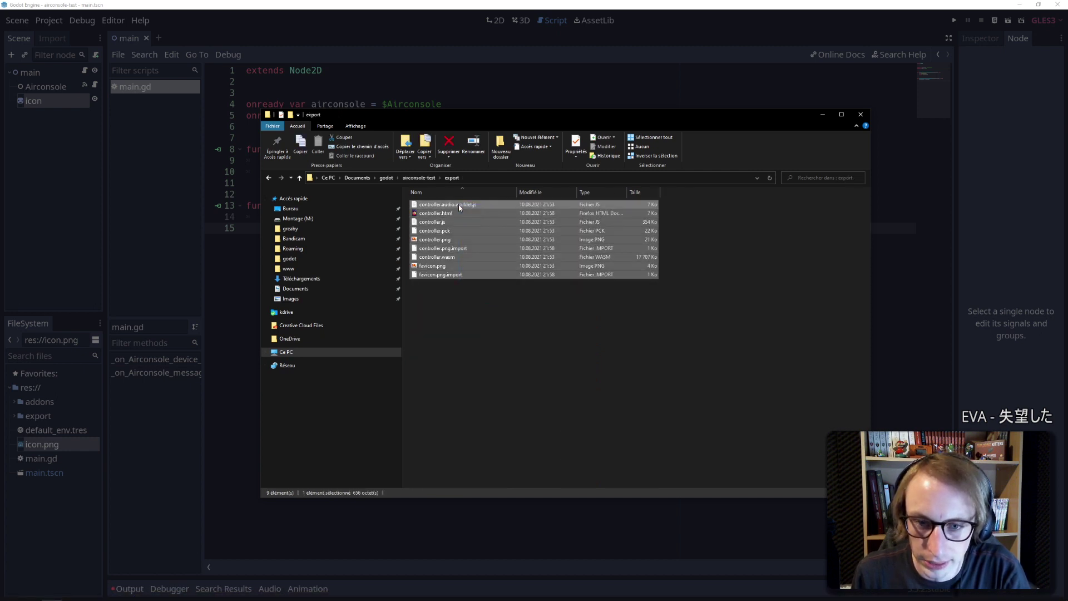
pyautogui.press('Delete')
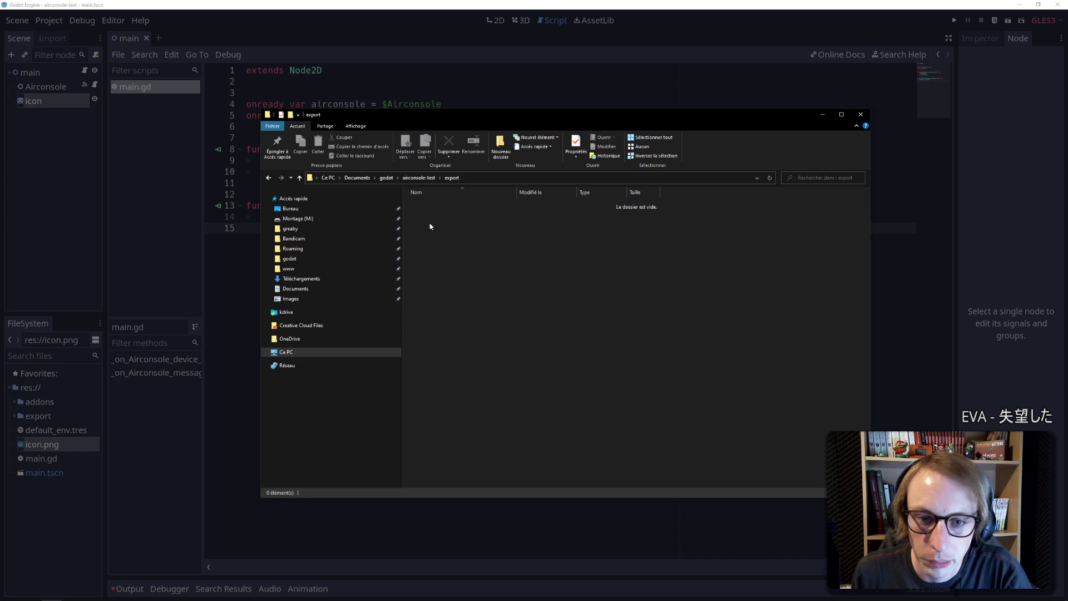
# Export the airconsole-test HTML5 project as screen.html into the export folder
pyautogui.moveTo(236, 596)
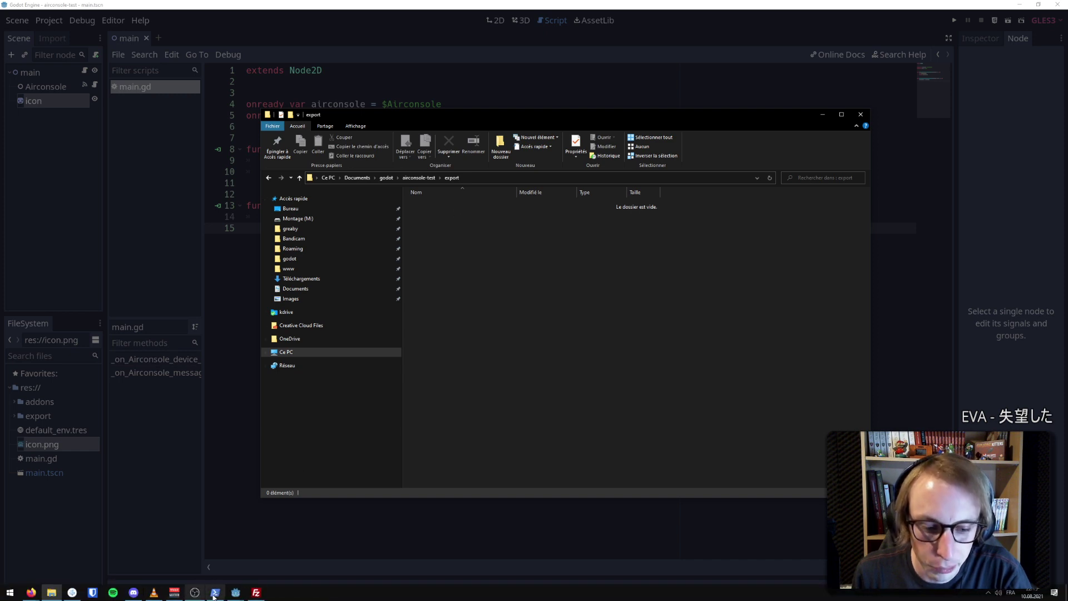
pyautogui.click(352, 559)
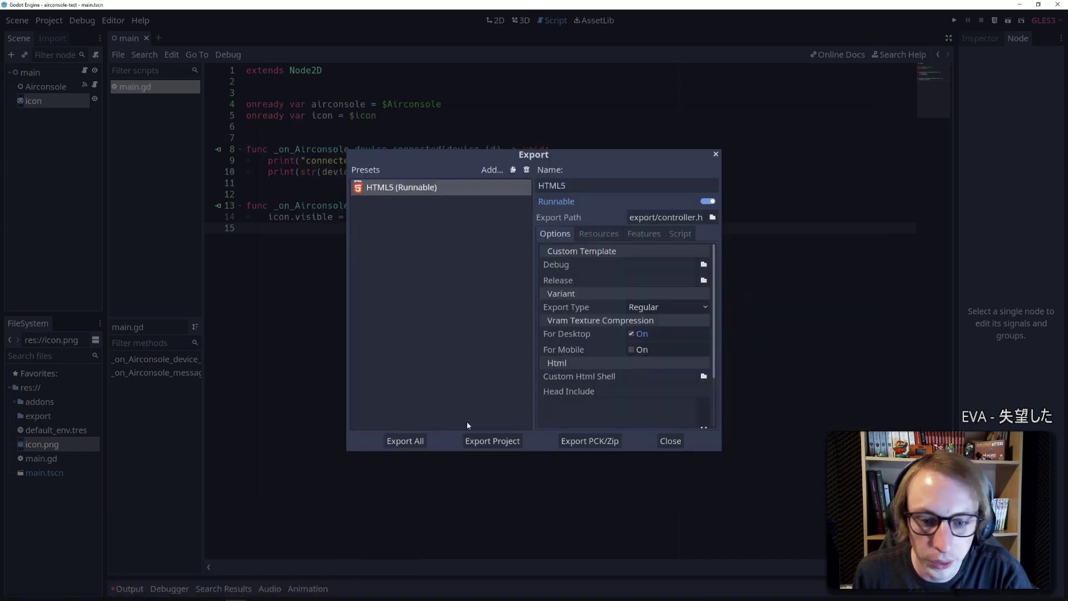
pyautogui.click(492, 441)
pyautogui.write('screen.html')
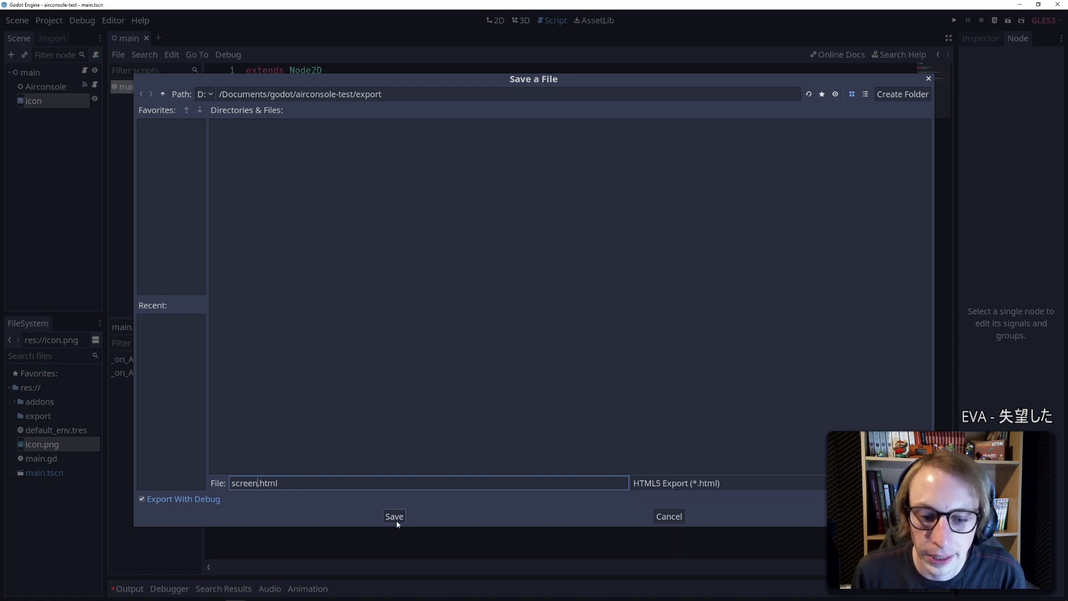
pyautogui.click(395, 517)
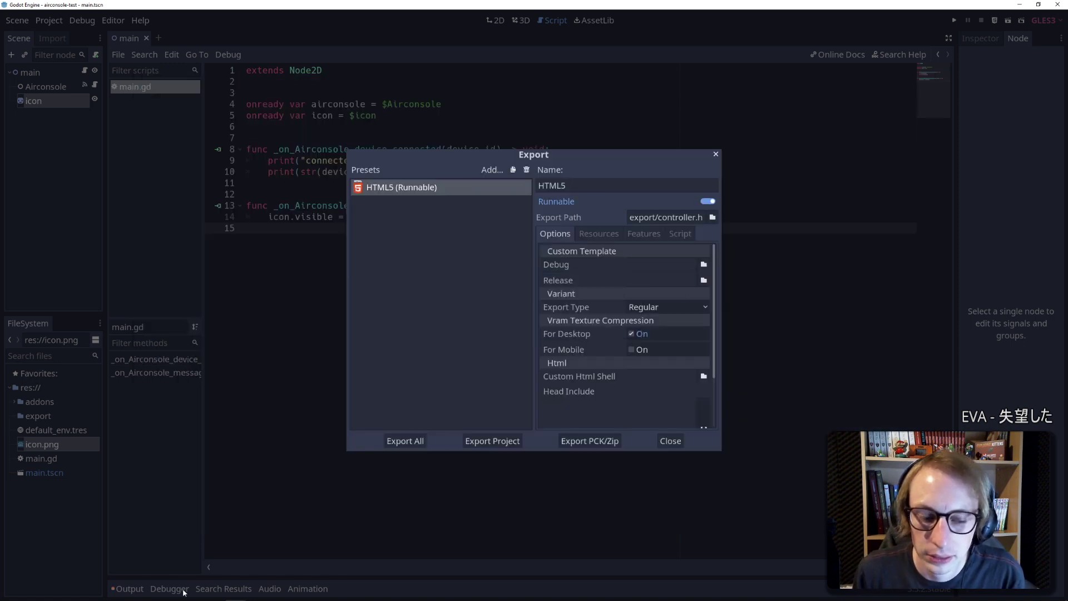
pyautogui.click(72, 593)
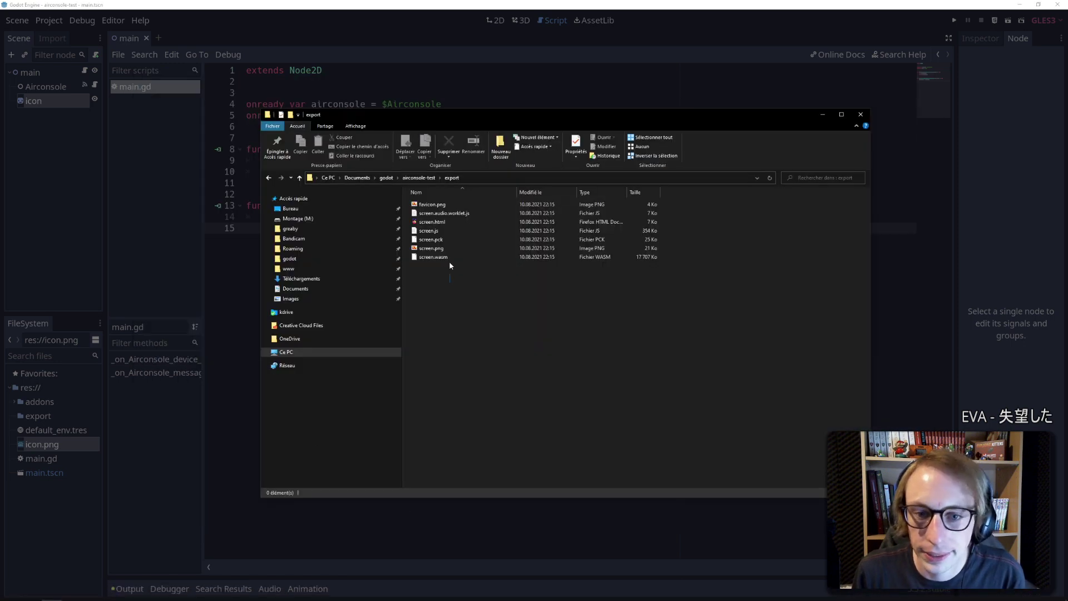
# Check the exported screen files, including the sizes of screen.pck and screen.wasm
pyautogui.moveTo(450, 265); pyautogui.dragTo(469, 279)
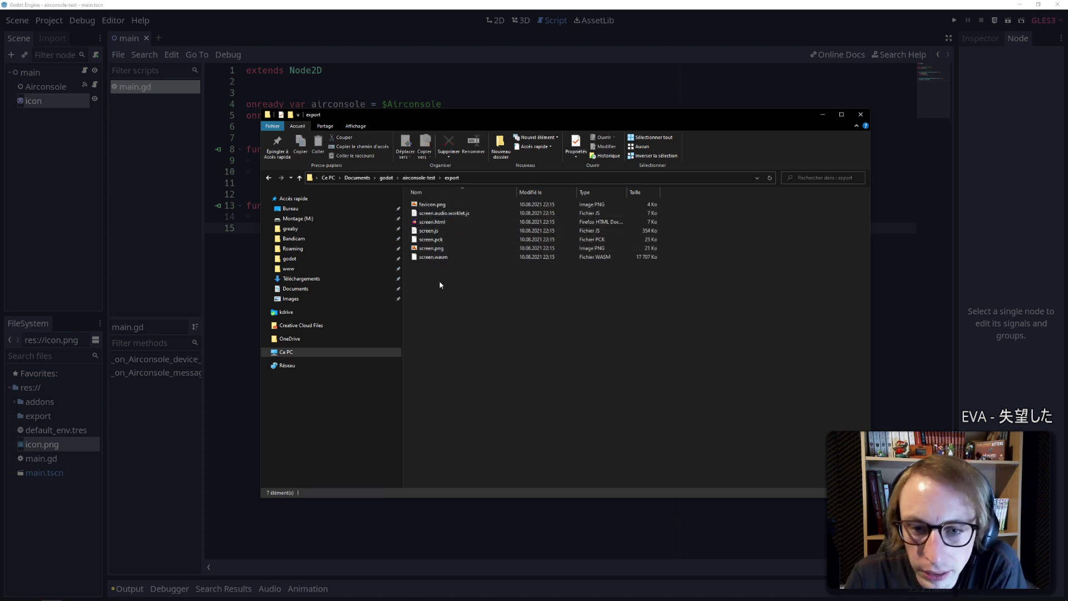
pyautogui.moveTo(439, 285); pyautogui.dragTo(473, 293)
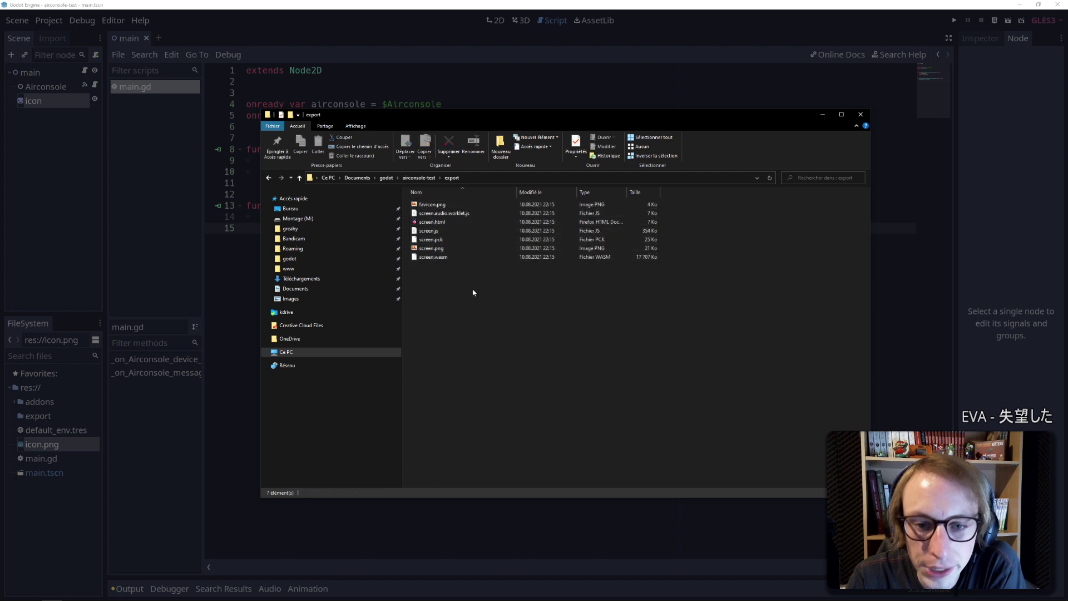
pyautogui.click(431, 239)
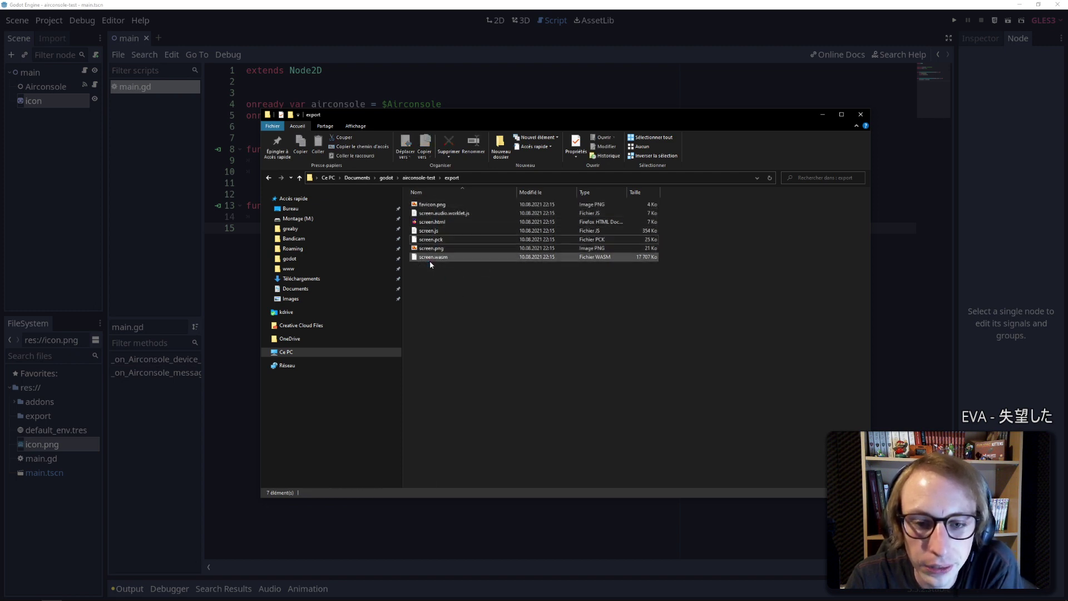
pyautogui.click(428, 259)
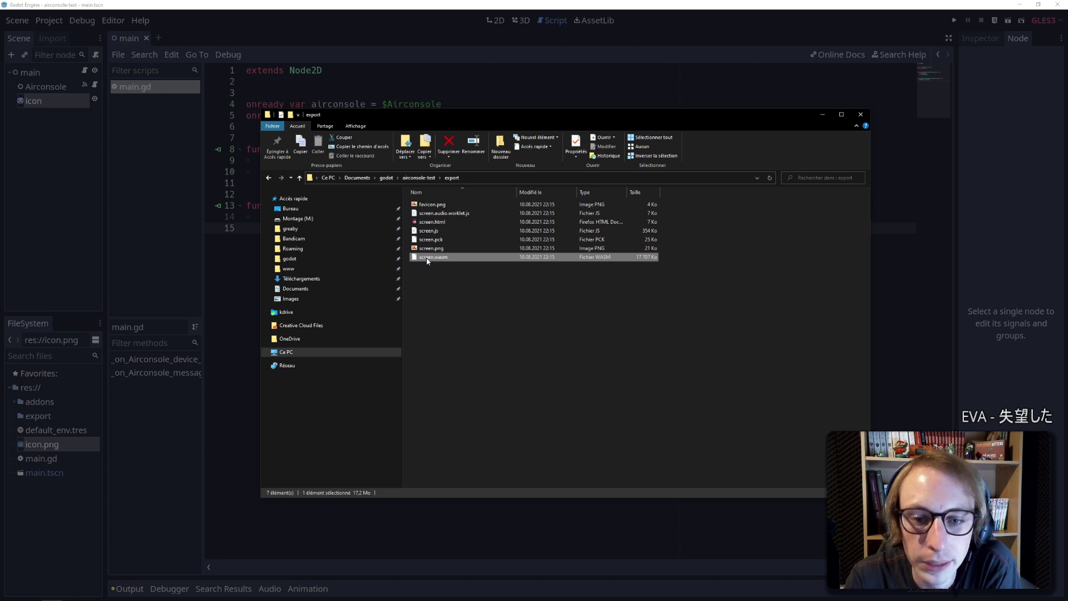
pyautogui.moveTo(421, 288); pyautogui.dragTo(443, 290)
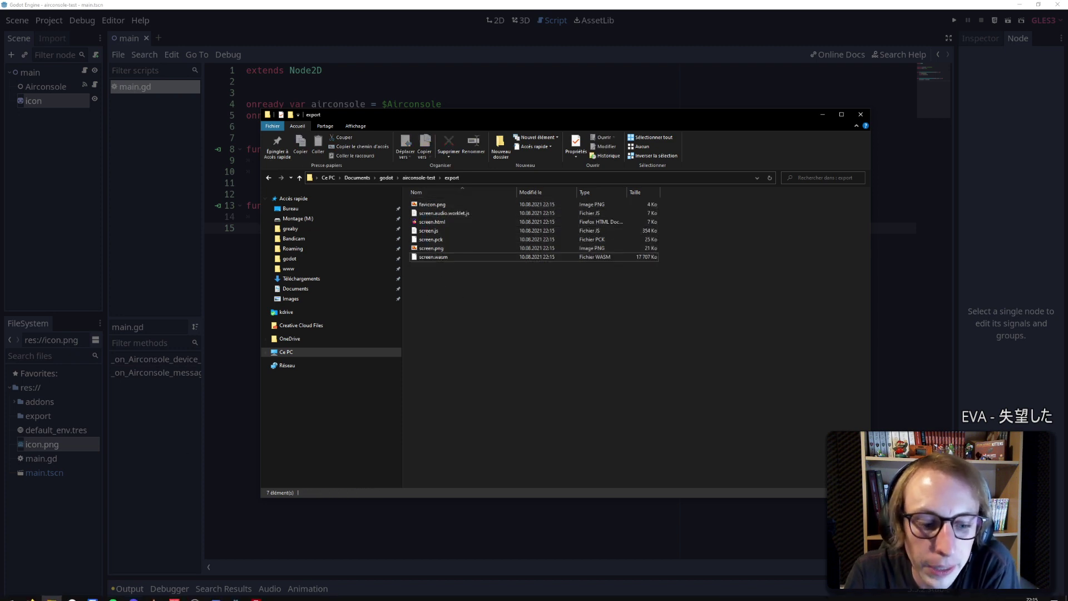
# Switch to the manette-crispy-cheese Godot project window
pyautogui.moveTo(131, 594)
pyautogui.click(215, 593)
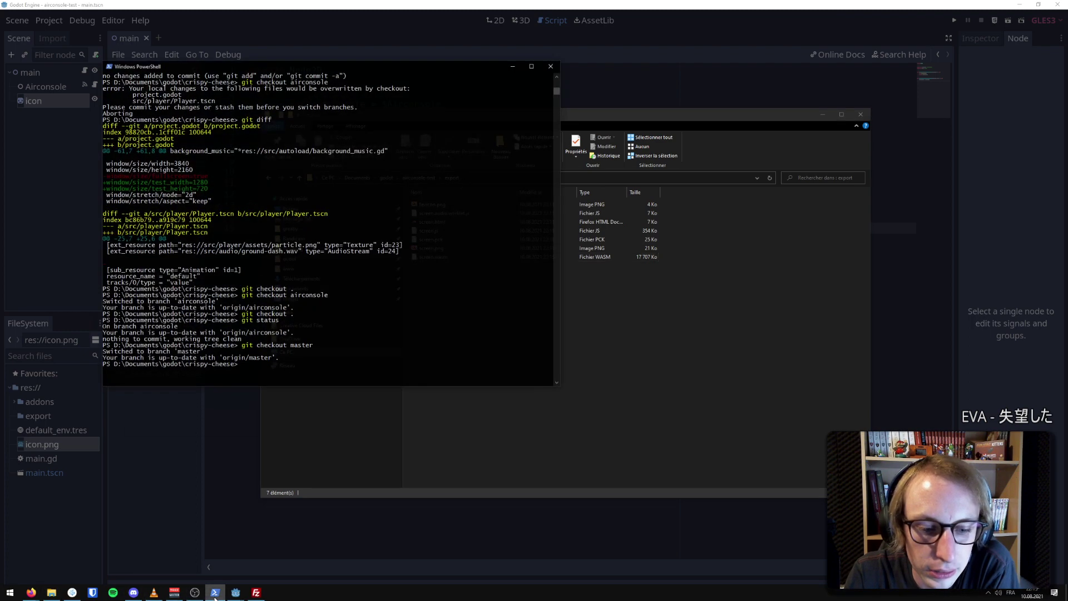
pyautogui.click(216, 595)
pyautogui.moveTo(236, 593)
pyautogui.click(203, 556)
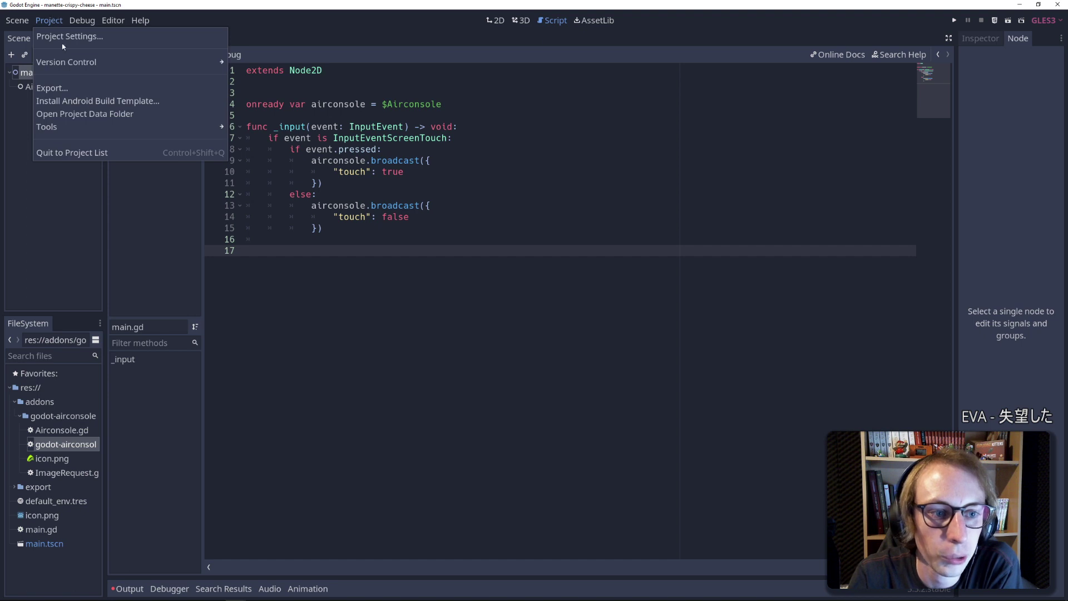
# Re-export manette-crispy-cheese as controller.html, overwriting the existing file, and close the Export window
pyautogui.click(50, 88)
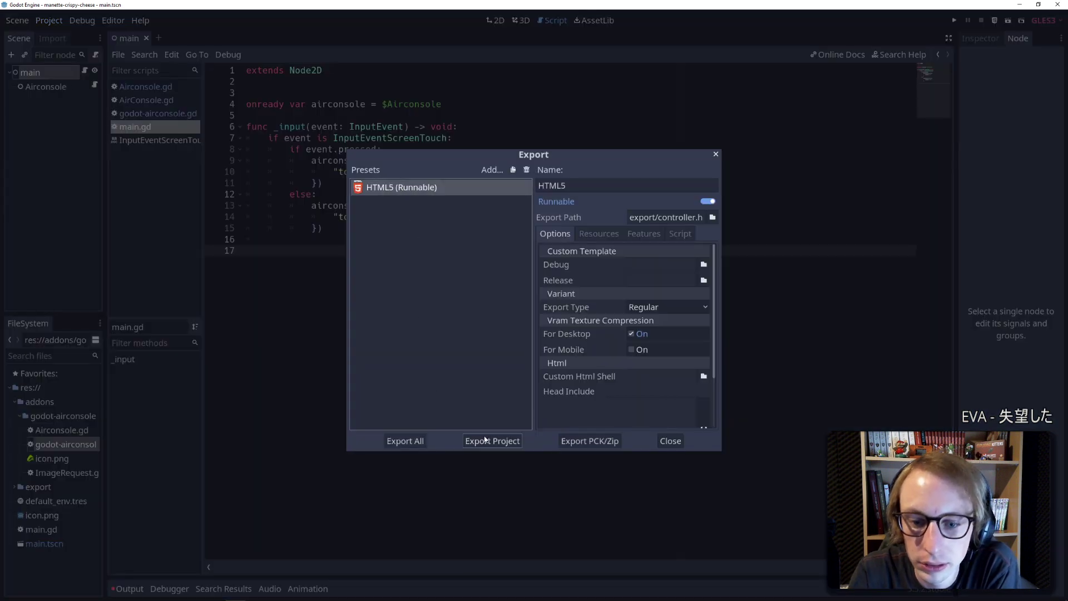
pyautogui.click(484, 439)
pyautogui.click(391, 517)
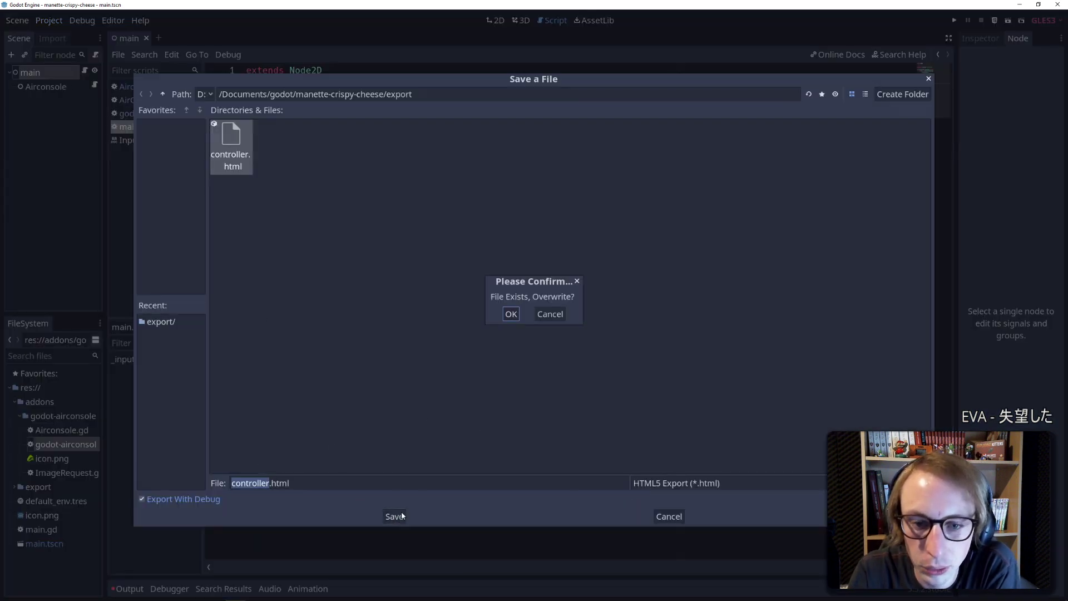
pyautogui.click(510, 314)
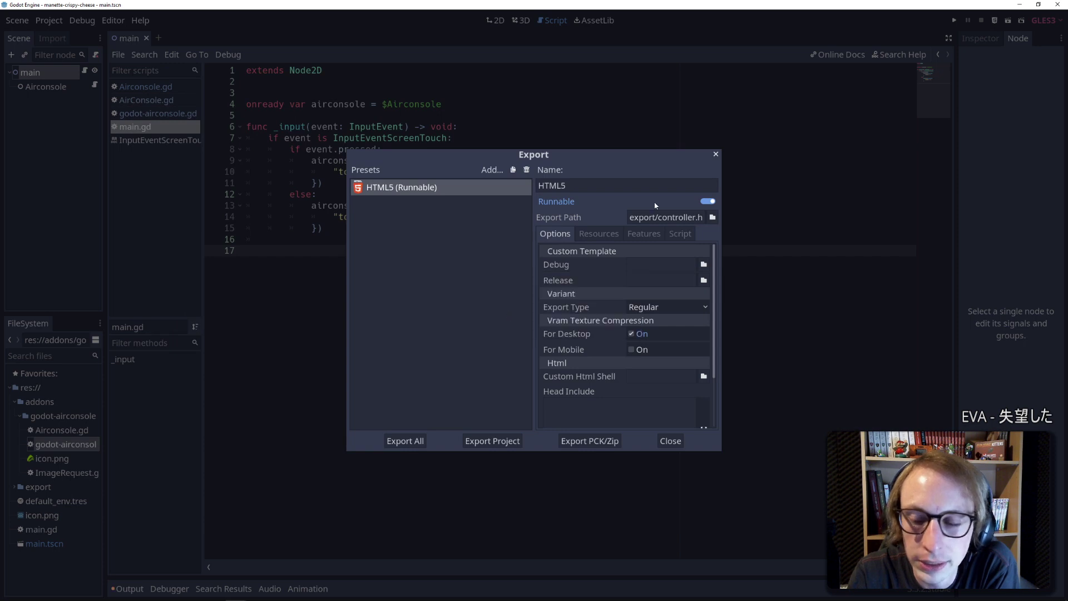
pyautogui.click(715, 156)
pyautogui.click(51, 597)
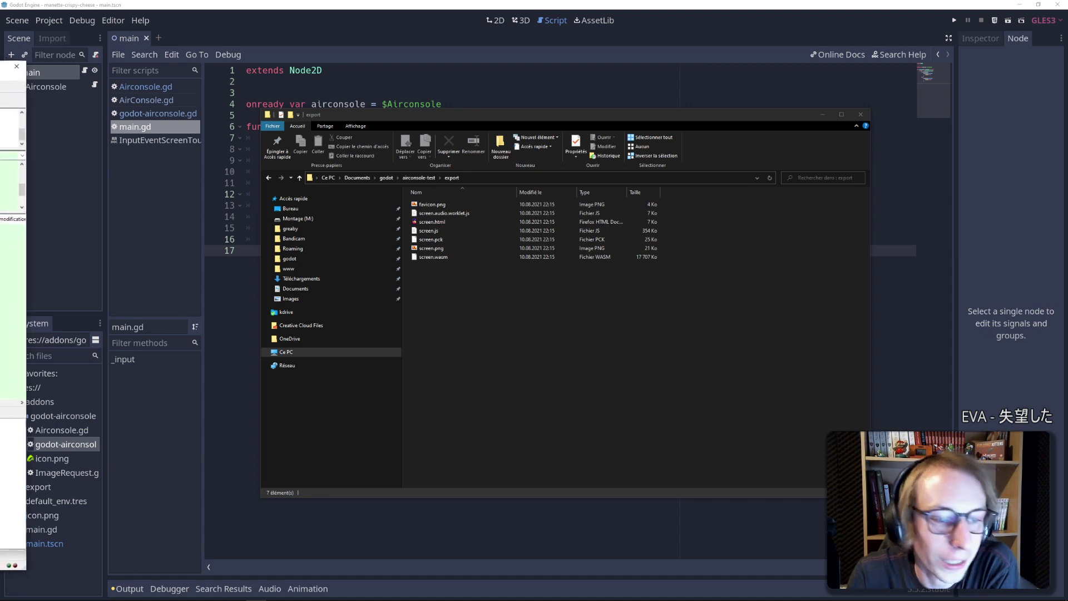
# Navigate from the airconsole-test export folder to the manette-crispy-cheese export folder
pyautogui.moveTo(505, 346); pyautogui.dragTo(432, 208)
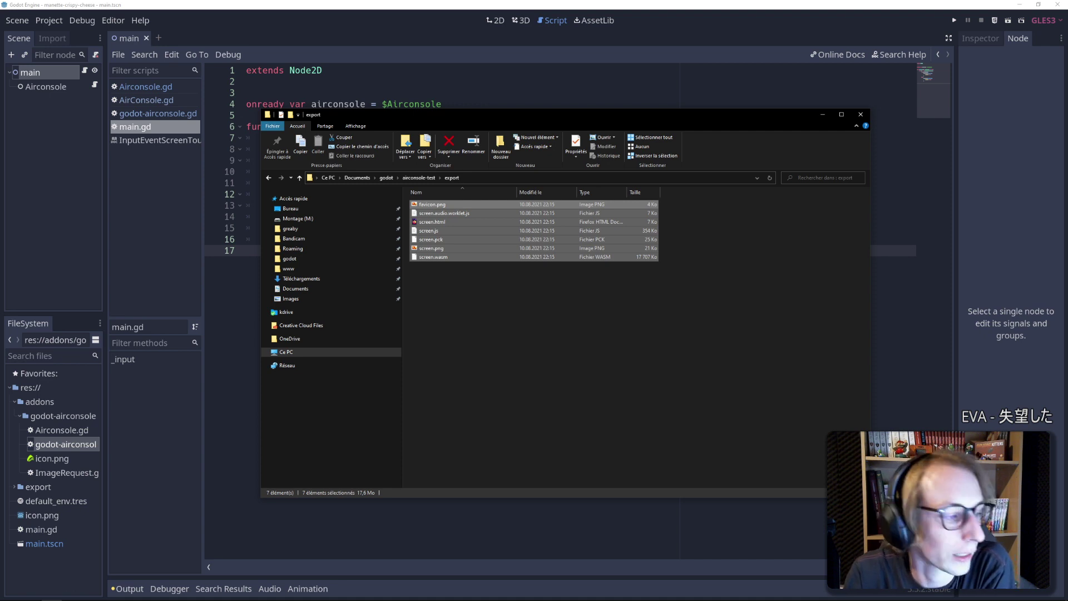
pyautogui.click(410, 179)
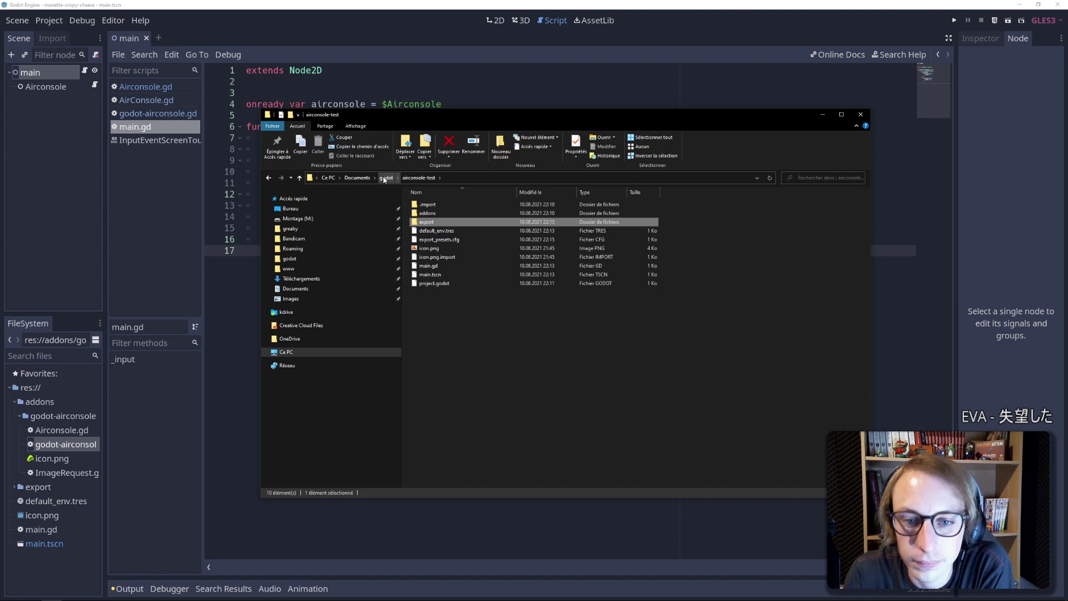
pyautogui.click(384, 180)
pyautogui.doubleClick(445, 234)
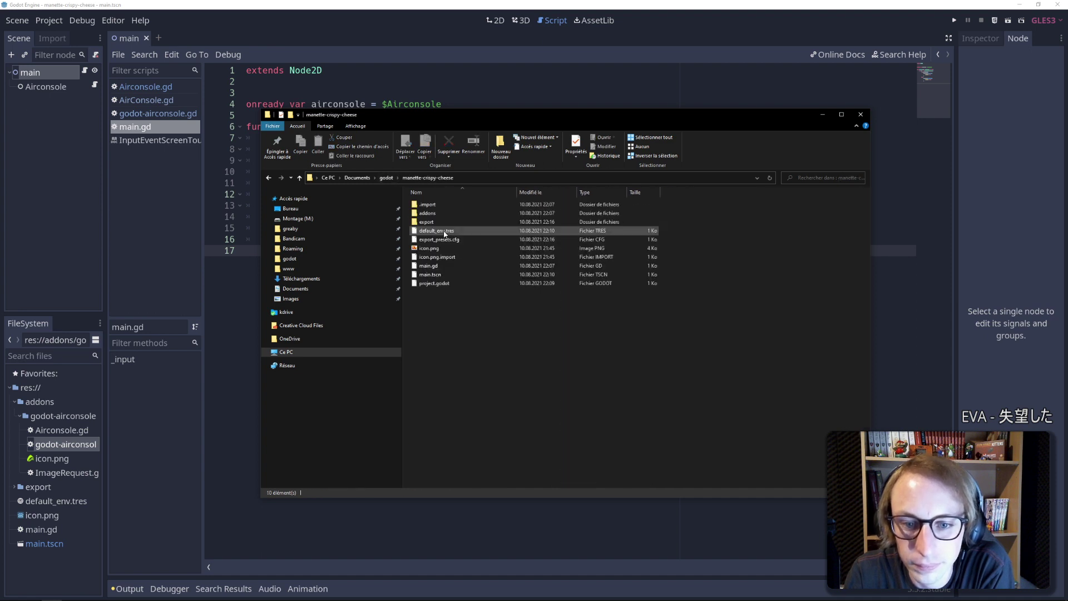
pyautogui.doubleClick(442, 222)
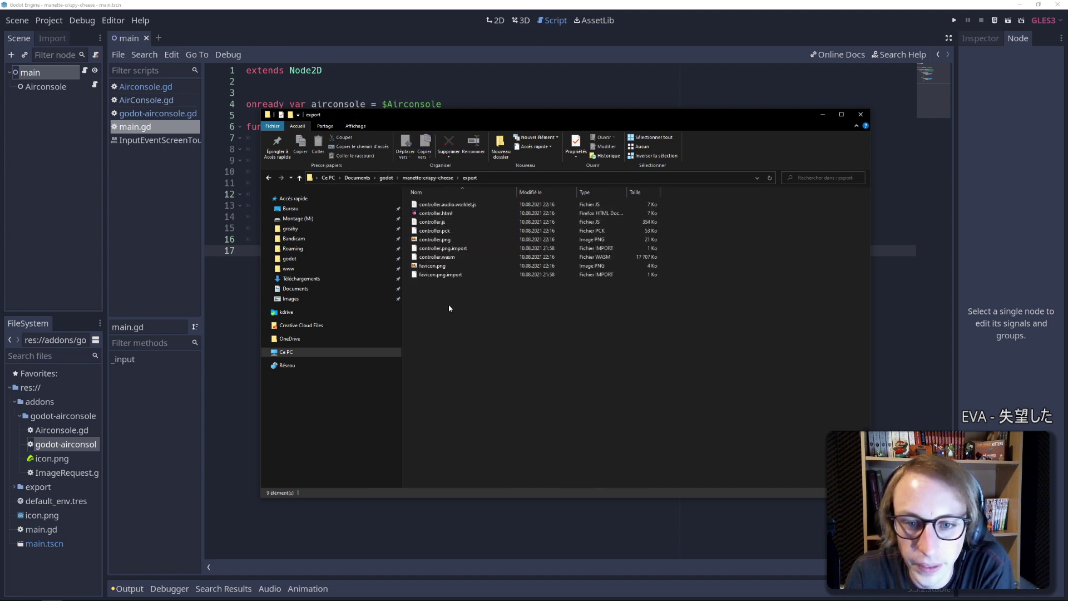
# Delete favicon.png.import and controller.png.import, leaving seven controller and favicon files
pyautogui.moveTo(450, 308); pyautogui.dragTo(444, 207)
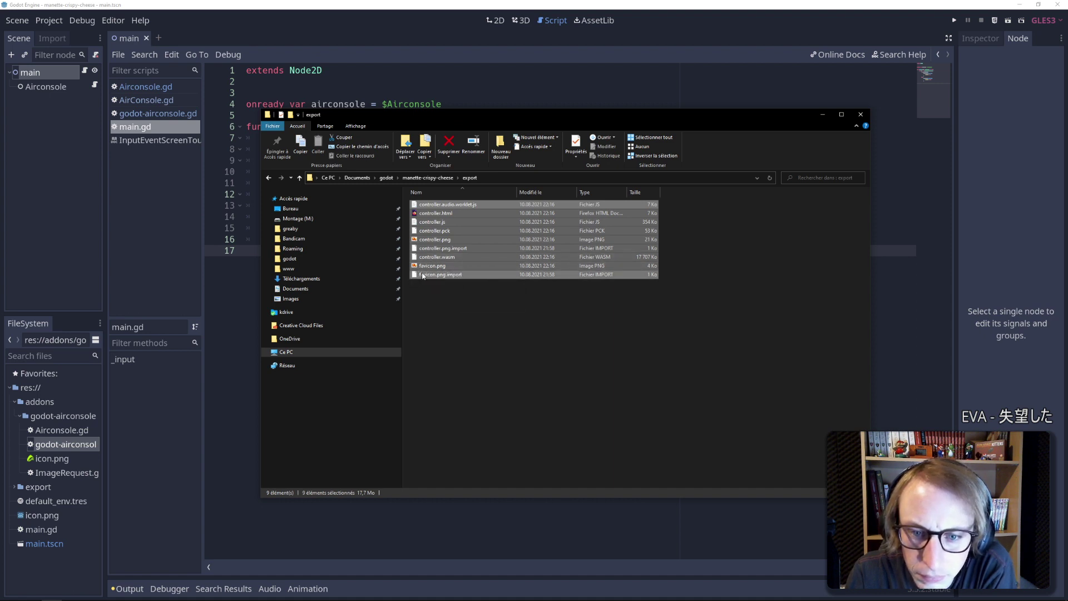
pyautogui.click(428, 274)
pyautogui.press('Delete')
pyautogui.click(428, 248)
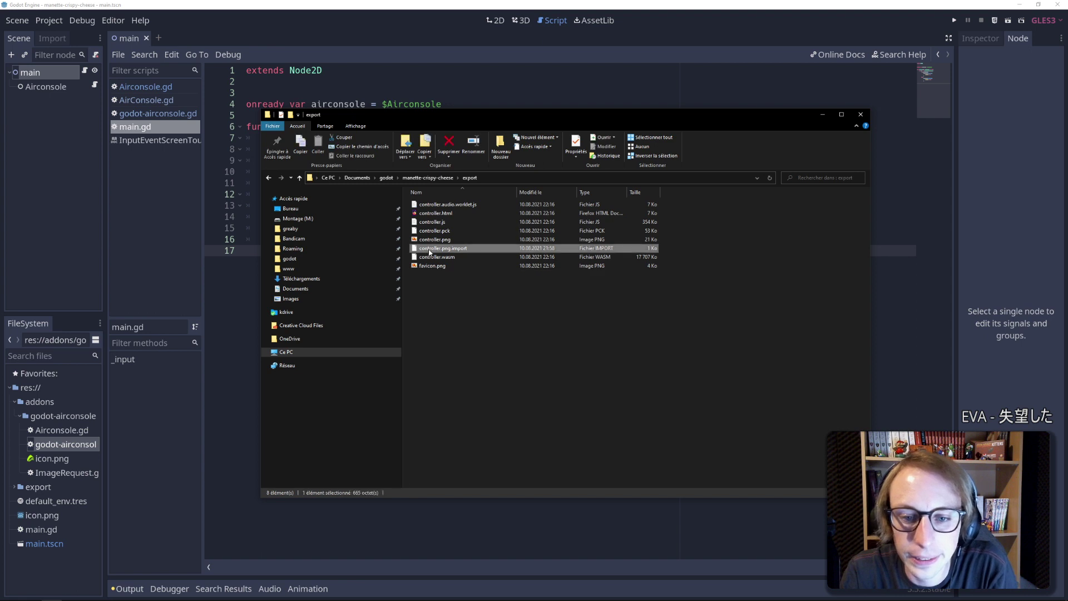
pyautogui.press('Delete')
pyautogui.moveTo(426, 288); pyautogui.dragTo(447, 192)
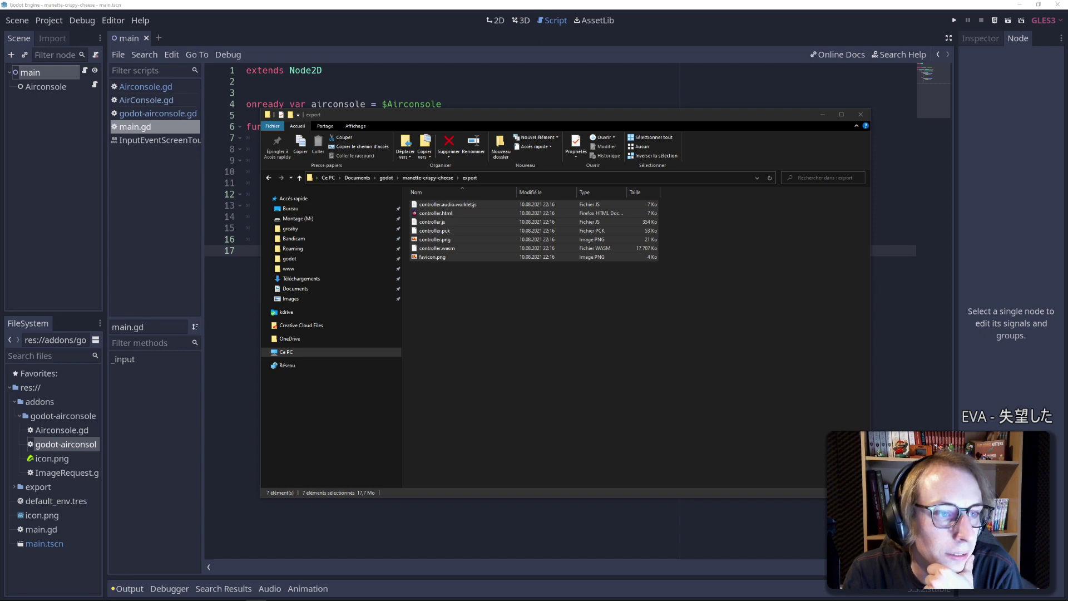
# Open the AirConsole simulator pong demo in a new tab from the testing guide
pyautogui.moveTo(31, 592)
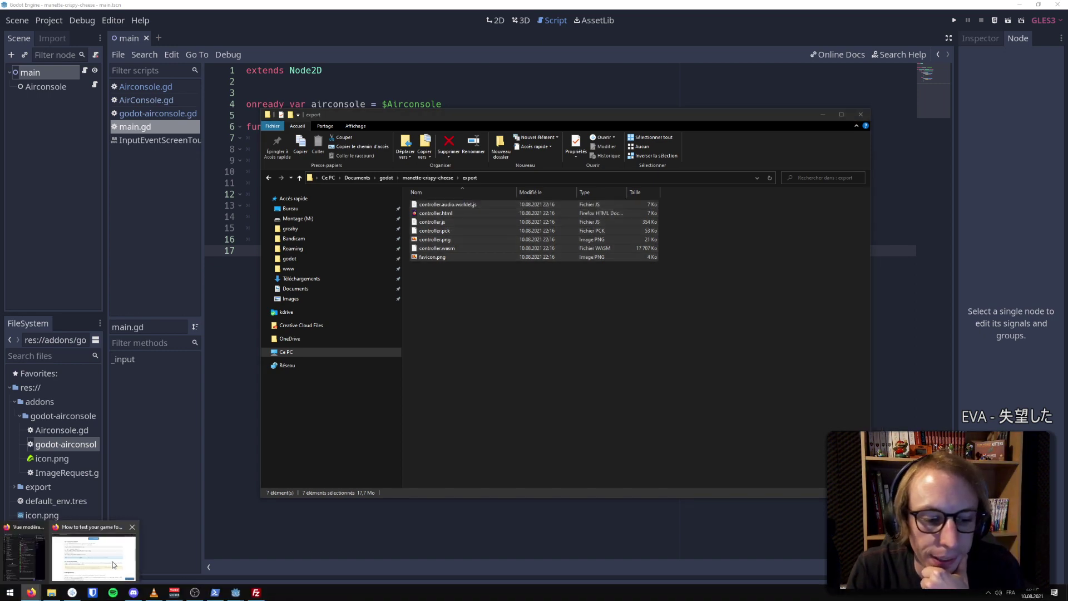
pyautogui.click(112, 562)
pyautogui.scroll(4, 516, 200)
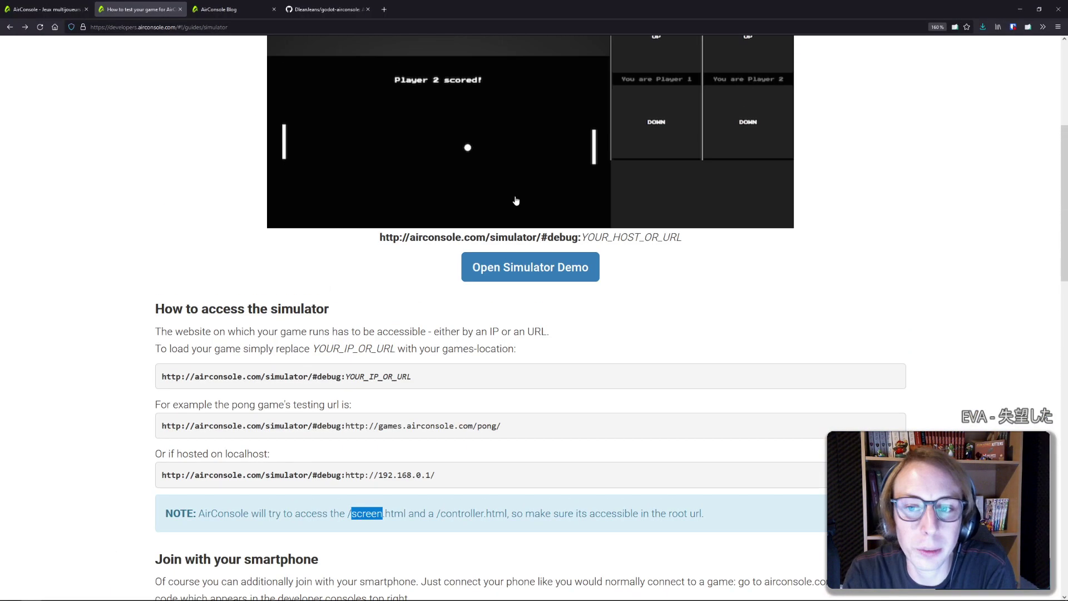
pyautogui.click(510, 273)
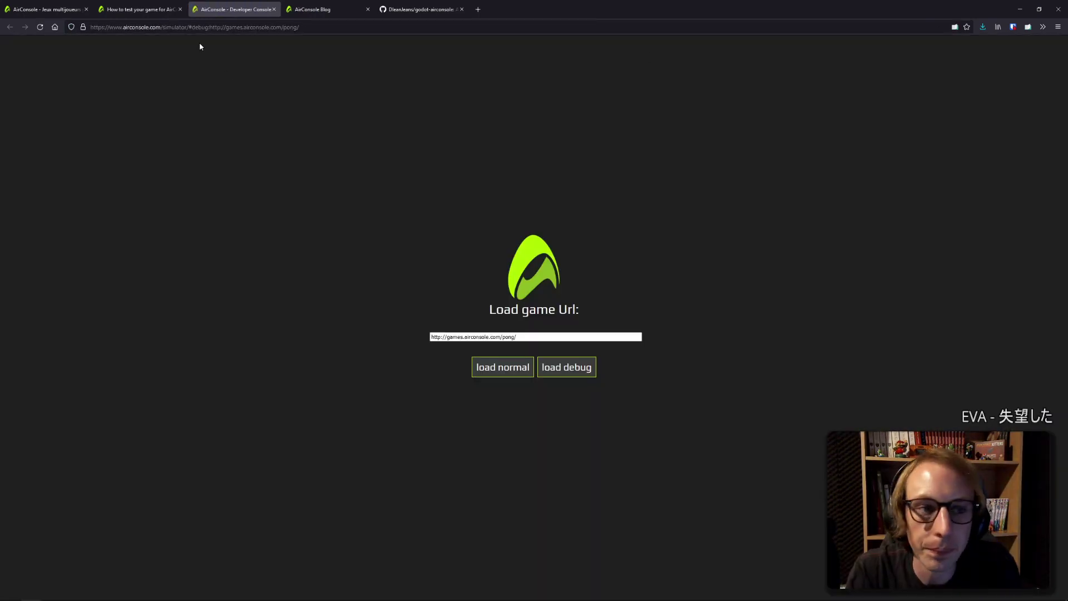
# Check the BlockSite and uBlock Origin extension panels on the simulator page
pyautogui.click(1042, 27)
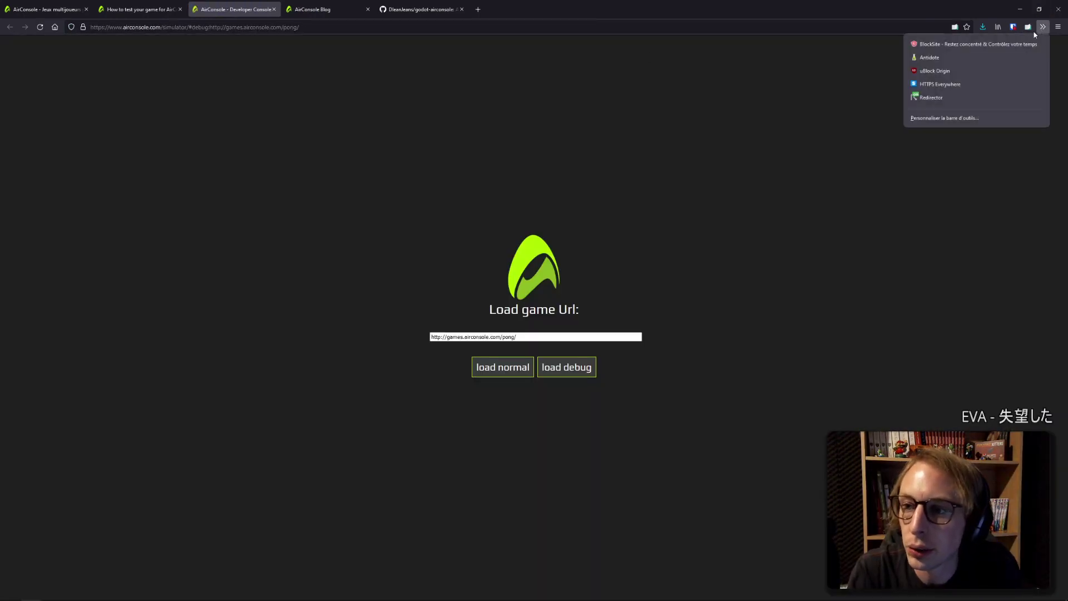
pyautogui.click(1023, 44)
pyautogui.click(1043, 28)
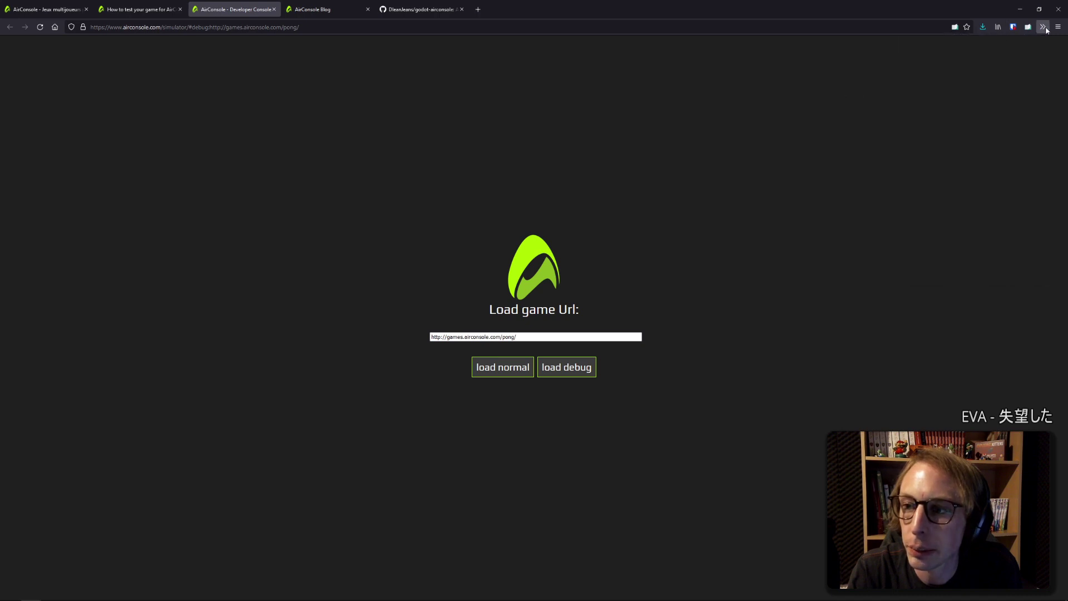
pyautogui.click(1043, 27)
pyautogui.click(934, 69)
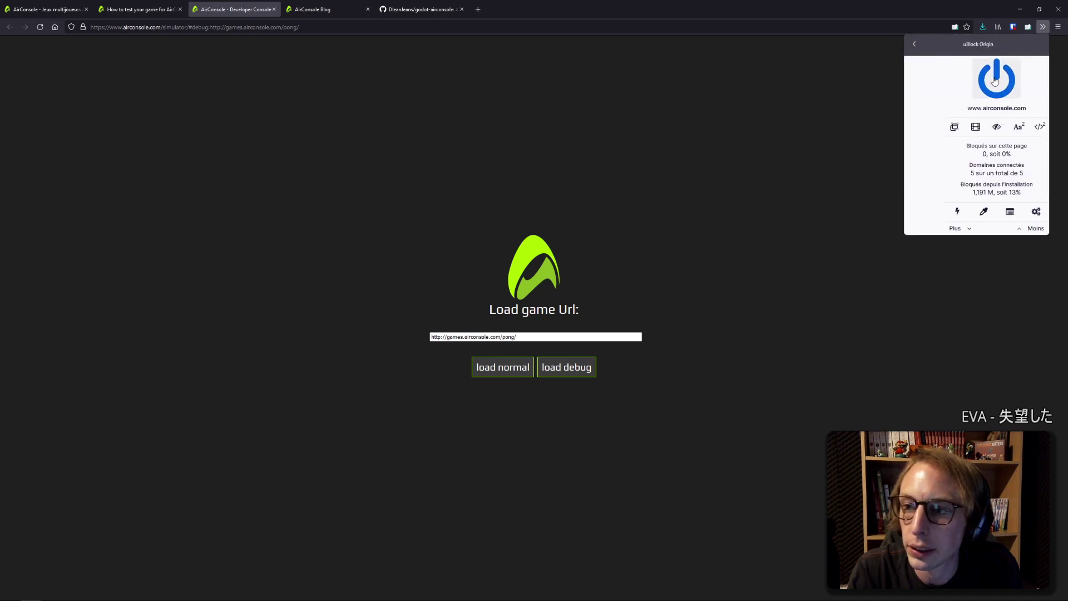
pyautogui.click(780, 193)
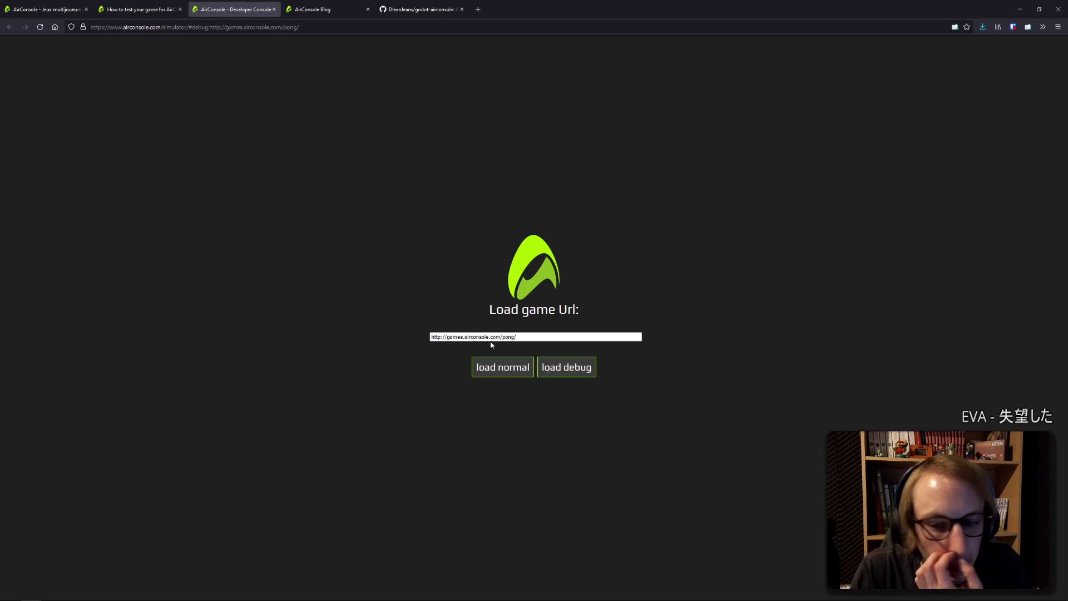
pyautogui.click(322, 26)
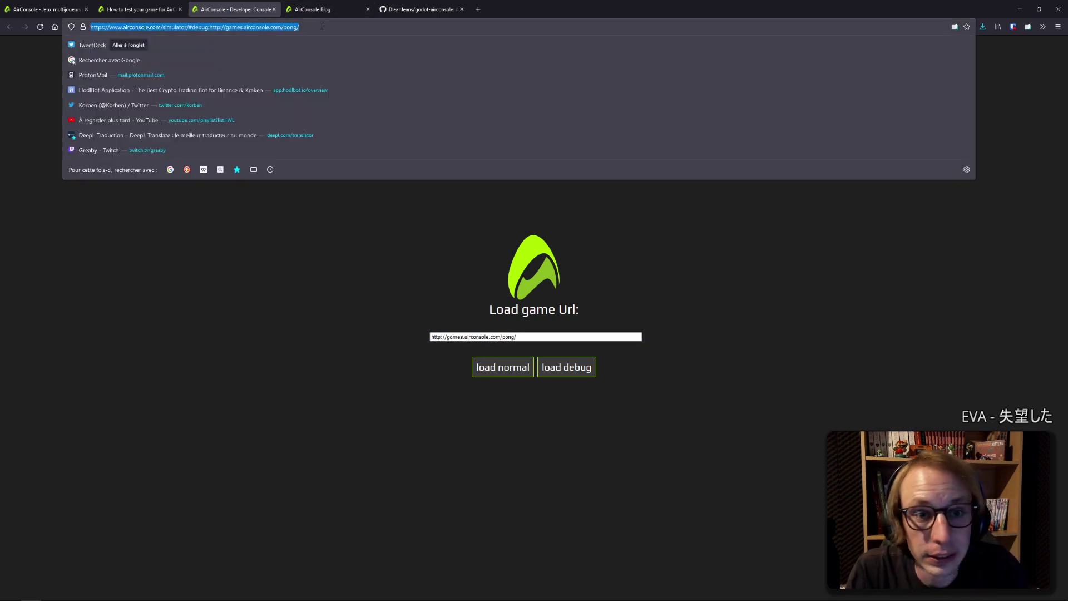
pyautogui.press('Return')
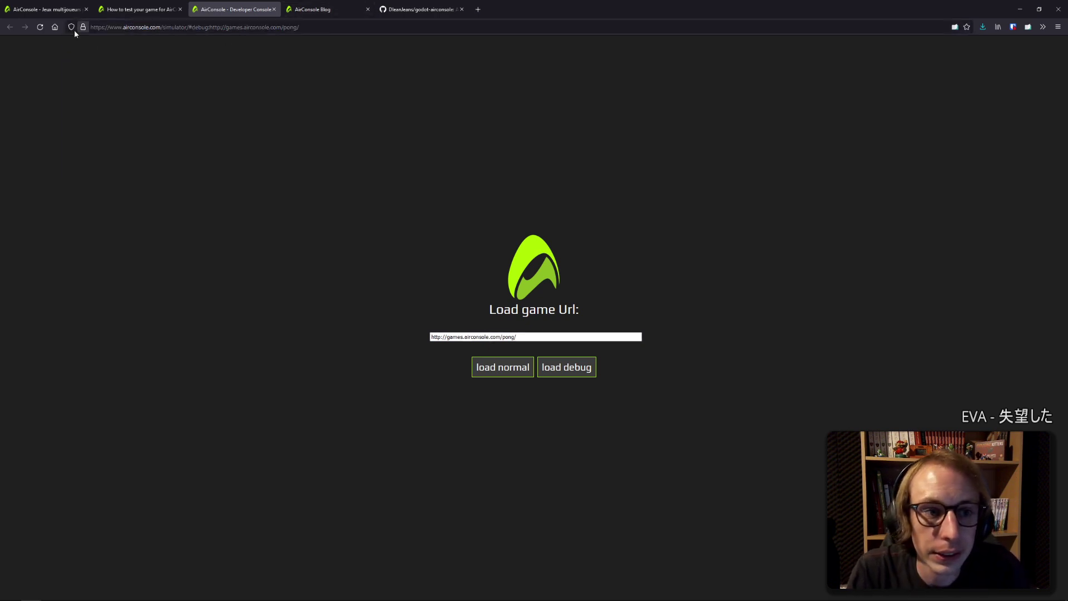
pyautogui.click(561, 336)
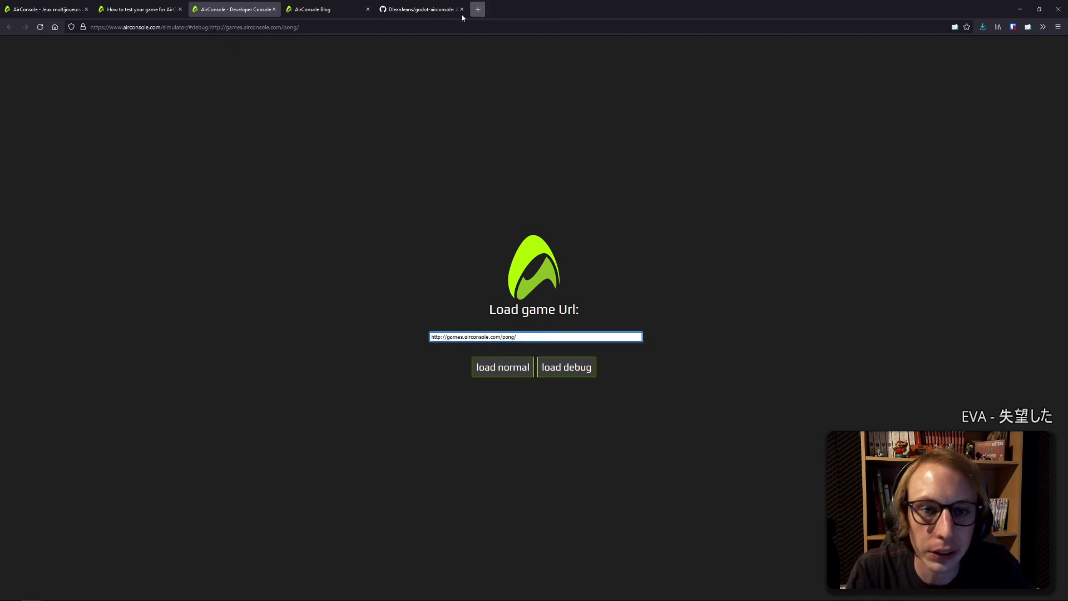
pyautogui.hotkey('alt', 'Tab')
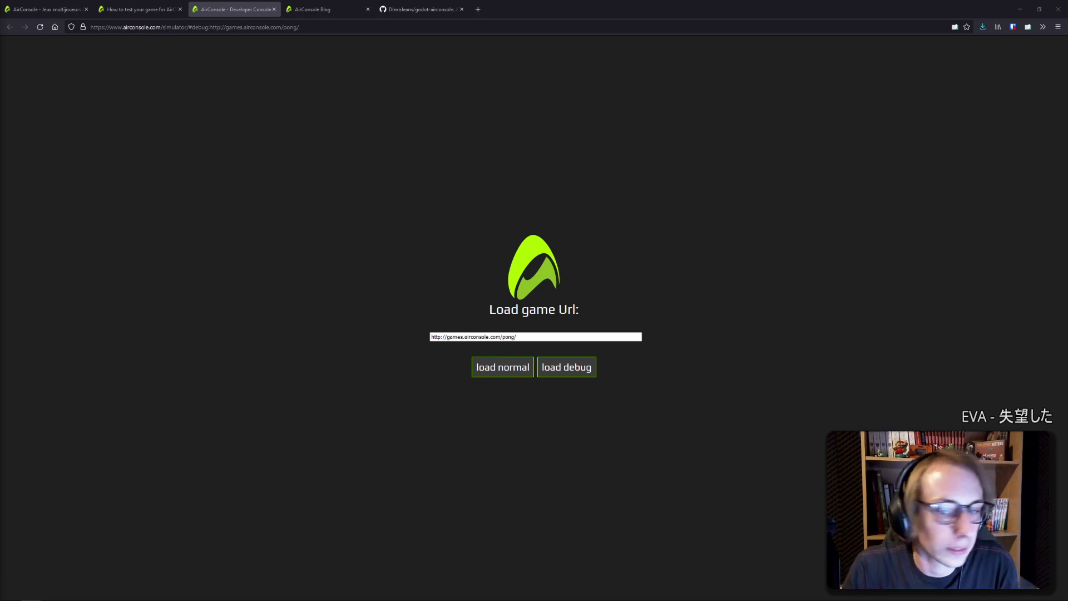
pyautogui.tripleClick(535, 336)
pyautogui.write('https://greaby.co/crispy-cheese/')
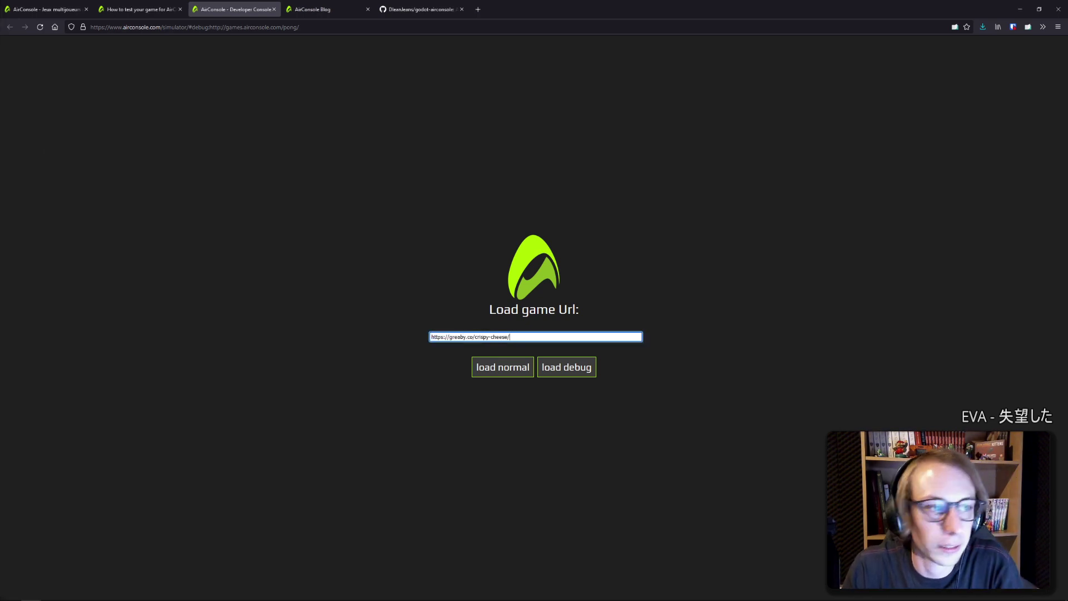
pyautogui.hotkey('alt', 'Tab')
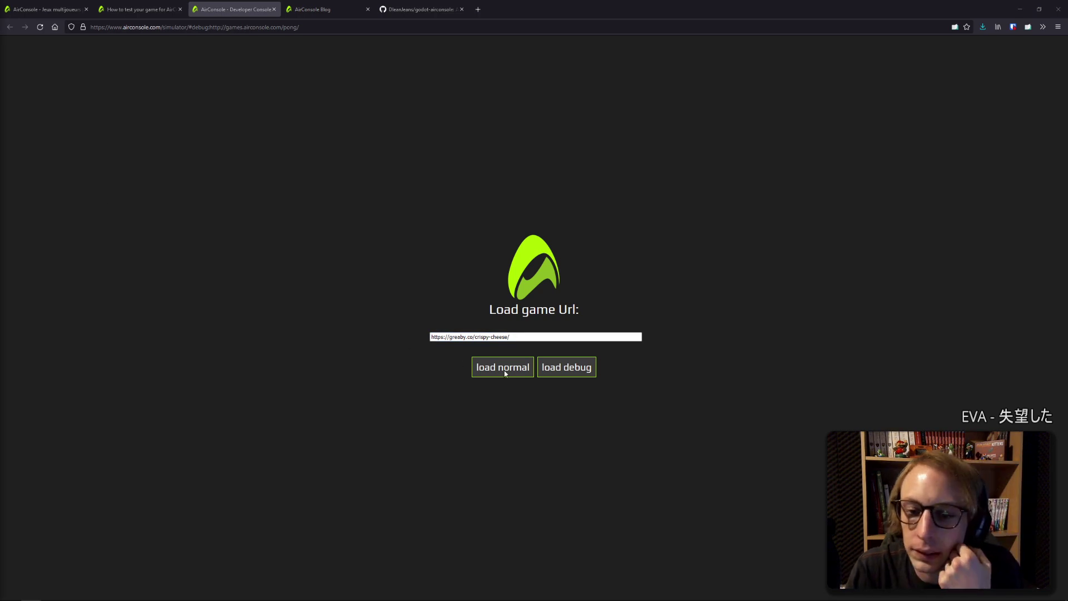
# Load the crispy-cheese game normally, check Firefox's frame-refusal help, then open Windows search for Brave
pyautogui.click(504, 369)
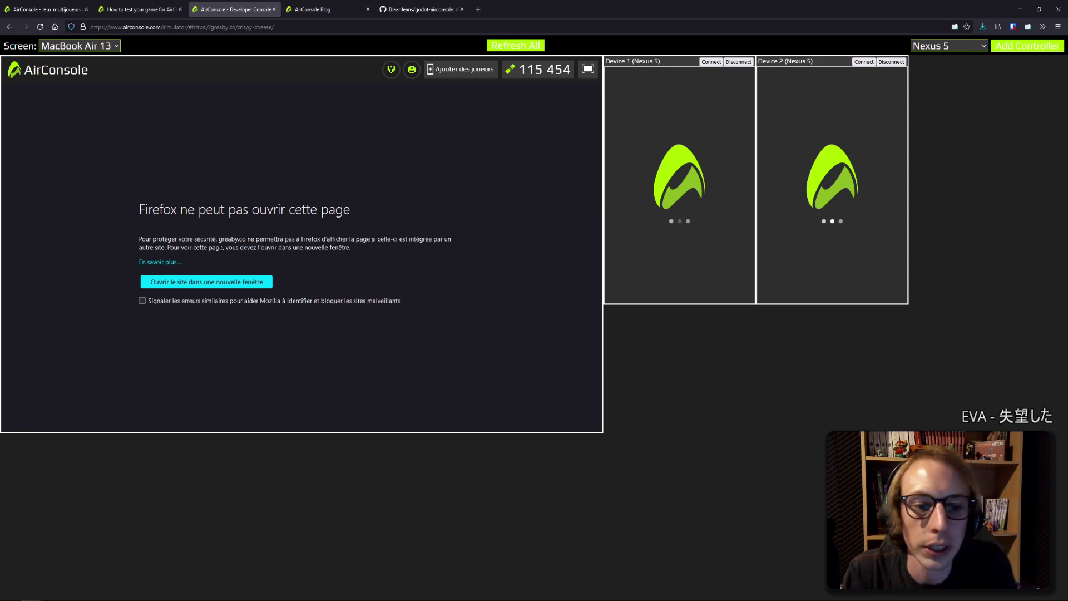
pyautogui.click(167, 262)
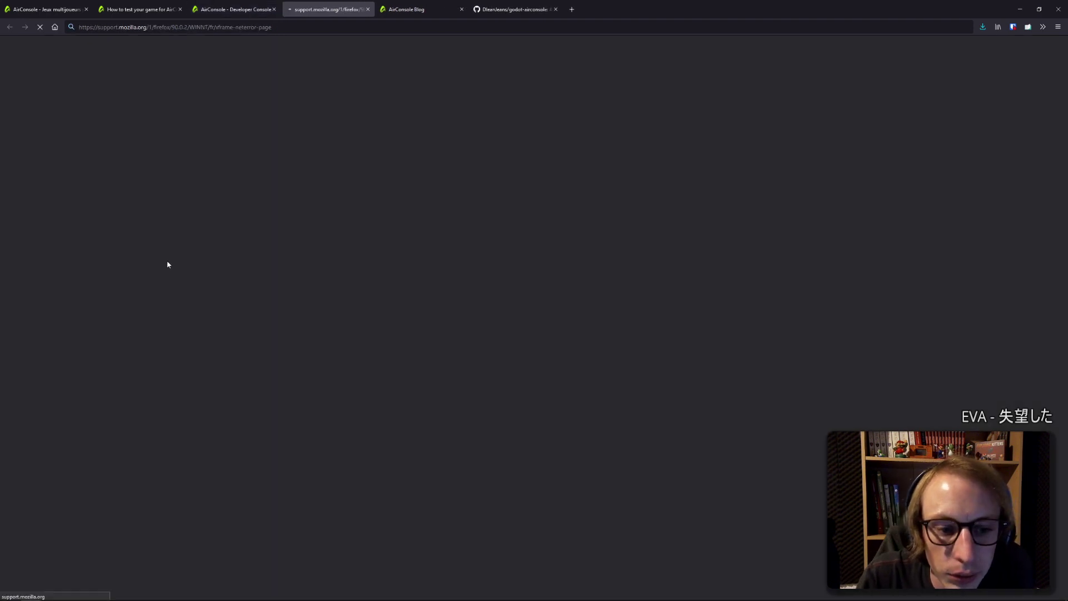
pyautogui.click(367, 9)
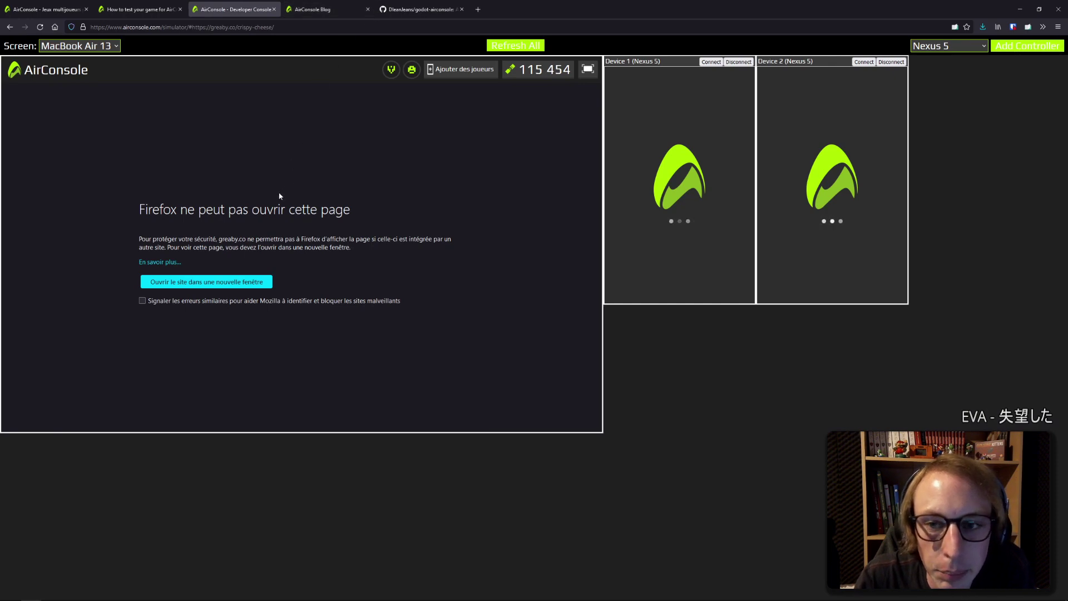
pyautogui.click(299, 26)
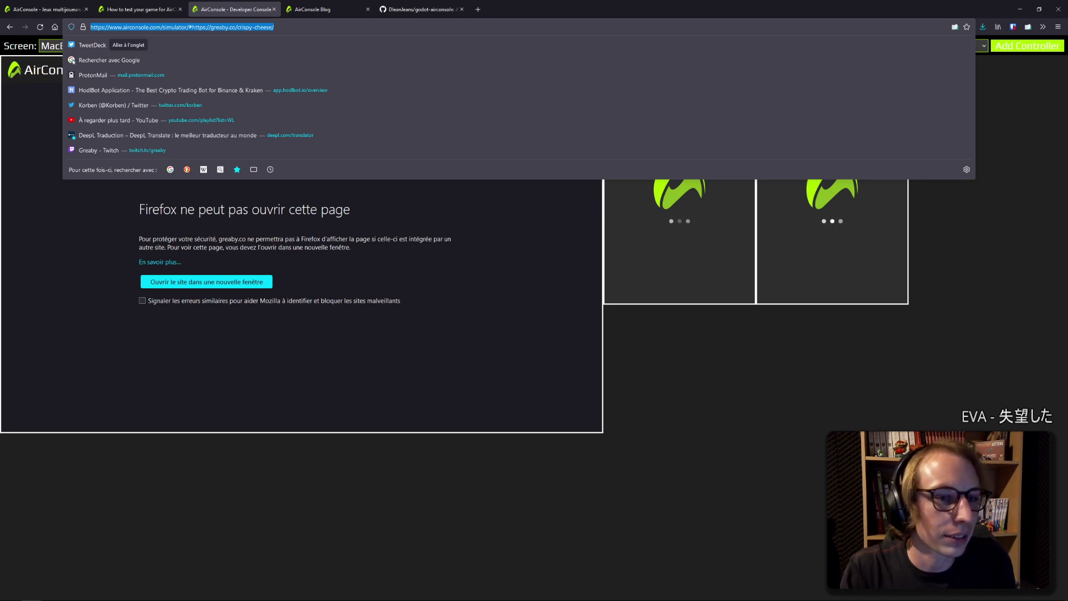
pyautogui.press('super')
# Open the AirConsole simulator in a maximised Brave window and load the crispy-cheese game
pyautogui.write('br')
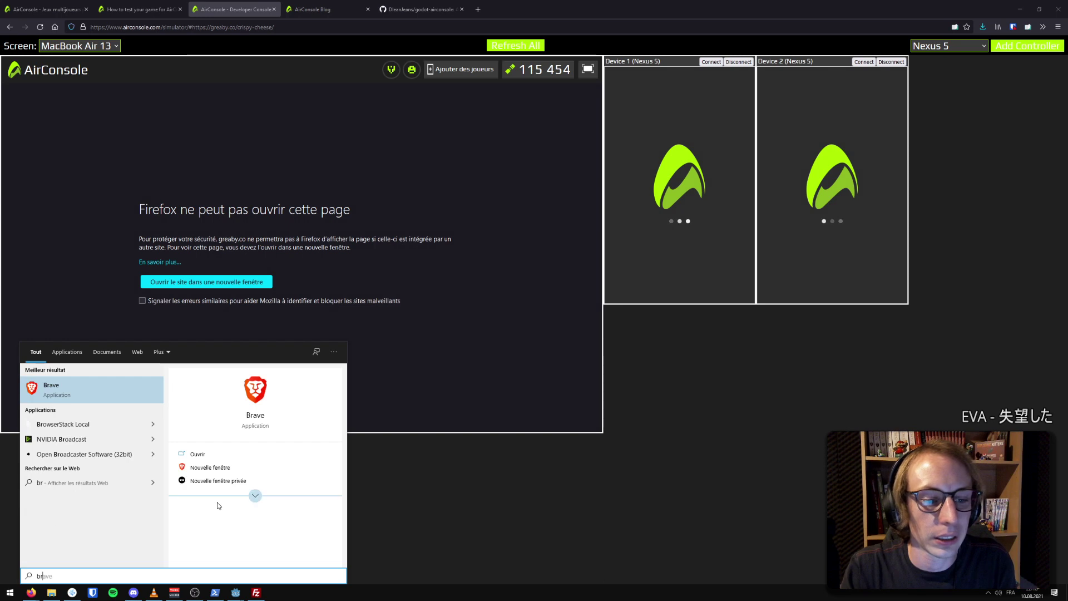
pyautogui.click(72, 389)
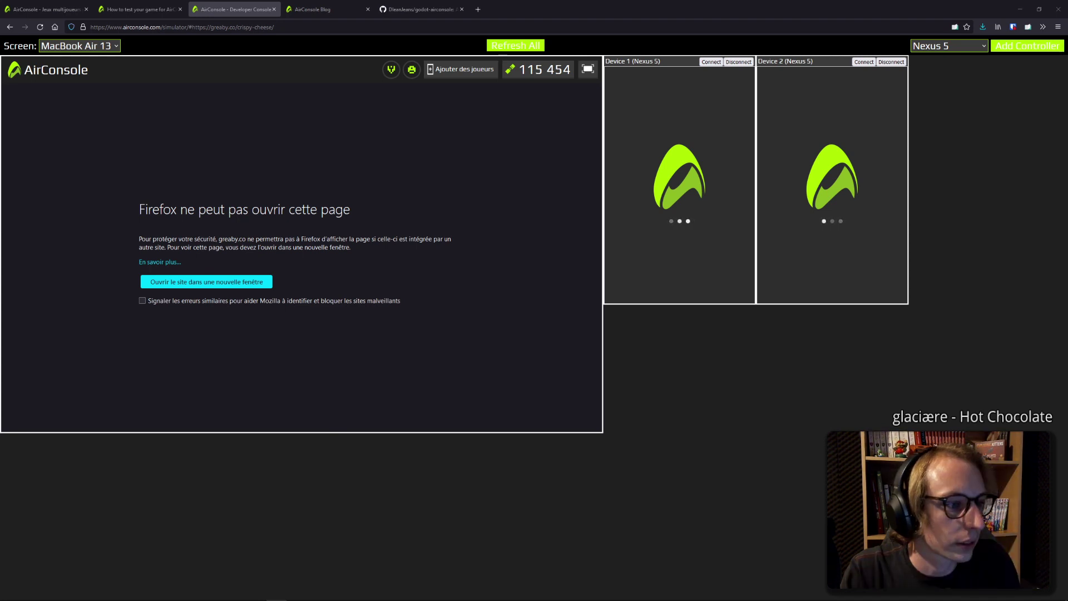
pyautogui.doubleClick(549, 20)
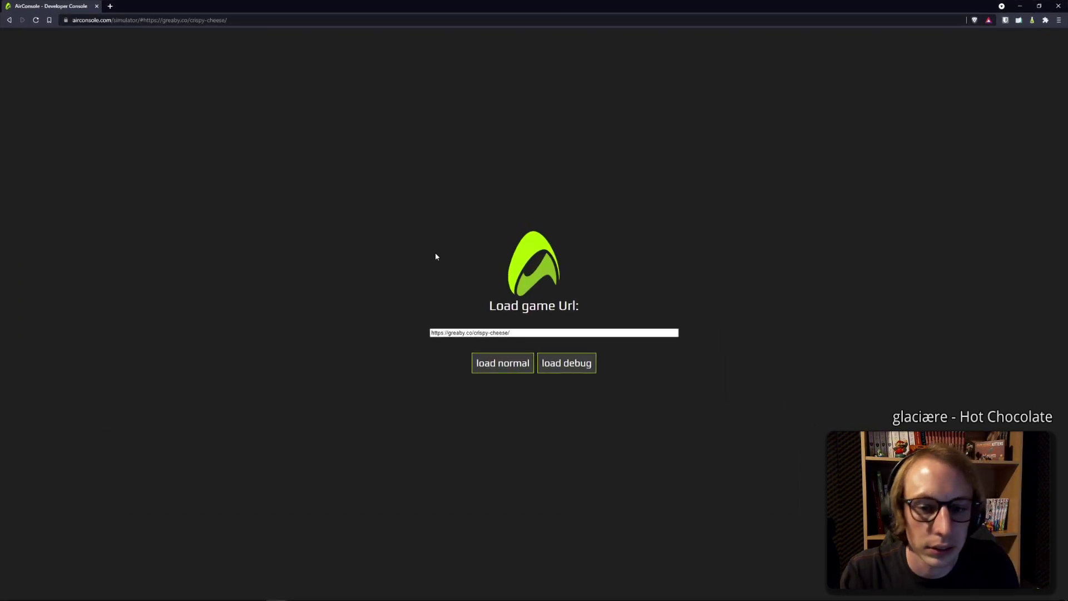
pyautogui.click(494, 367)
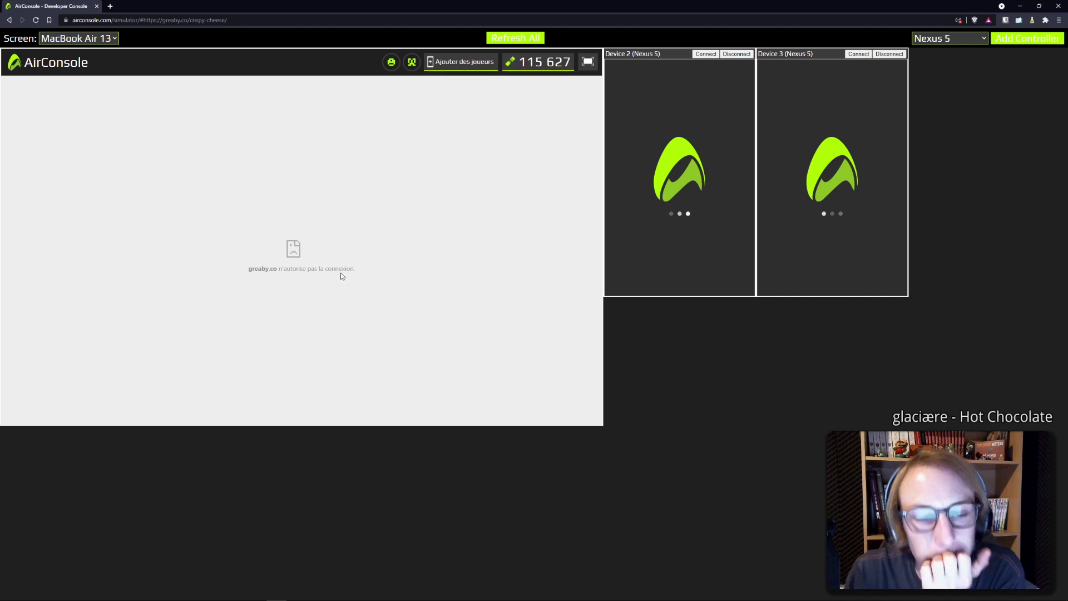
# Open the DevTools console and expand the grouped greaby.co X-Frame-Options 'sameorigin' refusal errors
pyautogui.press('F12')
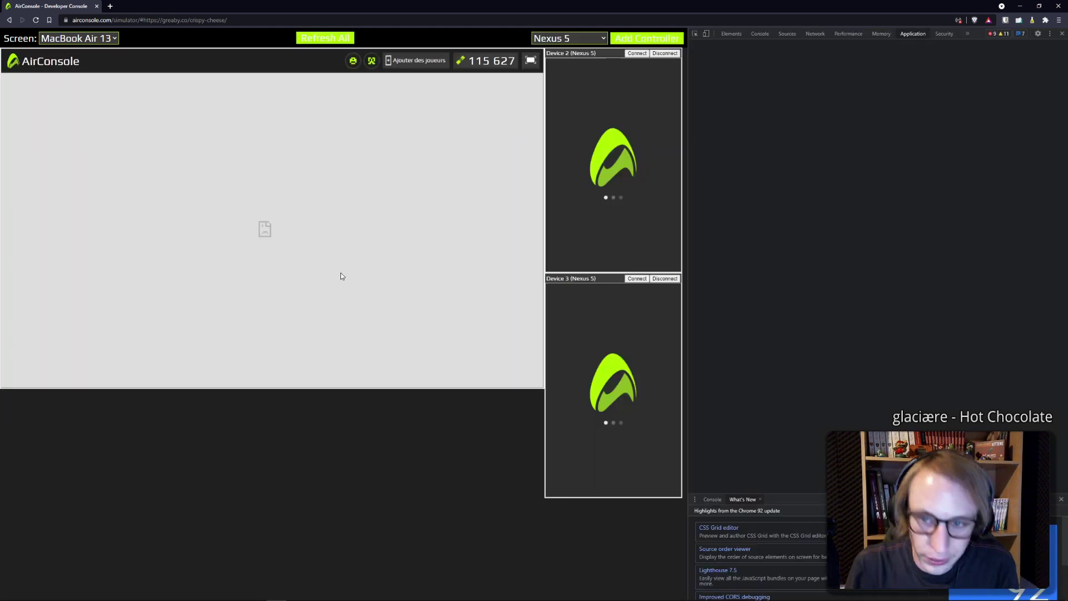
pyautogui.click(762, 34)
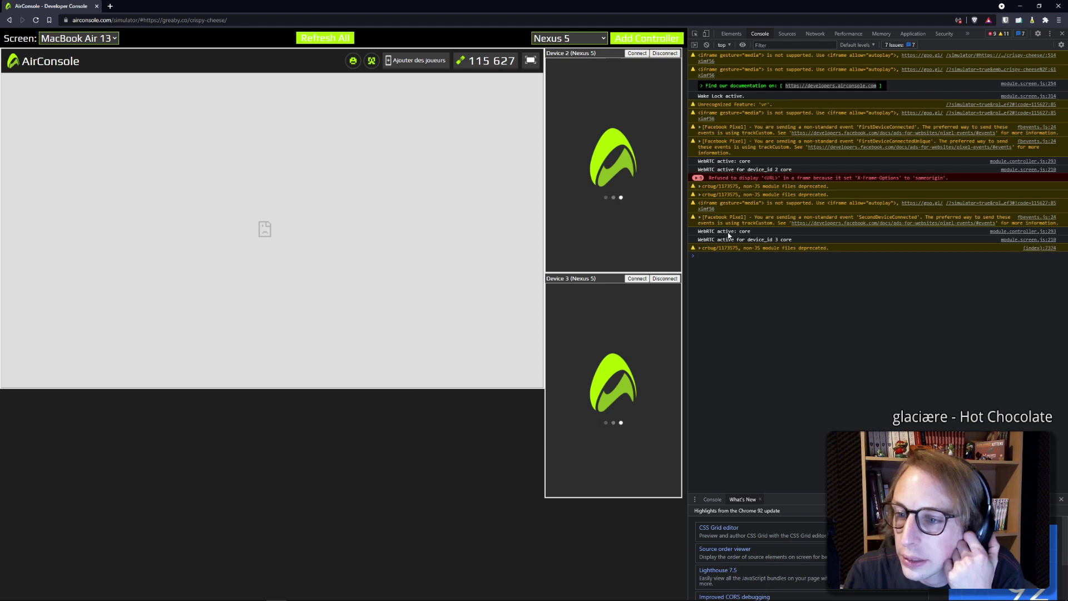
pyautogui.click(899, 179)
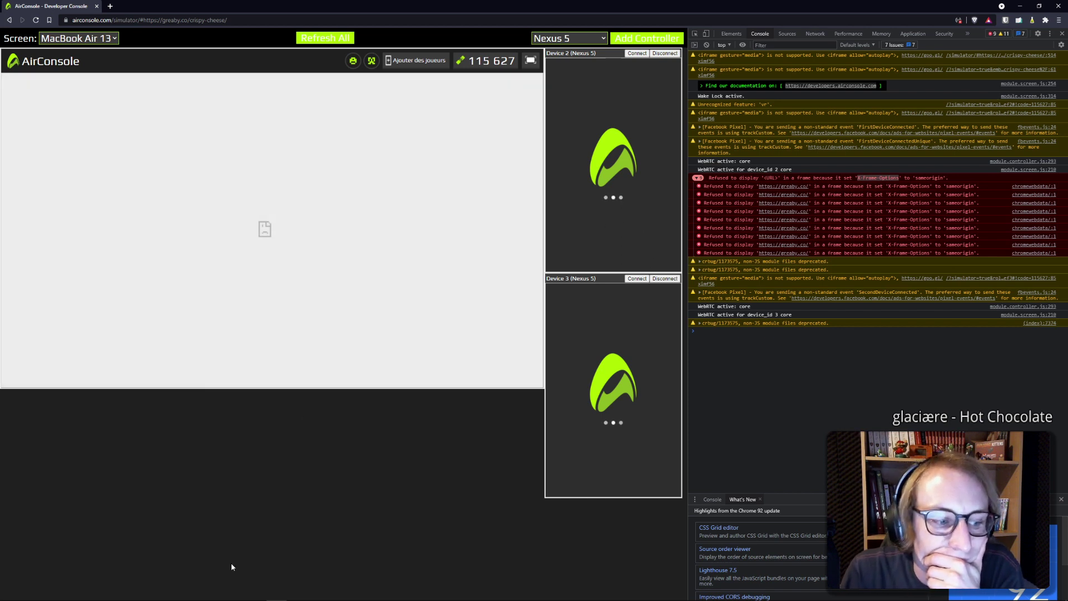
# Minimise Brave and search controller.html in VSCodium for X-Frame-Options
pyautogui.click(75, 592)
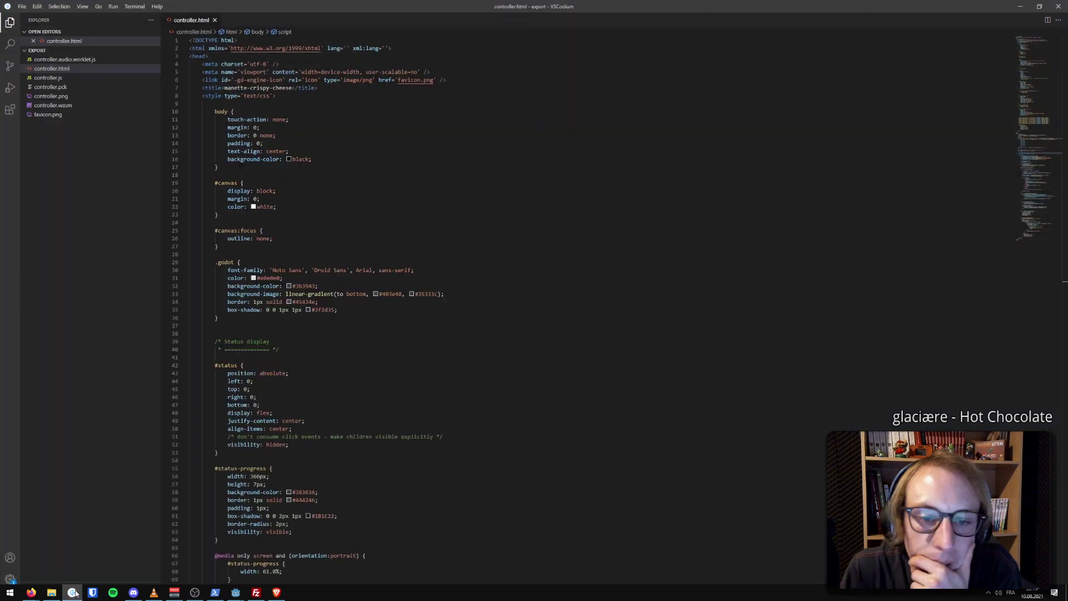
pyautogui.click(370, 115)
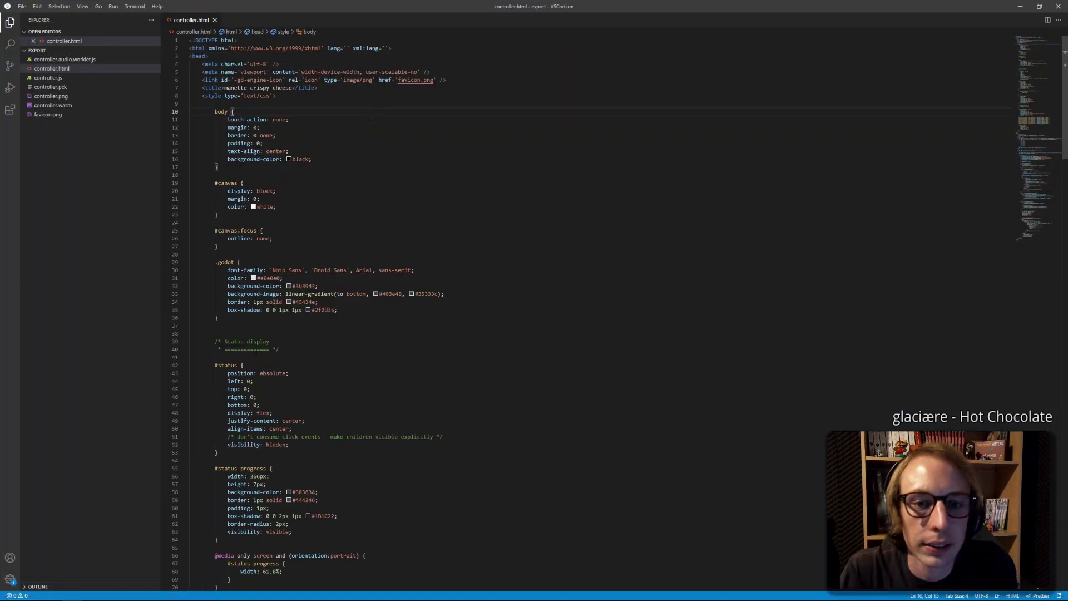
pyautogui.hotkey('ctrl', 'f')
pyautogui.write('X-Frame-Options')
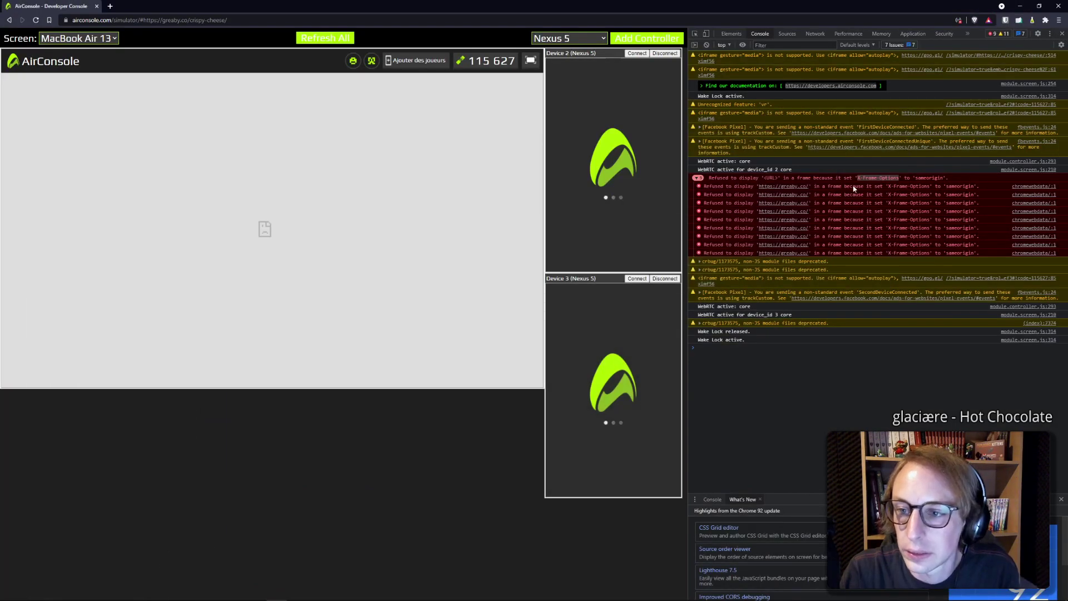
# Copy the X-Frame-Options refusal error and search the web for it in a new tab
pyautogui.moveTo(784, 180); pyautogui.dragTo(922, 183)
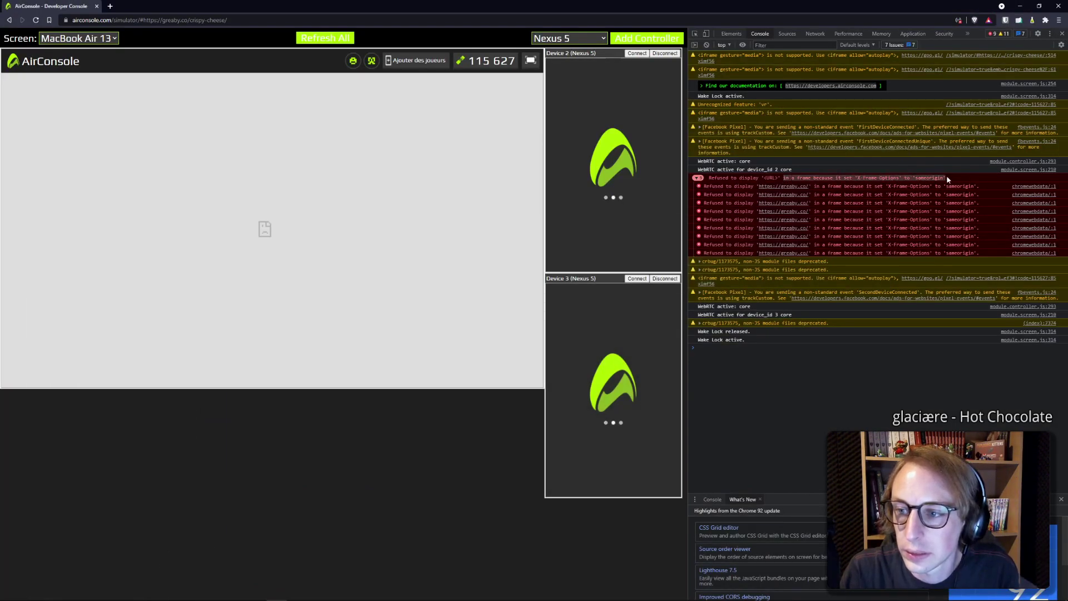
pyautogui.click(948, 179)
pyautogui.click(110, 6)
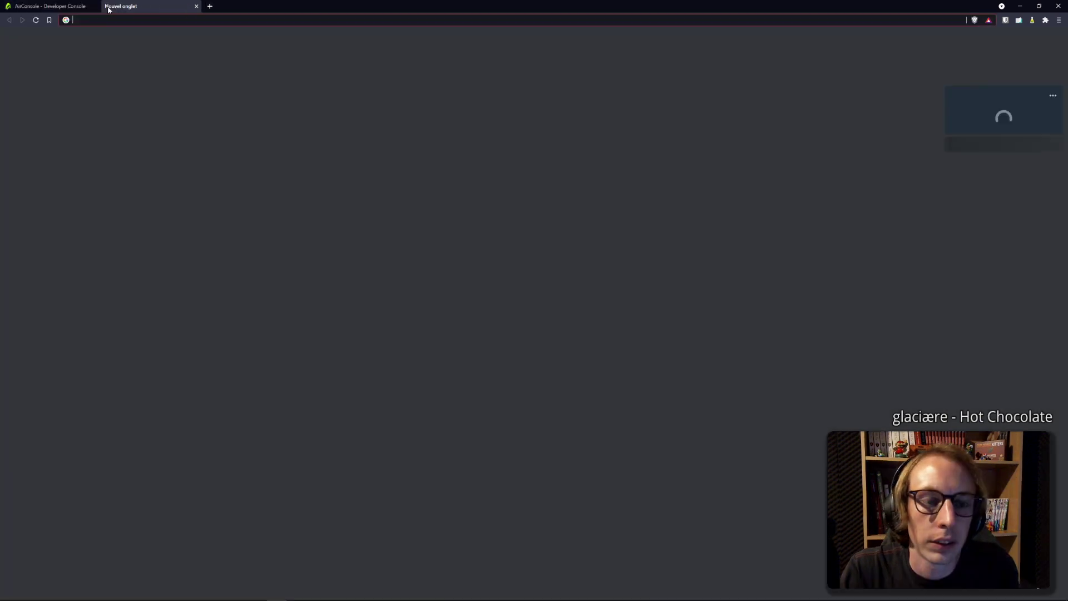
pyautogui.write("in a frame because it set 'X-Frame-Options' to 'sameorigin'")
pyautogui.press('Return')
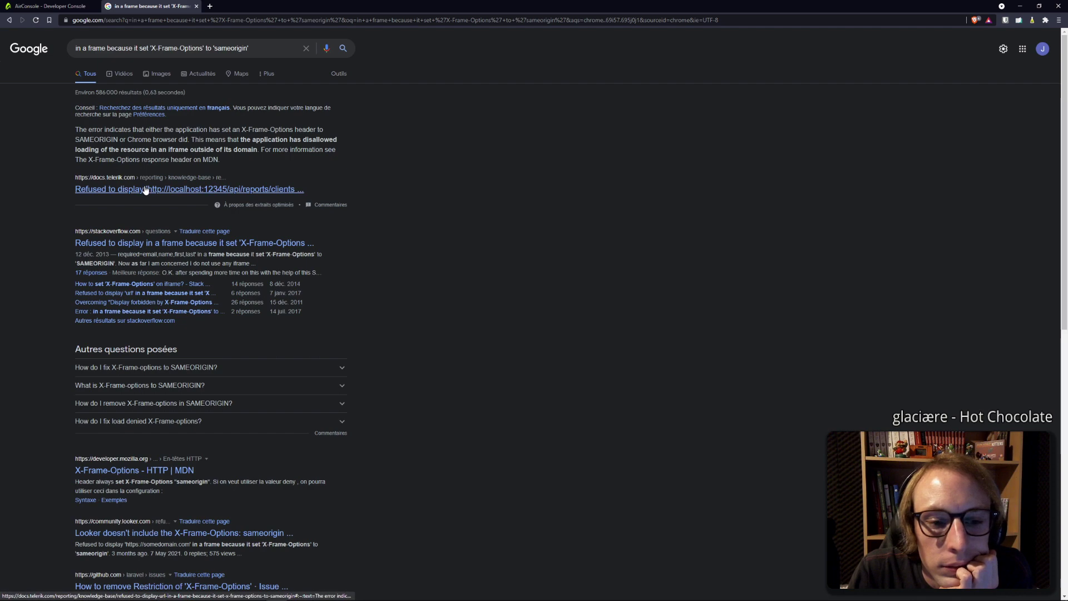
# Read the Stack Overflow 'Refused to display in a frame… SAMEORIGIN' answers, then return to the simulator
pyautogui.click(144, 242)
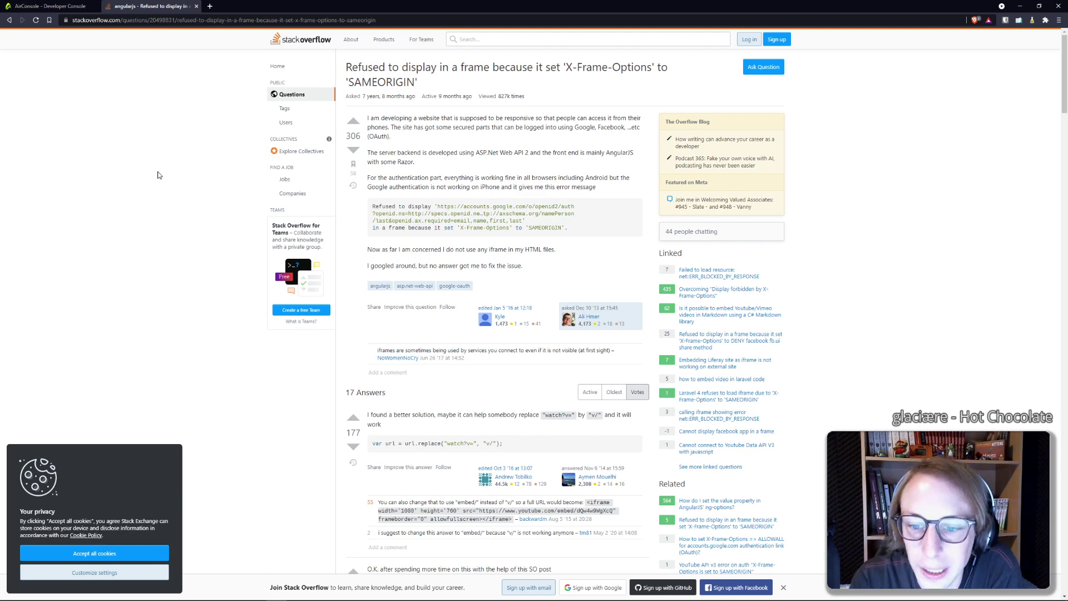
pyautogui.scroll(-5, 157, 175)
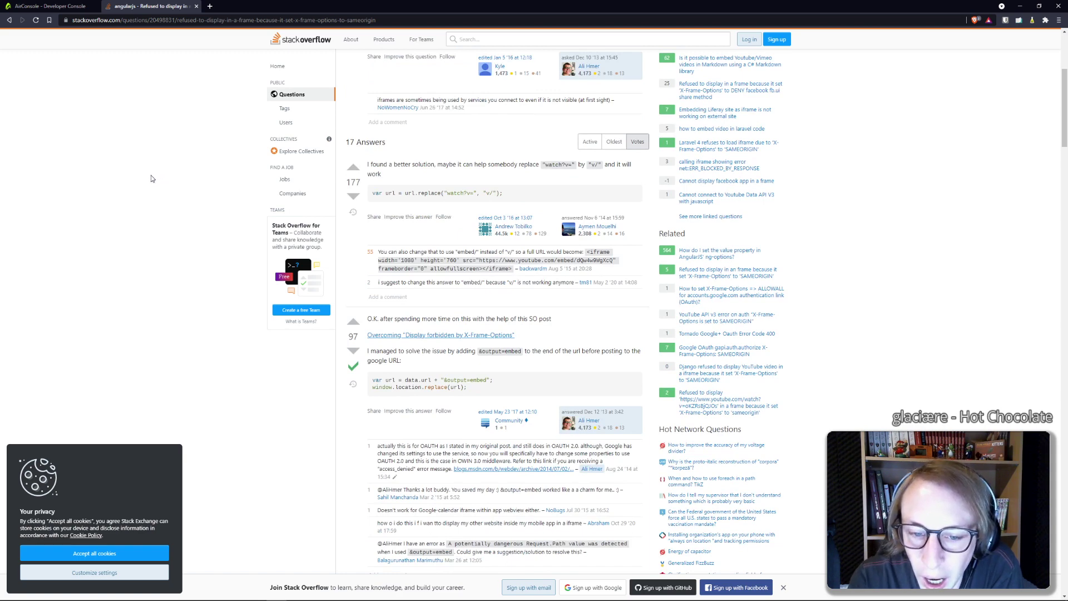
pyautogui.scroll(-2, 149, 178)
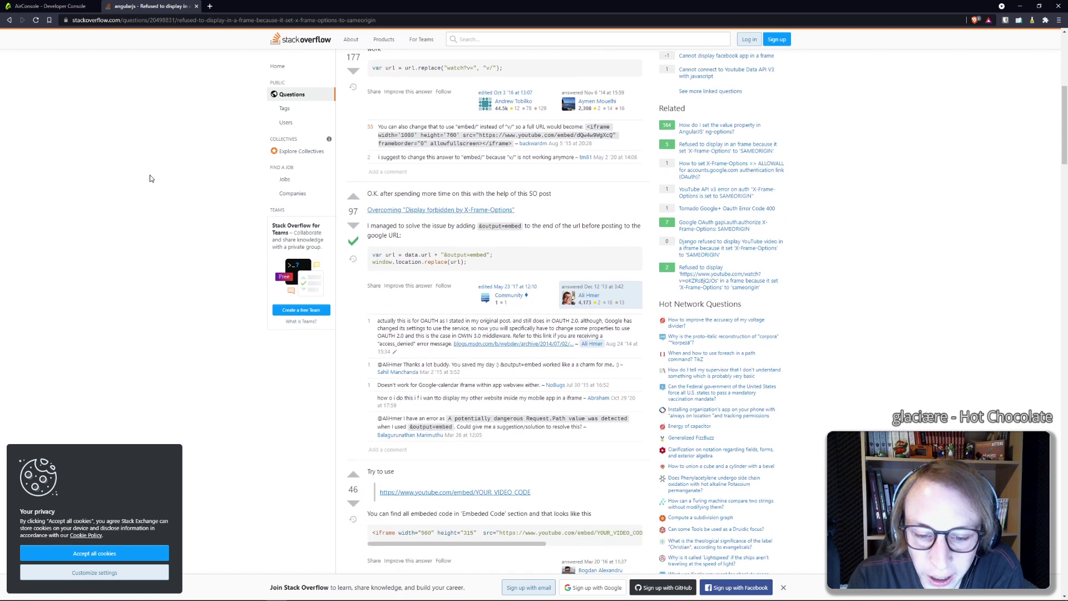
pyautogui.scroll(-3, 147, 181)
pyautogui.scroll(-3, 147, 183)
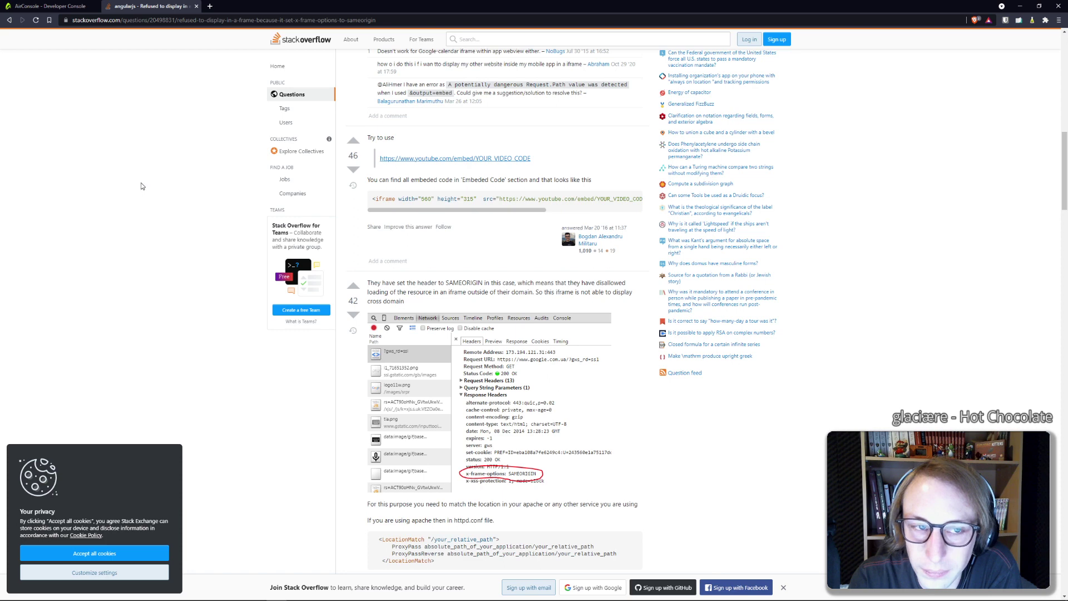
pyautogui.click(50, 6)
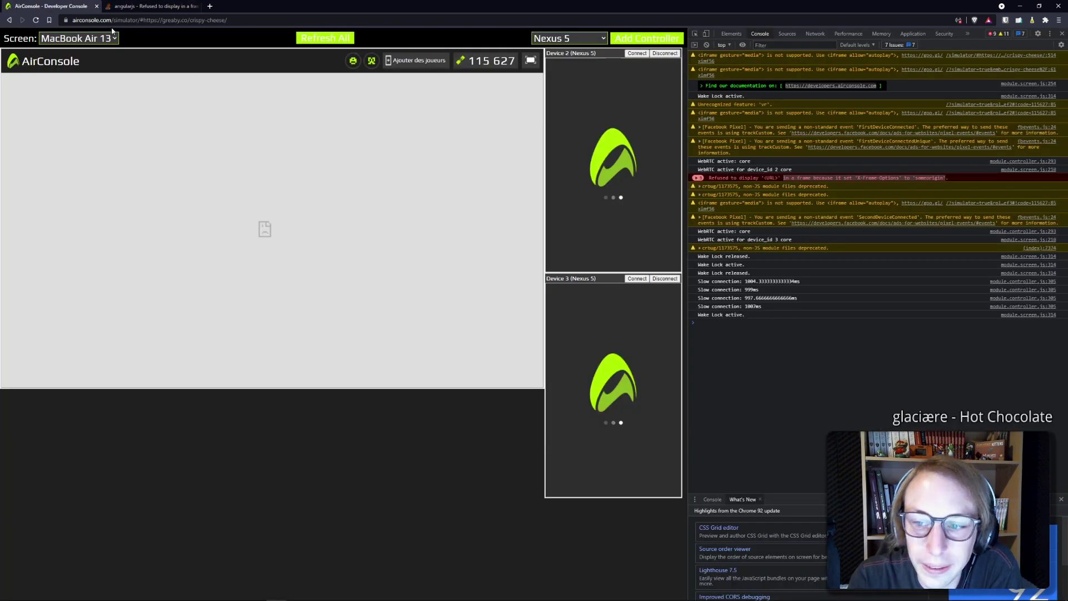
# Reload the simulator page with the DevTools Network panel recording requests
pyautogui.click(813, 33)
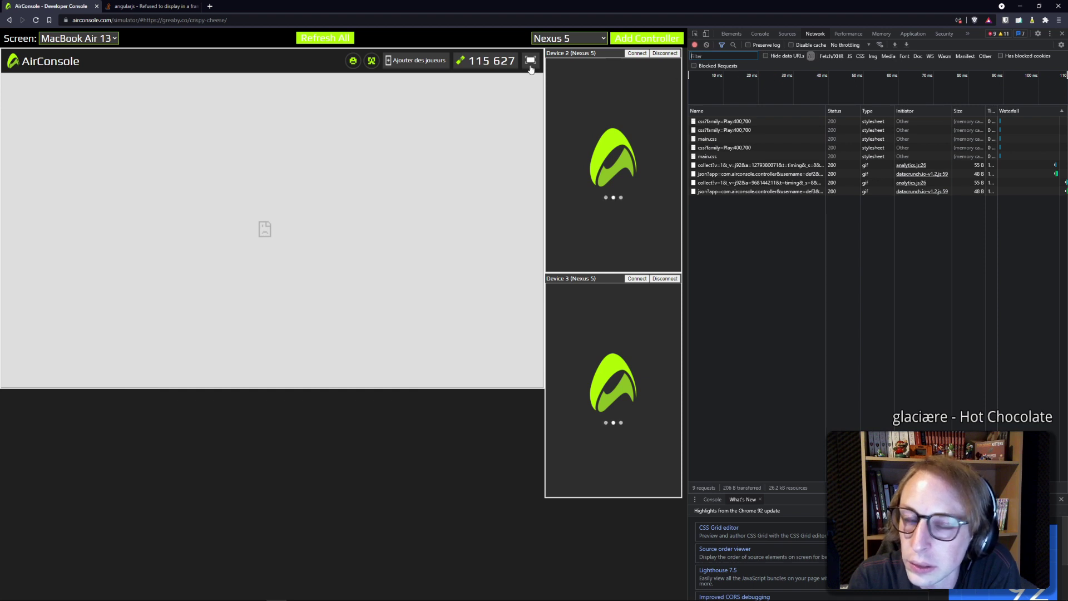
pyautogui.click(37, 21)
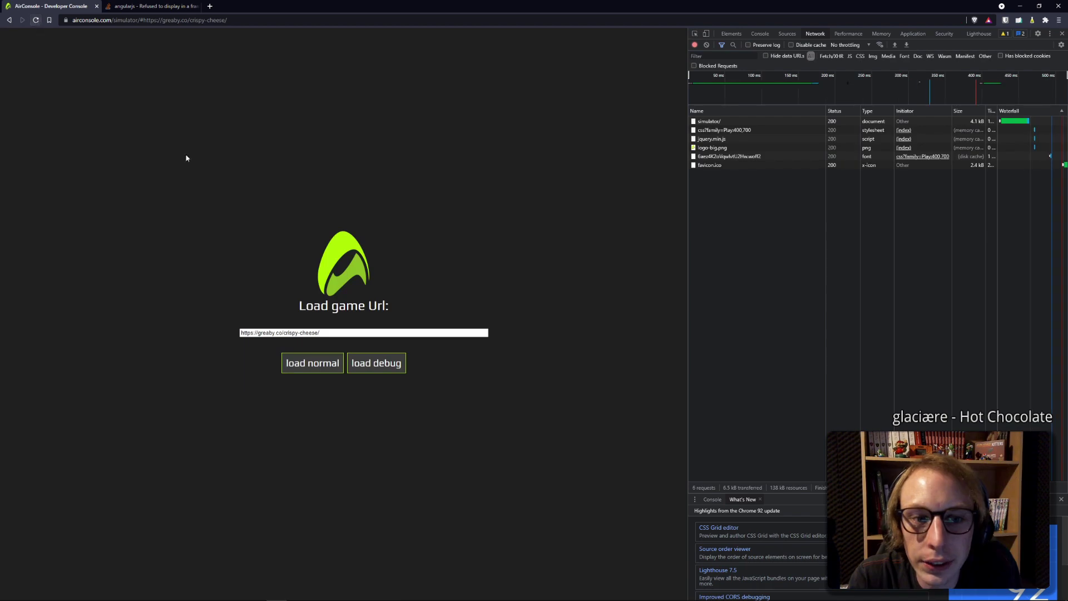
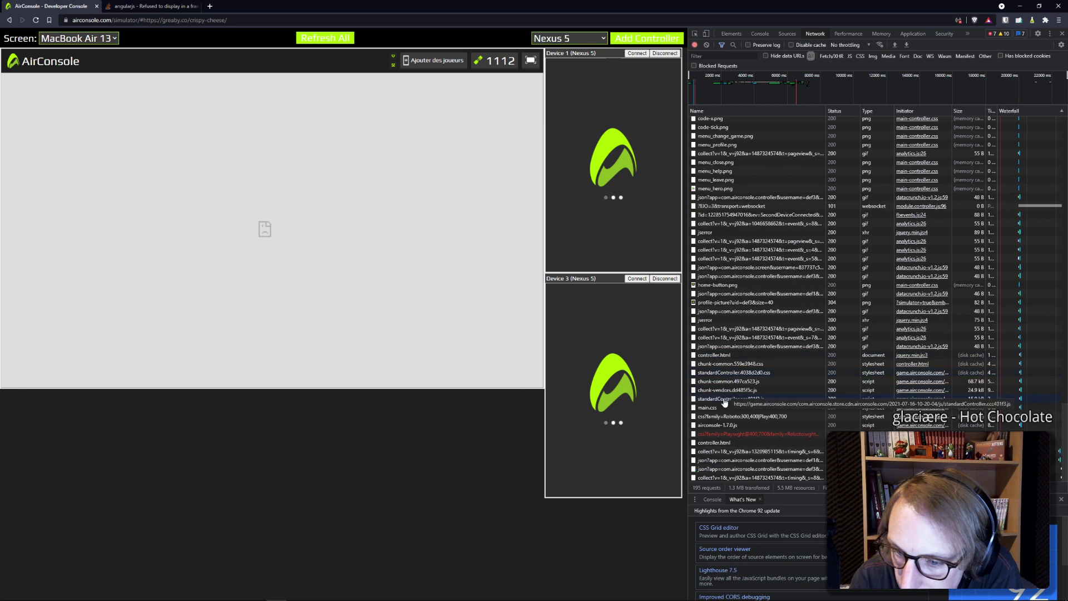
# Inspect controller.html's response headers and find X-Frame-Options set to sameorigin
pyautogui.click(733, 443)
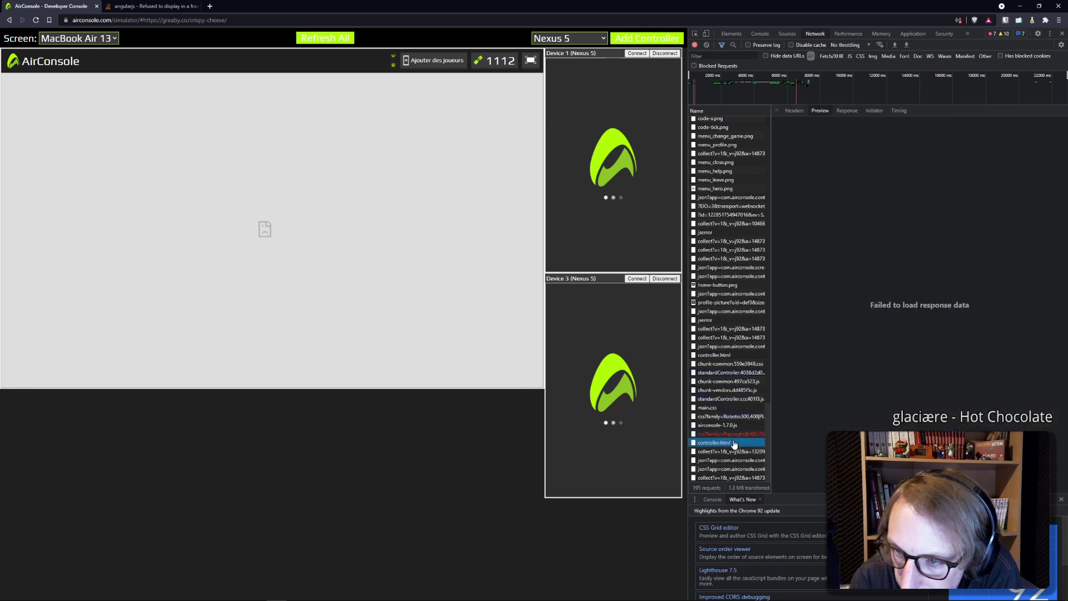
pyautogui.click(799, 113)
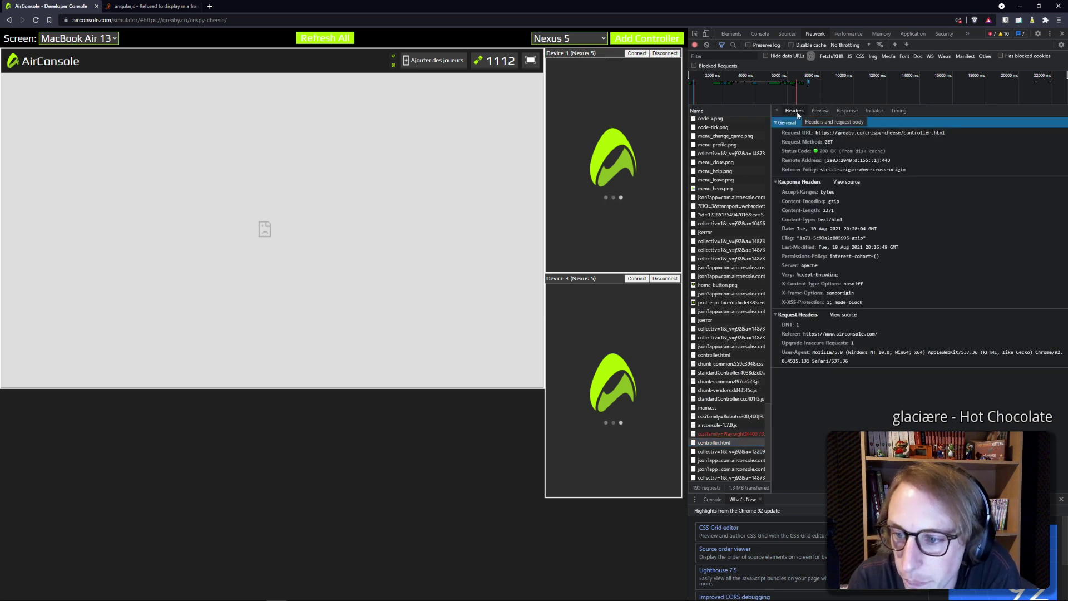
pyautogui.click(808, 294)
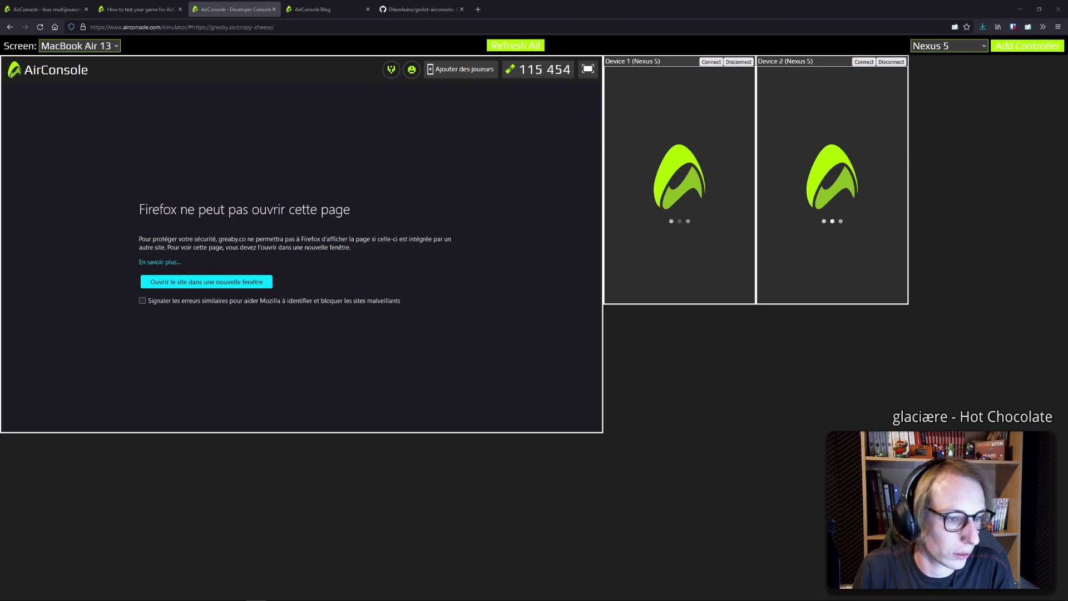
# Open the remote .htaccess from /web/crispy-cheese in Notepad through FileZilla's Afficher / Editer
pyautogui.hotkey('alt', 'Tab')
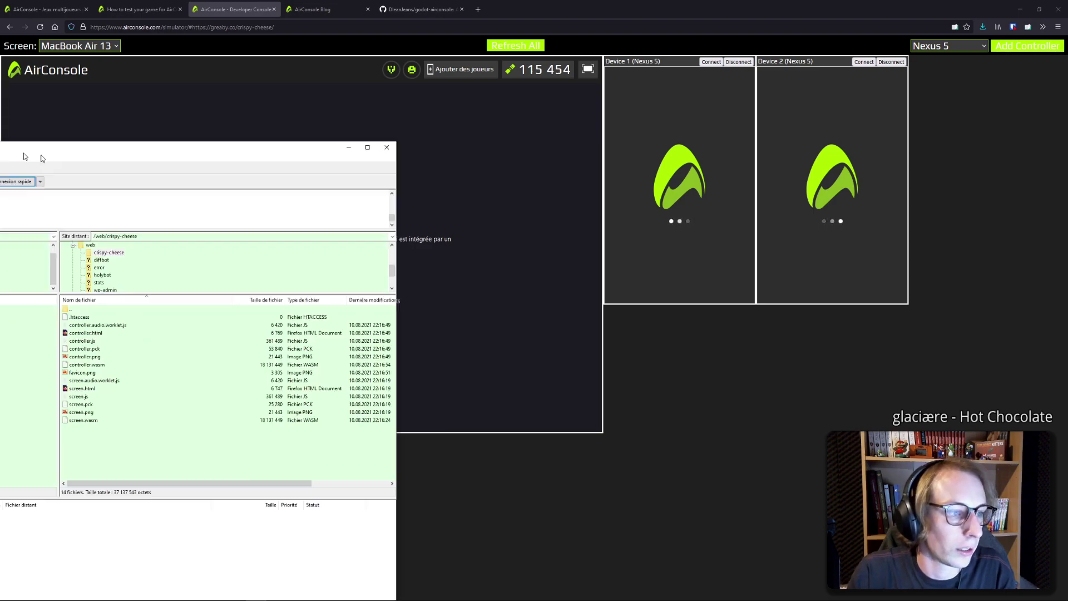
pyautogui.moveTo(438, 84); pyautogui.dragTo(421, 79)
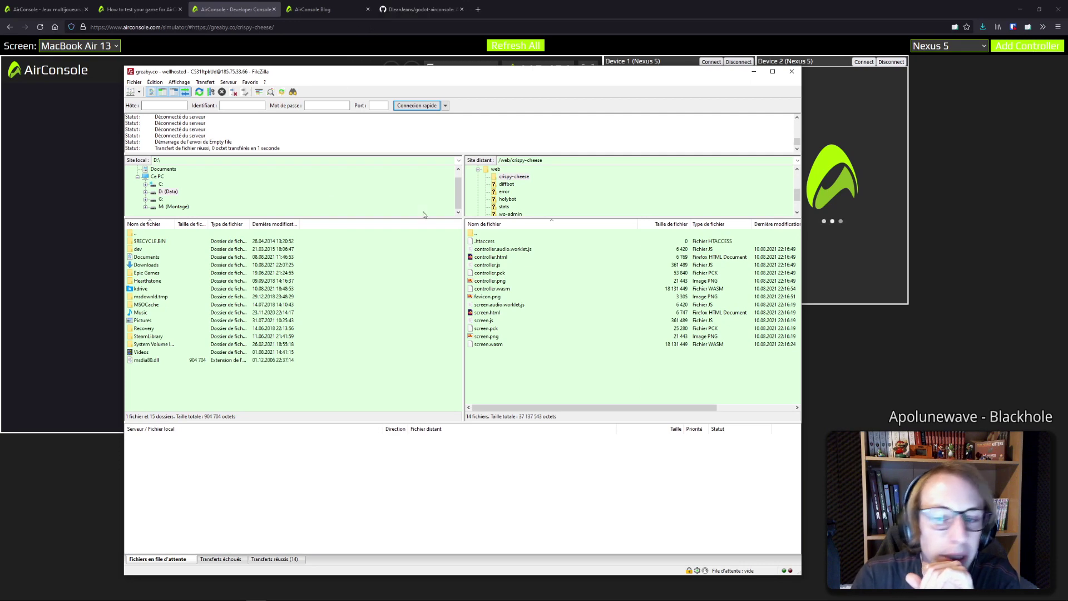
pyautogui.rightClick(479, 243)
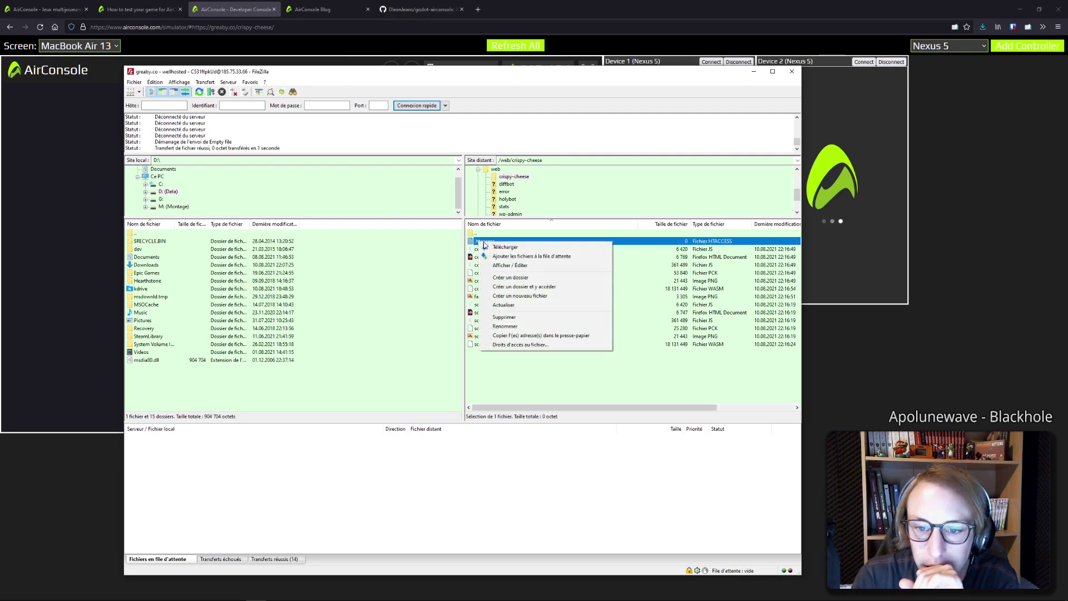
pyautogui.click(516, 266)
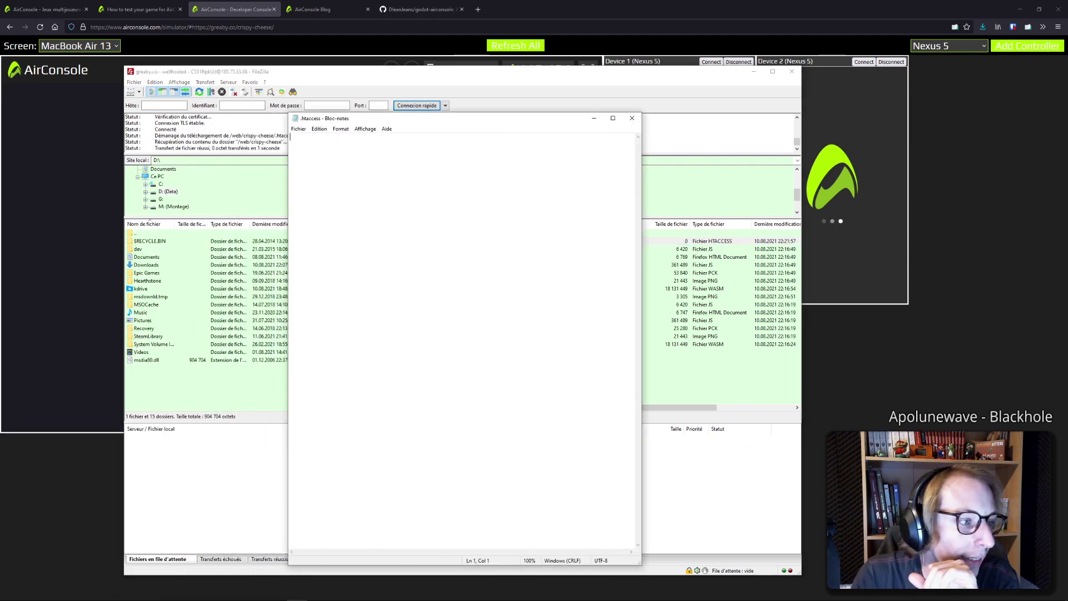
pyautogui.click(381, 175)
pyautogui.write('Header append X-FRAME-OPTIONS "ALLOW-FROM https://example.com/"')
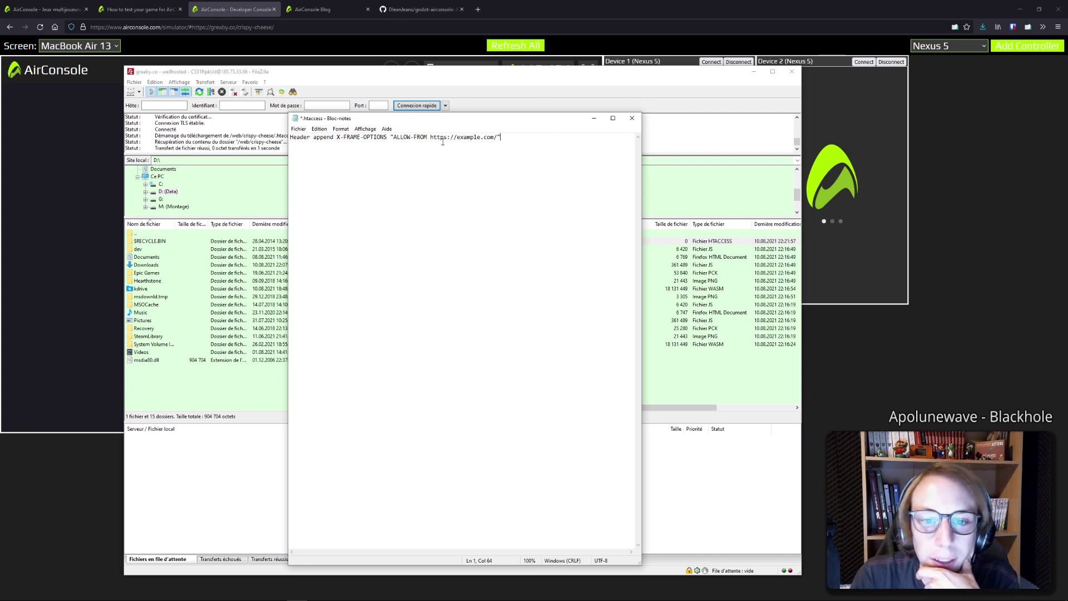
pyautogui.moveTo(430, 136); pyautogui.dragTo(497, 137)
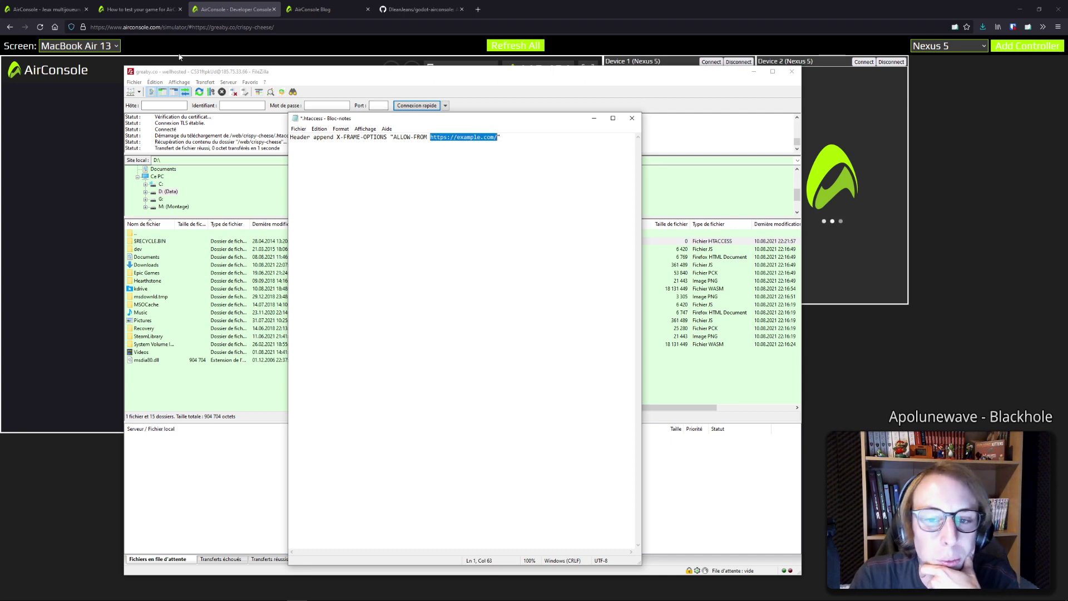
pyautogui.moveTo(92, 26); pyautogui.dragTo(162, 27)
pyautogui.hotkey('ctrl', 'c')
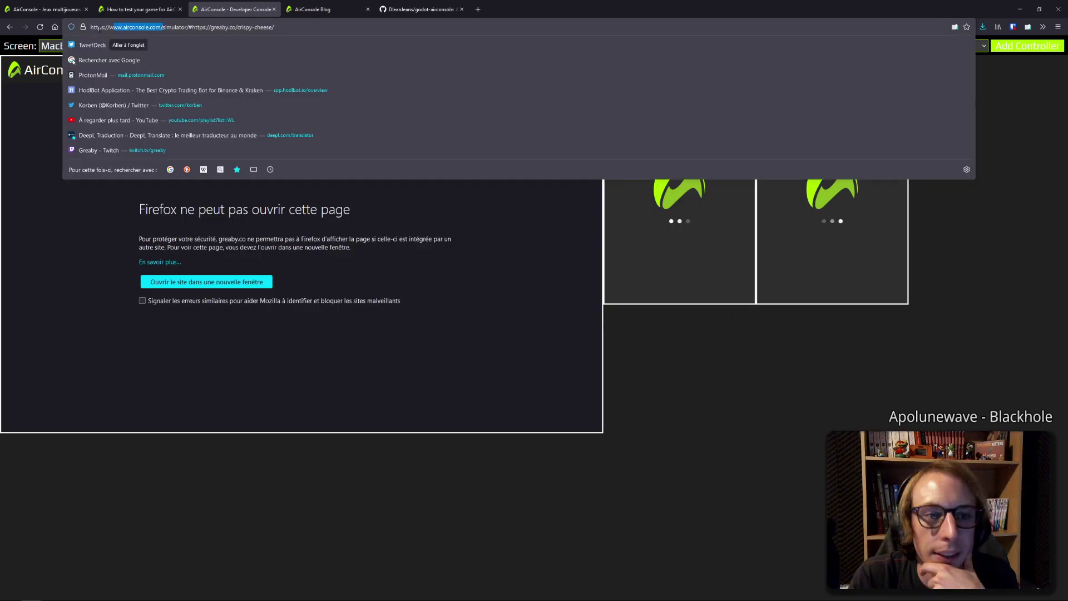
pyautogui.click(295, 593)
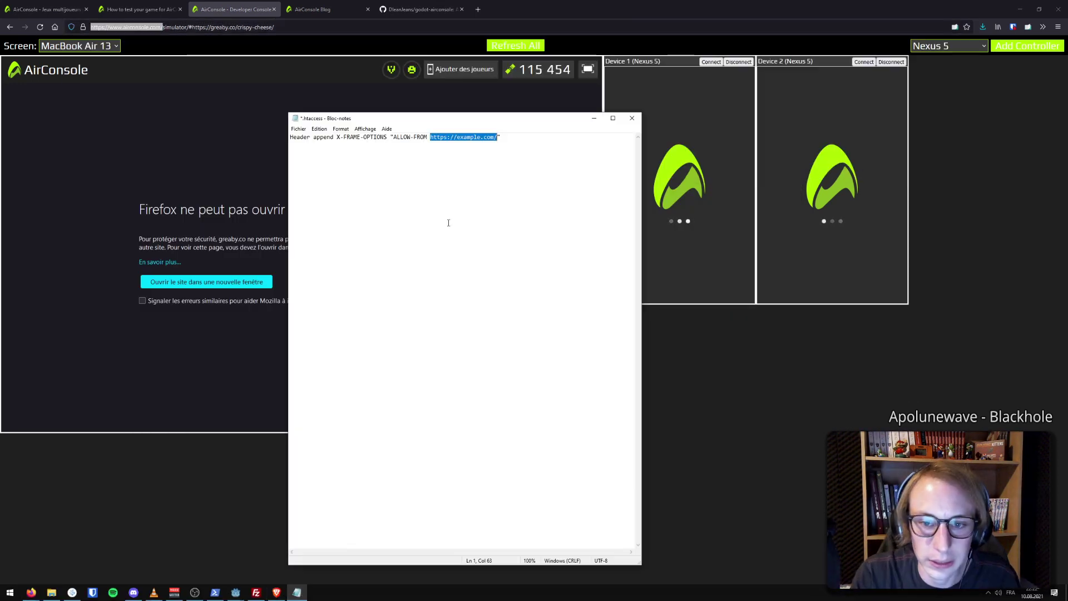
pyautogui.moveTo(428, 137); pyautogui.dragTo(498, 139)
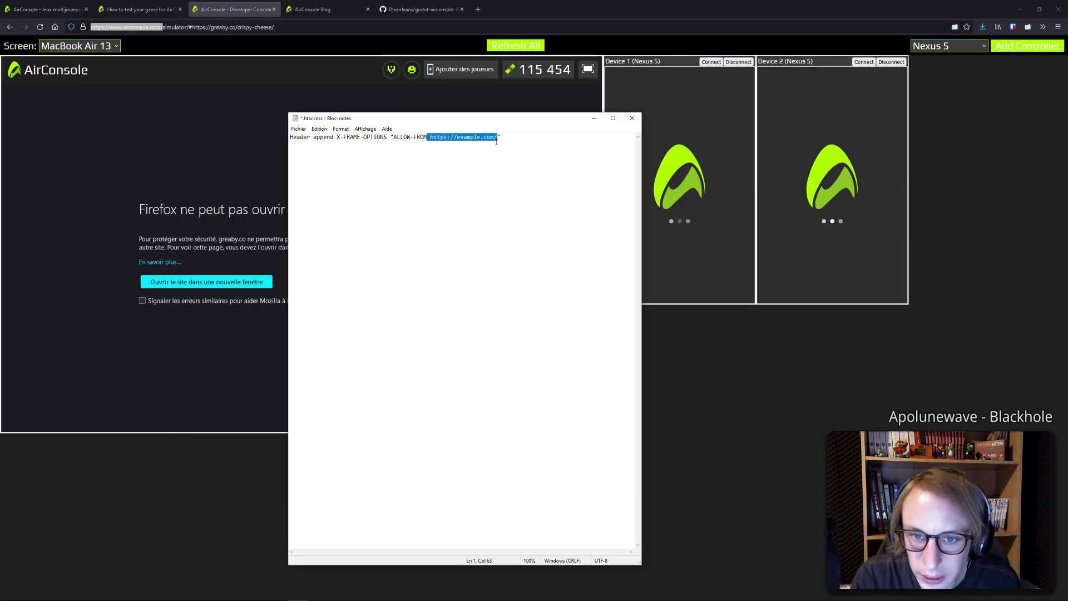
pyautogui.moveTo(428, 136); pyautogui.dragTo(498, 138)
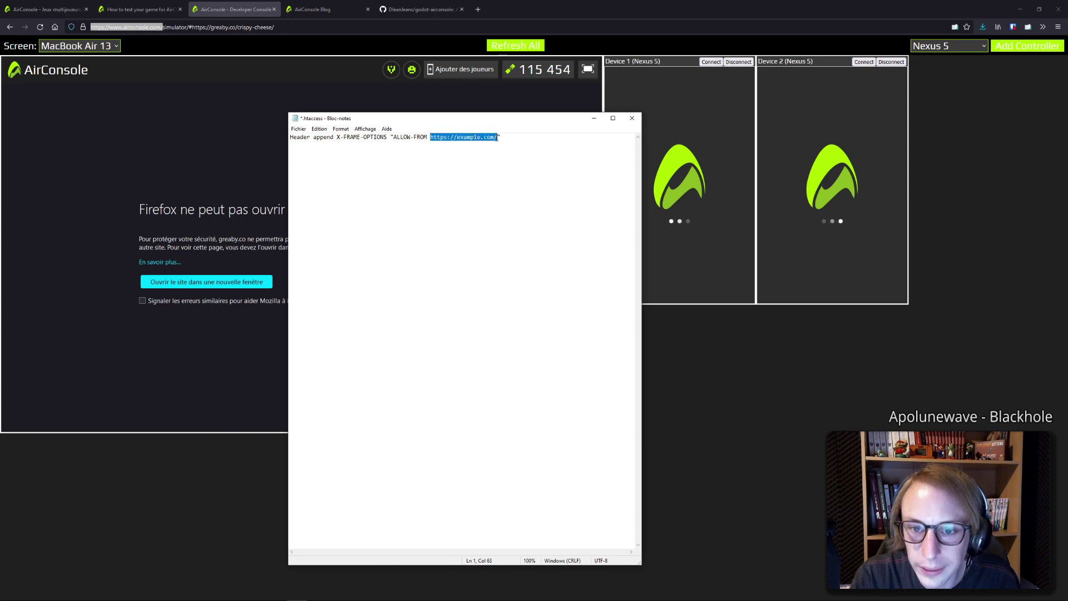
pyautogui.hotkey('ctrl', 'v')
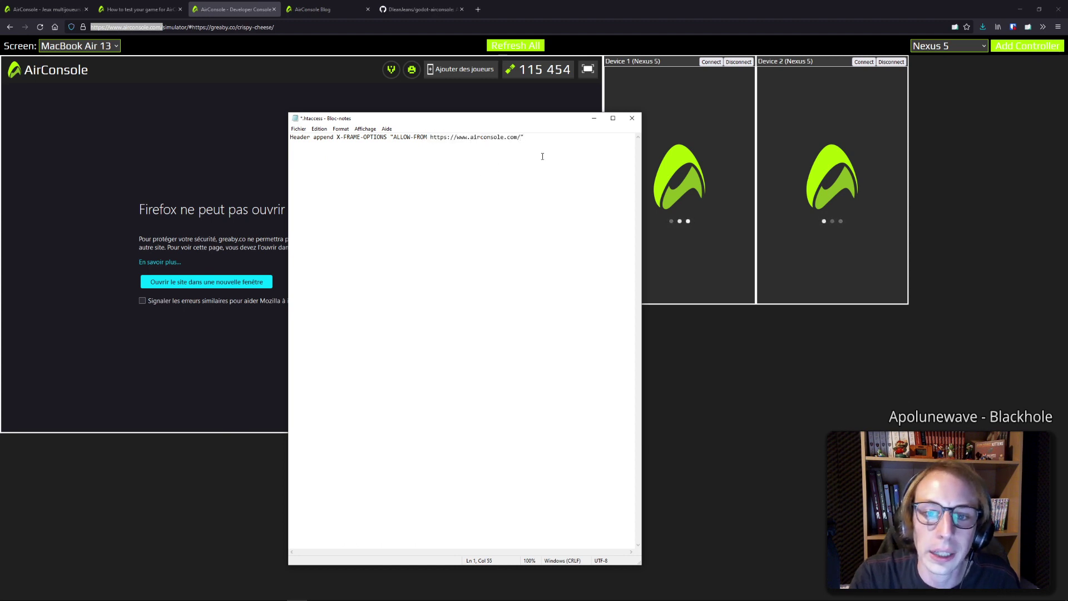
# Save .htaccess and confirm re-uploading it to the server in FileZilla
pyautogui.click(543, 157)
pyautogui.hotkey('ctrl', 's')
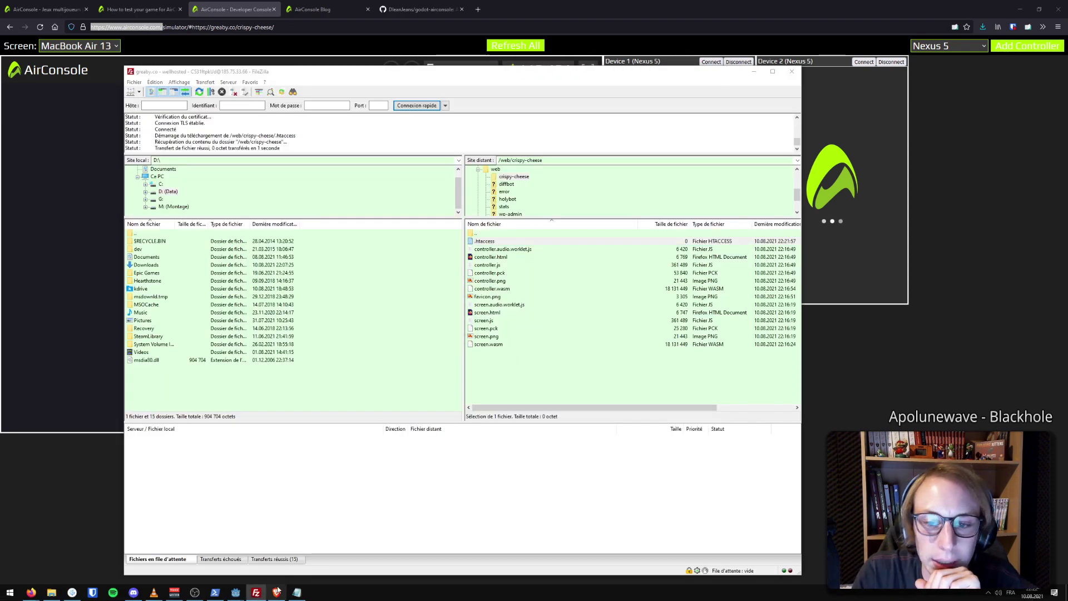
pyautogui.click(256, 593)
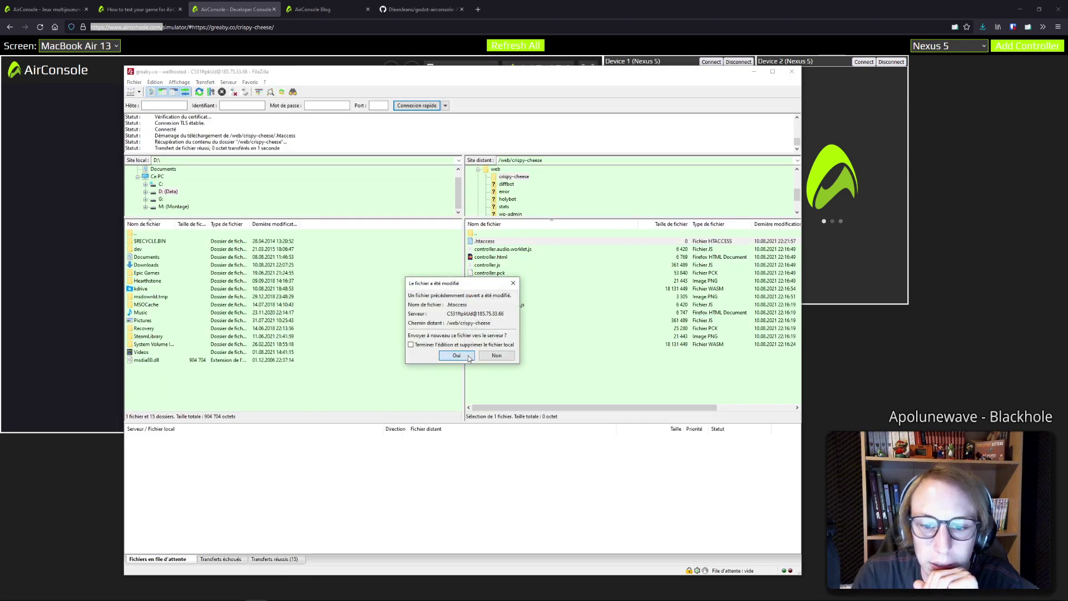
pyautogui.click(456, 355)
pyautogui.click(762, 71)
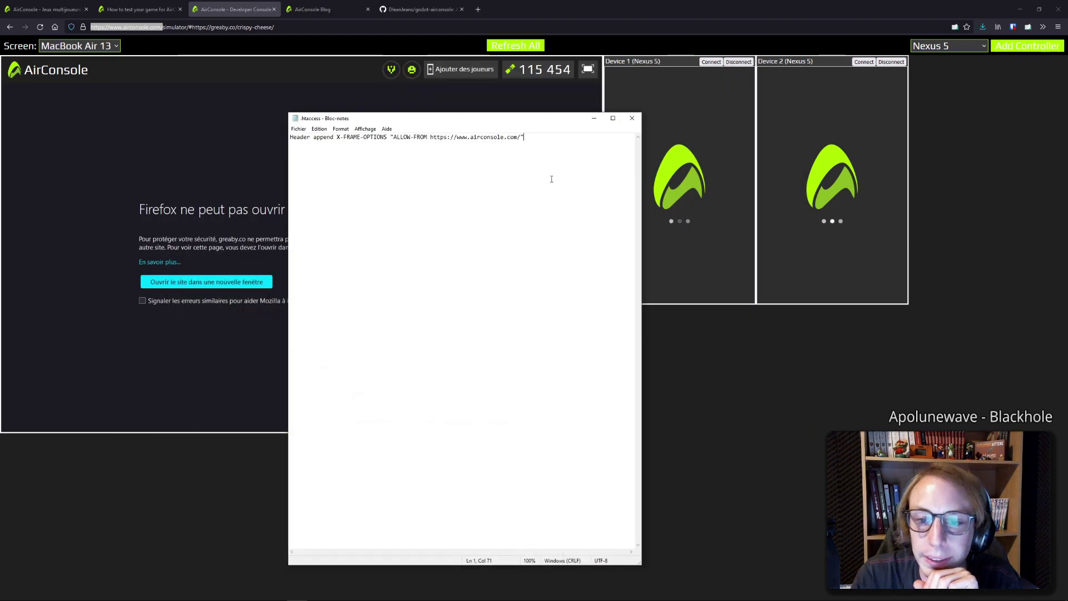
pyautogui.click(631, 119)
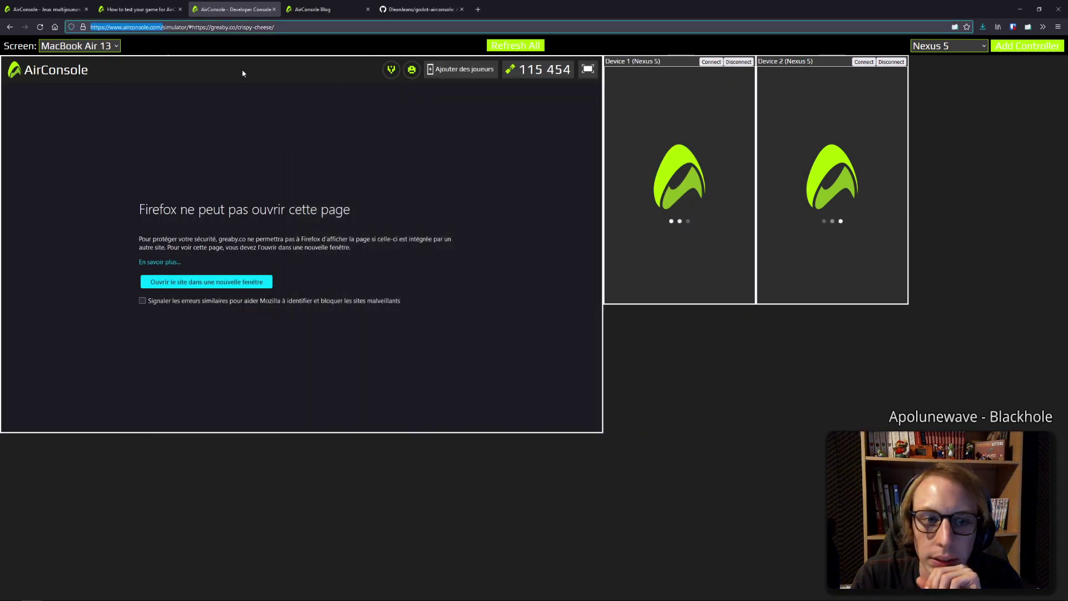
pyautogui.click(40, 29)
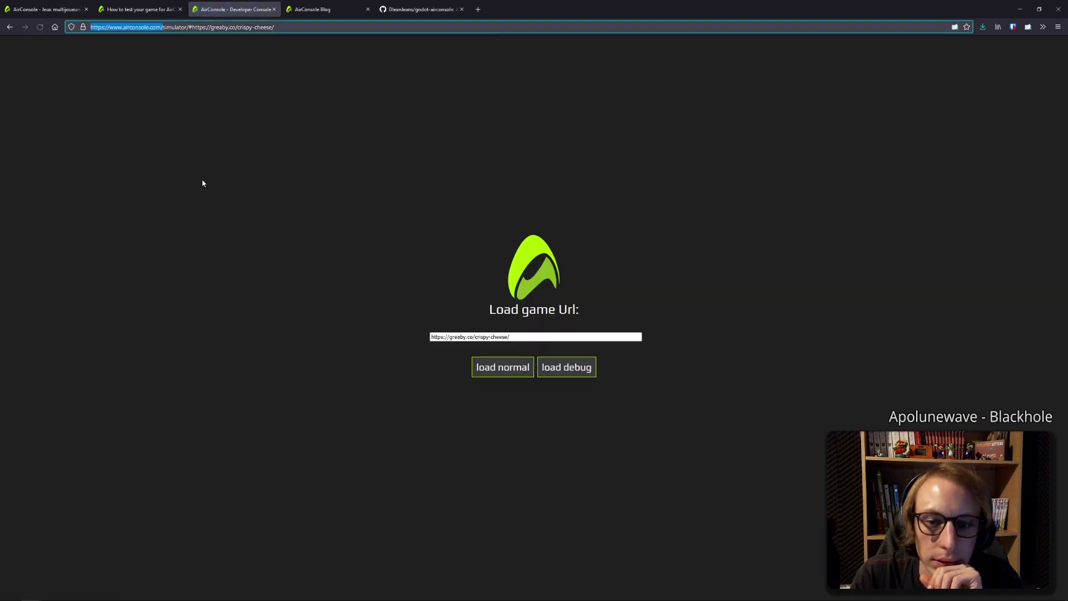
pyautogui.click(490, 372)
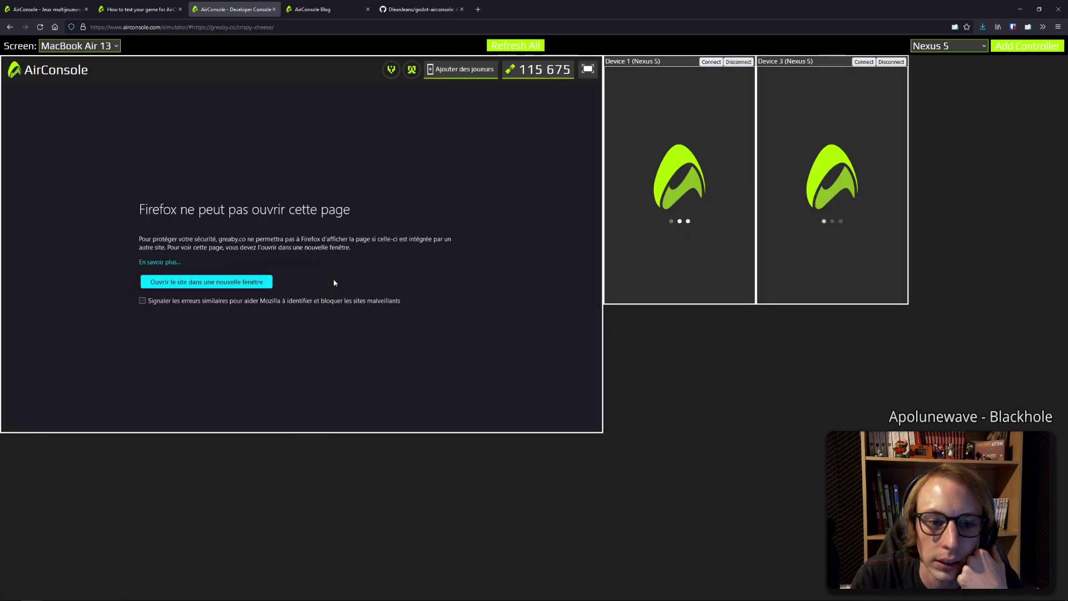
pyautogui.click(241, 285)
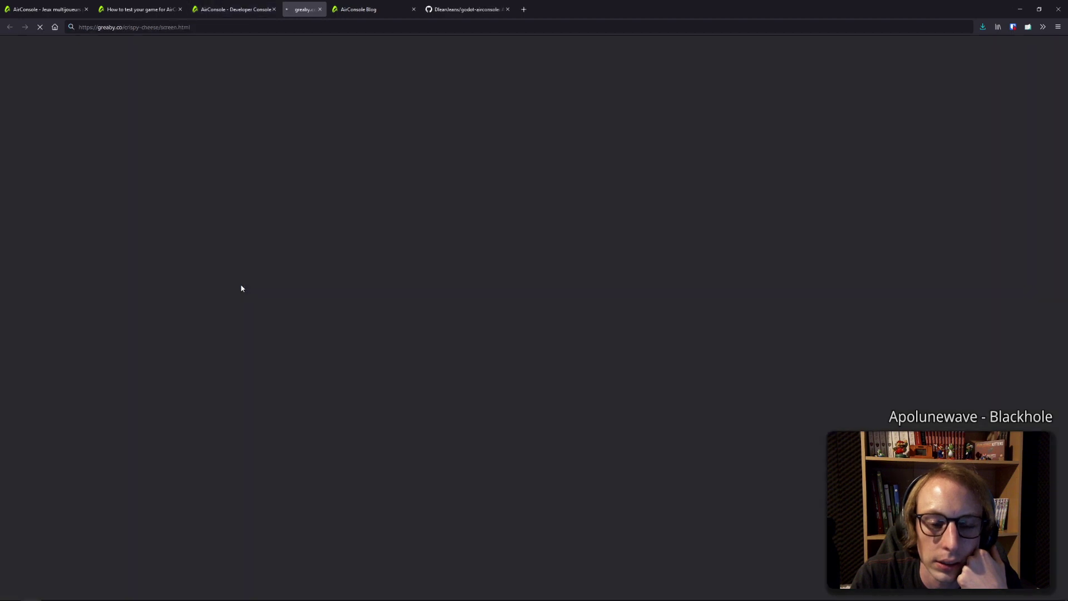
pyautogui.click(368, 10)
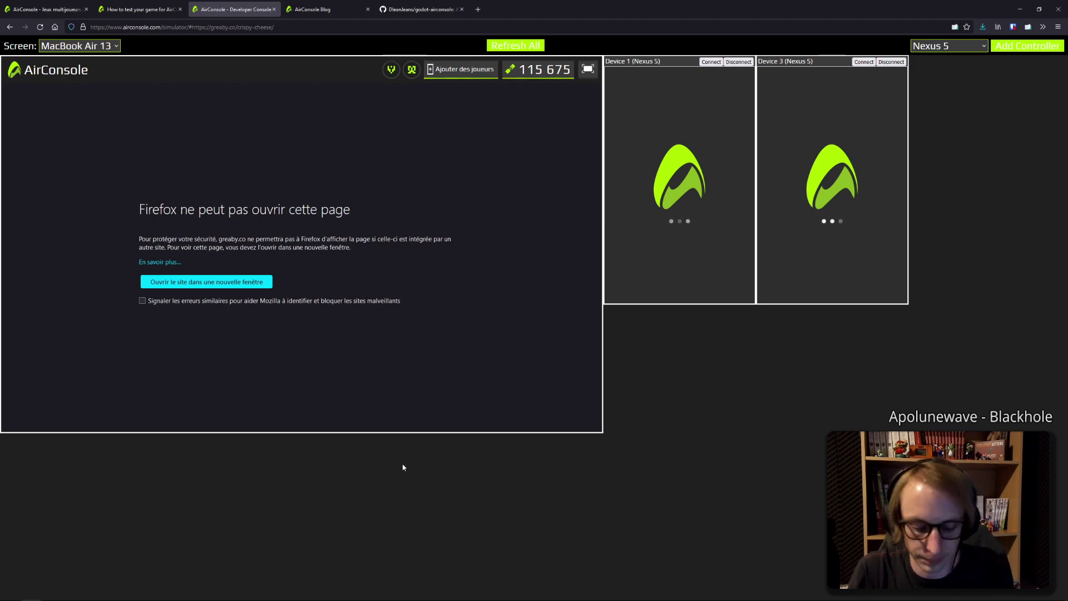
# Open the browser developer tools, widen the panel, and switch to the Network view
pyautogui.press('F12')
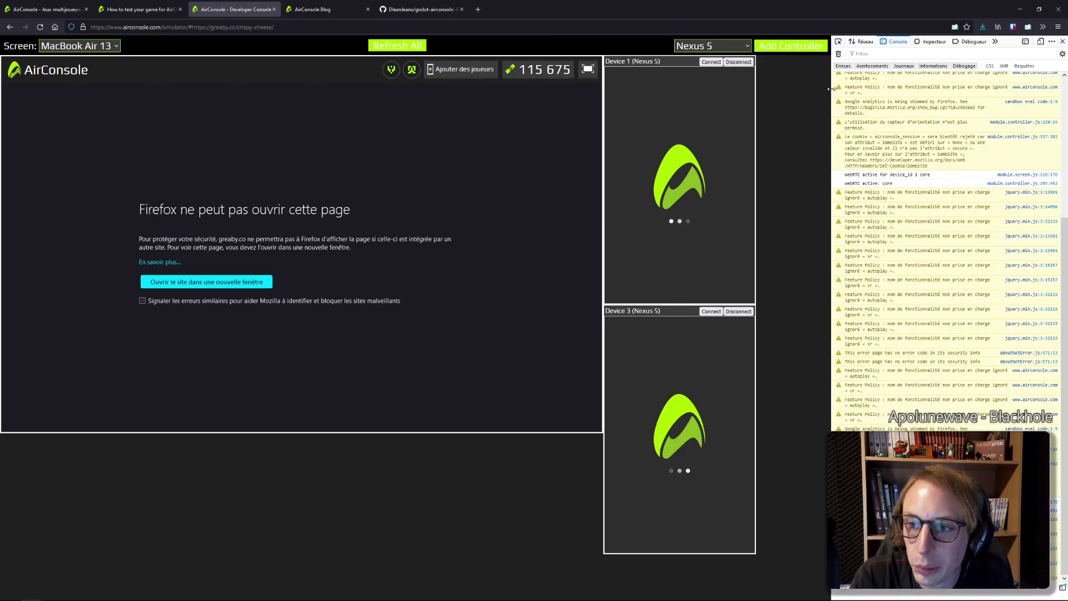
pyautogui.moveTo(831, 89); pyautogui.dragTo(695, 115)
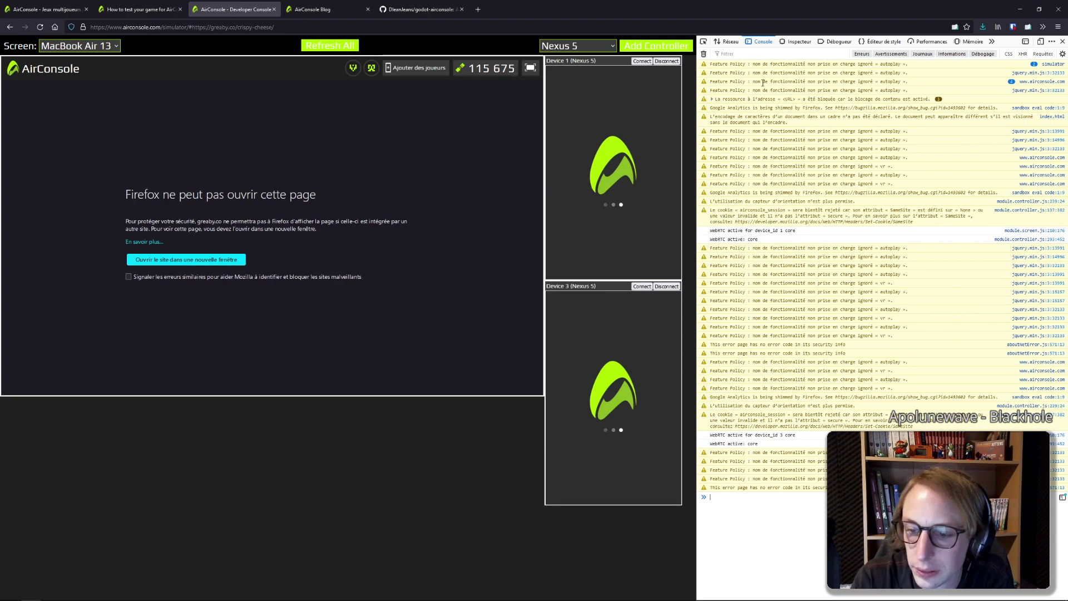
pyautogui.click(835, 43)
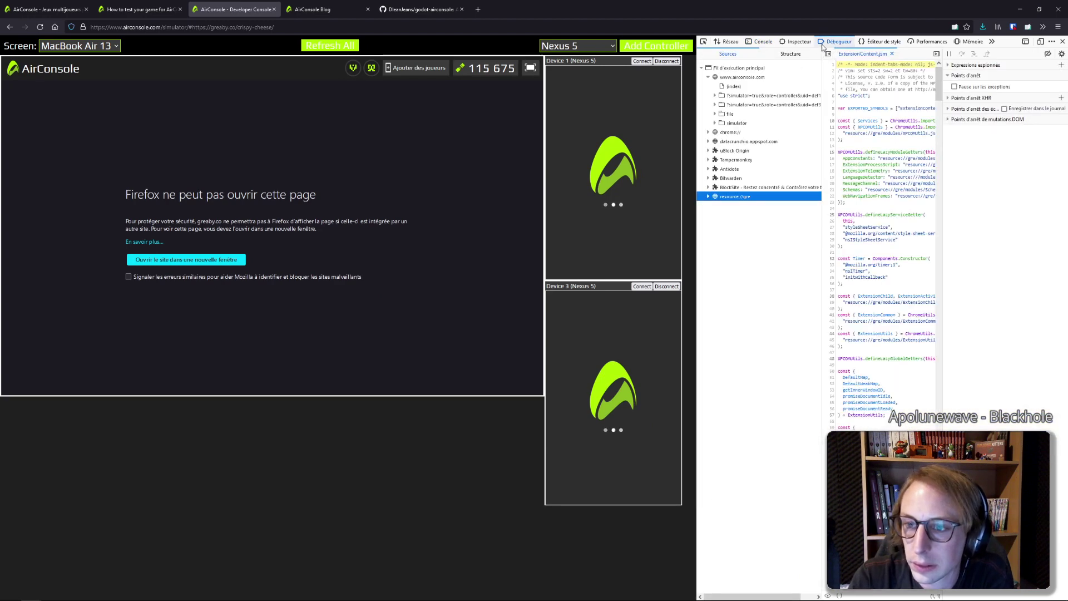
pyautogui.click(779, 44)
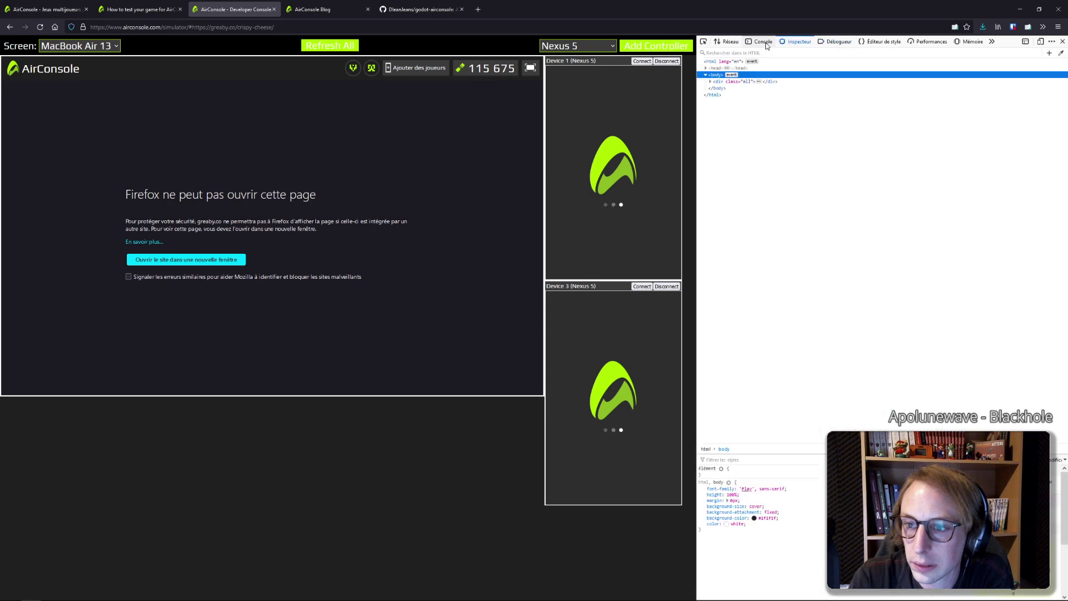
pyautogui.click(737, 42)
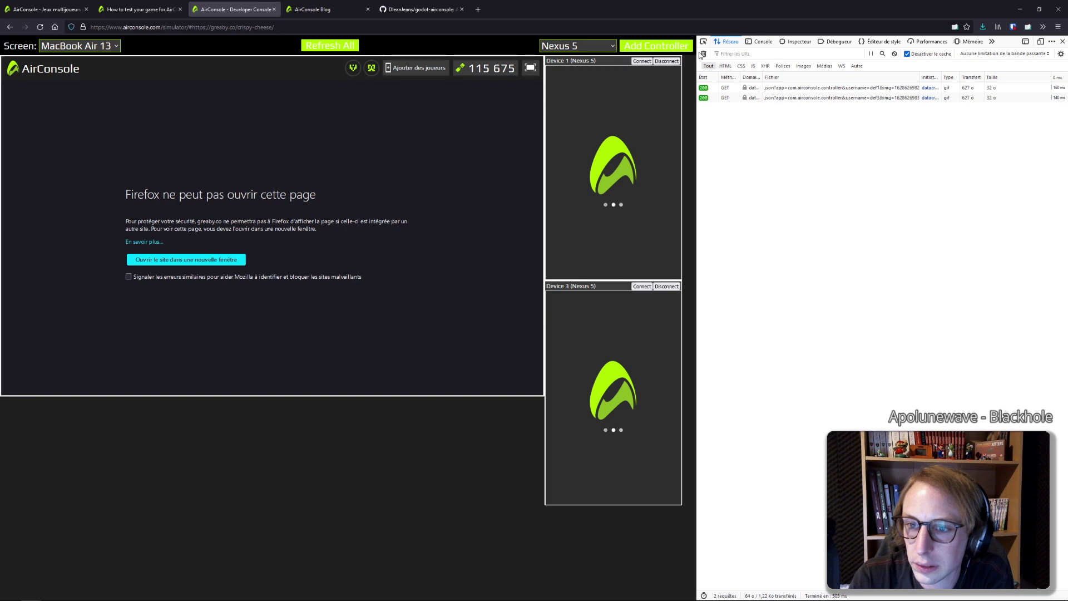
# Reload the simulator game and filter the network requests to 'greaby'
pyautogui.click(40, 26)
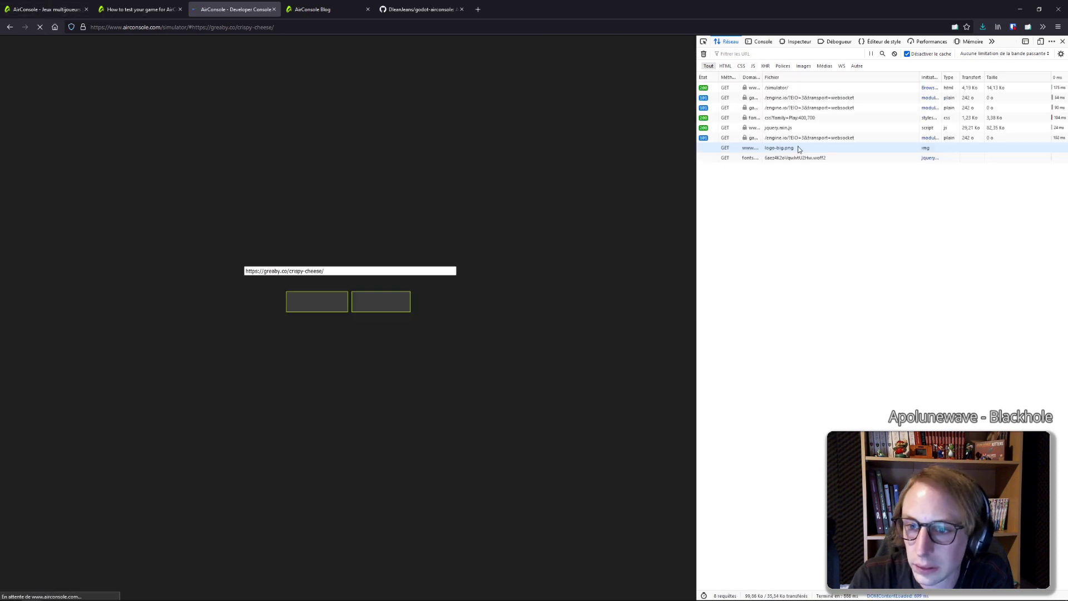
pyautogui.click(372, 365)
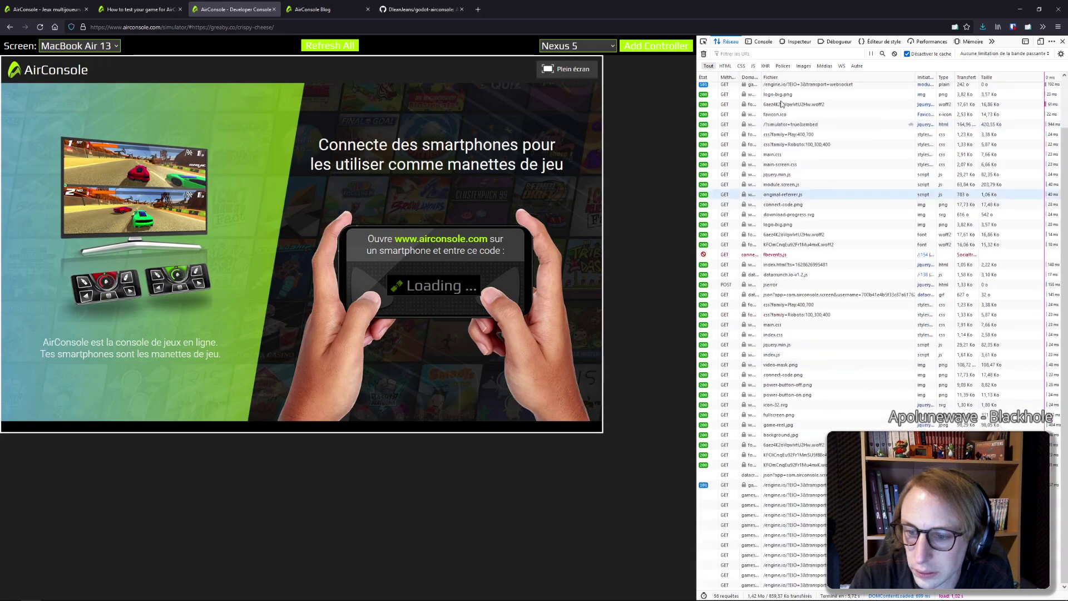
pyautogui.click(777, 54)
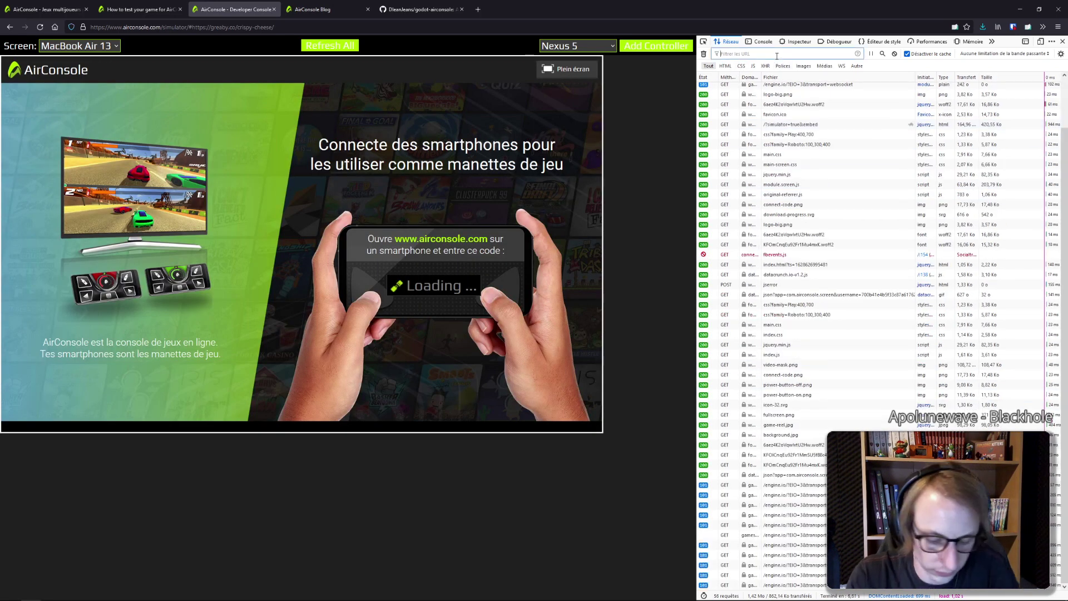
pyautogui.write('greaby')
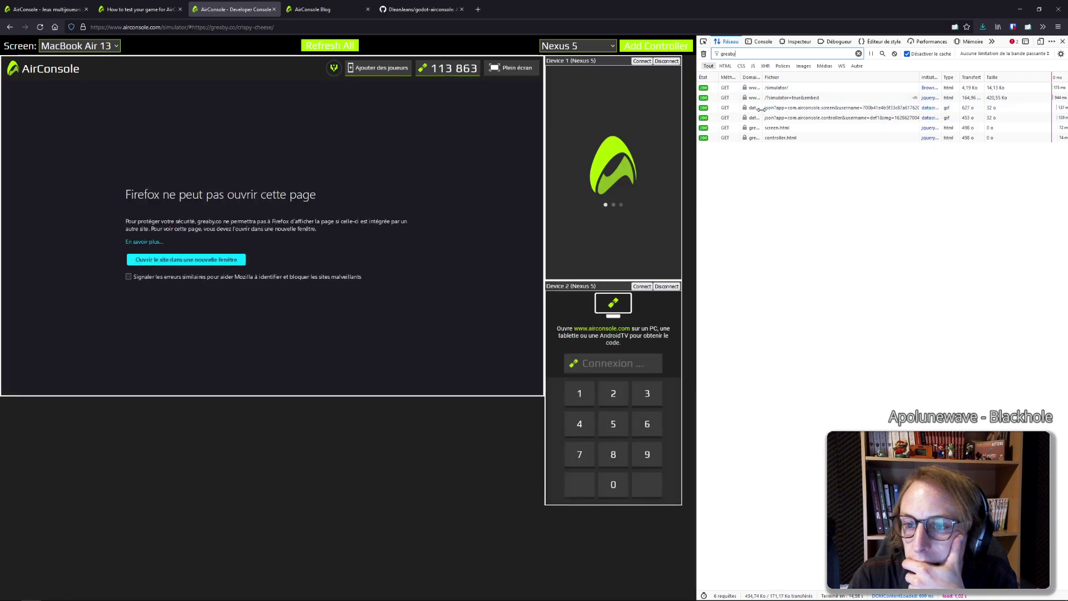
# Check screen.html's headers and the console, spotting the conflicting sameorigin X-Frame-Options, then switch to the gist
pyautogui.click(777, 128)
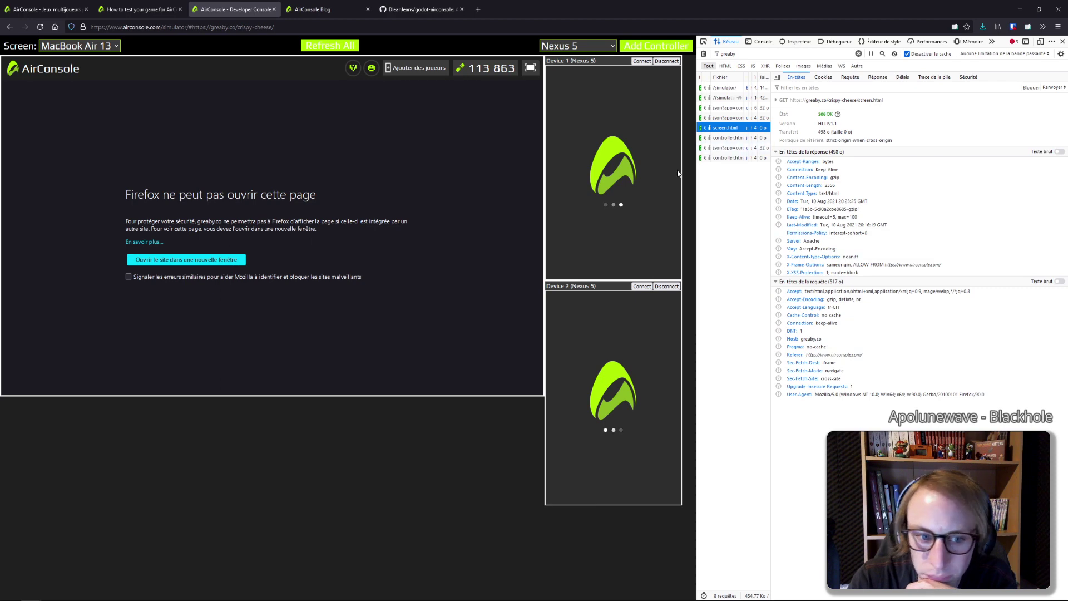
pyautogui.click(759, 41)
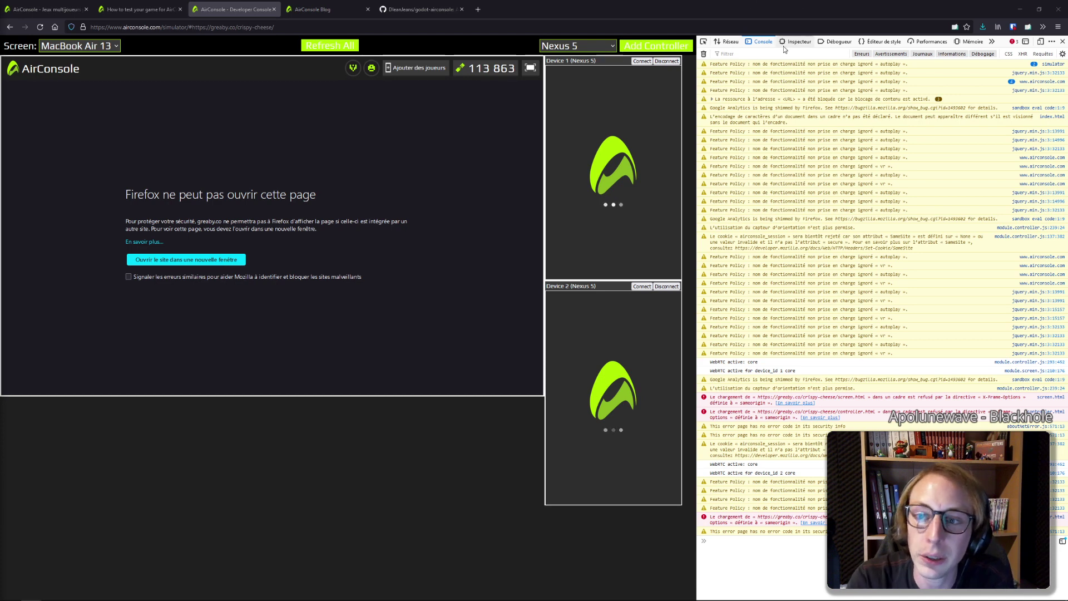
pyautogui.click(728, 44)
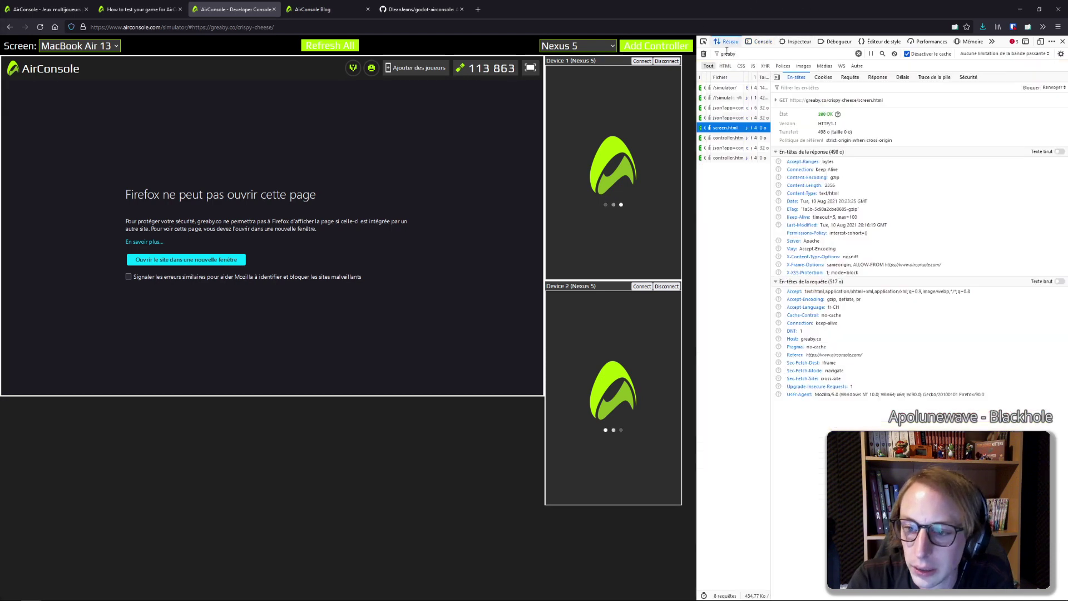
pyautogui.doubleClick(831, 265)
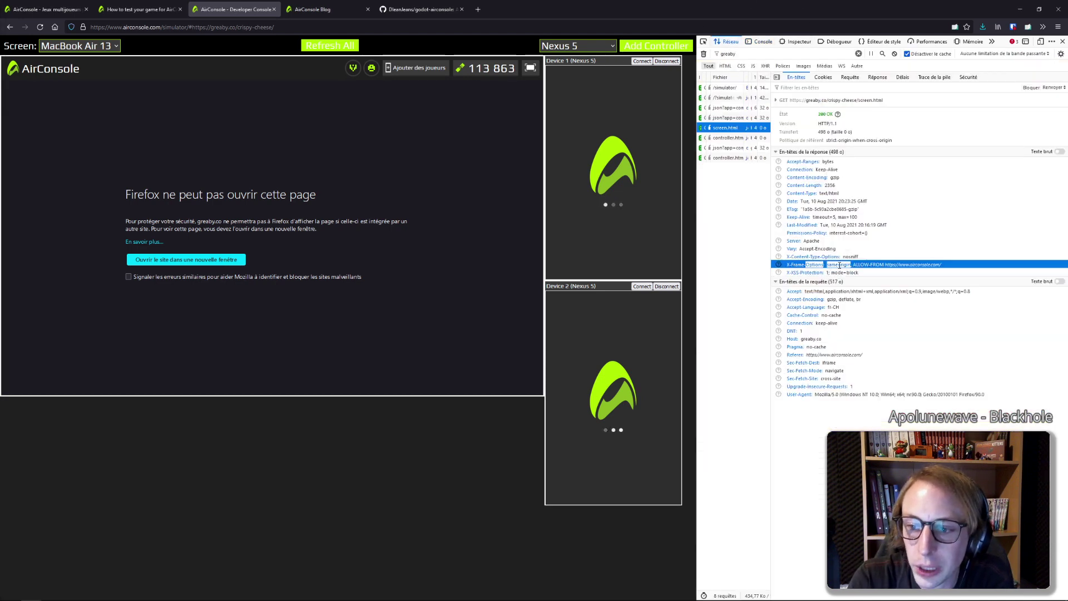
pyautogui.click(840, 265)
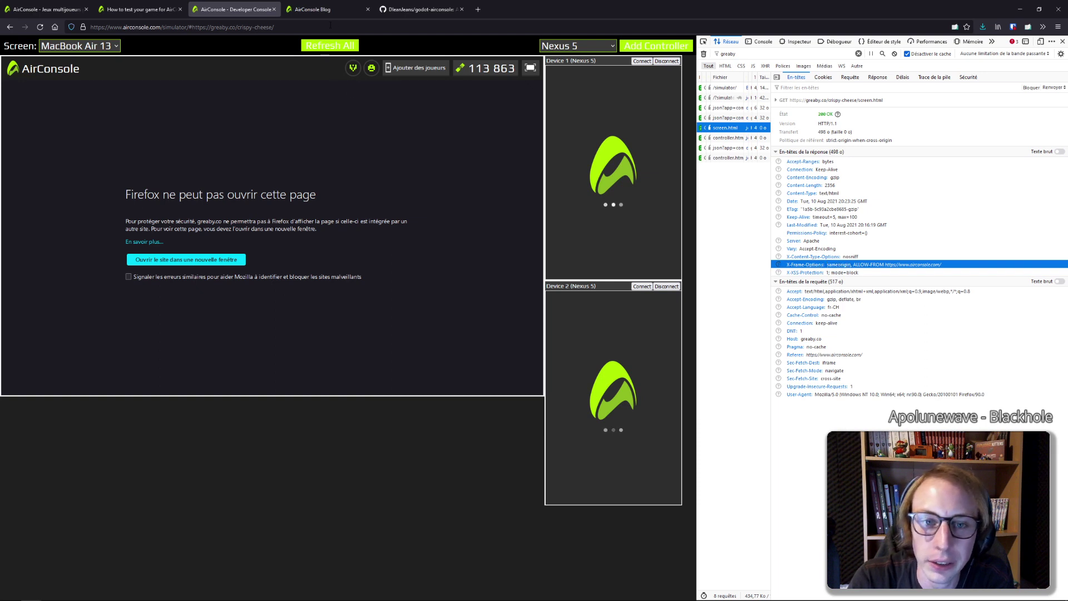
pyautogui.moveTo(41, 598)
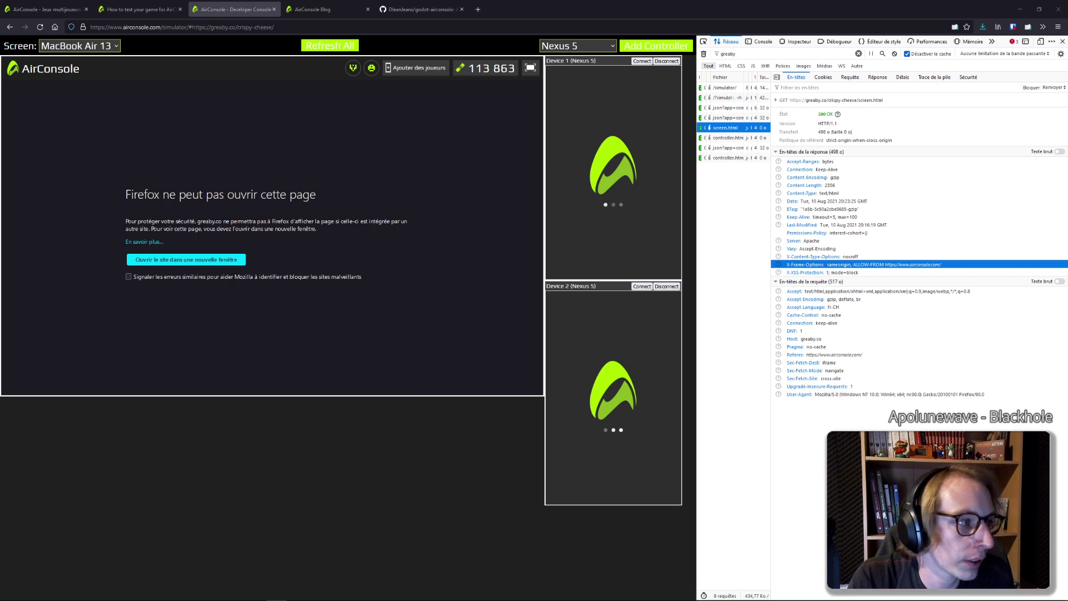
pyautogui.hotkey('alt', 'Tab')
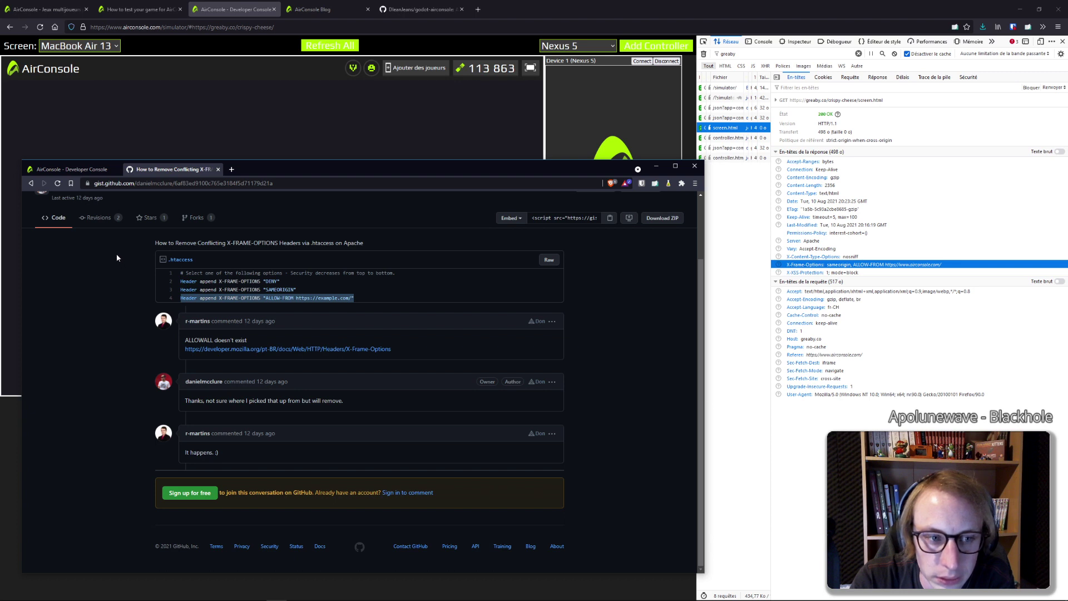
# Search the web for 'X-FRAME-OPTIONS htaccess' using the header name copied from the gist
pyautogui.scroll(3, 116, 257)
pyautogui.click(267, 374)
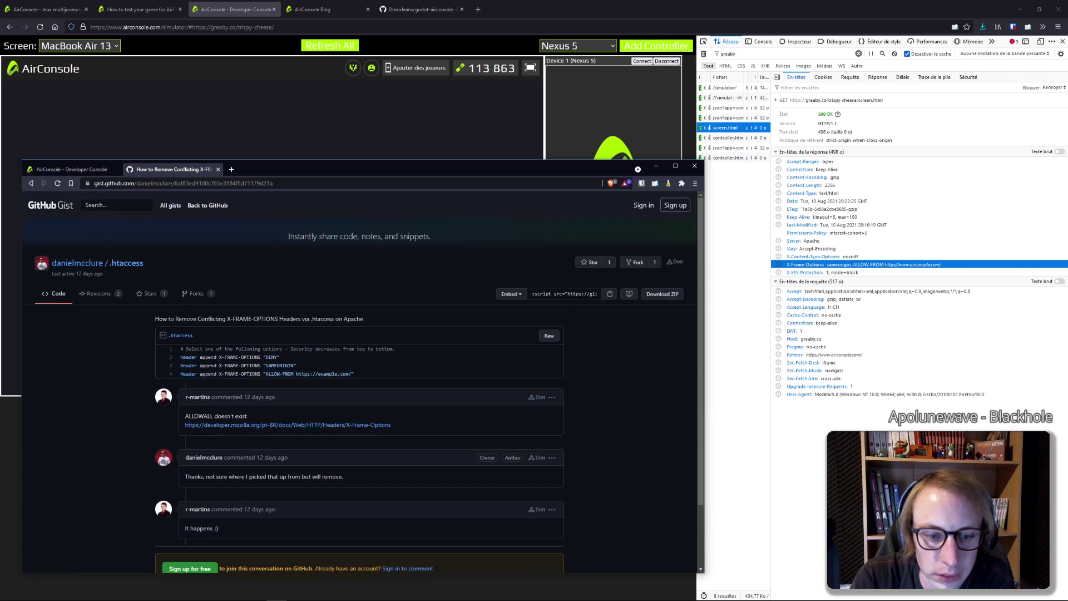
pyautogui.moveTo(219, 374); pyautogui.dragTo(260, 374)
pyautogui.hotkey('ctrl', 'c')
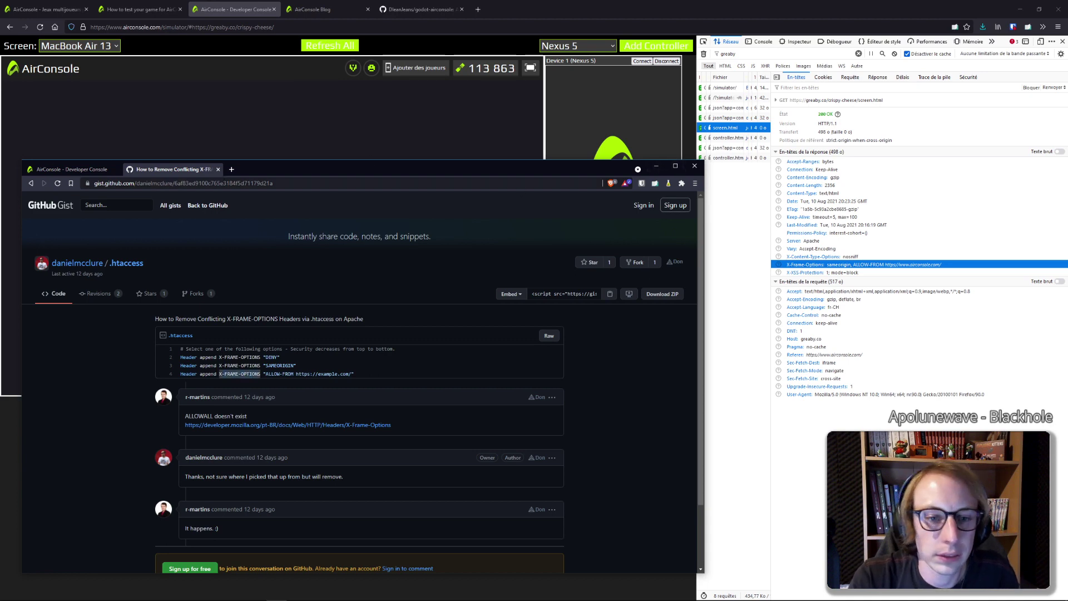
pyautogui.click(231, 169)
pyautogui.hotkey('ctrl', 'v')
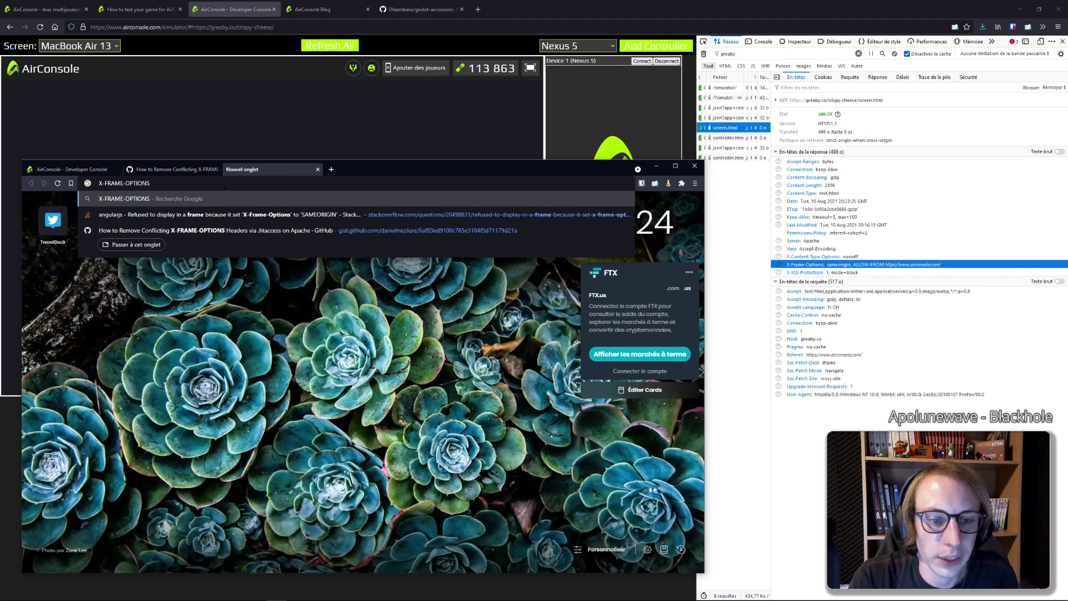
pyautogui.write(' h')
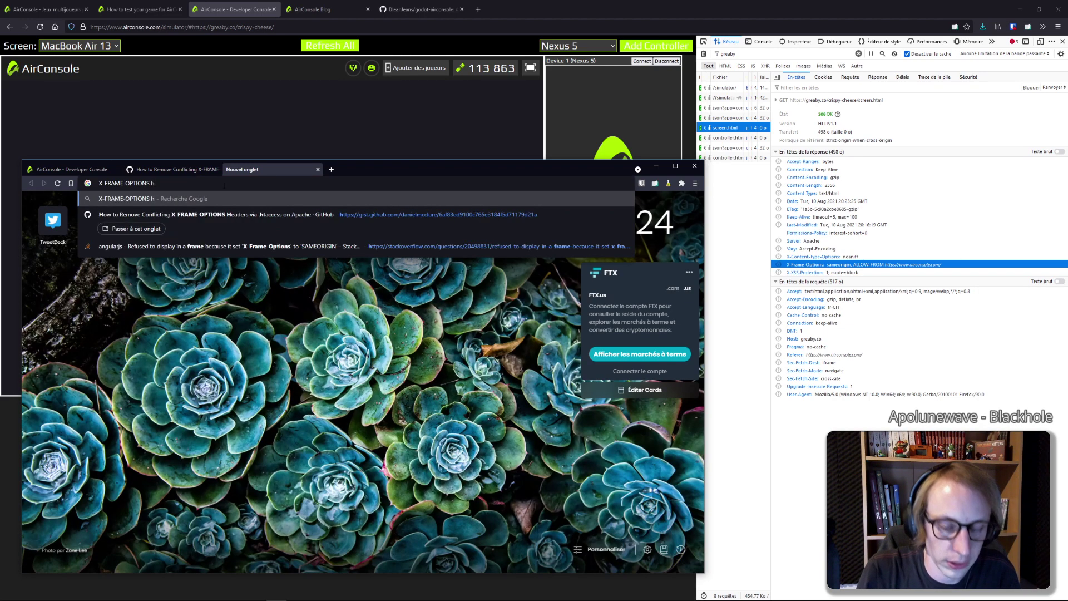
pyautogui.write('tac')
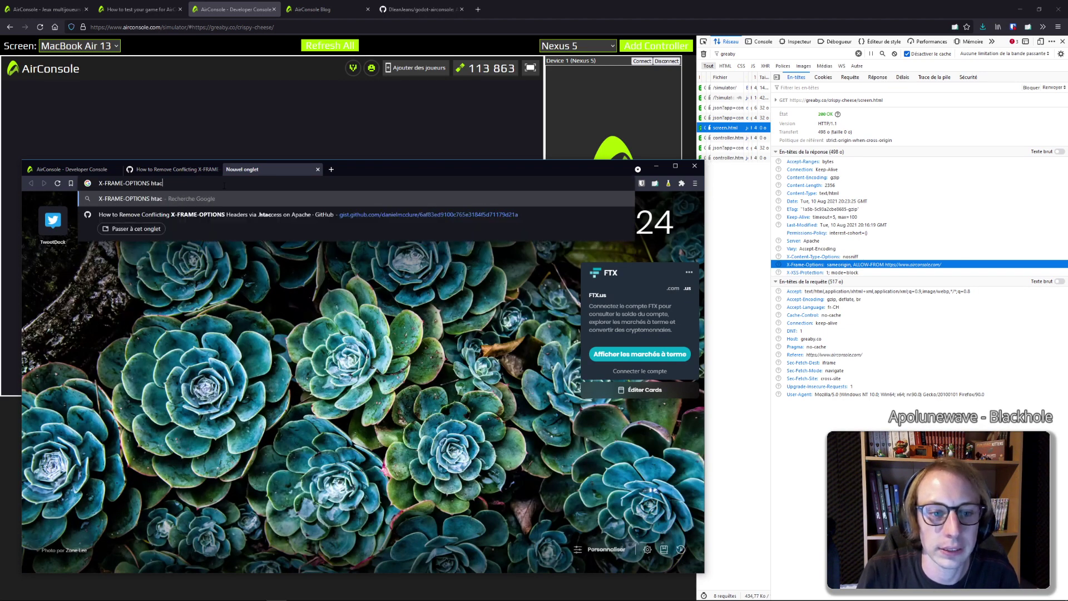
pyautogui.write('cess')
pyautogui.press('Return')
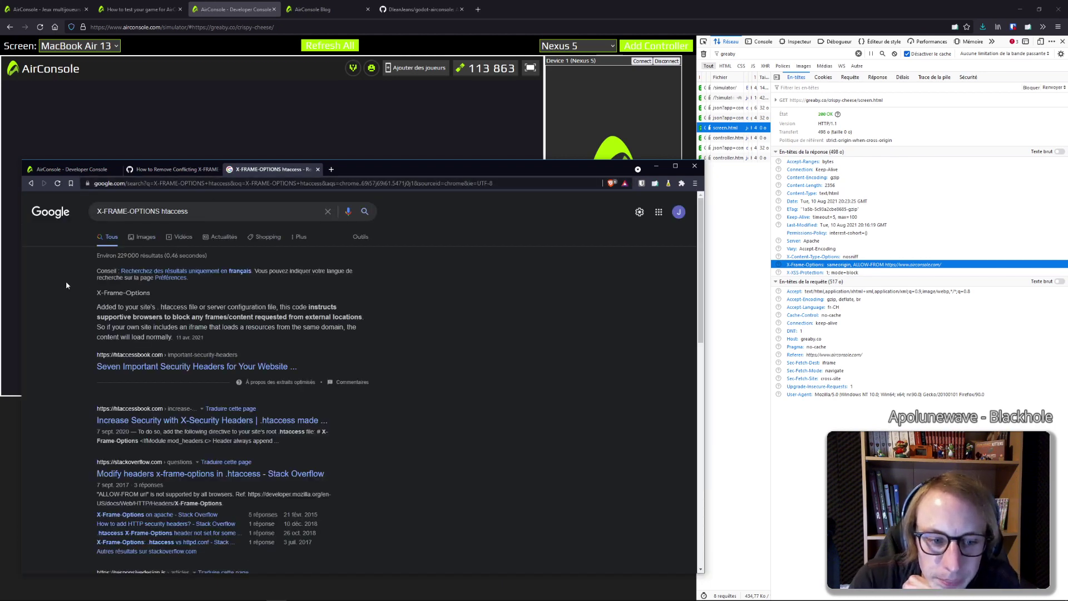
# Read the Seven Important Security Headers article, then minimize the browser
pyautogui.scroll(-1, 137, 327)
pyautogui.click(144, 326)
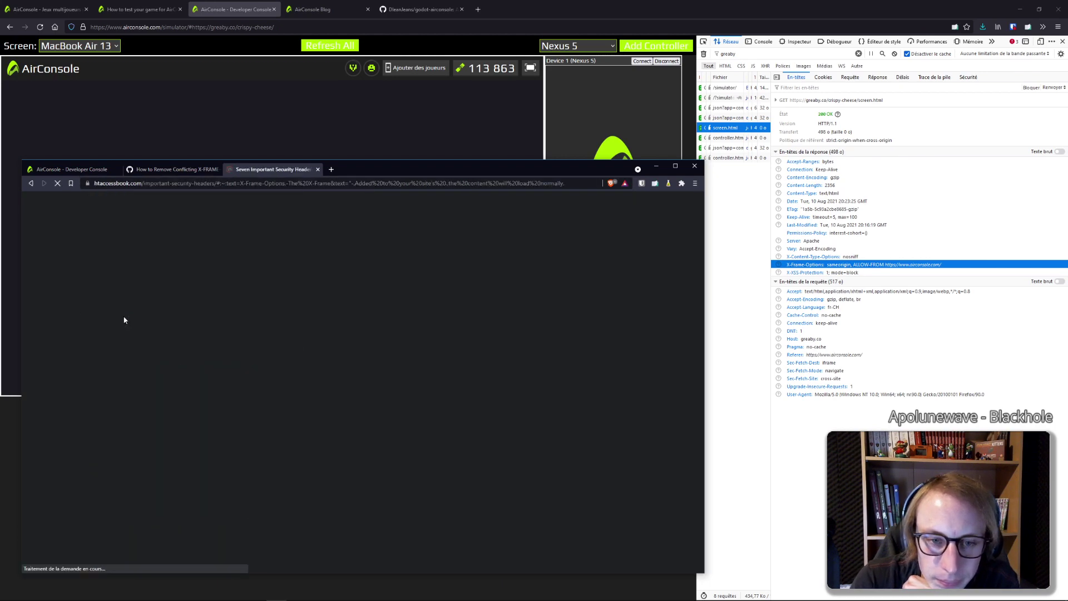
pyautogui.scroll(-5, 118, 315)
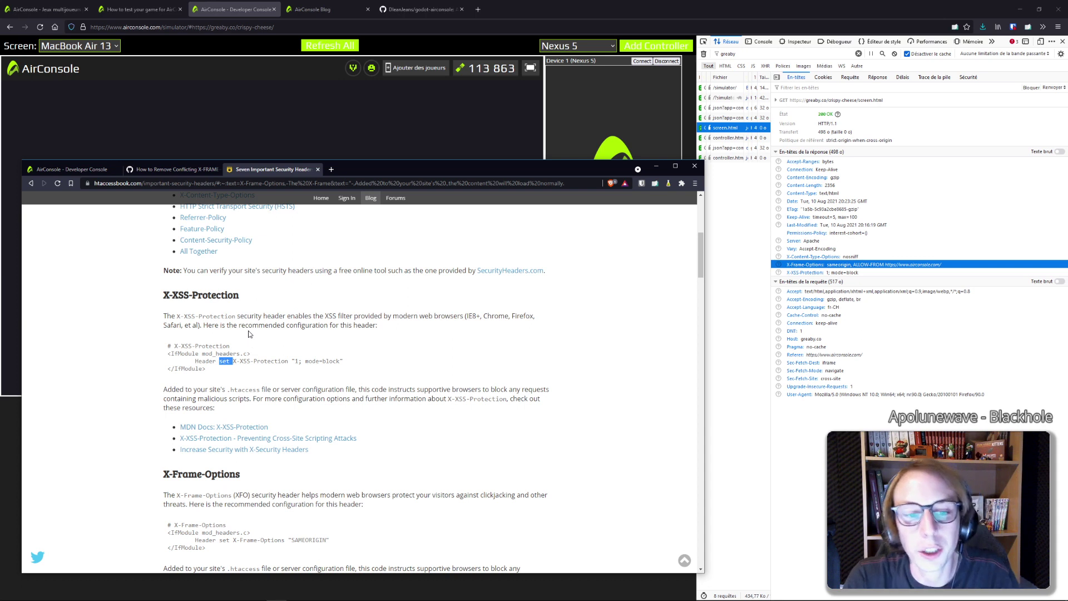
pyautogui.click(656, 170)
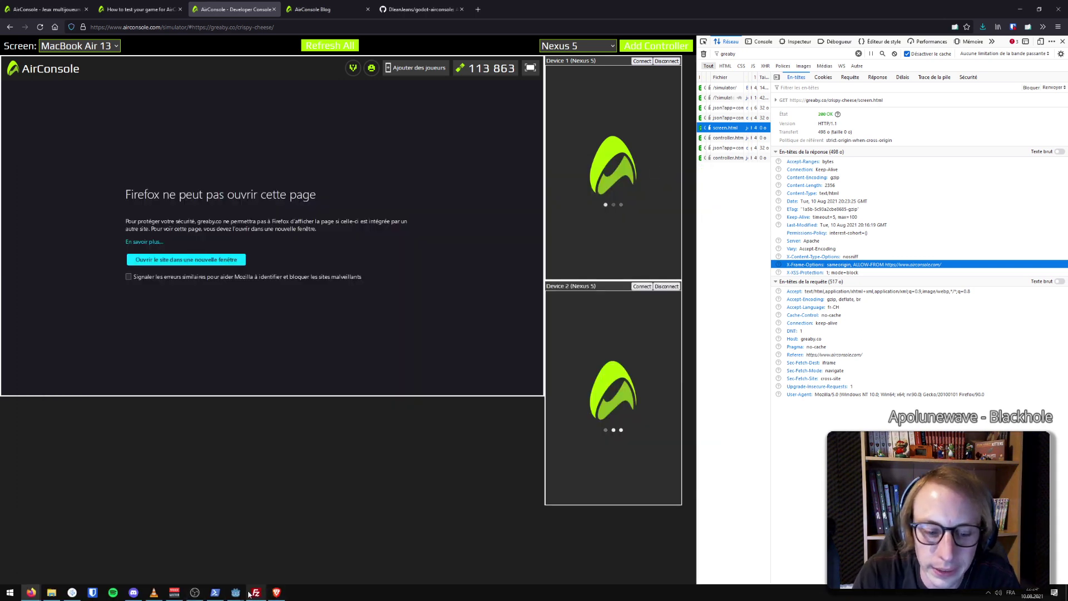
pyautogui.moveTo(221, 596)
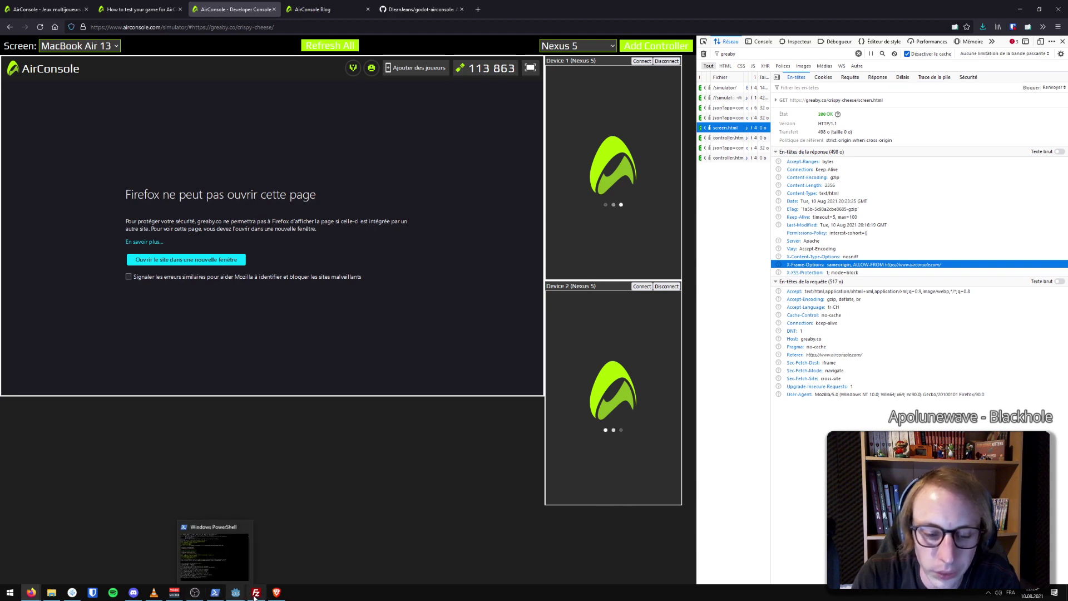
# Change .htaccess from Header append to Header set, re-upload it, and reload the simulator
pyautogui.click(256, 592)
pyautogui.rightClick(489, 242)
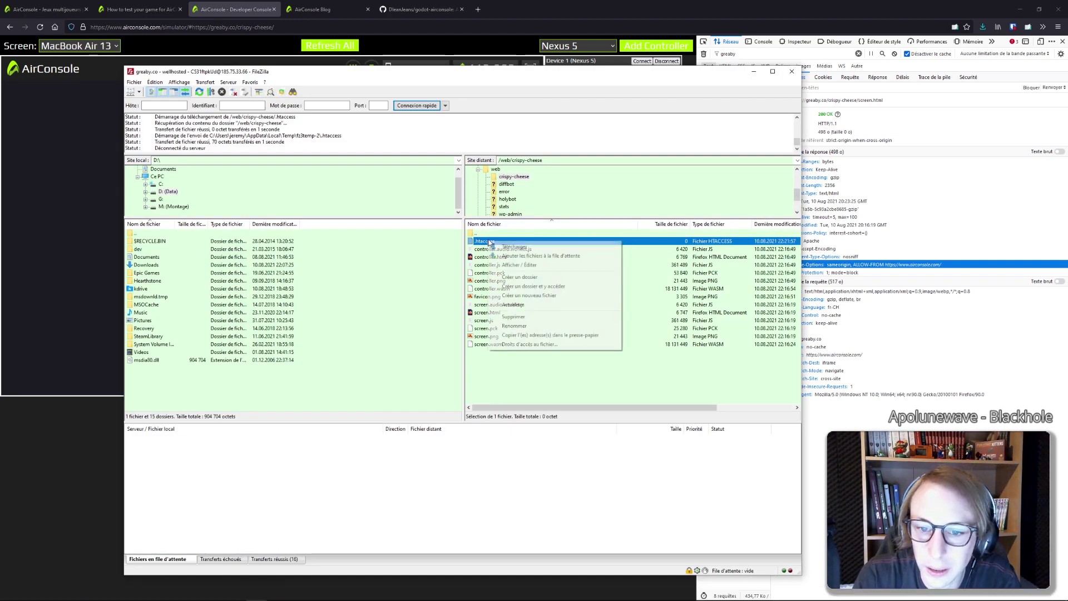
pyautogui.click(503, 264)
pyautogui.click(643, 345)
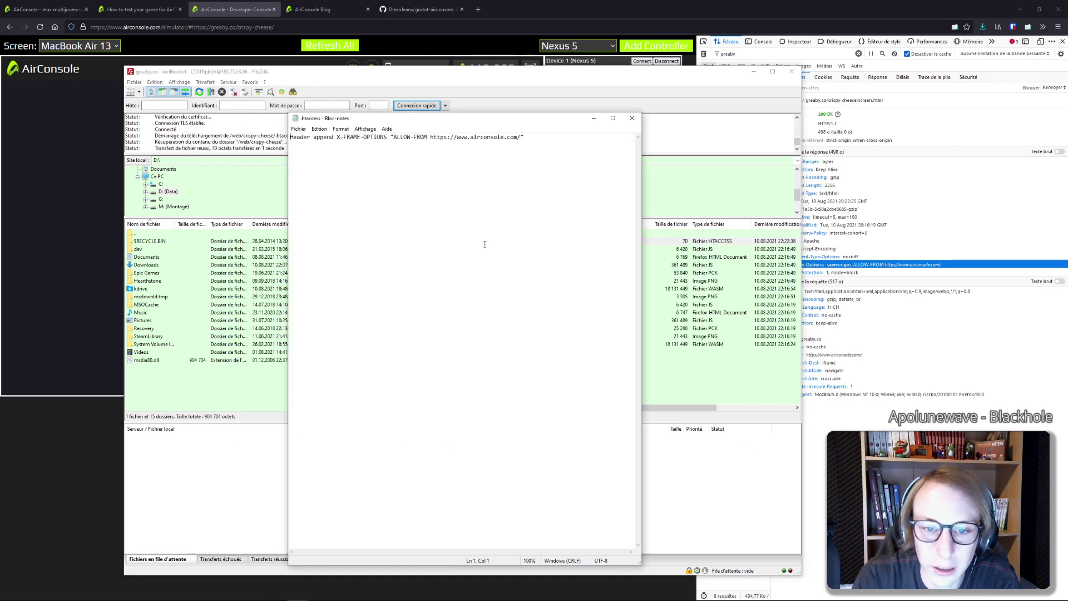
pyautogui.doubleClick(323, 138)
pyautogui.write('set')
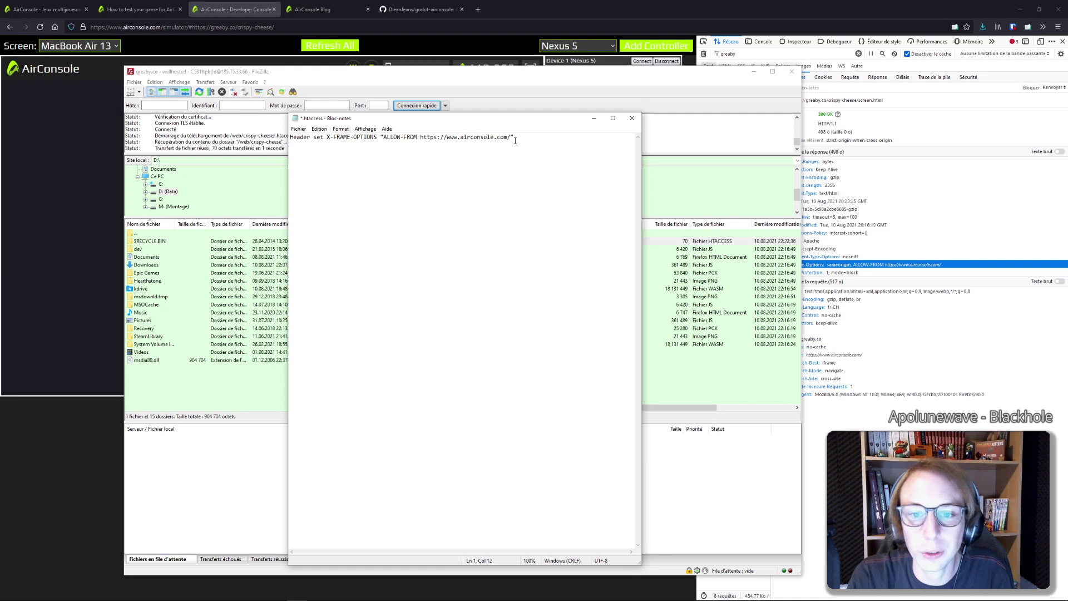
pyautogui.click(632, 118)
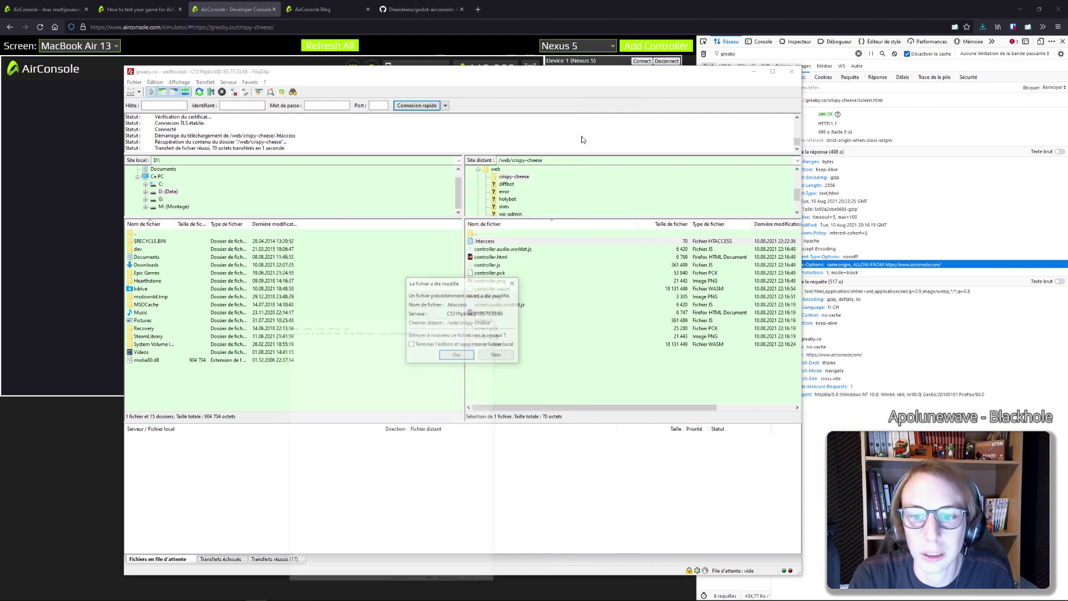
pyautogui.click(469, 358)
pyautogui.click(760, 73)
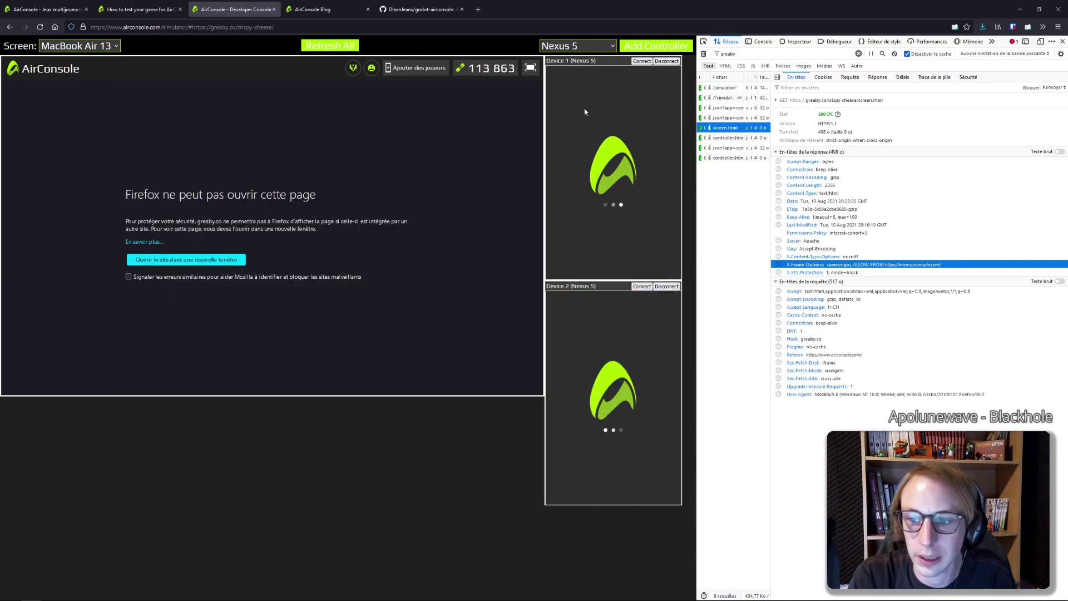
pyautogui.press('F5')
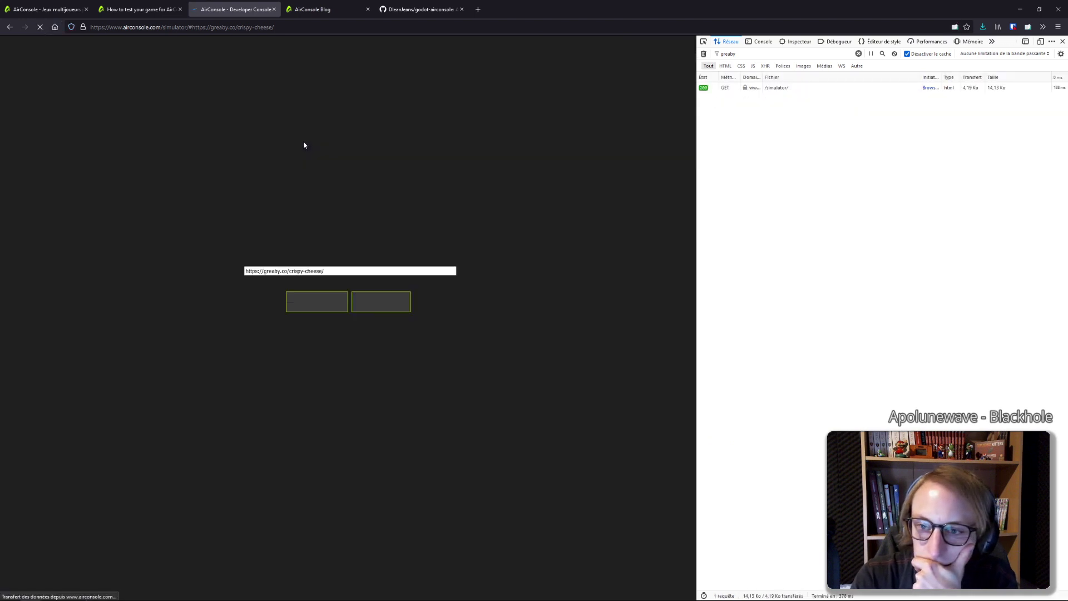
# Load the game into the simulator and review the repeated 'airconsole is not defined' console errors
pyautogui.click(317, 363)
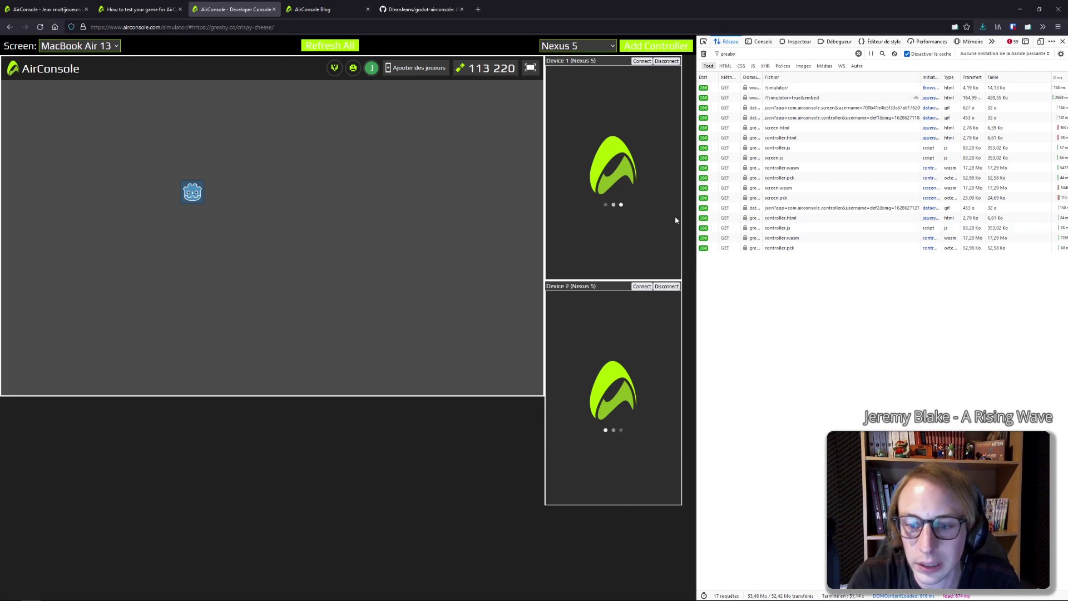
pyautogui.click(763, 42)
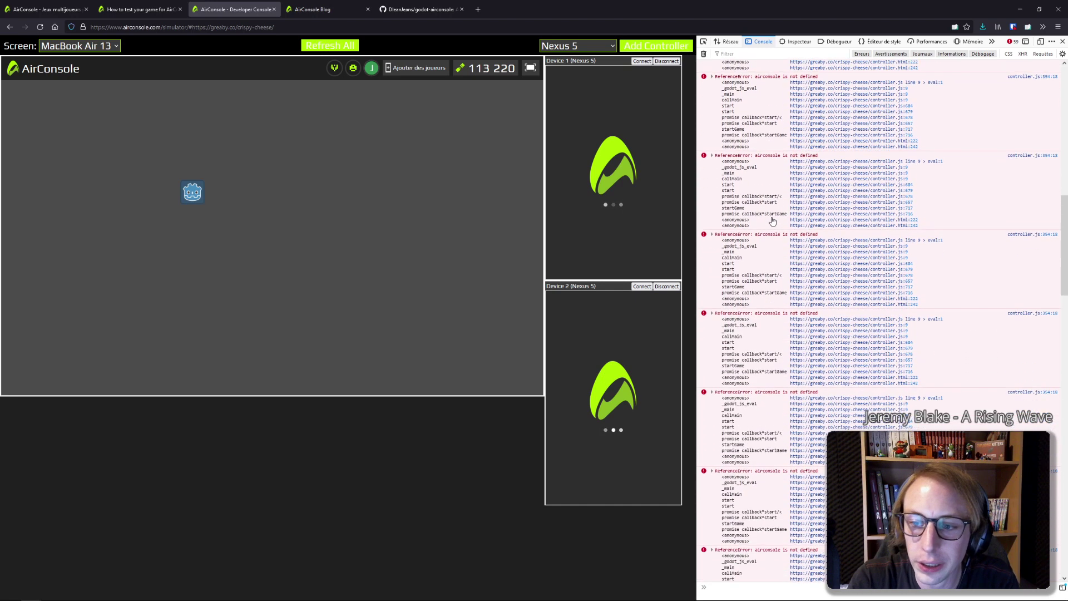
pyautogui.scroll(-3, 762, 203)
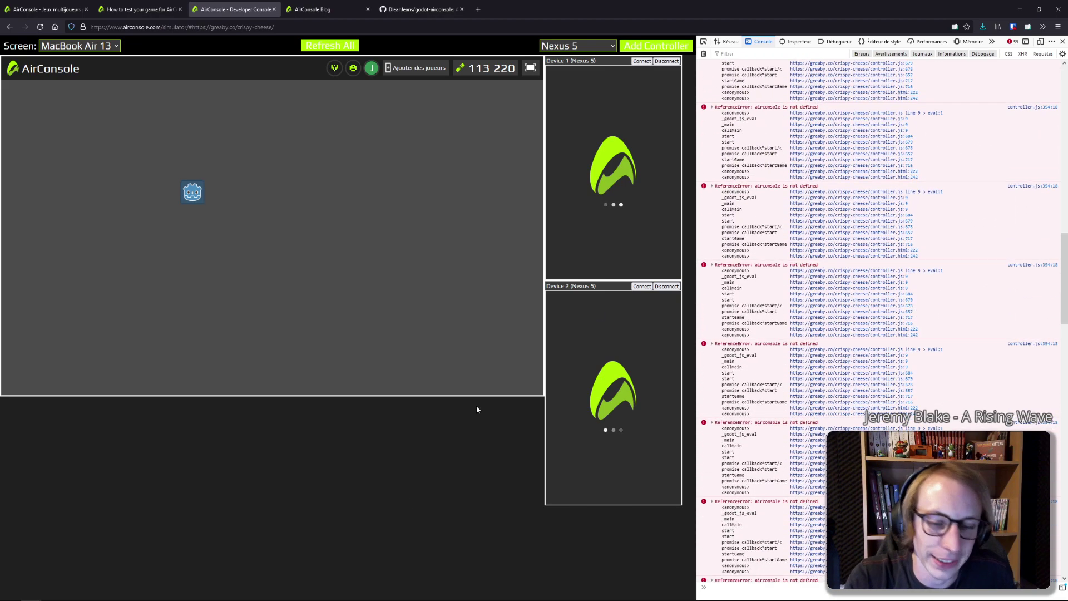
# Insert an empty line after the <title> line of controller.html in VSCodium
pyautogui.click(72, 593)
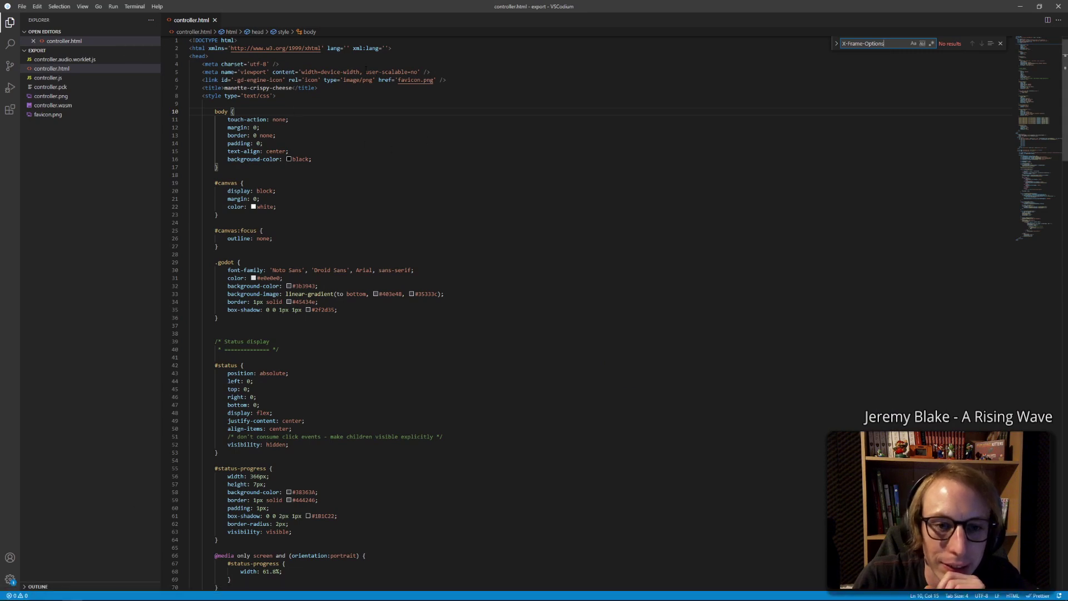
pyautogui.click(333, 87)
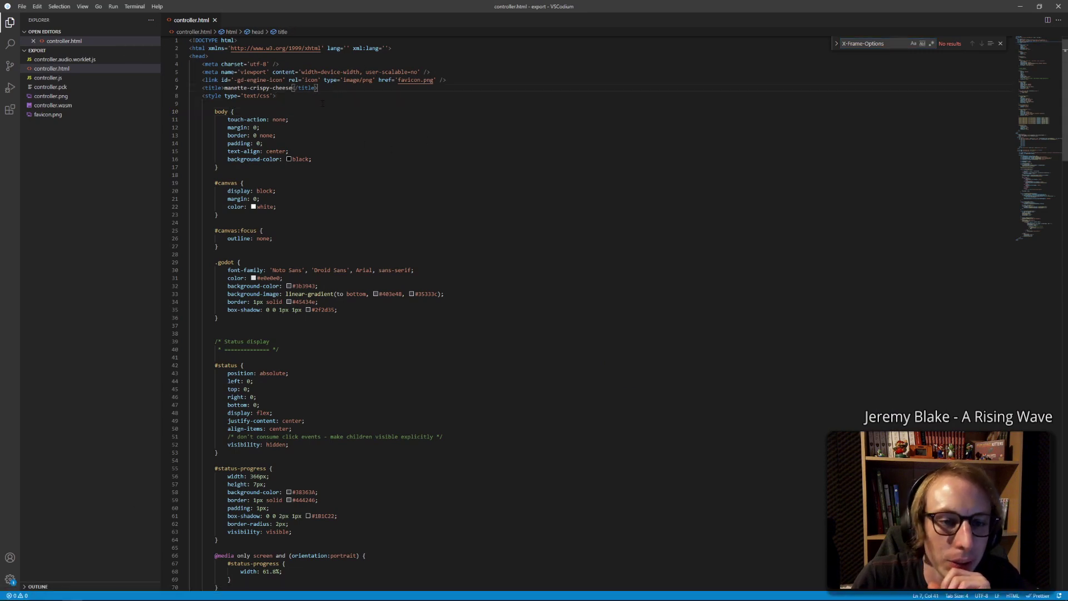
pyautogui.press('Return')
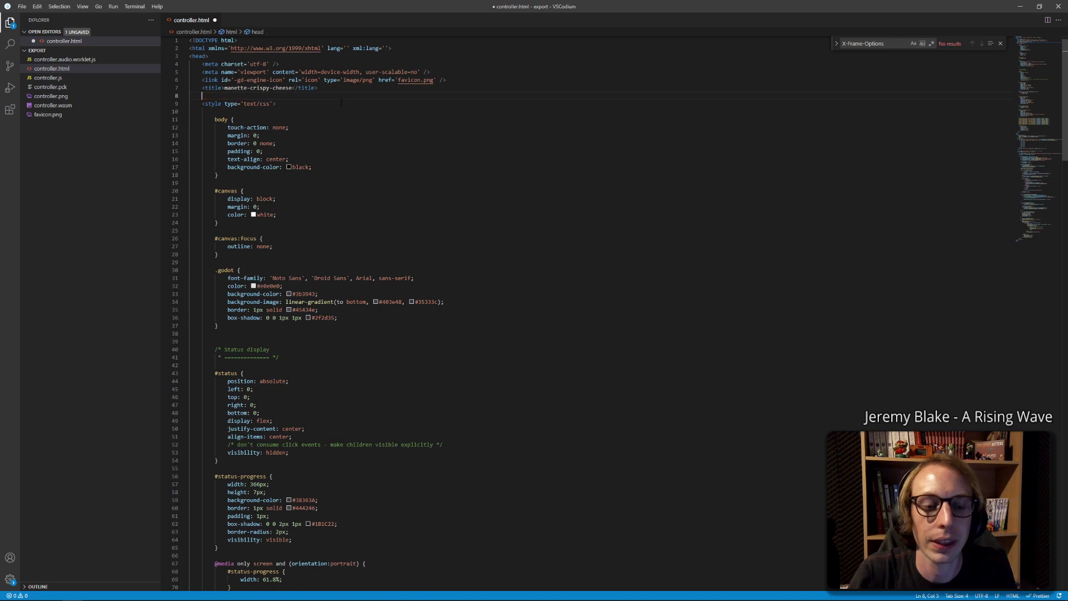
pyautogui.moveTo(30, 592)
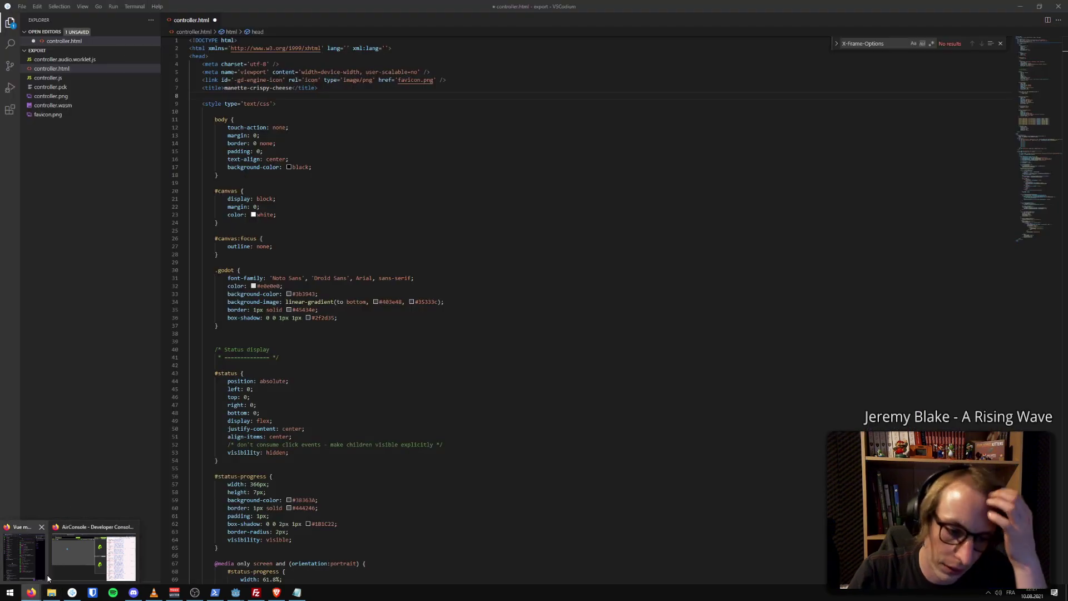
# Open the How to test guide and enter the crispy-cheese simulator address
pyautogui.click(89, 556)
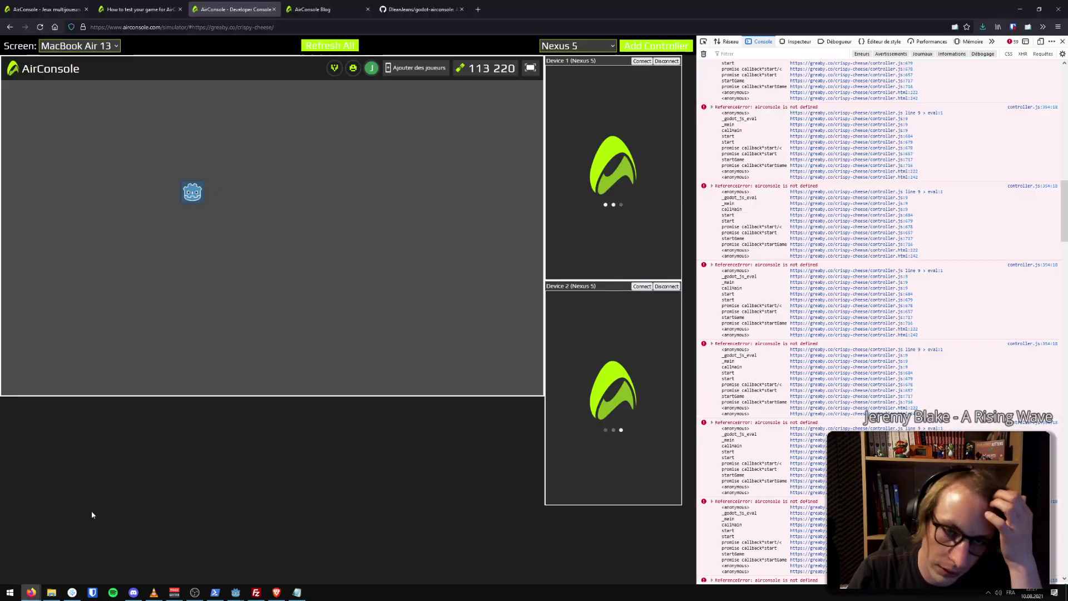
pyautogui.click(149, 11)
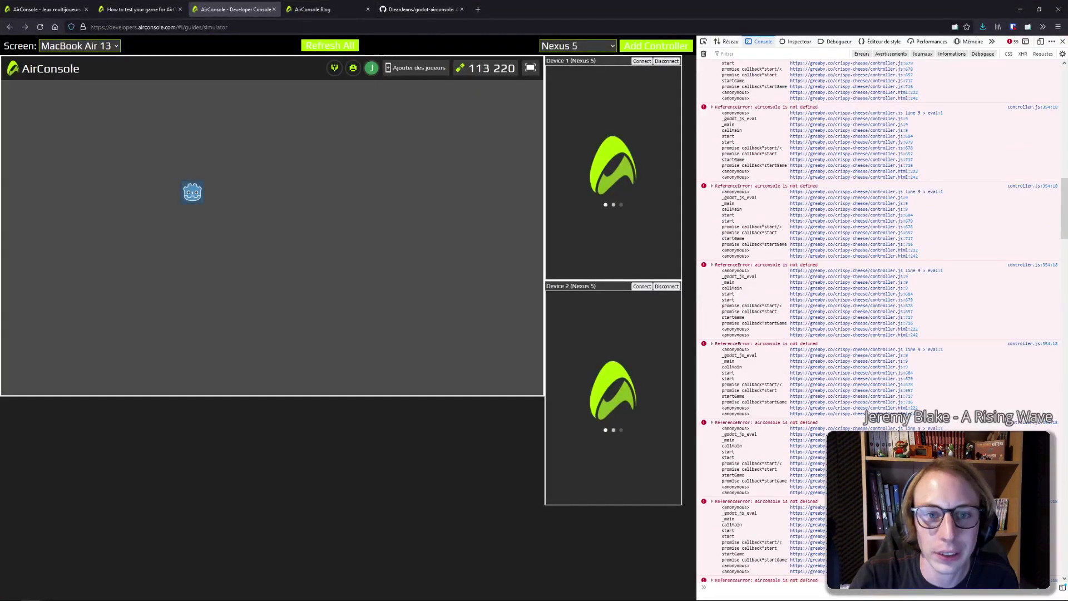
pyautogui.click(140, 10)
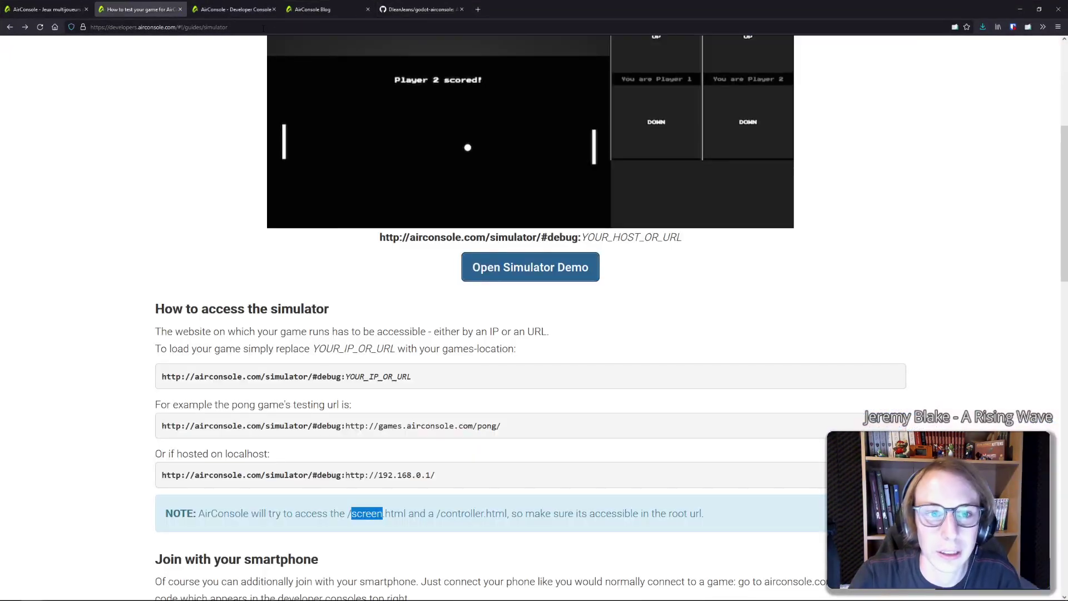
pyautogui.click(263, 27)
pyautogui.write('https://www.airconsole.com/simulator/#https://greaby.co/crispy-cheese/')
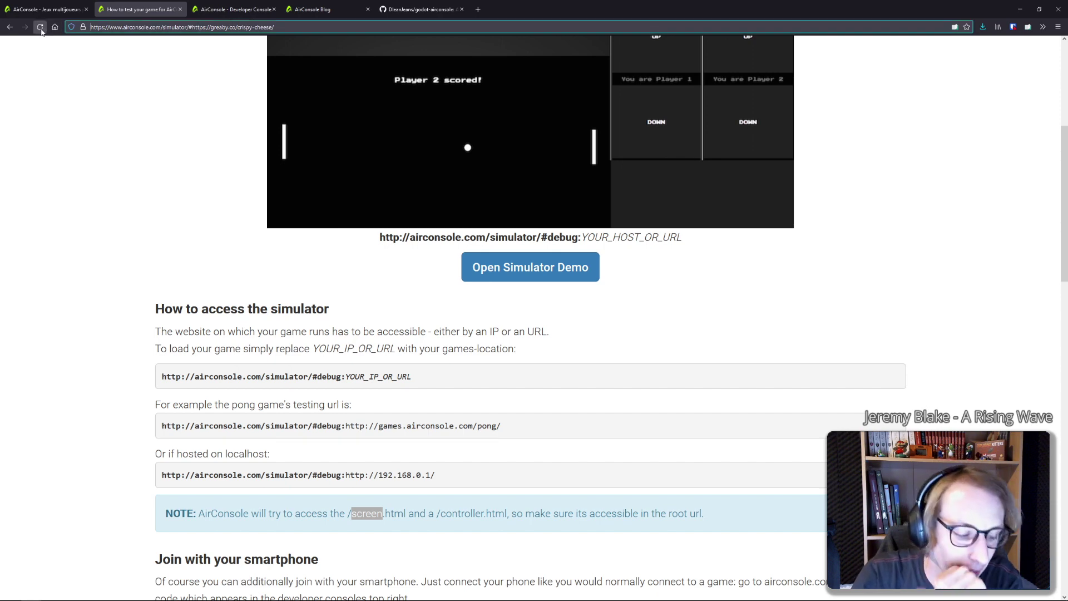
# Reload the simulator to retest the controller, then scroll through the airconsole.com page in the first tab
pyautogui.click(40, 29)
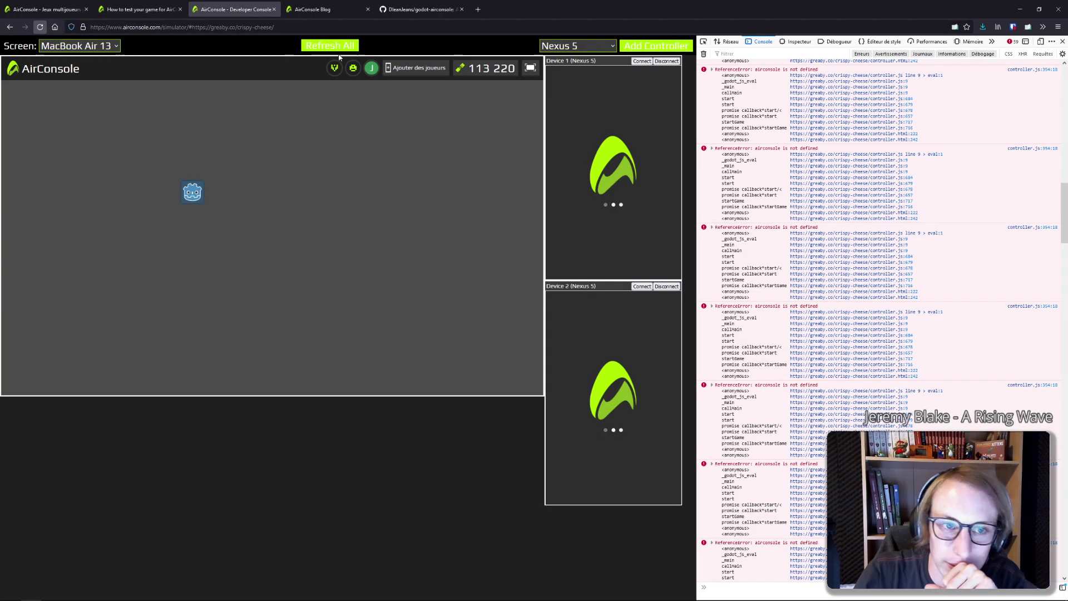
pyautogui.click(45, 29)
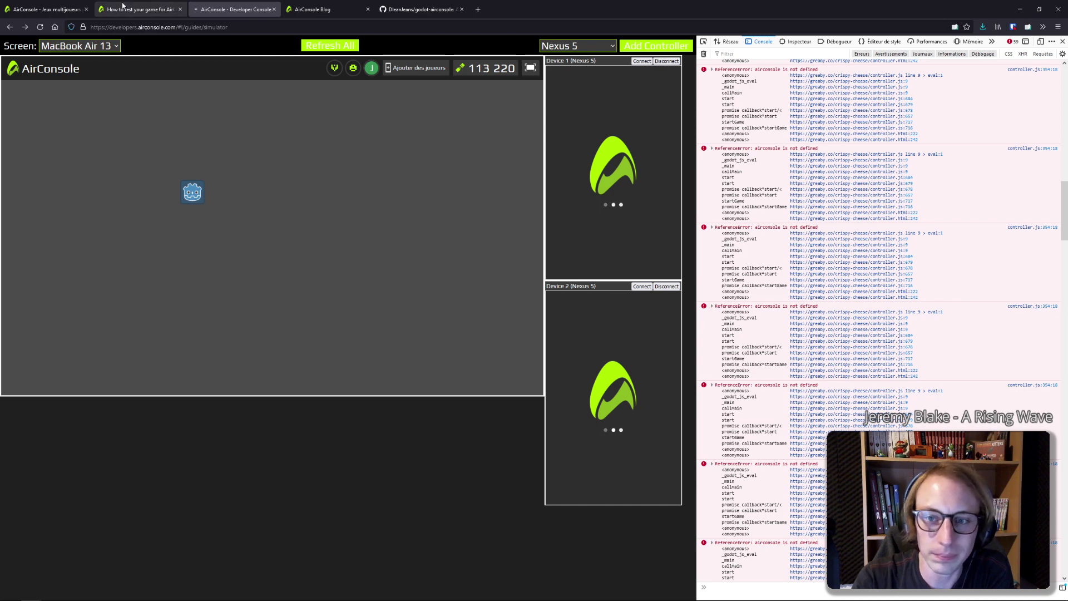
pyautogui.click(122, 5)
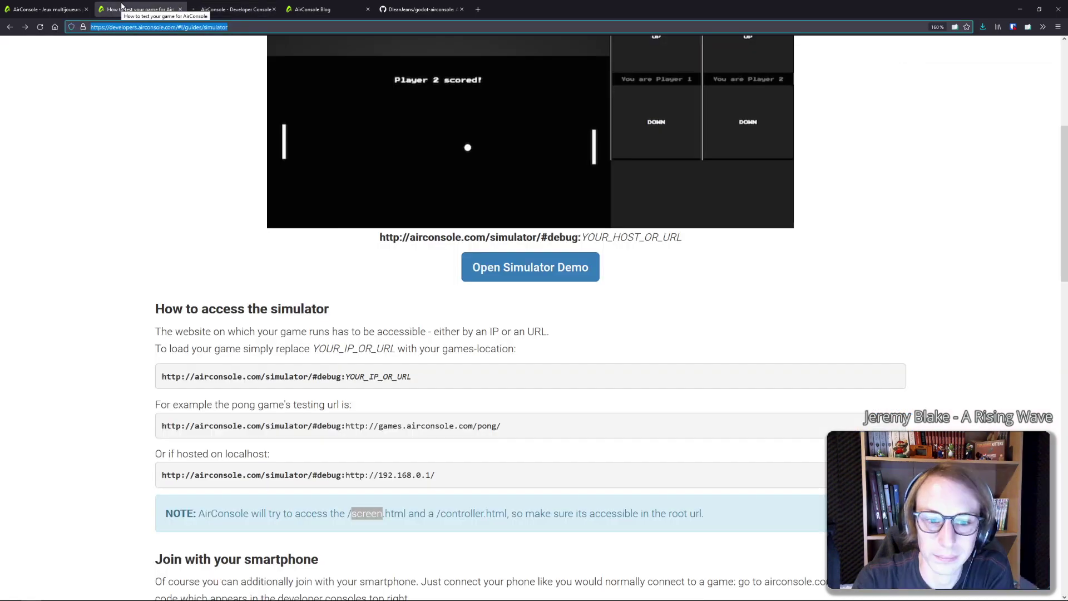
pyautogui.scroll(-5, 167, 243)
pyautogui.scroll(-2, 167, 243)
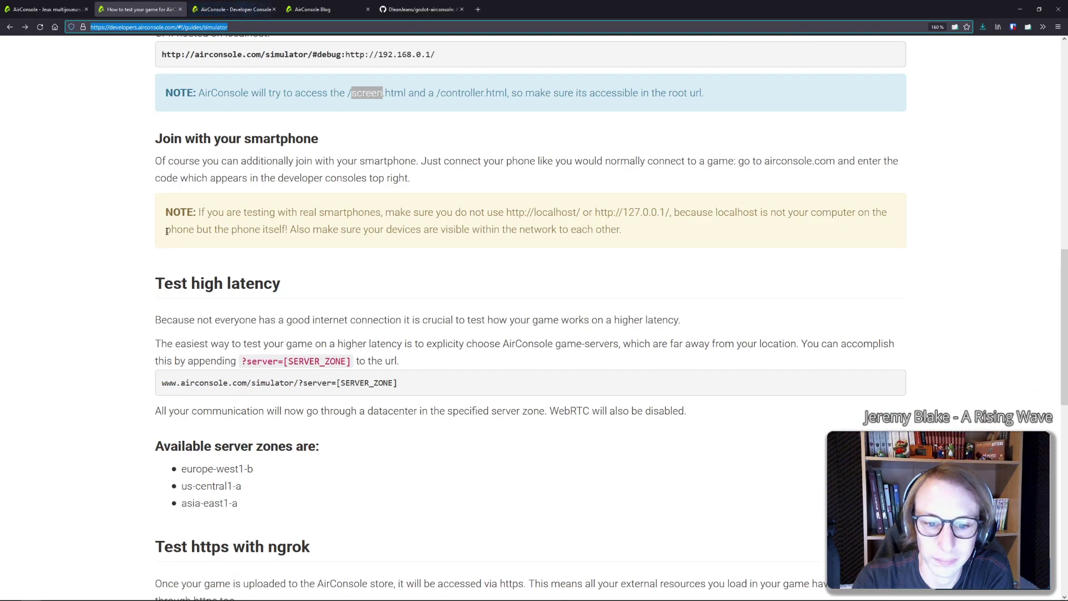
pyautogui.scroll(10, 167, 230)
pyautogui.scroll(-5, 167, 230)
# Close the AirConsole homepage tab and return to the simulator testing guide
pyautogui.click(33, 8)
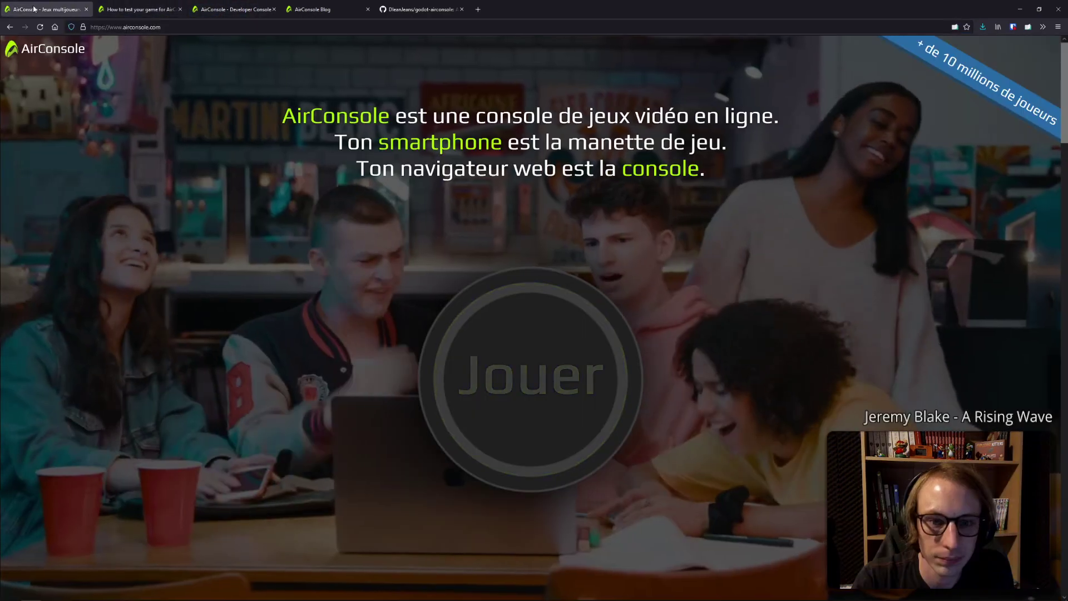
pyautogui.click(86, 9)
pyautogui.click(231, 9)
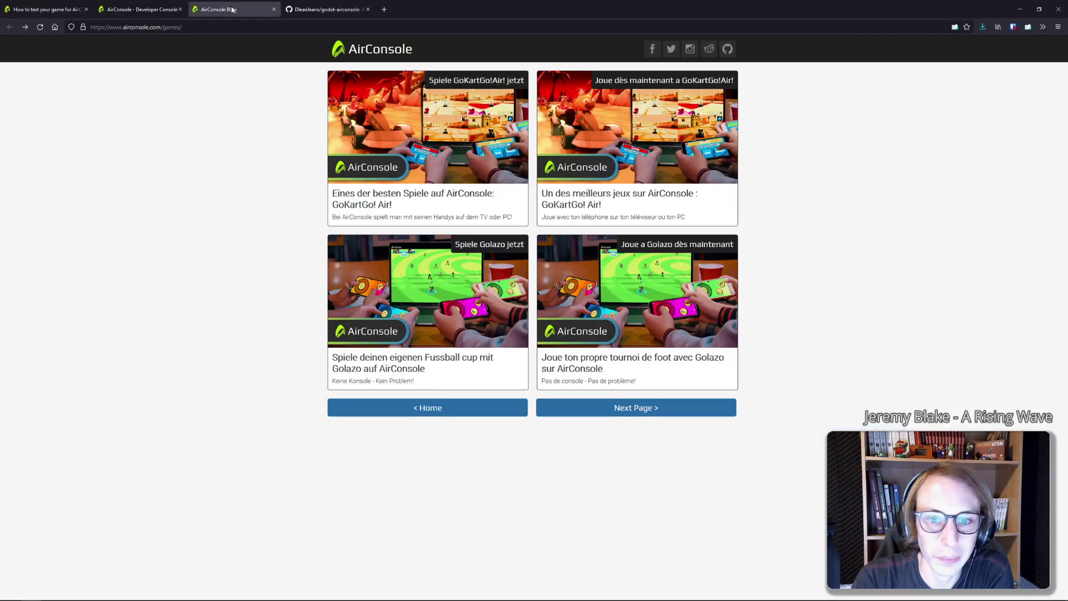
pyautogui.click(53, 4)
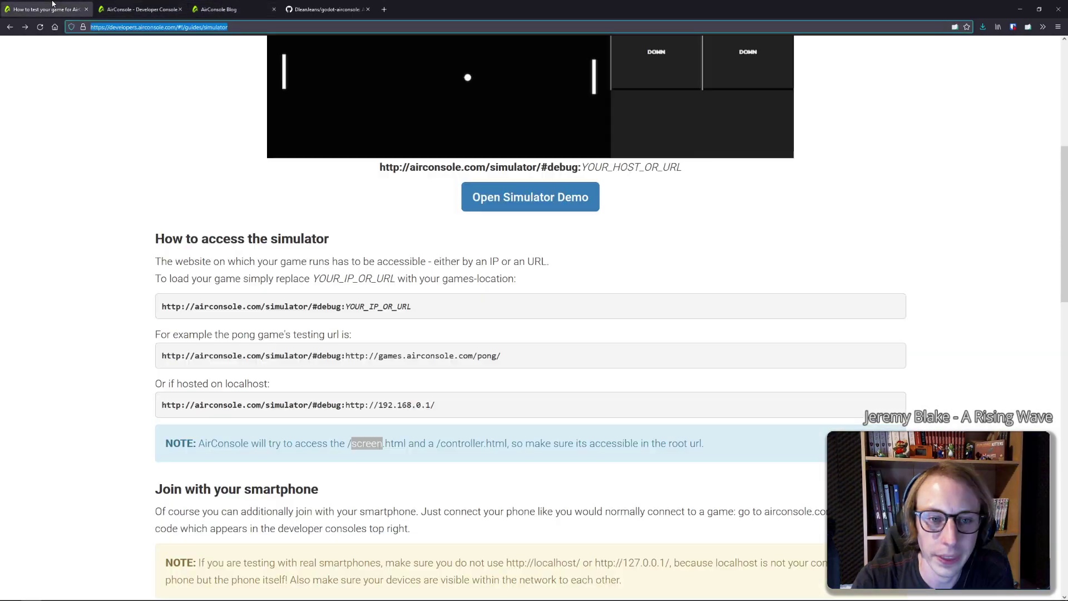
# Open the godot-airconsole issue 'Any explanation?' and select its airconsole script tag line
pyautogui.scroll(5, 206, 200)
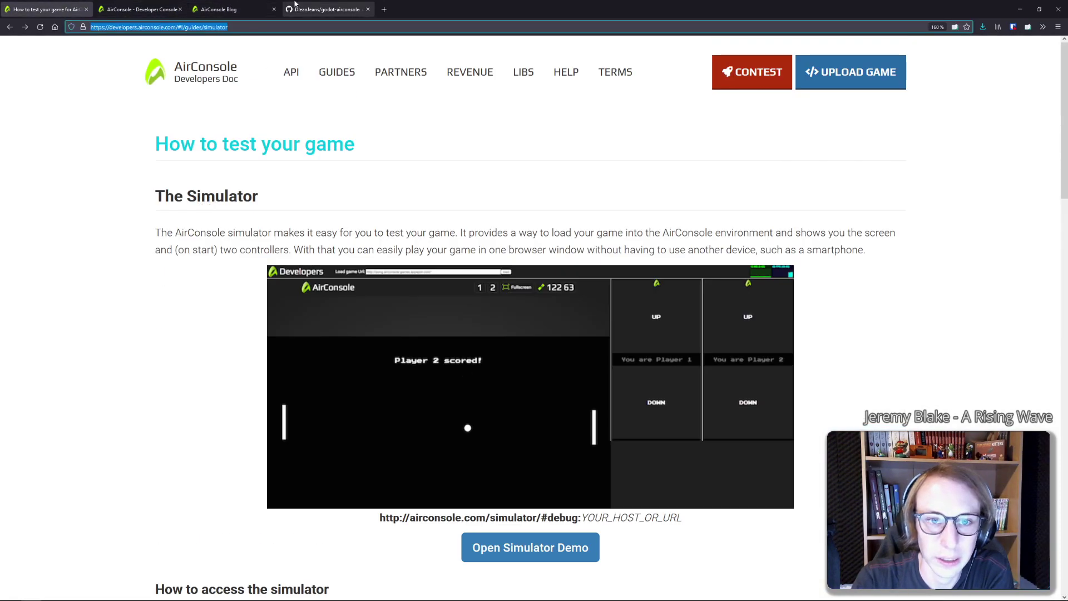
pyautogui.click(328, 10)
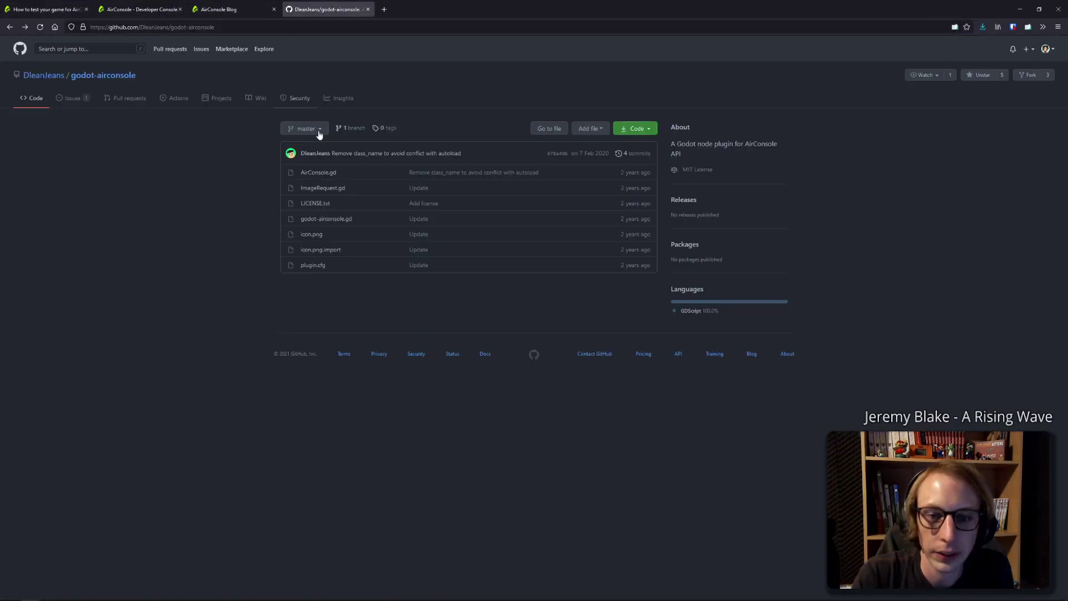
pyautogui.click(68, 98)
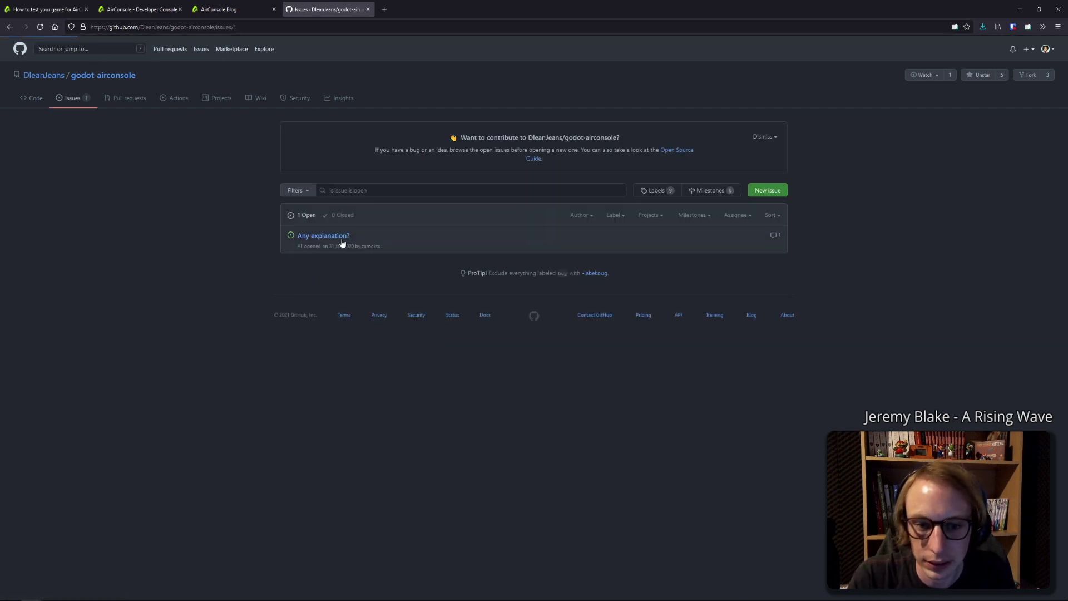
pyautogui.click(342, 243)
pyautogui.scroll(-2, 378, 382)
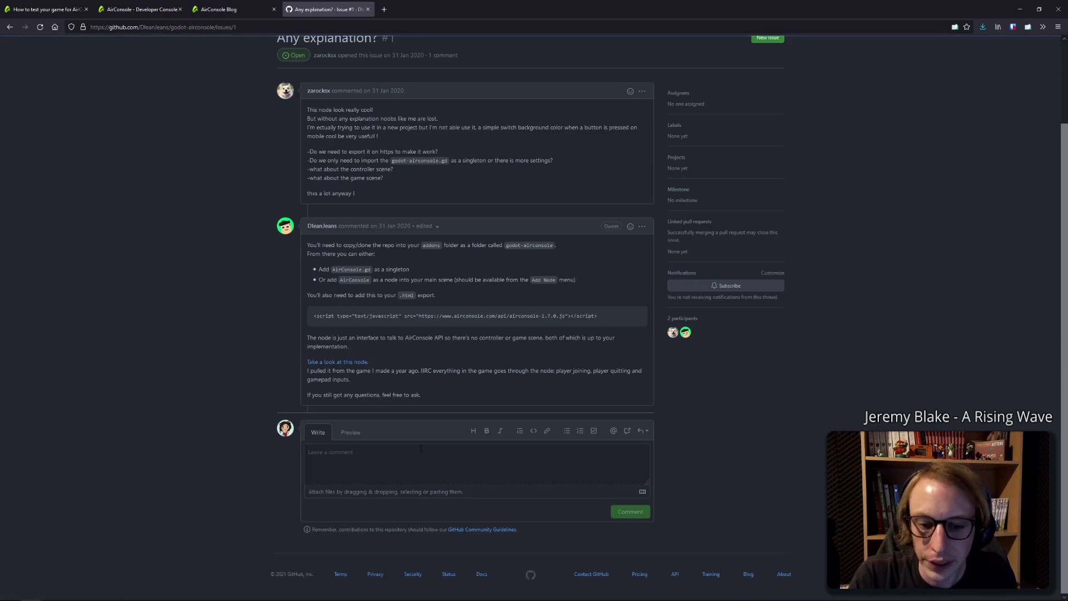
pyautogui.tripleClick(375, 317)
pyautogui.hotkey('ctrl', 'c')
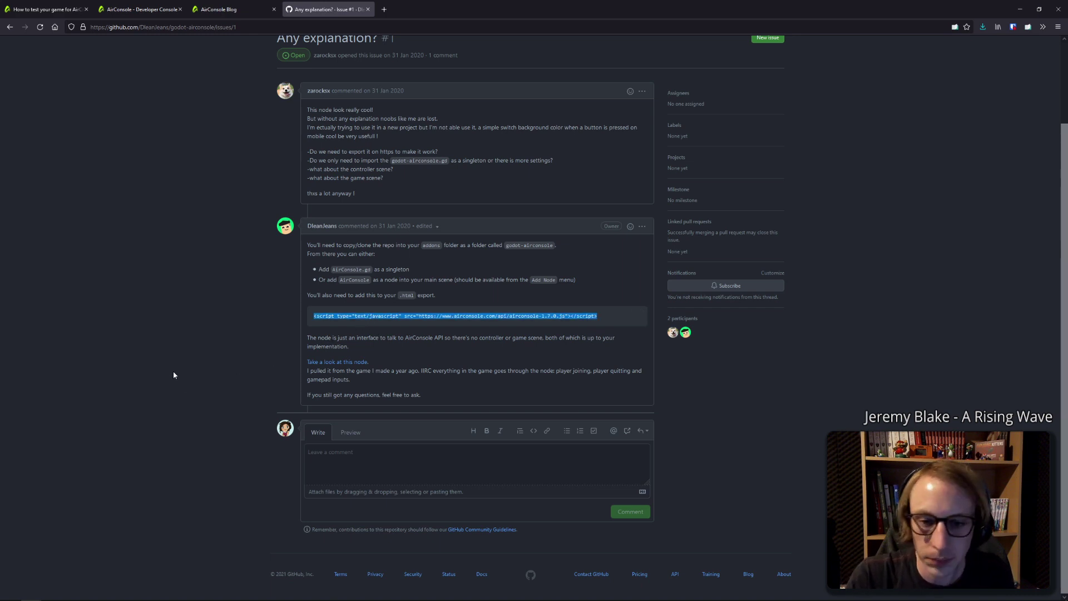
pyautogui.moveTo(156, 598)
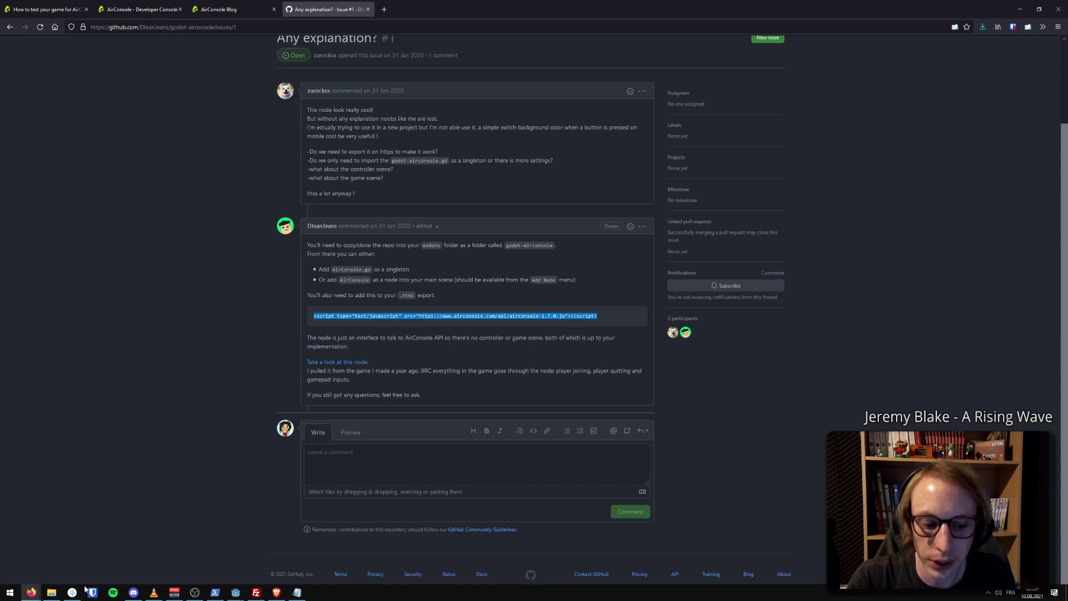
# Paste the AirConsole script tag onto line 8 of controller.html and save it
pyautogui.moveTo(103, 596)
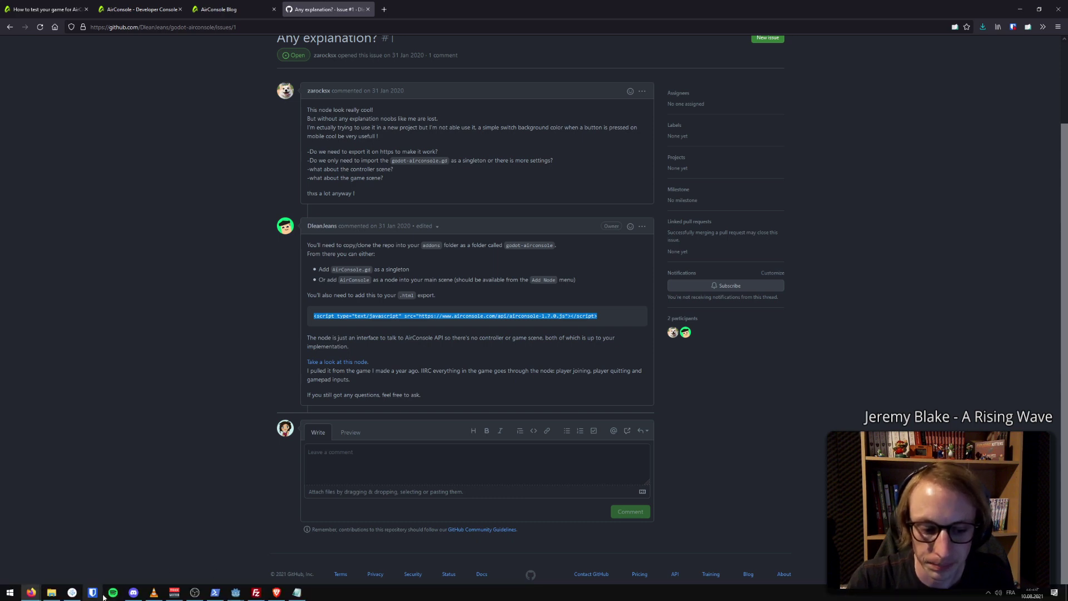
pyautogui.click(71, 594)
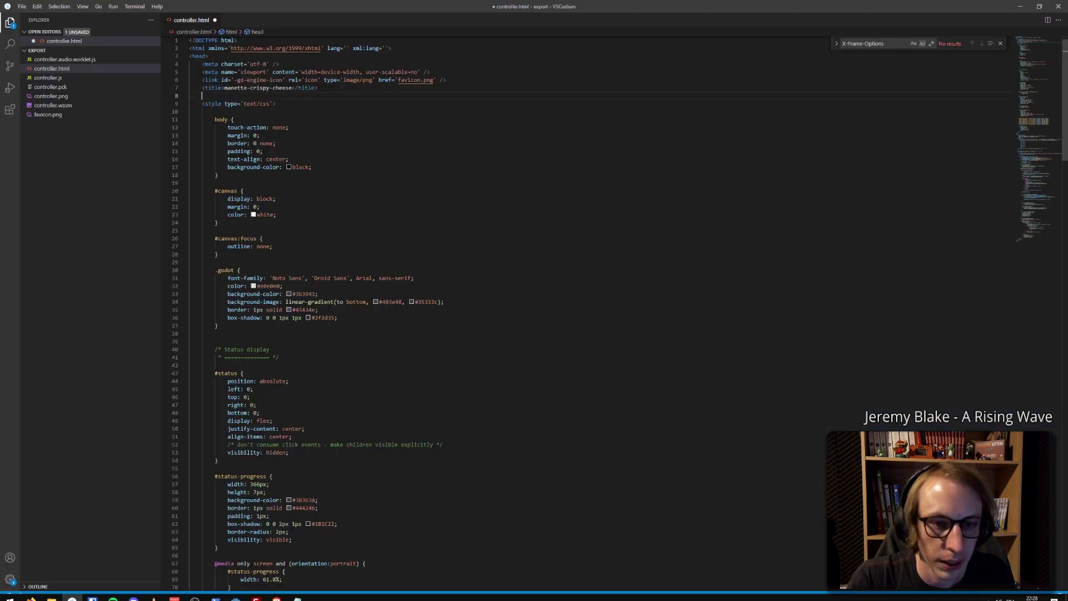
pyautogui.hotkey('ctrl', 'v')
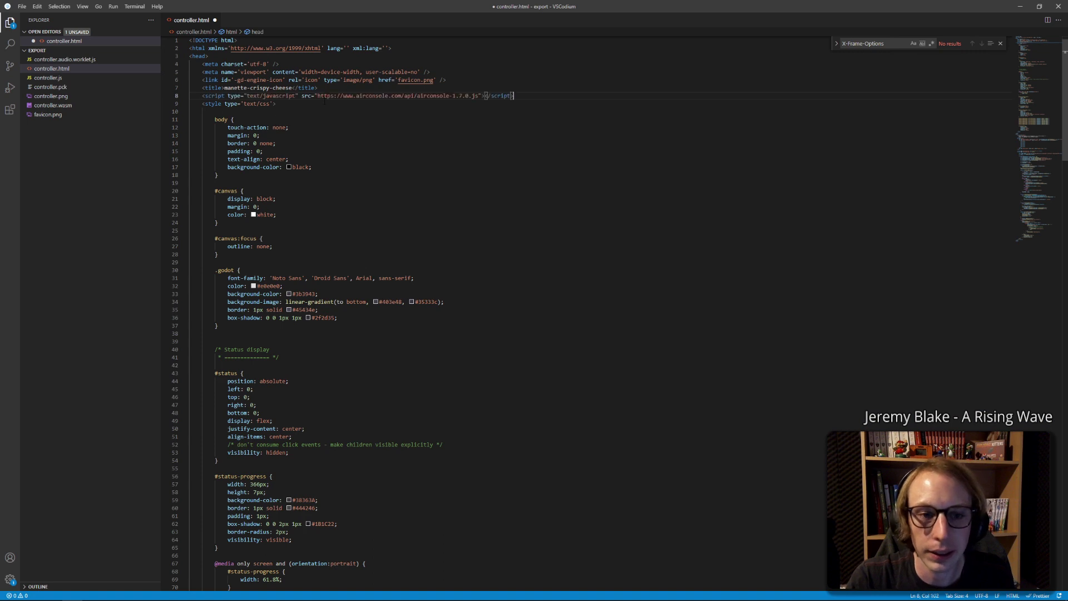
pyautogui.hotkey('ctrl', 's')
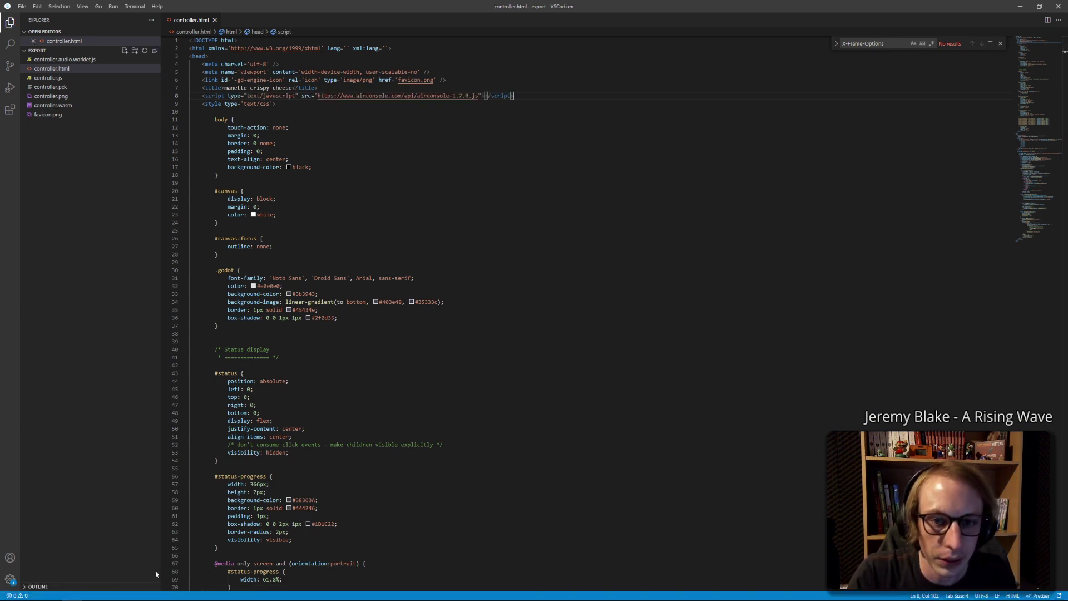
# Open the airconsole-test export folder in a new VSCodium window
pyautogui.moveTo(92, 597)
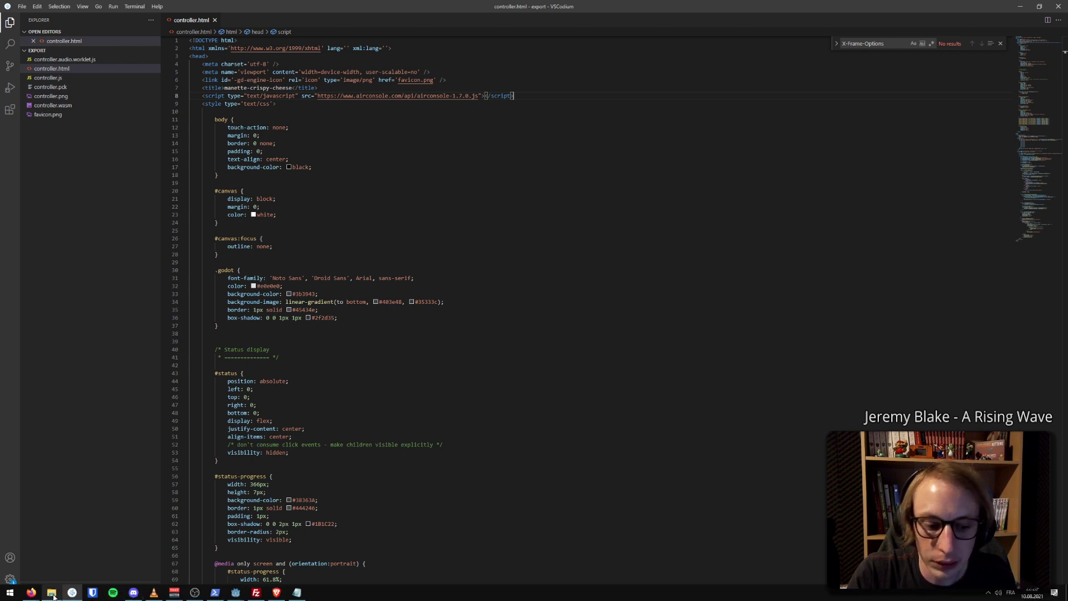
pyautogui.moveTo(53, 596)
pyautogui.click(384, 393)
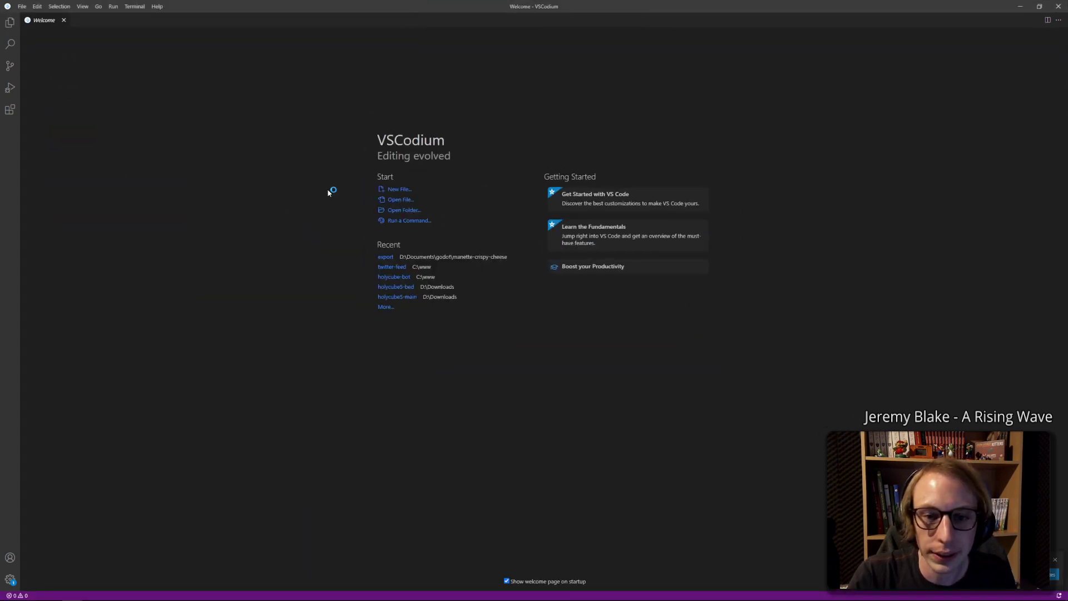
pyautogui.click(55, 593)
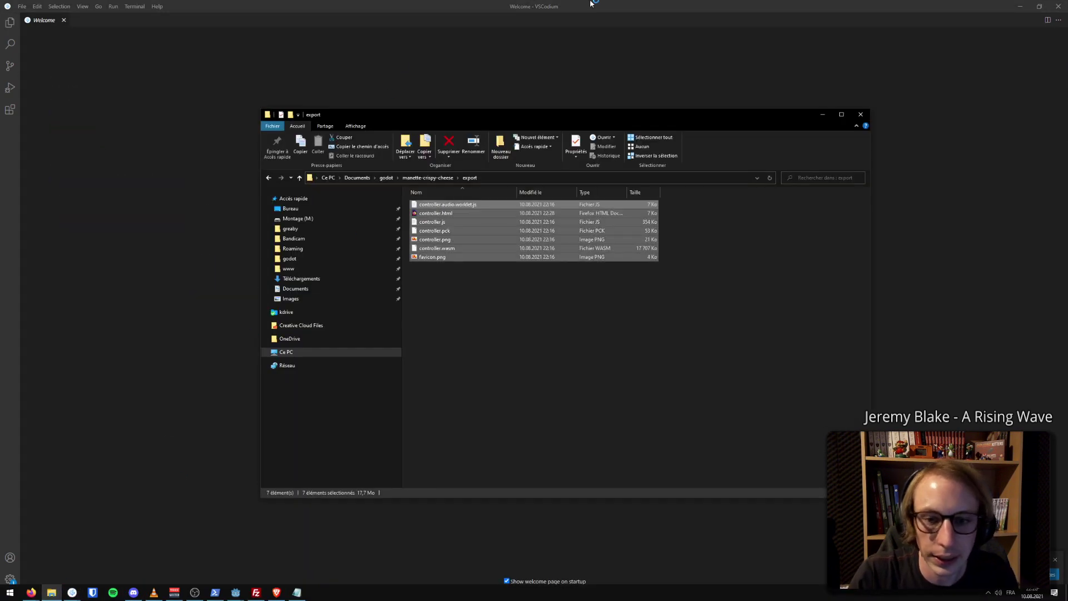
pyautogui.click(419, 179)
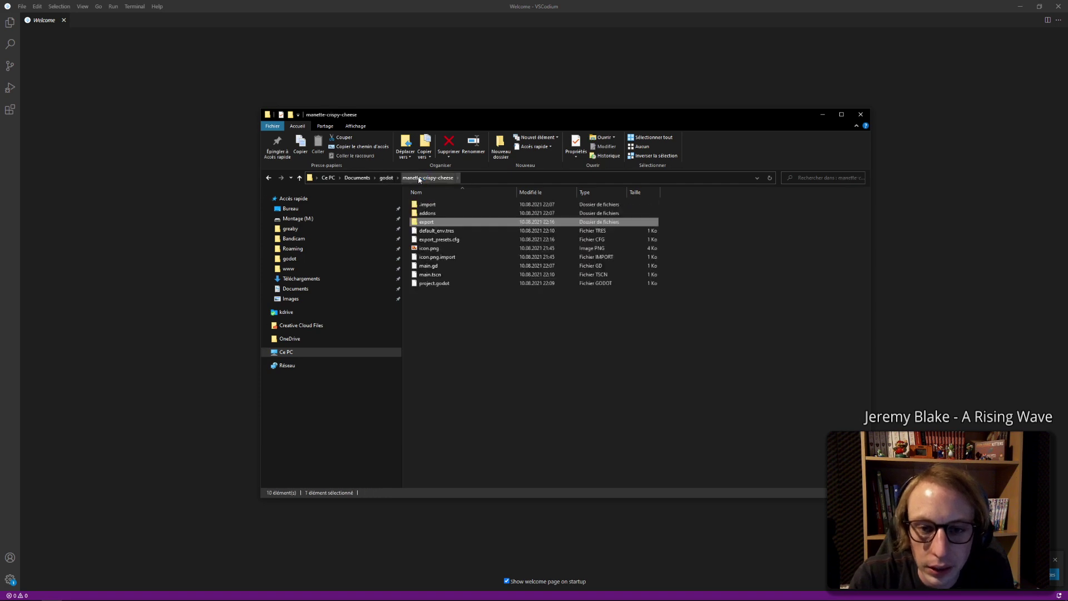
pyautogui.click(386, 178)
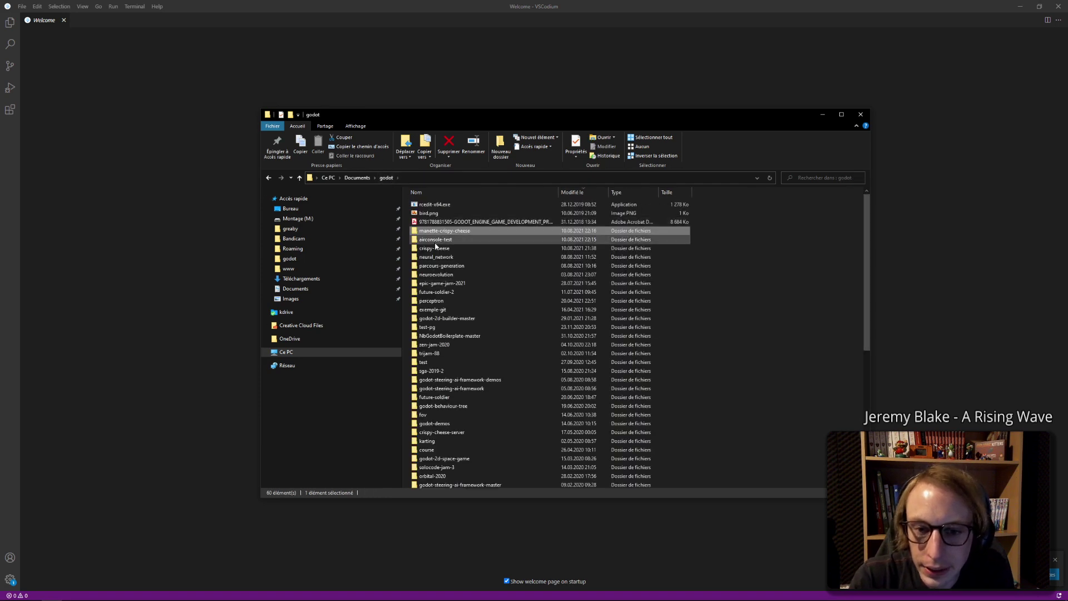
pyautogui.click(435, 240)
pyautogui.doubleClick(435, 241)
pyautogui.moveTo(428, 223); pyautogui.dragTo(123, 135)
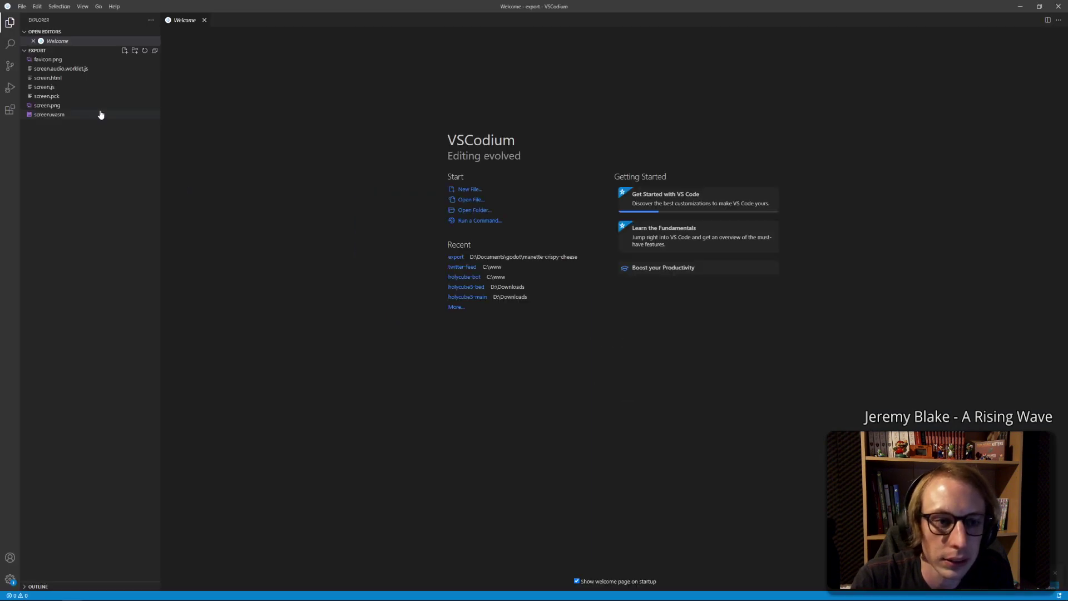
# Paste the airconsole-1.7.0.js script tag on line 7 of screen.html, after the favicon link, and save
pyautogui.click(58, 79)
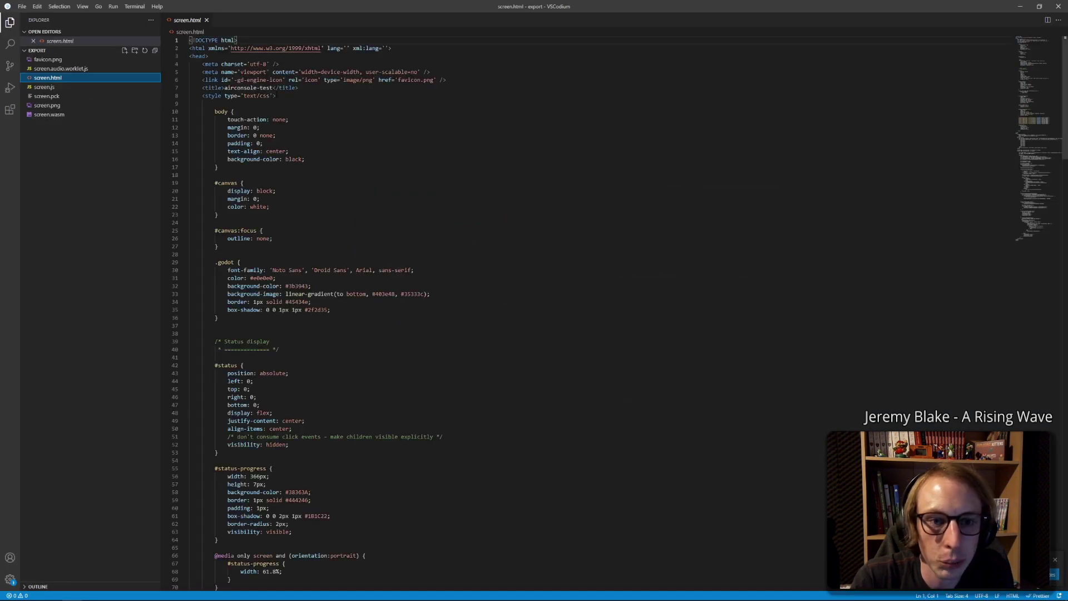
pyautogui.click(478, 80)
pyautogui.press('Return')
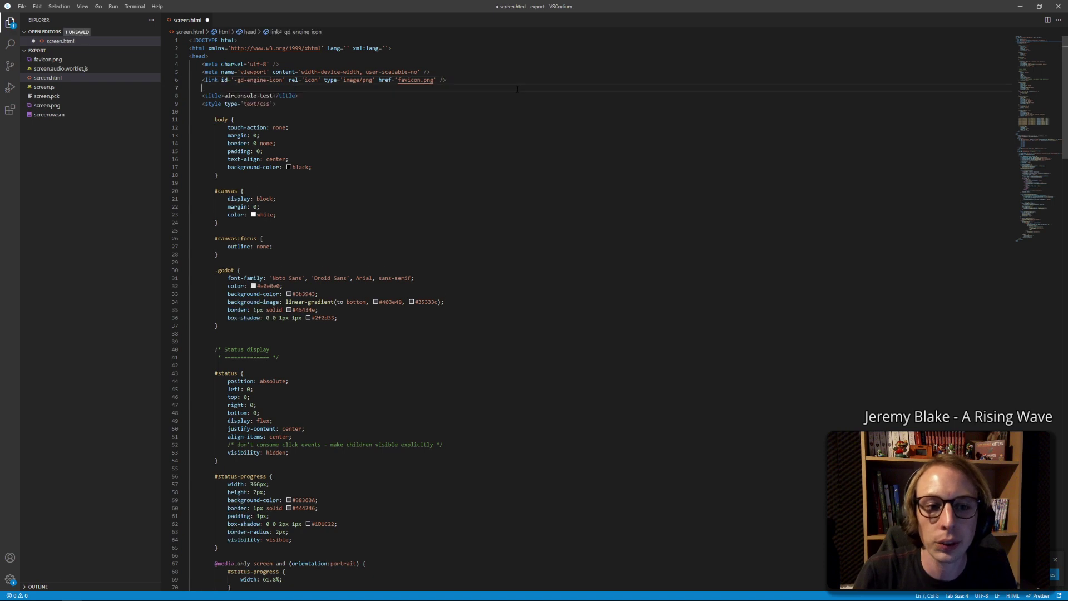
pyautogui.hotkey('ctrl', 'v')
pyautogui.click(476, 151)
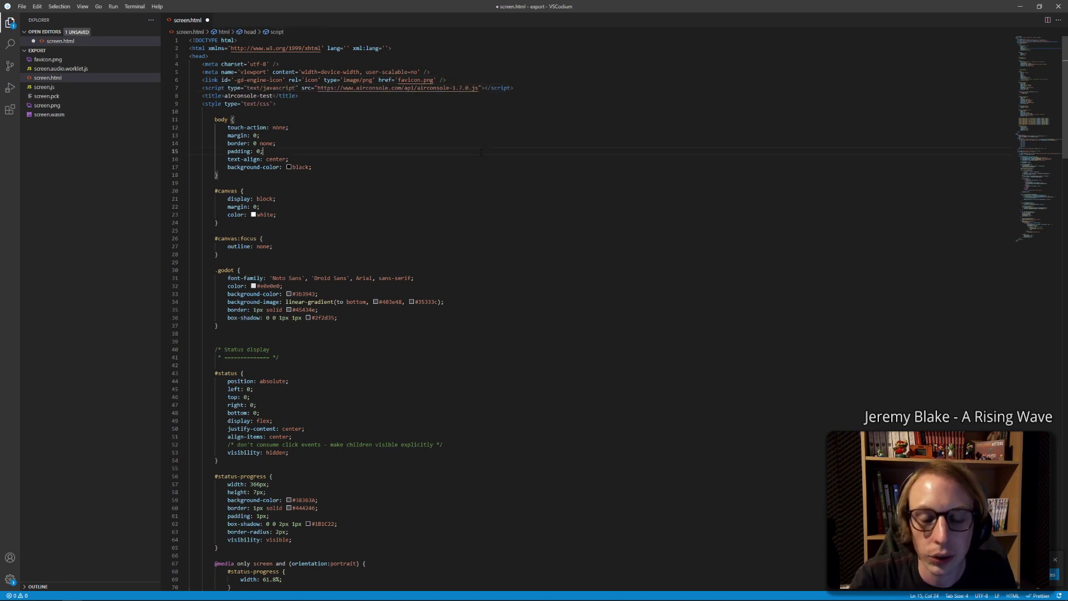
pyautogui.hotkey('ctrl', 's')
# Review the pasted airconsole script tag line in screen.html
pyautogui.doubleClick(434, 88)
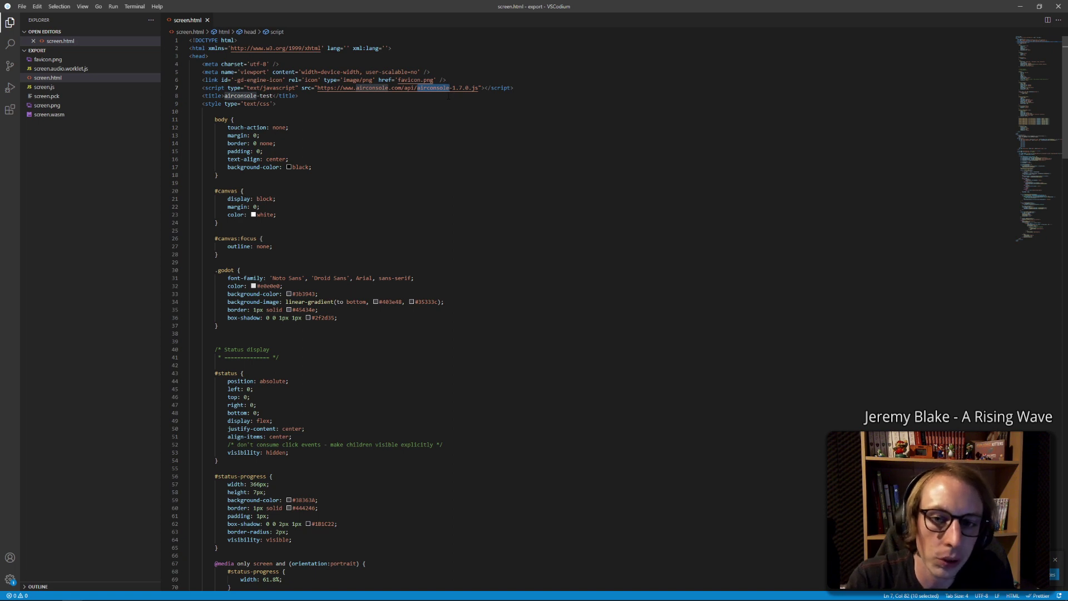
pyautogui.moveTo(523, 87); pyautogui.dragTo(190, 88)
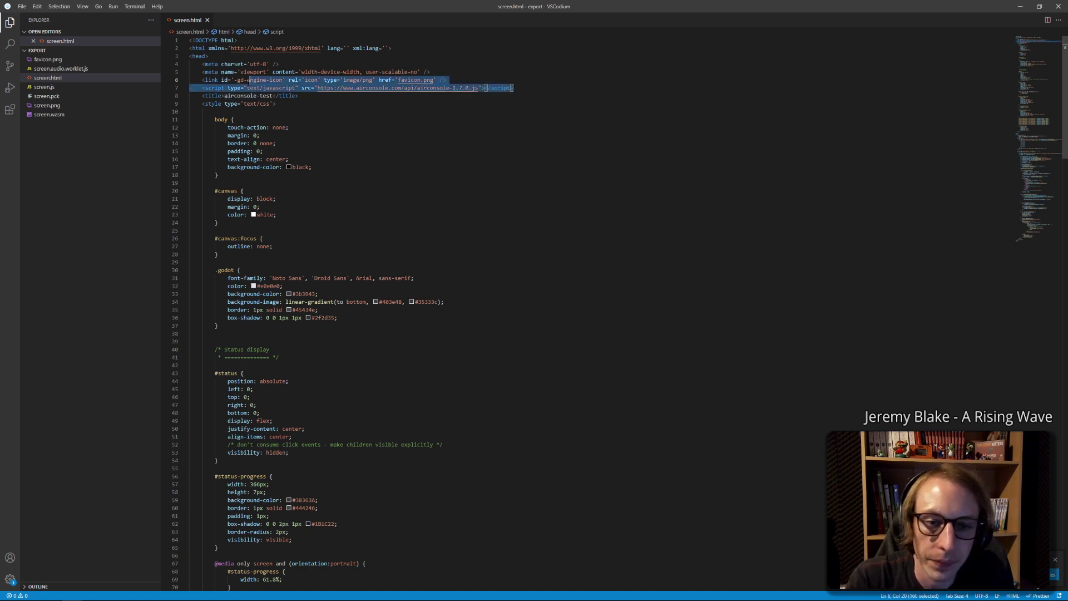
pyautogui.click(295, 159)
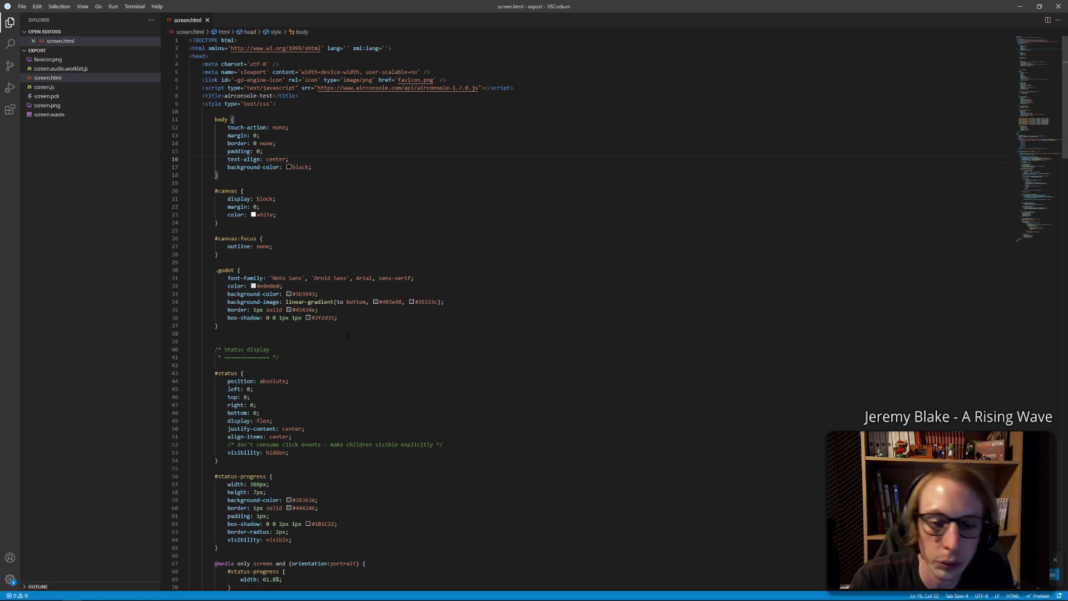
pyautogui.moveTo(17, 591)
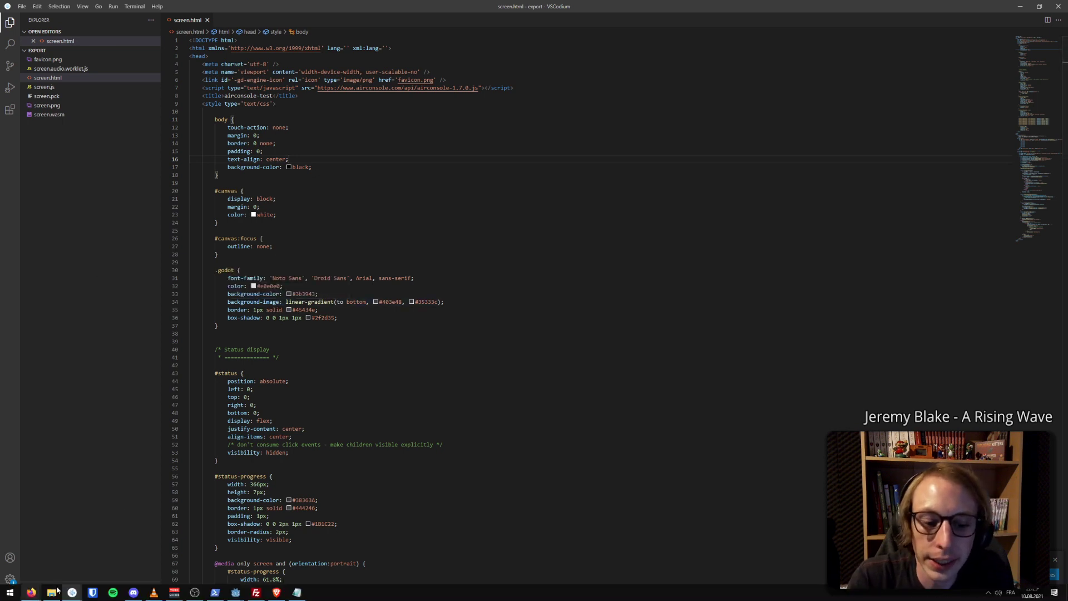
pyautogui.moveTo(285, 597)
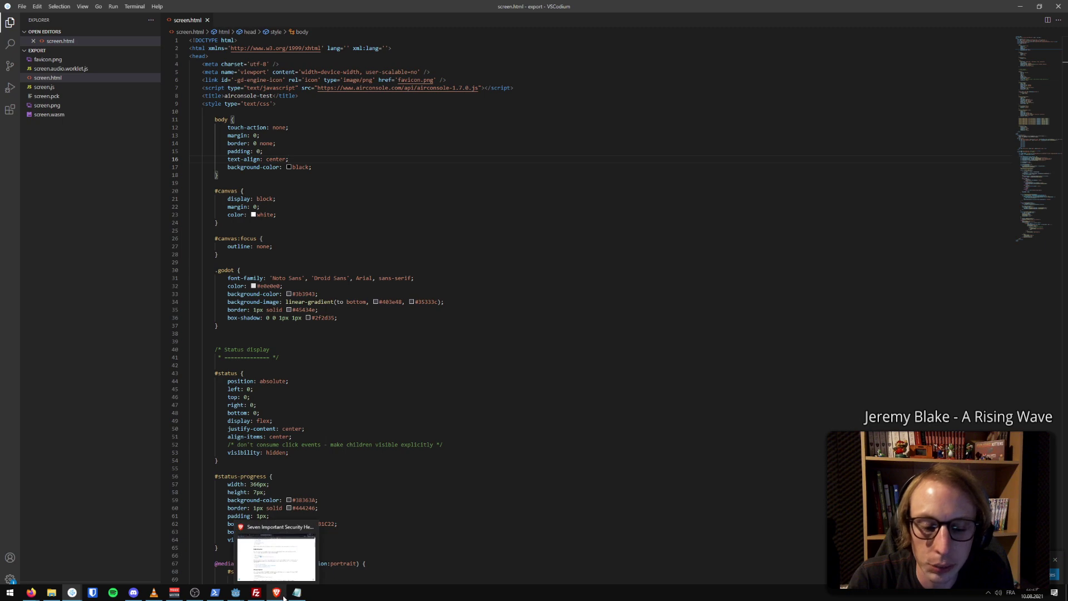
pyautogui.click(192, 340)
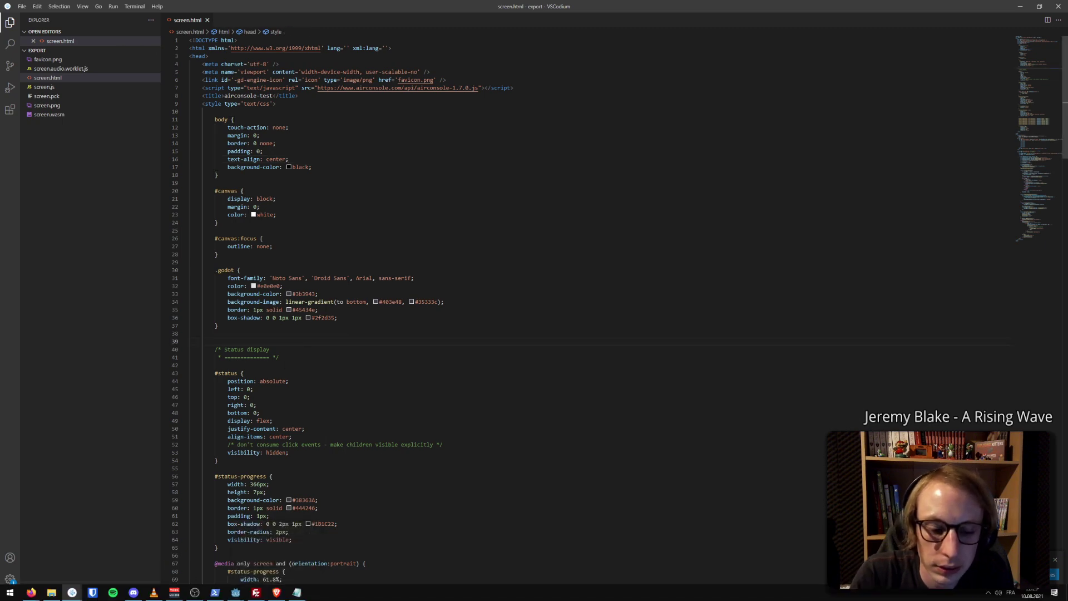
pyautogui.click(255, 592)
# Upload the seven airconsole-test screen export files to /web/crispy-cheese
pyautogui.click(51, 593)
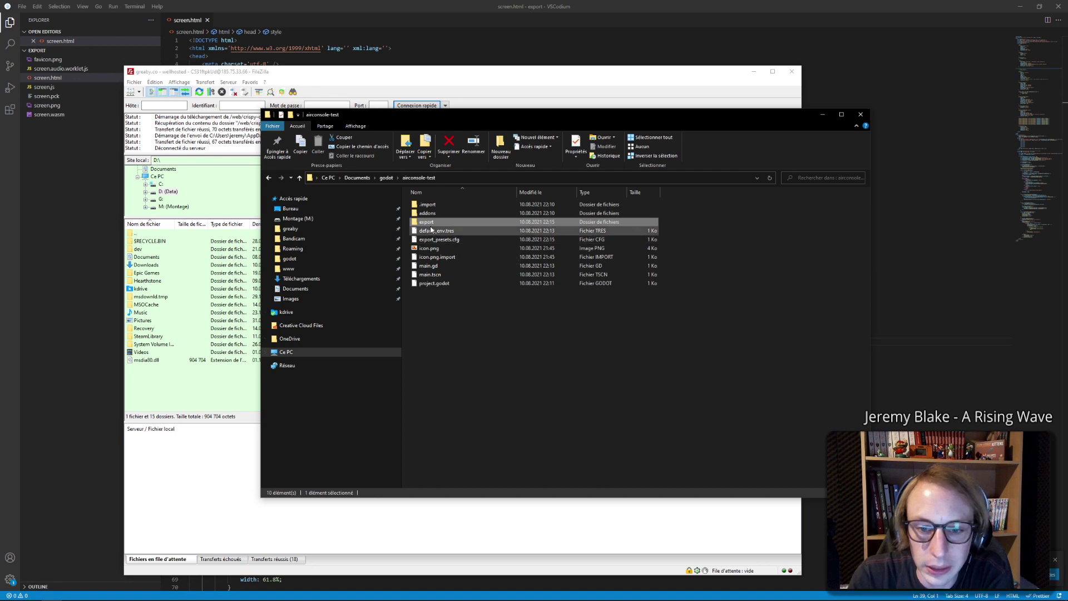
pyautogui.doubleClick(426, 221)
pyautogui.moveTo(489, 113); pyautogui.dragTo(821, 138)
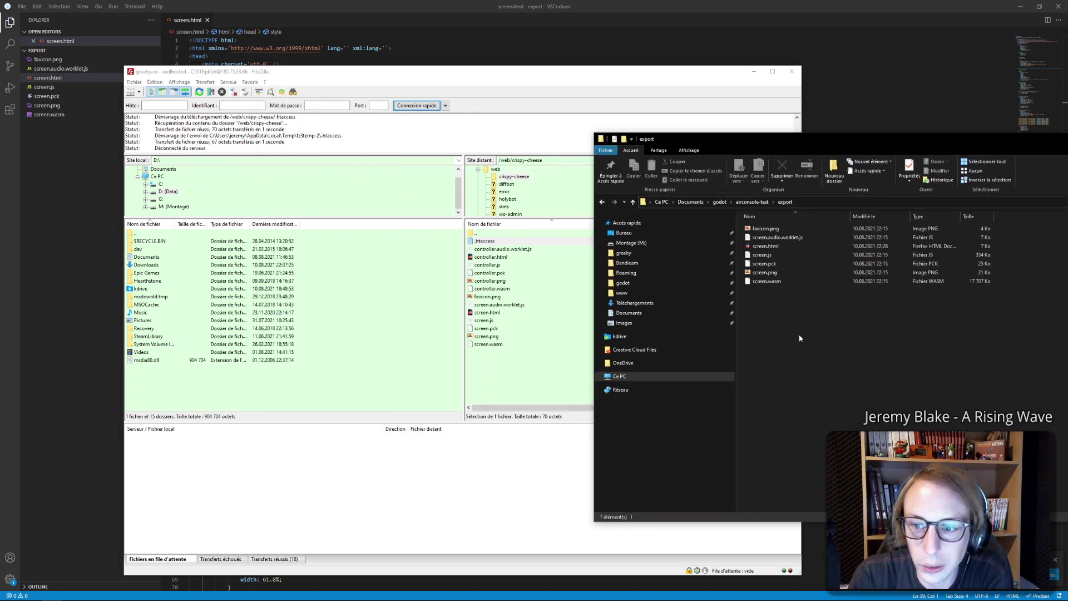
pyautogui.moveTo(800, 338)
pyautogui.mouseDown()
pyautogui.moveTo(775, 226)
pyautogui.moveTo(515, 345)
pyautogui.mouseUp()
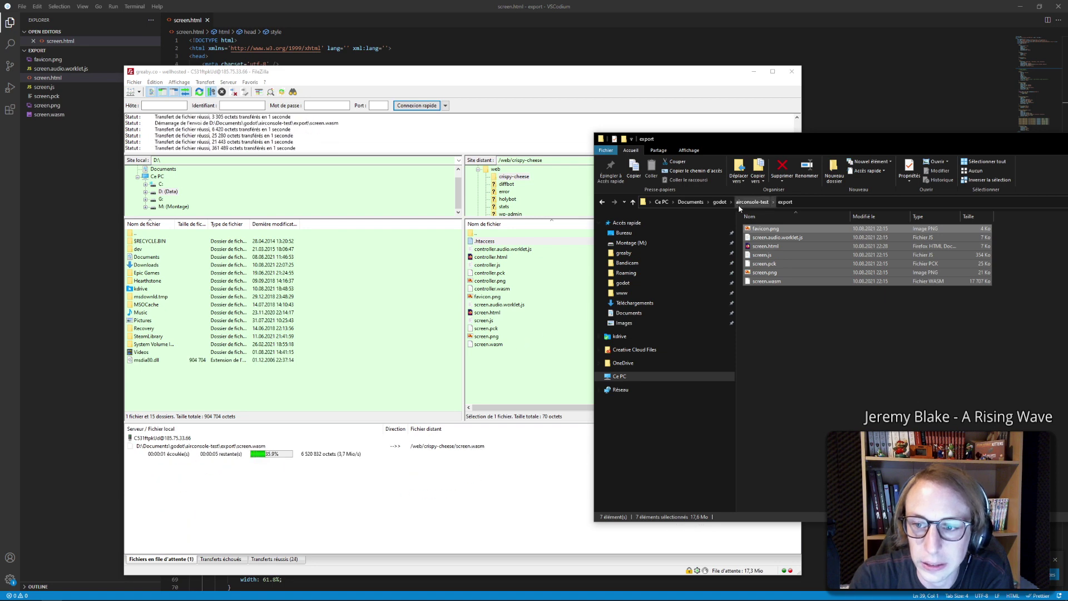
# Upload the manette-crispy-cheese controller export files to the same server folder
pyautogui.click(720, 203)
pyautogui.doubleClick(772, 257)
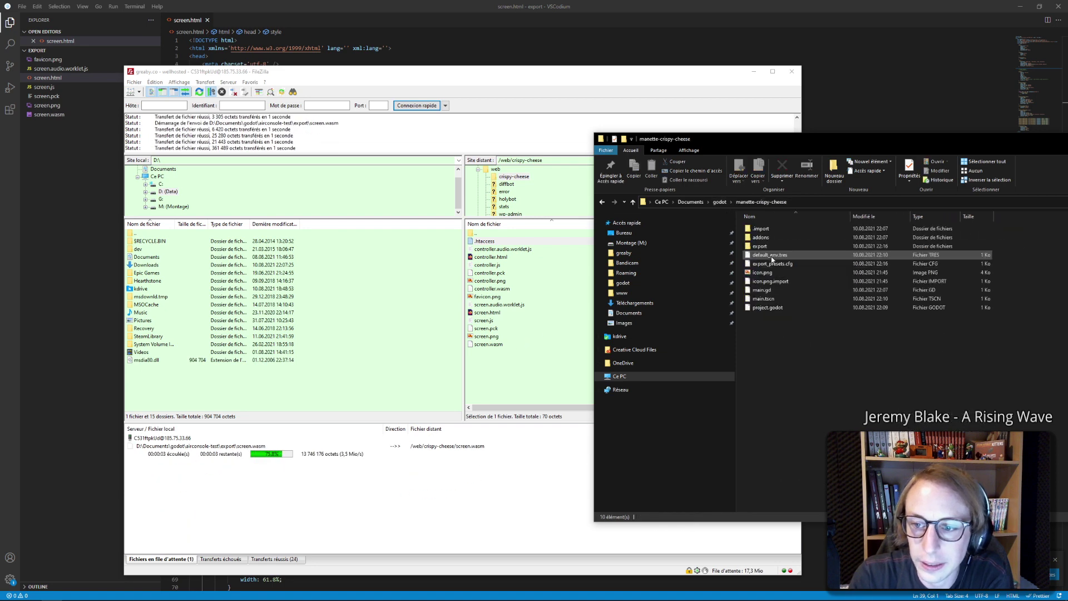
pyautogui.doubleClick(770, 247)
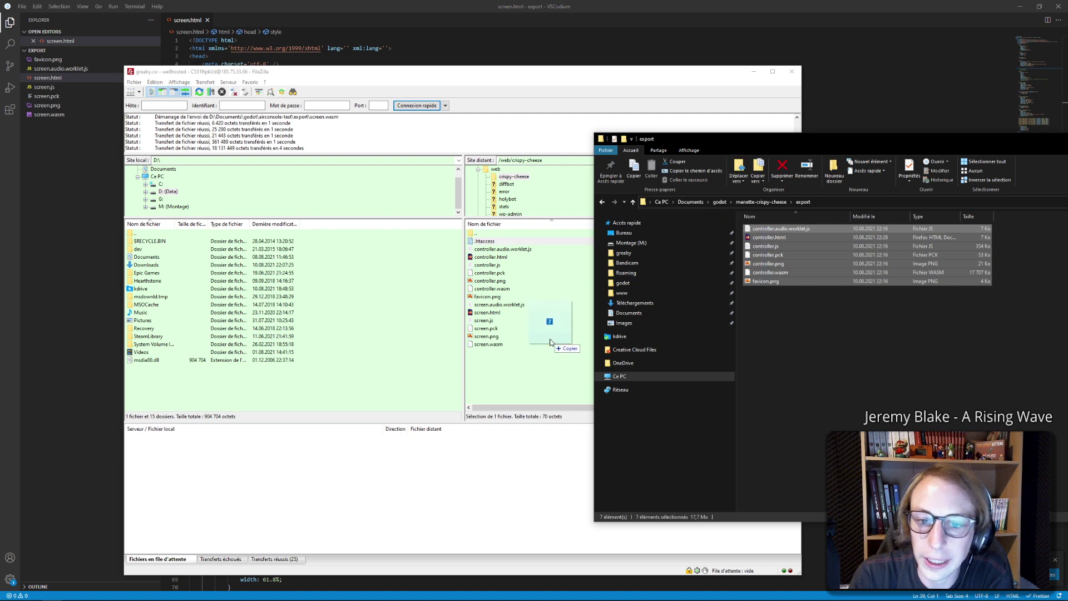
pyautogui.moveTo(763, 231); pyautogui.dragTo(546, 329)
pyautogui.click(825, 97)
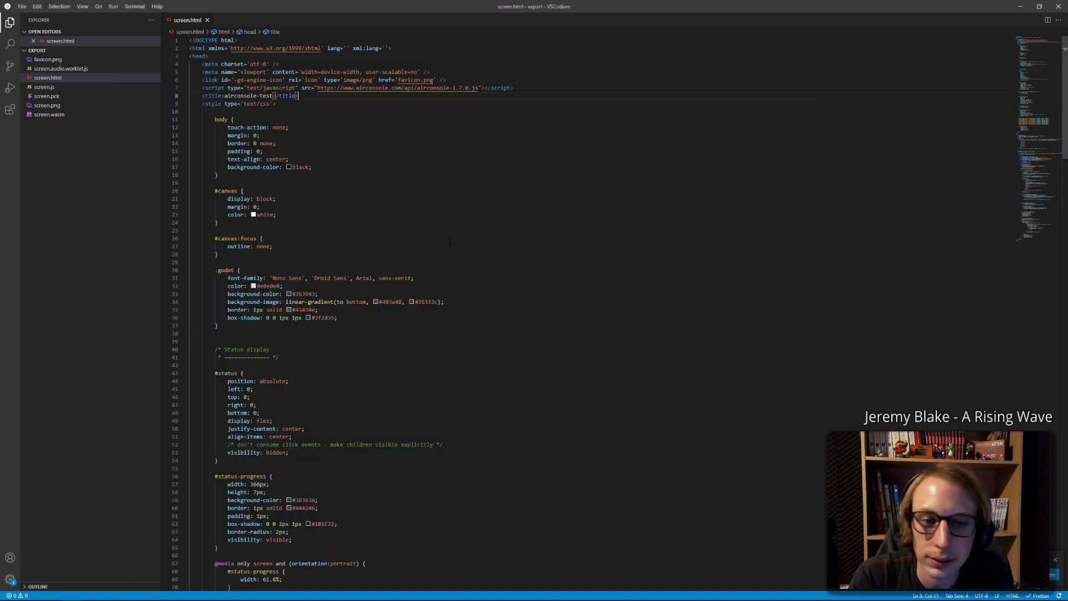
pyautogui.moveTo(31, 592)
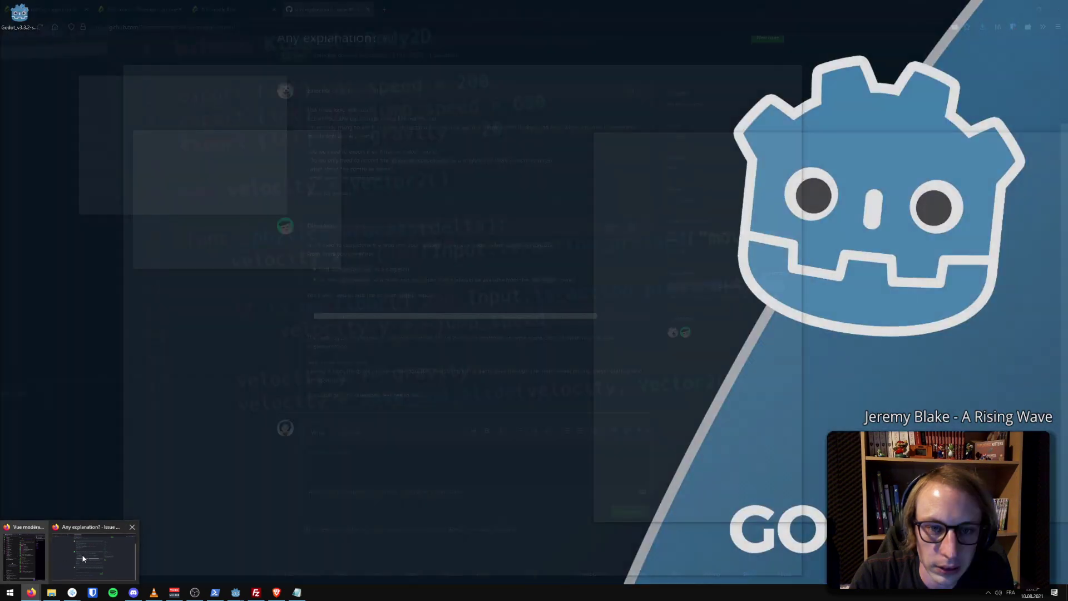
# Load the crispy-cheese game into the AirConsole Developer Console simulator
pyautogui.click(79, 554)
pyautogui.click(220, 9)
pyautogui.click(146, 9)
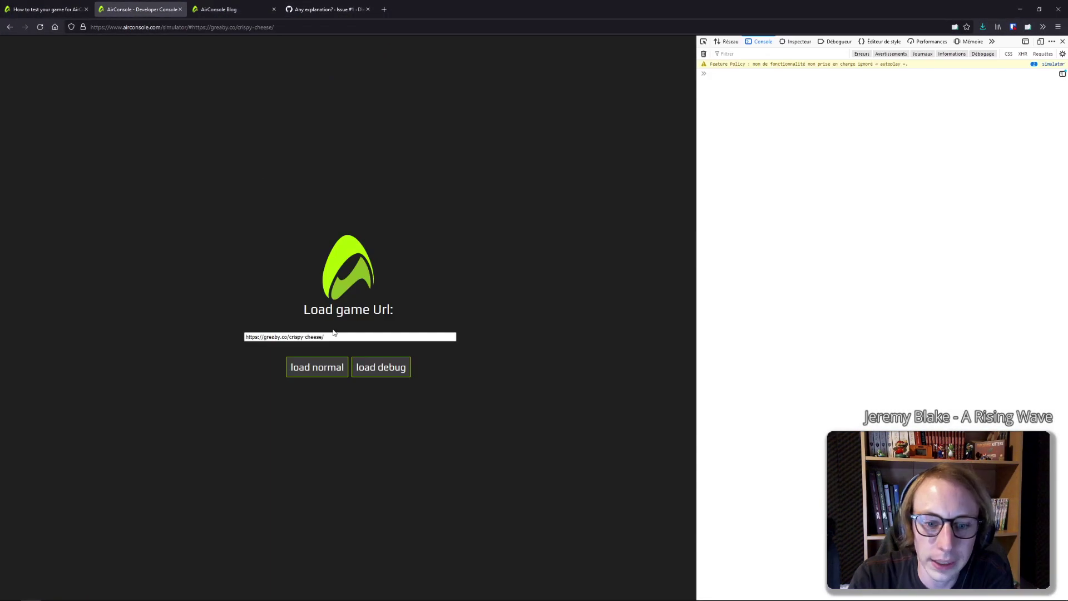
pyautogui.click(313, 371)
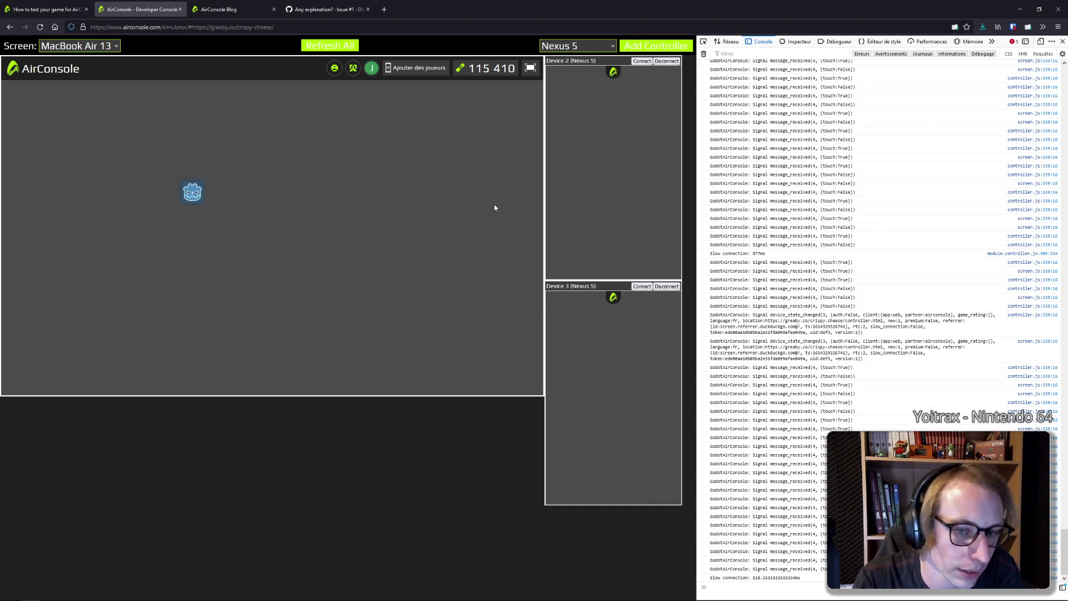
# Inspect the received touch messages in the log, then close the developer tools panel
pyautogui.scroll(3, 877, 339)
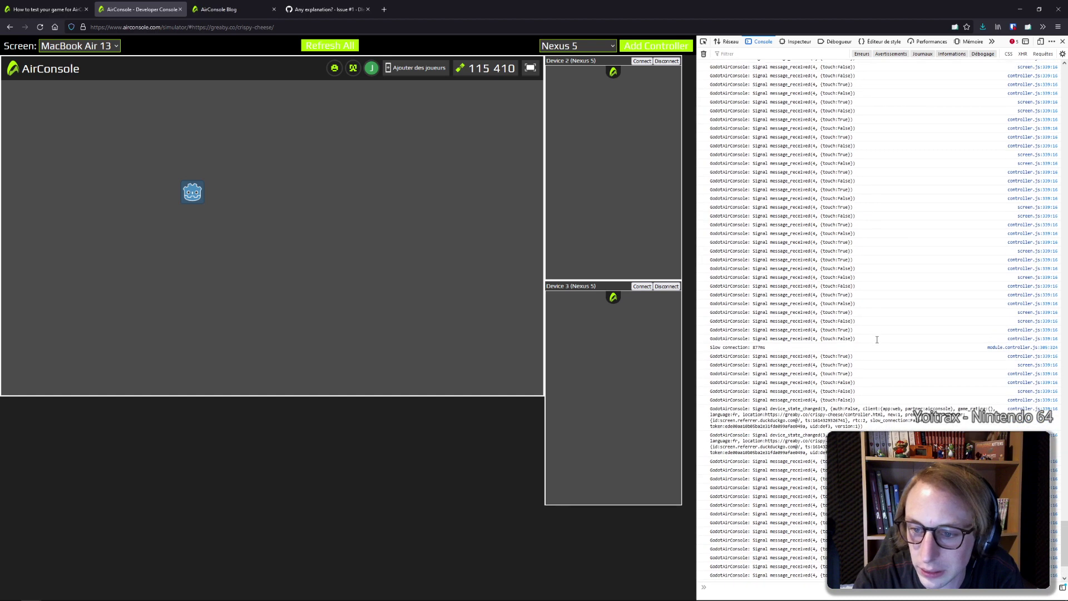
pyautogui.scroll(-3, 877, 340)
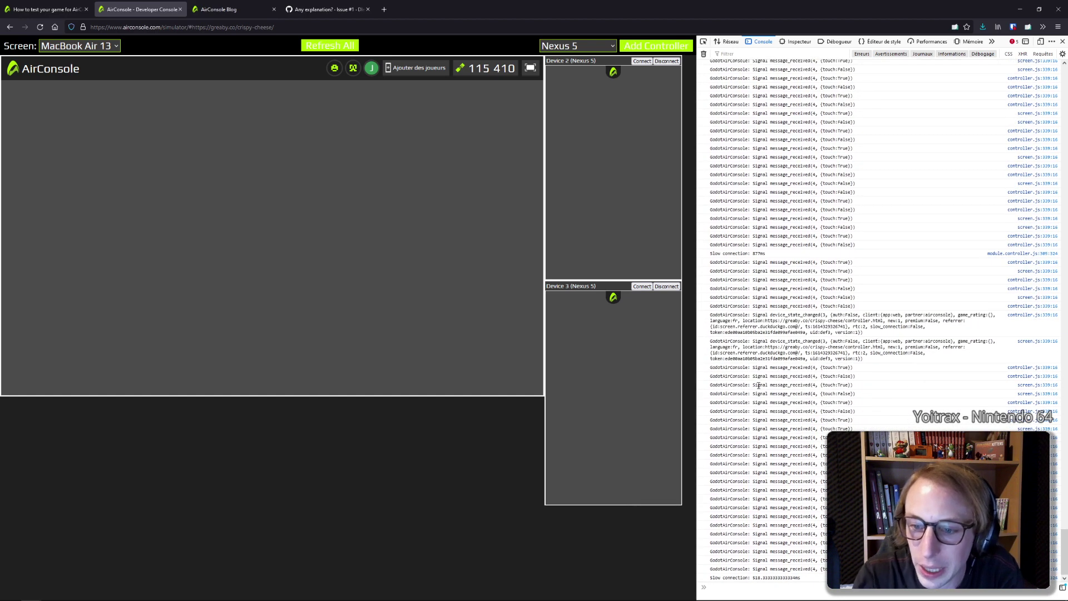
pyautogui.moveTo(751, 376); pyautogui.dragTo(862, 383)
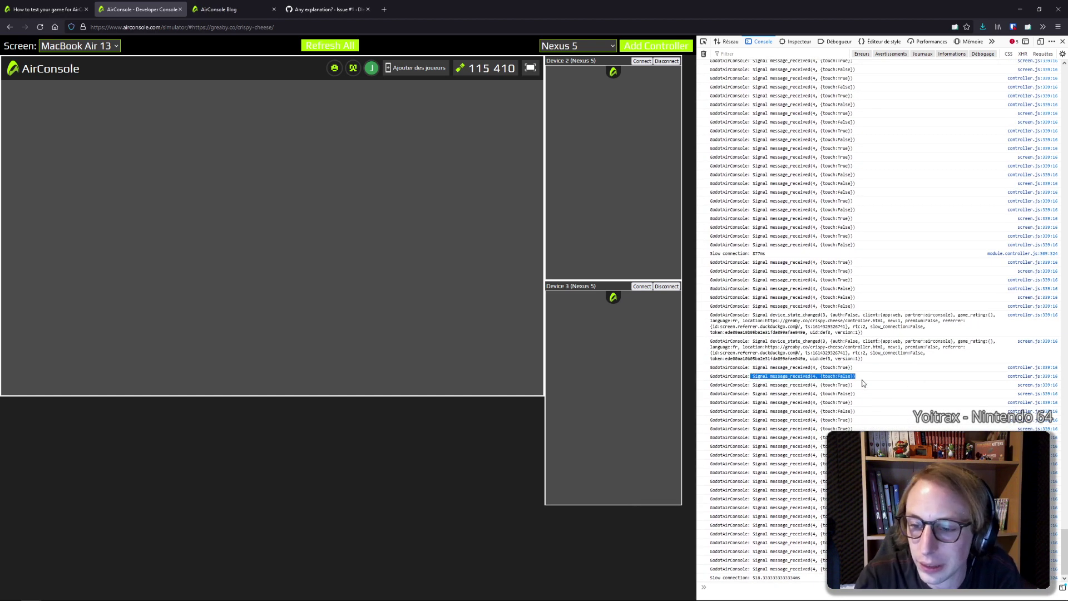
pyautogui.click(798, 378)
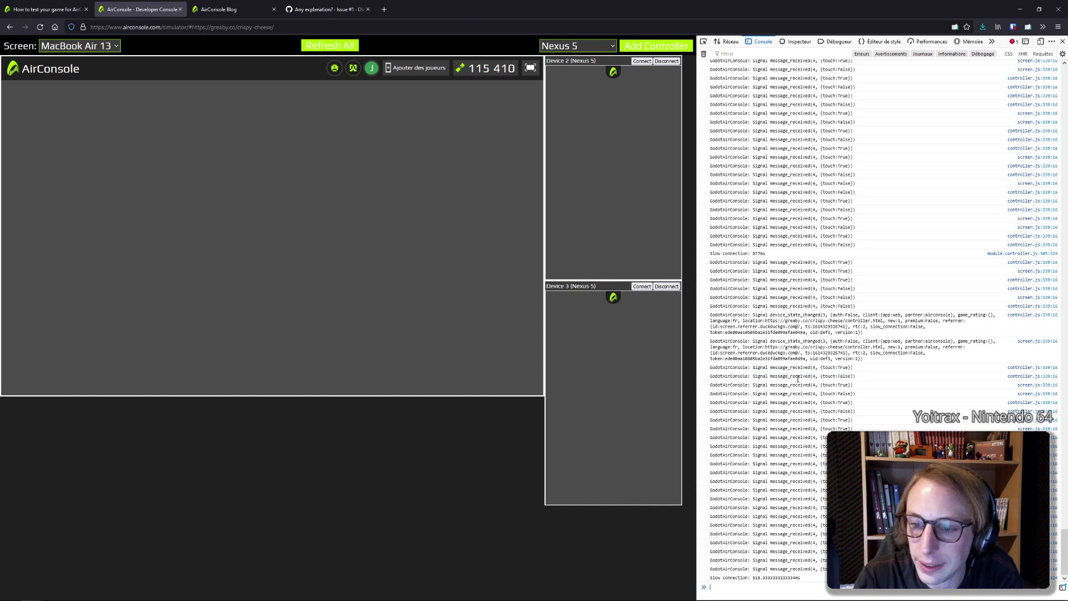
pyautogui.click(1063, 42)
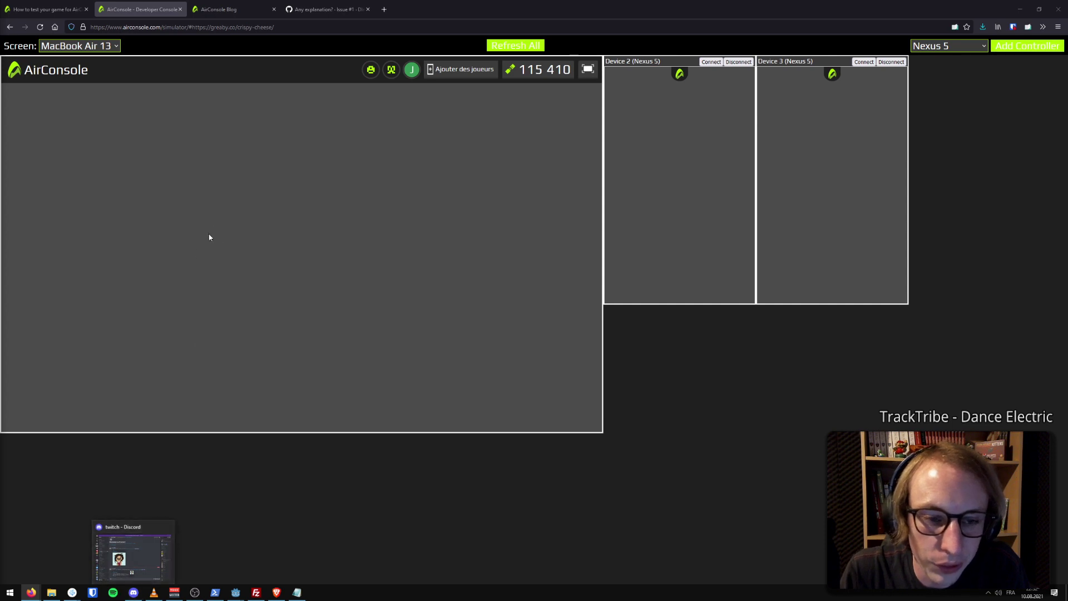
pyautogui.moveTo(72, 592)
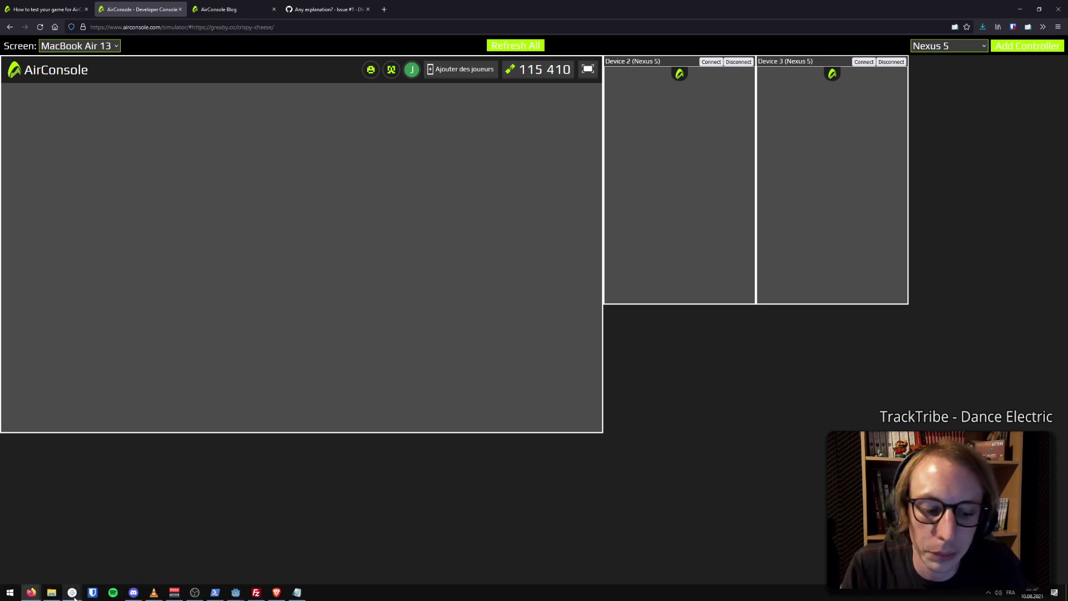
pyautogui.moveTo(126, 557)
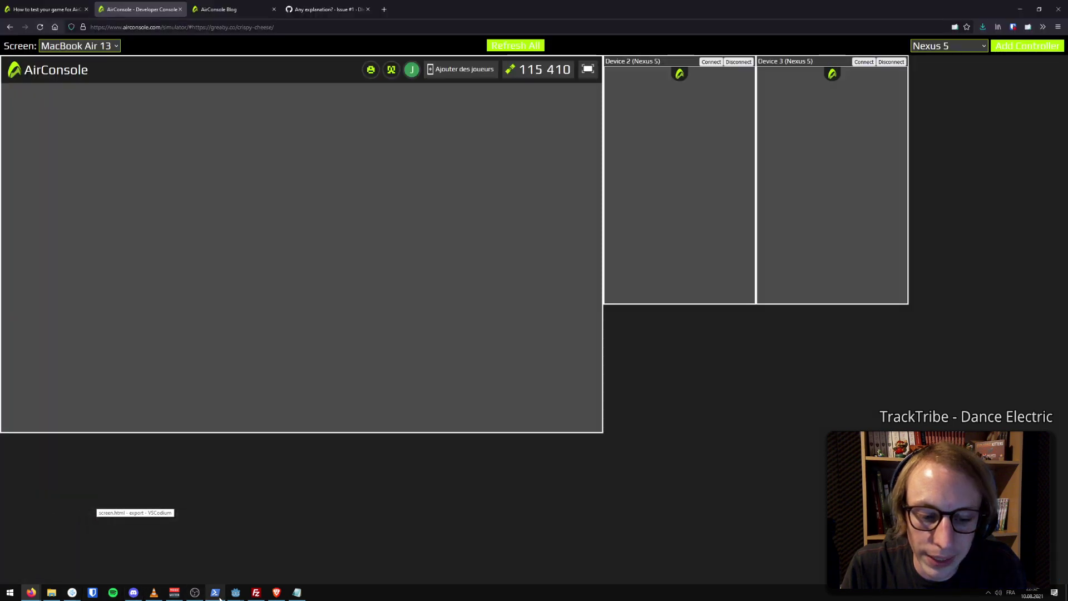
# Add a Button node under main in the 2D view and enlarge it into a big rectangle
pyautogui.moveTo(231, 595)
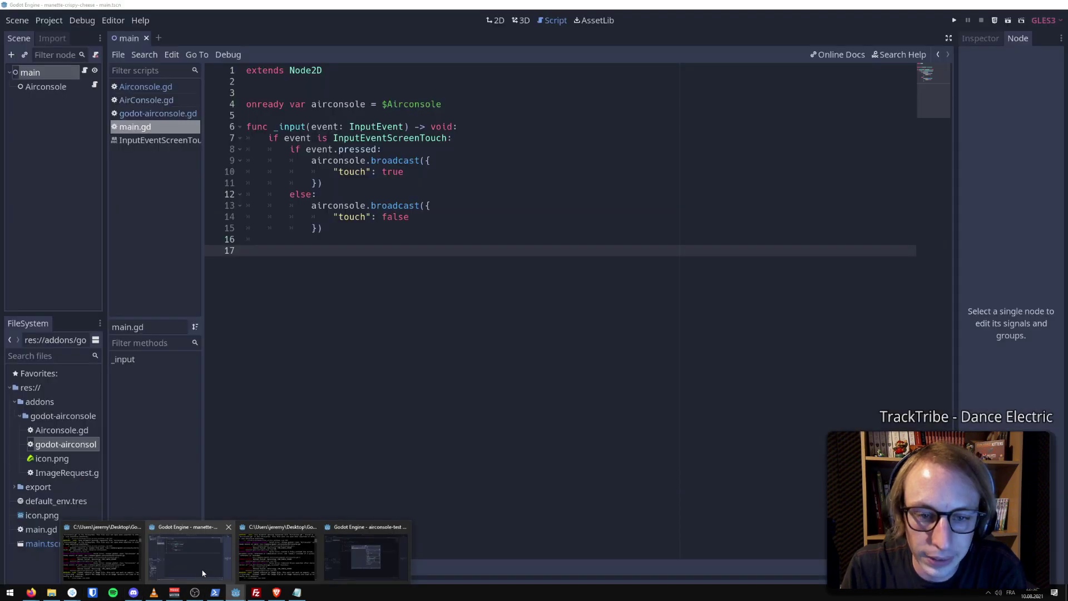
pyautogui.click(203, 569)
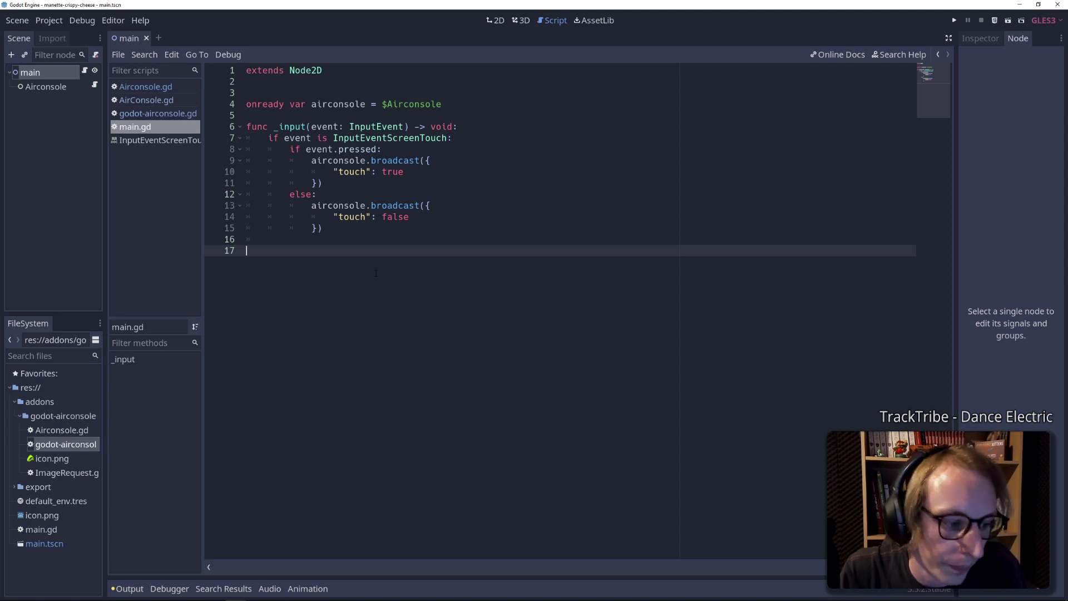
pyautogui.hotkey('ctrl', 'F1')
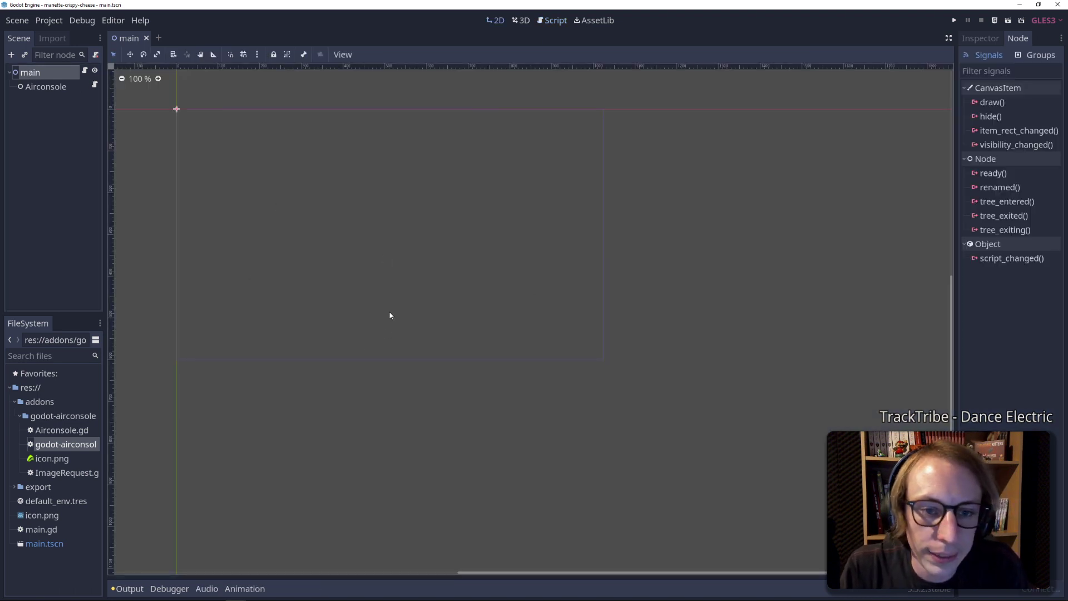
pyautogui.click(10, 54)
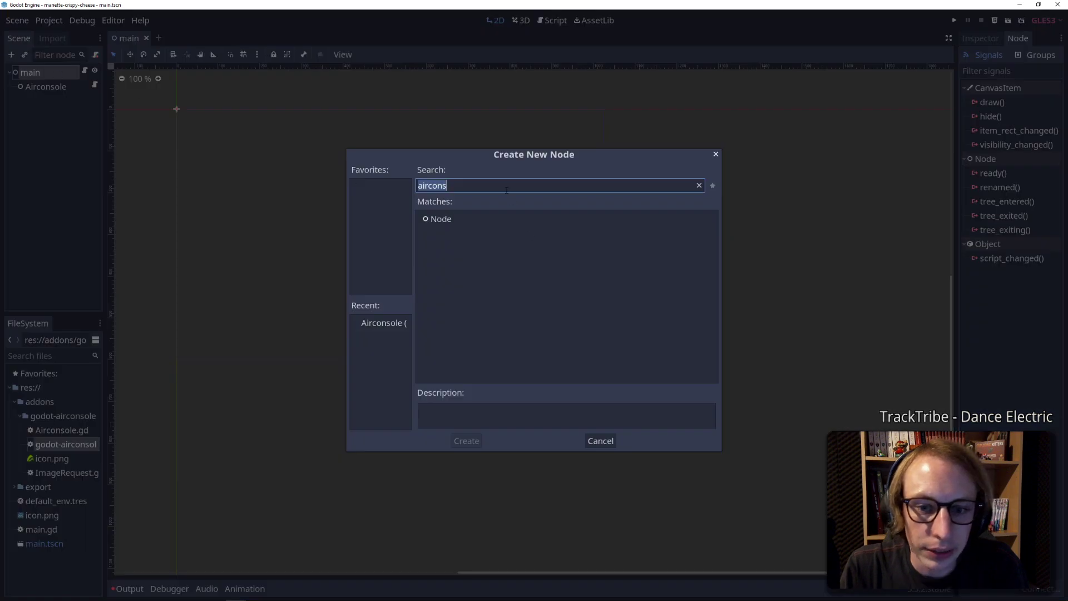
pyautogui.write('button')
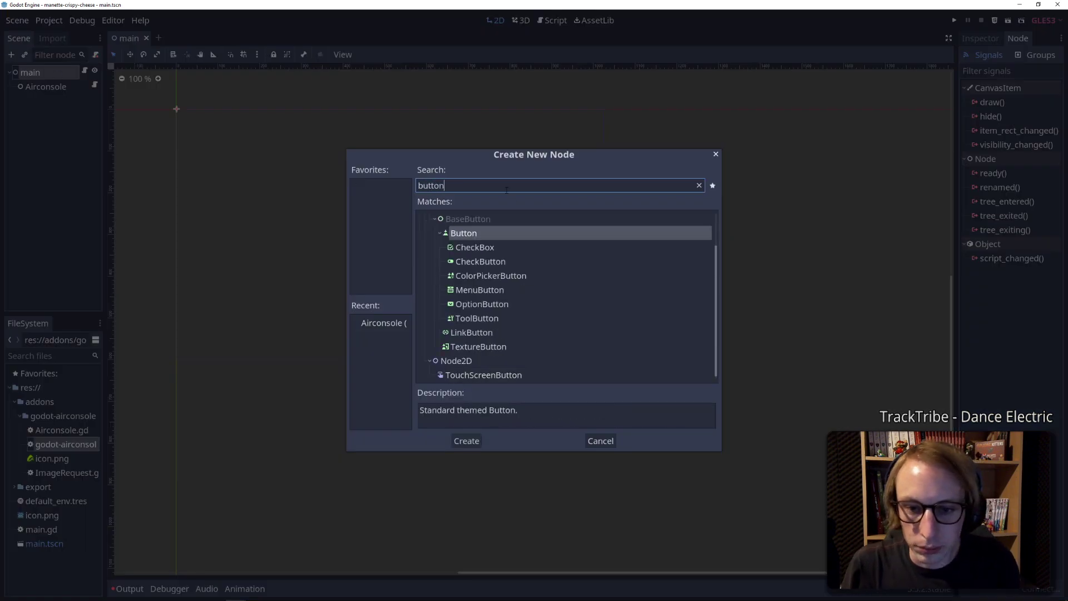
pyautogui.press('Return')
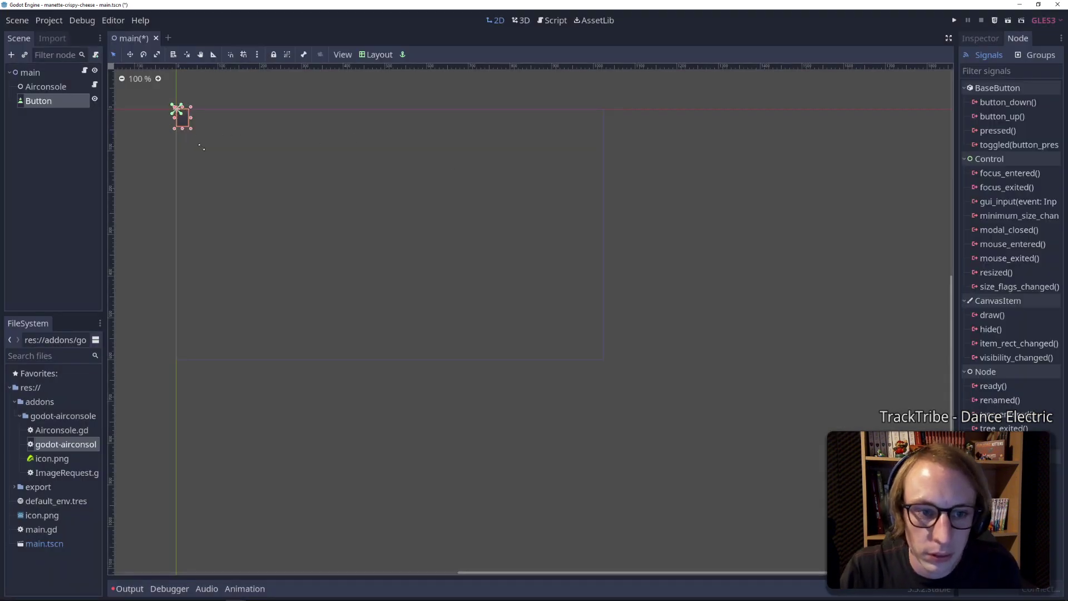
pyautogui.moveTo(190, 128)
pyautogui.mouseDown()
pyautogui.moveTo(392, 361)
pyautogui.moveTo(369, 359)
pyautogui.mouseUp()
# Duplicate the button and place the copy to the right of the original
pyautogui.click(470, 263)
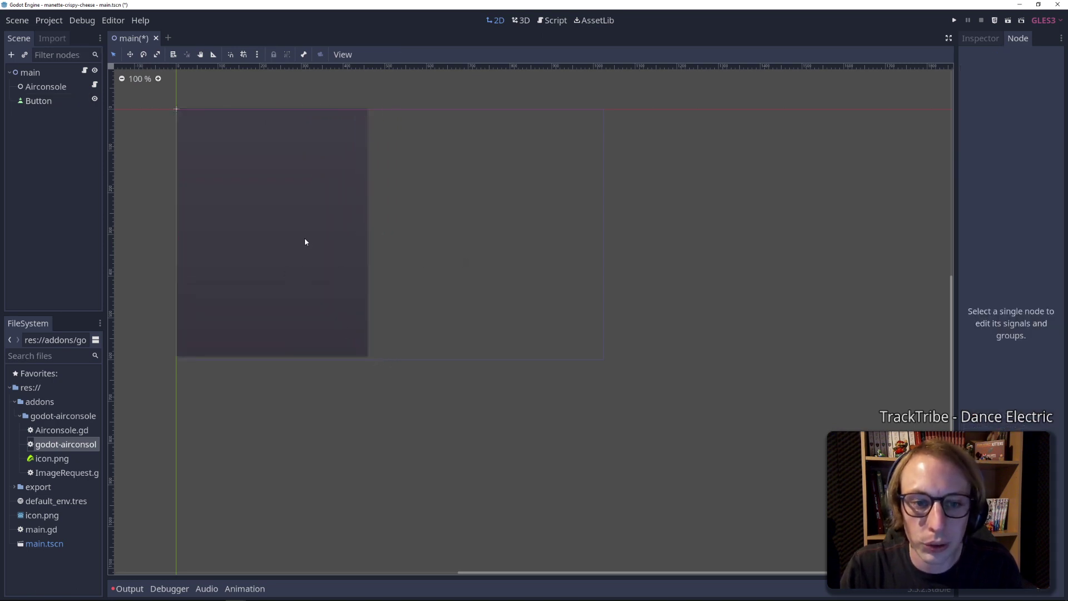
pyautogui.click(284, 234)
pyautogui.hotkey('ctrl', 'd')
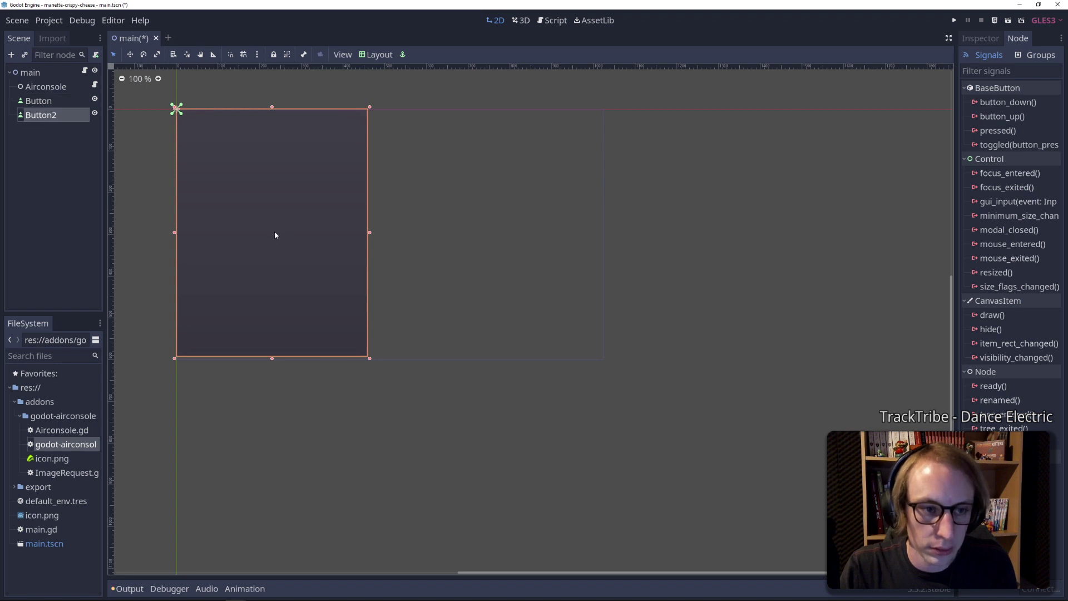
pyautogui.moveTo(272, 222); pyautogui.dragTo(494, 224)
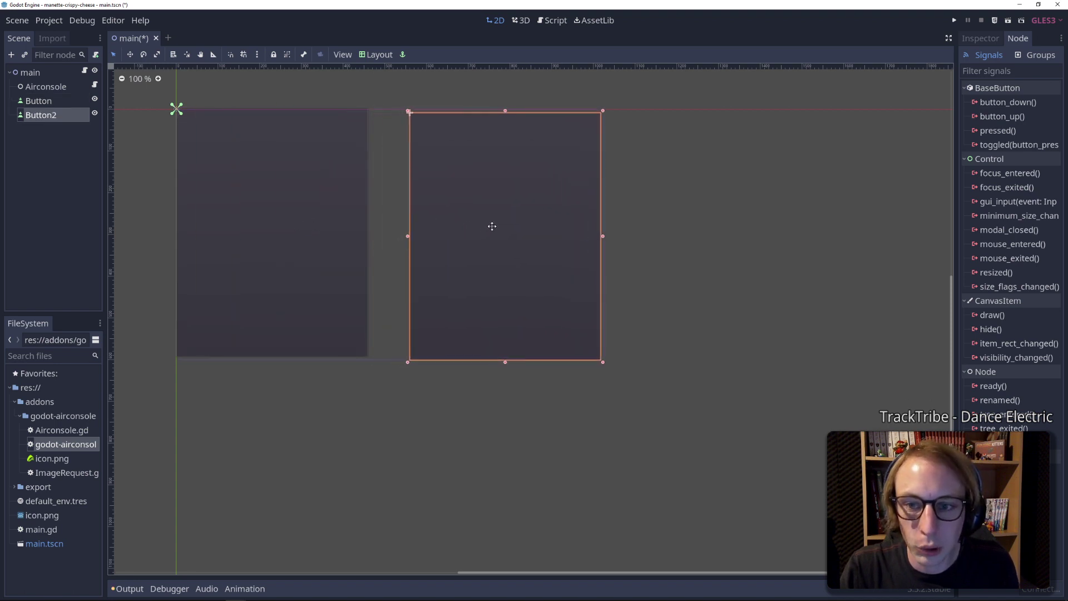
pyautogui.click(833, 348)
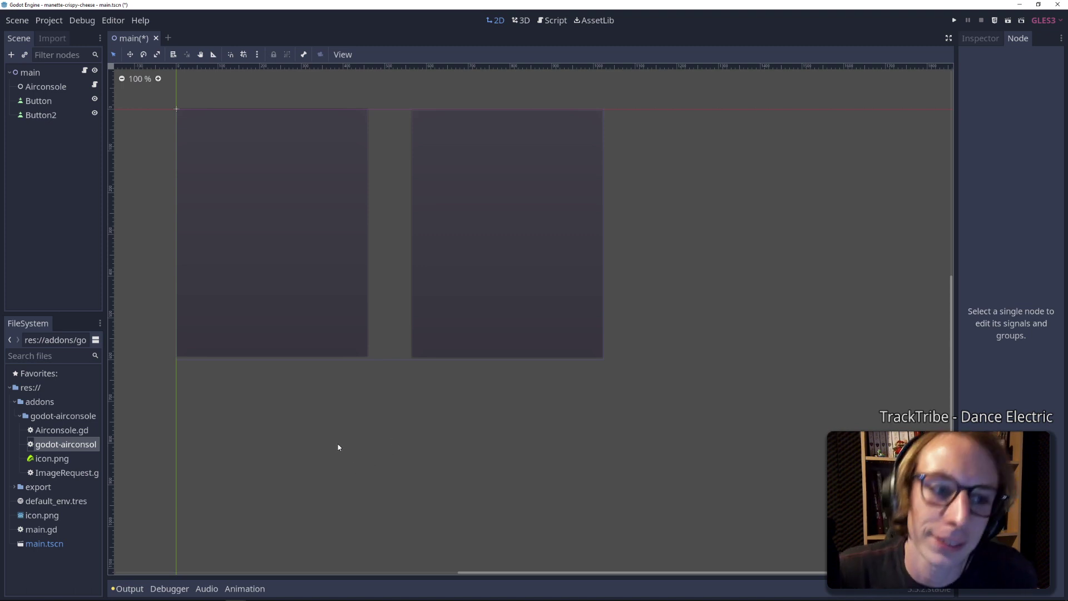
# Label the first button Left and the second button Right
pyautogui.click(39, 101)
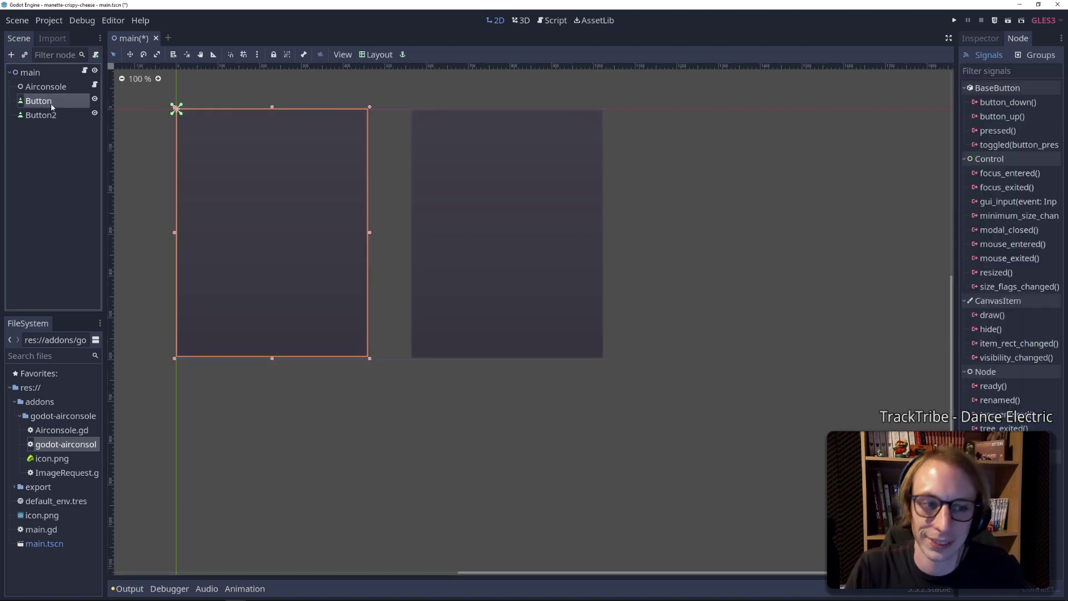
pyautogui.click(982, 38)
pyautogui.click(1032, 117)
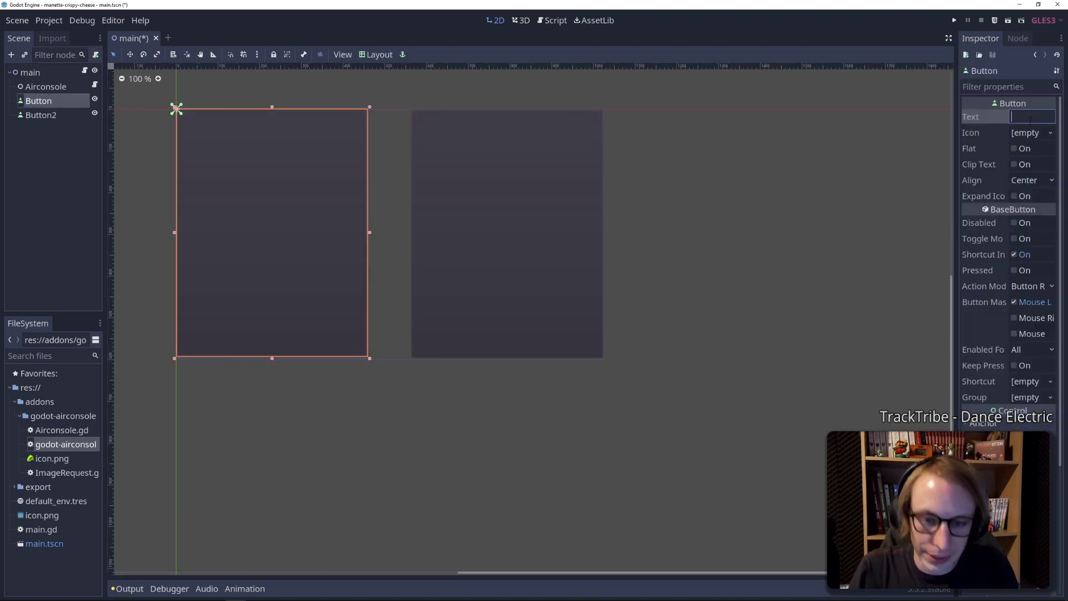
pyautogui.write('Left')
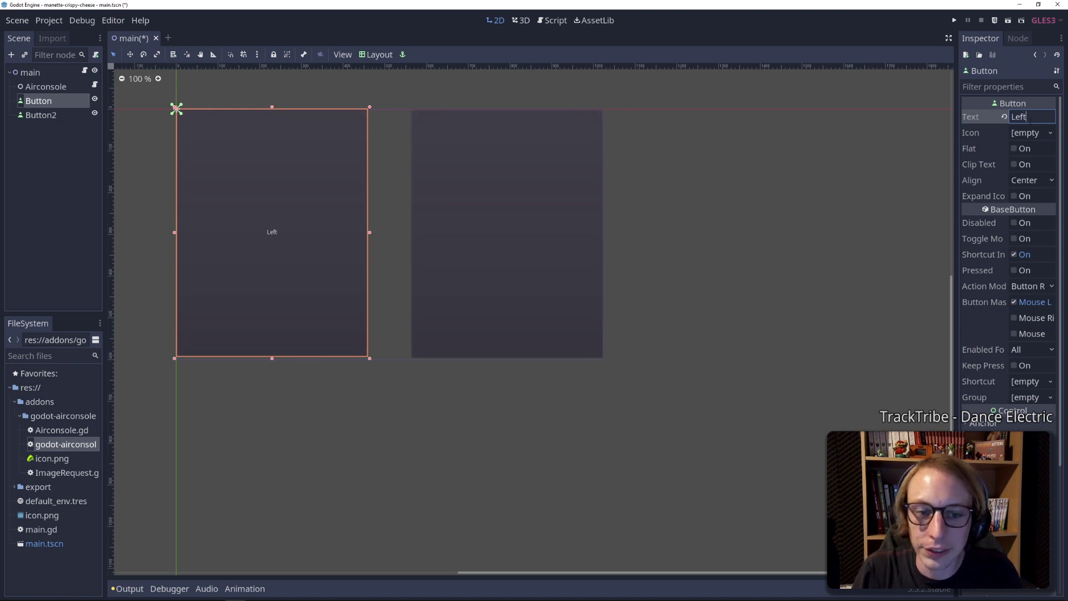
pyautogui.click(913, 163)
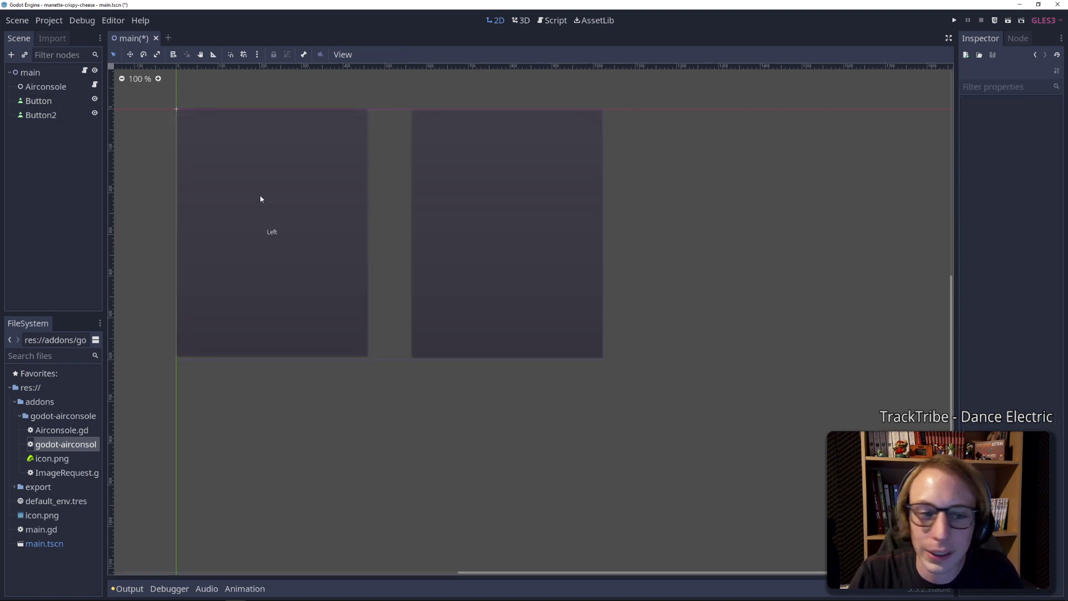
pyautogui.click(41, 114)
pyautogui.click(1030, 117)
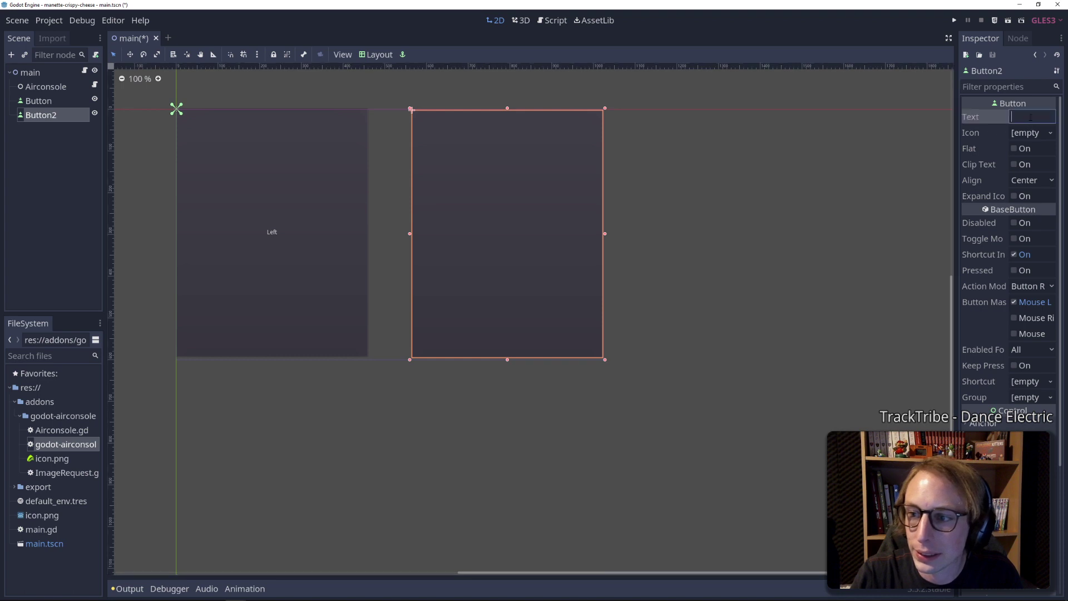
pyautogui.write('Right')
pyautogui.press('Return')
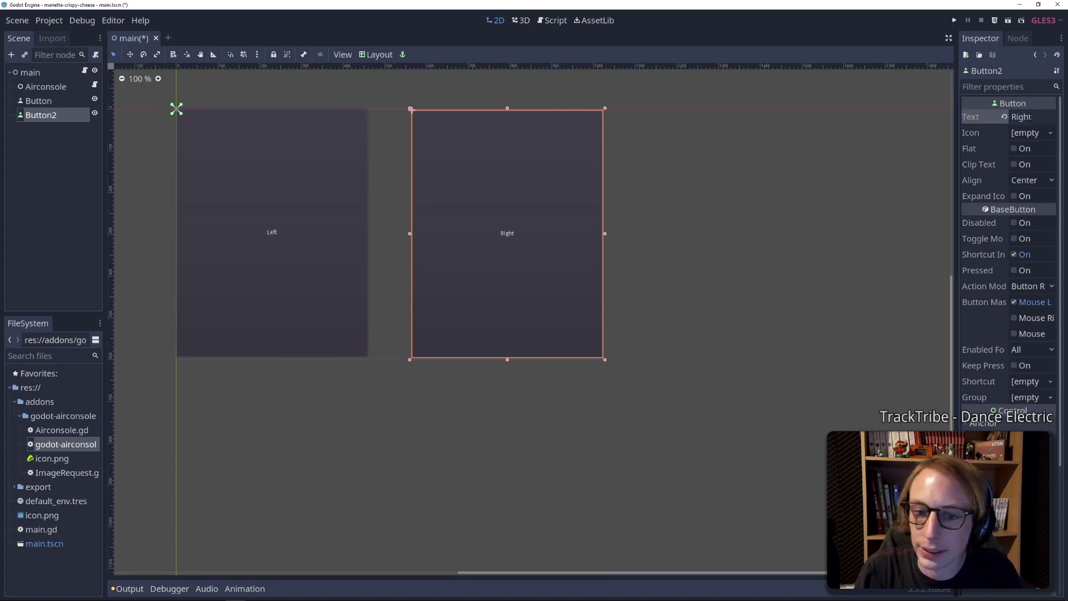
pyautogui.click(831, 191)
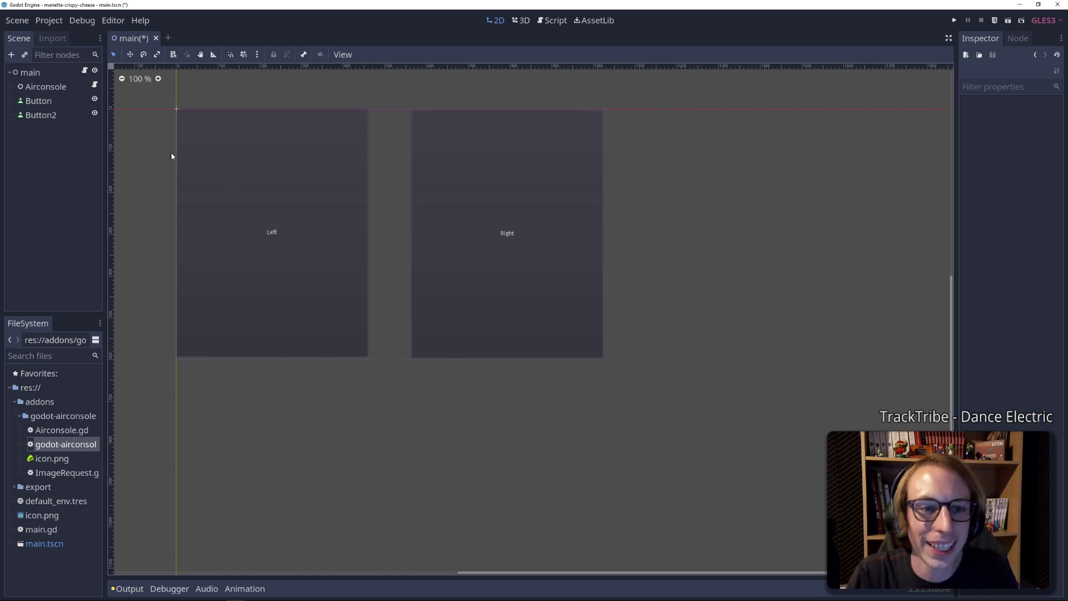
# Save the scene and show the Left button's signals
pyautogui.hotkey('ctrl', 's')
pyautogui.click(39, 101)
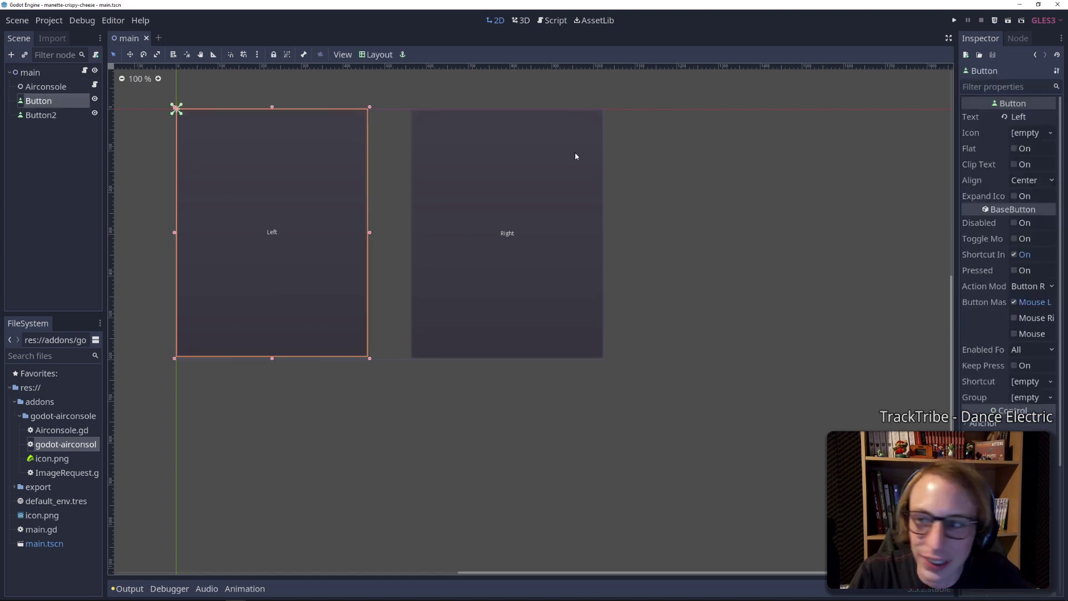
pyautogui.click(1010, 43)
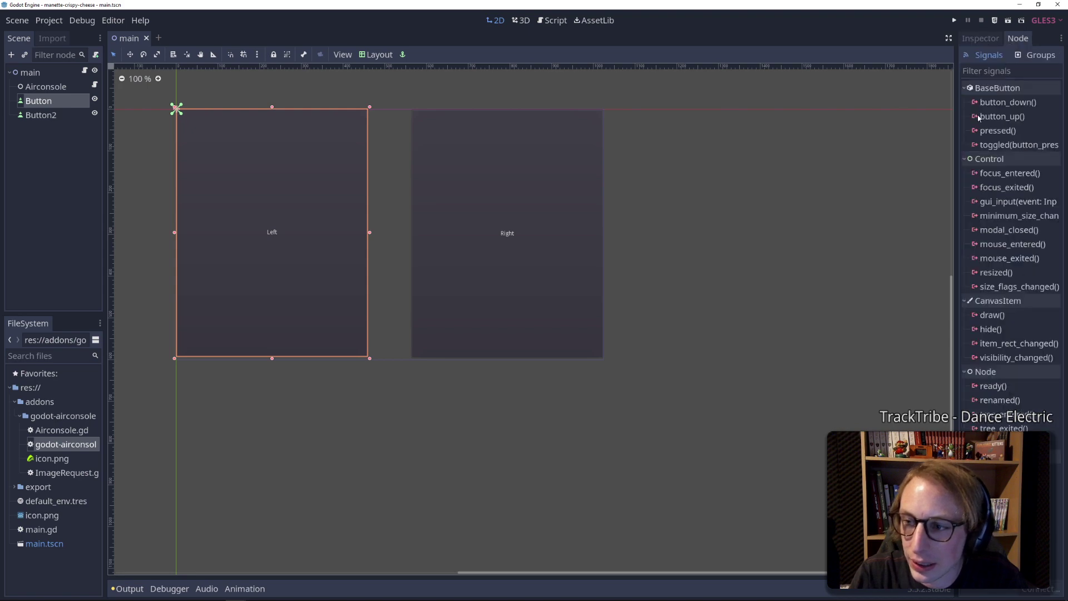
# Connect the Left button's button_down signal to a new function in main.gd
pyautogui.doubleClick(996, 131)
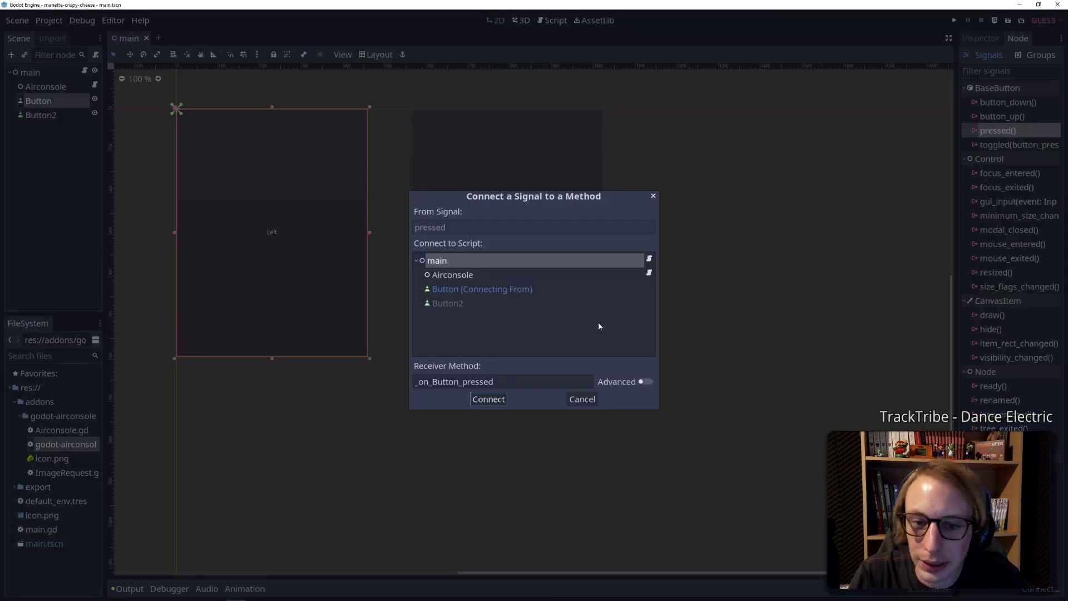
pyautogui.click(581, 399)
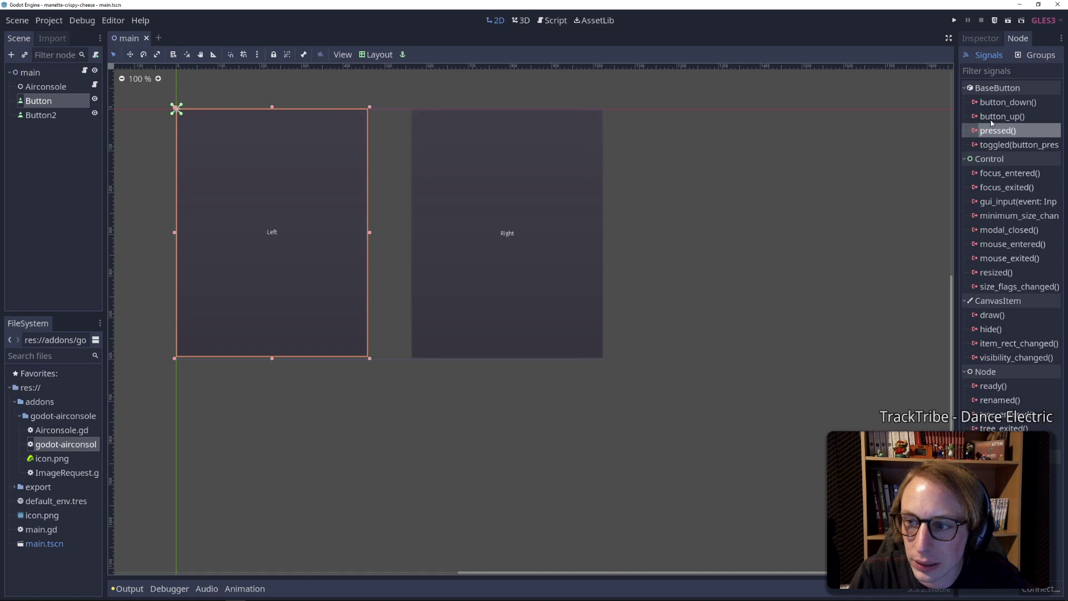
pyautogui.moveTo(991, 121)
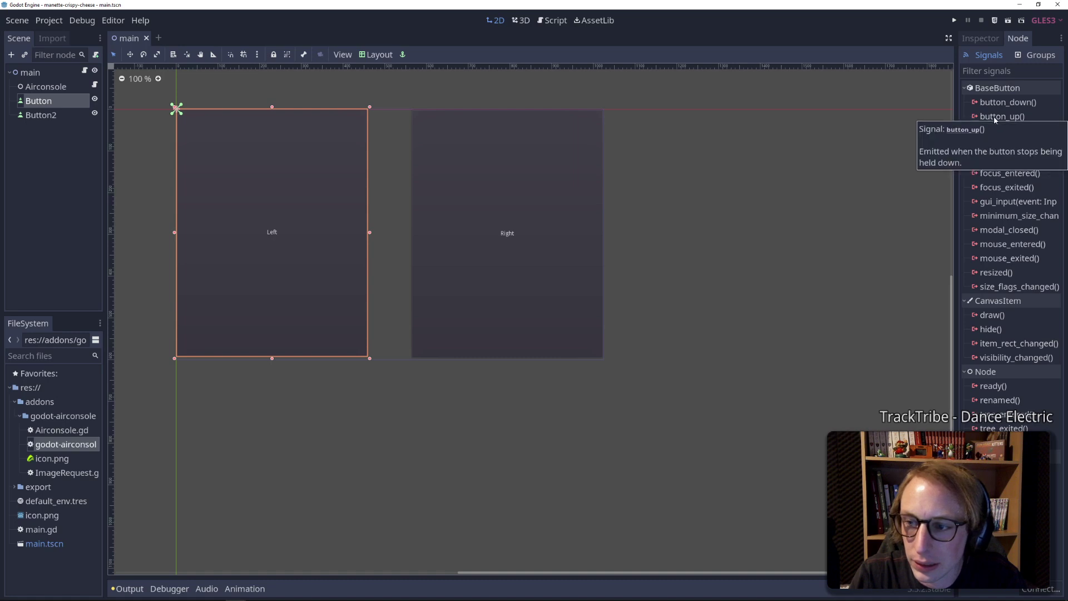
pyautogui.moveTo(1007, 102)
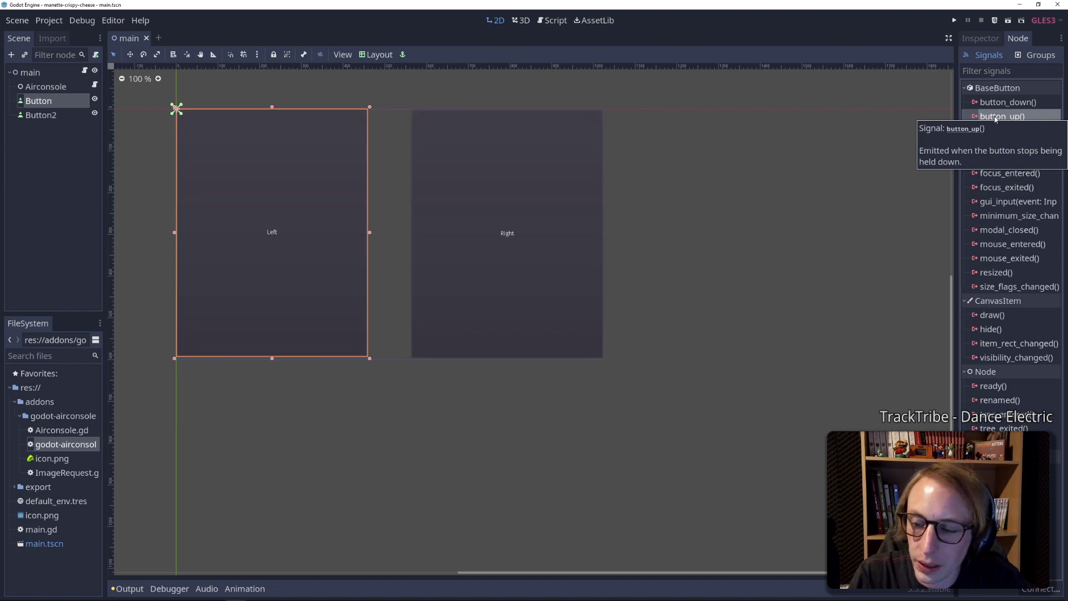
pyautogui.doubleClick(996, 118)
pyautogui.click(582, 399)
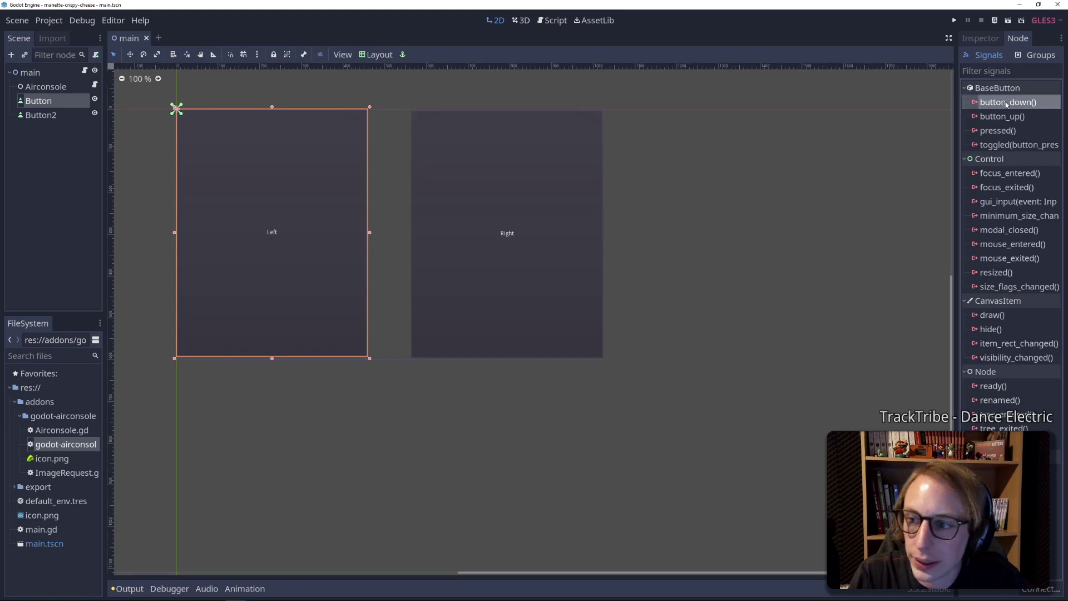
pyautogui.doubleClick(1006, 104)
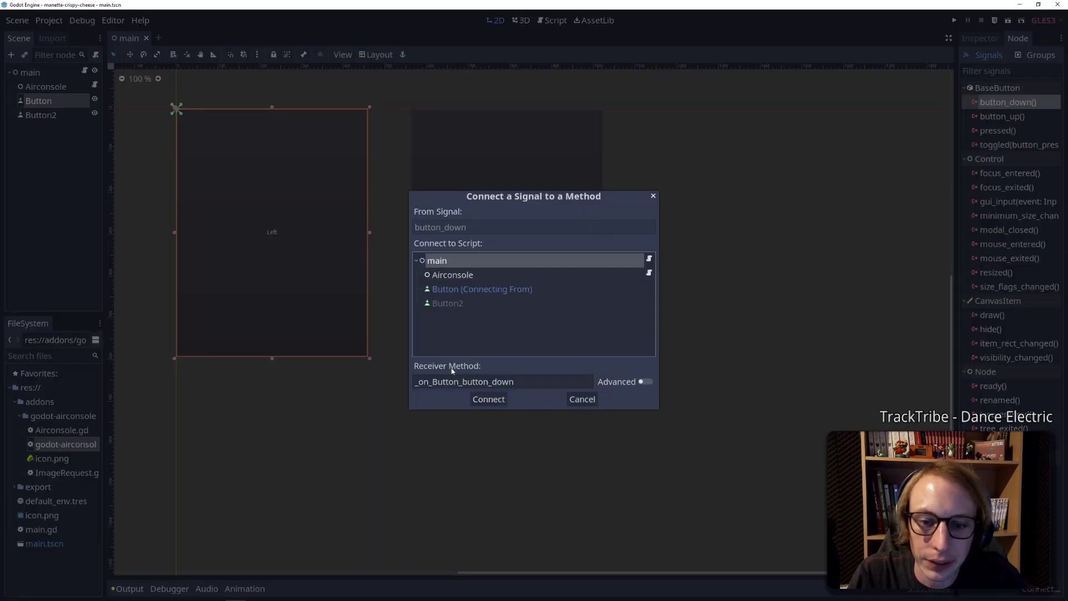
pyautogui.click(489, 399)
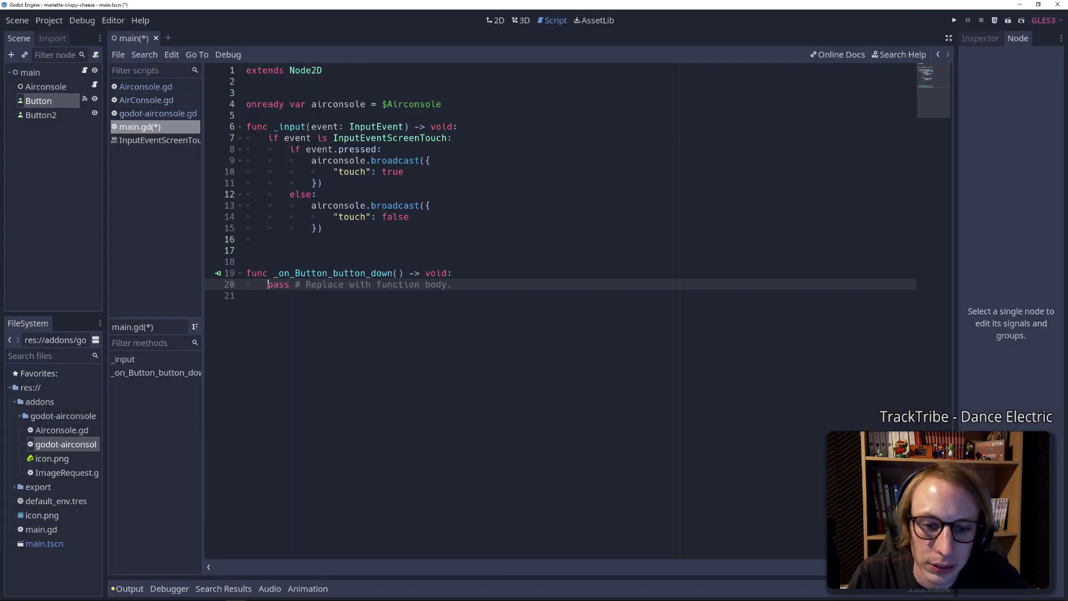
# Copy the broadcast lines into the button_down handler and change them to "left": true
pyautogui.moveTo(311, 205); pyautogui.dragTo(338, 230)
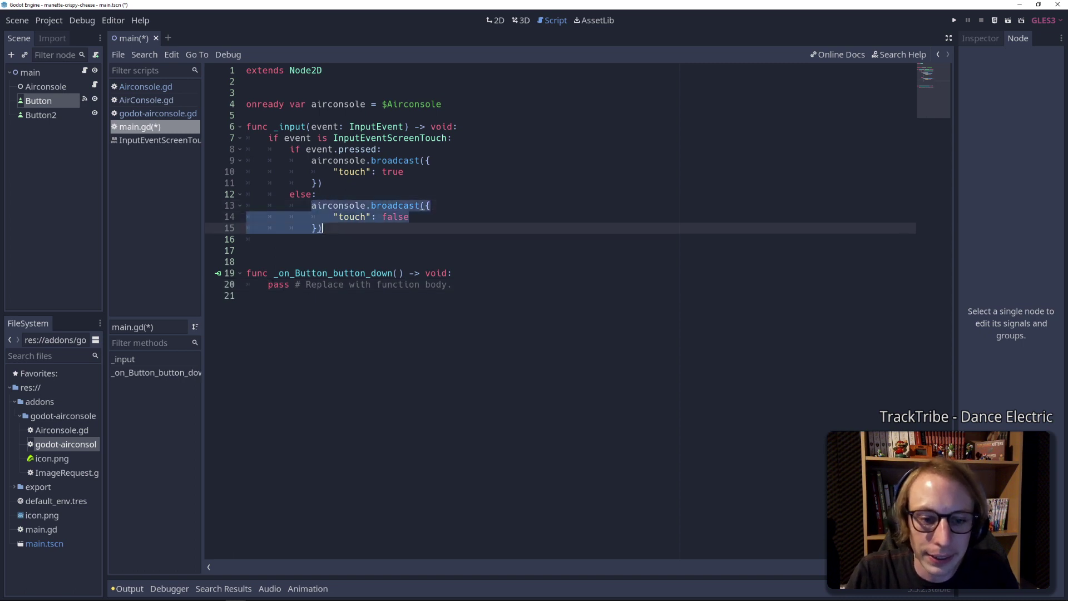
pyautogui.hotkey('ctrl', 'c')
pyautogui.moveTo(268, 284); pyautogui.dragTo(451, 285)
pyautogui.hotkey('ctrl', 'v')
pyautogui.hotkey('ctrl', 's')
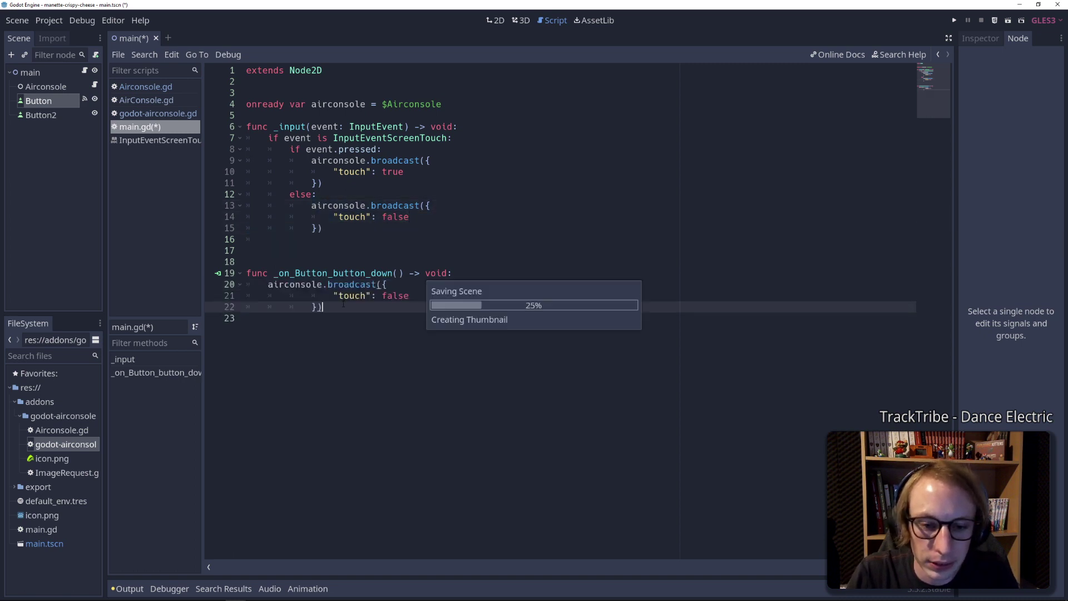
pyautogui.moveTo(343, 304); pyautogui.dragTo(254, 294)
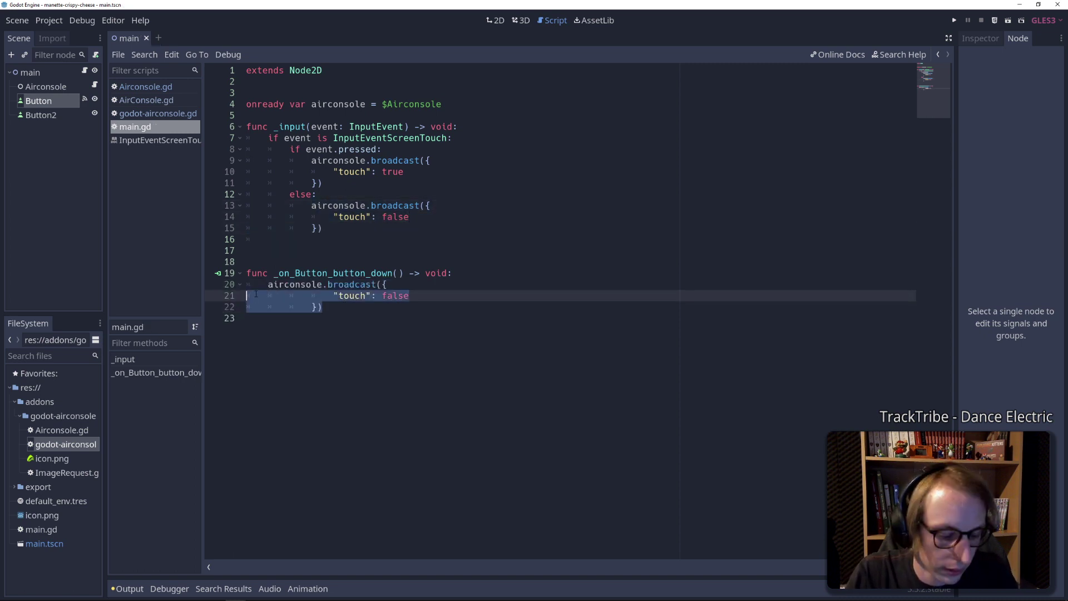
pyautogui.hotkey('shift', 'Tab')
pyautogui.hotkey('shift', 'Tab')
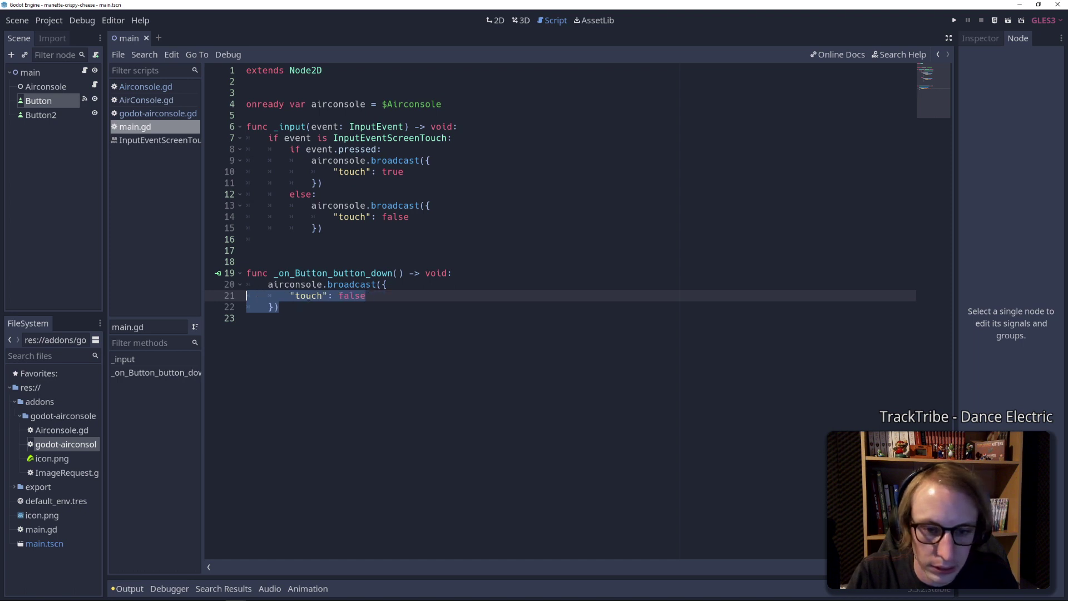
pyautogui.doubleClick(310, 295)
pyautogui.press('BackSpace')
pyautogui.write('left')
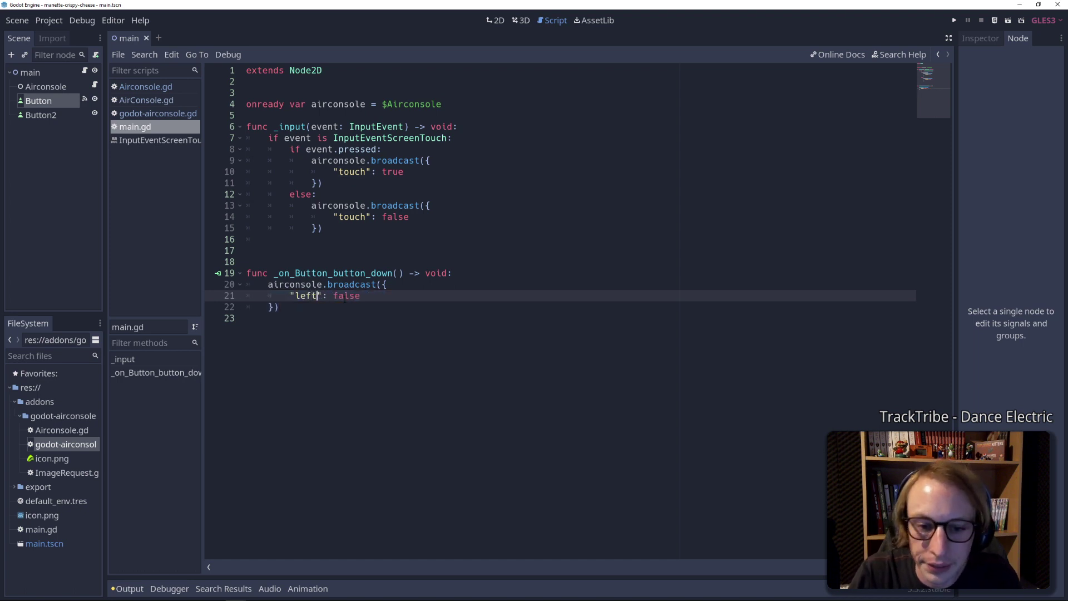
pyautogui.doubleClick(345, 296)
pyautogui.write('true')
pyautogui.click(352, 325)
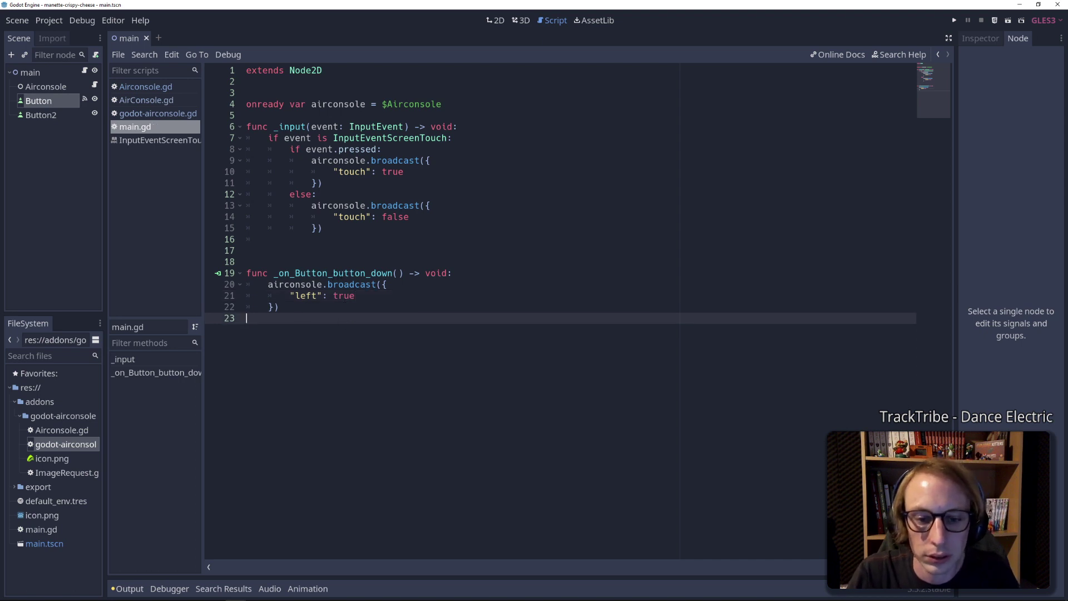
# Connect the Left button's button_up signal to a new script function
pyautogui.click(49, 104)
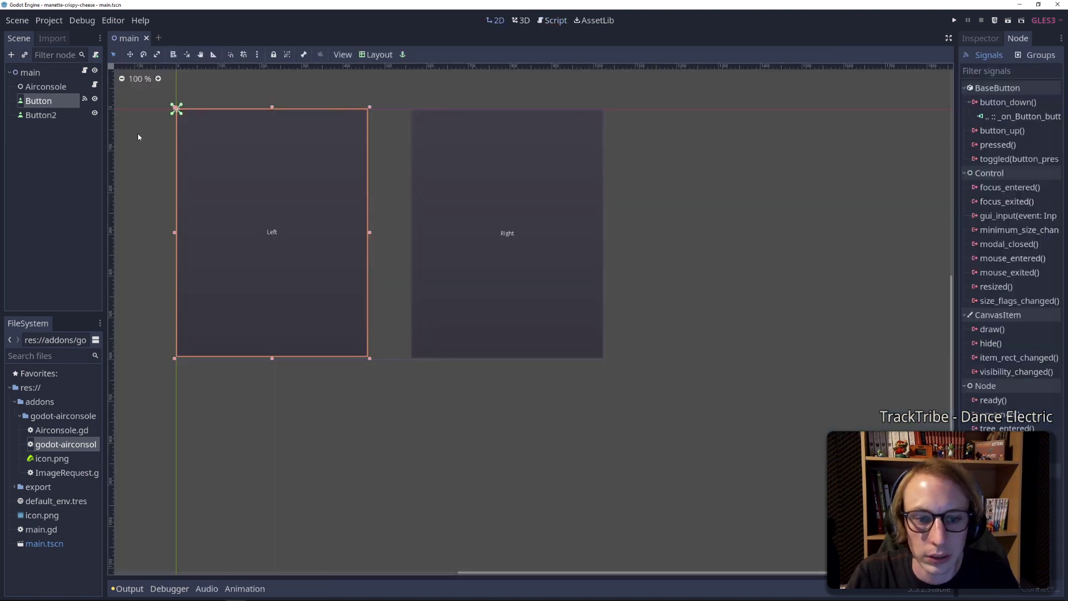
pyautogui.doubleClick(43, 105)
pyautogui.click(44, 115)
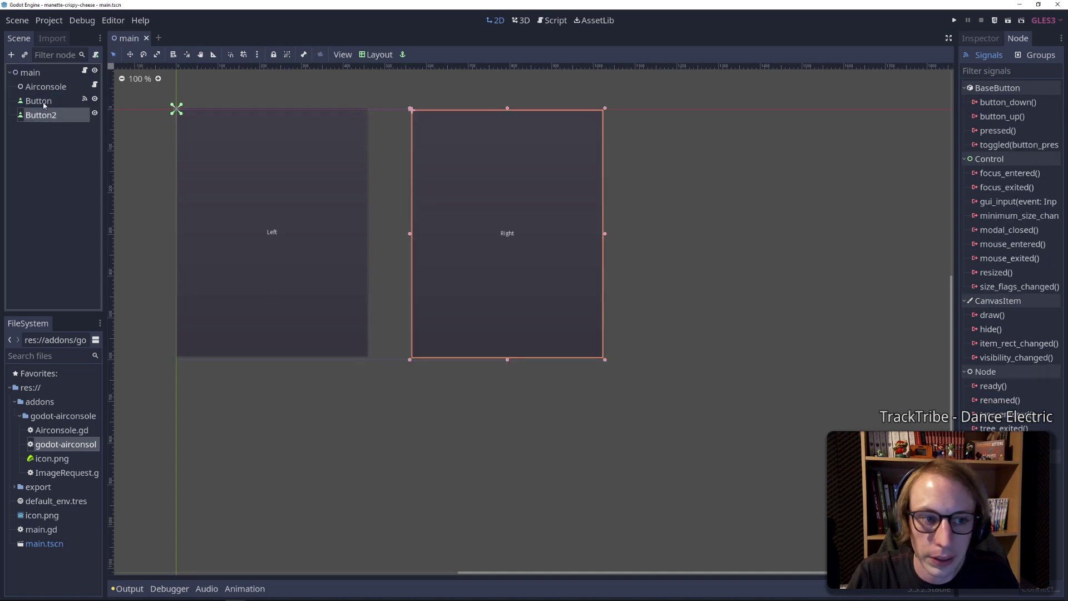
pyautogui.click(44, 105)
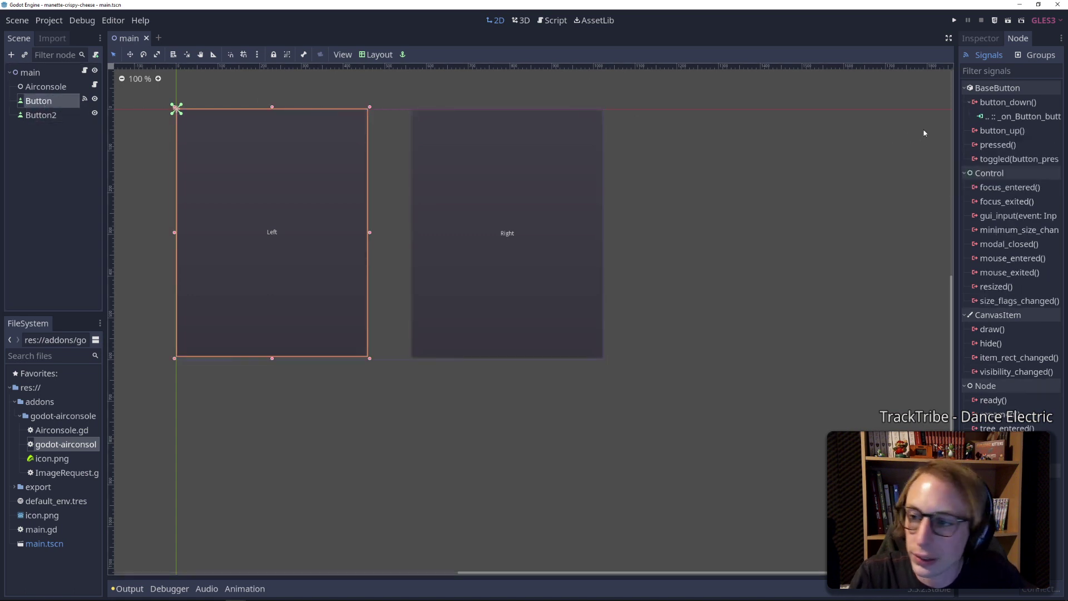
pyautogui.doubleClick(1001, 132)
pyautogui.click(503, 401)
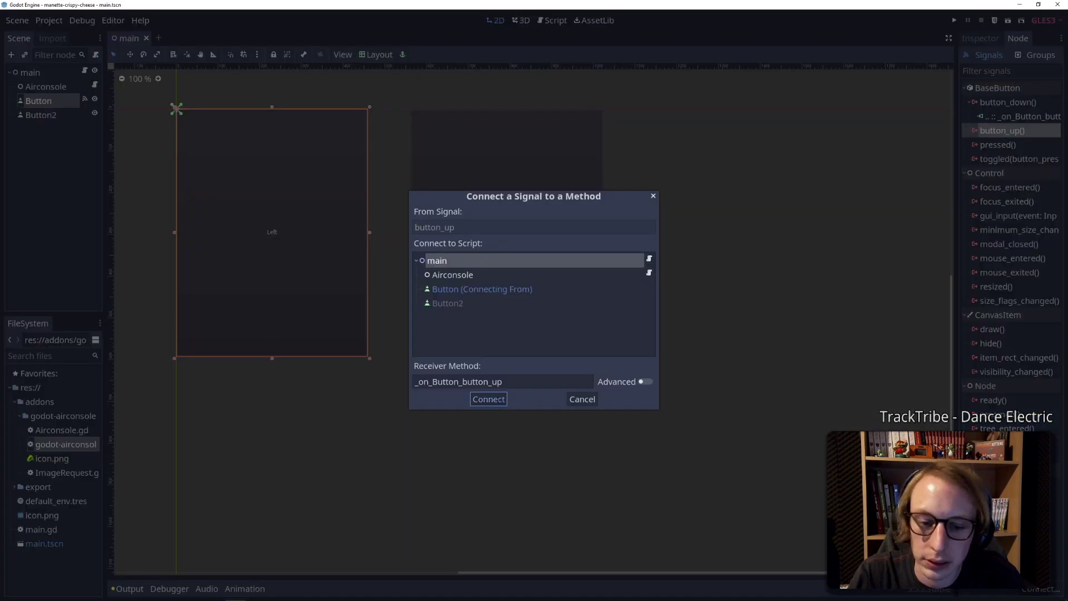
# Paste the broadcast into the button_up handler with "left": false and save the script
pyautogui.moveTo(268, 284); pyautogui.dragTo(298, 305)
pyautogui.hotkey('ctrl', 'c')
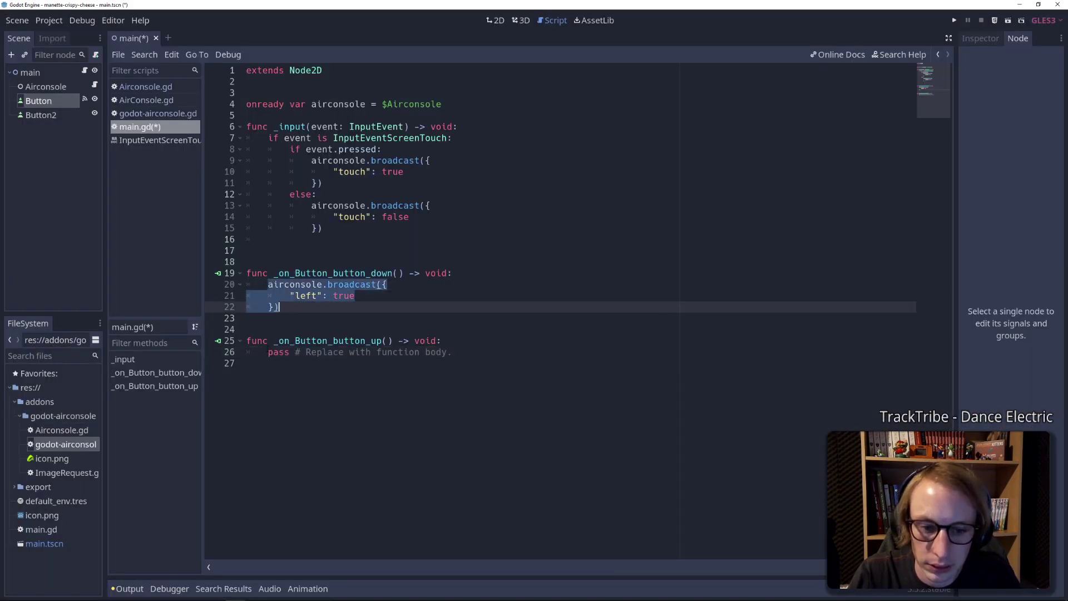
pyautogui.moveTo(268, 352); pyautogui.dragTo(451, 351)
pyautogui.hotkey('ctrl', 'v')
pyautogui.doubleClick(343, 362)
pyautogui.write('false')
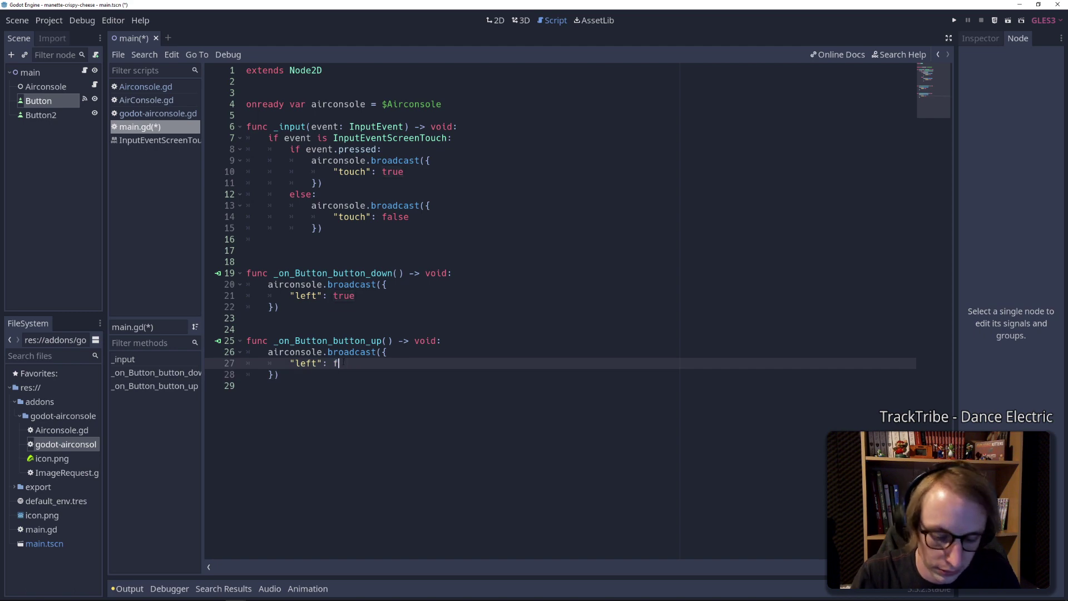
pyautogui.hotkey('ctrl', 's')
# Connect Button2's button_down signal to a handler broadcasting "right": true, and save
pyautogui.click(84, 117)
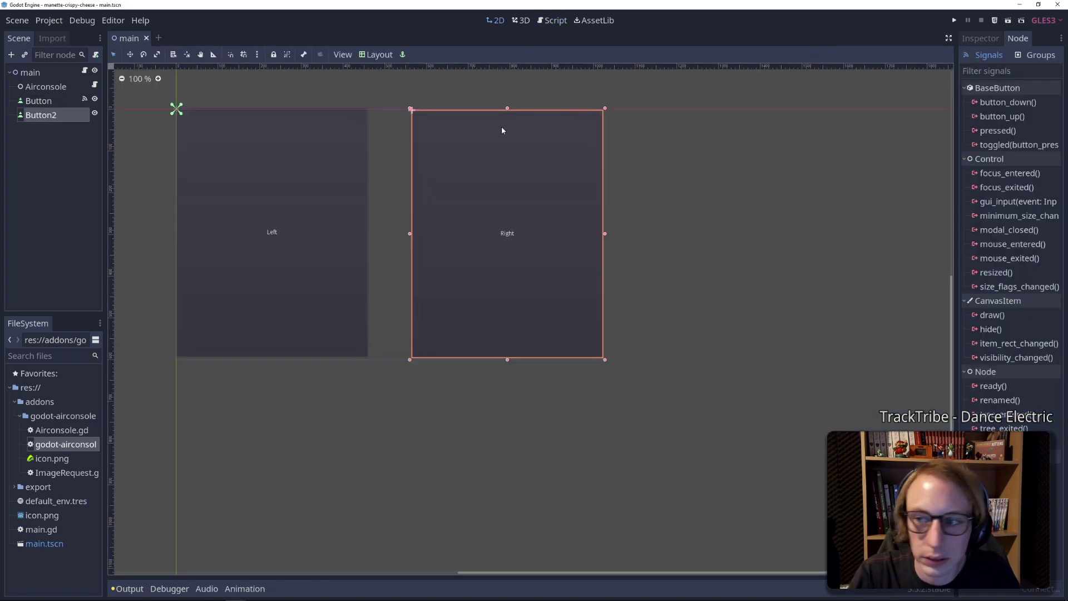
pyautogui.doubleClick(1017, 103)
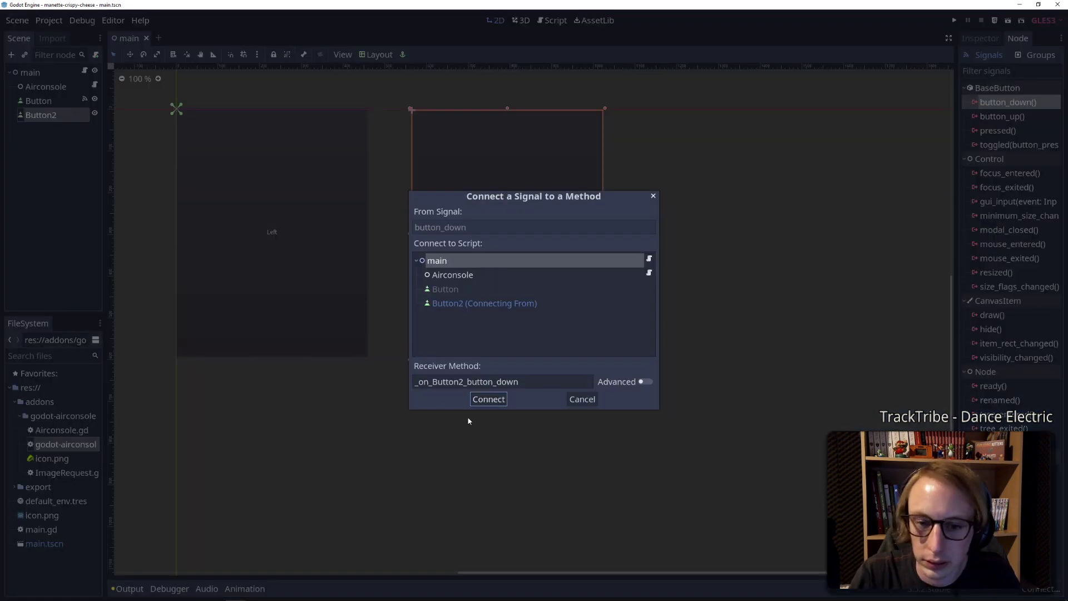
pyautogui.click(487, 400)
pyautogui.moveTo(267, 284); pyautogui.dragTo(280, 306)
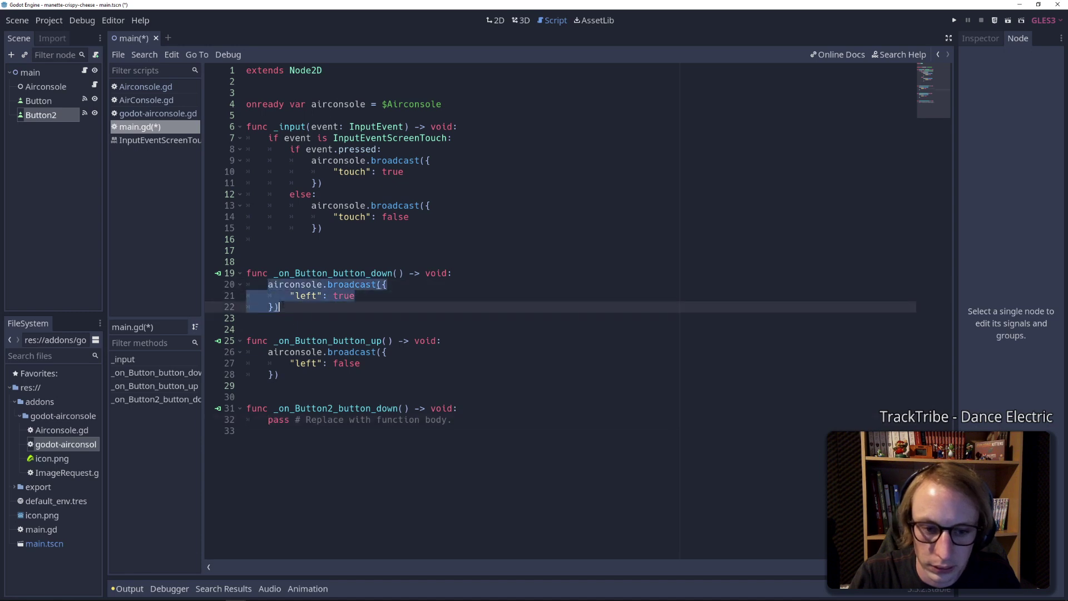
pyautogui.hotkey('ctrl', 'c')
pyautogui.moveTo(268, 419); pyautogui.dragTo(451, 420)
pyautogui.hotkey('ctrl', 'v')
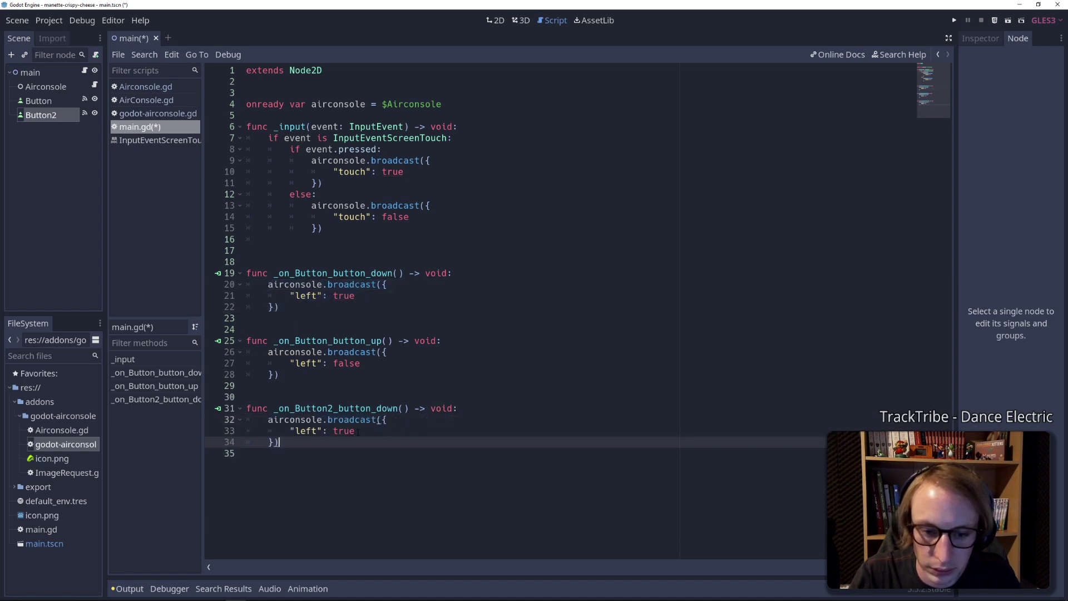
pyautogui.click(318, 431)
pyautogui.hotkey('ctrl', 'shift', 'Left')
pyautogui.write('r')
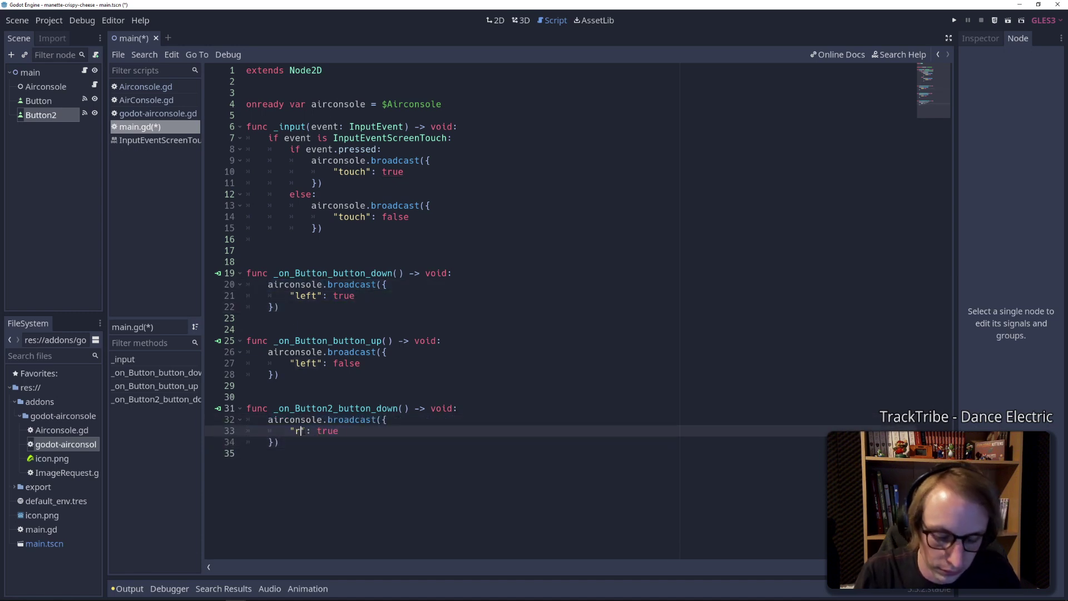
pyautogui.write('ight')
pyautogui.hotkey('ctrl', 's')
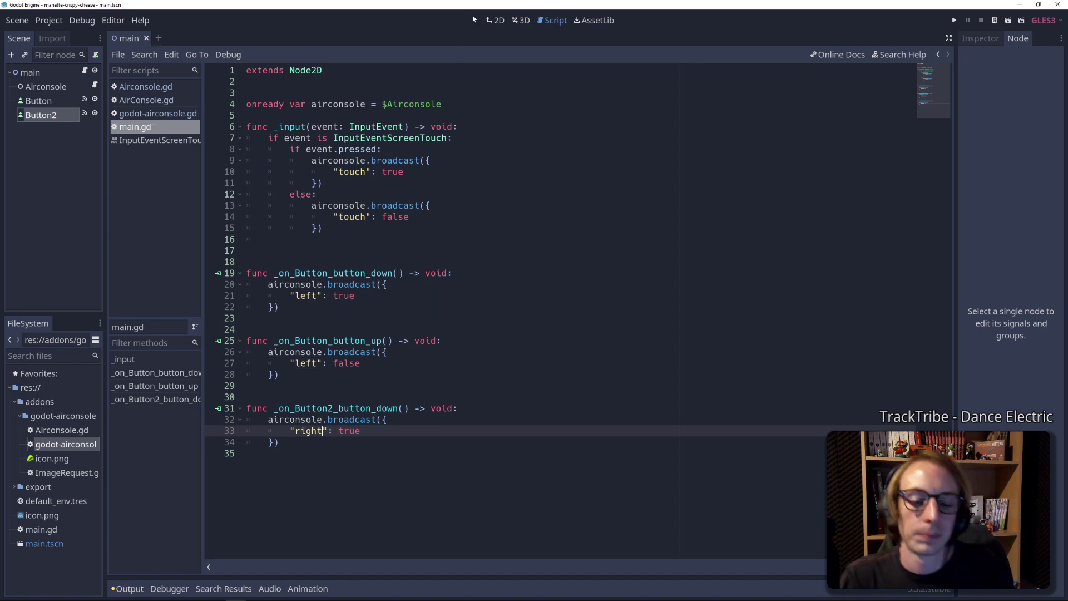
# Connect Button2's button_up signal to a handler broadcasting "right": false, and save
pyautogui.click(41, 114)
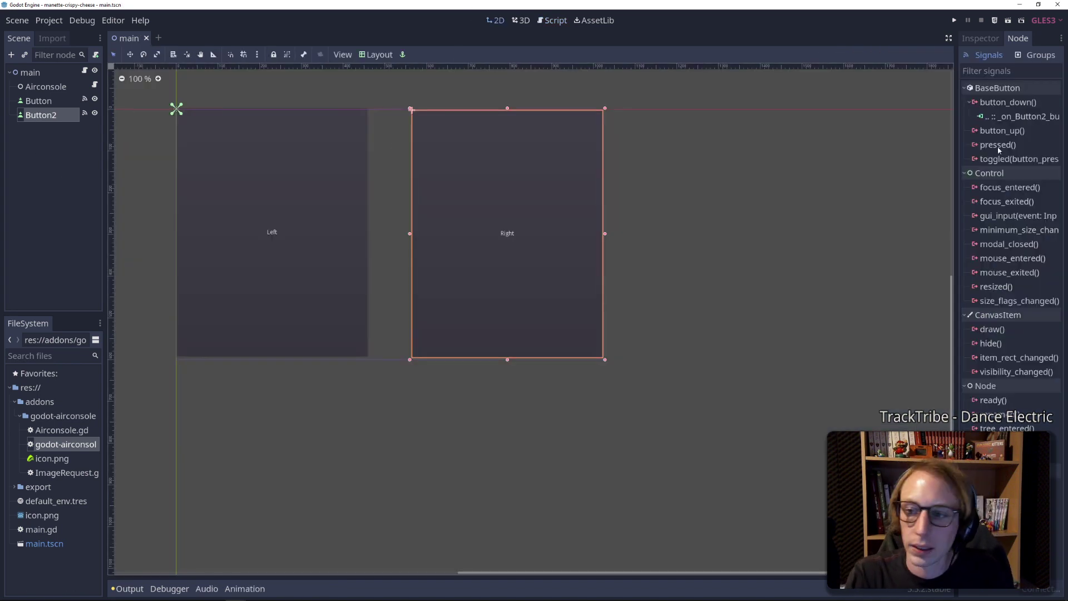
pyautogui.doubleClick(997, 131)
pyautogui.click(499, 404)
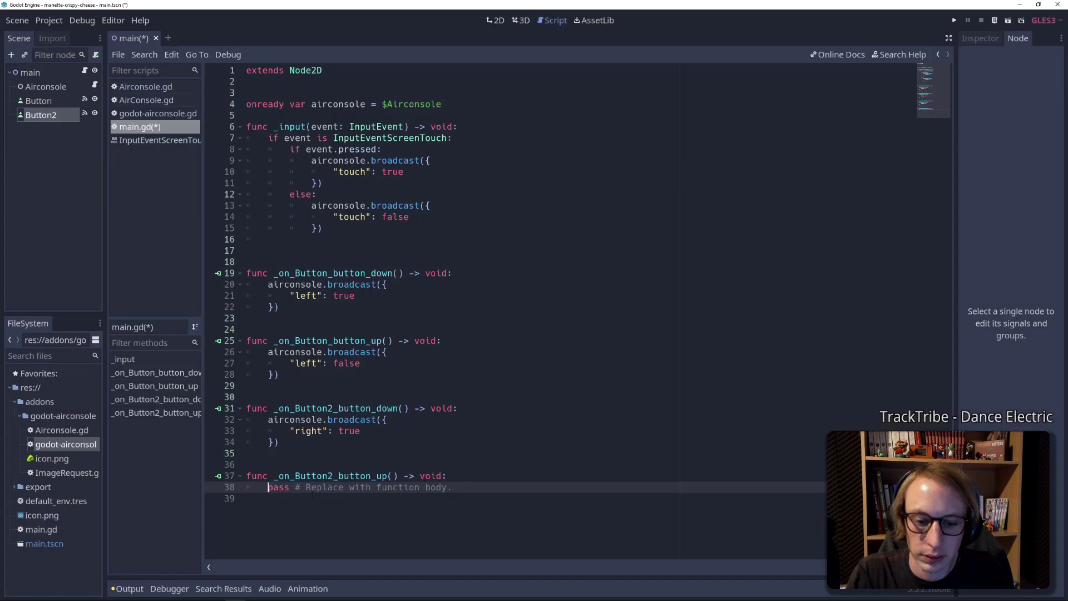
pyautogui.moveTo(268, 419); pyautogui.dragTo(278, 441)
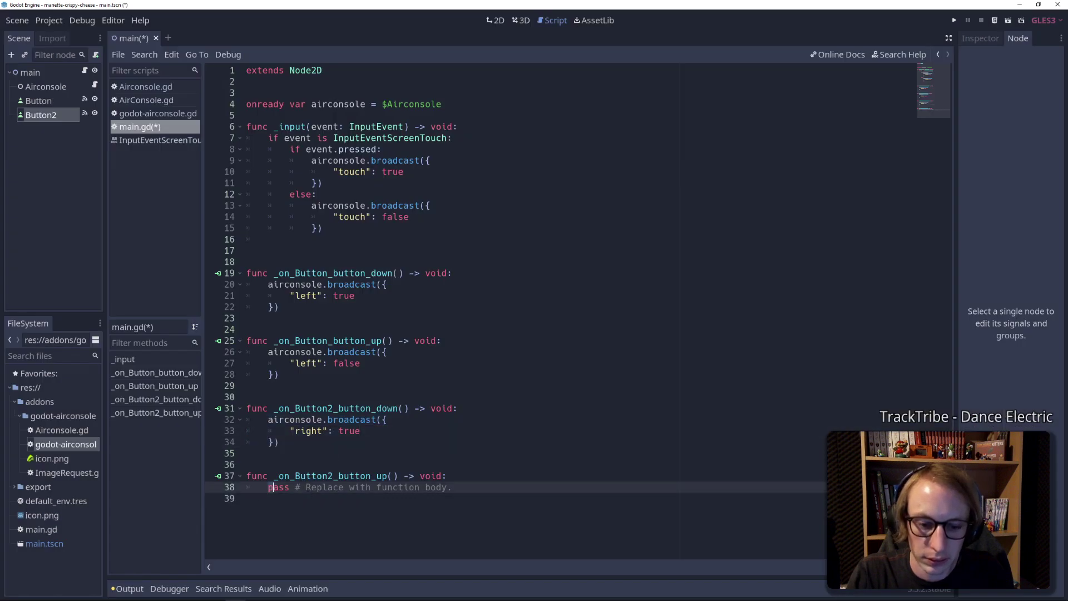
pyautogui.moveTo(268, 487); pyautogui.dragTo(500, 494)
pyautogui.hotkey('ctrl', 'v')
pyautogui.doubleClick(349, 498)
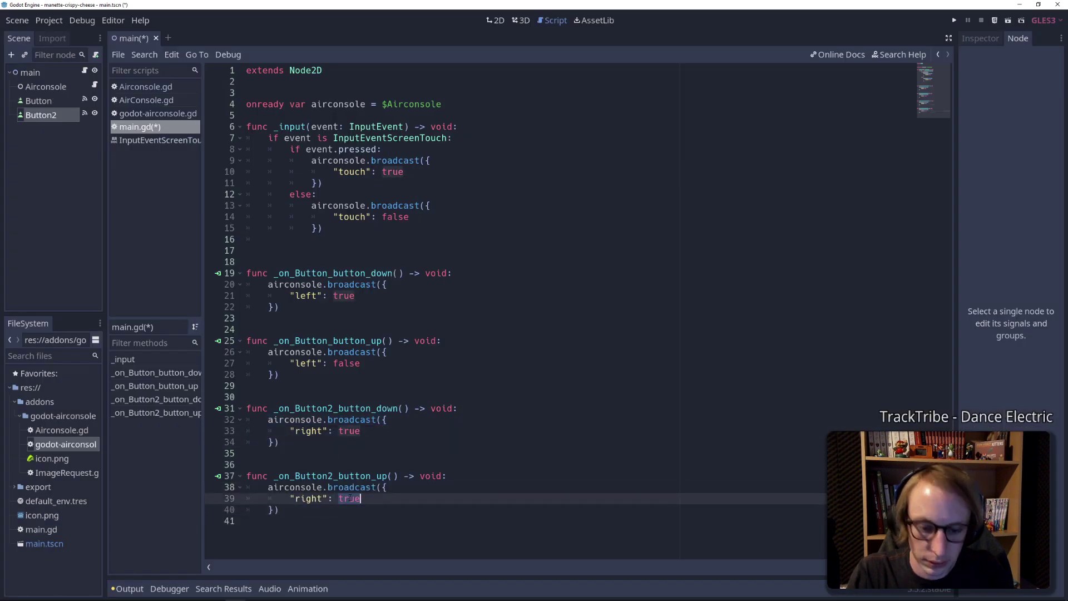
pyautogui.write('false')
pyautogui.hotkey('ctrl', 's')
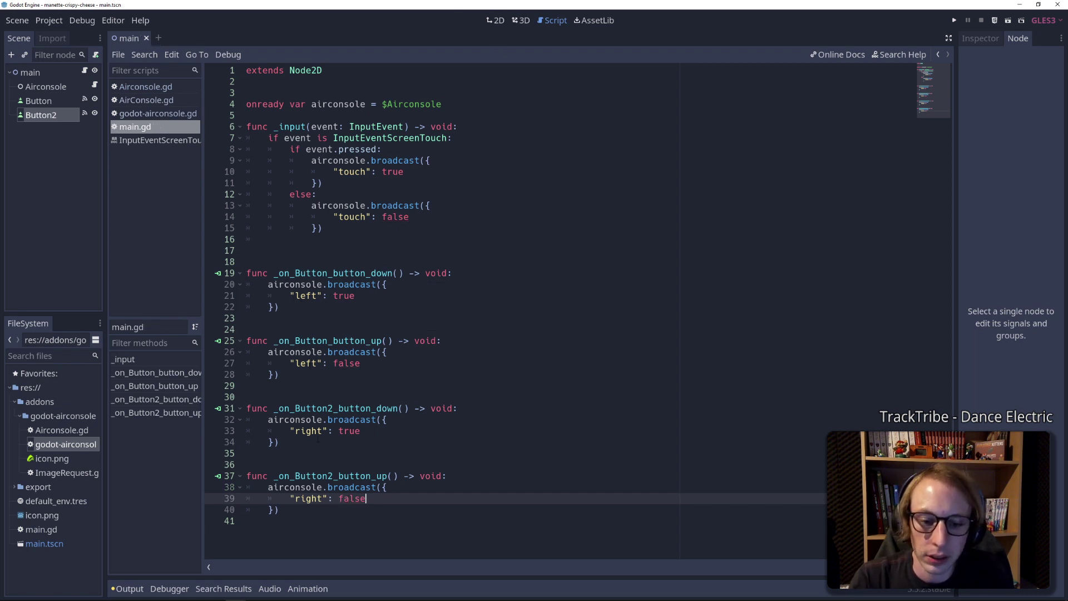
# Switch to the airconsole-test project window showing its HTML5 export settings
pyautogui.click(281, 306)
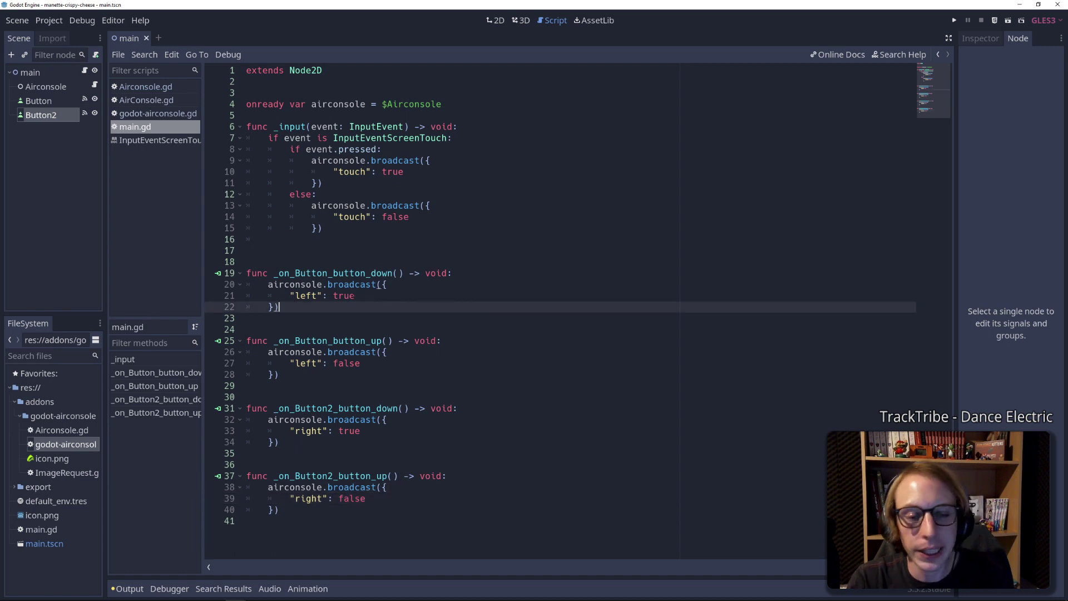
pyautogui.click(301, 487)
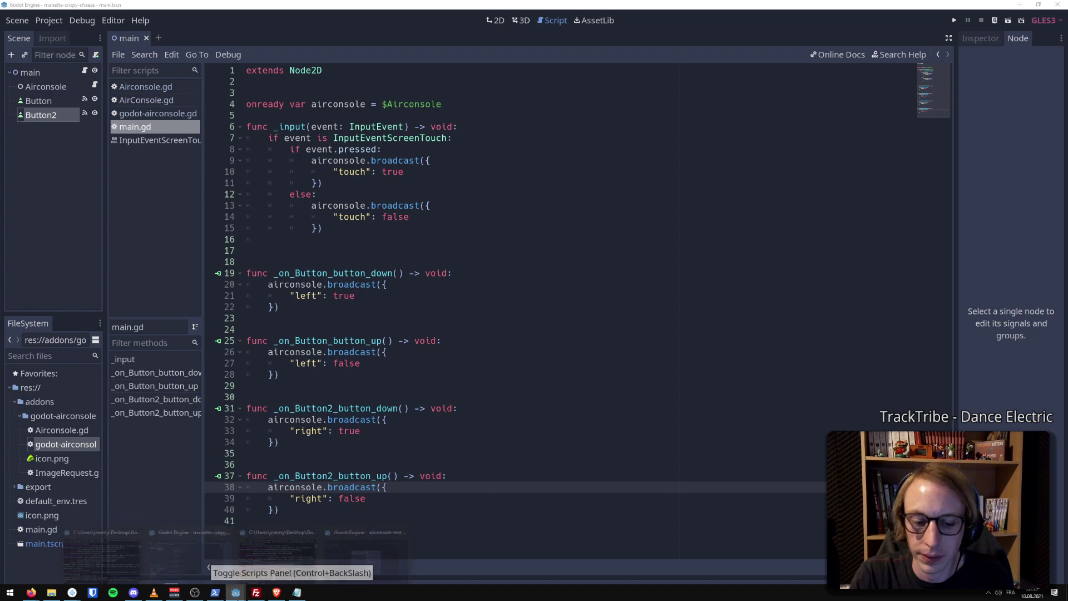
pyautogui.moveTo(236, 592)
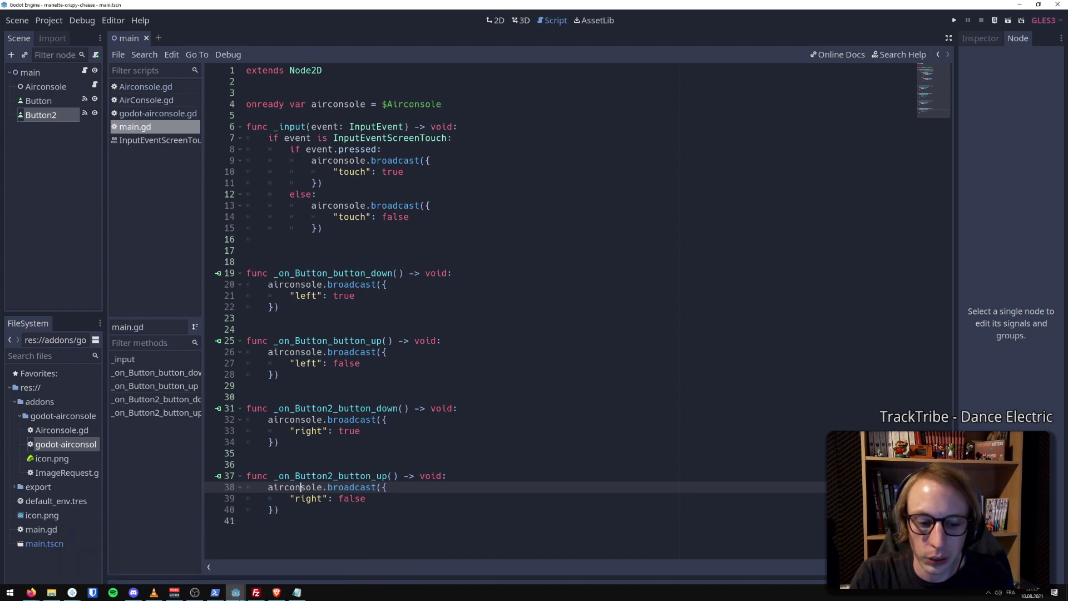
pyautogui.click(355, 545)
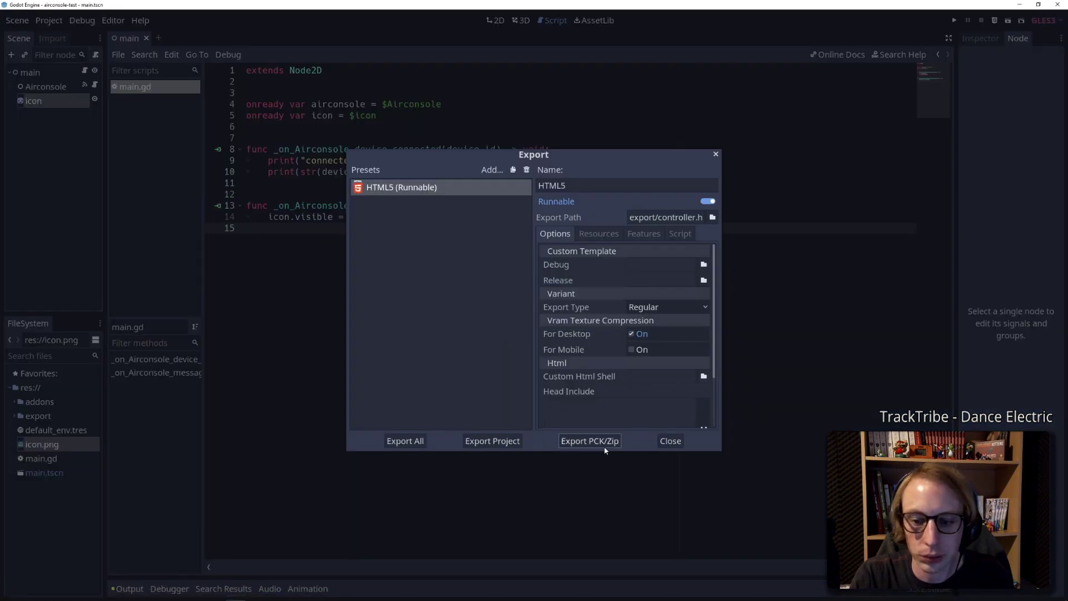
# Close the export settings and nudge the icon sprite slightly up-left in the 2D view
pyautogui.click(398, 293)
pyautogui.click(497, 20)
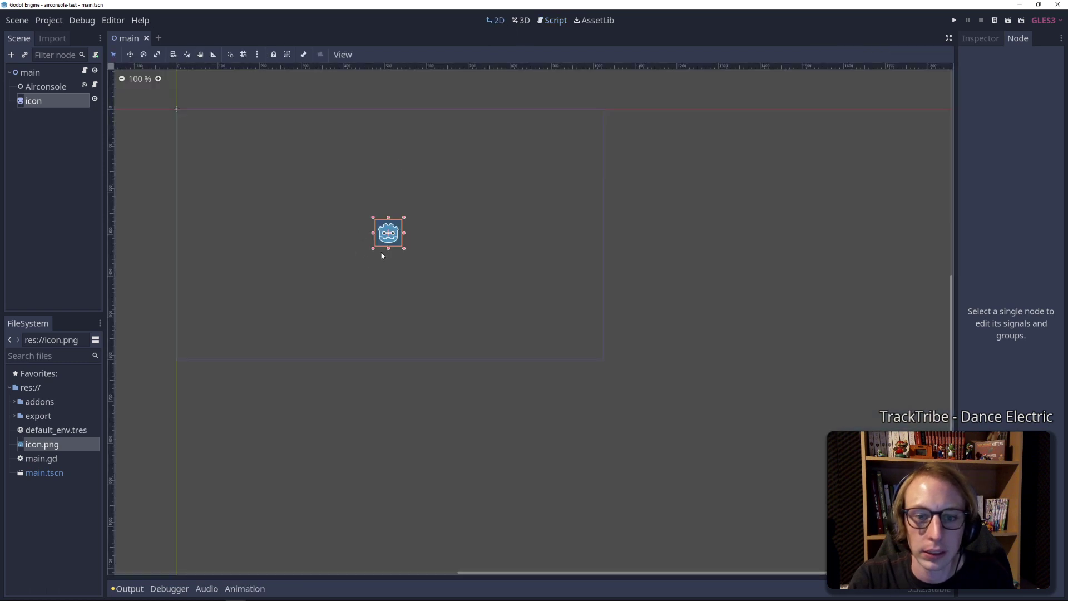
pyautogui.moveTo(396, 219); pyautogui.dragTo(386, 205)
pyautogui.click(447, 263)
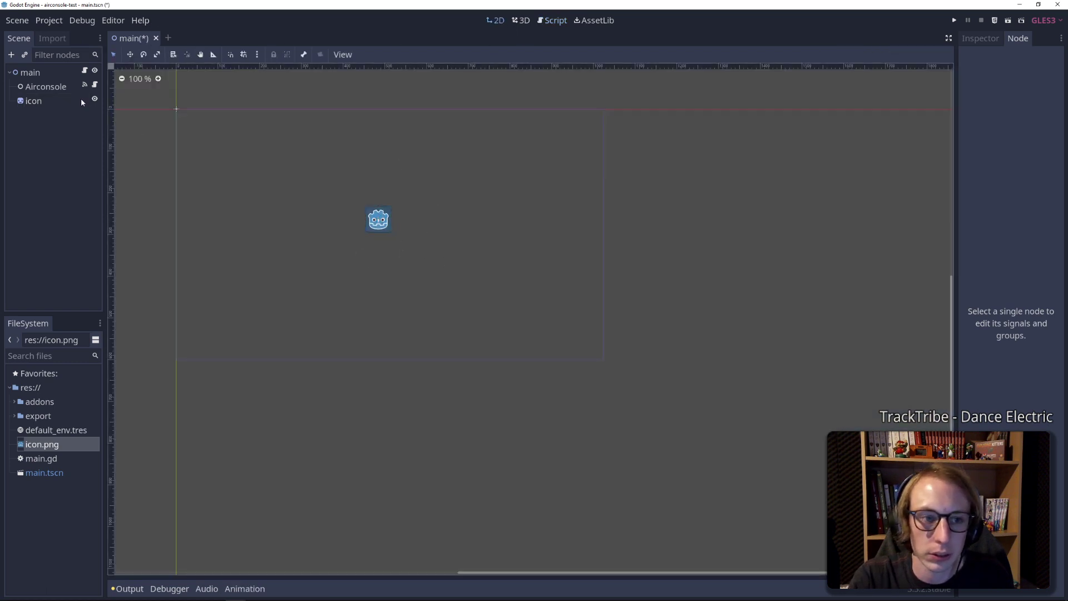
# In main.gd, add an empty _physics_process function below the message handler
pyautogui.click(85, 71)
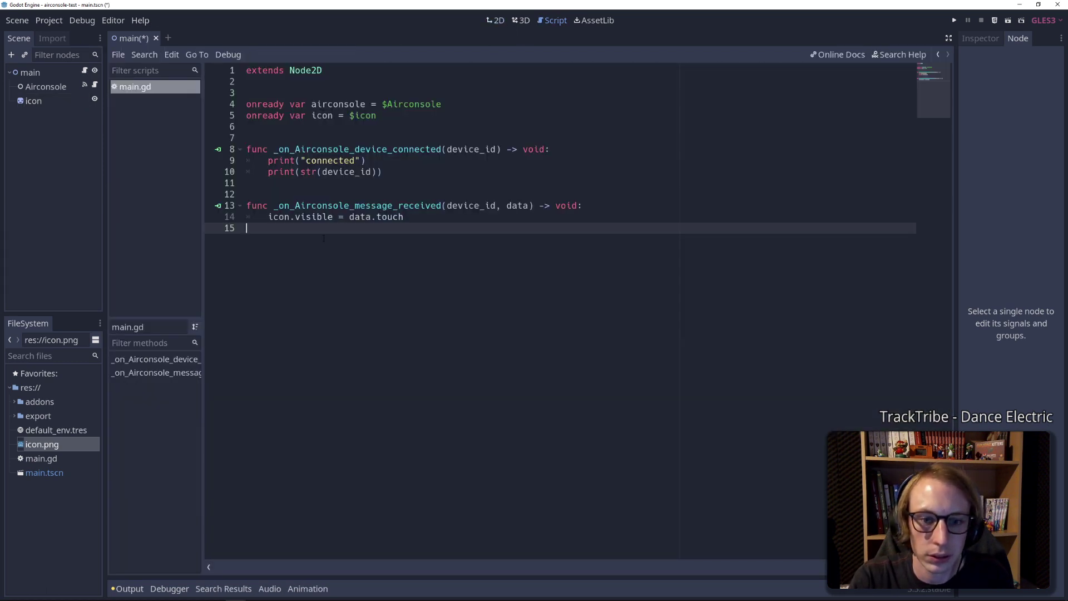
pyautogui.press('Return')
pyautogui.press('Return')
pyautogui.press('Return')
pyautogui.write('fu')
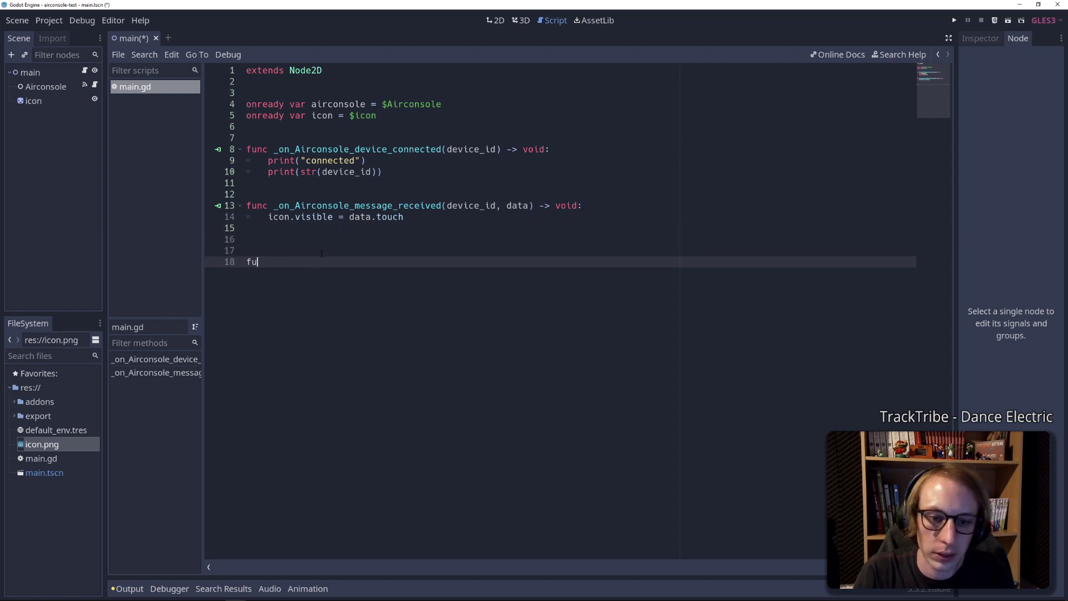
pyautogui.write('nc _ph')
pyautogui.press('Return')
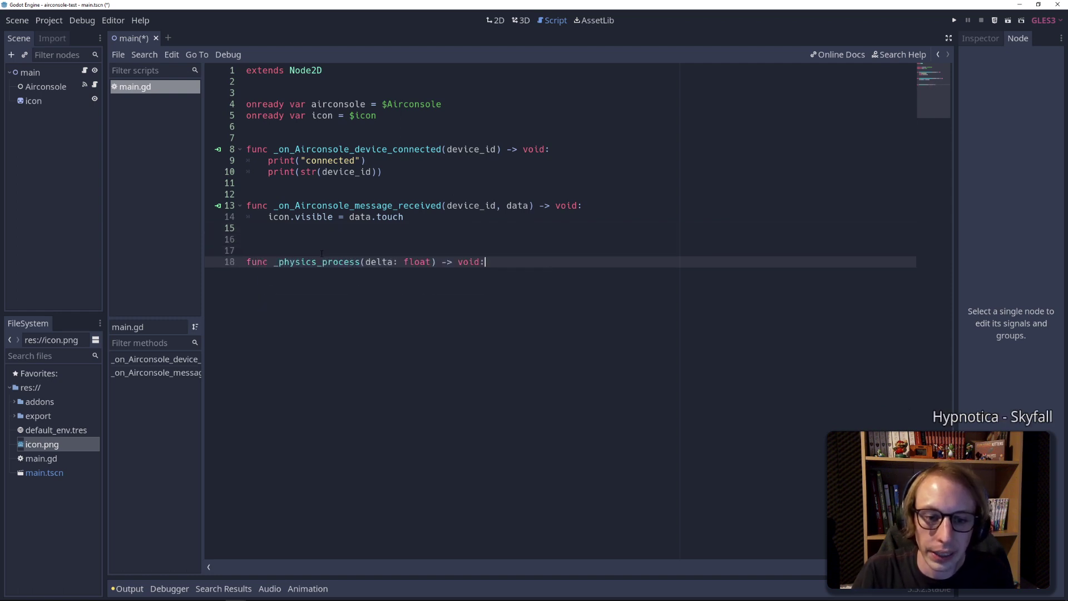
pyautogui.press('Return')
pyautogui.press('Return')
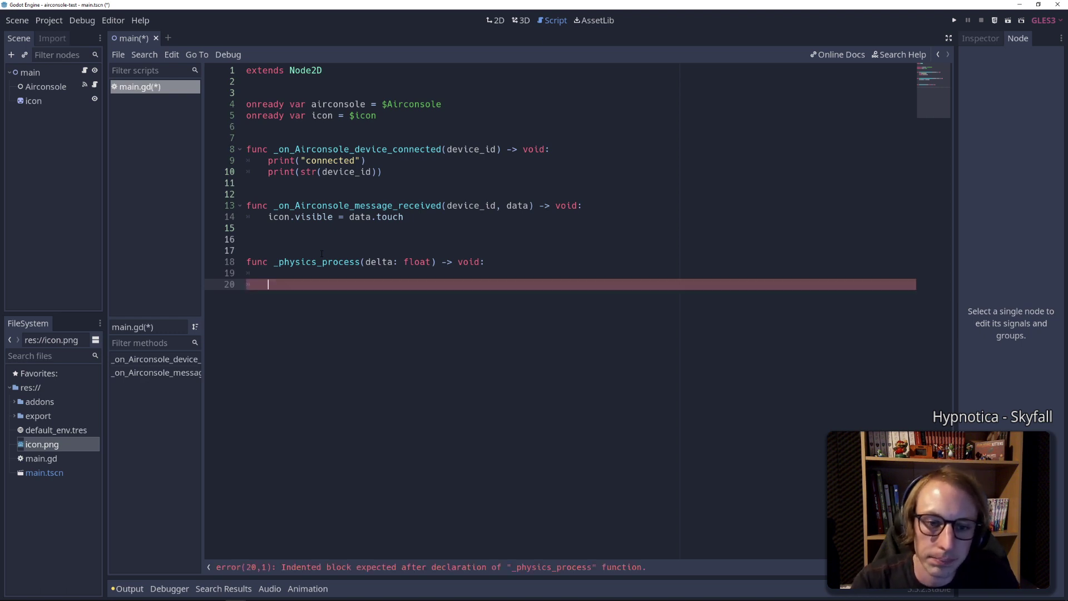
# Declare left and right variables set to false below the onready variables, and save
pyautogui.doubleClick(384, 206)
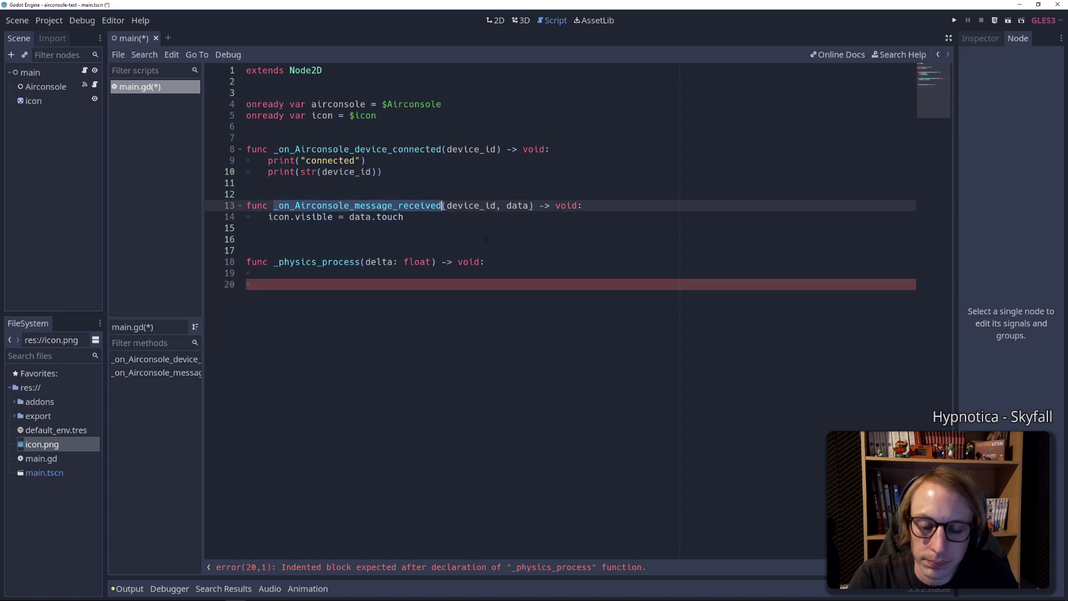
pyautogui.click(397, 126)
pyautogui.press('Return')
pyautogui.press('Return')
pyautogui.press('Return')
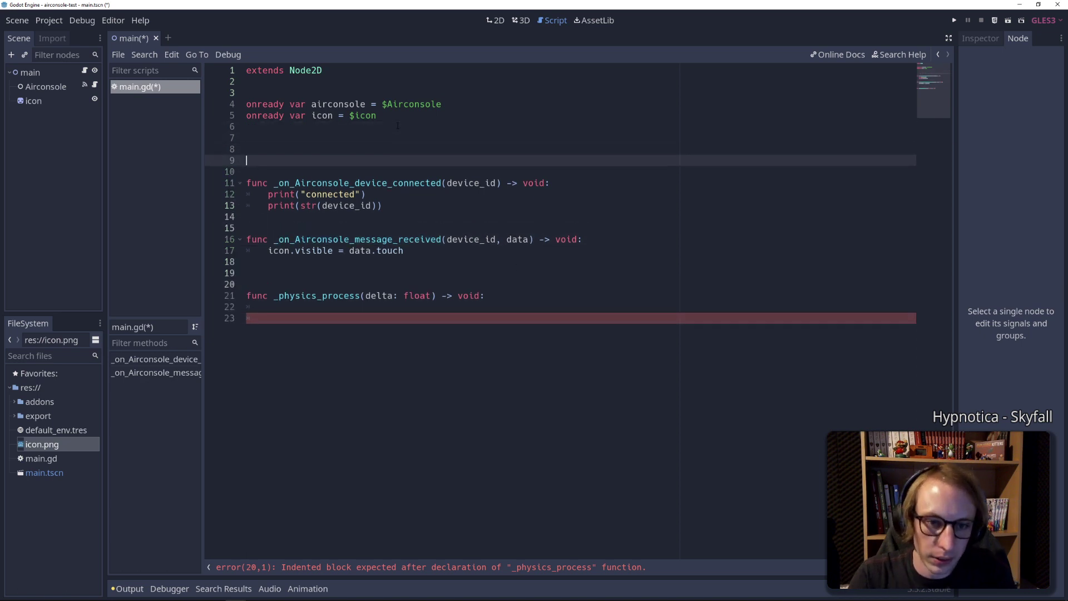
pyautogui.press('Up')
pyautogui.write('left')
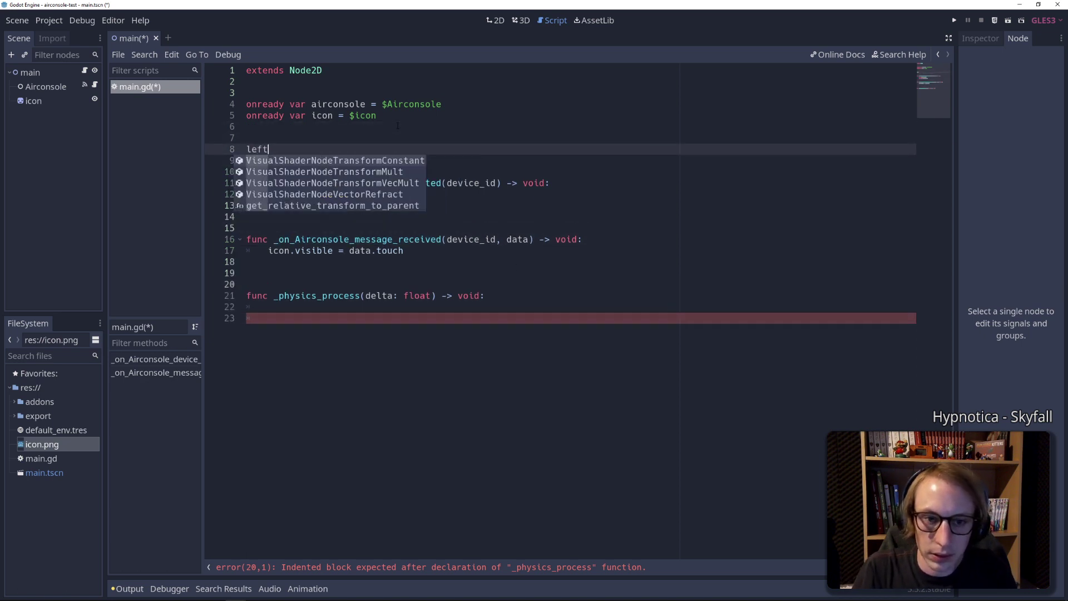
pyautogui.press('BackSpace')
pyautogui.press('BackSpace')
pyautogui.press('BackSpace')
pyautogui.press('BackSpace')
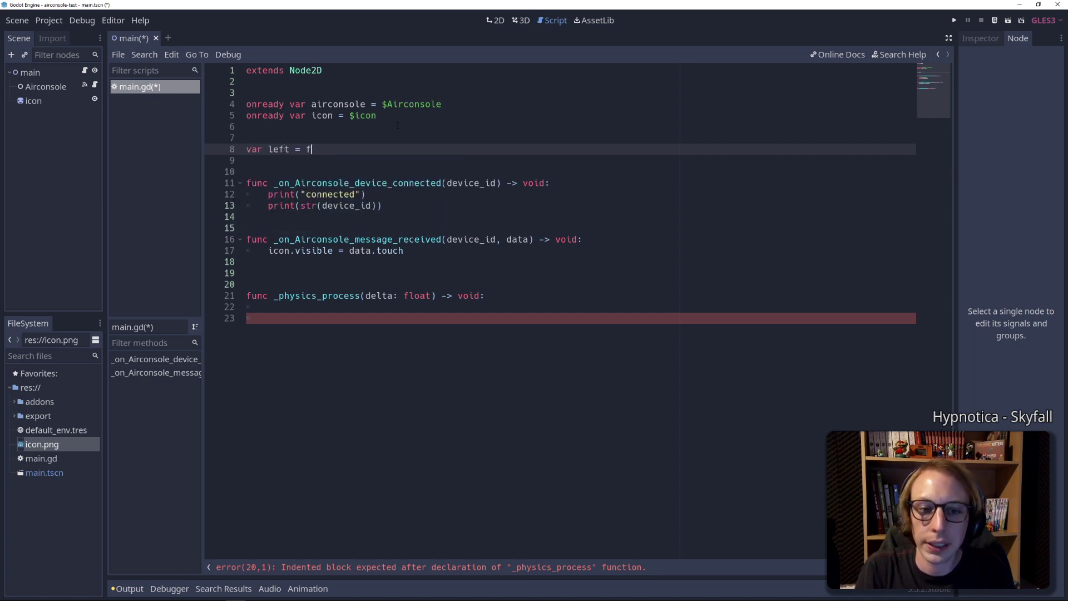
pyautogui.write('alse')
pyautogui.press('Return')
pyautogui.write('var righ')
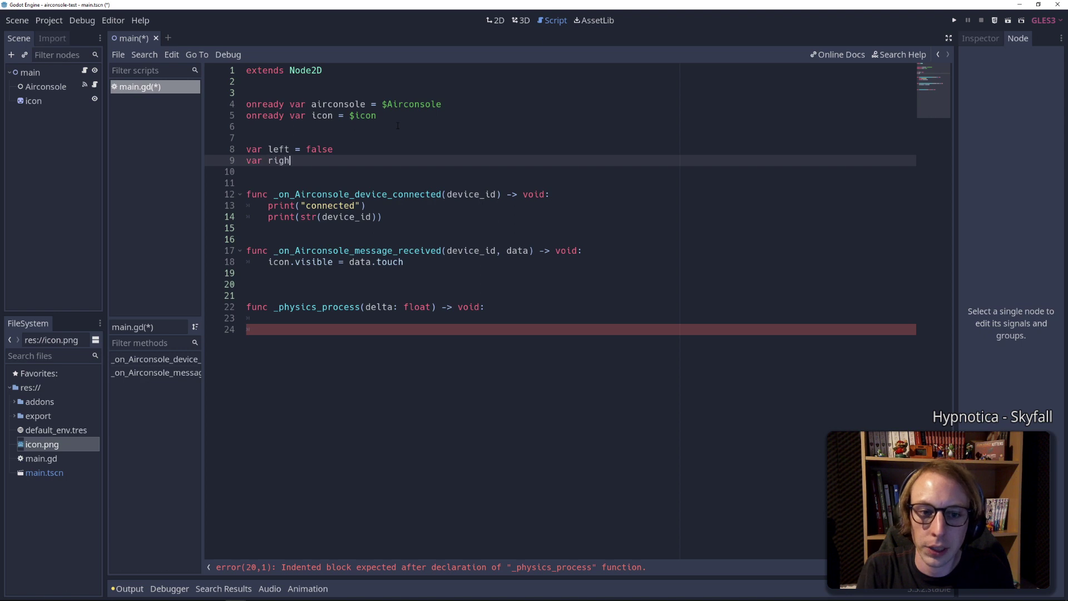
pyautogui.hotkey('ctrl', 's')
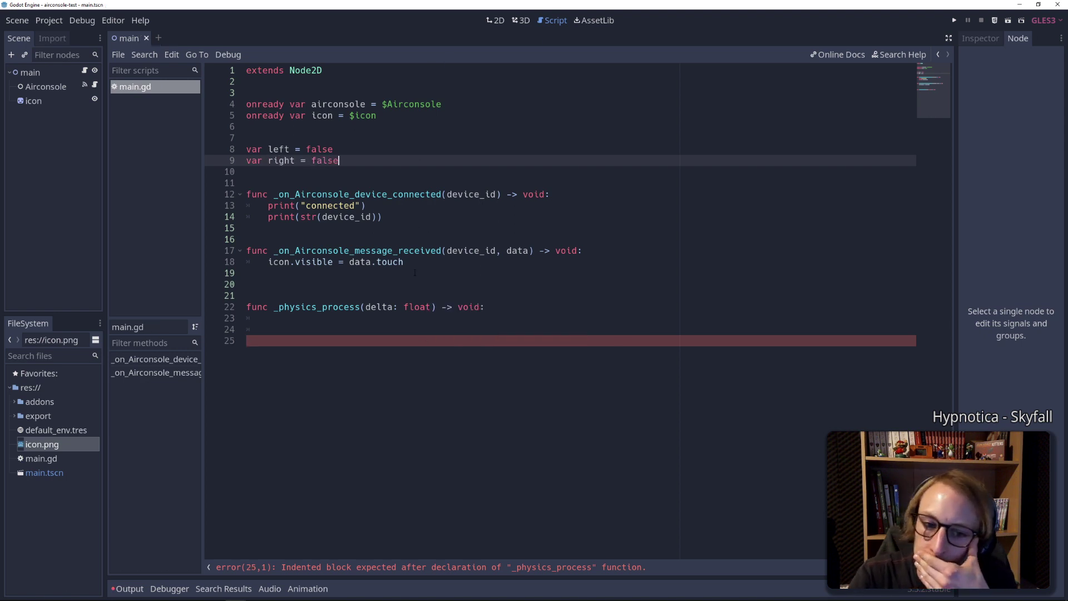
# Select the icon.visible = data.touch statement in the message handler
pyautogui.moveTo(403, 261); pyautogui.dragTo(269, 262)
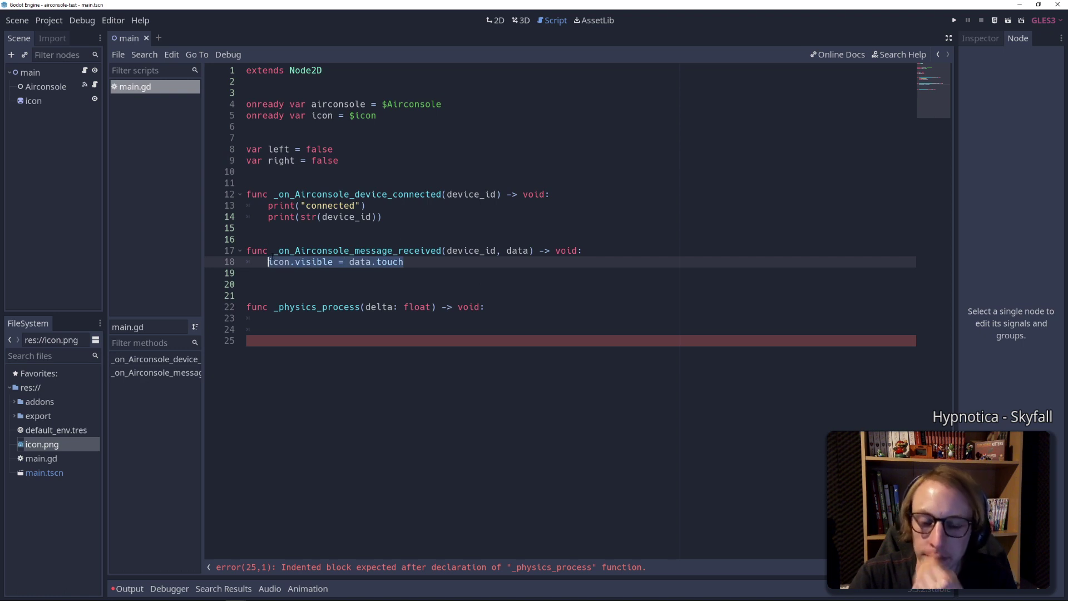
pyautogui.doubleClick(360, 261)
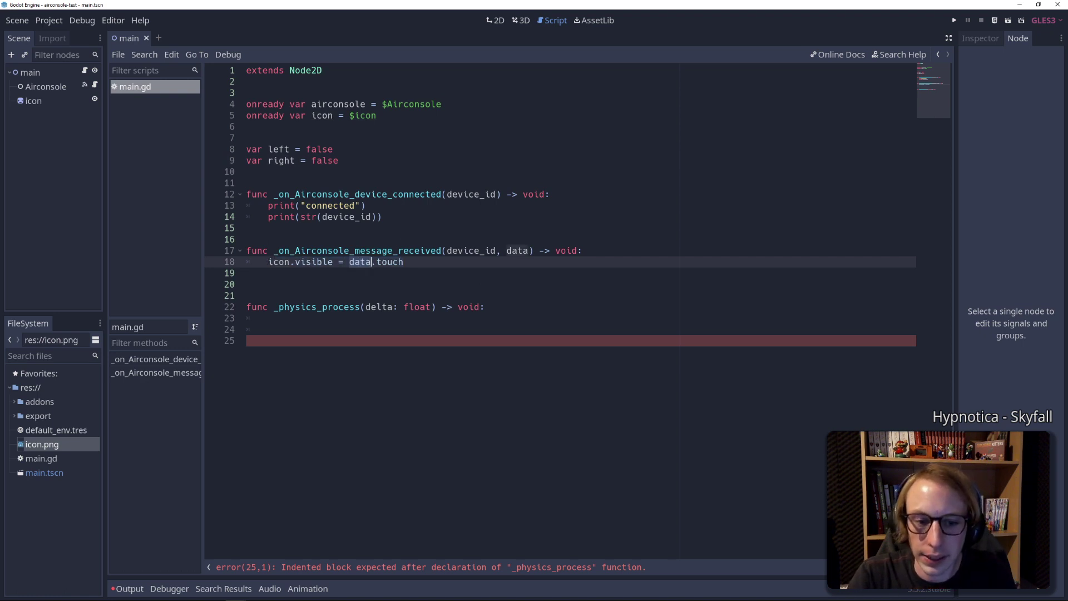
pyautogui.moveTo(268, 262); pyautogui.dragTo(438, 261)
# Cut the icon.visible statement and begin an if data.has check in its place
pyautogui.hotkey('ctrl', 'x')
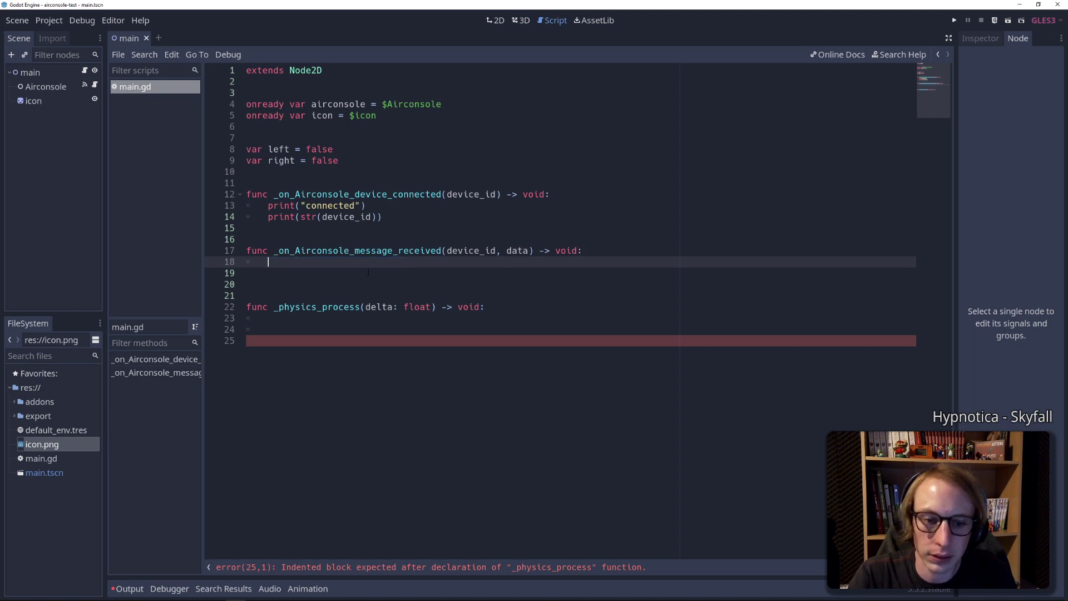
pyautogui.press('Return')
pyautogui.press('Return')
pyautogui.press('Up')
pyautogui.write('if')
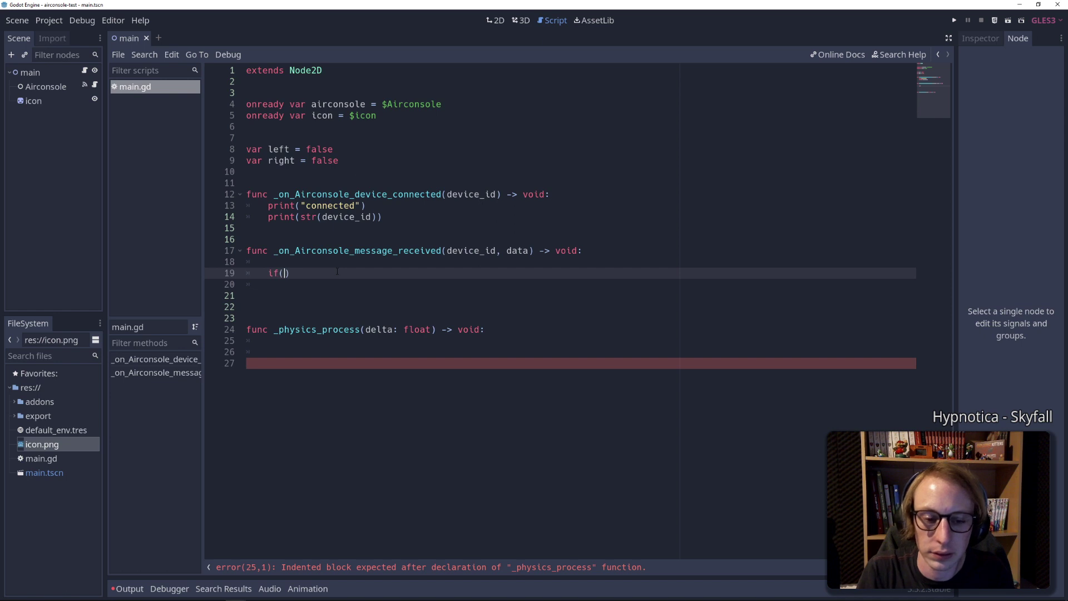
pyautogui.write('data.ha')
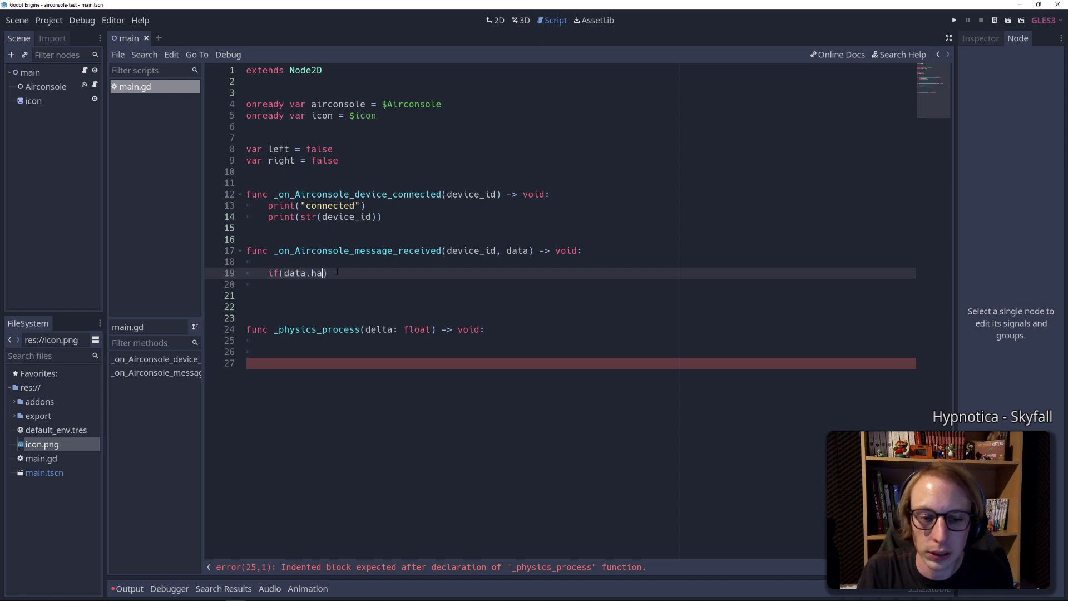
pyautogui.write('s')
# Add a temporary test dictionary and write an if test.has("left") check with an open block
pyautogui.press('Up')
pyautogui.press('Return')
pyautogui.press('Return')
pyautogui.press('Up')
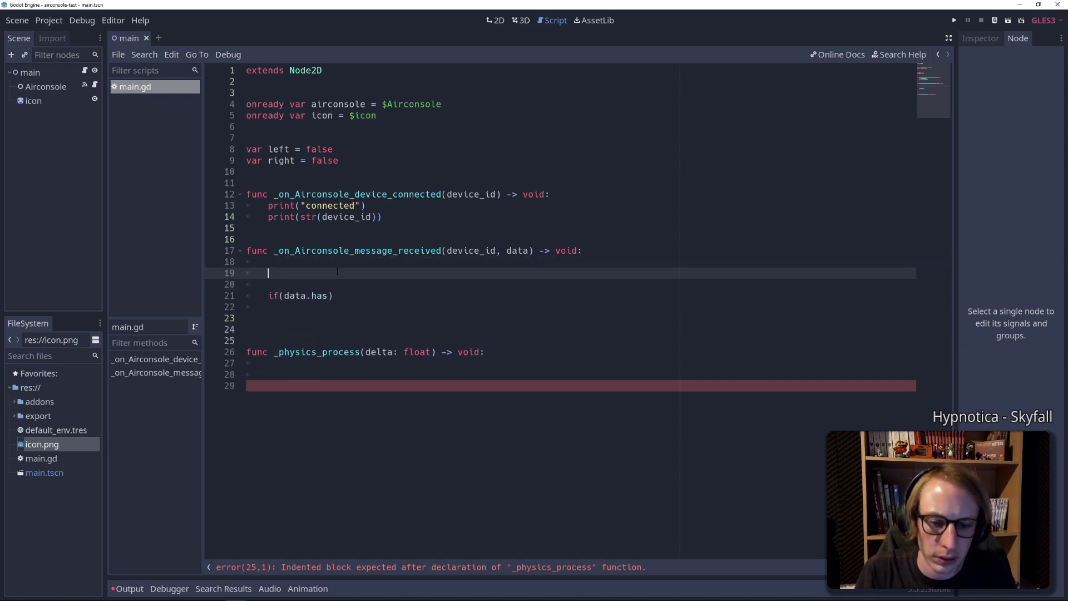
pyautogui.write('let ')
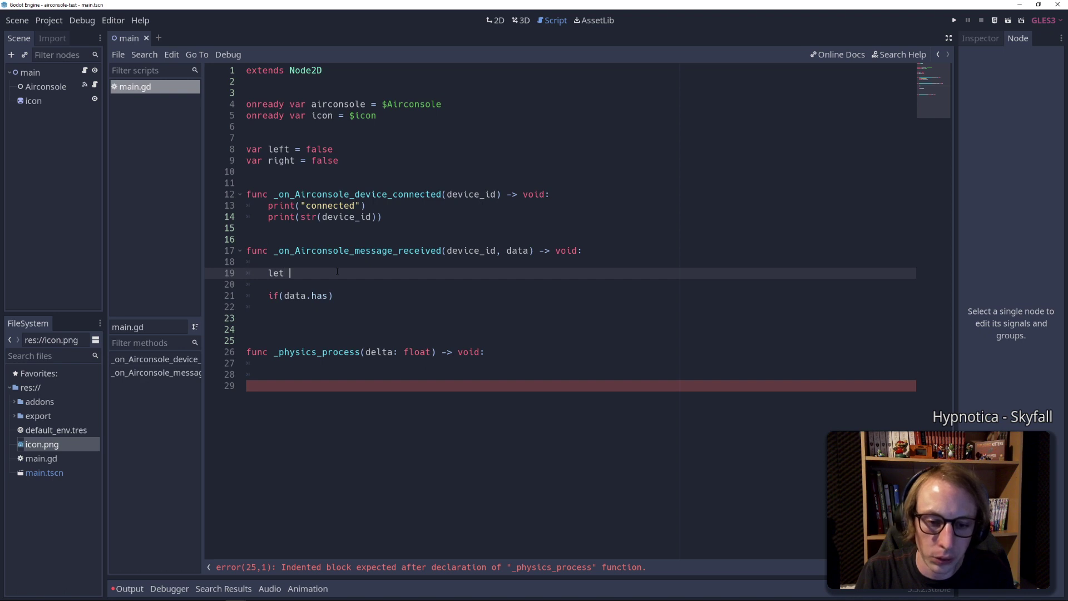
pyautogui.write('test = {')
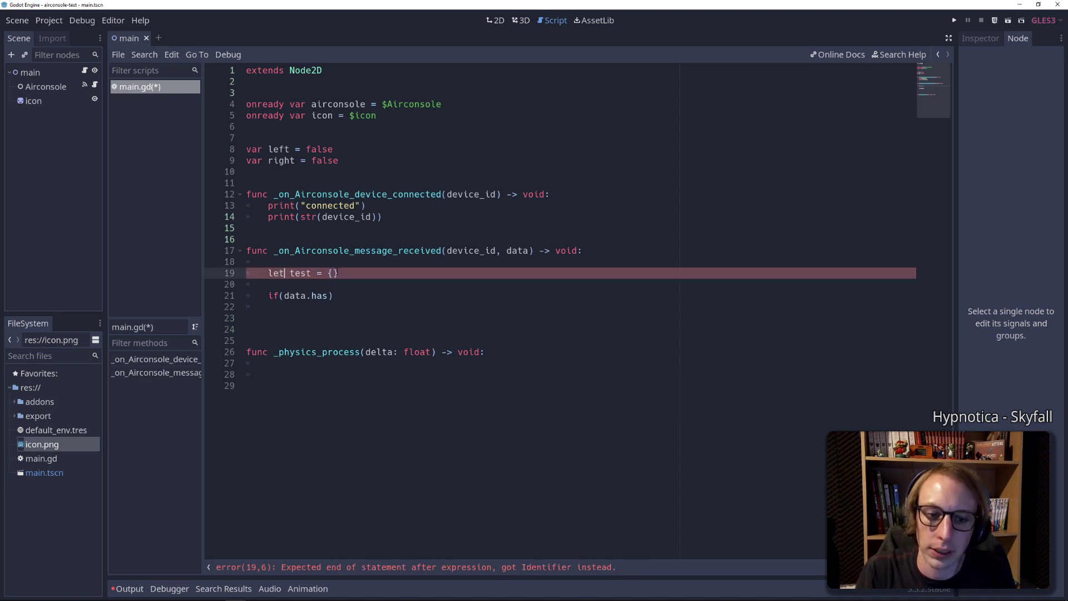
pyautogui.press('Home')
pyautogui.hotkey('shift', 'ctrl', 'Right')
pyautogui.write('var')
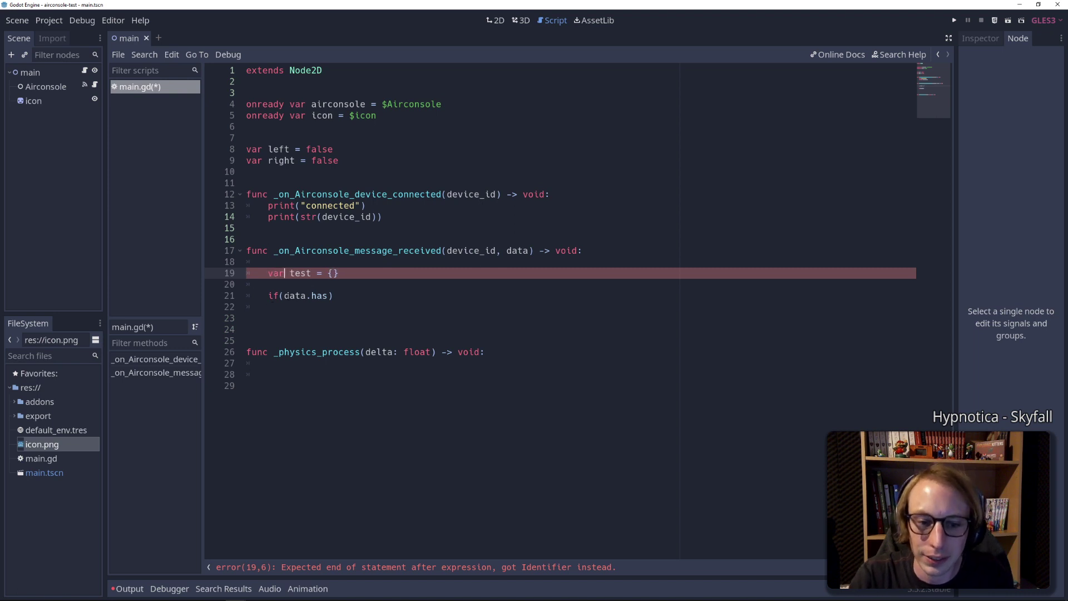
pyautogui.press('Down')
pyautogui.press('Down')
pyautogui.hotkey('shift', 'ctrl', 'Right')
pyautogui.write('test')
pyautogui.hotkey('shift', 'ctrl', 'Right')
pyautogui.write('.')
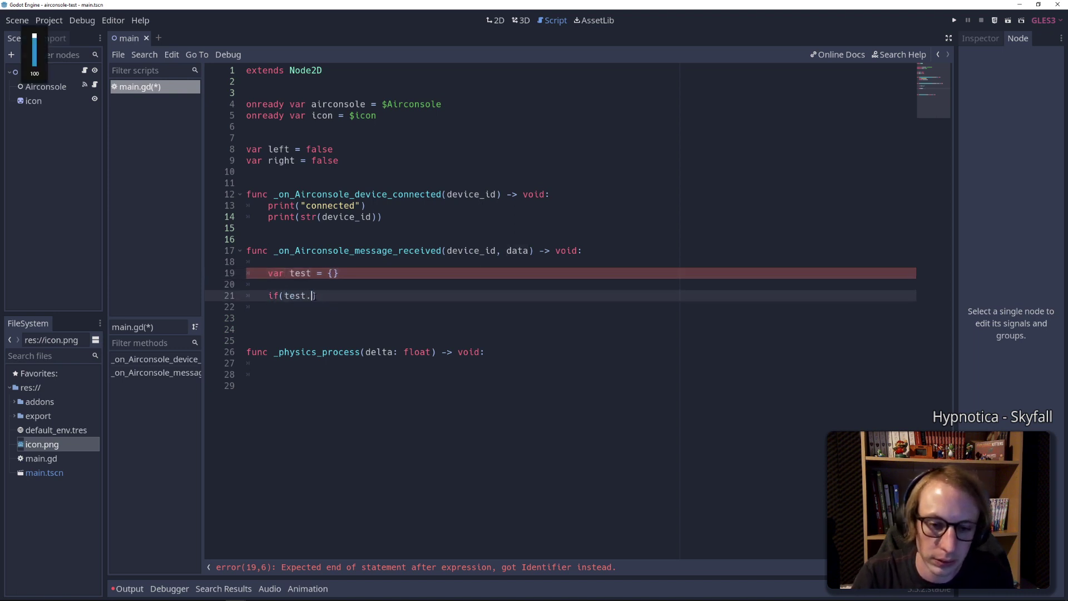
pyautogui.write('h')
pyautogui.press('Return')
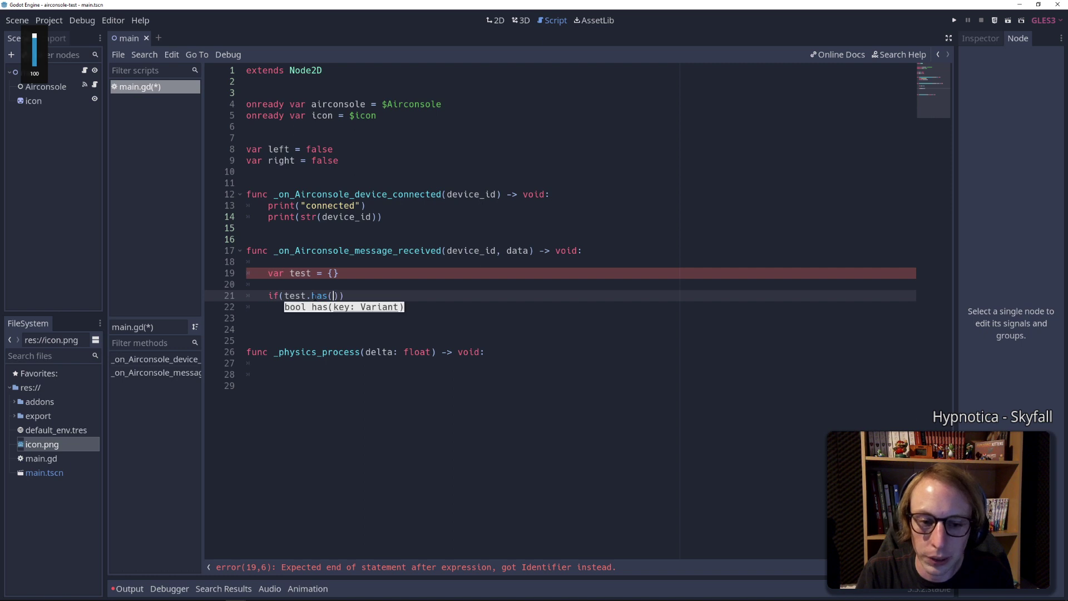
pyautogui.write('"')
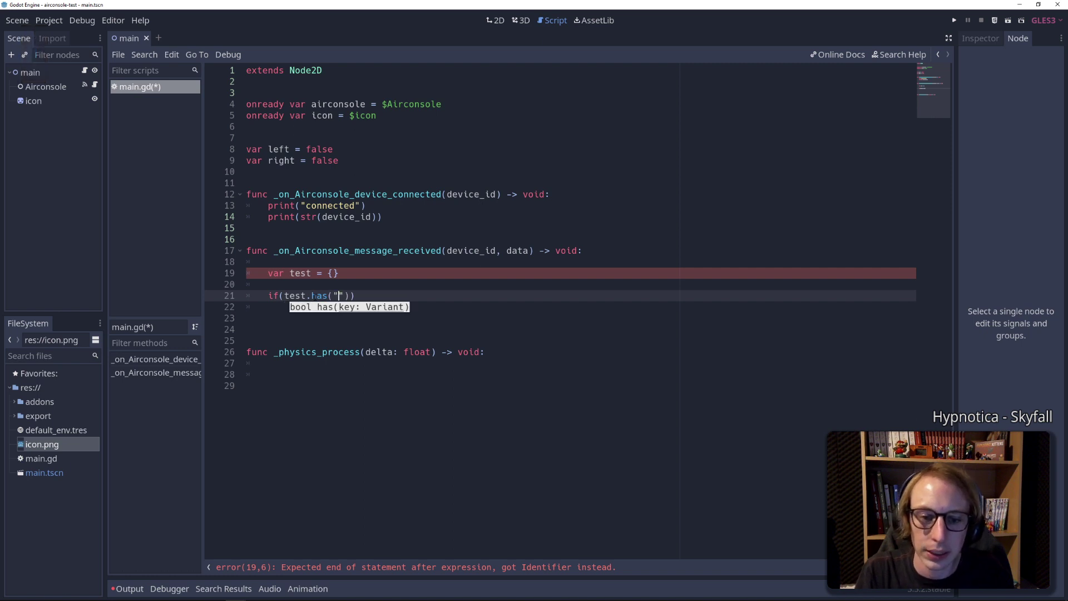
pyautogui.write('left")) {')
pyautogui.press('Return')
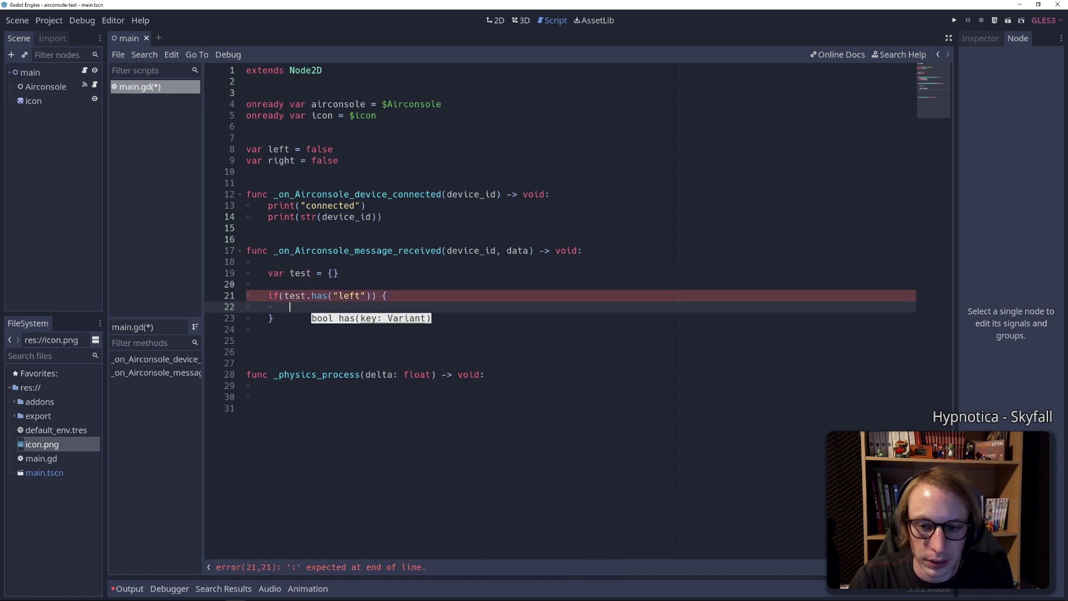
# Change the condition to data.has("left"), assign left = data.left, and delete the test dictionary
pyautogui.doubleClick(518, 250)
pyautogui.hotkey('ctrl', 'c')
pyautogui.doubleClick(294, 295)
pyautogui.hotkey('ctrl', 'v')
pyautogui.click(297, 307)
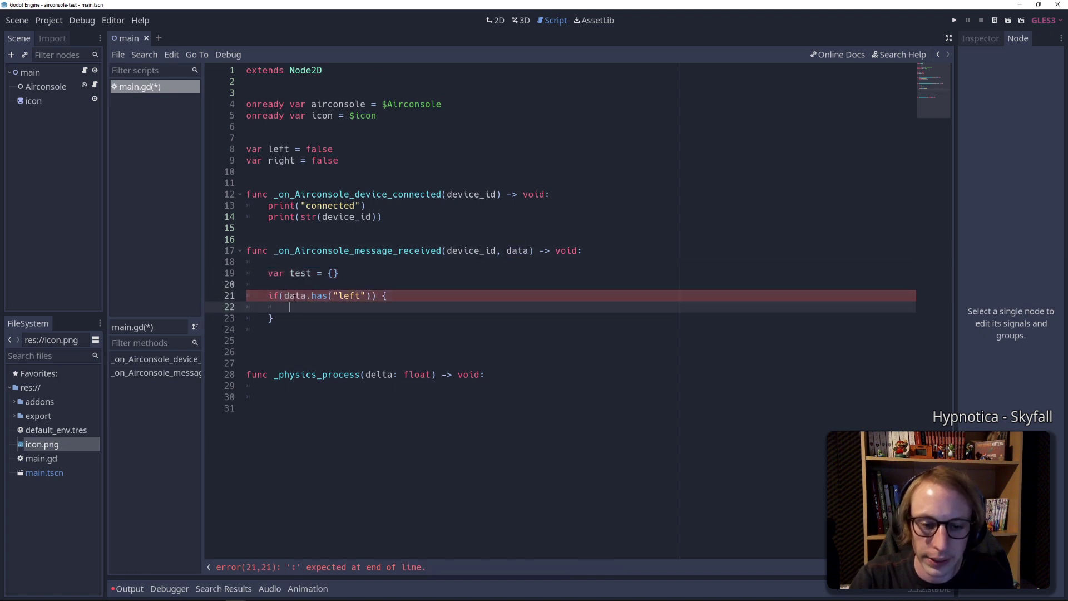
pyautogui.write('l')
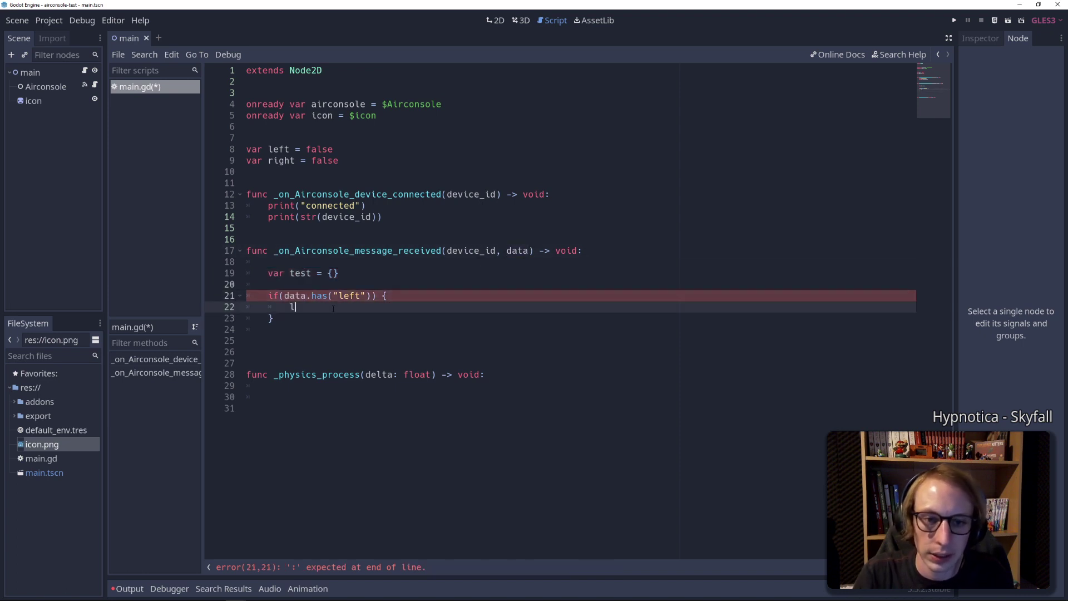
pyautogui.write('eft = ')
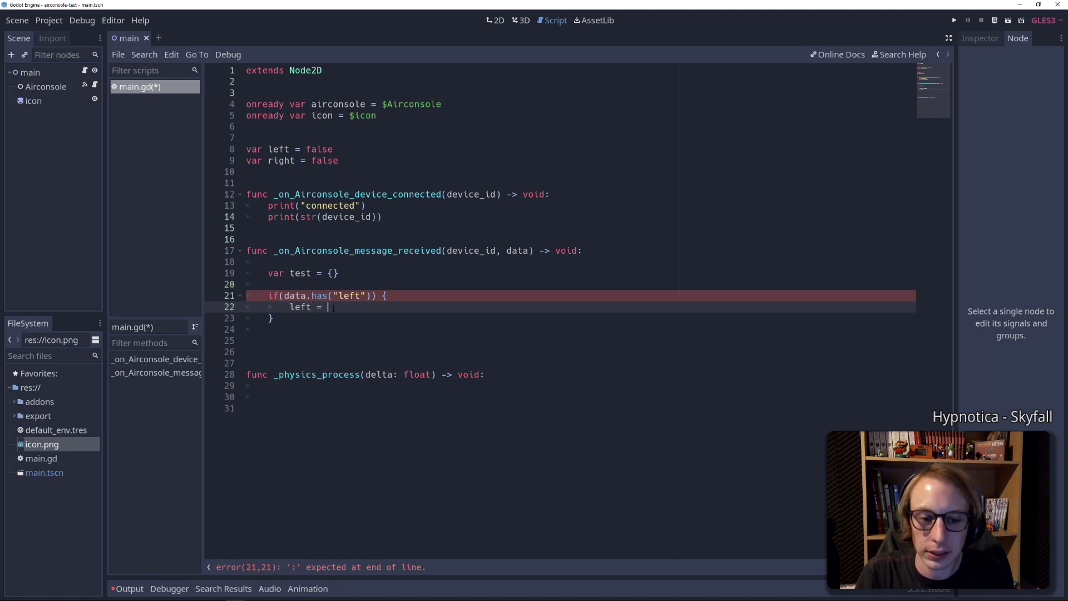
pyautogui.write('data.le')
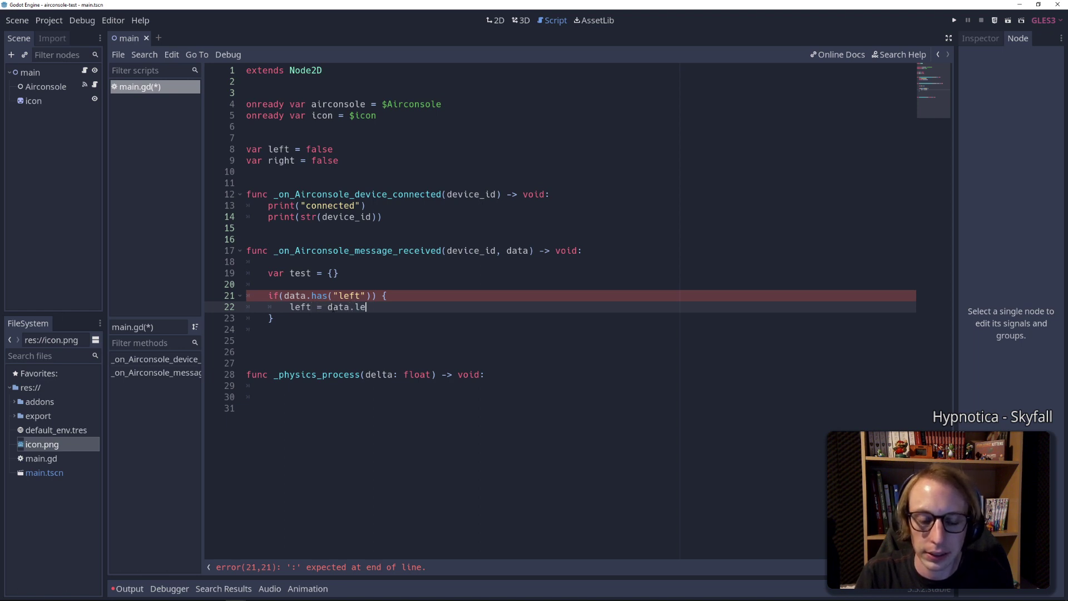
pyautogui.write('ft')
pyautogui.moveTo(339, 273)
pyautogui.mouseDown()
pyautogui.moveTo(268, 273)
pyautogui.moveTo(273, 295)
pyautogui.mouseUp()
pyautogui.press('BackSpace')
pyautogui.click(280, 284)
pyautogui.press('BackSpace')
pyautogui.press('BackSpace')
# Duplicate the check for "right", assigning data.right, and save
pyautogui.click(273, 295)
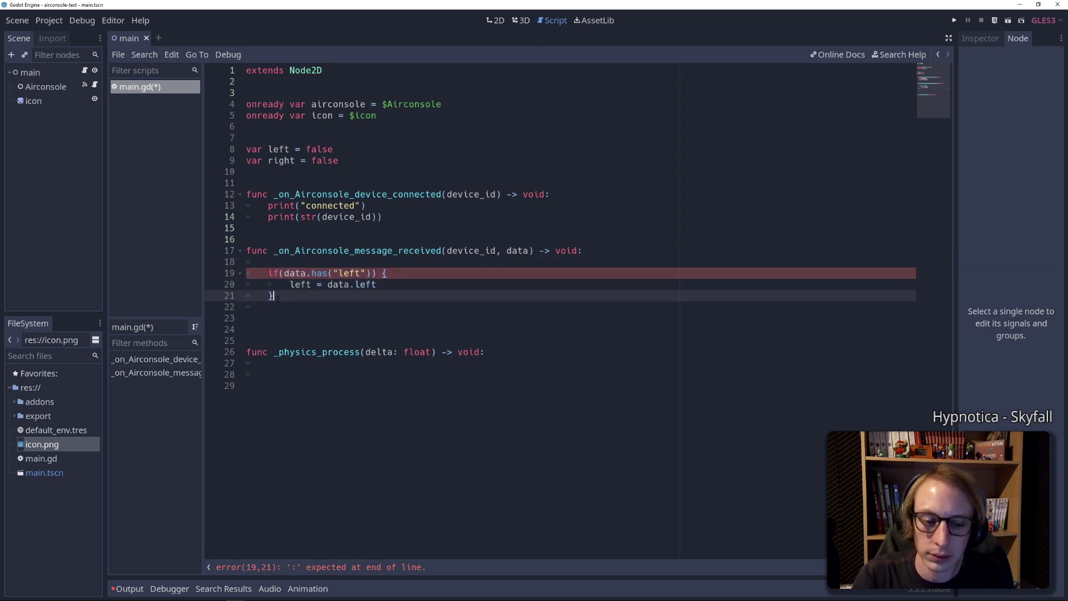
pyautogui.press('Return')
pyautogui.press('Return')
pyautogui.hotkey('ctrl', 'v')
pyautogui.doubleClick(349, 317)
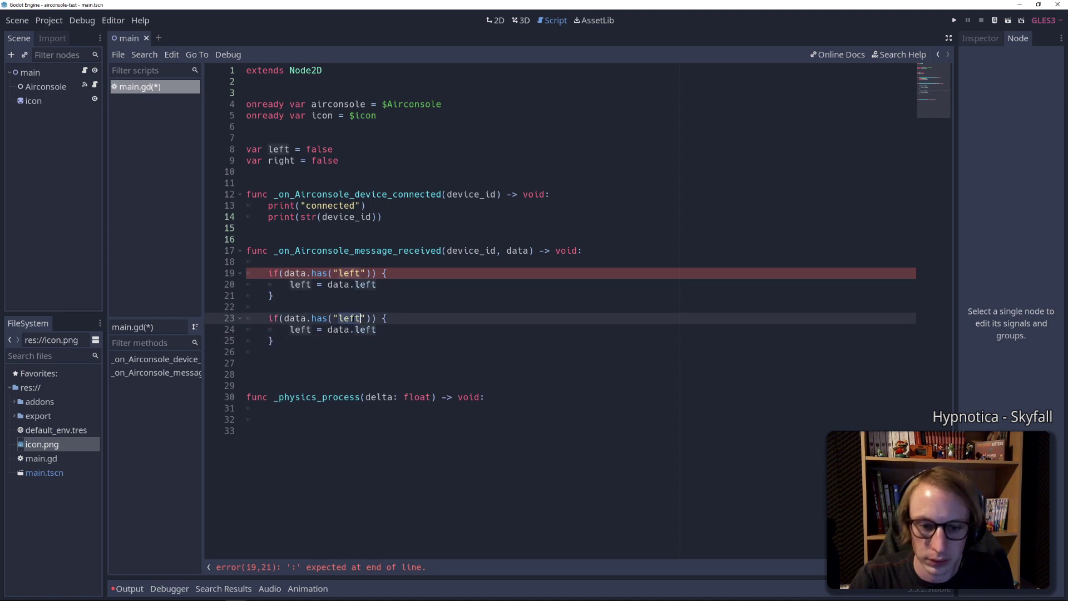
pyautogui.write('right')
pyautogui.doubleClick(365, 329)
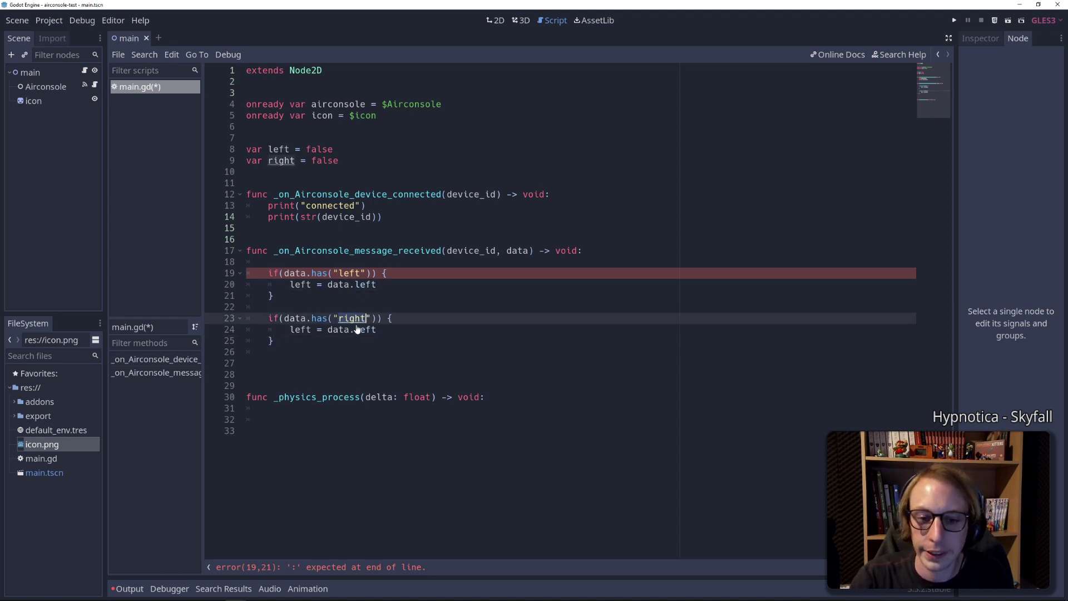
pyautogui.write('right')
pyautogui.hotkey('ctrl', 's')
# Remove the curly braces and extra blank lines from both checks, and save
pyautogui.click(365, 351)
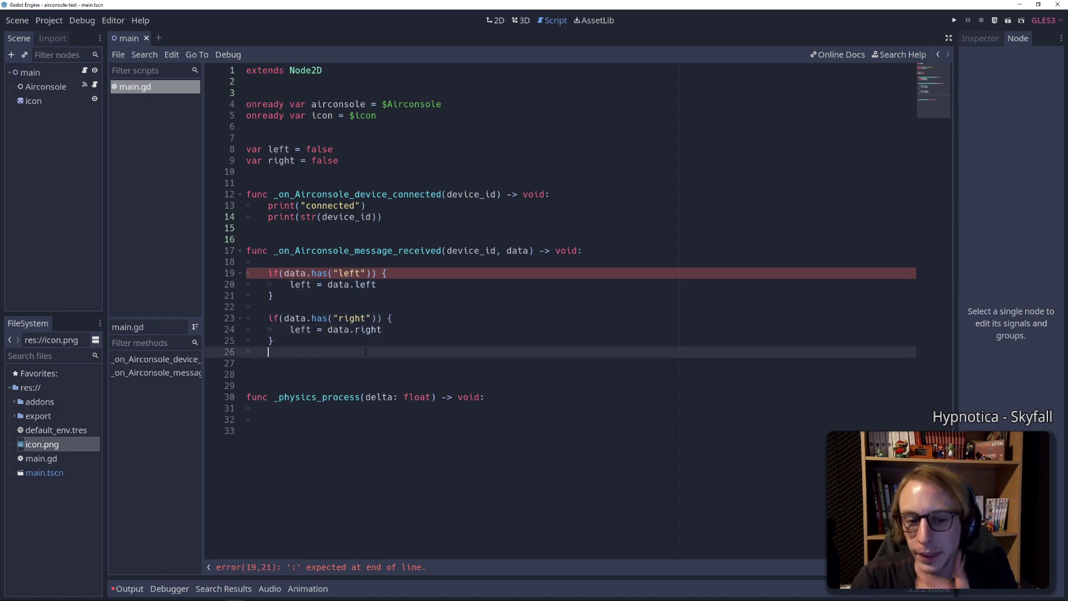
pyautogui.click(338, 262)
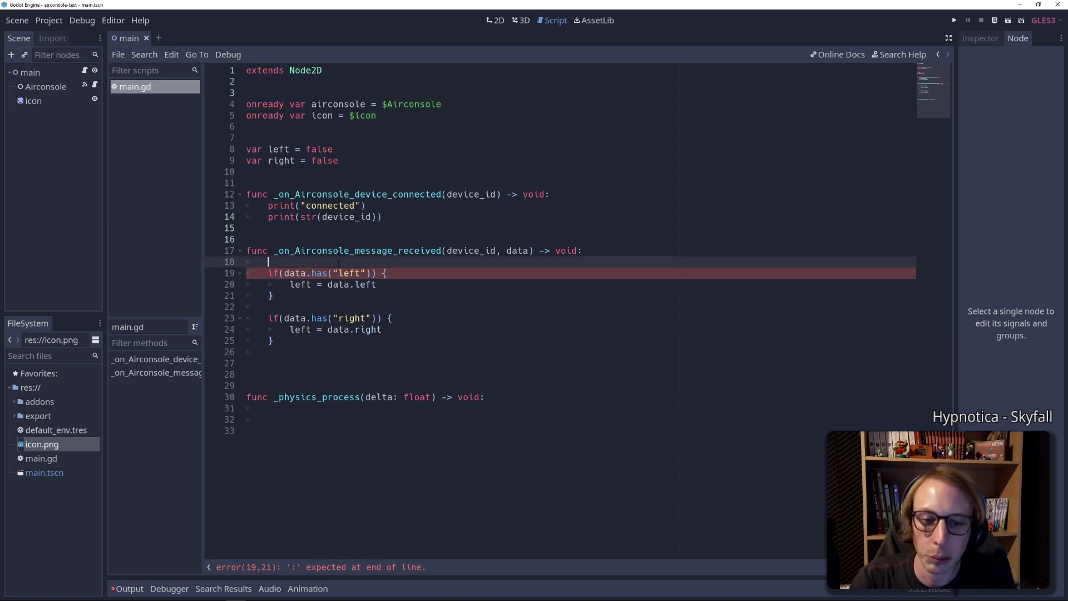
pyautogui.press('BackSpace')
pyautogui.press('BackSpace')
pyautogui.press('Down')
pyautogui.press('Down')
pyautogui.press('Down')
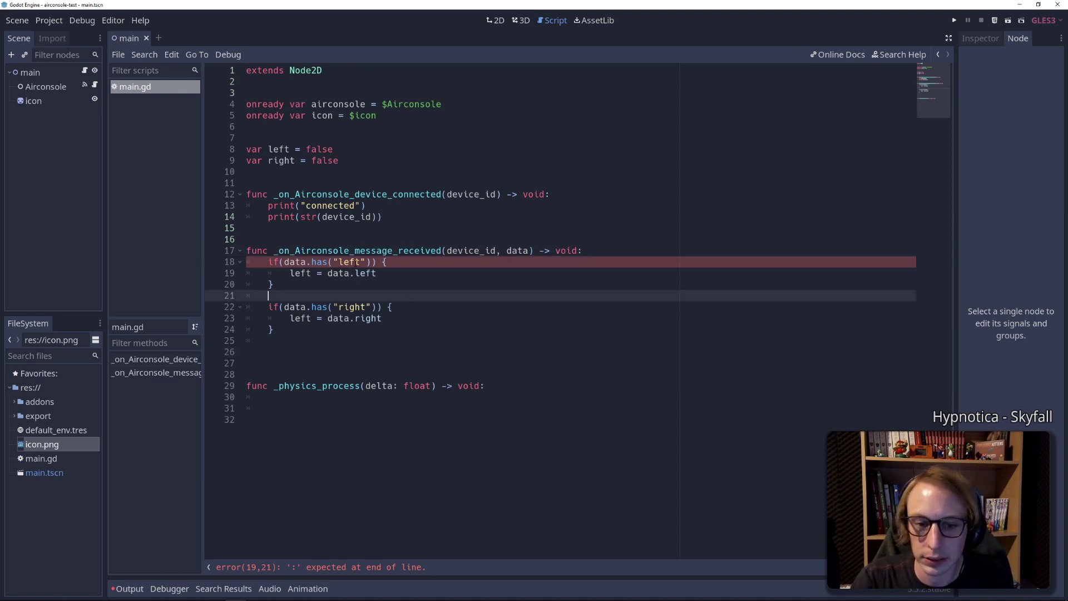
pyautogui.click(439, 272)
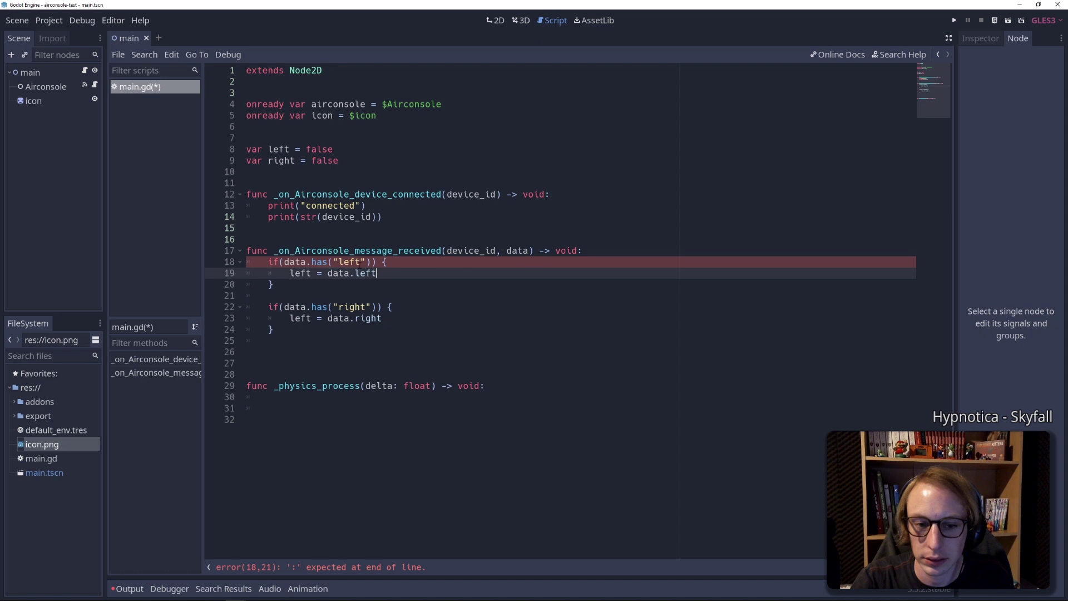
pyautogui.click(284, 263)
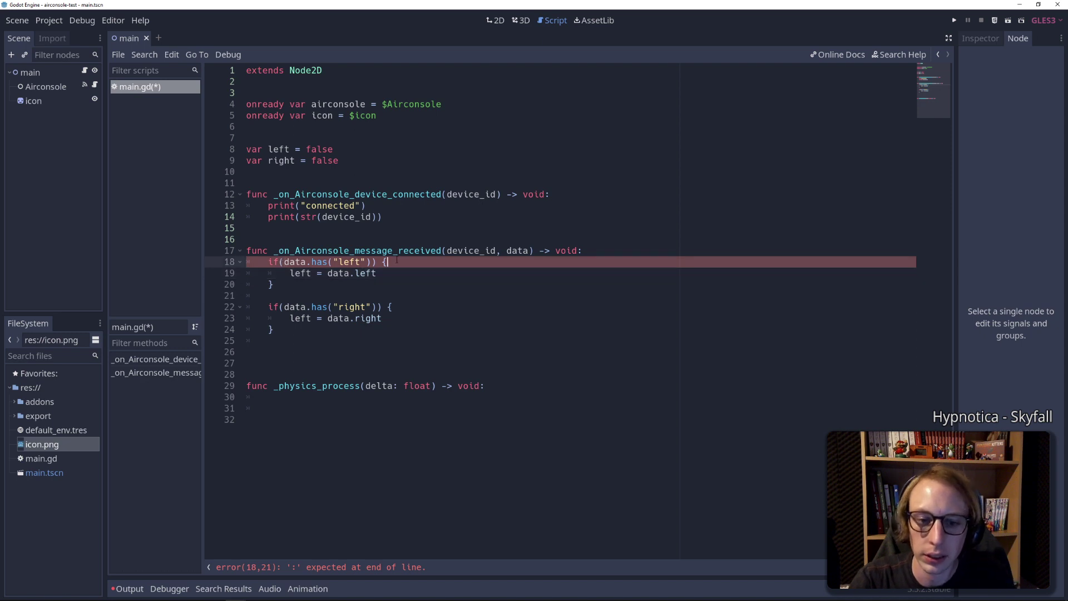
pyautogui.press('BackSpace')
pyautogui.press('BackSpace')
pyautogui.press('Down')
pyautogui.press('Down')
pyautogui.press('BackSpace')
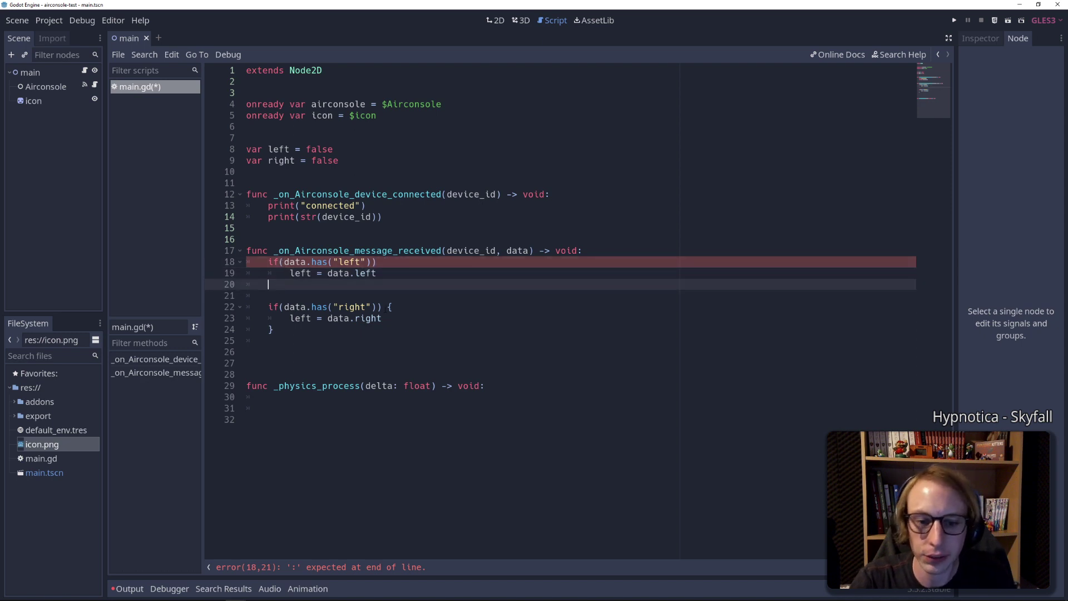
pyautogui.click(393, 308)
pyautogui.press('BackSpace')
pyautogui.click(307, 329)
pyautogui.press('BackSpace')
pyautogui.hotkey('ctrl', 's')
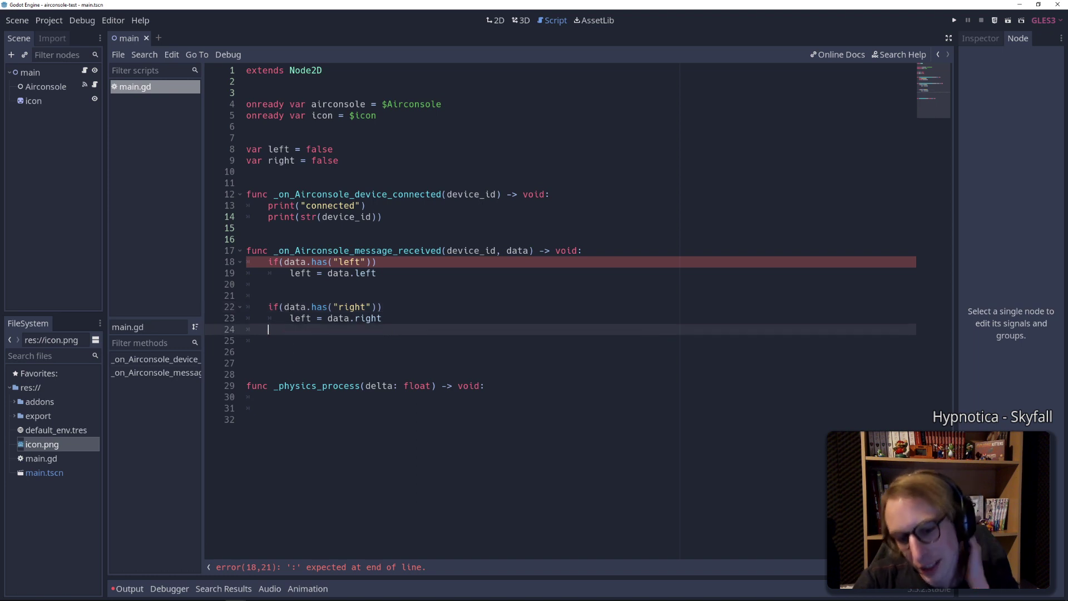
# End the left and right if conditions with colons
pyautogui.click(401, 264)
pyautogui.write(':')
pyautogui.press('Down')
pyautogui.press('Down')
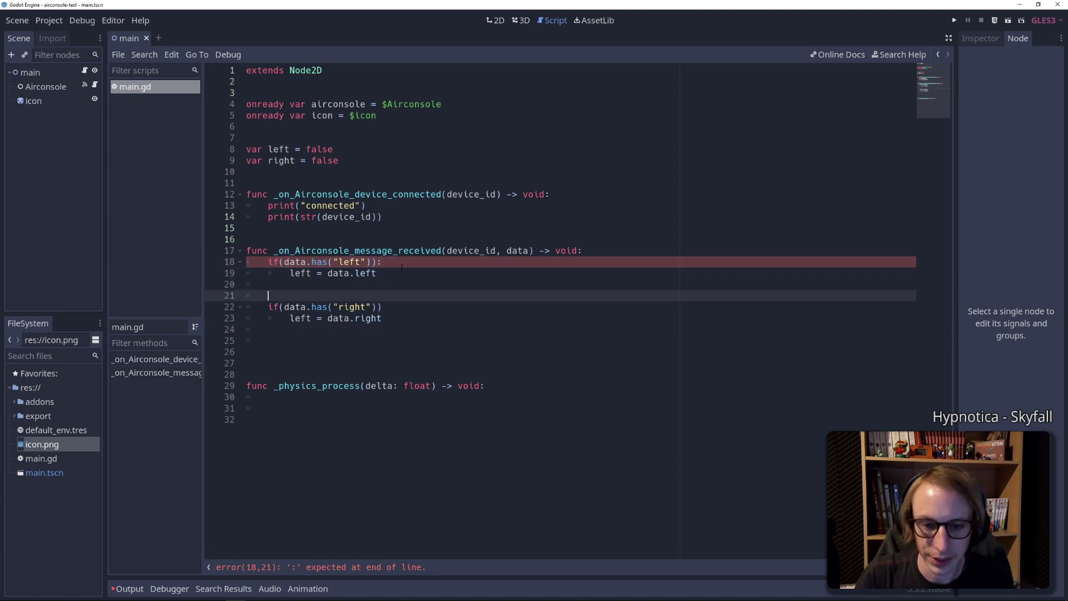
pyautogui.press('Down')
pyautogui.press('Down')
pyautogui.write(':')
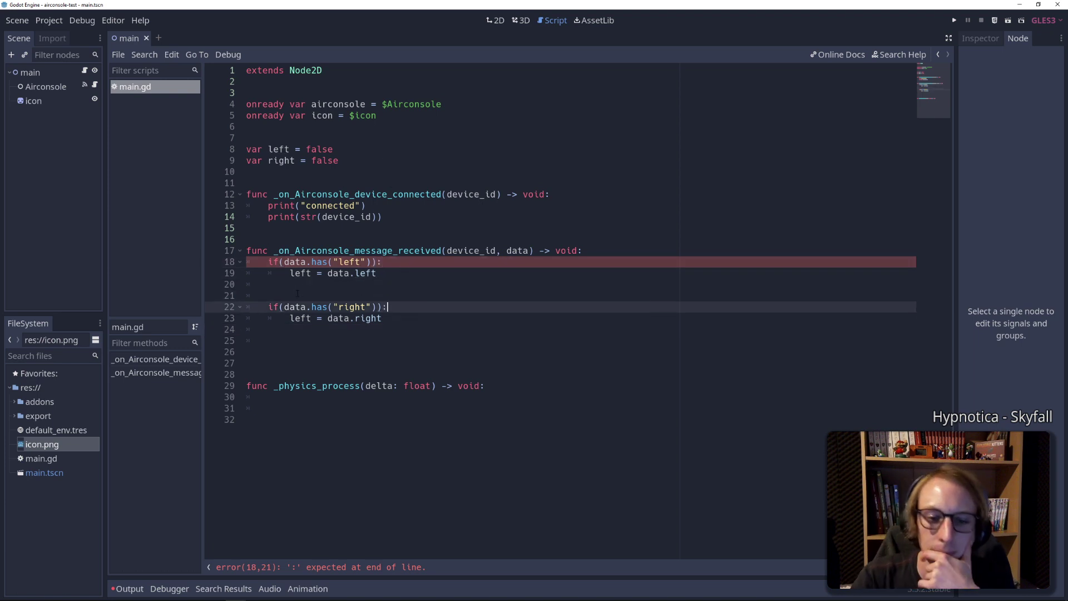
pyautogui.click(279, 261)
# Adjust spacing and prepare indented blank lines inside _physics_process
pyautogui.press('Down')
pyautogui.press('Down')
pyautogui.press('Down')
pyautogui.click(320, 337)
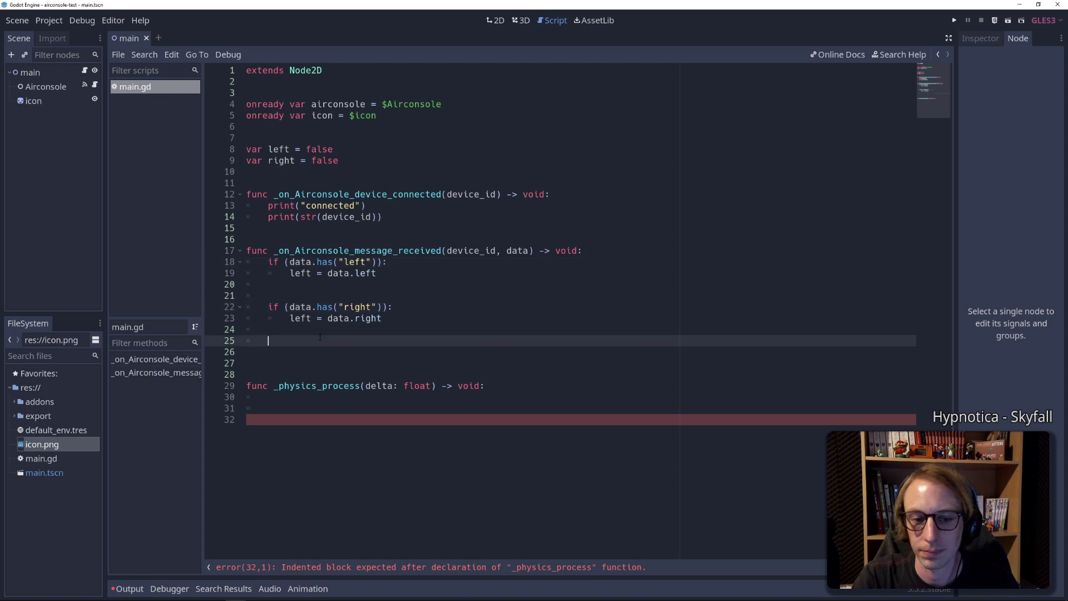
pyautogui.click(340, 397)
pyautogui.press('Return')
pyautogui.press('Return')
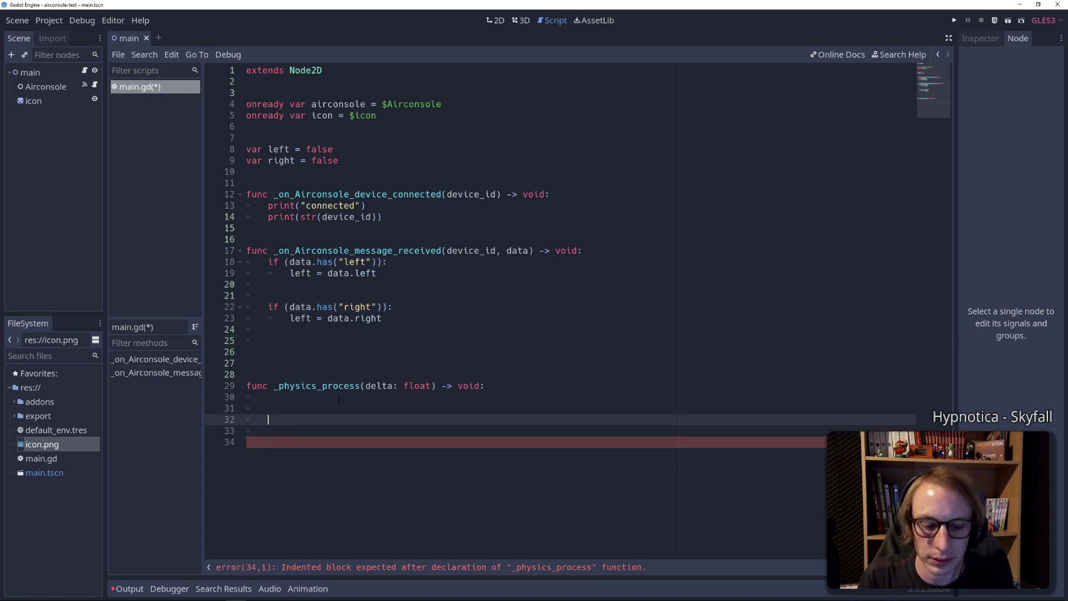
pyautogui.press('BackSpace')
pyautogui.press('BackSpace')
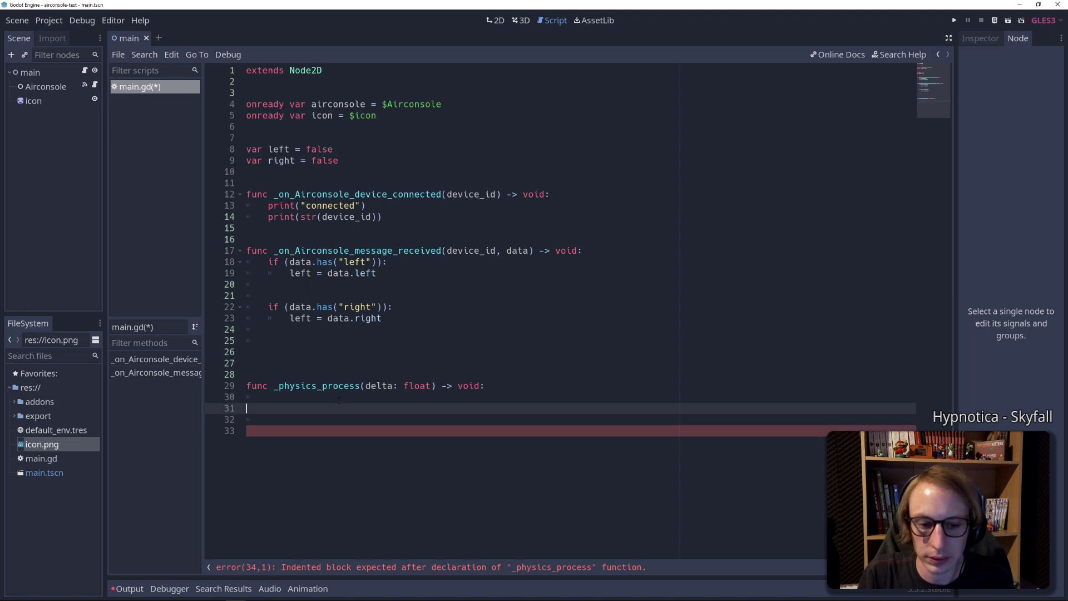
pyautogui.press('Return')
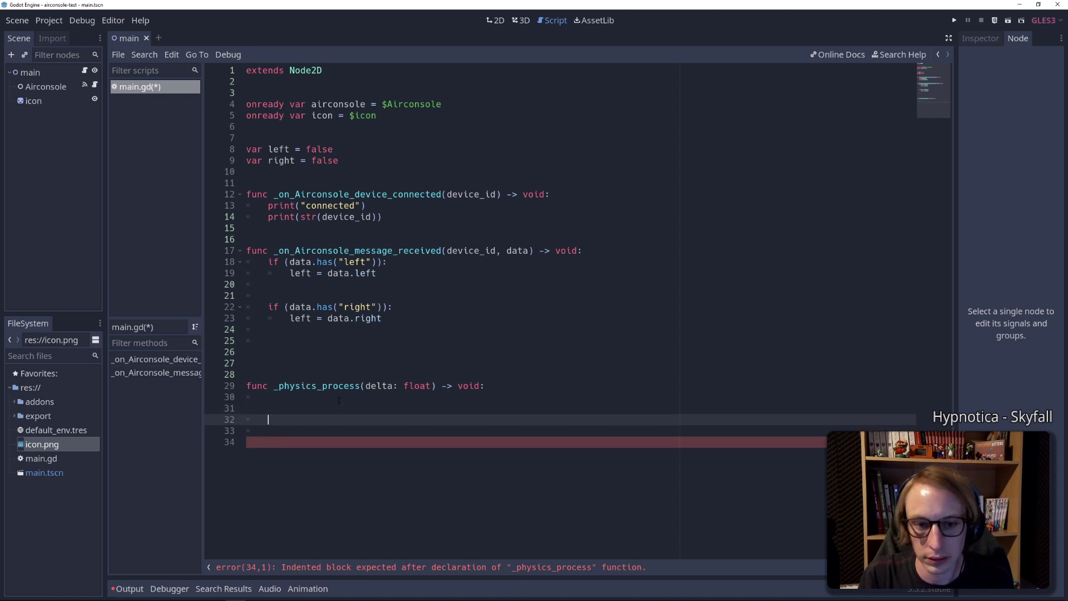
pyautogui.press('Up')
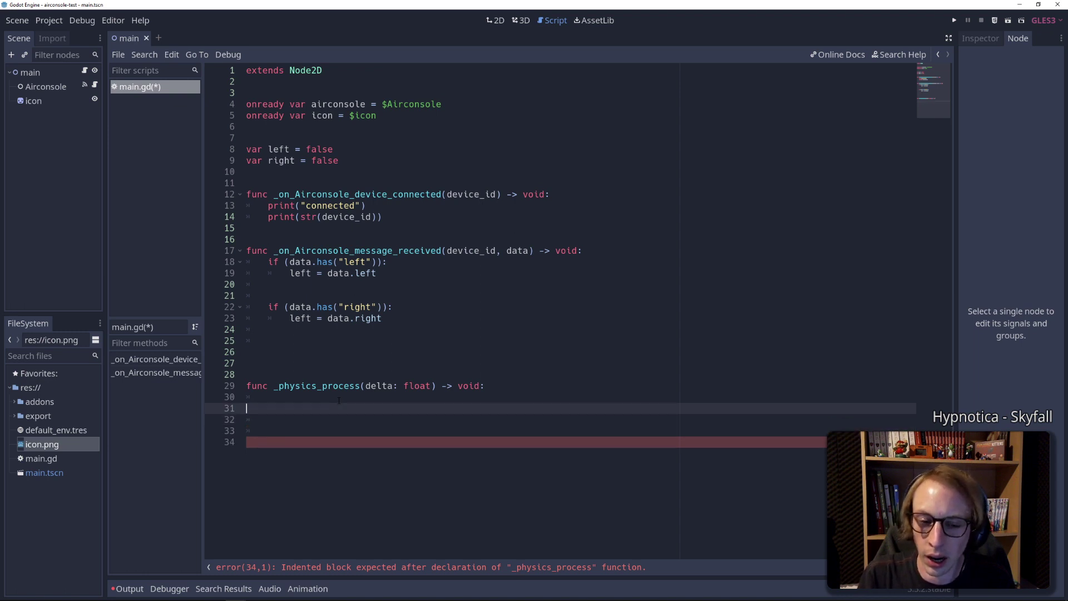
pyautogui.press('Up')
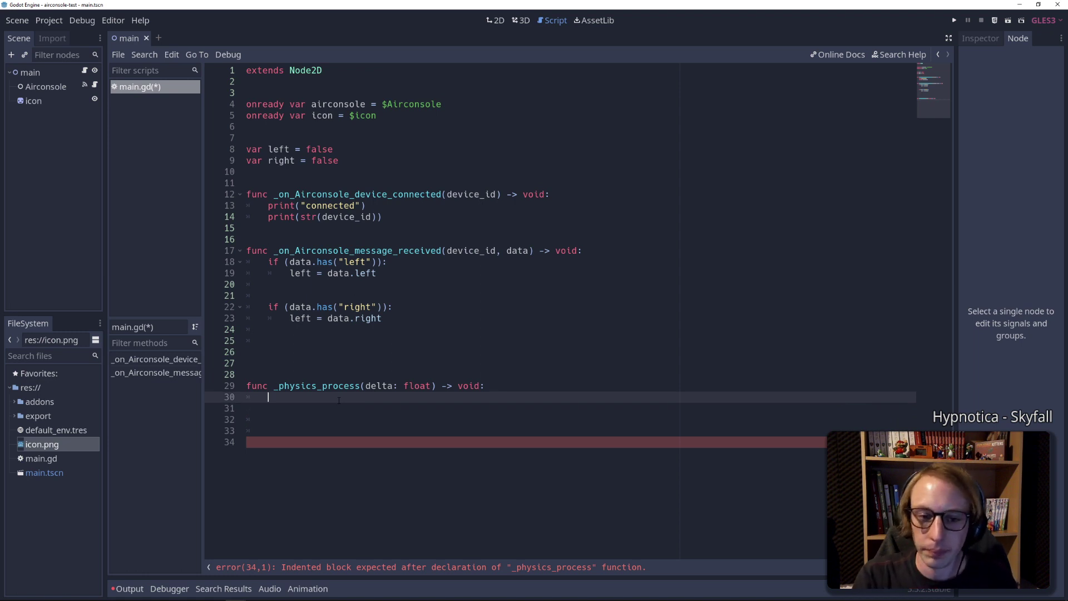
# Declare var move = Vector2() and set move = Vector2(-1, 0) when left
pyautogui.write('va')
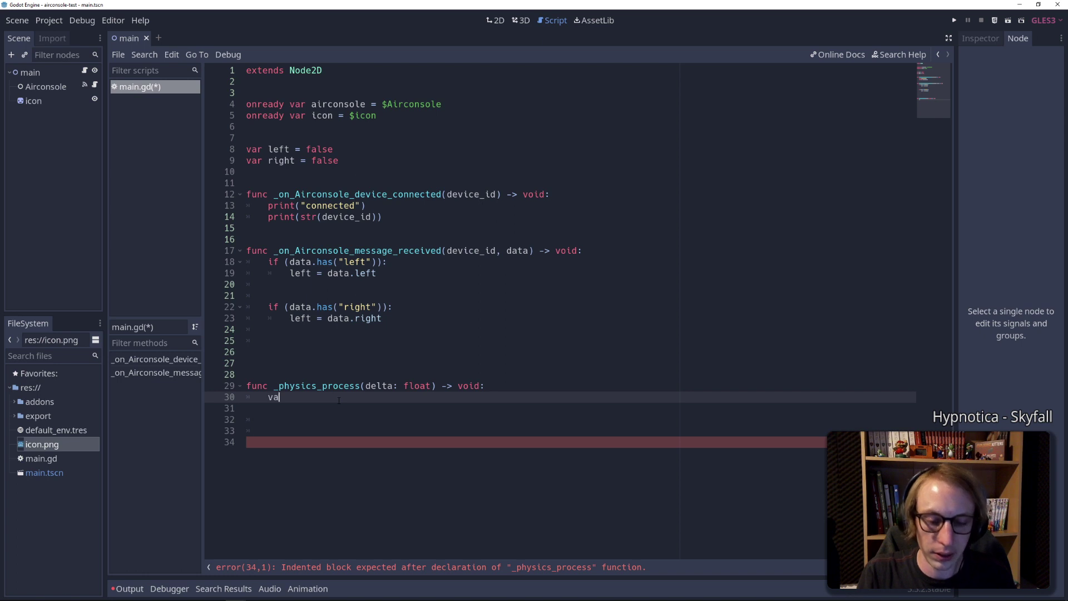
pyautogui.write('r move = Vec')
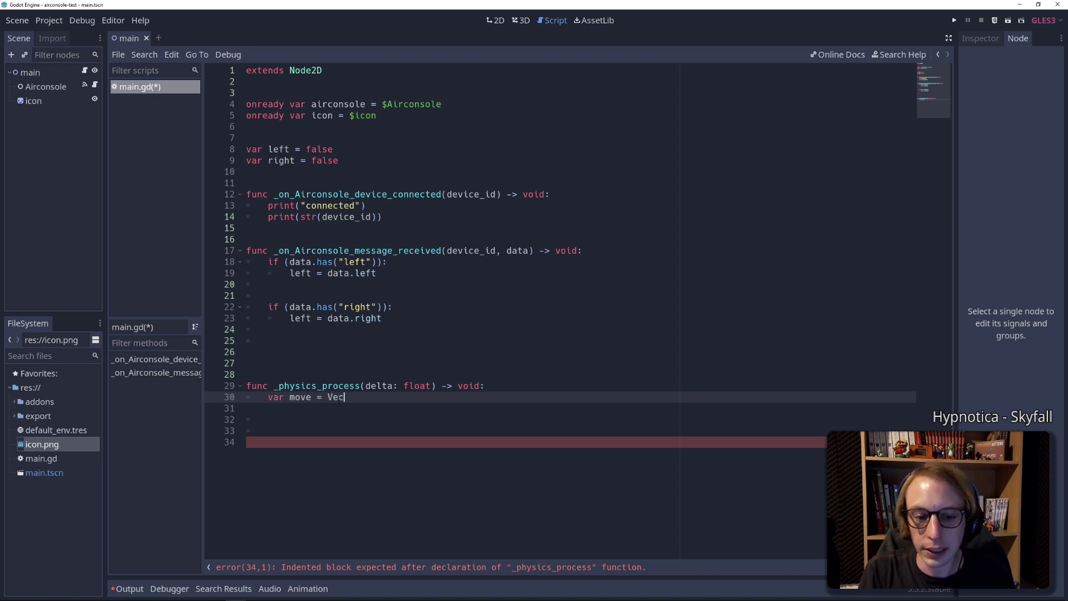
pyautogui.write('tor2()')
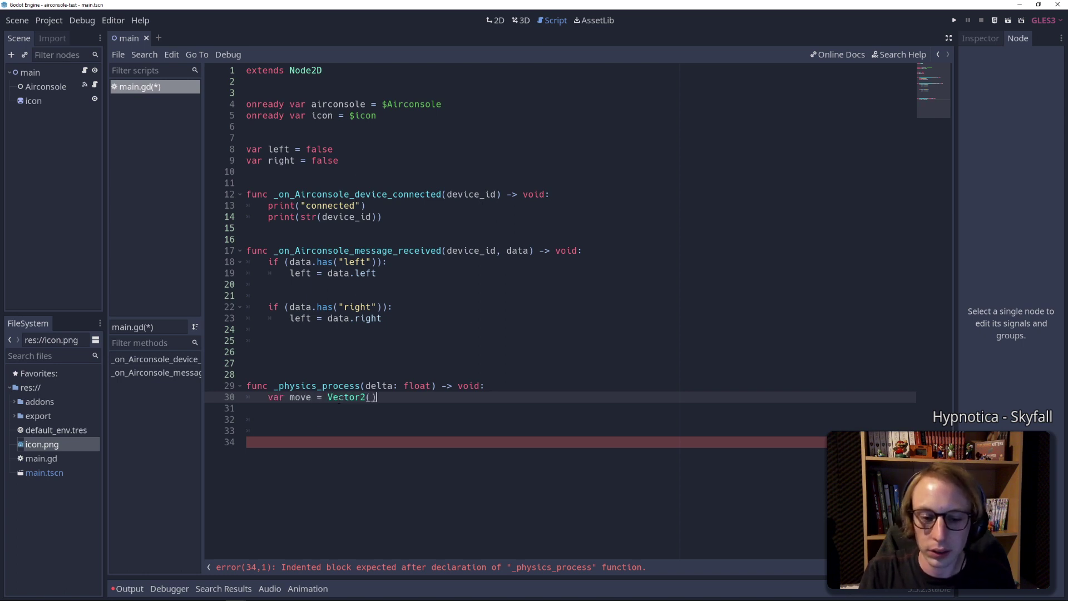
pyautogui.press('Return')
pyautogui.press('Return')
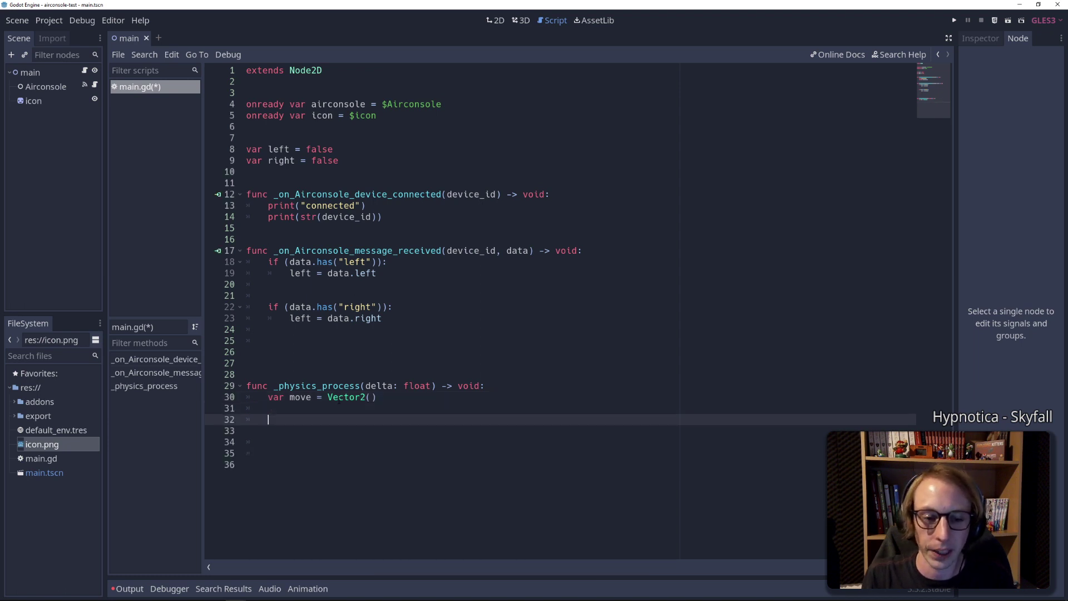
pyautogui.write('if ')
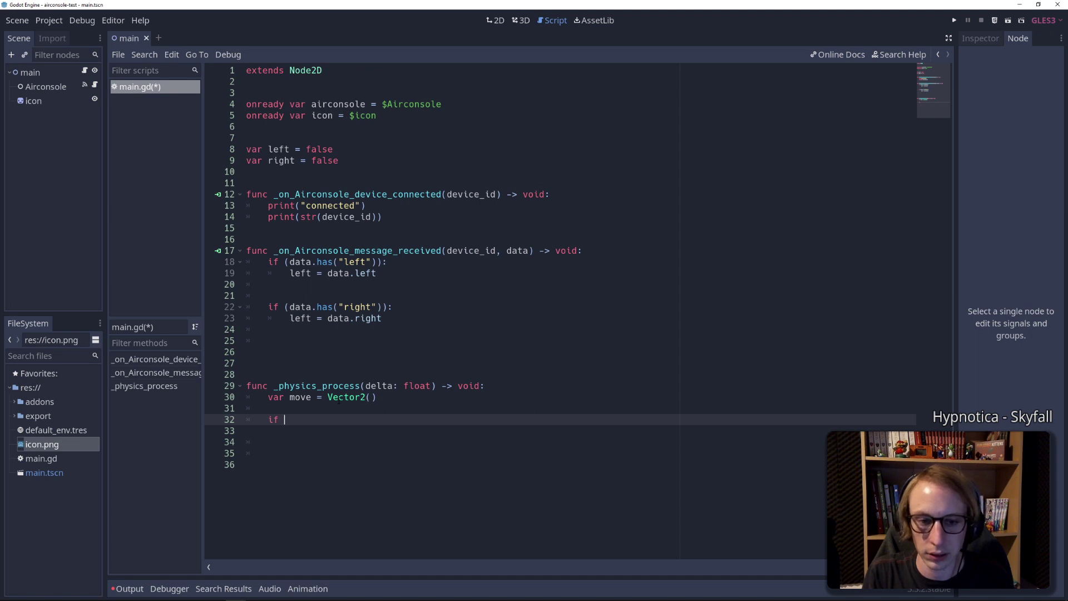
pyautogui.write('left')
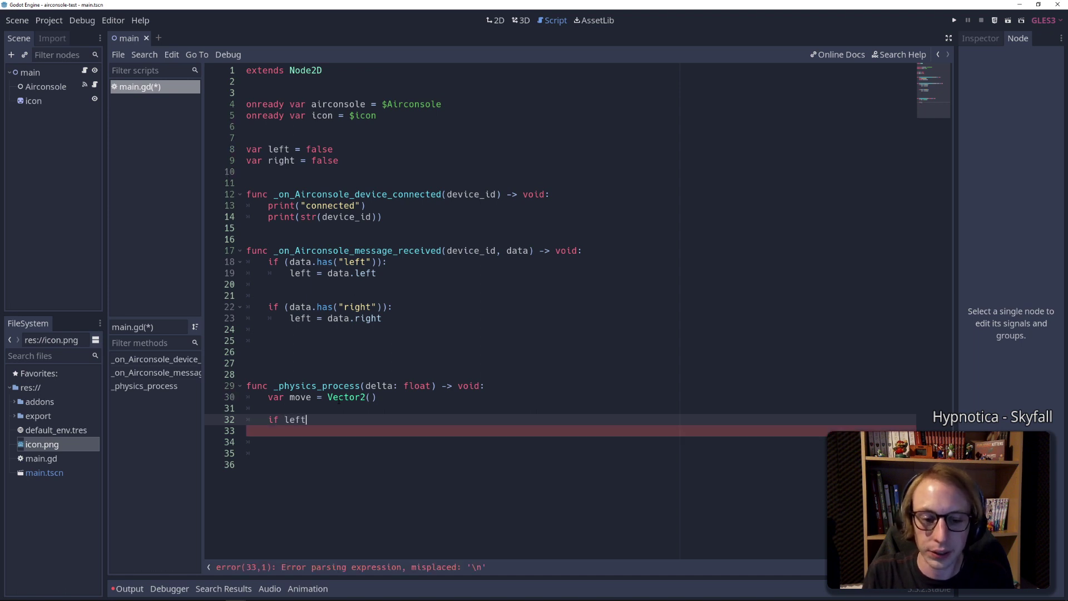
pyautogui.write(':')
pyautogui.press('Return')
pyautogui.write('mo')
pyautogui.press('Return')
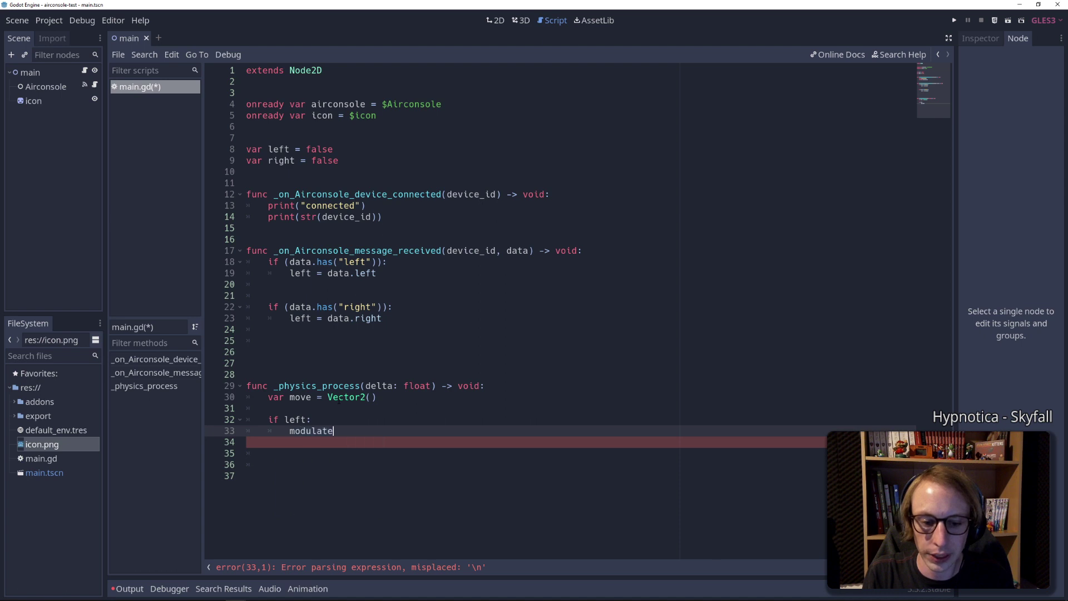
pyautogui.press('BackSpace')
pyautogui.press('BackSpace')
pyautogui.press('BackSpace')
pyautogui.write('ve ')
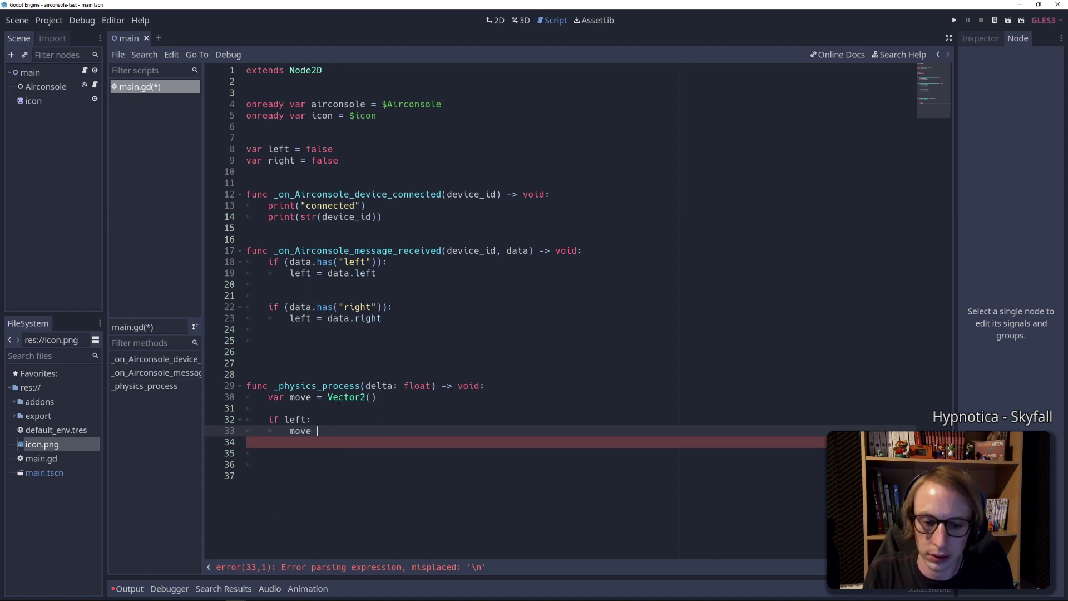
pyautogui.write('= Ve')
pyautogui.press('Return')
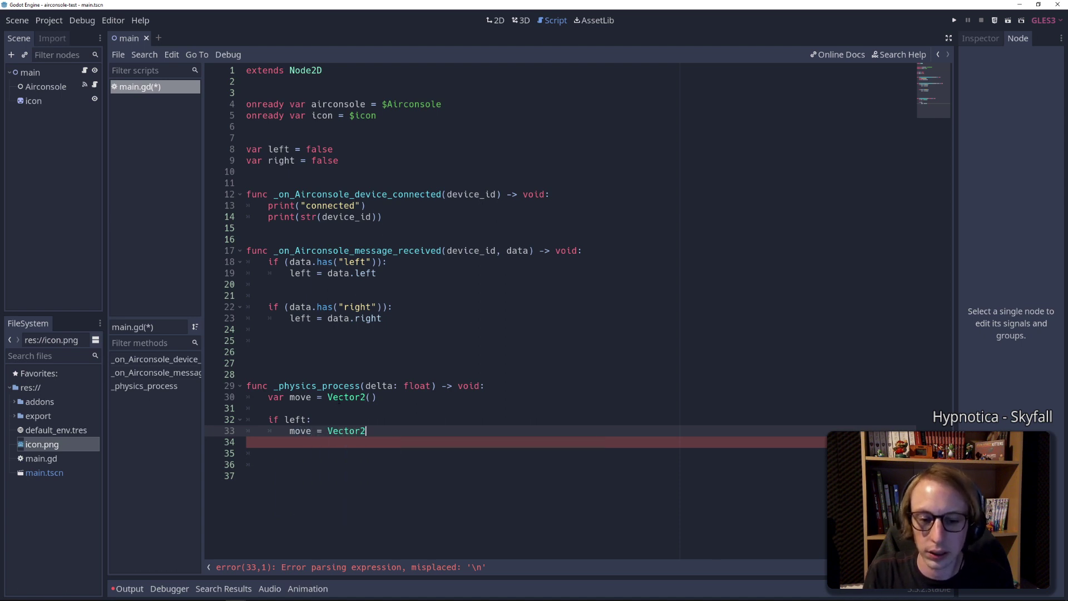
pyautogui.write('(-')
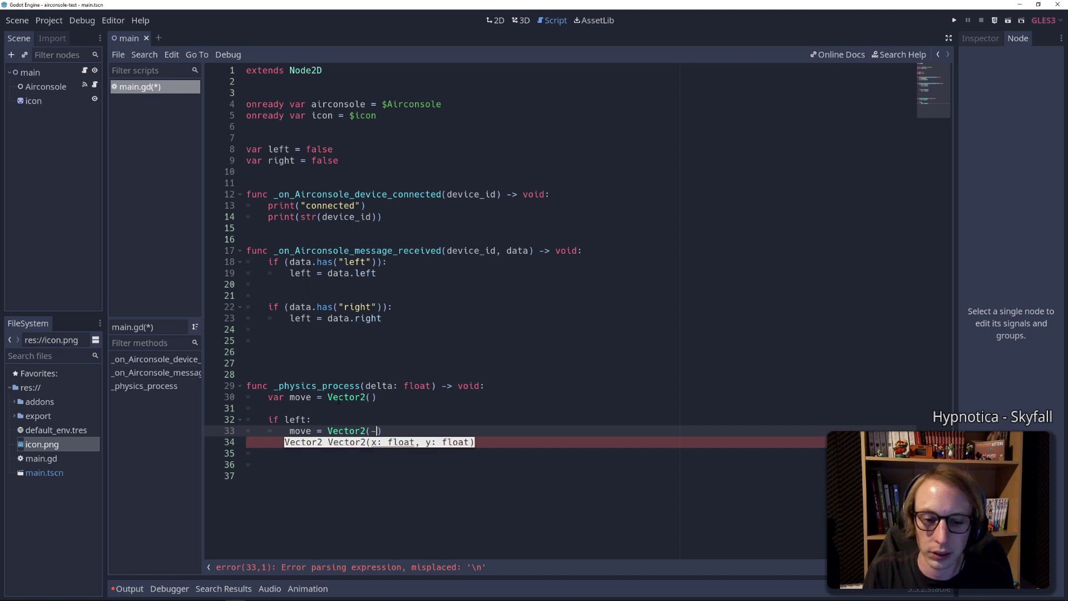
pyautogui.write('1, 0')
pyautogui.press('BackSpace')
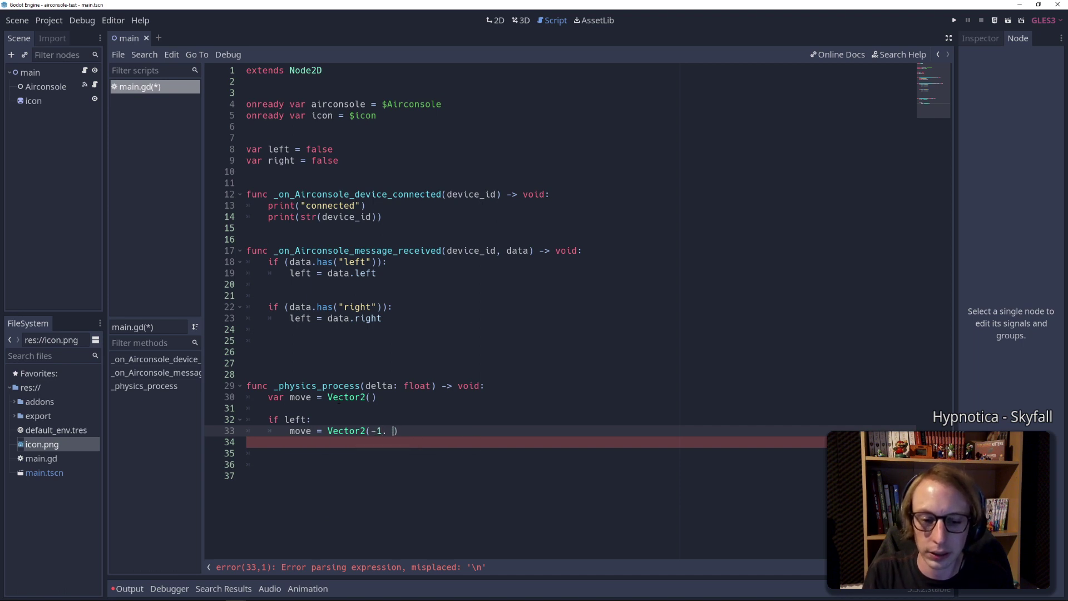
pyautogui.press('BackSpace')
pyautogui.press('BackSpace')
pyautogui.write(', 0)')
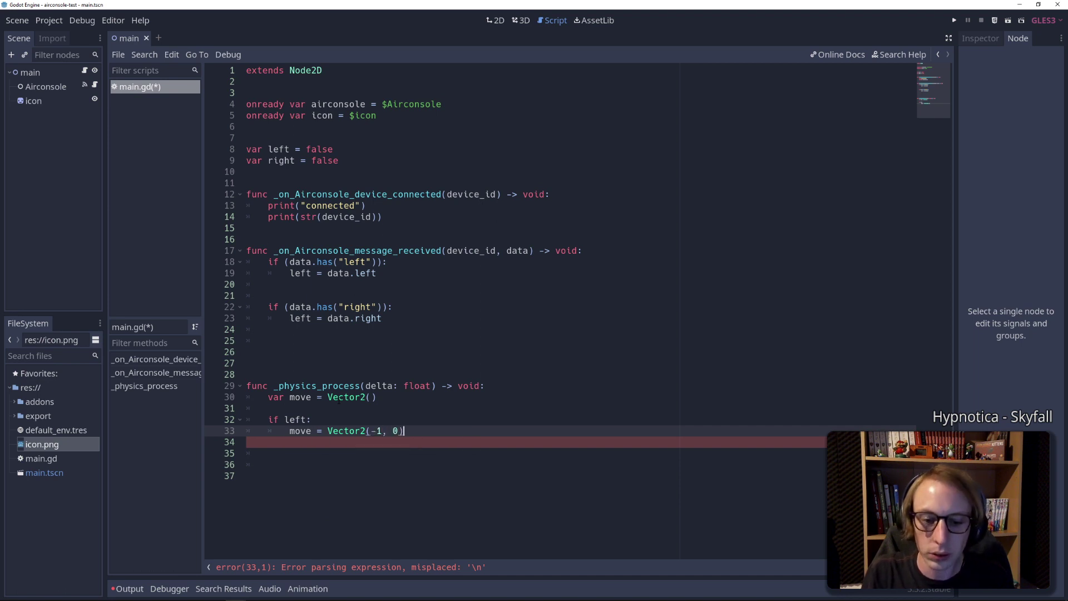
# Add an if right: branch setting move = Vector2(1, 0), and save
pyautogui.press('Return')
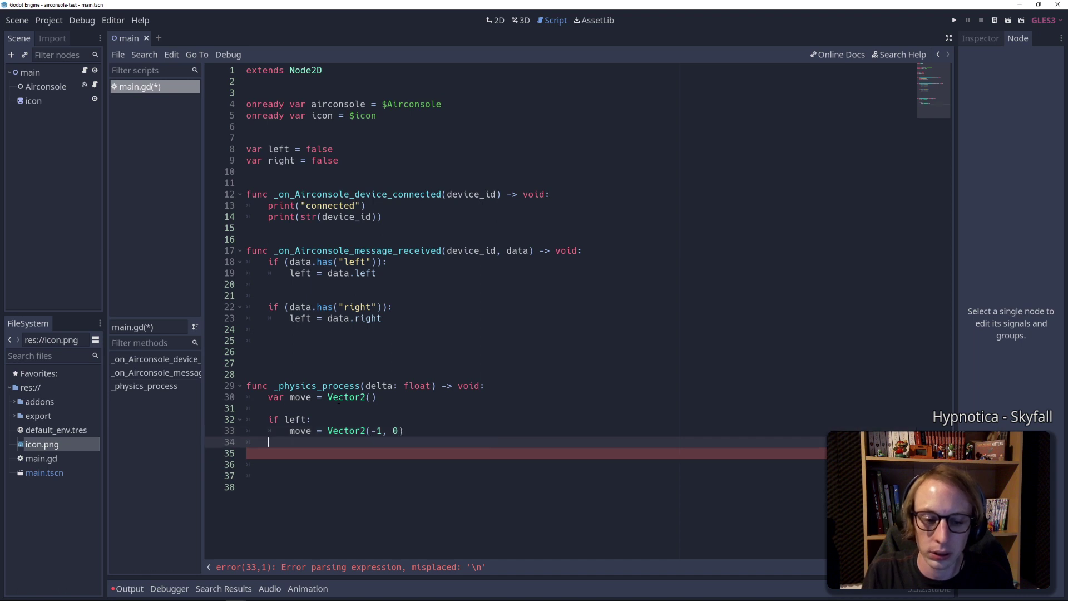
pyautogui.press('Return')
pyautogui.write('if')
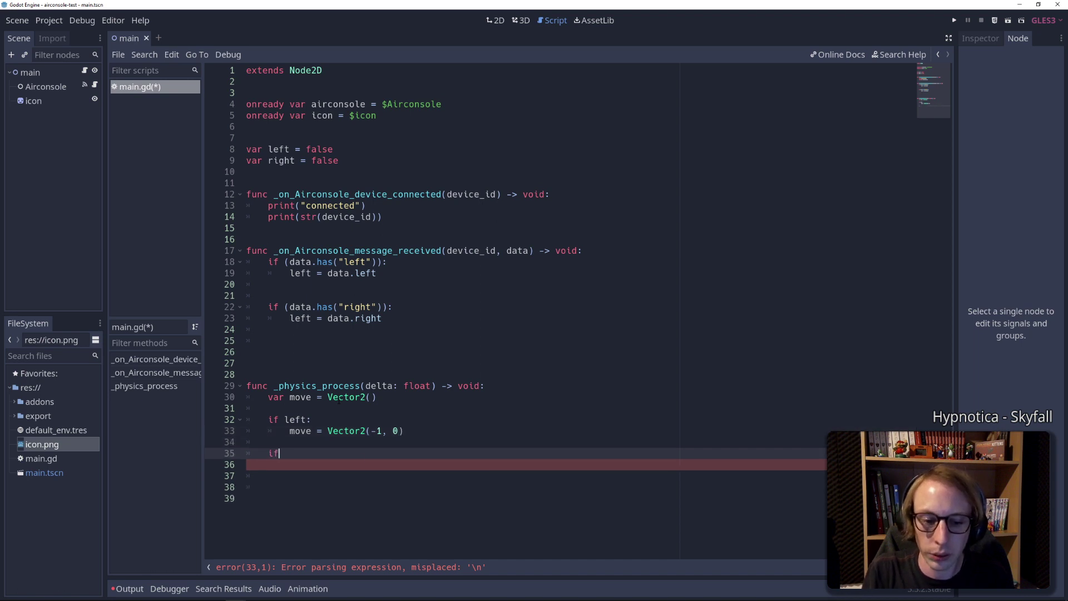
pyautogui.write(' right')
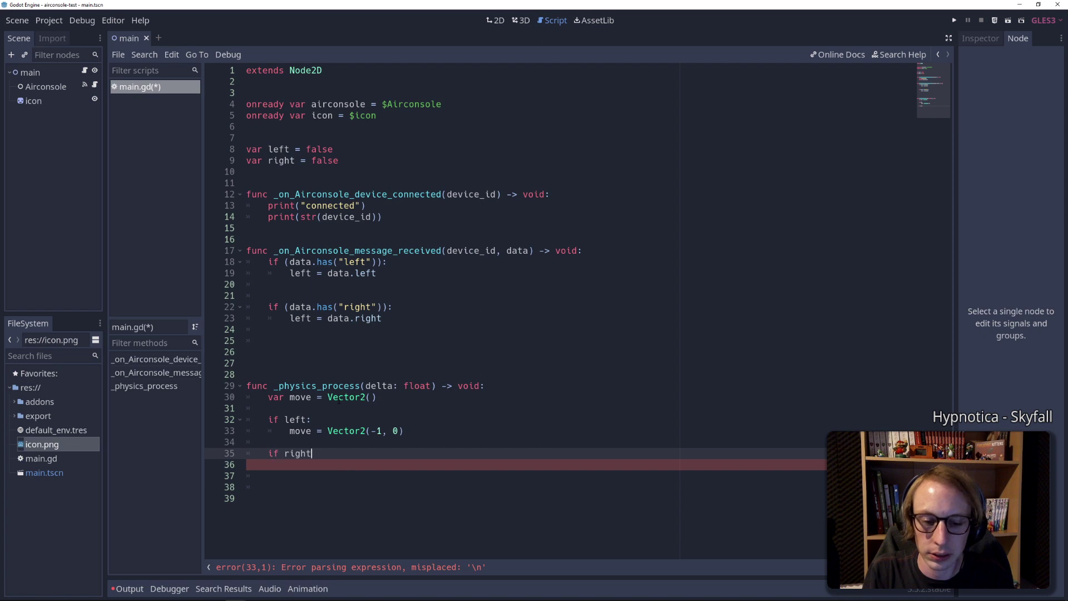
pyautogui.write(':')
pyautogui.press('Return')
pyautogui.write('move ')
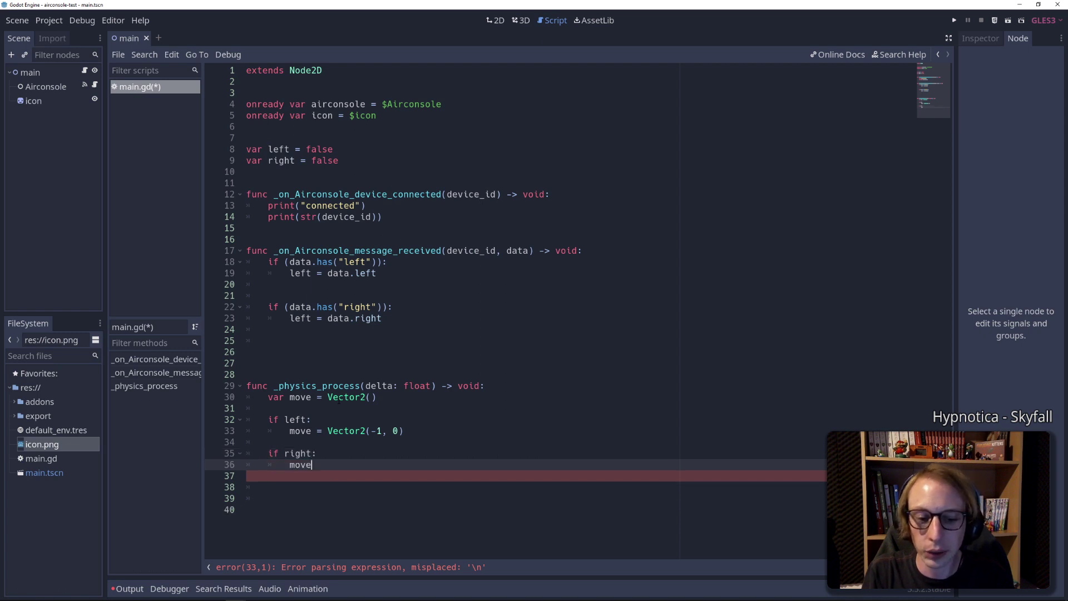
pyautogui.write('= V')
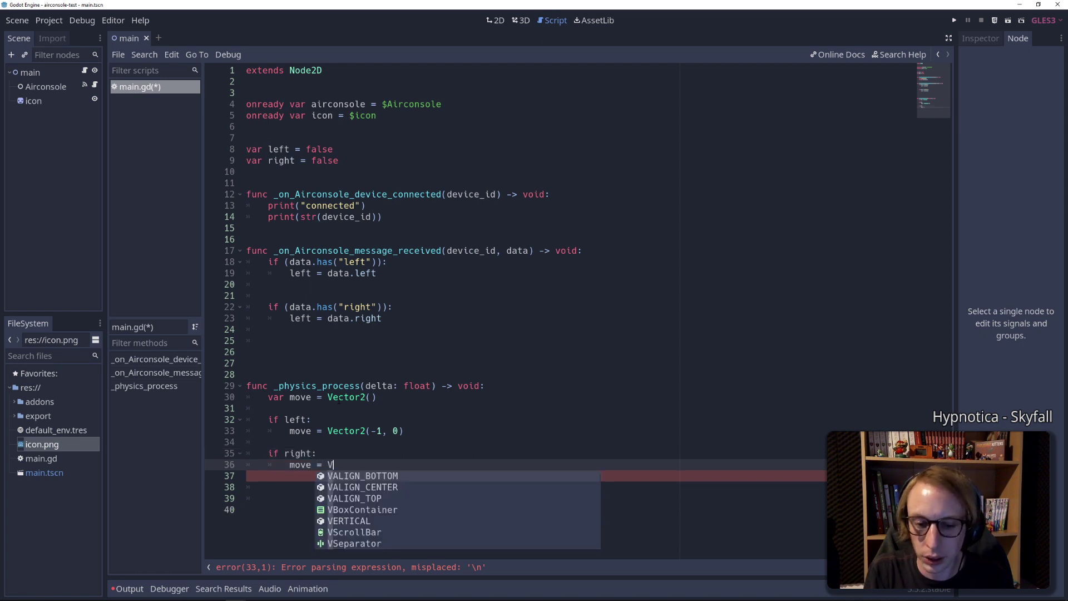
pyautogui.write('e')
pyautogui.press('Return')
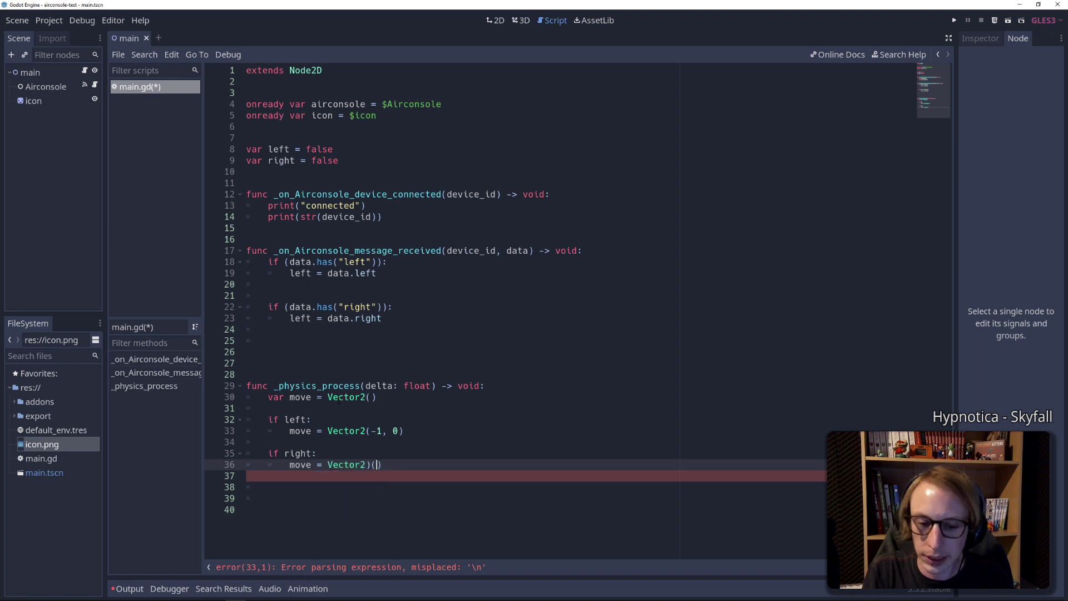
pyautogui.write('1, 0')
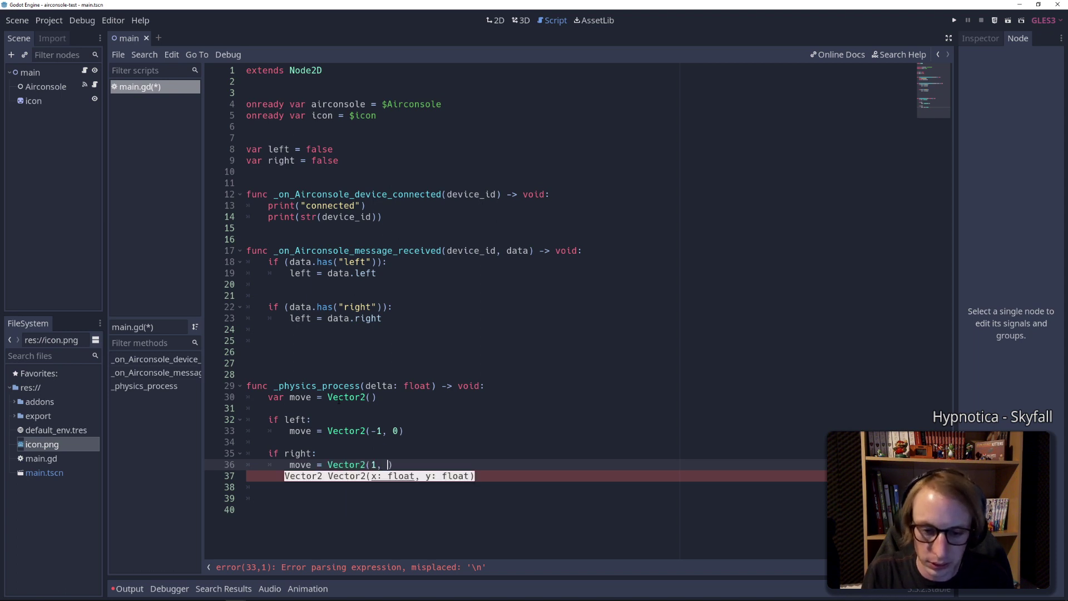
pyautogui.hotkey('ctrl', 's')
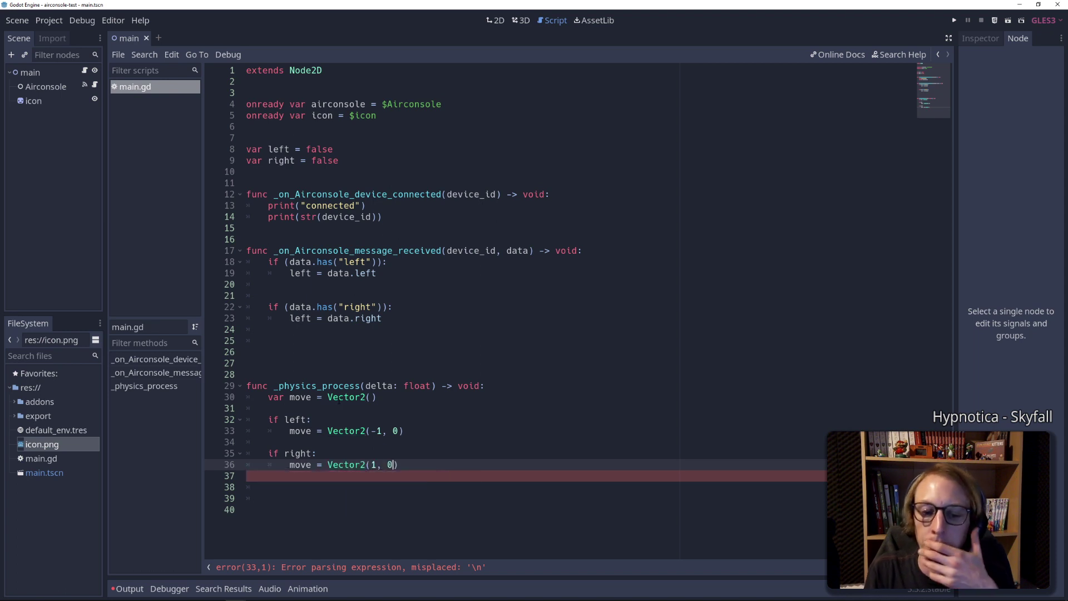
pyautogui.press('End')
pyautogui.press('Return')
pyautogui.press('Return')
pyautogui.press('Return')
pyautogui.press('BackSpace')
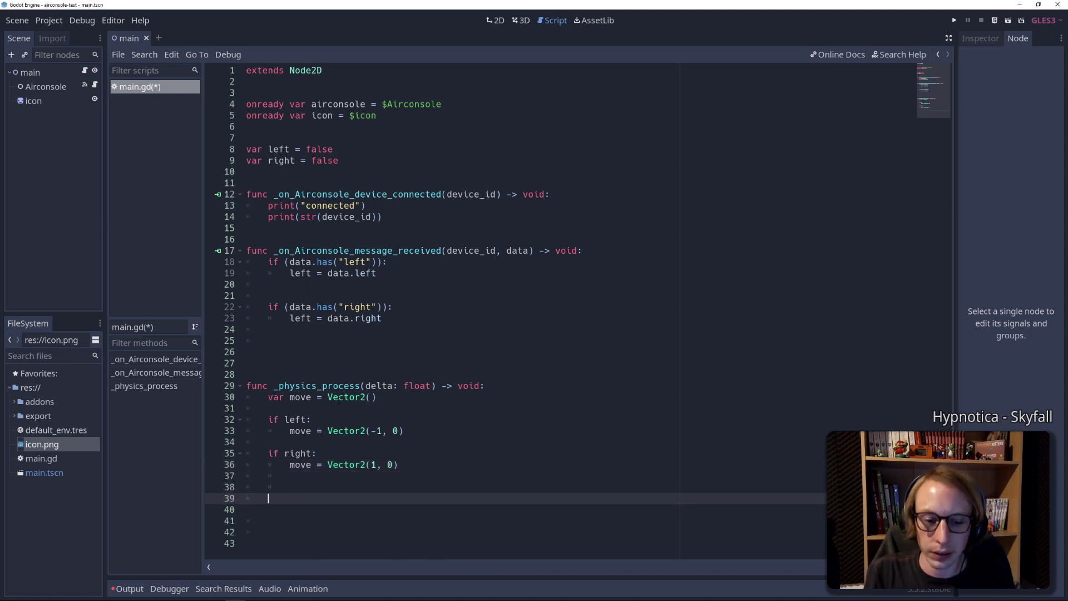
# Write the icon movement line 'icon.position += move * SPEED'
pyautogui.write('icon.po')
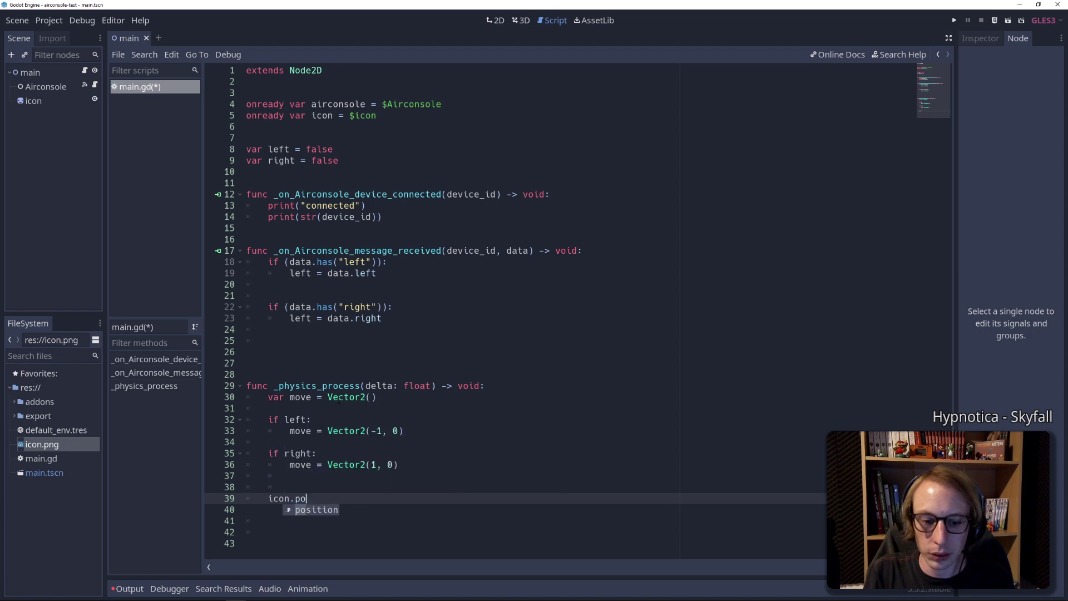
pyautogui.press('Return')
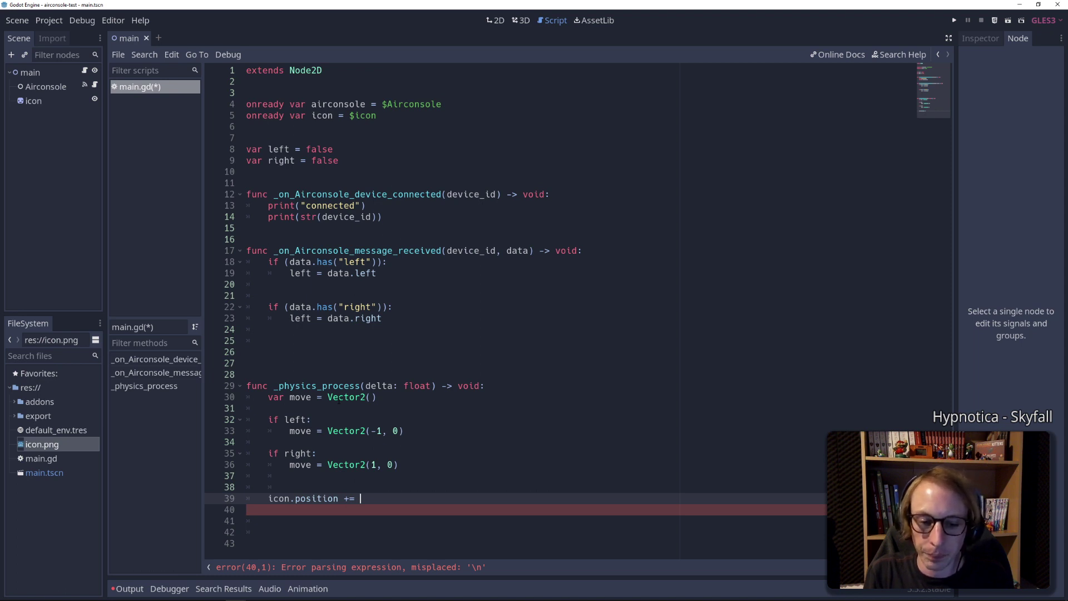
pyautogui.write('move')
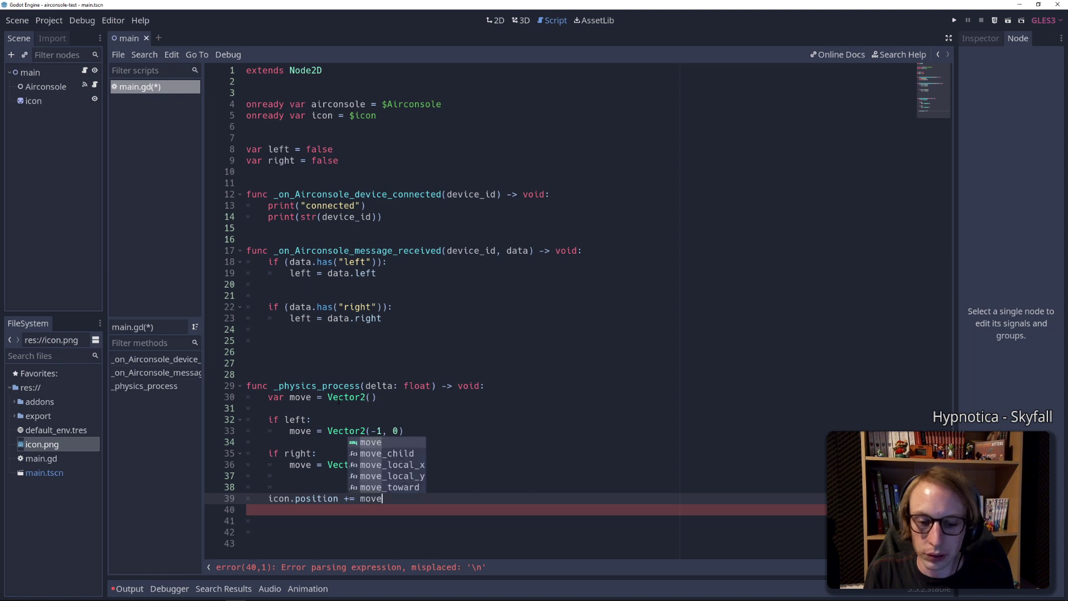
pyautogui.press('Escape')
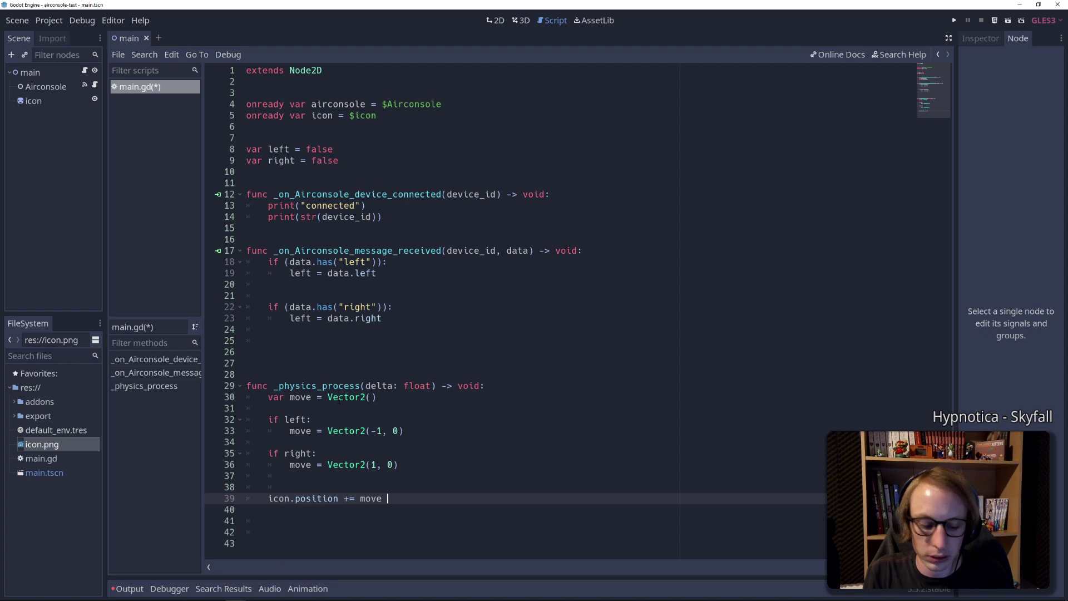
pyautogui.write('* SP')
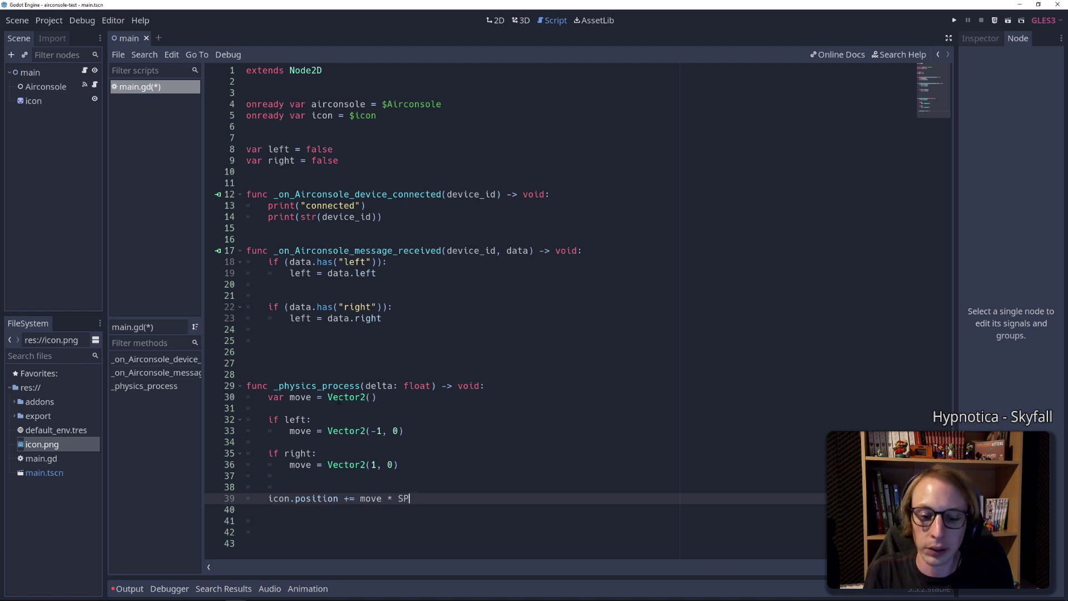
pyautogui.write('EED')
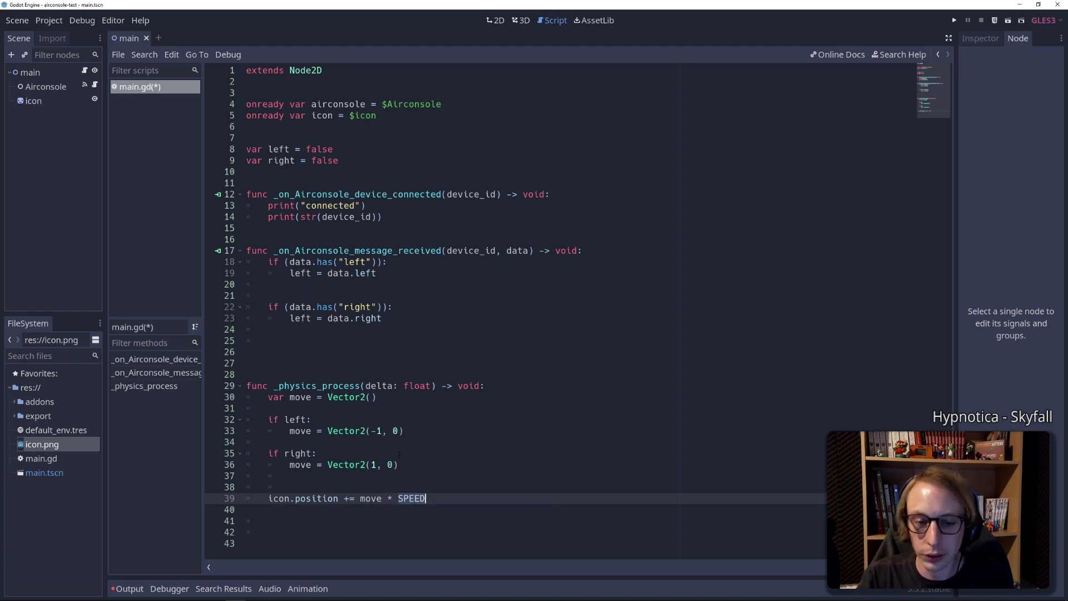
# Declare 'const SPEED = 200' below the variable declarations and save the script
pyautogui.click(380, 149)
pyautogui.click(380, 172)
pyautogui.click(380, 160)
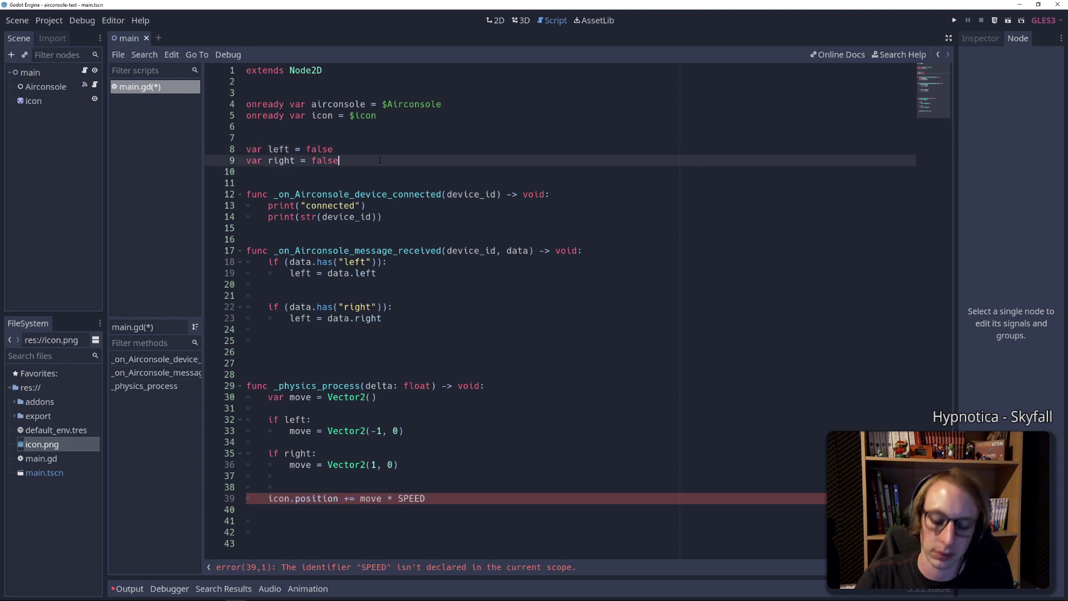
pyautogui.press('Return')
pyautogui.press('Return')
pyautogui.write('const SPEED = ')
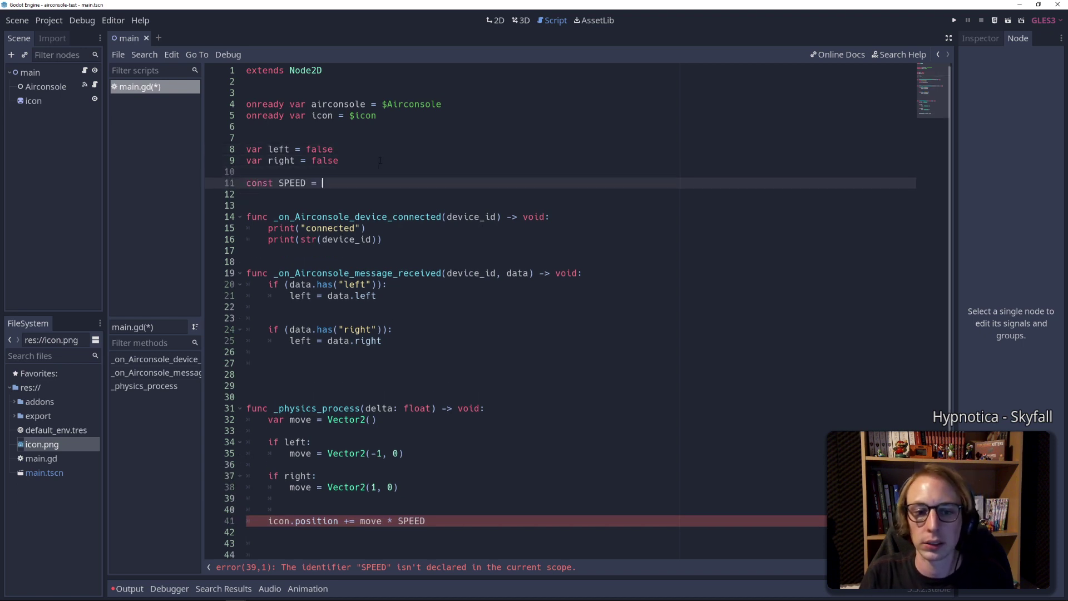
pyautogui.write('200')
pyautogui.hotkey('ctrl', 's')
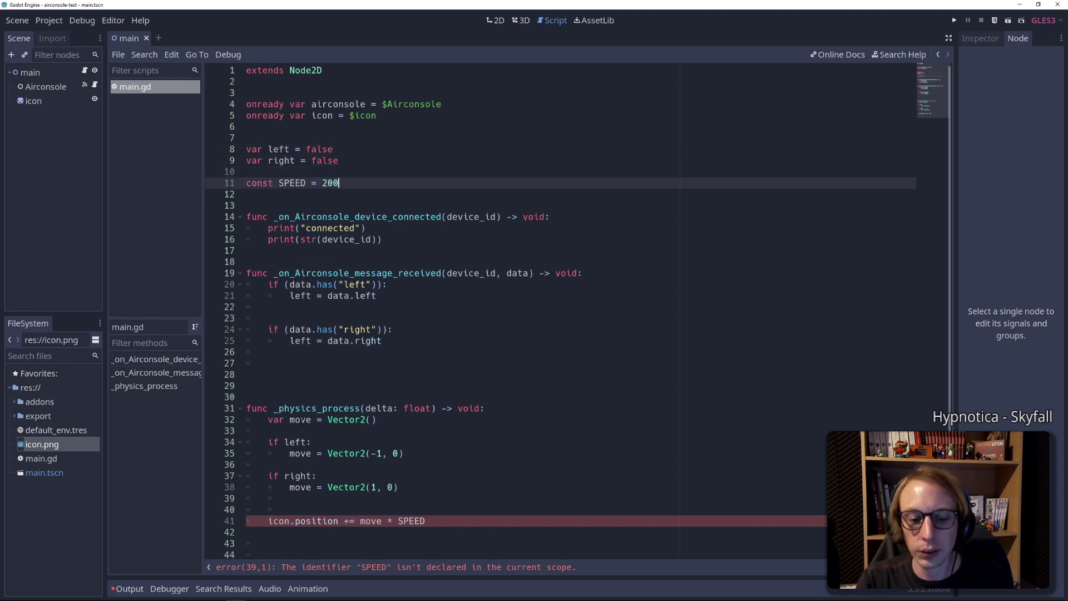
# Append '* delta' to the icon movement line and check the SPEED value 200
pyautogui.click(426, 520)
pyautogui.write('*')
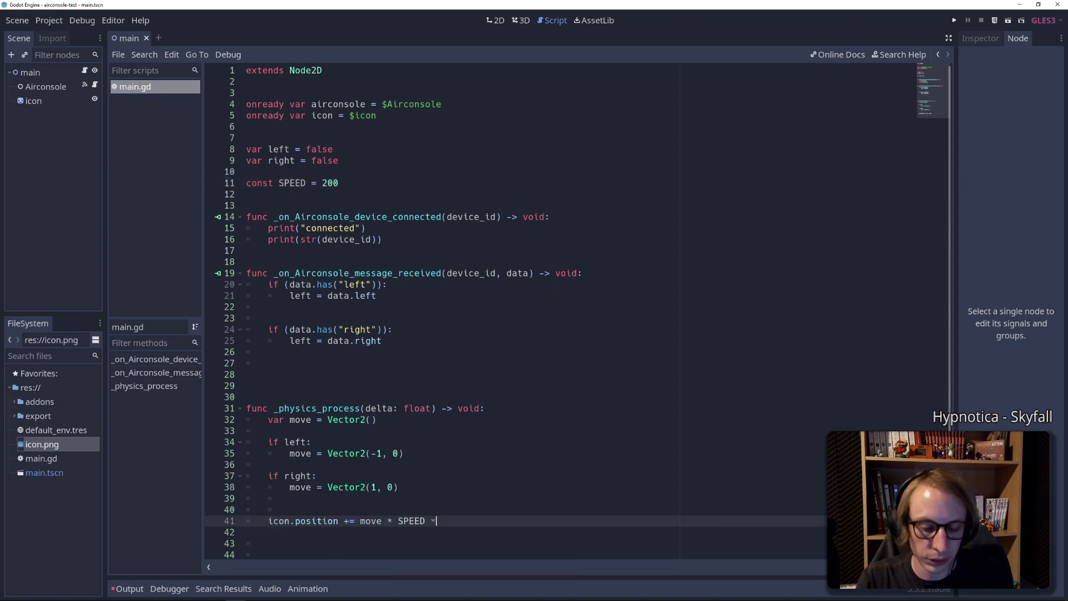
pyautogui.write(' del')
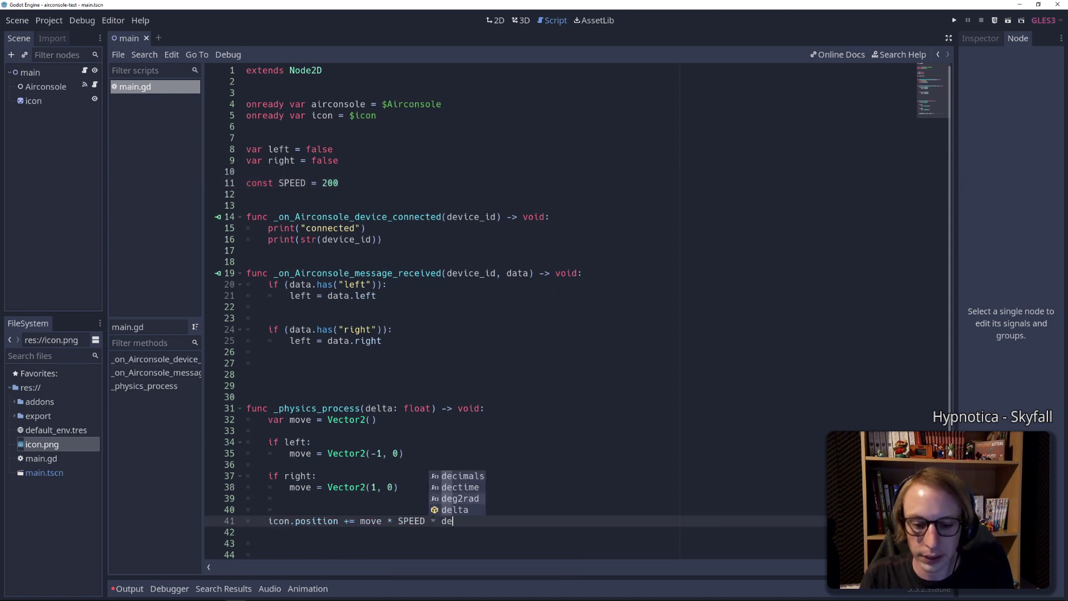
pyautogui.write('ta')
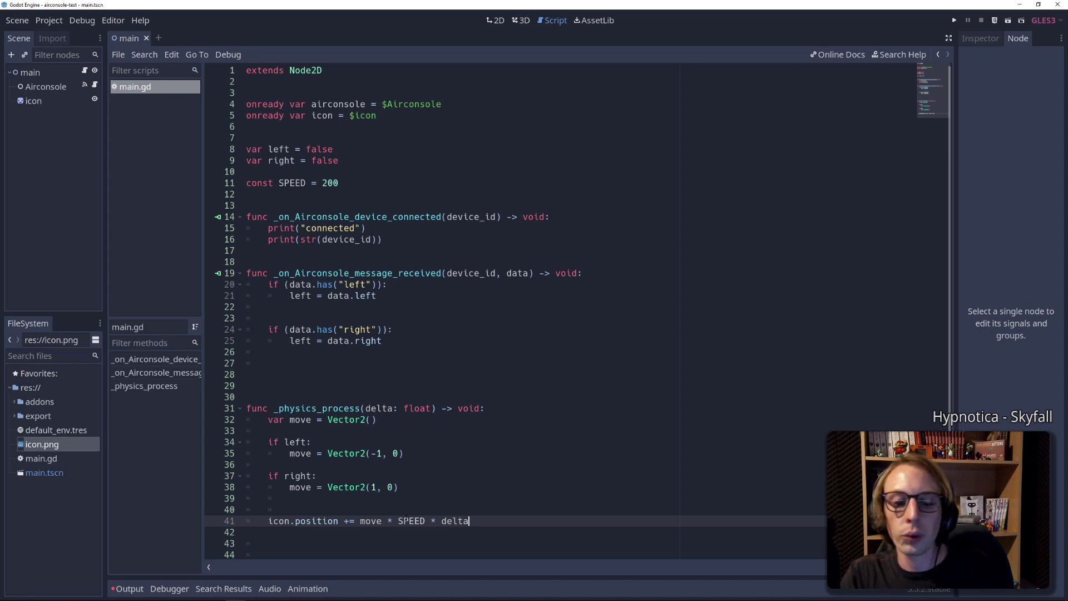
pyautogui.click(425, 521)
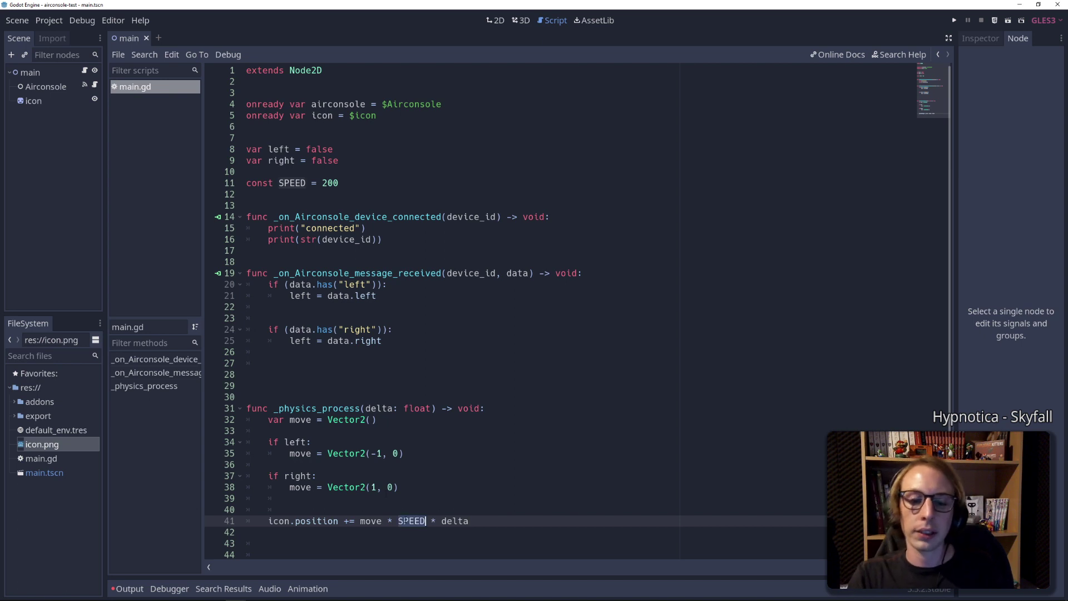
pyautogui.doubleClick(293, 183)
pyautogui.doubleClick(330, 183)
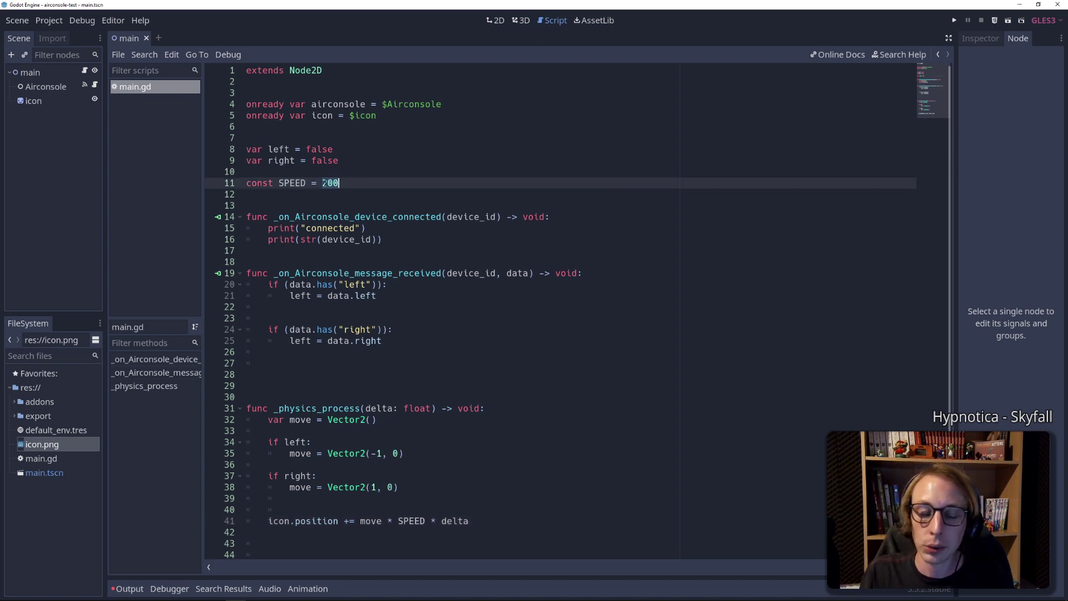
pyautogui.click(390, 509)
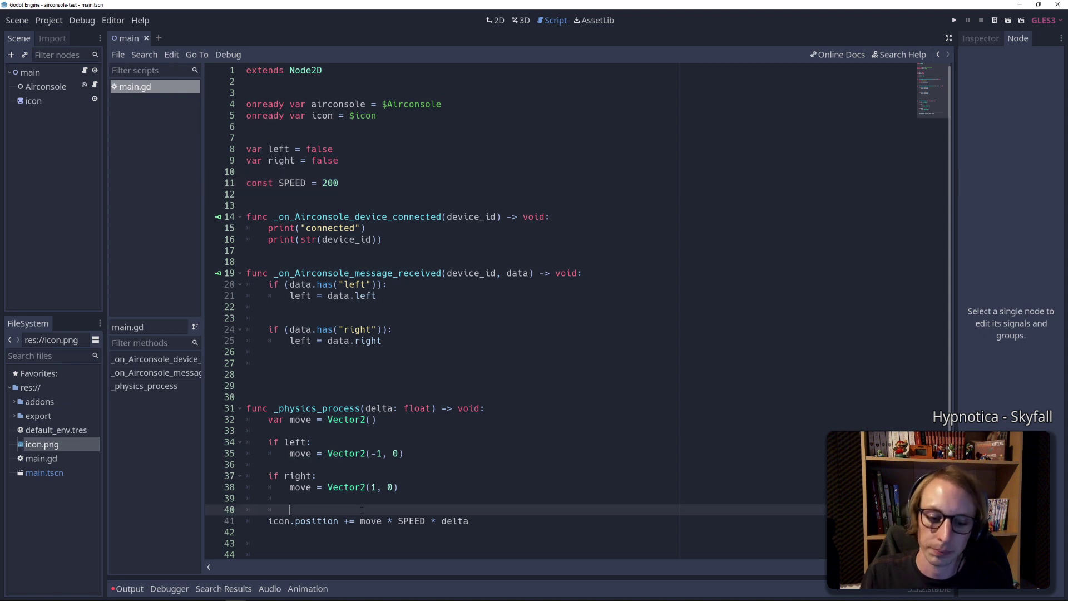
# Remove the extra blank line above 'icon.position += move * SPEED * delta'
pyautogui.press('BackSpace')
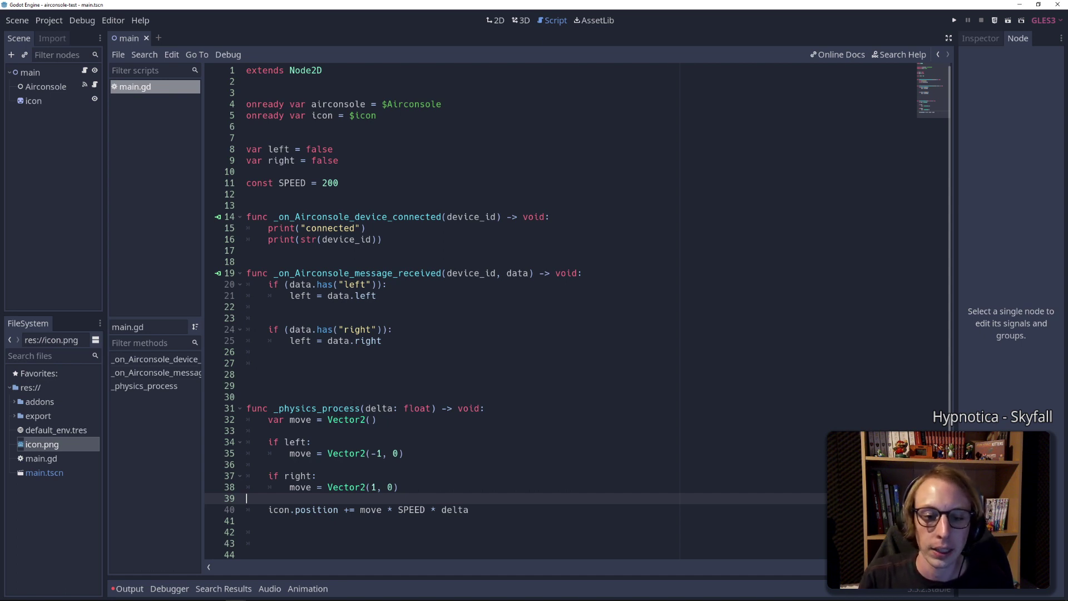
pyautogui.click(366, 384)
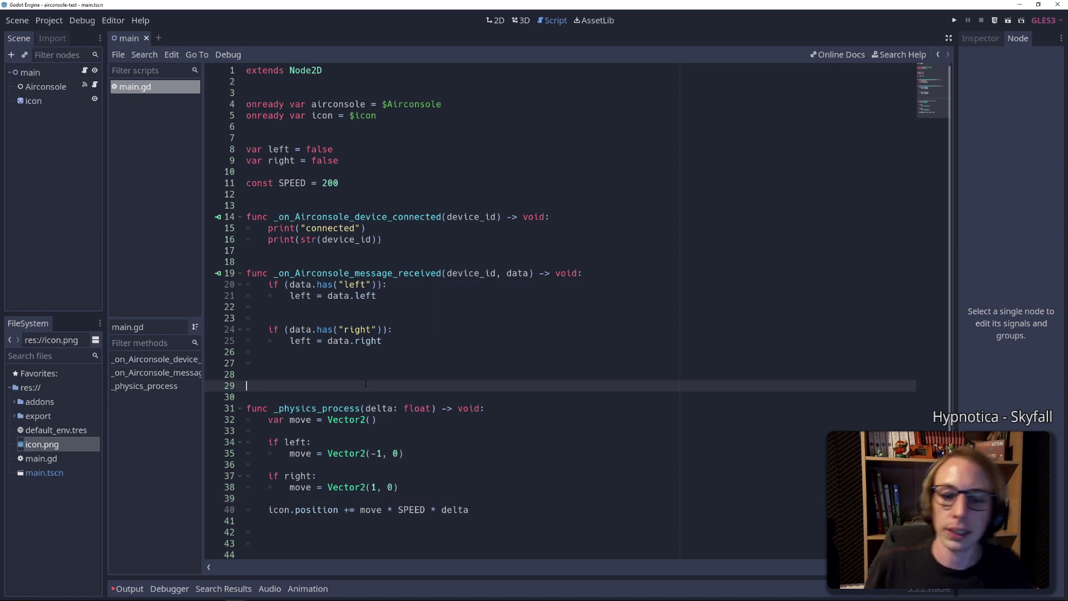
# Re-export airconsole-test as HTML5, overwriting export/screen.html
pyautogui.click(58, 21)
pyautogui.click(55, 87)
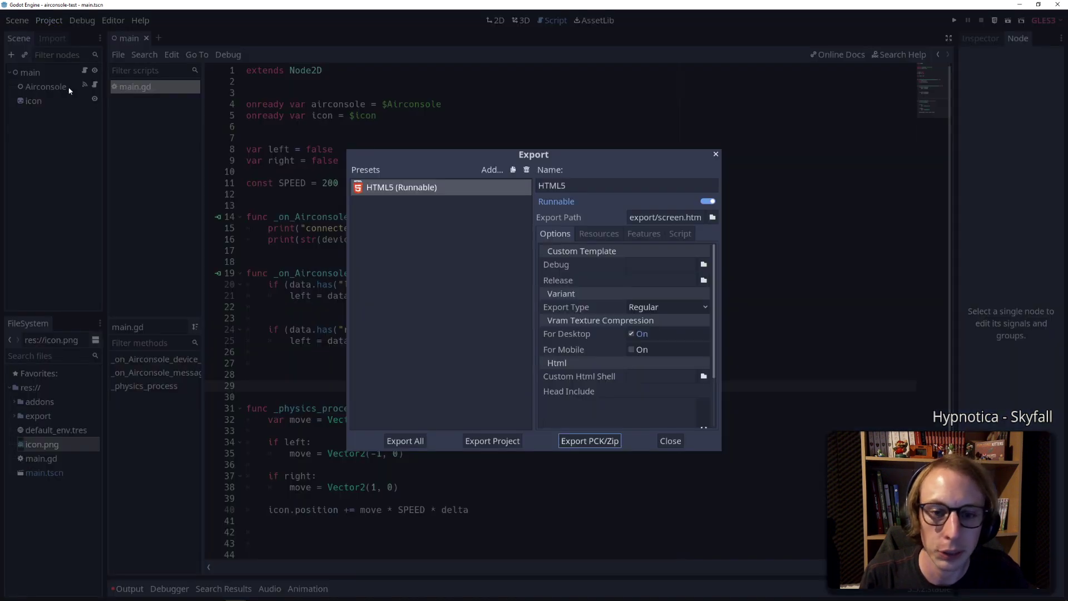
pyautogui.click(483, 440)
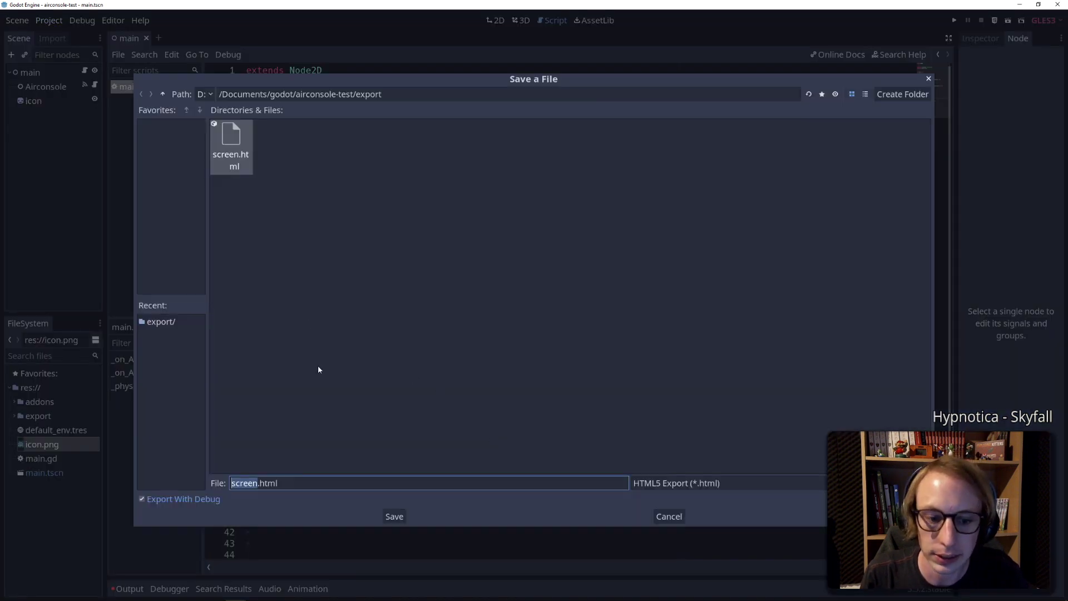
pyautogui.click(386, 514)
pyautogui.click(511, 314)
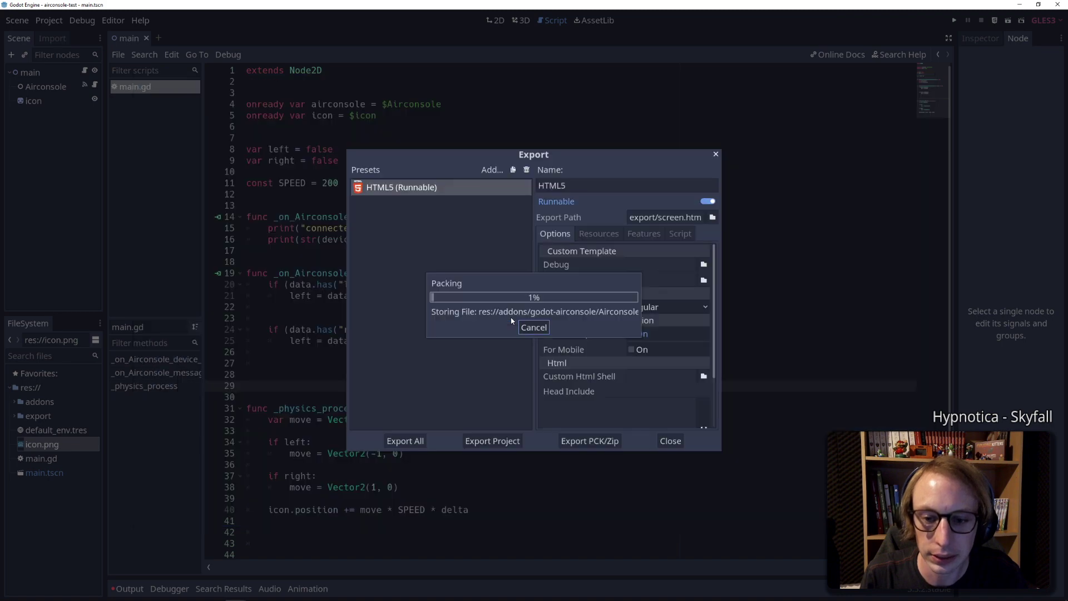
pyautogui.click(670, 439)
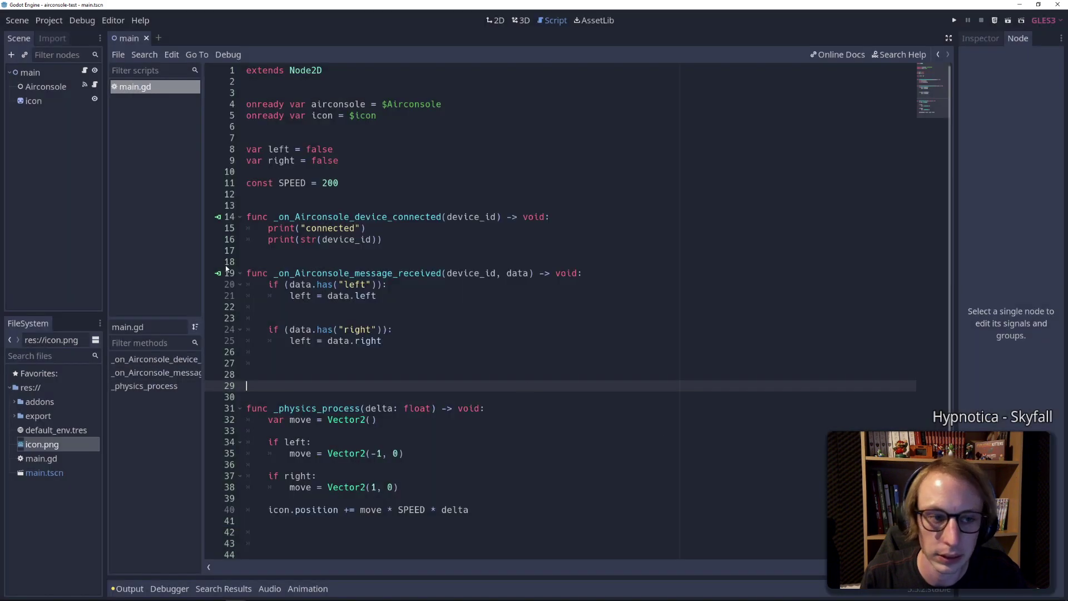
pyautogui.click(215, 592)
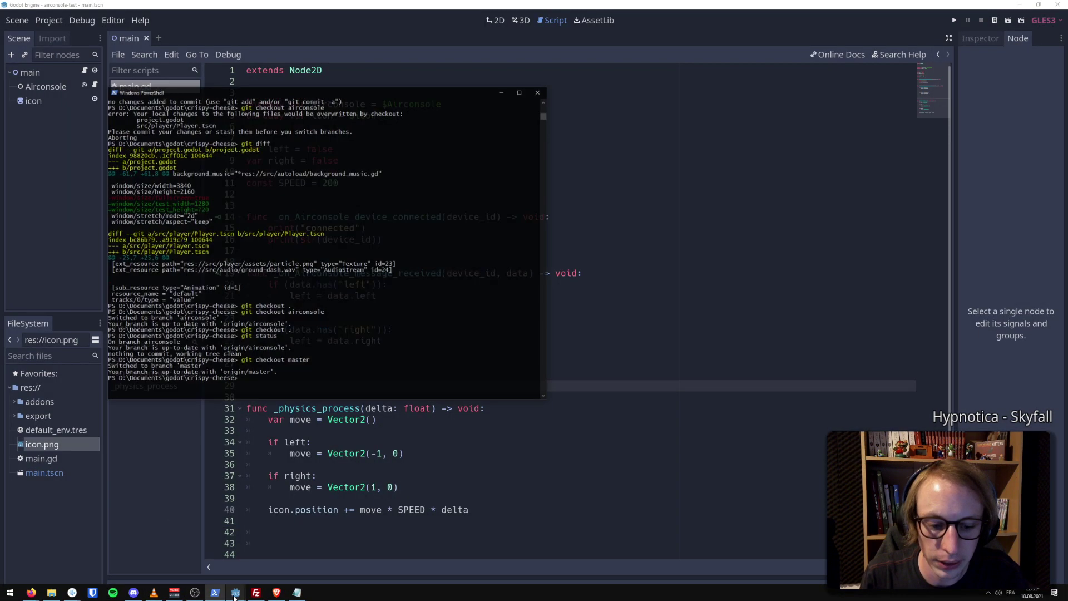
pyautogui.click(215, 593)
# In the manette-crispy-cheese project, export HTML5 again, overwriting controller.html
pyautogui.moveTo(235, 593)
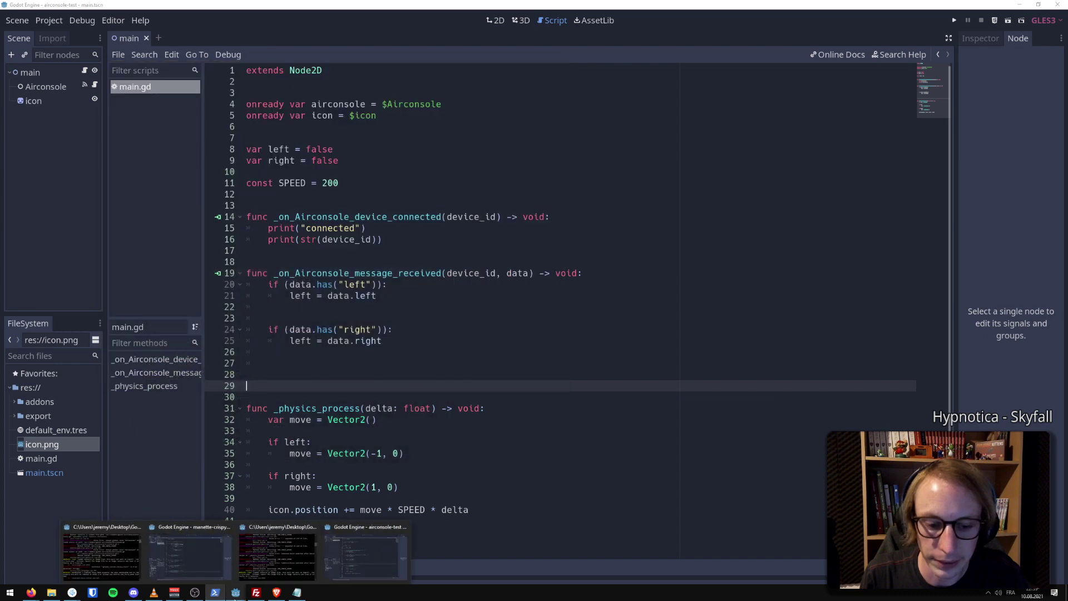
pyautogui.moveTo(172, 552)
pyautogui.click(198, 558)
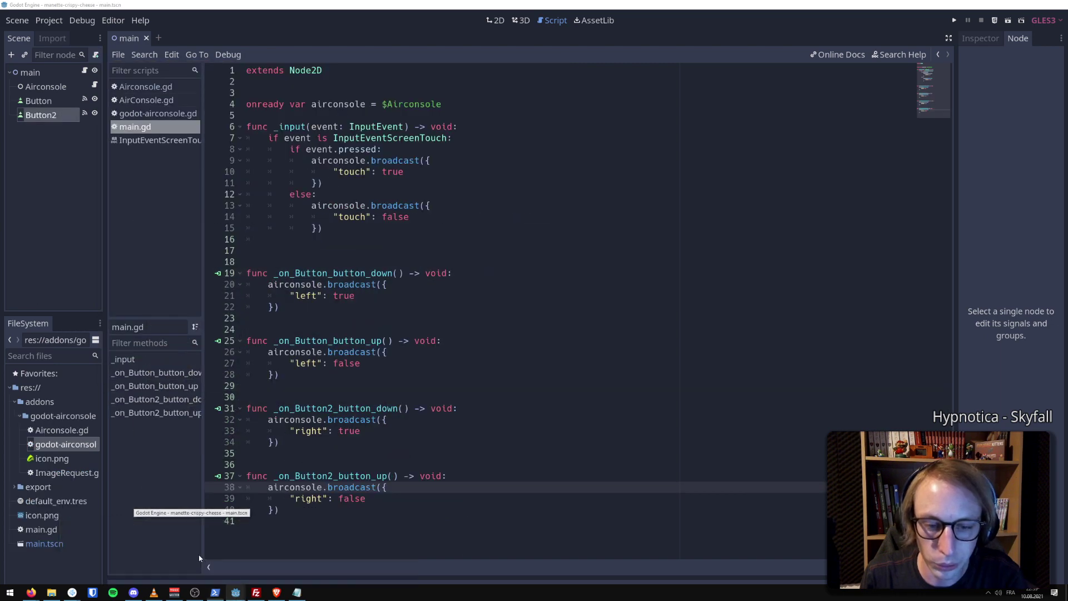
pyautogui.click(55, 21)
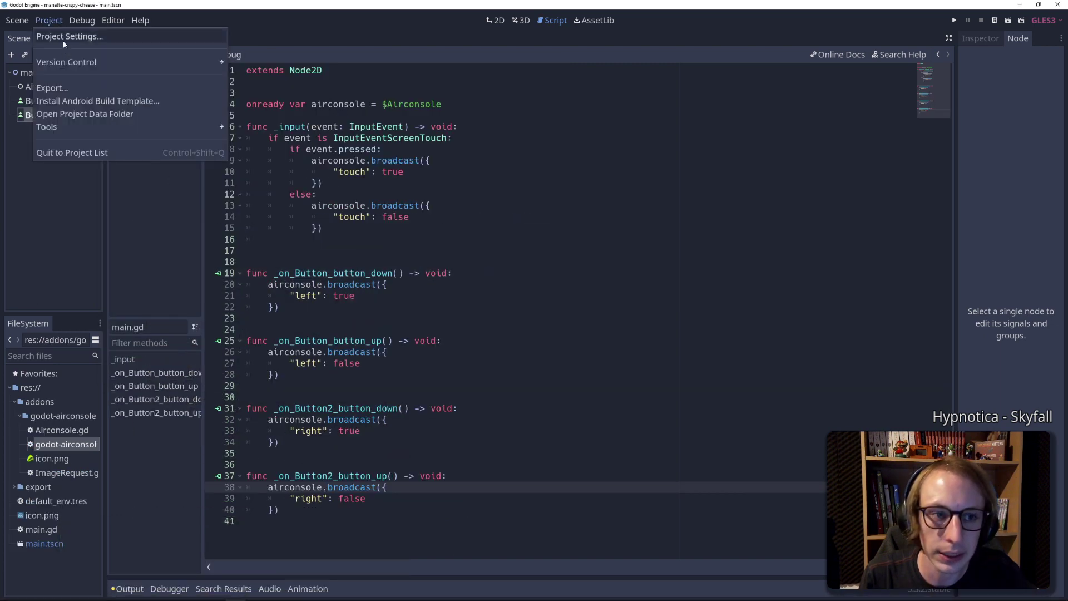
pyautogui.click(62, 39)
pyautogui.click(50, 22)
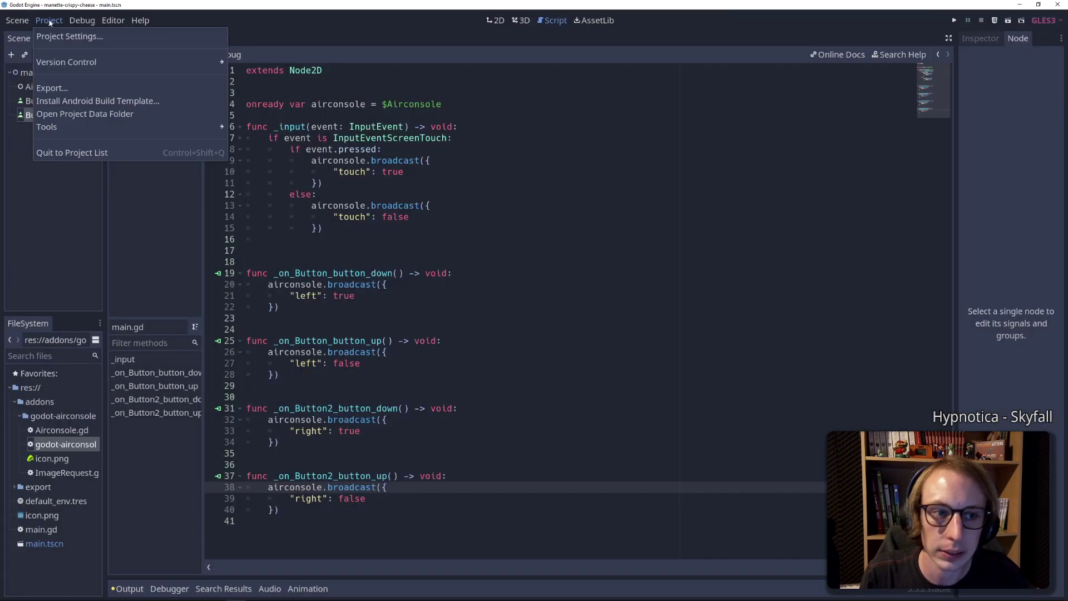
pyautogui.click(52, 90)
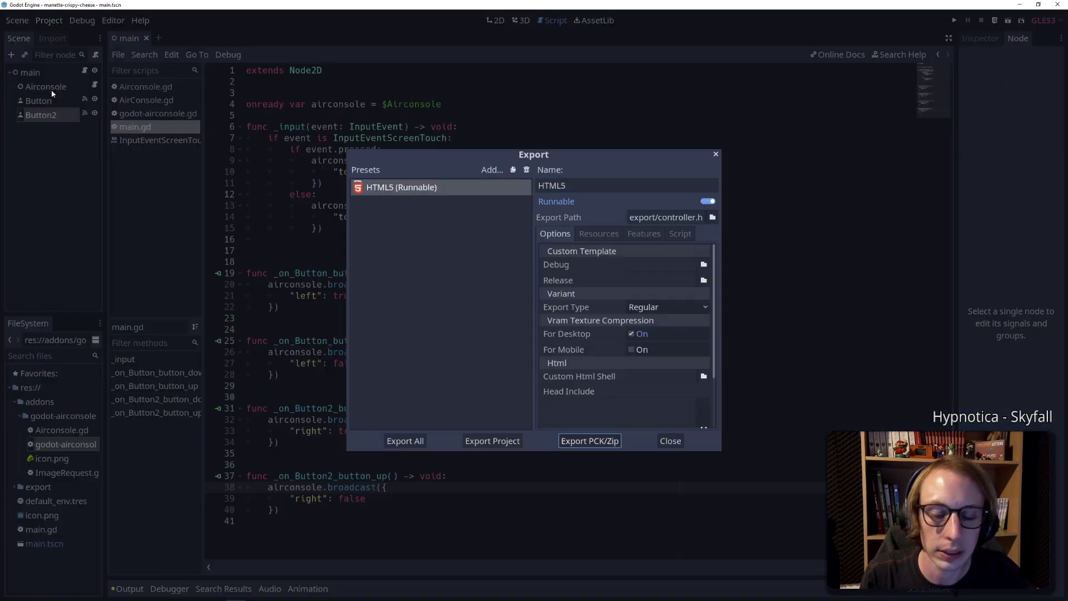
pyautogui.click(514, 441)
pyautogui.click(393, 517)
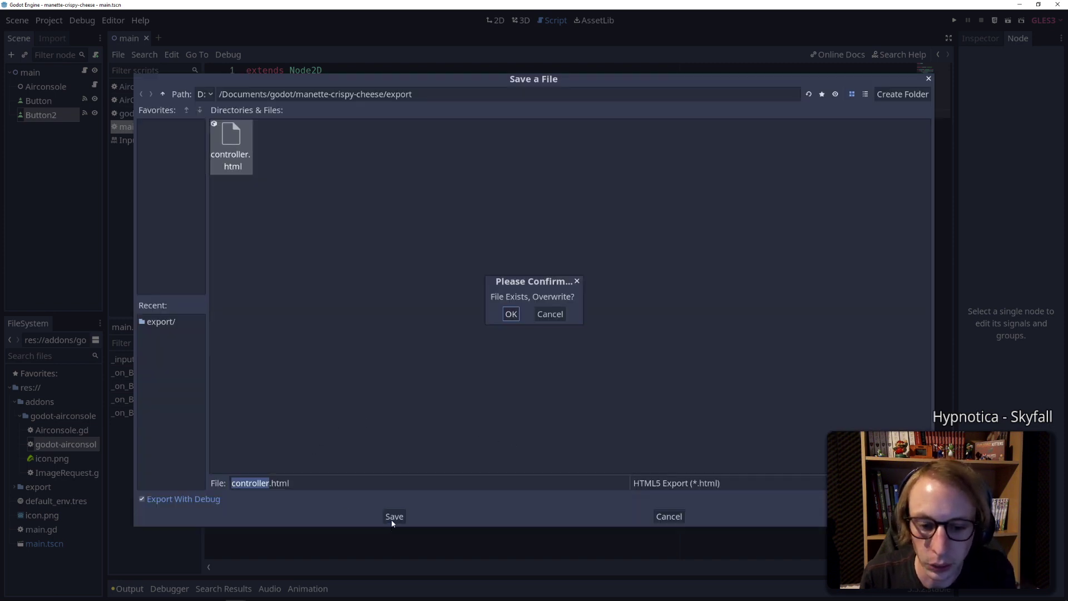
pyautogui.press('Return')
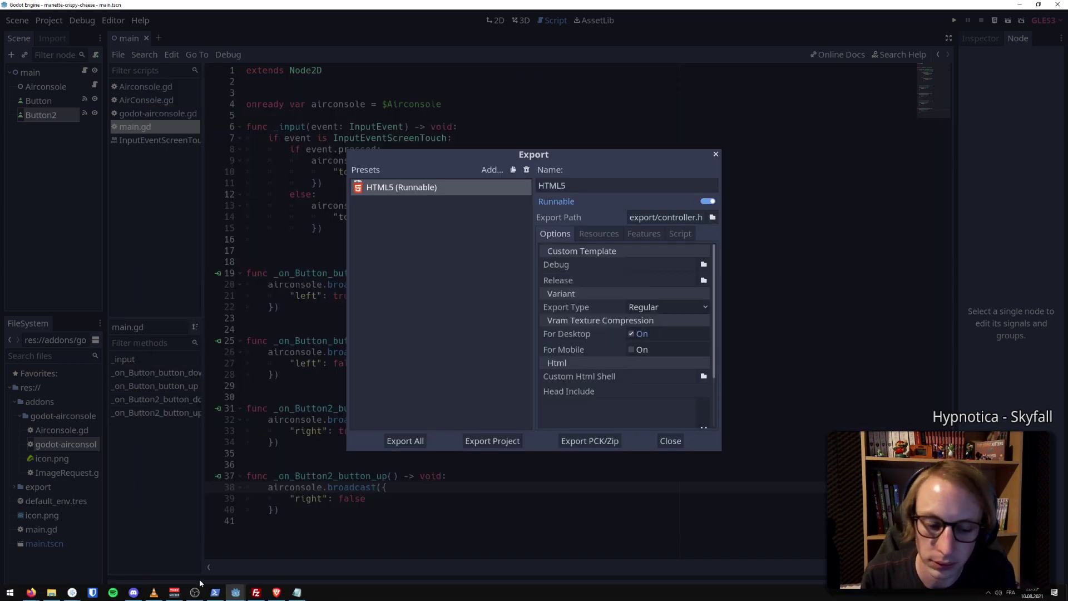
# Copy the AirConsole 1.7.0 script tag line from the GitHub issue page
pyautogui.moveTo(66, 590)
pyautogui.click(44, 553)
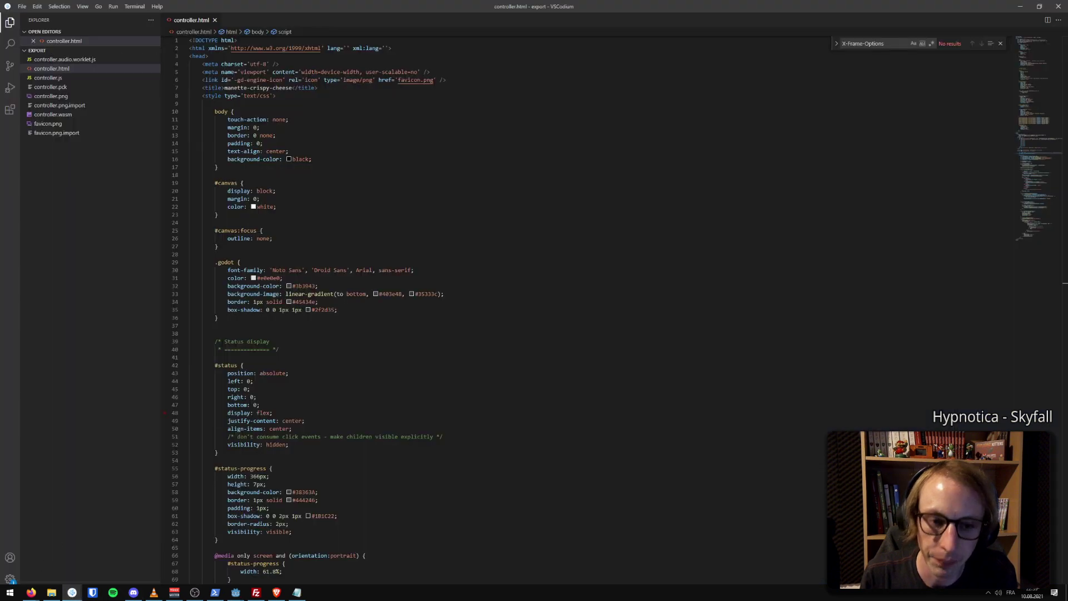
pyautogui.click(305, 91)
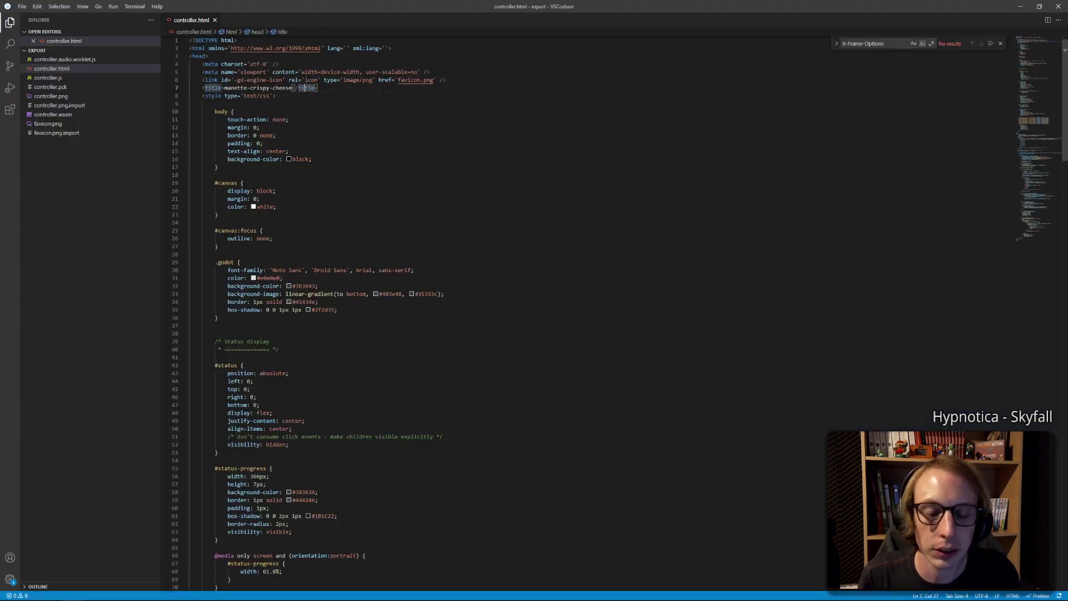
pyautogui.click(475, 81)
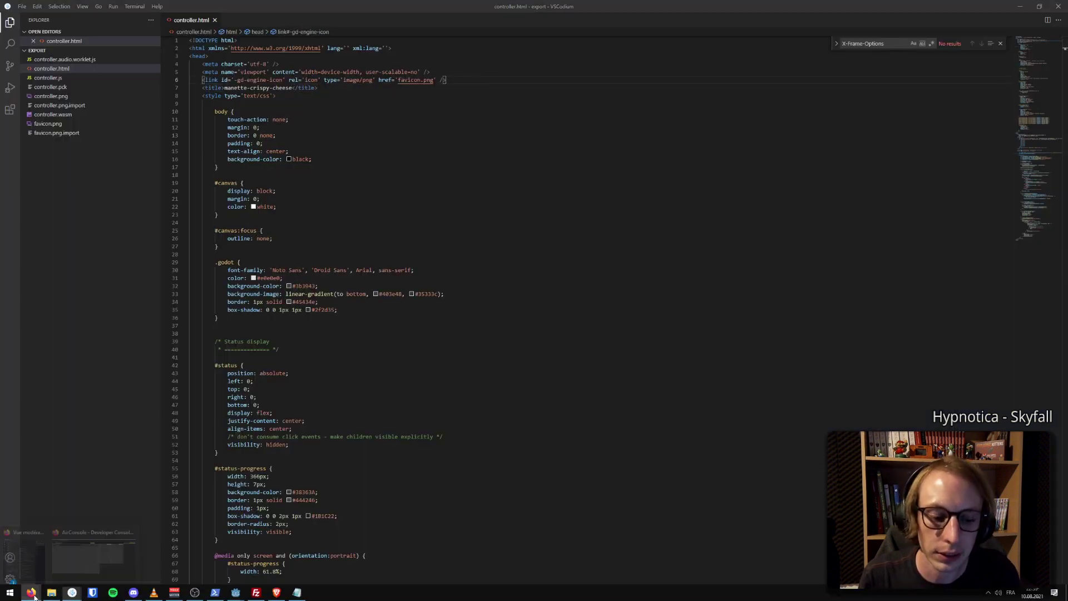
pyautogui.moveTo(31, 592)
pyautogui.click(88, 560)
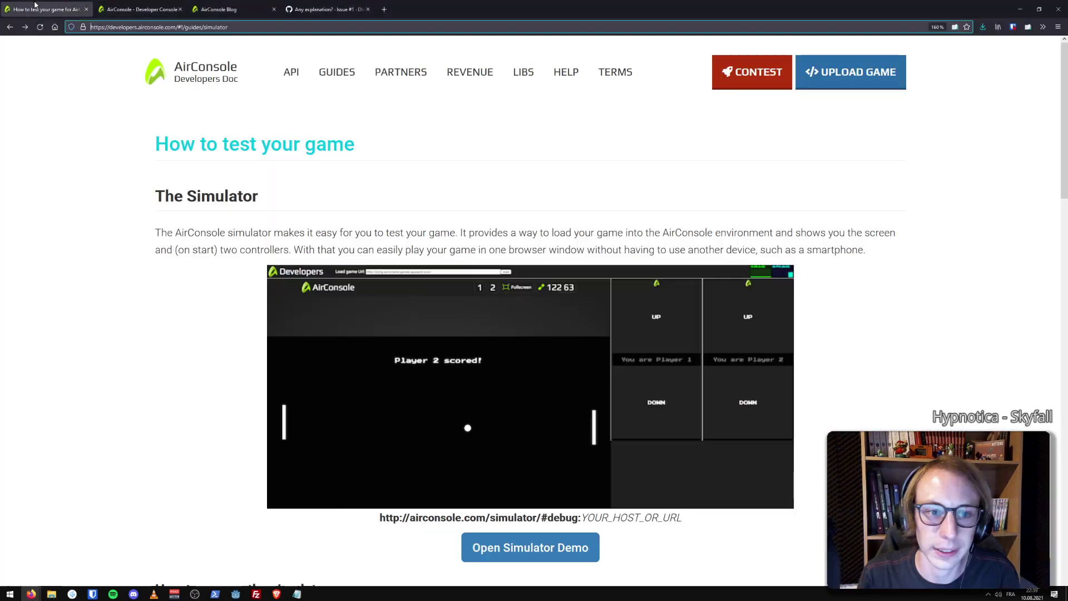
pyautogui.click(45, 9)
pyautogui.click(217, 8)
pyautogui.click(328, 9)
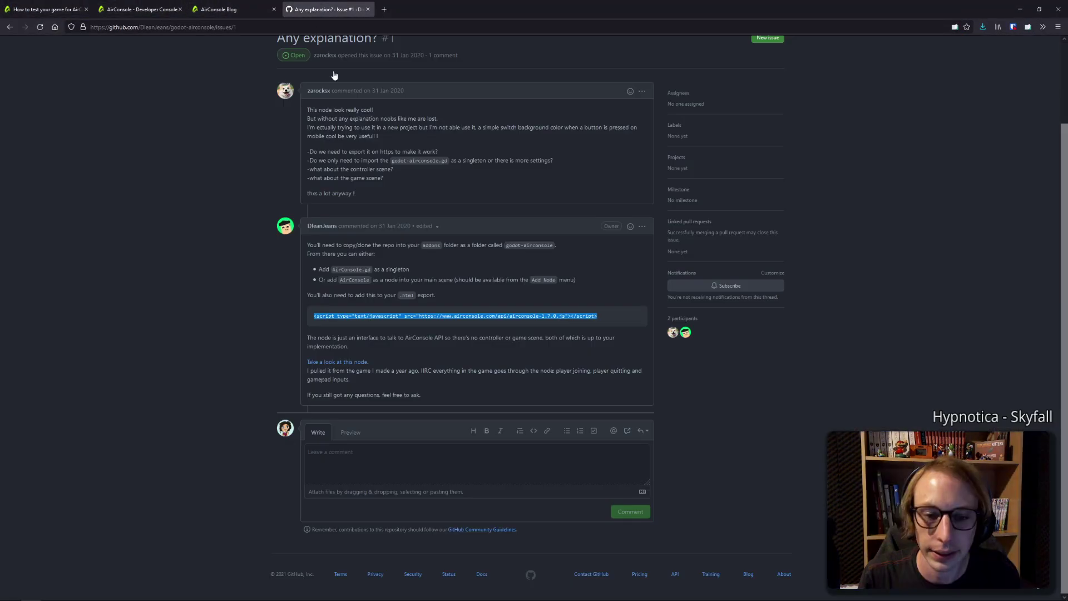
pyautogui.tripleClick(342, 318)
pyautogui.hotkey('ctrl', 'c')
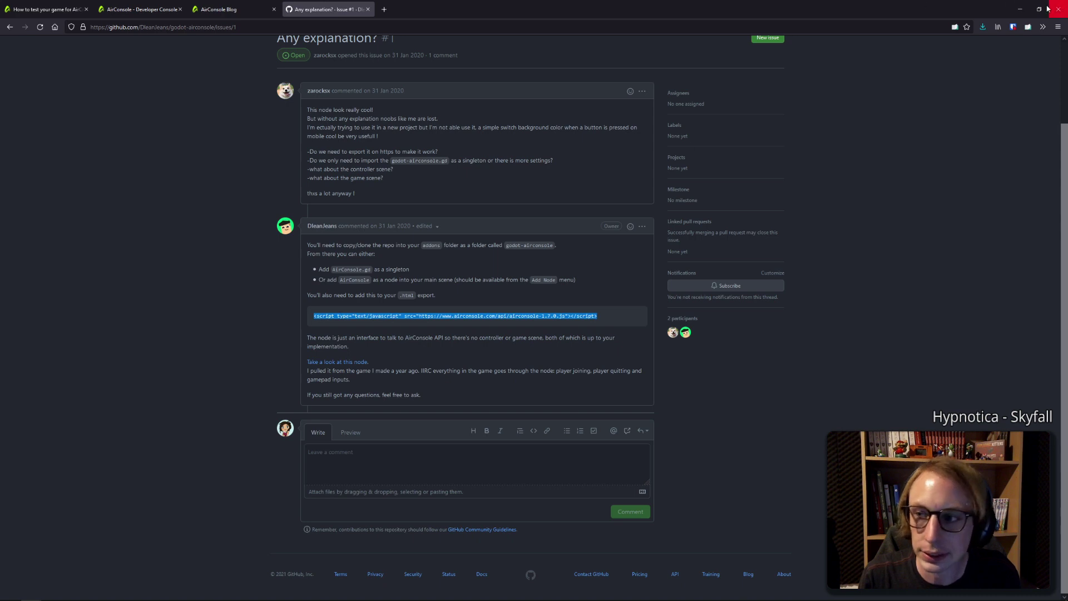
pyautogui.click(1019, 9)
# Paste the script tag on a new line 7 of controller.html and save it
pyautogui.click(463, 80)
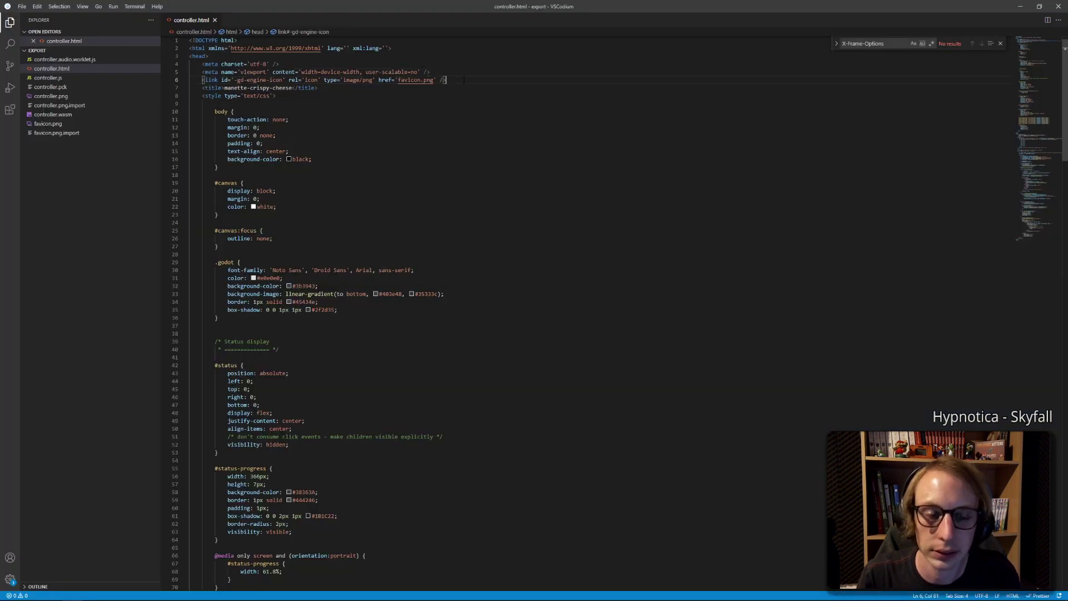
pyautogui.press('Return')
pyautogui.hotkey('ctrl', 'v')
pyautogui.hotkey('ctrl', 's')
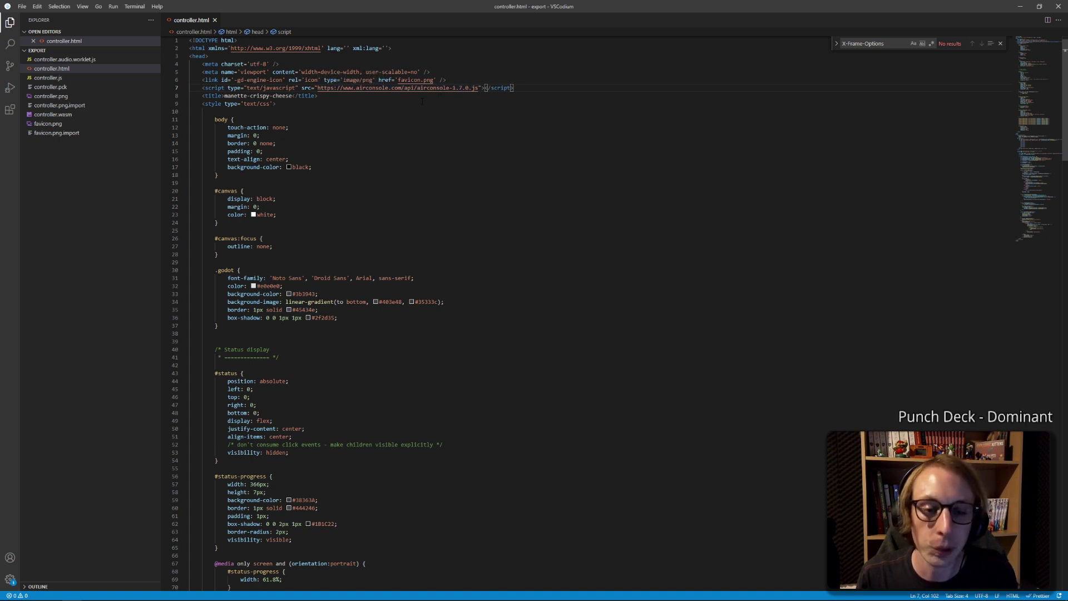
# Add the same AirConsole script tag to screen.html and save it
pyautogui.moveTo(225, 596)
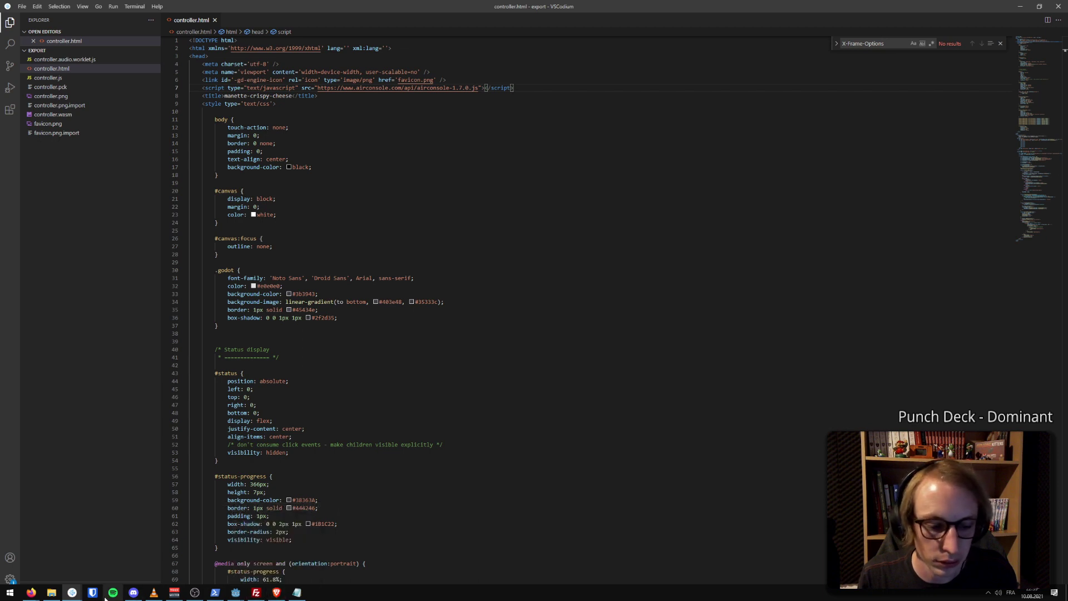
pyautogui.moveTo(72, 595)
pyautogui.click(136, 556)
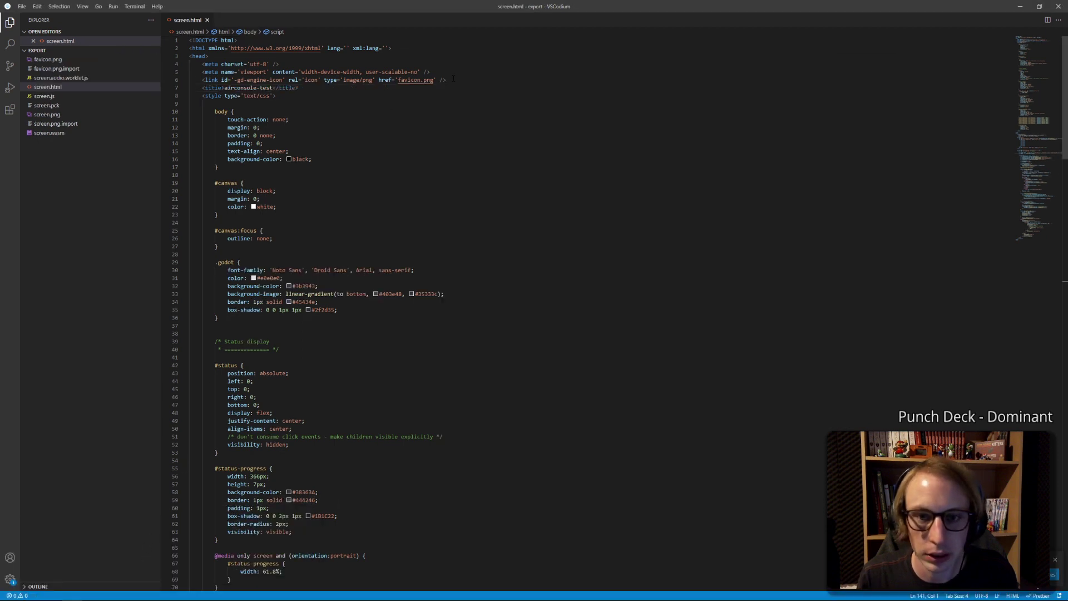
pyautogui.press('Return')
pyautogui.hotkey('ctrl', 'v')
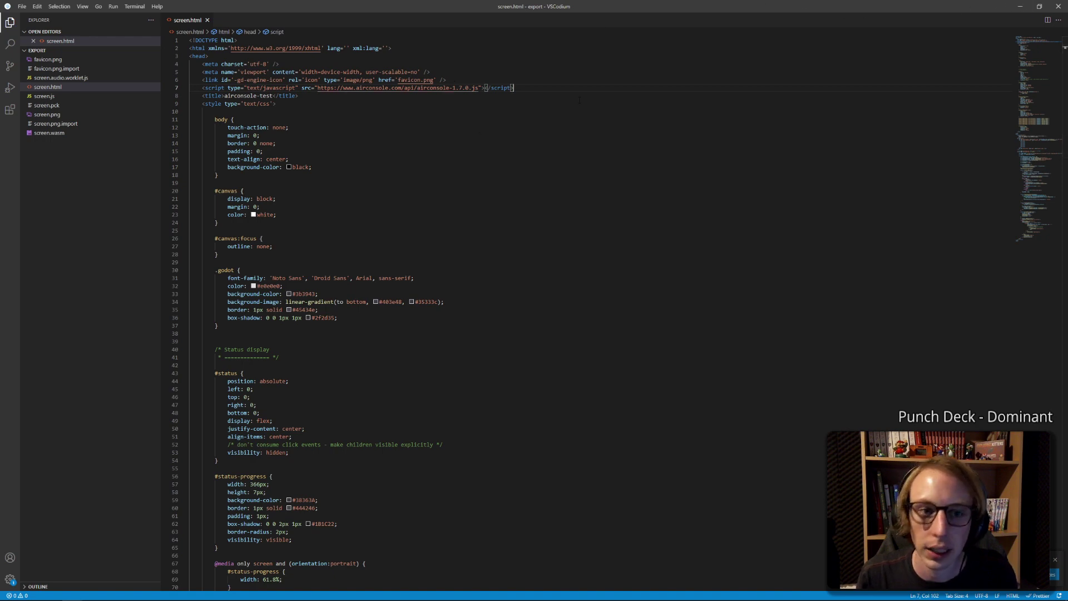
pyautogui.scroll(-4, 271, 146)
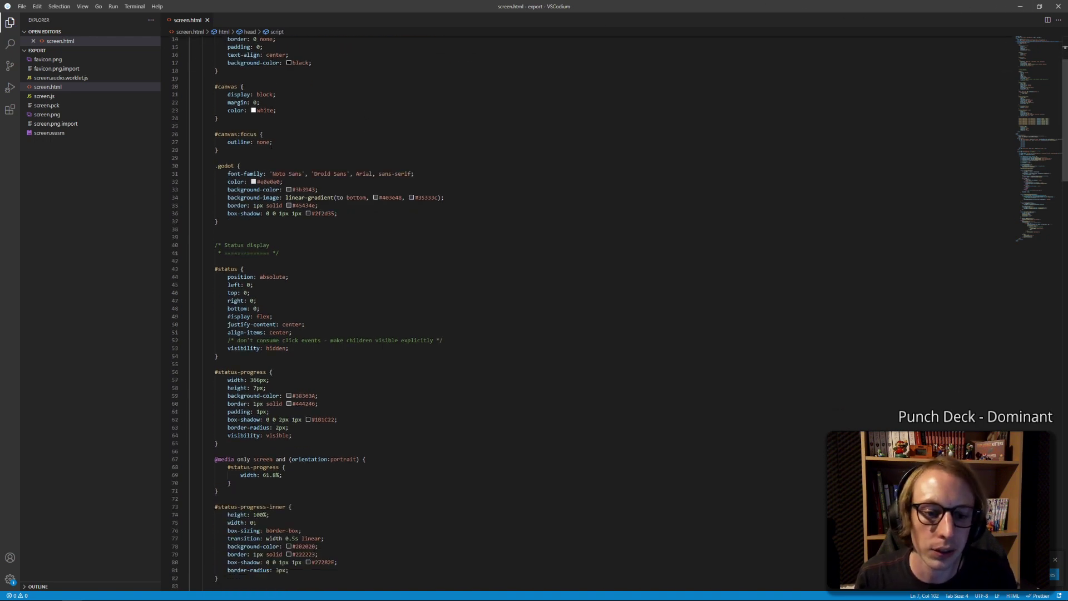
pyautogui.scroll(4, 271, 146)
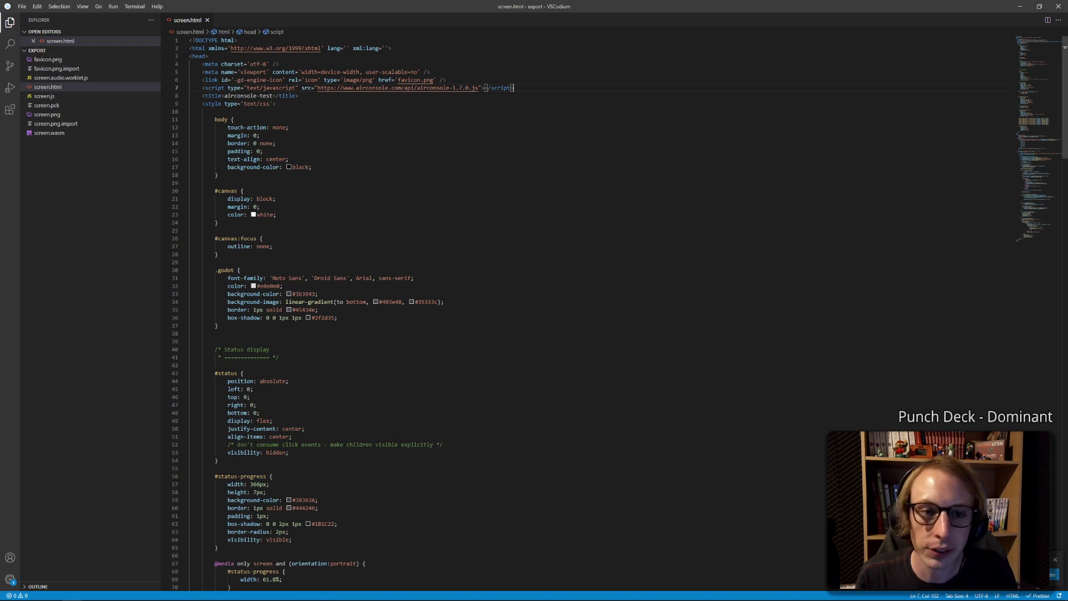
pyautogui.click(1019, 6)
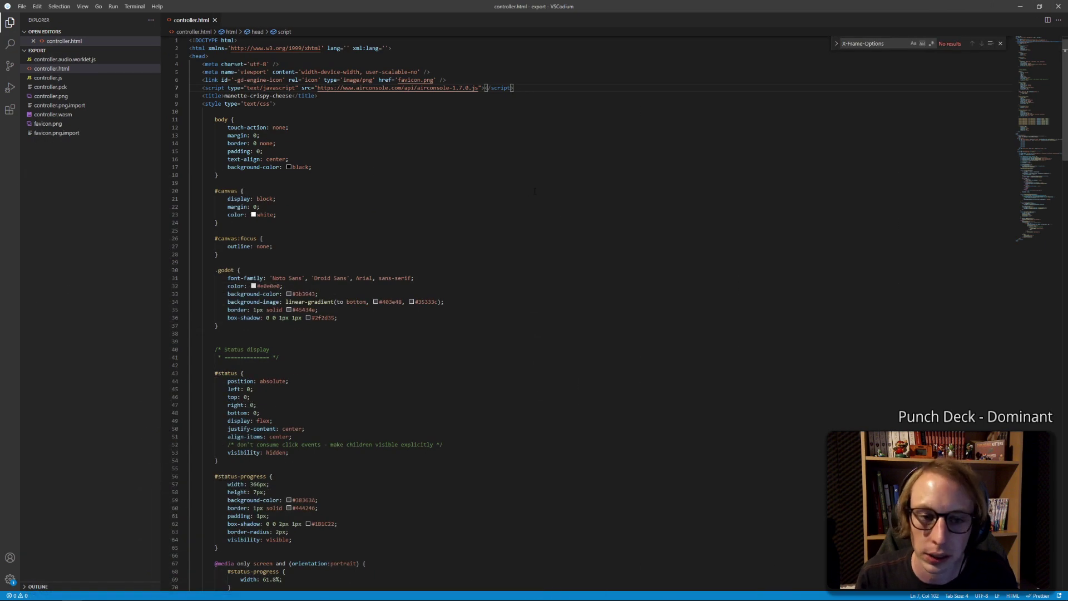
pyautogui.click(1020, 7)
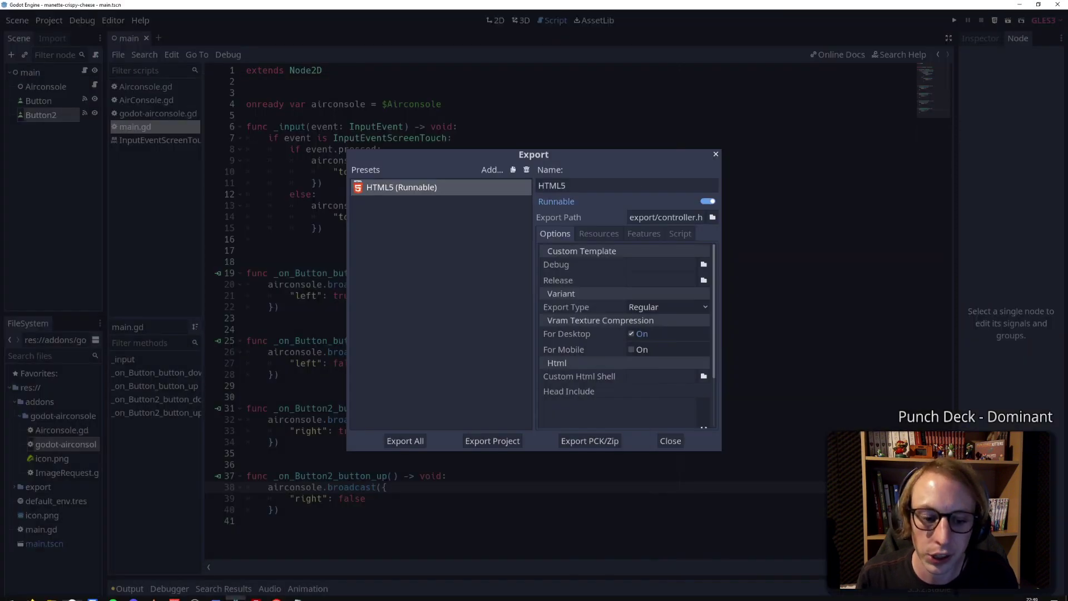
# Upload the eight controller export files to /web/crispy-cheese in FileZilla
pyautogui.click(670, 441)
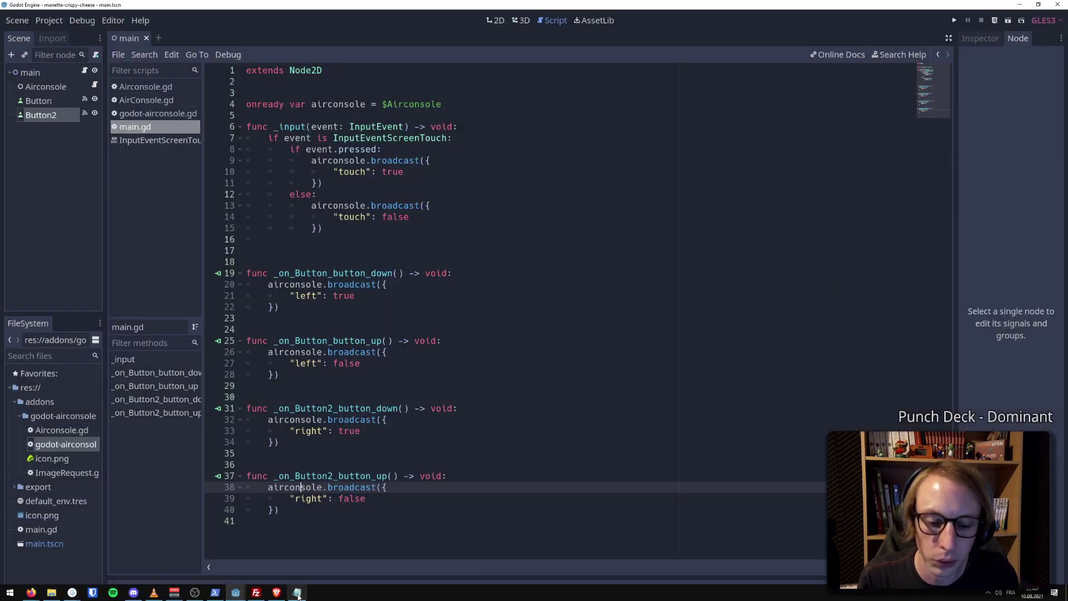
pyautogui.moveTo(273, 597)
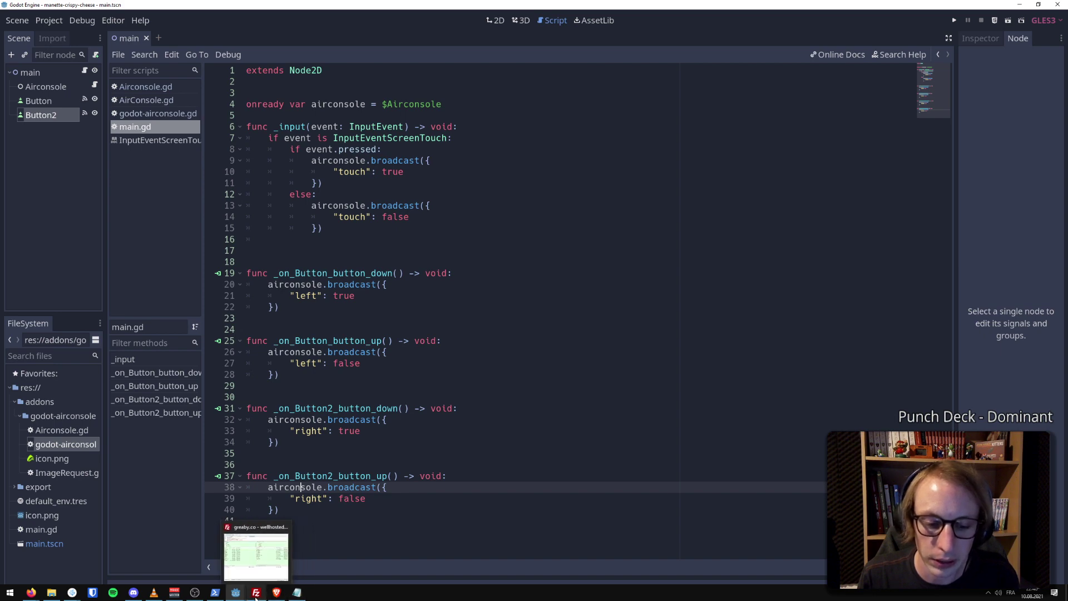
pyautogui.click(255, 593)
pyautogui.click(51, 593)
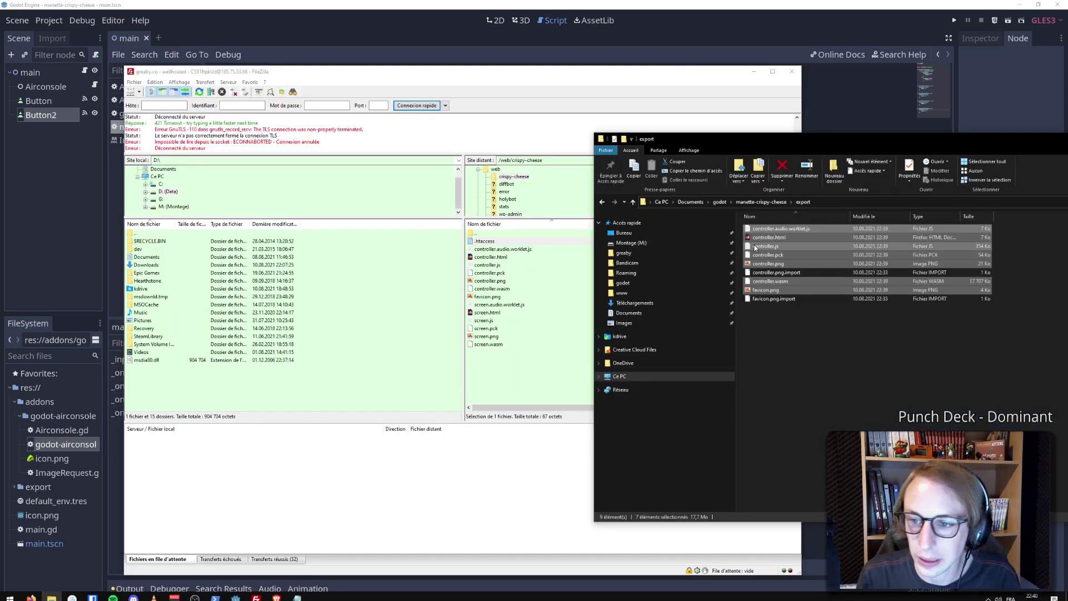
pyautogui.click(764, 321)
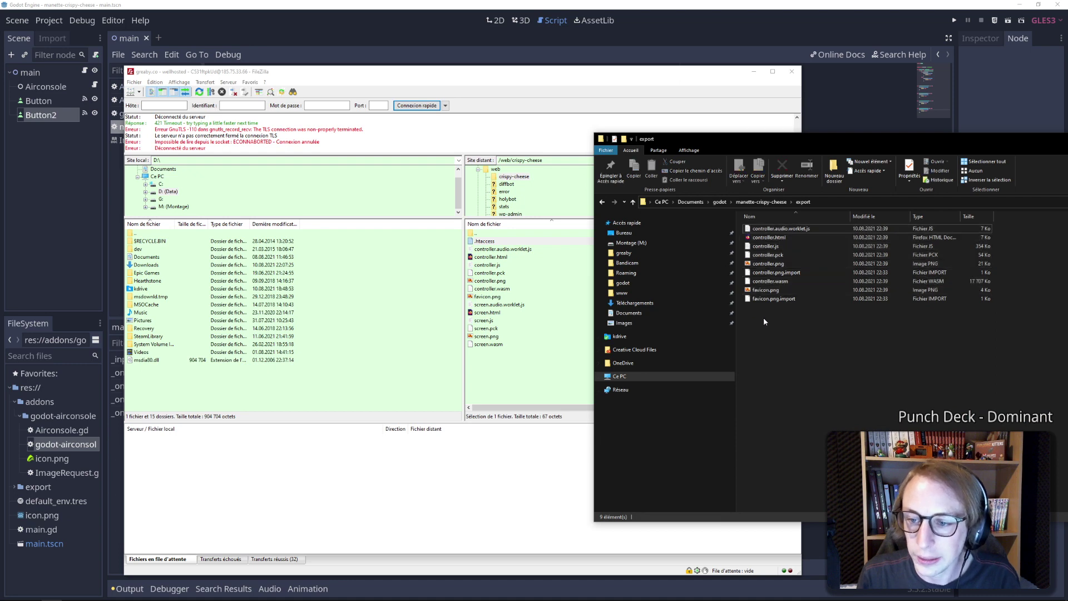
pyautogui.moveTo(764, 321); pyautogui.dragTo(765, 230)
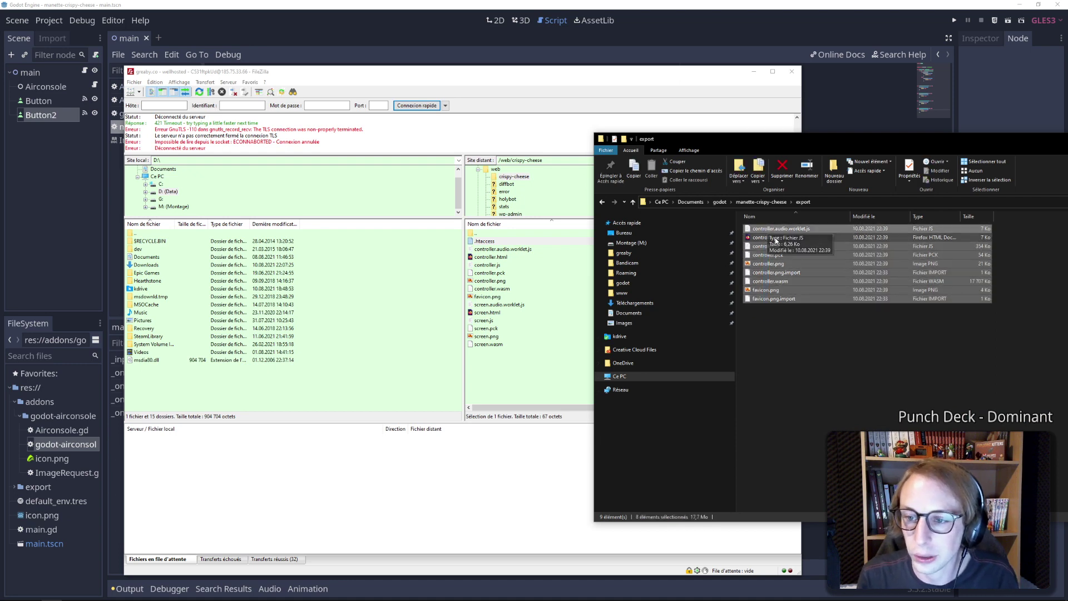
pyautogui.moveTo(768, 229); pyautogui.dragTo(556, 359)
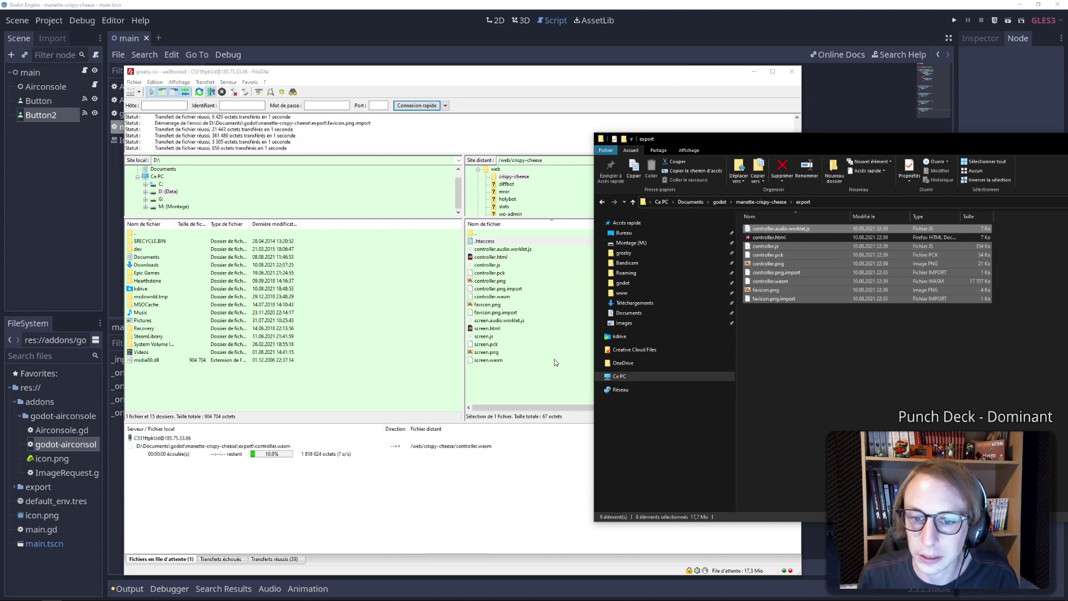
# Upload the airconsole-test screen export files to the same server folder
pyautogui.click(784, 273)
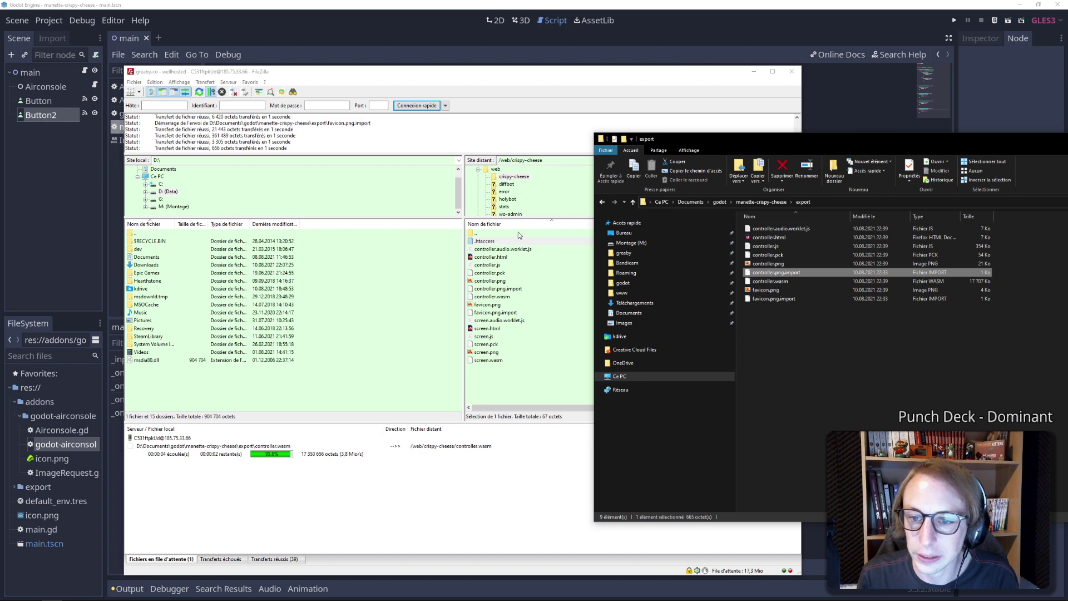
pyautogui.click(748, 202)
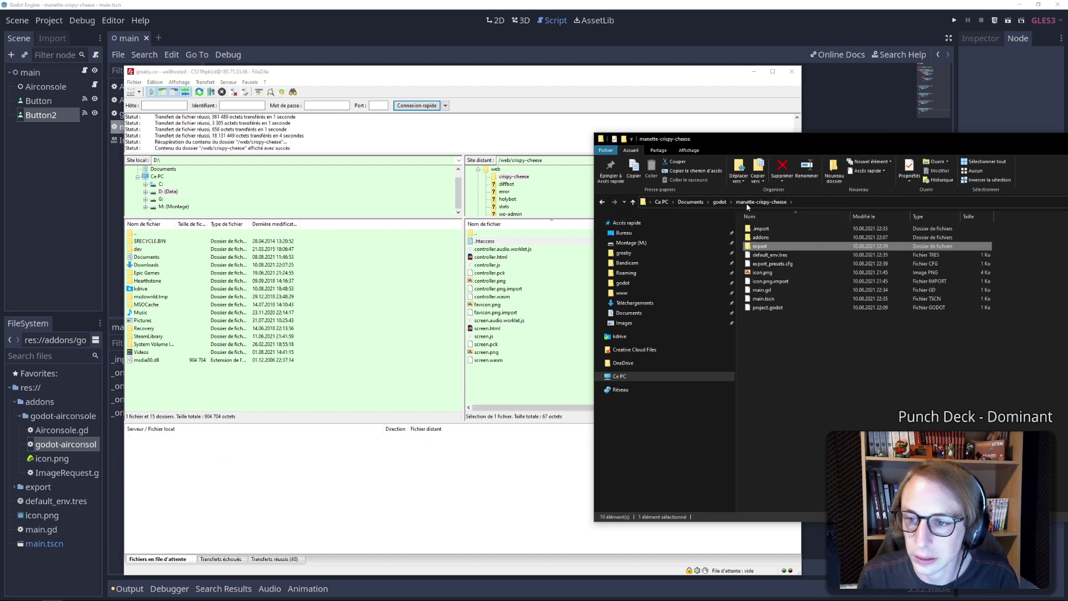
pyautogui.click(719, 202)
pyautogui.click(777, 265)
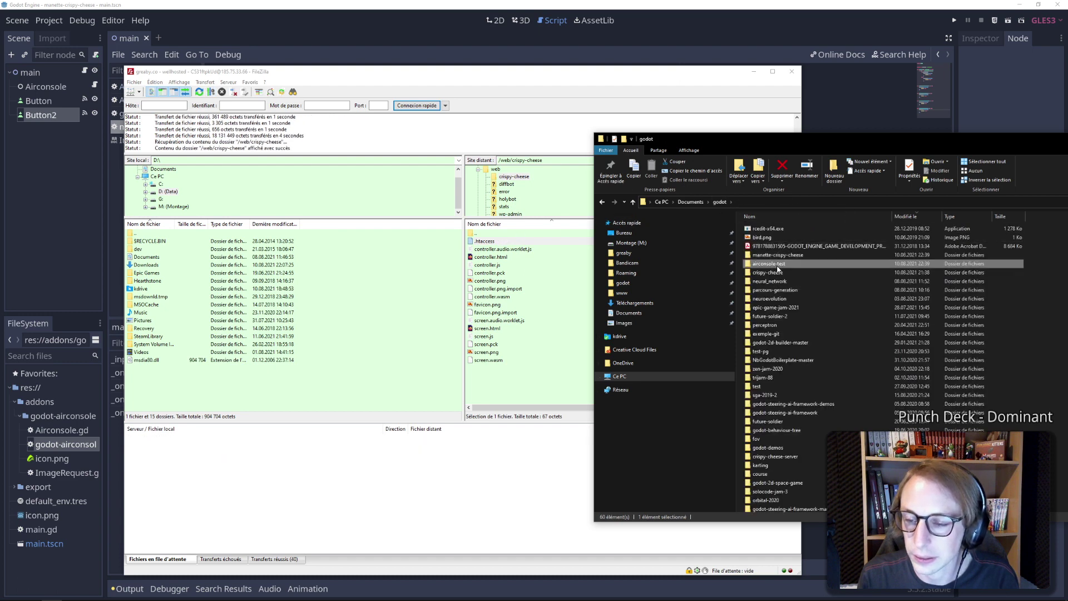
pyautogui.doubleClick(777, 266)
pyautogui.doubleClick(769, 238)
pyautogui.click(769, 247)
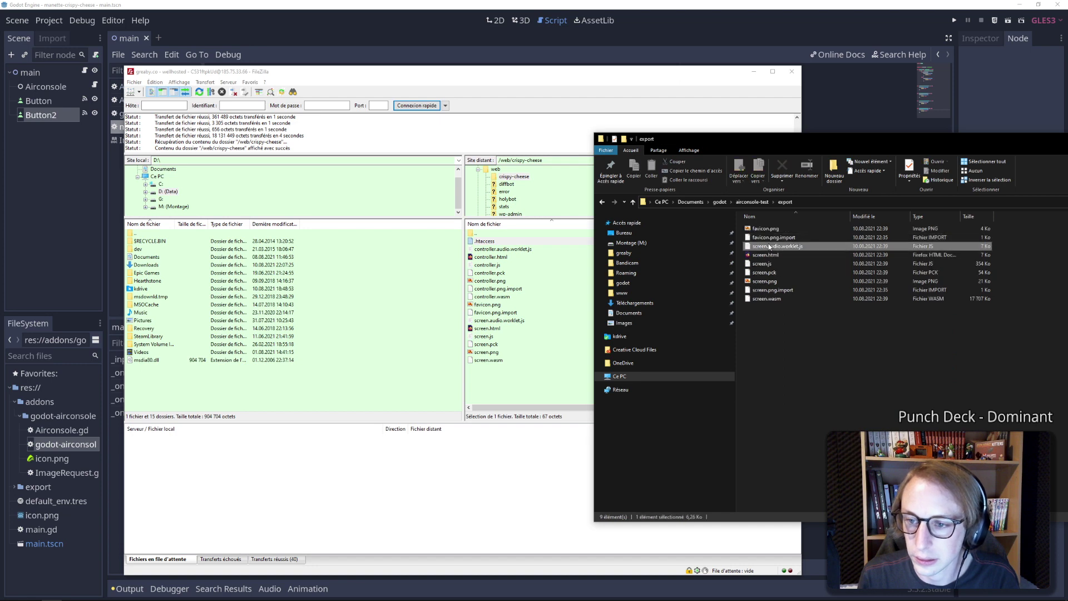
pyautogui.hotkey('ctrl', 'a')
pyautogui.keyDown('ctrl'); pyautogui.click(766, 254); pyautogui.keyUp('ctrl')
pyautogui.moveTo(764, 282); pyautogui.dragTo(549, 330)
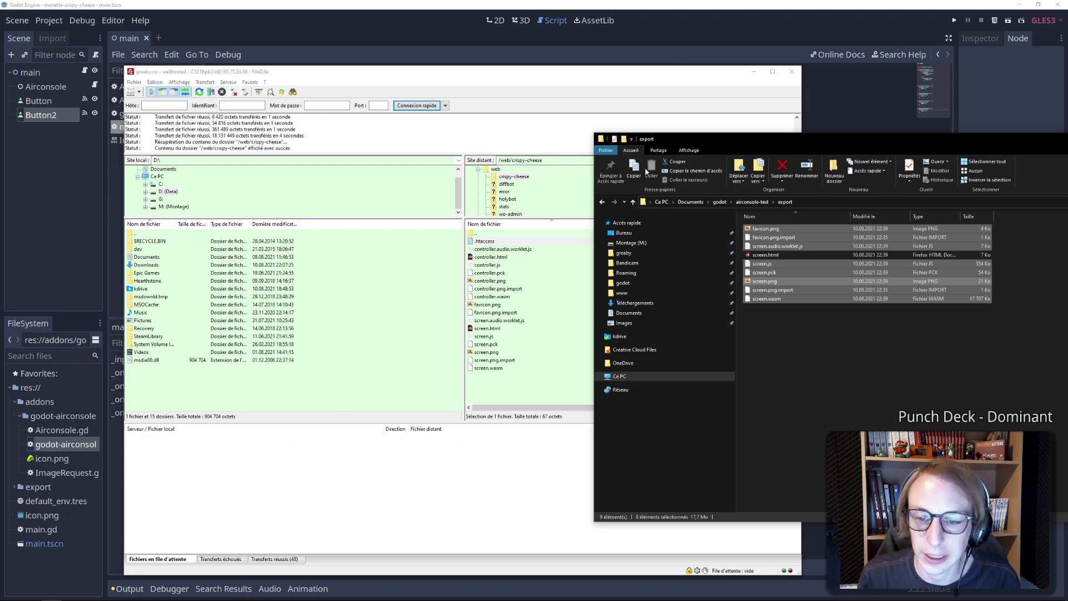
pyautogui.click(754, 71)
pyautogui.click(506, 135)
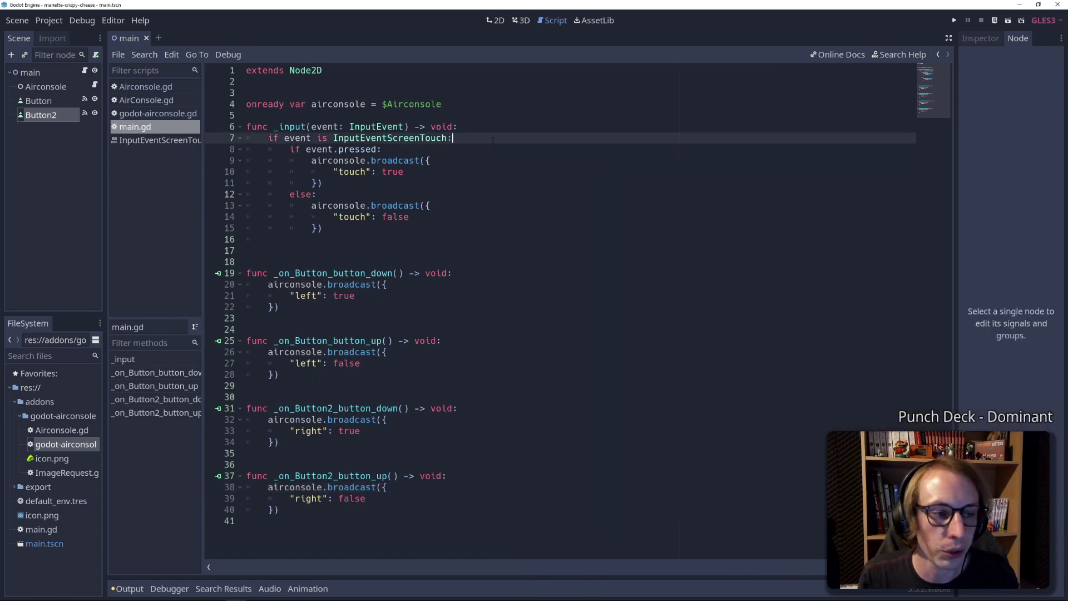
# Refresh all simulator views, open the F12 console, and reload crispy-cheese in normal mode
pyautogui.moveTo(30, 592)
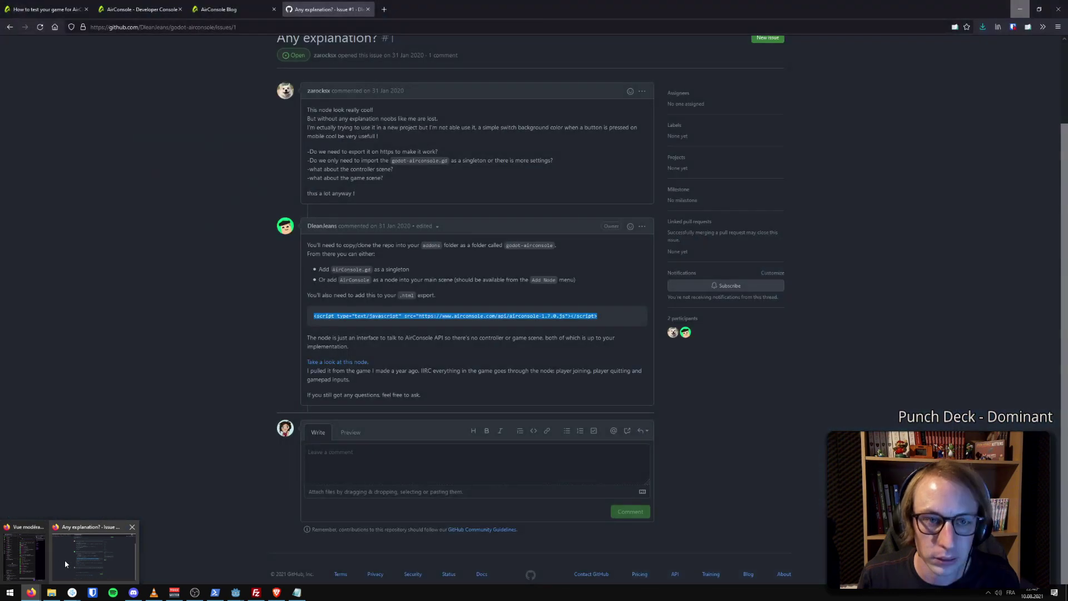
pyautogui.click(65, 560)
pyautogui.hotkey('ctrl', '2')
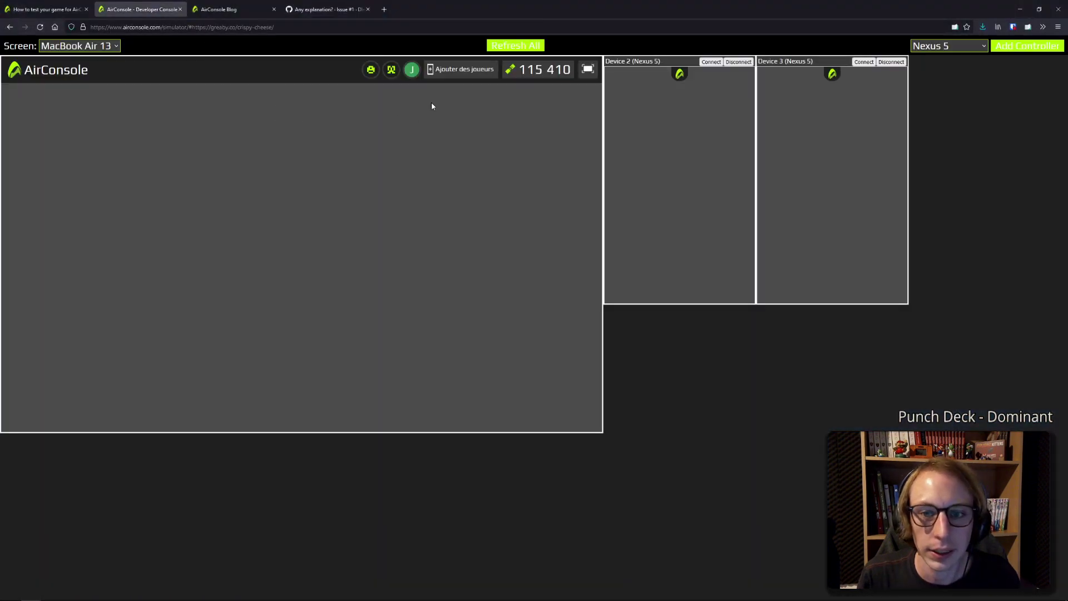
pyautogui.click(523, 43)
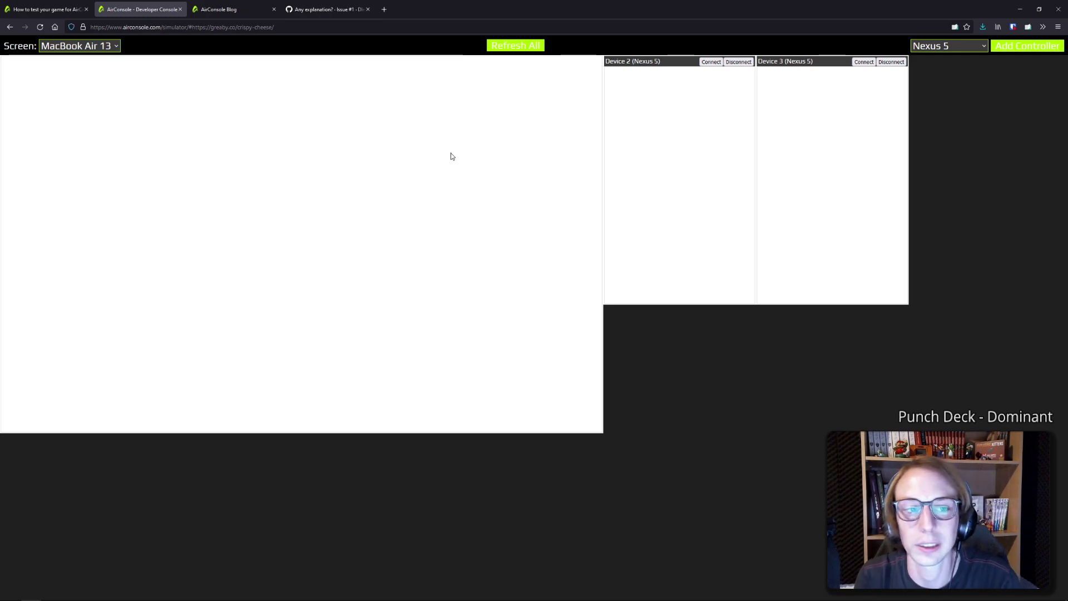
pyautogui.press('F12')
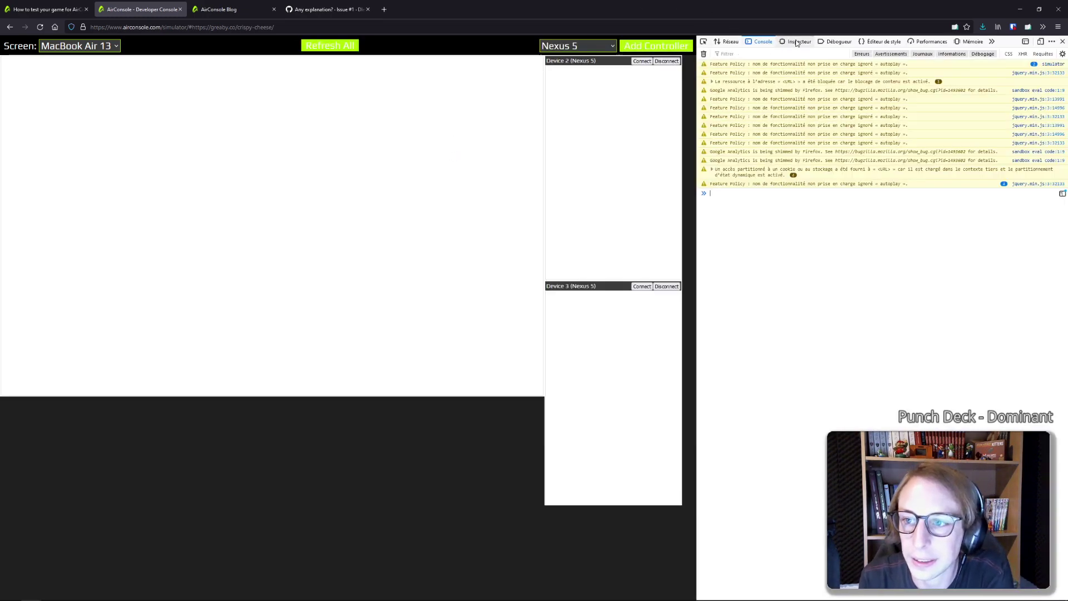
pyautogui.click(39, 26)
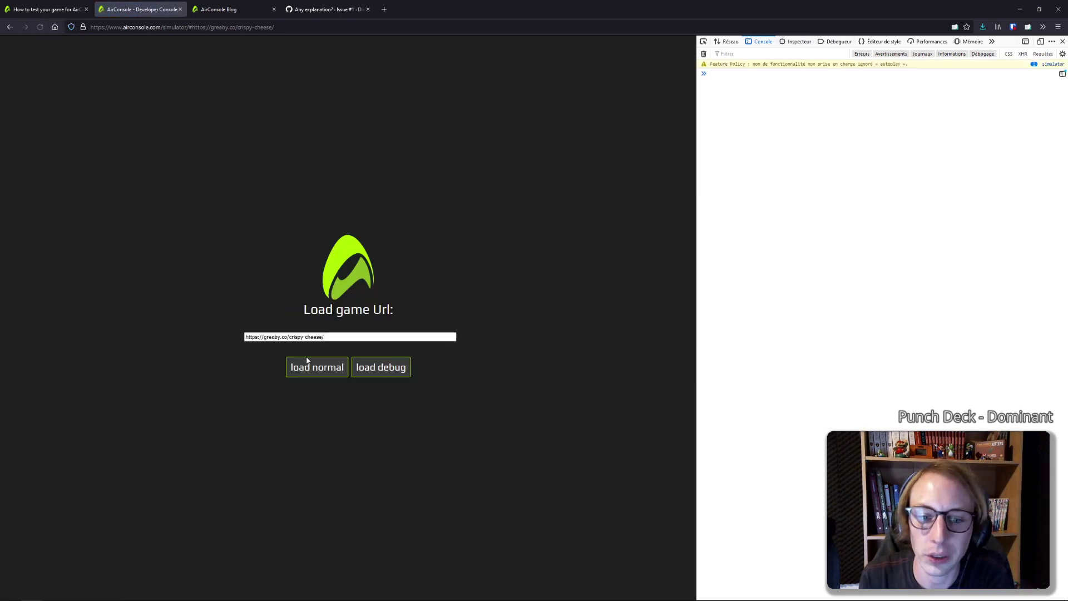
pyautogui.click(308, 365)
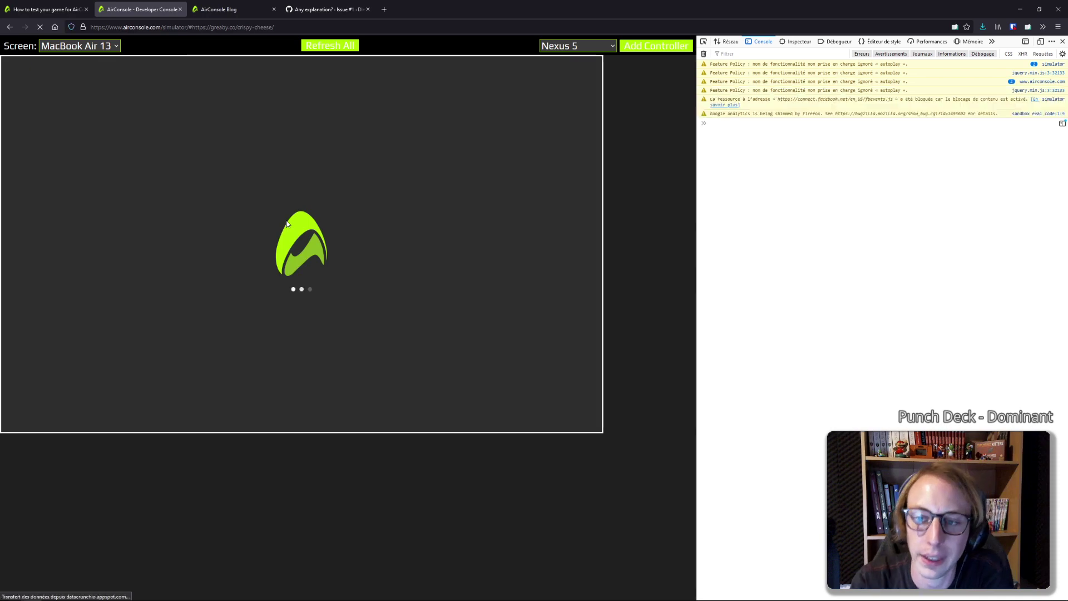
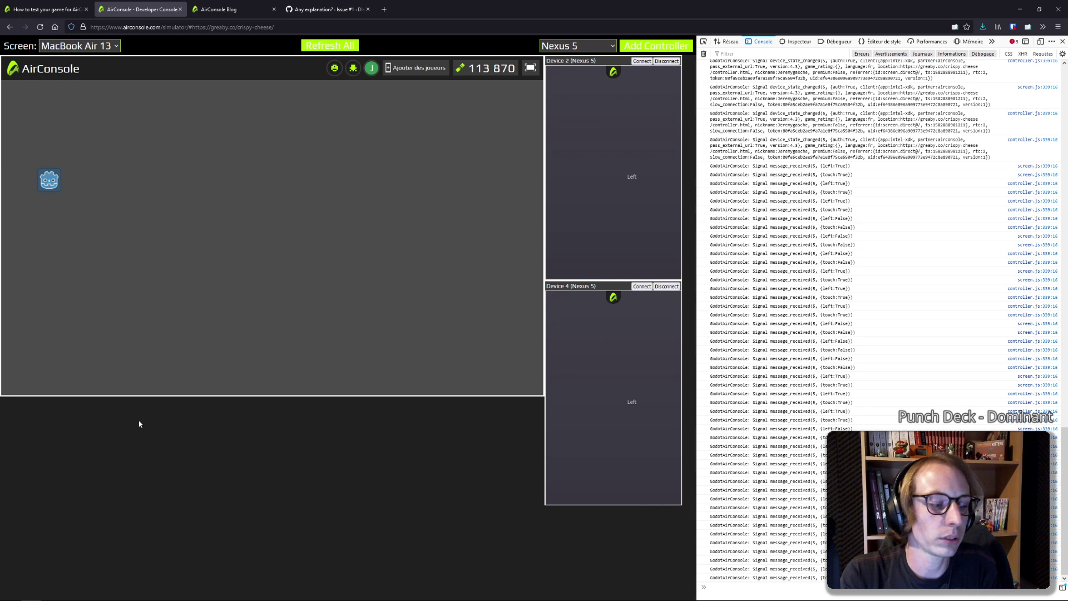
# In VSCodium, look over the #canvas CSS rule in the exported screen.html
pyautogui.moveTo(33, 598)
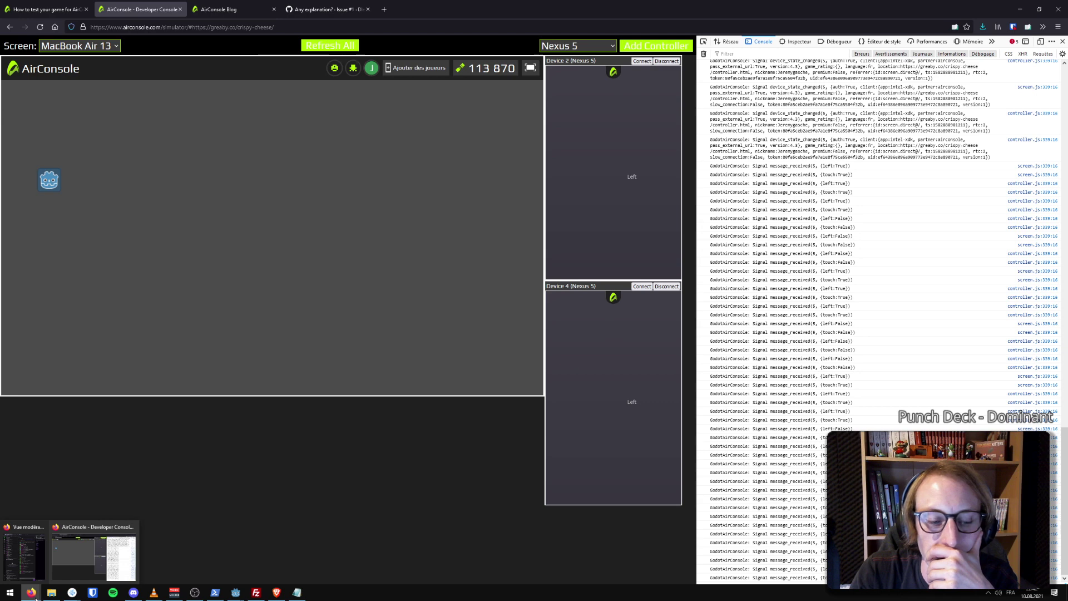
pyautogui.moveTo(81, 597)
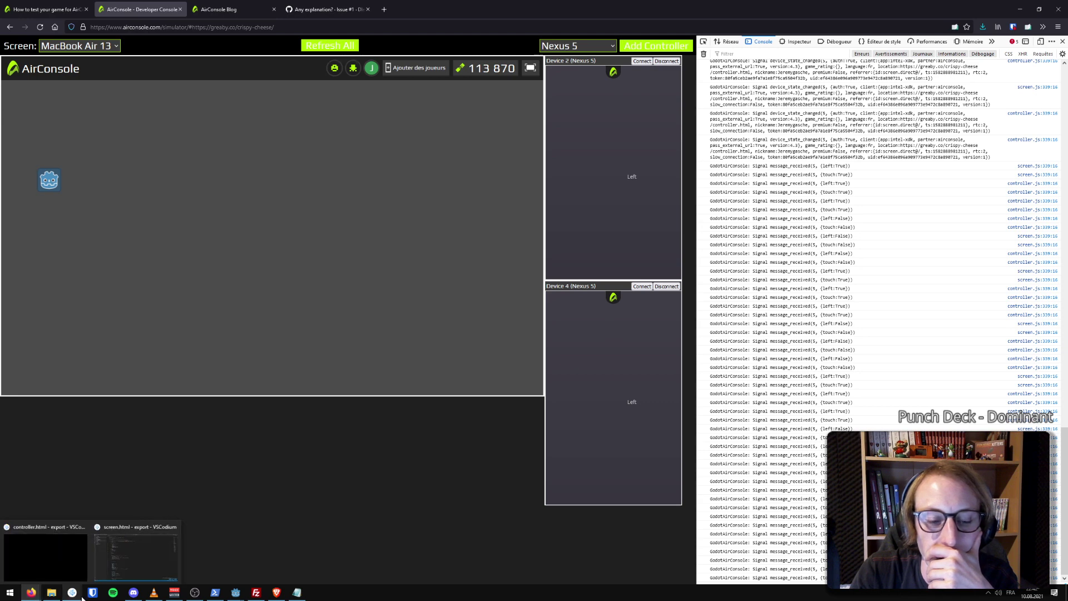
pyautogui.click(127, 571)
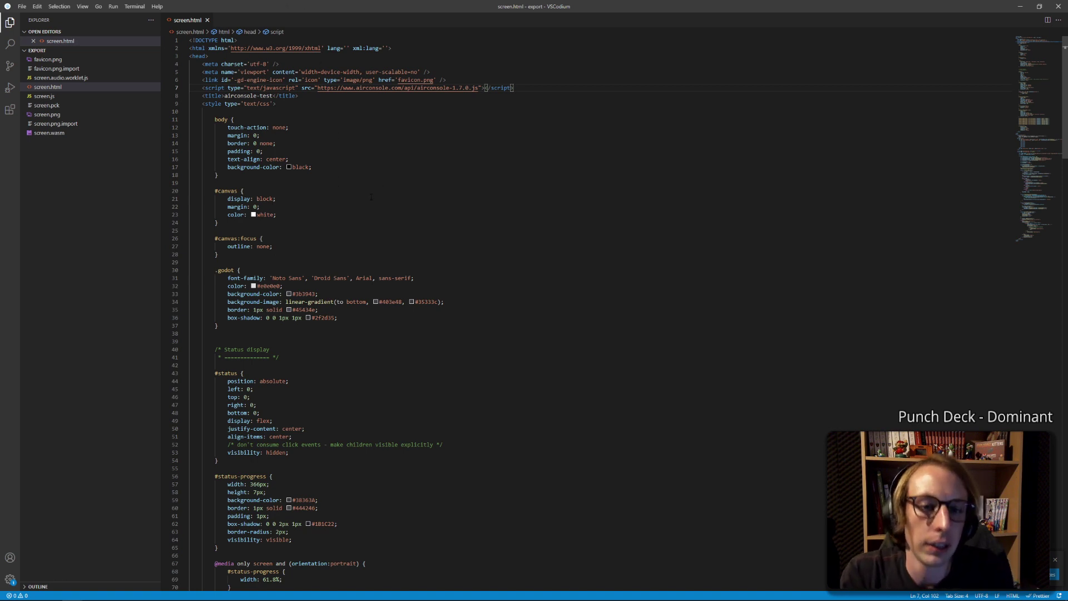
pyautogui.click(293, 196)
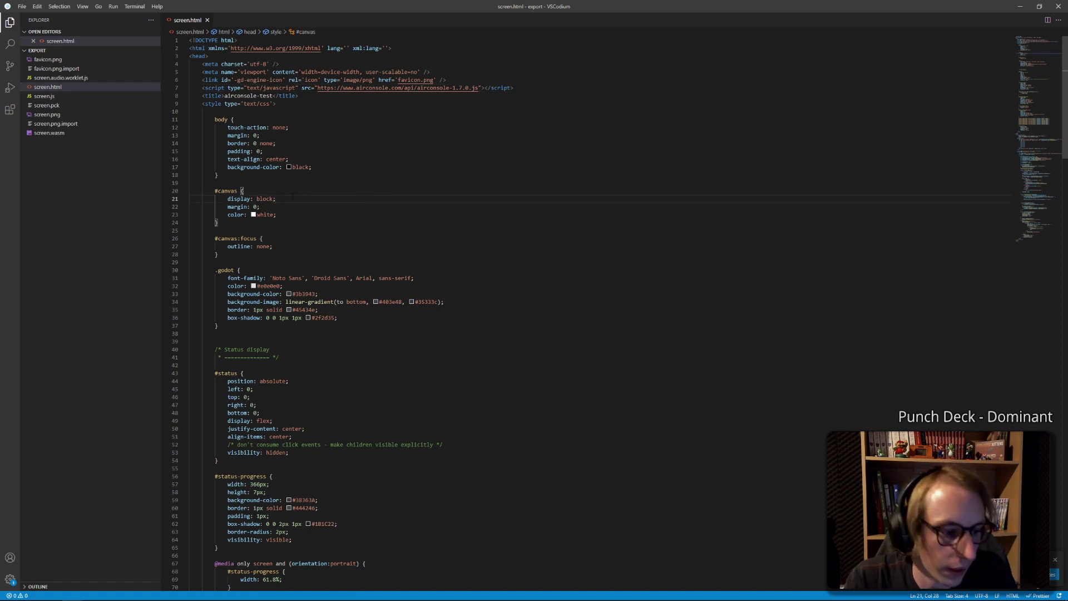
pyautogui.scroll(-6, 292, 196)
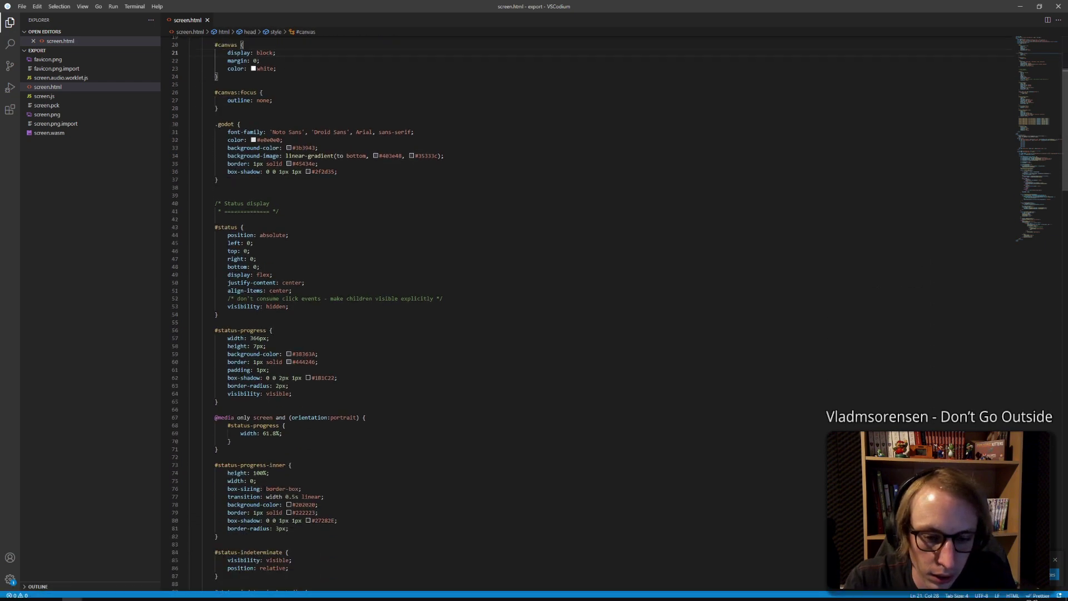
pyautogui.scroll(2, 261, 480)
pyautogui.scroll(2, 261, 480)
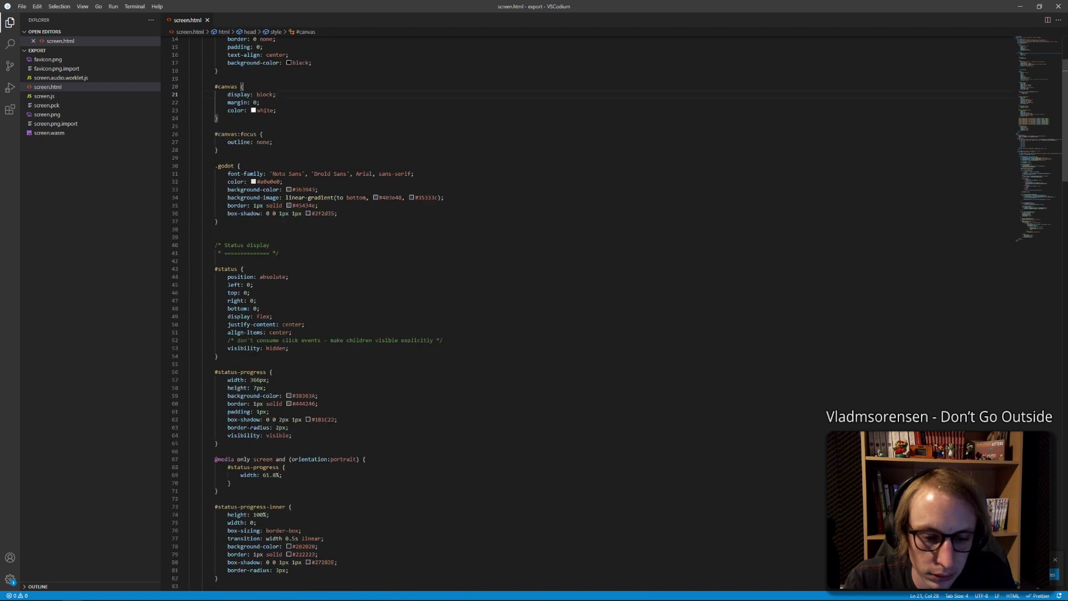
pyautogui.scroll(2, 261, 480)
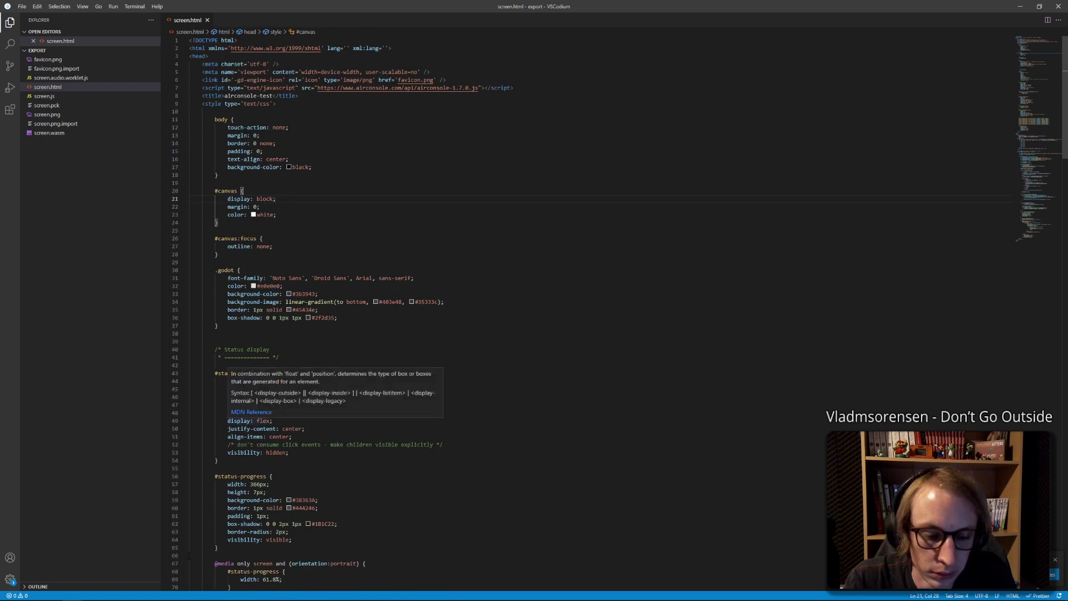
# Switch back to the Godot editor showing the main.gd script
pyautogui.moveTo(29, 595)
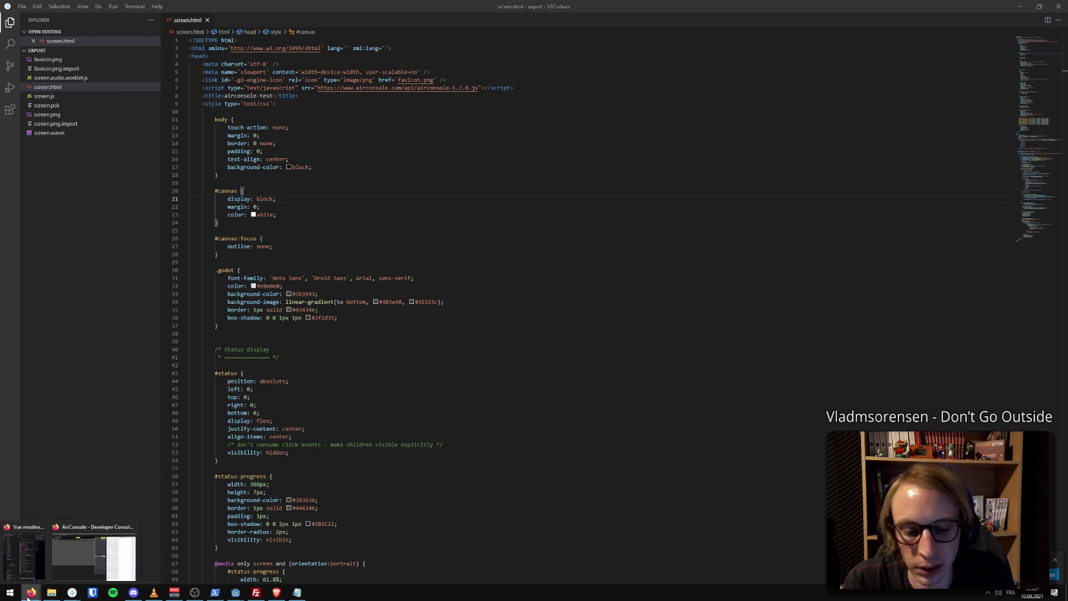
pyautogui.moveTo(69, 573)
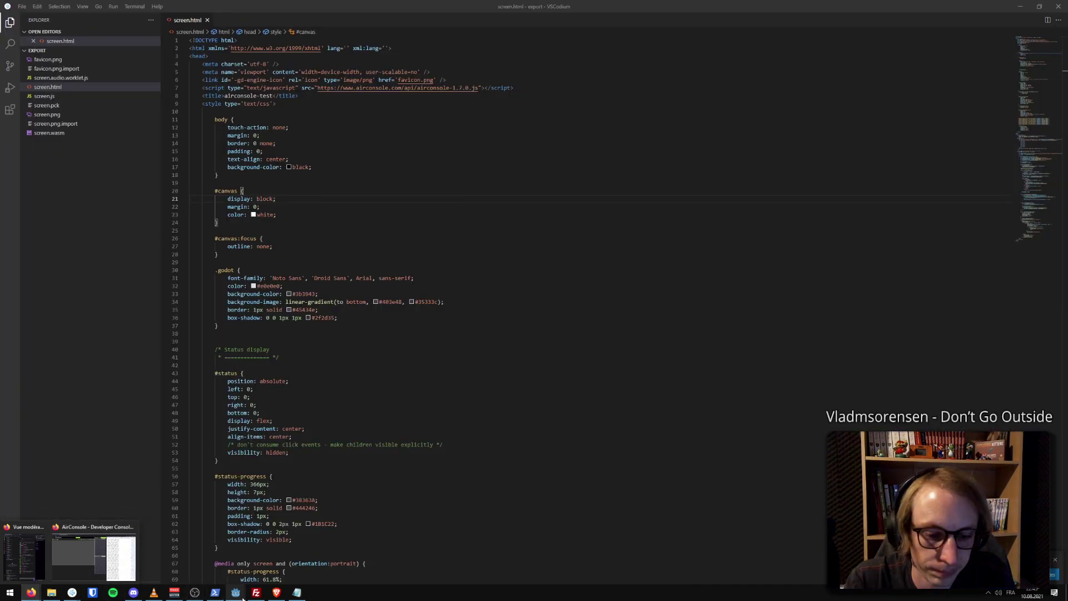
pyautogui.moveTo(242, 597)
pyautogui.click(189, 564)
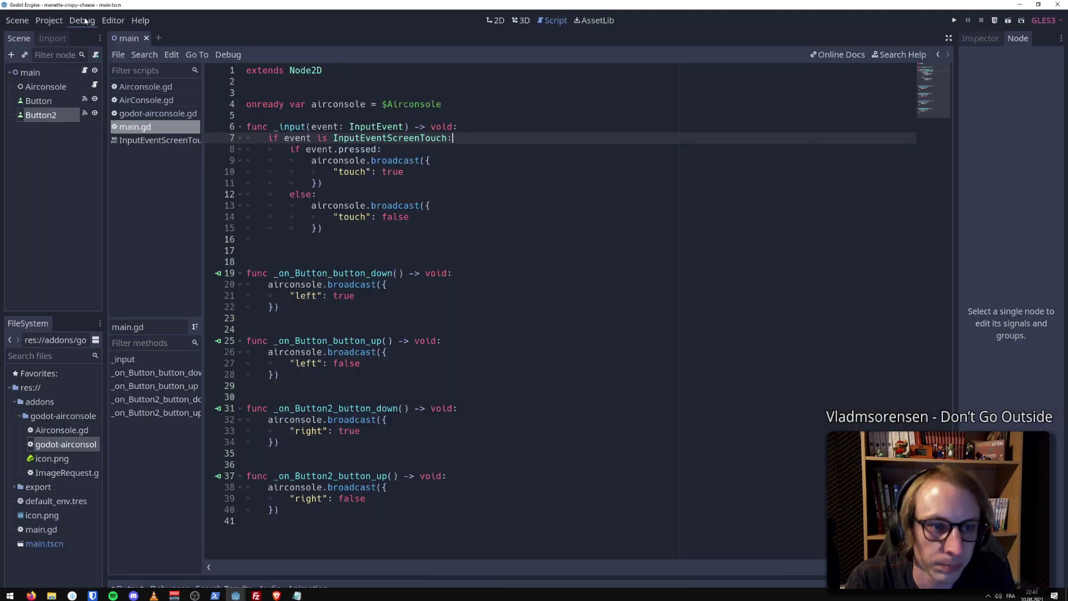
# Glance at Godot's Project menu, then bring up the Q&A page on upside-down landscape orientation on Android
pyautogui.click(49, 21)
pyautogui.press('Escape')
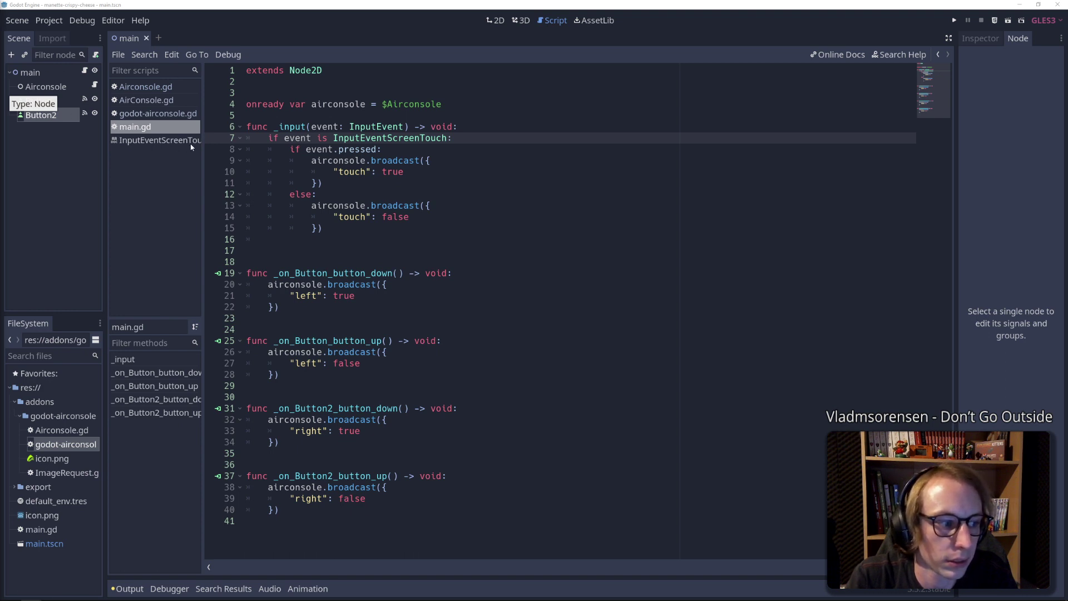
pyautogui.hotkey('alt', 'Tab')
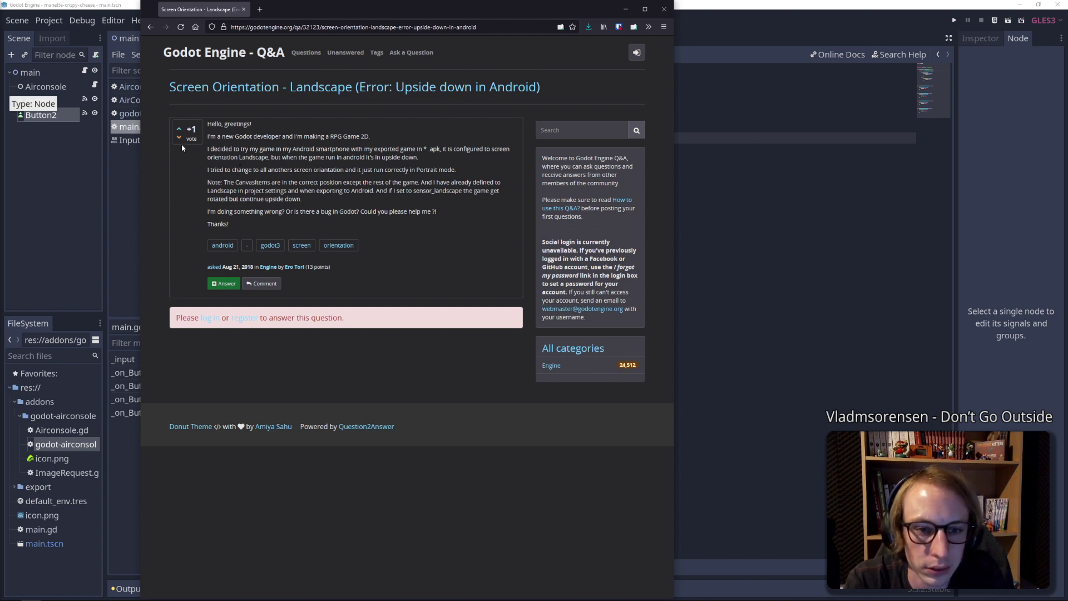
# From the DuckDuckGo results, view the Q&A on finding screen orientation, then return to Godot
pyautogui.click(151, 28)
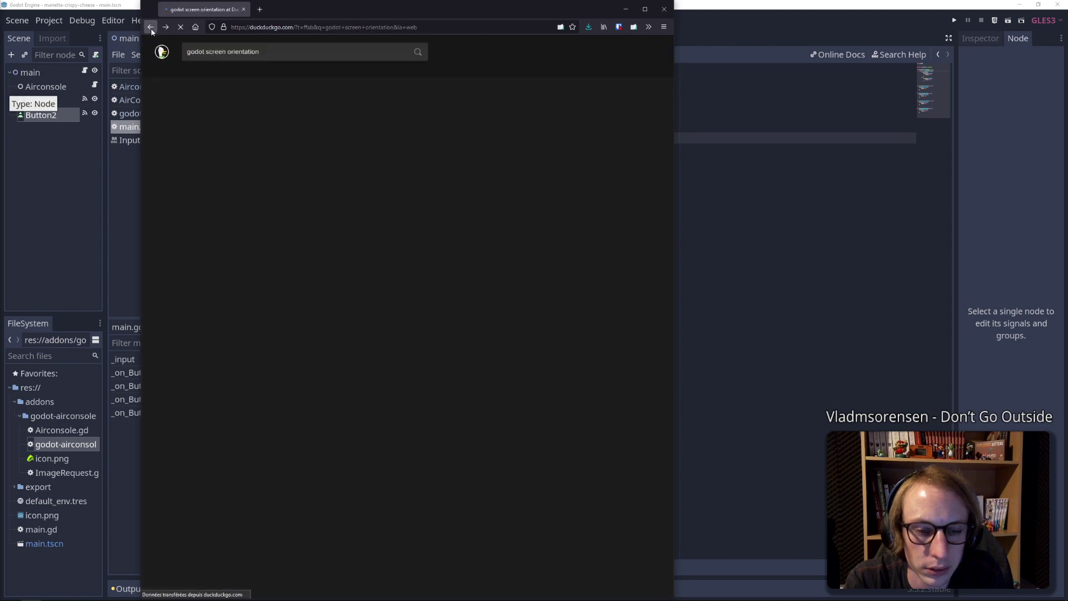
pyautogui.click(218, 179)
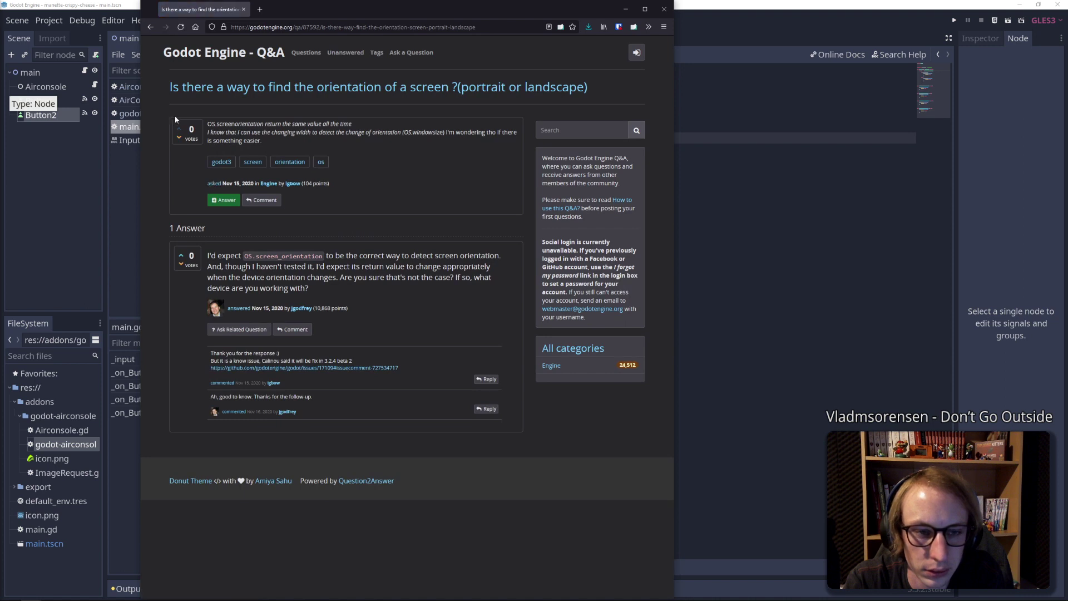
pyautogui.click(49, 21)
# Open Project Settings and search existing settings for 'scre', then 'ori'
pyautogui.click(59, 33)
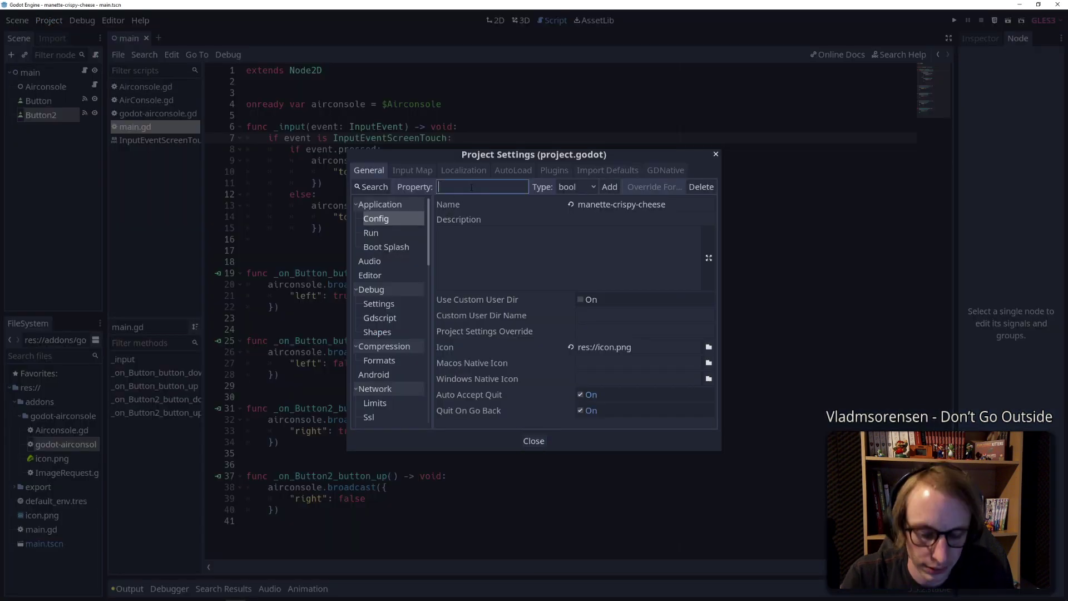
pyautogui.write('orien')
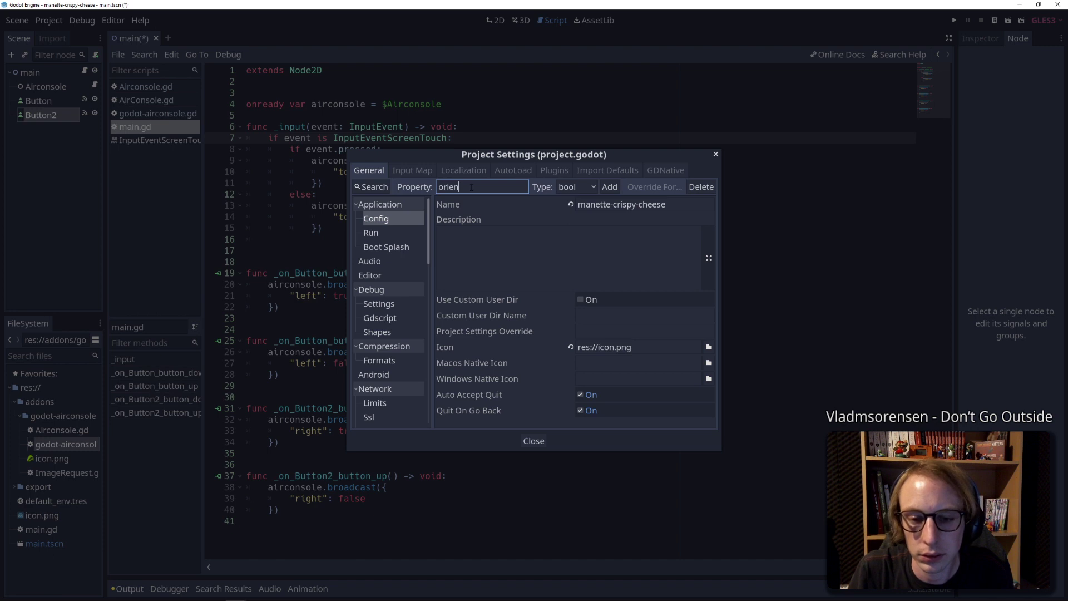
pyautogui.click(372, 186)
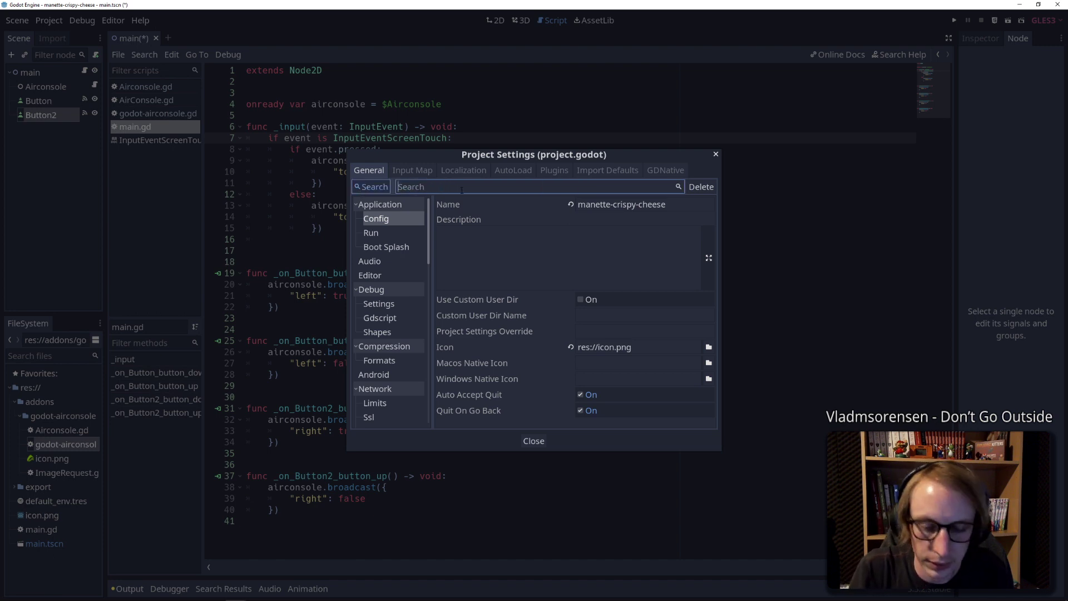
pyautogui.write('orie')
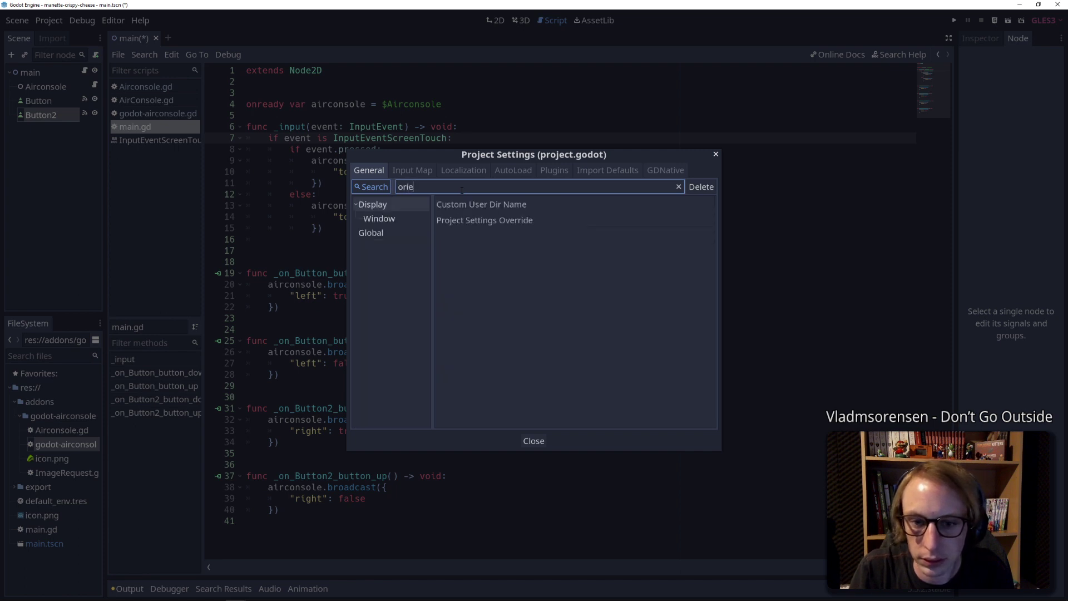
pyautogui.press('BackSpace')
pyautogui.press('BackSpace')
pyautogui.press('BackSpace')
pyautogui.write('sc')
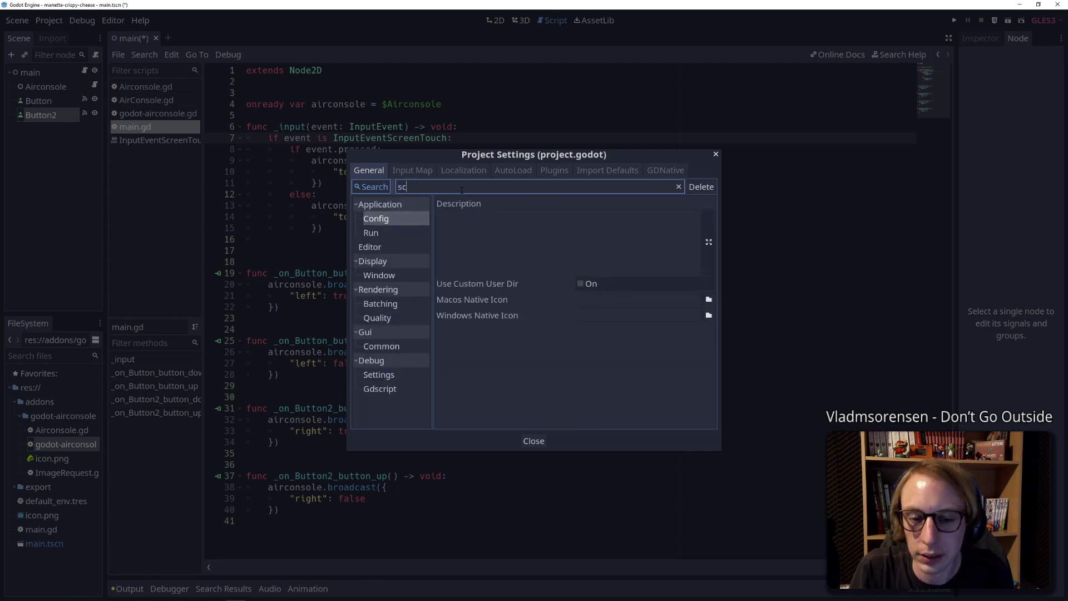
pyautogui.write('re')
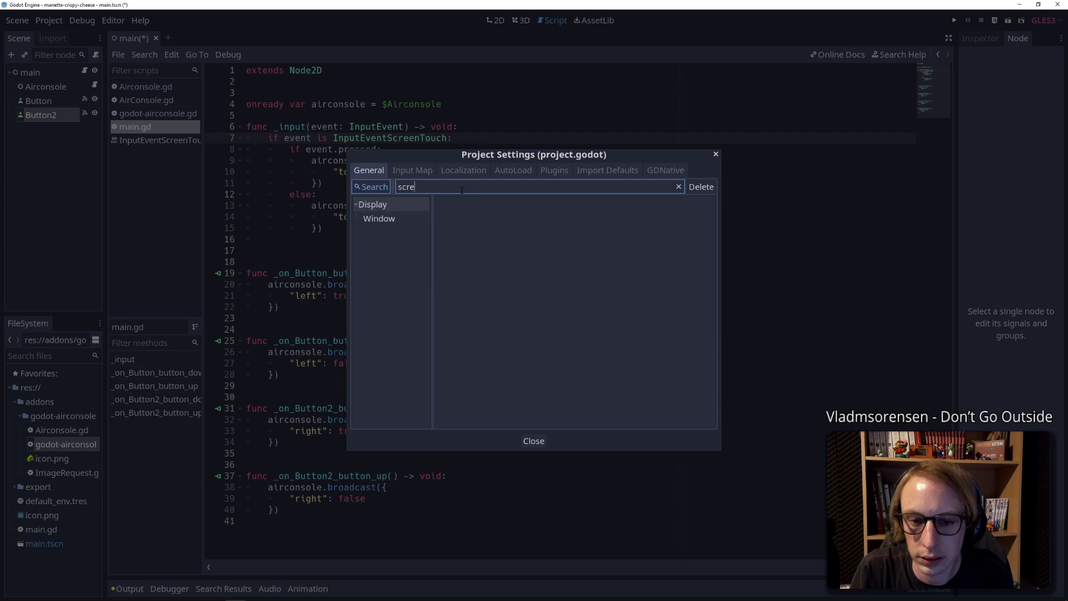
pyautogui.click(382, 217)
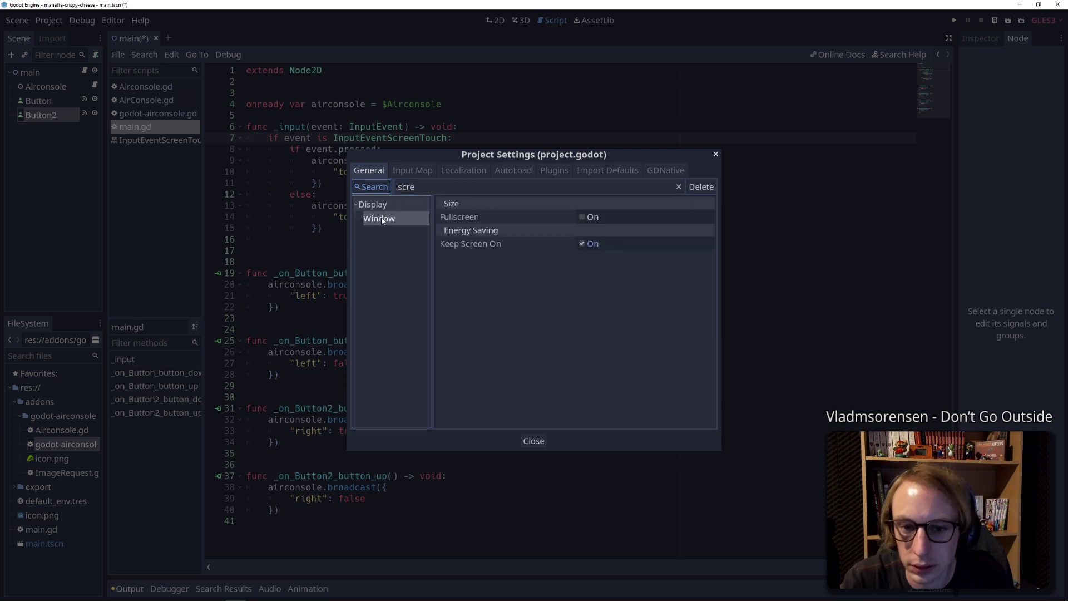
pyautogui.doubleClick(406, 187)
pyautogui.write('ori')
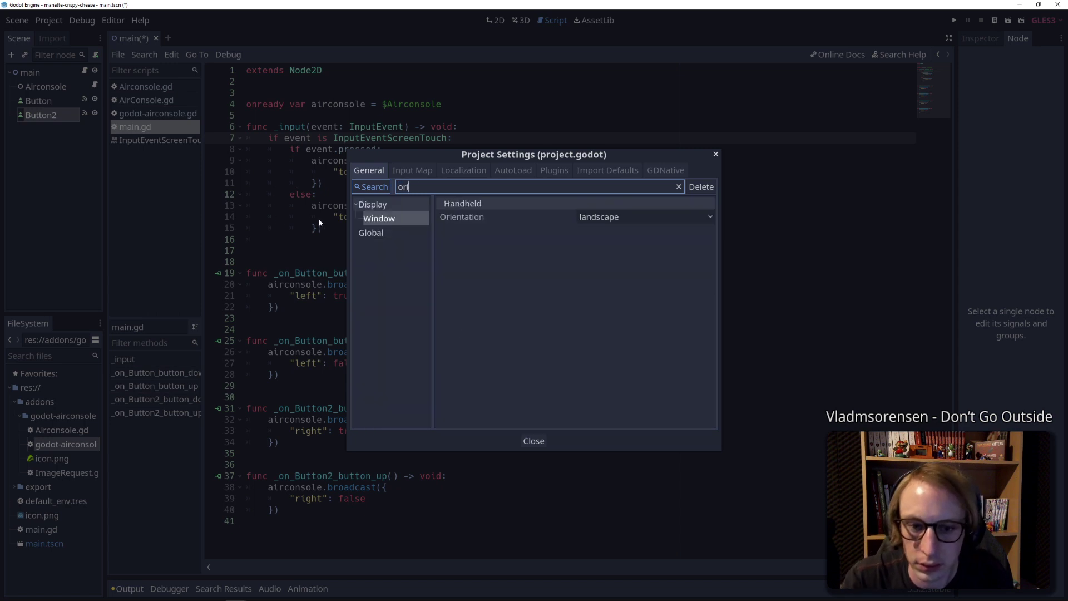
# Keep handheld Orientation at landscape, view the matching Global settings, and clear the search
pyautogui.click(605, 218)
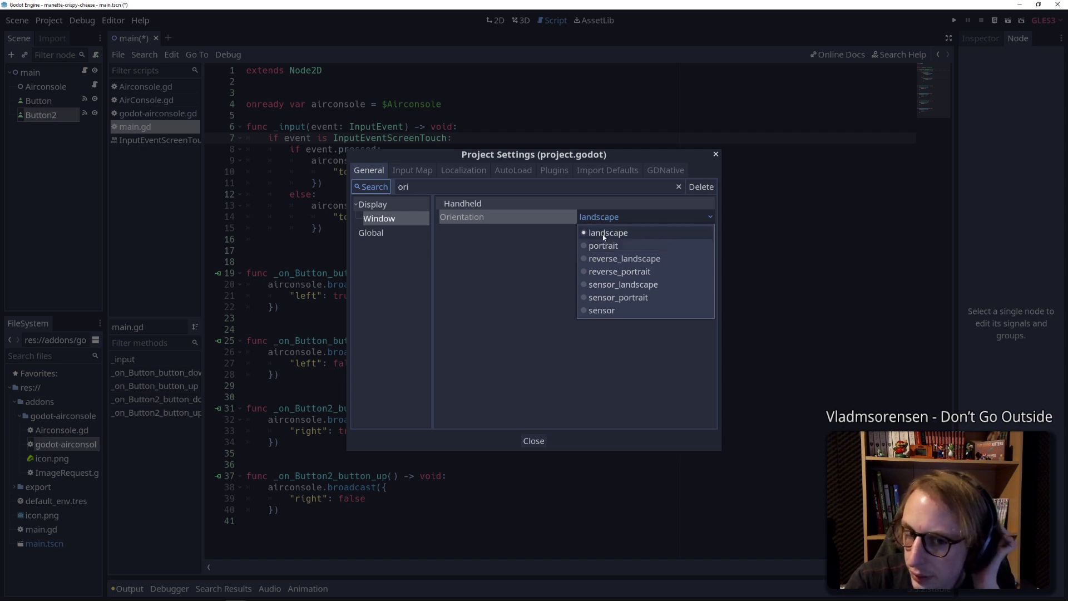
pyautogui.click(512, 289)
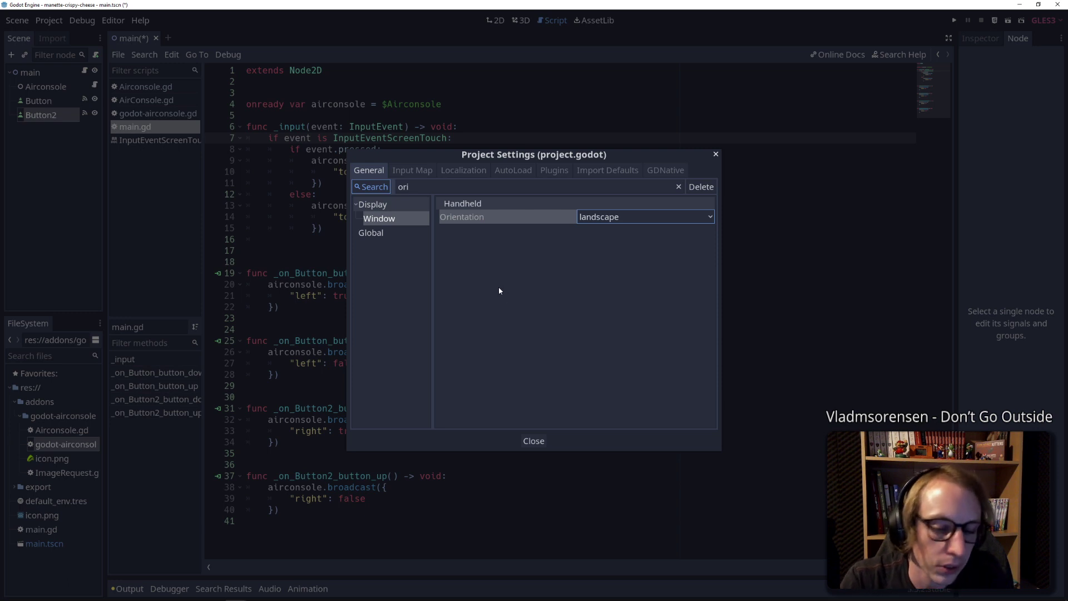
pyautogui.click(383, 233)
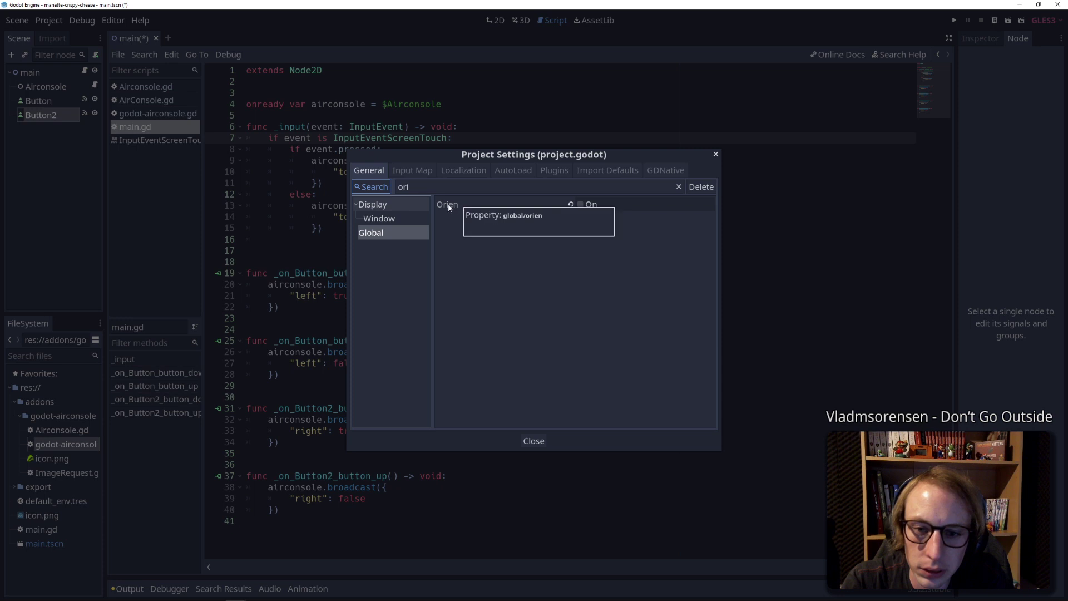
pyautogui.hotkey('ctrl', 'a')
pyautogui.press('BackSpace')
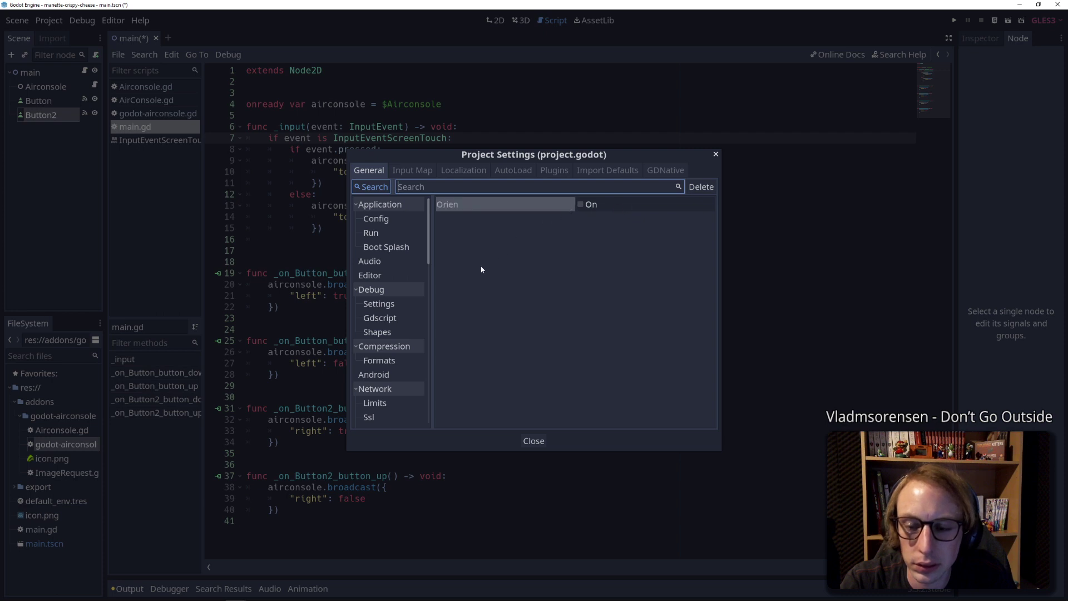
# Browse from Application Config down to the Display > Window settings
pyautogui.click(400, 219)
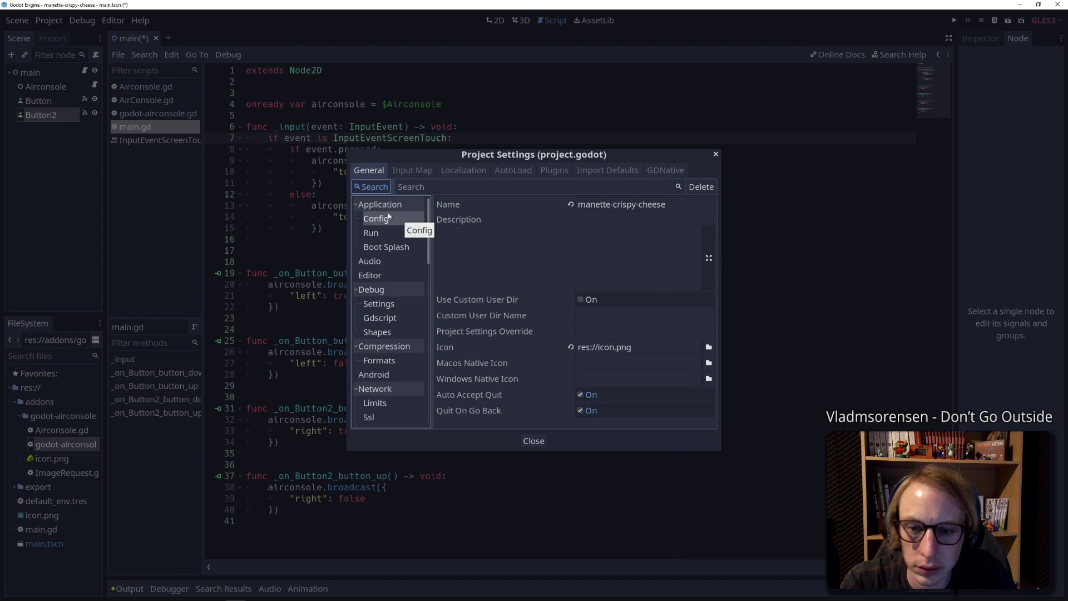
pyautogui.scroll(-3, 364, 243)
pyautogui.scroll(-3, 365, 243)
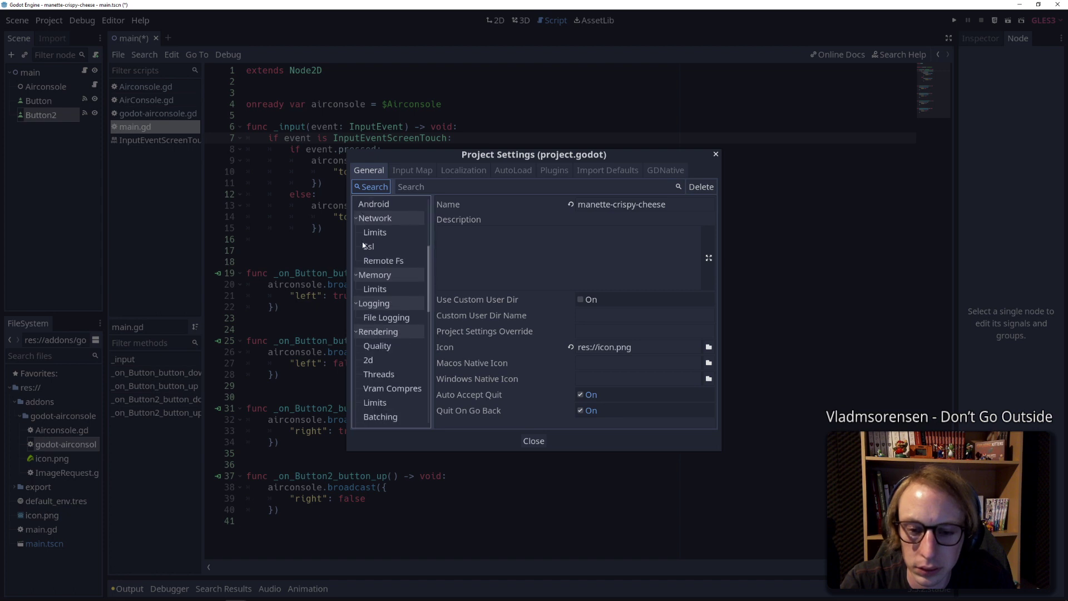
pyautogui.scroll(-2, 363, 244)
pyautogui.scroll(-1, 362, 246)
pyautogui.click(379, 346)
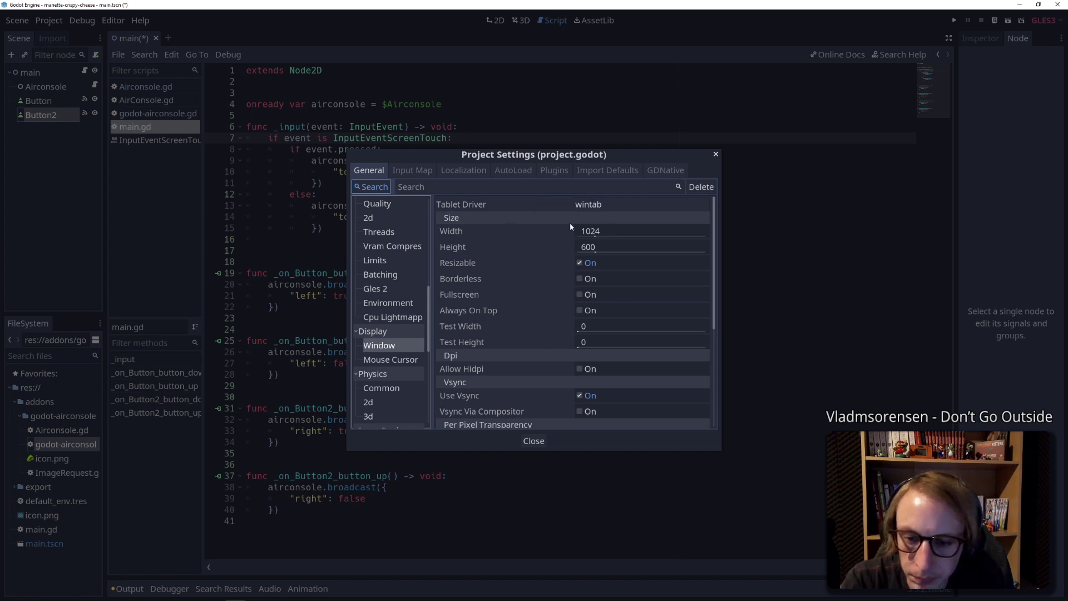
pyautogui.scroll(-3, 512, 285)
pyautogui.scroll(-2, 509, 282)
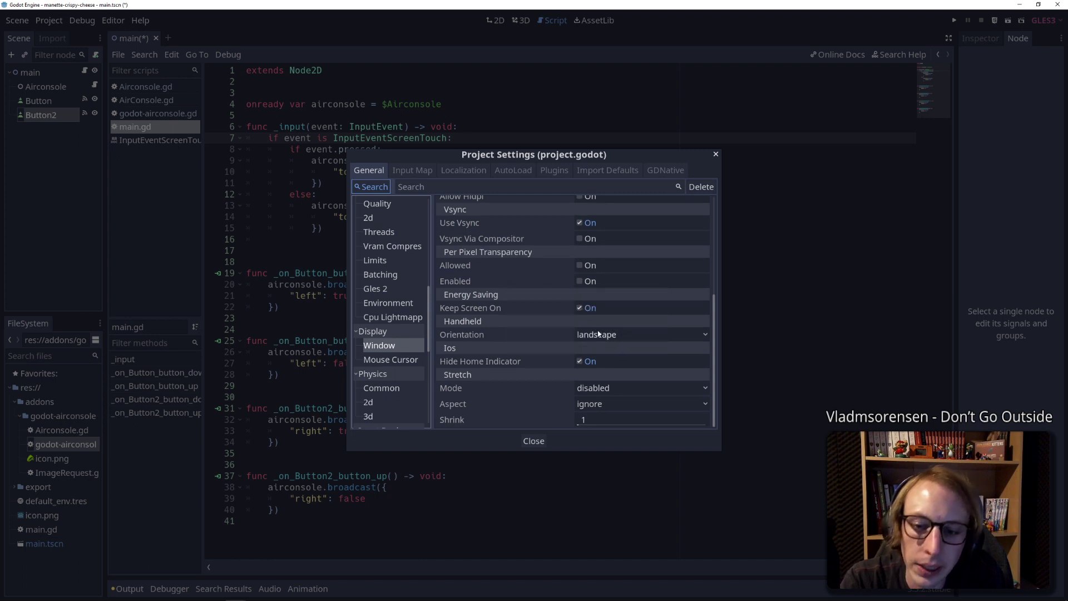
# Leave handheld Orientation at landscape, review the settings, and close Project Settings
pyautogui.click(593, 335)
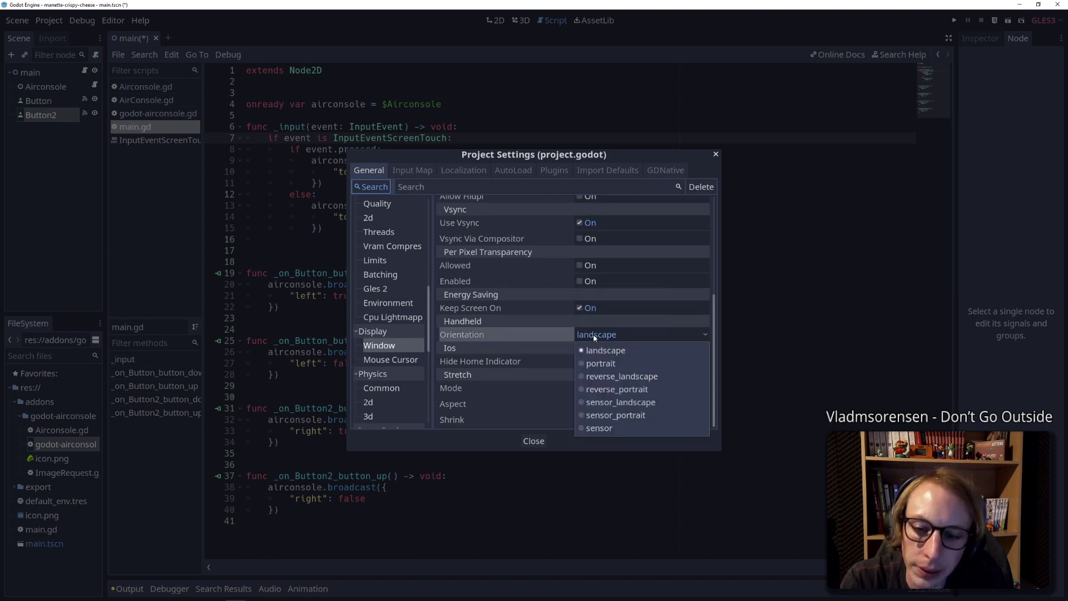
pyautogui.click(593, 334)
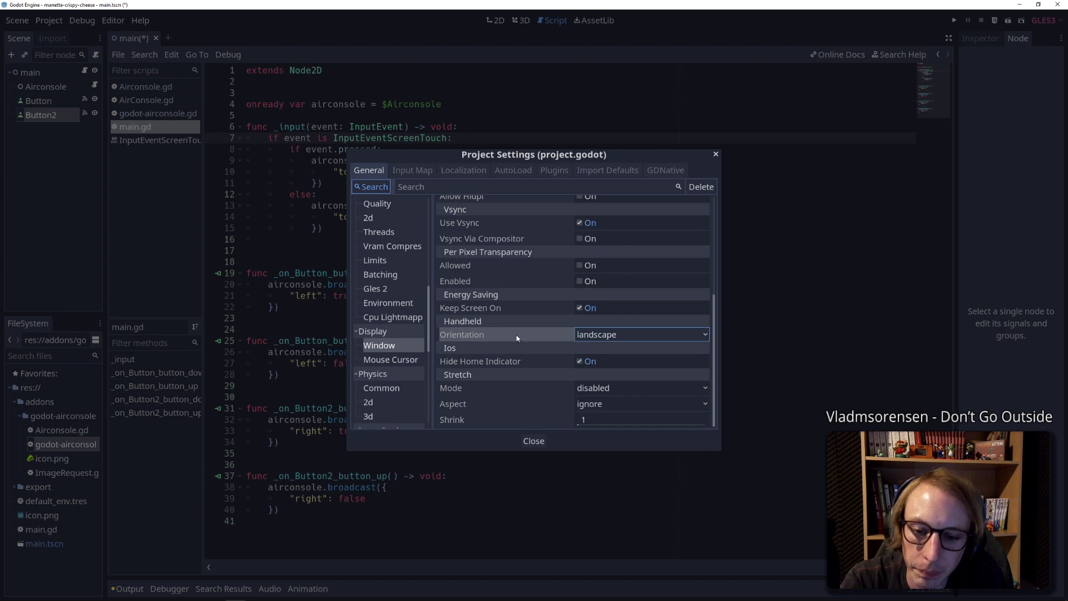
pyautogui.moveTo(515, 334)
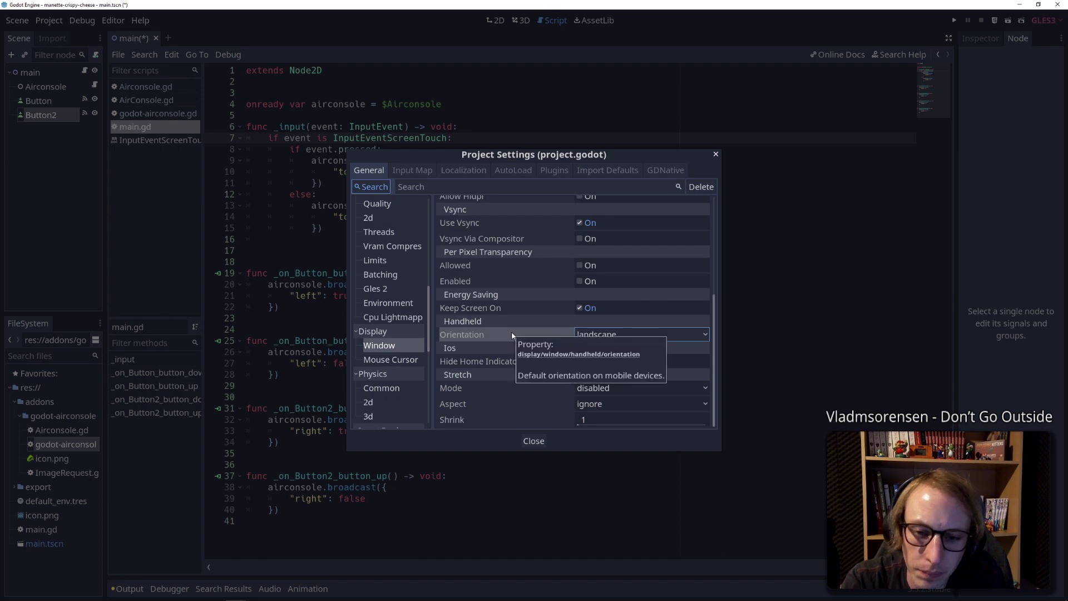
pyautogui.scroll(1, 511, 335)
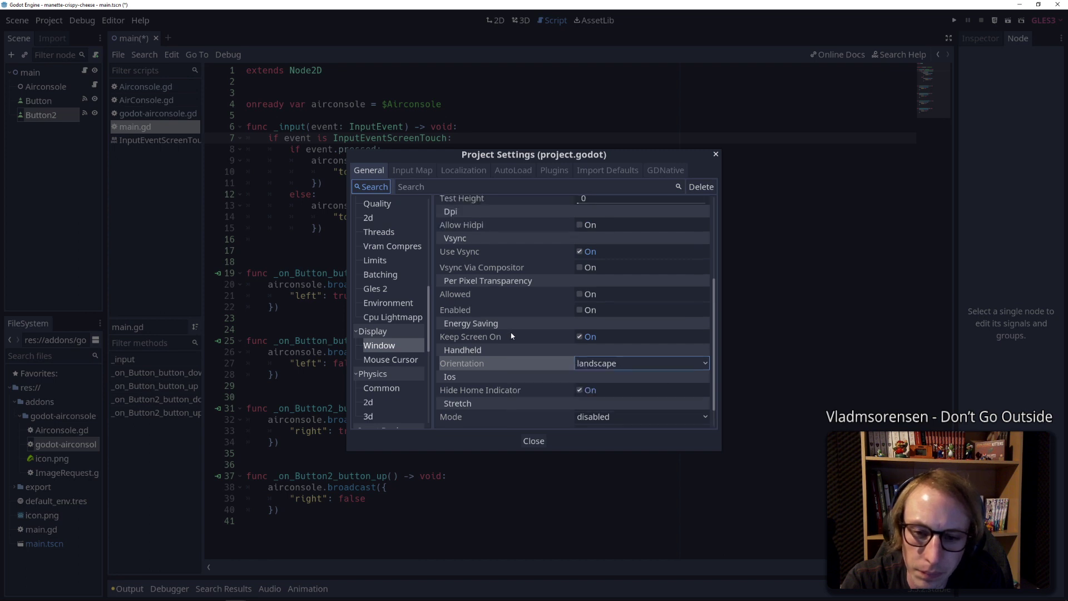
pyautogui.scroll(1, 511, 336)
pyautogui.scroll(1, 511, 335)
pyautogui.scroll(1, 511, 335)
pyautogui.scroll(2, 511, 335)
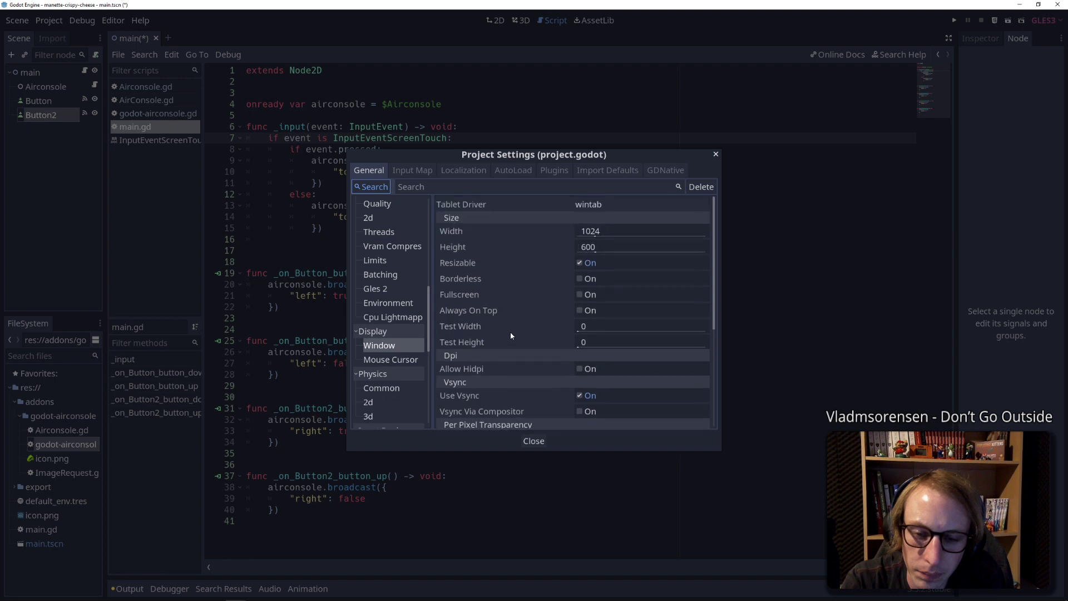
pyautogui.scroll(-4, 510, 334)
pyautogui.scroll(4, 509, 333)
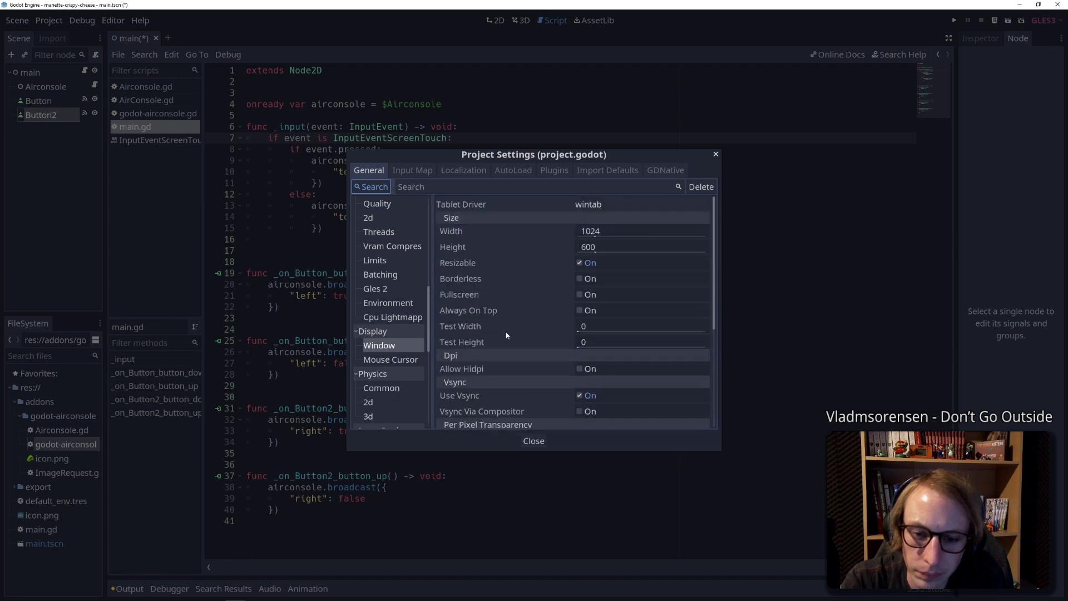
pyautogui.scroll(-4, 503, 335)
pyautogui.scroll(-2, 503, 335)
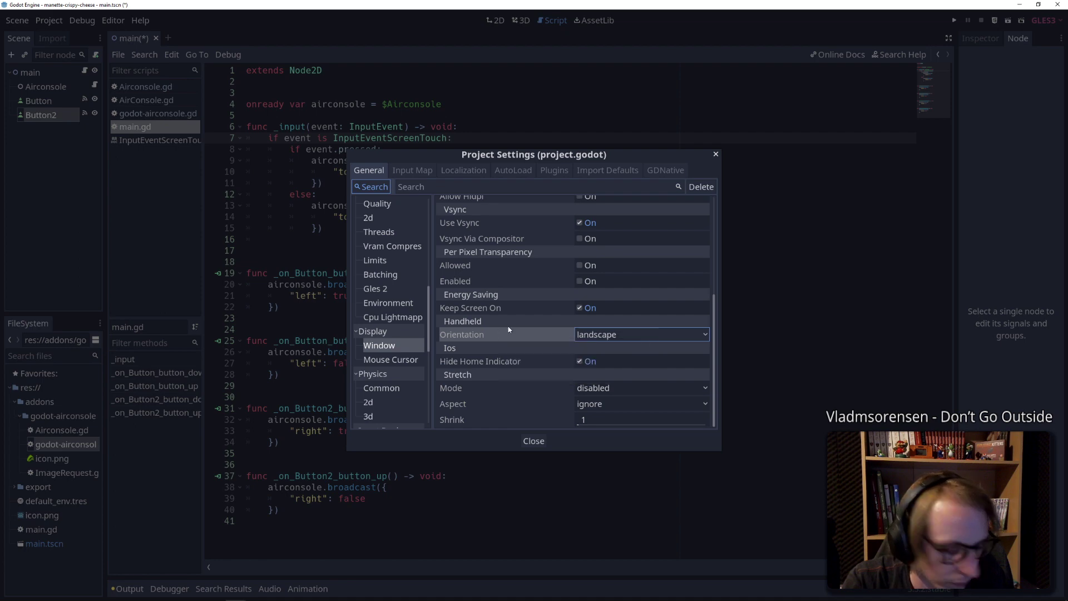
pyautogui.click(716, 154)
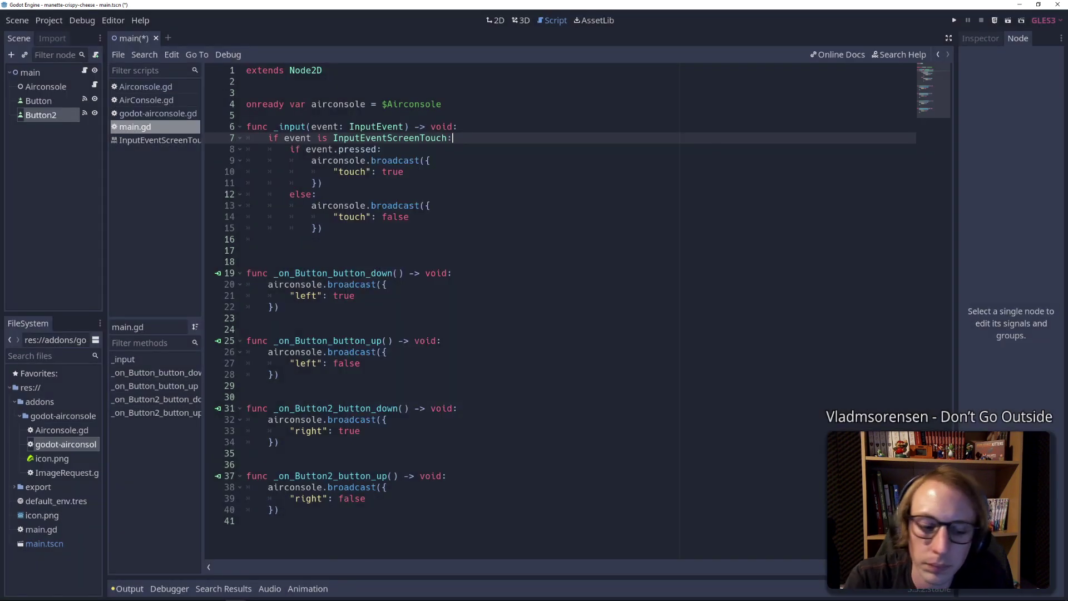
# Bring Firefox forward on the AirConsole 'How to test your game' tab
pyautogui.moveTo(31, 591)
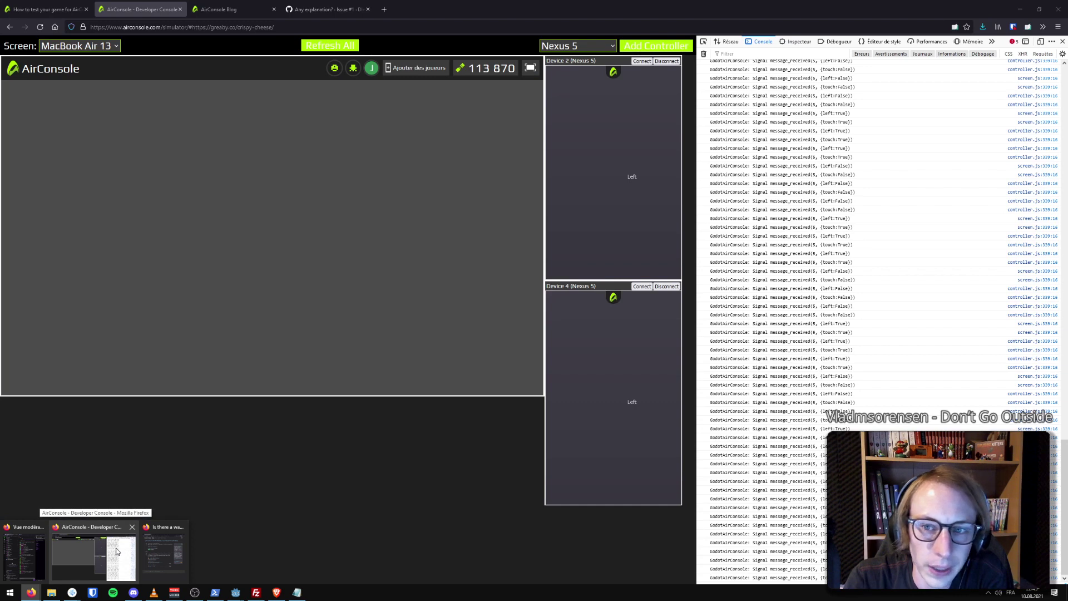
pyautogui.click(116, 551)
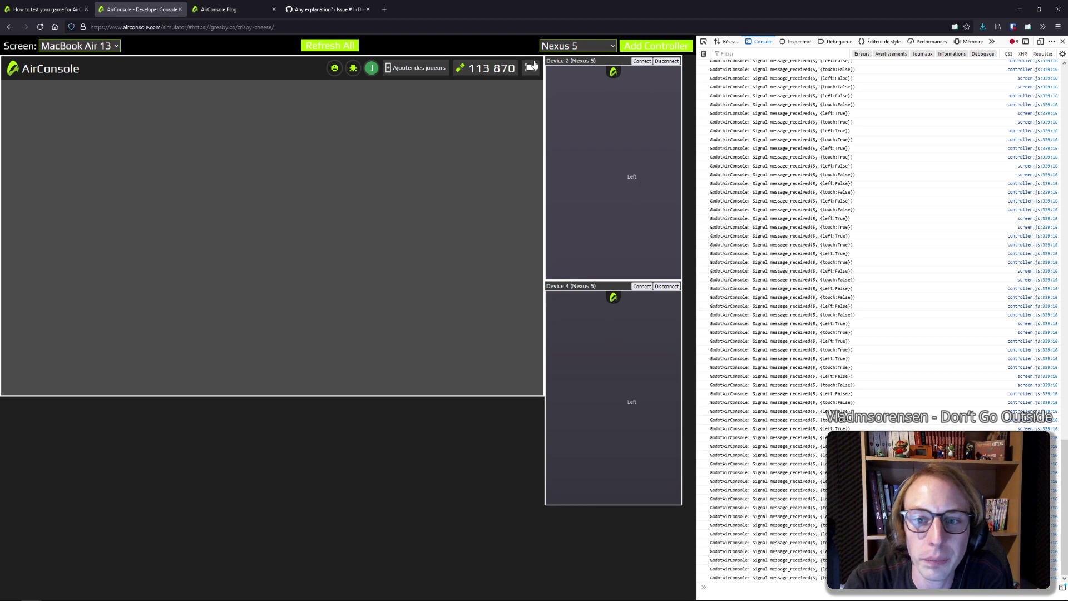
pyautogui.click(47, 9)
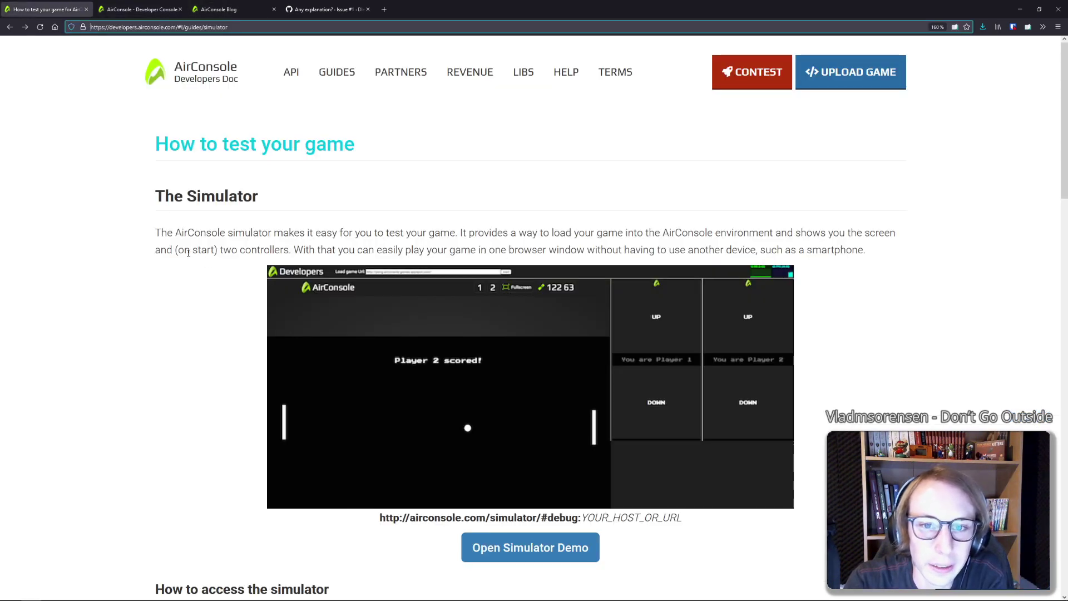
# Open the Quickstart guide from GUIDES and read down to its Simulator, Device Ids and Next steps sections
pyautogui.click(340, 73)
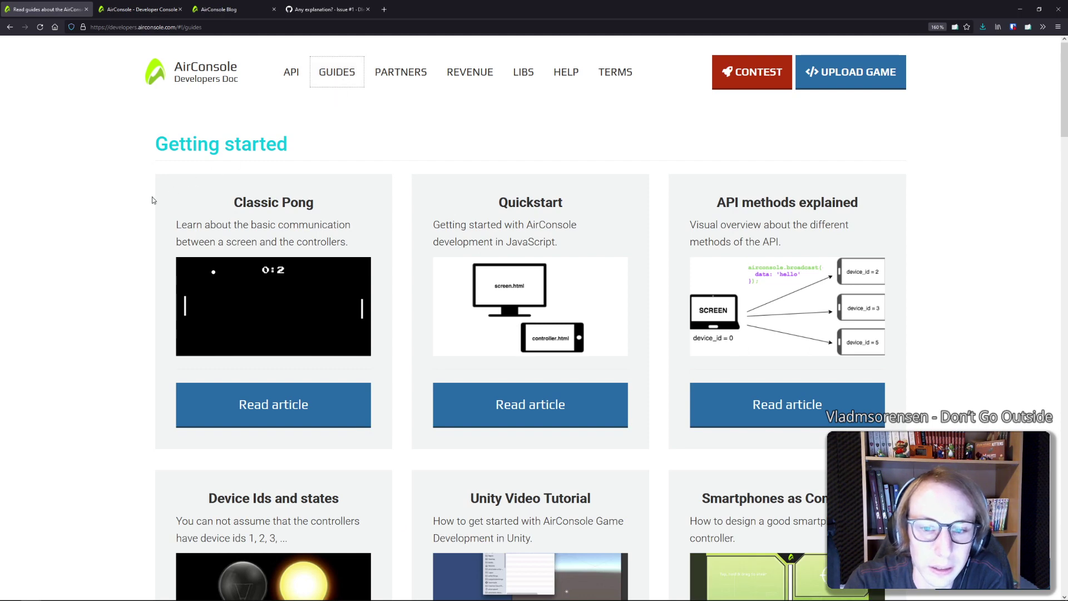
pyautogui.click(537, 405)
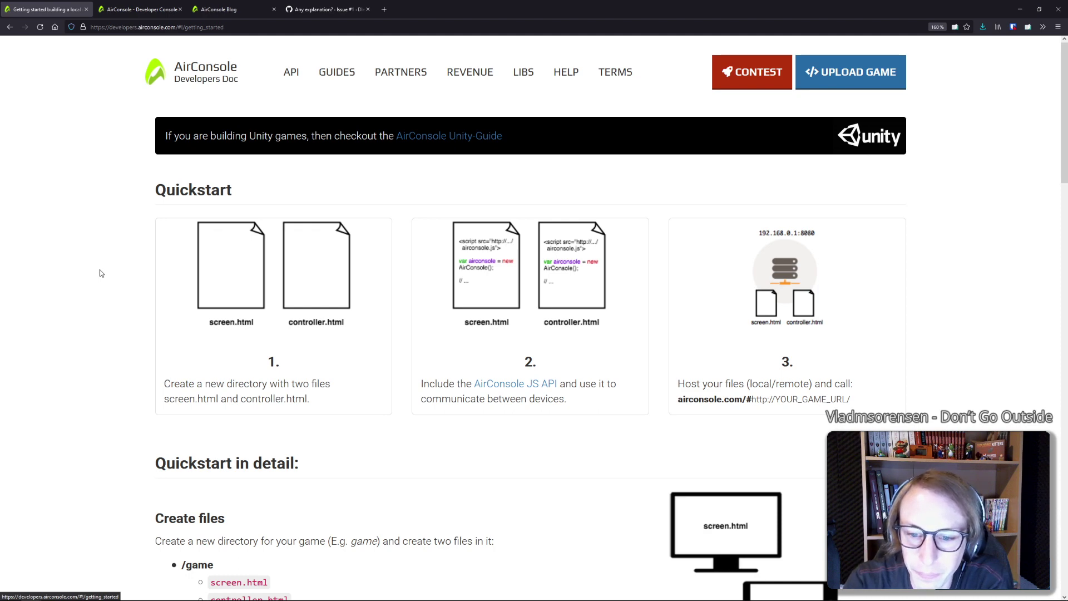
pyautogui.scroll(-5, 101, 273)
pyautogui.scroll(3, 96, 273)
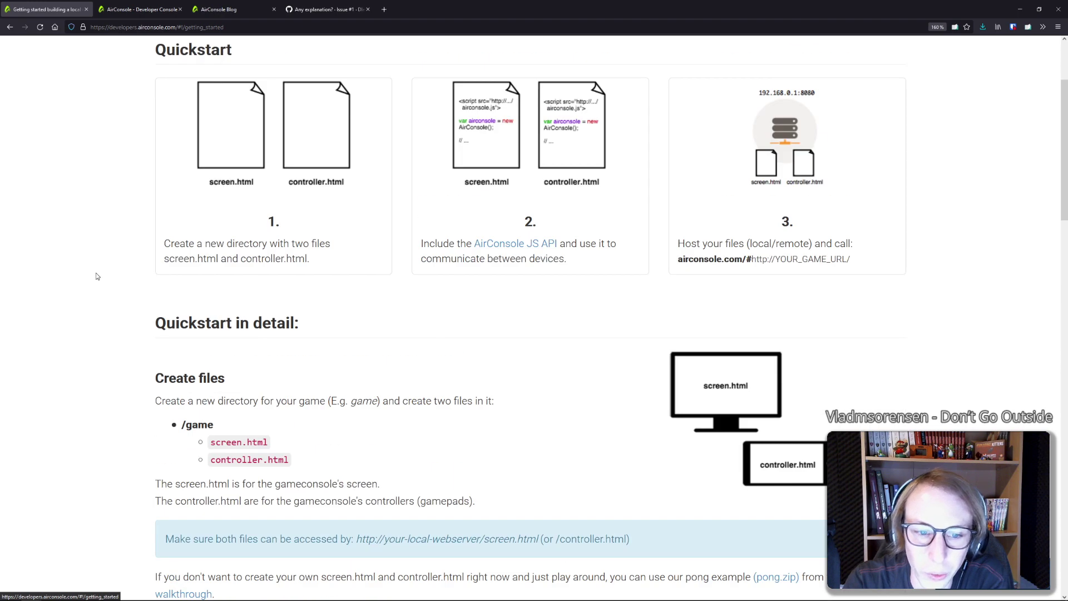
pyautogui.scroll(-5, 119, 356)
pyautogui.scroll(-2, 119, 357)
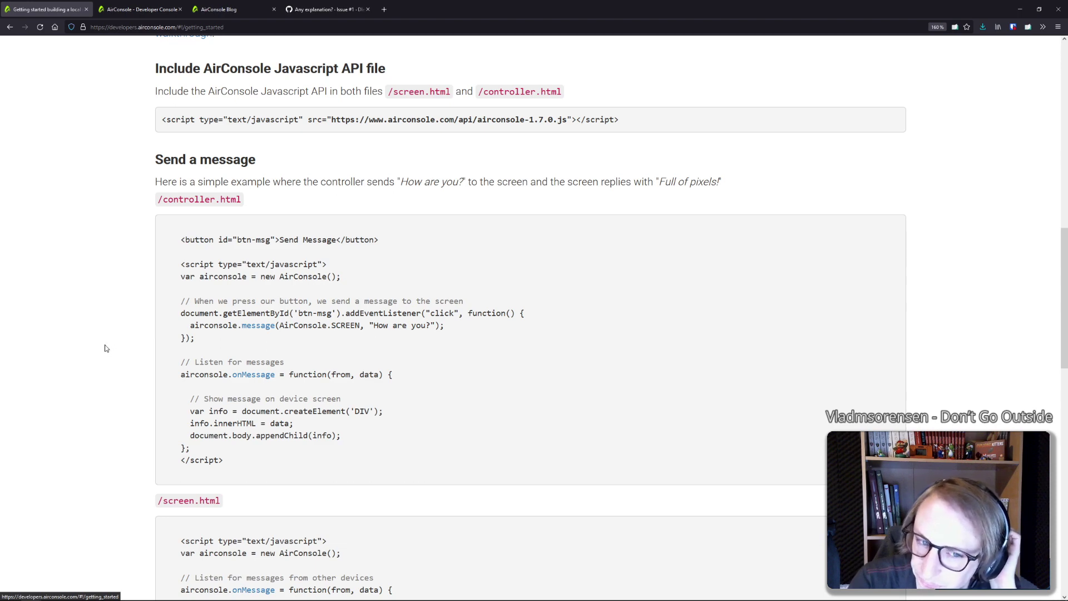
pyautogui.scroll(-5, 187, 367)
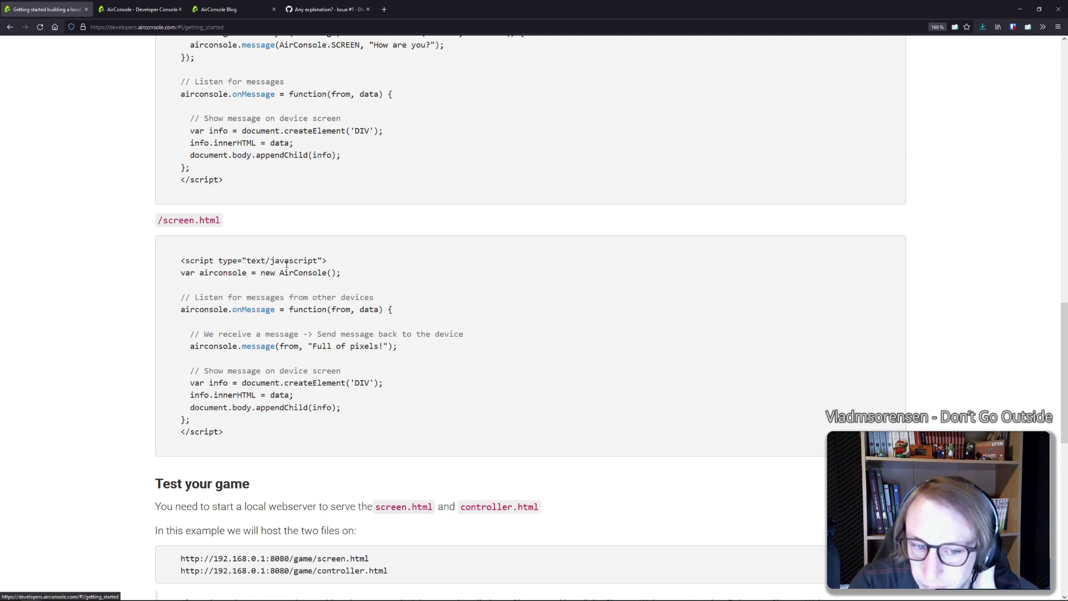
pyautogui.scroll(-5, 222, 356)
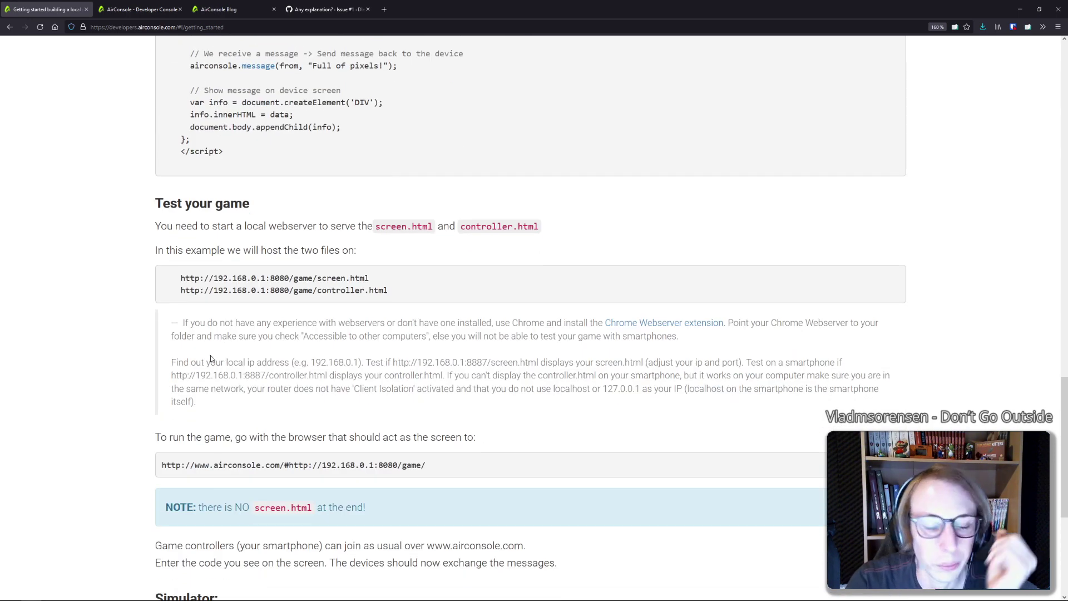
pyautogui.scroll(-4, 211, 337)
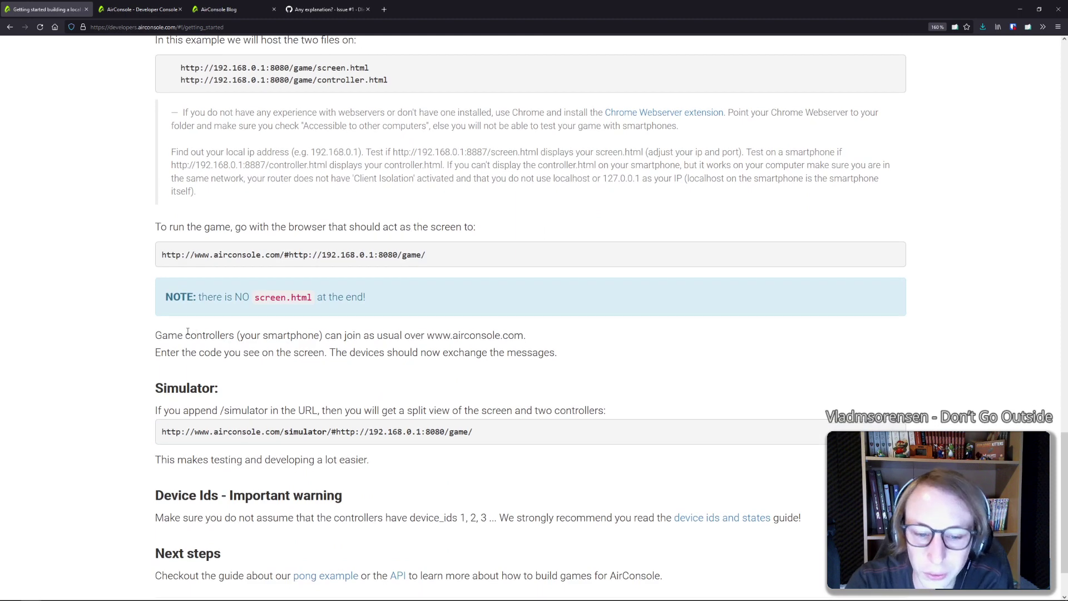
pyautogui.scroll(-2, 185, 333)
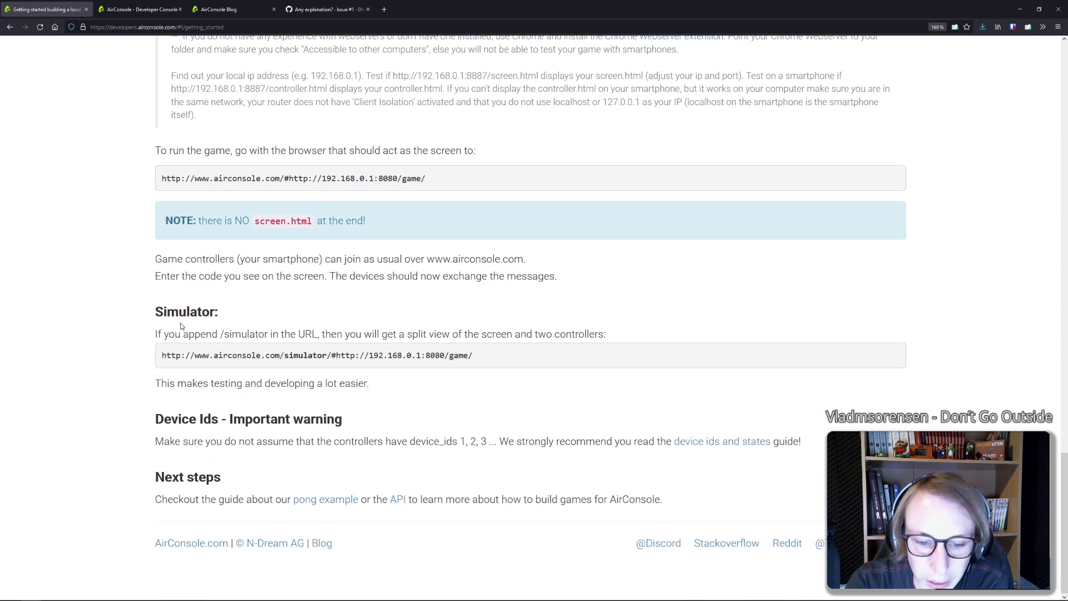
# Open the Pong walkthrough guide and scroll to its /controller.html section
pyautogui.click(339, 500)
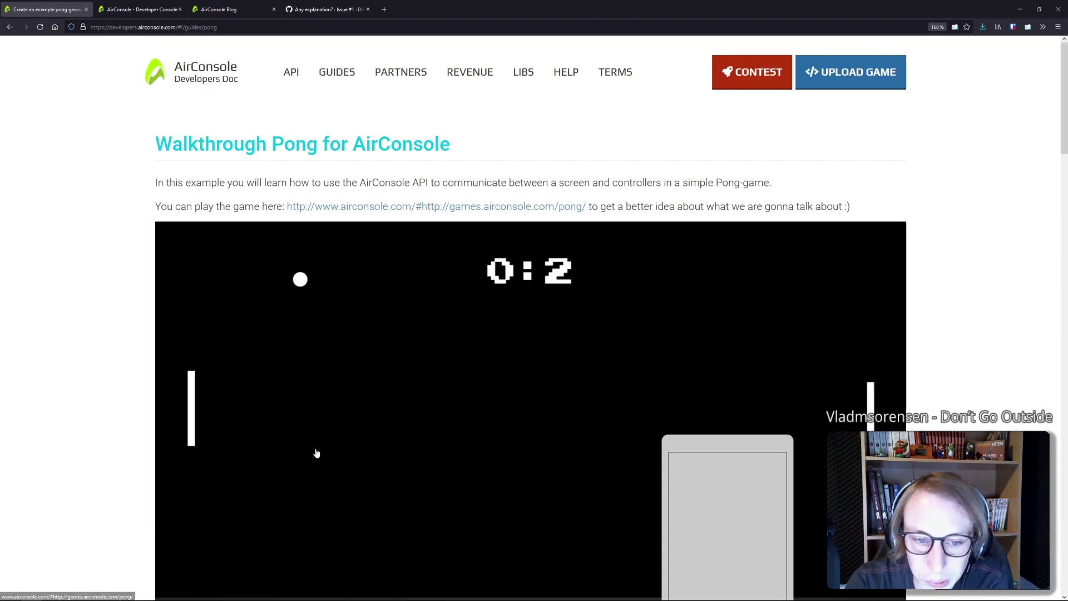
pyautogui.scroll(-6, 153, 316)
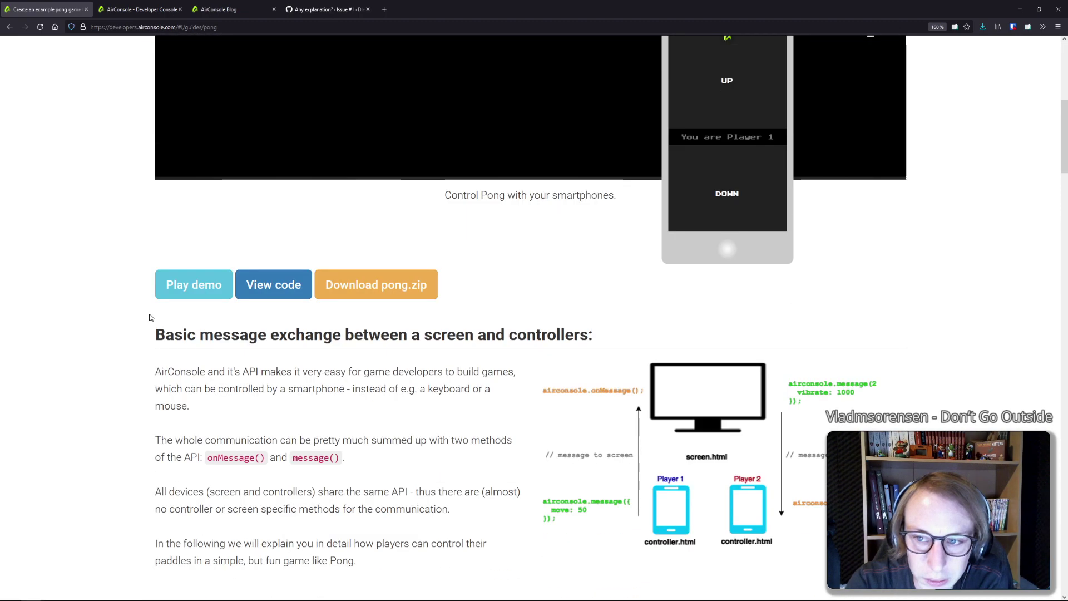
pyautogui.scroll(3, 149, 317)
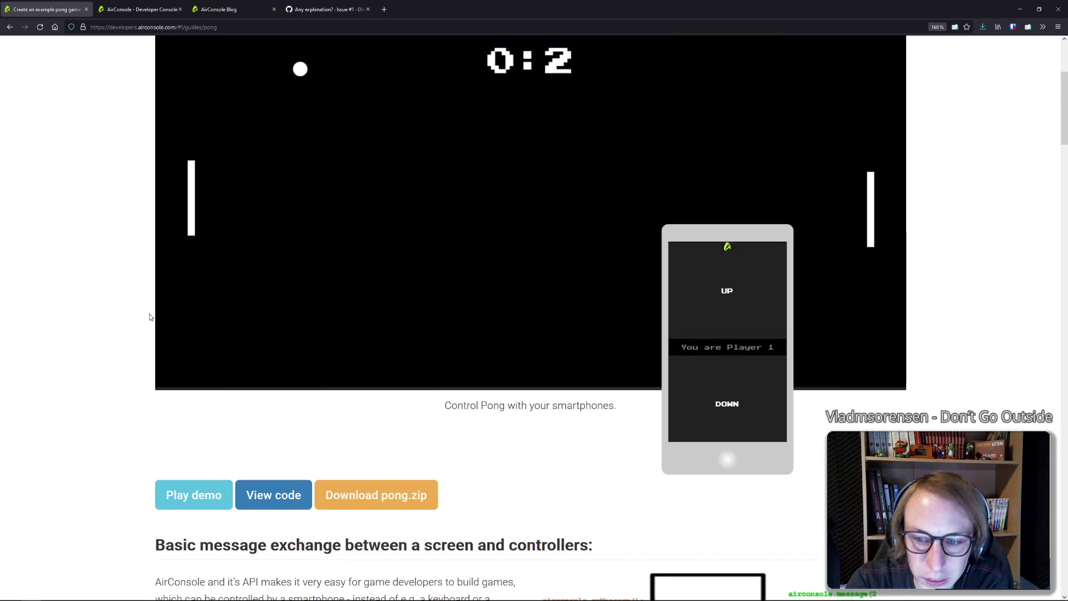
pyautogui.scroll(1, 149, 317)
pyautogui.scroll(-5, 148, 316)
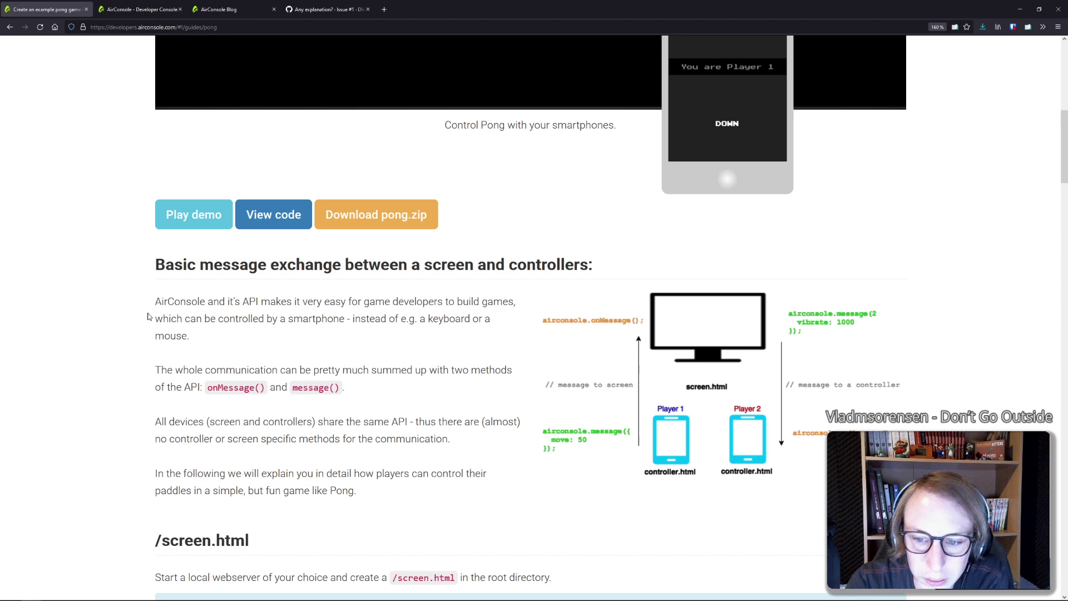
pyautogui.scroll(-6, 147, 317)
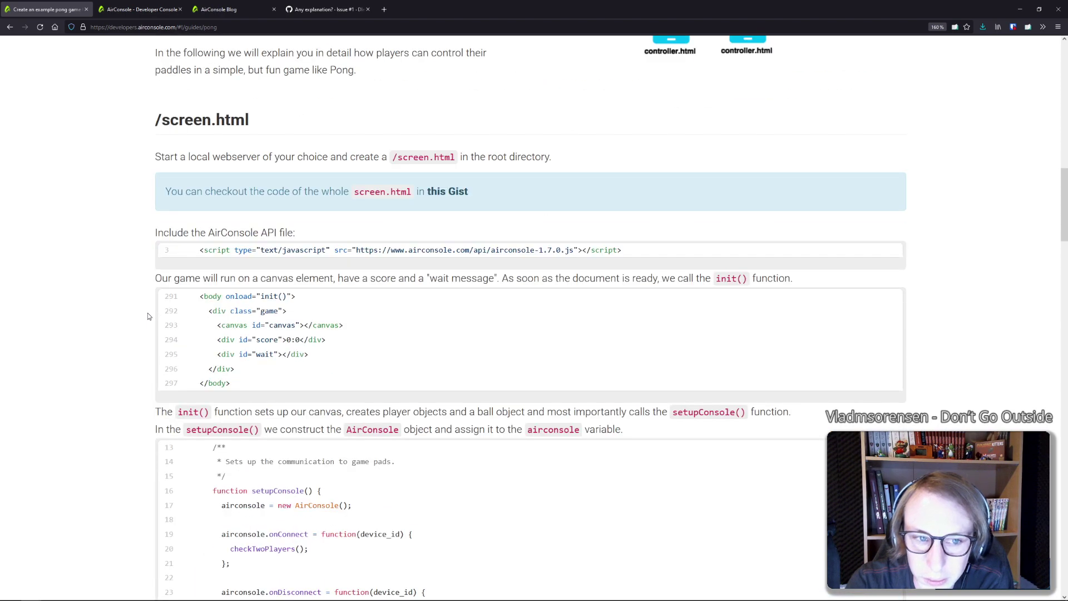
pyautogui.scroll(-5, 148, 316)
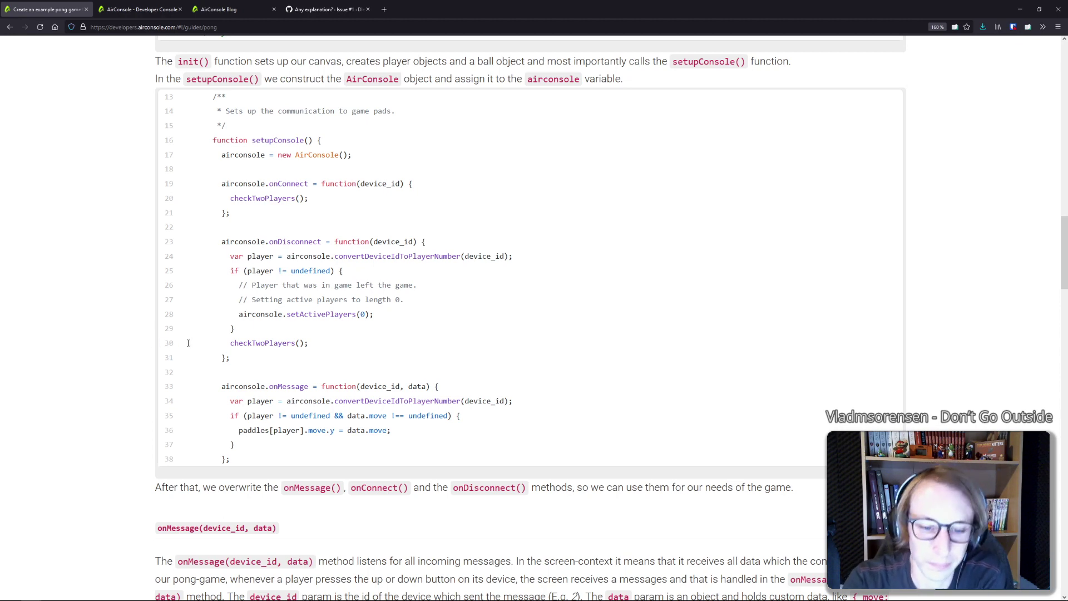
pyautogui.scroll(-3, 188, 343)
pyautogui.scroll(-1, 178, 344)
pyautogui.scroll(-3, 162, 346)
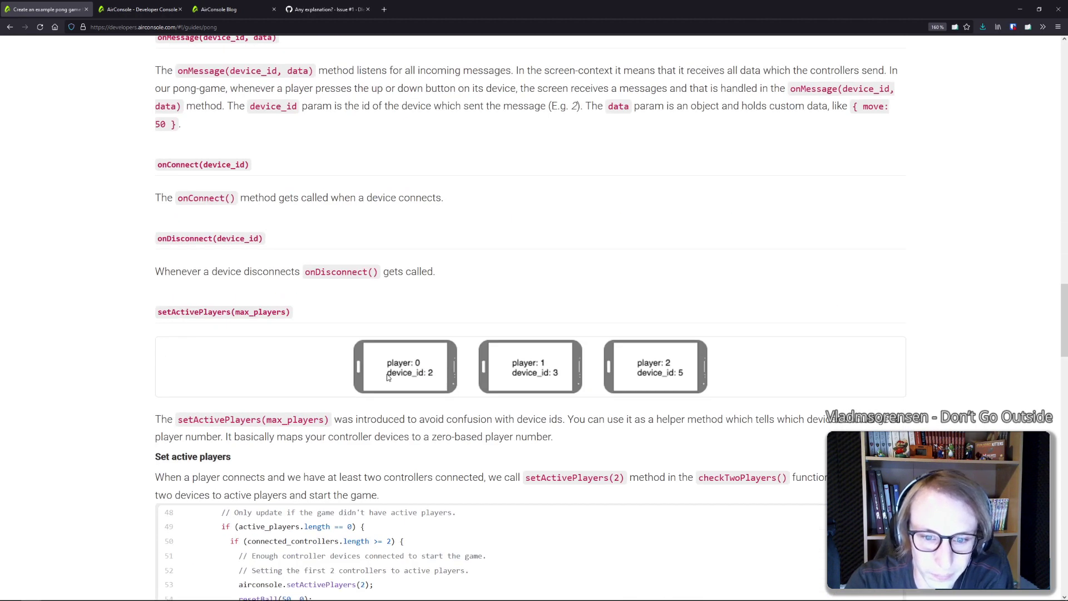
pyautogui.scroll(2, 267, 371)
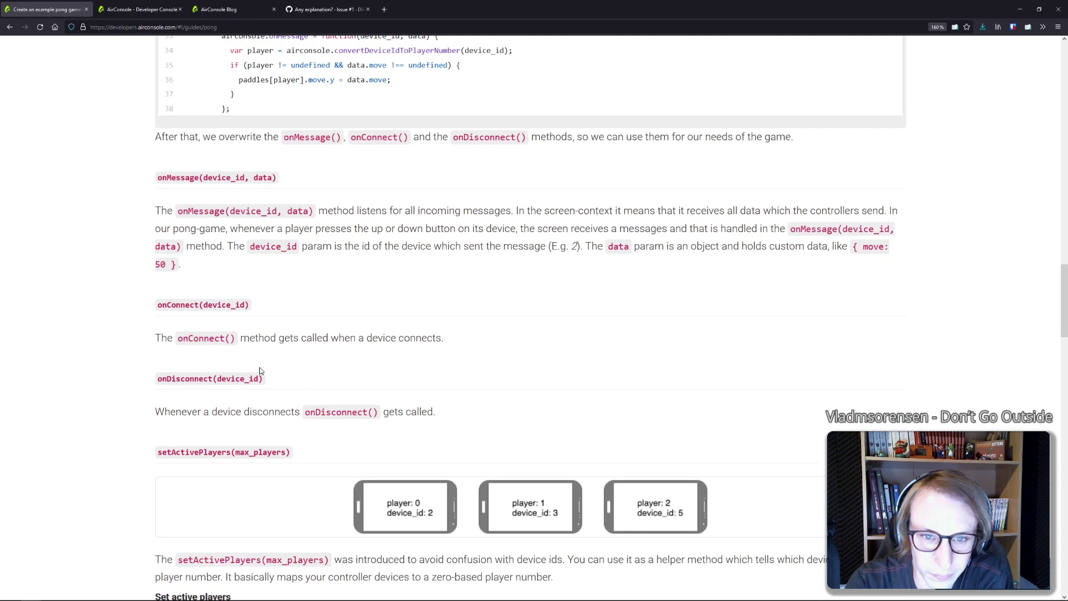
pyautogui.scroll(-4, 260, 372)
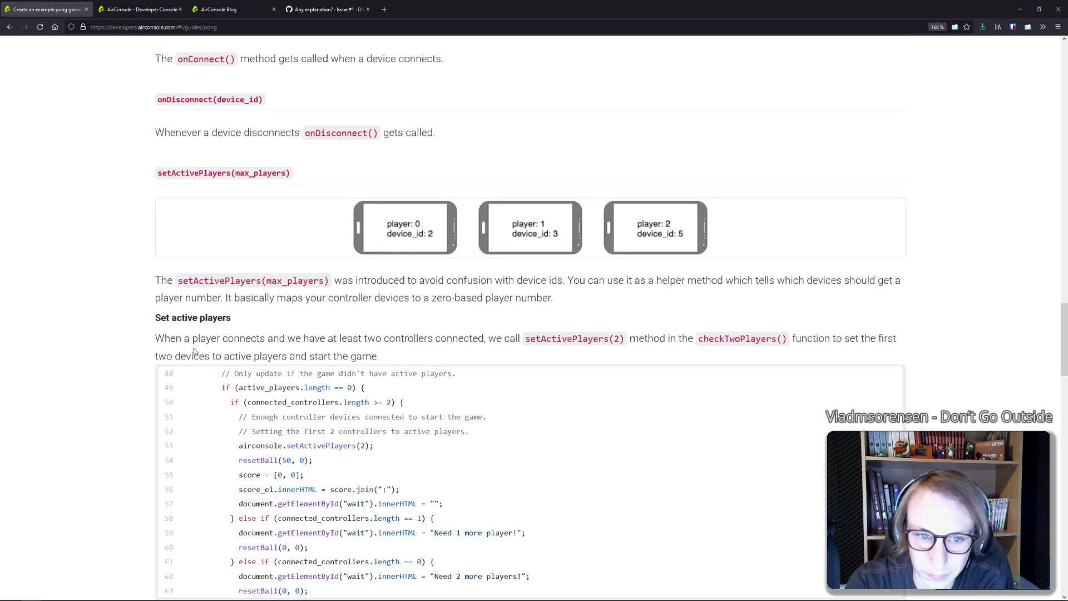
pyautogui.scroll(5, 195, 354)
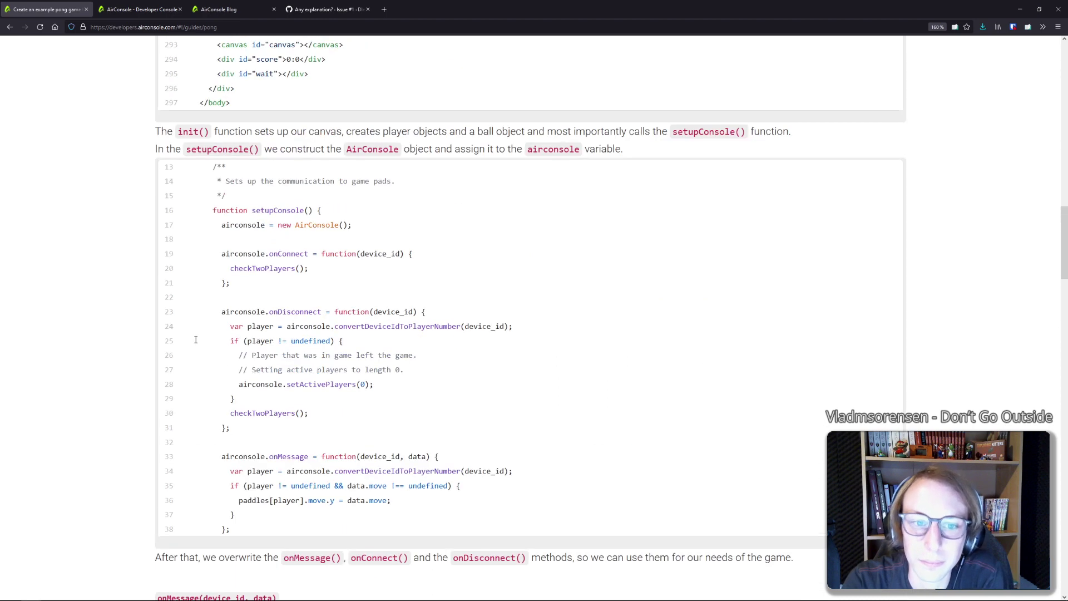
pyautogui.scroll(5, 195, 344)
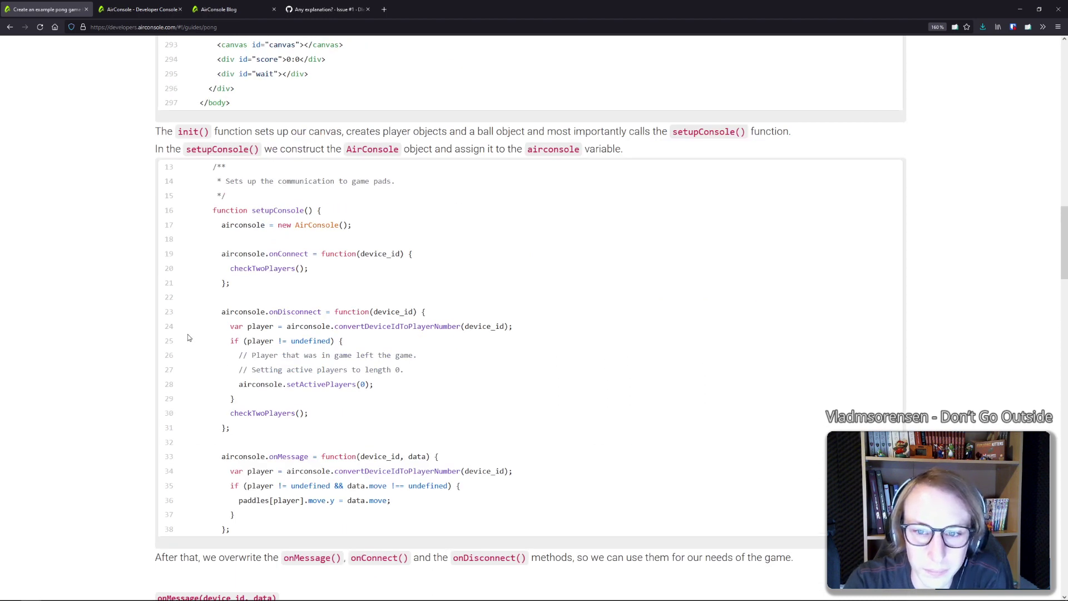
pyautogui.scroll(-6, 187, 337)
pyautogui.scroll(-7, 187, 337)
pyautogui.scroll(-5, 185, 337)
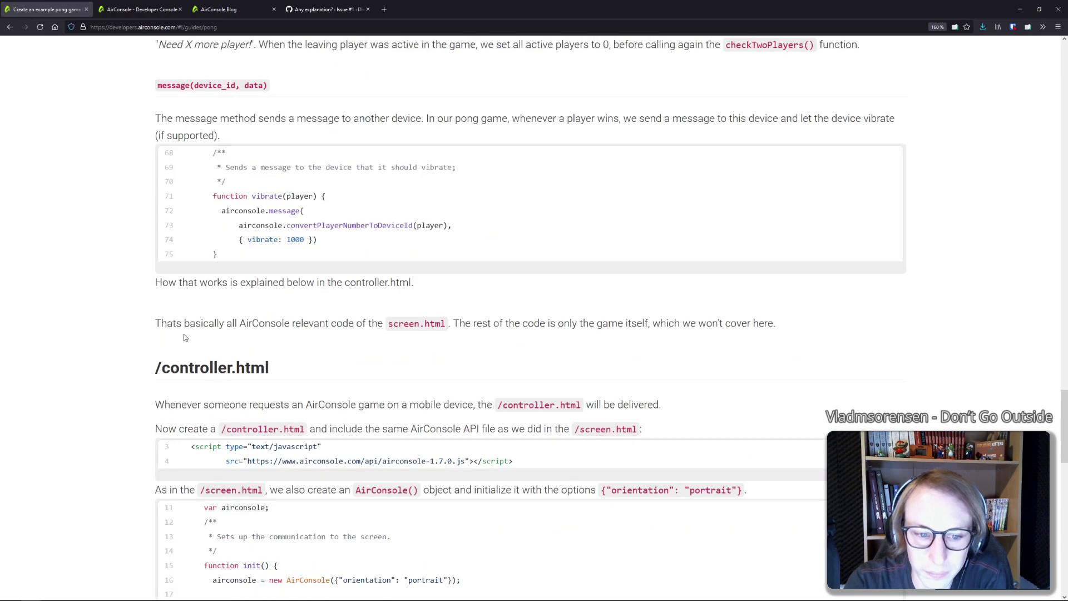
pyautogui.scroll(-3, 185, 337)
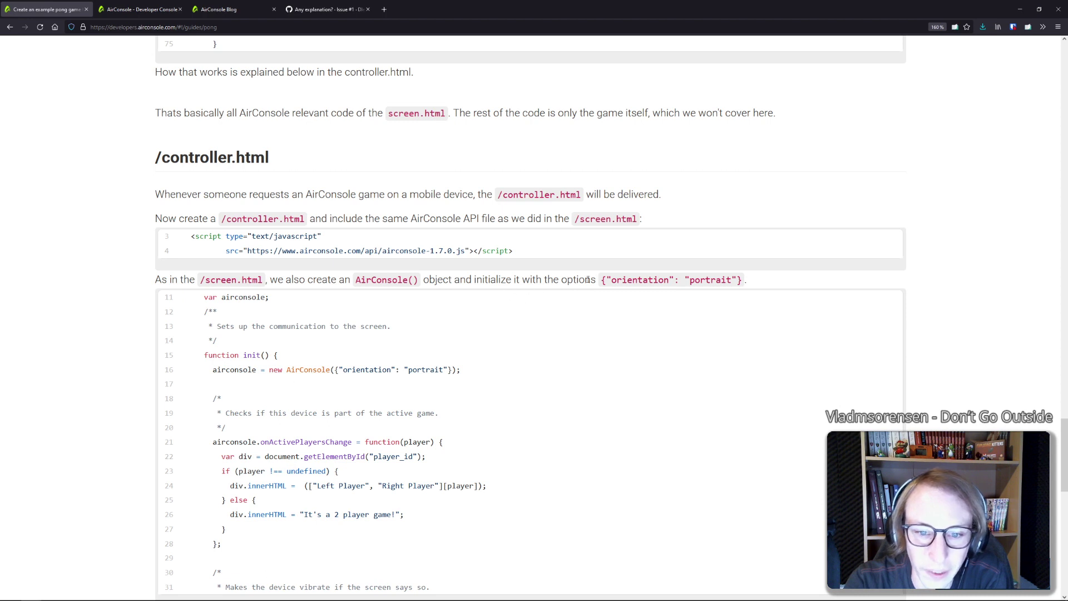
# Select and copy the {"orientation": "portrait"} option from the controller's AirConsole init code
pyautogui.moveTo(603, 282); pyautogui.dragTo(756, 284)
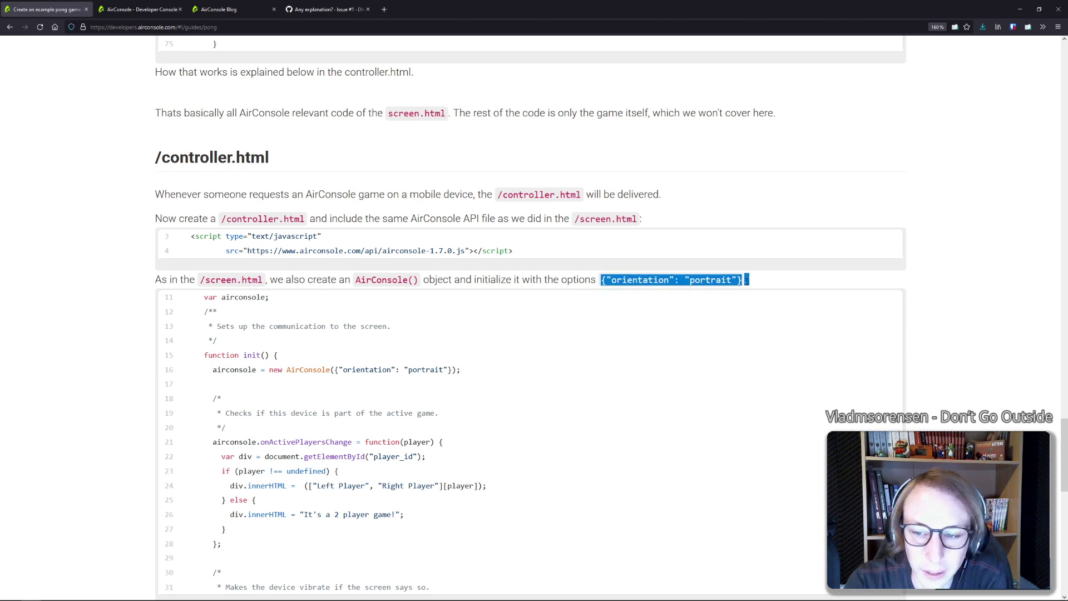
pyautogui.scroll(-1, 154, 275)
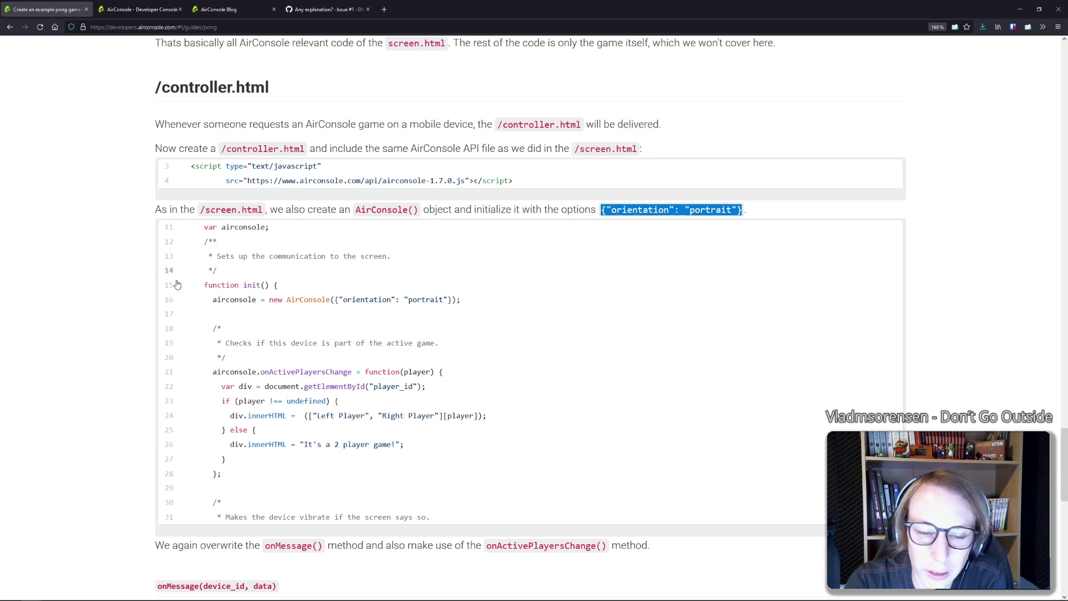
pyautogui.doubleClick(441, 301)
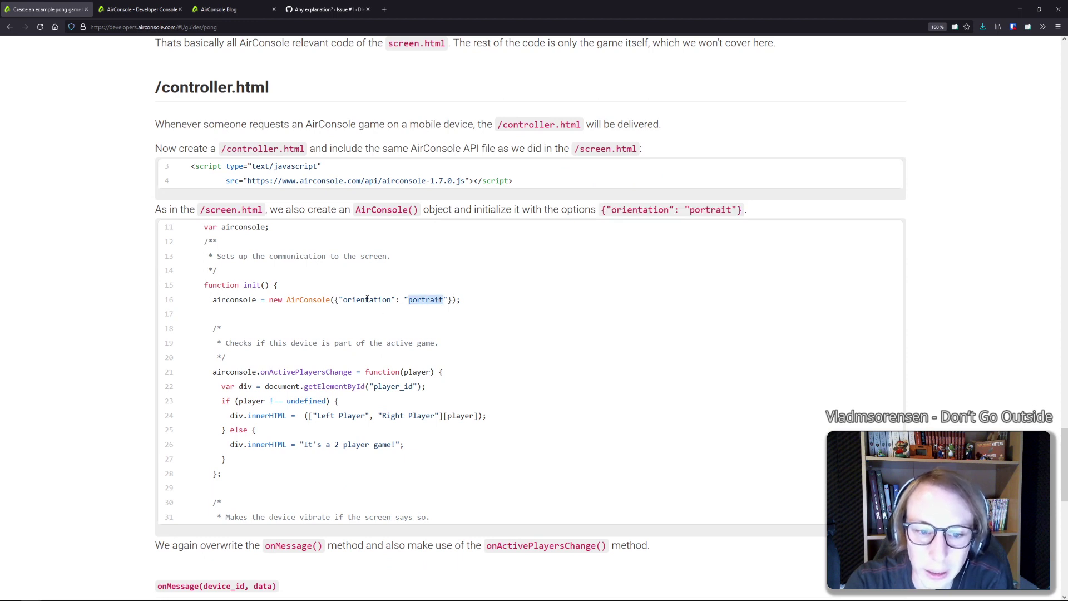
pyautogui.moveTo(336, 300); pyautogui.dragTo(453, 301)
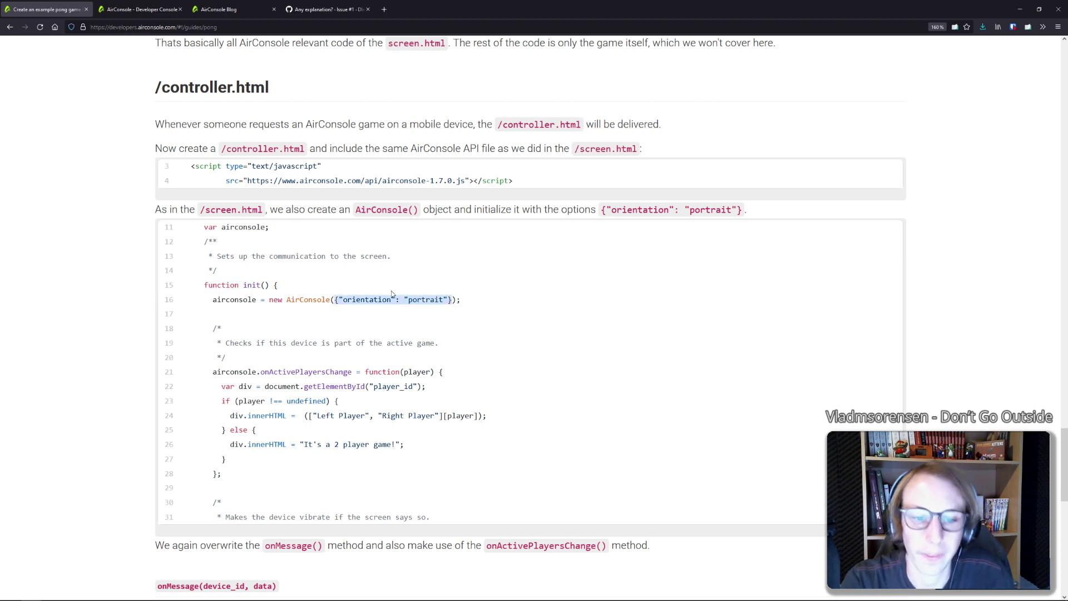
# Bring the Godot editor back to the front
pyautogui.moveTo(134, 595)
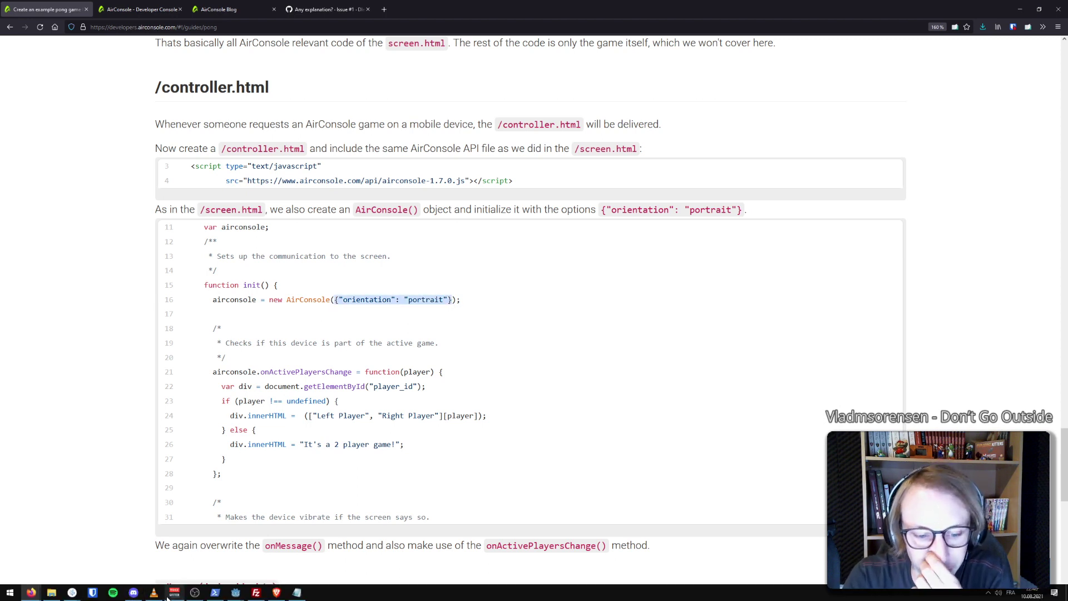
pyautogui.moveTo(174, 594)
pyautogui.moveTo(240, 594)
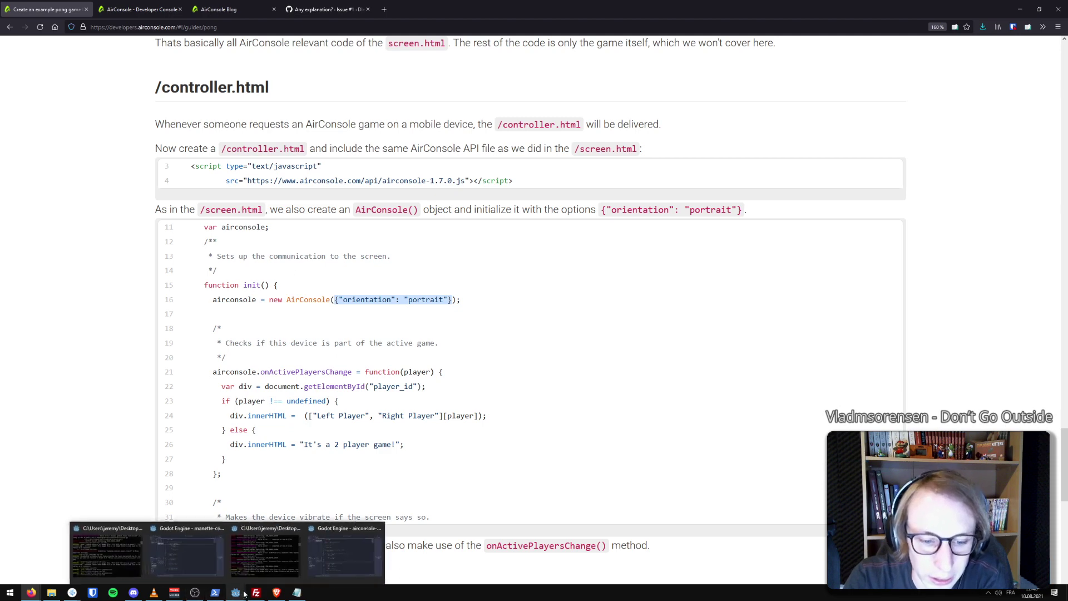
pyautogui.click(219, 567)
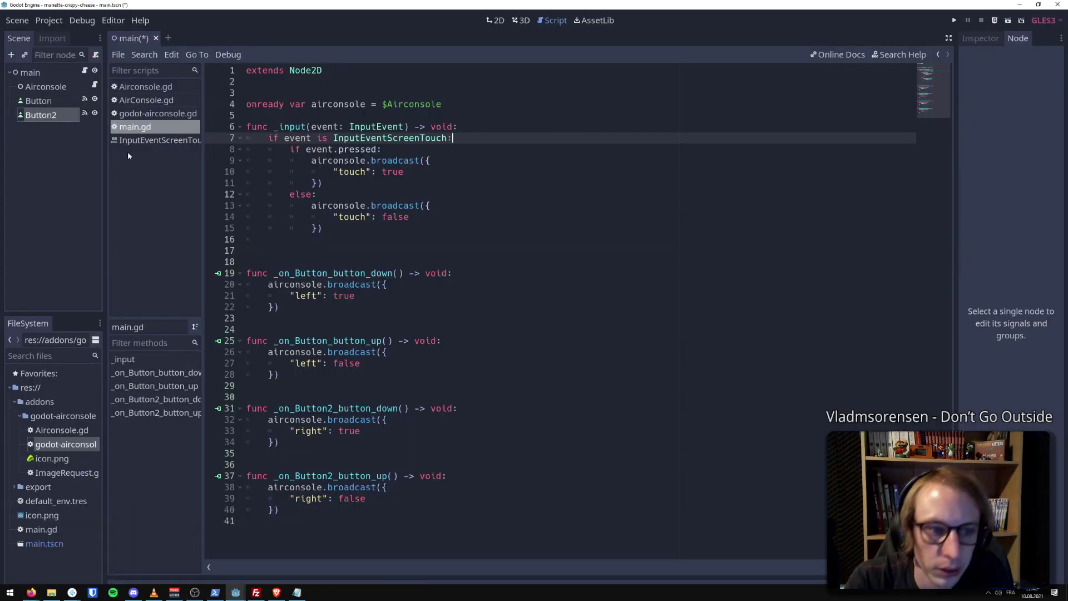
# Open the Airconsole node's Airconsole.gd script and read down to set_active_players
pyautogui.click(95, 86)
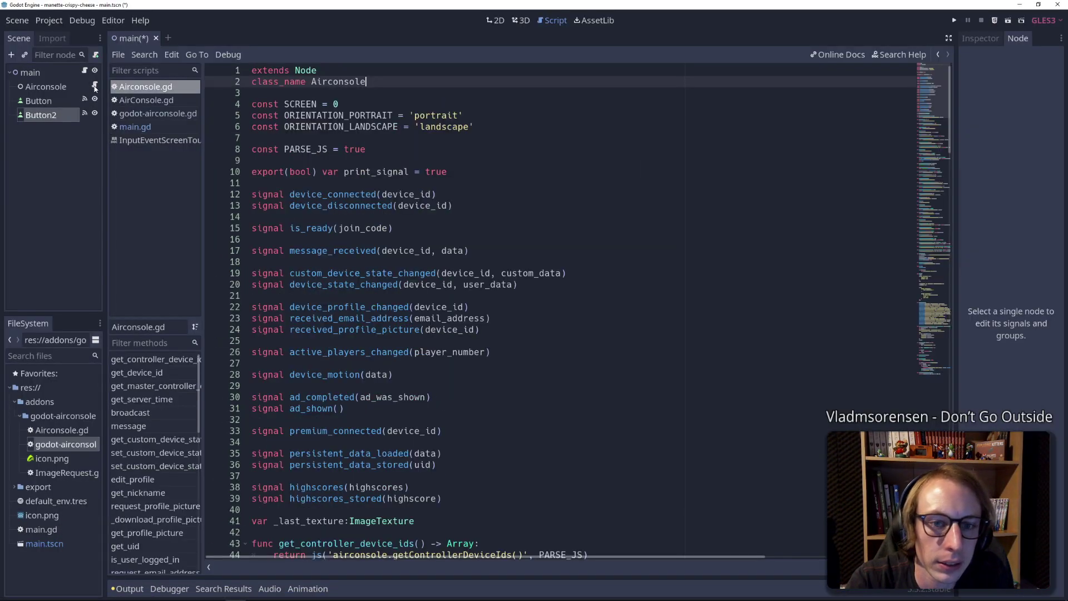
pyautogui.scroll(-2, 374, 258)
pyautogui.scroll(-4, 374, 259)
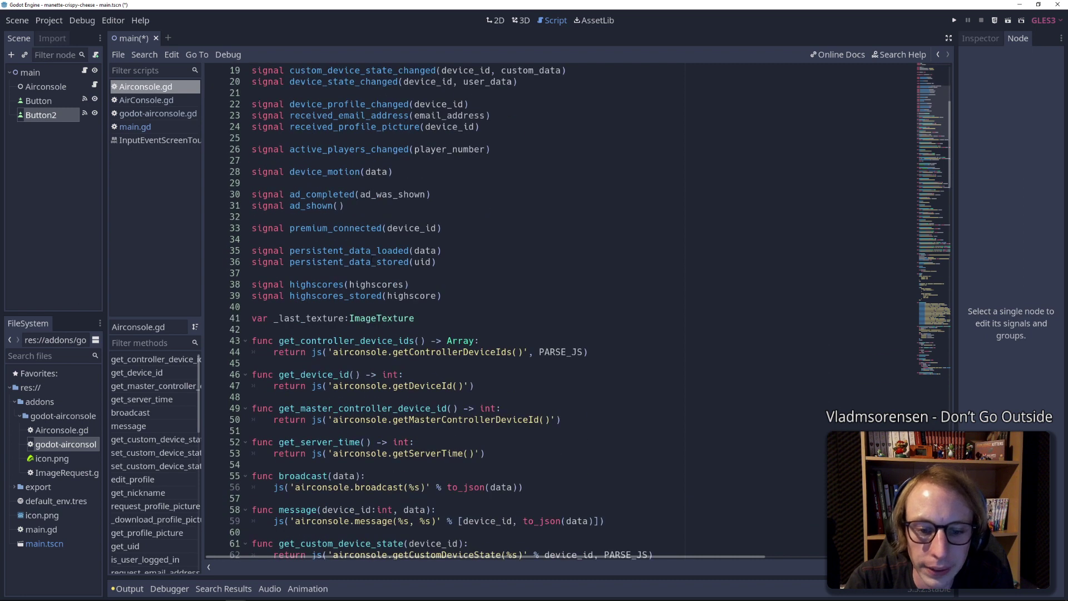
pyautogui.scroll(-4, 372, 262)
pyautogui.scroll(-1, 372, 260)
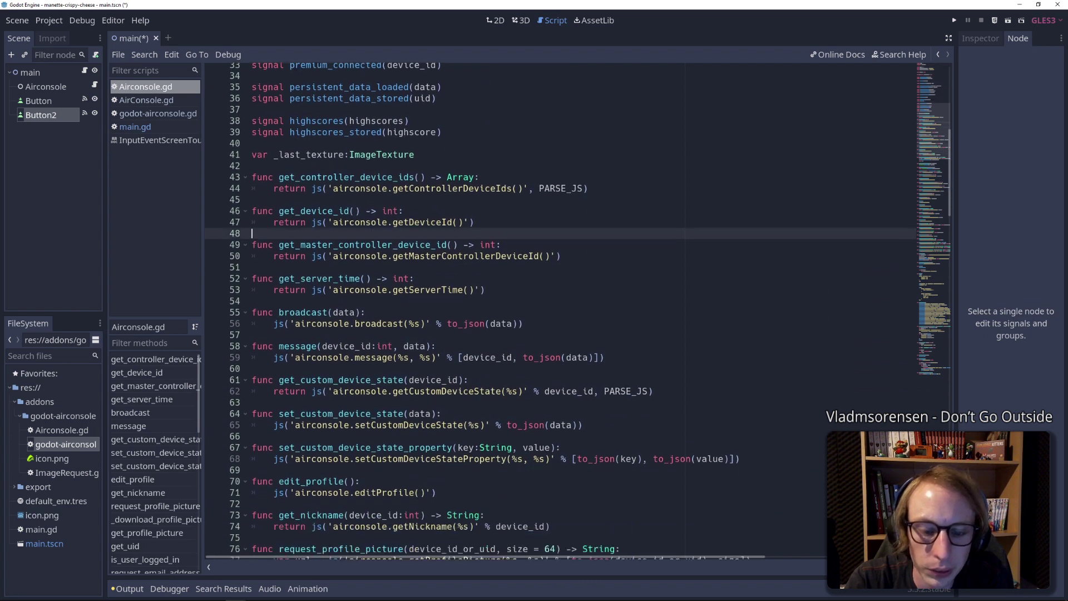
pyautogui.scroll(-3, 372, 259)
pyautogui.scroll(-2, 372, 260)
pyautogui.scroll(-1, 371, 259)
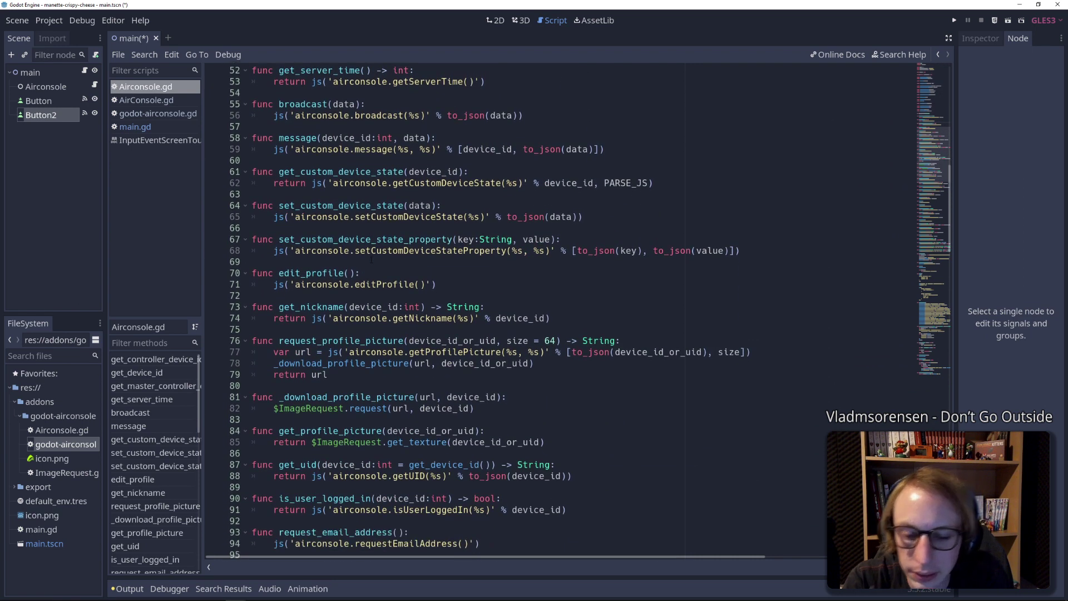
pyautogui.scroll(-2, 368, 261)
pyautogui.scroll(-2, 369, 261)
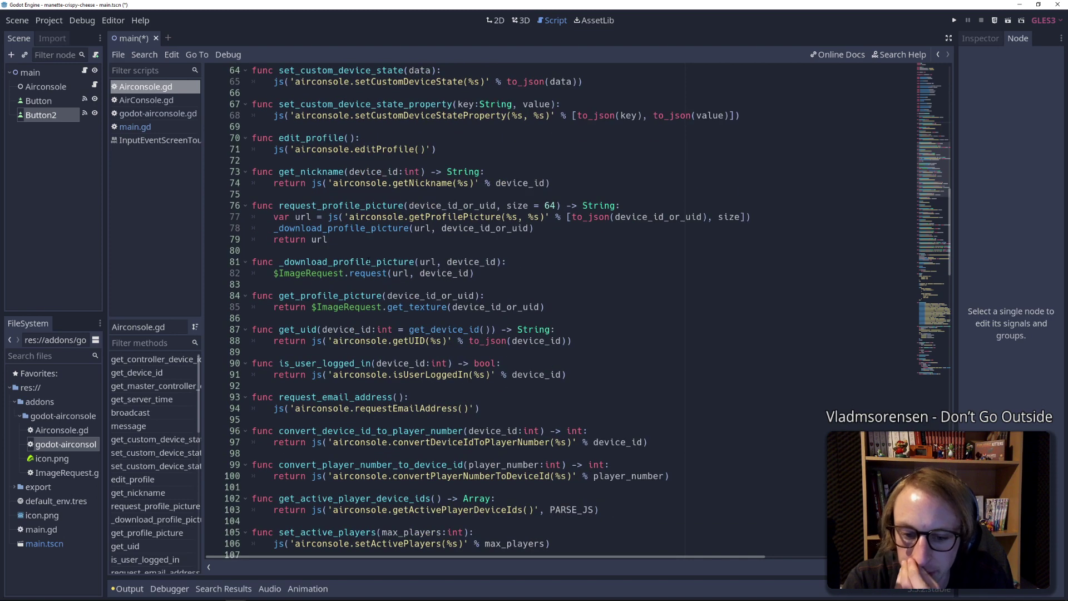
pyautogui.scroll(-4, 368, 261)
pyautogui.scroll(-4, 368, 261)
pyautogui.click(367, 261)
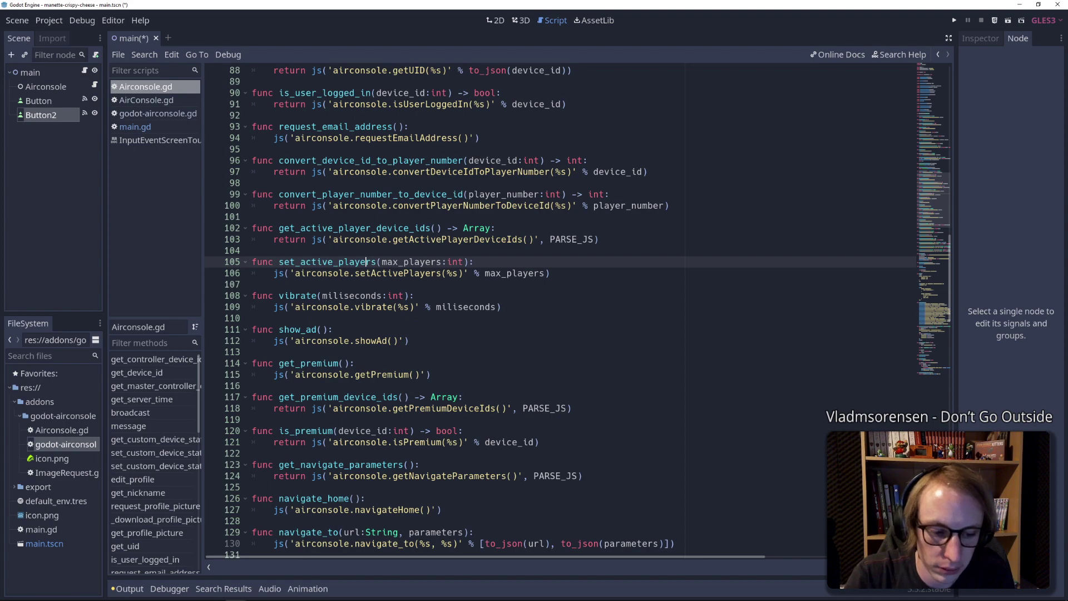
# Glance at the Pong guide in the browser, then return to Godot
pyautogui.moveTo(28, 594)
pyautogui.click(100, 570)
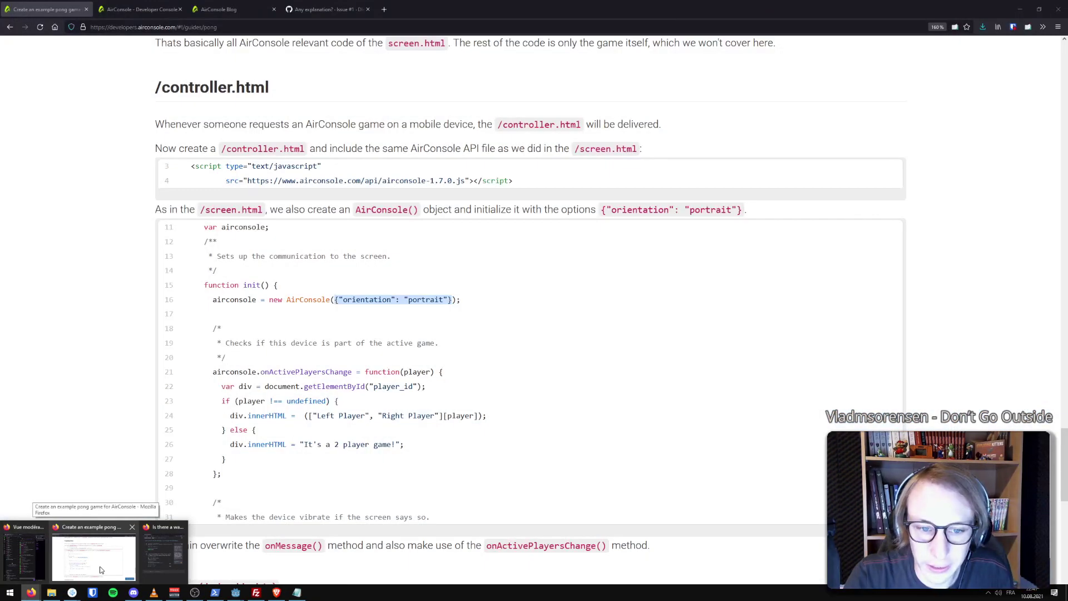
pyautogui.hotkey('alt', 'Tab')
# Find 'new' in Airconsole.gd and paste the orientation option into AirConsole( on line 177
pyautogui.click(402, 329)
pyautogui.hotkey('ctrl', 'f')
pyautogui.write('ne')
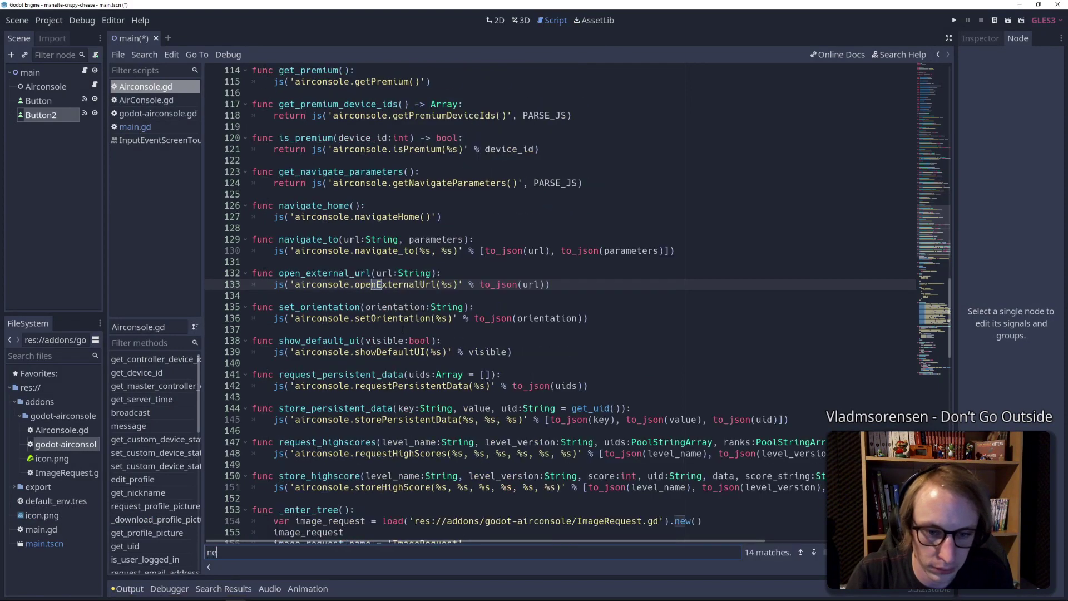
pyautogui.write('w')
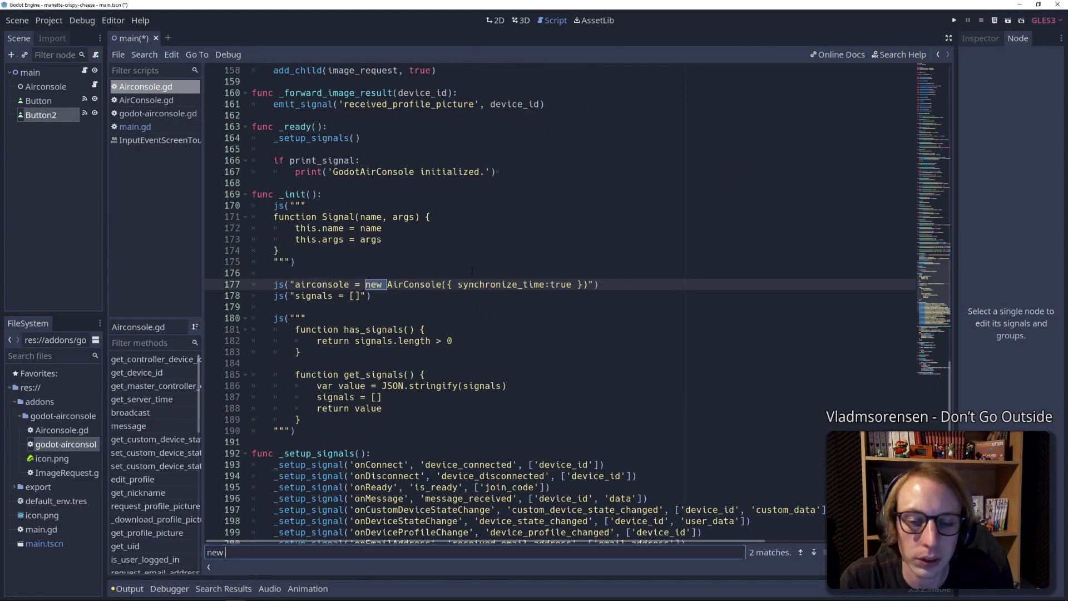
pyautogui.click(448, 284)
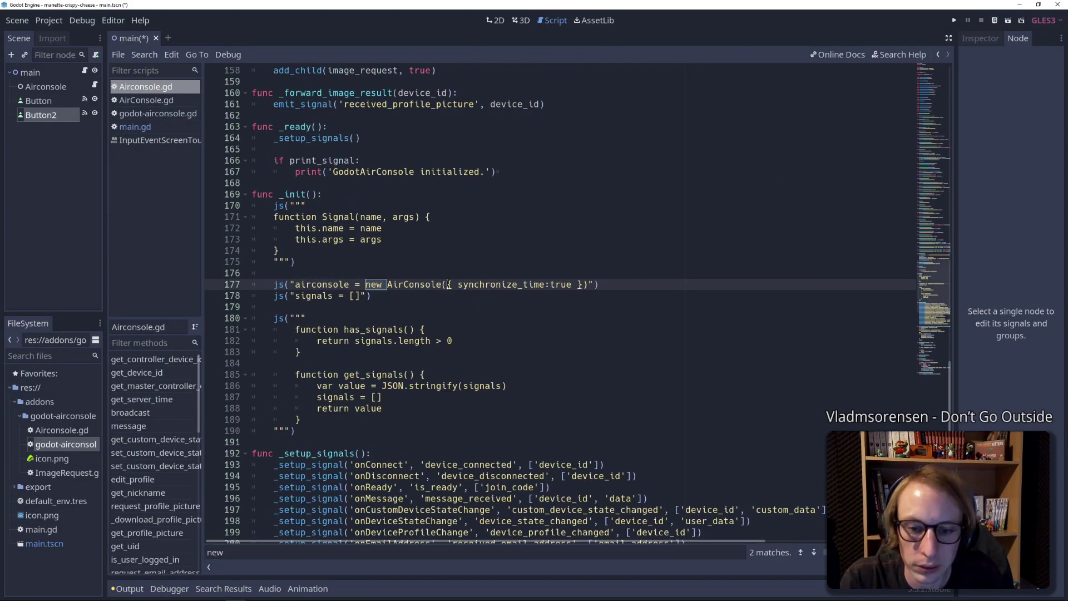
pyautogui.write('{"orientation": "portrait"}')
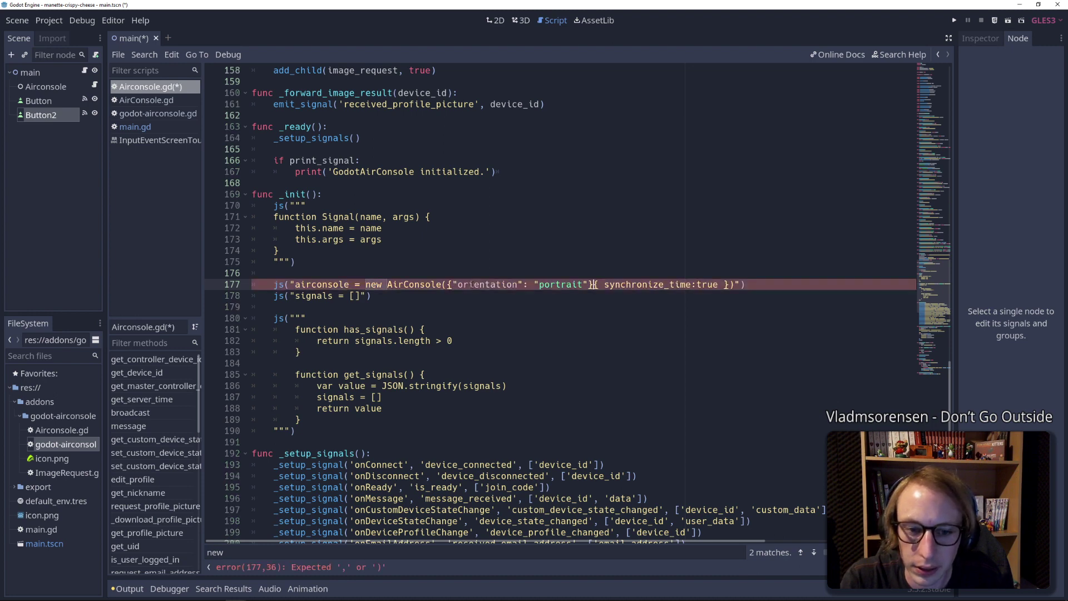
# Escape the quotes around orientation and portrait, add a comma before synchronize_time, and save
pyautogui.doubleClick(472, 285)
pyautogui.click(453, 285)
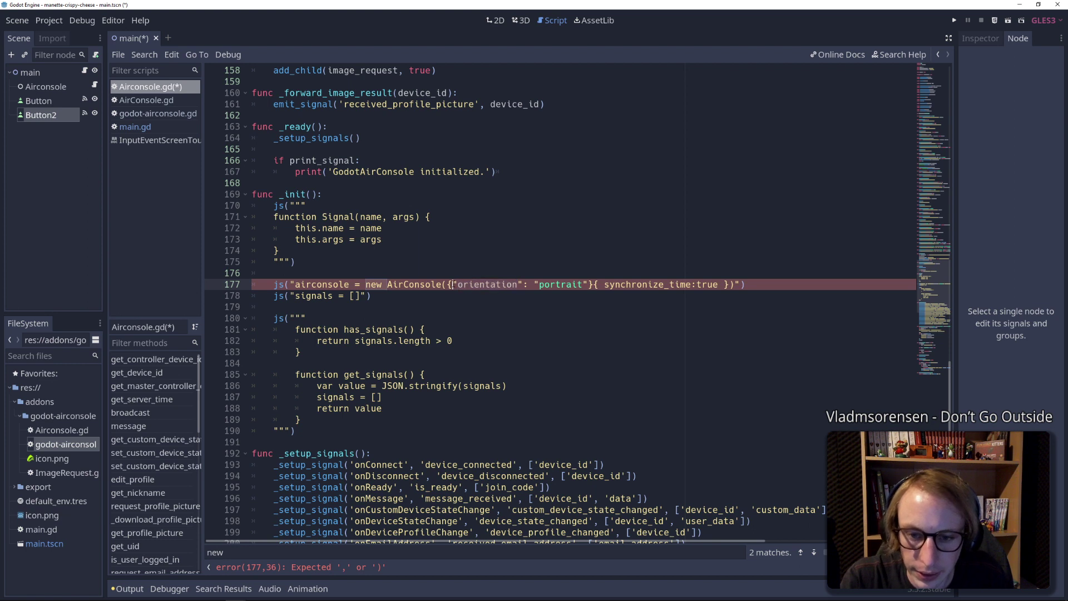
pyautogui.write('\\')
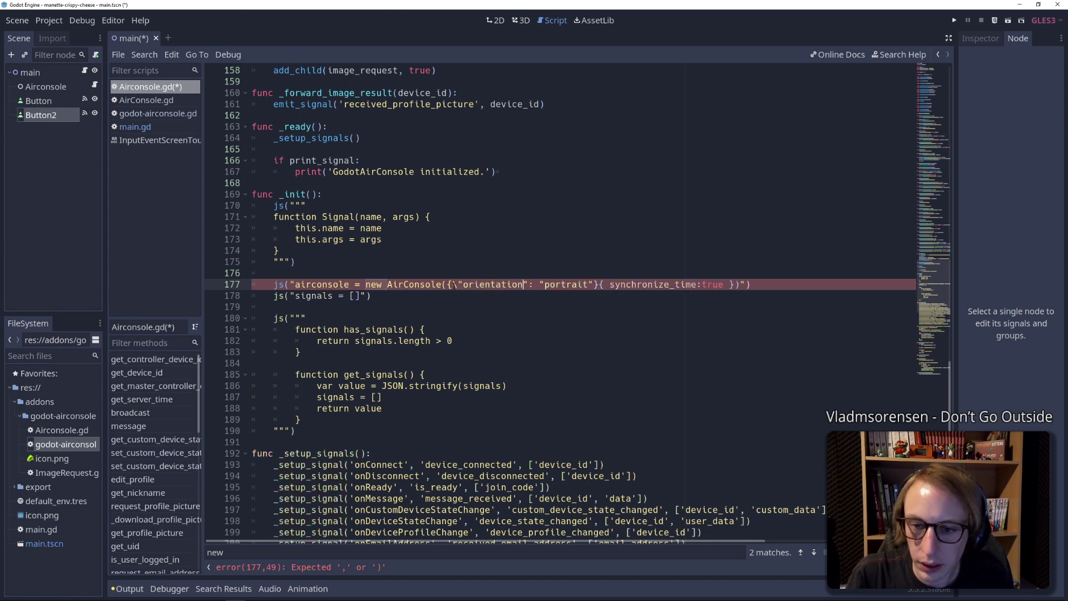
pyautogui.press('BackSpace')
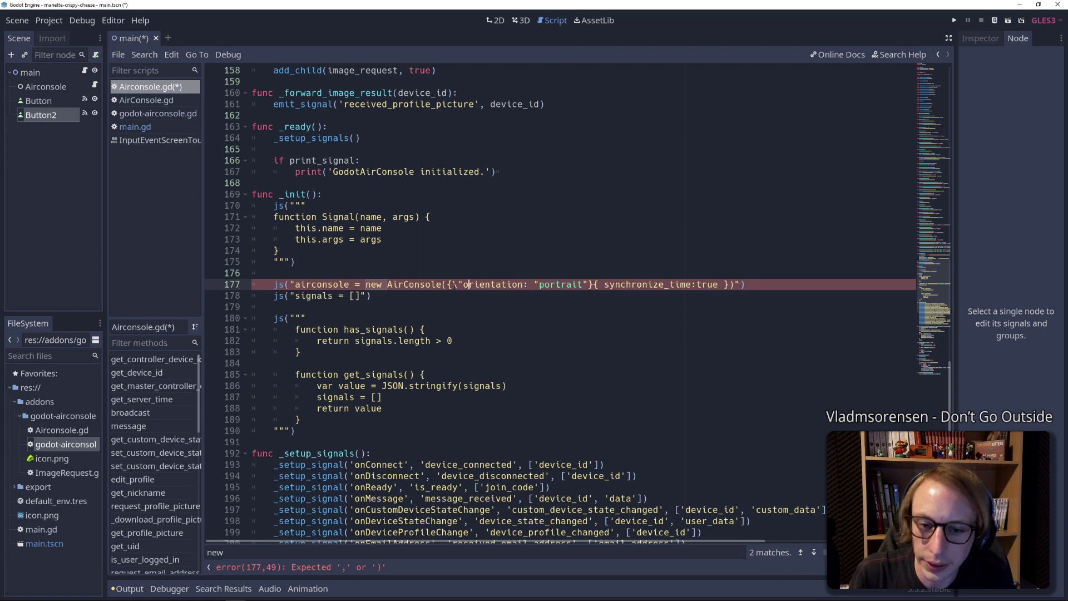
pyautogui.press('BackSpace')
pyautogui.press('BackSpace')
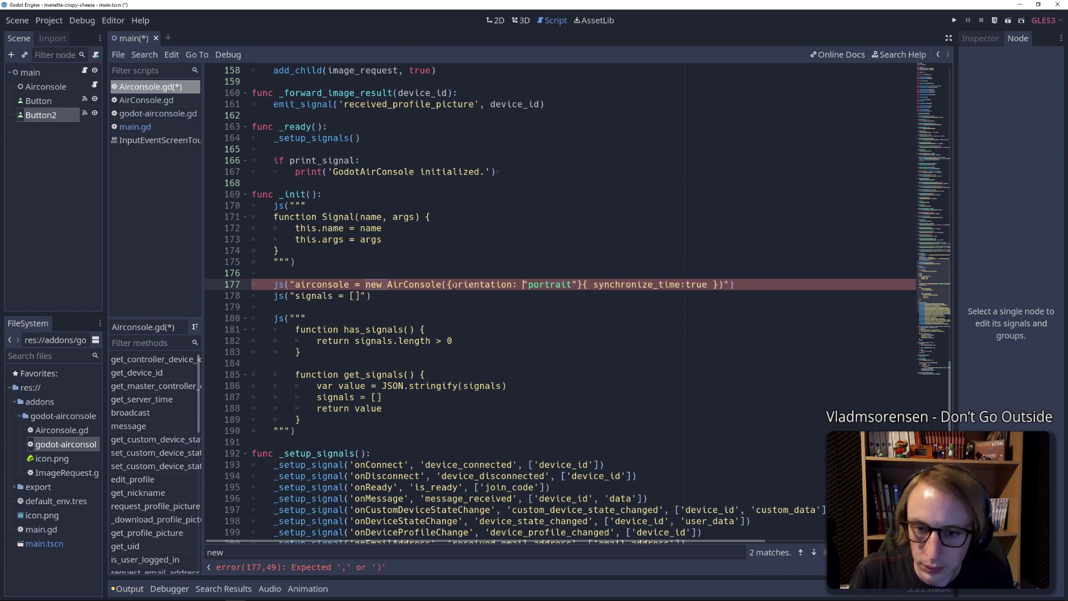
pyautogui.write('\\')
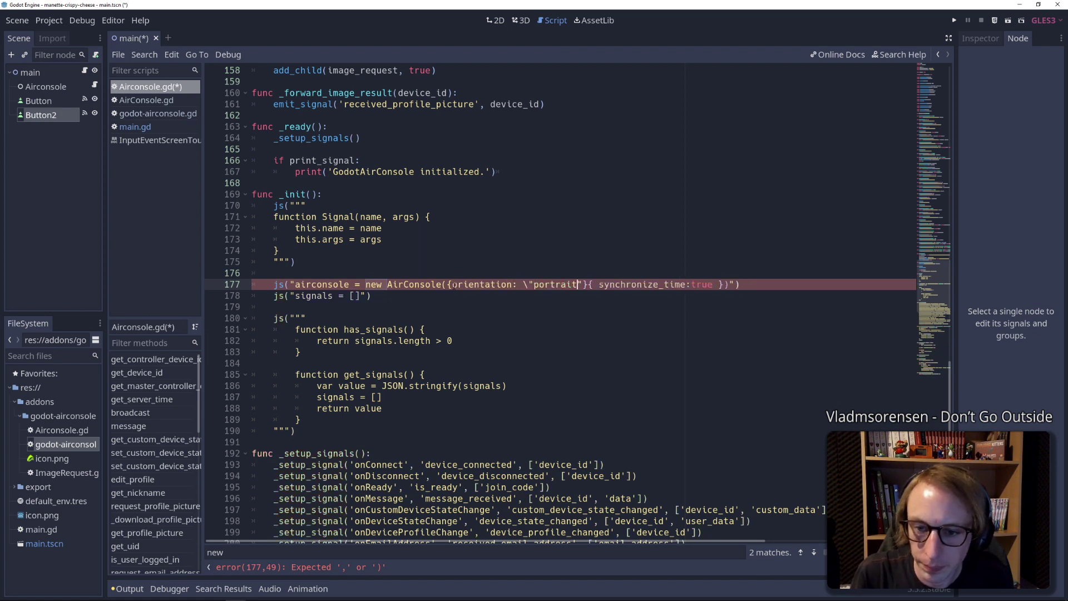
pyautogui.write('\\')
pyautogui.press('Delete')
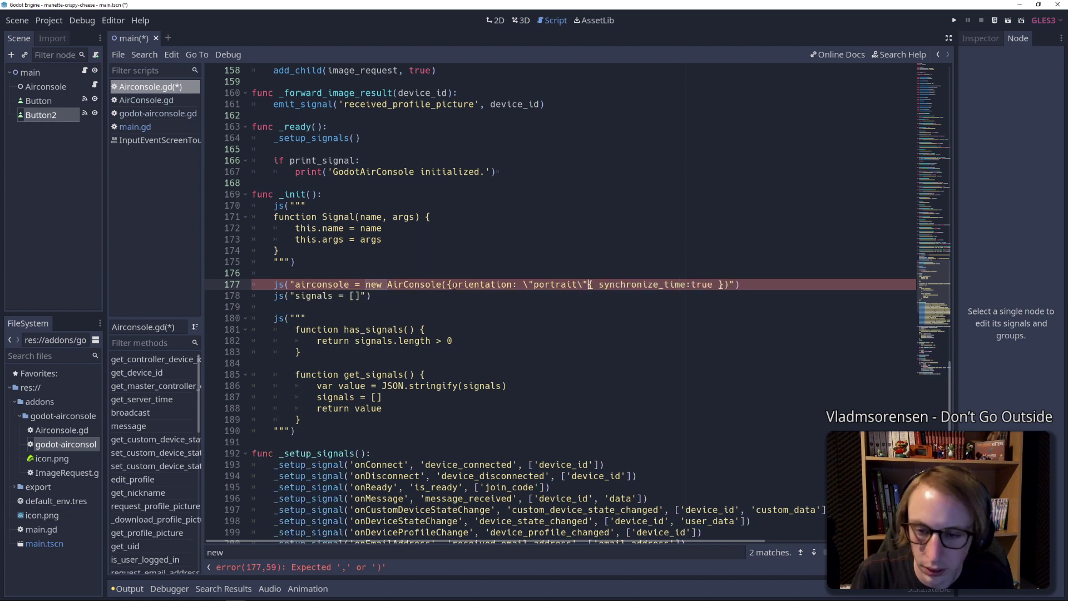
pyautogui.press('Delete')
pyautogui.write(',')
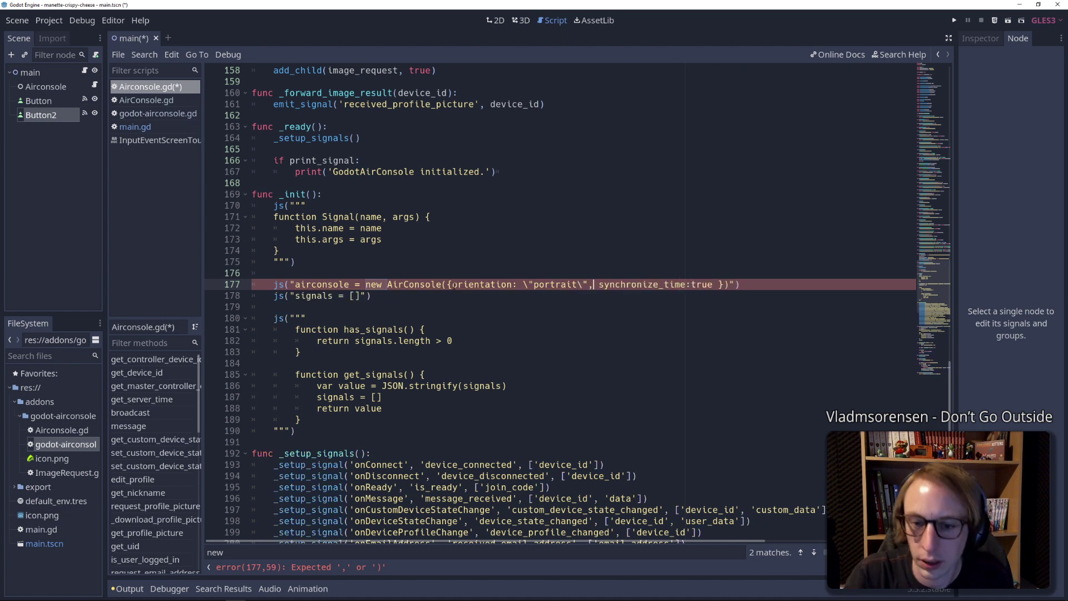
pyautogui.click(433, 325)
pyautogui.press('Up')
pyautogui.hotkey('ctrl', 's')
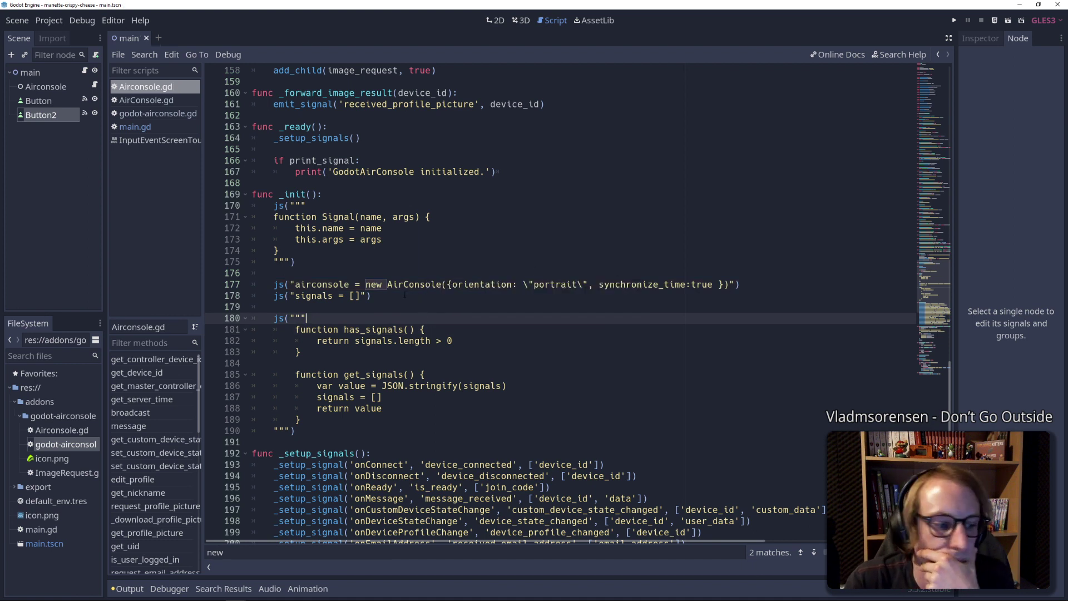
# Re-export the HTML5 build as controller.html, overwriting the old file, and close the Export window
pyautogui.click(54, 24)
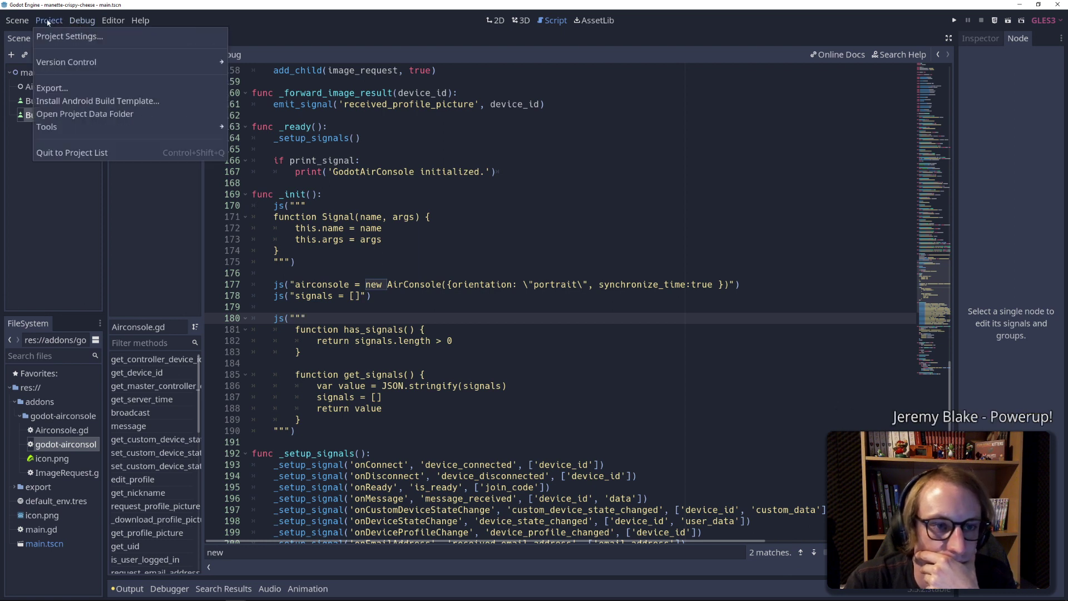
pyautogui.click(83, 89)
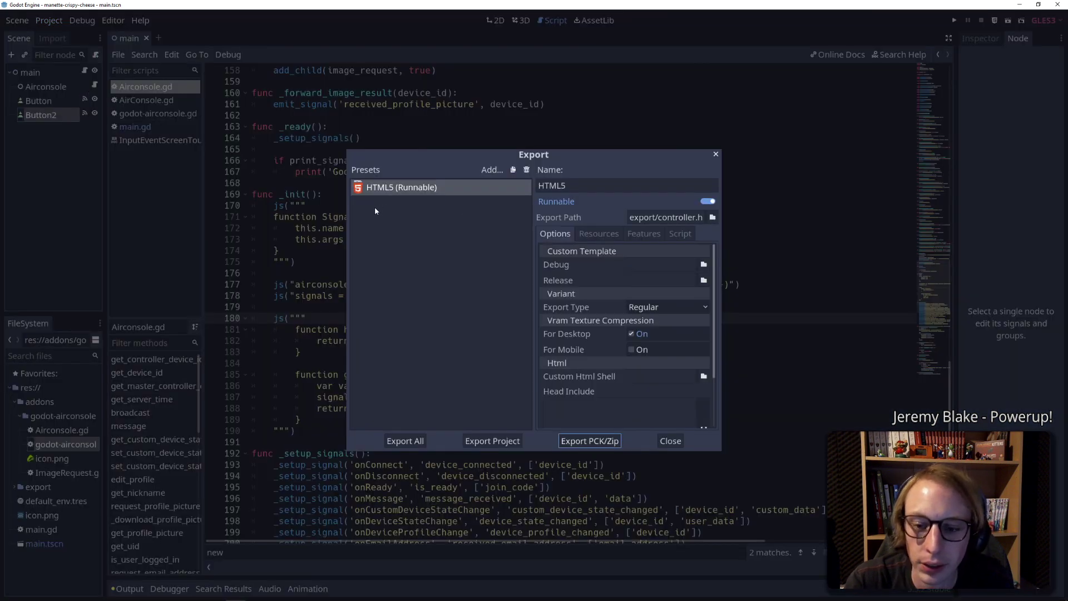
pyautogui.click(510, 442)
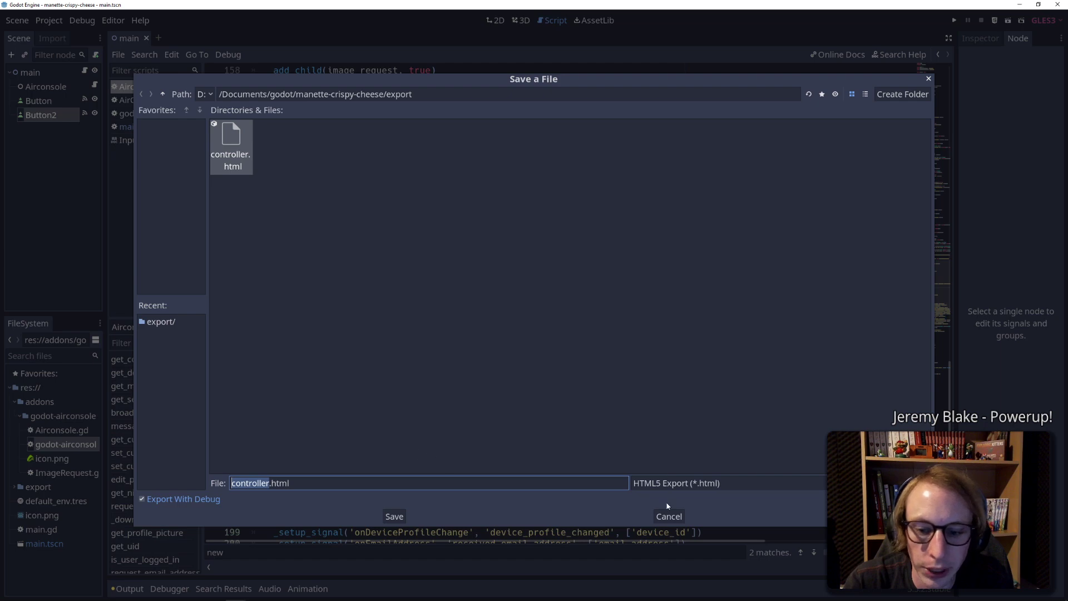
pyautogui.click(394, 516)
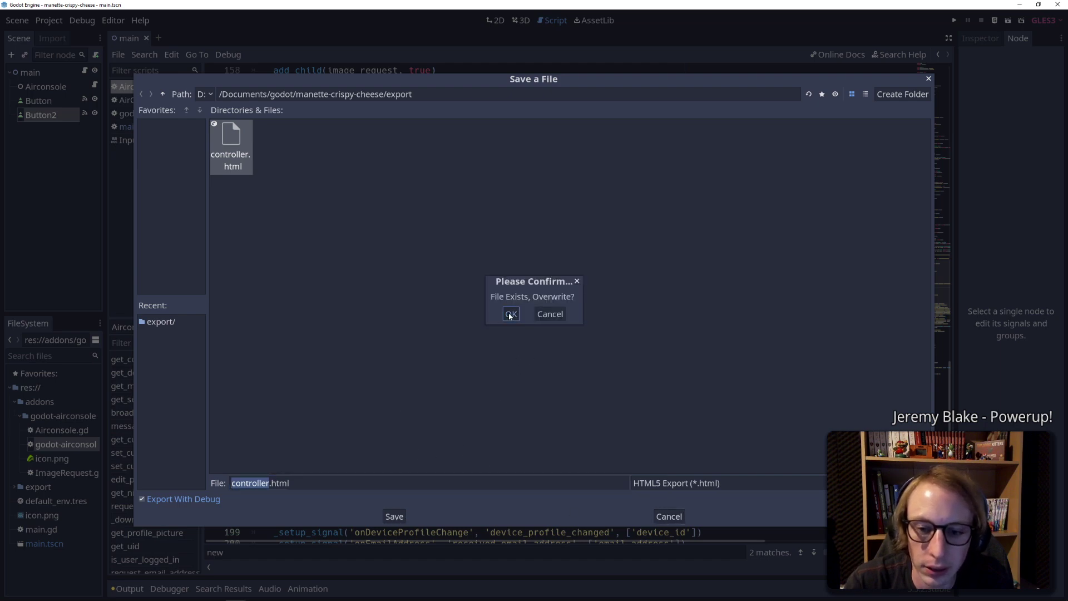
pyautogui.click(510, 315)
pyautogui.click(716, 154)
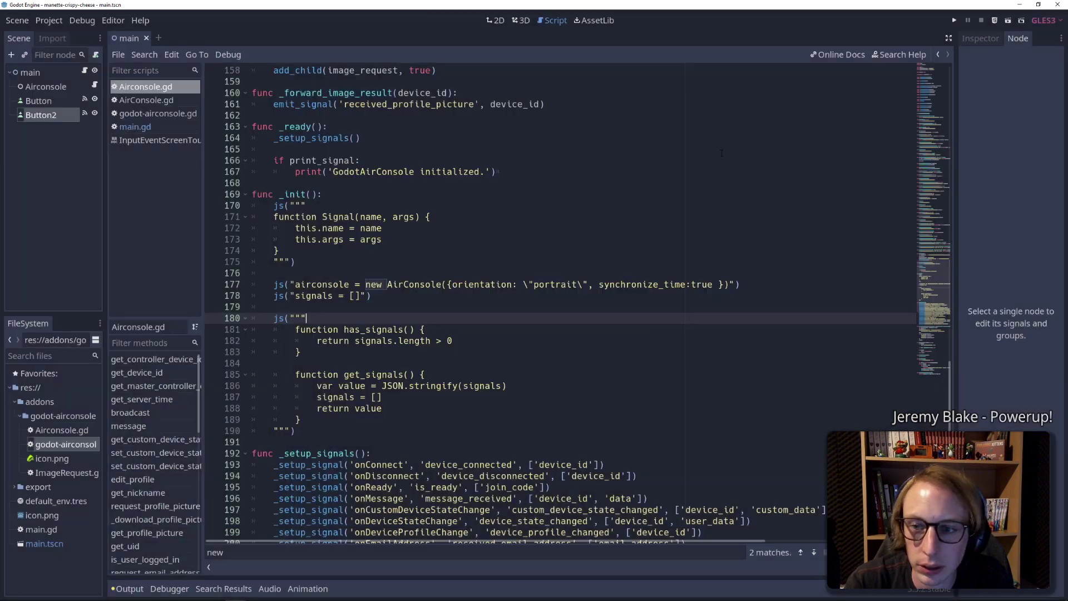
# Minimize Godot and bring up FileZilla and the manette-crispy-cheese/export folder in File Explorer
pyautogui.click(1018, 4)
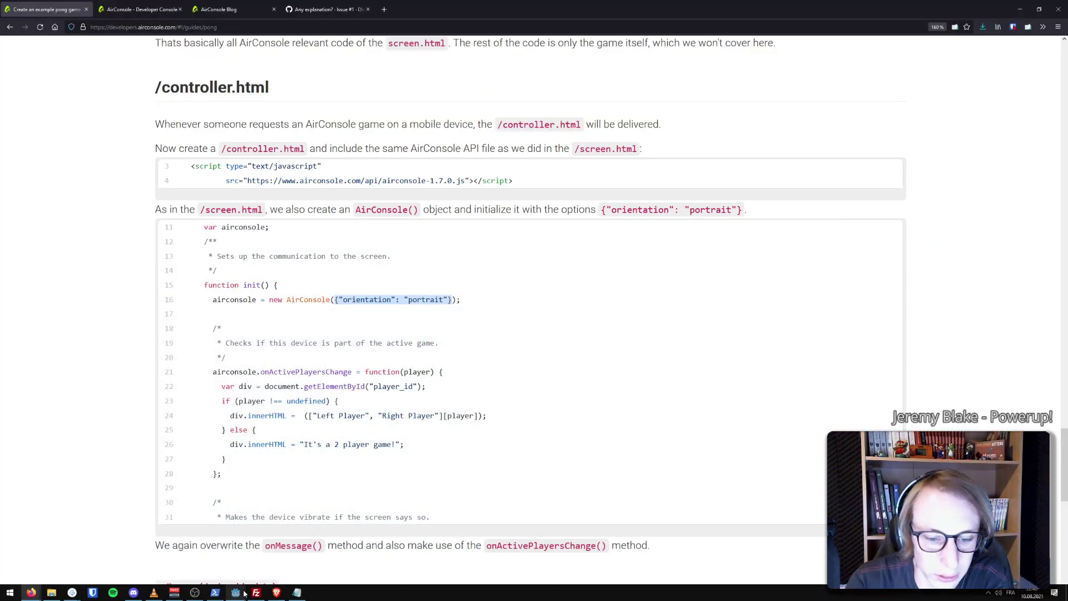
pyautogui.click(256, 592)
pyautogui.click(51, 592)
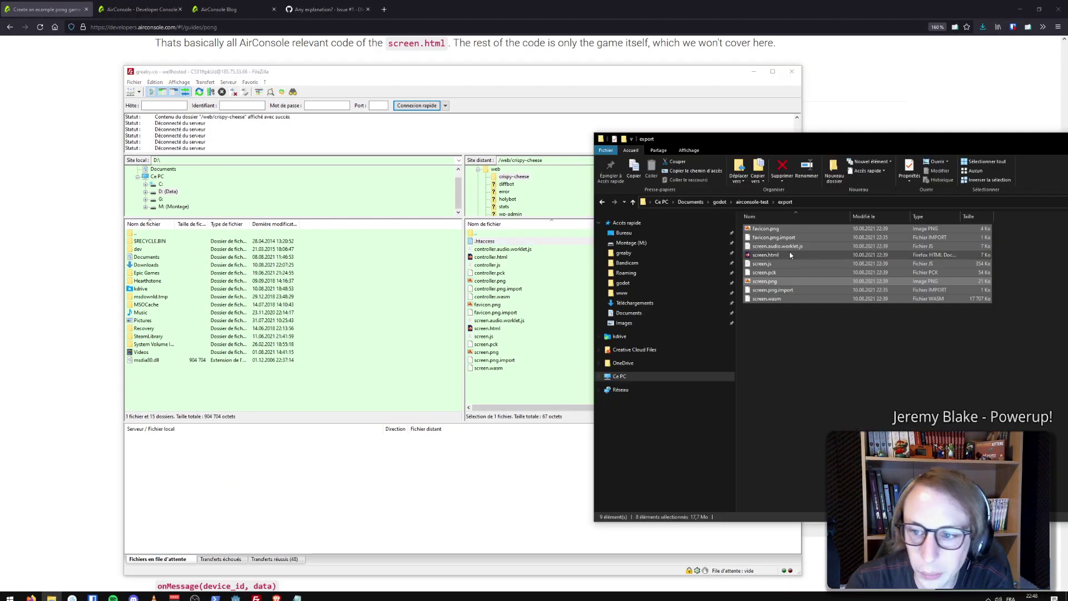
pyautogui.click(720, 202)
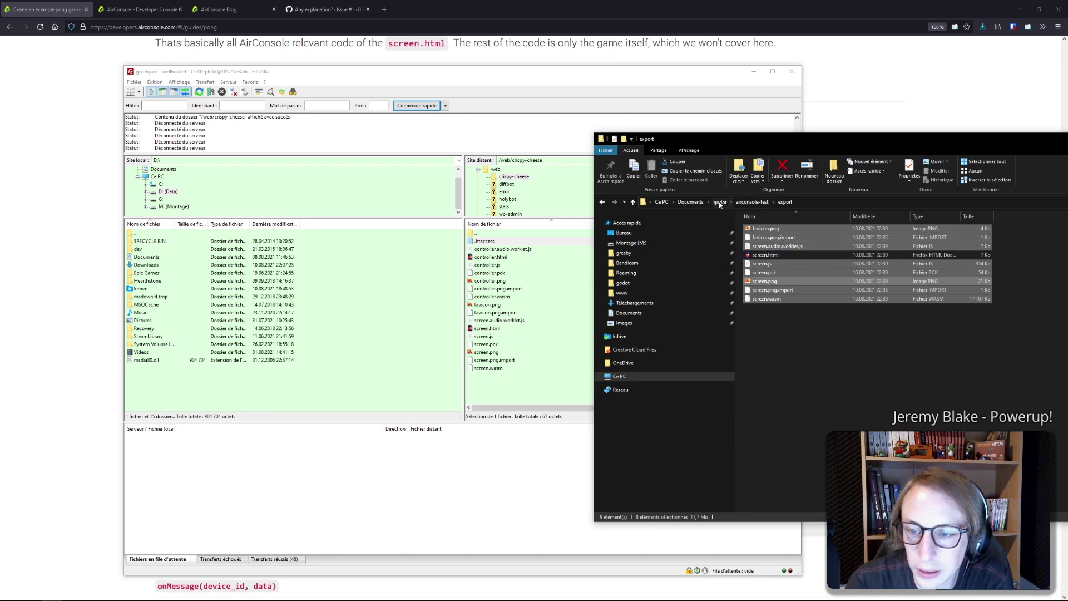
pyautogui.doubleClick(772, 256)
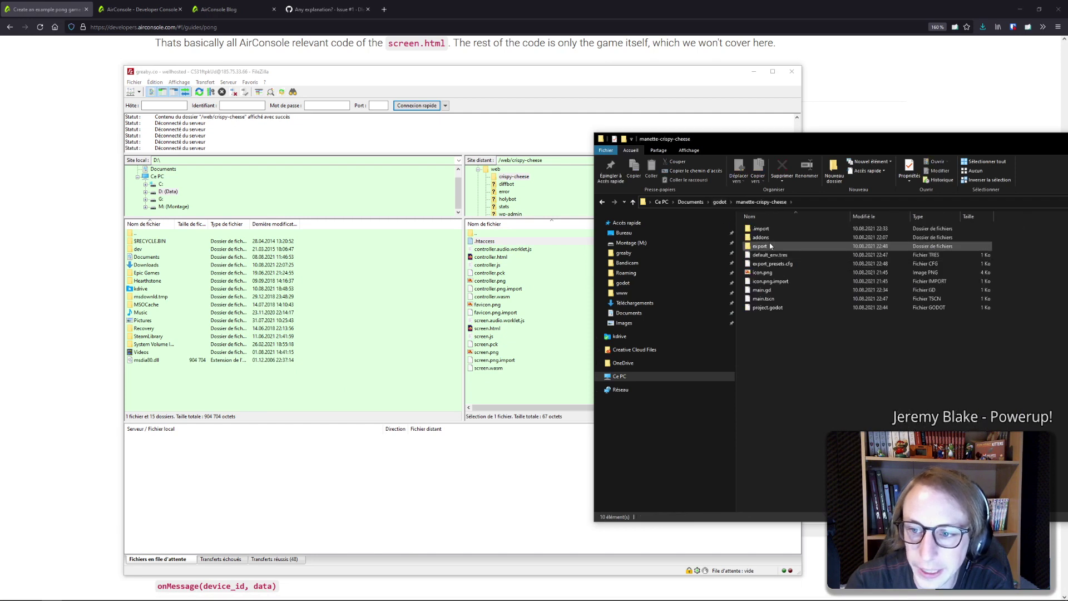
pyautogui.doubleClick(766, 247)
# Select all exported files except controller.html and drag them onto /web/crispy-cheese in FileZilla
pyautogui.hotkey('ctrl', 'a')
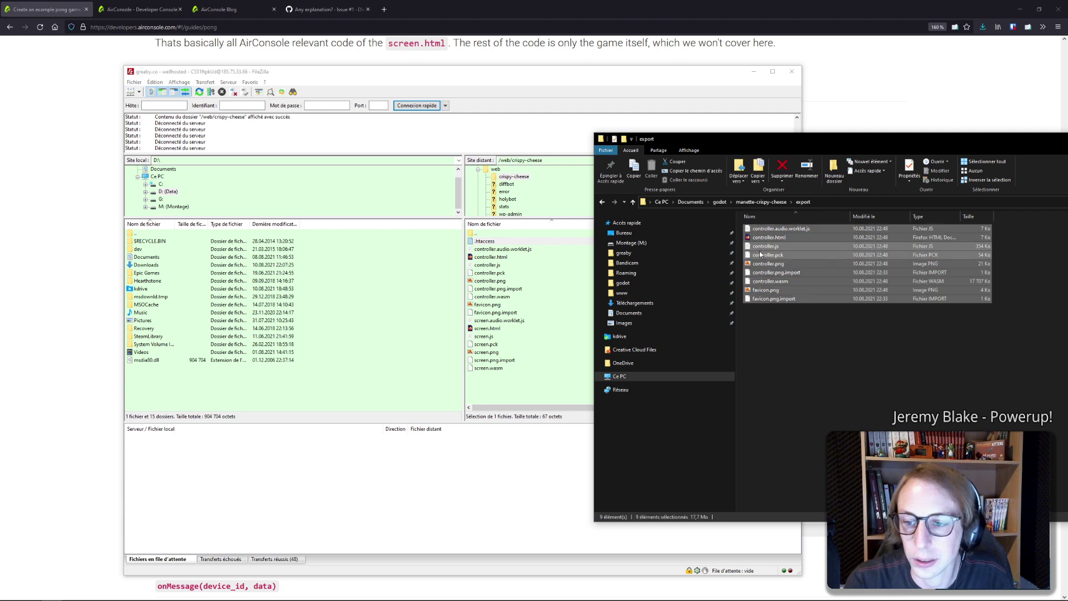
pyautogui.click(769, 238)
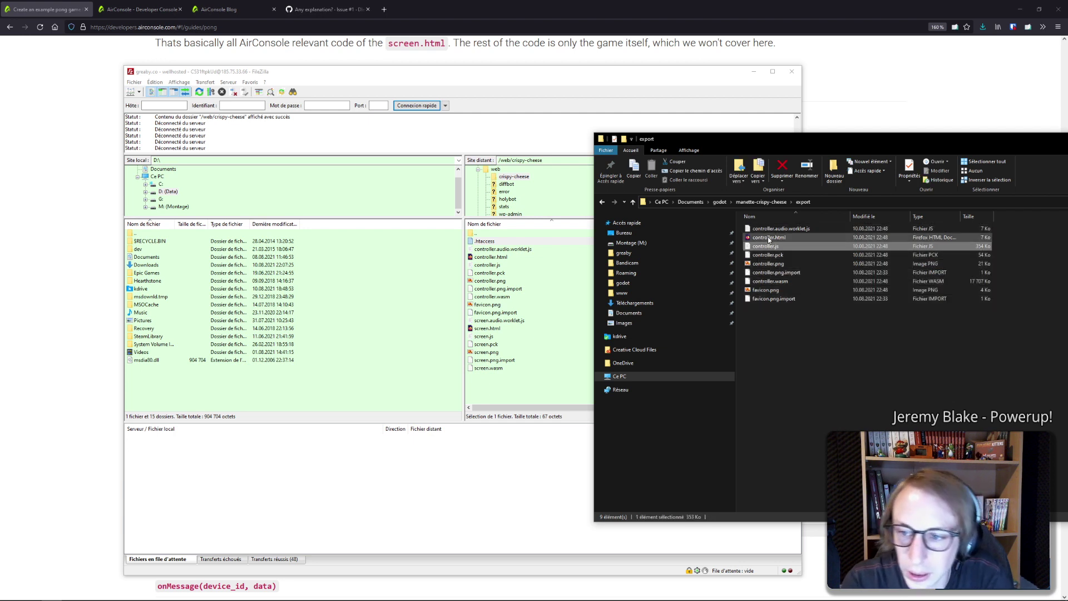
pyautogui.hotkey('ctrl', 'a')
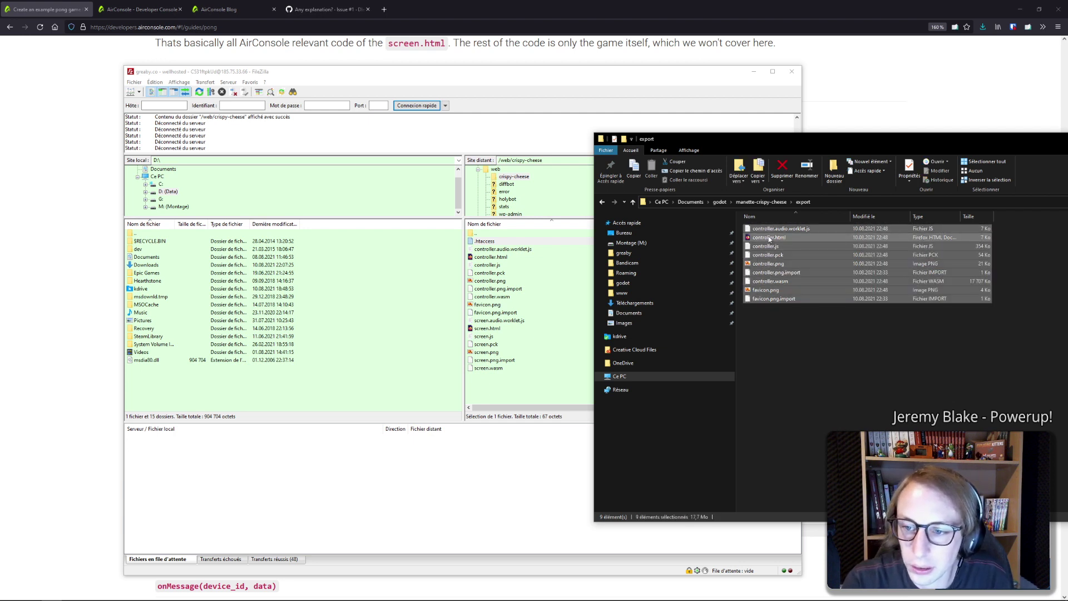
pyautogui.keyDown('ctrl'); pyautogui.click(769, 238); pyautogui.keyUp('ctrl')
pyautogui.moveTo(769, 255); pyautogui.dragTo(552, 306)
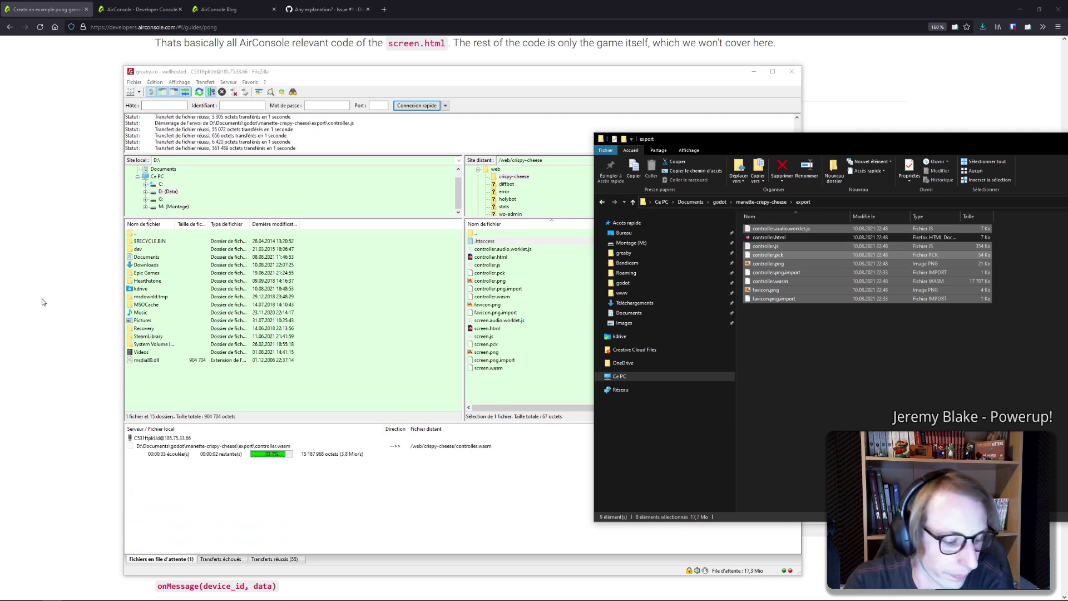
pyautogui.click(84, 222)
# Reload the AirConsole simulator, load the game normally, test it, then return to the Pong guide
pyautogui.hotkey('ctrl', 'Tab')
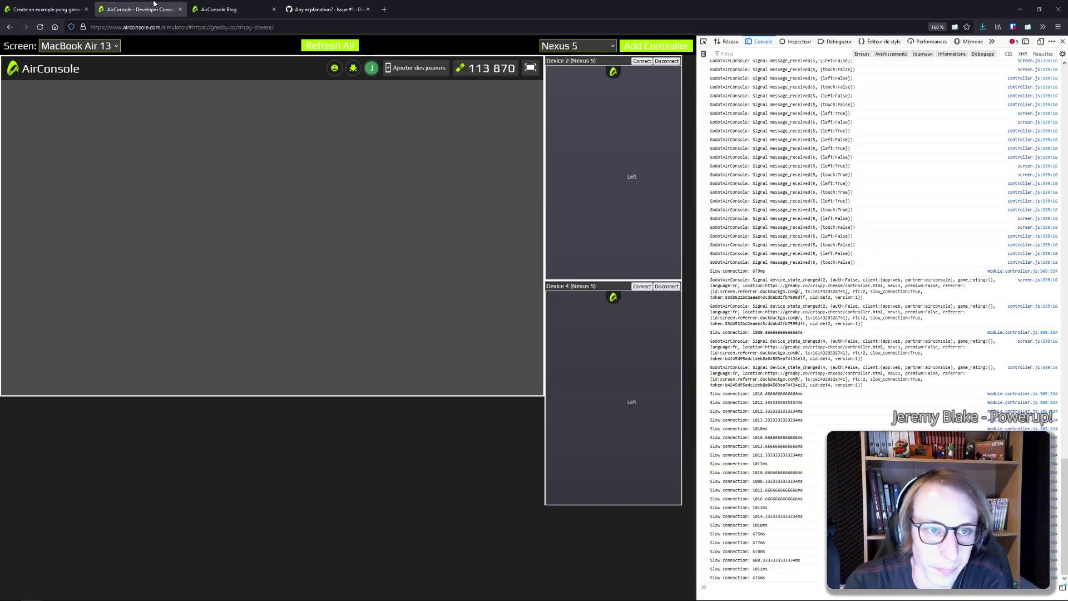
pyautogui.hotkey('ctrl', 'l')
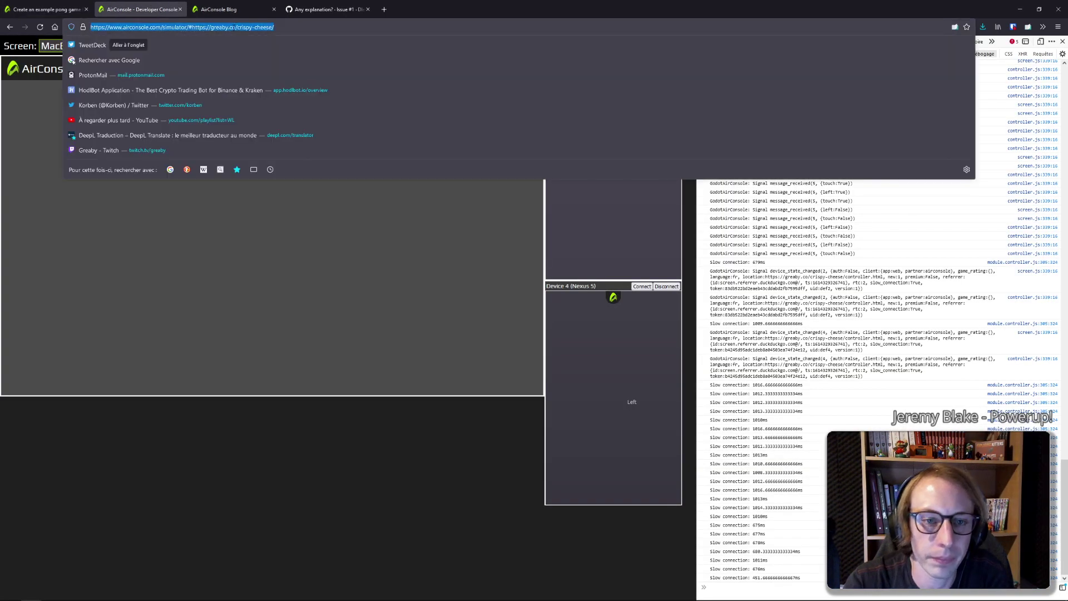
pyautogui.click(231, 44)
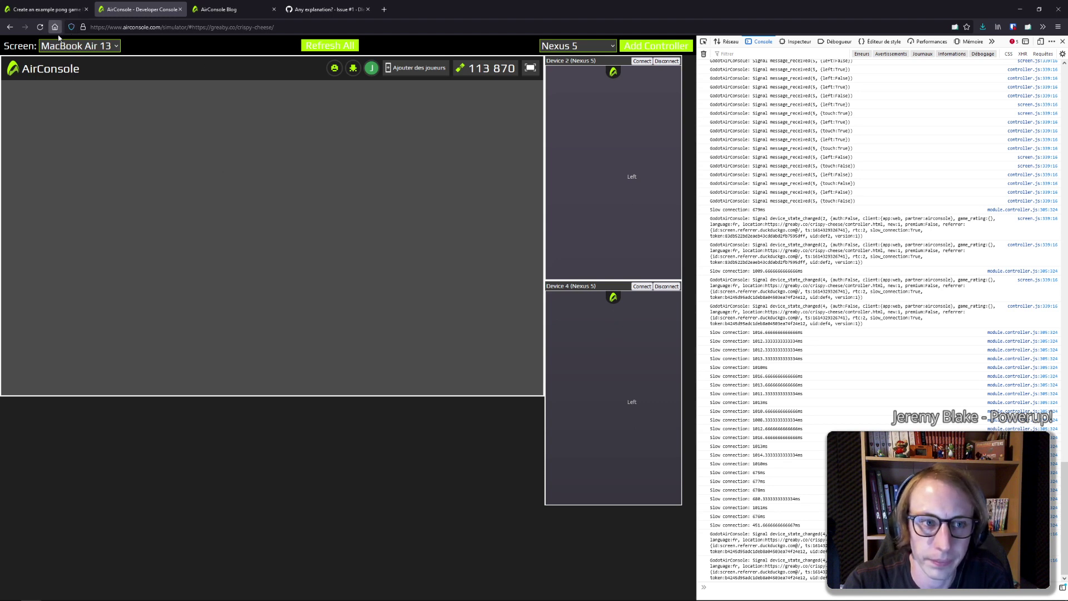
pyautogui.click(40, 27)
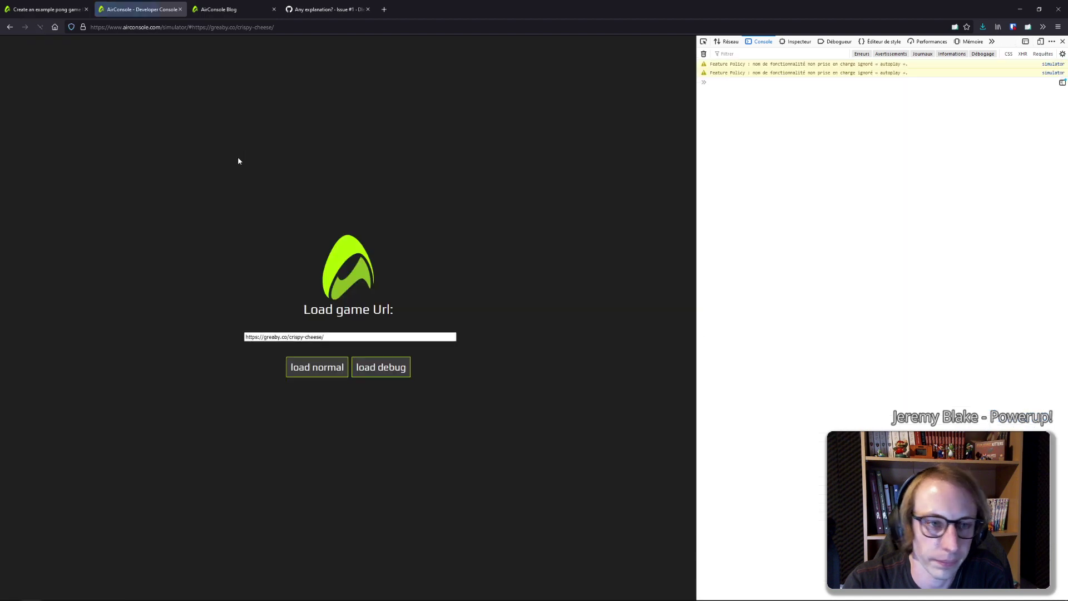
pyautogui.click(332, 366)
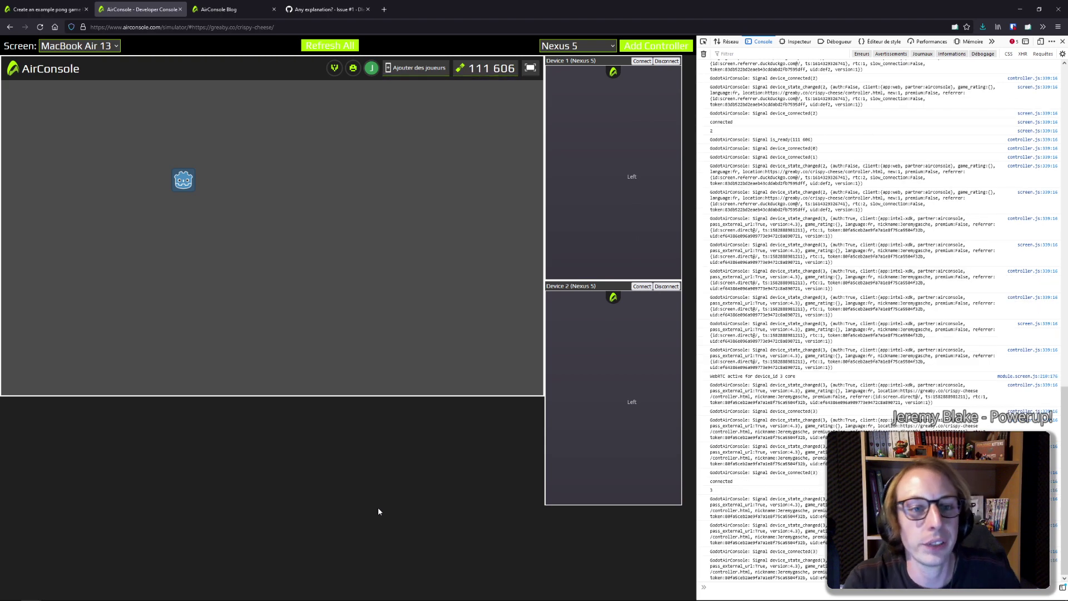
pyautogui.click(38, 5)
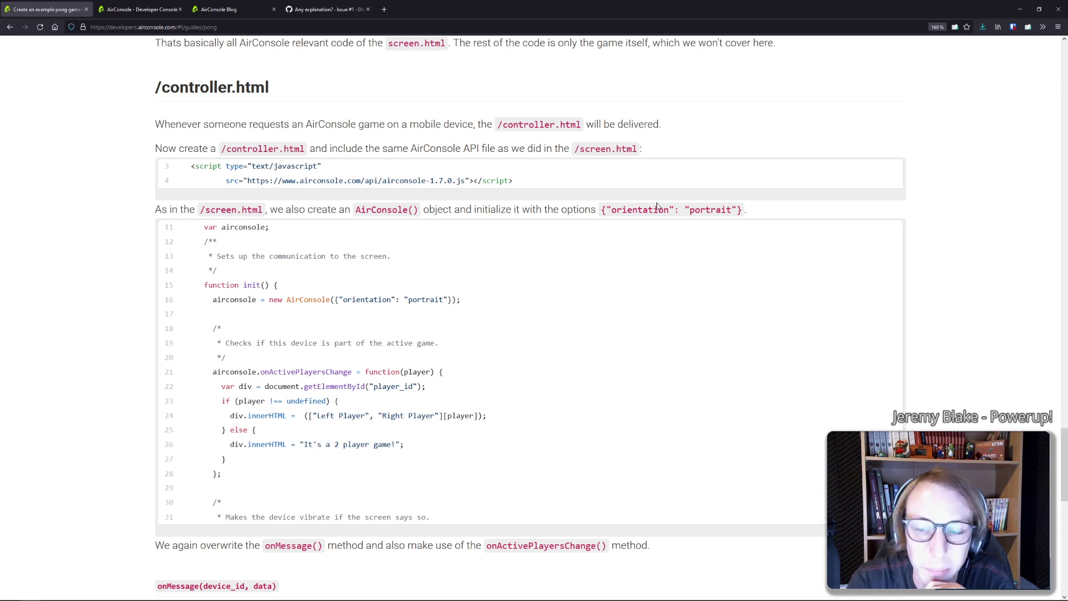
# Scroll through the Pong guide and go to the AirConsole API reference page
pyautogui.scroll(-10, 354, 356)
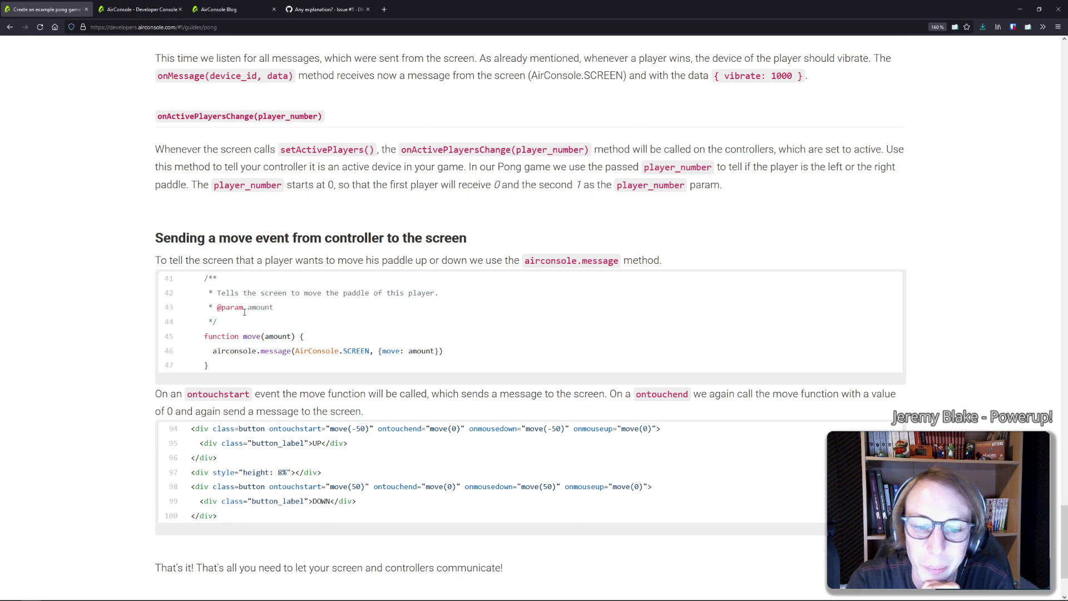
pyautogui.scroll(-2, 241, 315)
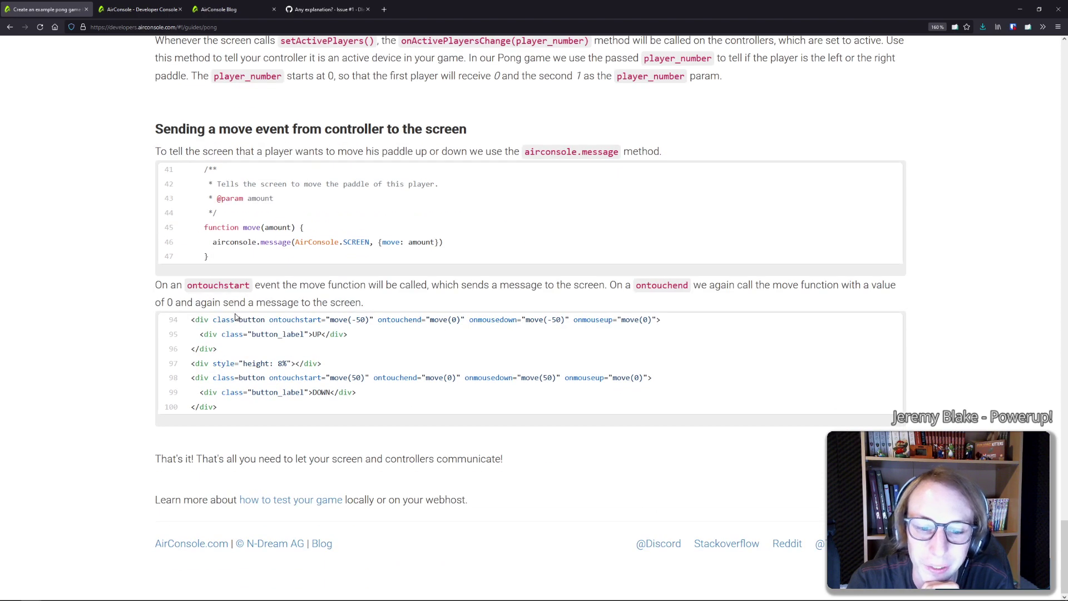
pyautogui.scroll(10, 235, 317)
pyautogui.scroll(8, 234, 315)
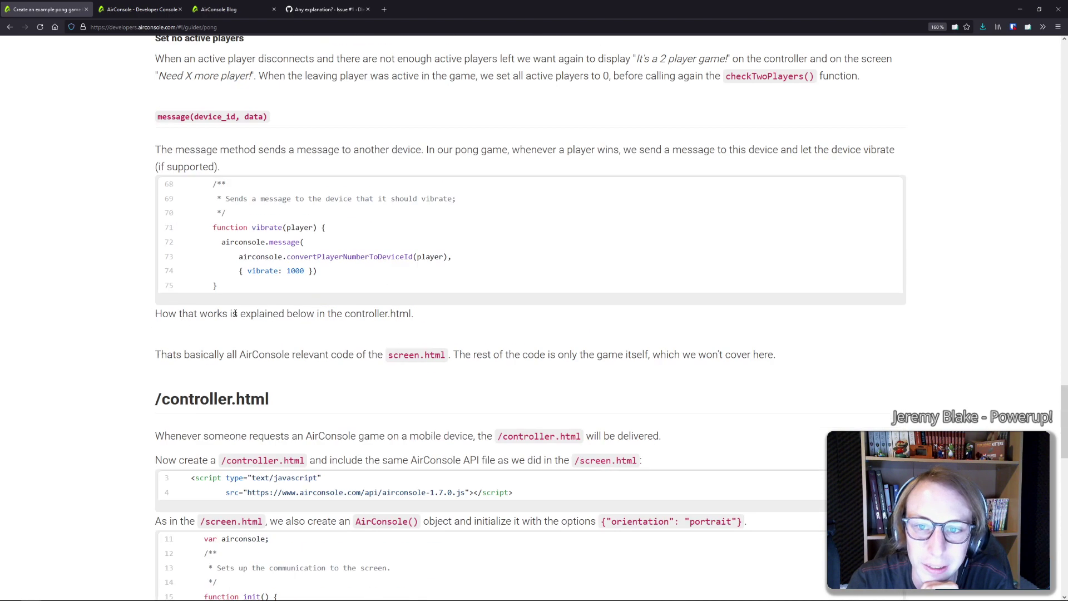
pyautogui.scroll(8, 626, 411)
pyautogui.scroll(10, 511, 375)
pyautogui.scroll(10, 306, 257)
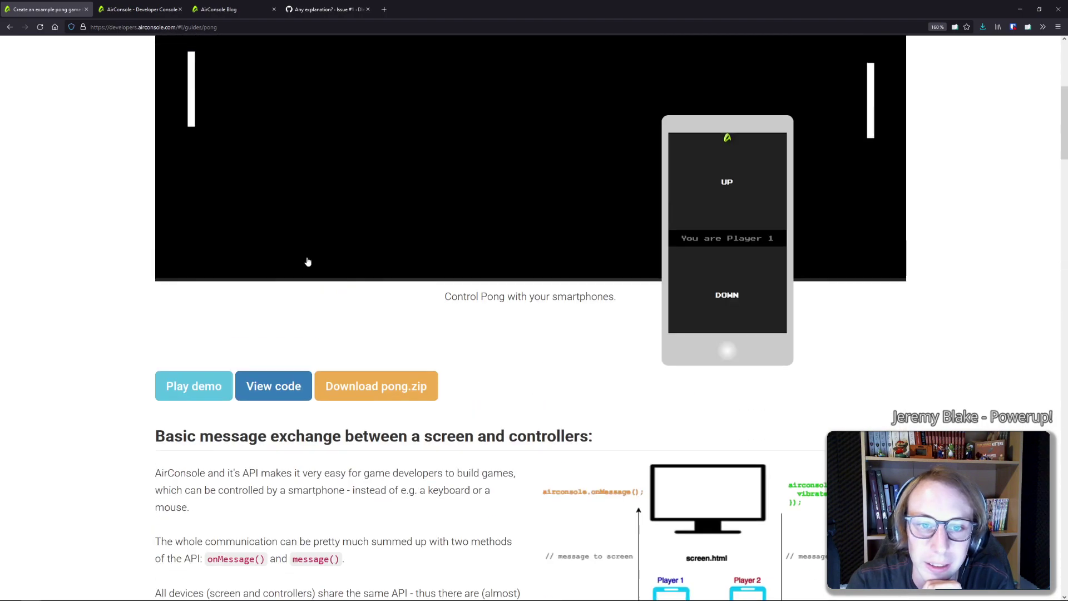
pyautogui.scroll(6, 310, 280)
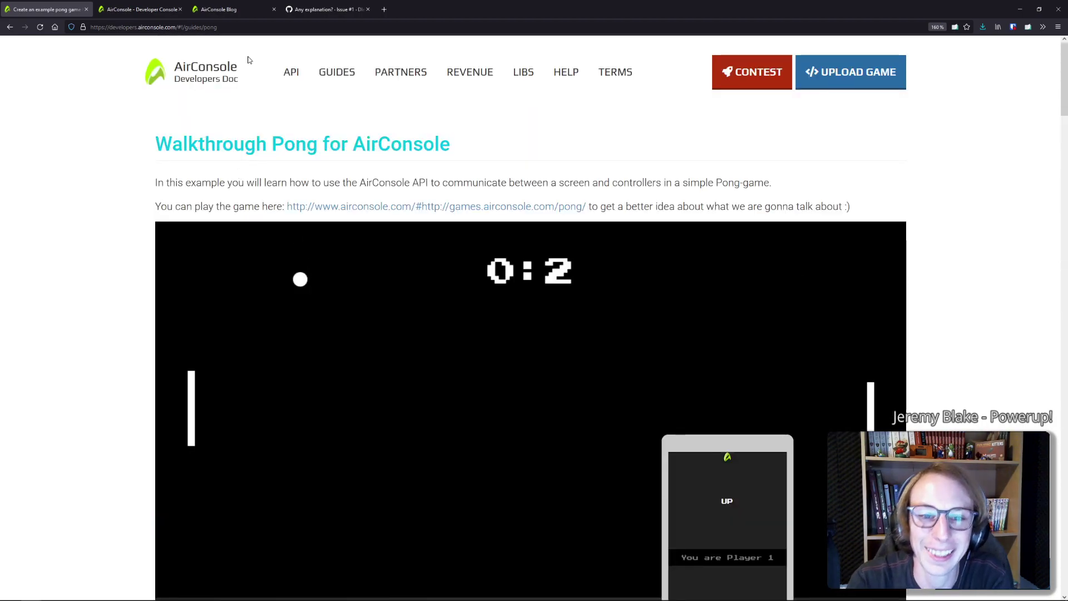
pyautogui.click(291, 72)
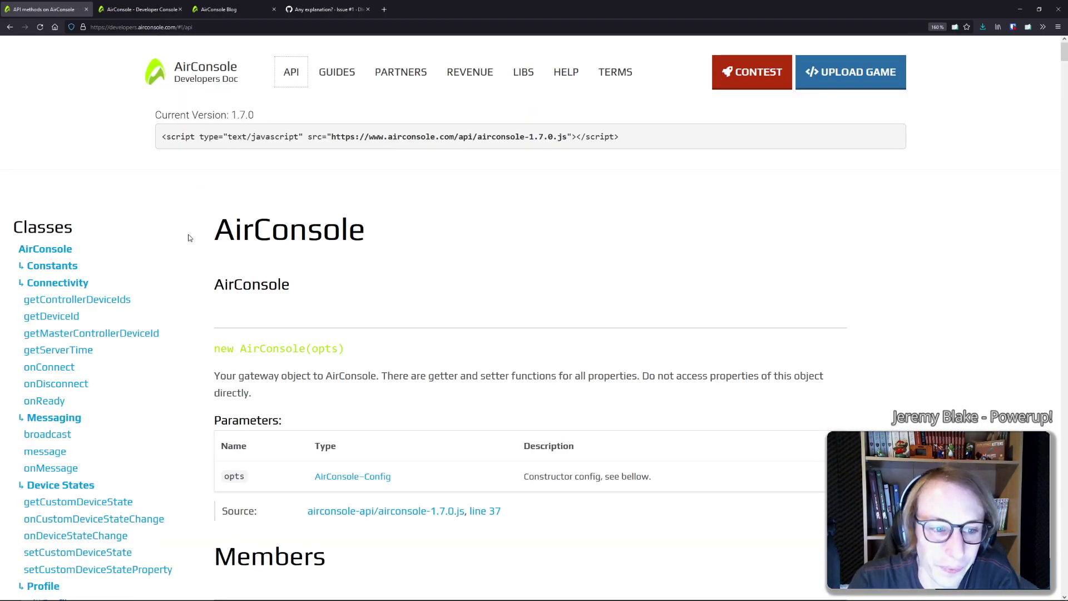
# Search the API reference for 'orien' to find setOrientation, then bring VSCodium with screen.html forward
pyautogui.hotkey('ctrl', 'f')
pyautogui.write('orien')
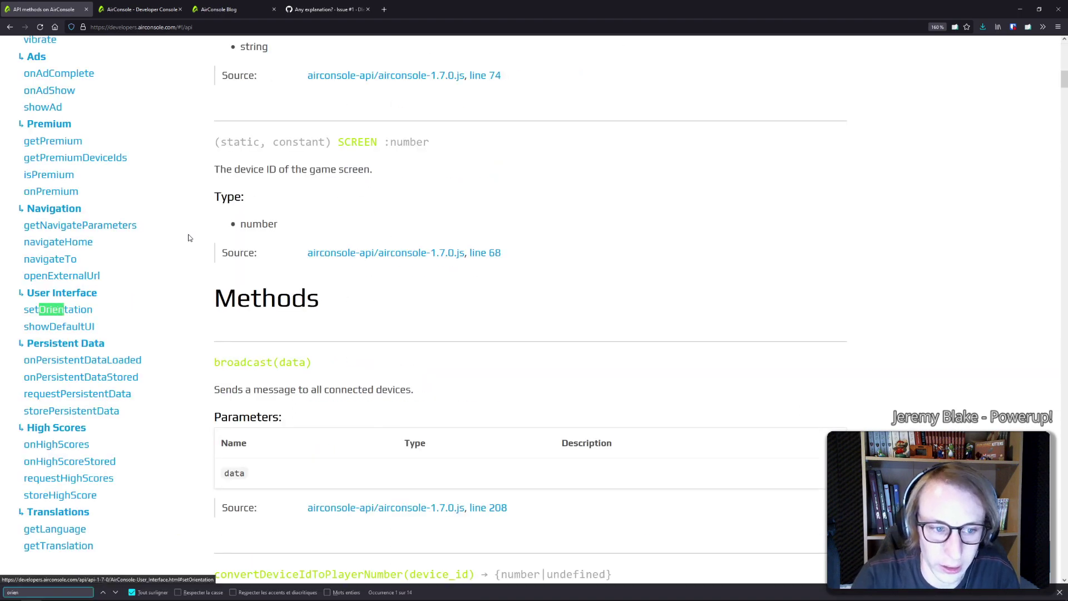
pyautogui.click(58, 310)
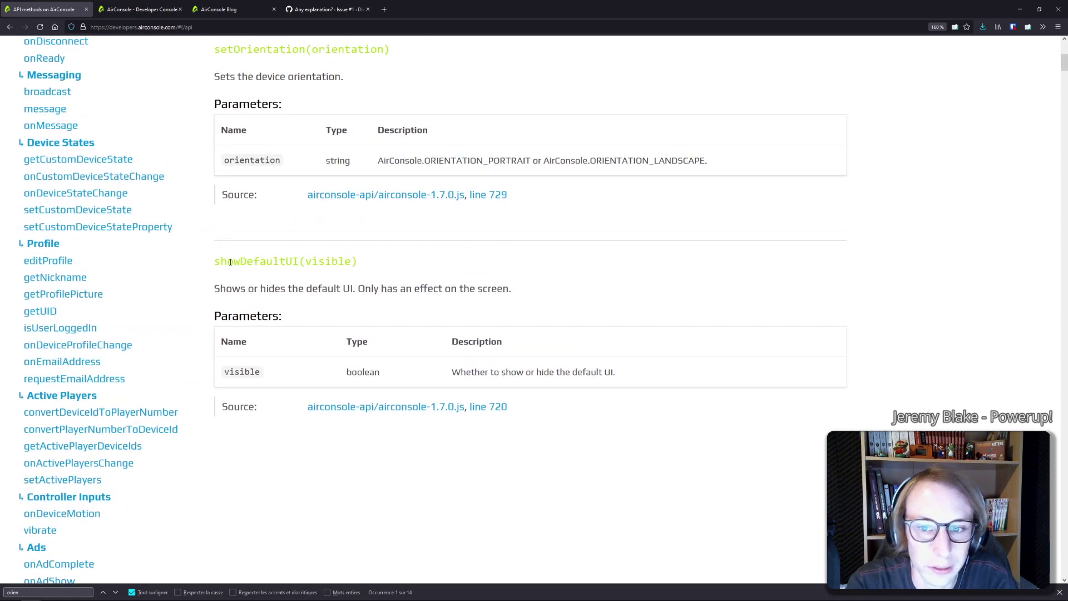
pyautogui.scroll(3, 223, 263)
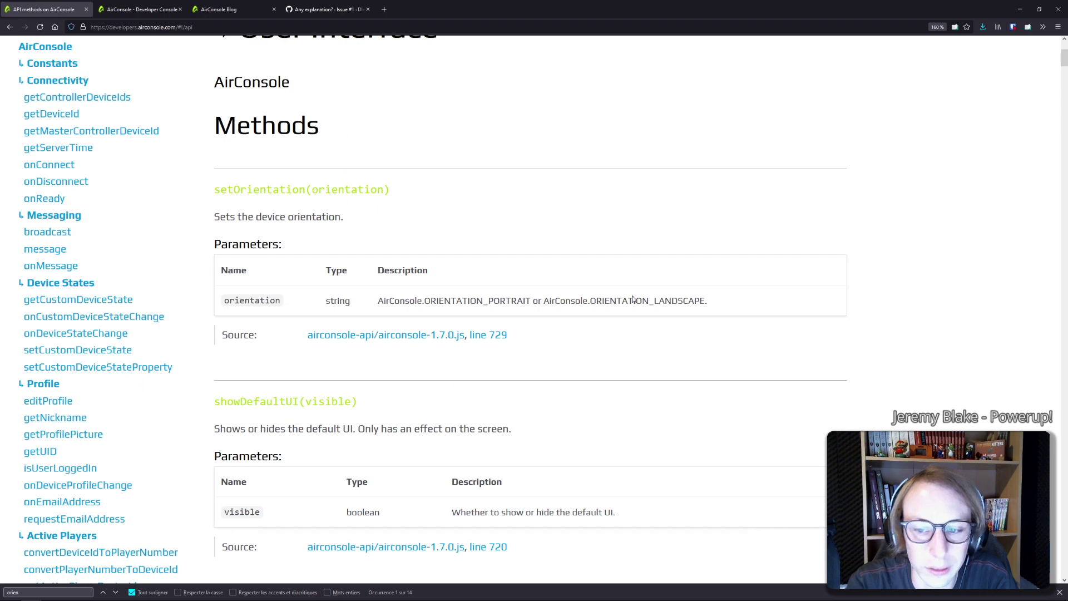
pyautogui.moveTo(72, 592)
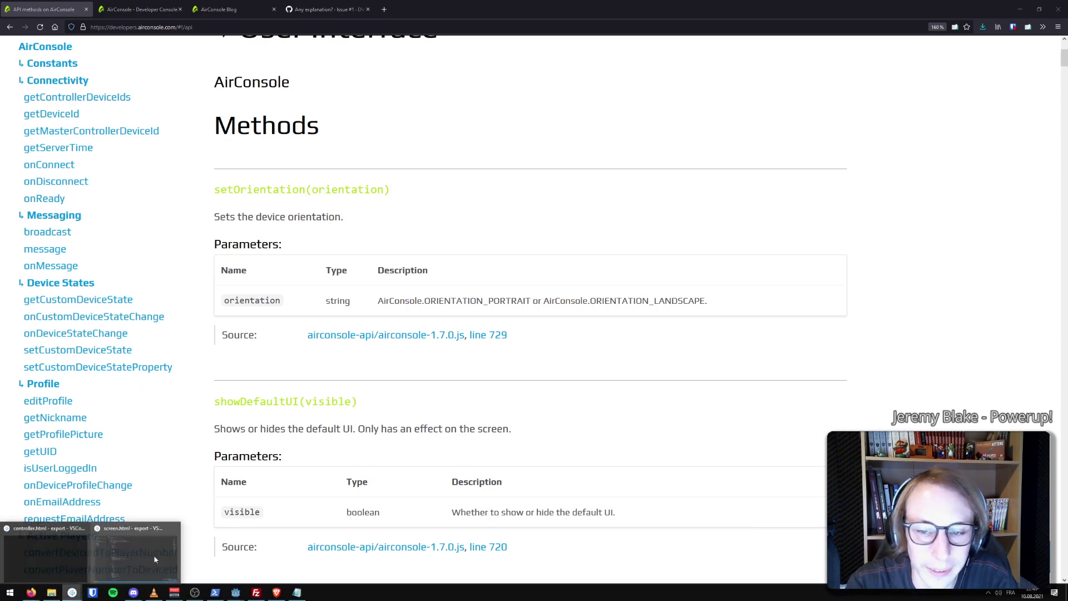
pyautogui.click(110, 562)
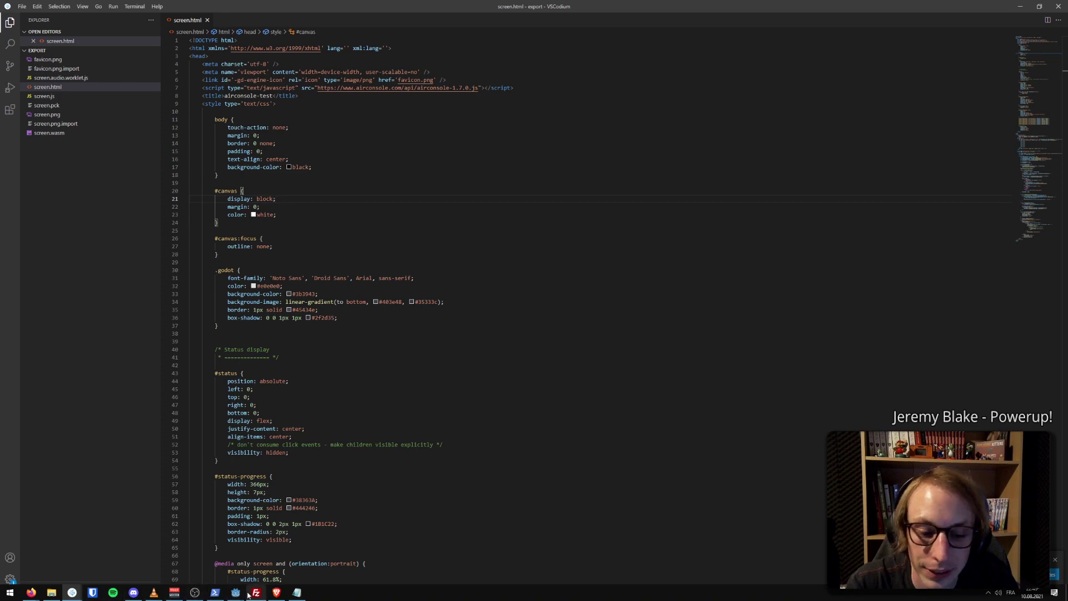
# In Godot, change the orientation on line 177 of Airconsole.gd from portrait to landscape
pyautogui.hotkey('alt', 'Tab')
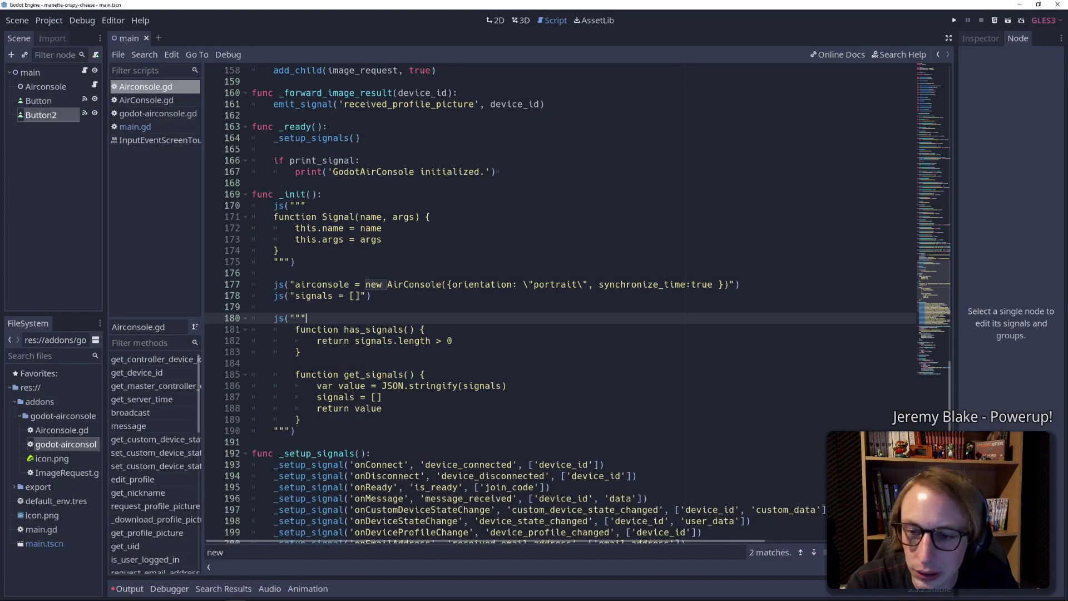
pyautogui.doubleClick(558, 284)
pyautogui.write('land')
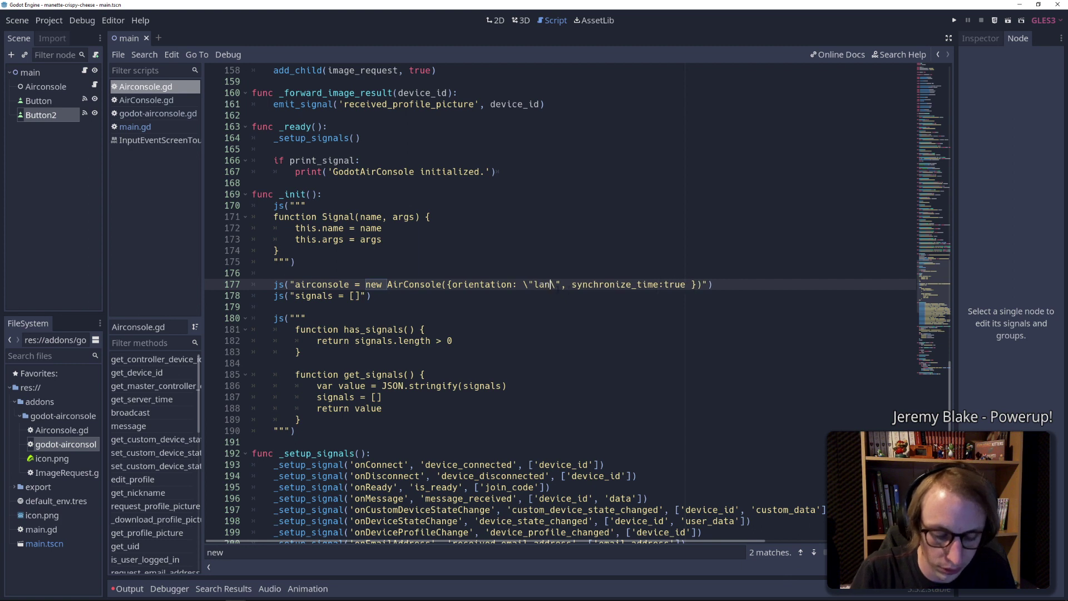
pyautogui.write('sc')
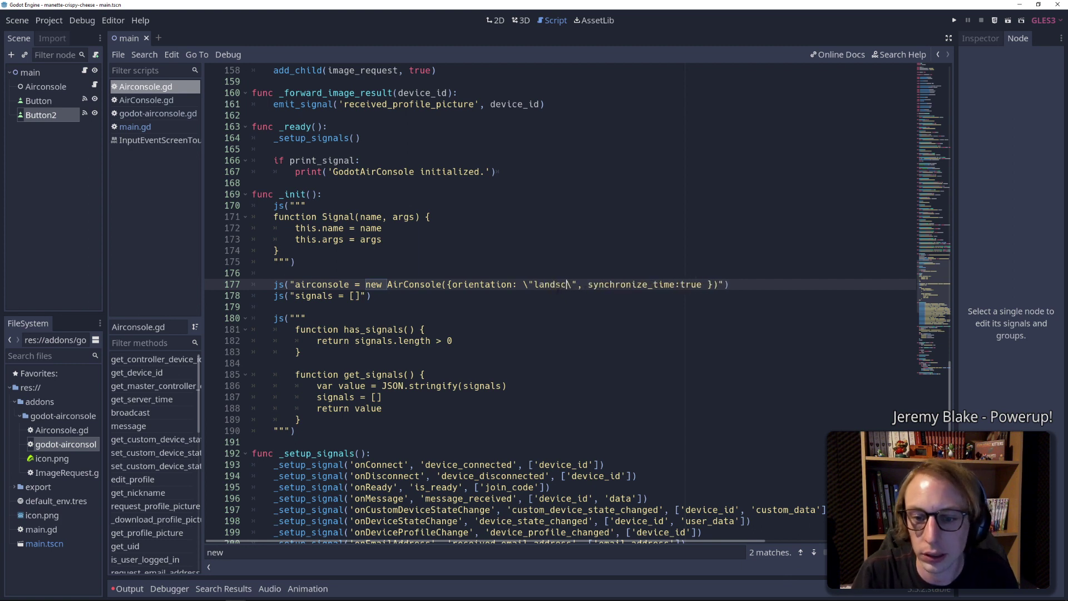
pyautogui.write('ape')
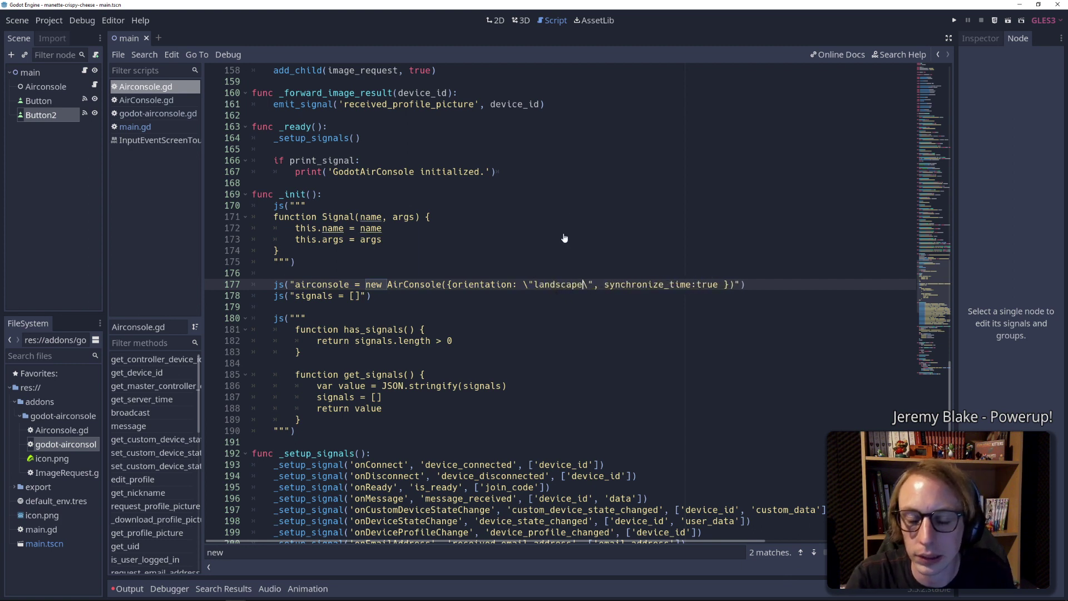
# Re-export the HTML5 build as controller.html, overwriting the existing file
pyautogui.click(49, 20)
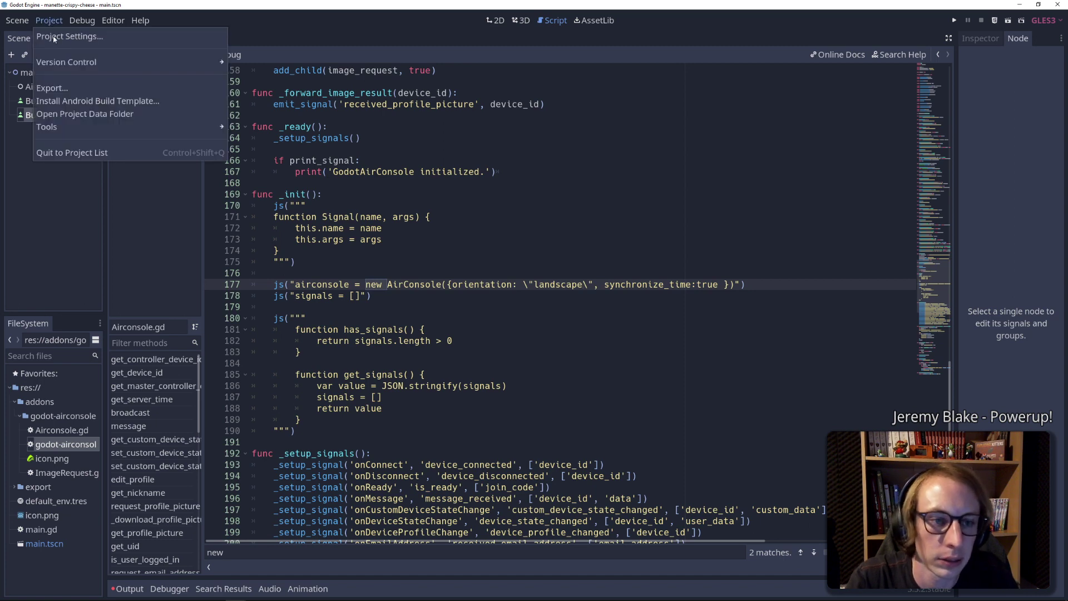
pyautogui.click(50, 88)
pyautogui.click(496, 446)
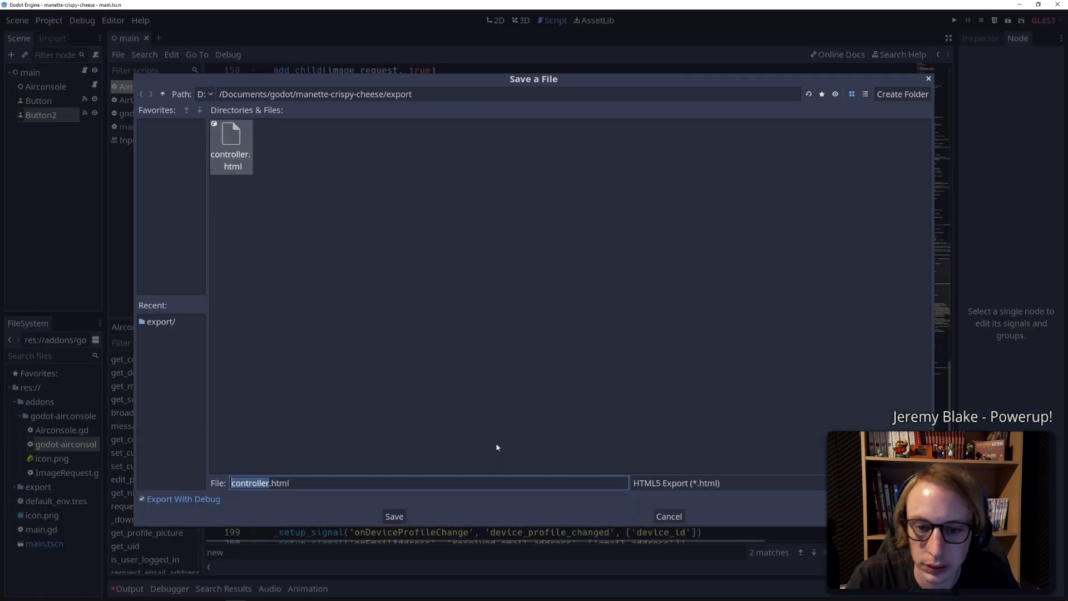
pyautogui.click(383, 515)
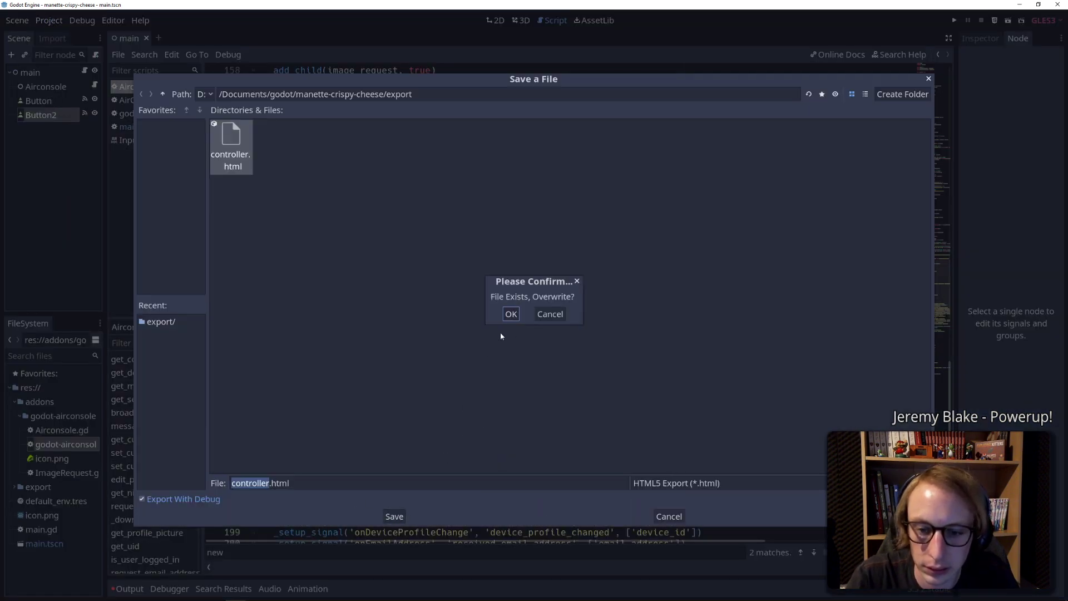
pyautogui.click(510, 313)
pyautogui.moveTo(295, 599)
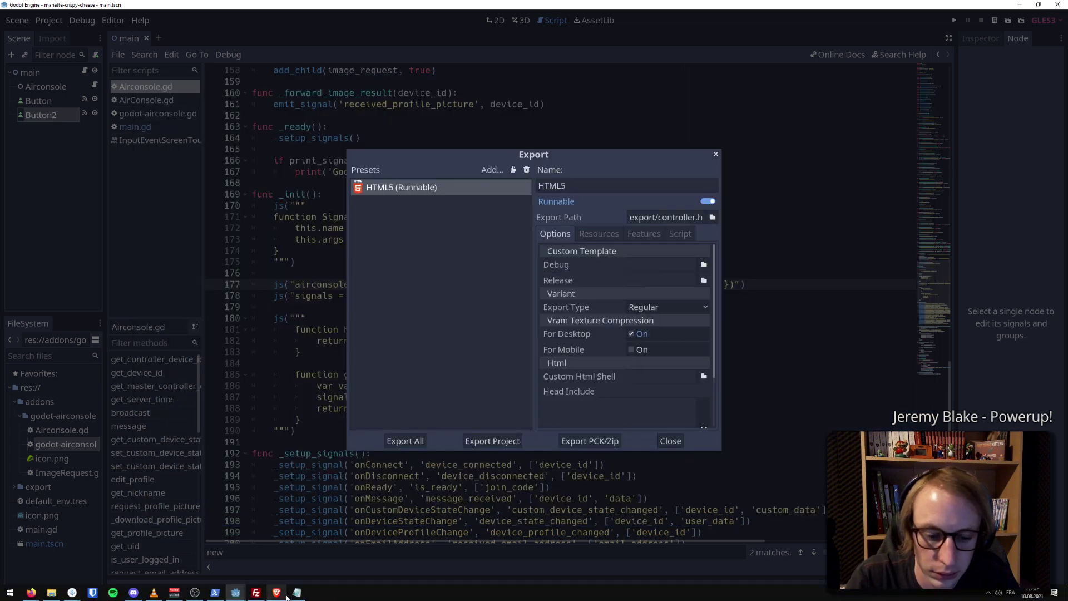
# Drag the exported landscape build from the export folder into FileZilla's /web/crispy-cheese folder
pyautogui.click(256, 592)
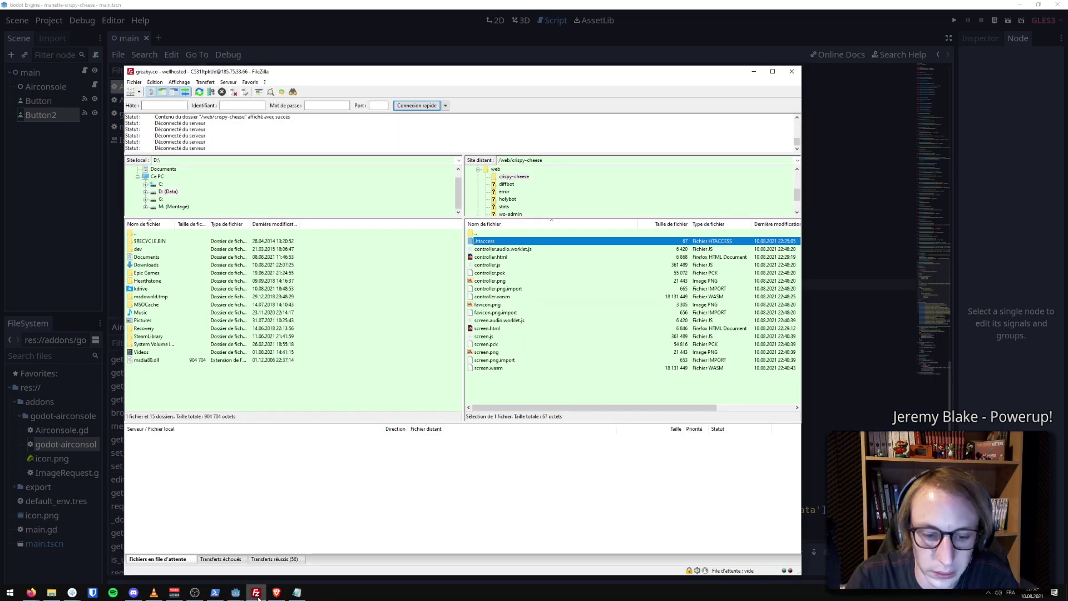
pyautogui.click(51, 592)
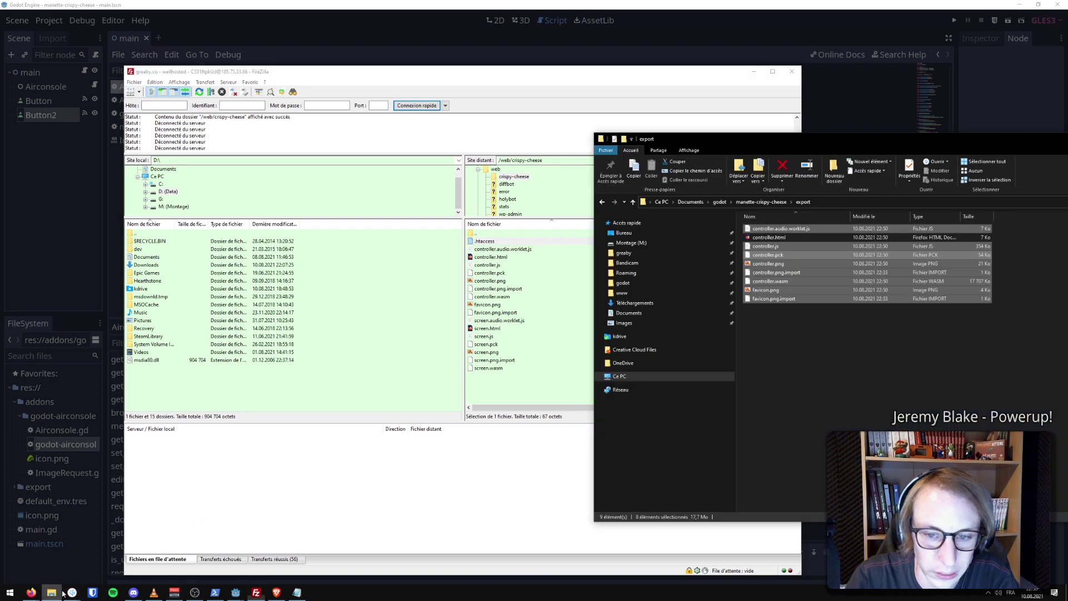
pyautogui.moveTo(588, 310); pyautogui.dragTo(511, 331)
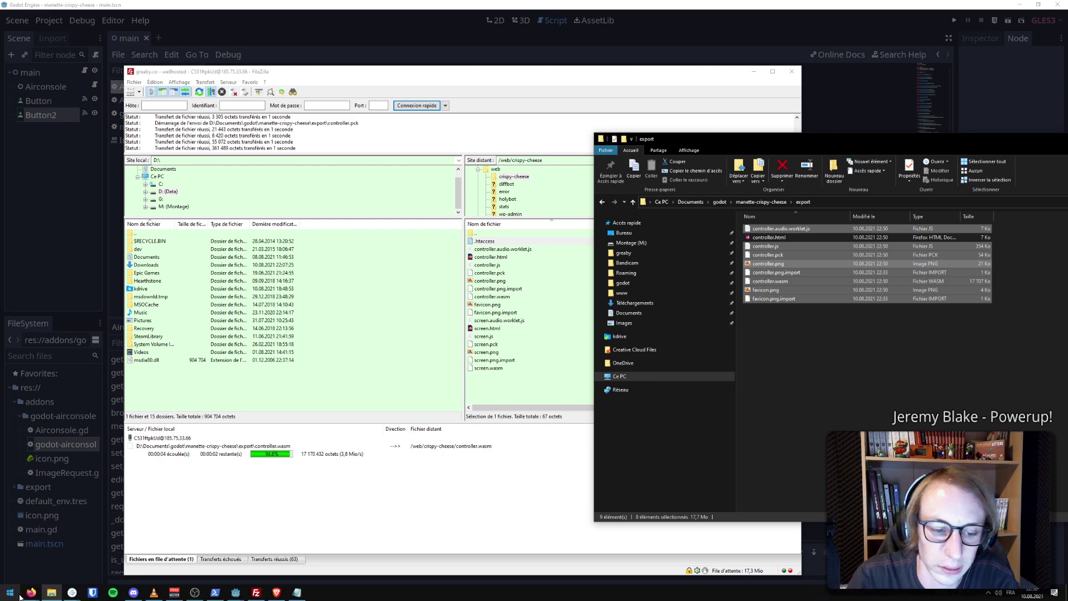
pyautogui.click(57, 570)
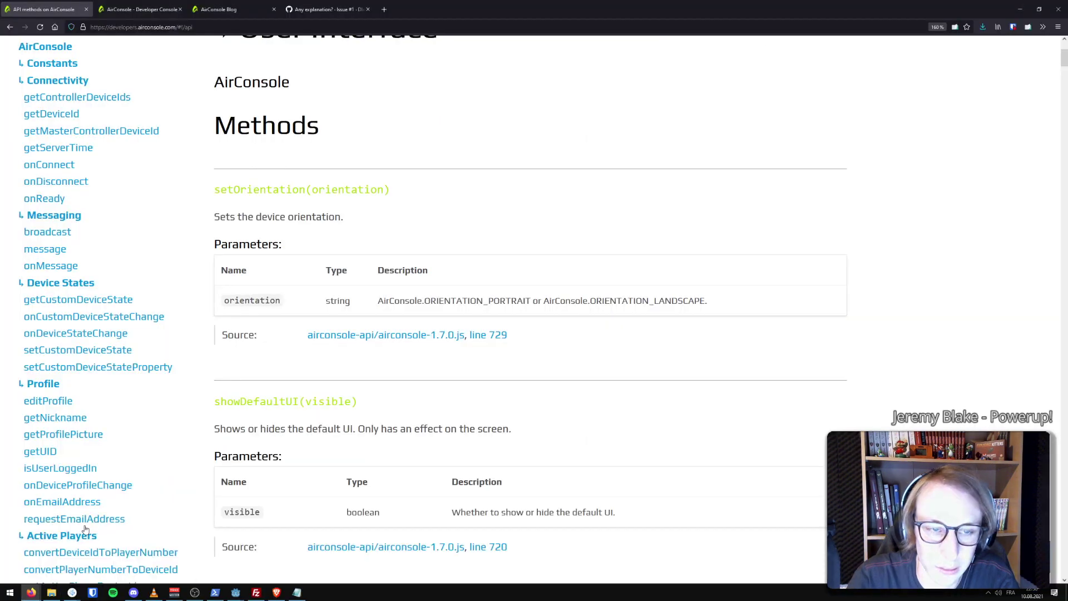
# Reload the AirConsole simulator tab to run the new landscape build
pyautogui.click(142, 9)
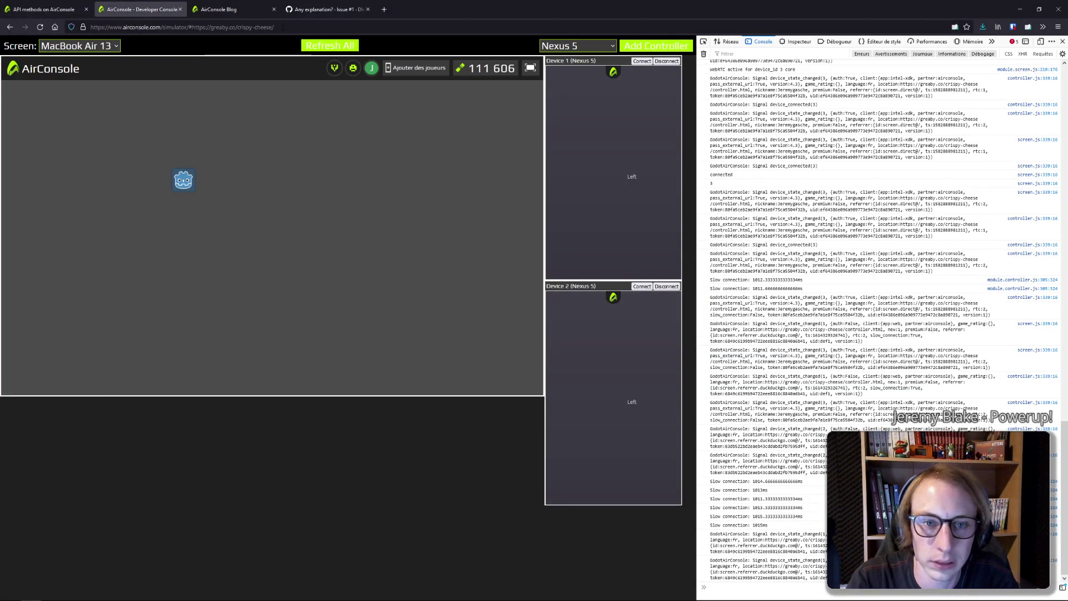
pyautogui.click(40, 27)
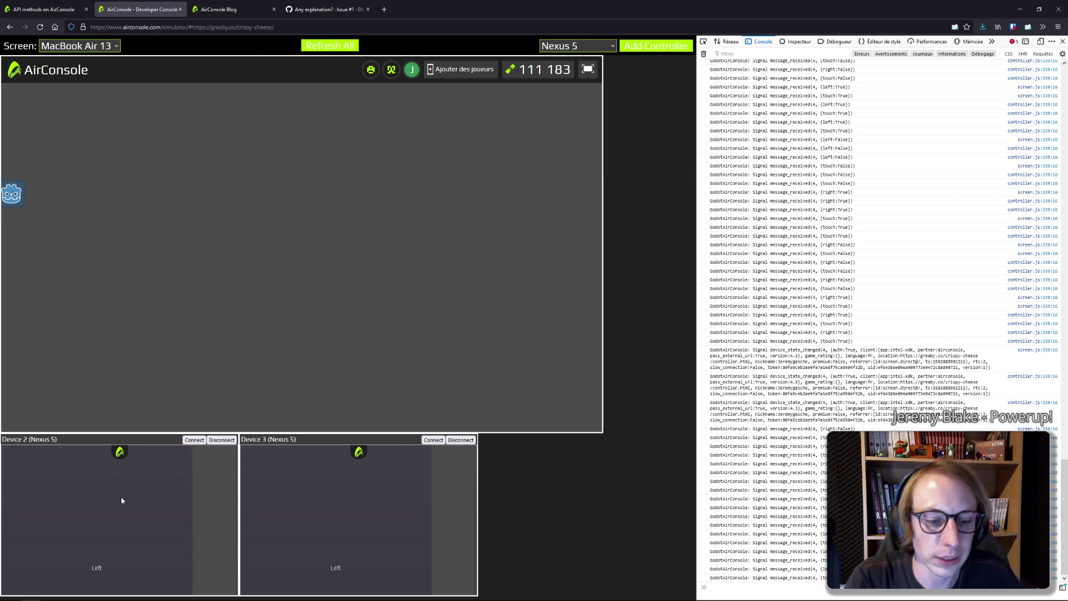
# Bring the VSCodium window showing controller.html to the front
pyautogui.moveTo(78, 588)
pyautogui.moveTo(123, 554)
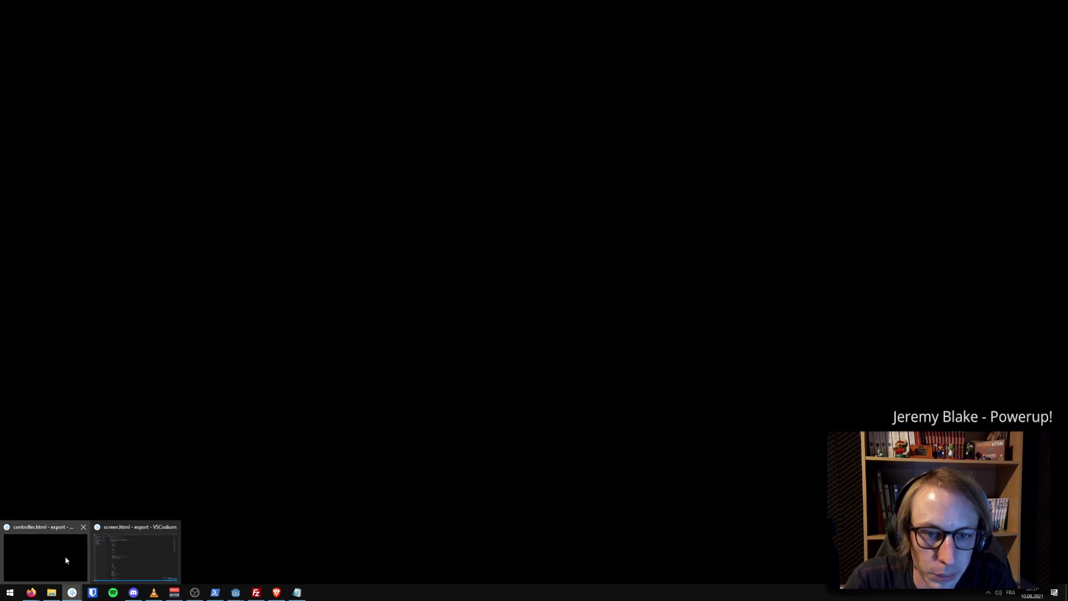
pyautogui.click(67, 559)
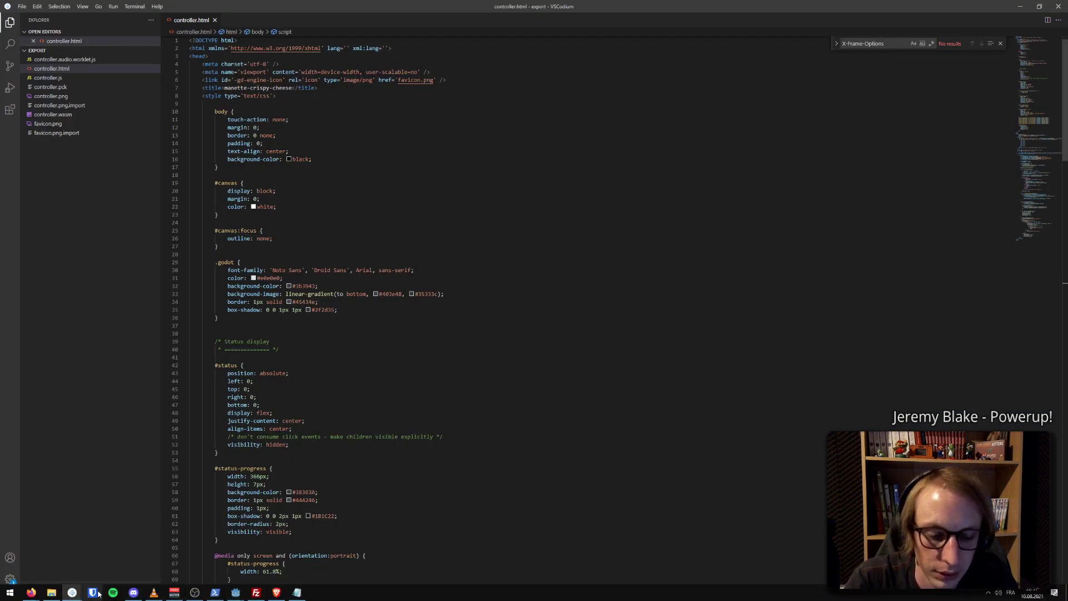
# Close Godot's Export dialog, check the Button and Button2 signal connections, and inspect line 39 of main.gd
pyautogui.moveTo(192, 593)
pyautogui.click(214, 550)
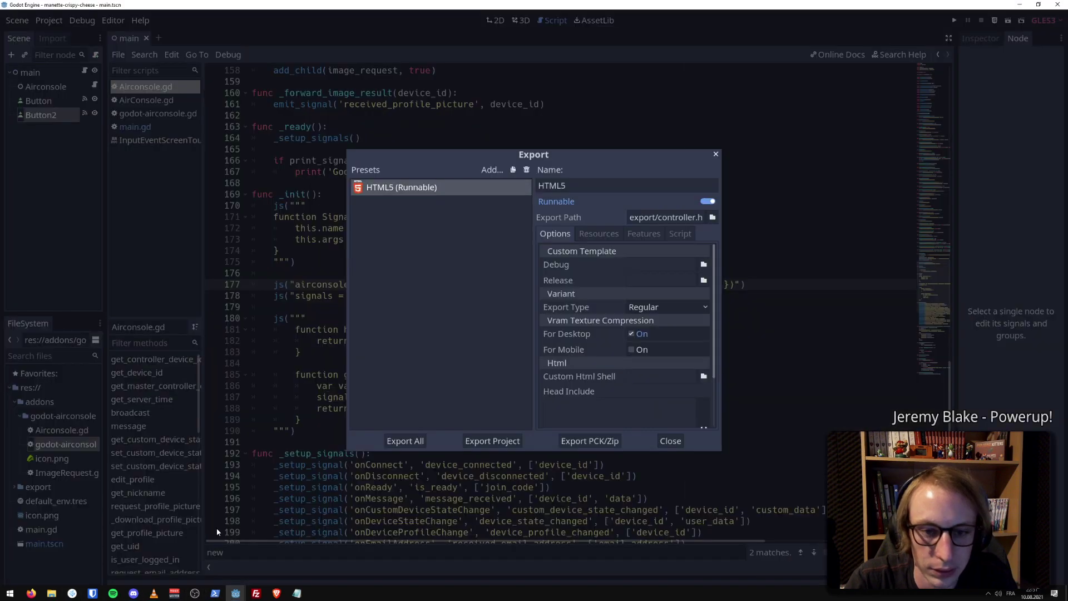
pyautogui.press('Escape')
pyautogui.click(248, 138)
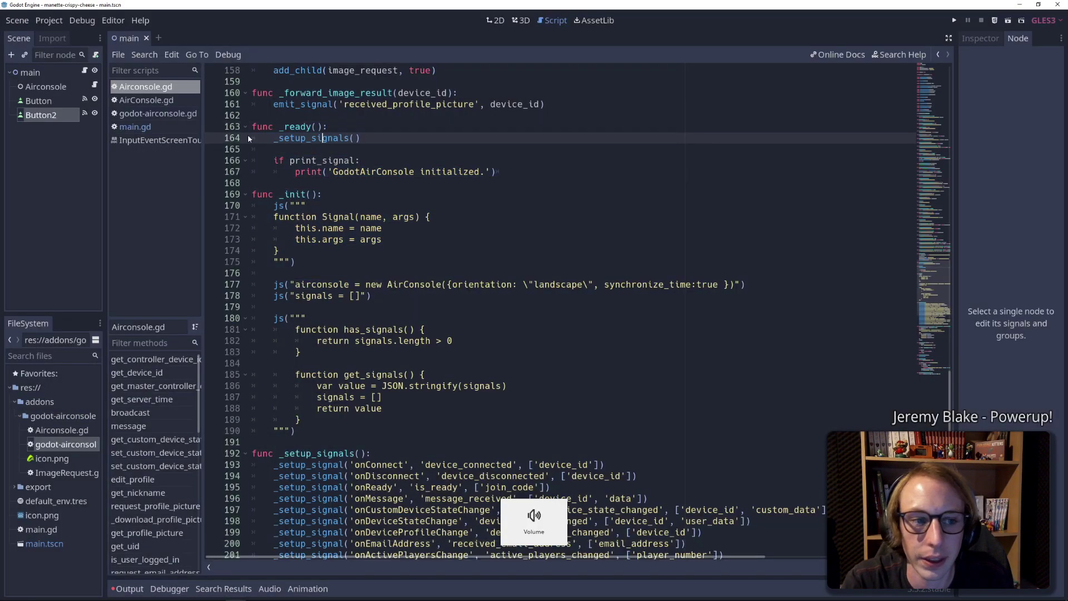
pyautogui.click(54, 103)
pyautogui.click(52, 114)
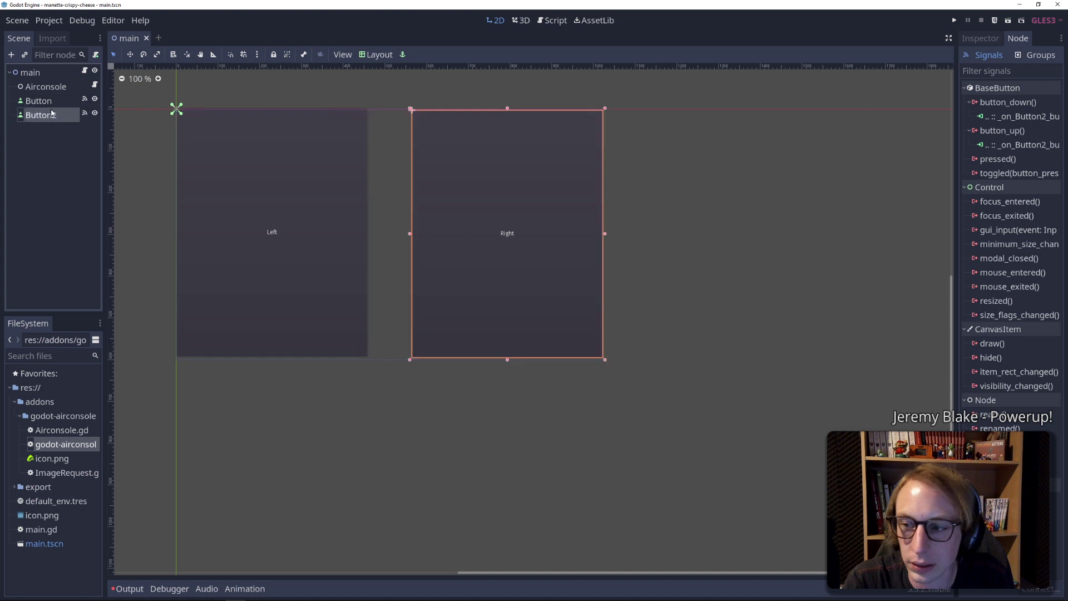
pyautogui.click(52, 101)
pyautogui.click(52, 114)
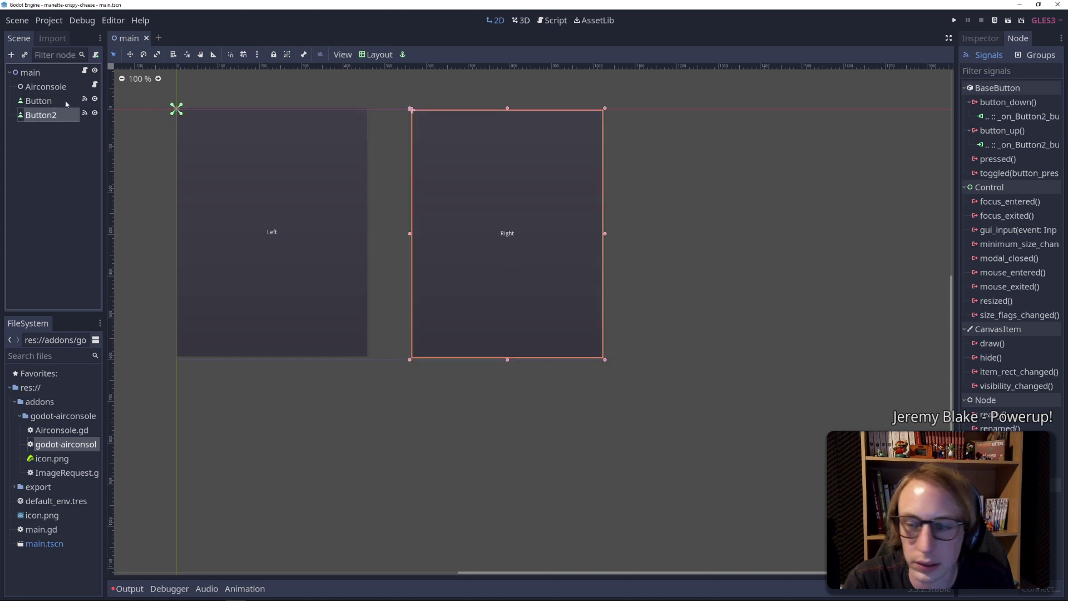
pyautogui.click(84, 72)
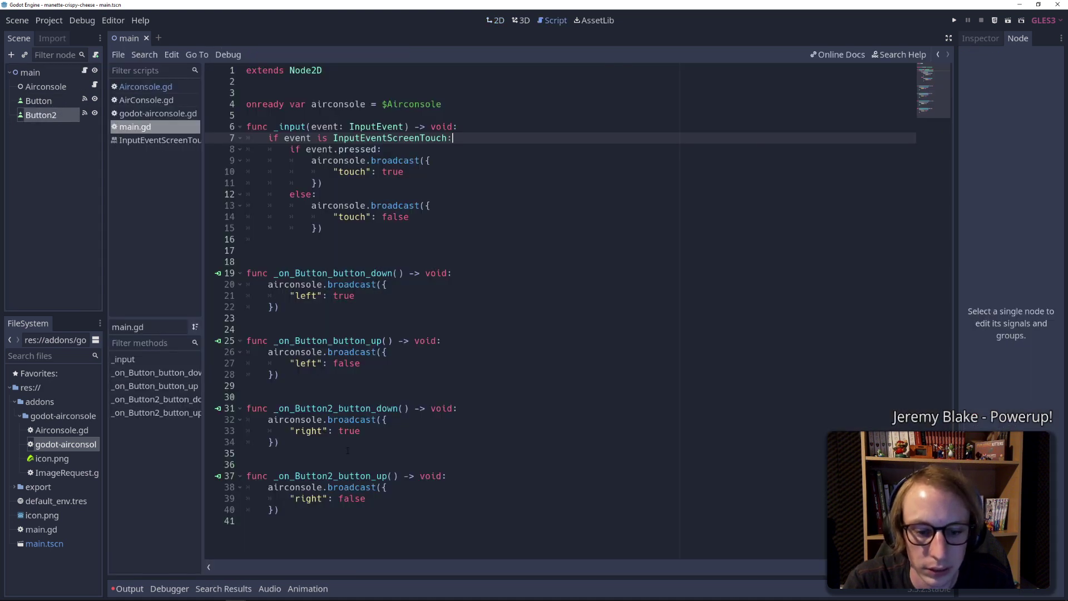
pyautogui.doubleClick(320, 499)
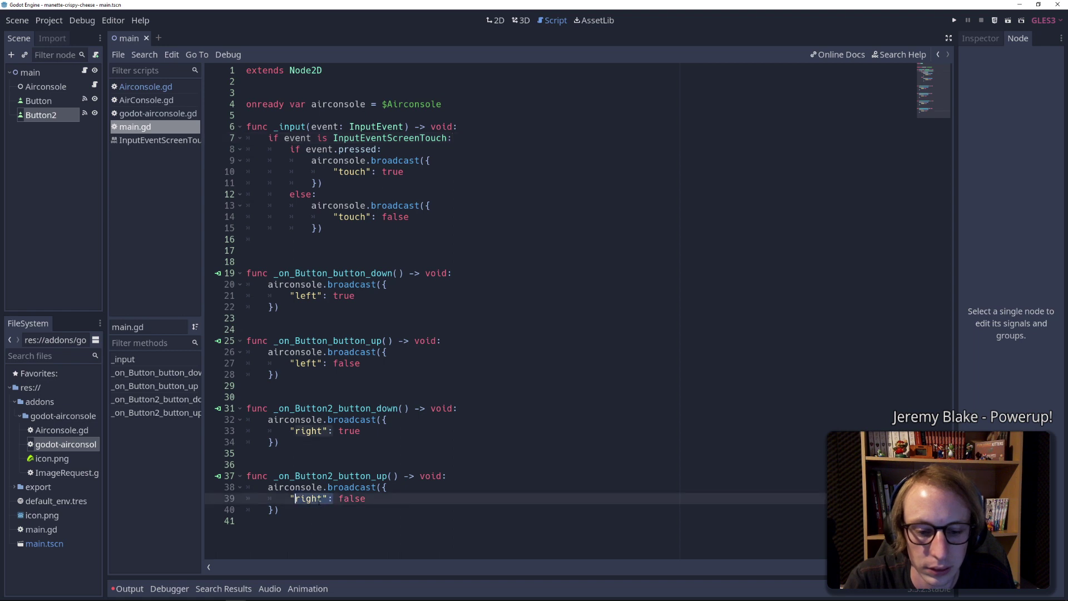
pyautogui.press('Right')
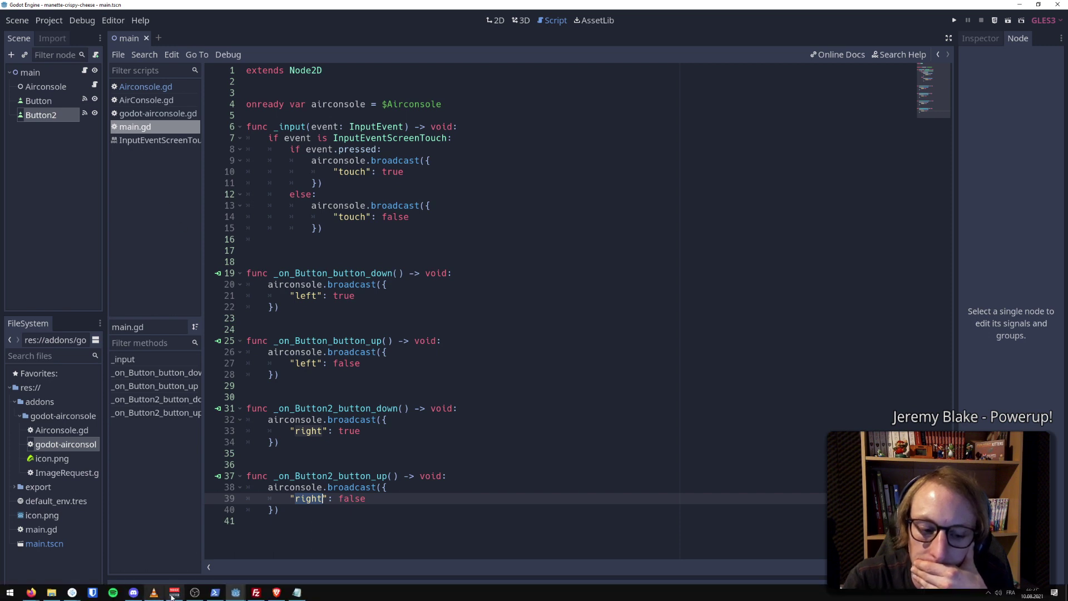
# In the airconsole-test main.gd, change 'left' to 'right' on line 25, then return to manette-crispy-cheese
pyautogui.moveTo(244, 596)
pyautogui.click(366, 556)
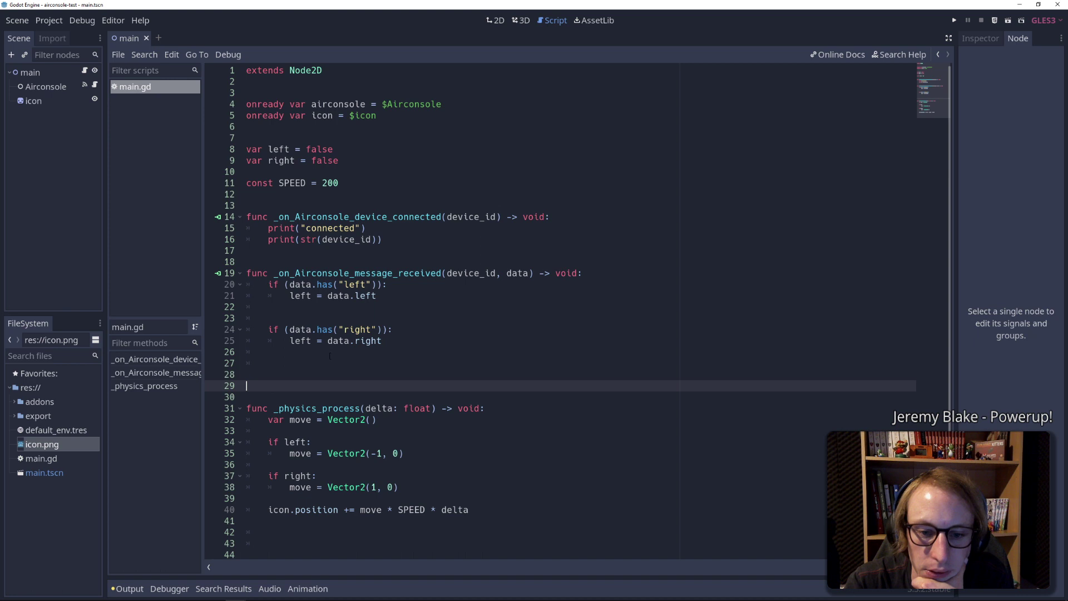
pyautogui.click(350, 340)
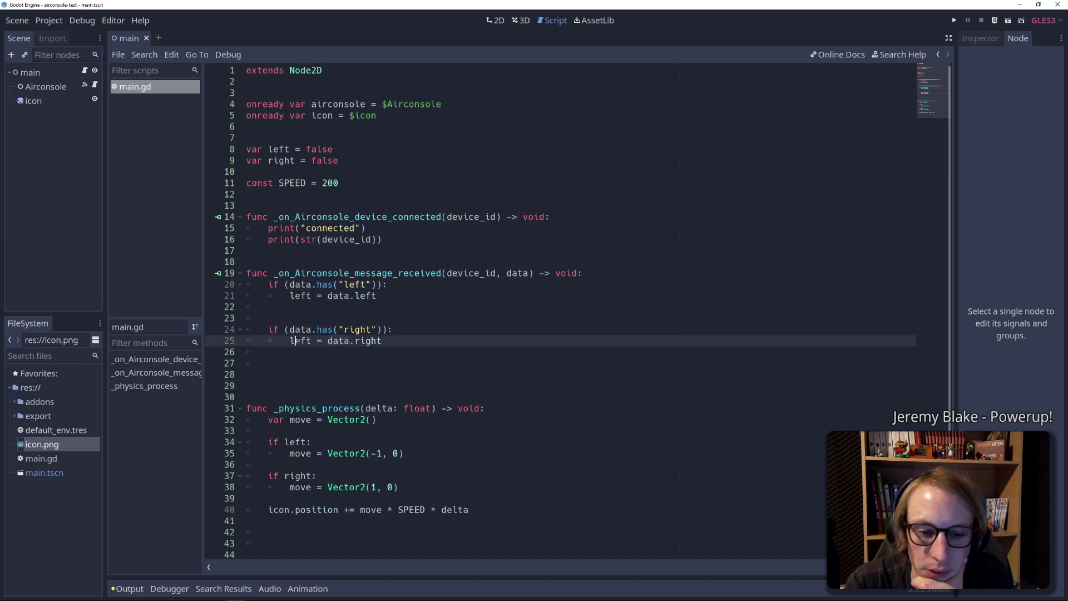
pyautogui.doubleClick(301, 340)
pyautogui.write('right')
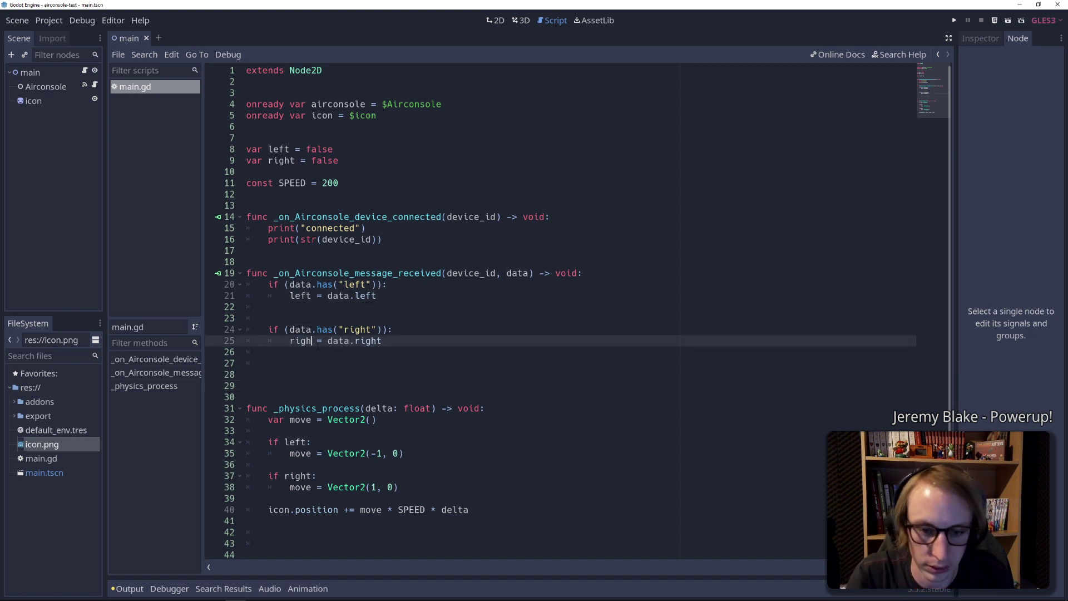
pyautogui.press('Escape')
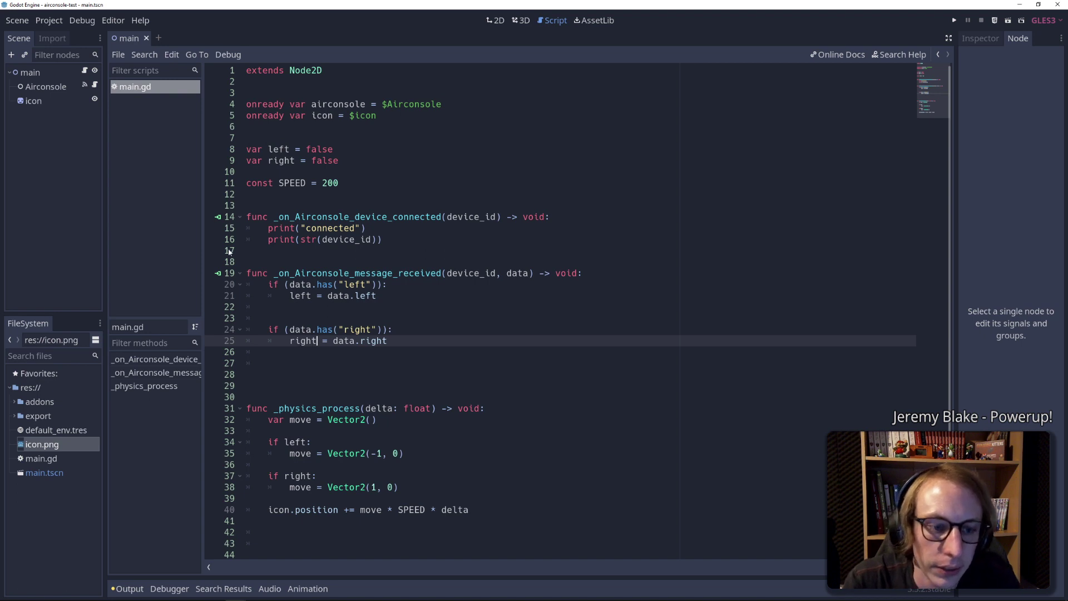
pyautogui.moveTo(111, 595)
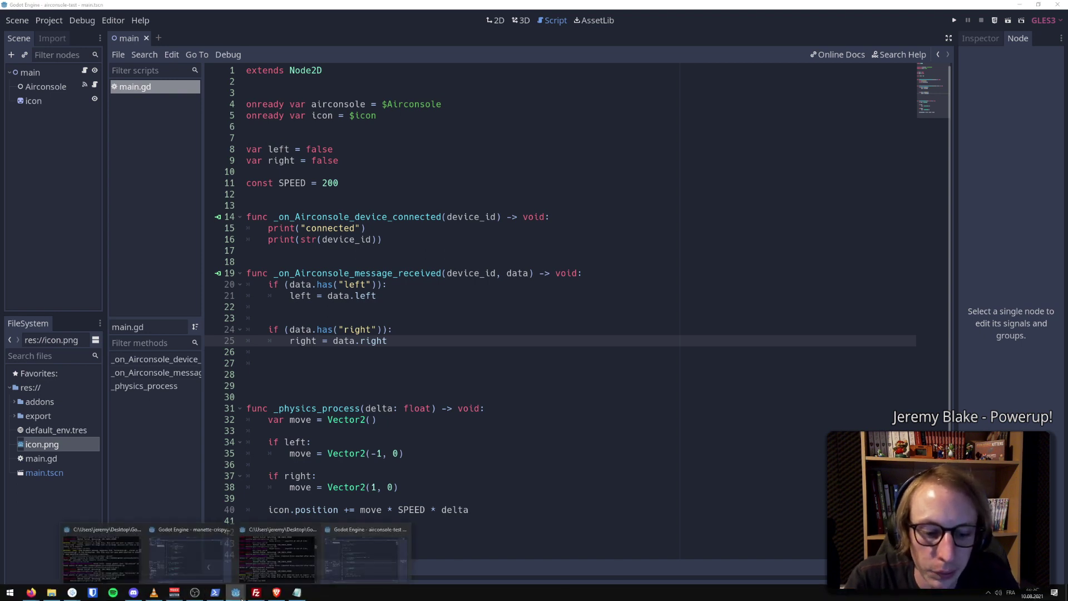
pyautogui.click(215, 594)
# In Project Settings > Display > Window, set Stretch Mode to 2d and Aspect to keep
pyautogui.click(48, 20)
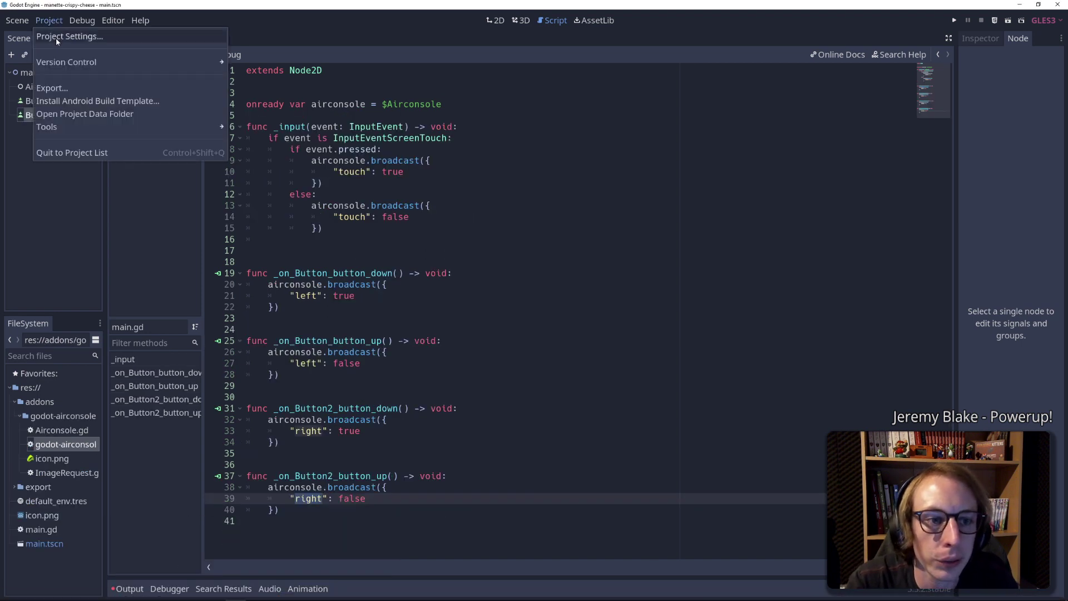
pyautogui.click(56, 36)
pyautogui.scroll(-5, 402, 374)
pyautogui.scroll(-5, 402, 375)
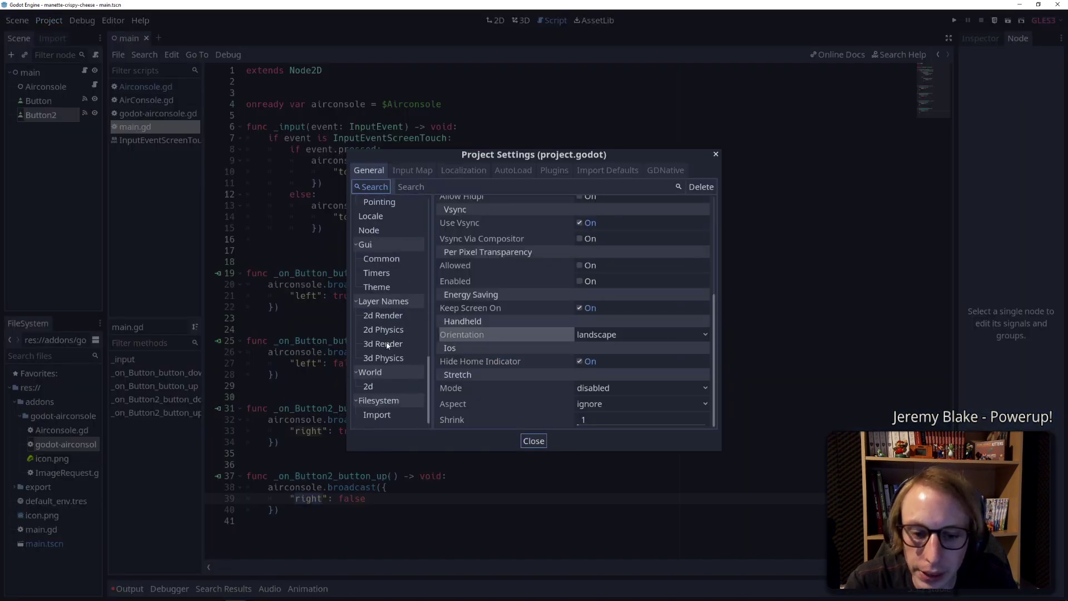
pyautogui.scroll(5, 387, 362)
pyautogui.click(388, 248)
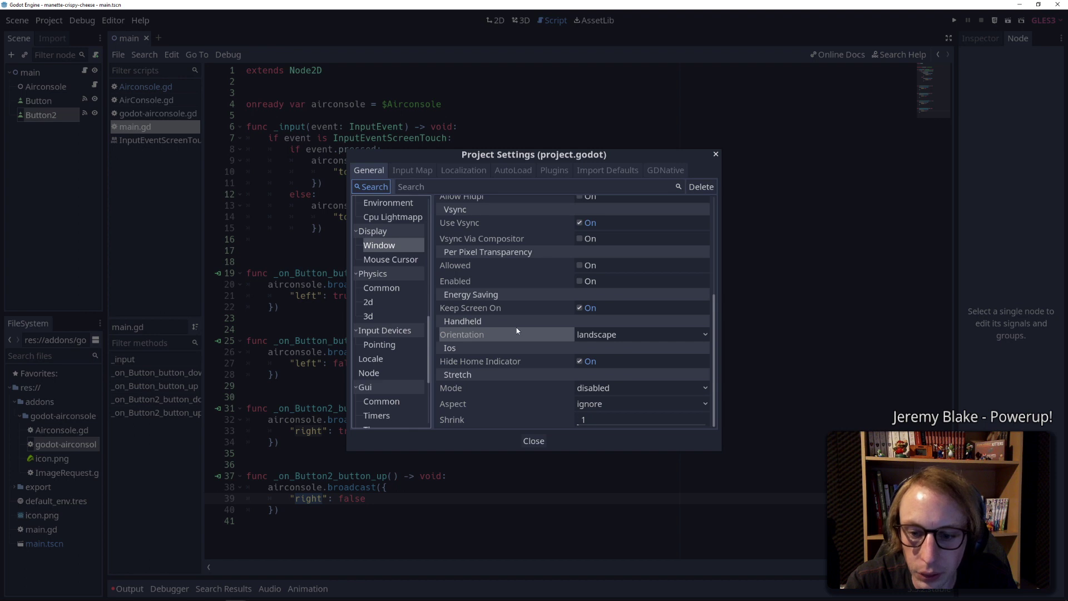
pyautogui.click(581, 388)
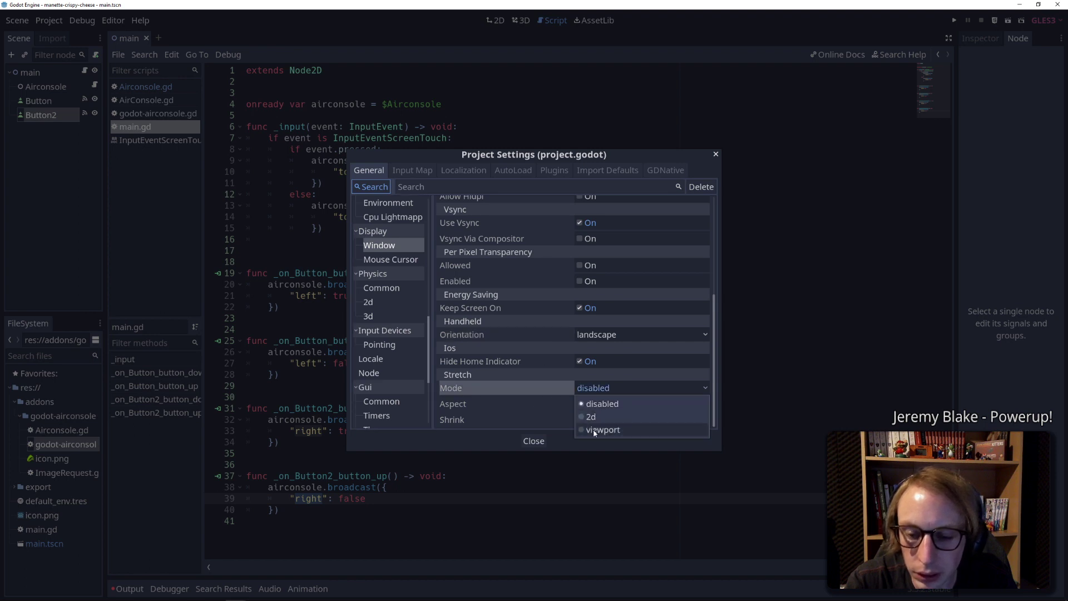
pyautogui.click(592, 419)
pyautogui.click(594, 408)
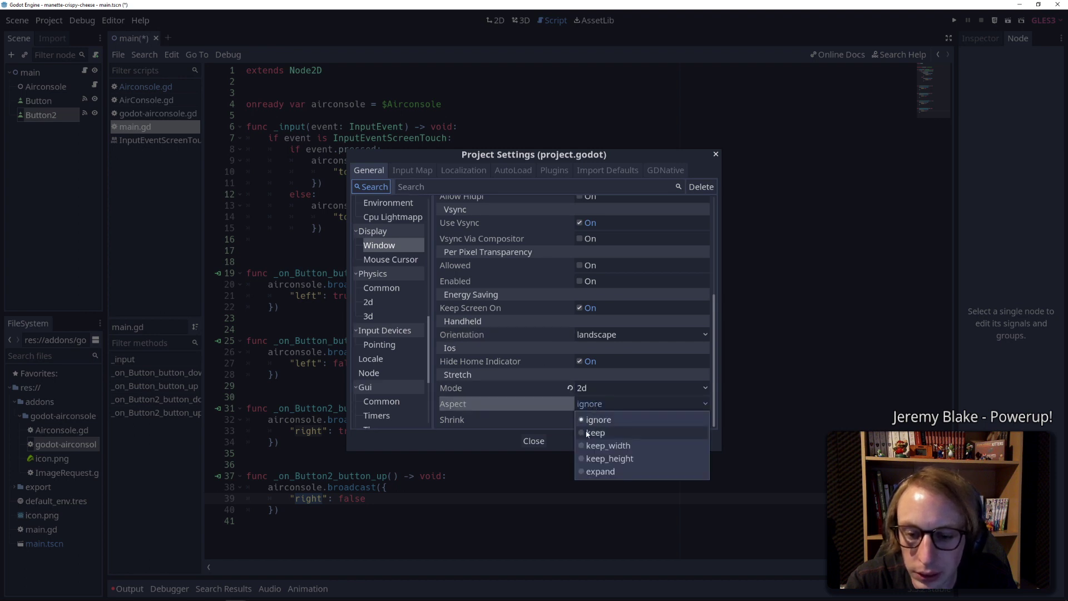
pyautogui.click(590, 431)
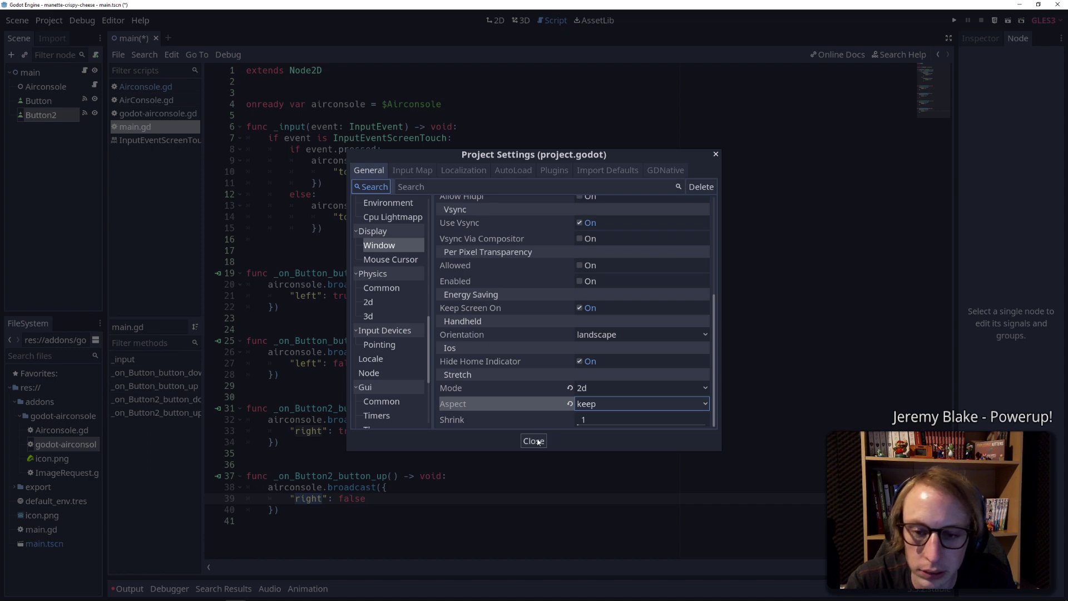
pyautogui.click(533, 441)
pyautogui.click(49, 20)
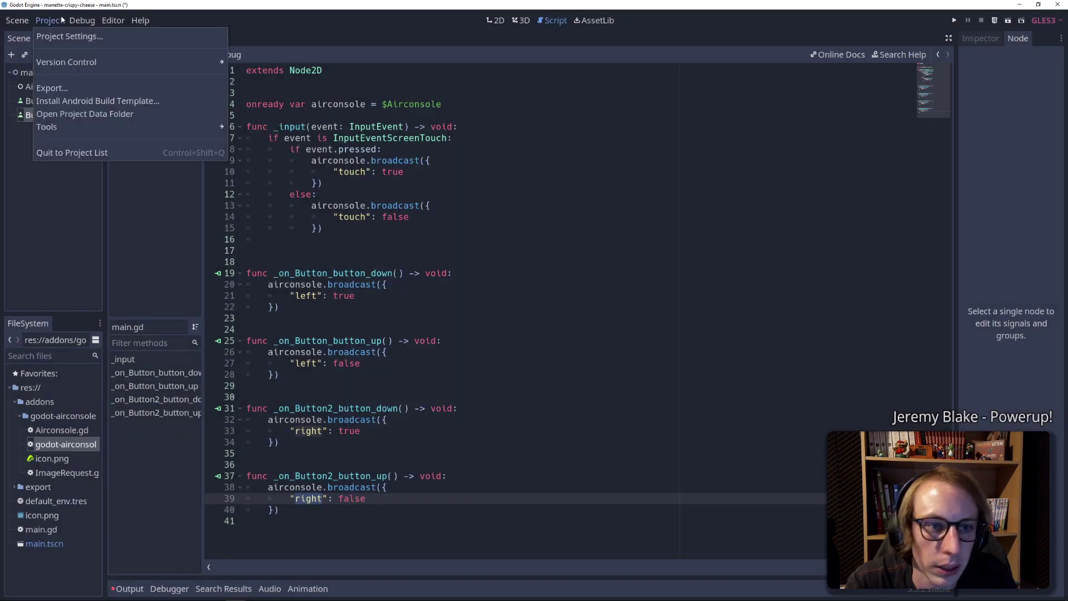
# Re-export the controller project as controller.html, overwriting the previous export
pyautogui.click(65, 89)
pyautogui.click(497, 442)
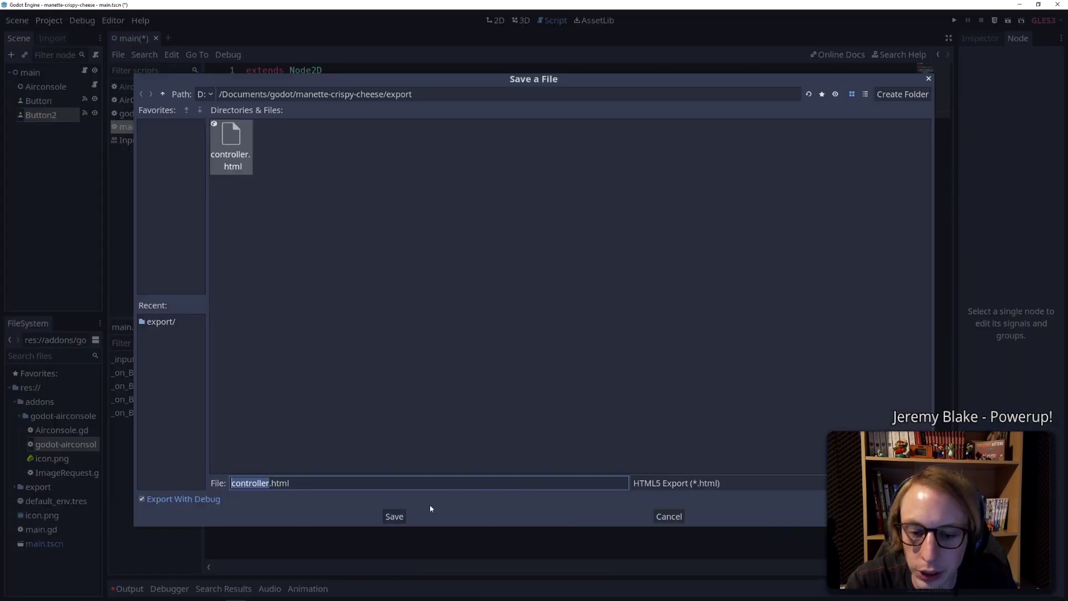
pyautogui.click(401, 515)
pyautogui.click(510, 314)
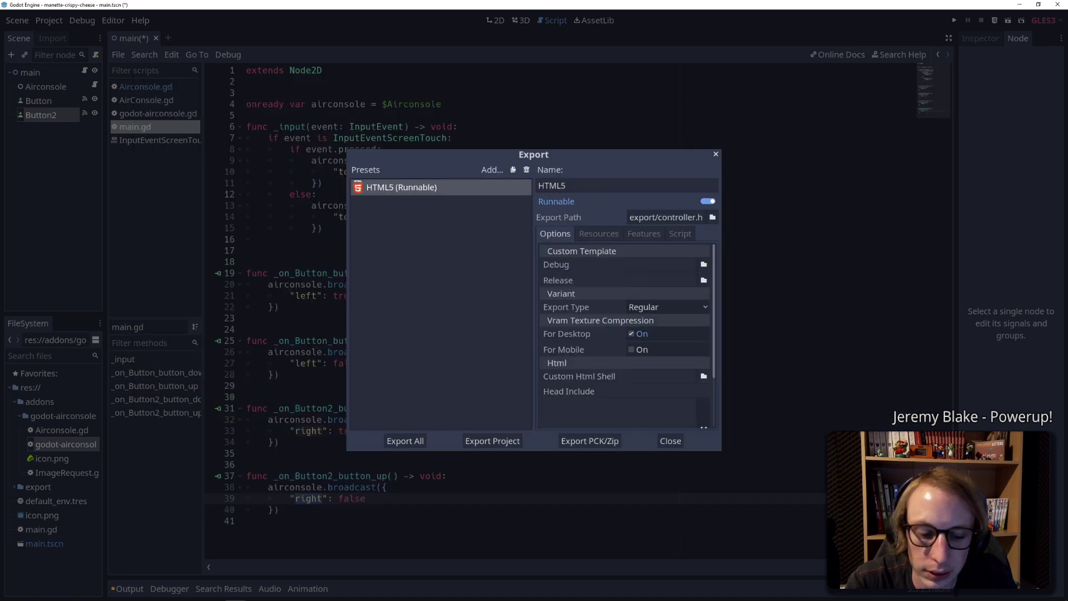
# In the airconsole-test project, re-export as screen.html, overwriting the old file
pyautogui.moveTo(234, 594)
pyautogui.click(353, 554)
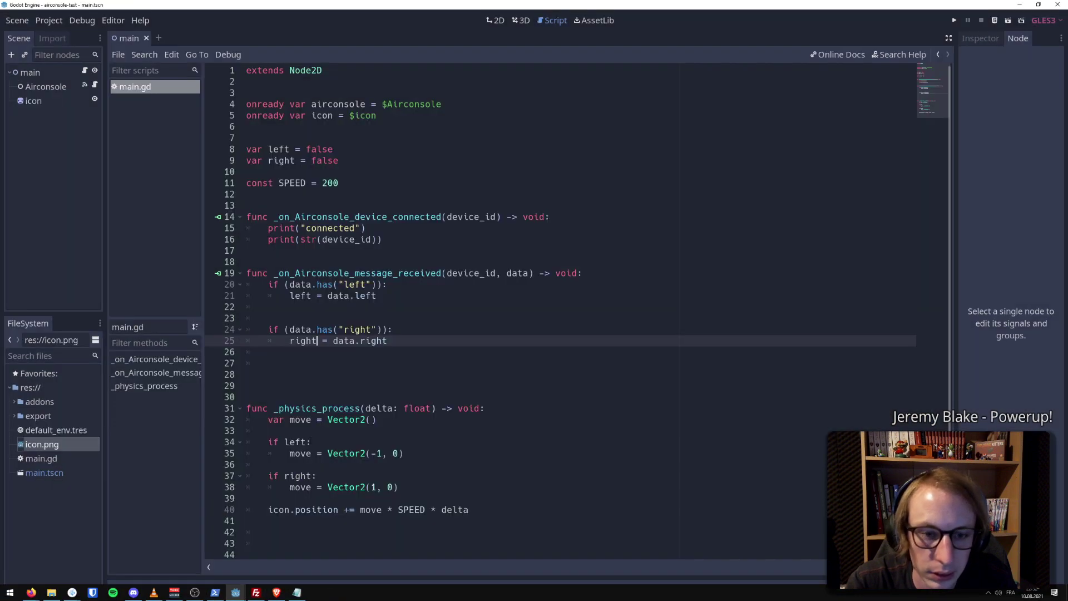
pyautogui.click(48, 20)
pyautogui.click(78, 89)
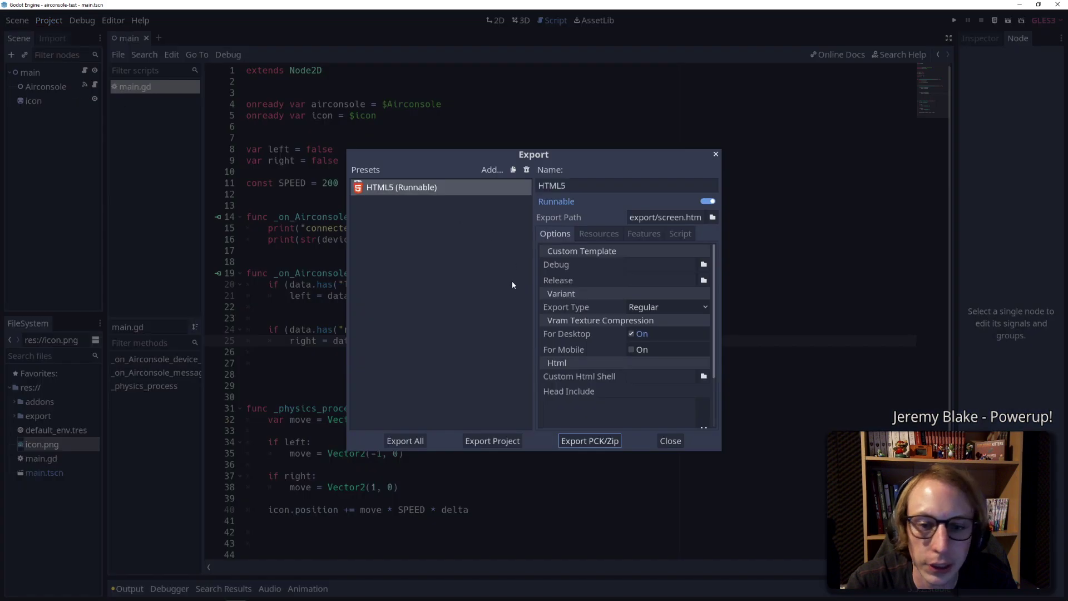
pyautogui.click(488, 440)
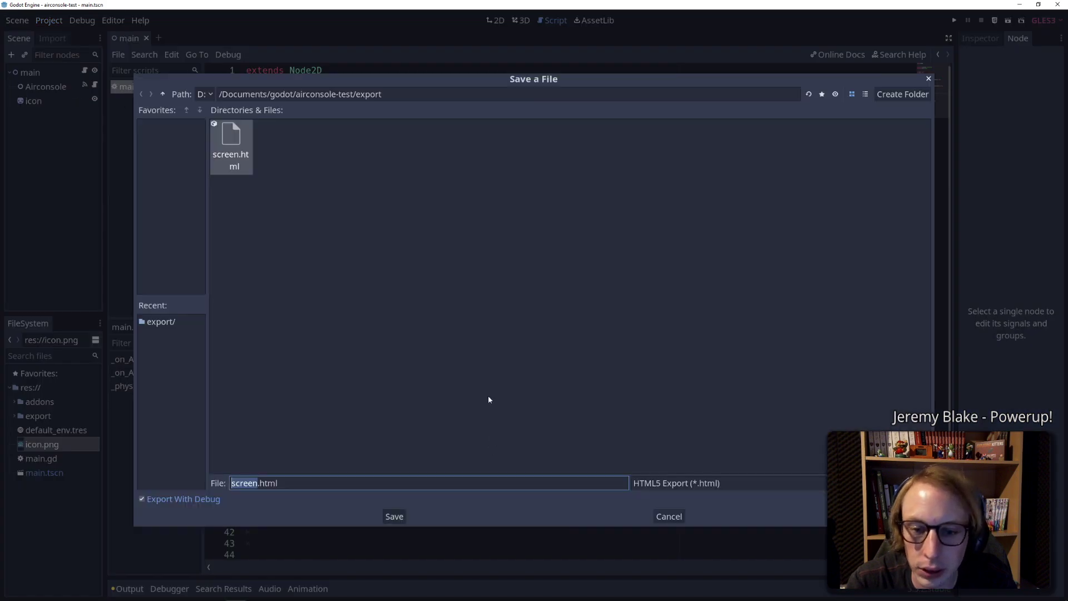
pyautogui.click(394, 516)
pyautogui.click(511, 315)
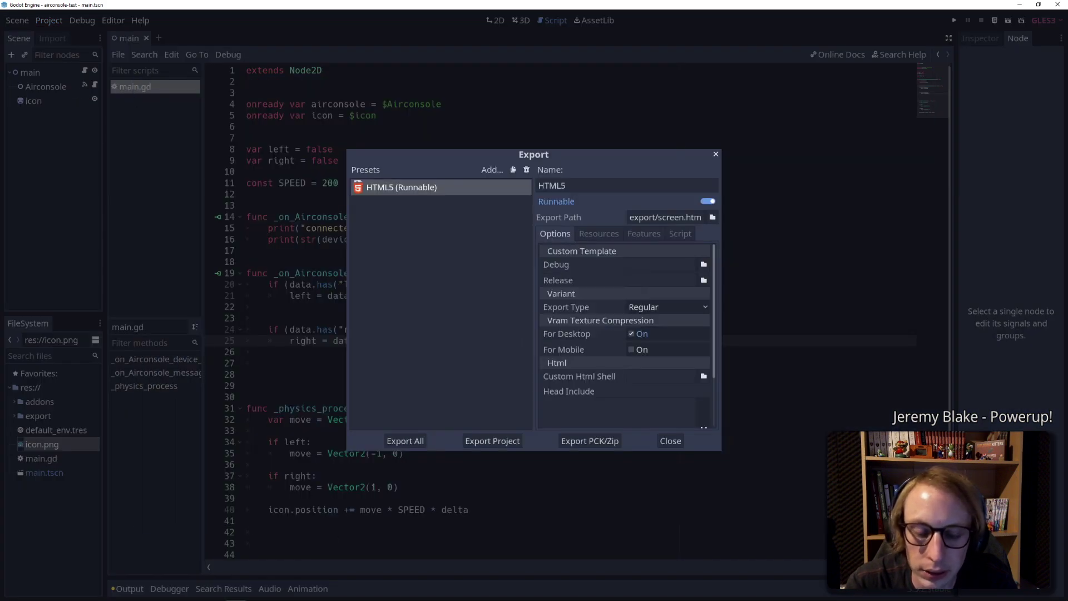
pyautogui.moveTo(150, 590)
pyautogui.press('Escape')
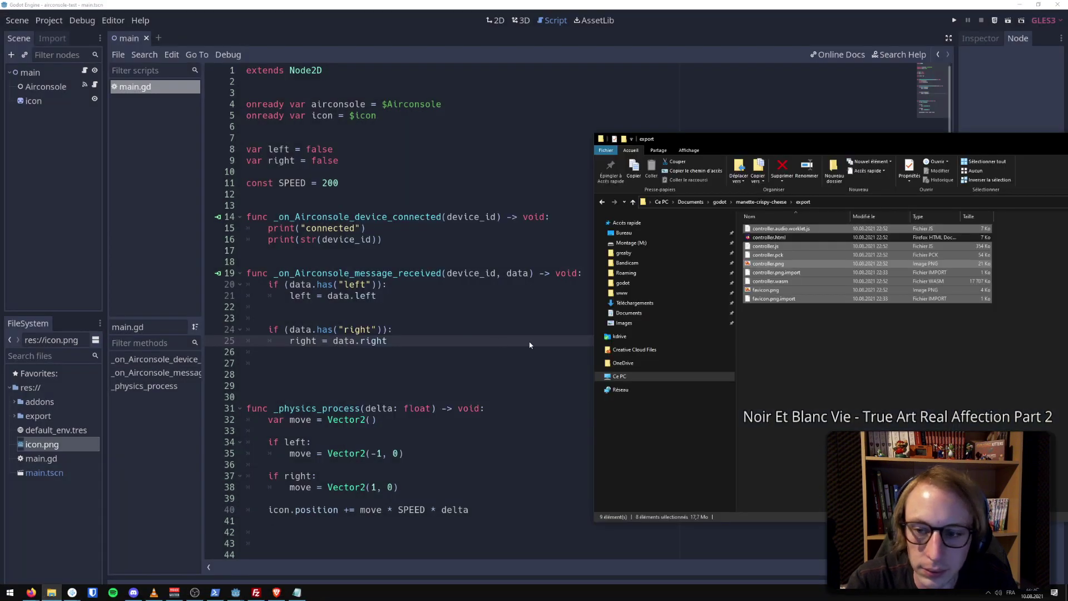
# Upload all controller export files except controller.html to the remote crispy-cheese folder
pyautogui.click(264, 594)
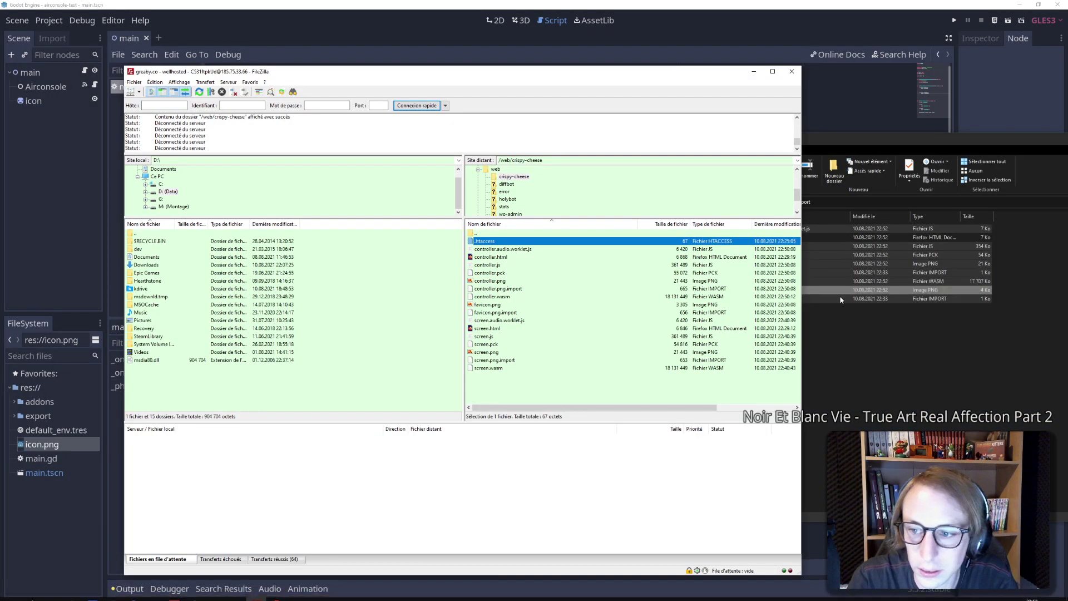
pyautogui.click(832, 347)
pyautogui.hotkey('ctrl', 'a')
pyautogui.keyDown('ctrl'); pyautogui.click(769, 236); pyautogui.keyUp('ctrl')
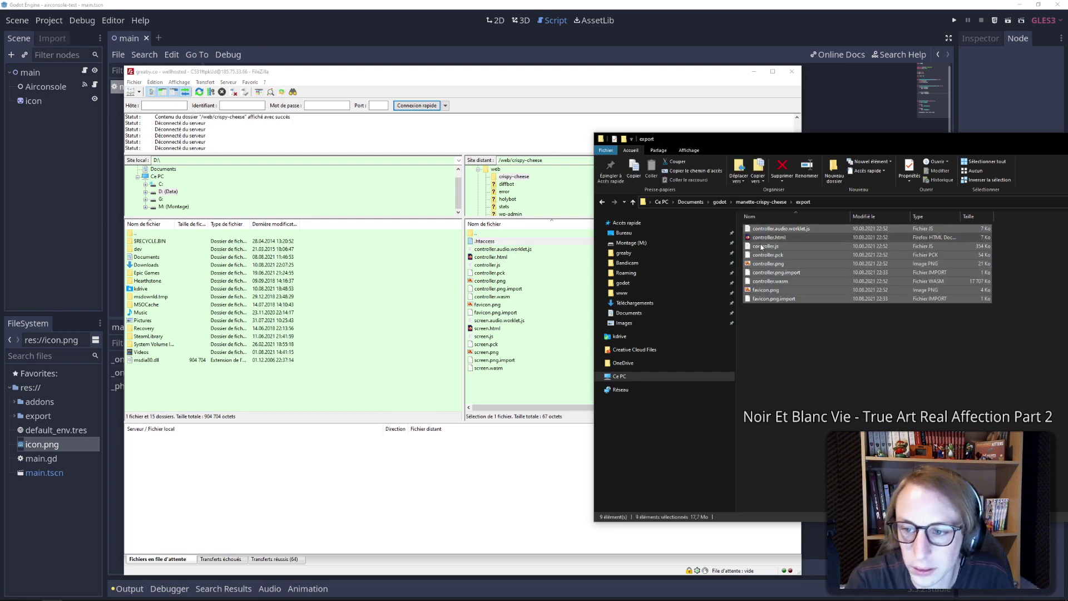
pyautogui.moveTo(770, 281); pyautogui.dragTo(511, 314)
# Upload the airconsole-test export files, excluding screen.html, to the same remote folder
pyautogui.click(761, 202)
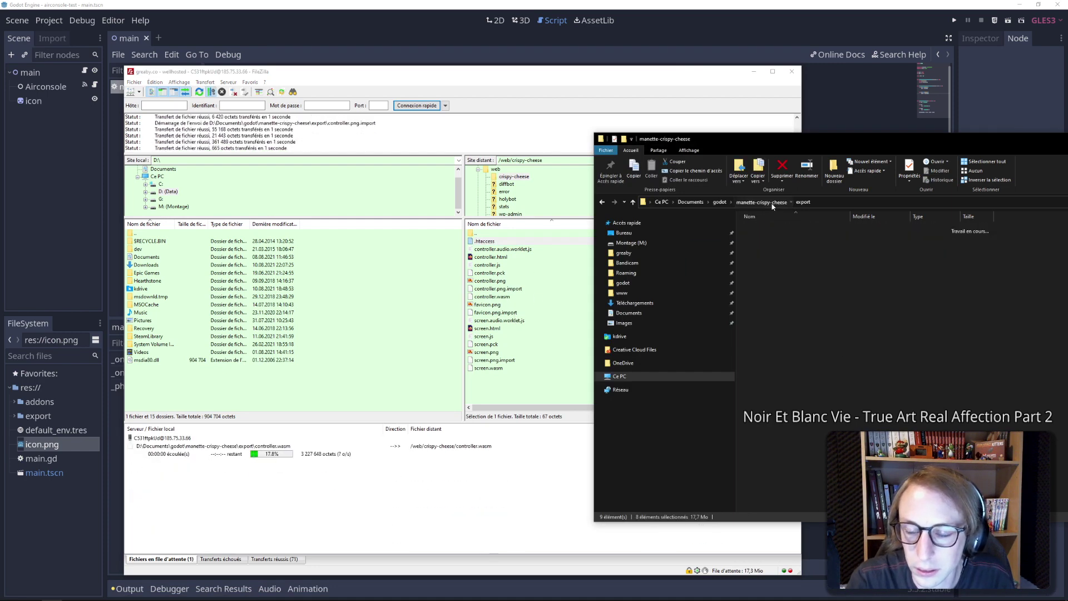
pyautogui.click(723, 202)
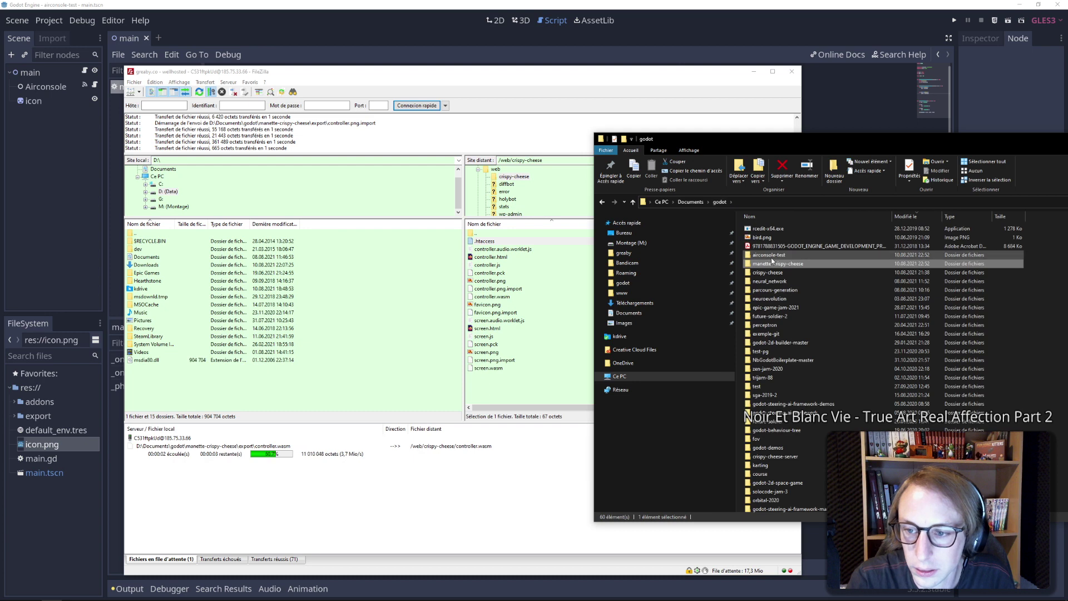
pyautogui.doubleClick(771, 255)
pyautogui.doubleClick(768, 250)
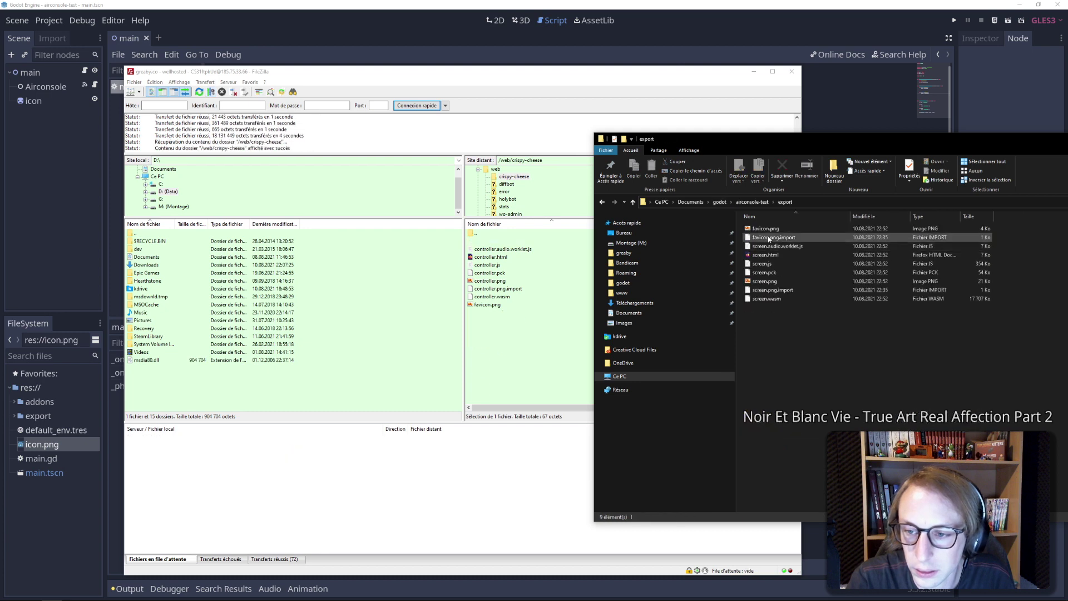
pyautogui.hotkey('ctrl', 'a')
pyautogui.keyDown('ctrl'); pyautogui.click(767, 255); pyautogui.keyUp('ctrl')
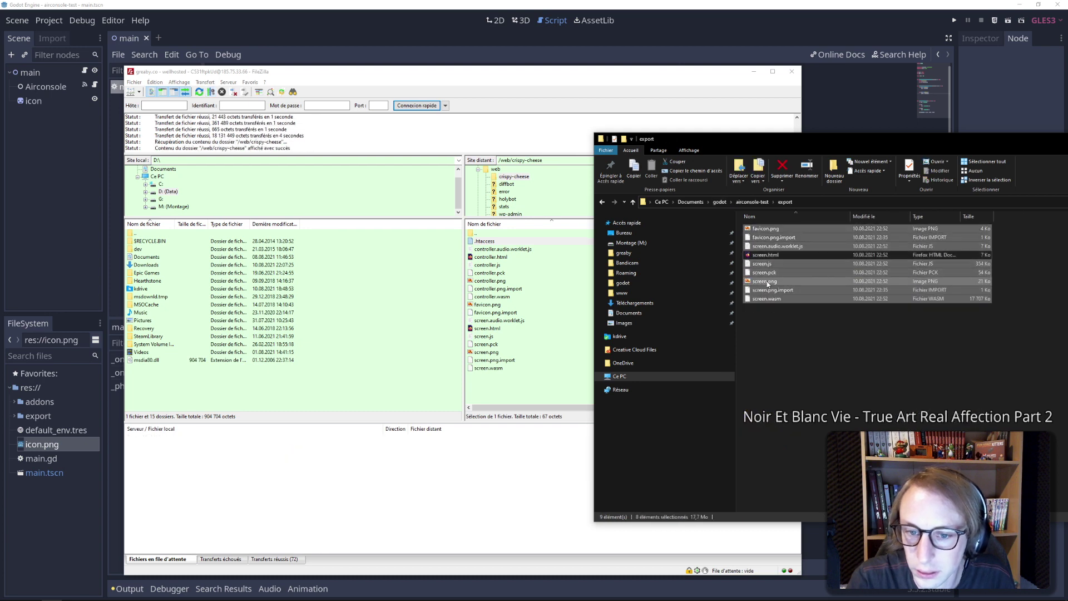
pyautogui.moveTo(509, 315); pyautogui.dragTo(506, 316)
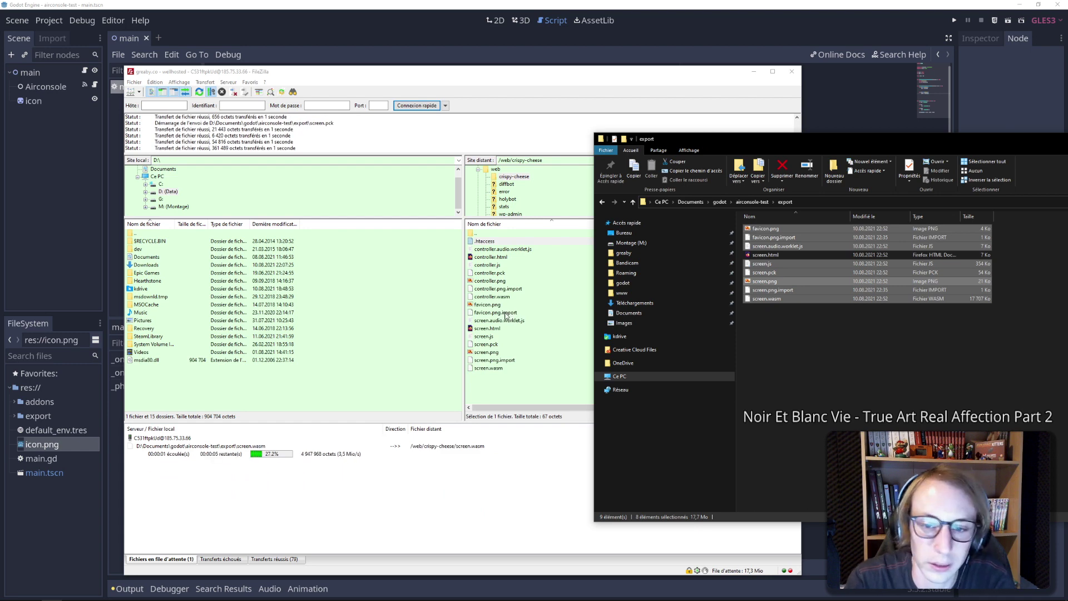
pyautogui.click(753, 74)
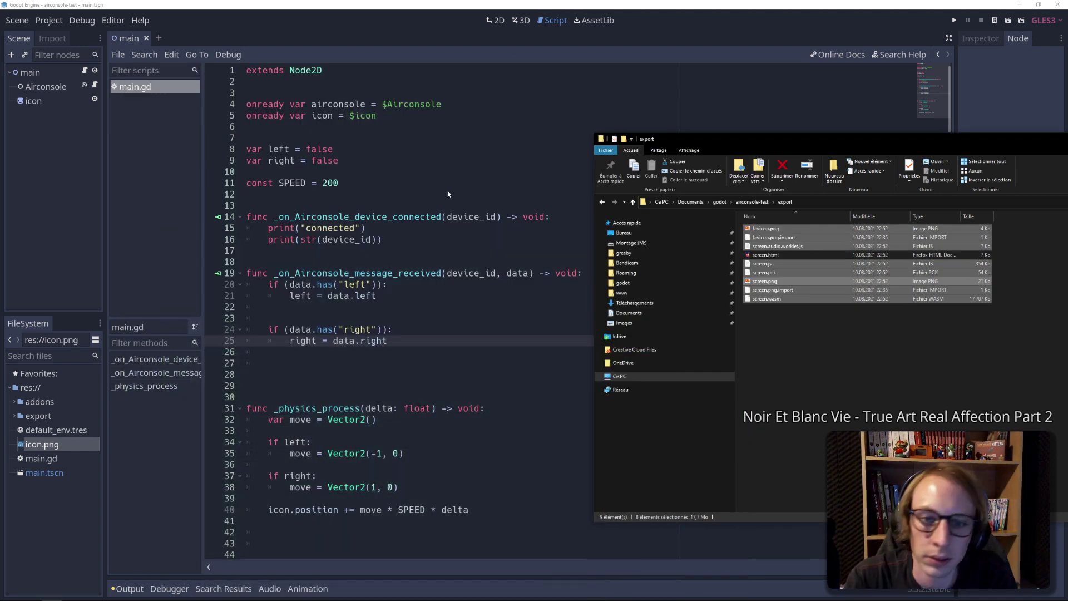
pyautogui.click(334, 195)
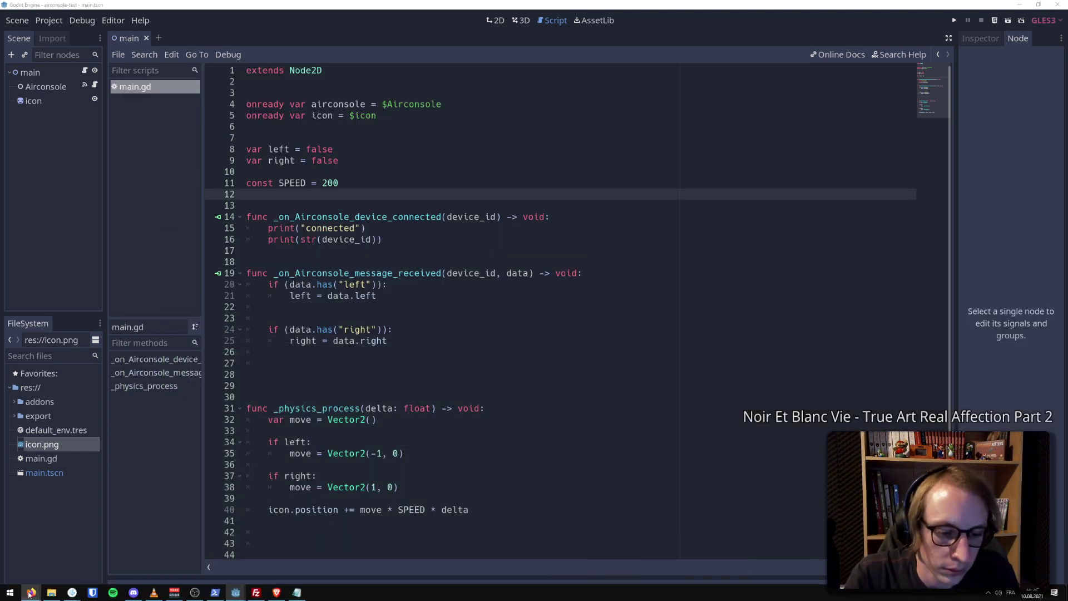
# Reload the AirConsole simulator with Refresh All to load the new build
pyautogui.moveTo(31, 594)
pyautogui.click(95, 554)
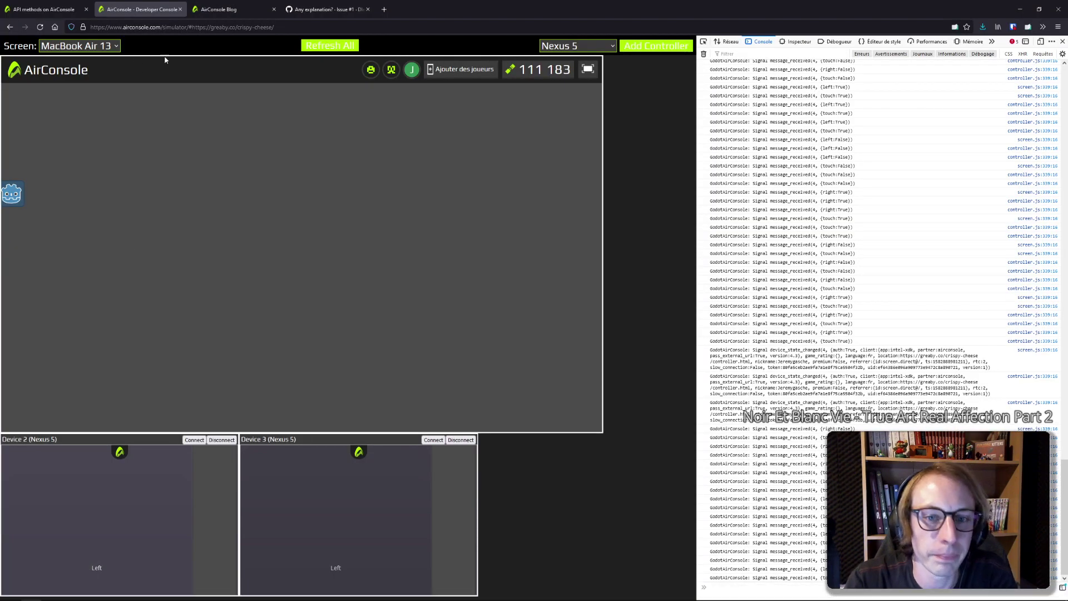
pyautogui.click(183, 27)
pyautogui.click(296, 46)
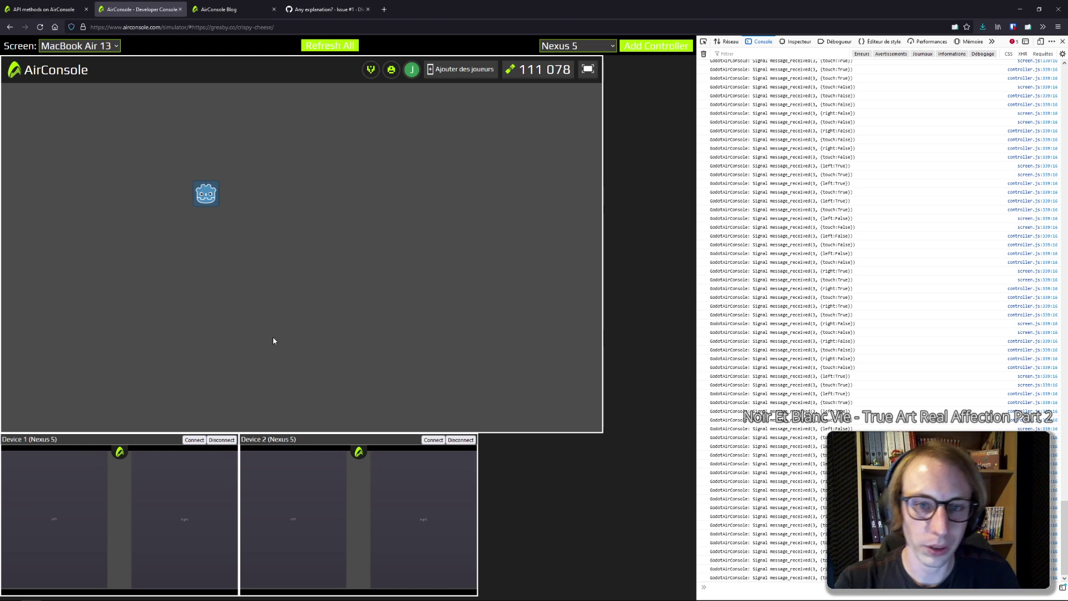
# Test Device 1's Right and Left pads to move the Godot icon
pyautogui.click(184, 519)
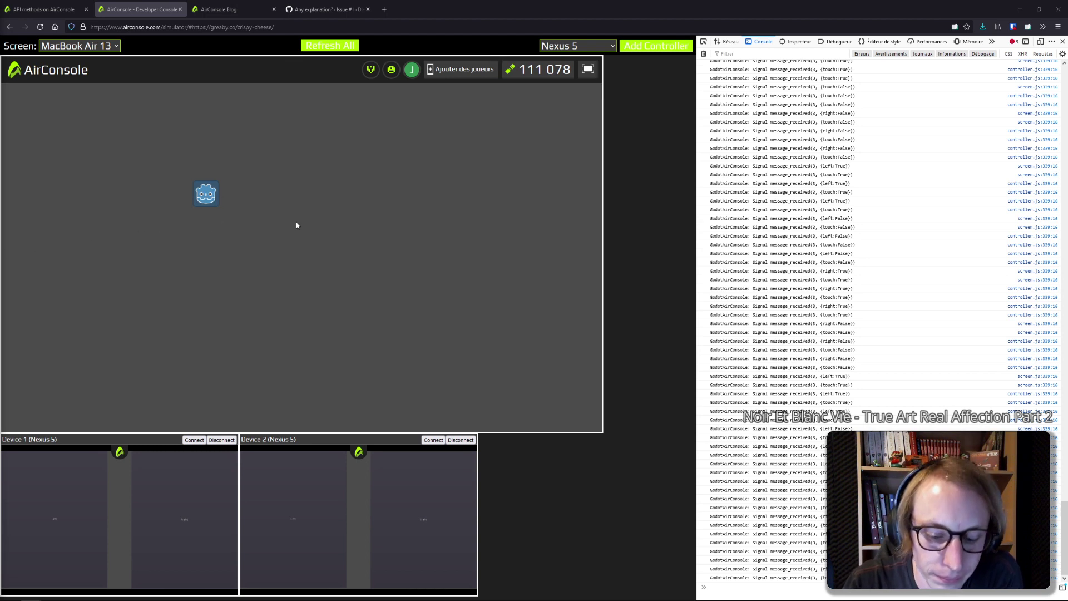
pyautogui.click(178, 510)
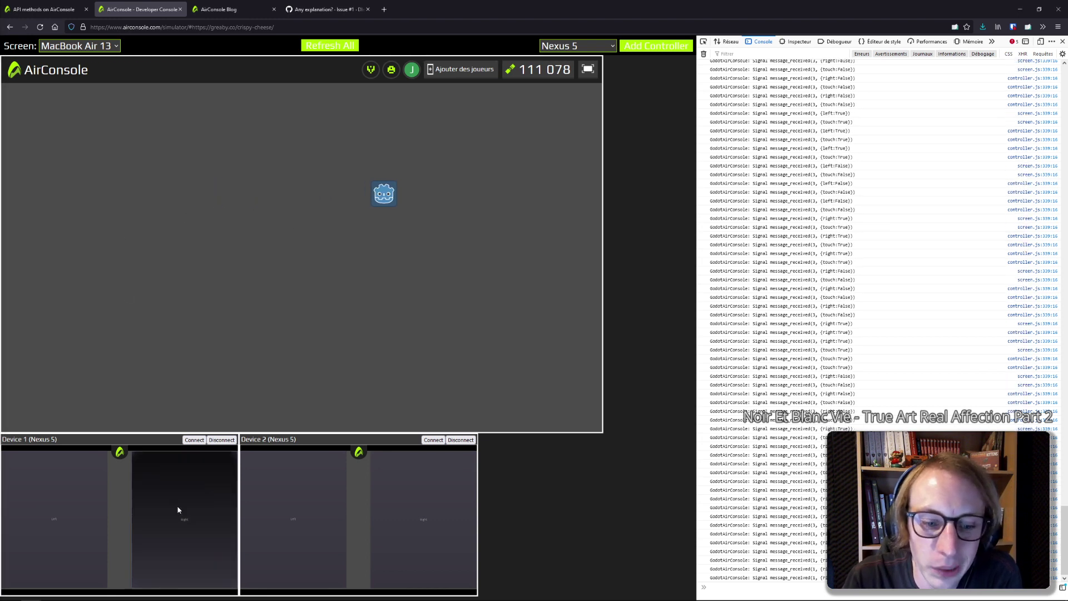
pyautogui.click(84, 521)
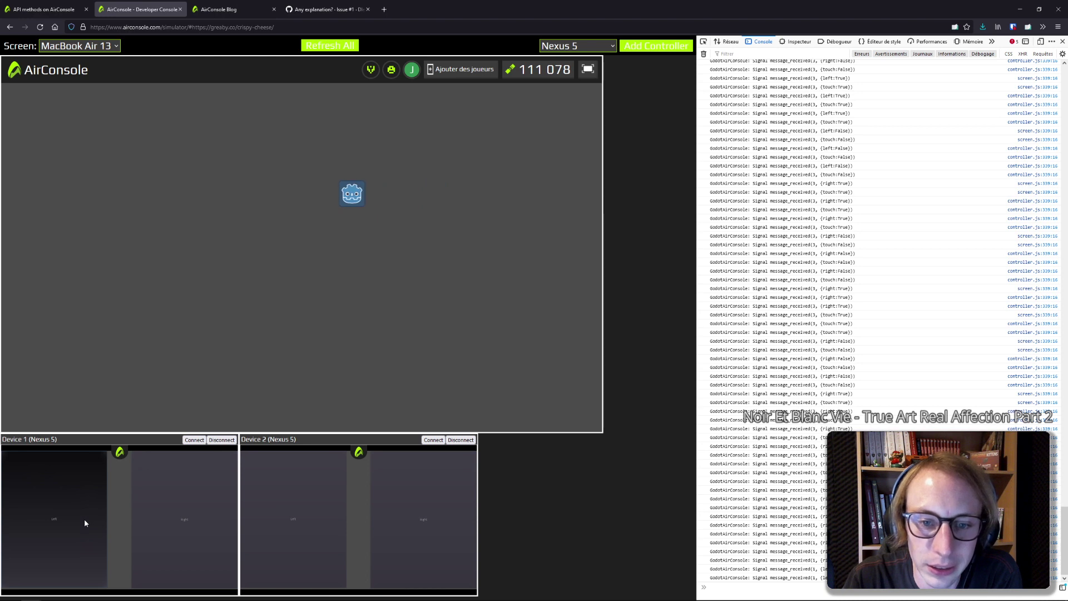
pyautogui.click(167, 521)
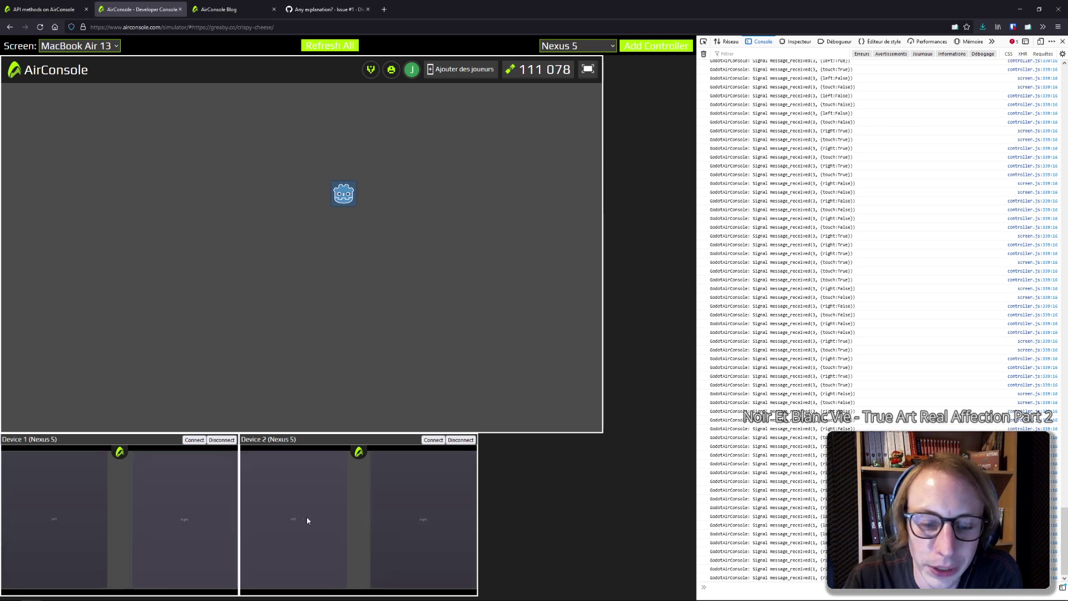
# Test Device 2's Right and Left pads to slide the icon both ways
pyautogui.click(437, 524)
pyautogui.click(322, 517)
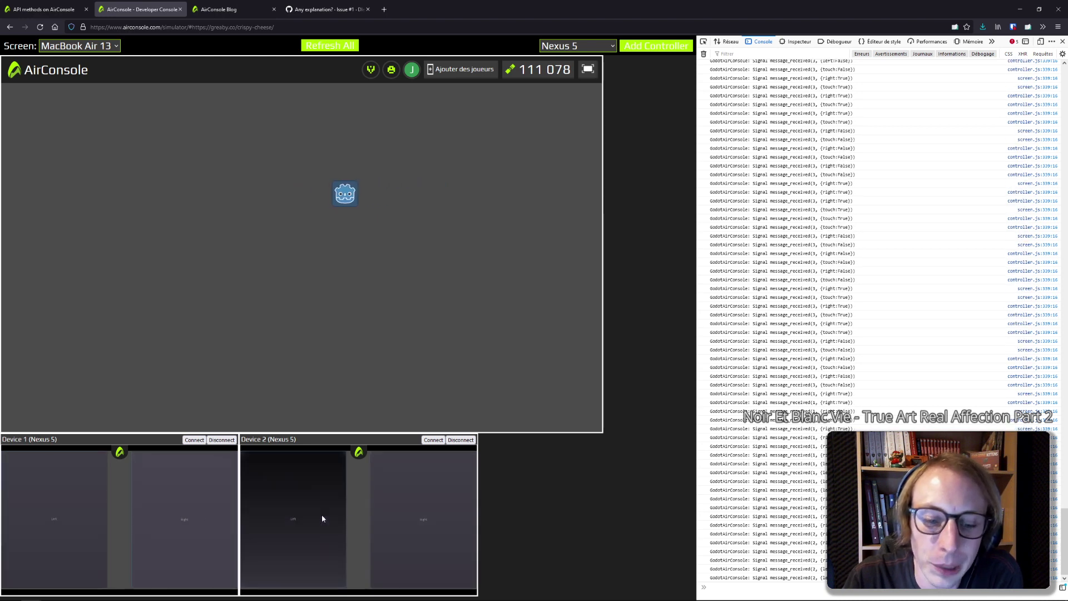
pyautogui.click(434, 520)
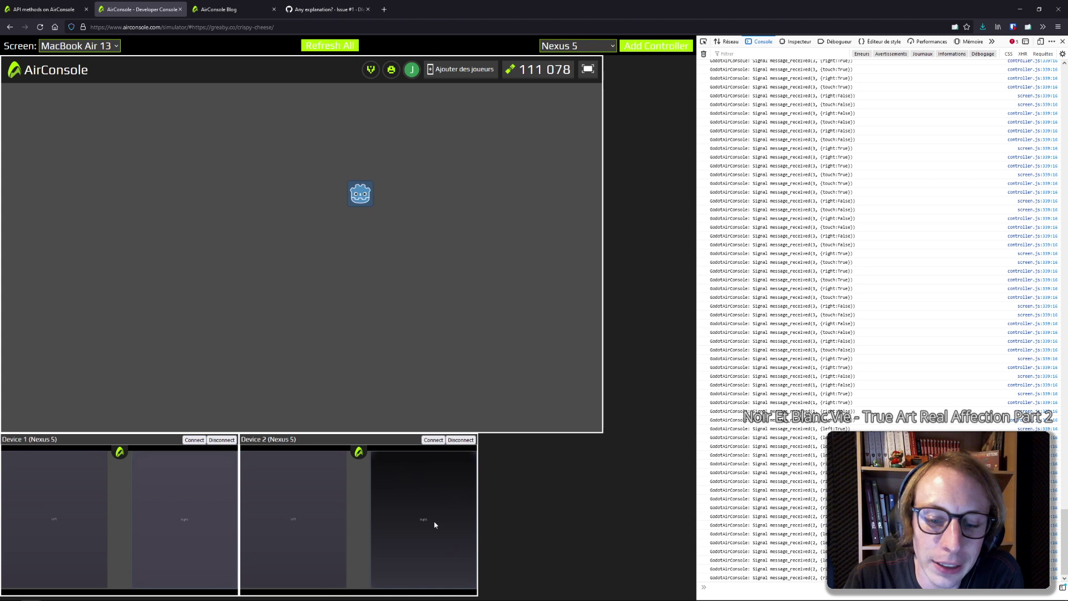
pyautogui.click(327, 532)
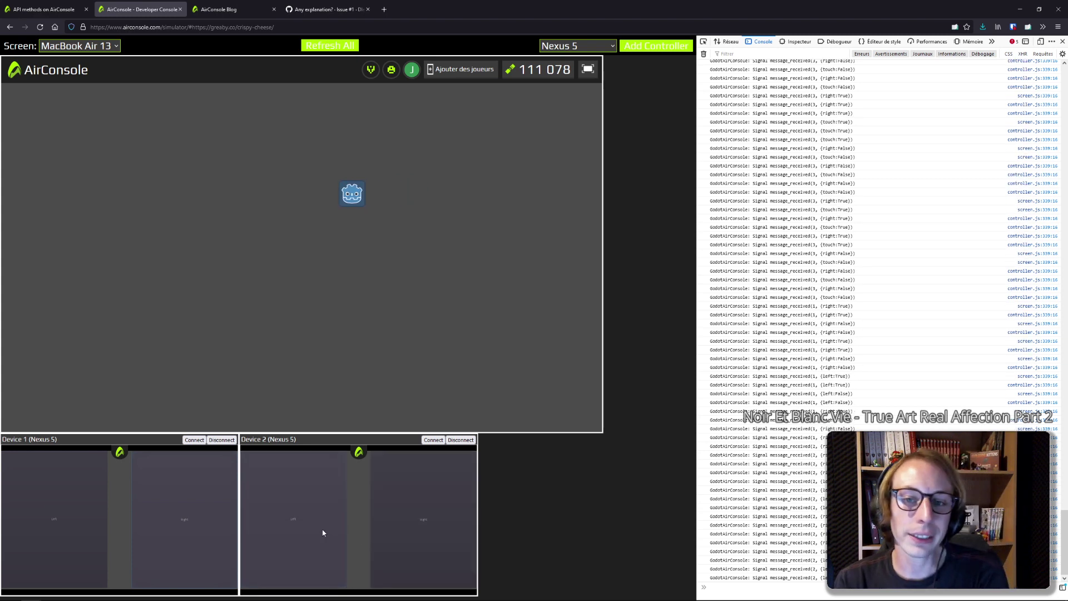